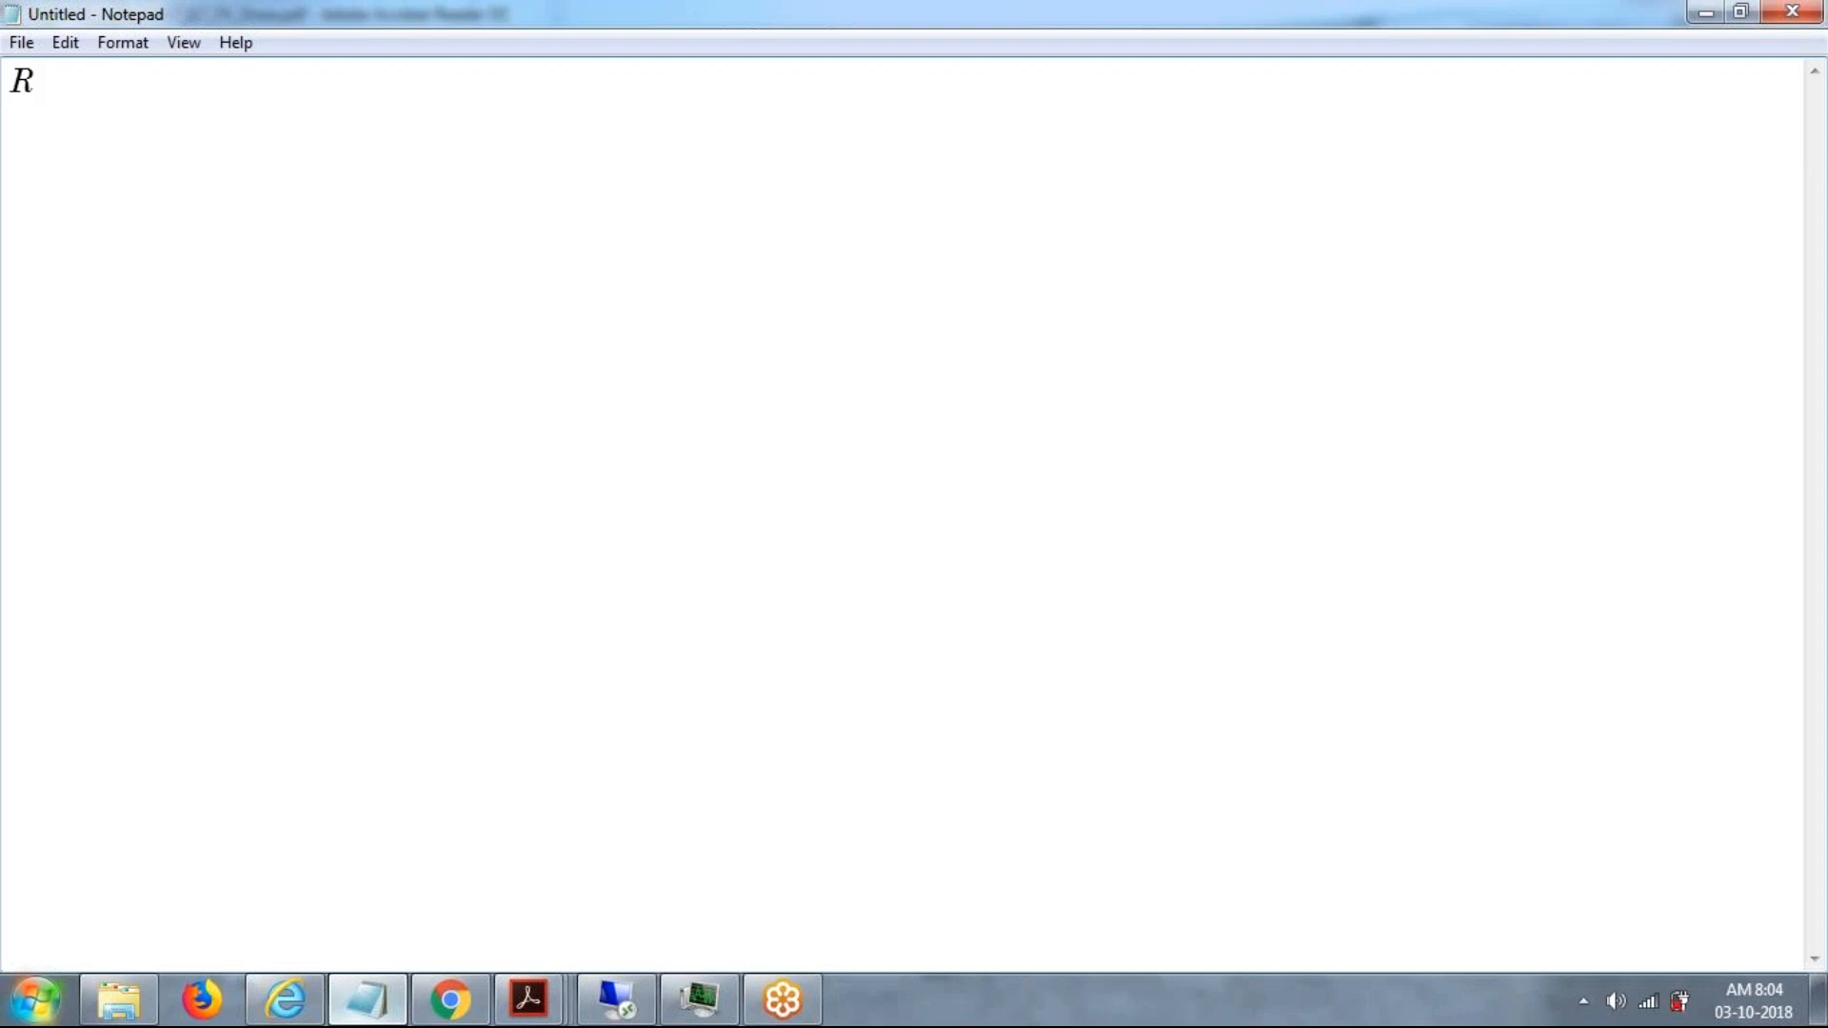
Complete the heading "Recap :" and leave a blank line beneath it.
text(ecap :)
key(Return)
key(Return)
Write the indented line "BRM With BRF + Condition Group" under the Recap heading.
key(Tab)
key(Tab)
key(Tab)
key(Tab)
text(BR)
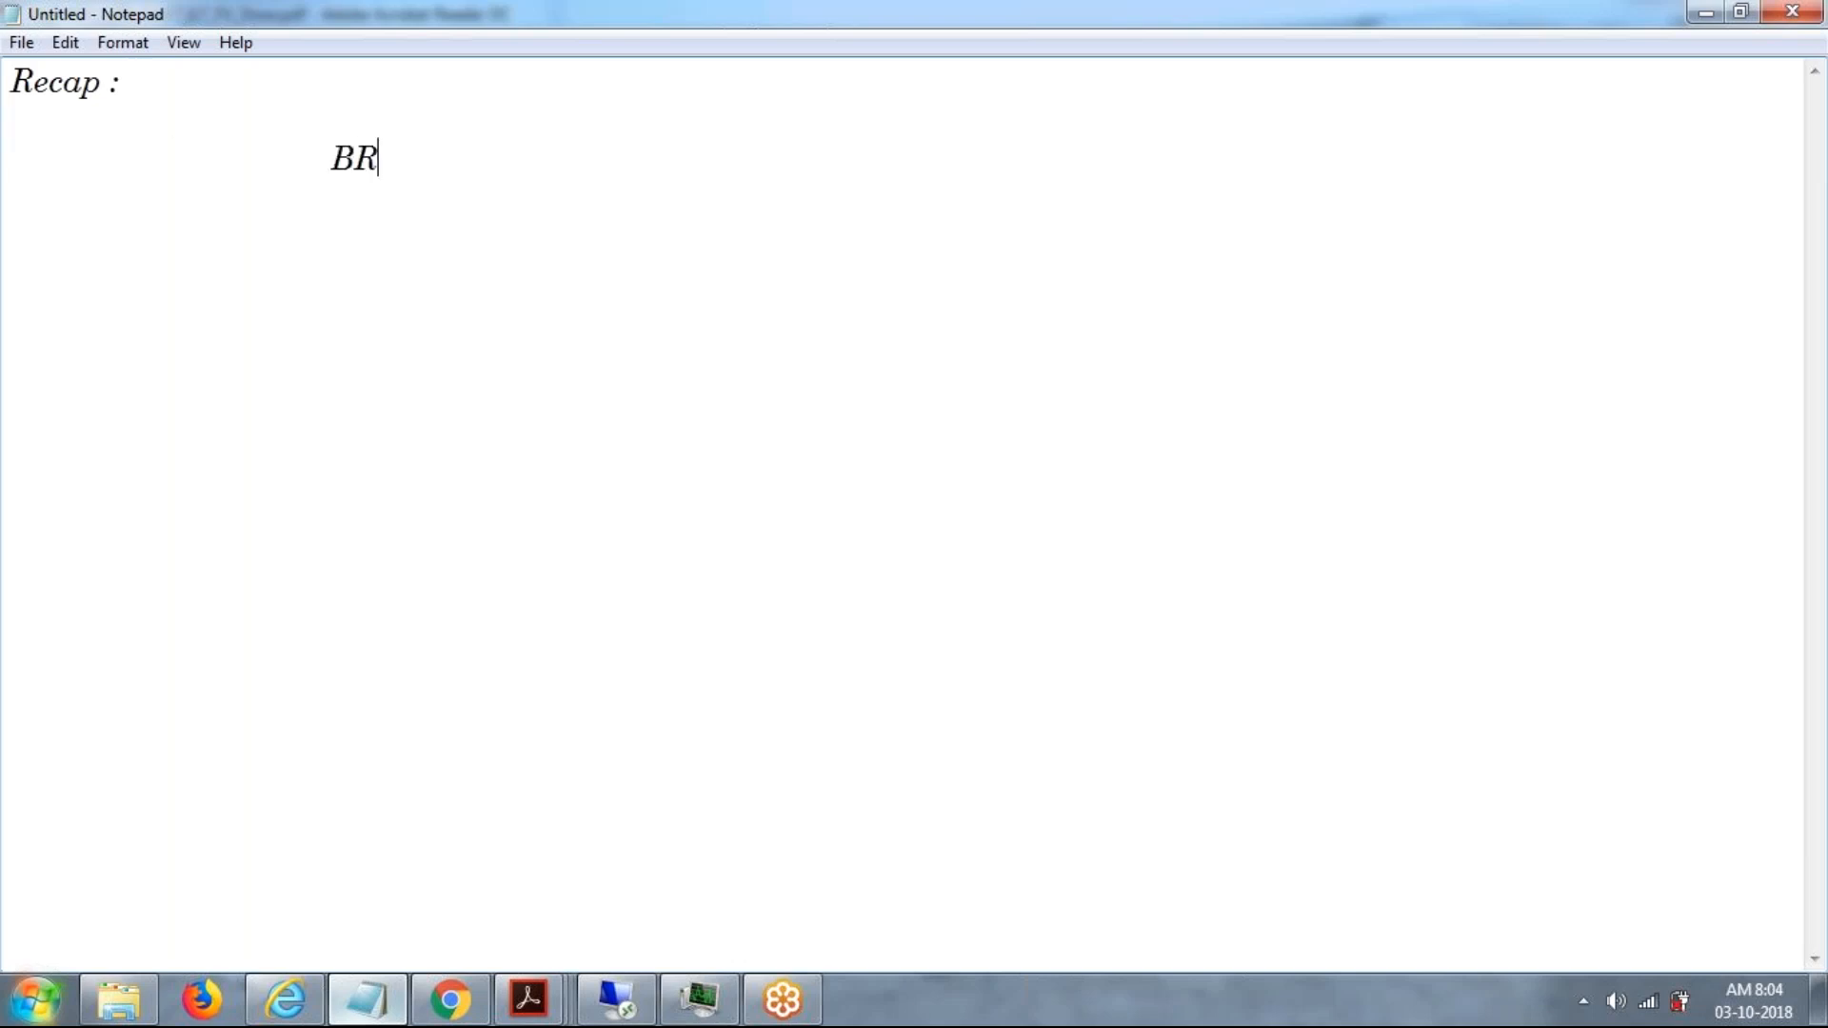
text(M  With B)
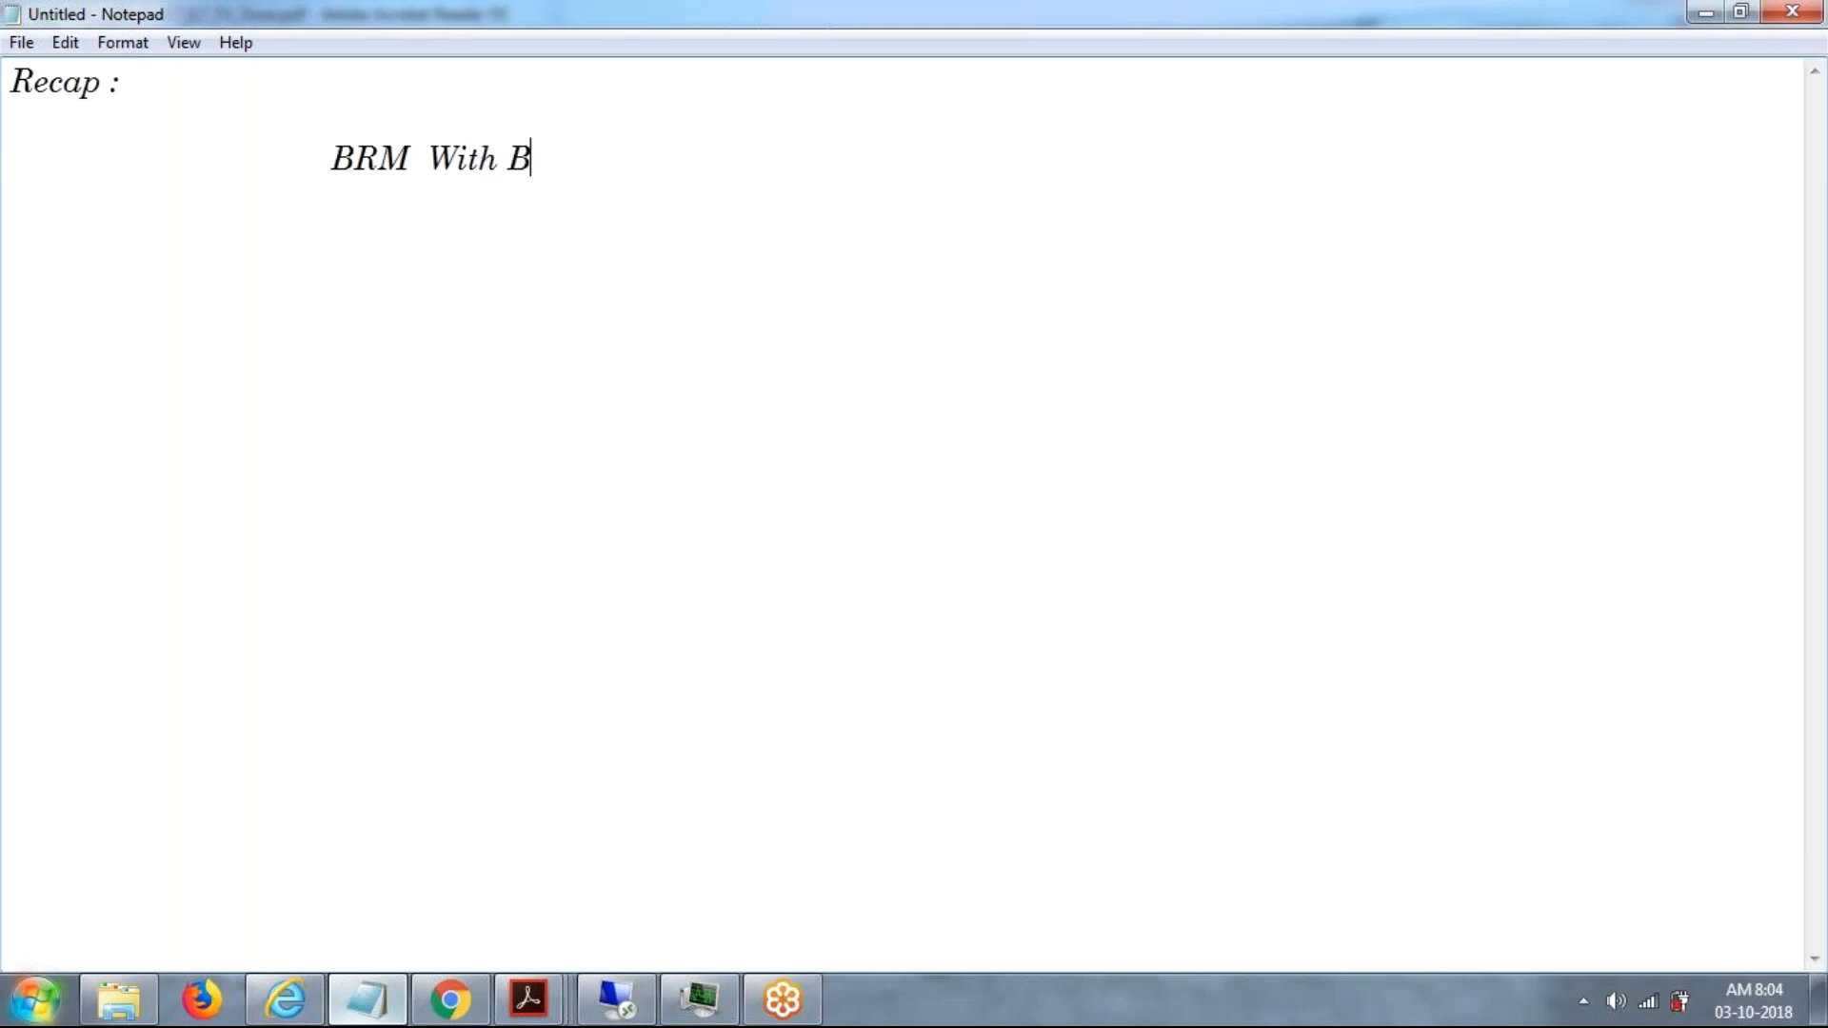
text(RF + Conditio)
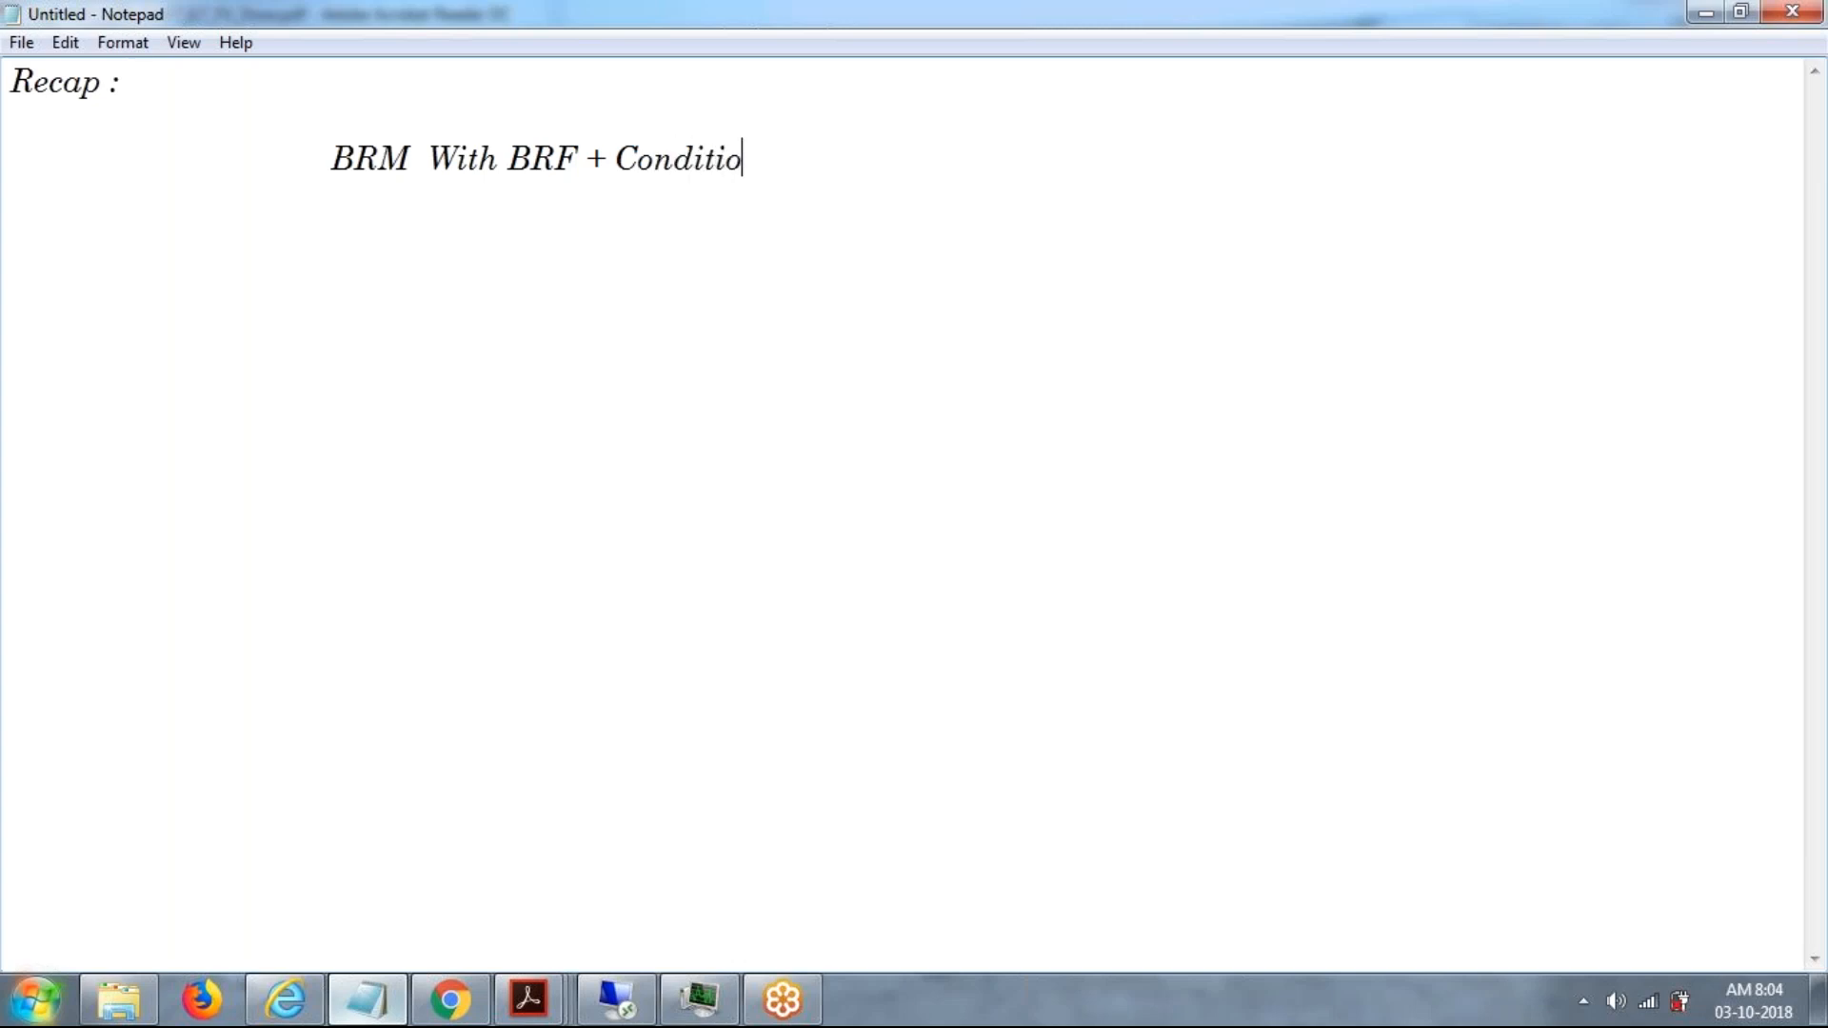
text(n Group)
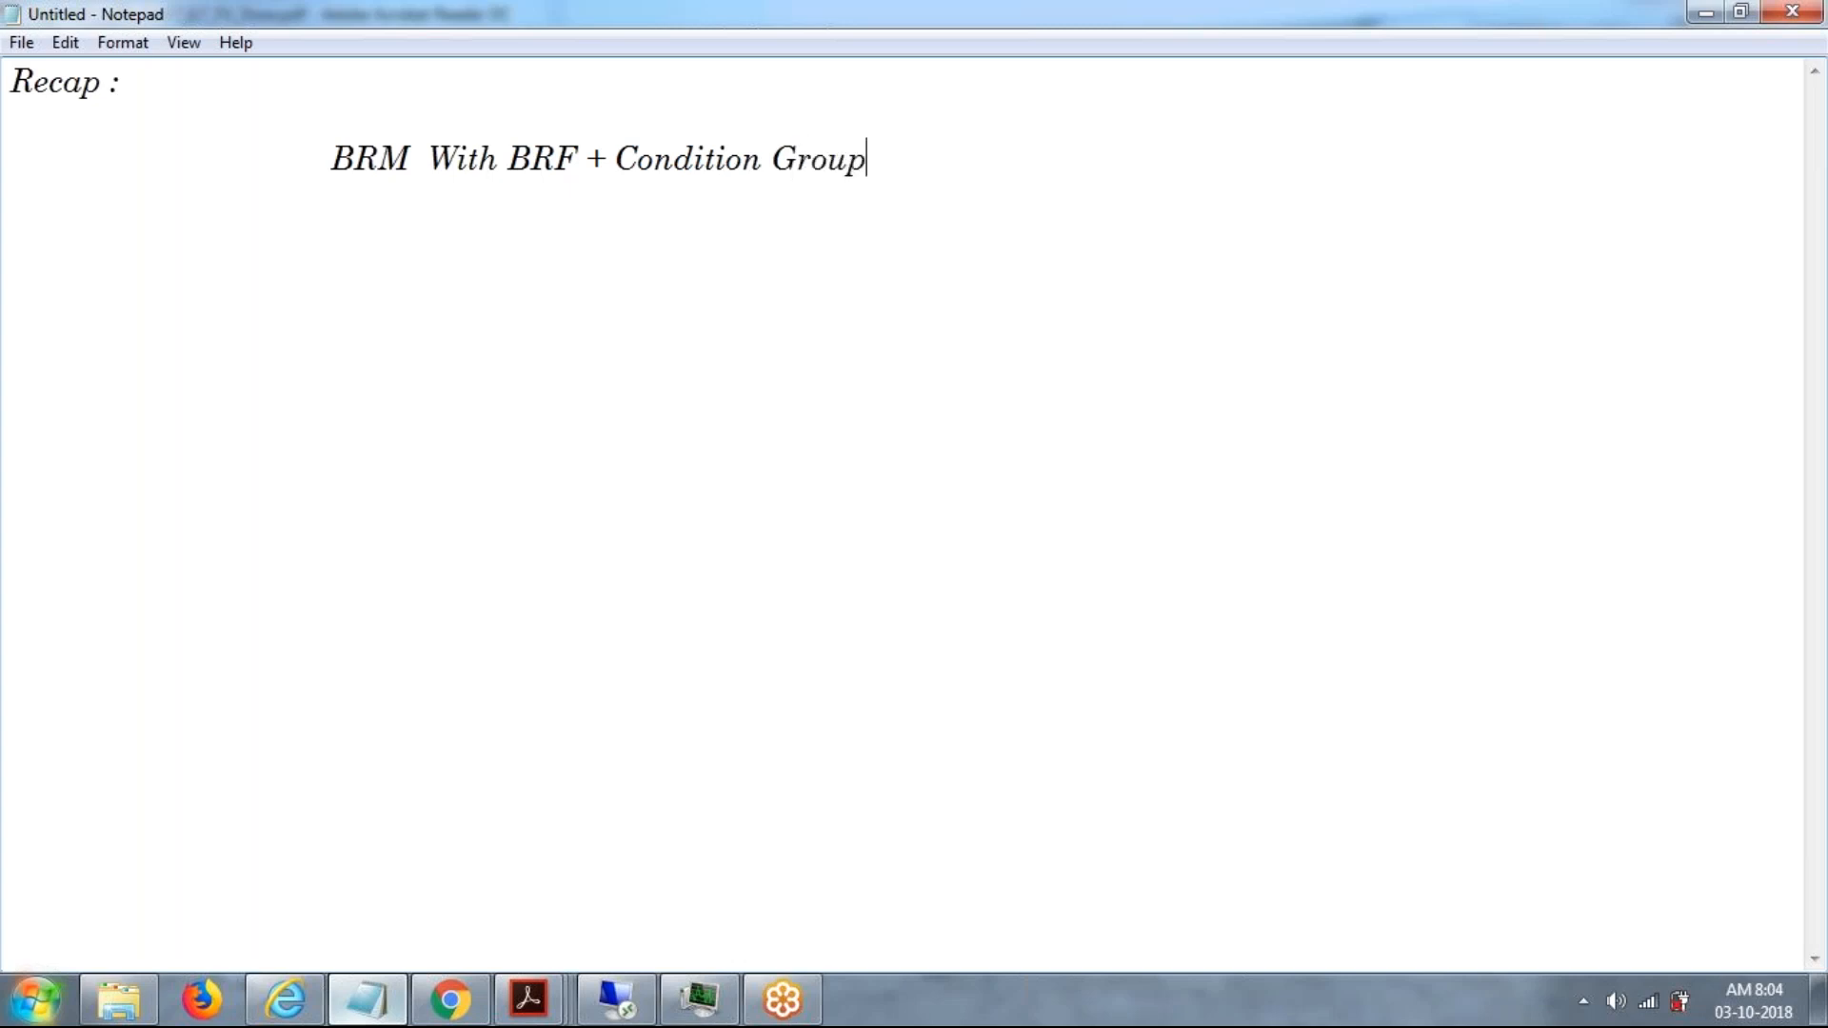
Begin a less indented line below the BRM entry with "ARM ------->Access Request".
key(Return)
key(Return)
key(Return)
key(Tab)
text(ARM  ------)
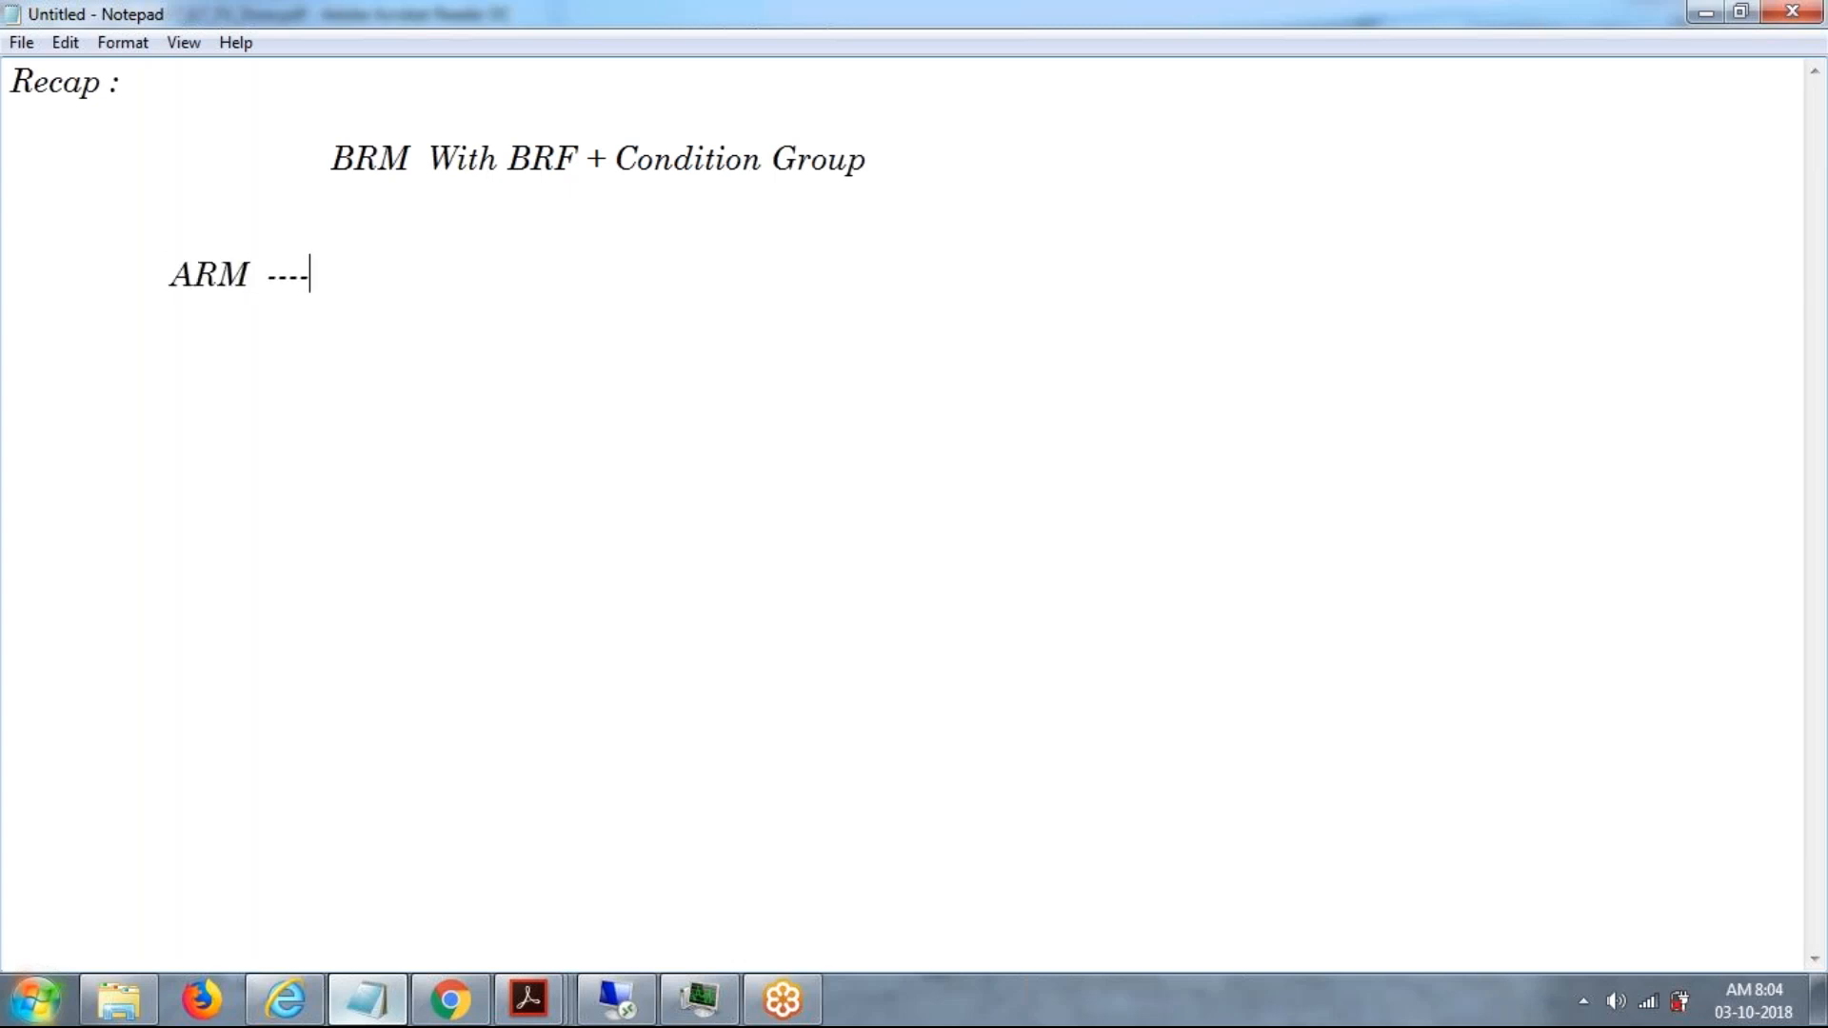
text(--->Access)
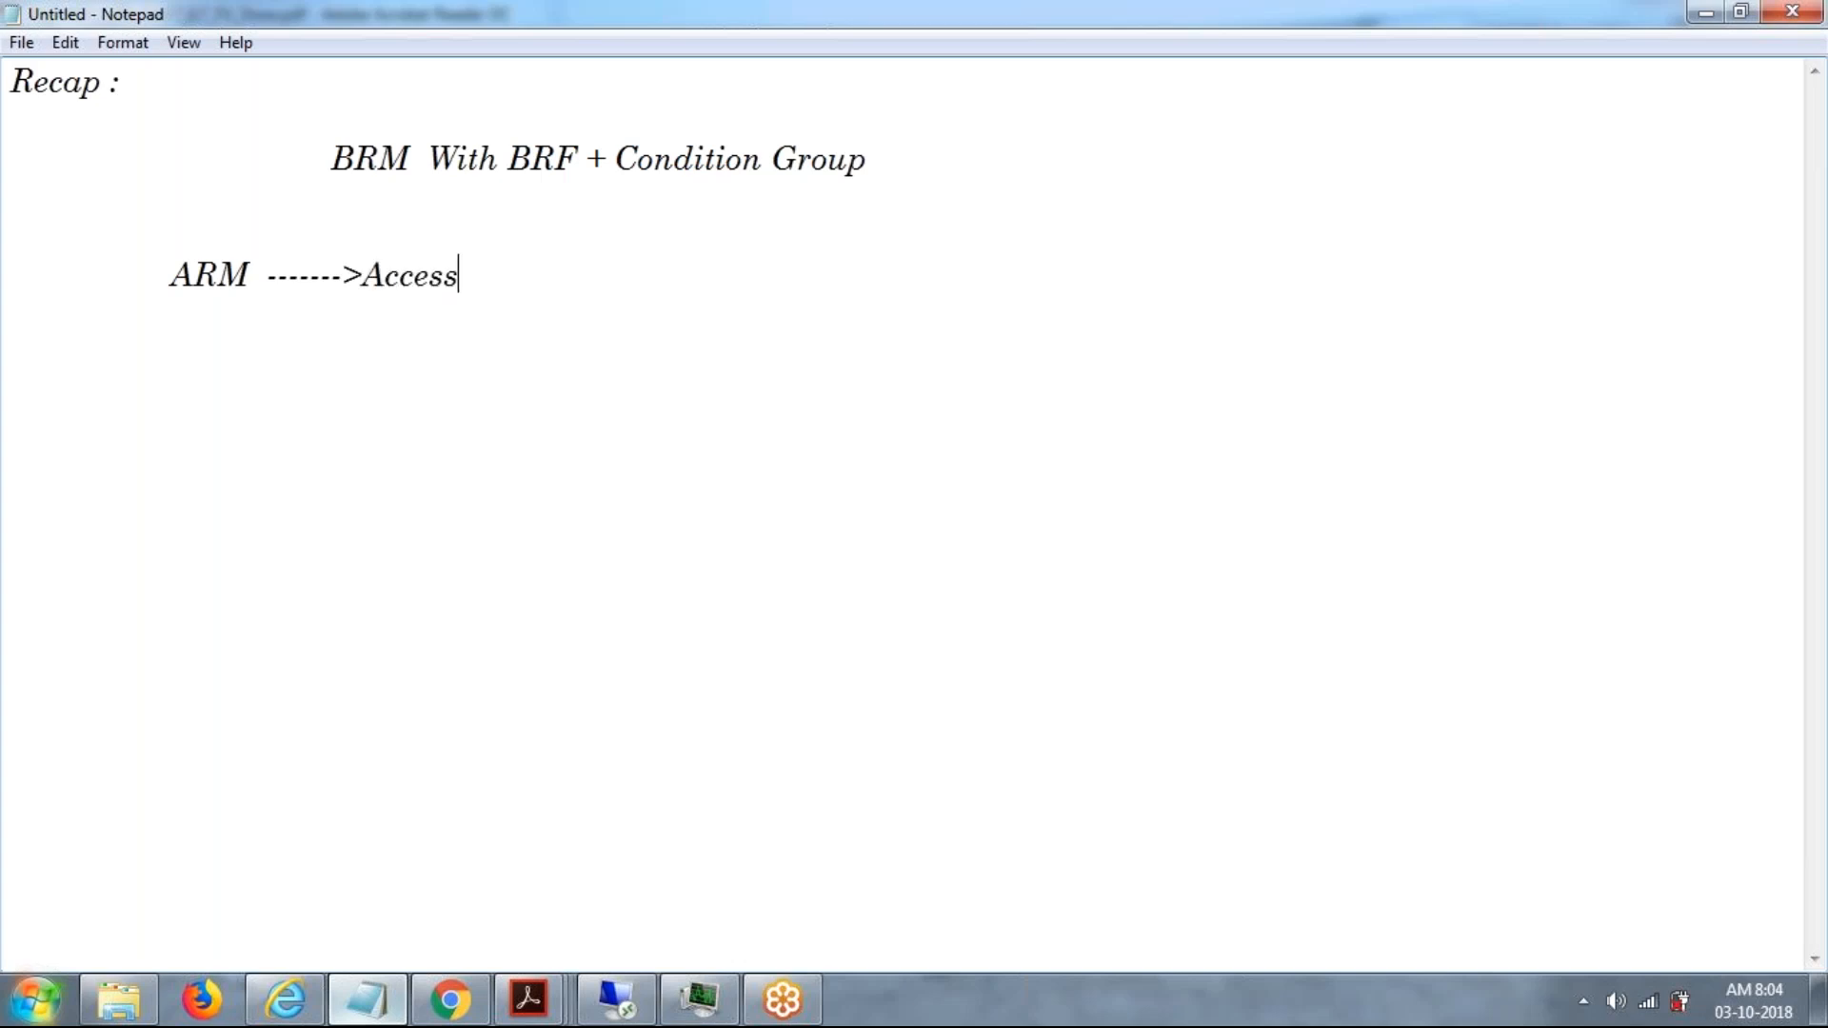
text( Request m)
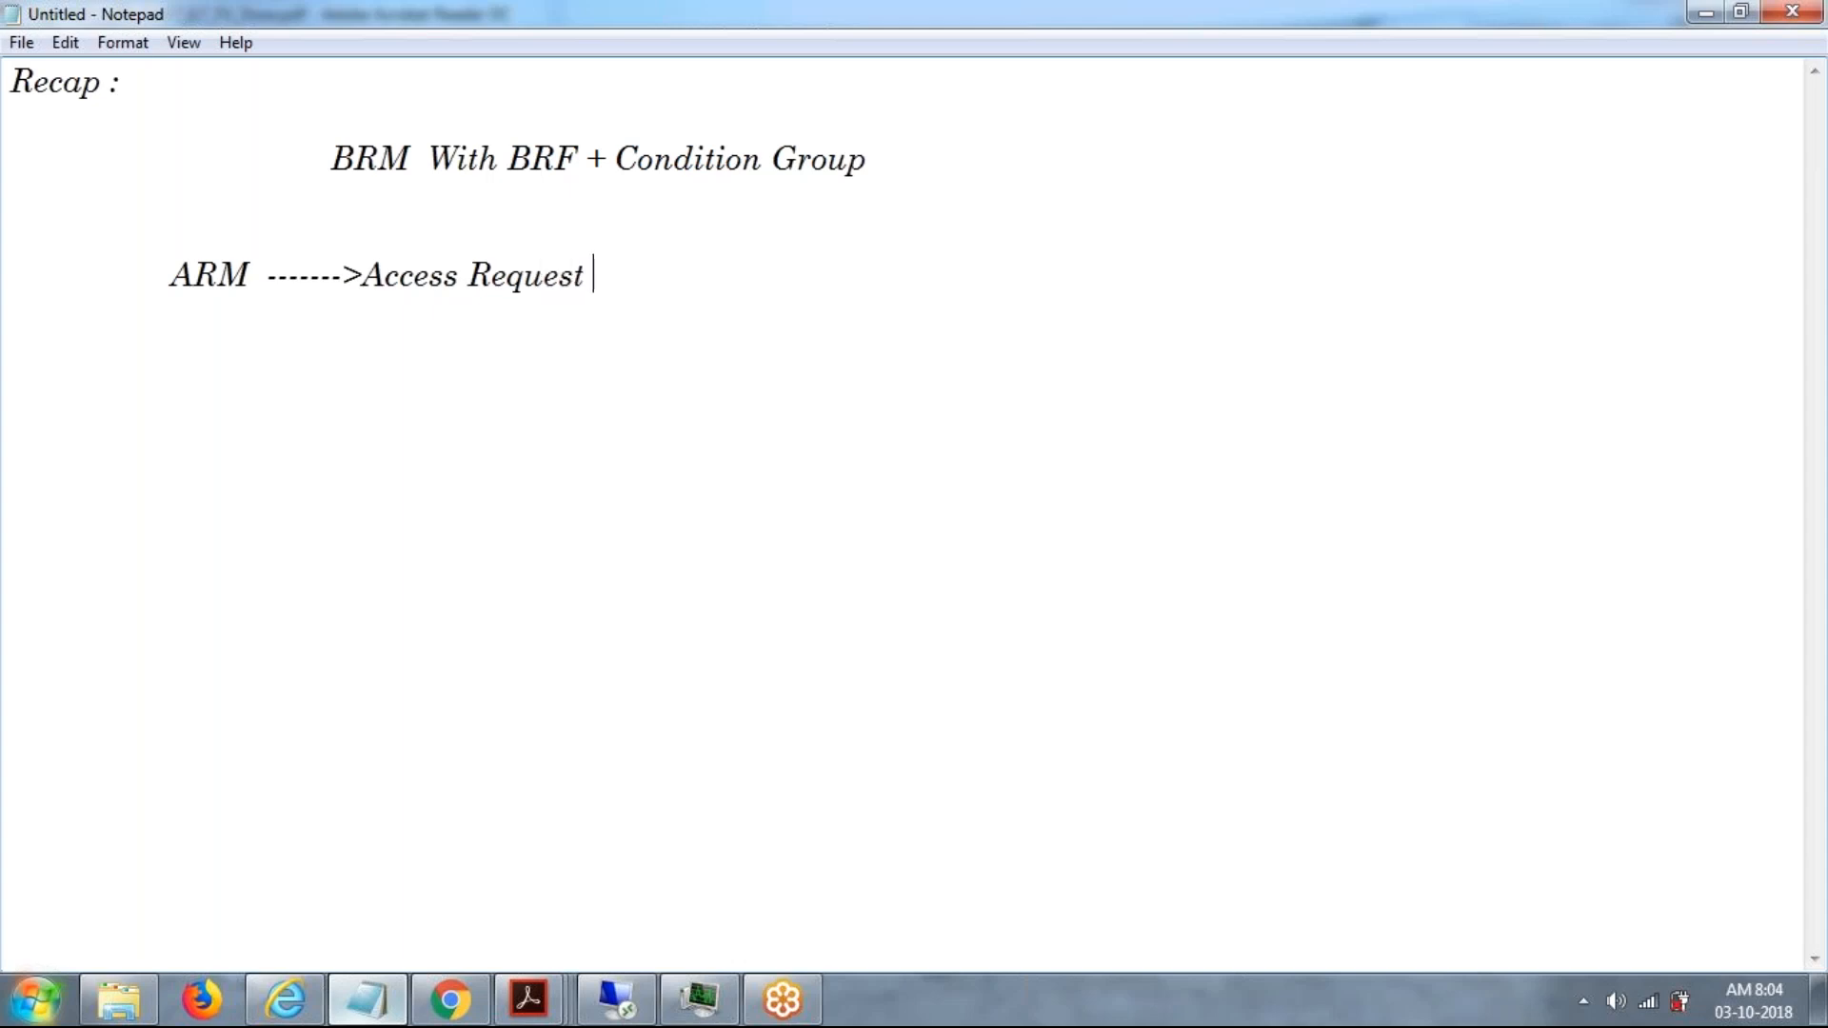
Continue the ARM line with "Mangament ---->CUP".
key(BackSpace)
text(Mna)
key(BackSpace)
key(BackSpace)
text(anam)
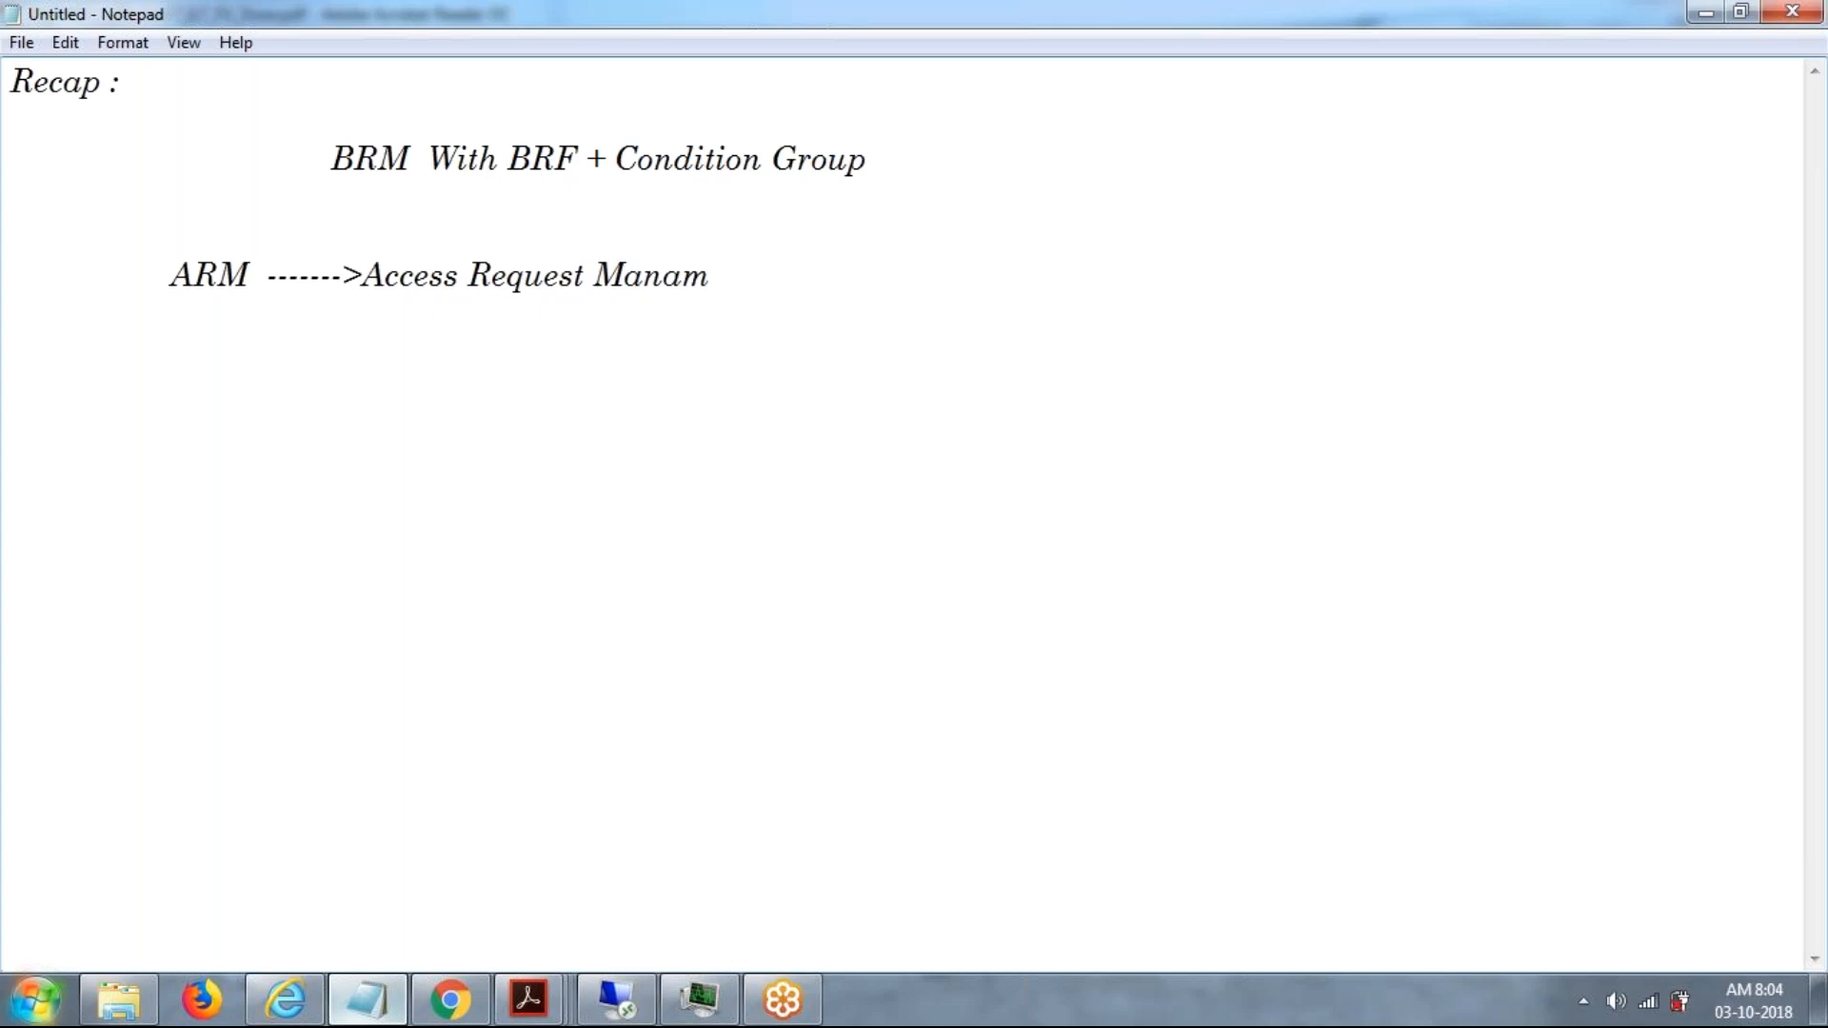
key(BackSpace)
text(gmn)
key(BackSpace)
text(ent)
key(BackSpace)
key(BackSpace)
key(BackSpace)
key(BackSpace)
key(BackSpace)
key(BackSpace)
text(game)
key(BackSpace)
key(BackSpace)
text(ament ---)
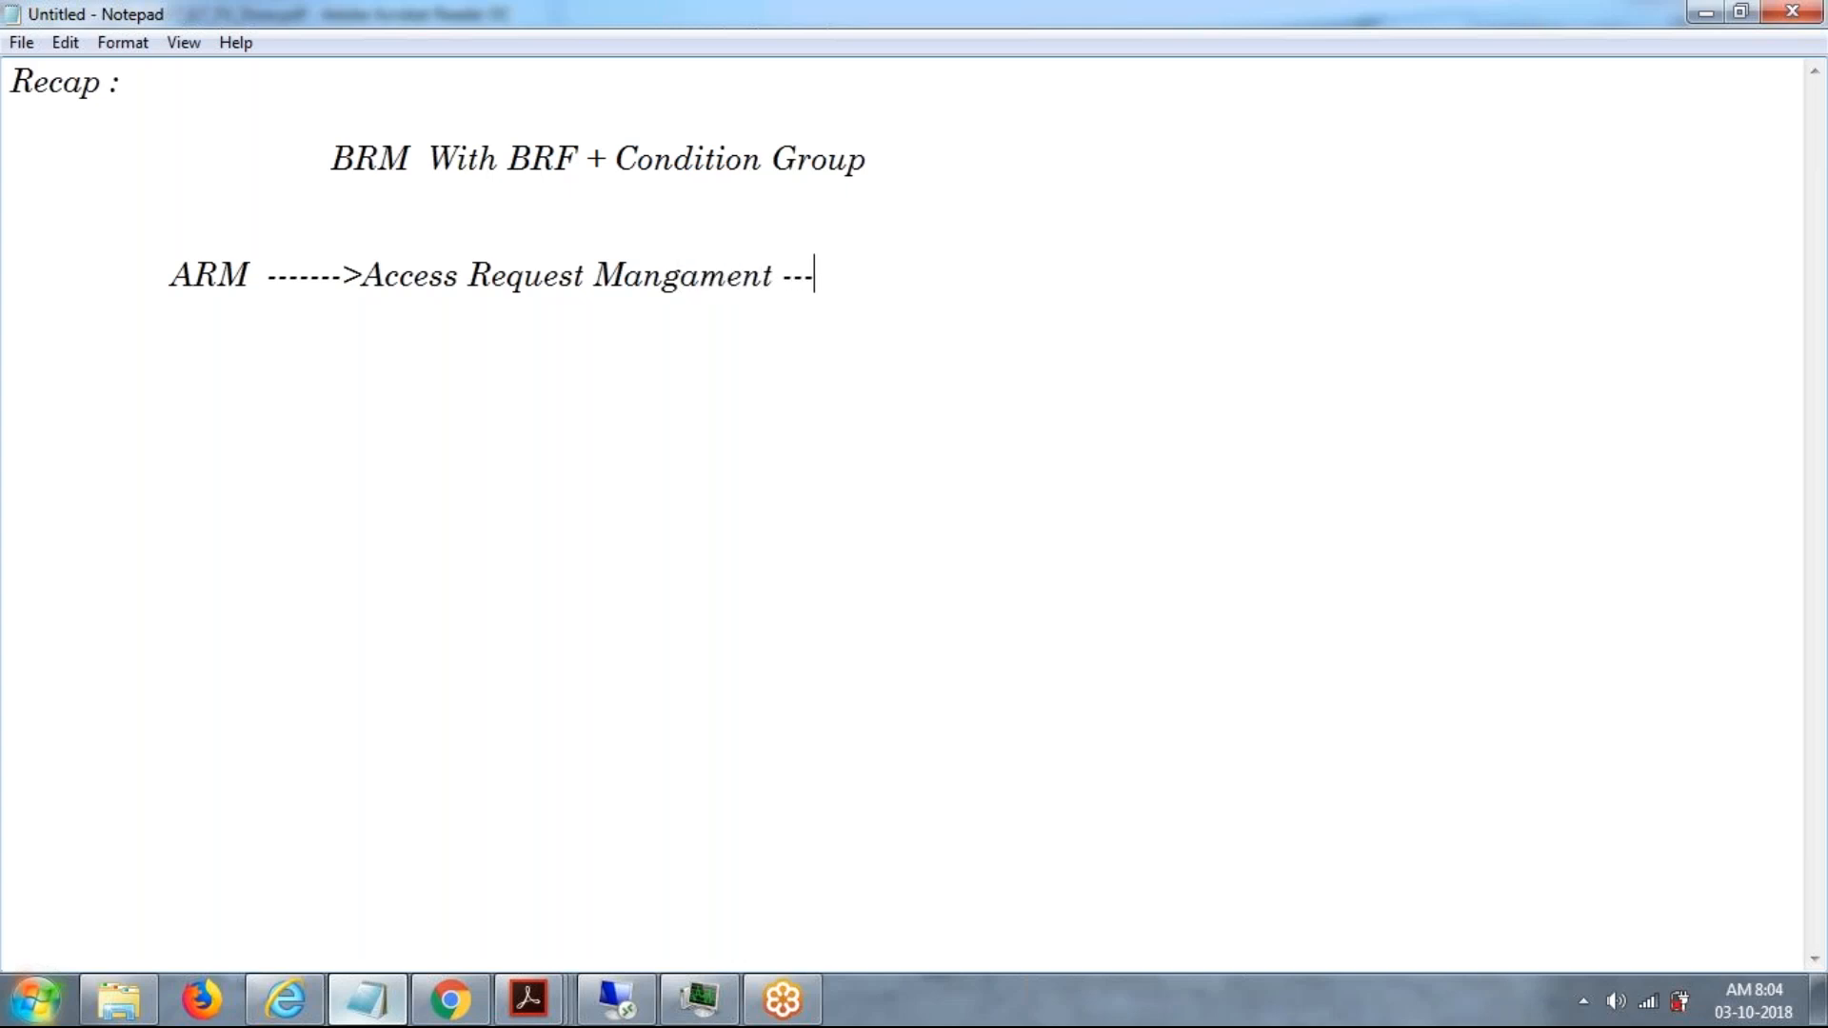
text(->CUP)
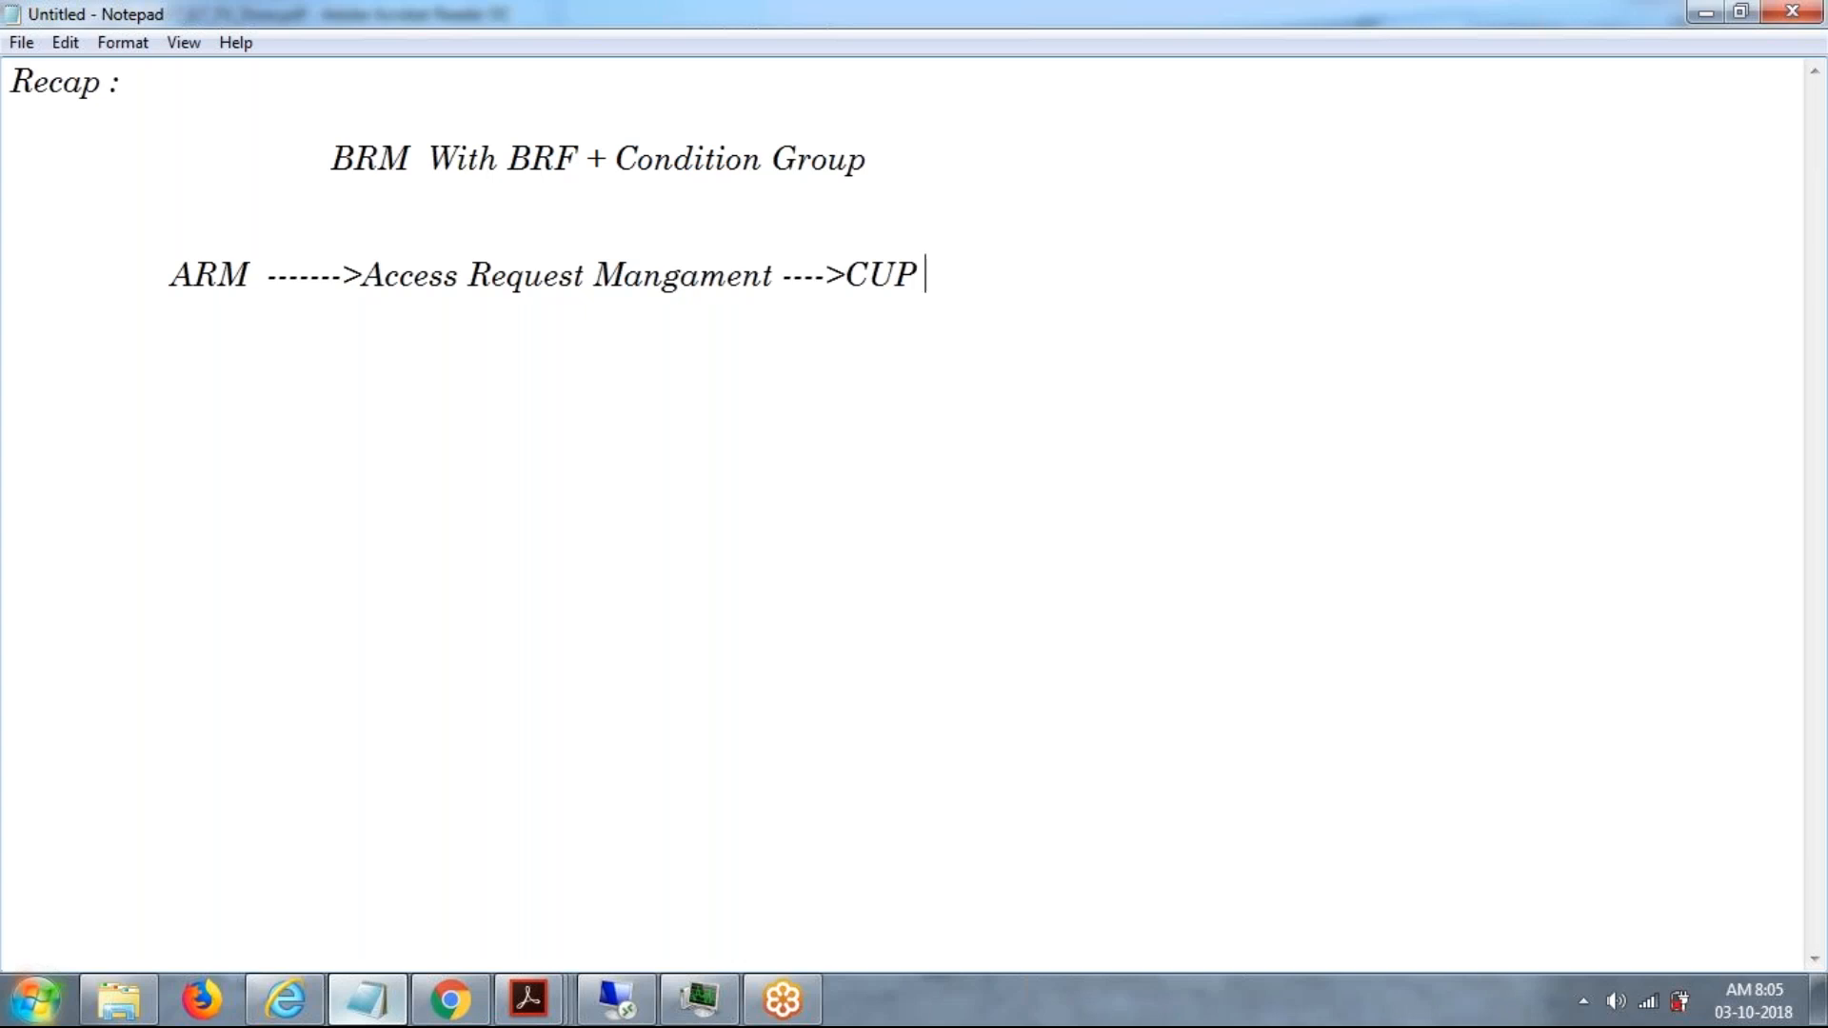
Extend the ARM line after CUP with "---->Compliant user provisoing".
text(---->)
click(1794, 75)
text(C)
key(BackSpace)
text(Comp)
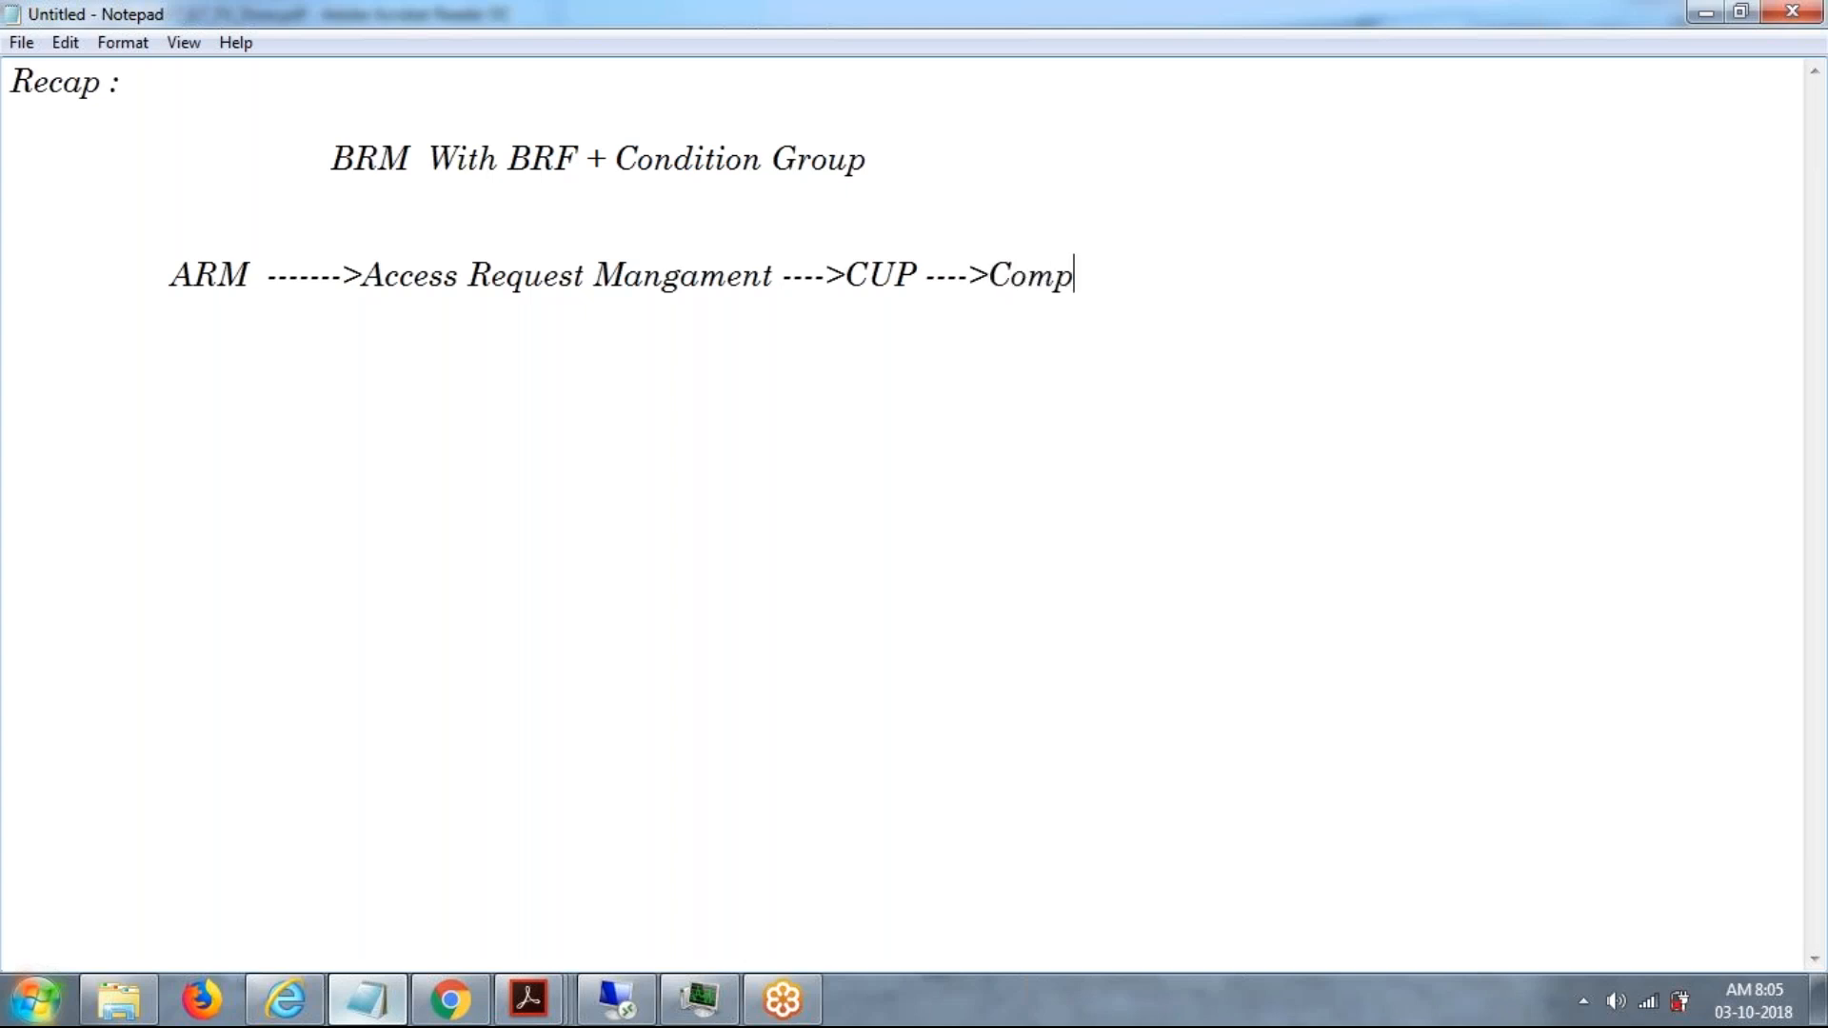
text(liant user )
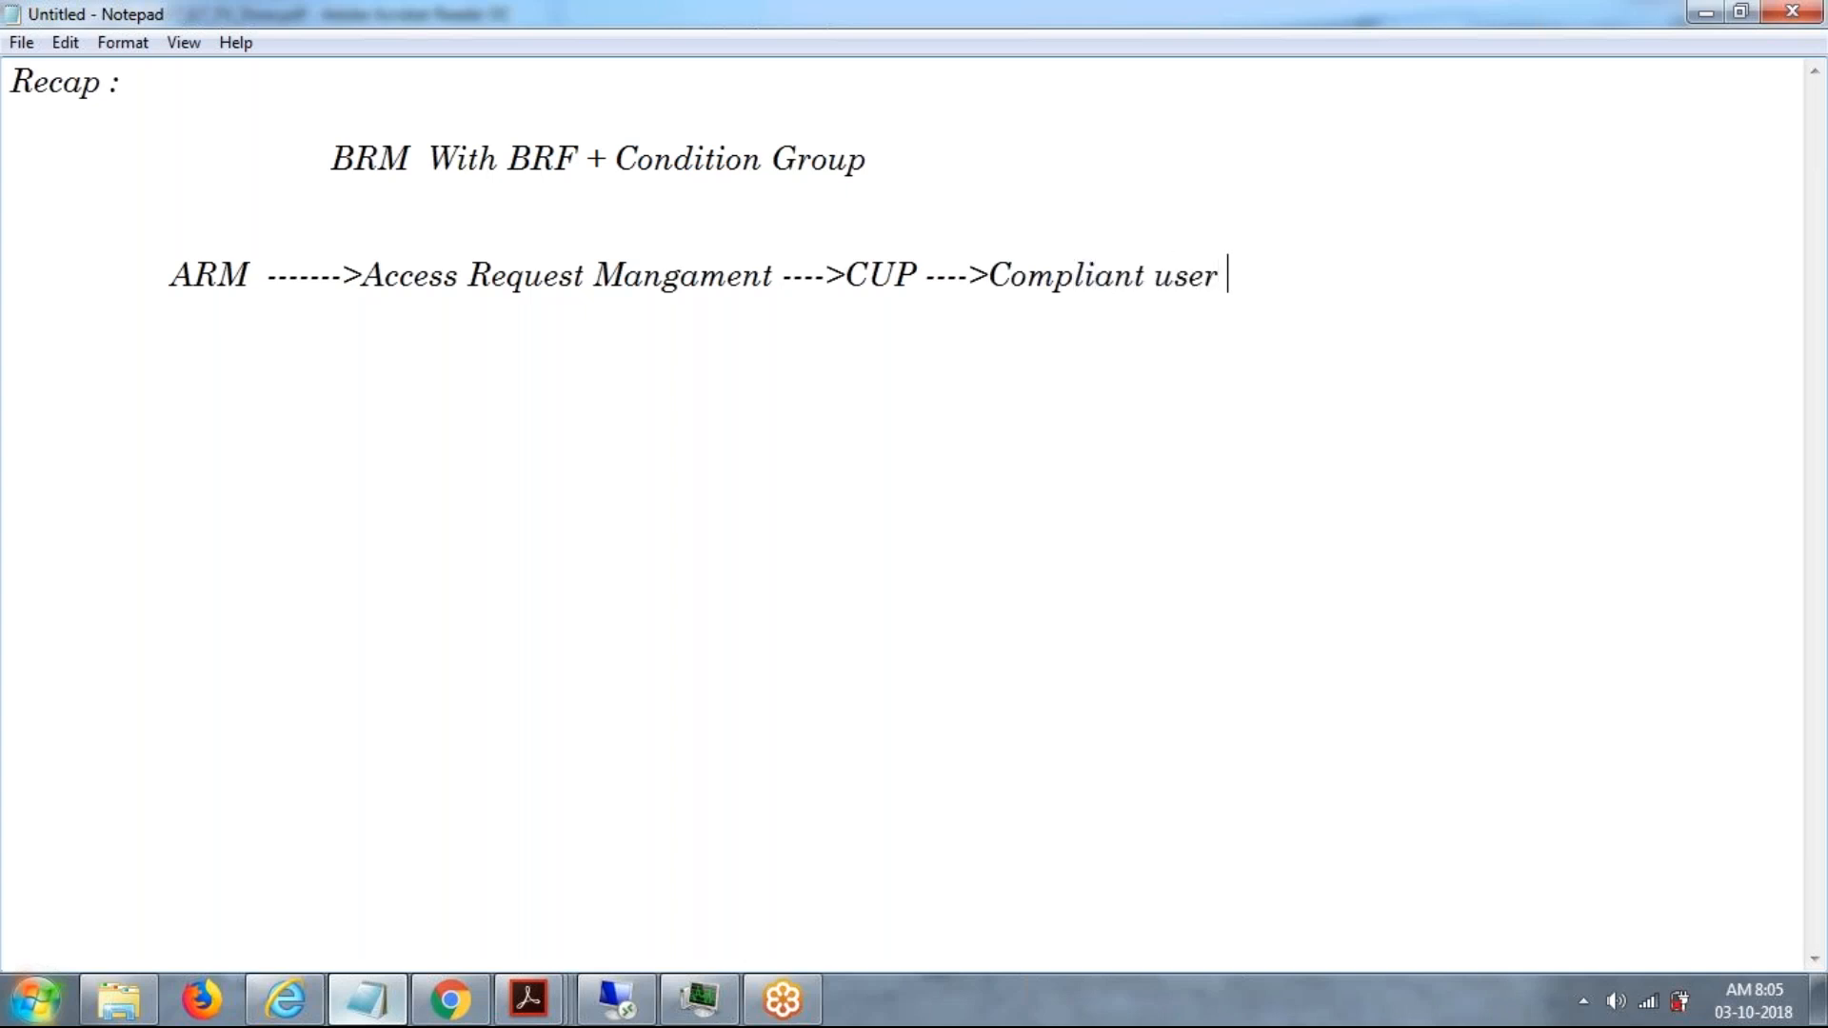
text(provisio)
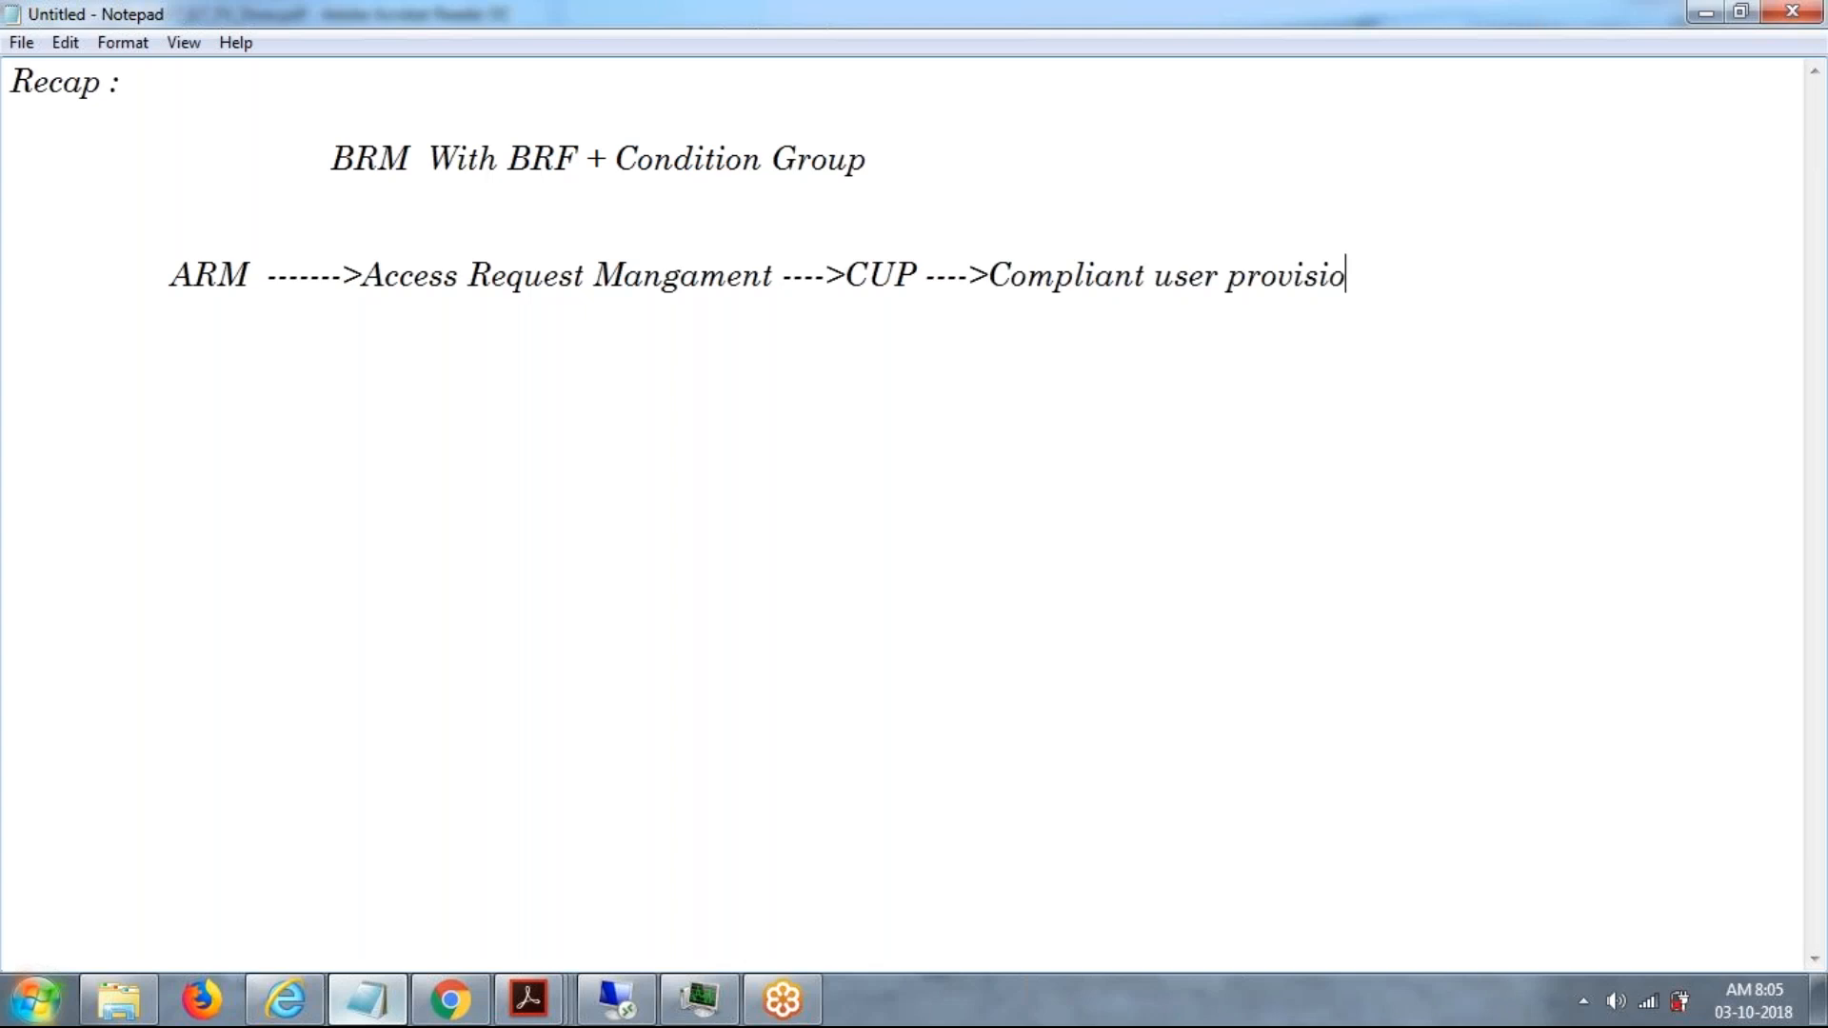
key(BackSpace)
key(BackSpace)
text(oing `)
key(BackSpace)
Write "user provisioing --------->User Automation" on an indented line below the ARM entry.
key(Tab)
text(user provi)
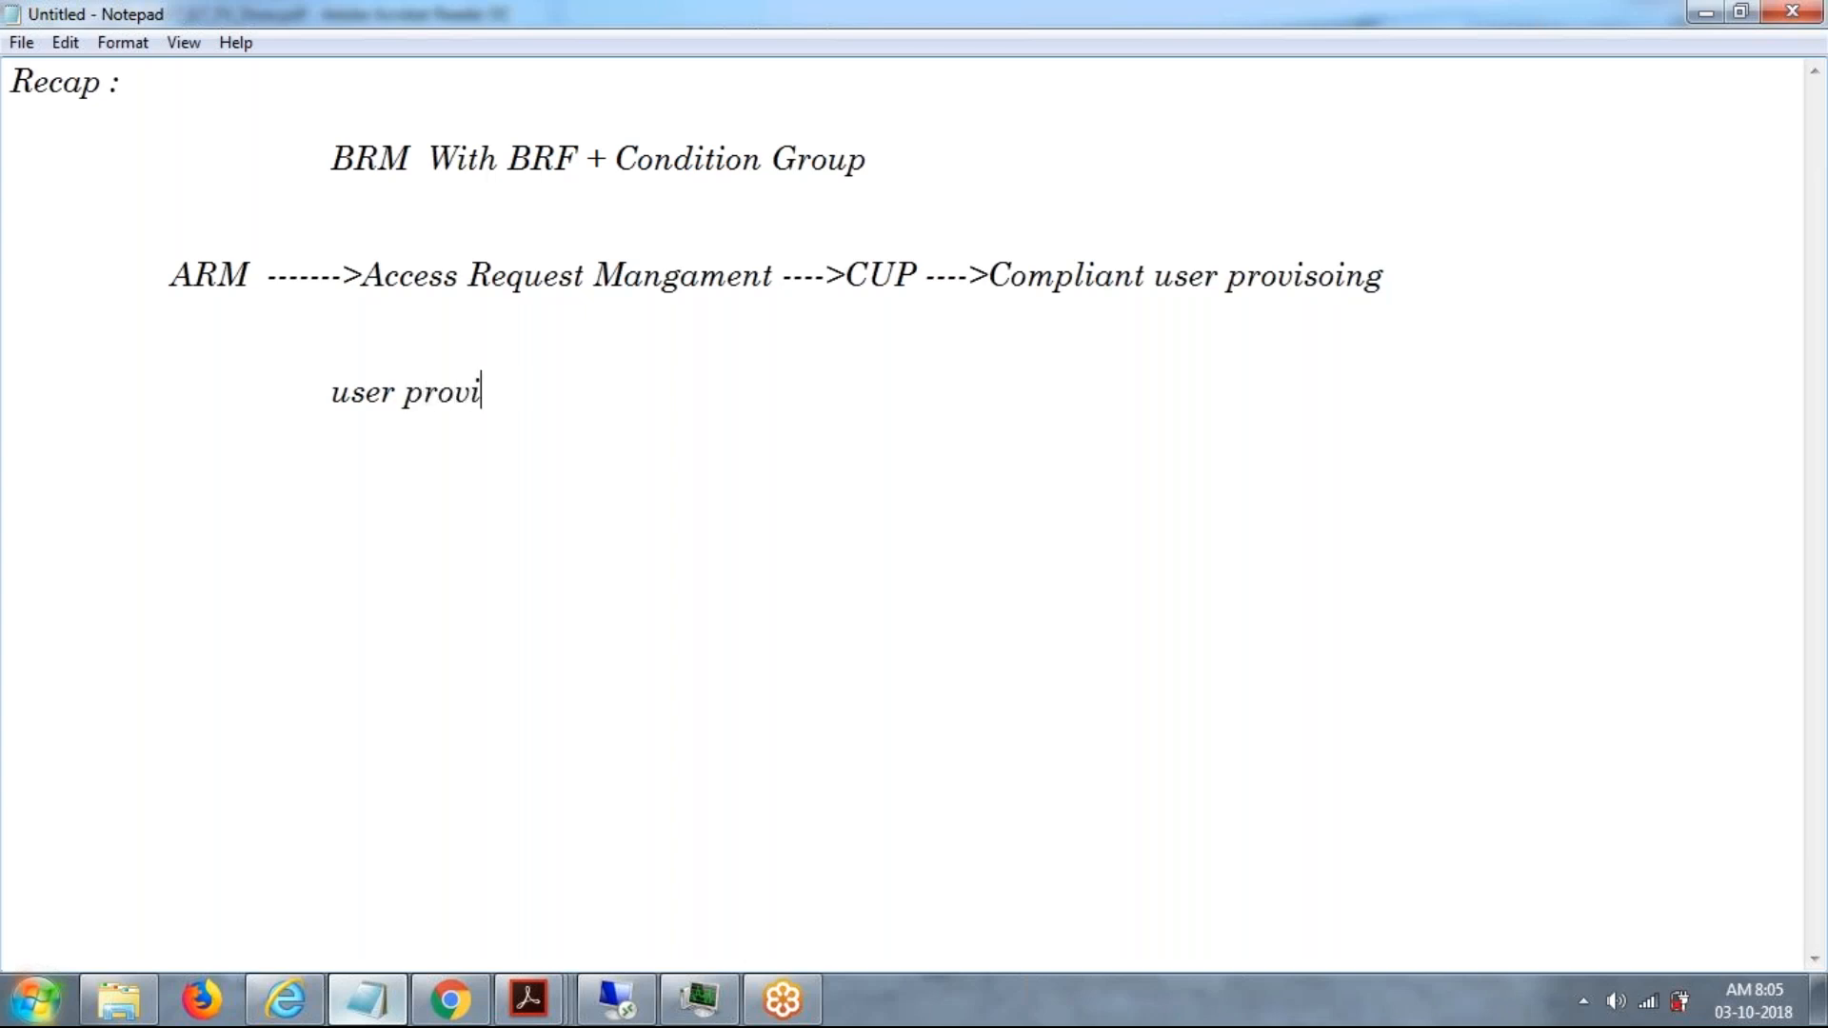
text(sioing --------->User )
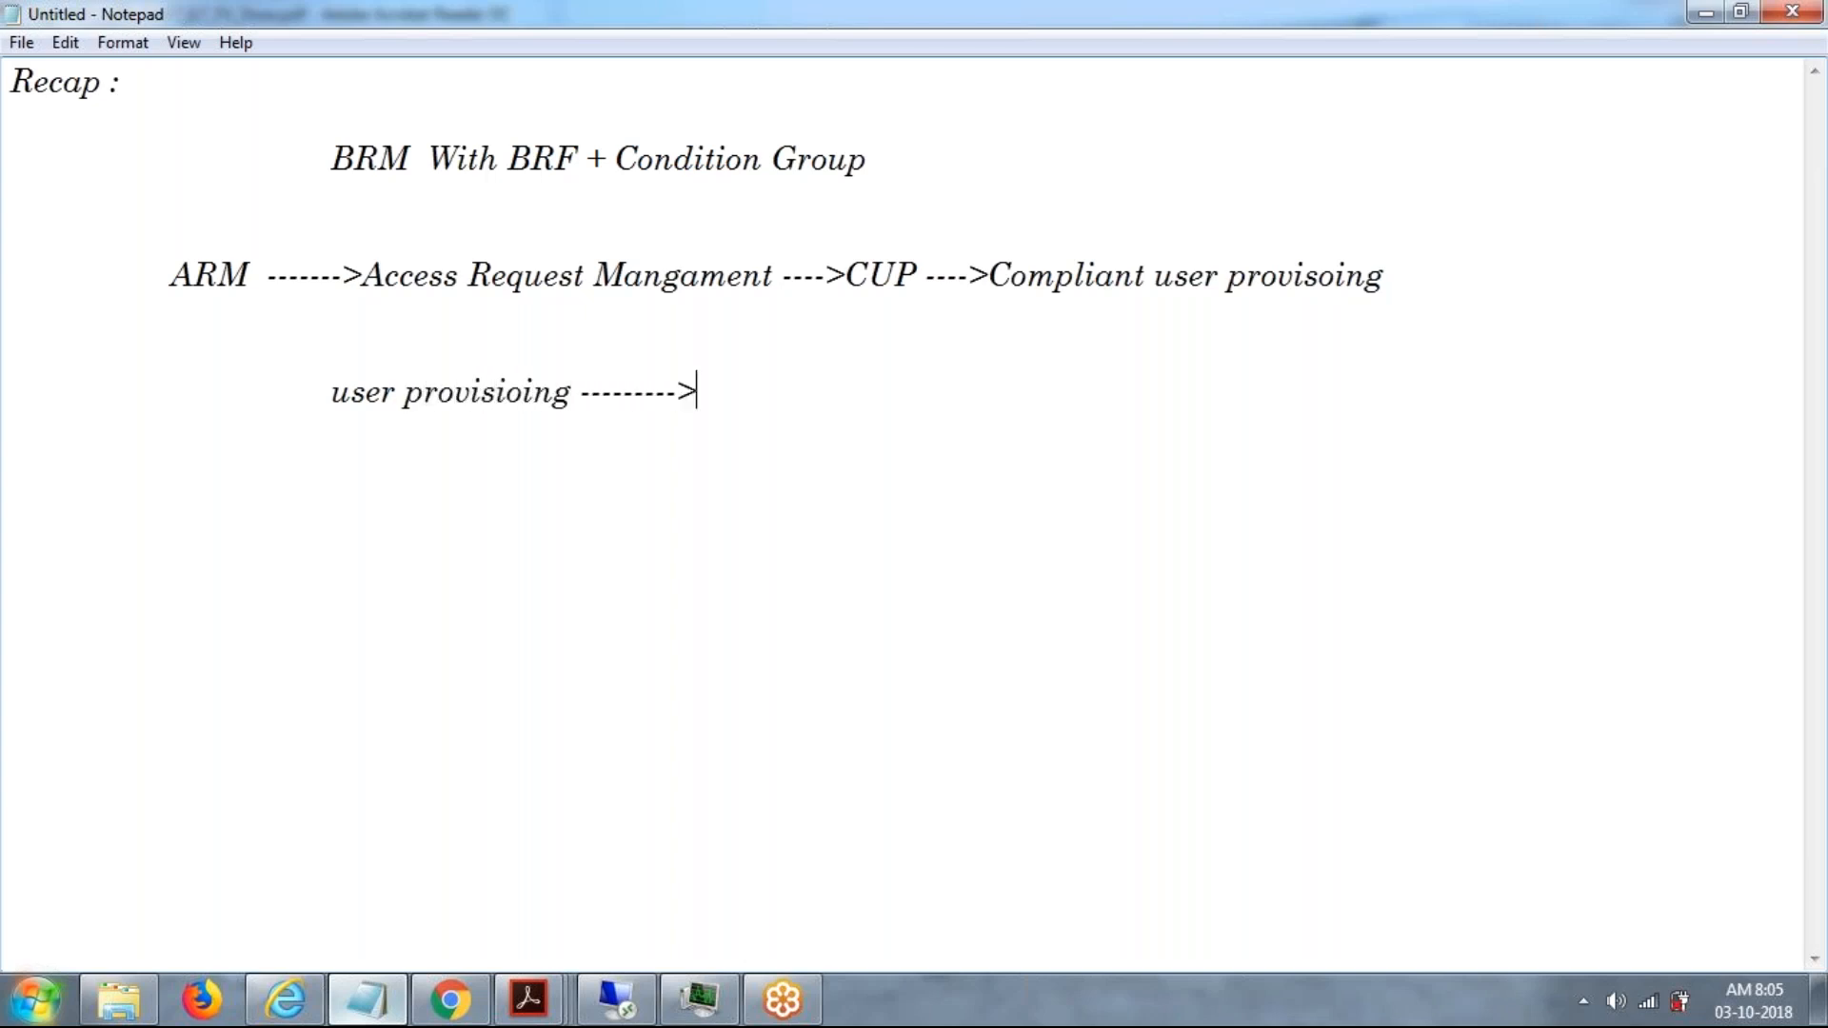
text(Automations)
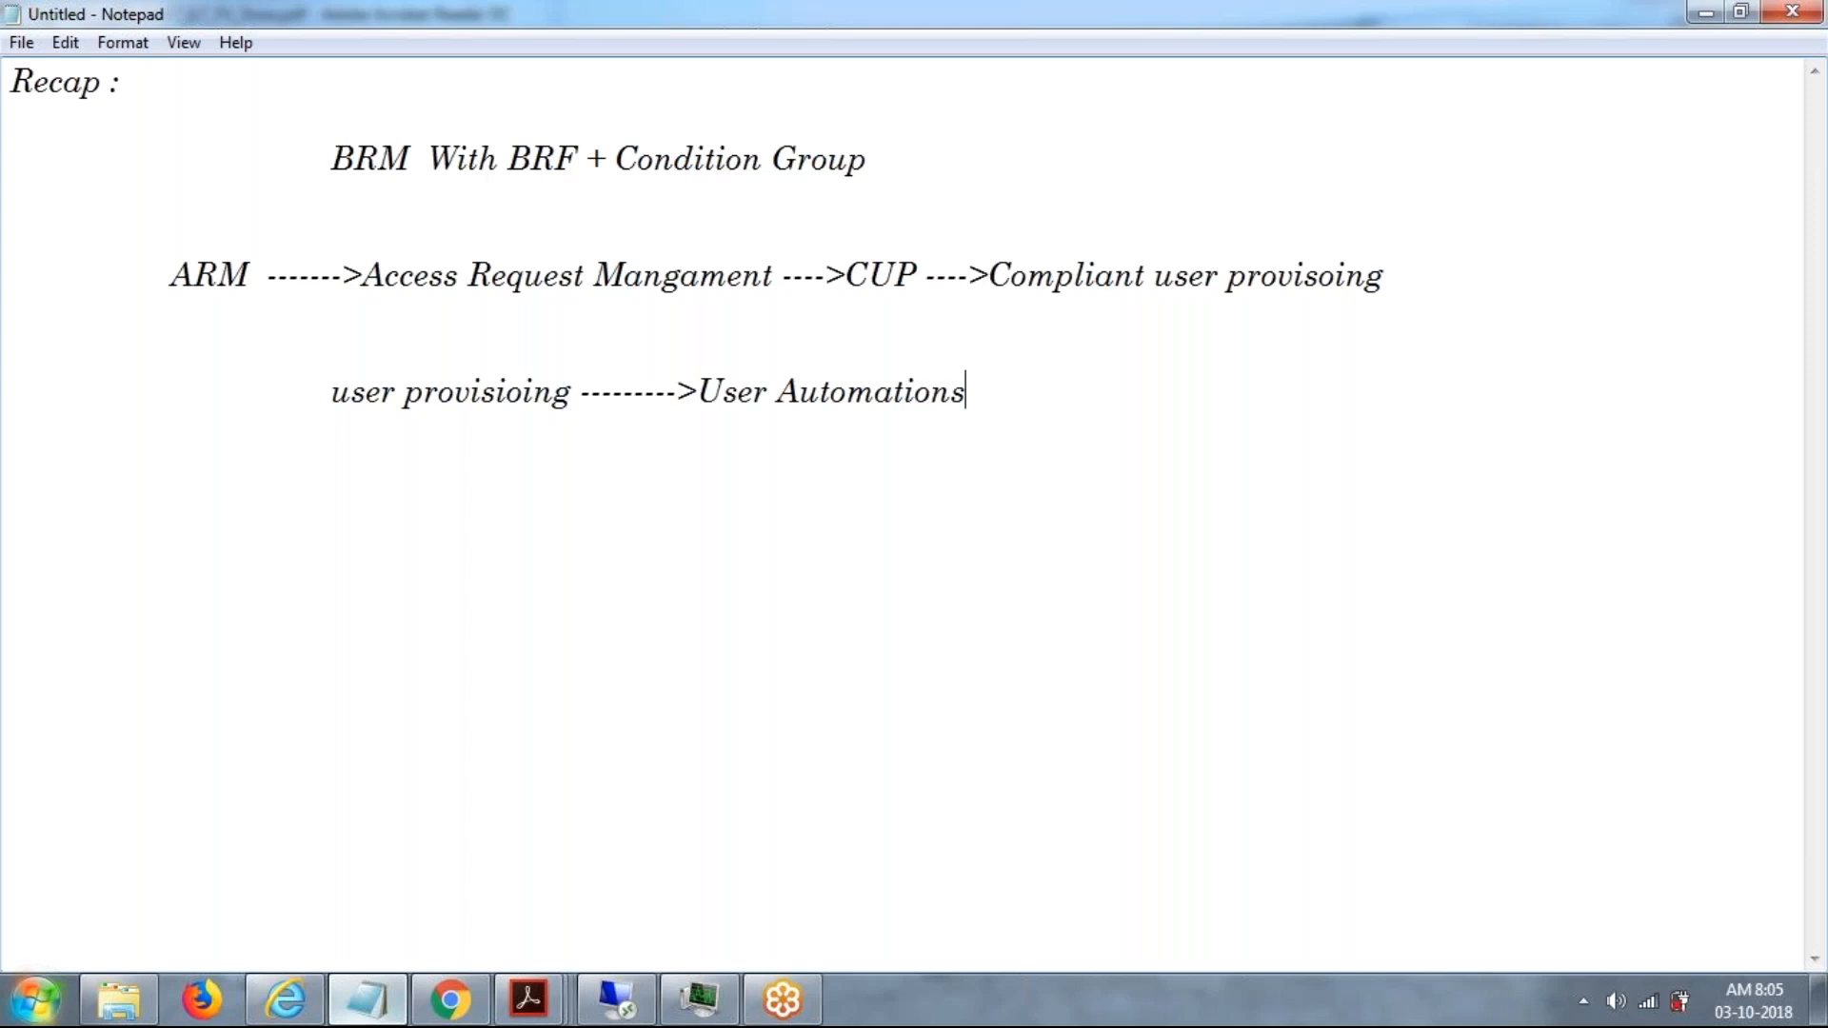
key(BackSpace)
Append "-->SU01 Automation (" to the user provisioning line.
text(-->SU011)
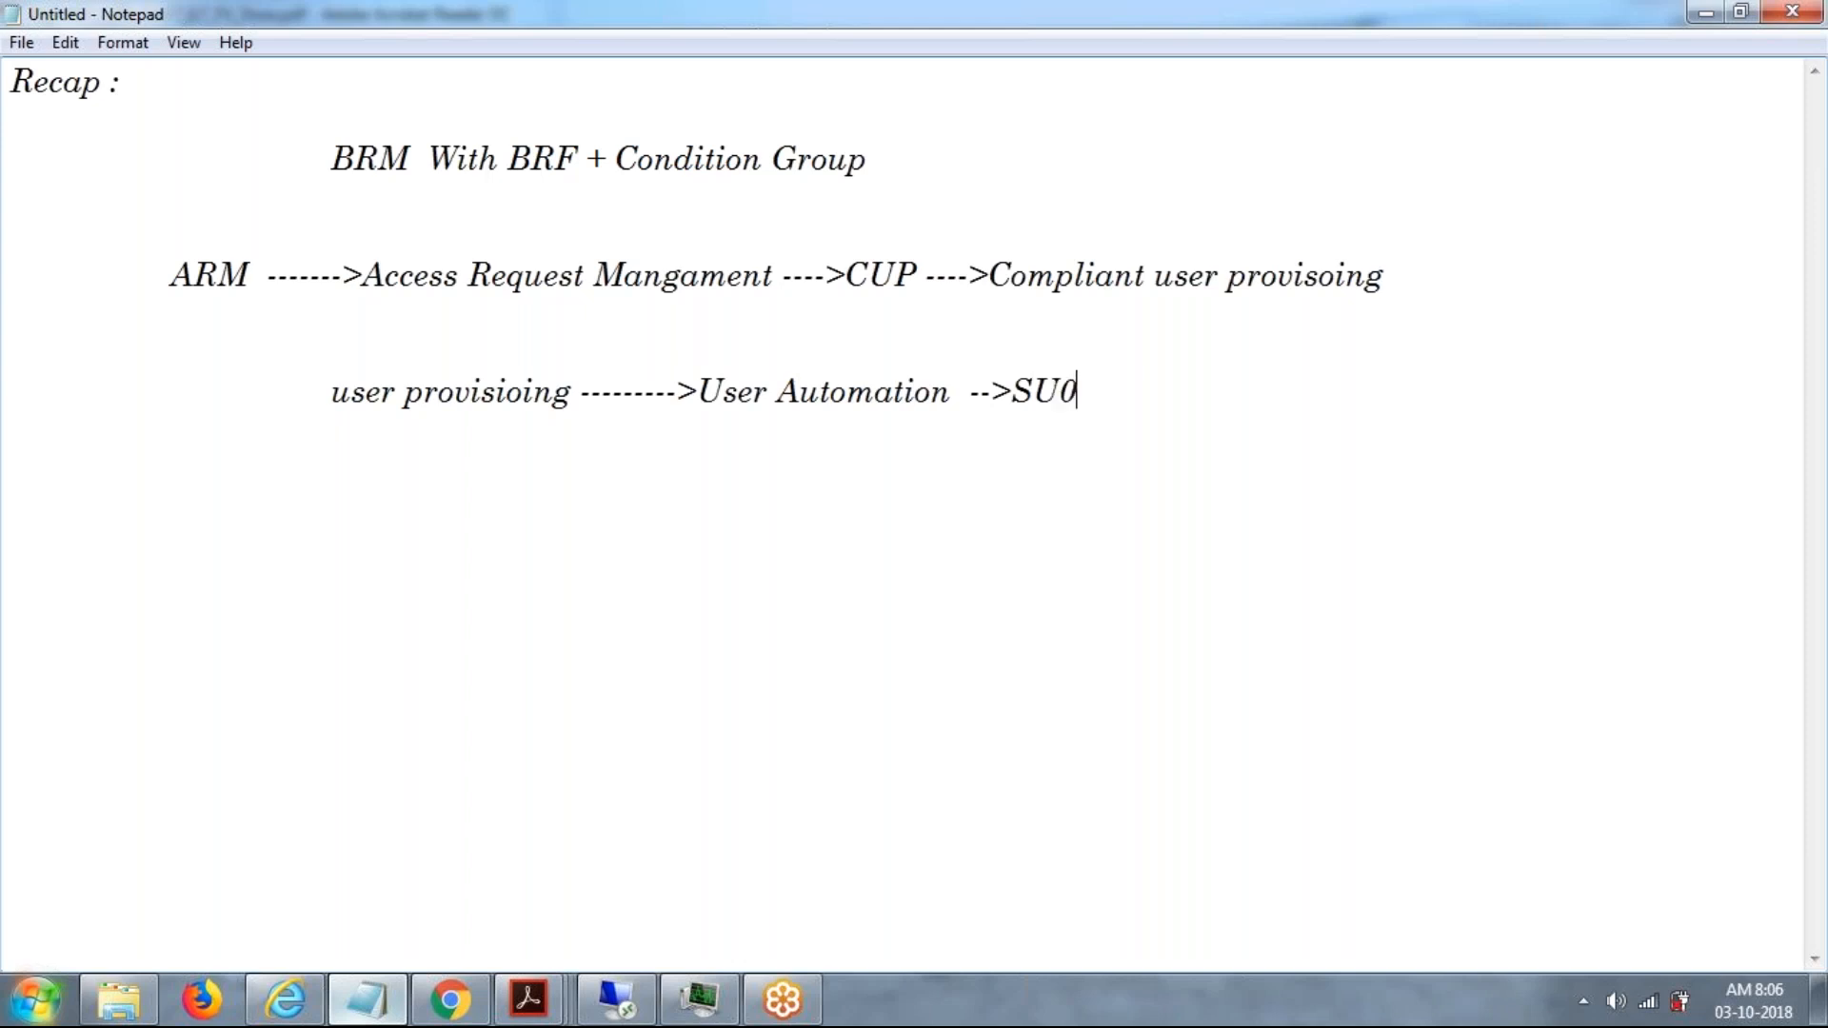
key(BackSpace)
key(BackSpace)
text(Automation ()
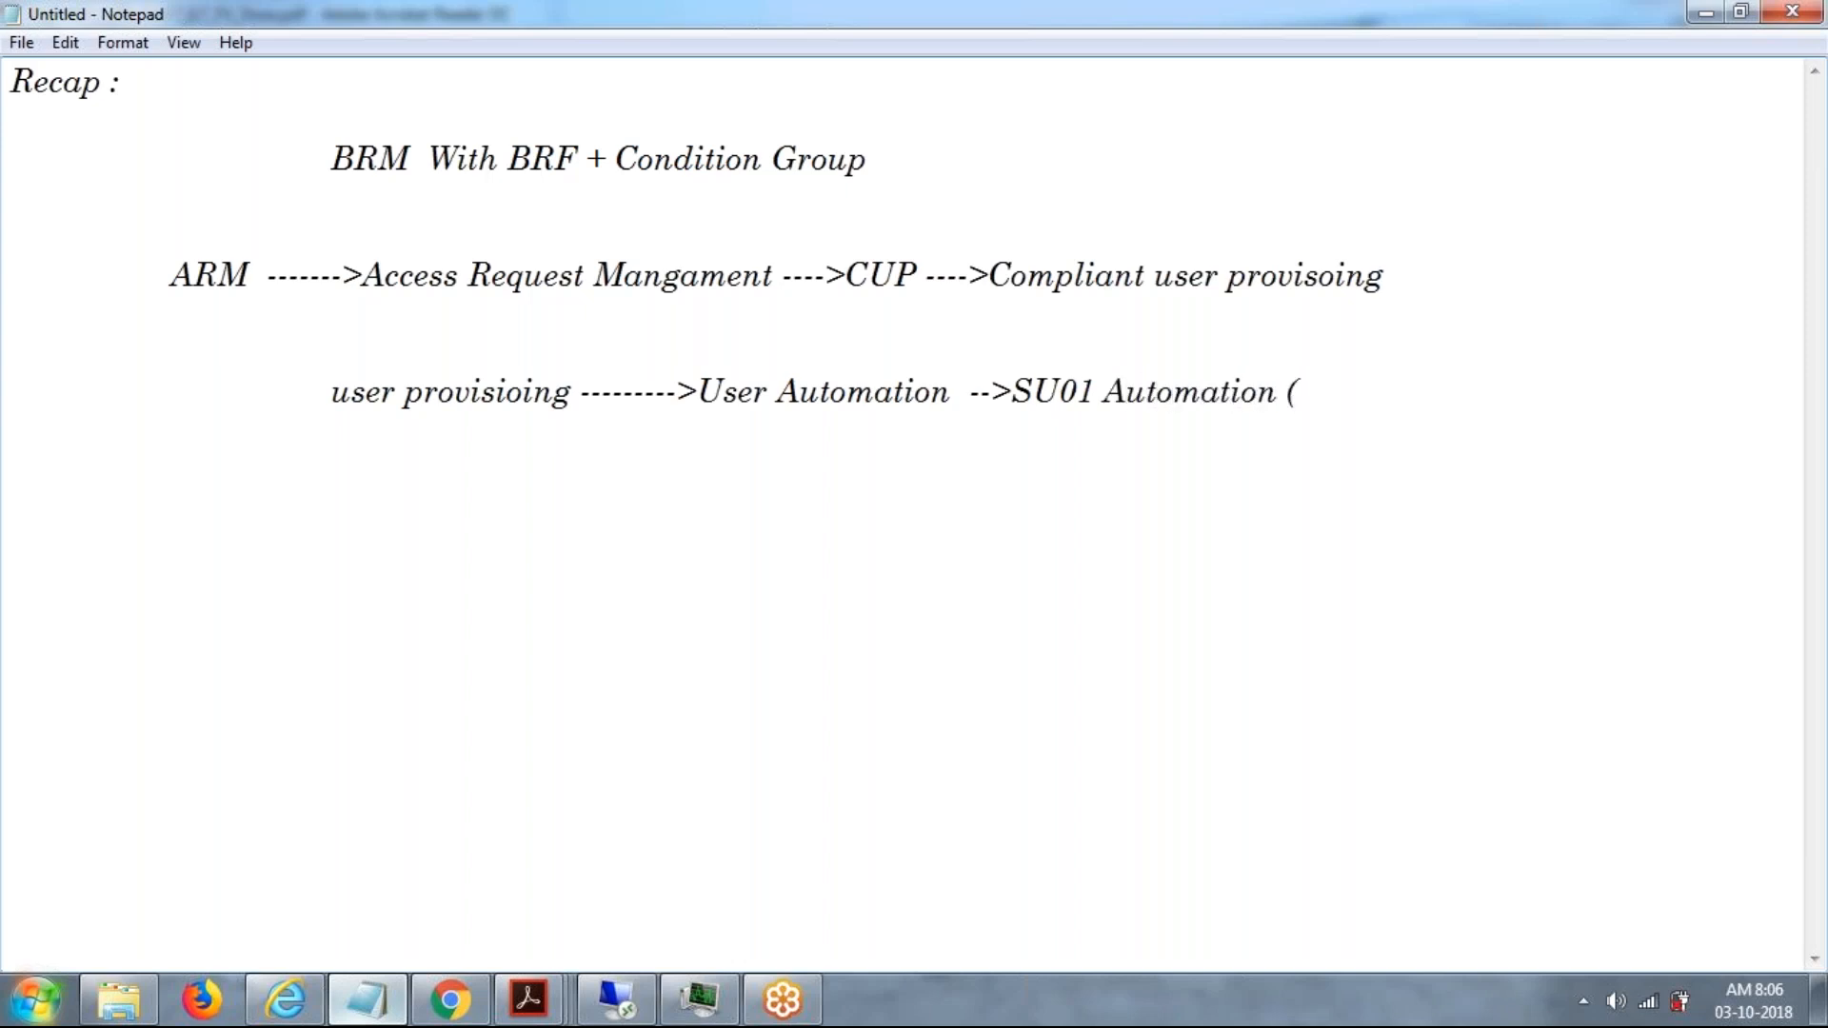
text(C,C,D,D,)
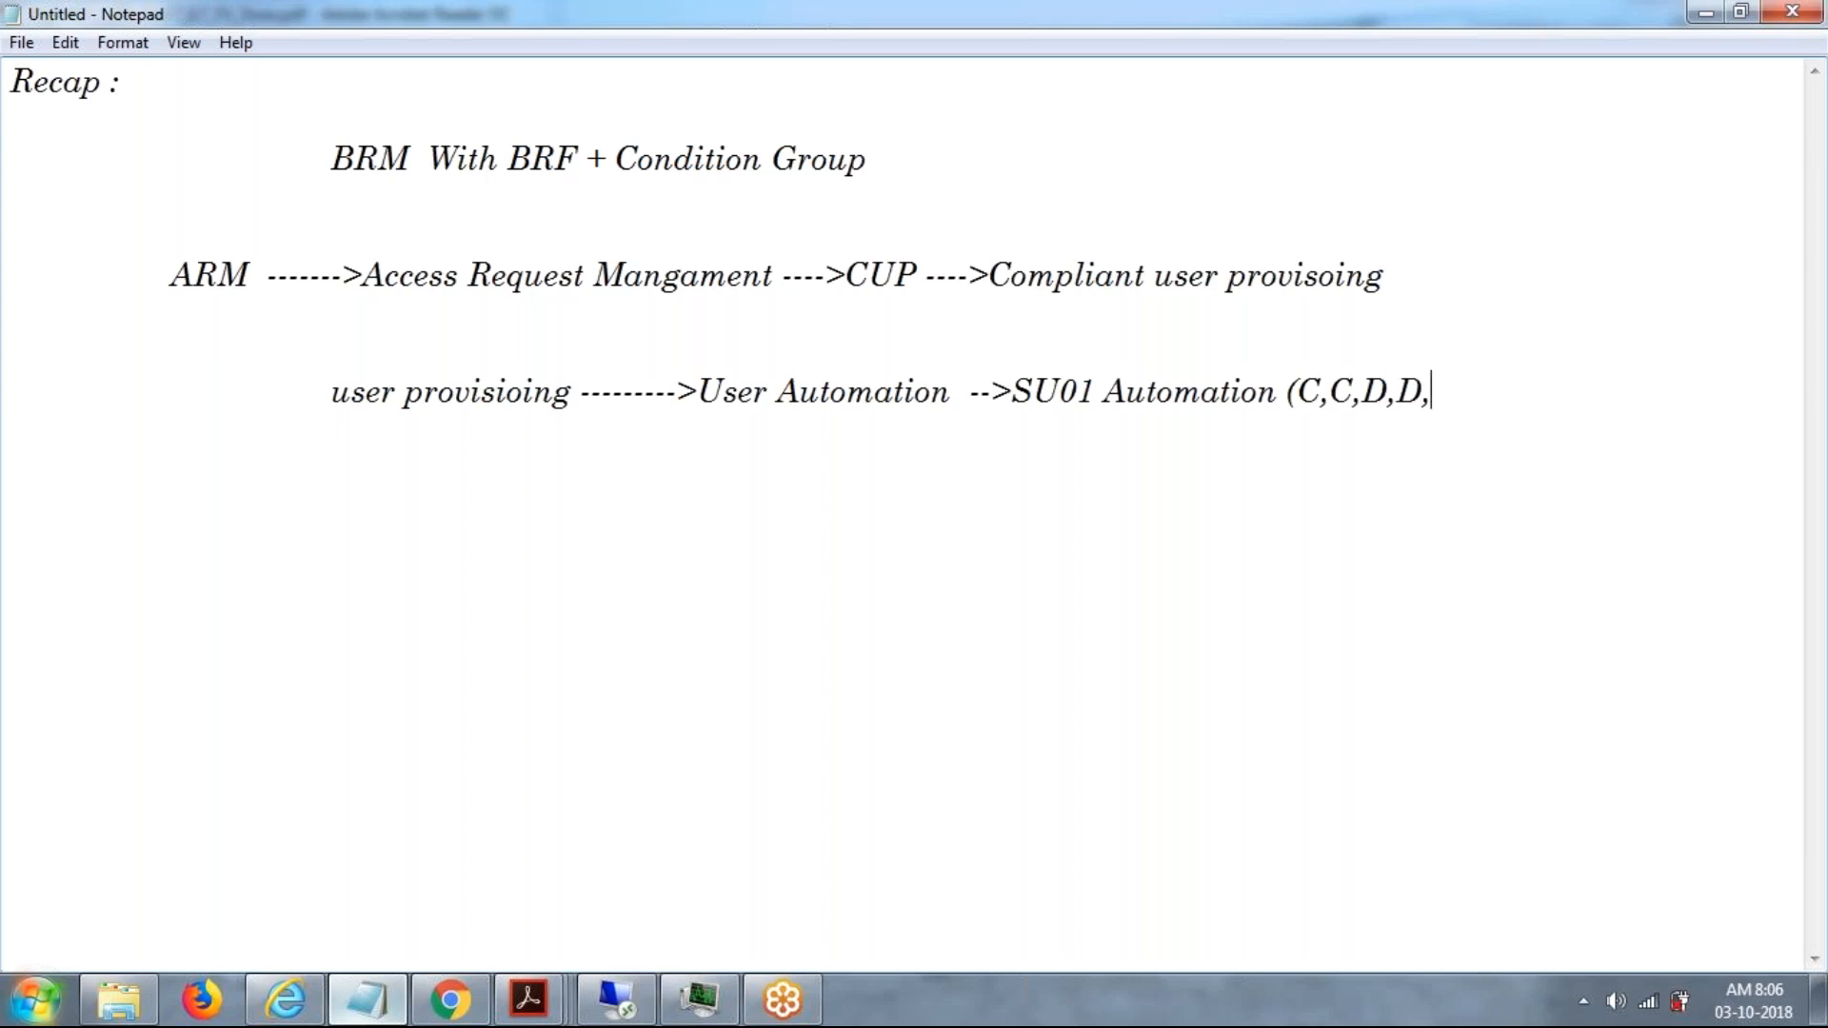
text(L,C,Passow)
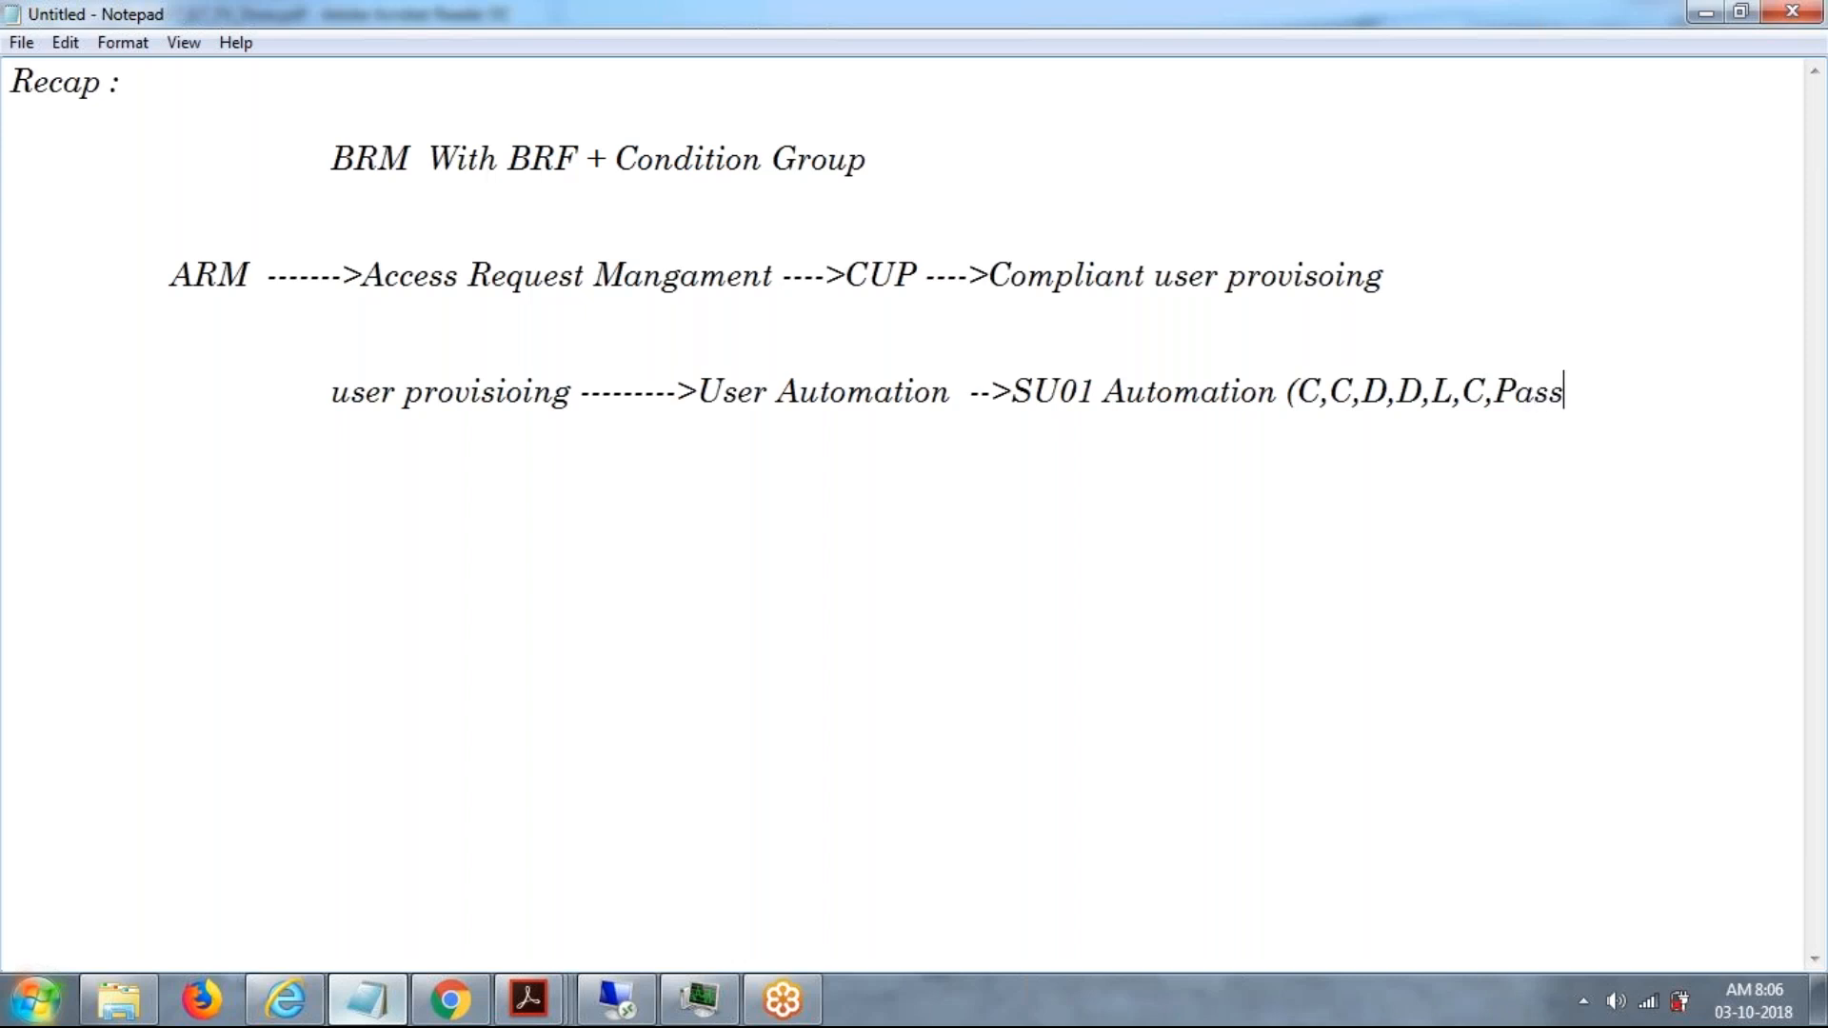
Fill in the SU01 Automation parentheses with "C,C,D,D,L,C,Password" and close them.
key(BackSpace)
key(BackSpace)
text(word))
drag(362, 274, 577, 274)
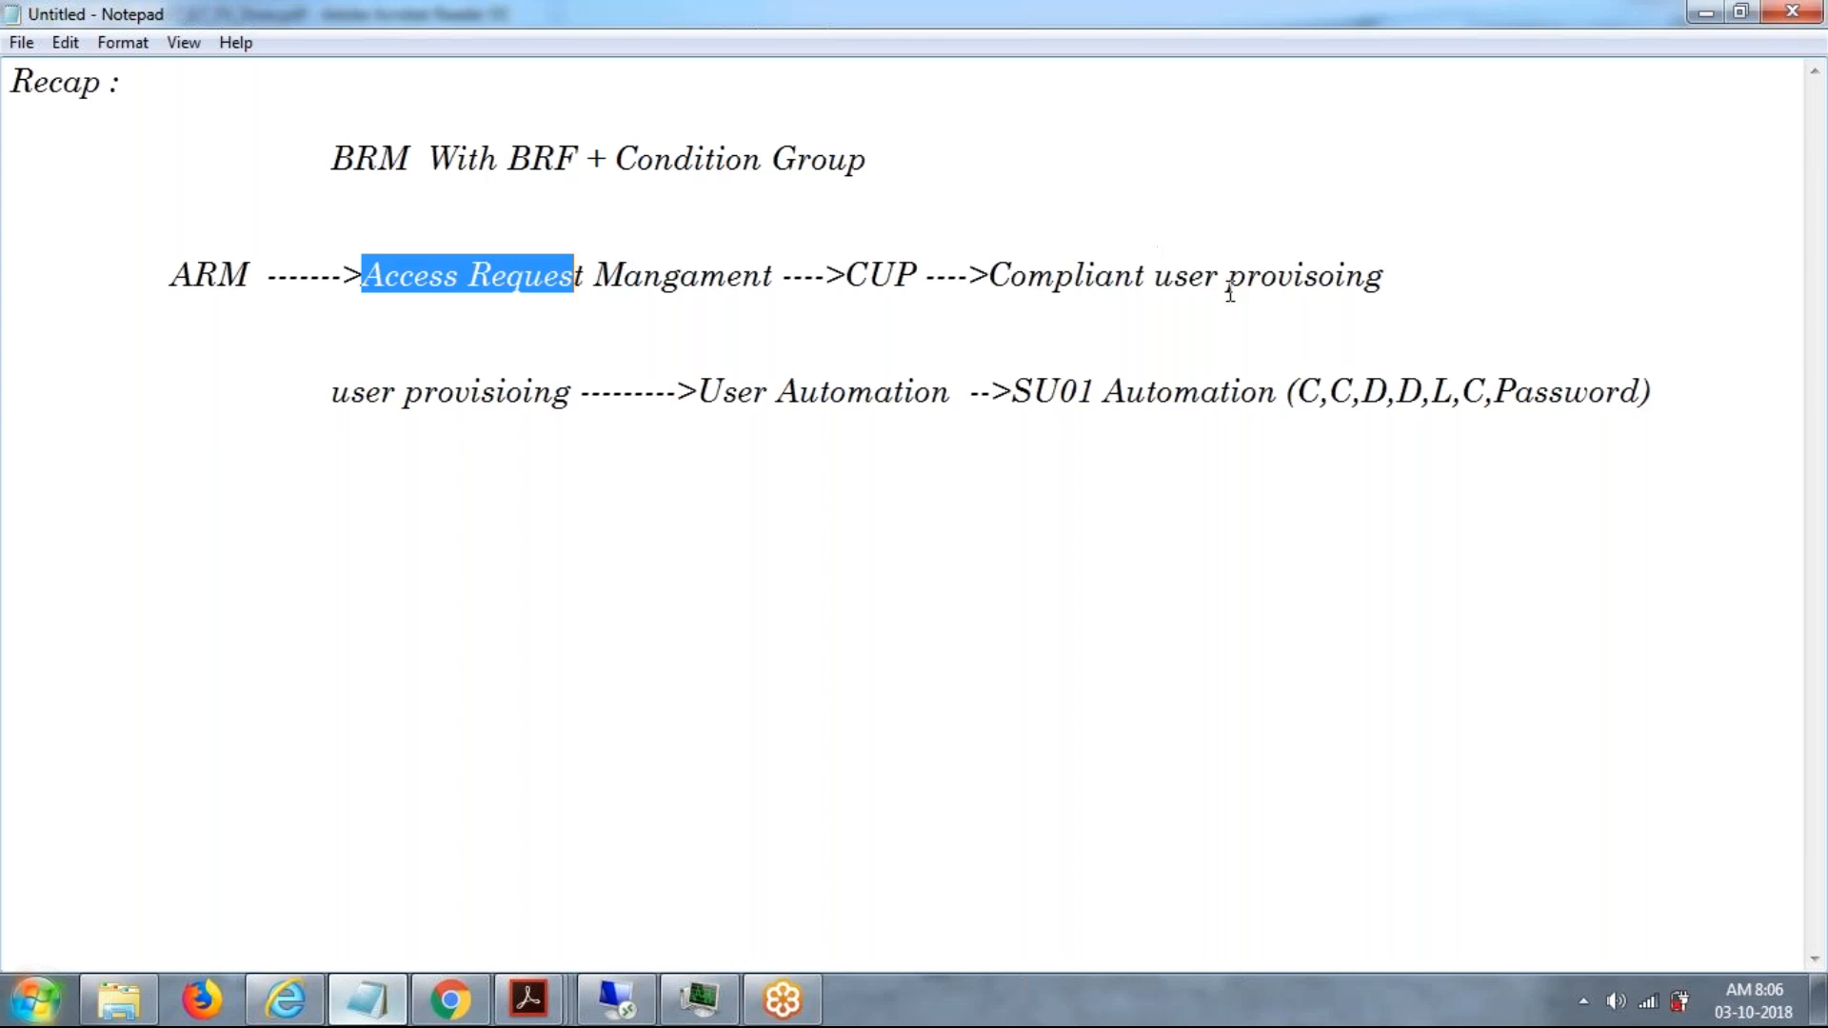
click(1341, 278)
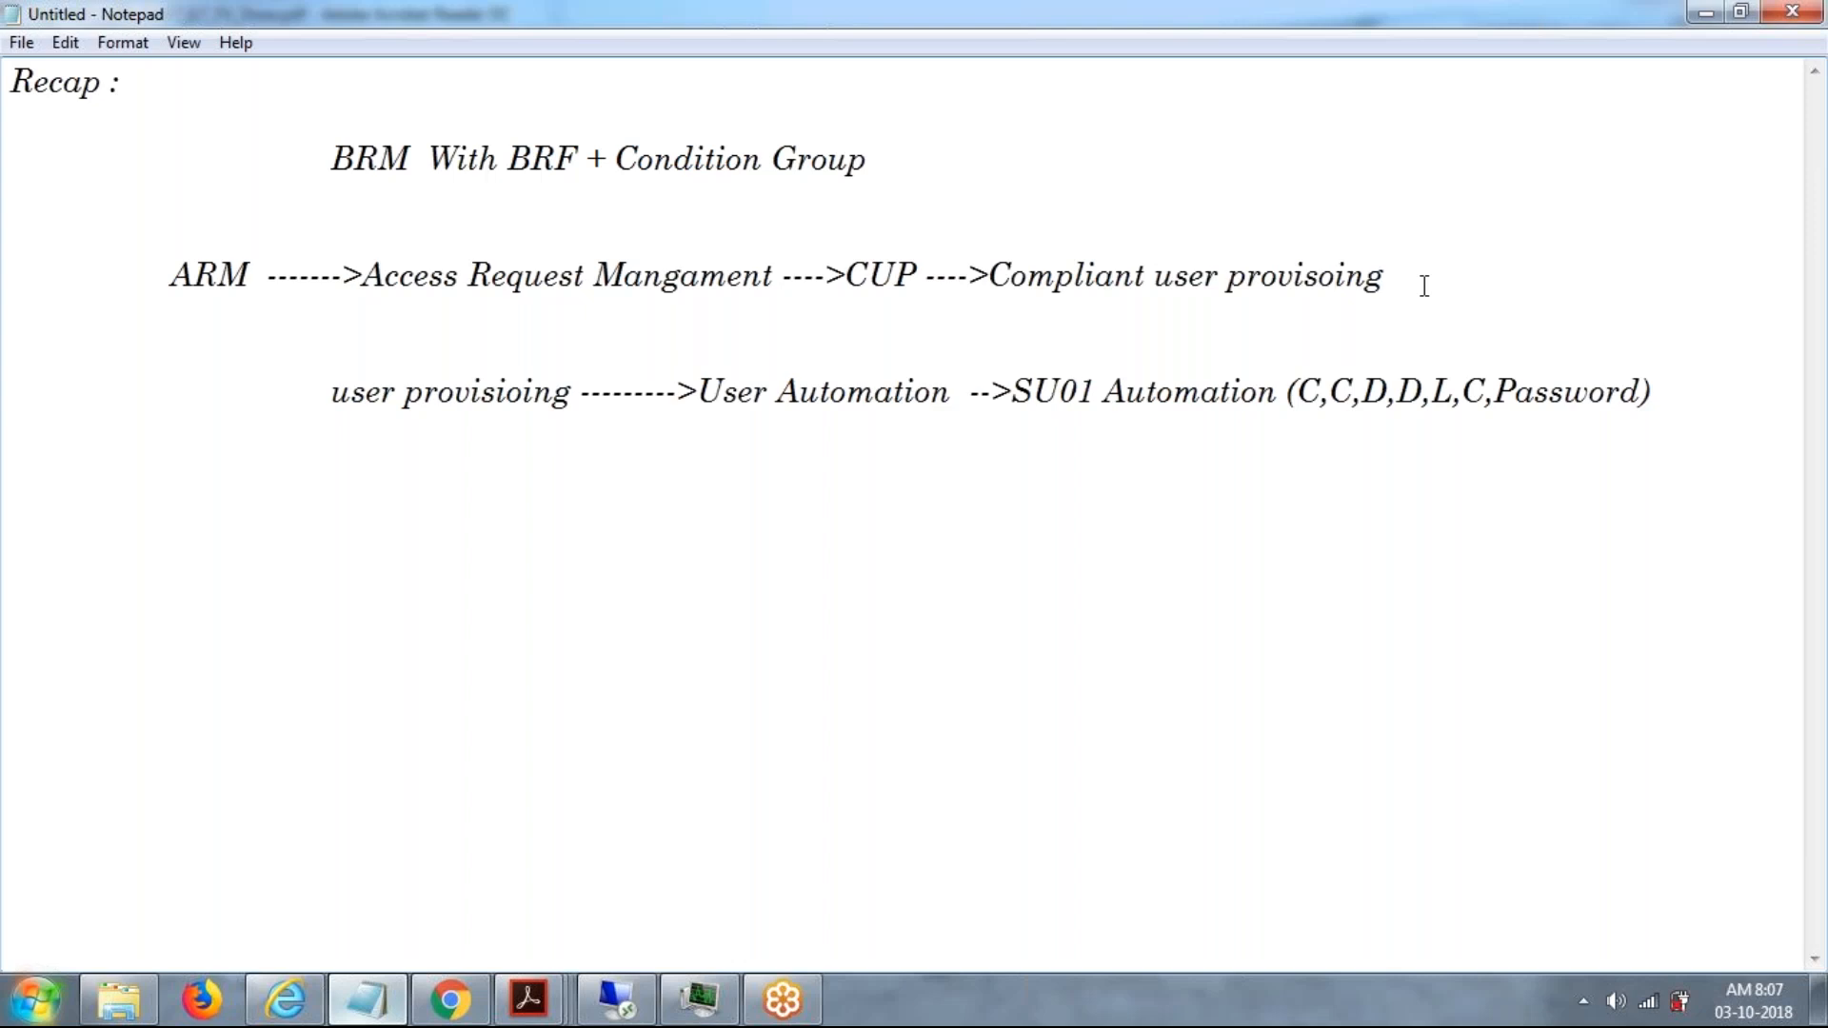
click(1685, 381)
key(Return)
key(Return)
key(Tab)
key(BackSpace)
drag(1664, 397, 1095, 391)
key(BackSpace)
drag(722, 369, 334, 394)
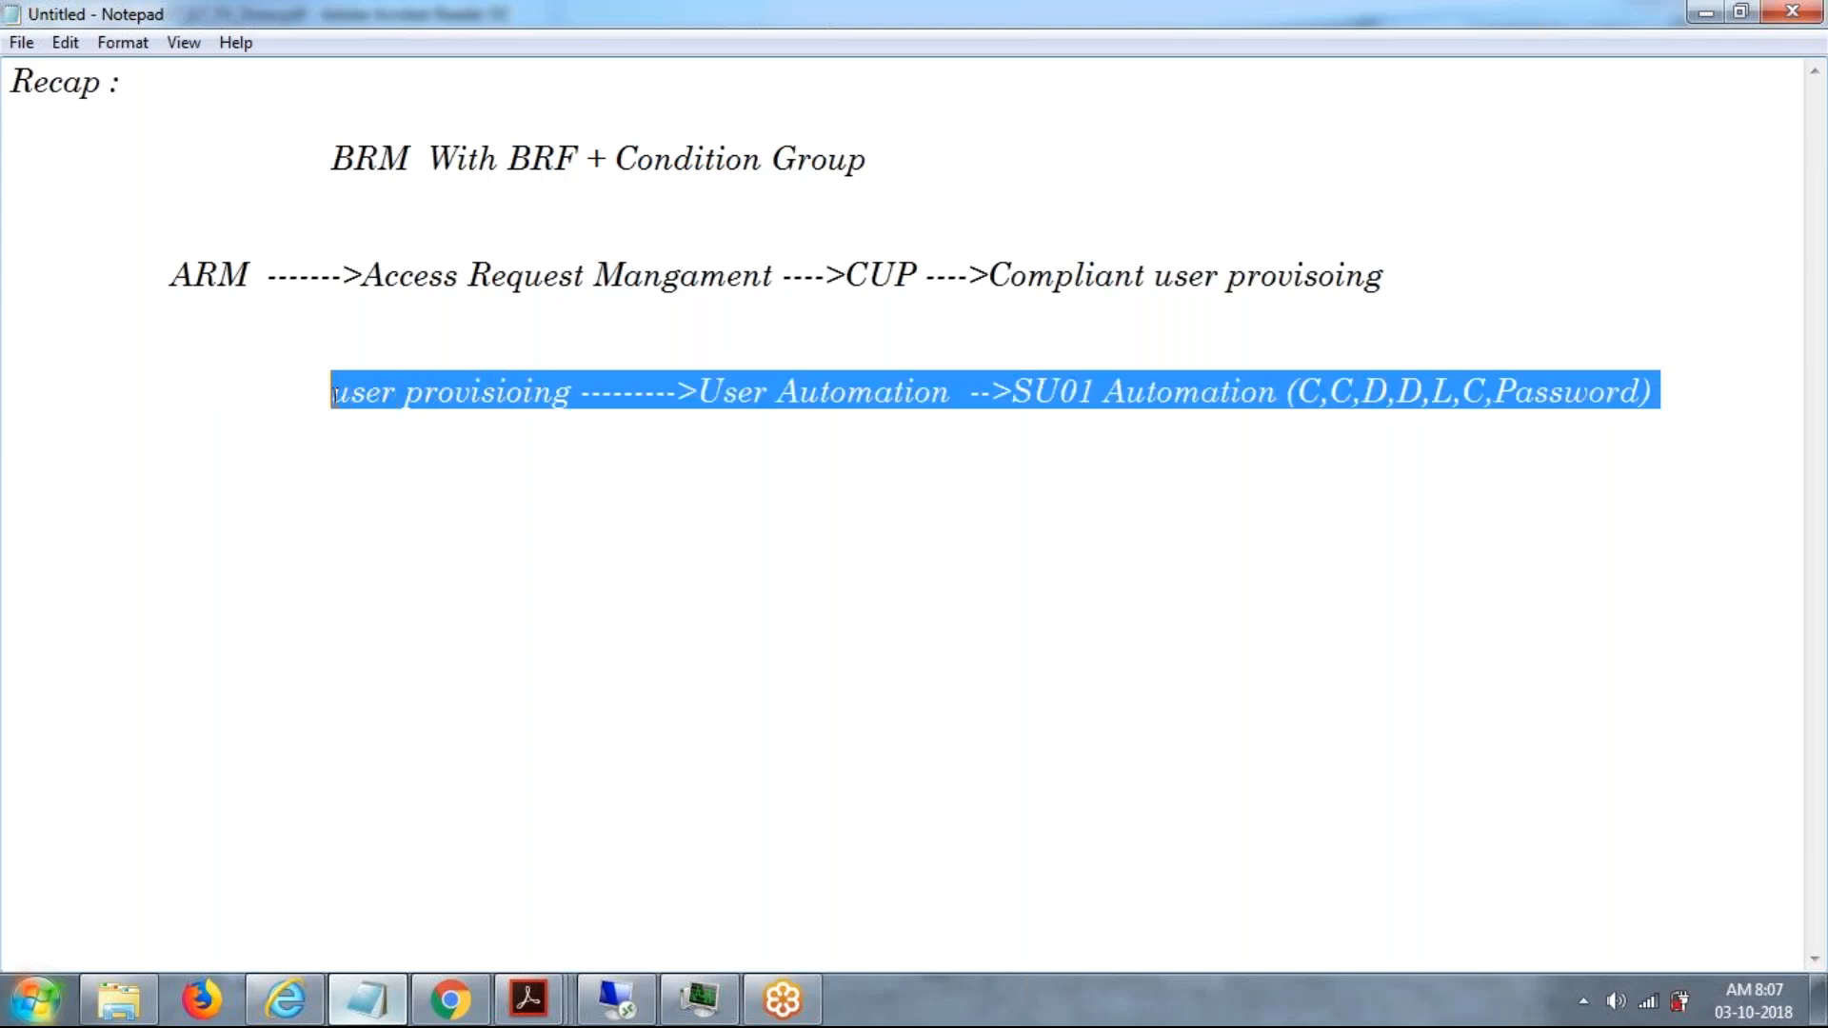
click(1676, 393)
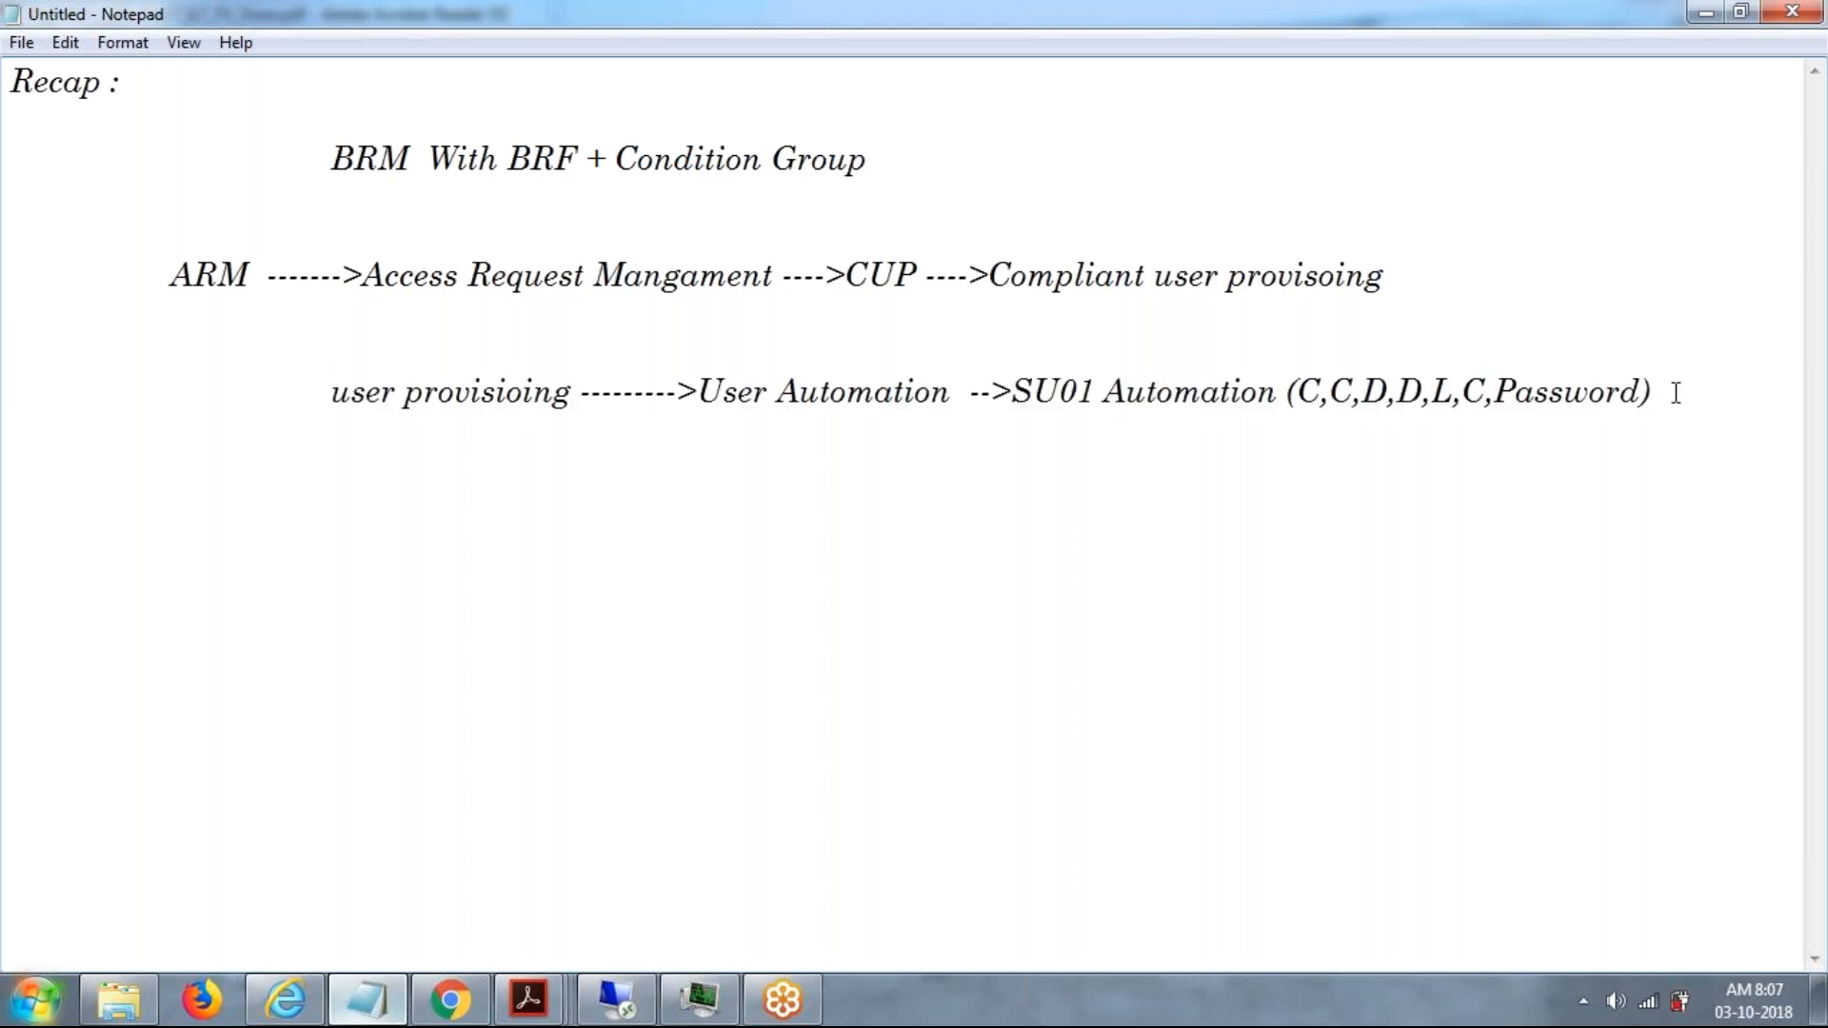
Start a line below the user provisioning entry with "BASIS ------>".
key(Return)
text(a)
key(BackSpace)
text(a)
key(BackSpace)
text(a)
key(BackSpace)
text(BASIS ------>)
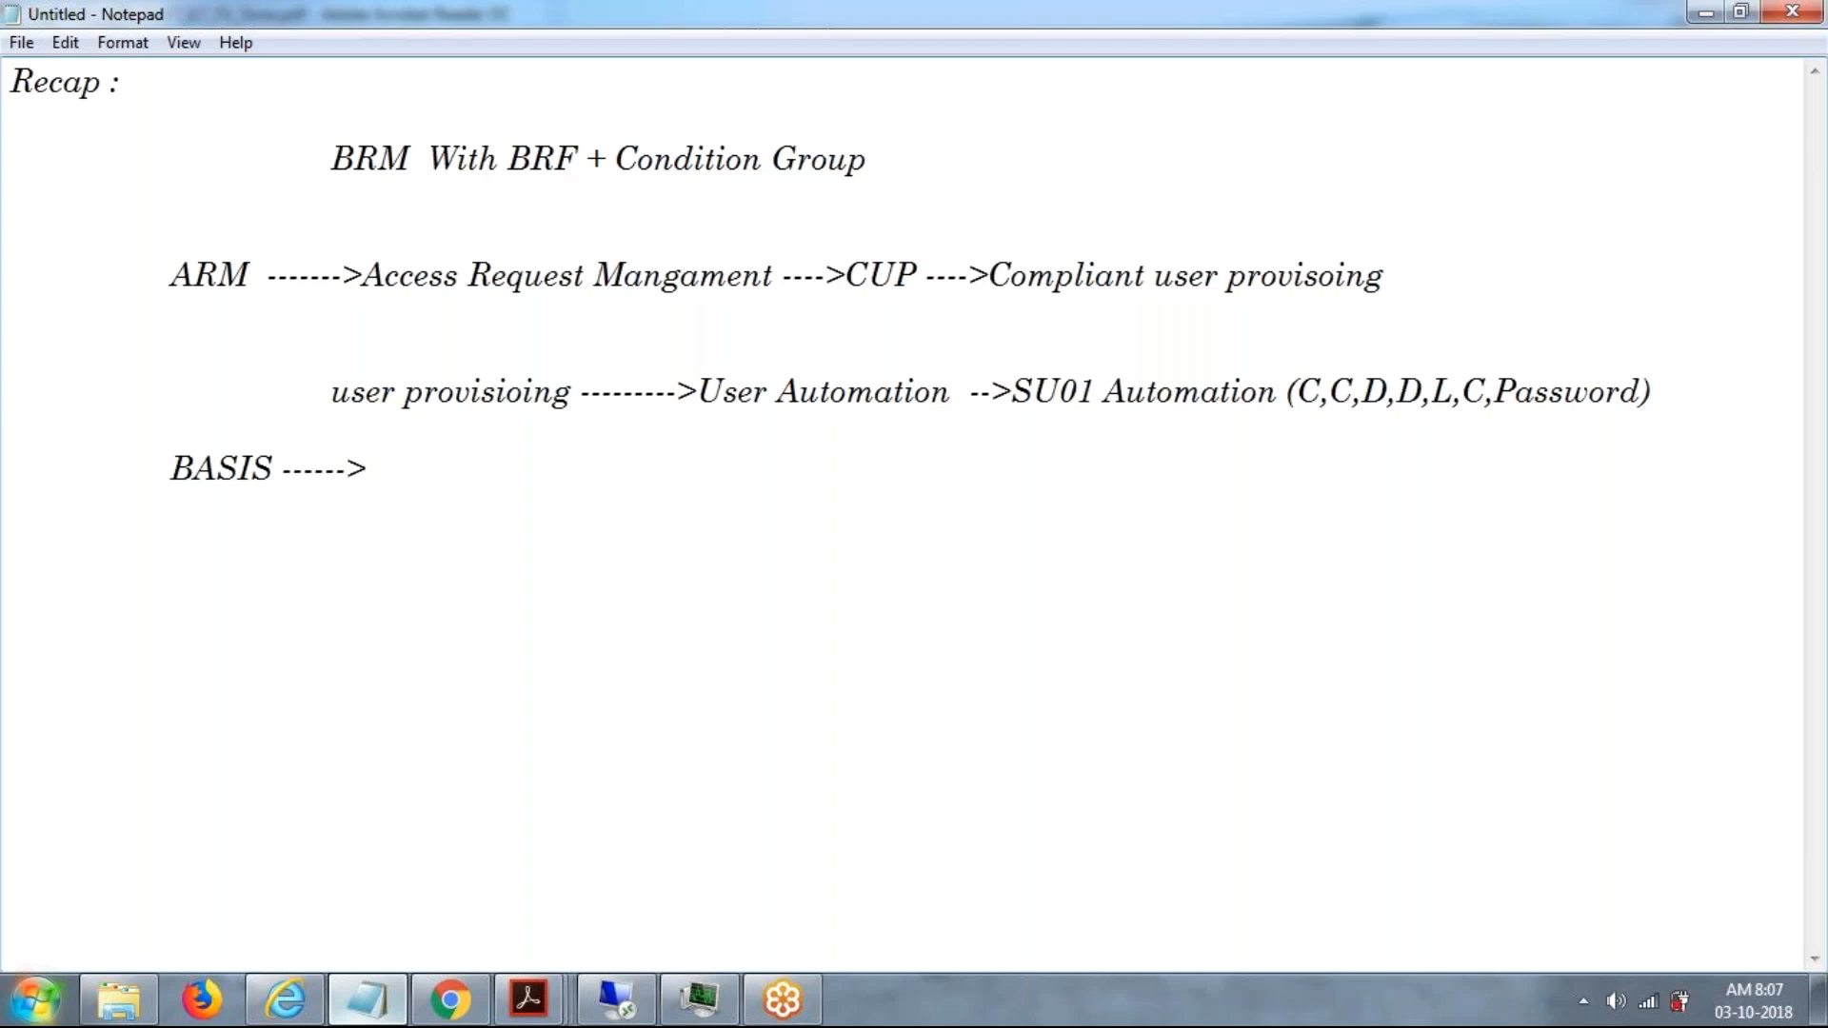
Continue the BASIS line with "SAP project ---->fill the user request form".
text(SAP projec)
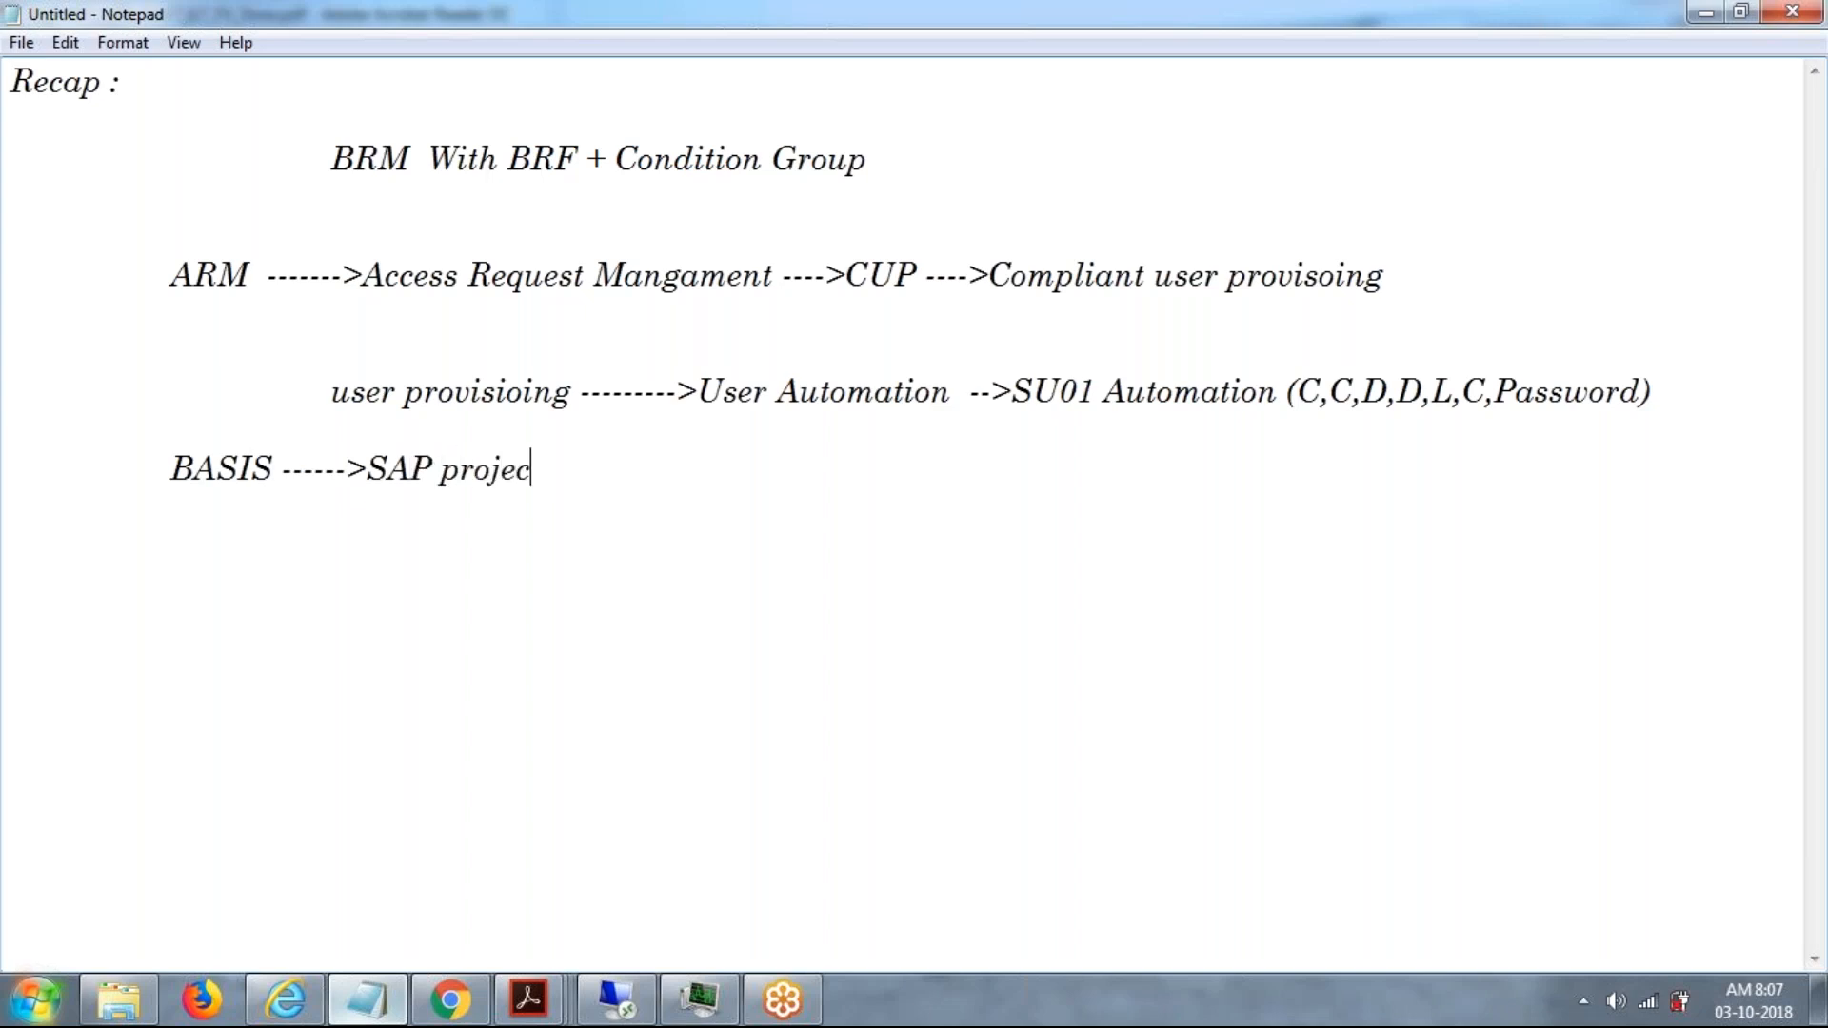
text(t ---->)
text(fill the )
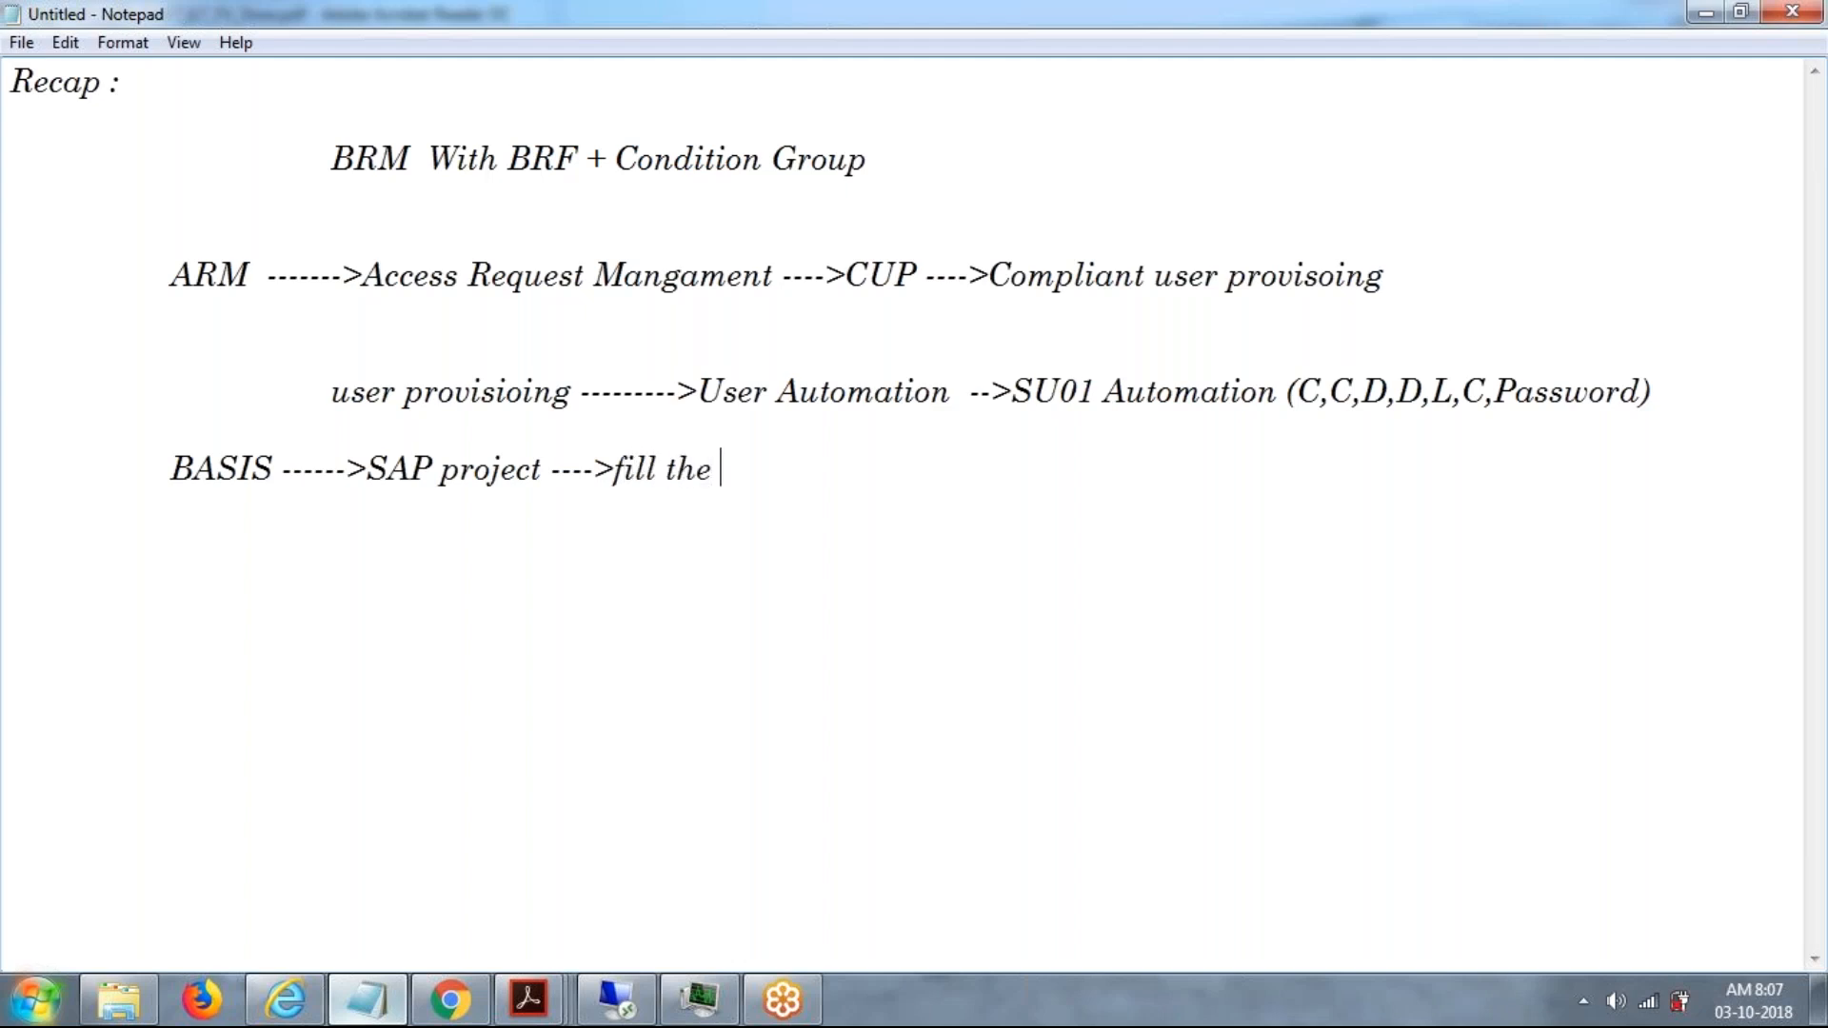
text(user req)
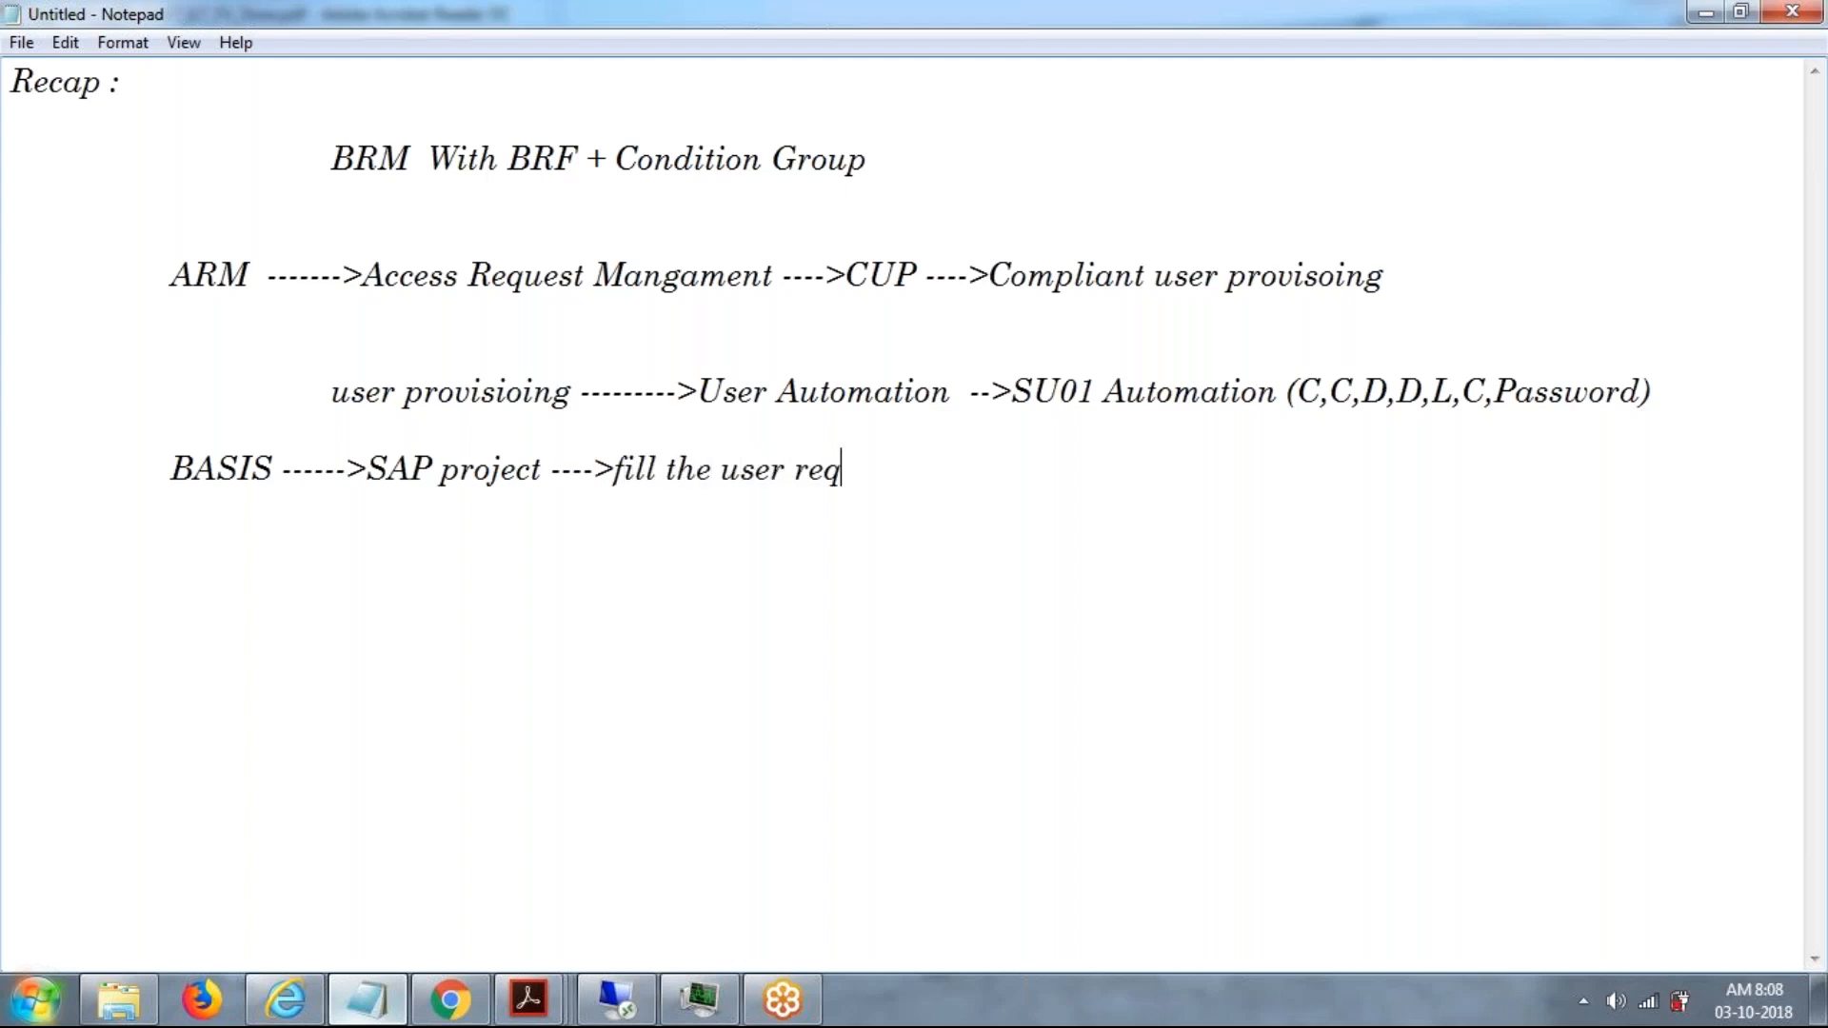
text(uest form )
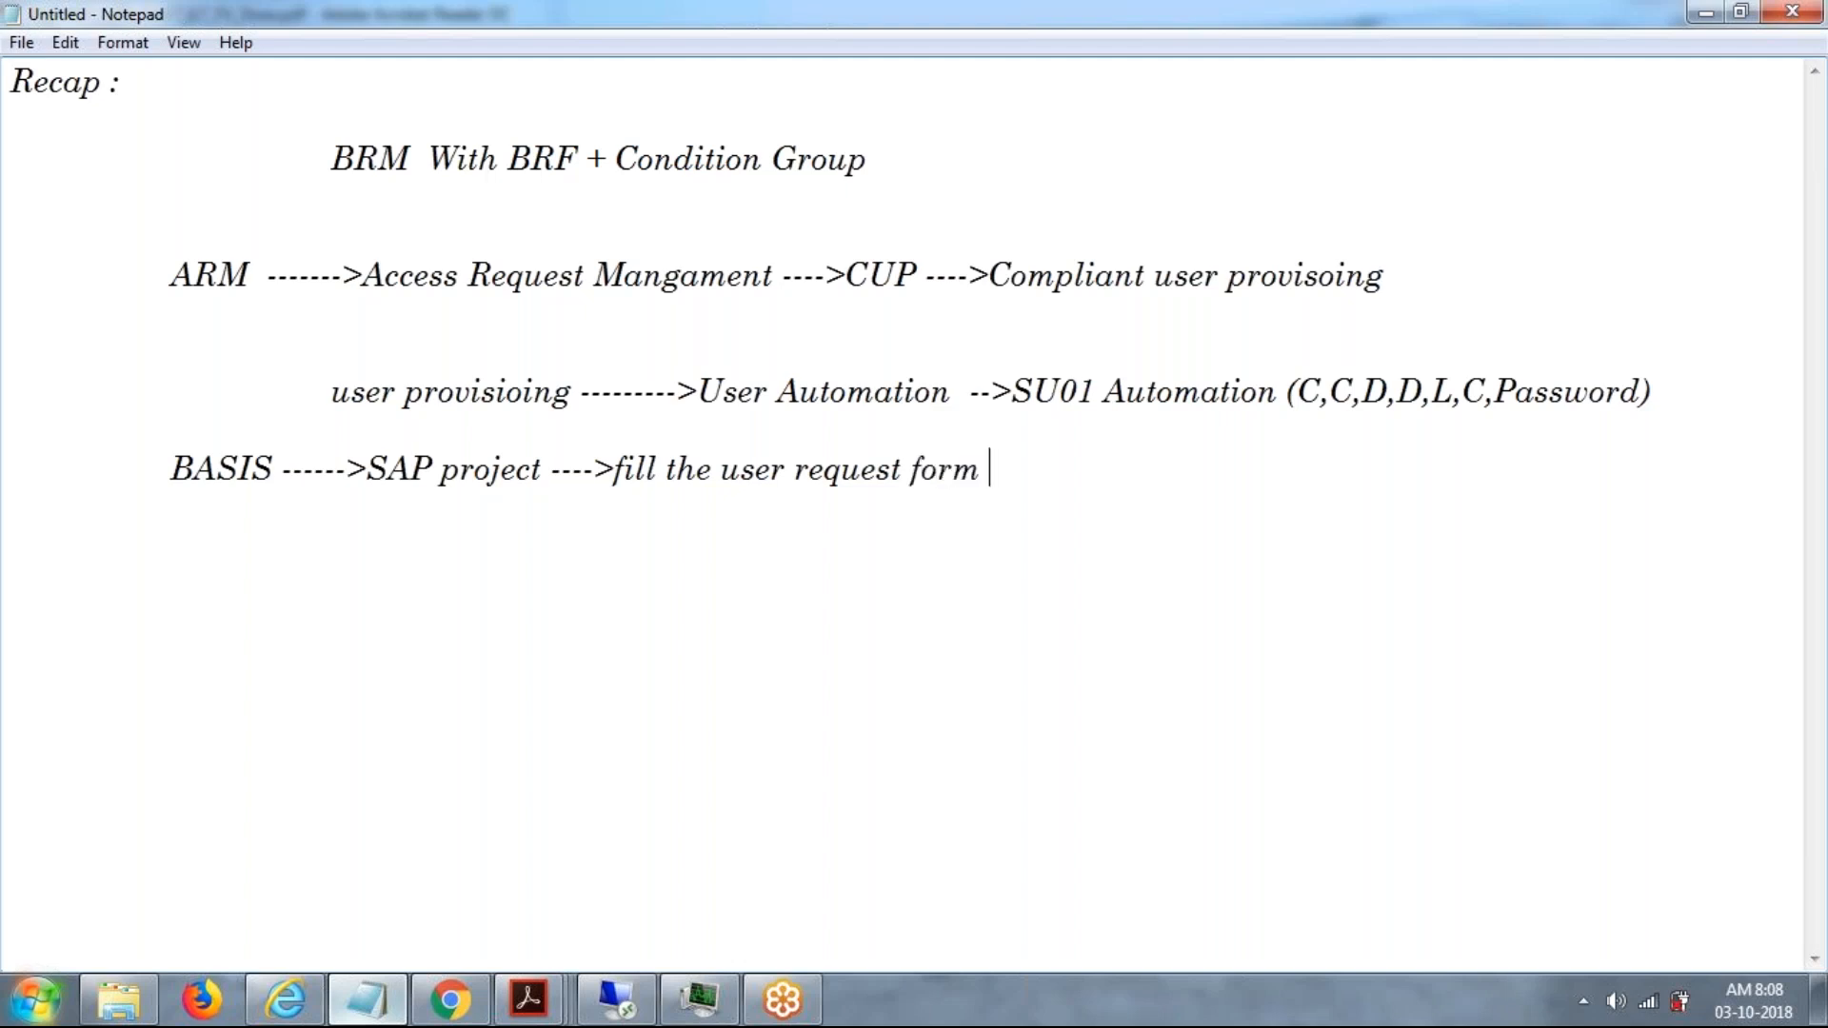
text(---->)
text(HOD )
text(()
text(BASI)
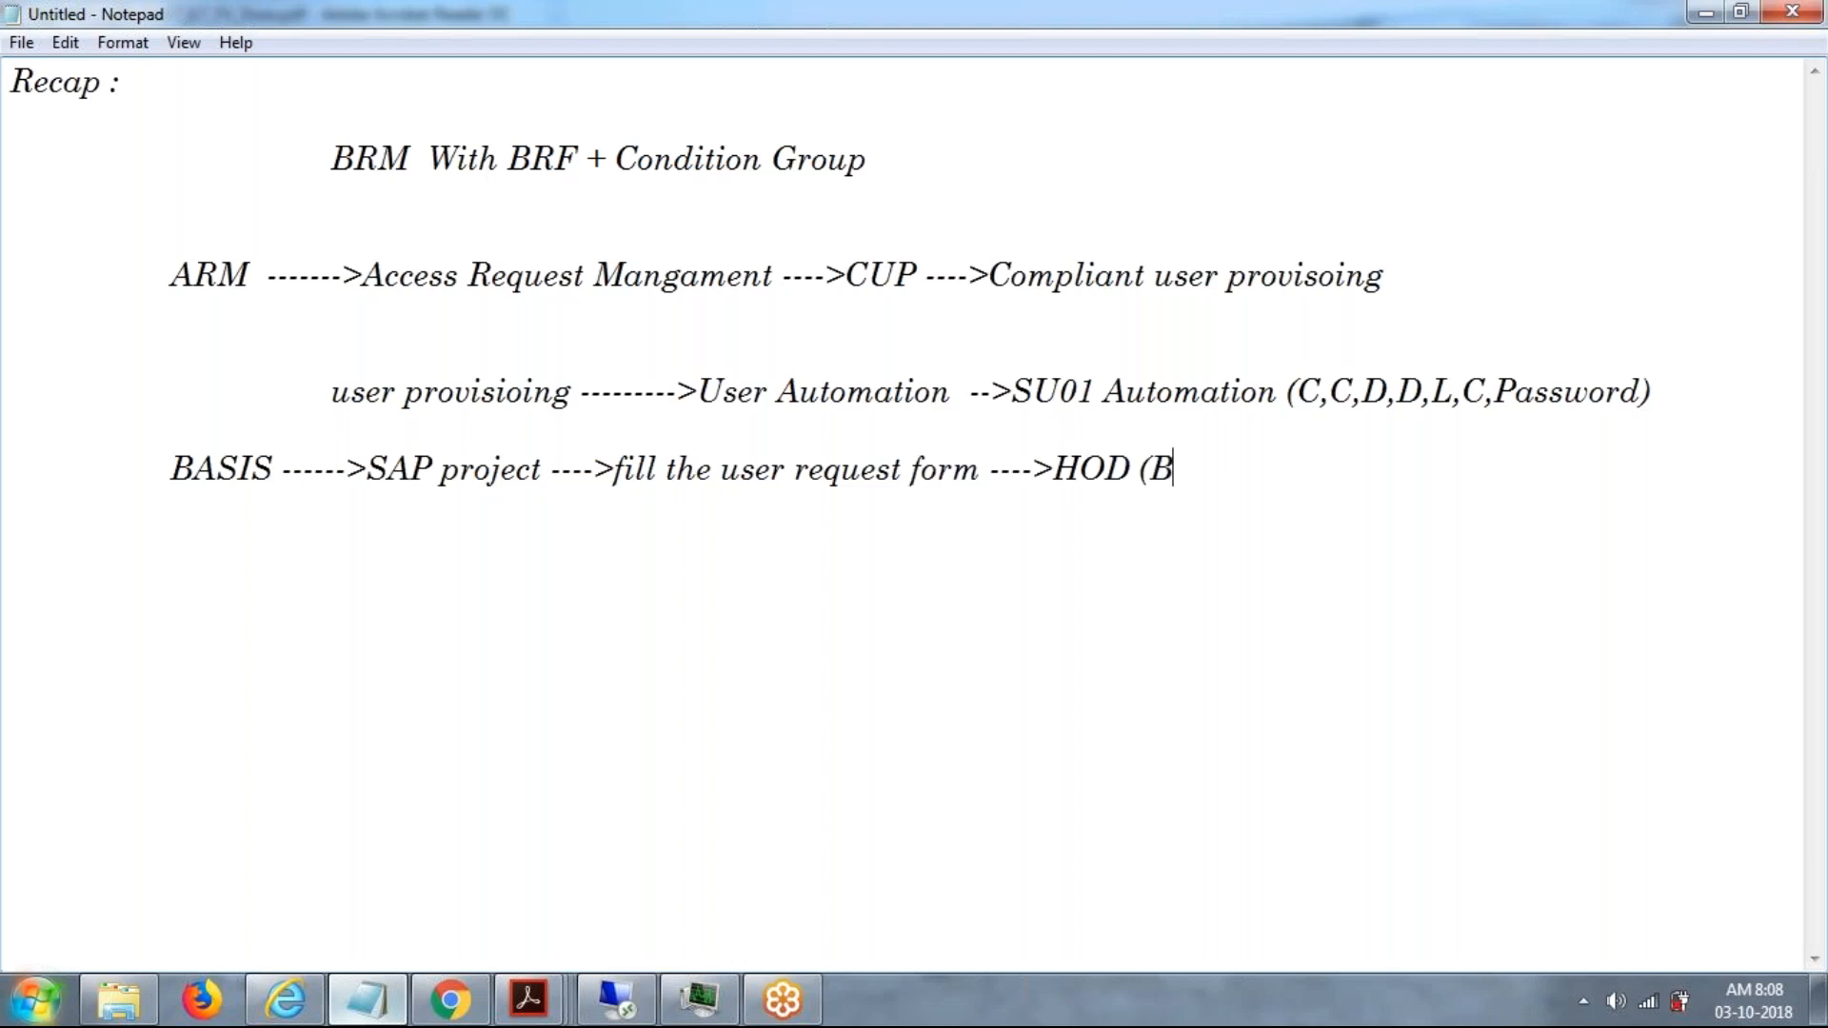
Add the approver stage "---->HOD (Basis TL,PM)" to the BASIS line.
key(BackSpace)
key(BackSpace)
key(BackSpace)
text(asis TL,)
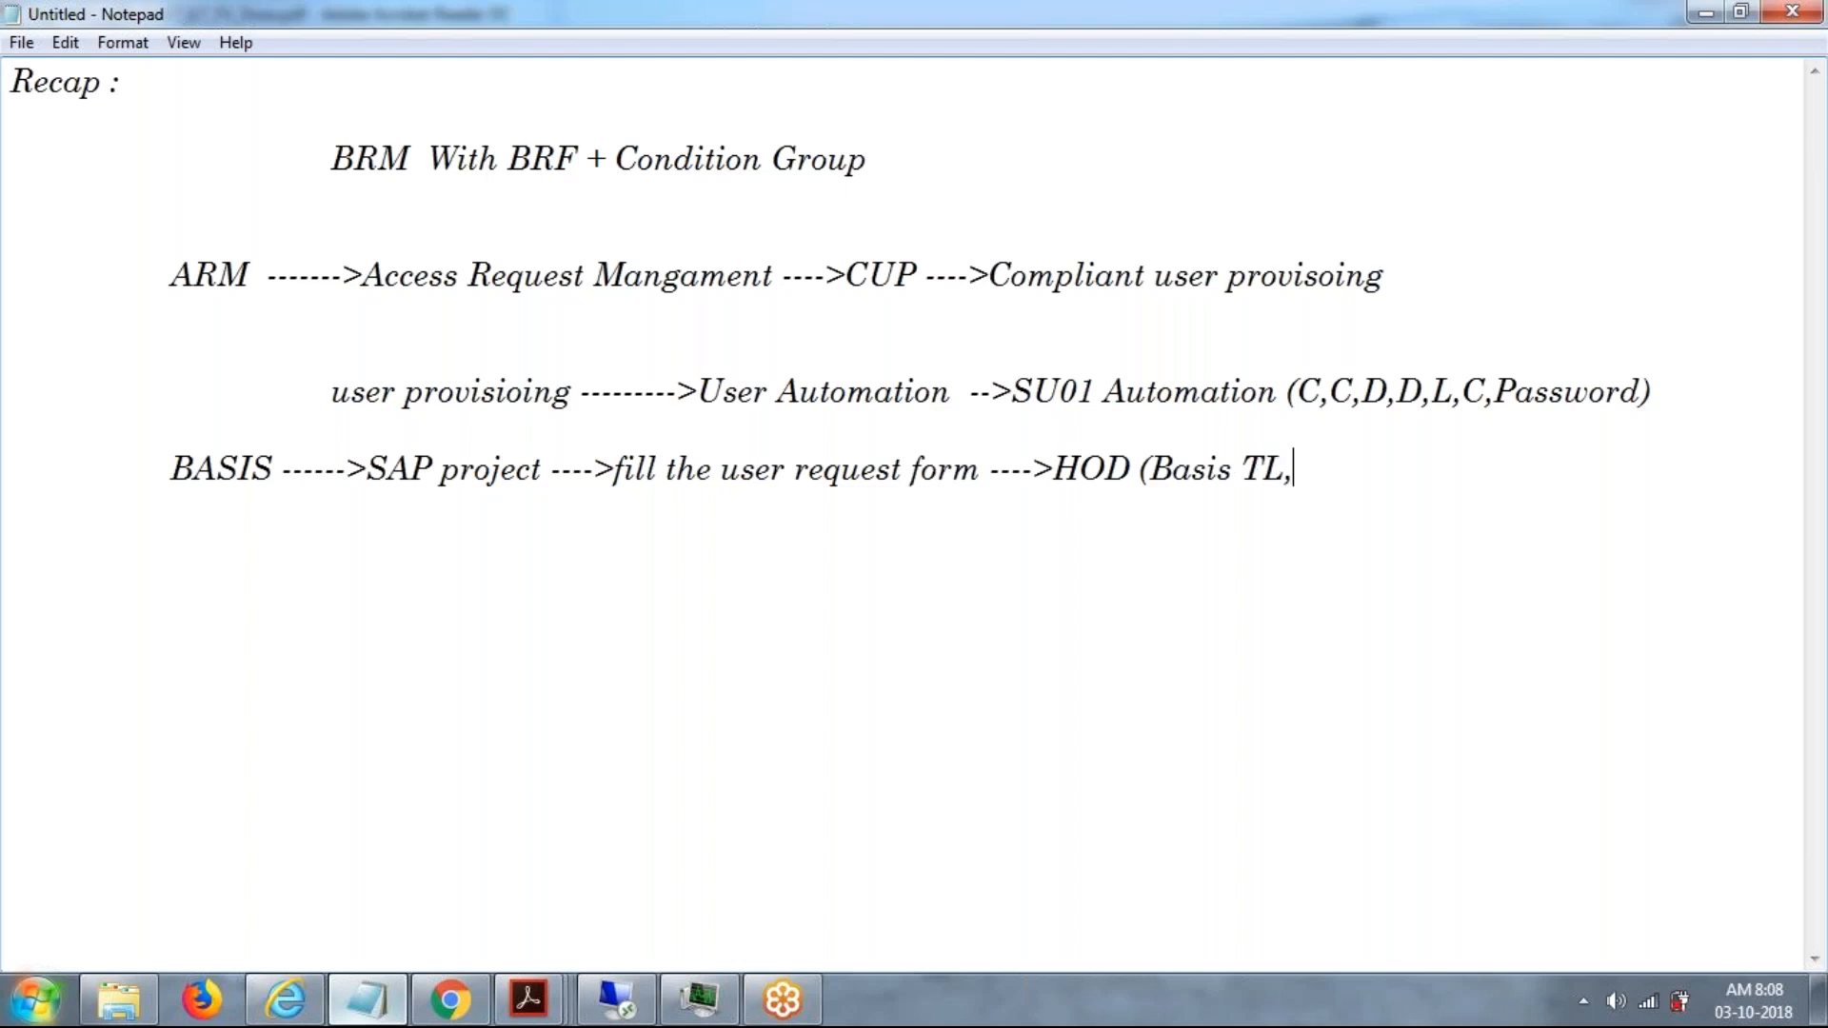
text(PM) ----->helpd)
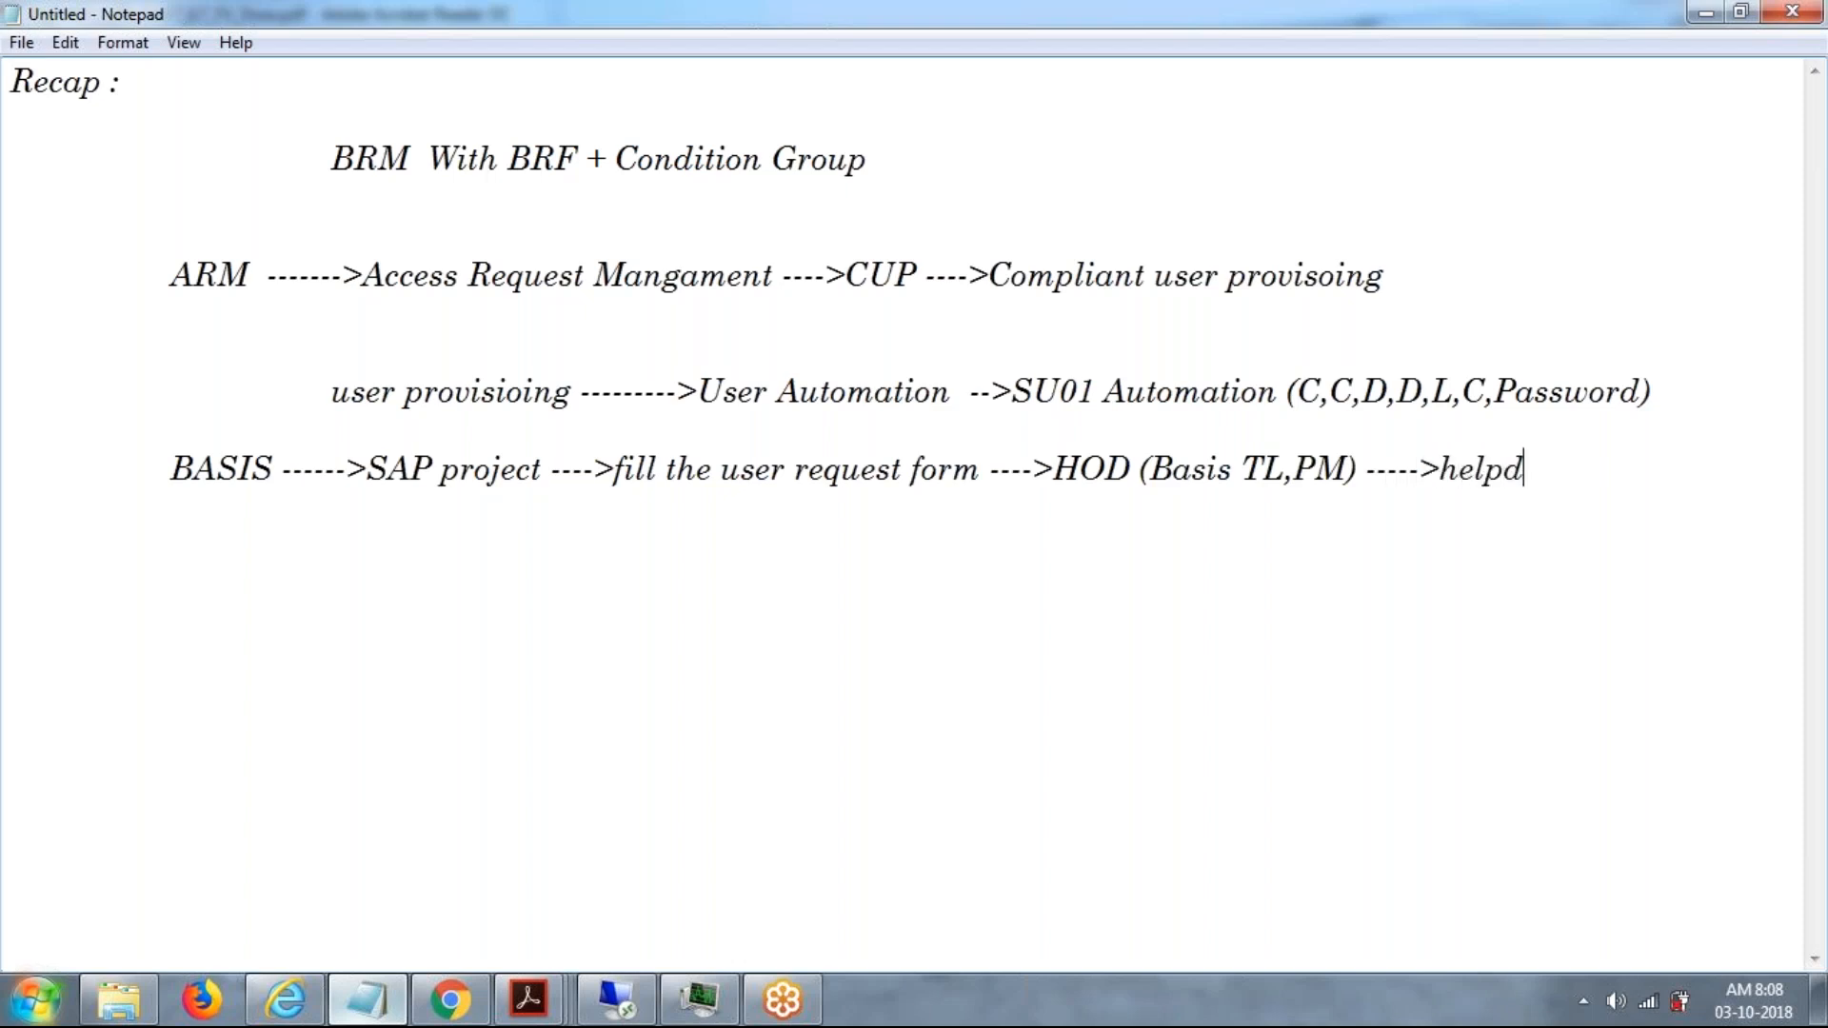
Add "----->helpdesk --->" to the end of the BASIS line.
text(esk --->)
Write "Security" on a further indented line below the BASIS entry as the stage after helpdesk.
key(Return)
key(Tab)
key(Tab)
key(Tab)
key(Tab)
text(Secut)
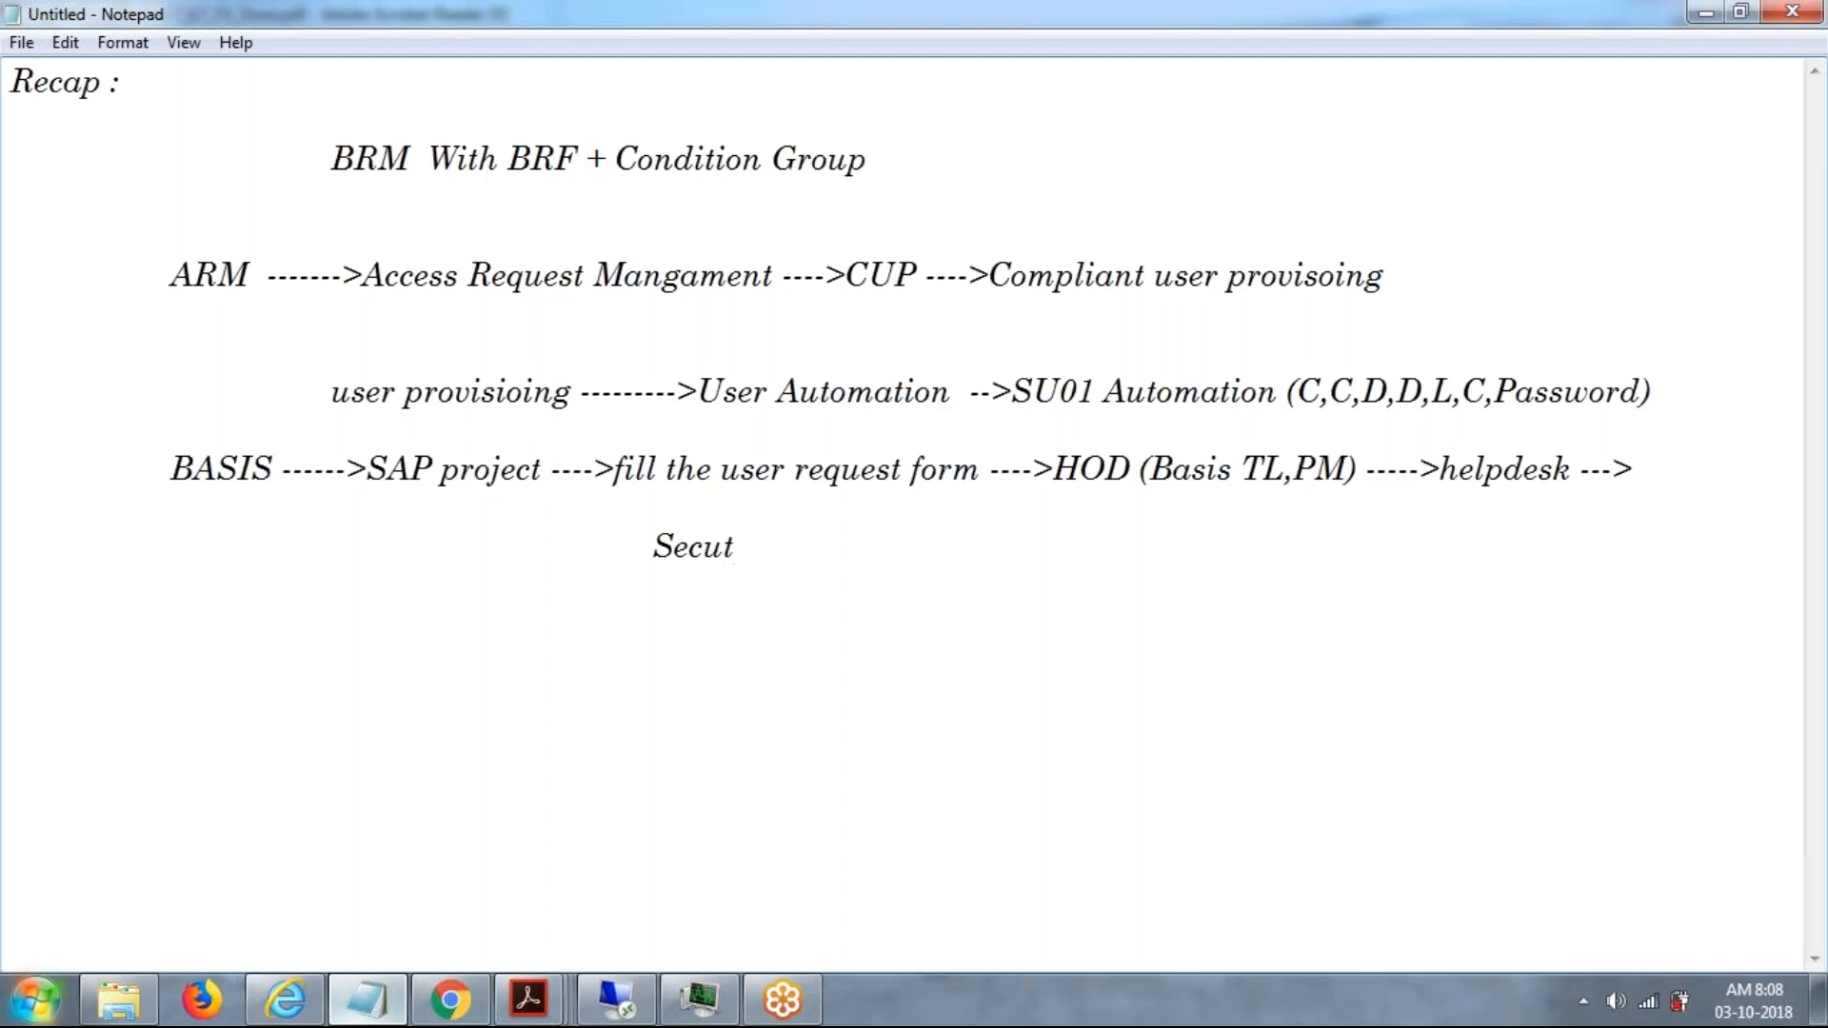
key(BackSpace)
text(rity (Userid)
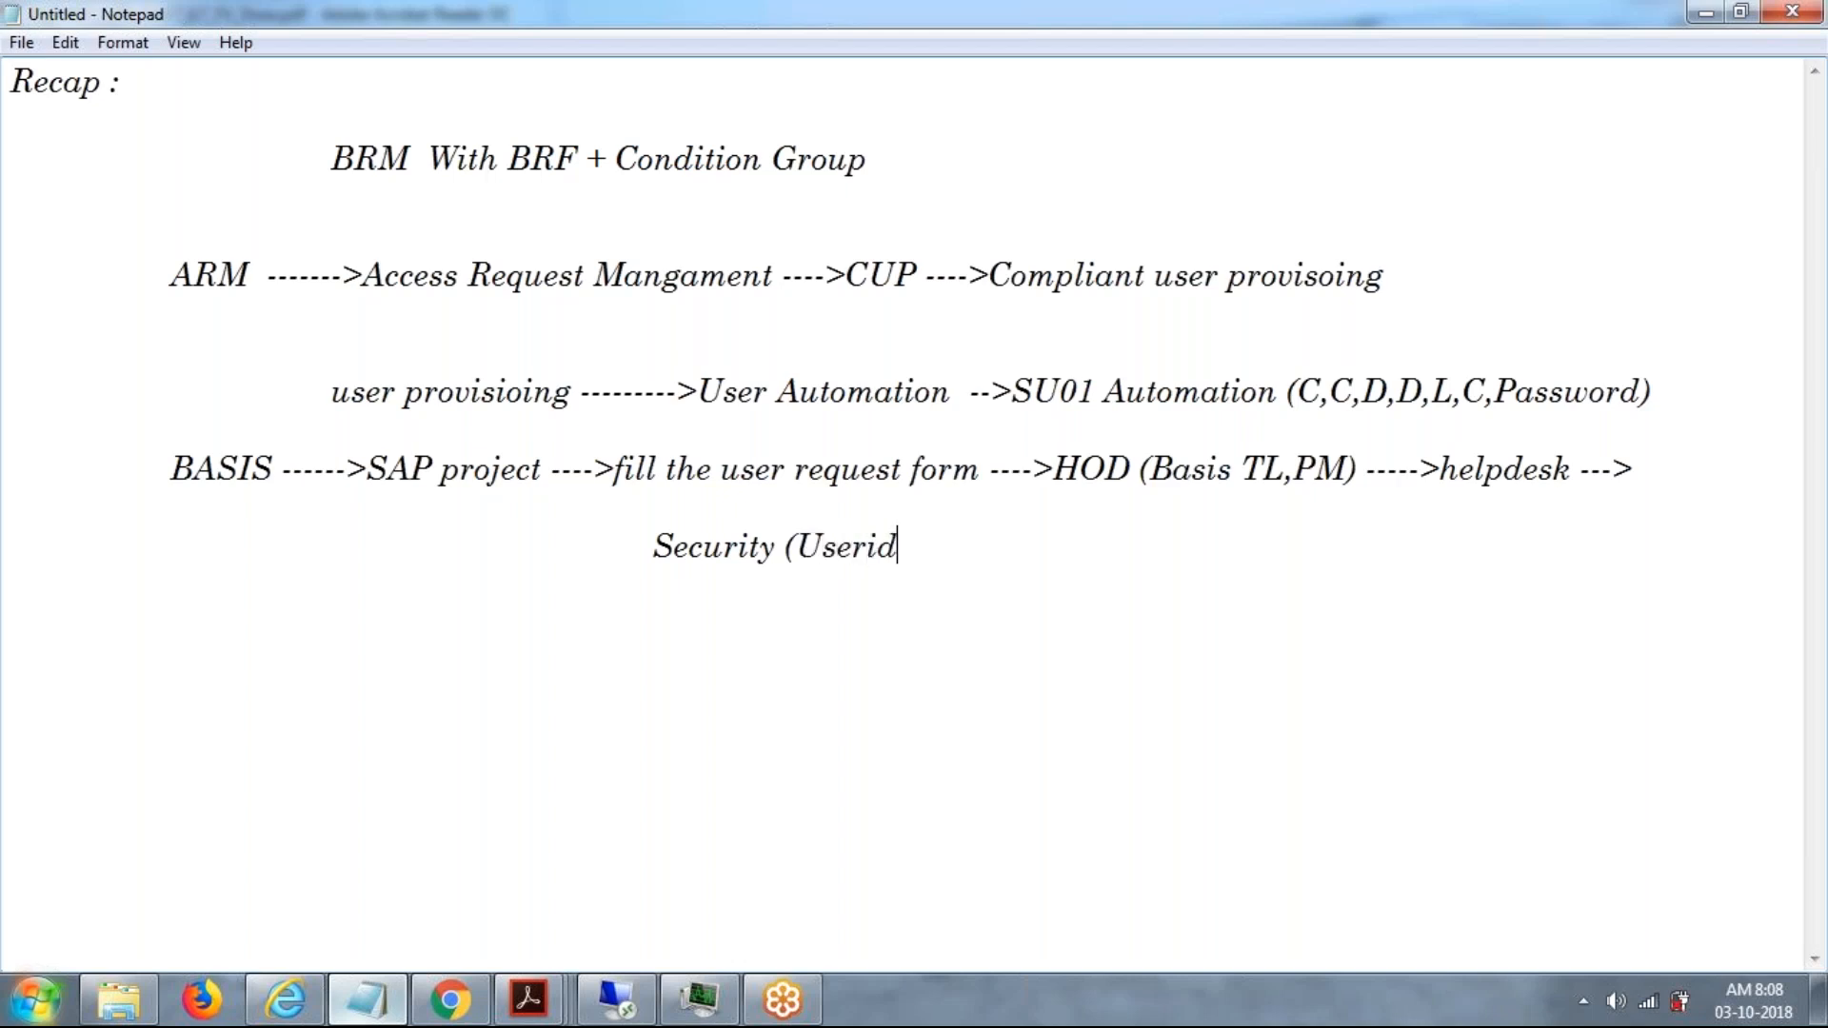
text(,T-code,Profile,)
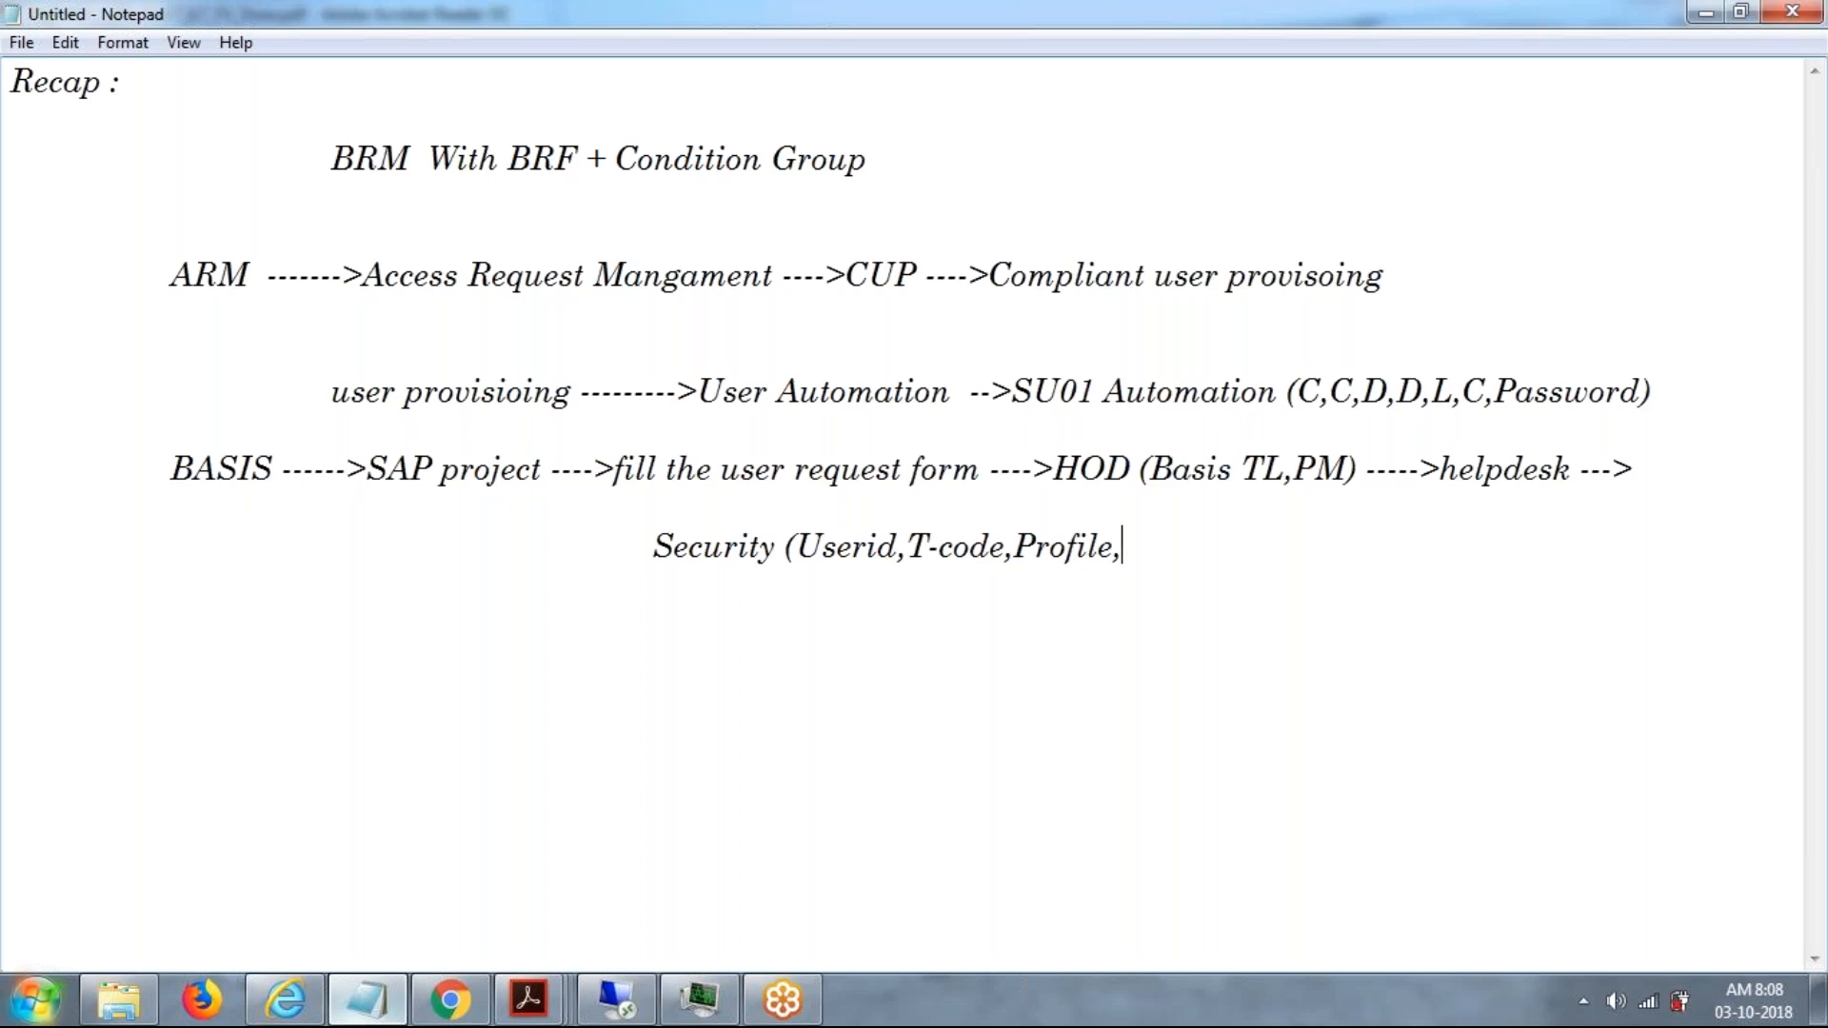
Add "(Userid,T-code,Profile,ROLES)" after Security to list what that stage handles.
text(ROLES)
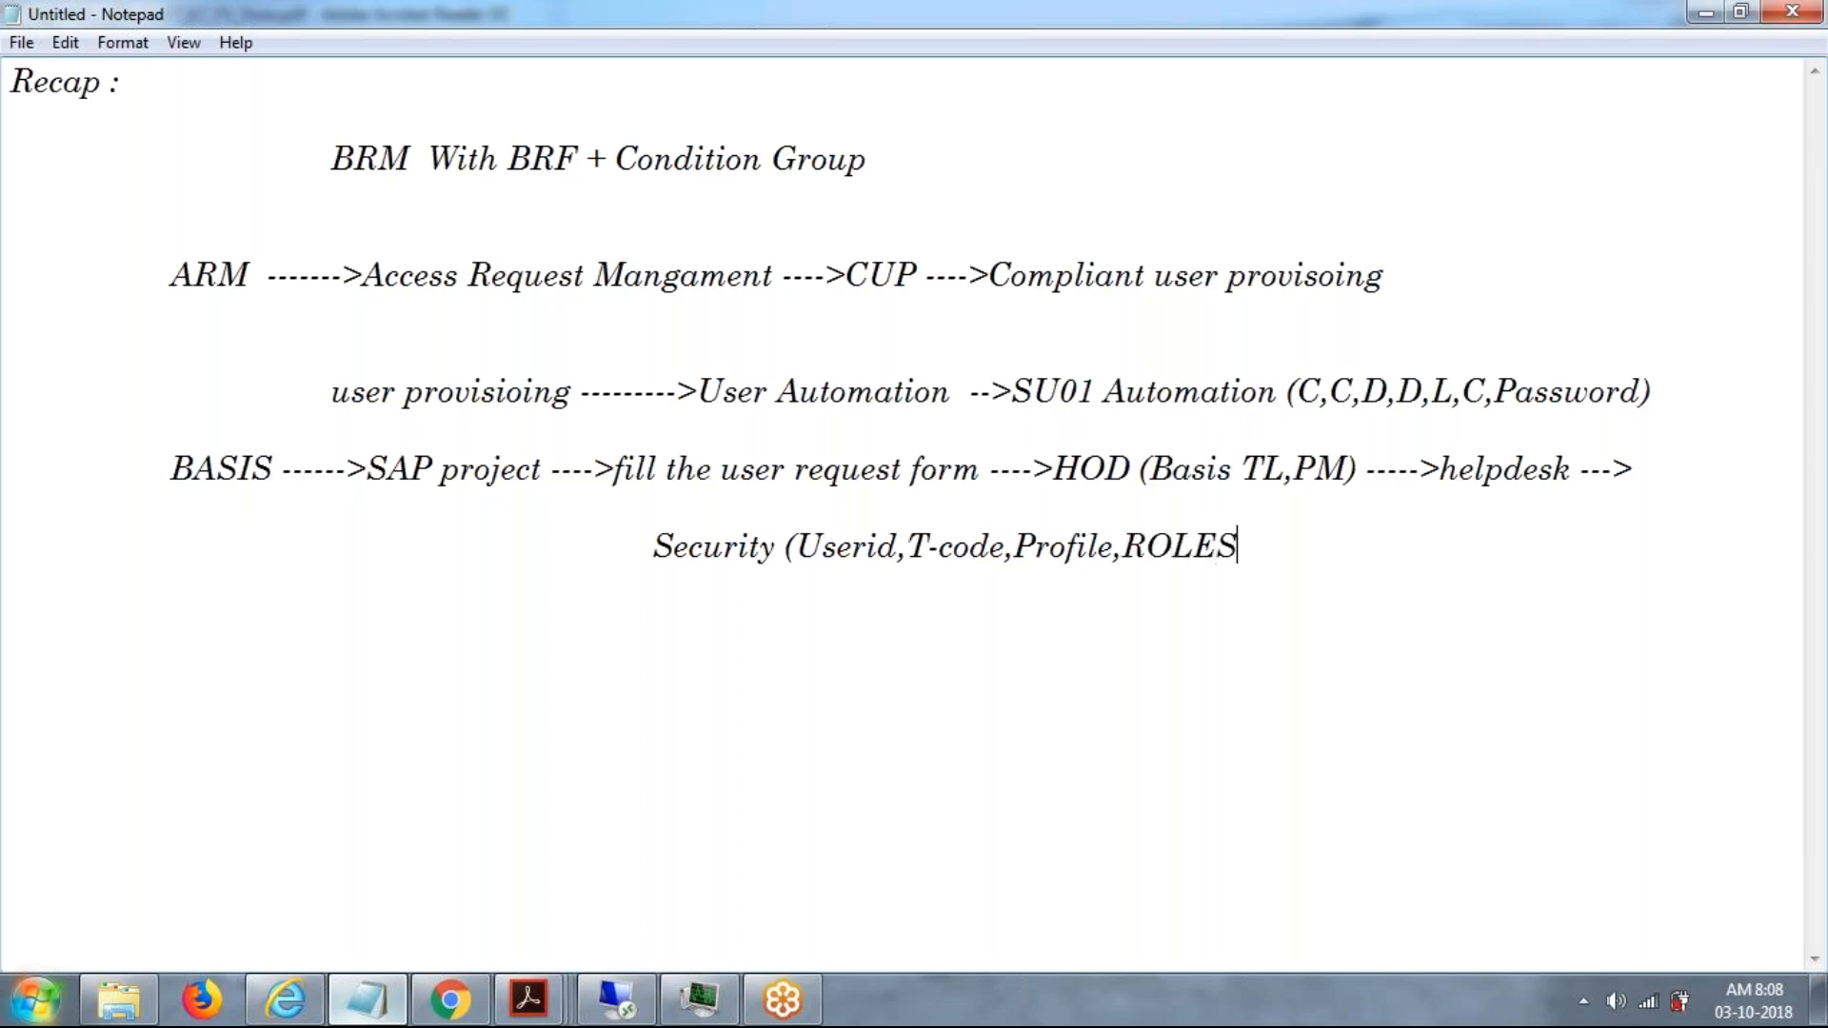
text() ---->GRC --->Ris)
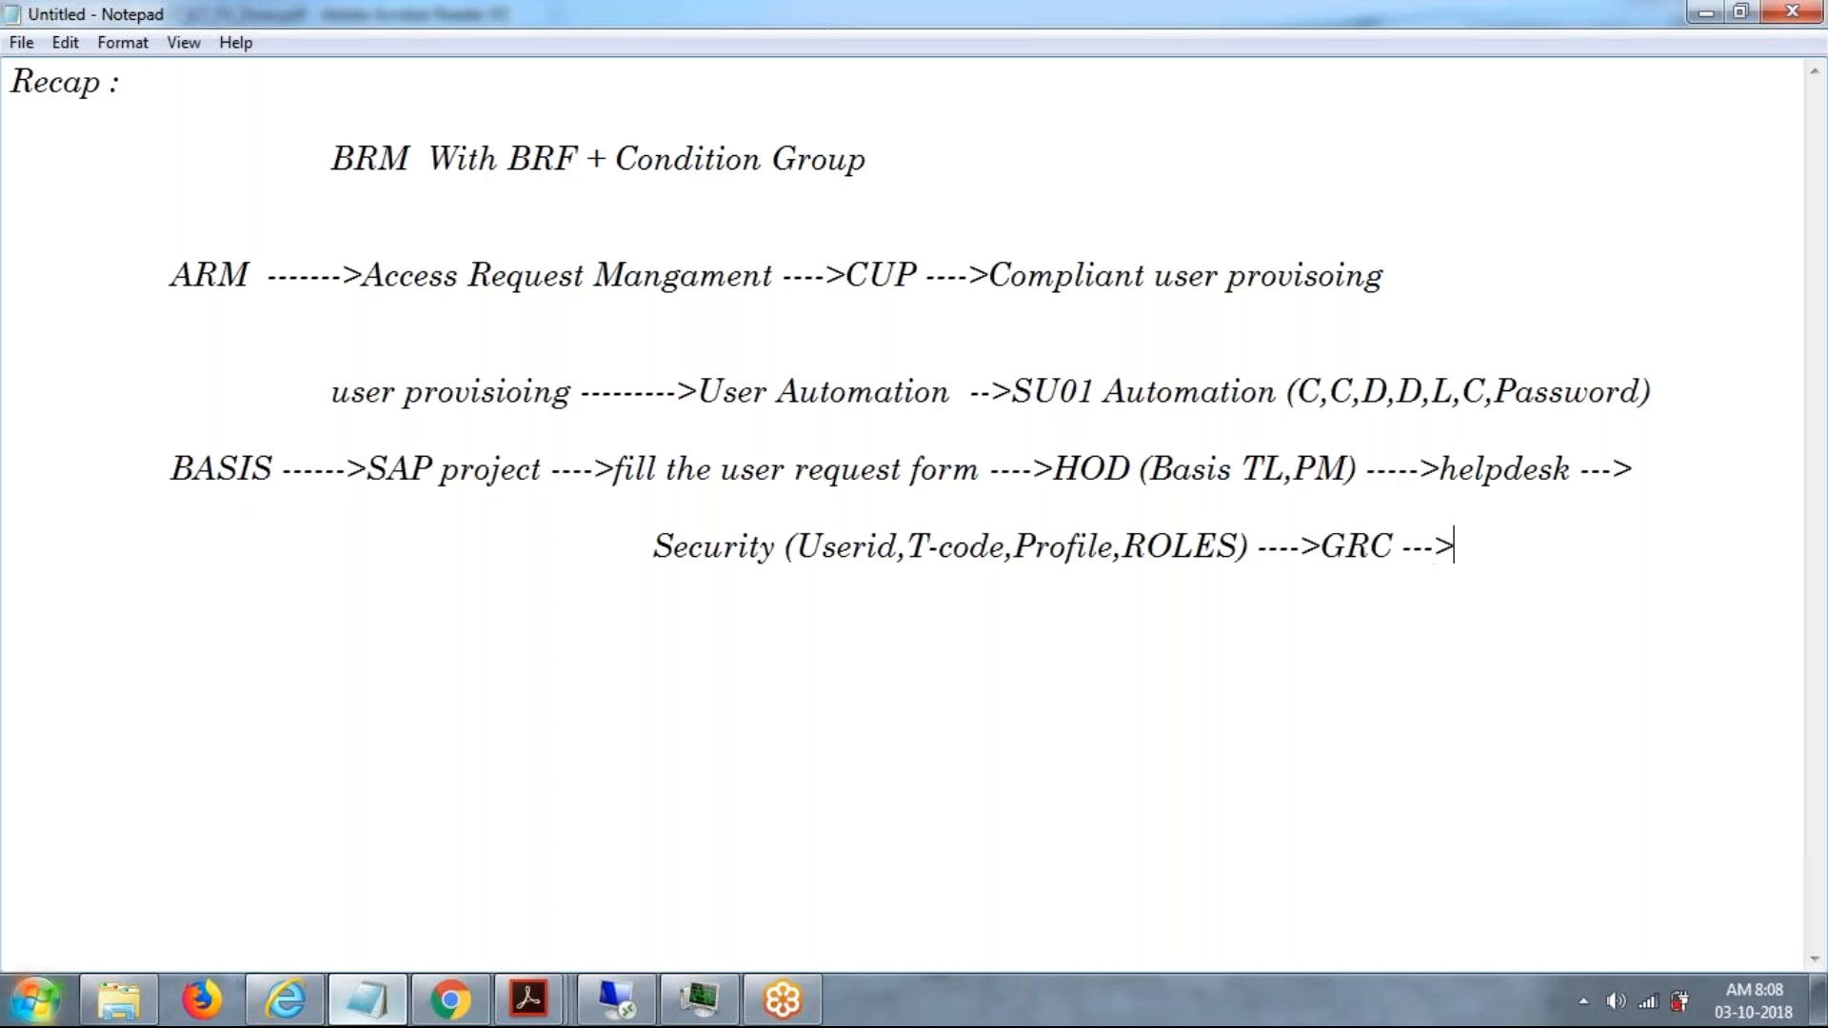
Continue the Security line with the stages "---->GRC --->Risk".
text(k (User)
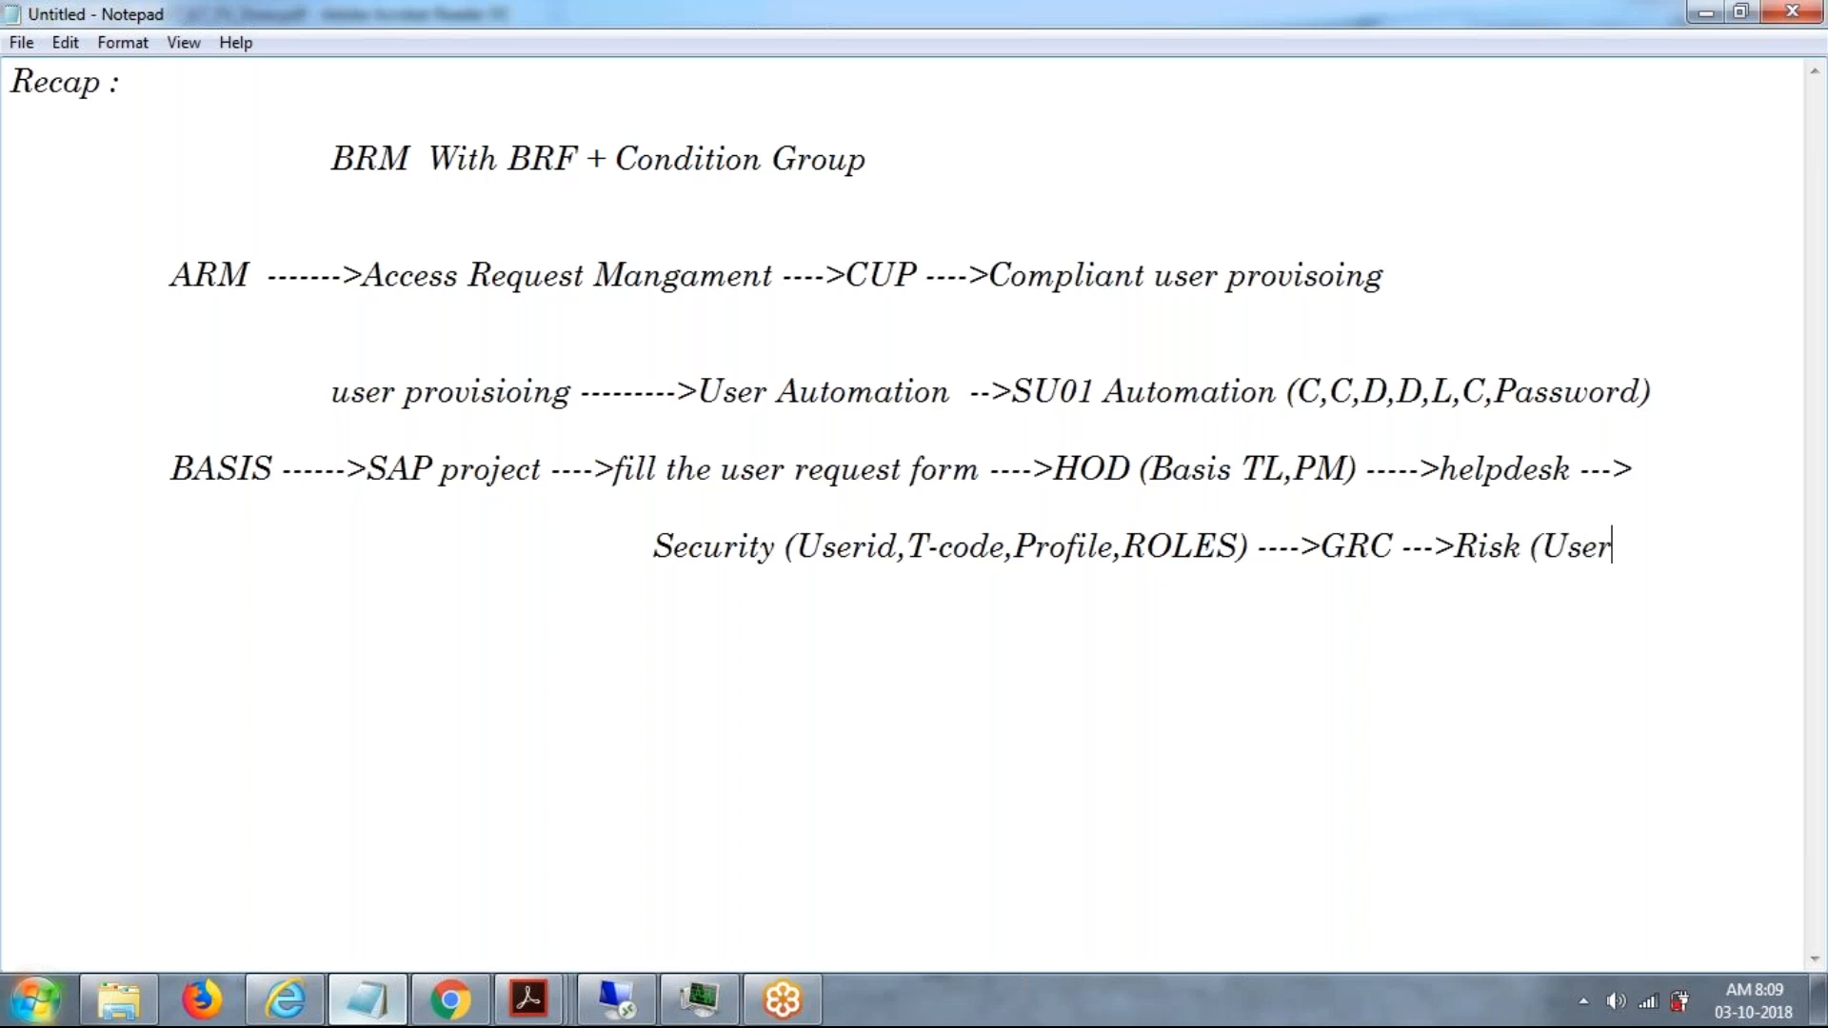
text(,role,profile)-->)
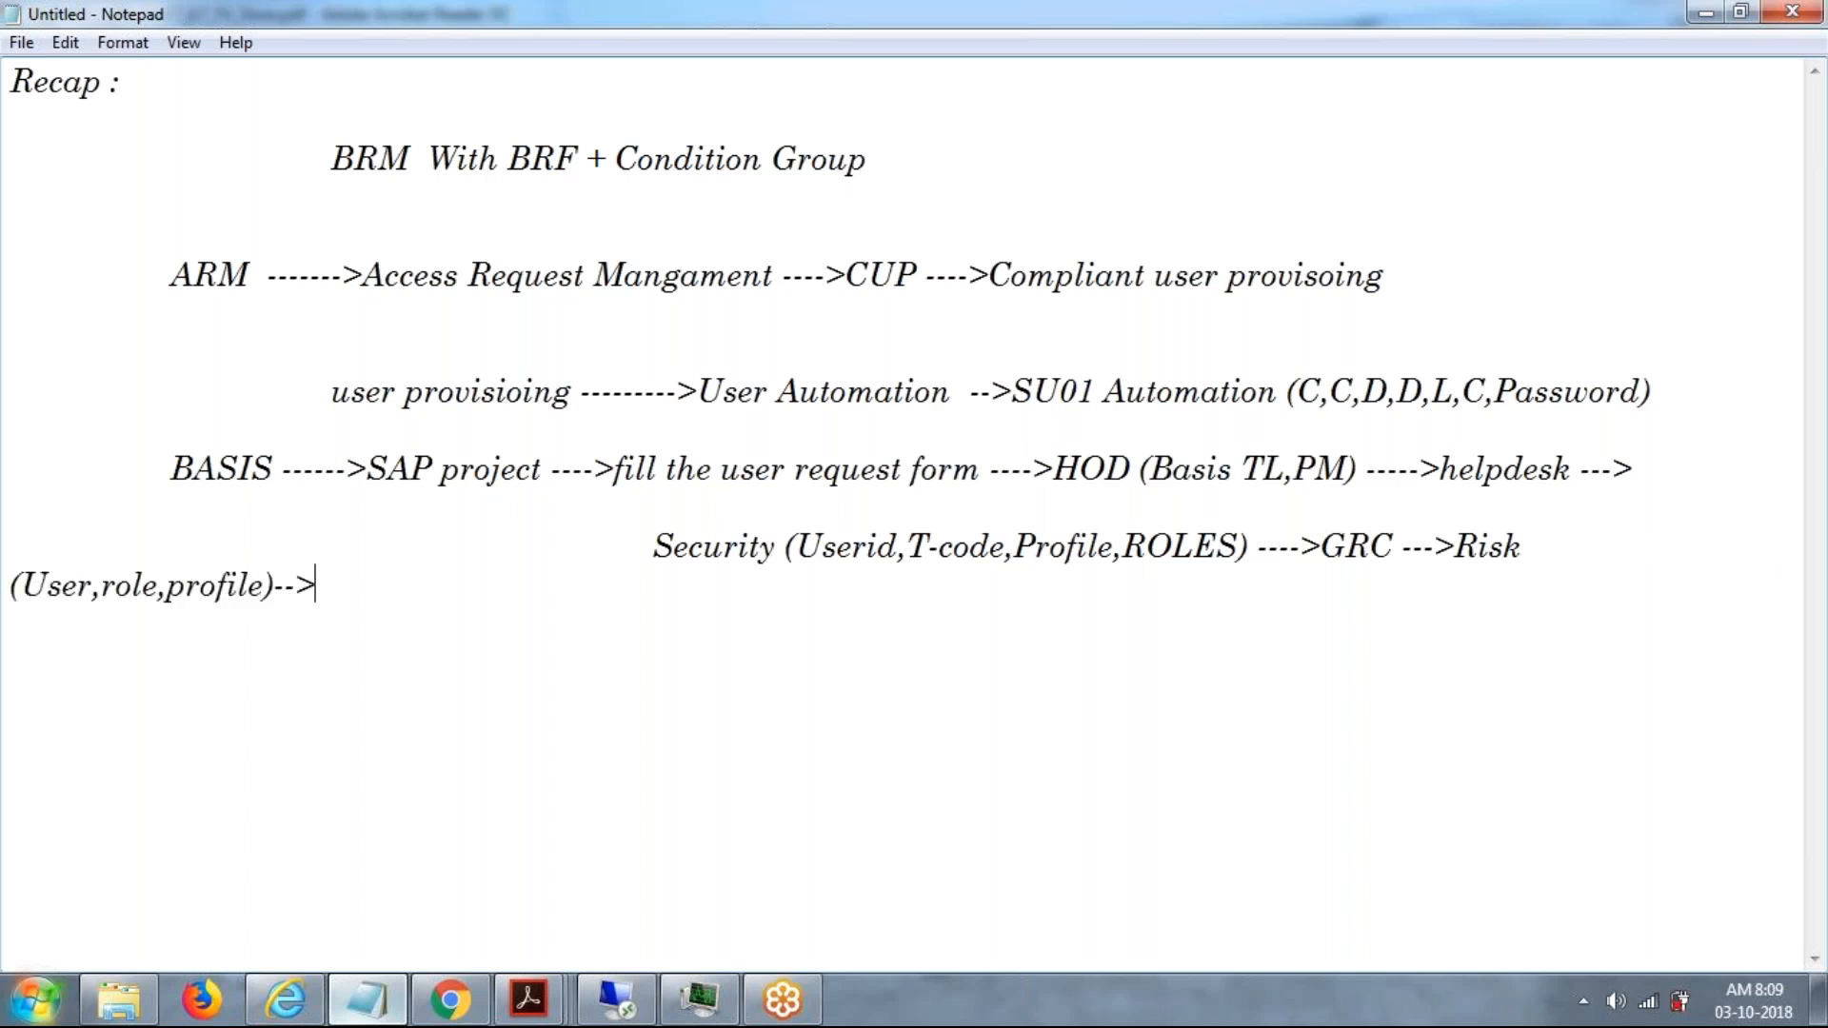
Qualify the Risk stage with "(User,role,profile)" and follow it with the arrow "-->".
text(Approve)
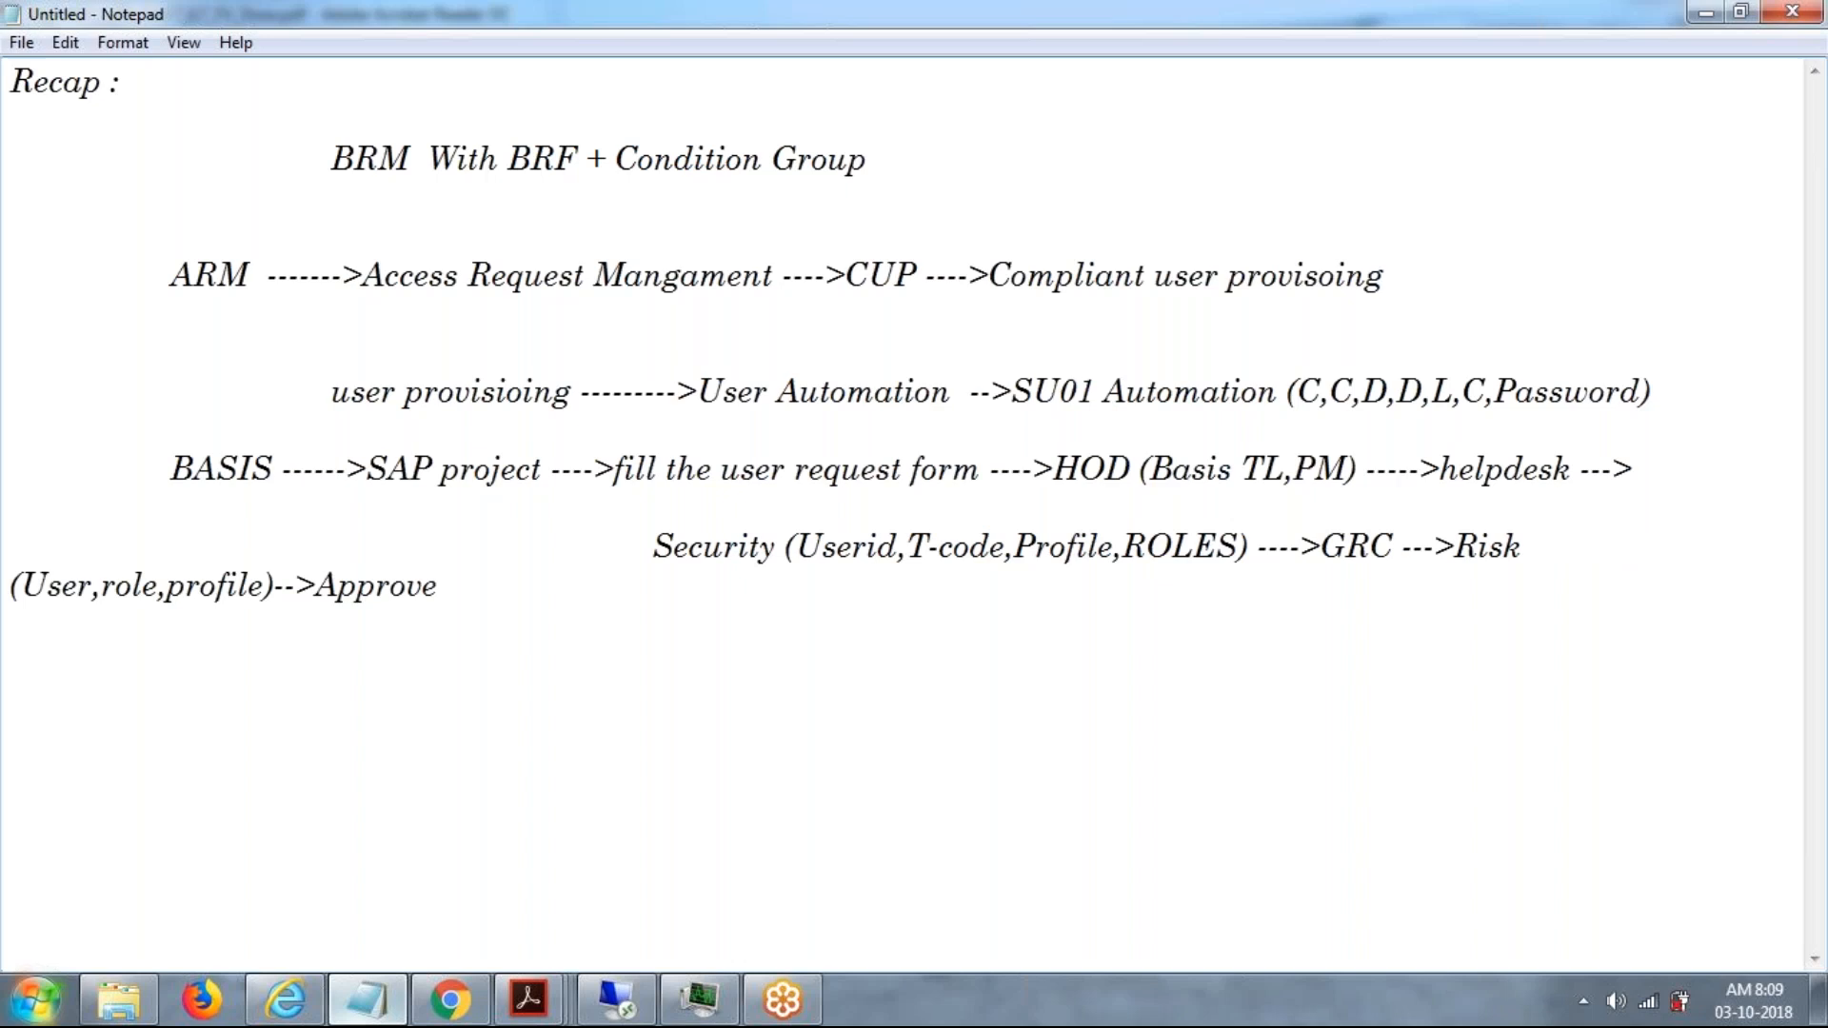
Write "Approved" as the stage after the risk check.
text(d)
drag(282, 467, 335, 467)
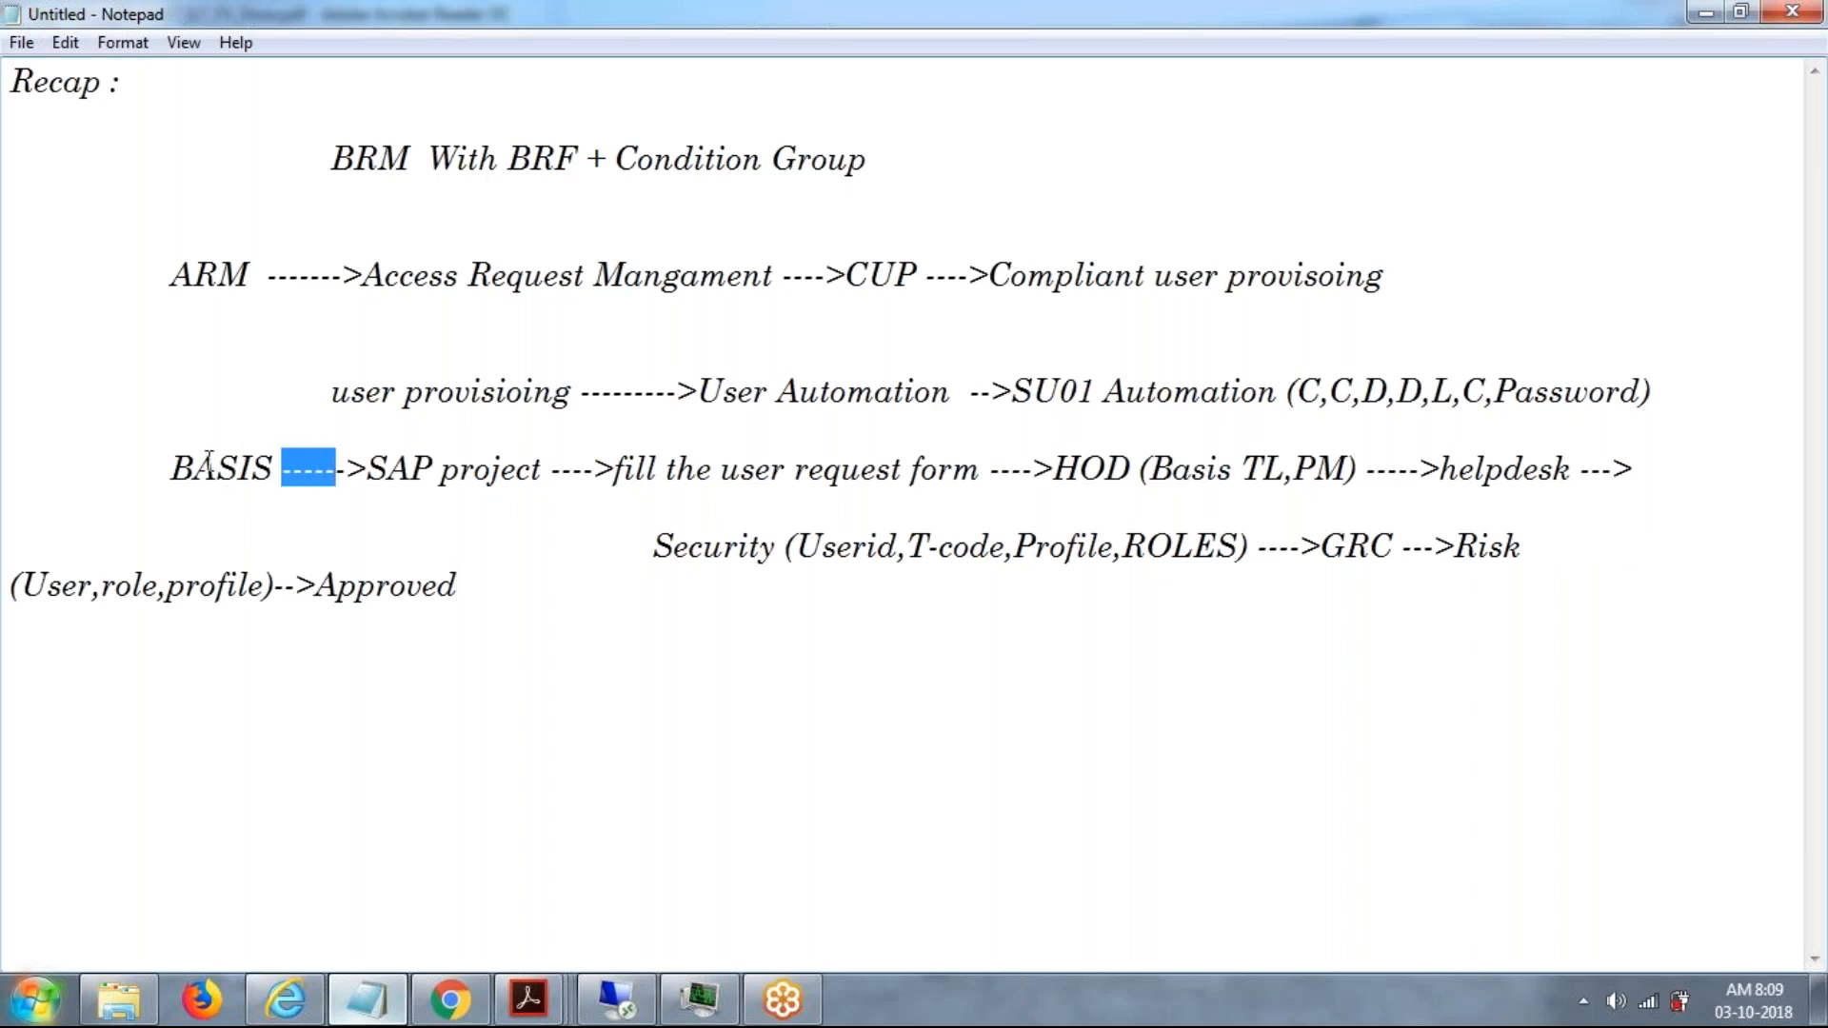
drag(170, 466, 446, 584)
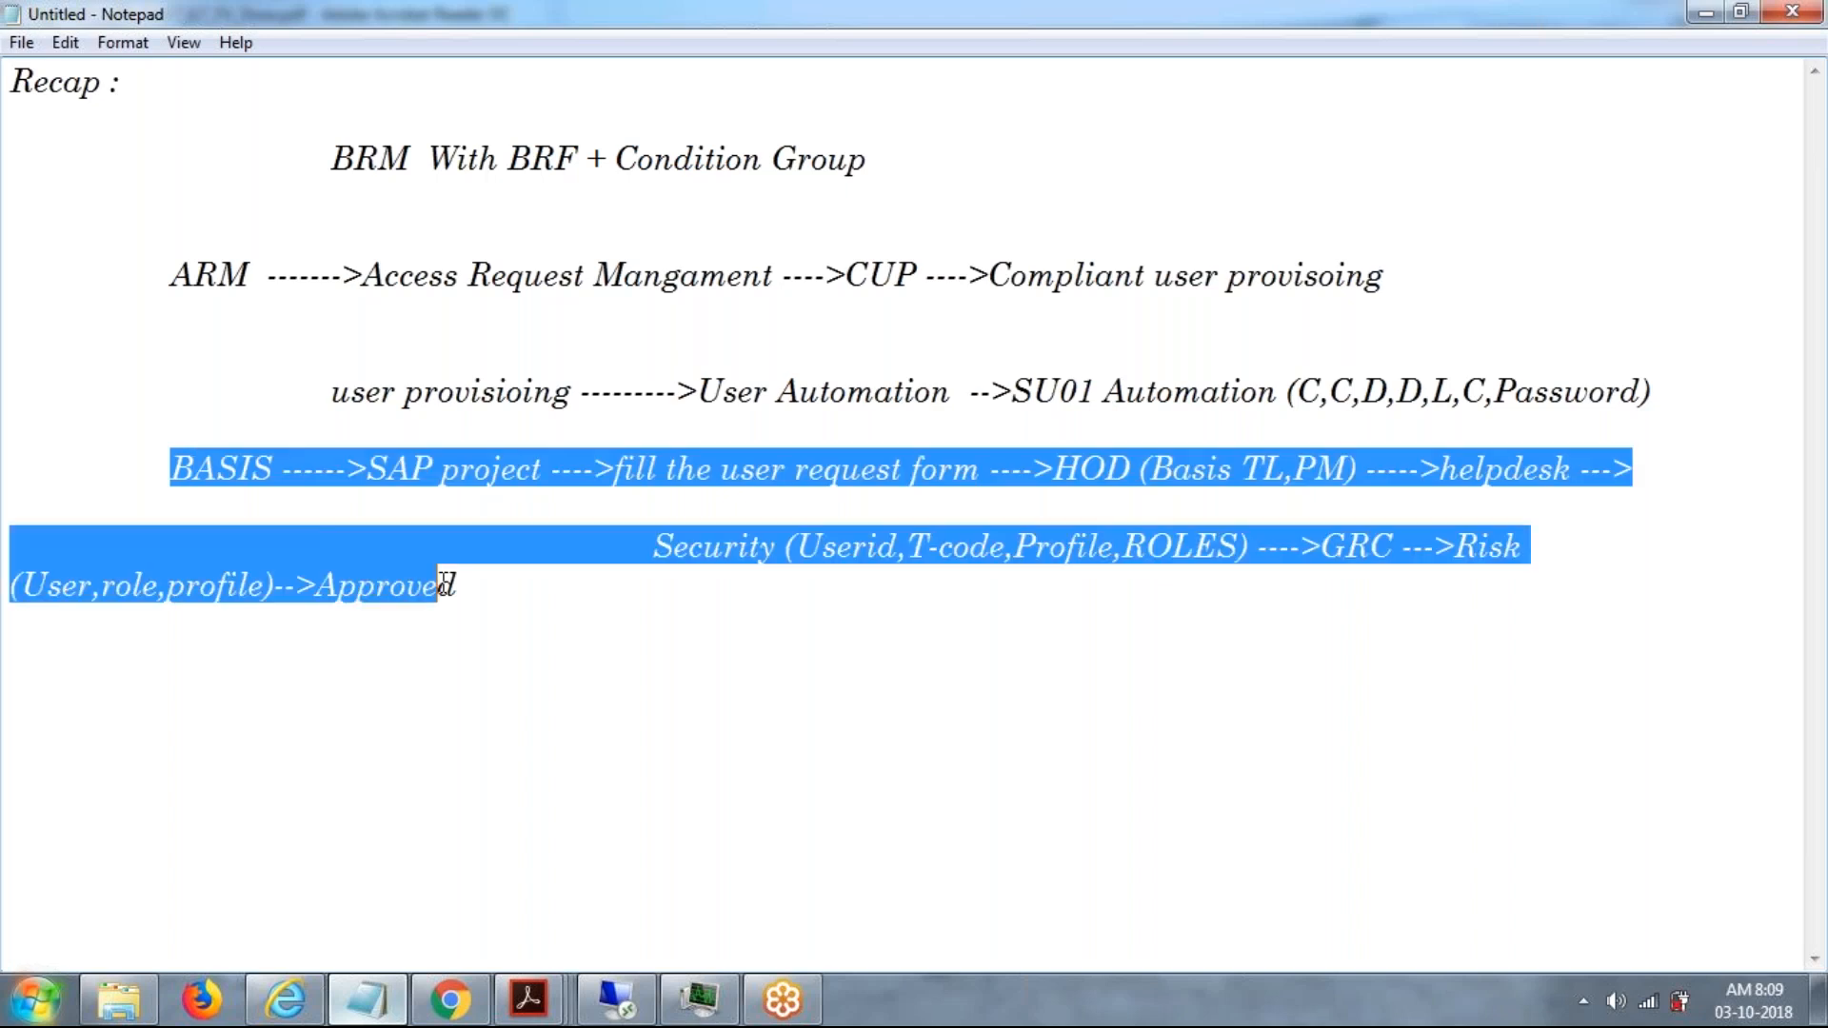
click(444, 584)
click(542, 612)
Add "------------->Workflow ----------->" after Approved.
click(551, 594)
text(-------------)
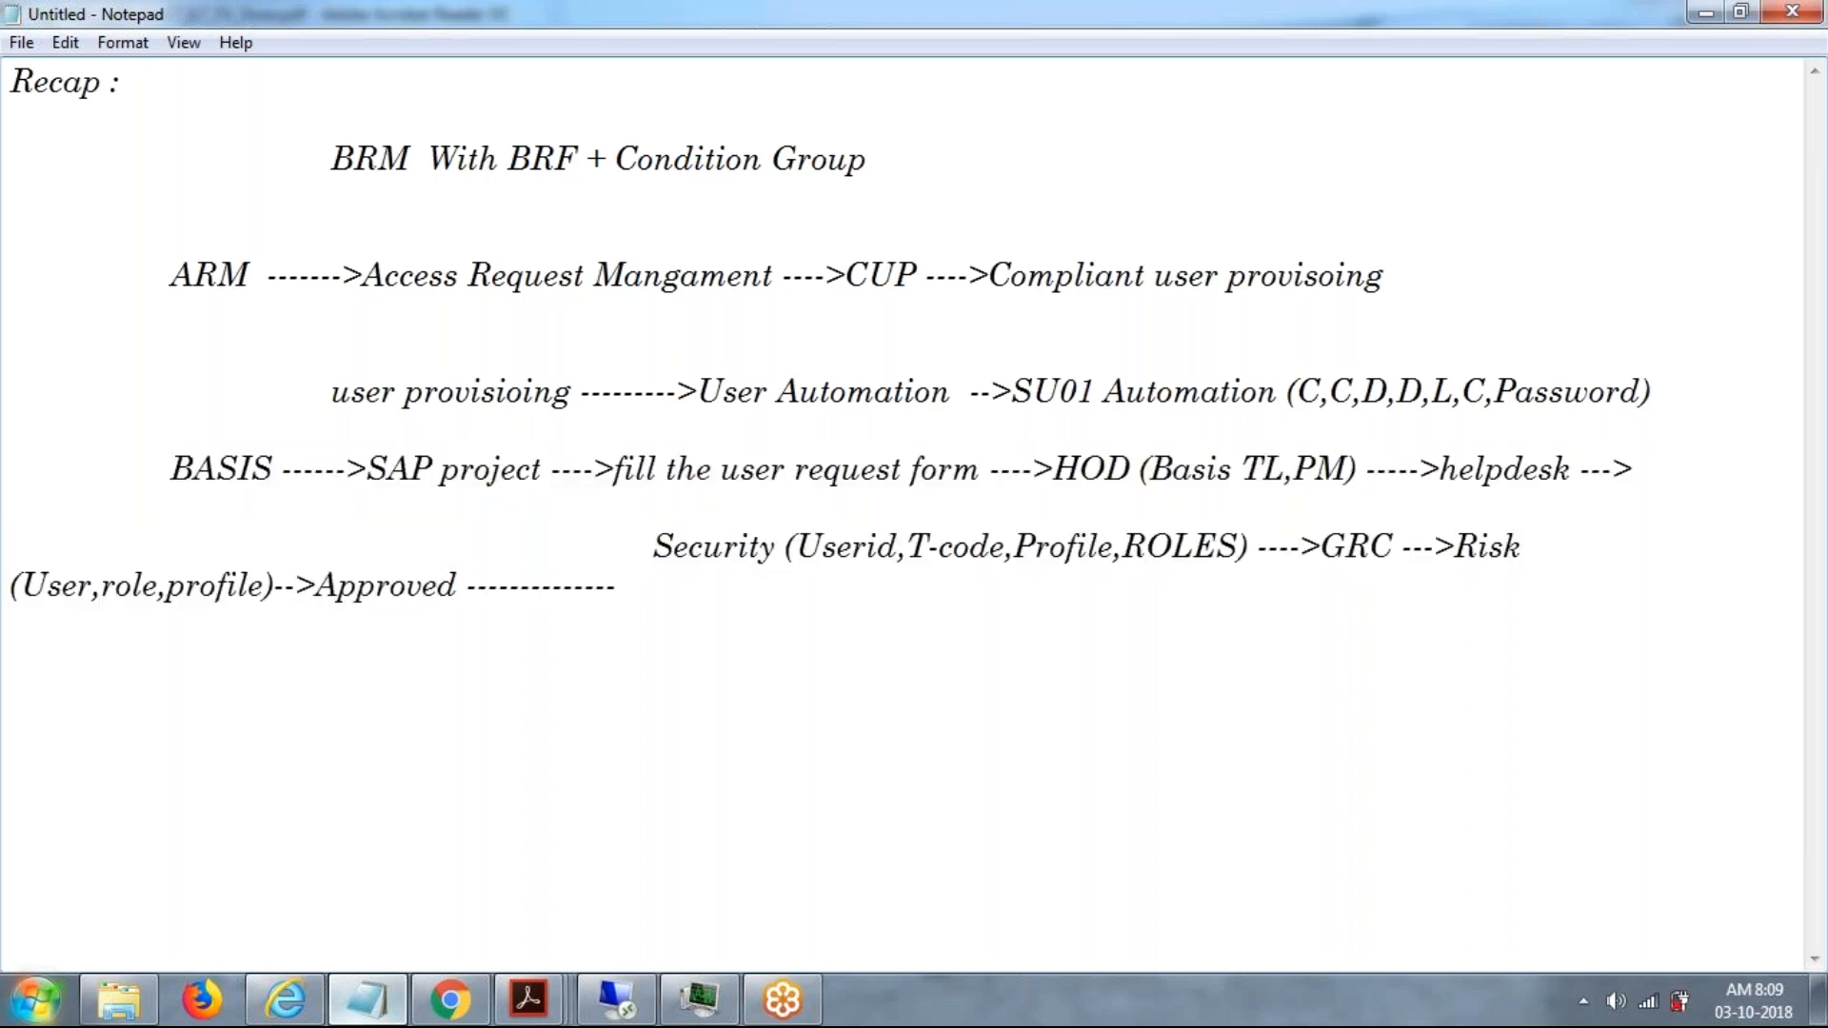
text(>Workflow -------)
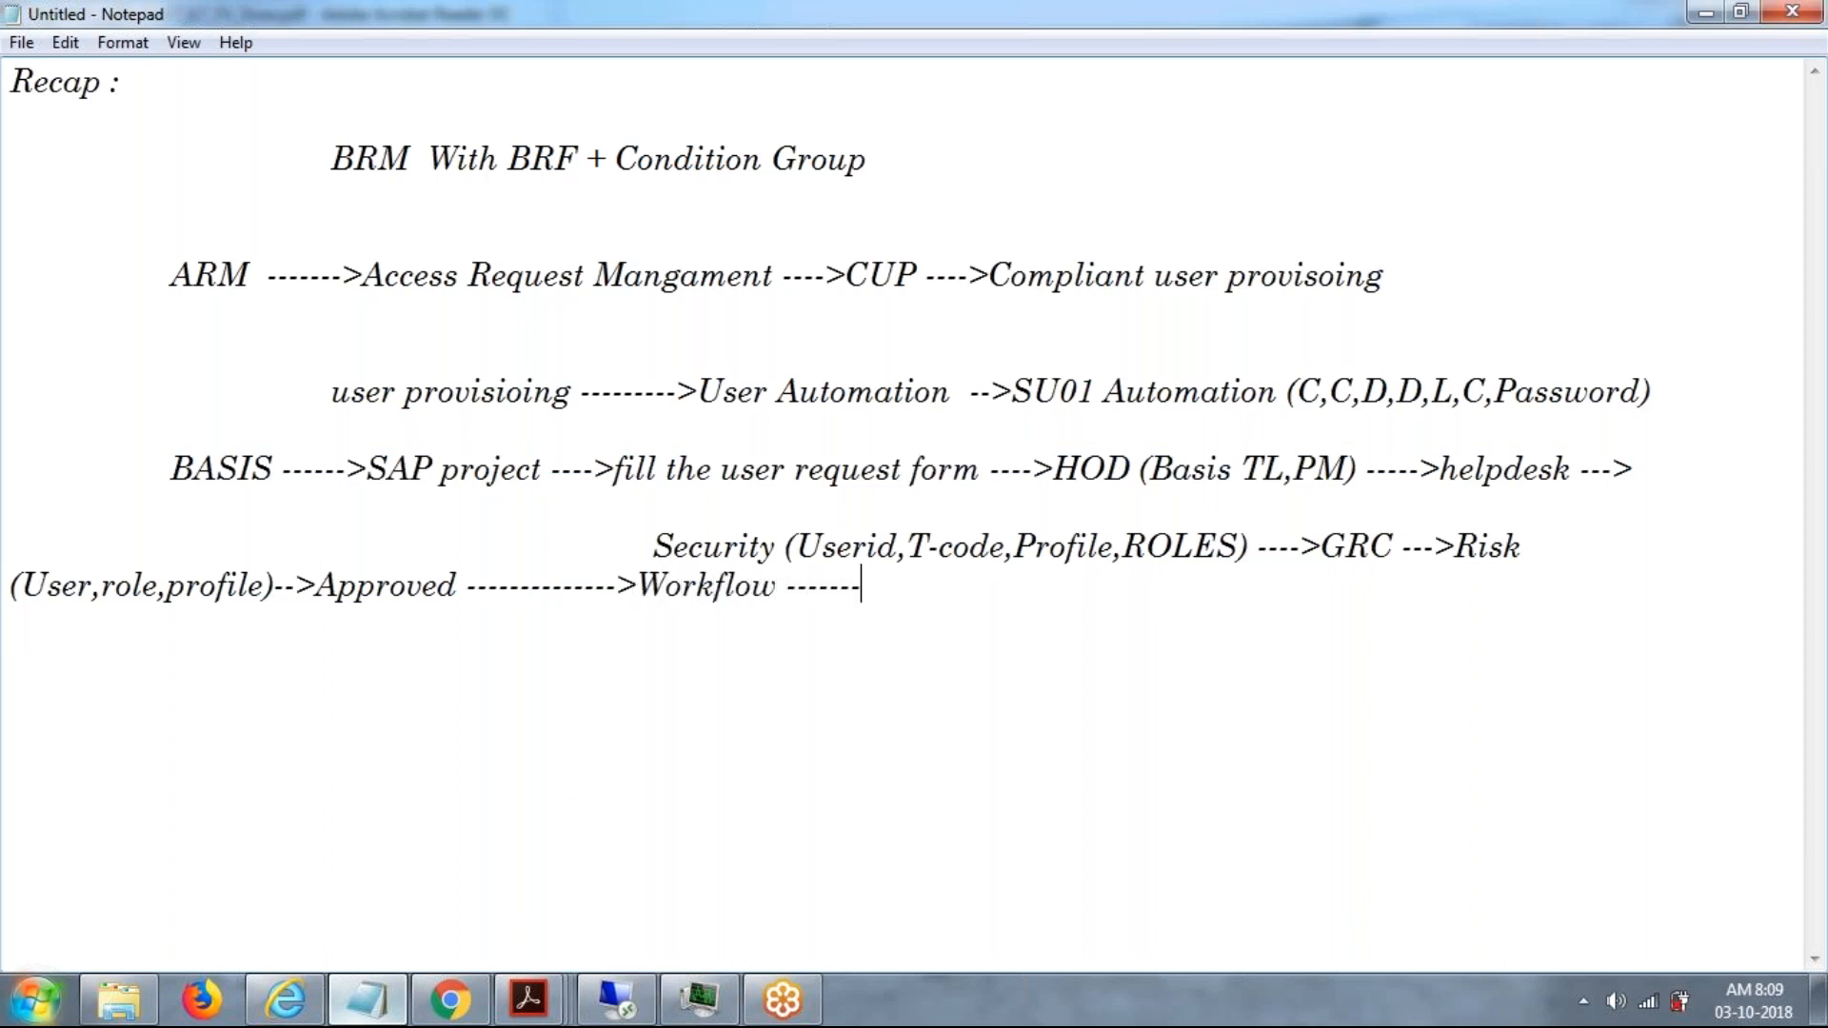
text(---->Manual ----------->GRC 5)
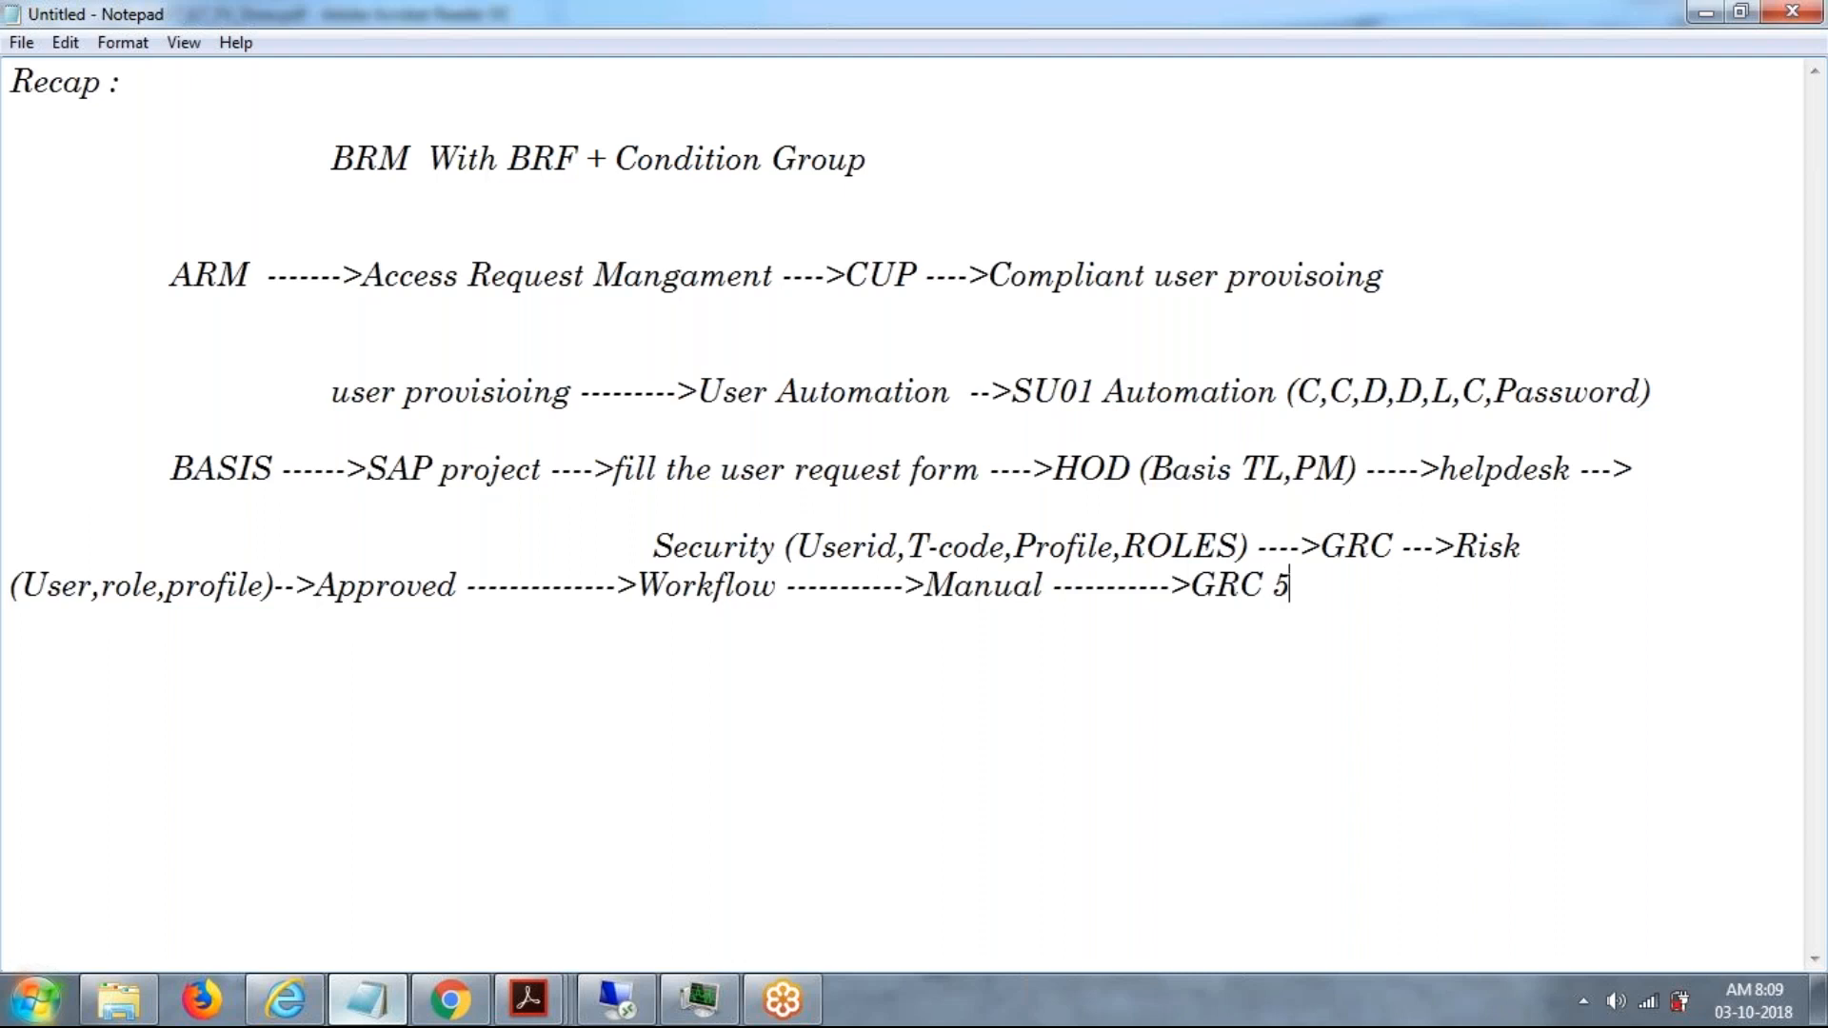
Complete the Workflow line with "Manual ----------->GRC 5.3".
text(.3)
Start a new indented entry below the BASIS flow reading "Realtime ---->Supermarket ----".
key(Return)
key(Tab)
key(BackSpace)
text(Realtime )
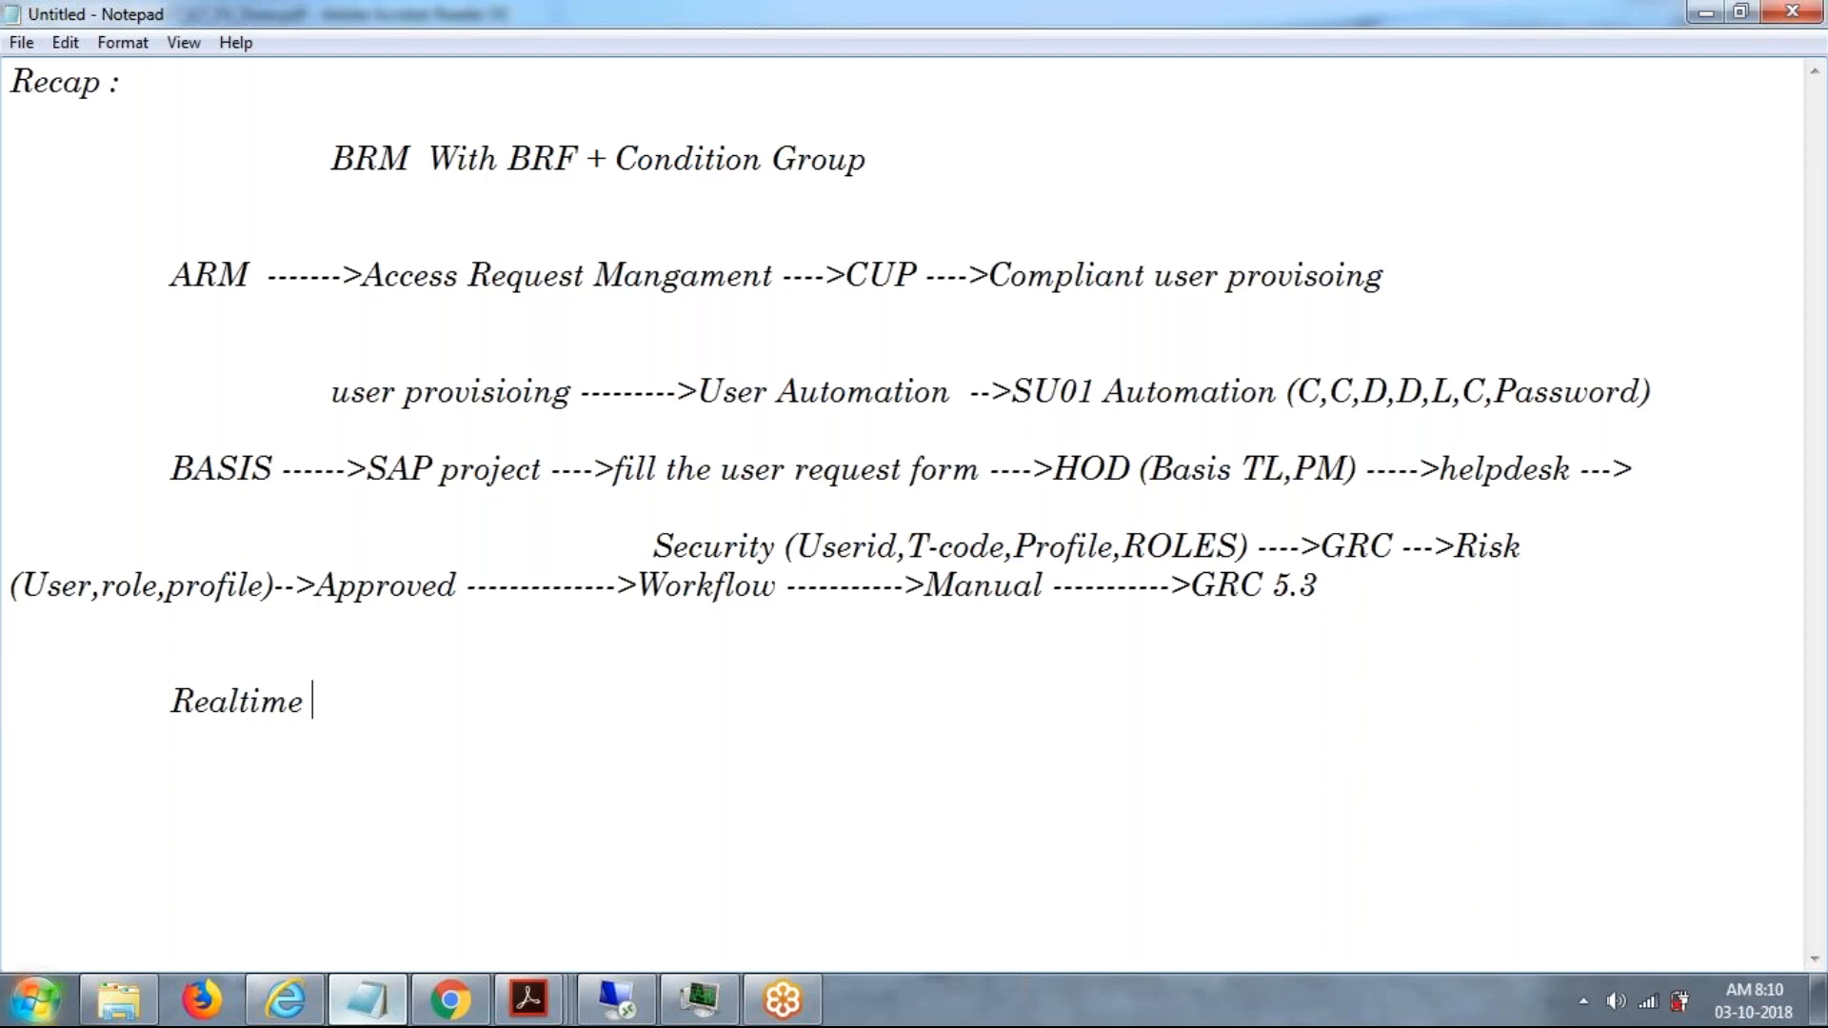
text(---->Supermarke)
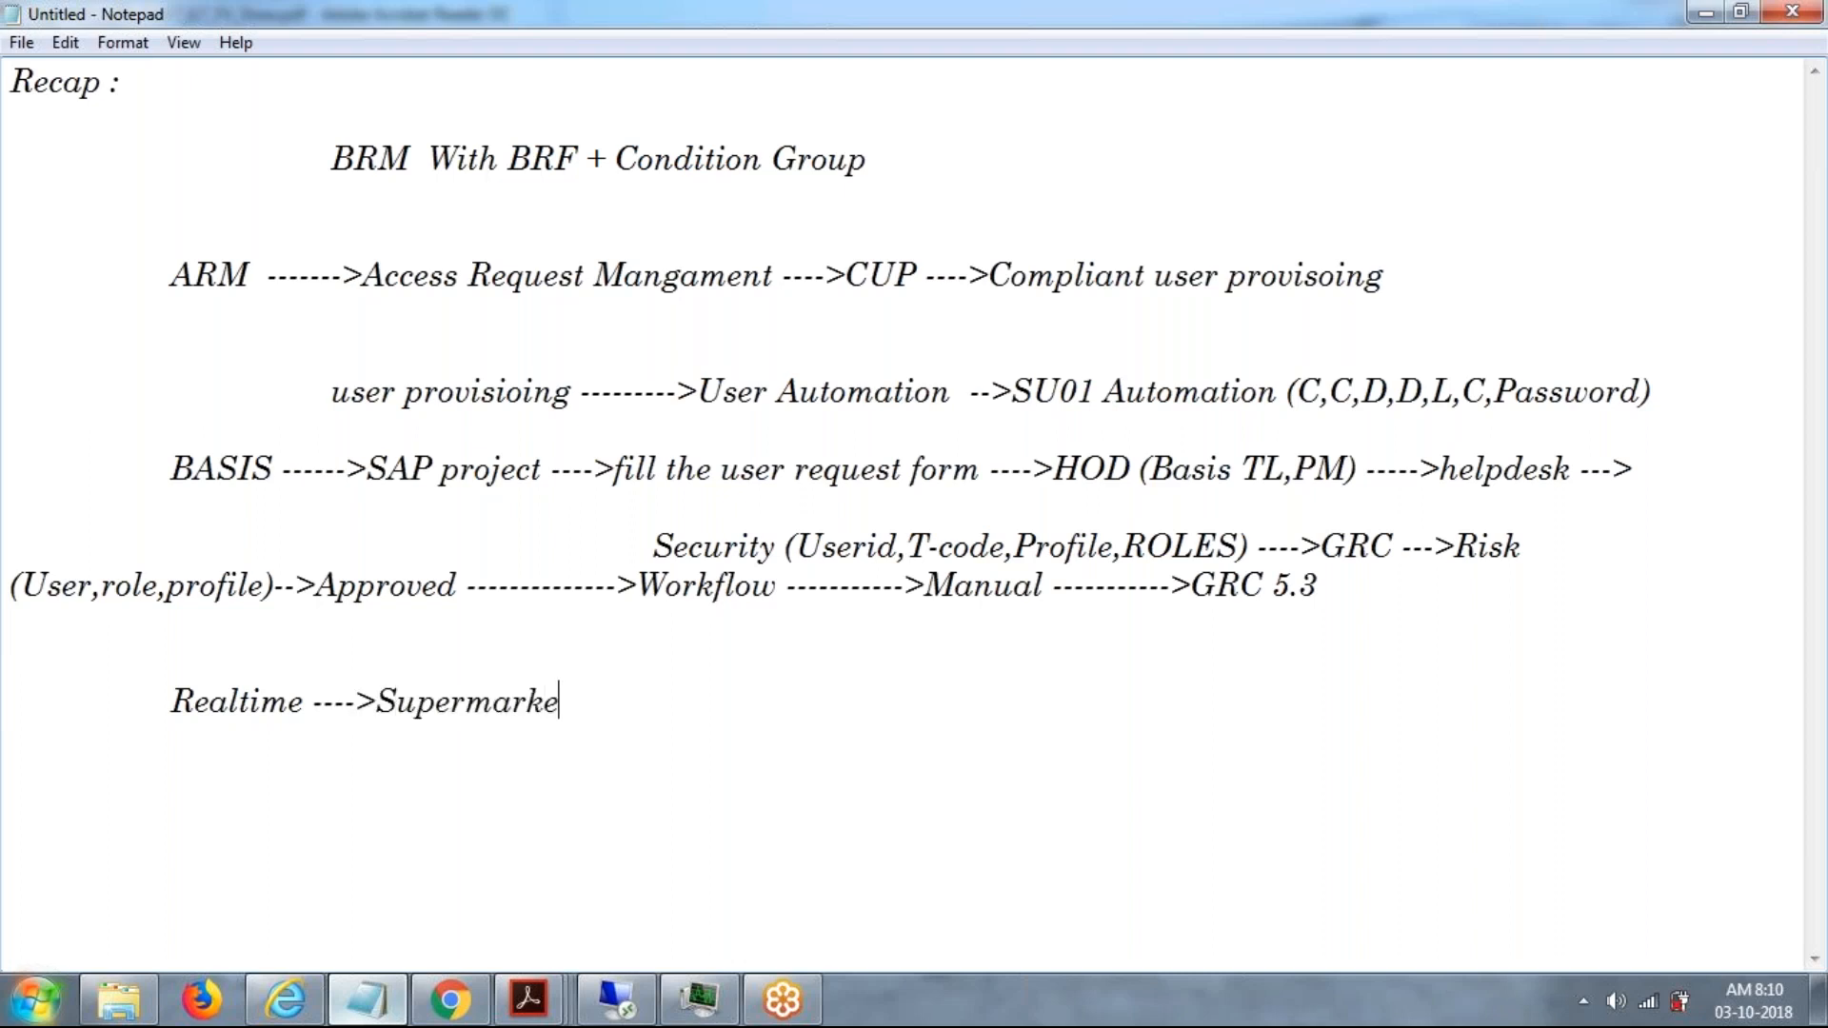
text(t ---->)
text(items )
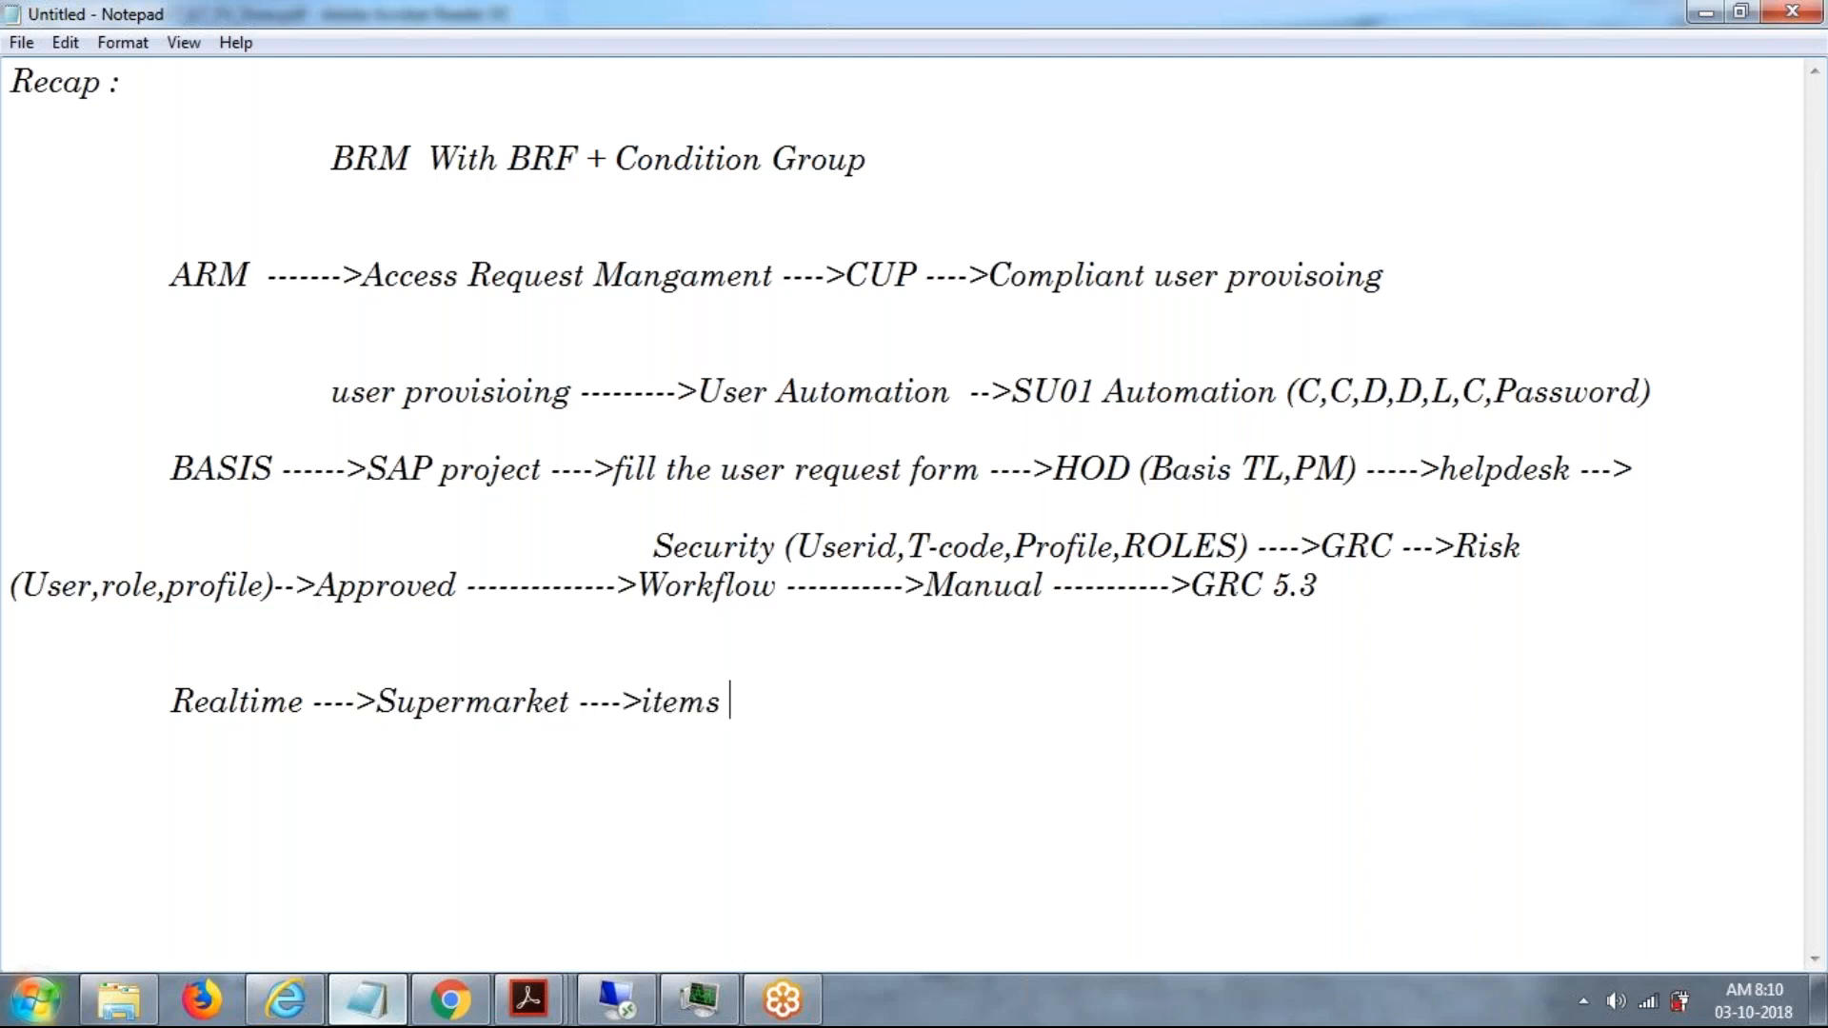
text(--->bill desk )
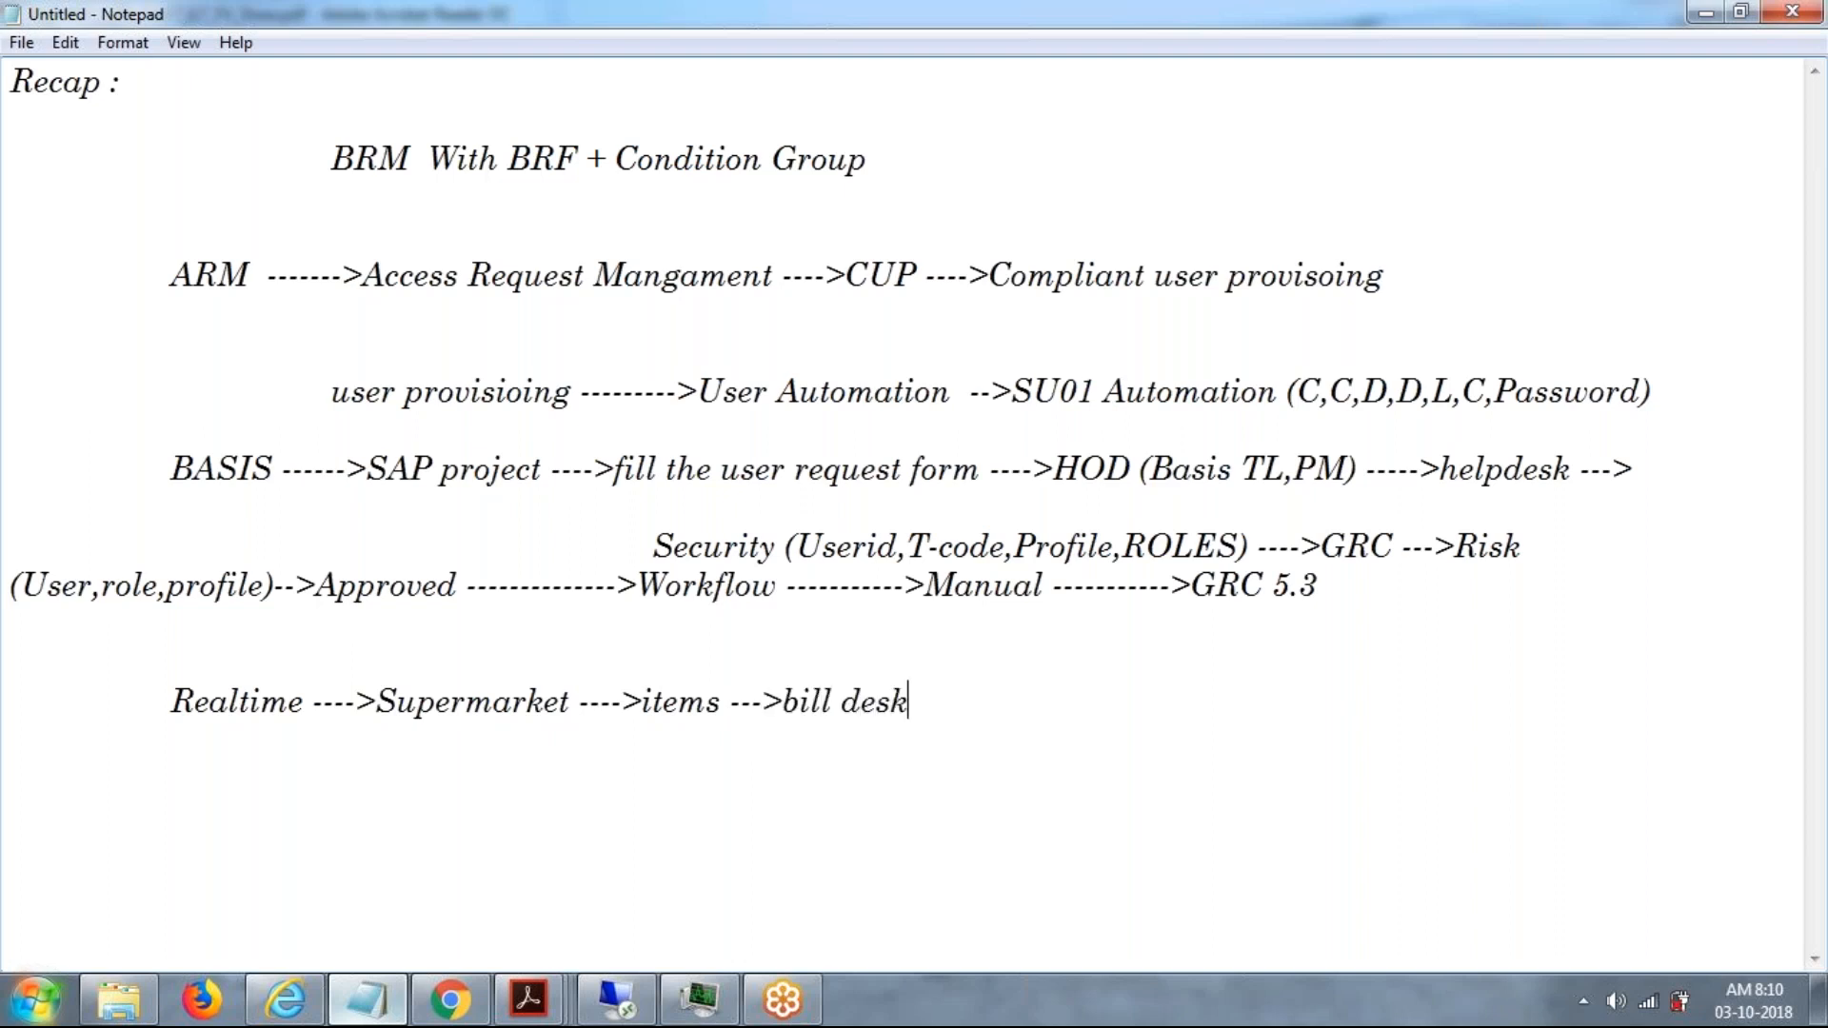
text(---->Credi)
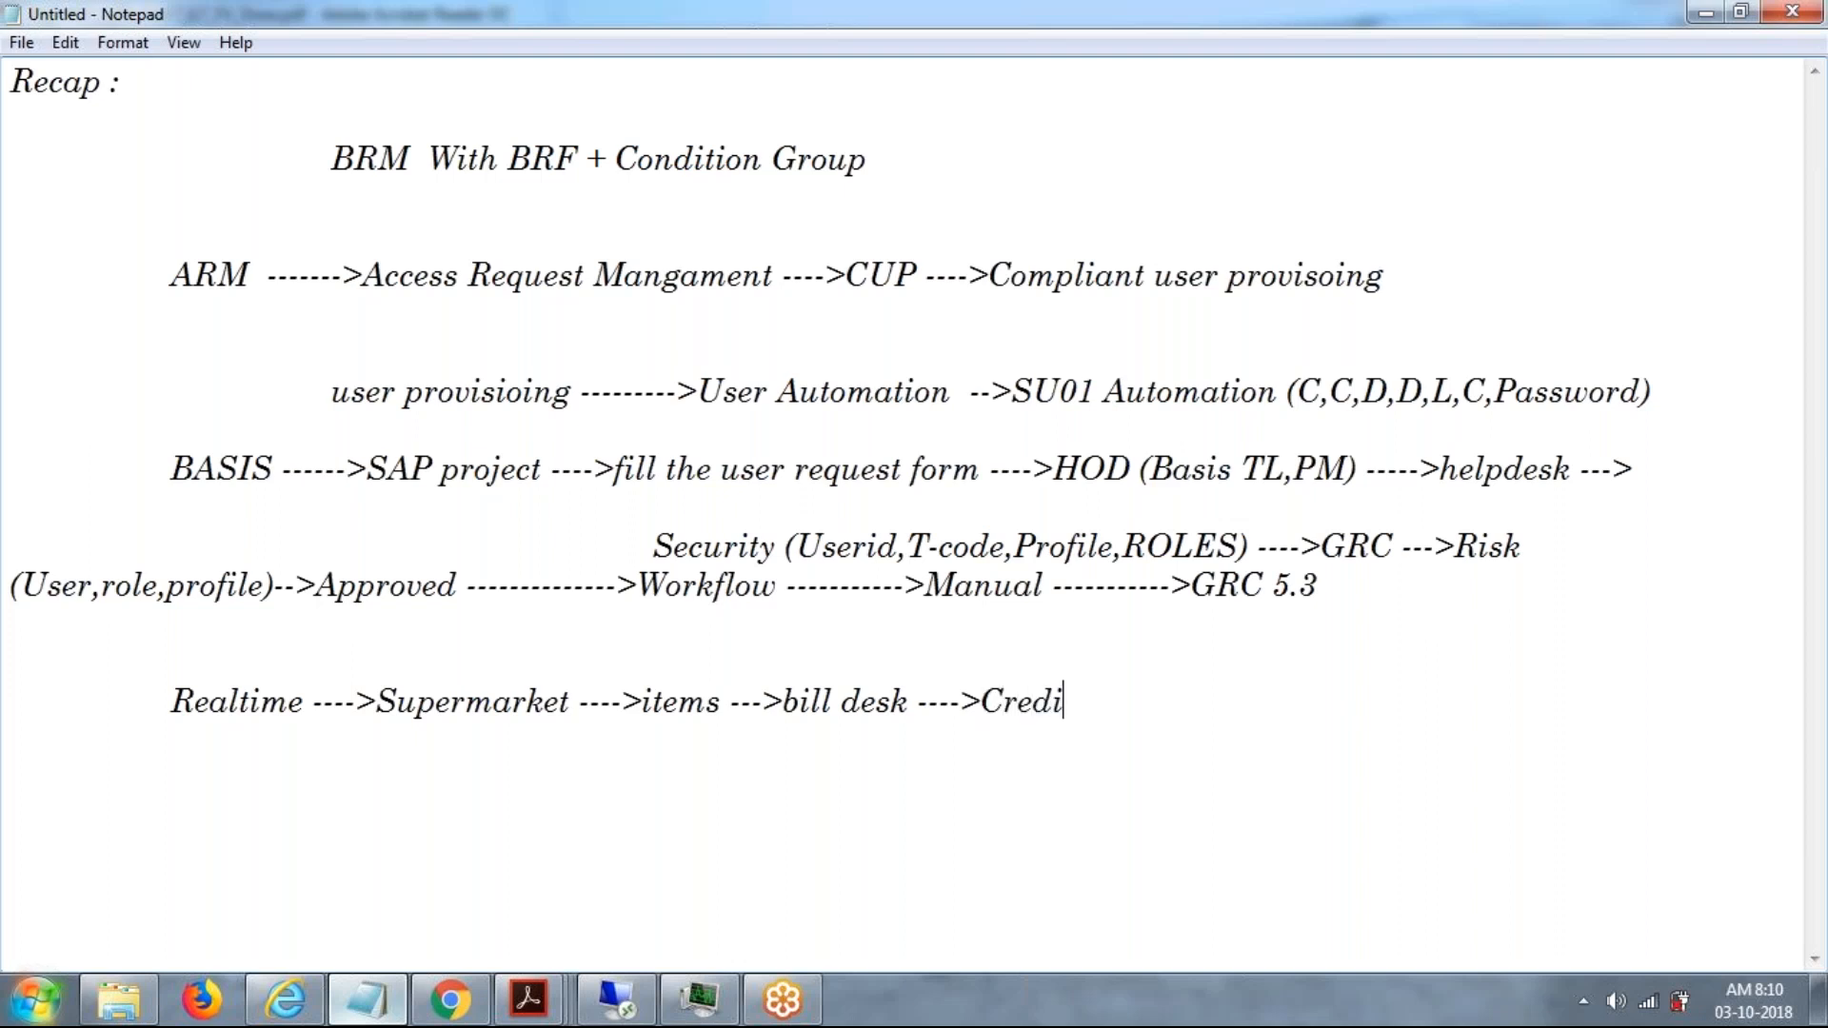
text(t card --->PIN)
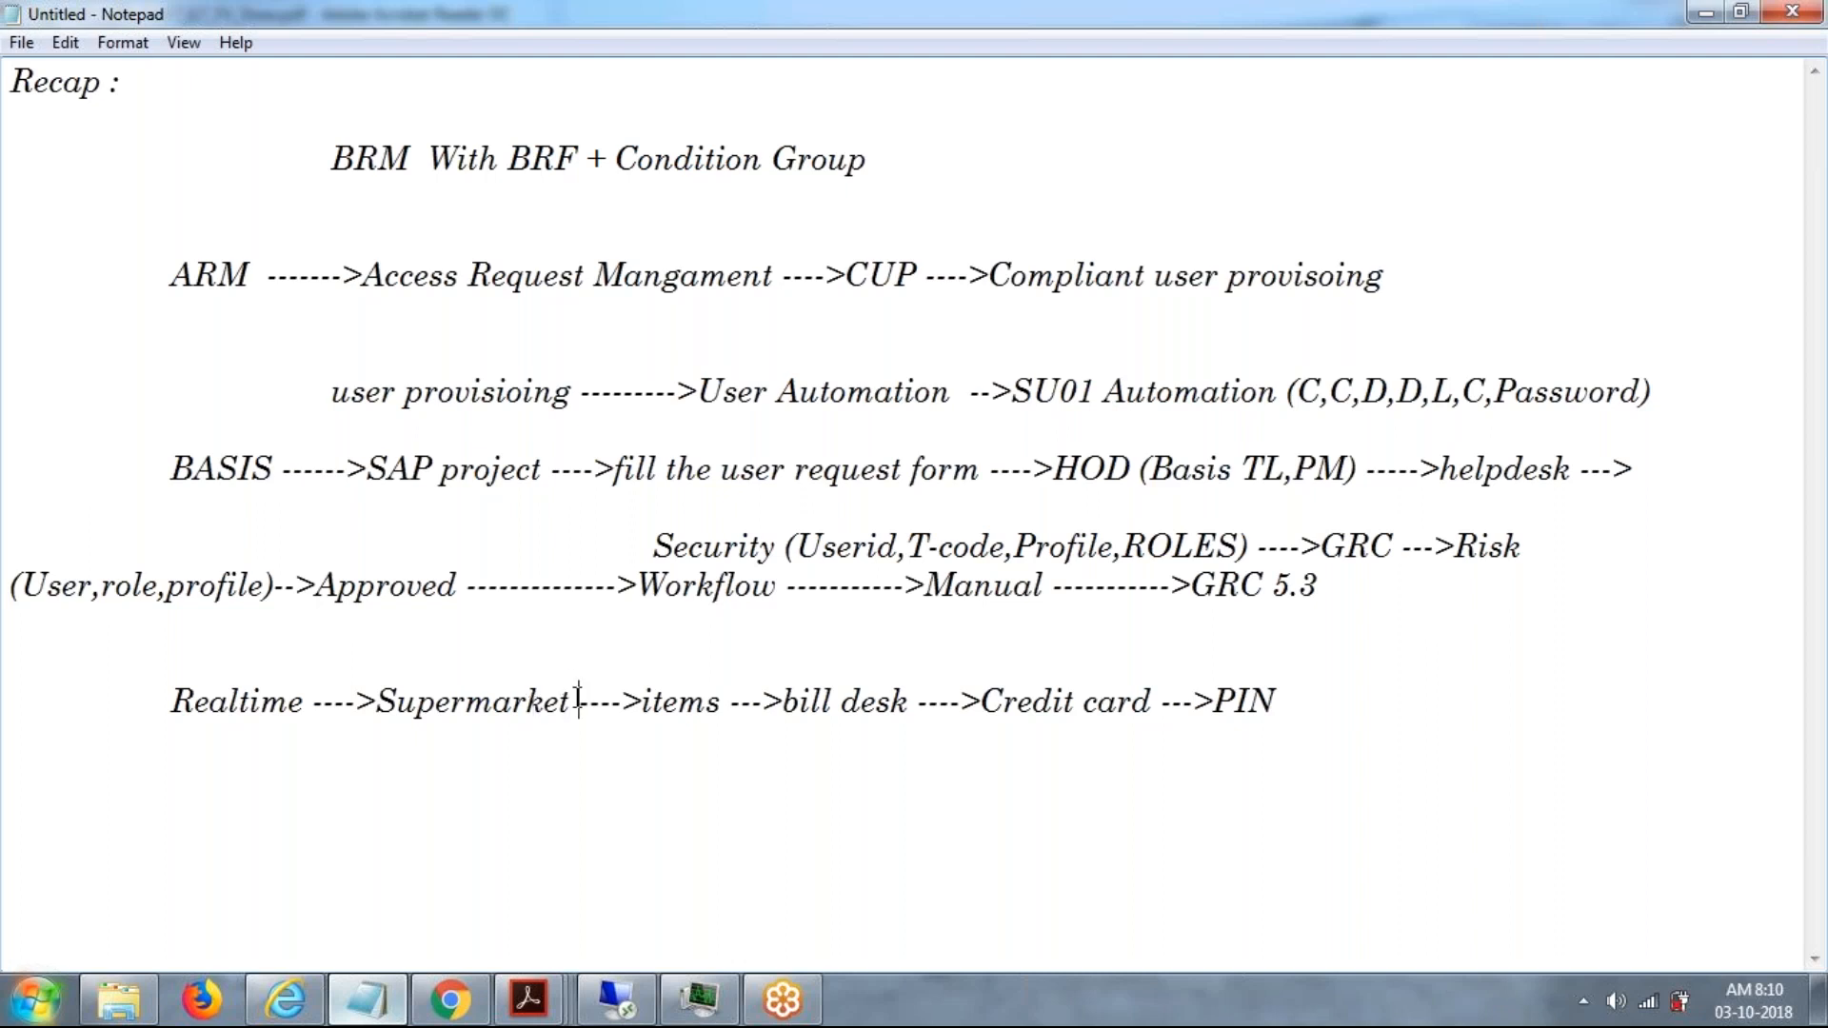
Insert "(Oracle)" after Supermarket in the Realtime line.
text(Oracle)
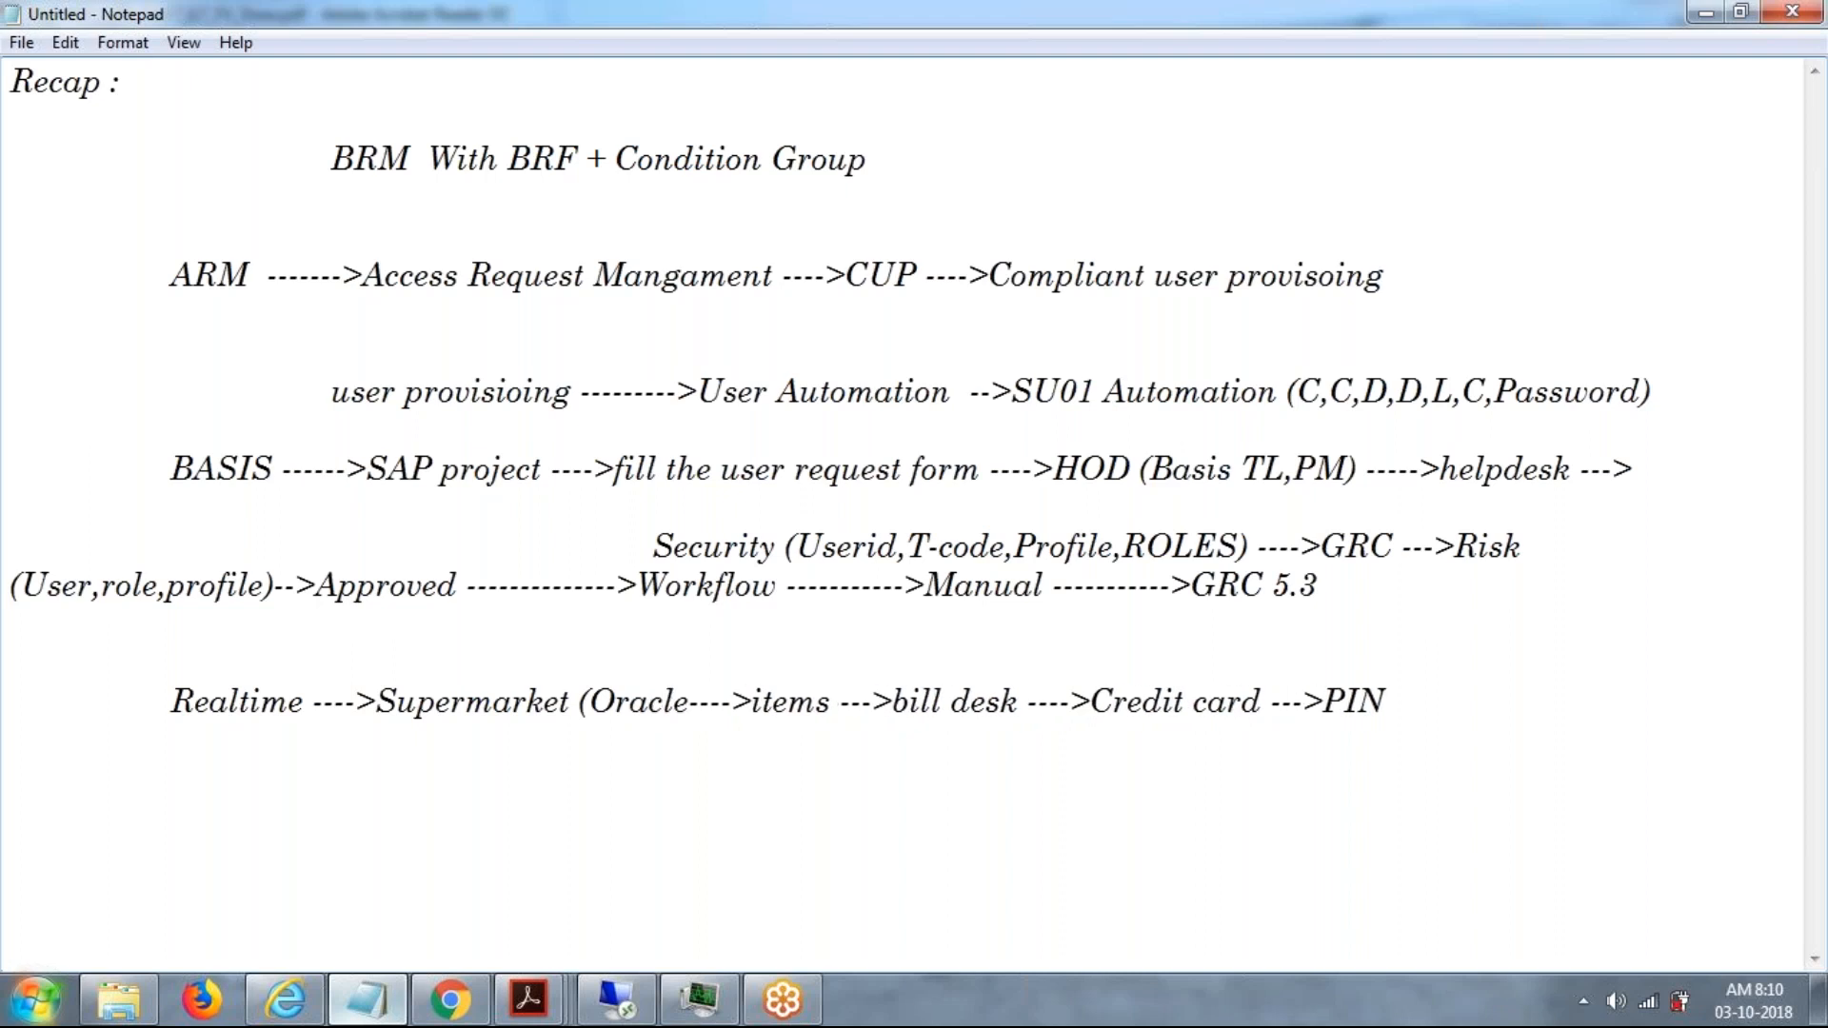
text())
Insert "(icici --->SAP)" after Credit card in the Realtime line.
click(1274, 704)
text(( )
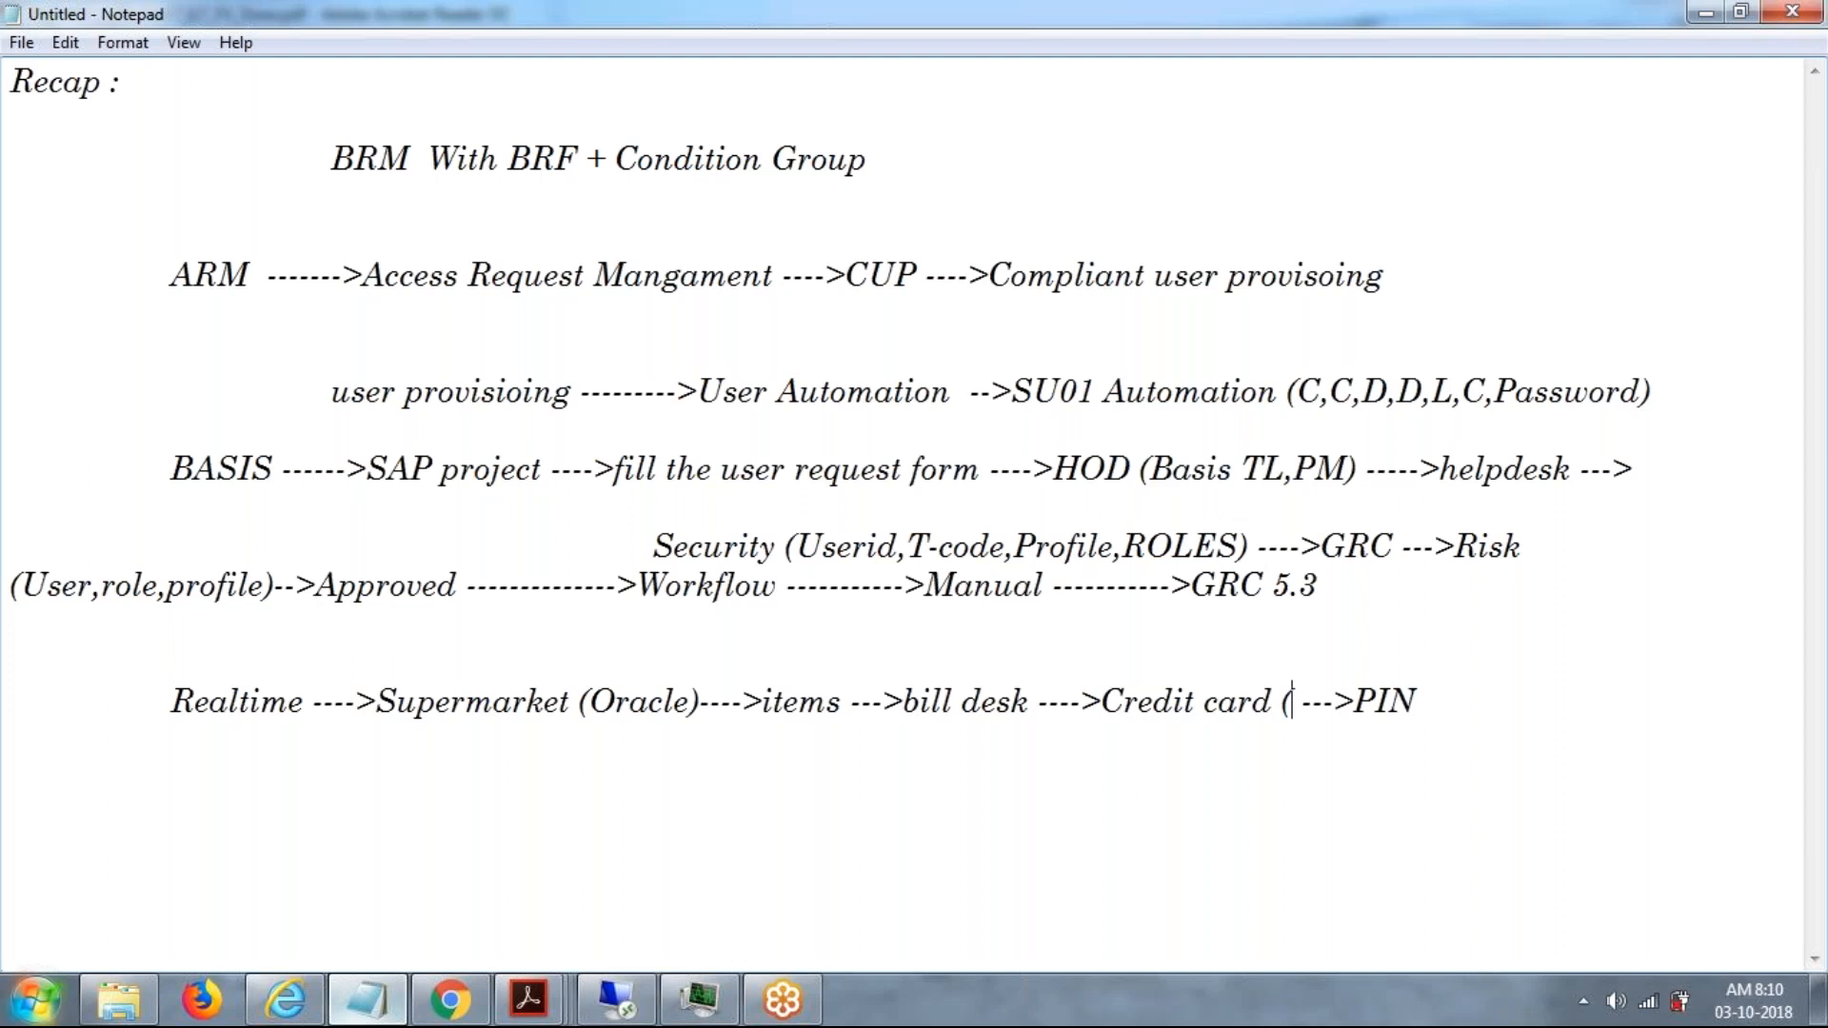
text(icici)
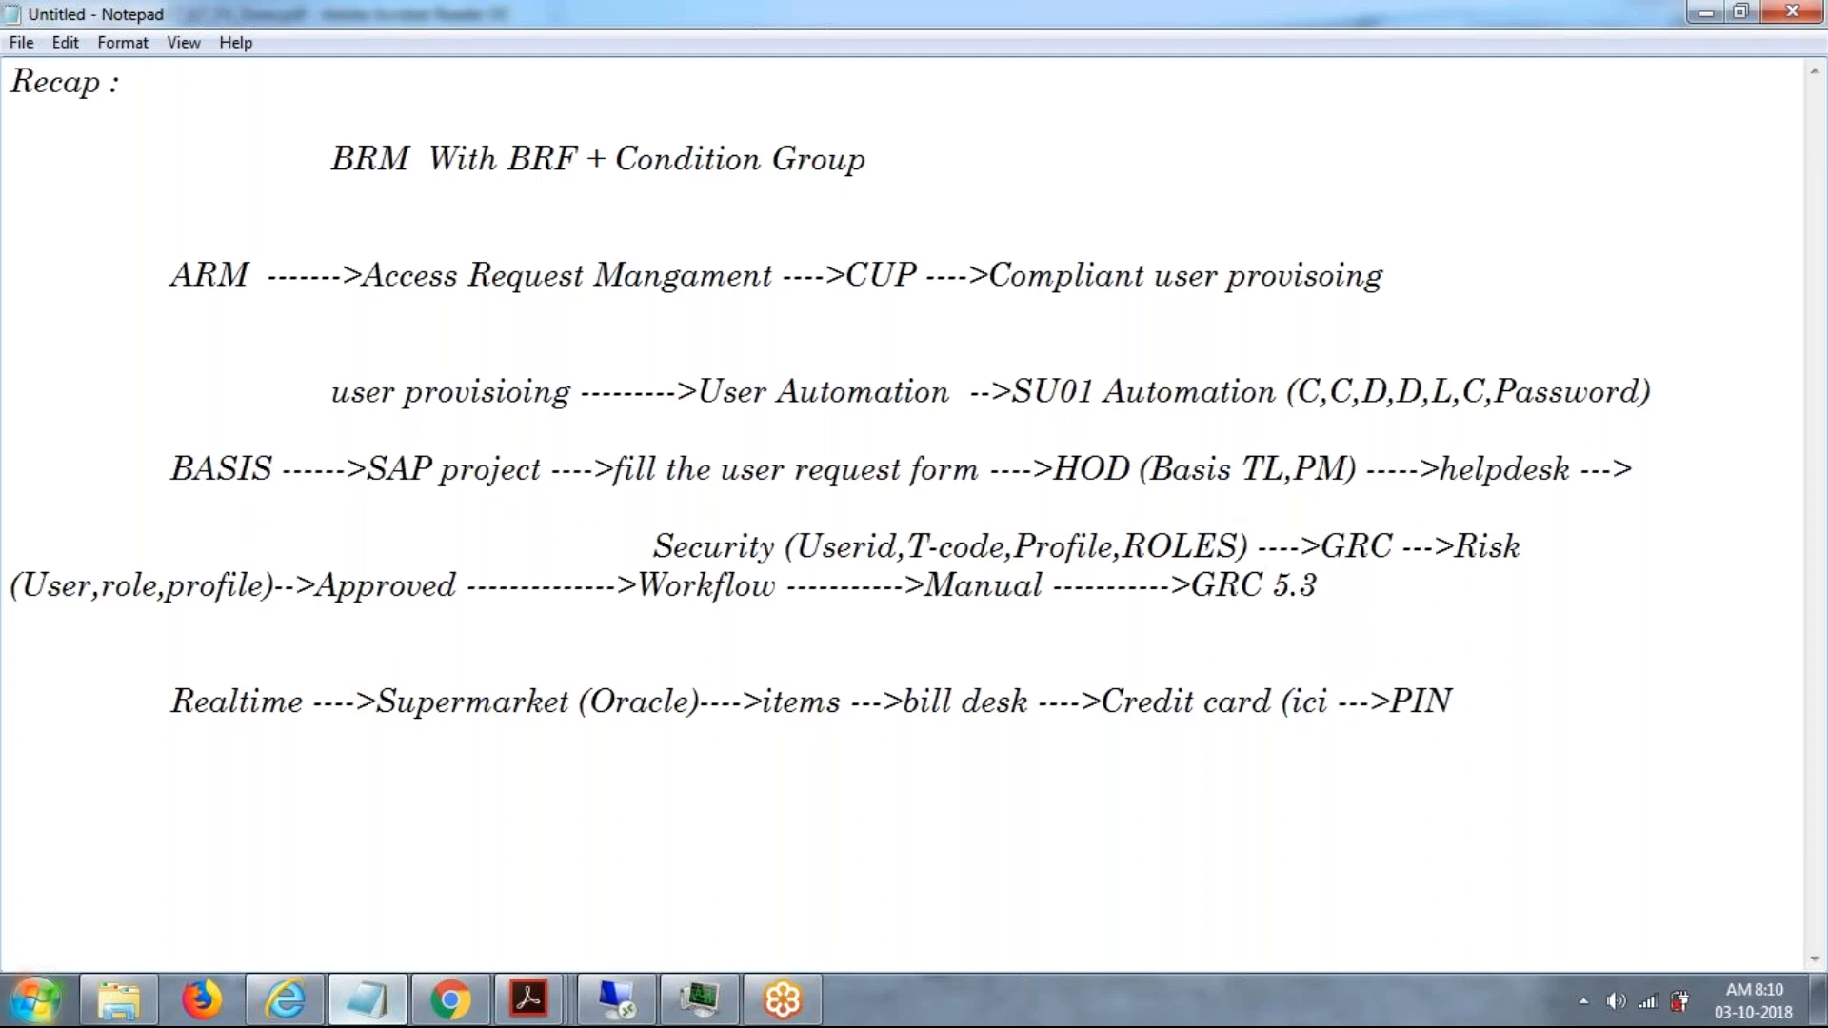
text(c)
key(BackSpace)
key(BackSpace)
key(BackSpace)
text(ci --)
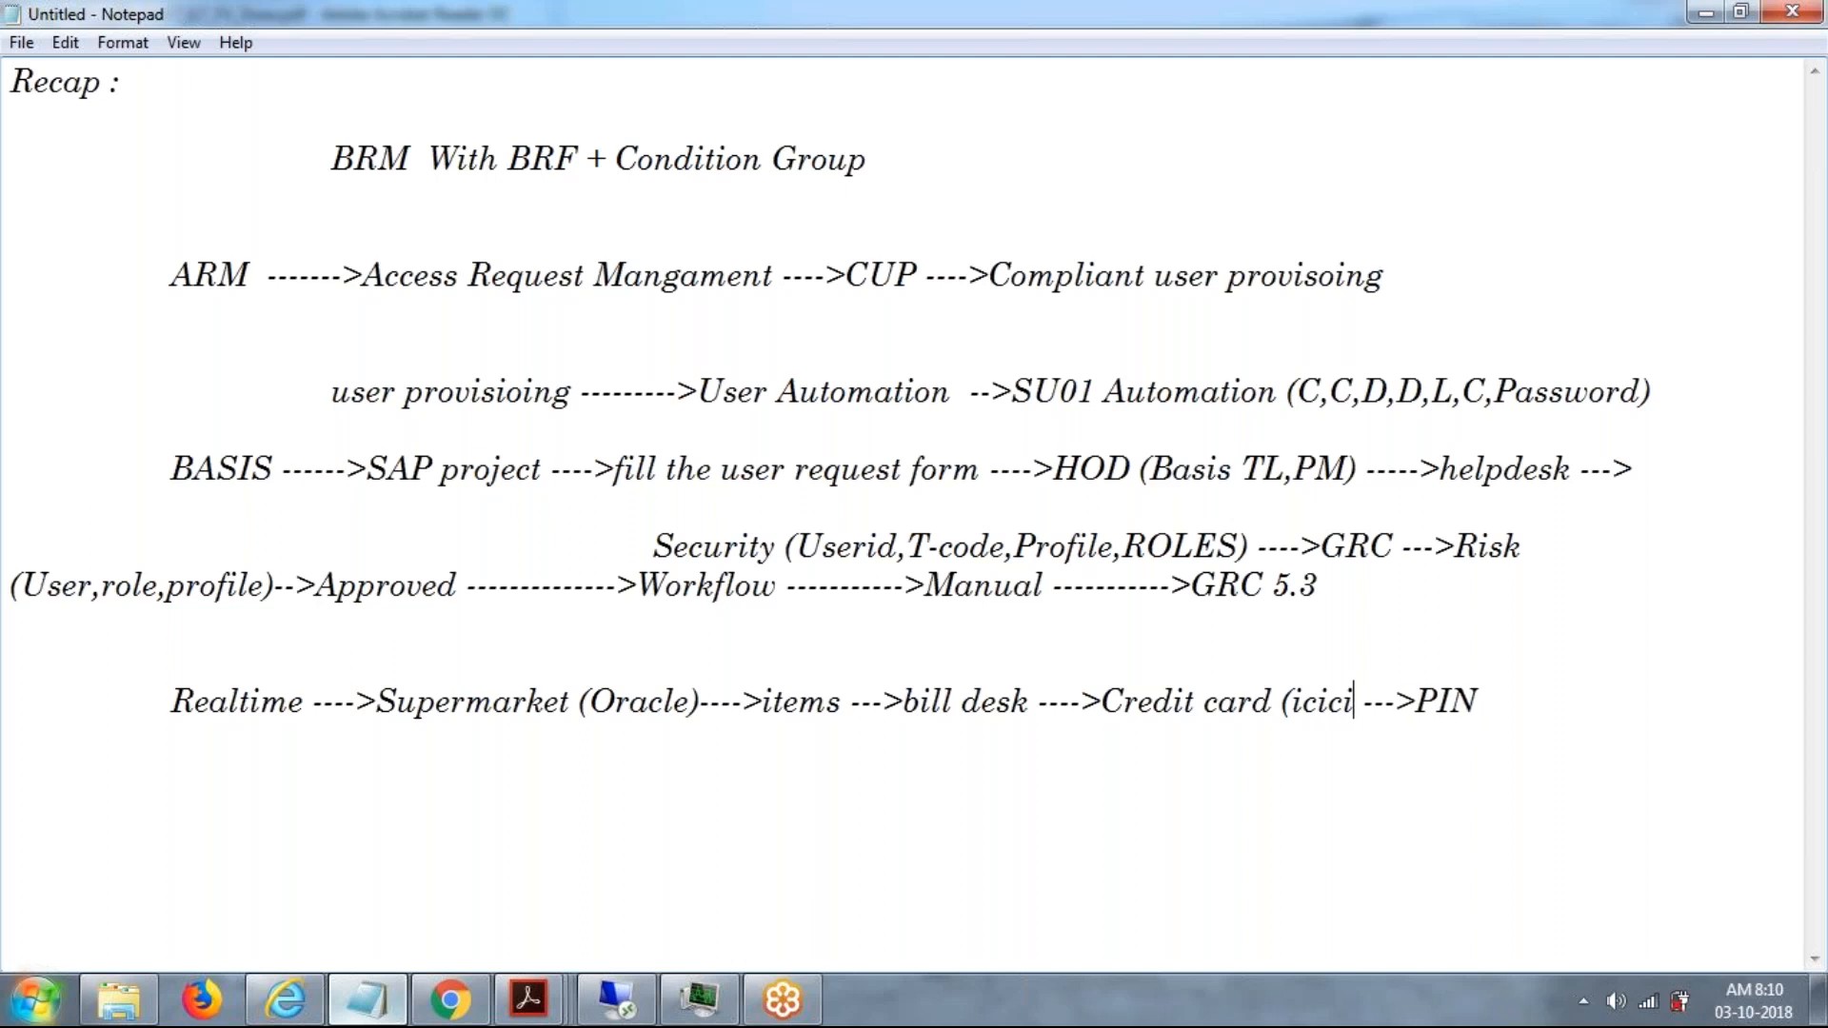
text(->)
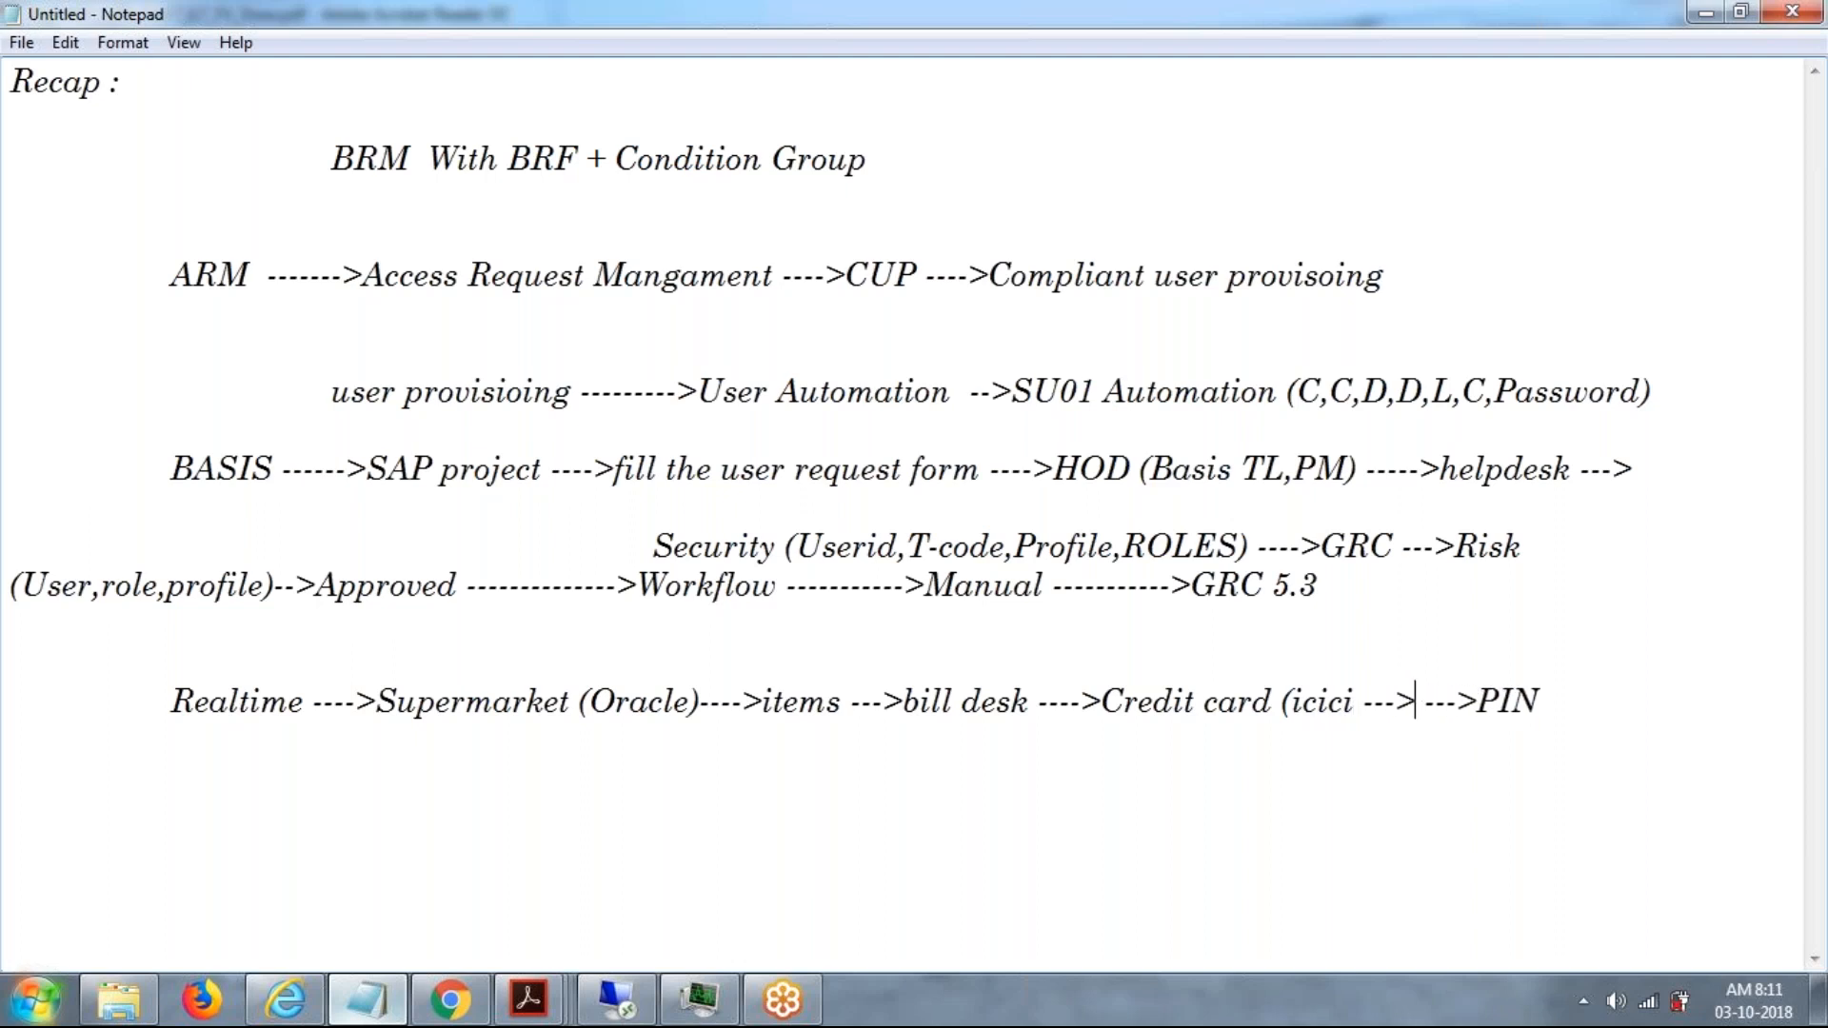
text(B)
key(BackSpace)
text(SAP))
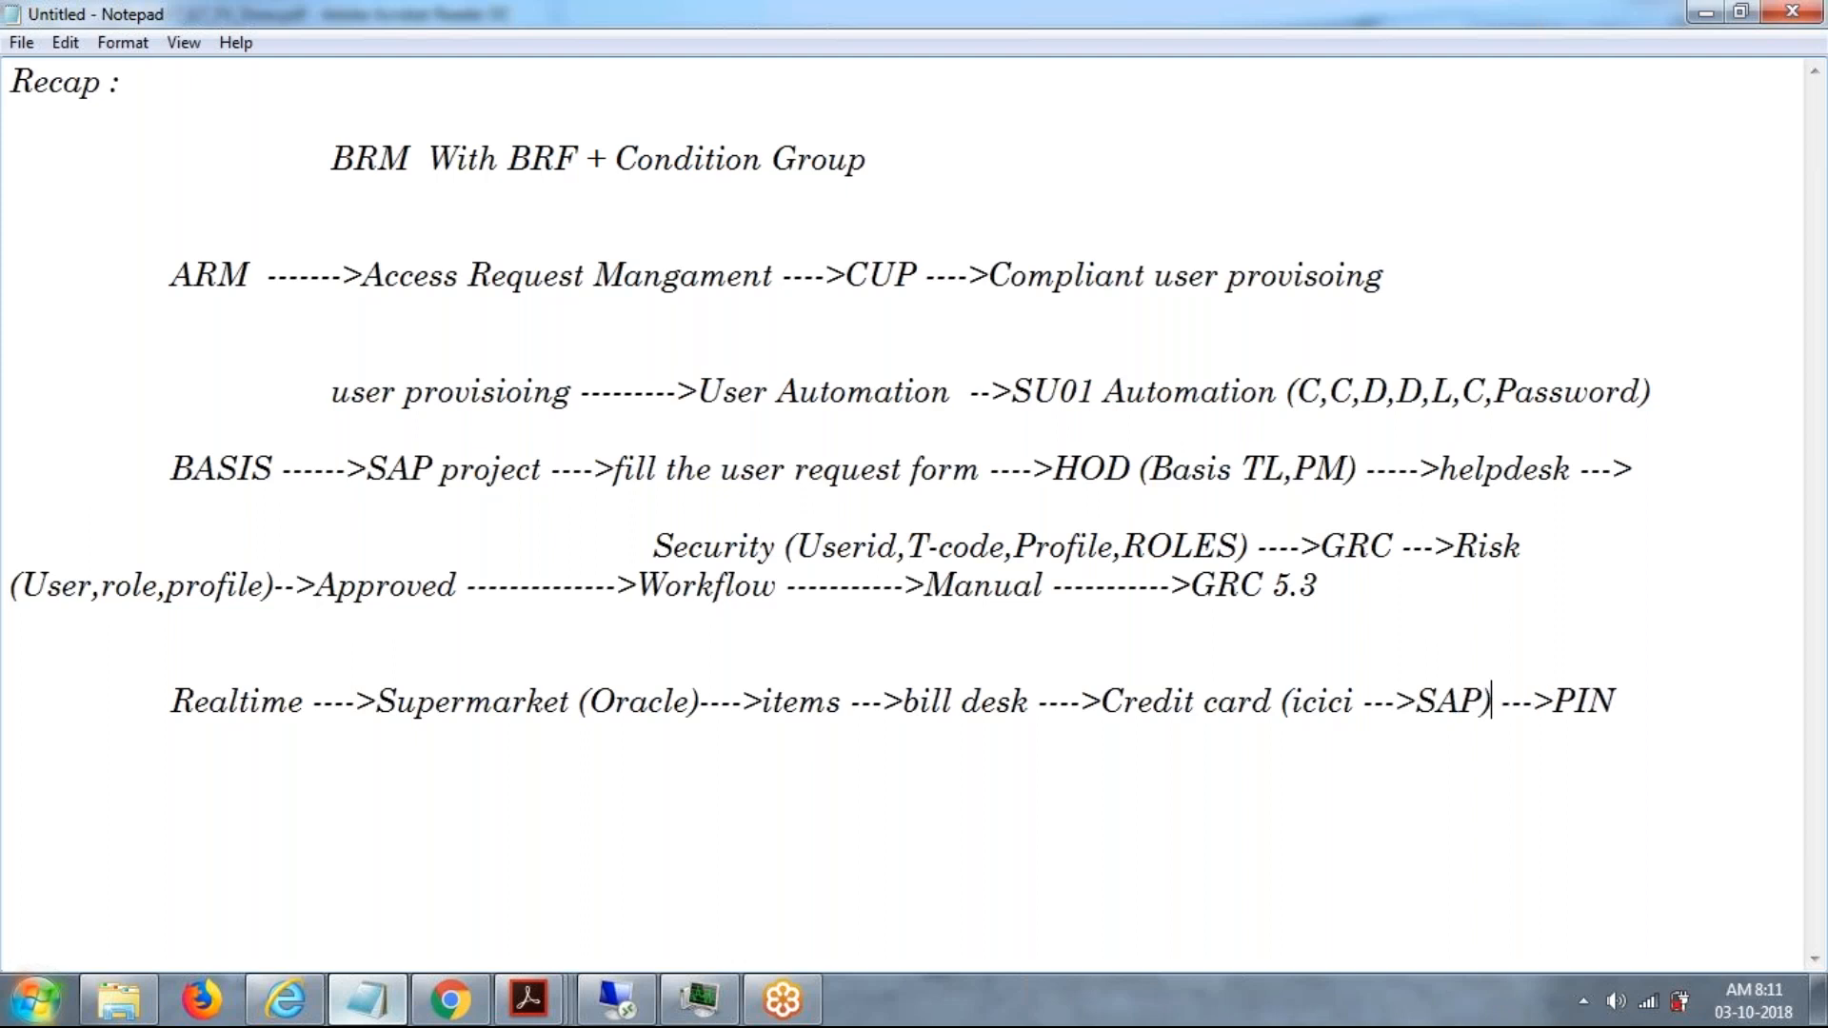
click(1665, 673)
drag(1416, 700, 1486, 702)
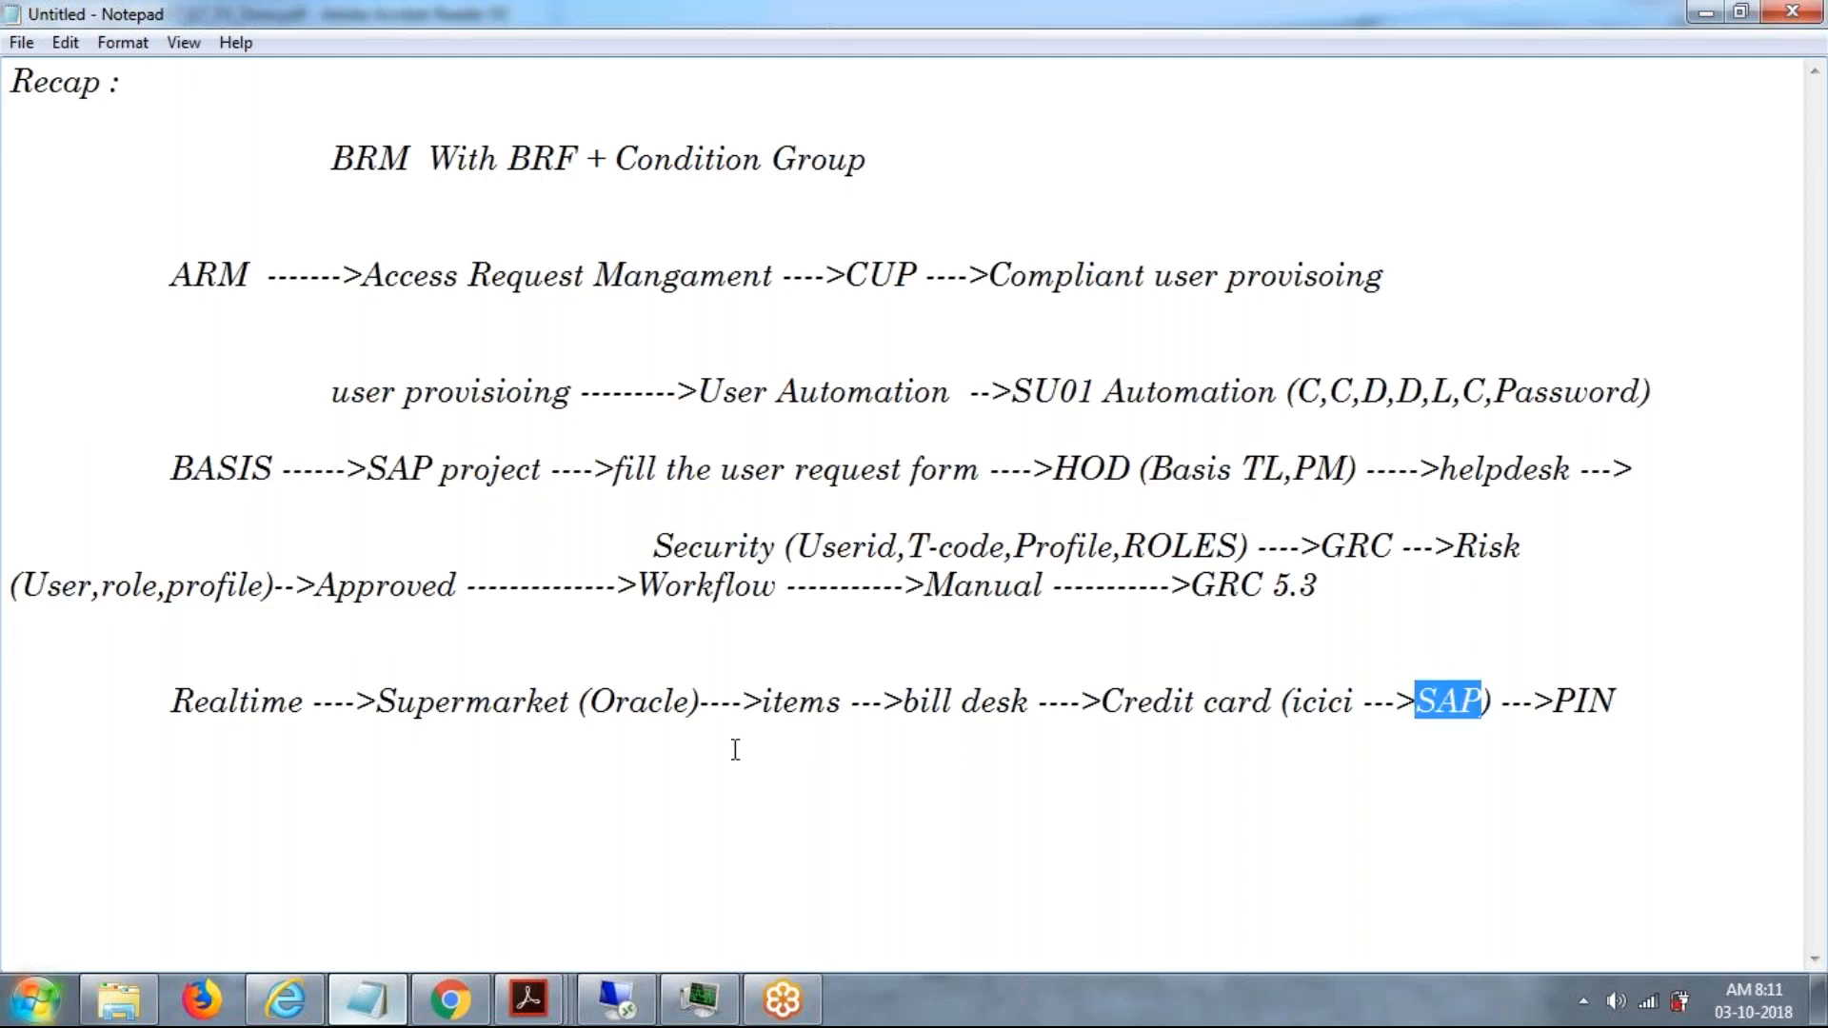
drag(712, 721, 449, 701)
click(575, 698)
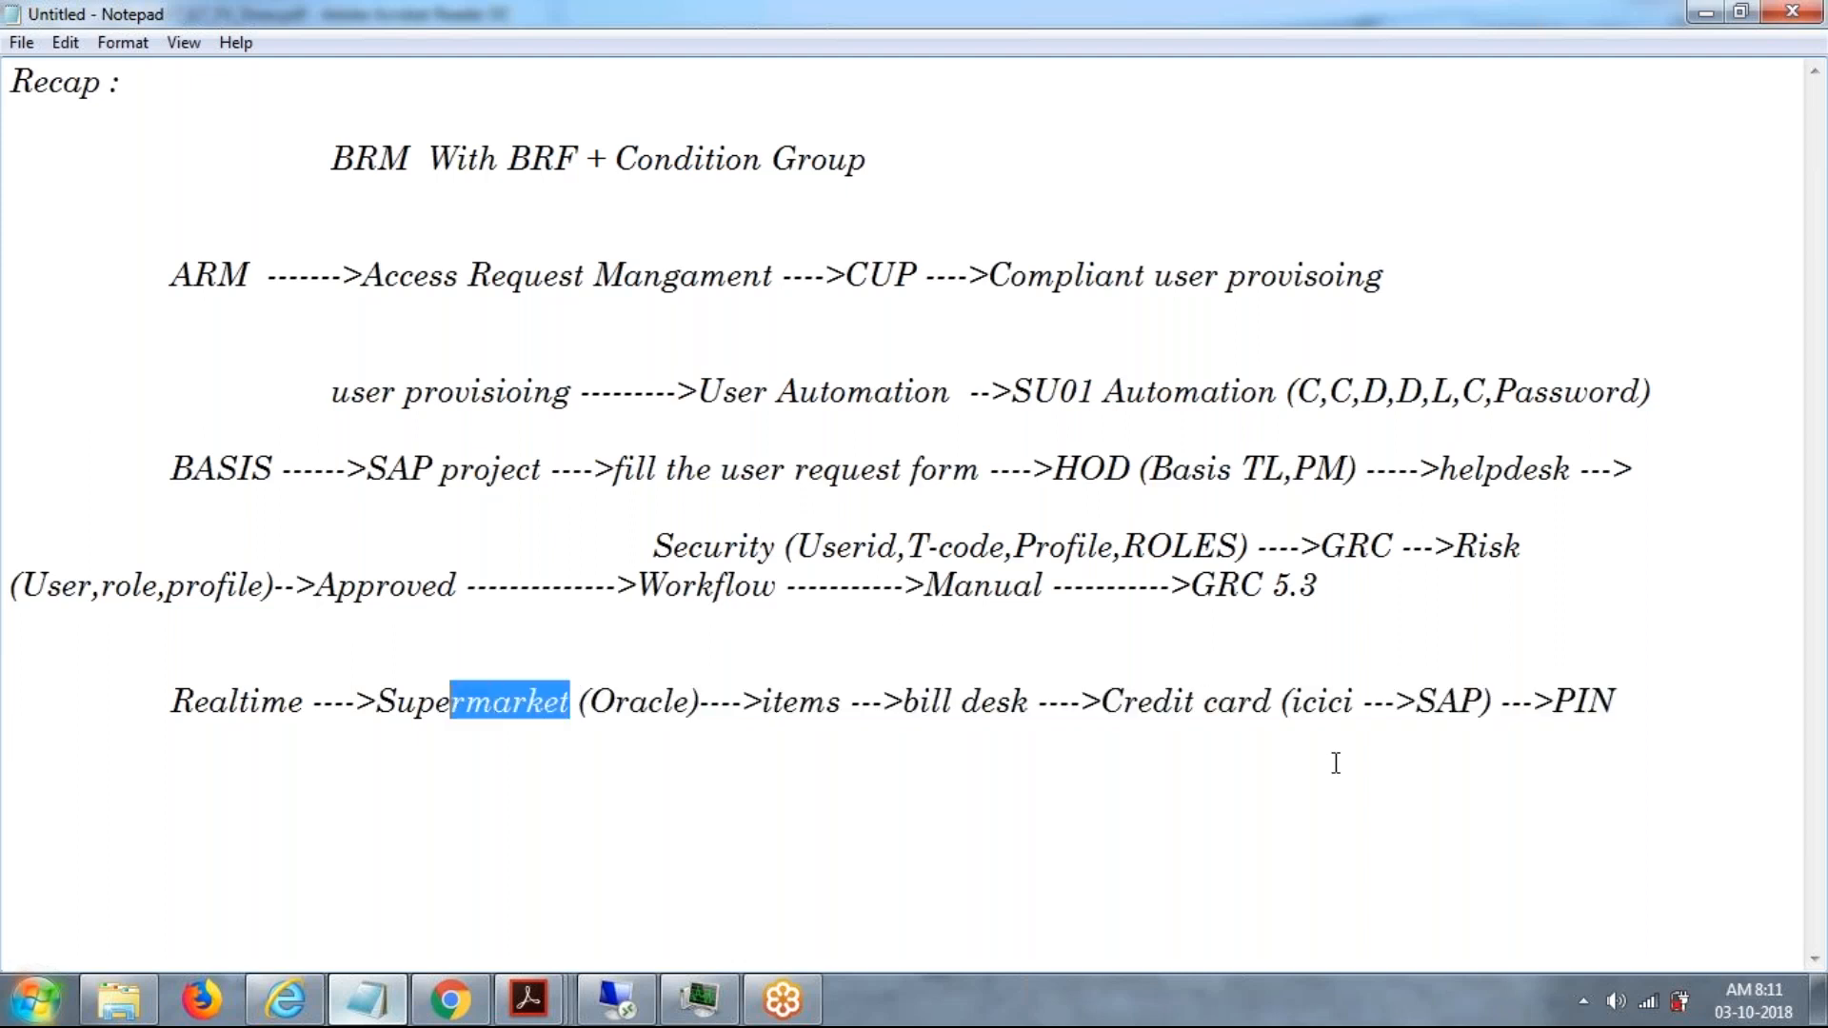
drag(1483, 702, 1282, 705)
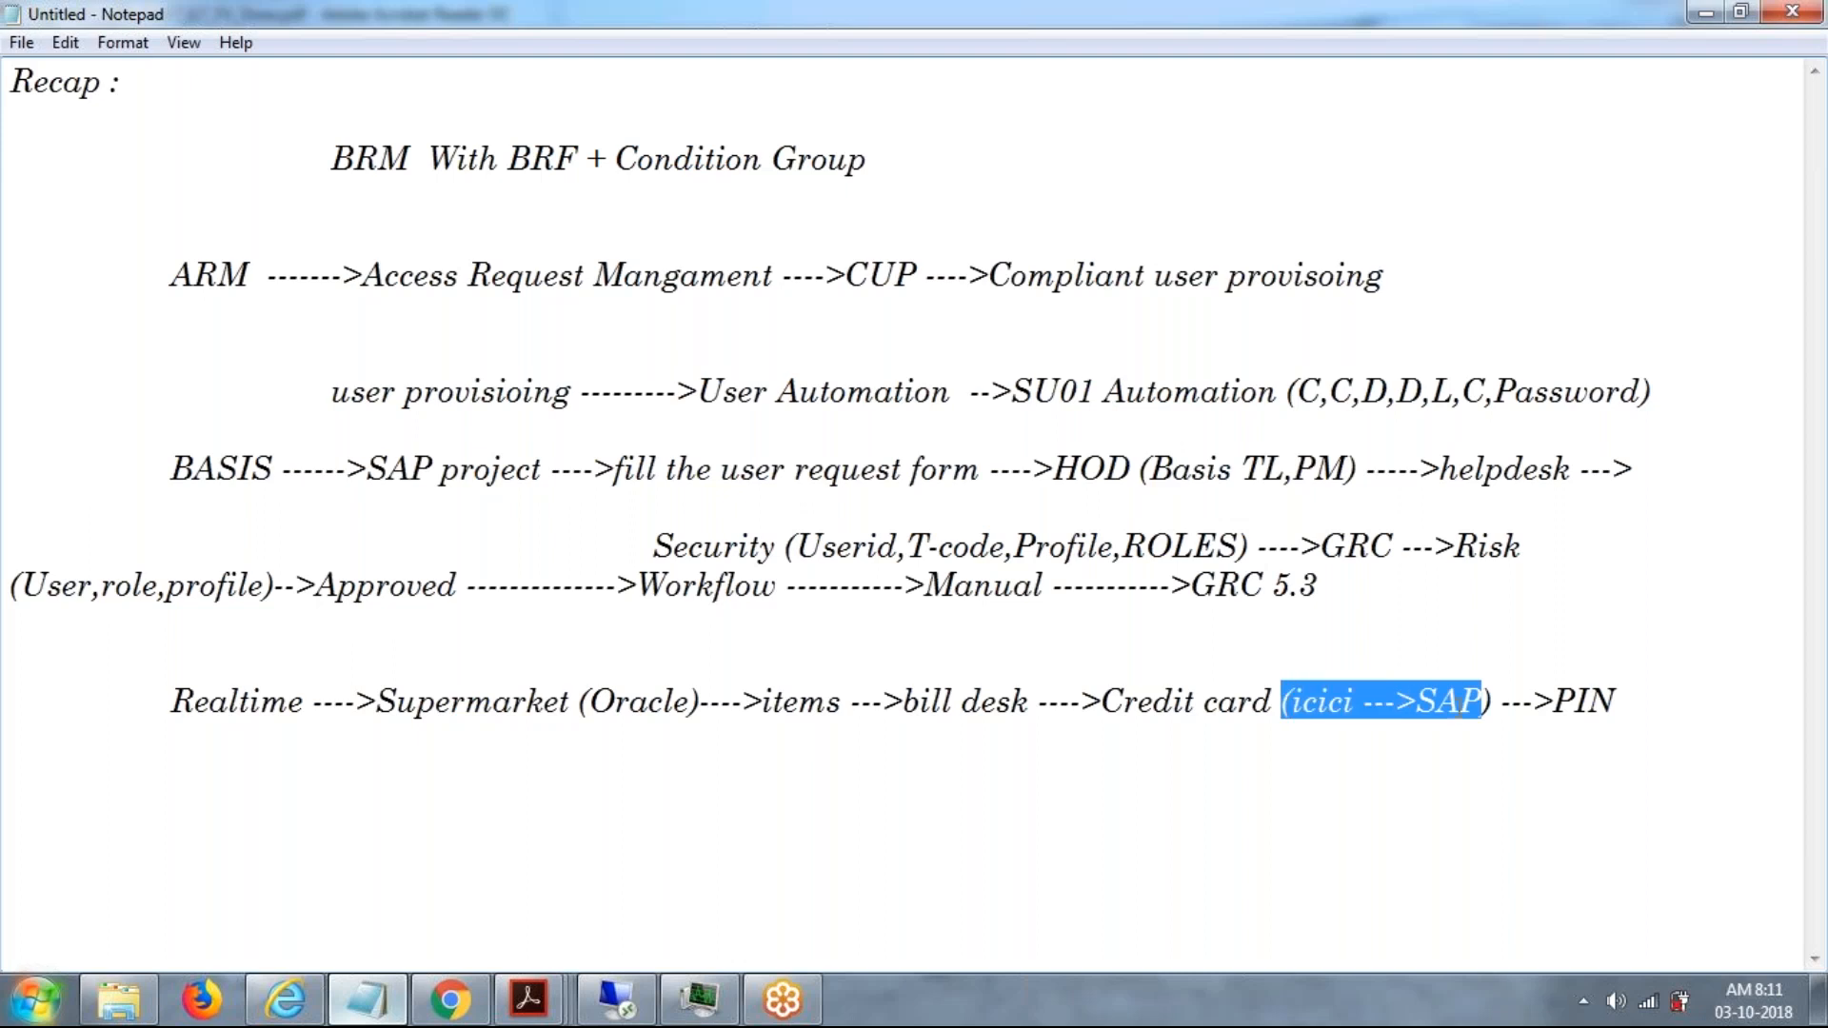
Add "-->Gateway" to the end of the Realtime line after PIN.
click(1645, 707)
text(-->Gateway)
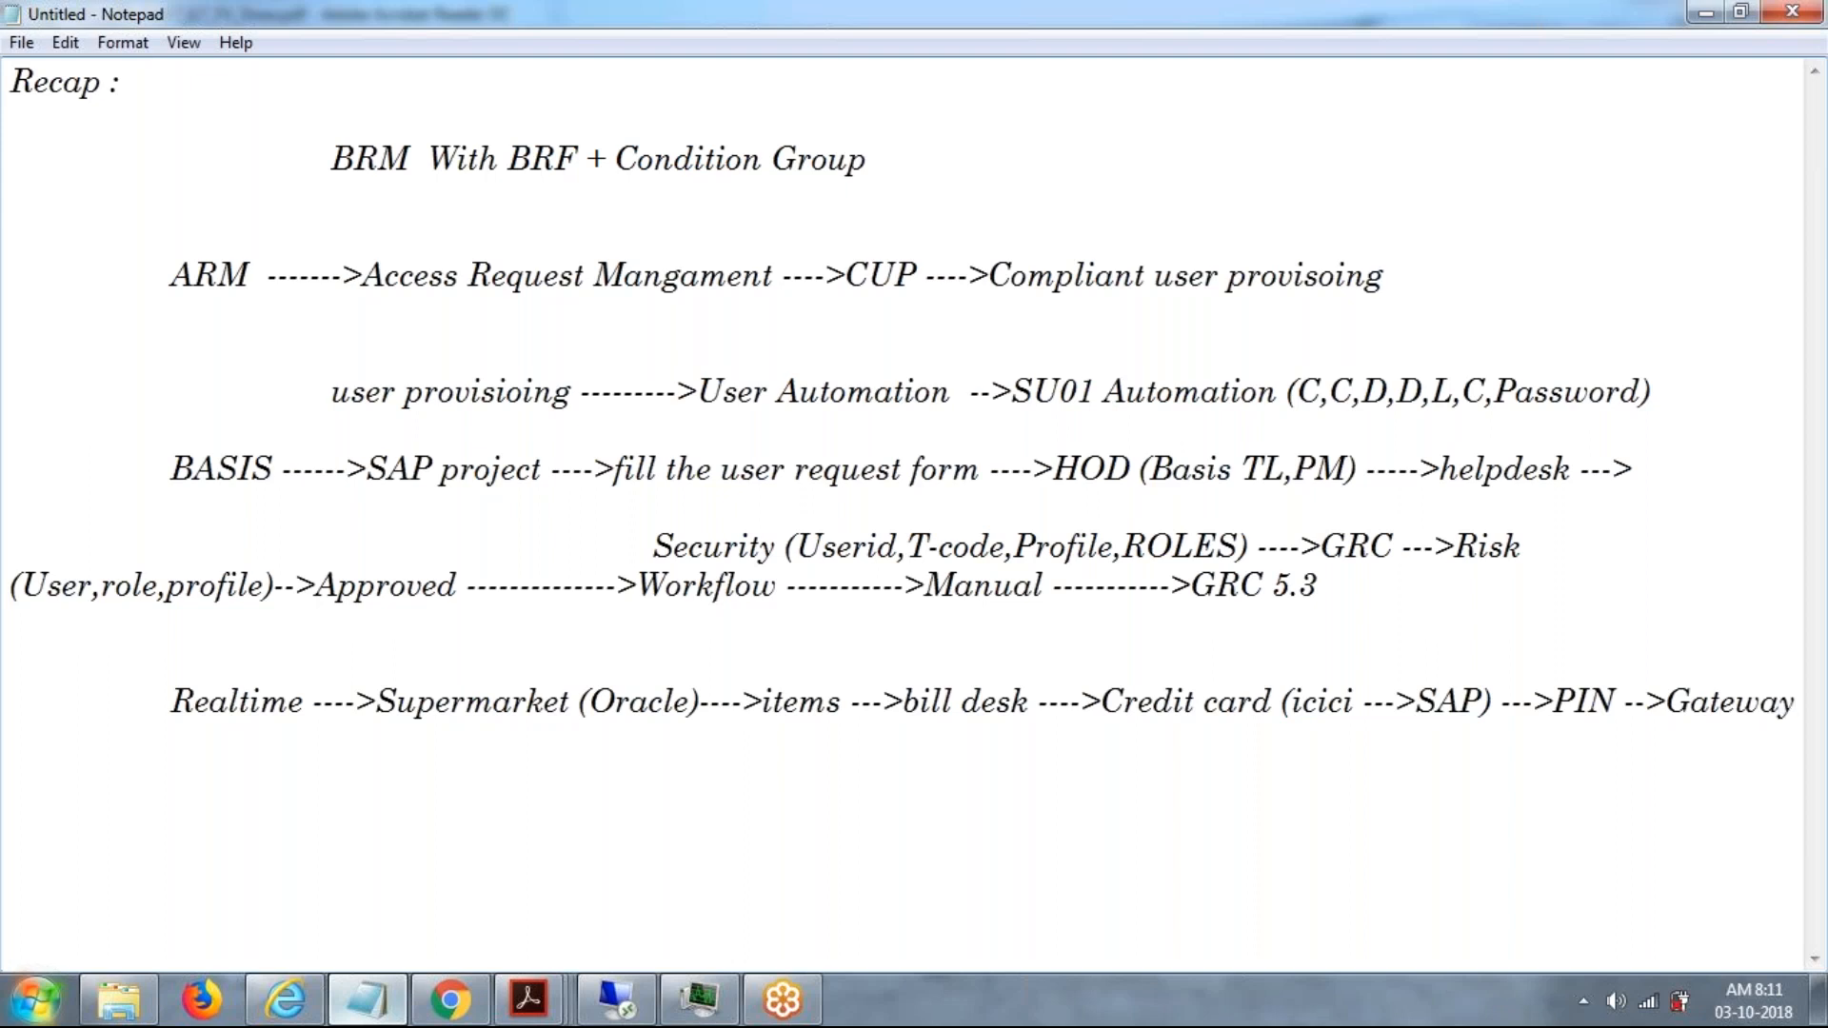
Continue the Realtime flow on an indented line below with "process --->Invoice --->".
key(Tab)
key(Tab)
text(process --->IN)
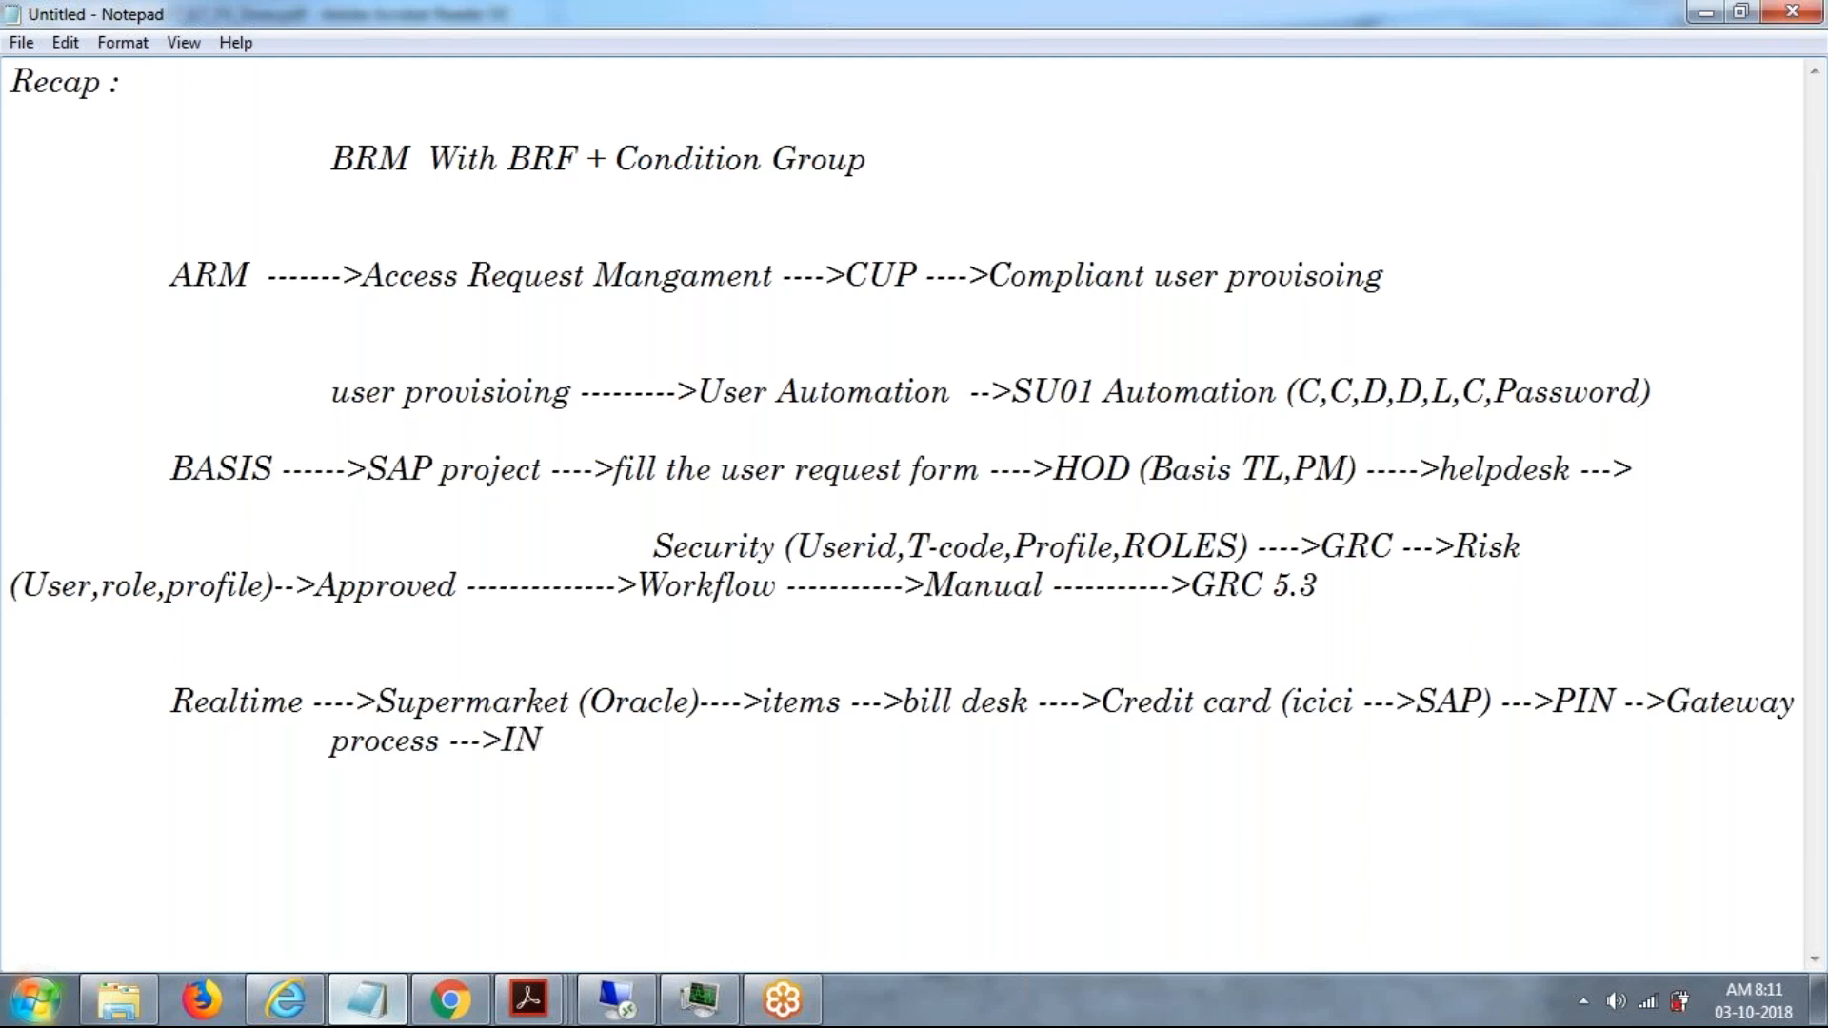
key(BackSpace)
text(nvoice --->)
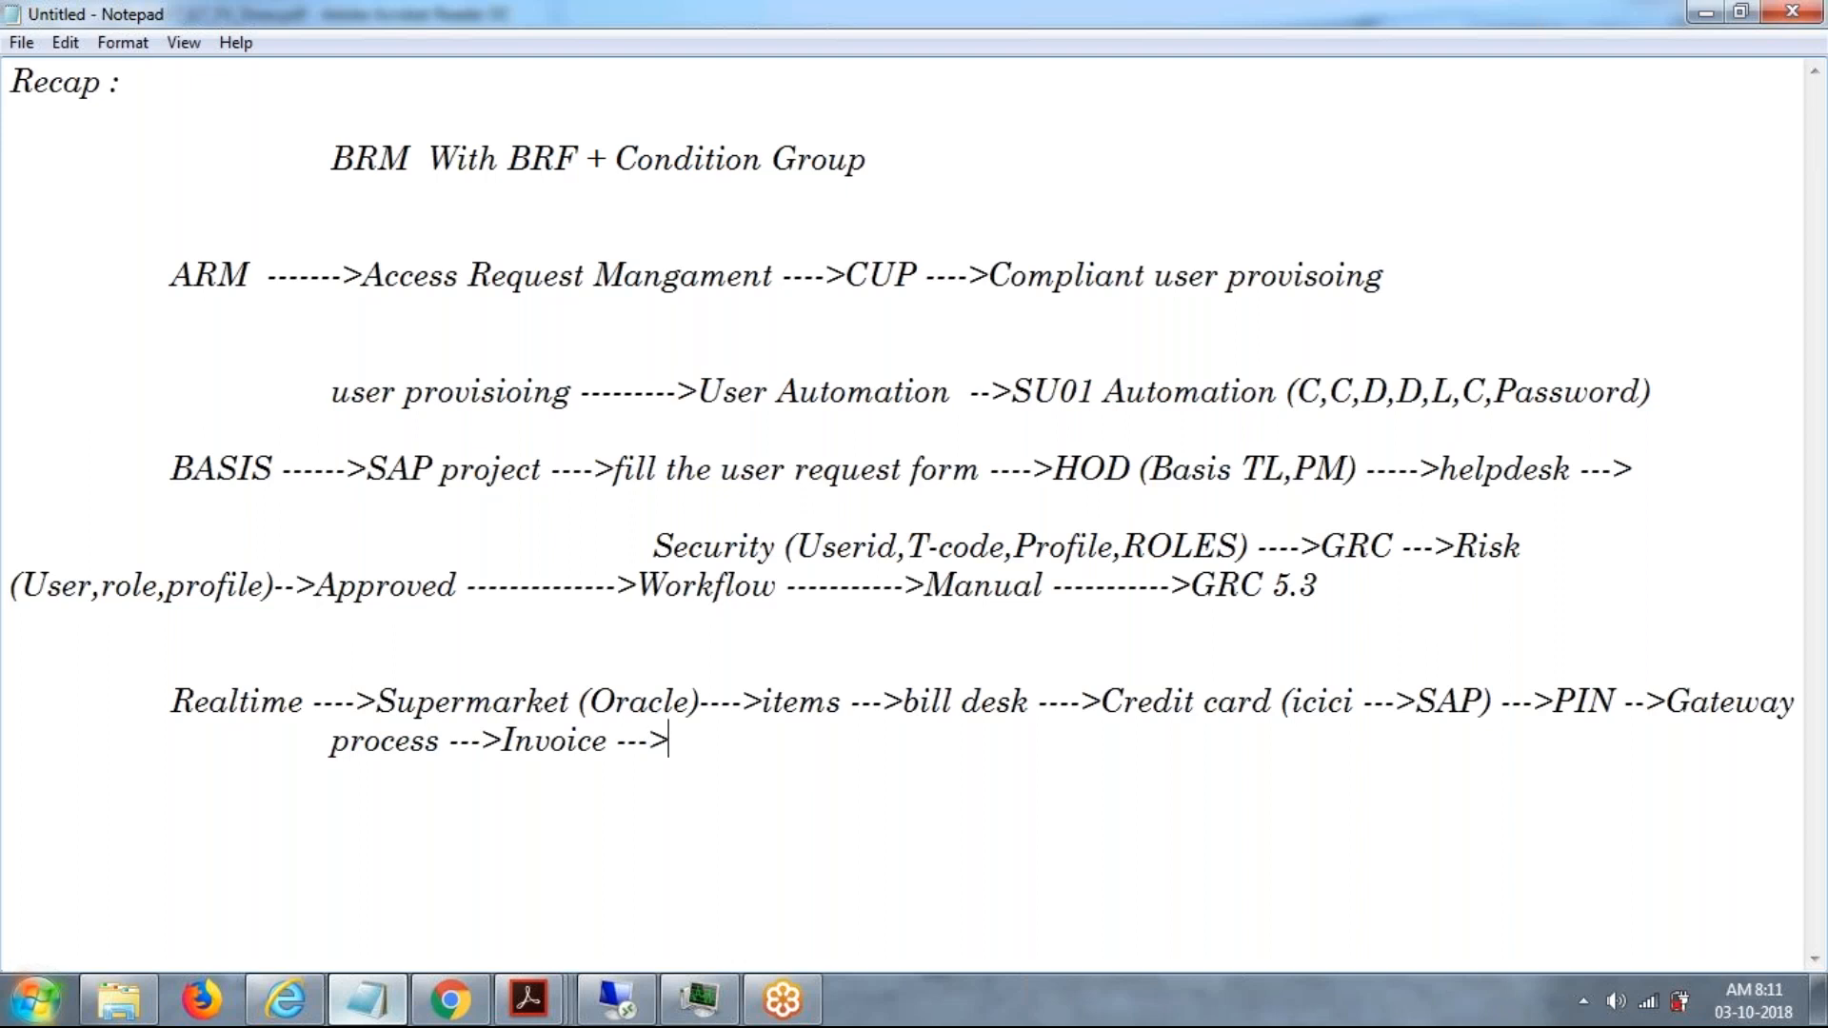
text(Approved )
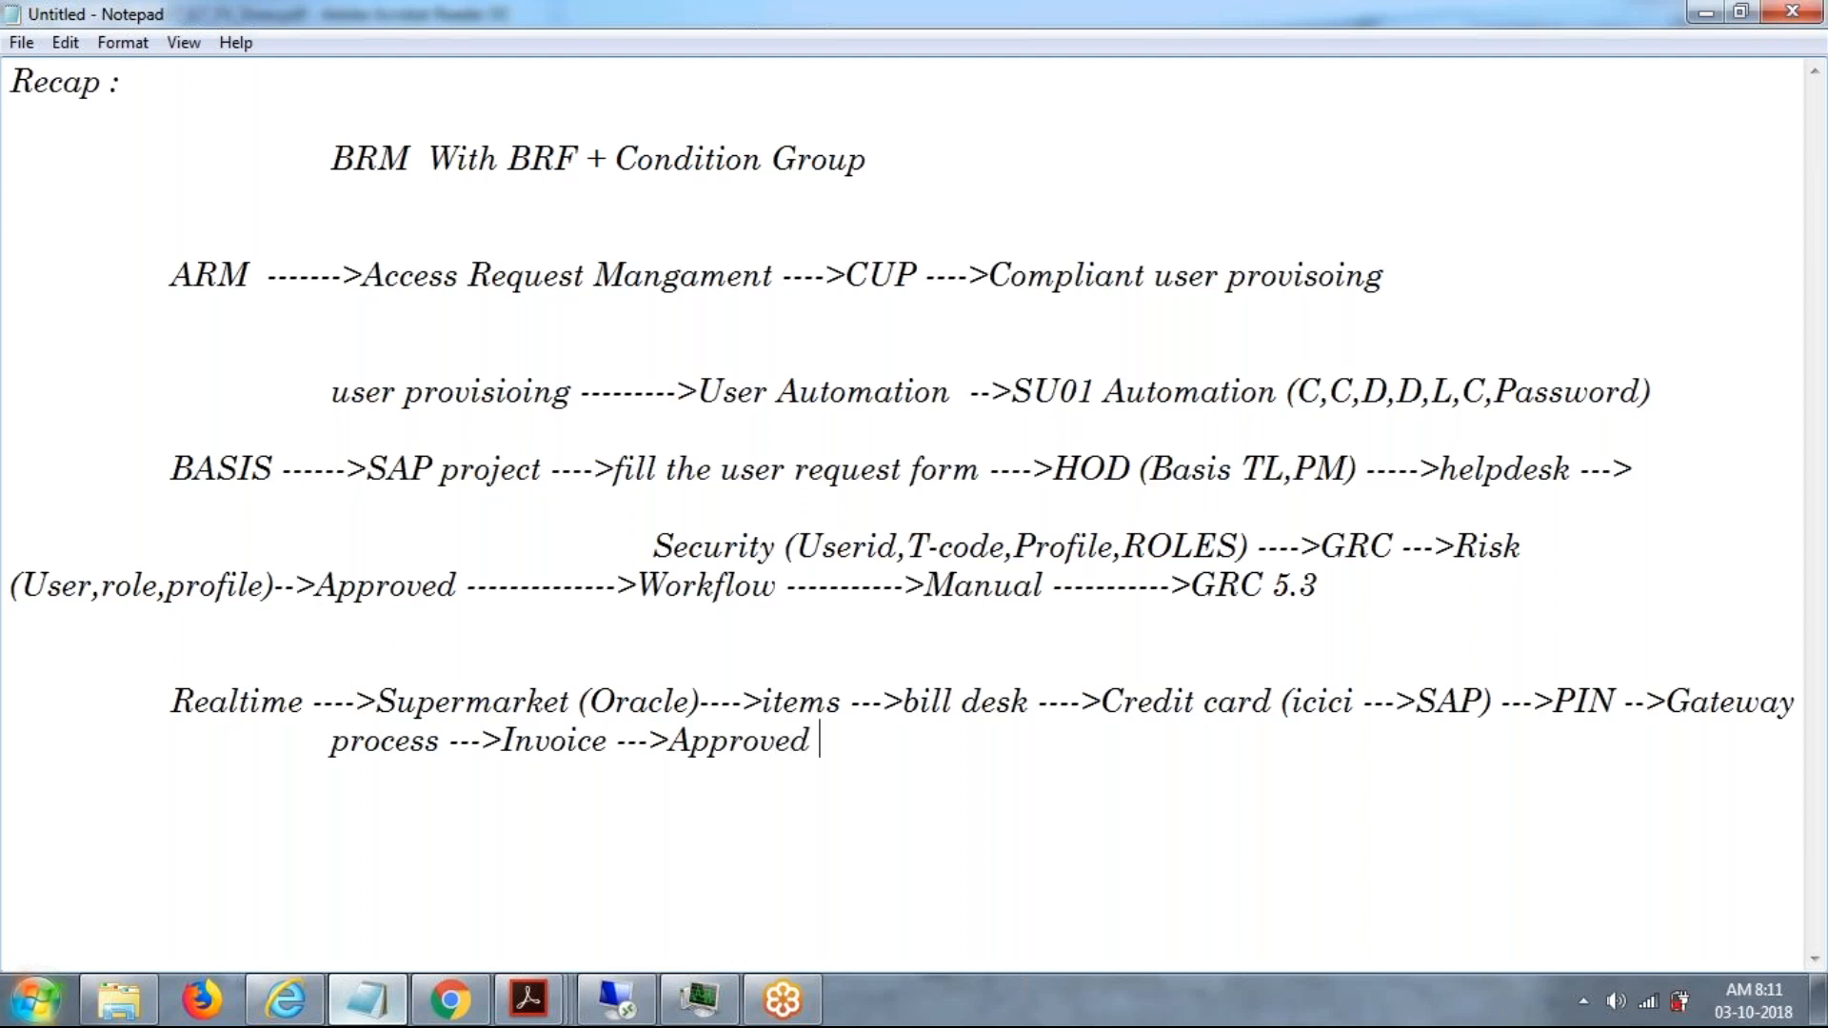
text(--->)
text(qu)
text(it)
Add the stages "Approved --->quotation ---" after Invoice.
key(BackSpace)
key(BackSpace)
text(otation)
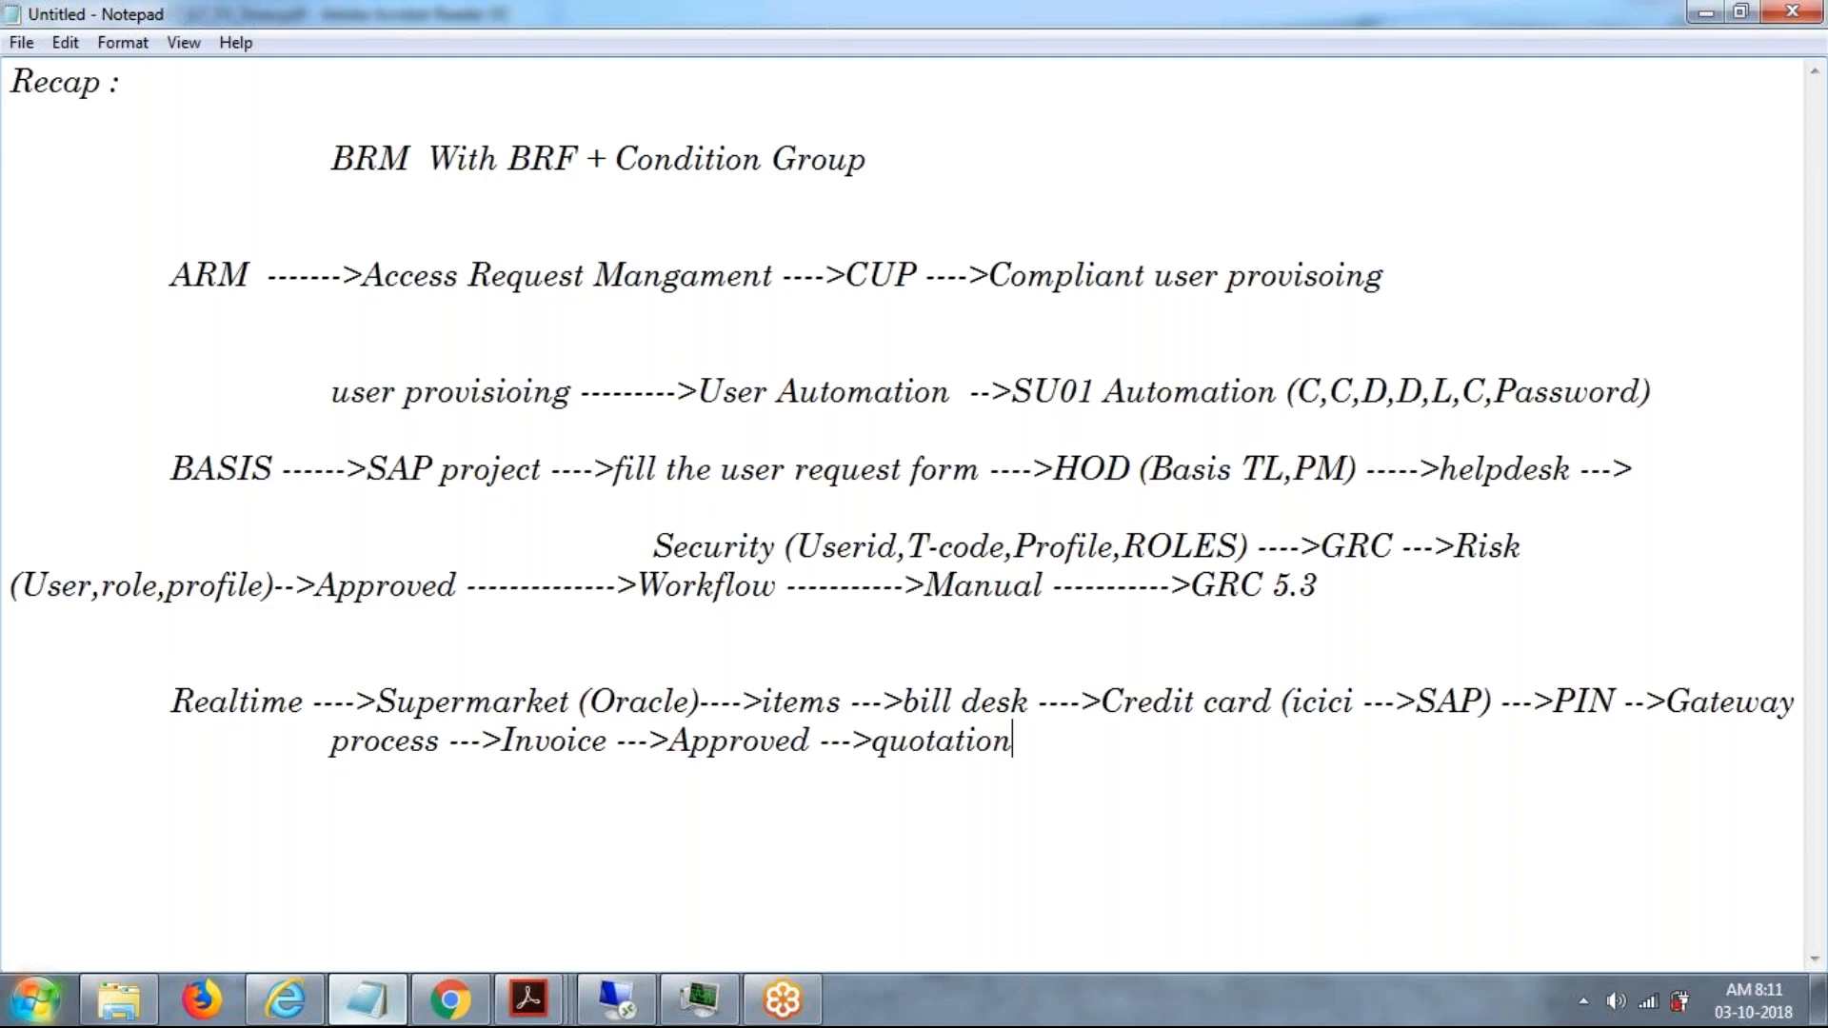
text( --->Superma)
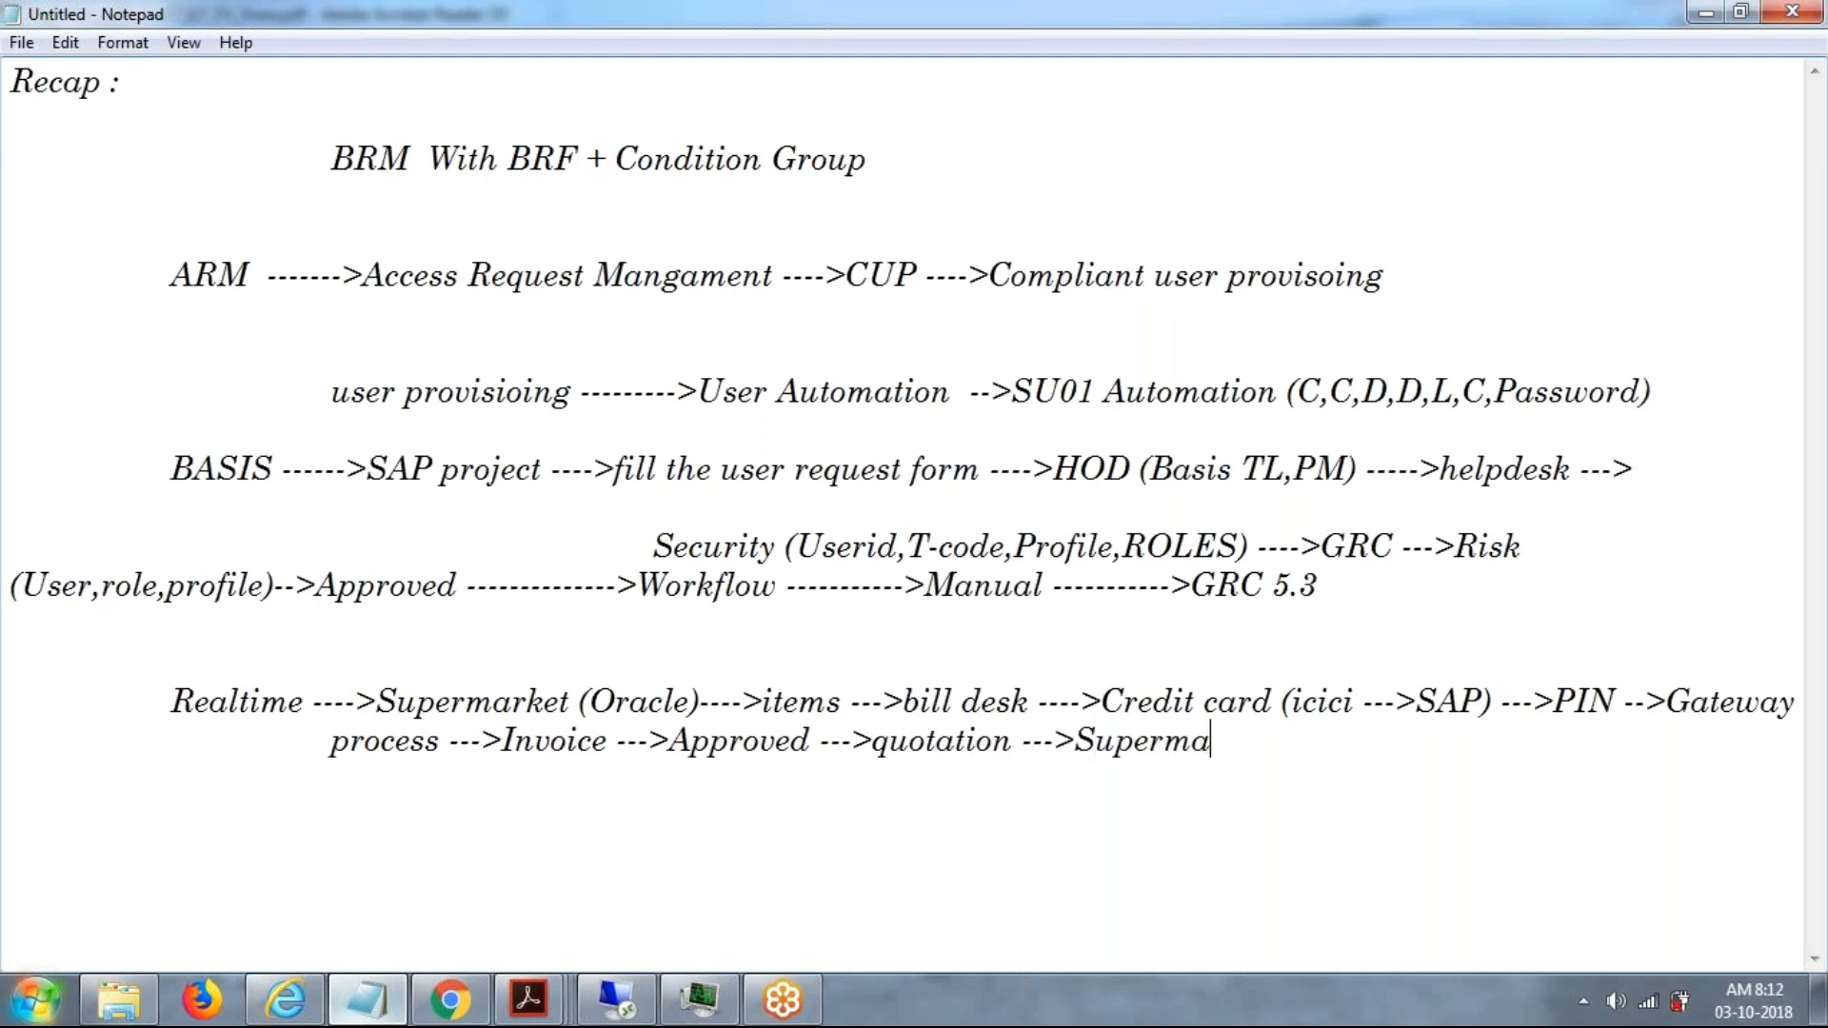
text(rket (oracle)
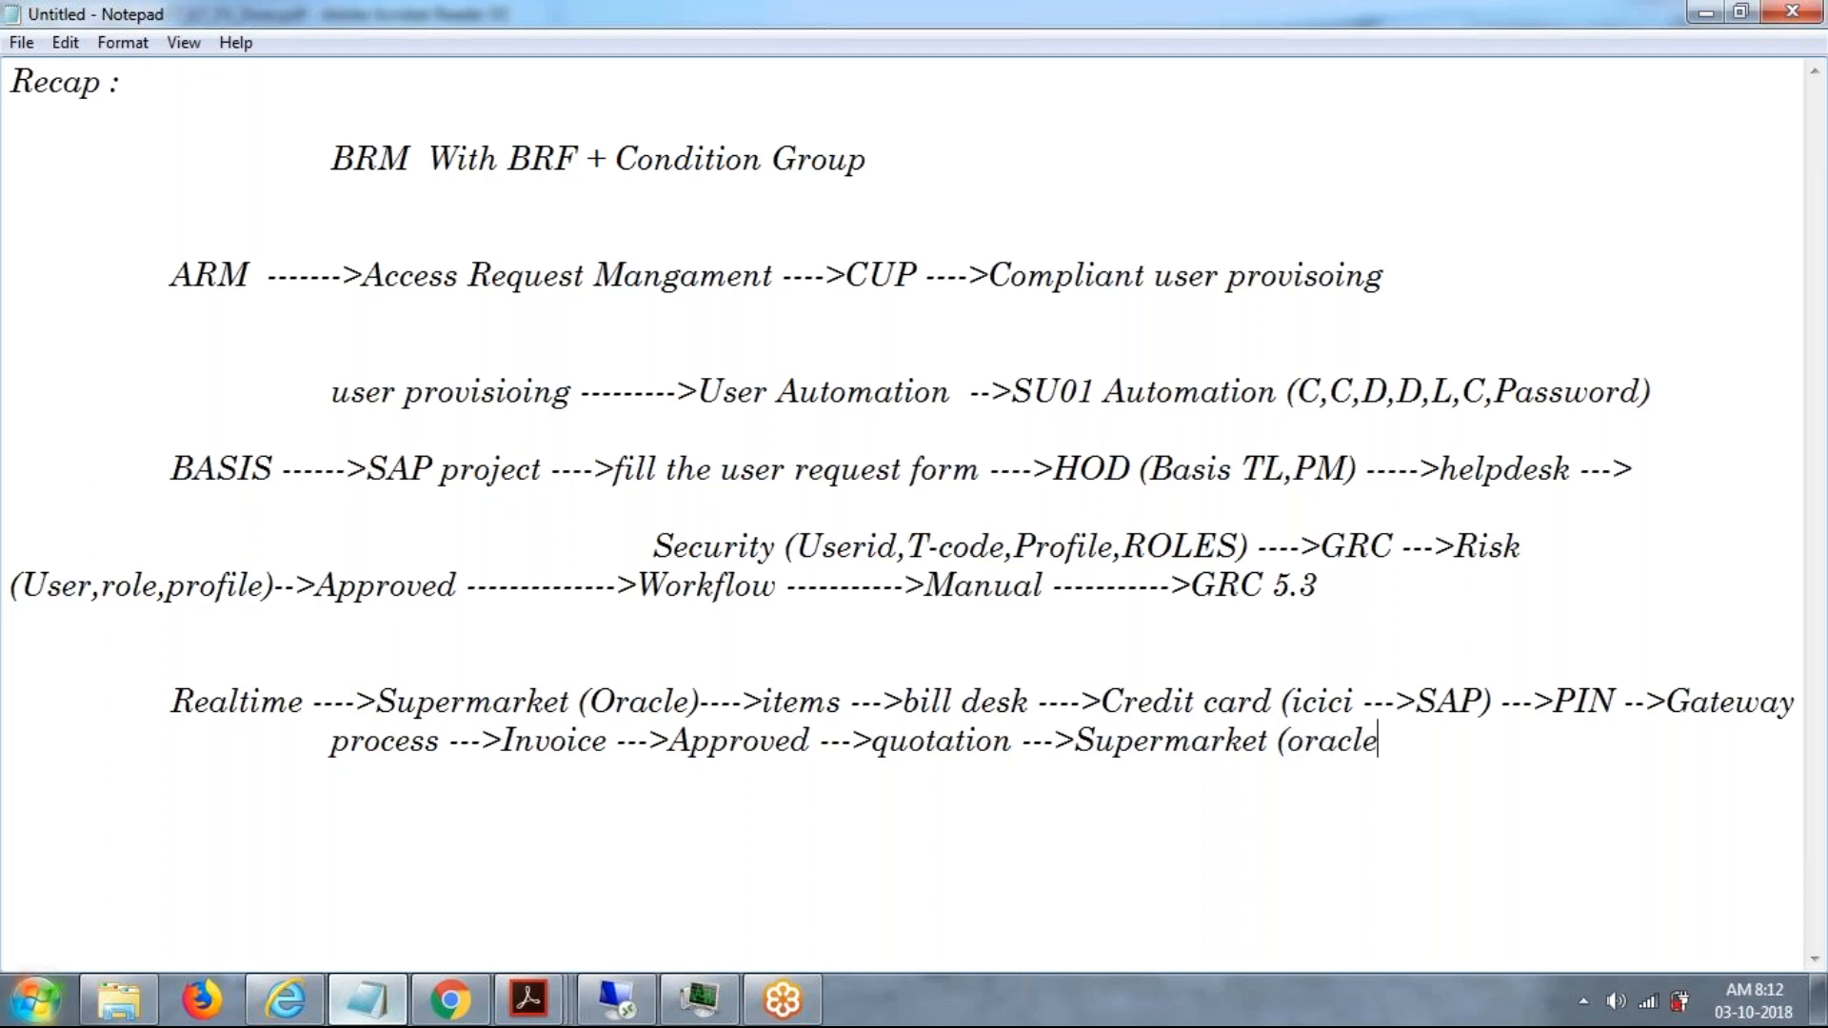
text() -->Print-->Bill)
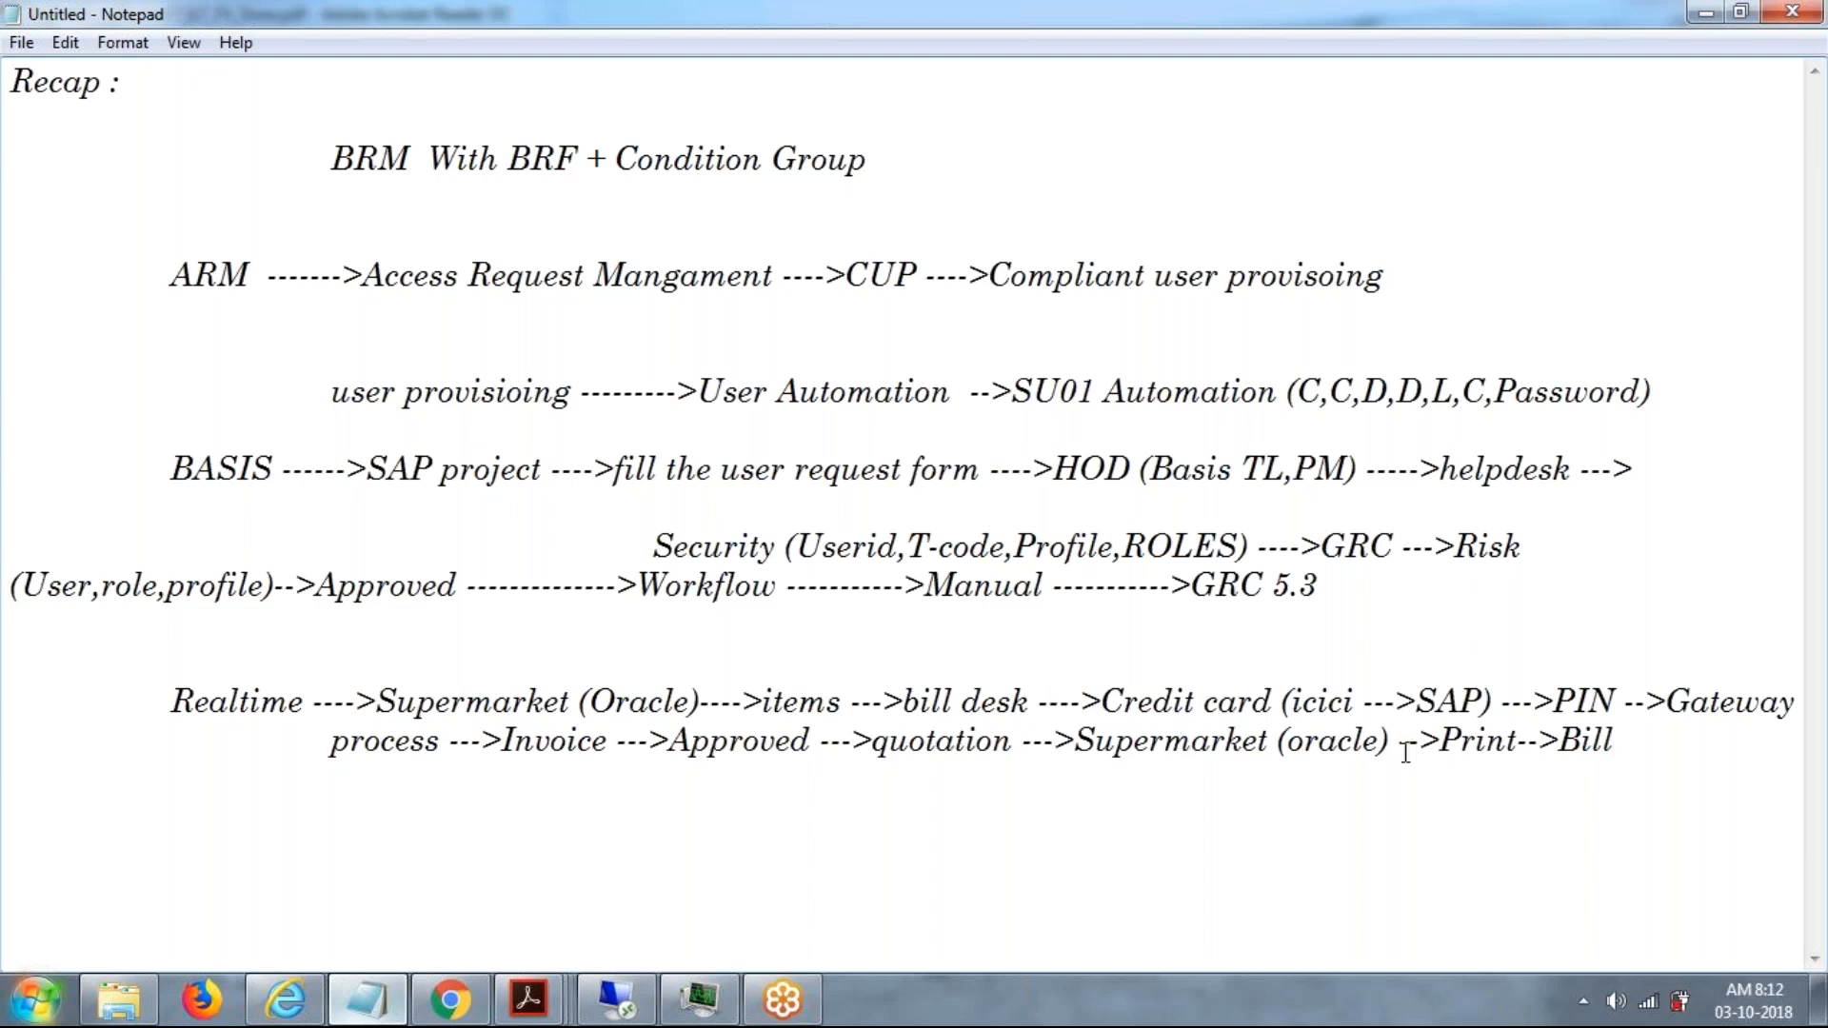
Delete the whole two-line Realtime supermarket payment flow from the notes.
drag(1552, 700, 1618, 694)
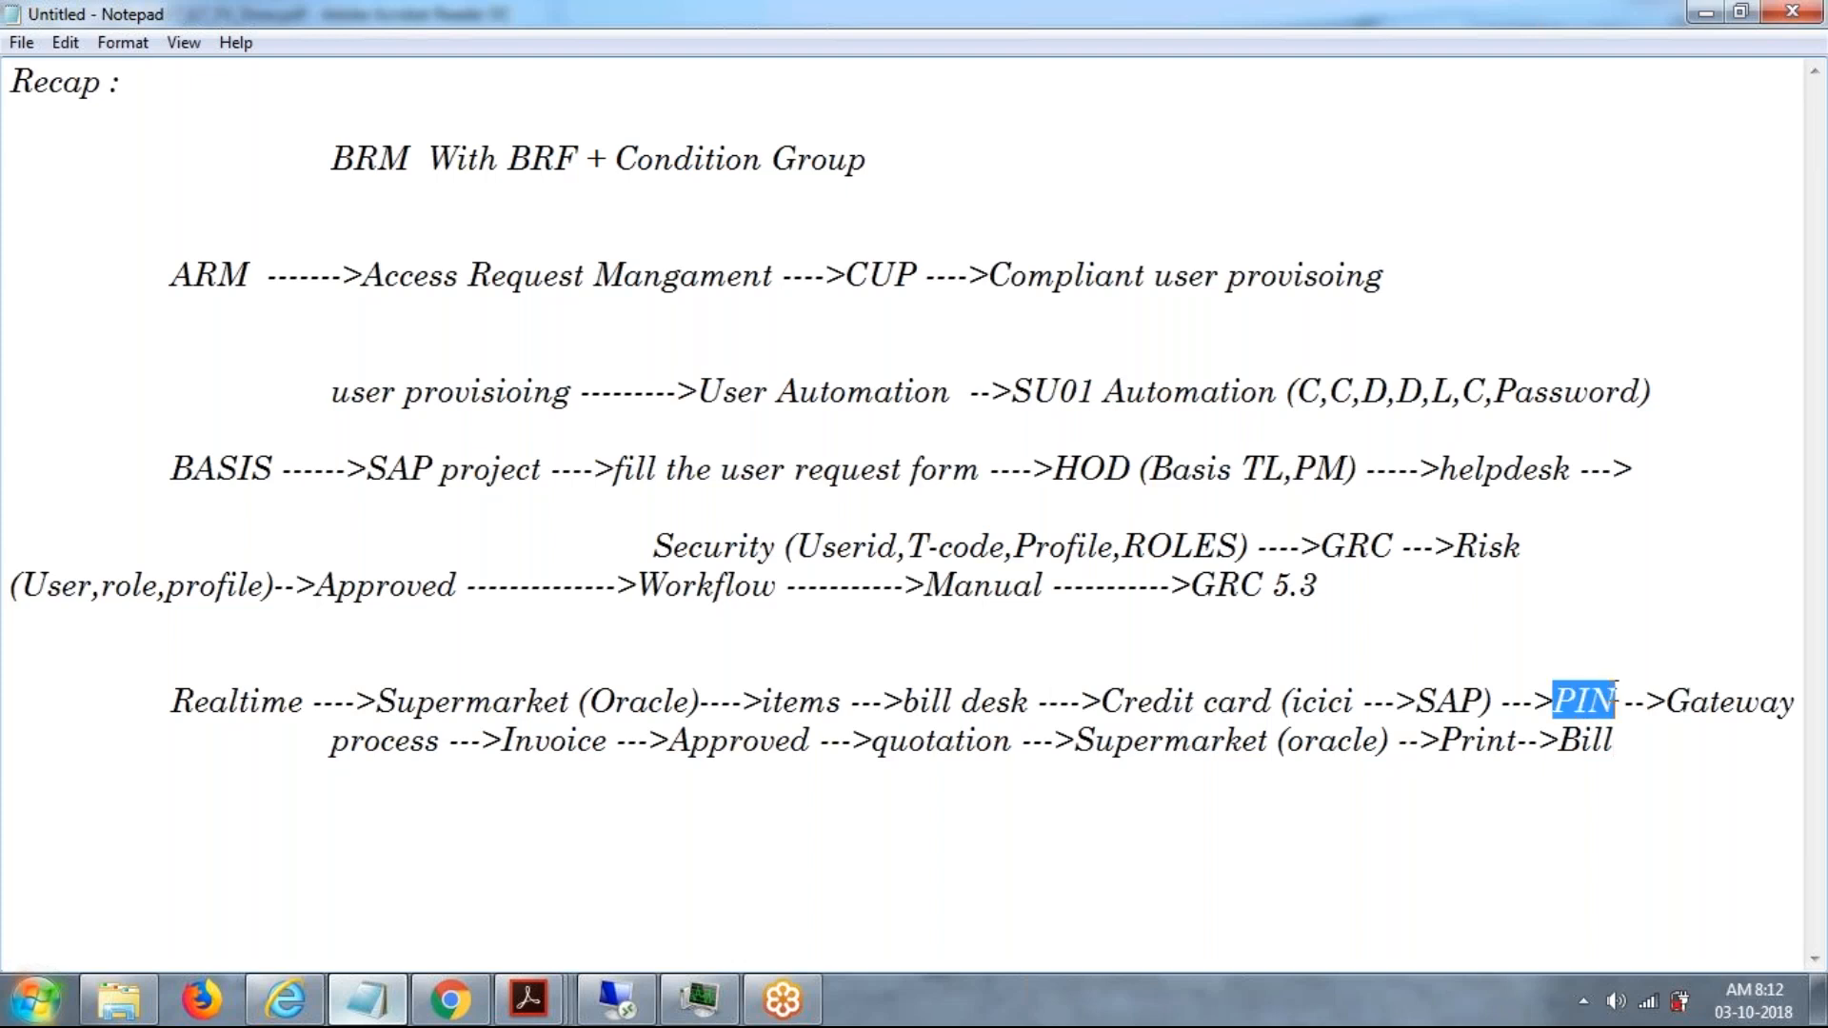
click(1618, 695)
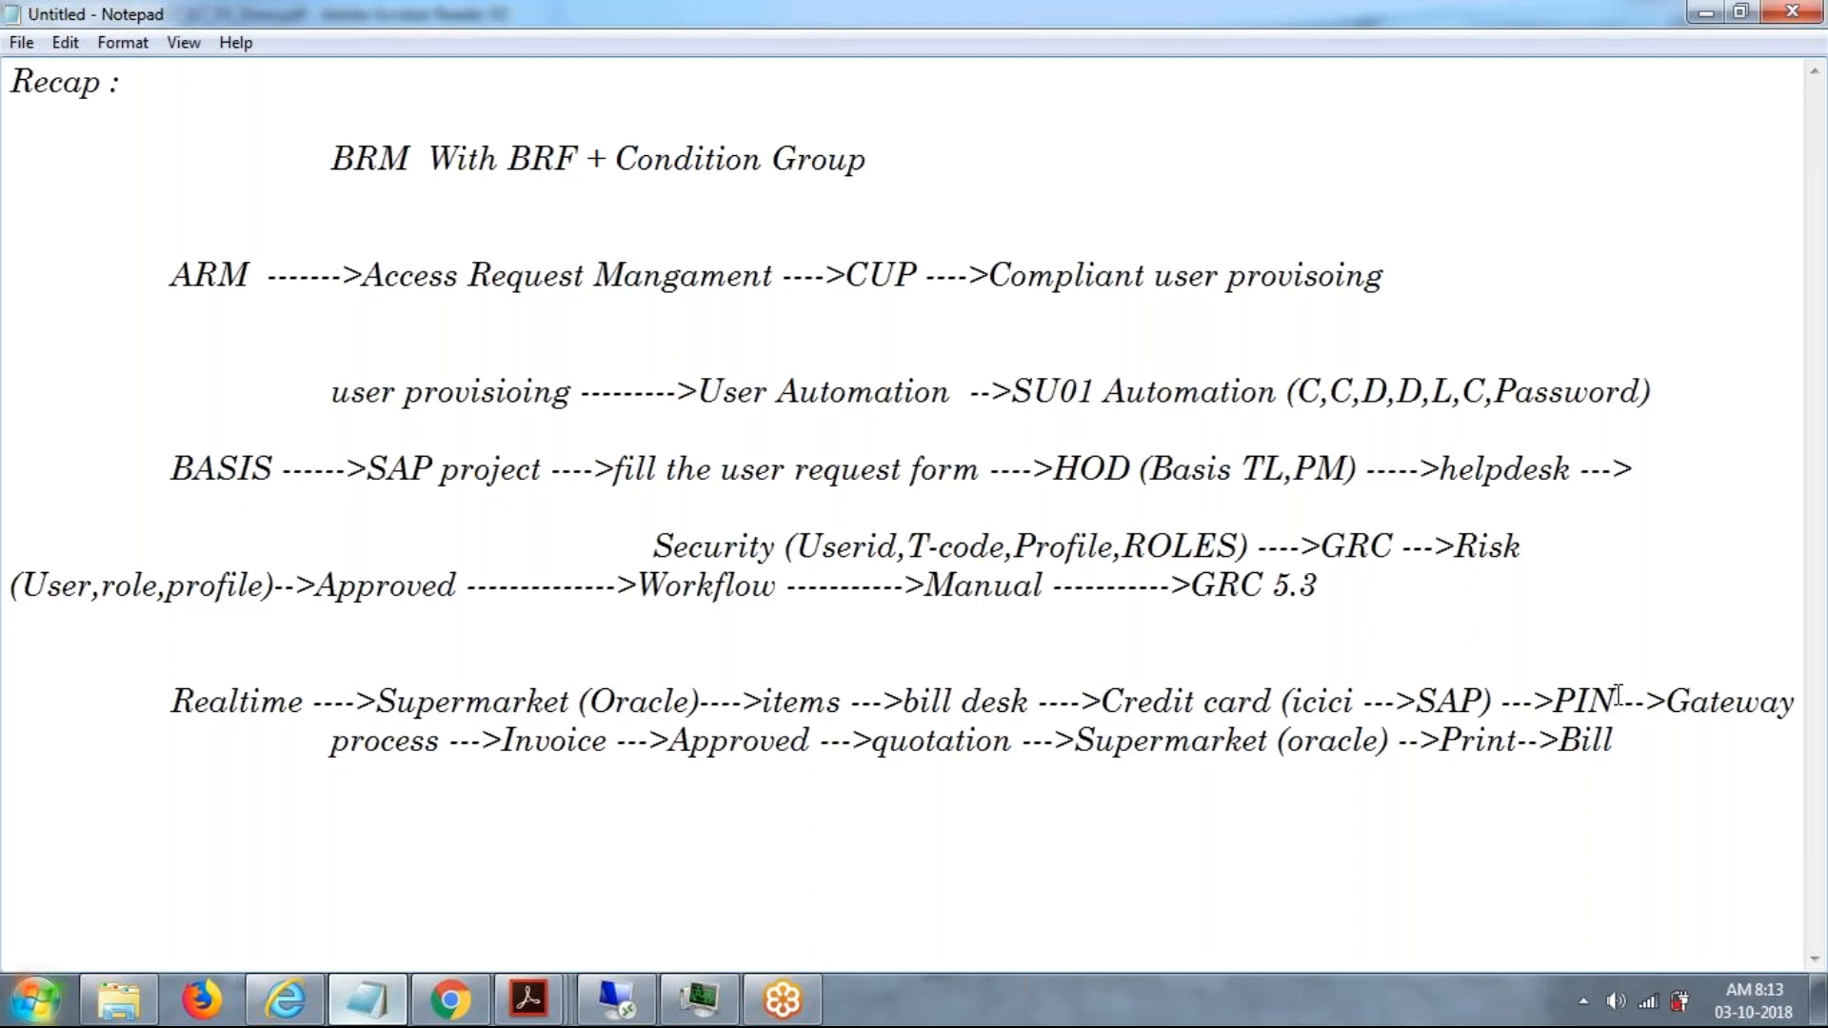
drag(1619, 747, 143, 682)
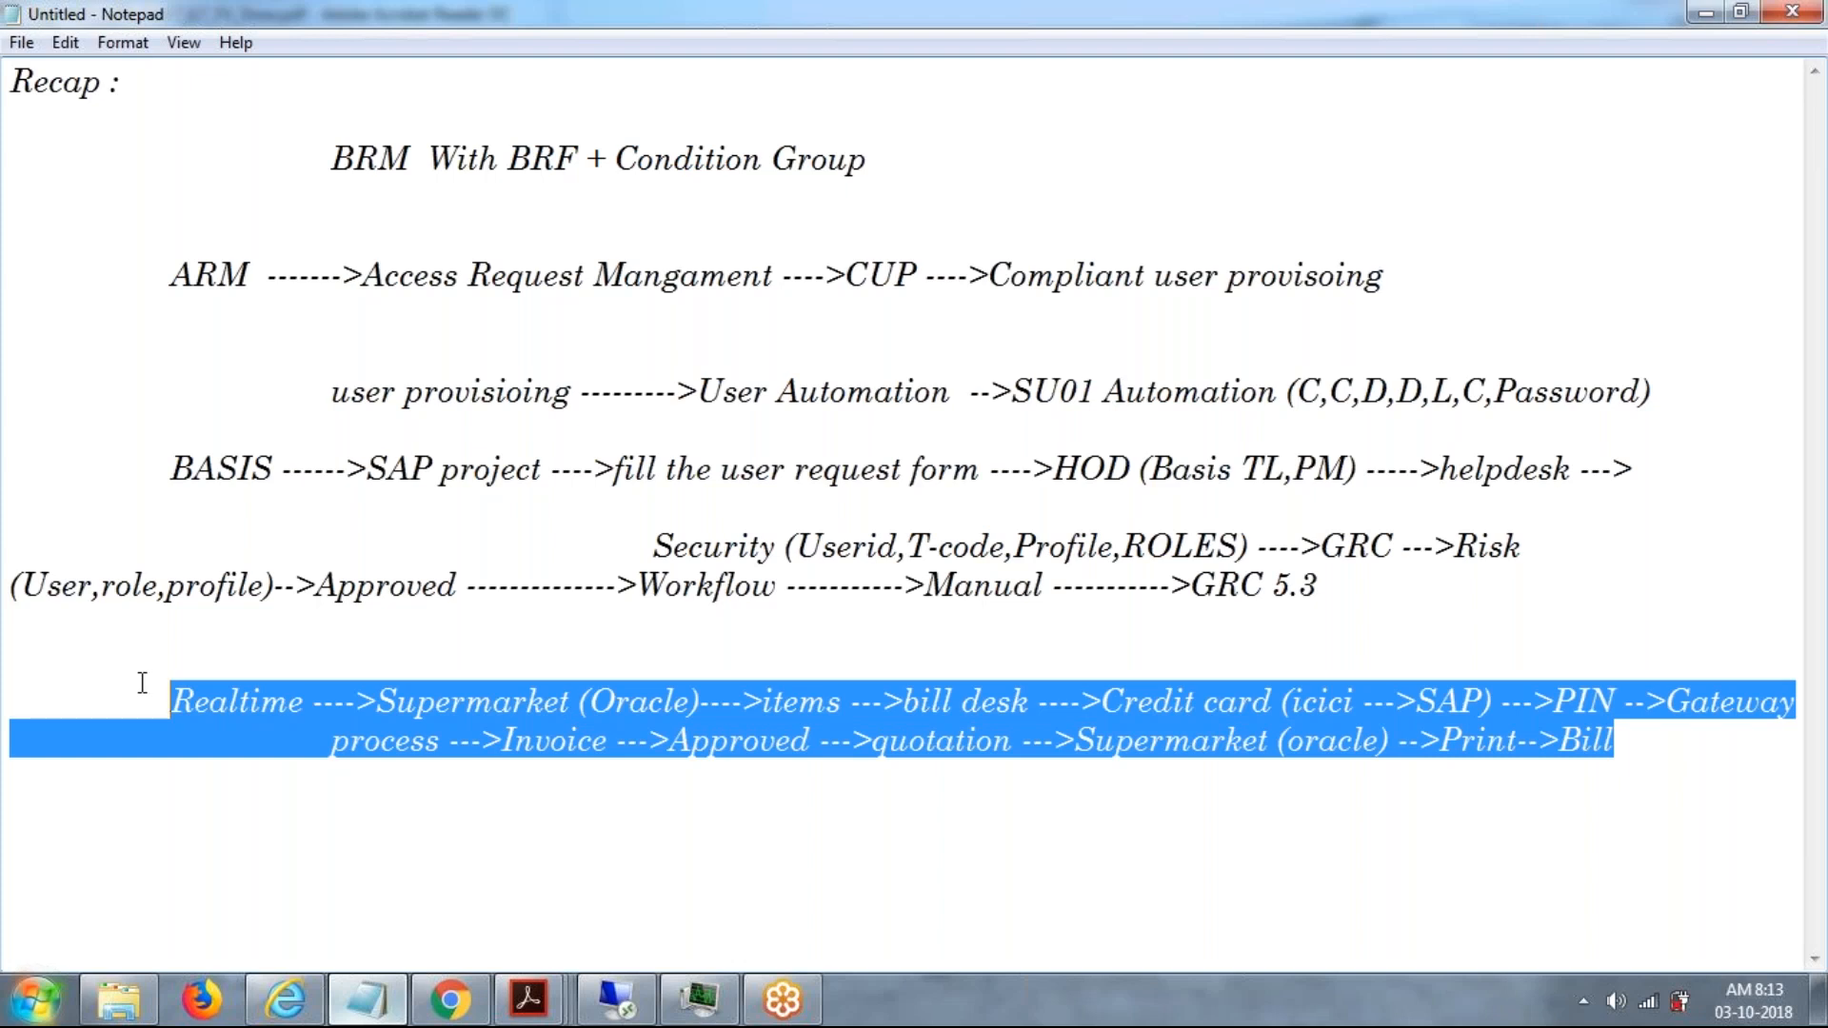
key(Delete)
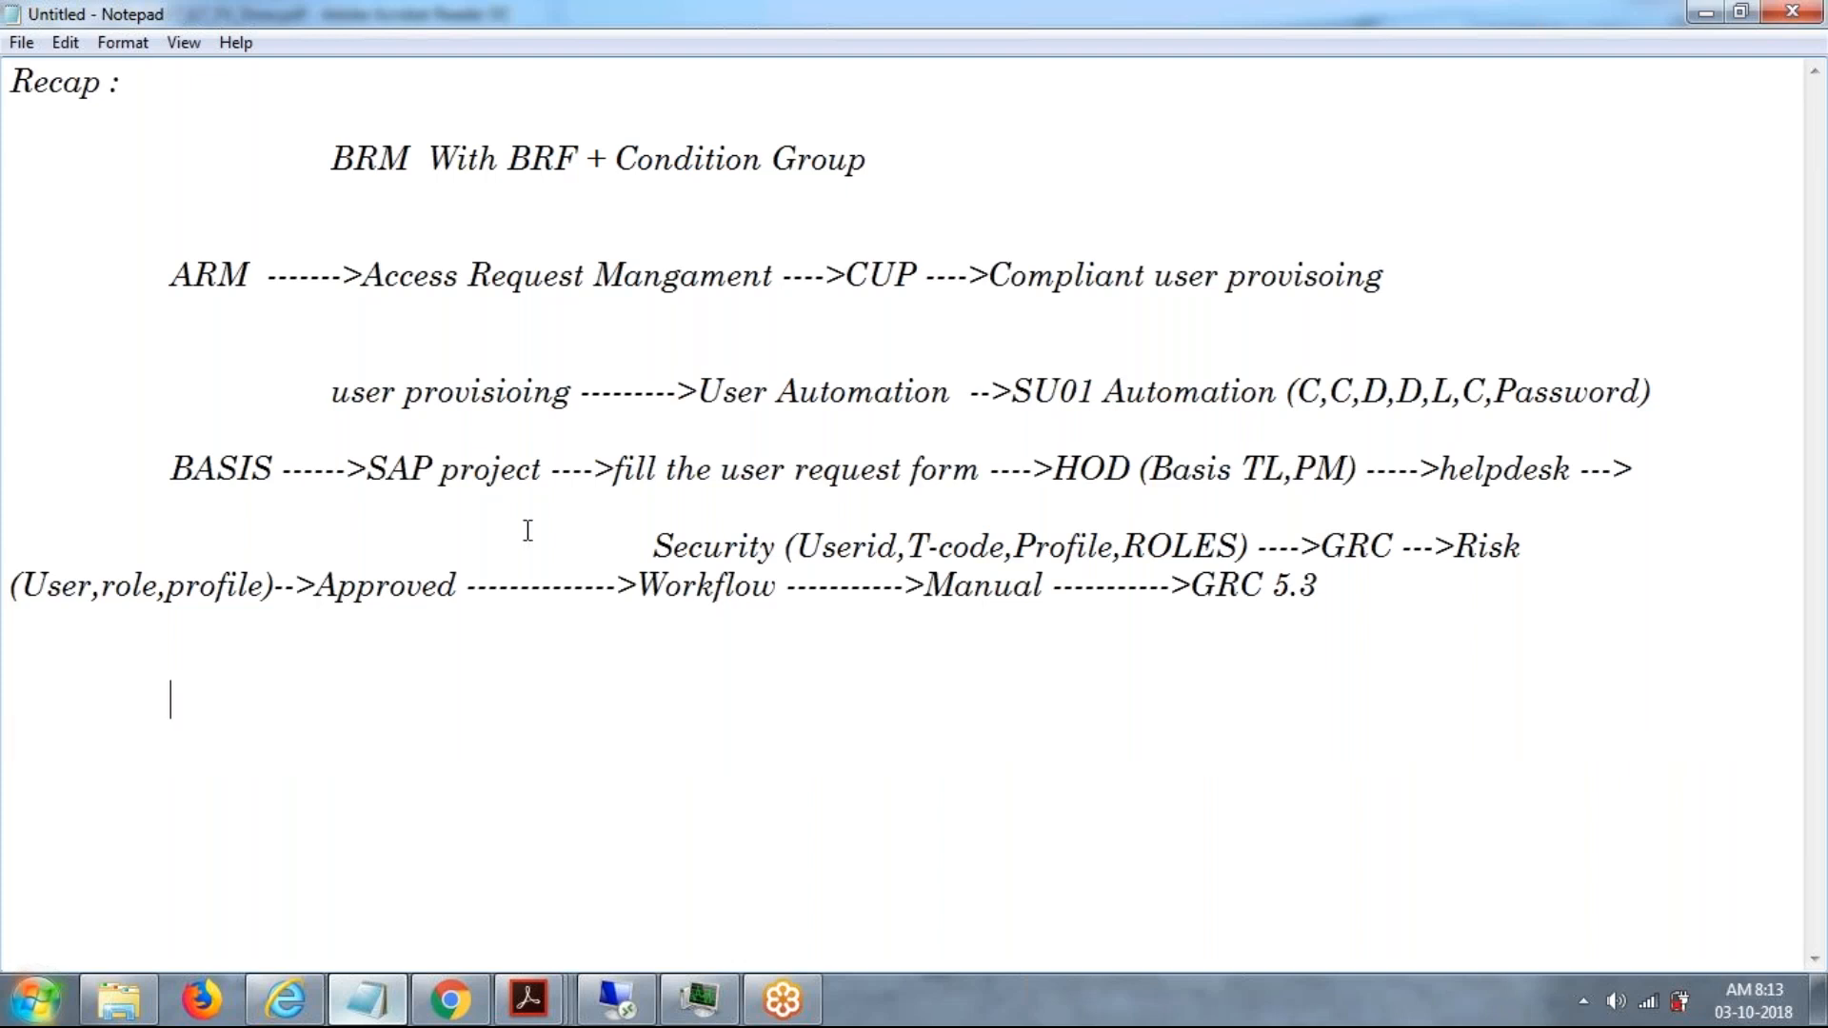
drag(1045, 590, 21, 593)
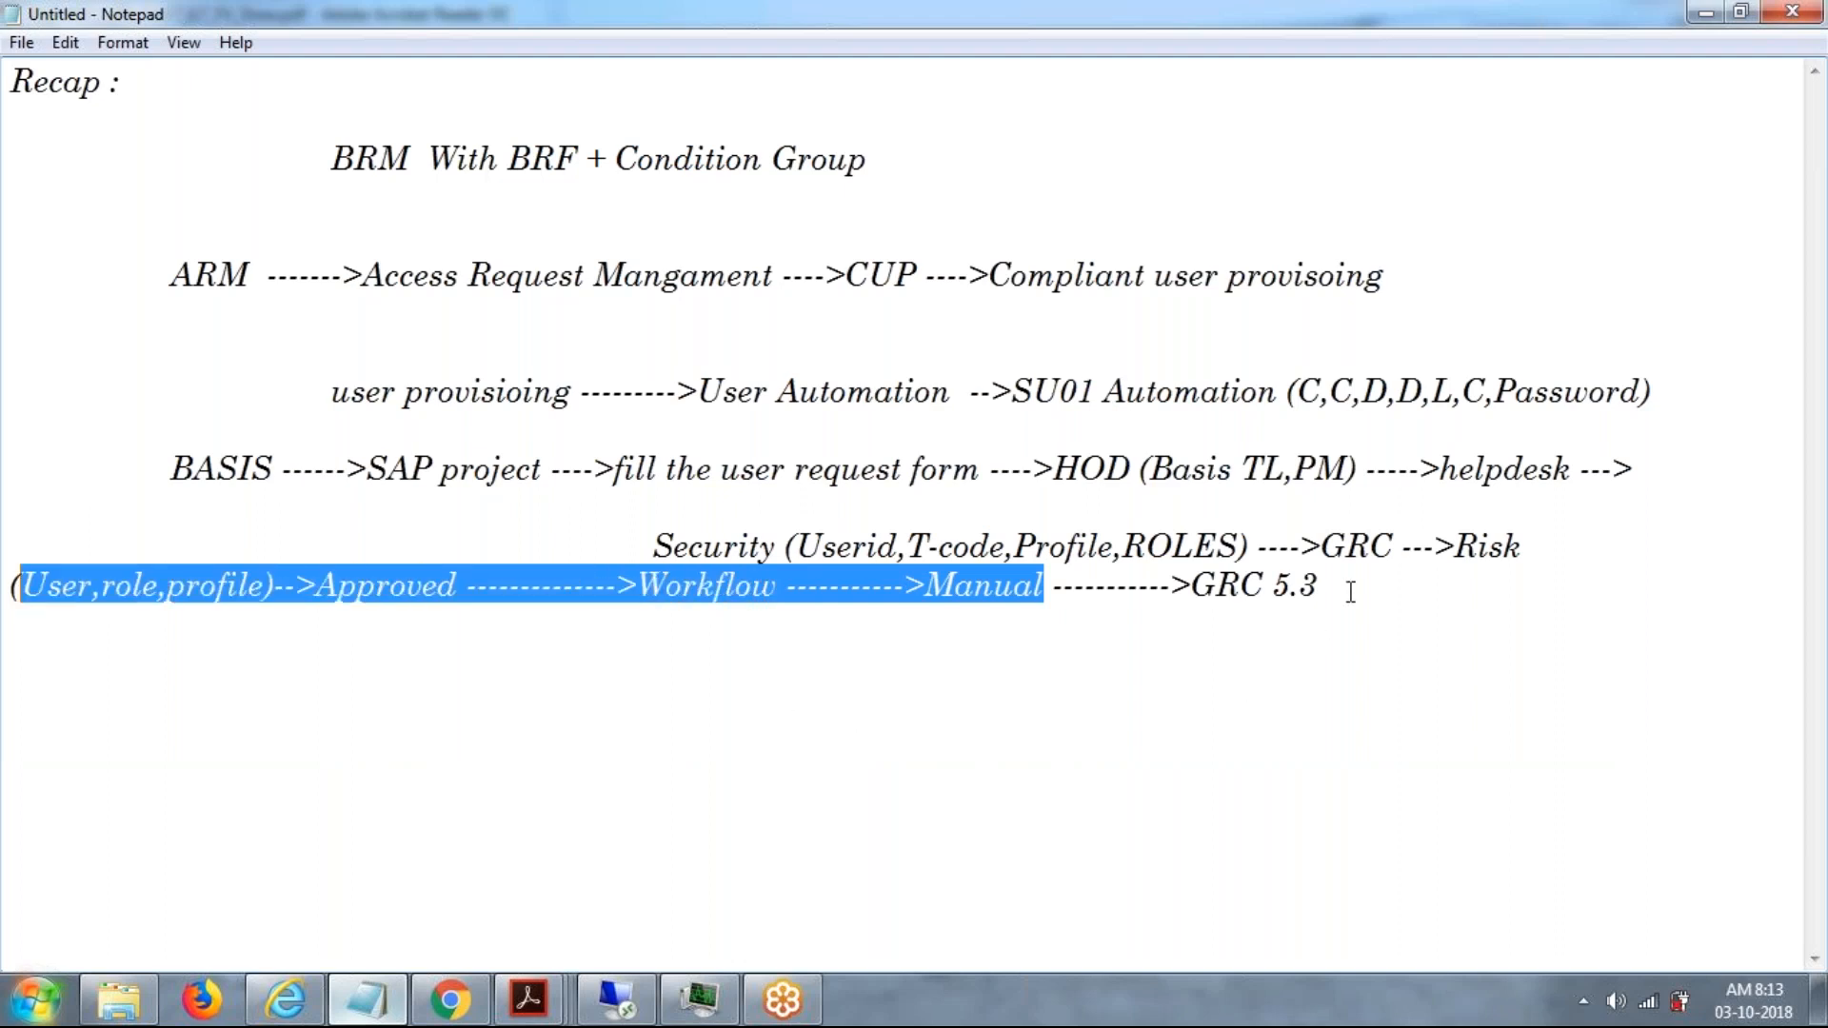
key(Delete)
key(ctrl+z)
Start a new indented line below the GRC 5.3 workflow line with "GRC 10.0 -".
key(End)
key(Return)
key(Tab)
key(Tab)
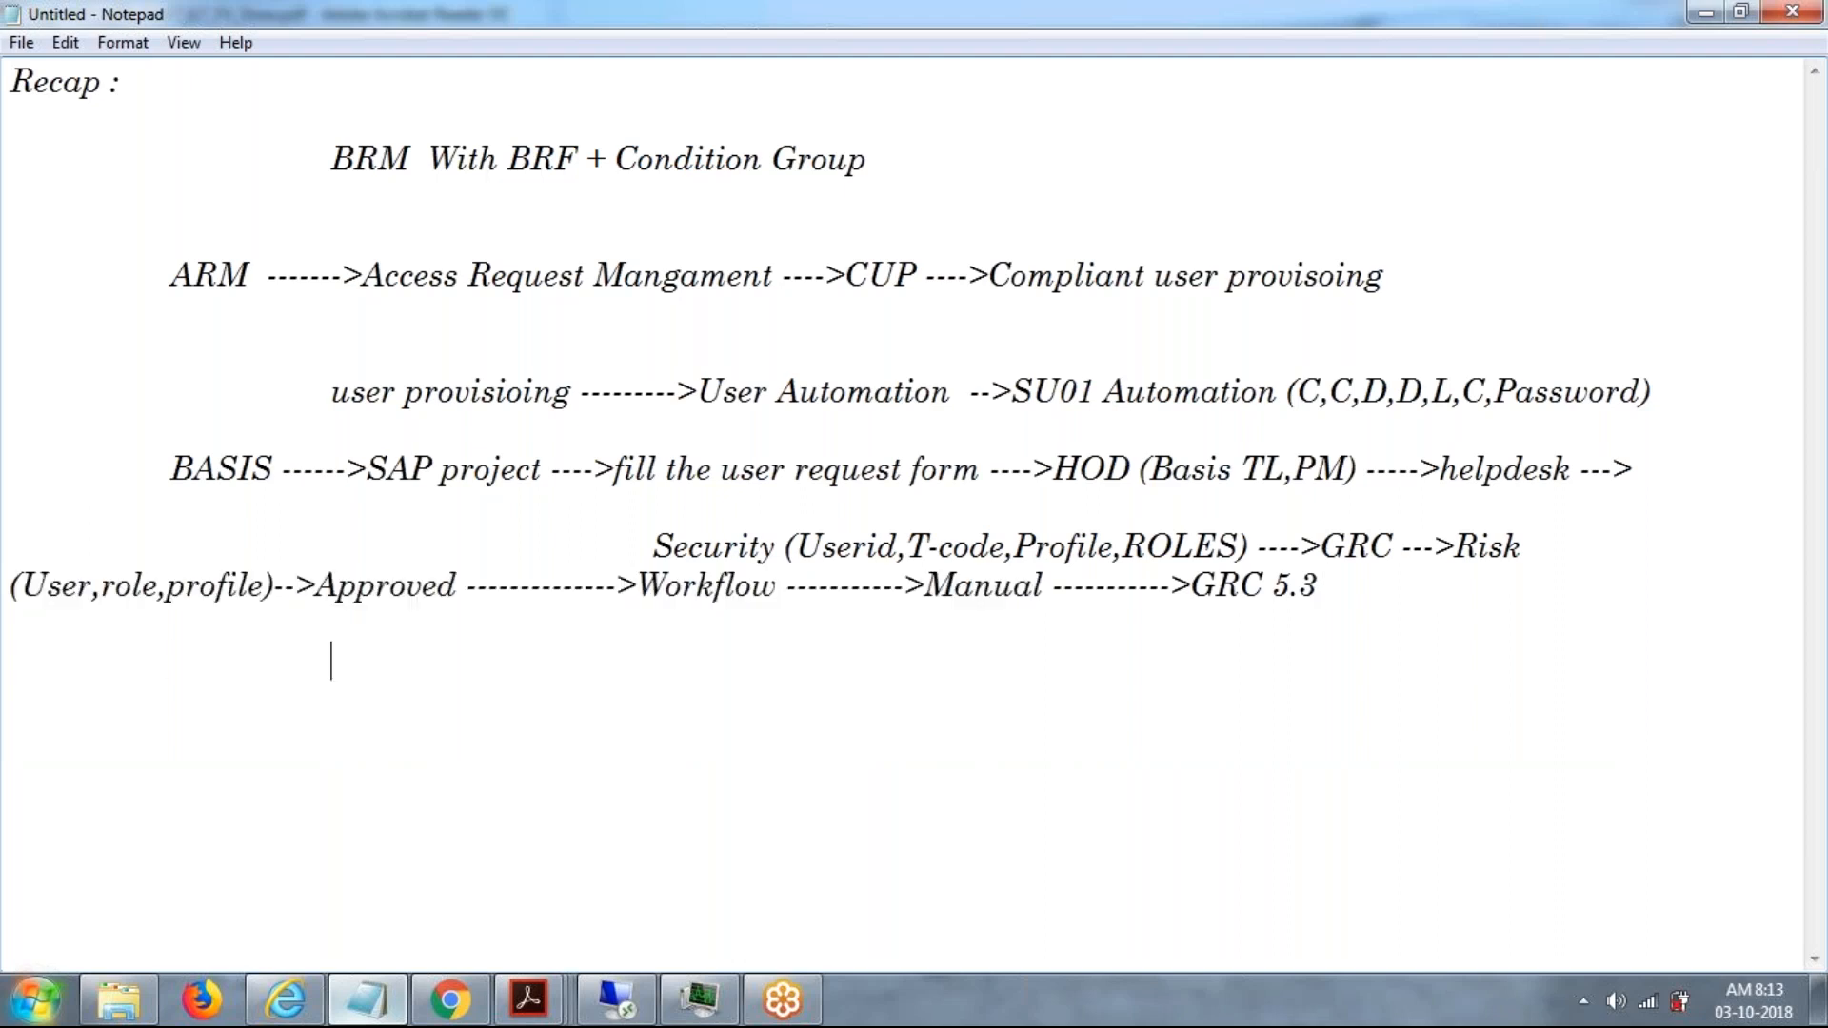
text(gr)
key(BackSpace)
key(BackSpace)
text(GRC 10.0)
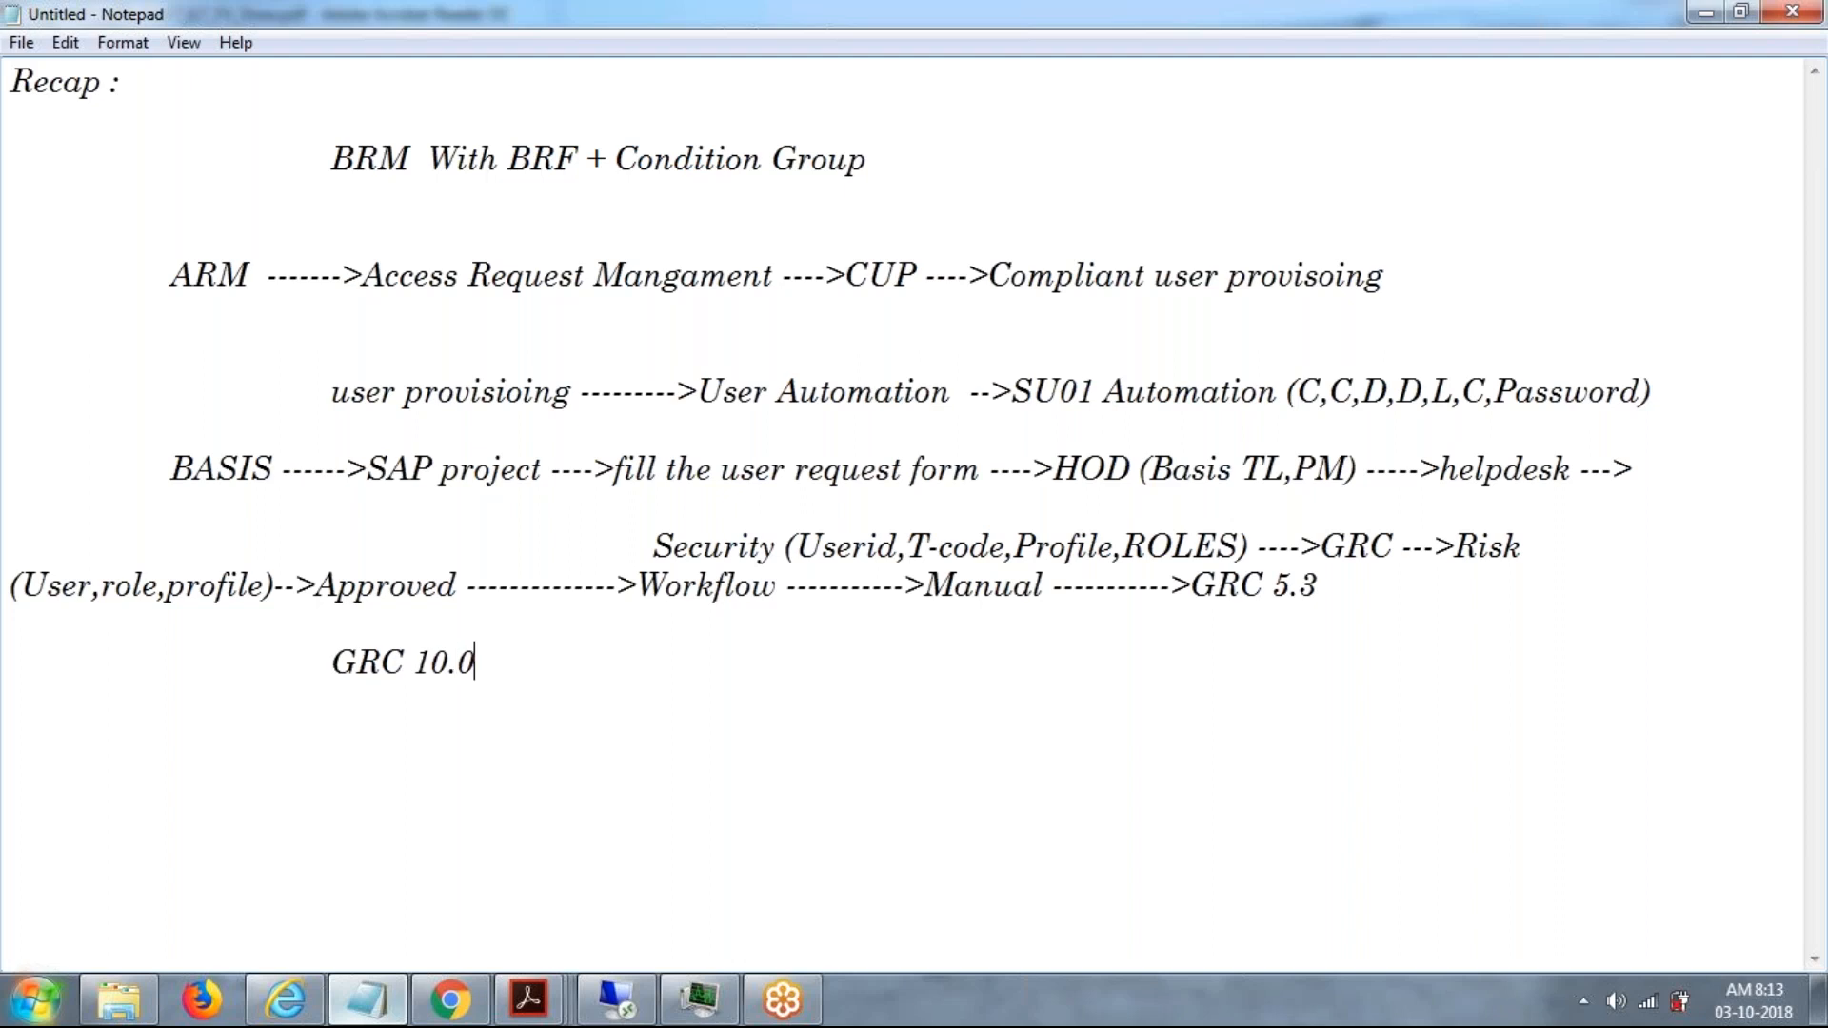
text( ---->Workfl)
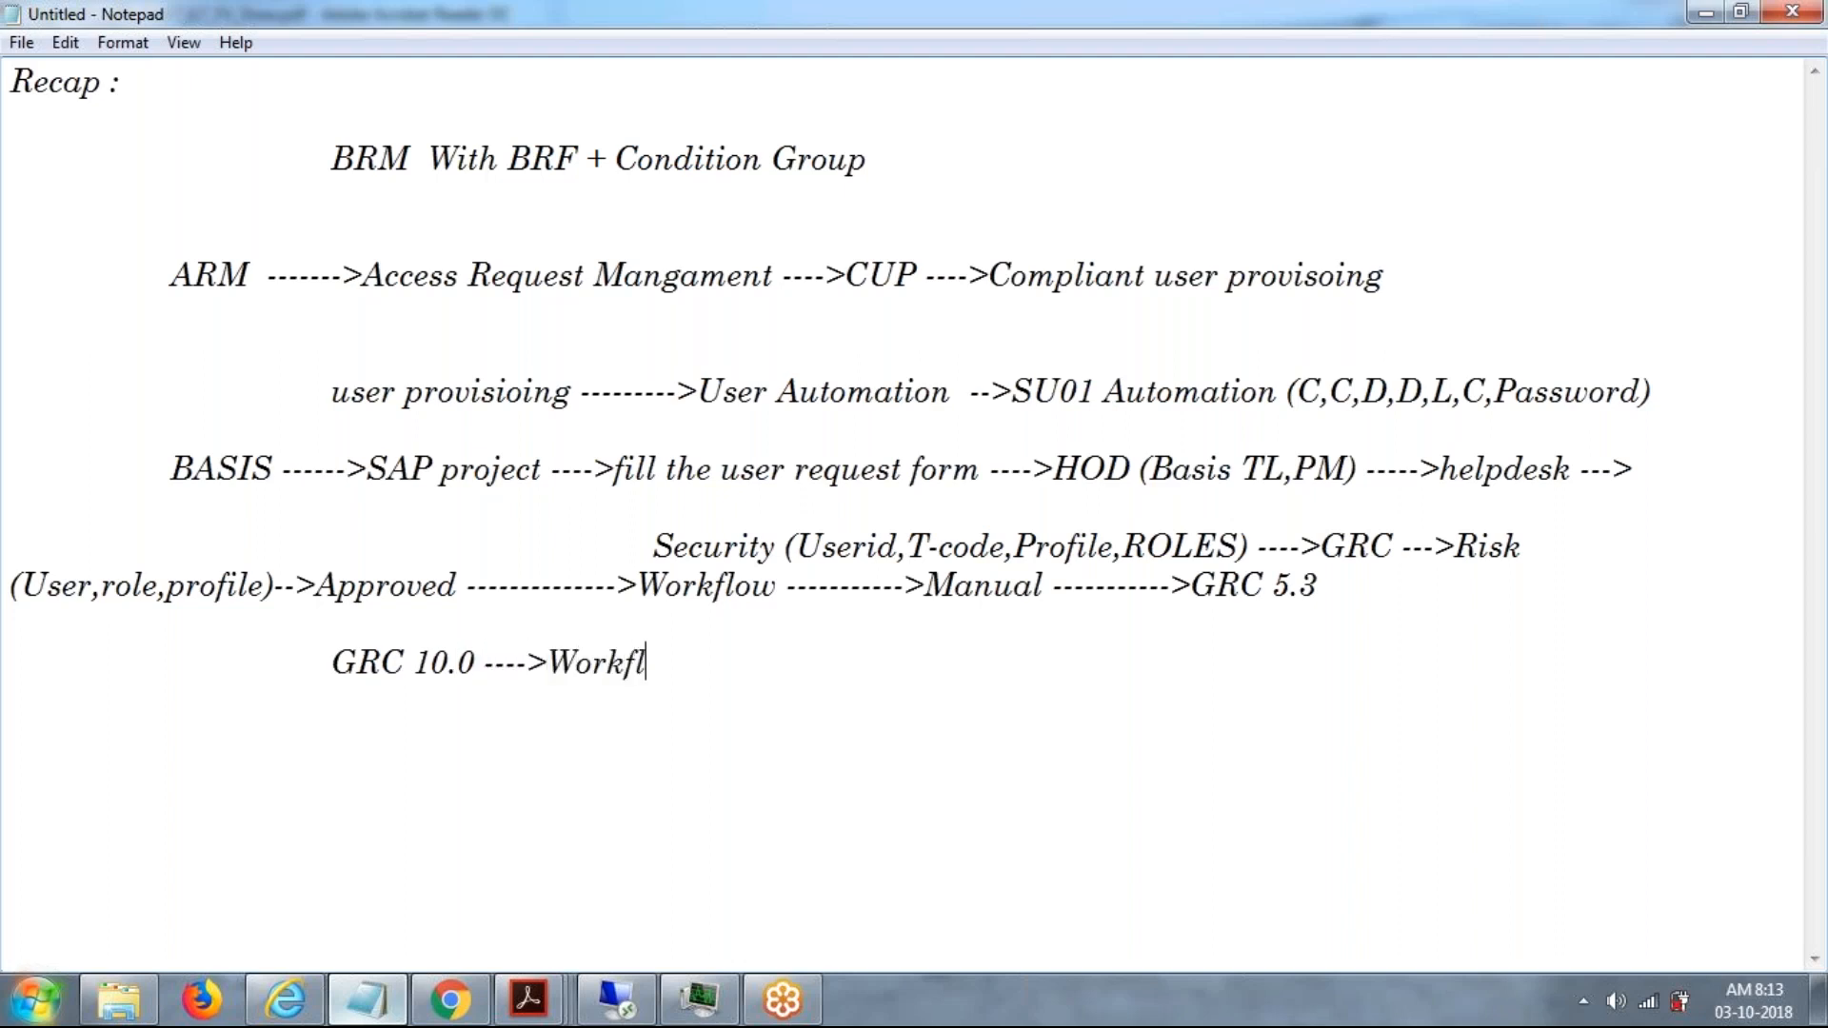
Continue the GRC 10.0 line so it reads "GRC 10.0 ---->Workflow ---->MSMP ---->".
text(ow ---->MSMP)
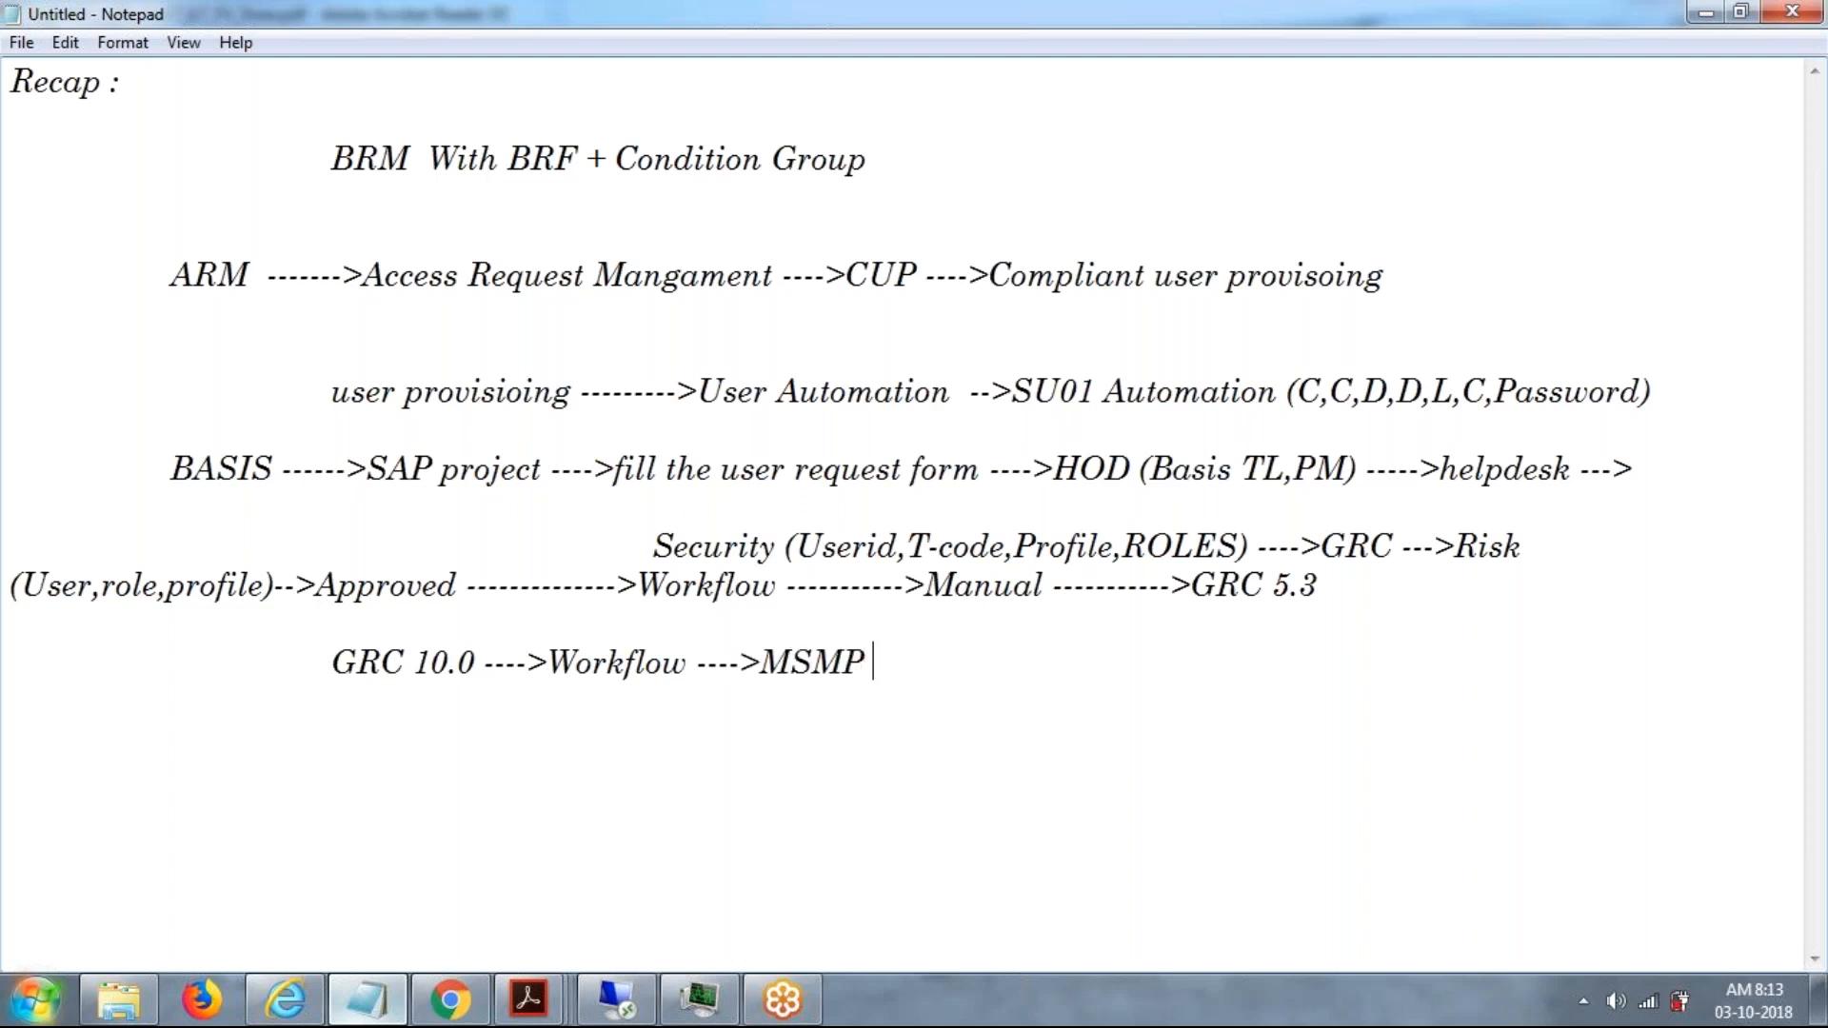
text( ---->)
Spell out MSMP at the end of the GRC 10.0 line as "Multi stage multi process".
drag(1326, 583, 333, 555)
drag(687, 612, 623, 542)
click(945, 663)
text(mU)
key(BackSpace)
key(BackSpace)
text(M)
text(ult)
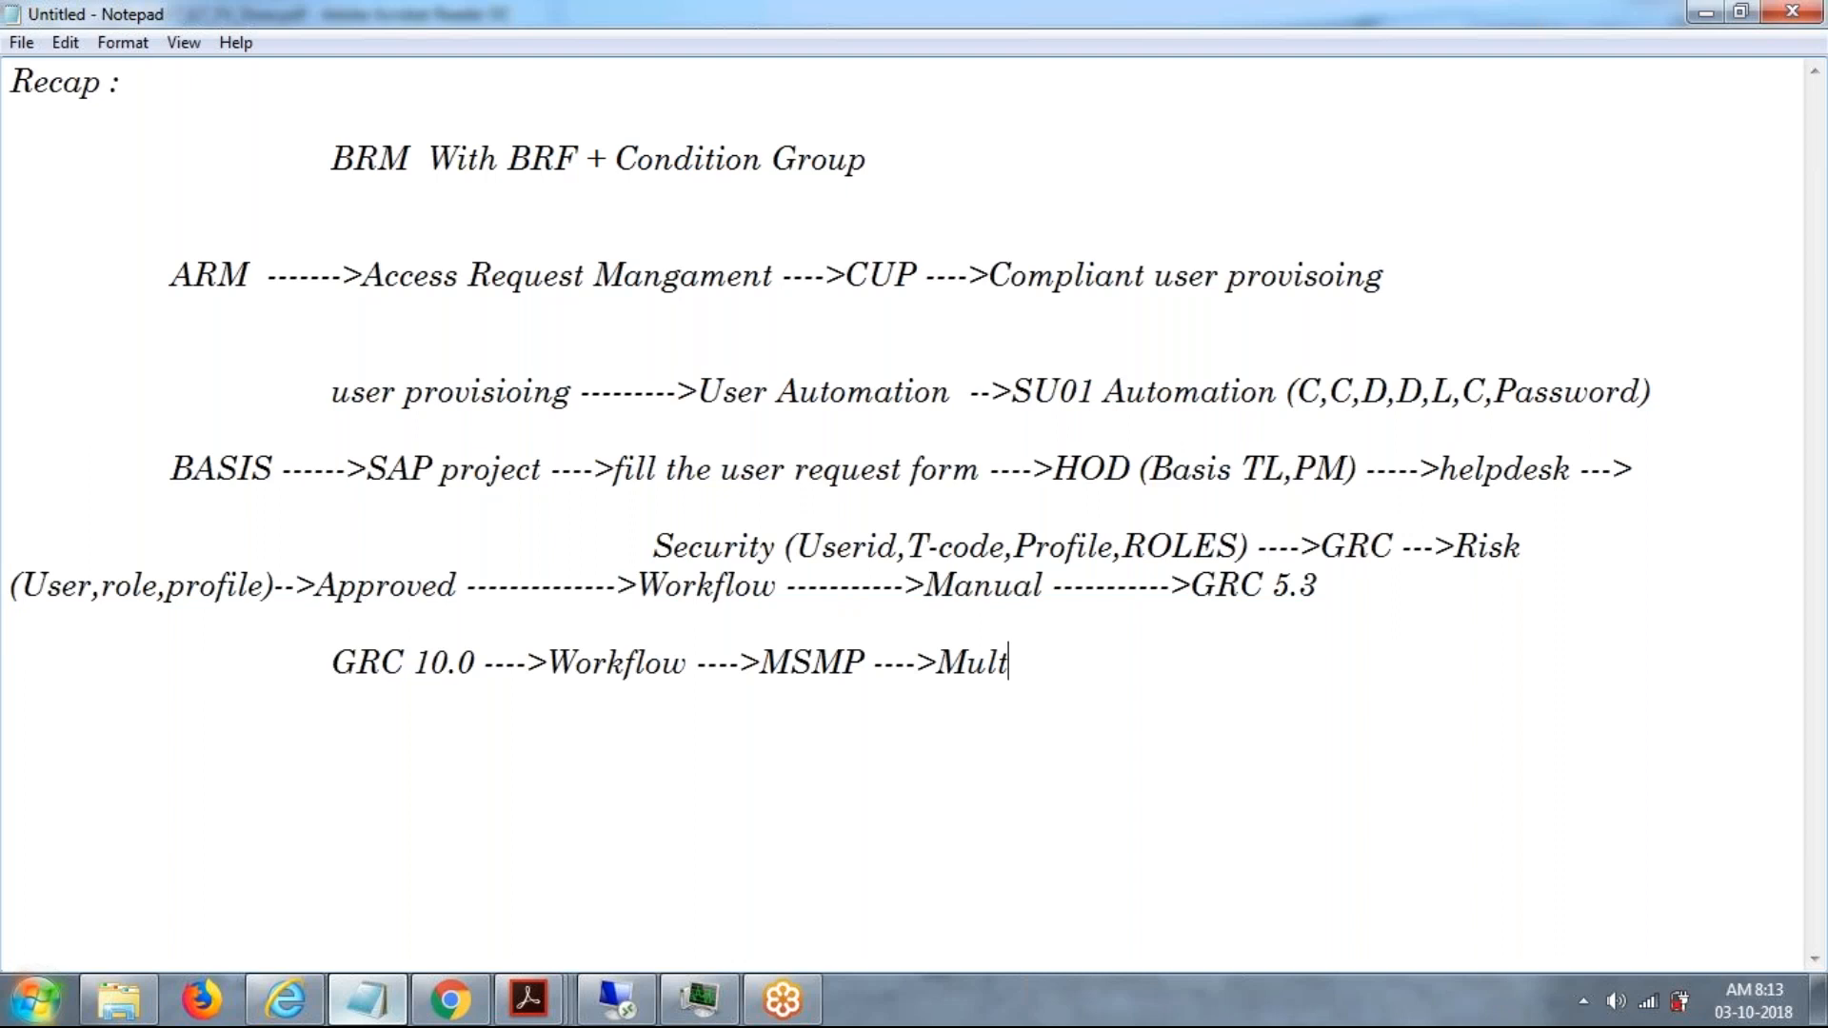
text(i stage m)
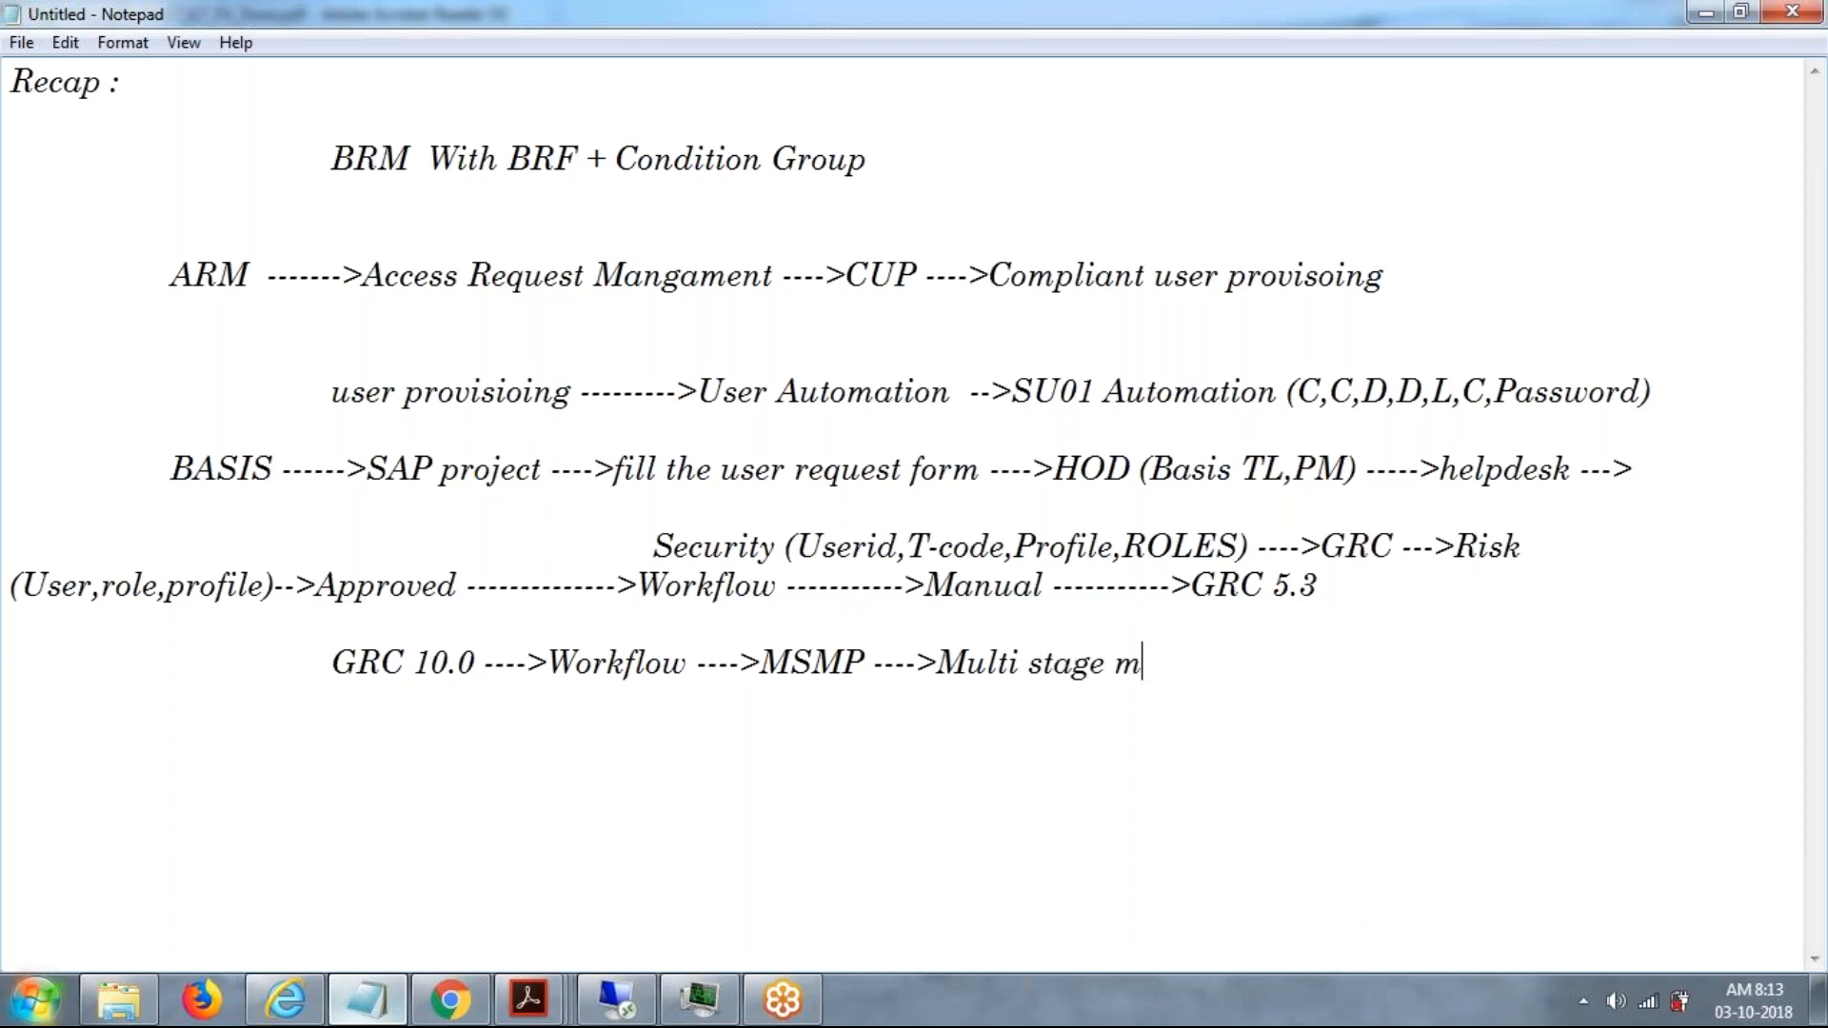
text(ulti process)
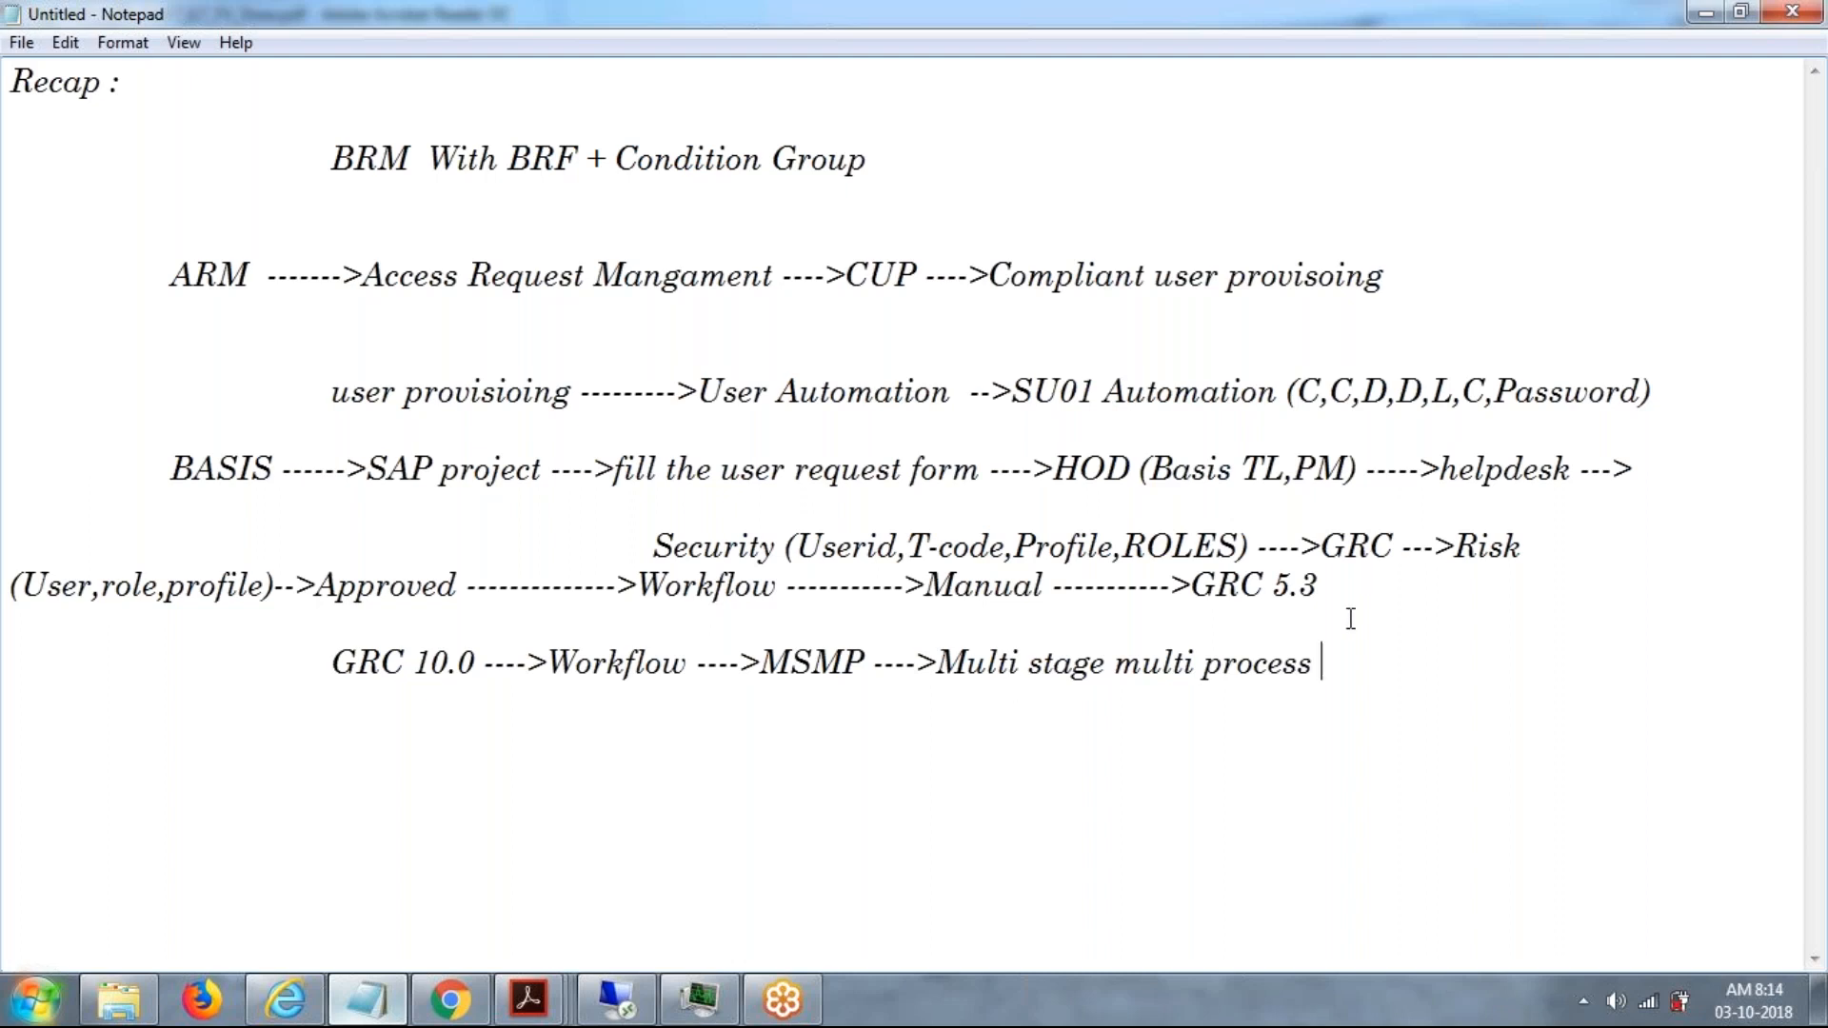
Finish the GRC 10.0 line with "---->10 Process ID".
text(---->10 Process ID)
Add the indented heading "process ID --->" below the GRC 10.0 line, separated by a blank line.
key(Return)
key(Return)
key(Tab)
key(Tab)
key(Tab)
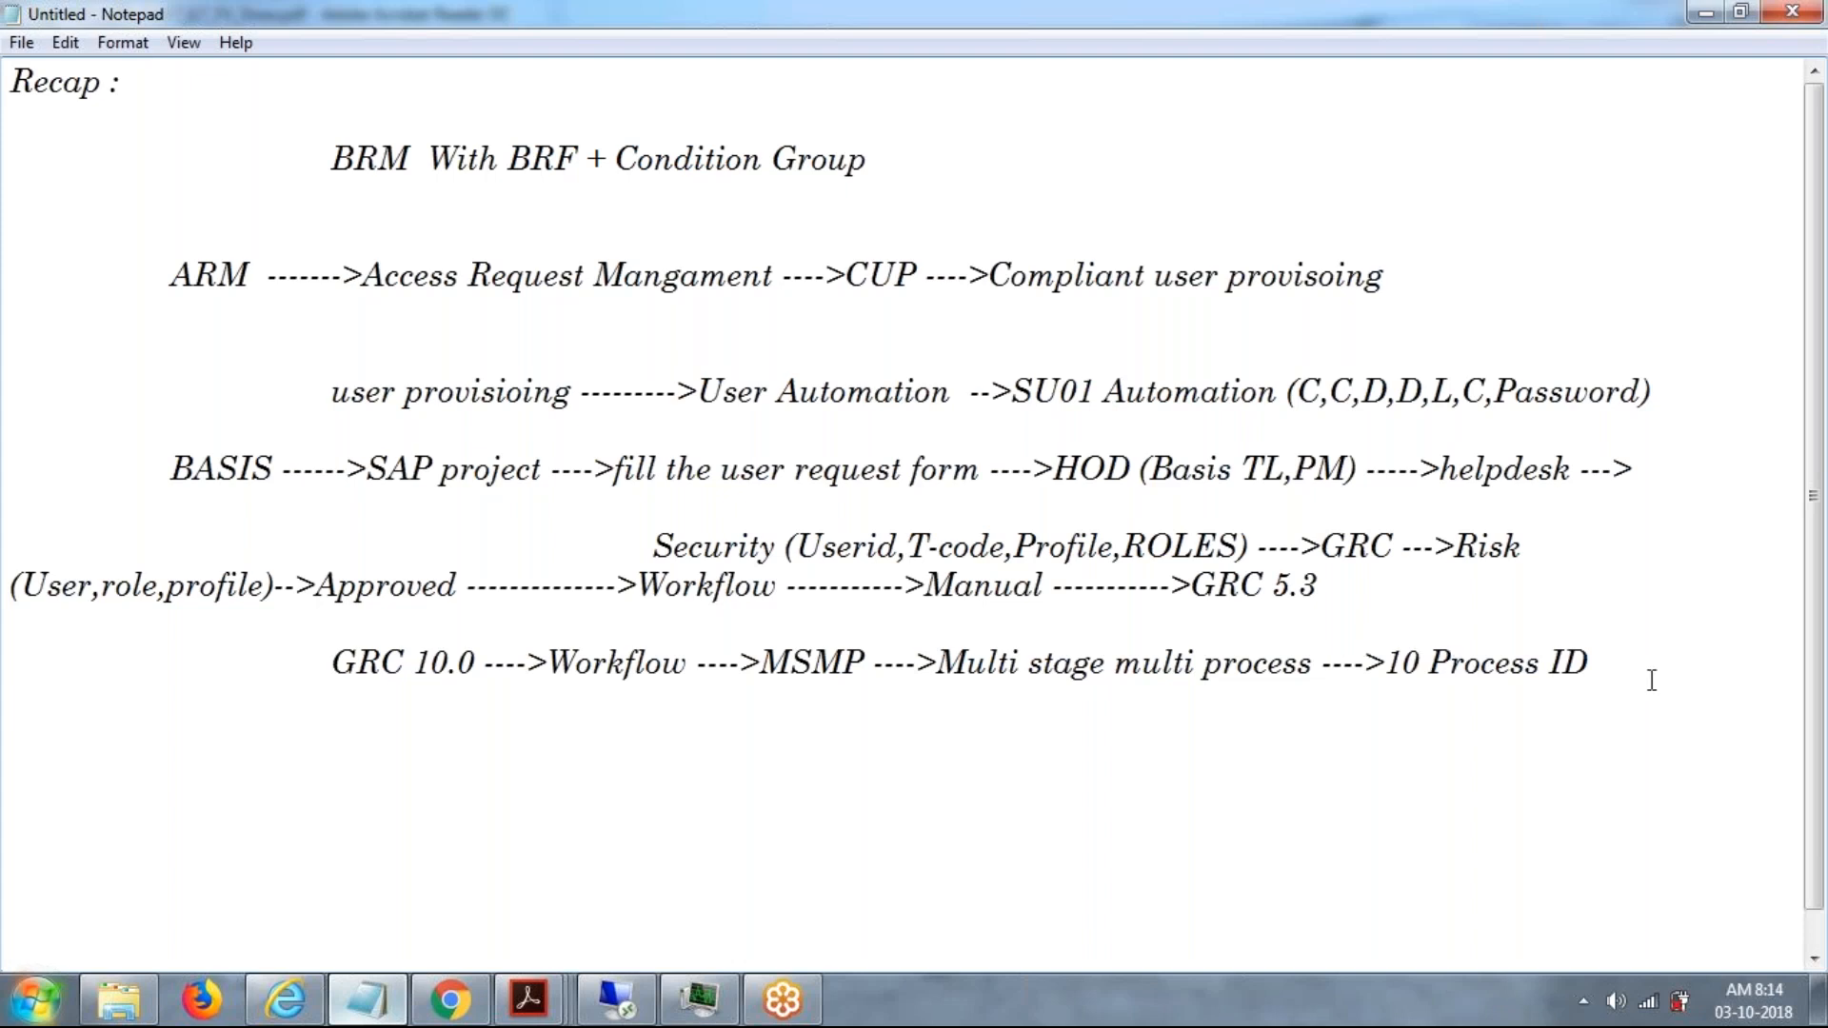
key(Return)
key(Return)
key(Tab)
key(Tab)
text(p)
key(BackSpace)
text(pro)
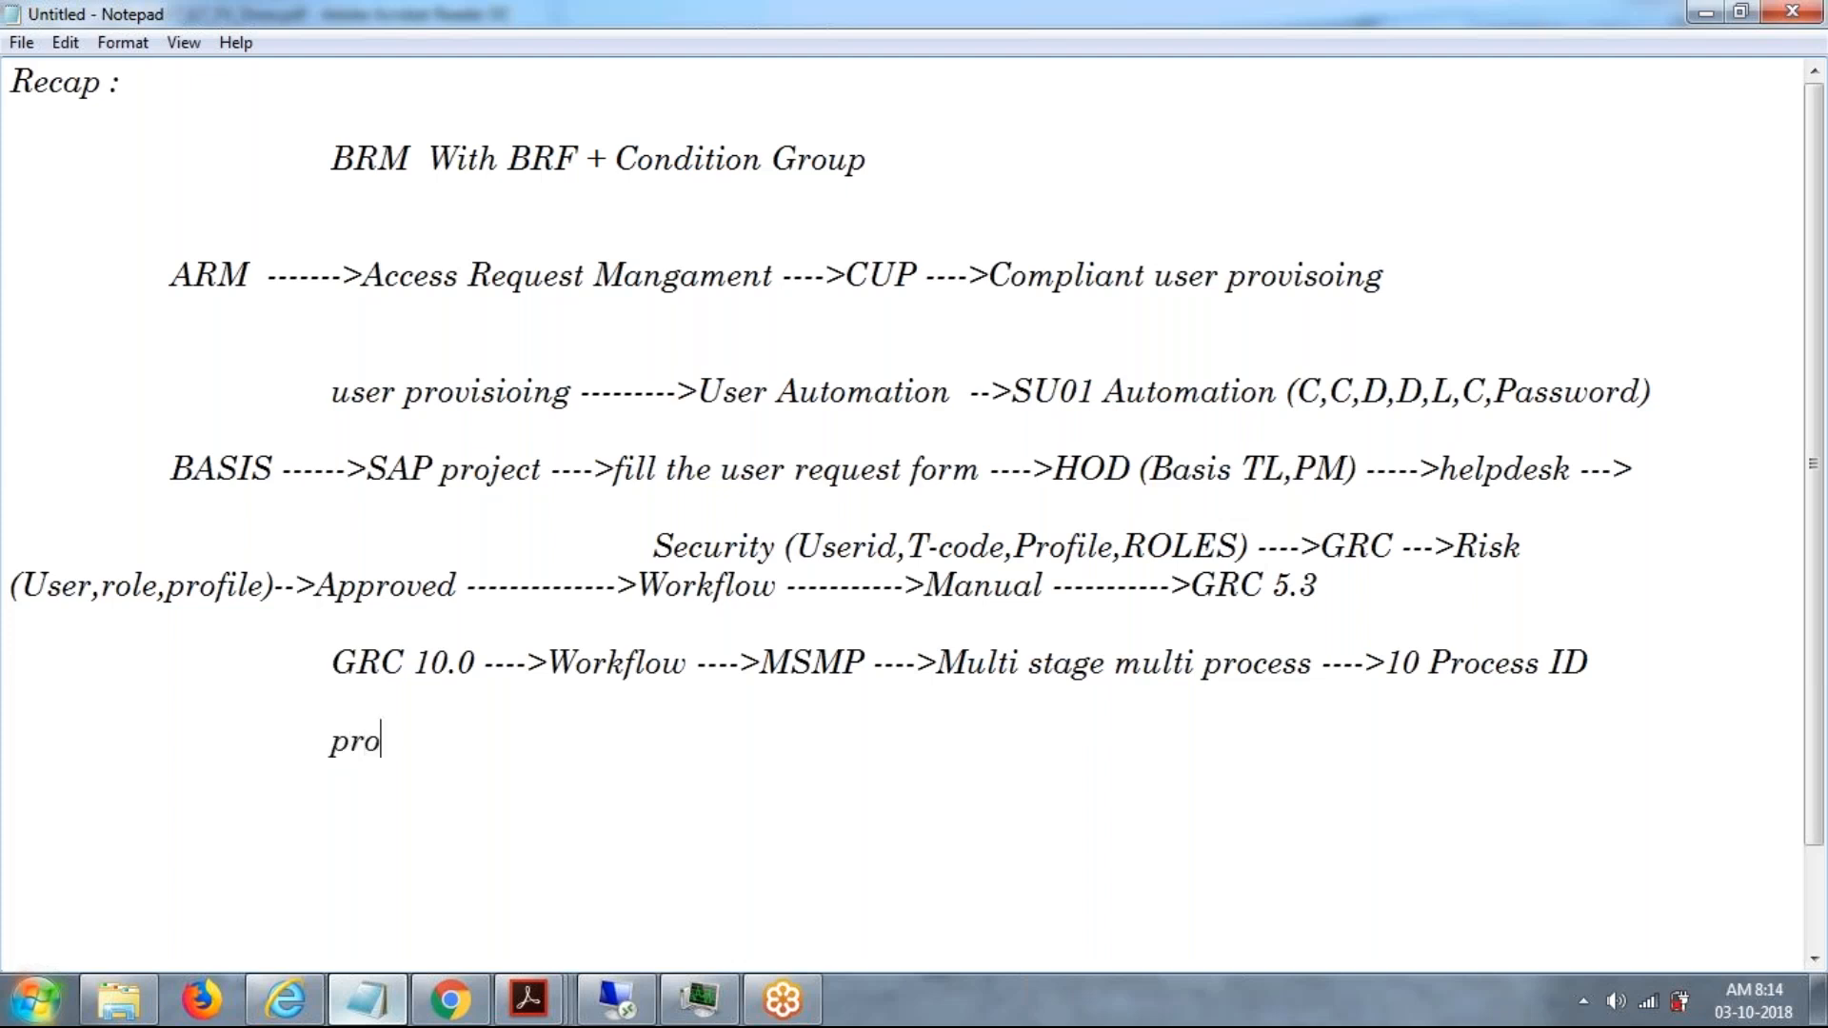
text(cess ID -)
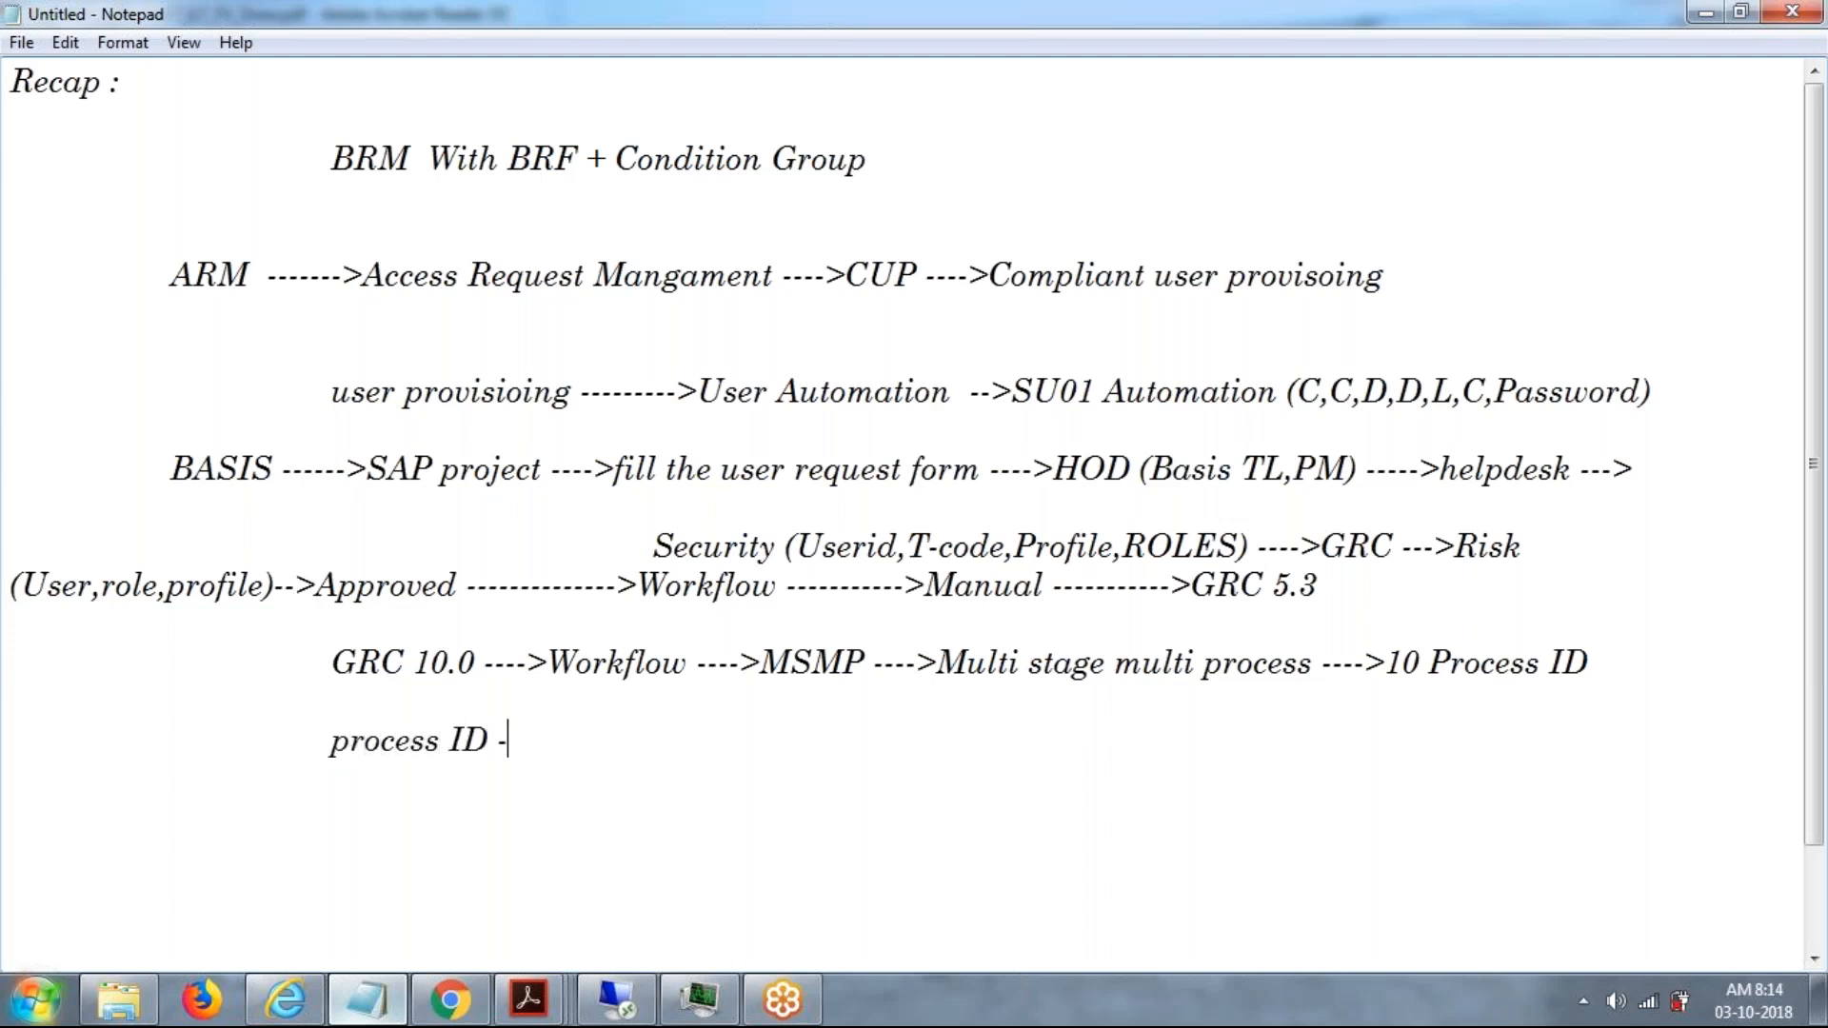
text(-->)
Enter "1.GRAC_ACCESS_REQUEST" as the first item, indented one level deeper under the process ID heading.
key(Return)
key(Tab)
key(Tab)
key(Tab)
key(Tab)
key(BackSpace)
text(1.gr)
key(BackSpace)
key(BackSpace)
text(GRAC_aC)
key(BackSpace)
key(BackSpace)
text(ACCESS_REQUEST)
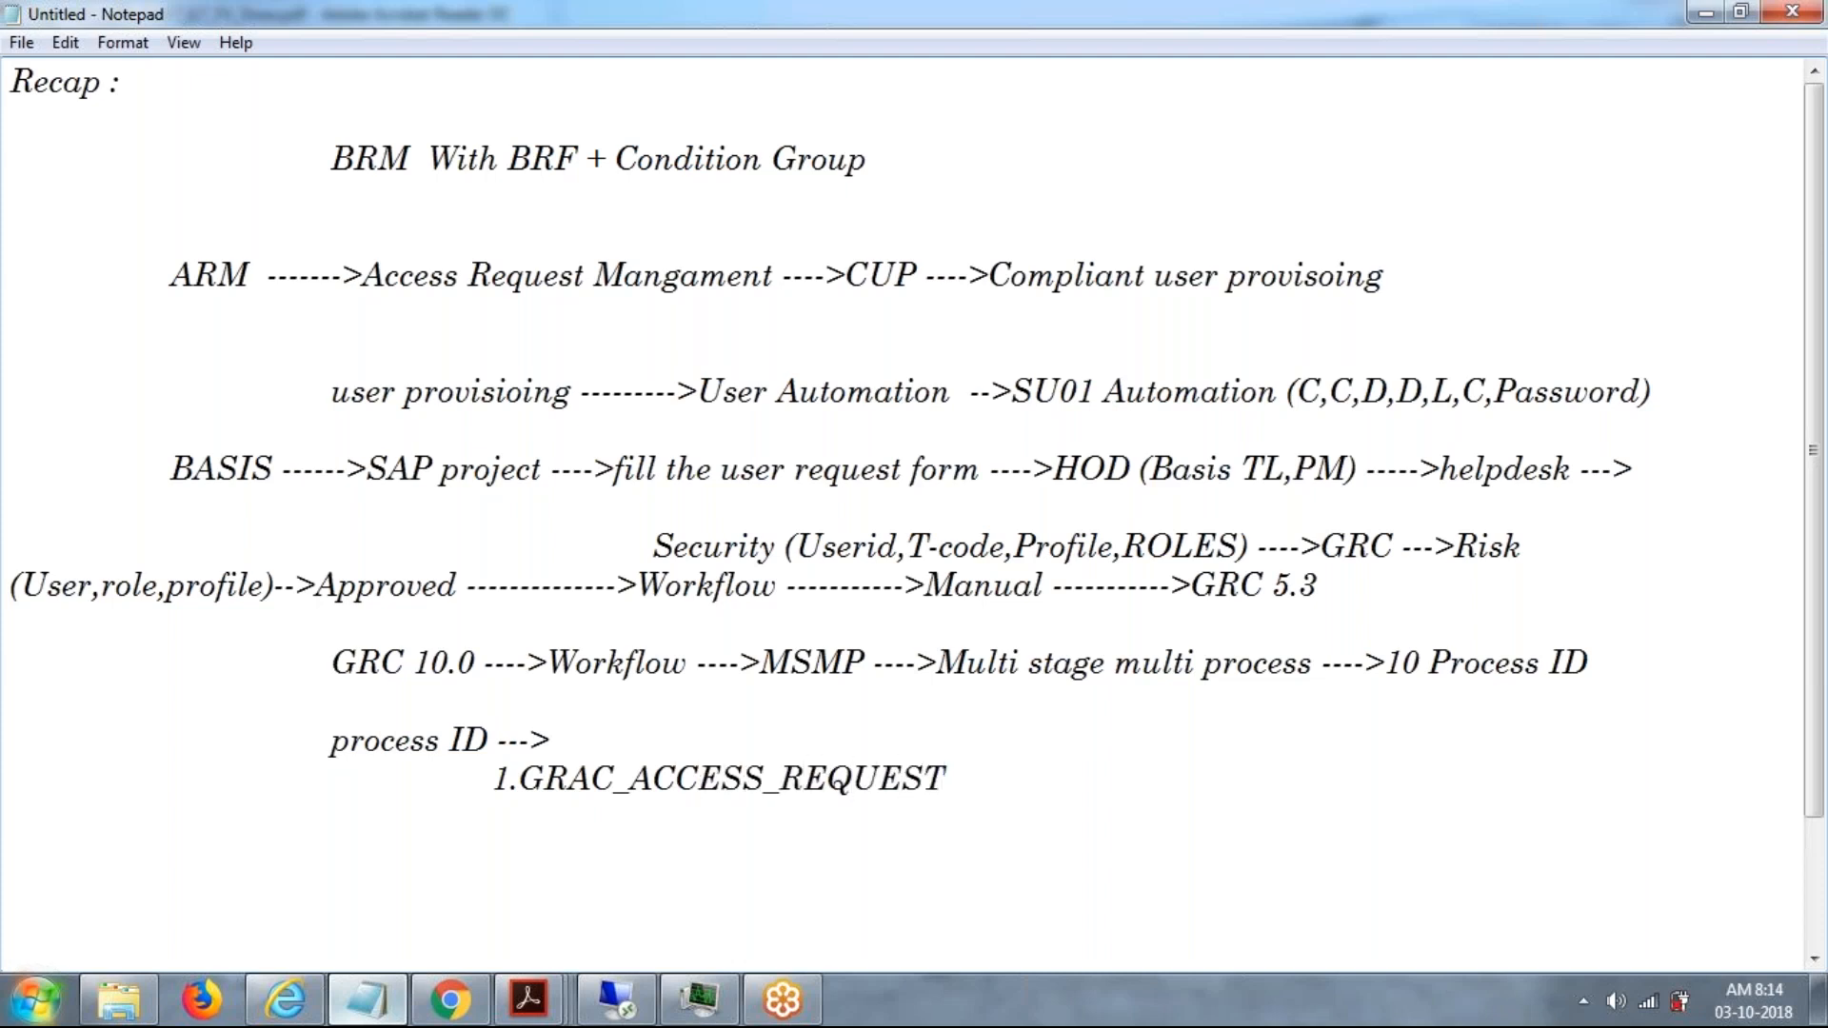
Add the second process ID "2.GRAC_ROLE _APPROVED" at the same indent, after a blank line.
key(Return)
key(Return)
key(Tab)
key(Tab)
key(Tab)
text(2.GRAC_S)
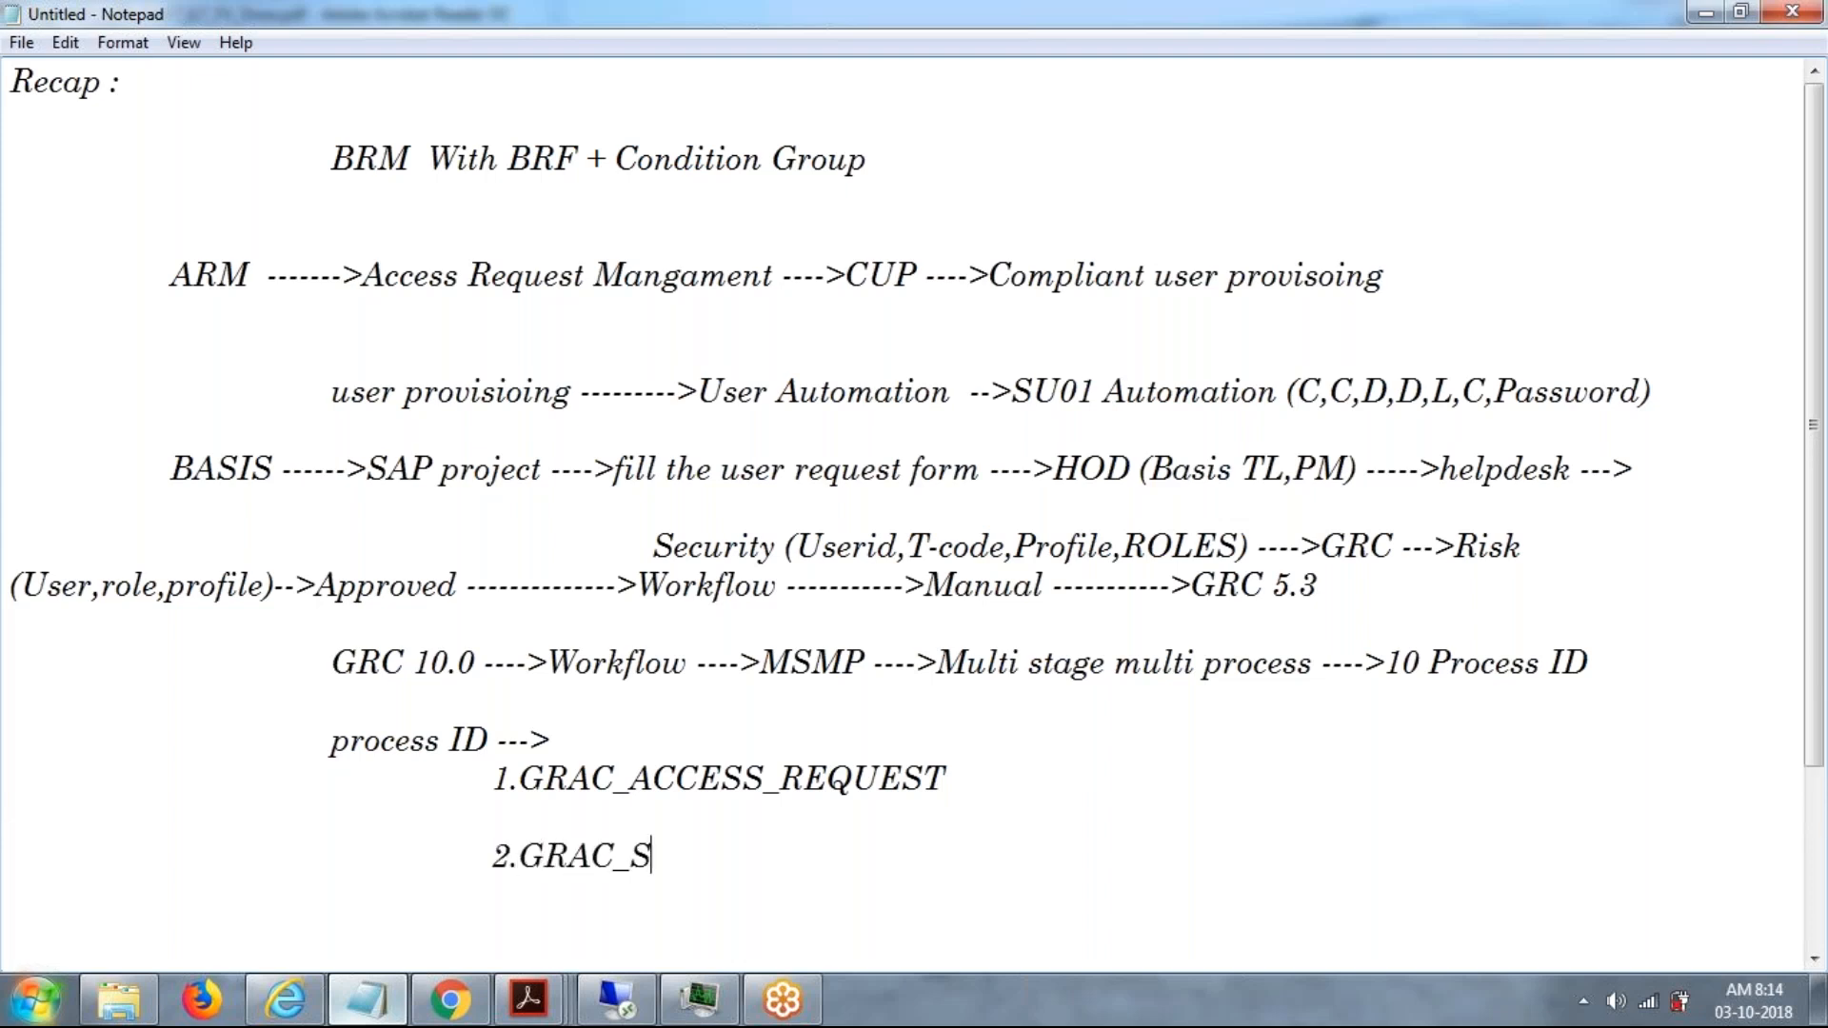
key(BackSpace)
text(ROLE -)
key(BackSpace)
text(_APPROVED)
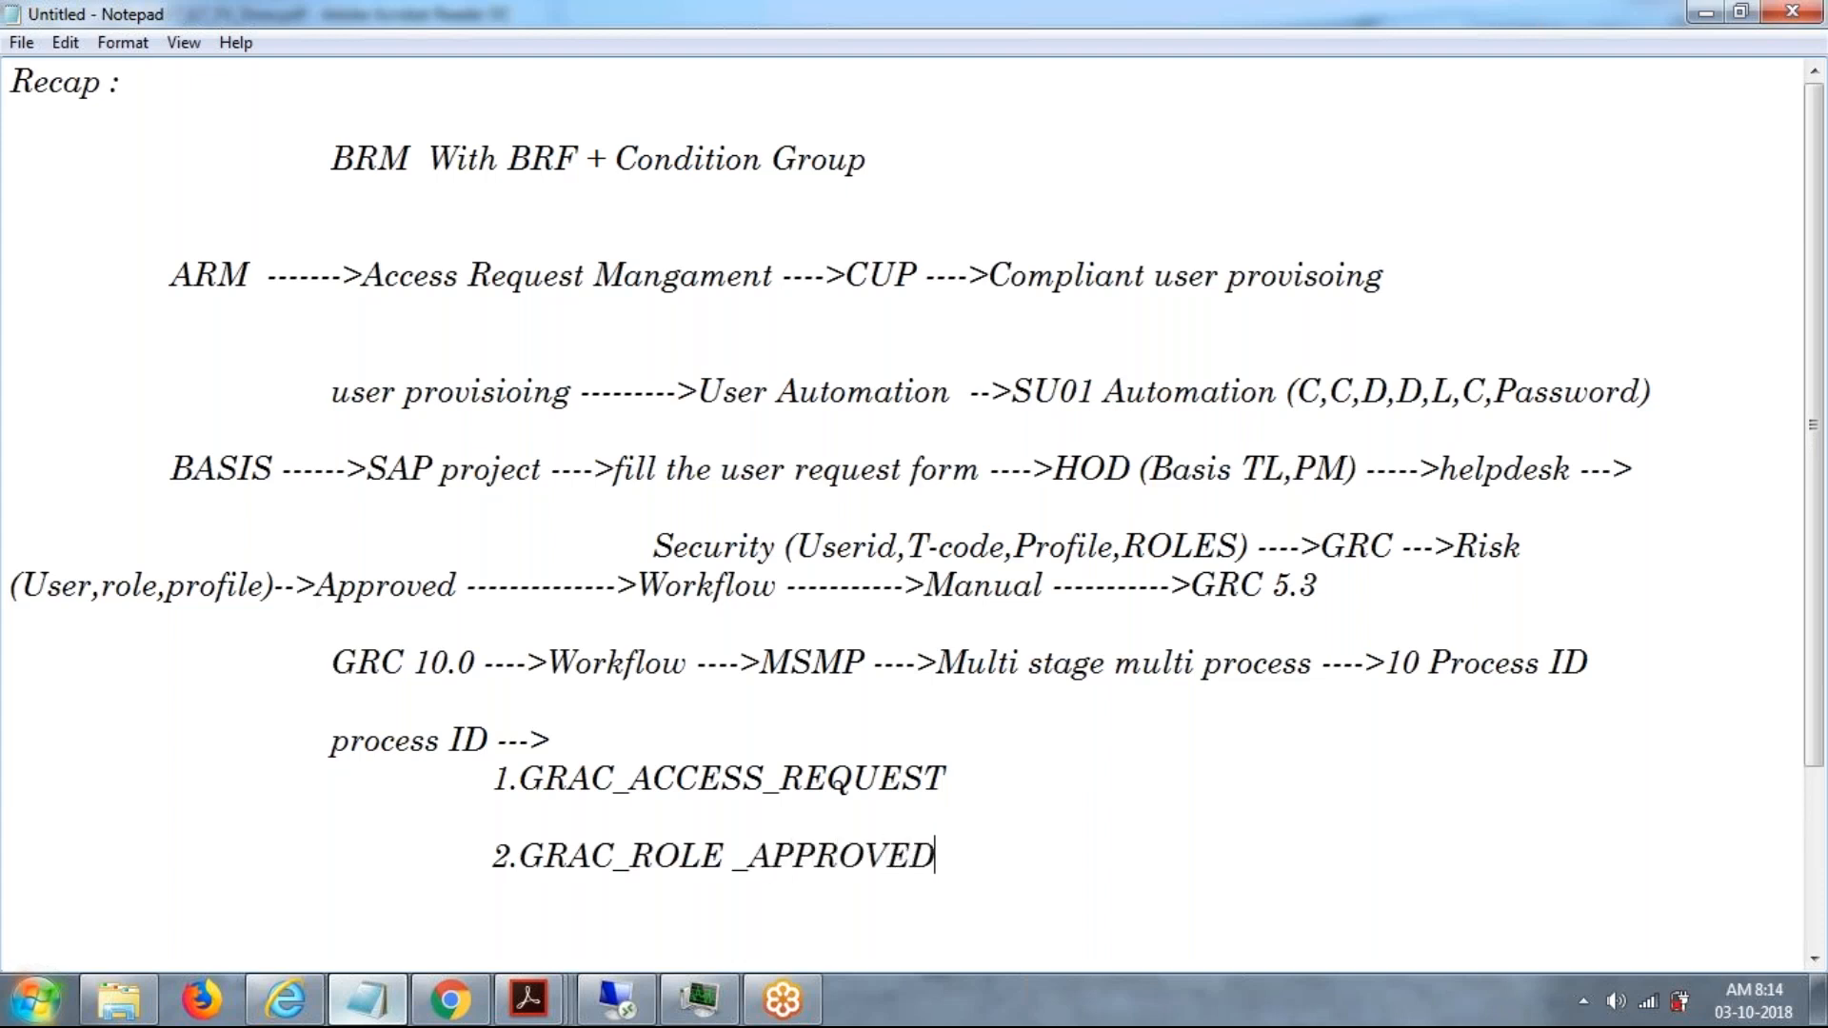
Add the third process ID "3.GRAC_RISK _APPROVED" at the same indent, after a blank line.
key(Return)
key(Return)
key(Tab)
key(Tab)
key(Tab)
text(3.GRAC_RISL)
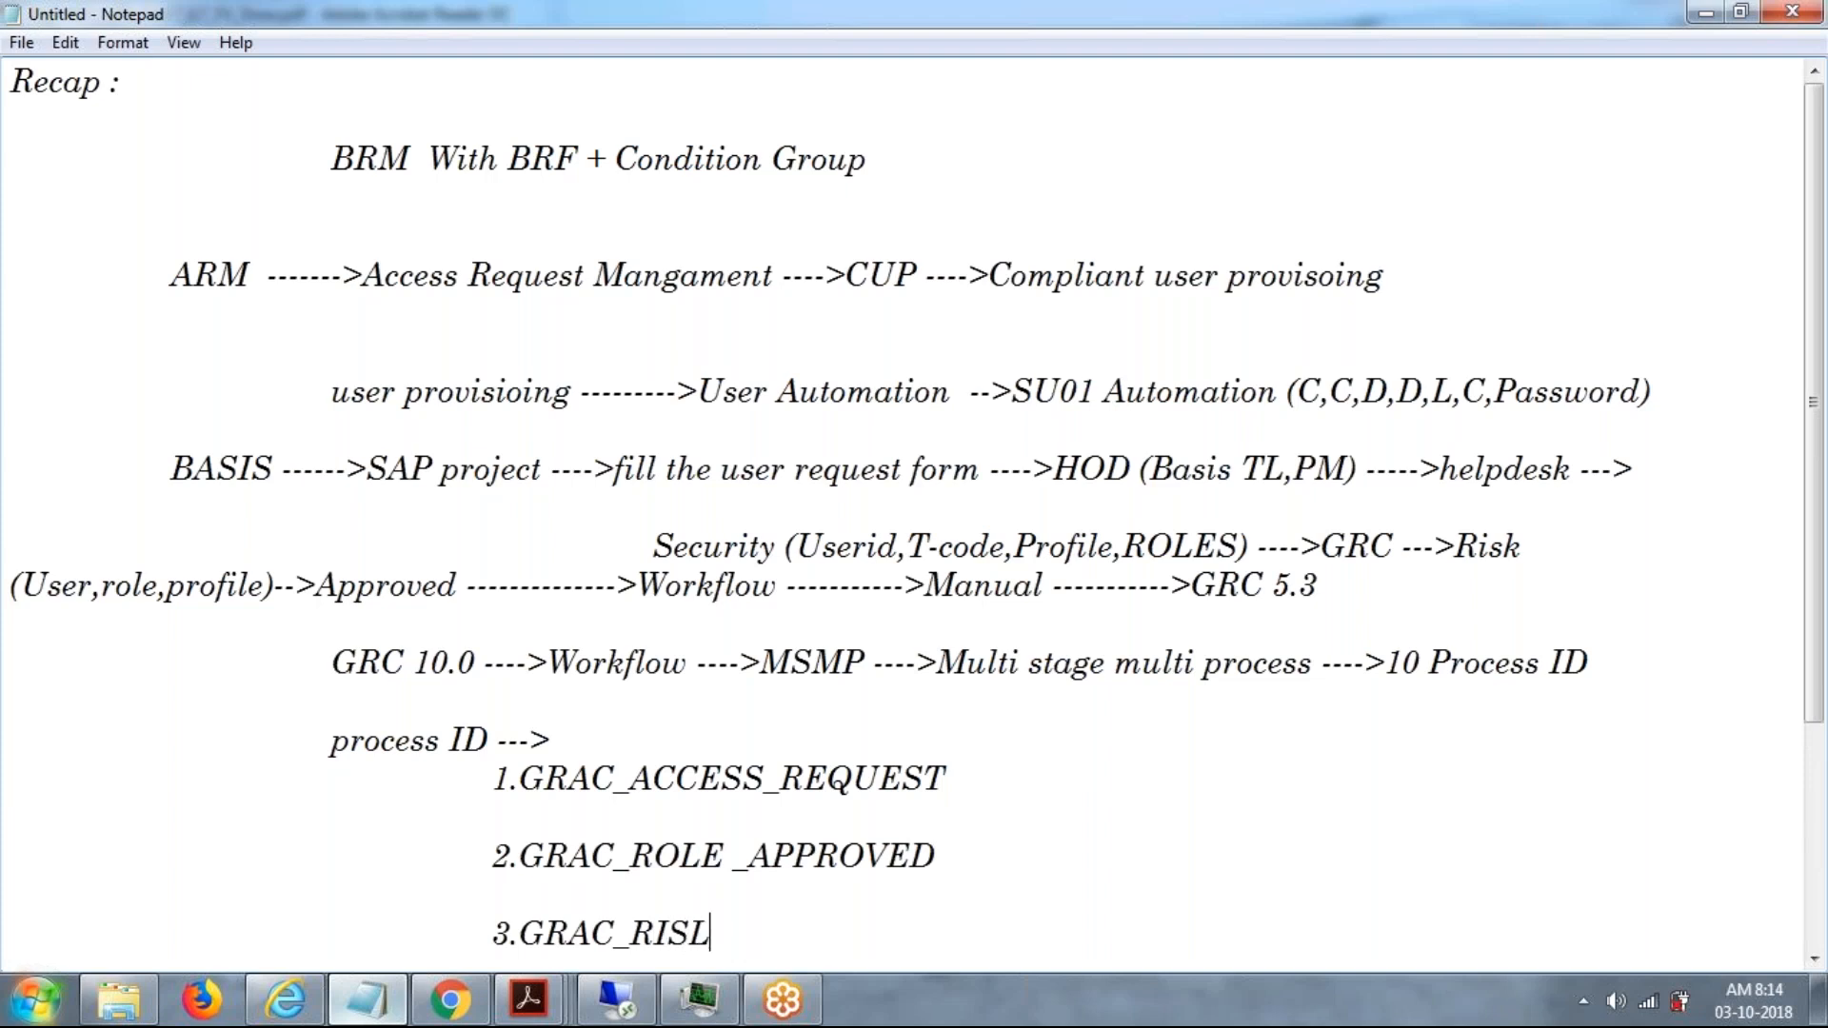
key(BackSpace)
text(K _)
key(BackSpace)
text(_APPROVED)
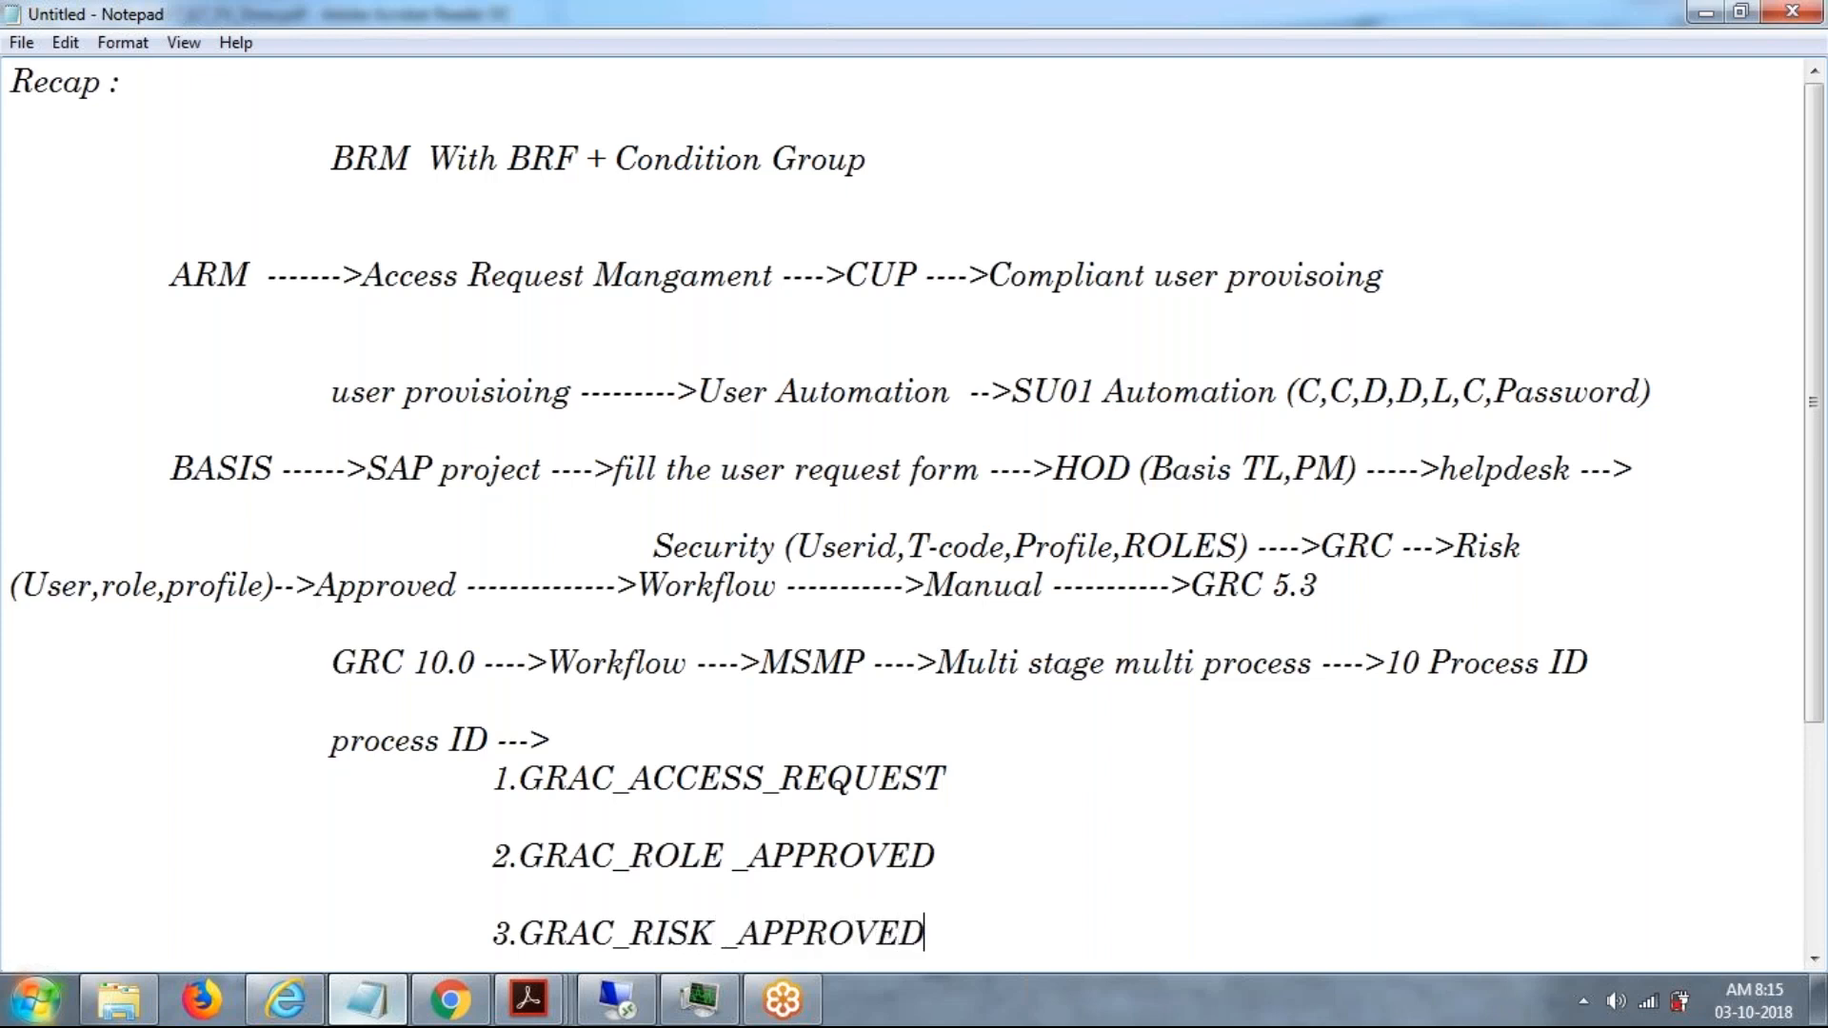
Start a fourth list entry with only the number "4.", after a blank line at the same indent.
key(Return)
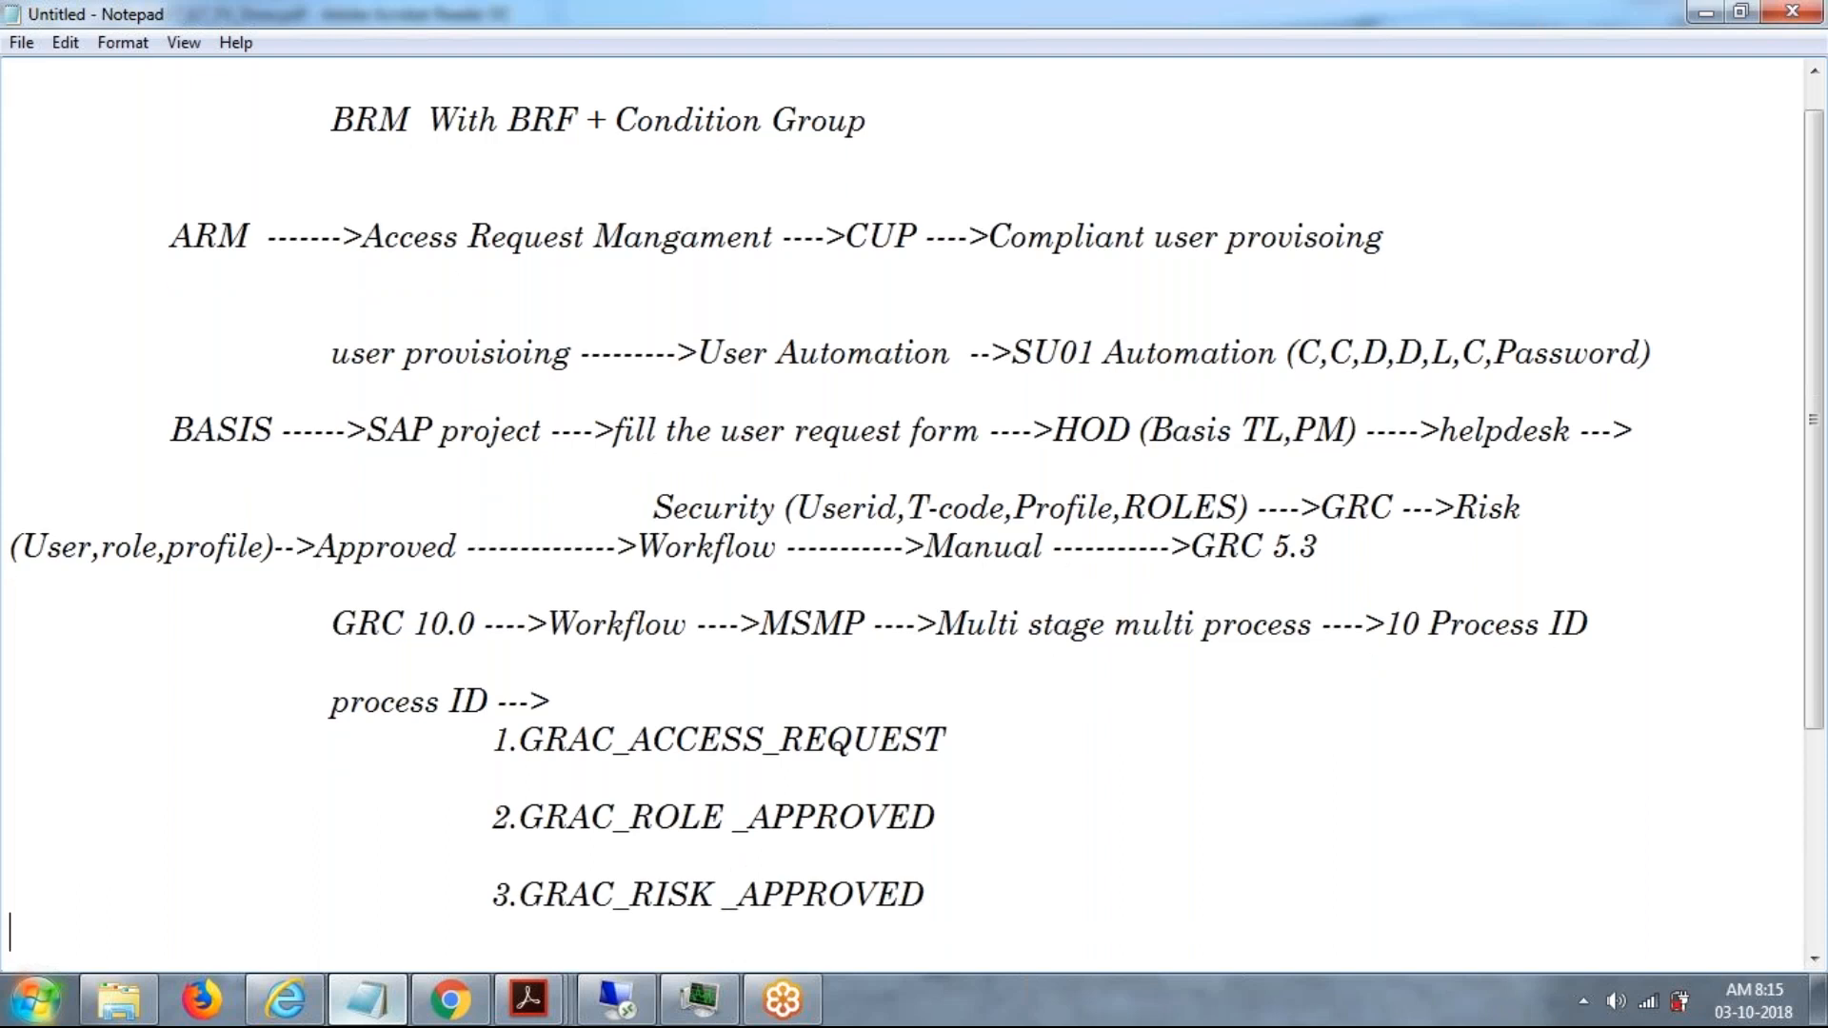
key(Return)
key(Tab)
key(Tab)
key(Tab)
text(4.)
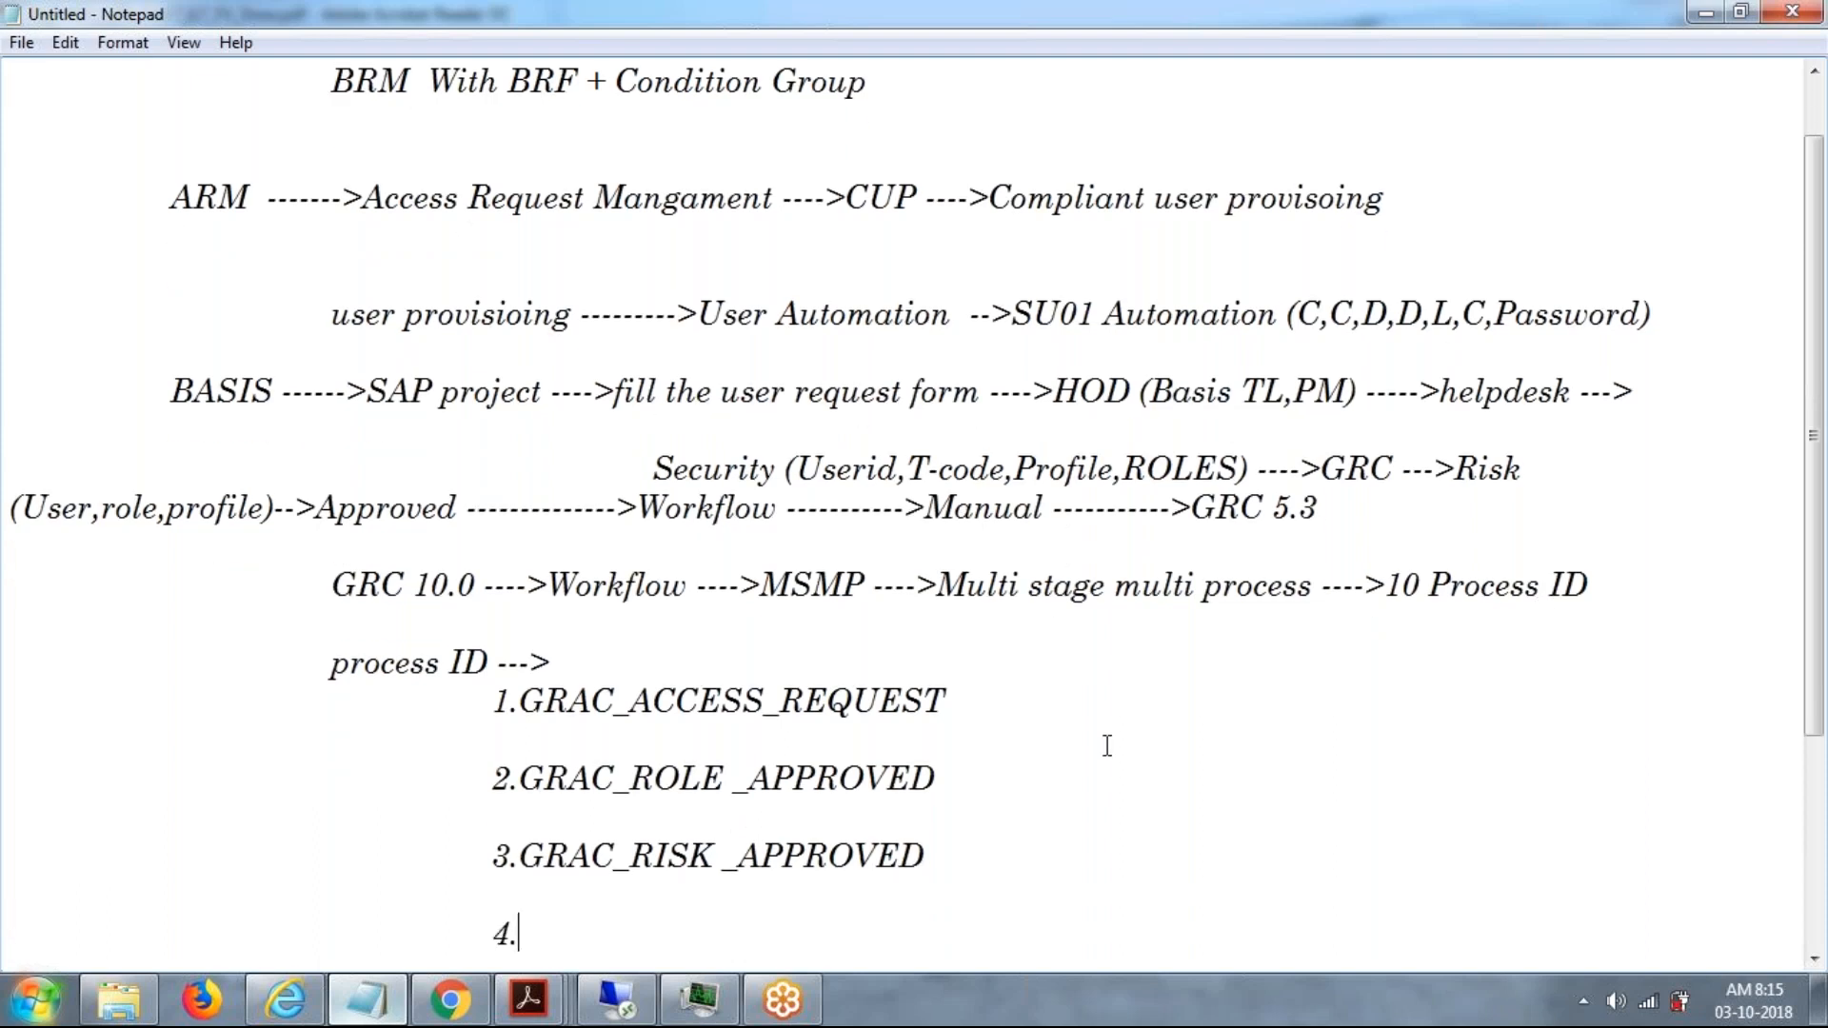
Append "-->BRM" to the GRAC_ROLE _APPROVED item.
click(983, 774)
text(-->br)
key(BackSpace)
key(BackSpace)
text(BRM)
Append "--->ARA" to the GRAC_RISK _APPROVED item.
click(979, 855)
text(--->)
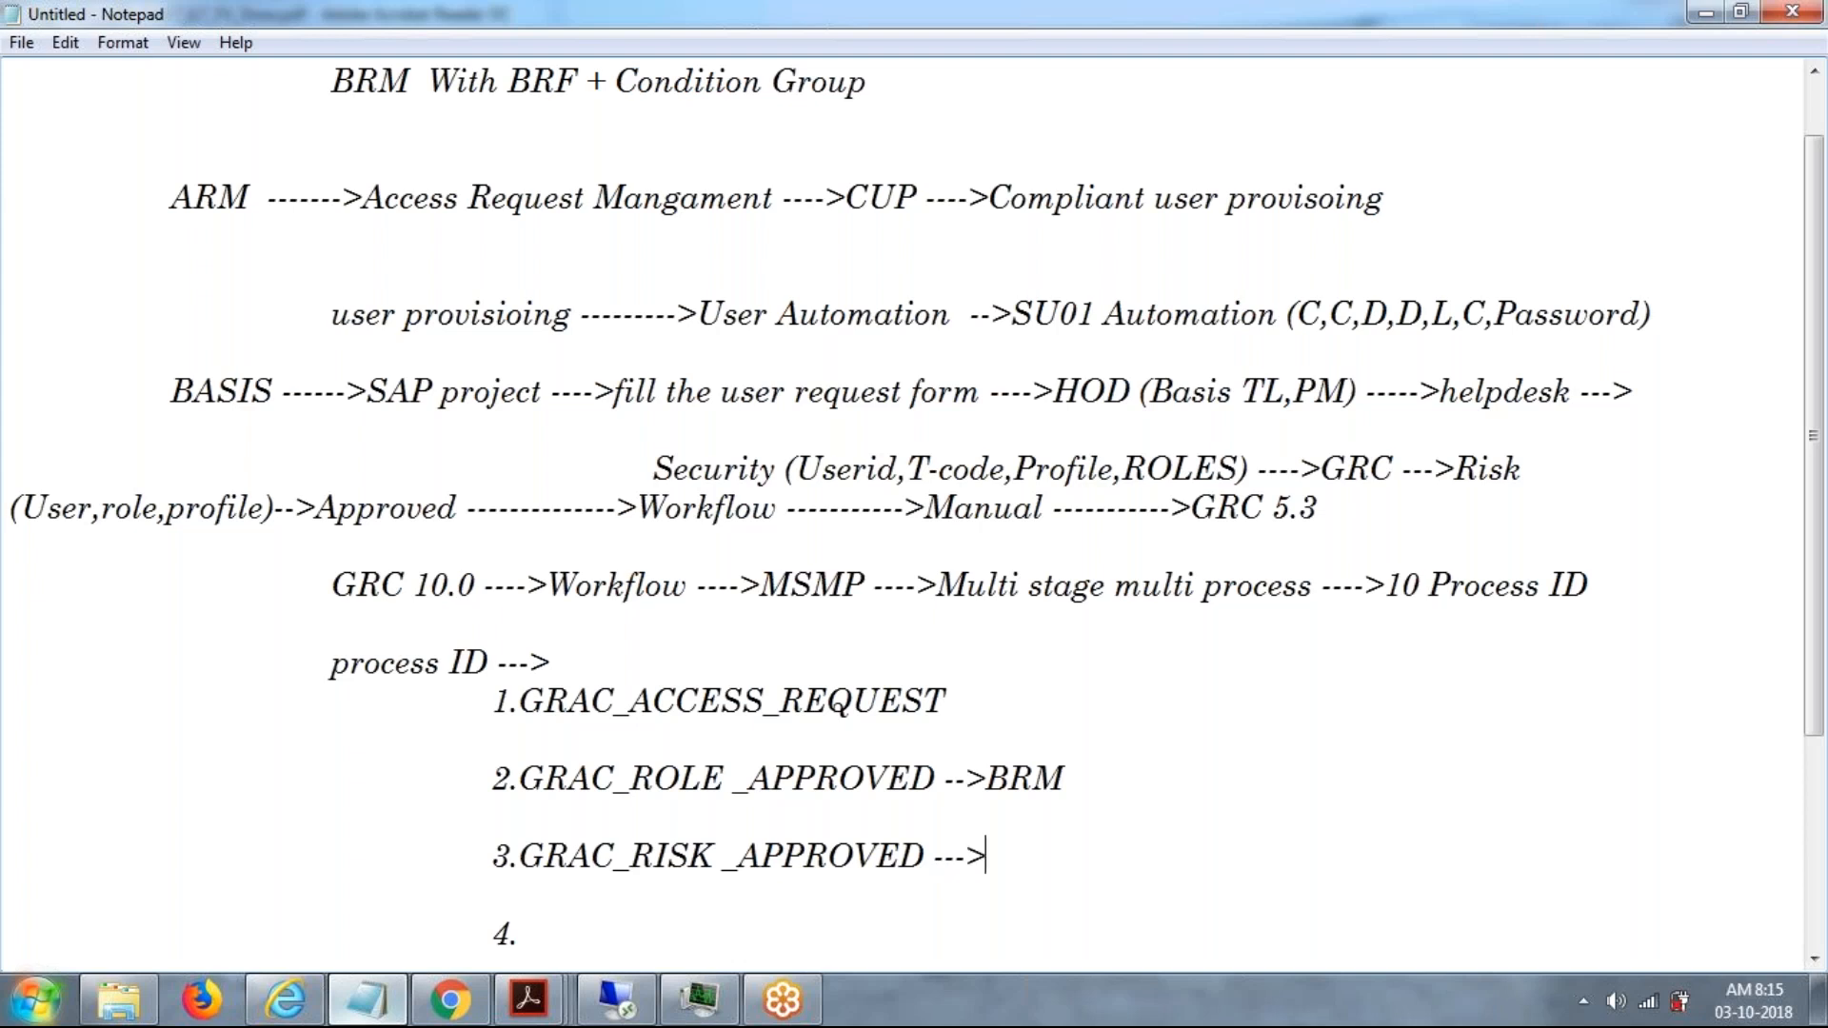
text(ara)
key(BackSpace)
key(BackSpace)
key(BackSpace)
text(ARA)
Complete the fourth process ID entry as "4.GRAC_USER_UAR -------------->EAM".
click(777, 929)
text(GRC)
key(BackSpace)
text(AC -)
key(BackSpace)
key(BackSpace)
text(_USE)
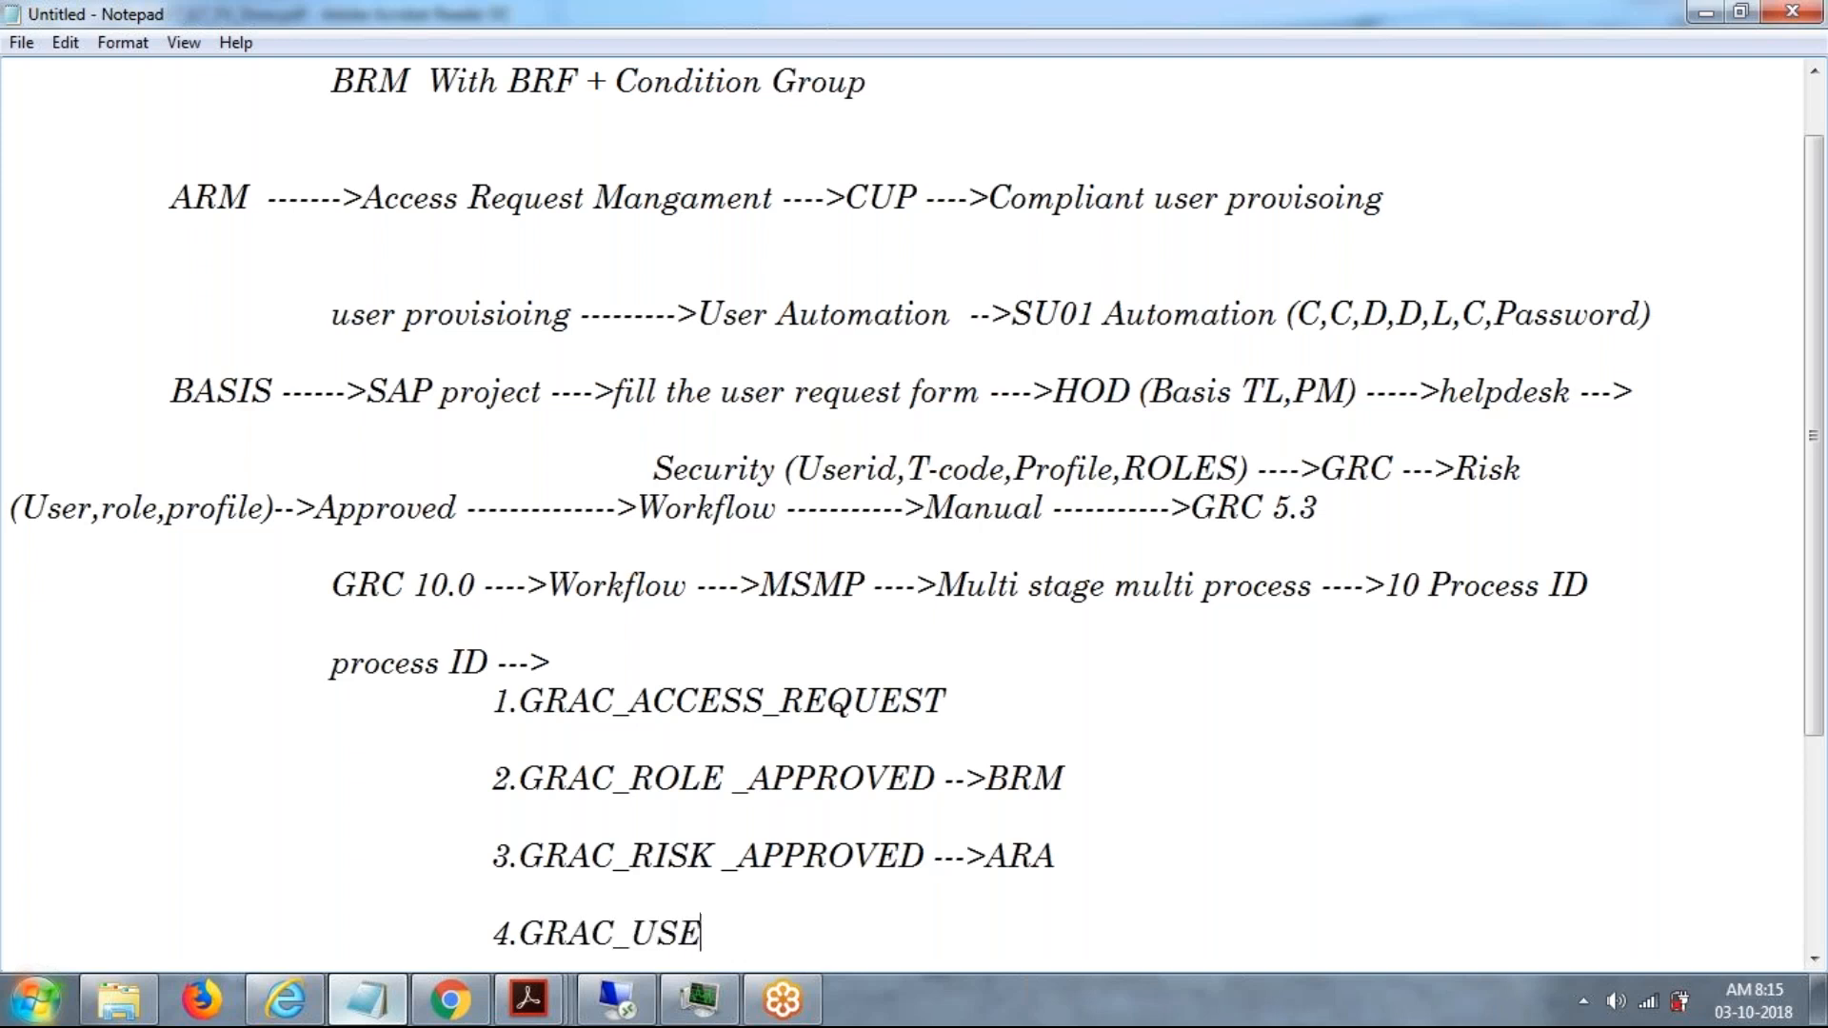
text(R_O)
key(BackSpace)
text(UA)
text(E)
key(BackSpace)
text(R -------------->EAM)
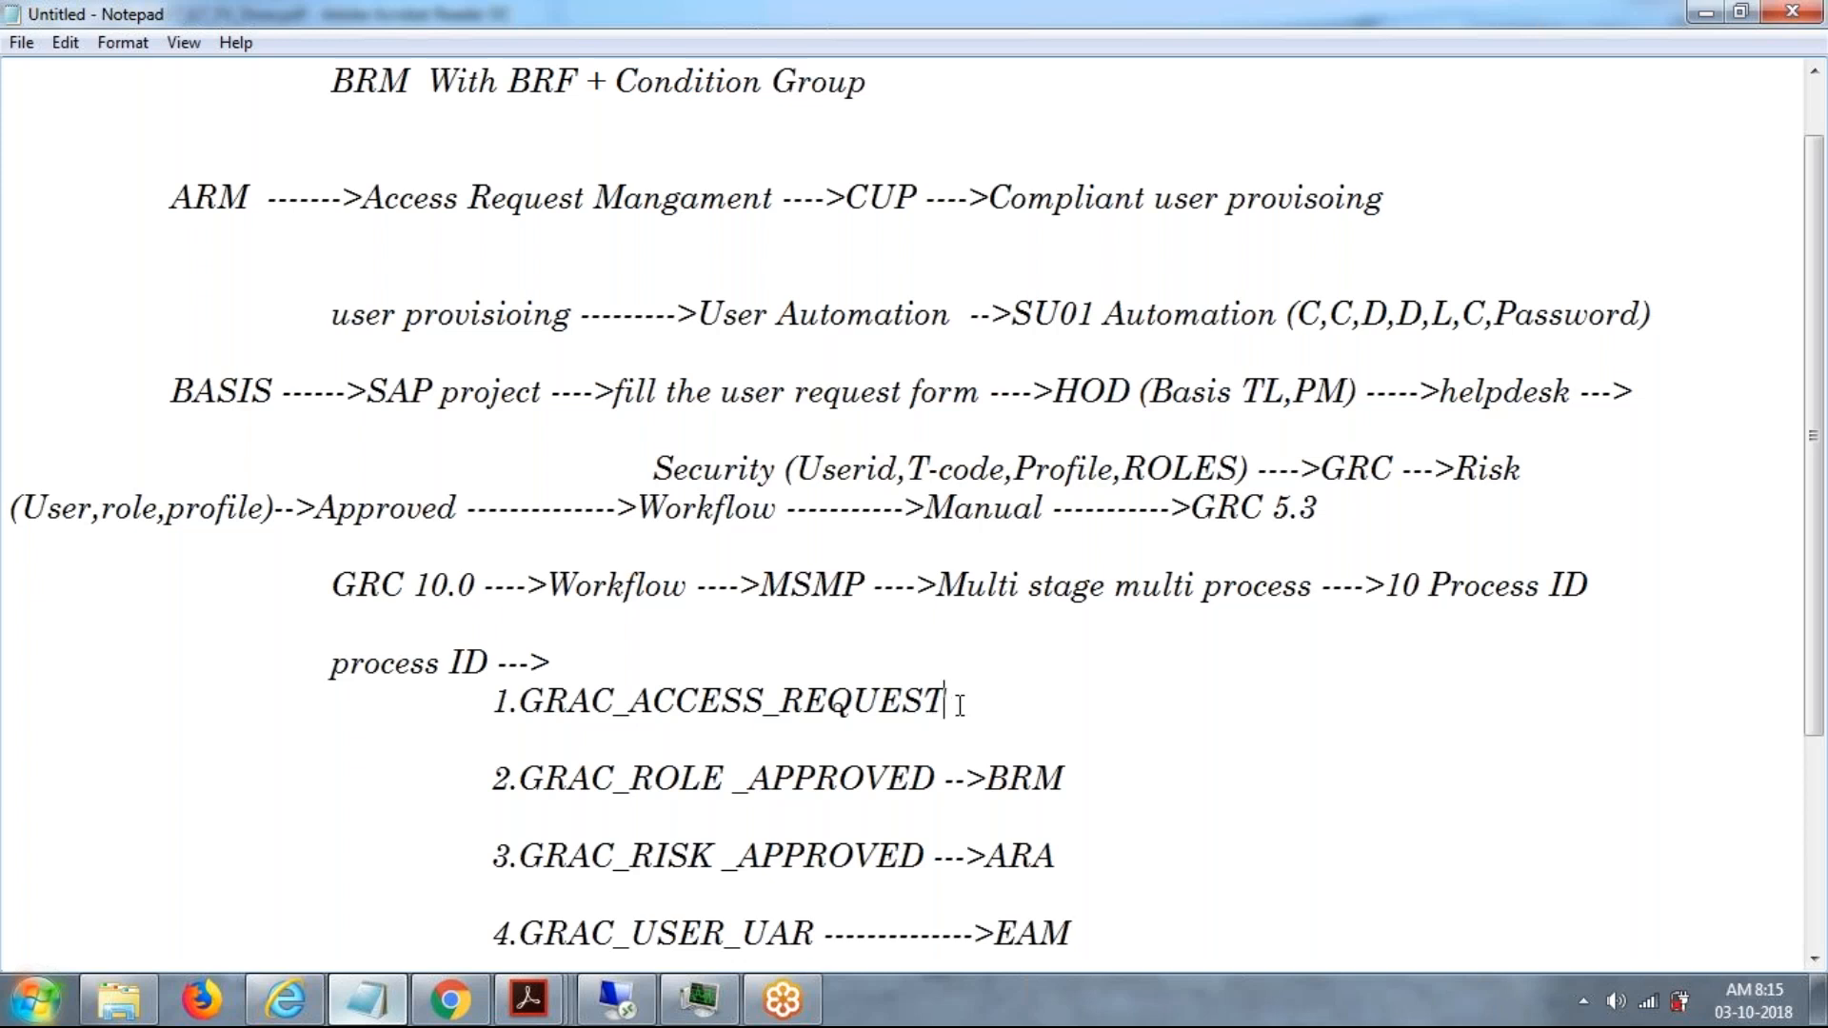
Review the numbered process IDs, the GRC 10.0 workflow line and the ARM user provisioning line, highlighting each part.
drag(958, 706, 732, 667)
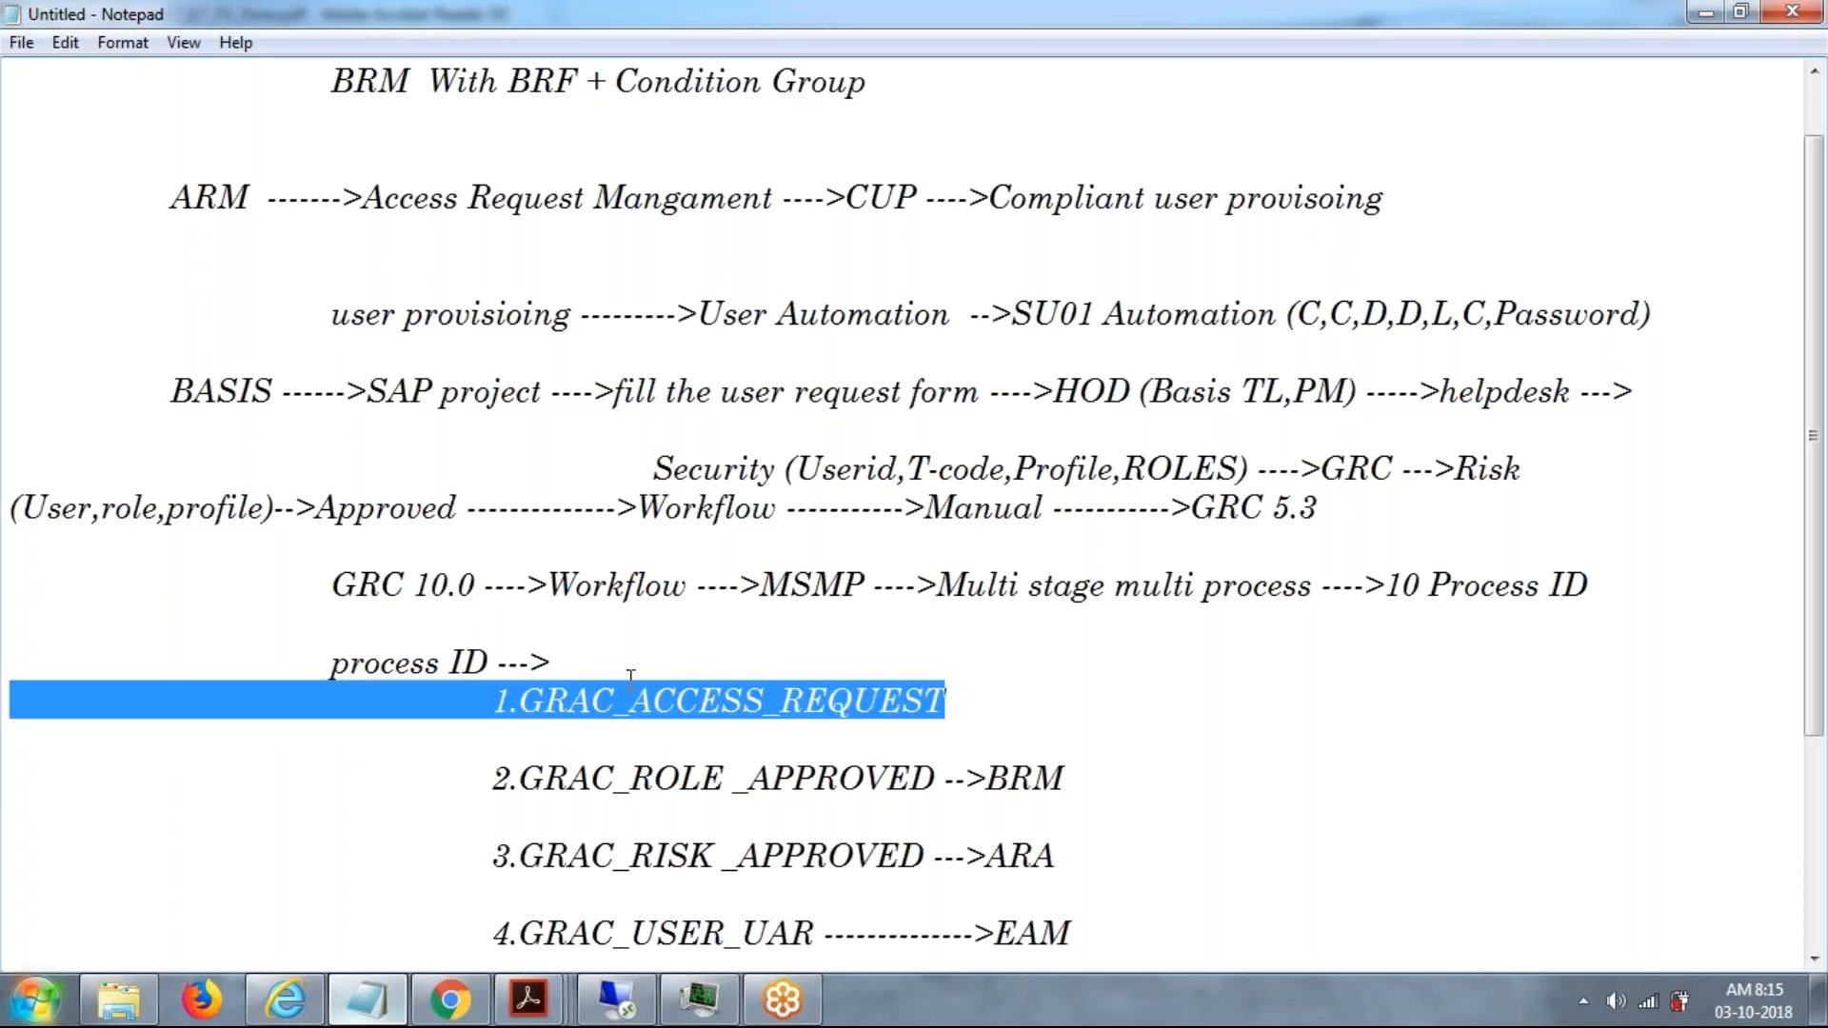
click(754, 700)
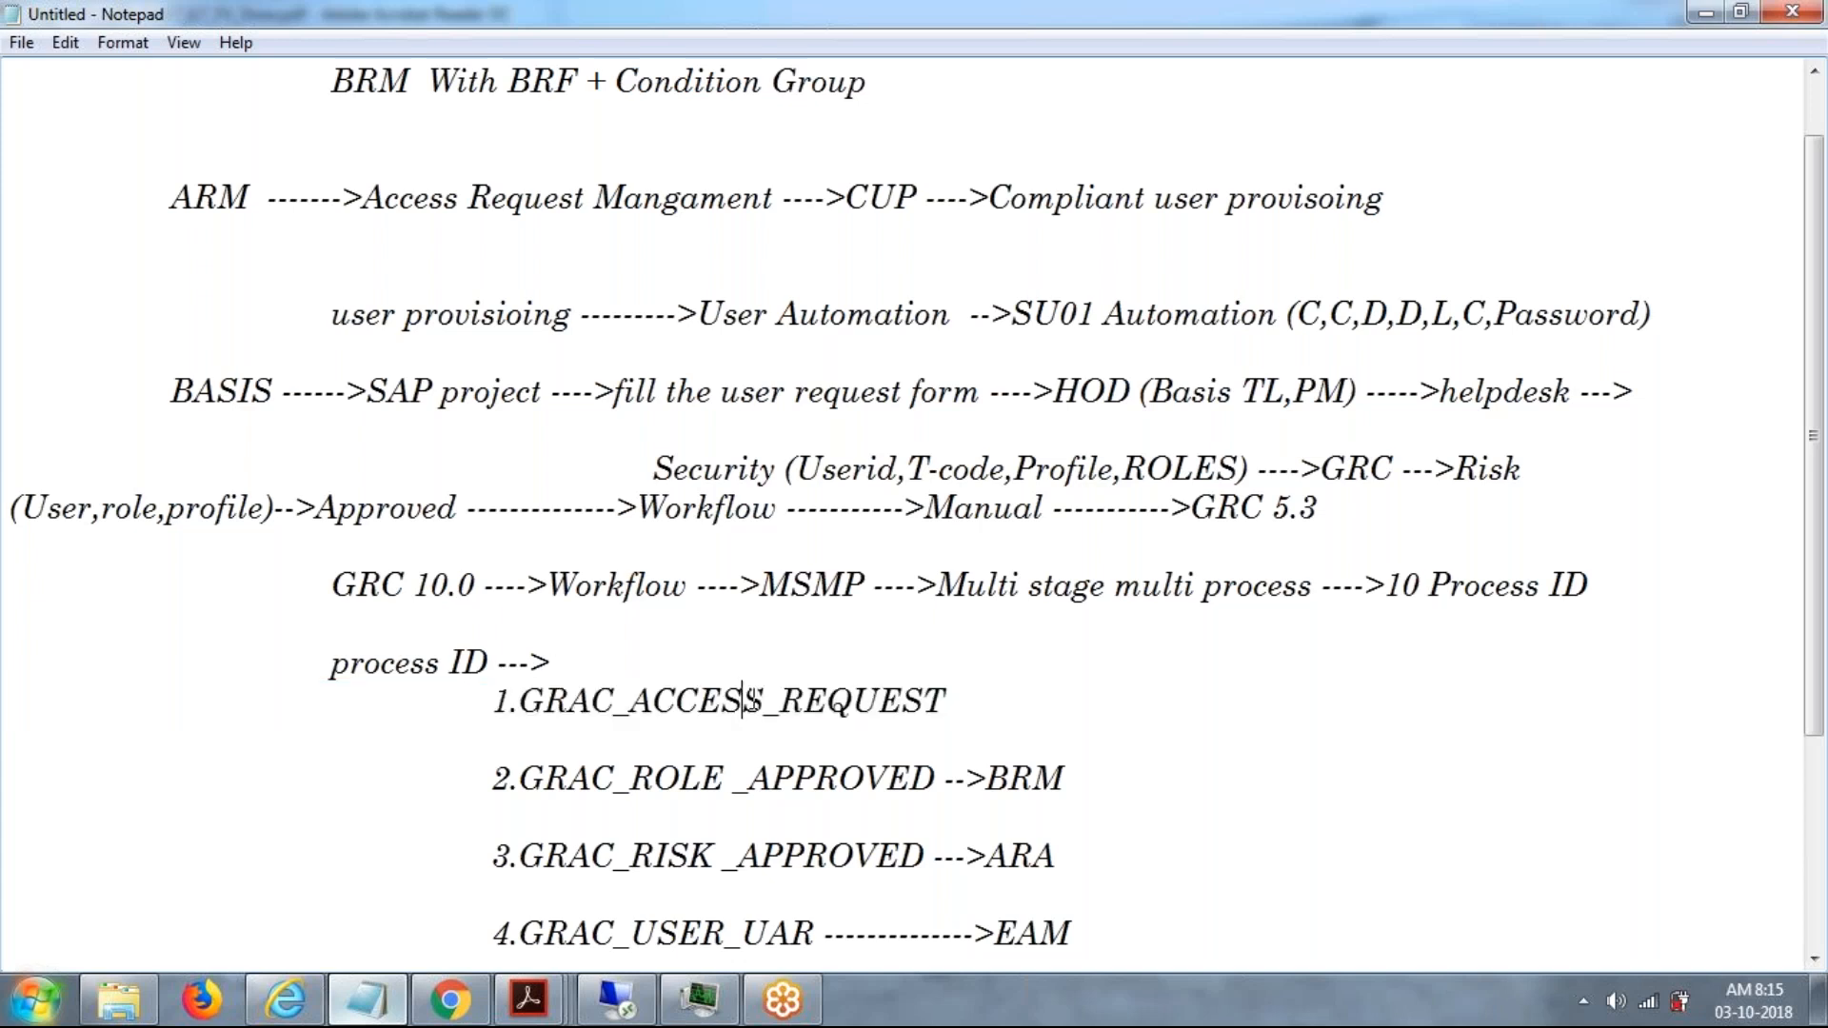
drag(510, 700, 1144, 938)
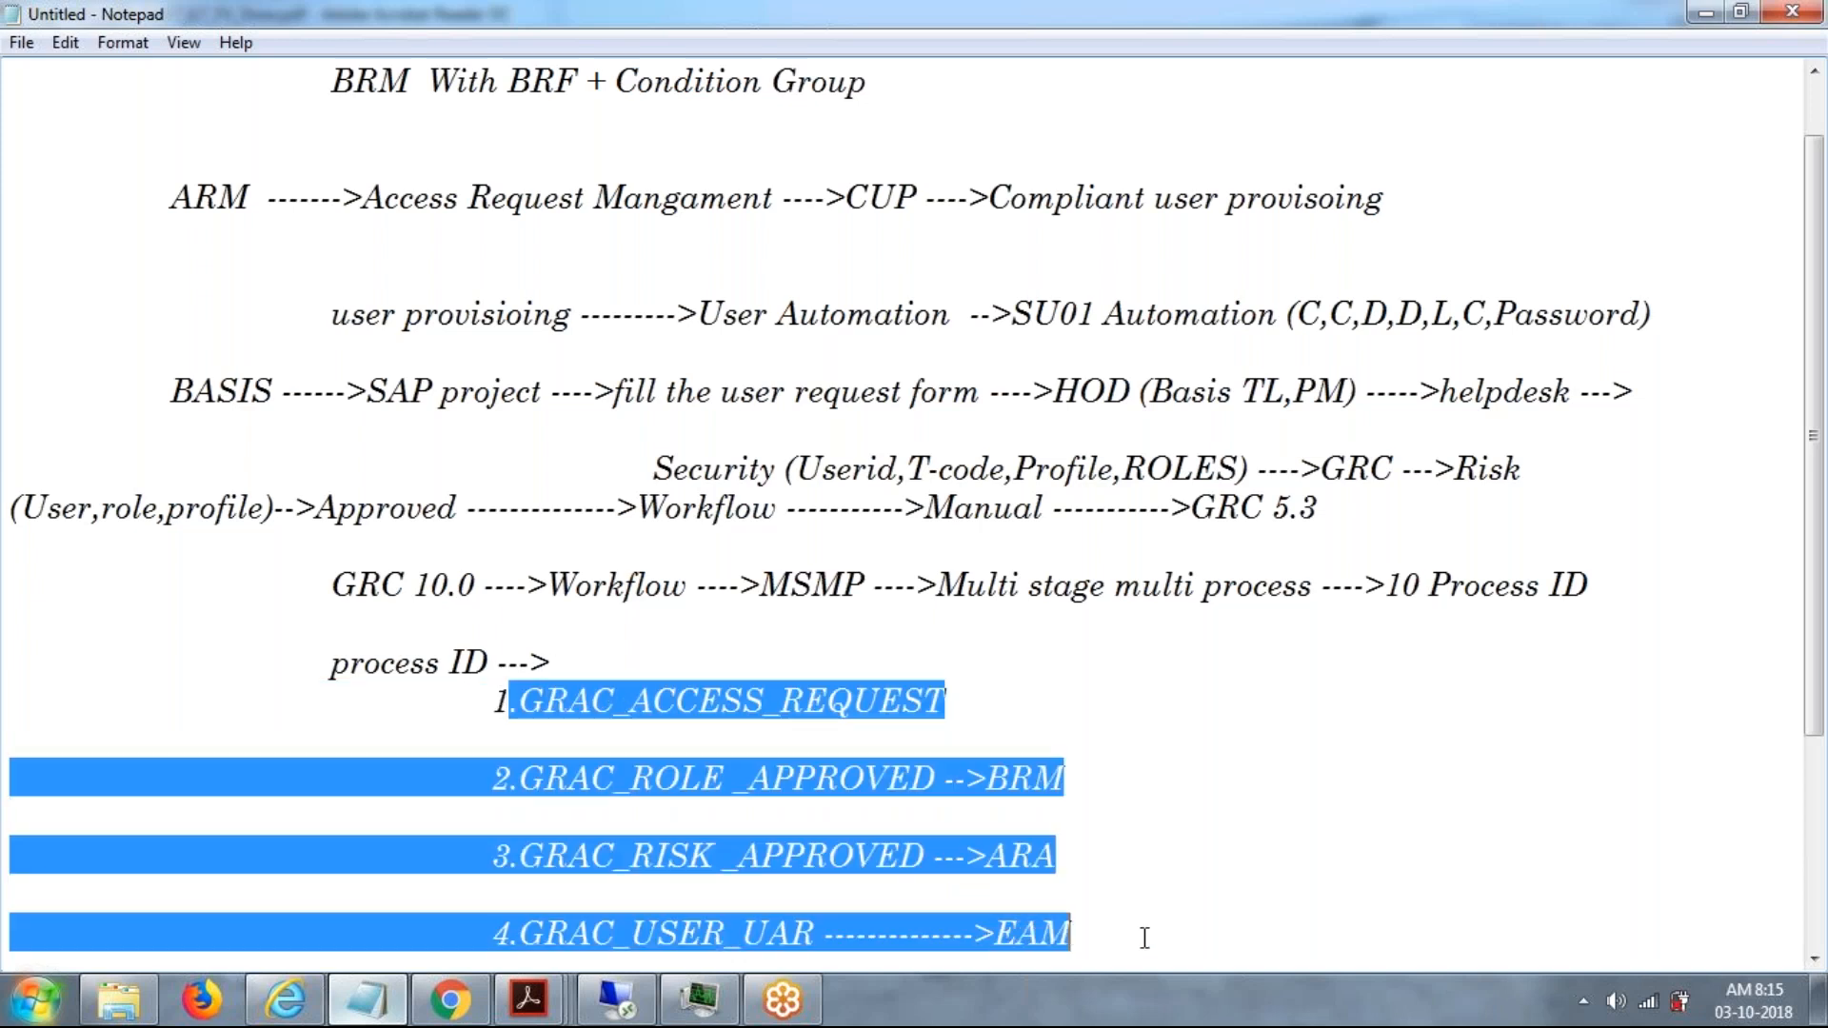
click(1177, 943)
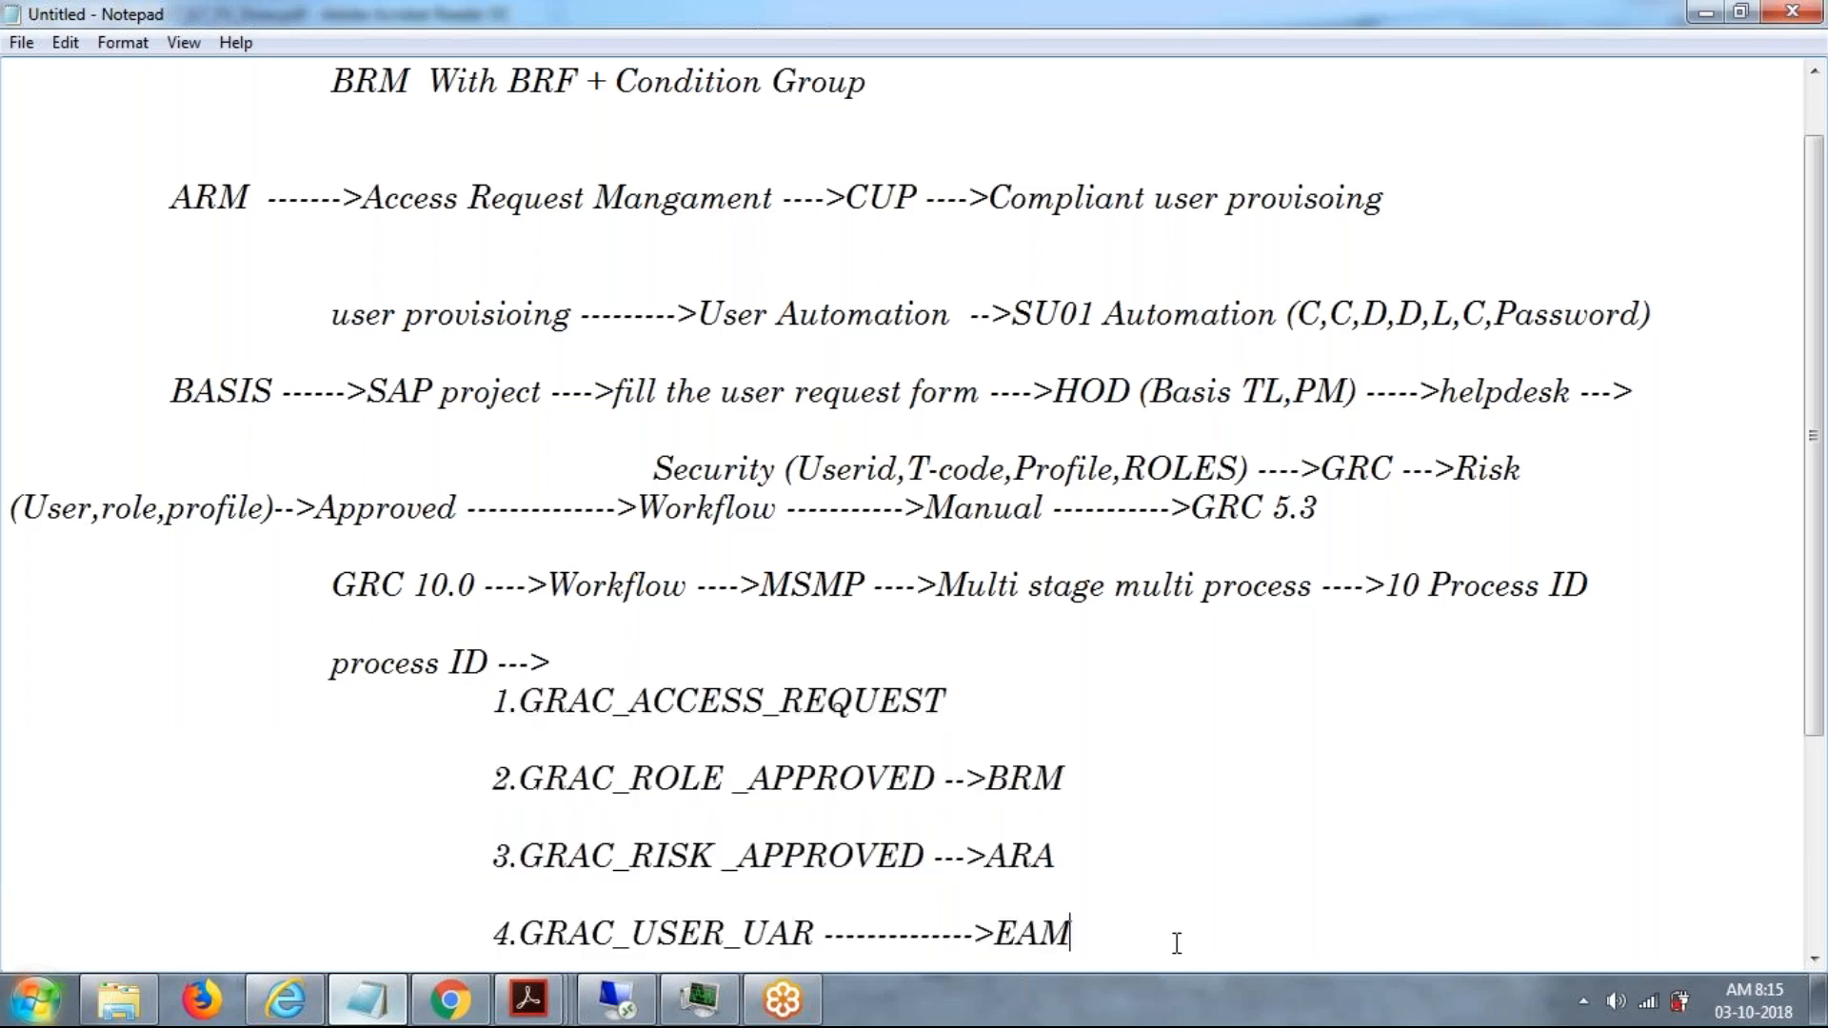
drag(313, 580, 1277, 981)
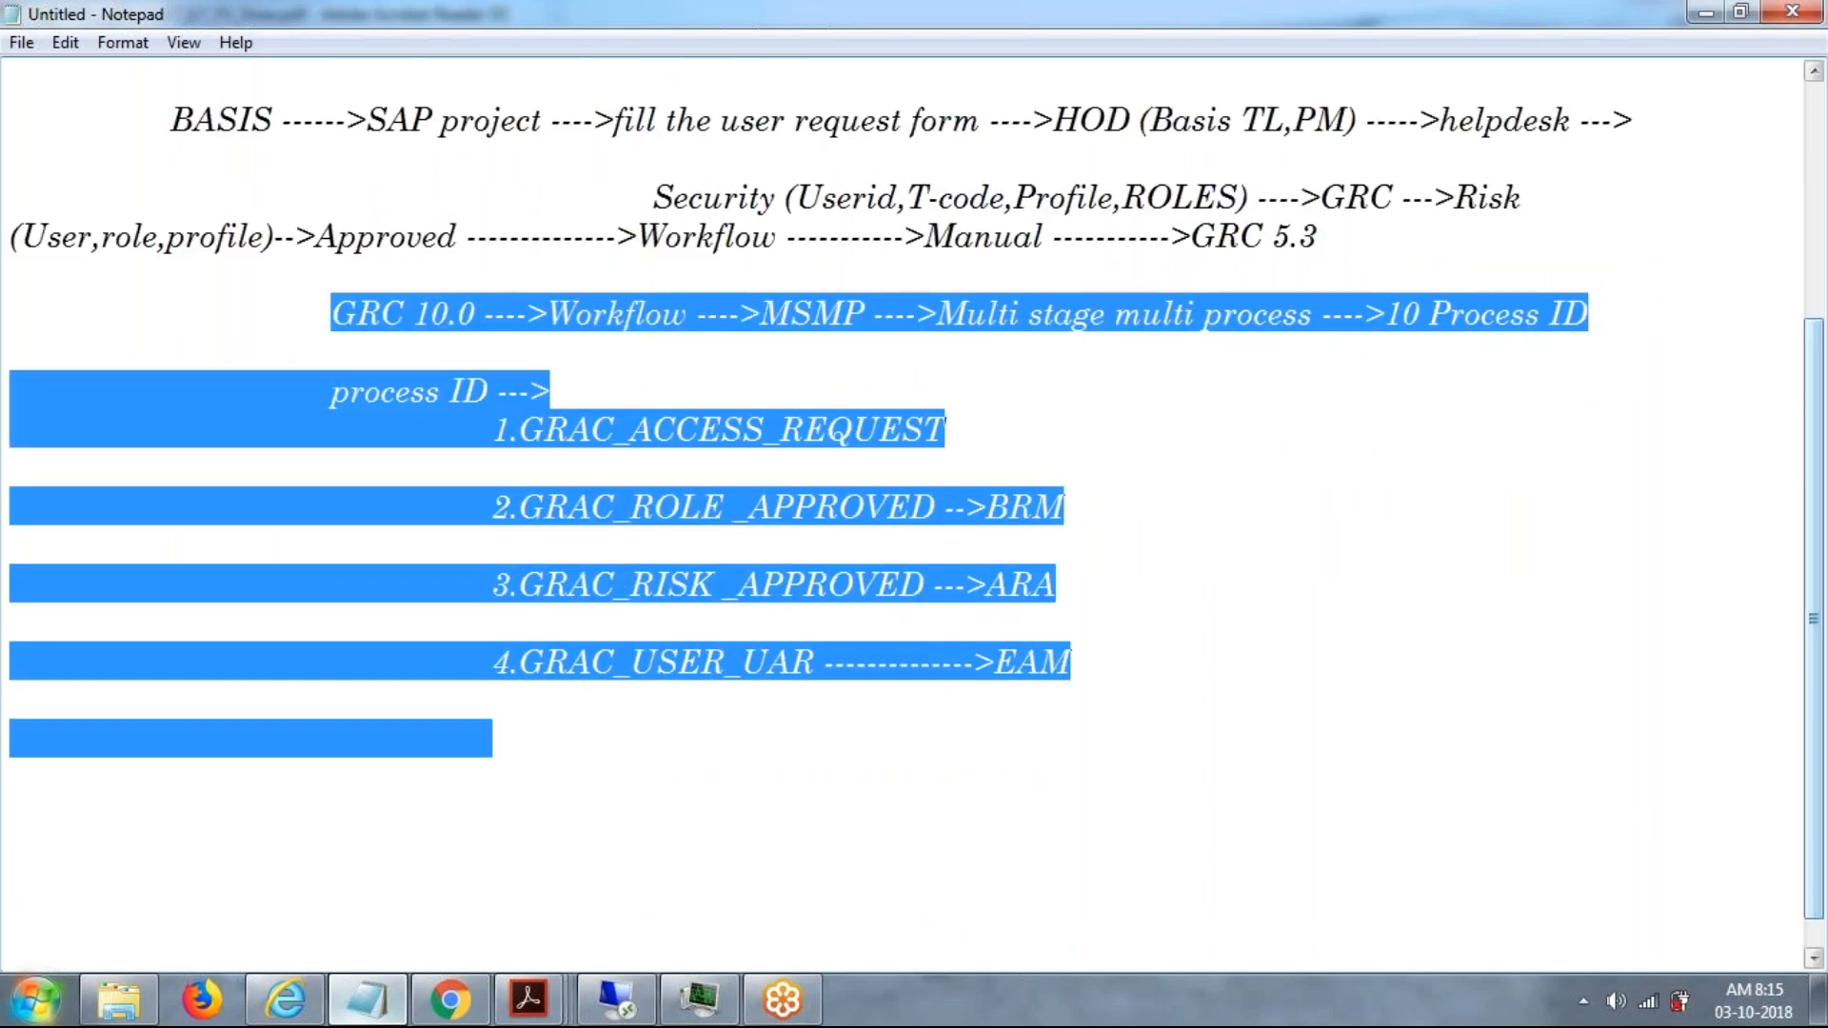
drag(1814, 439, 1811, 257)
drag(990, 197, 1392, 231)
drag(359, 555, 1143, 935)
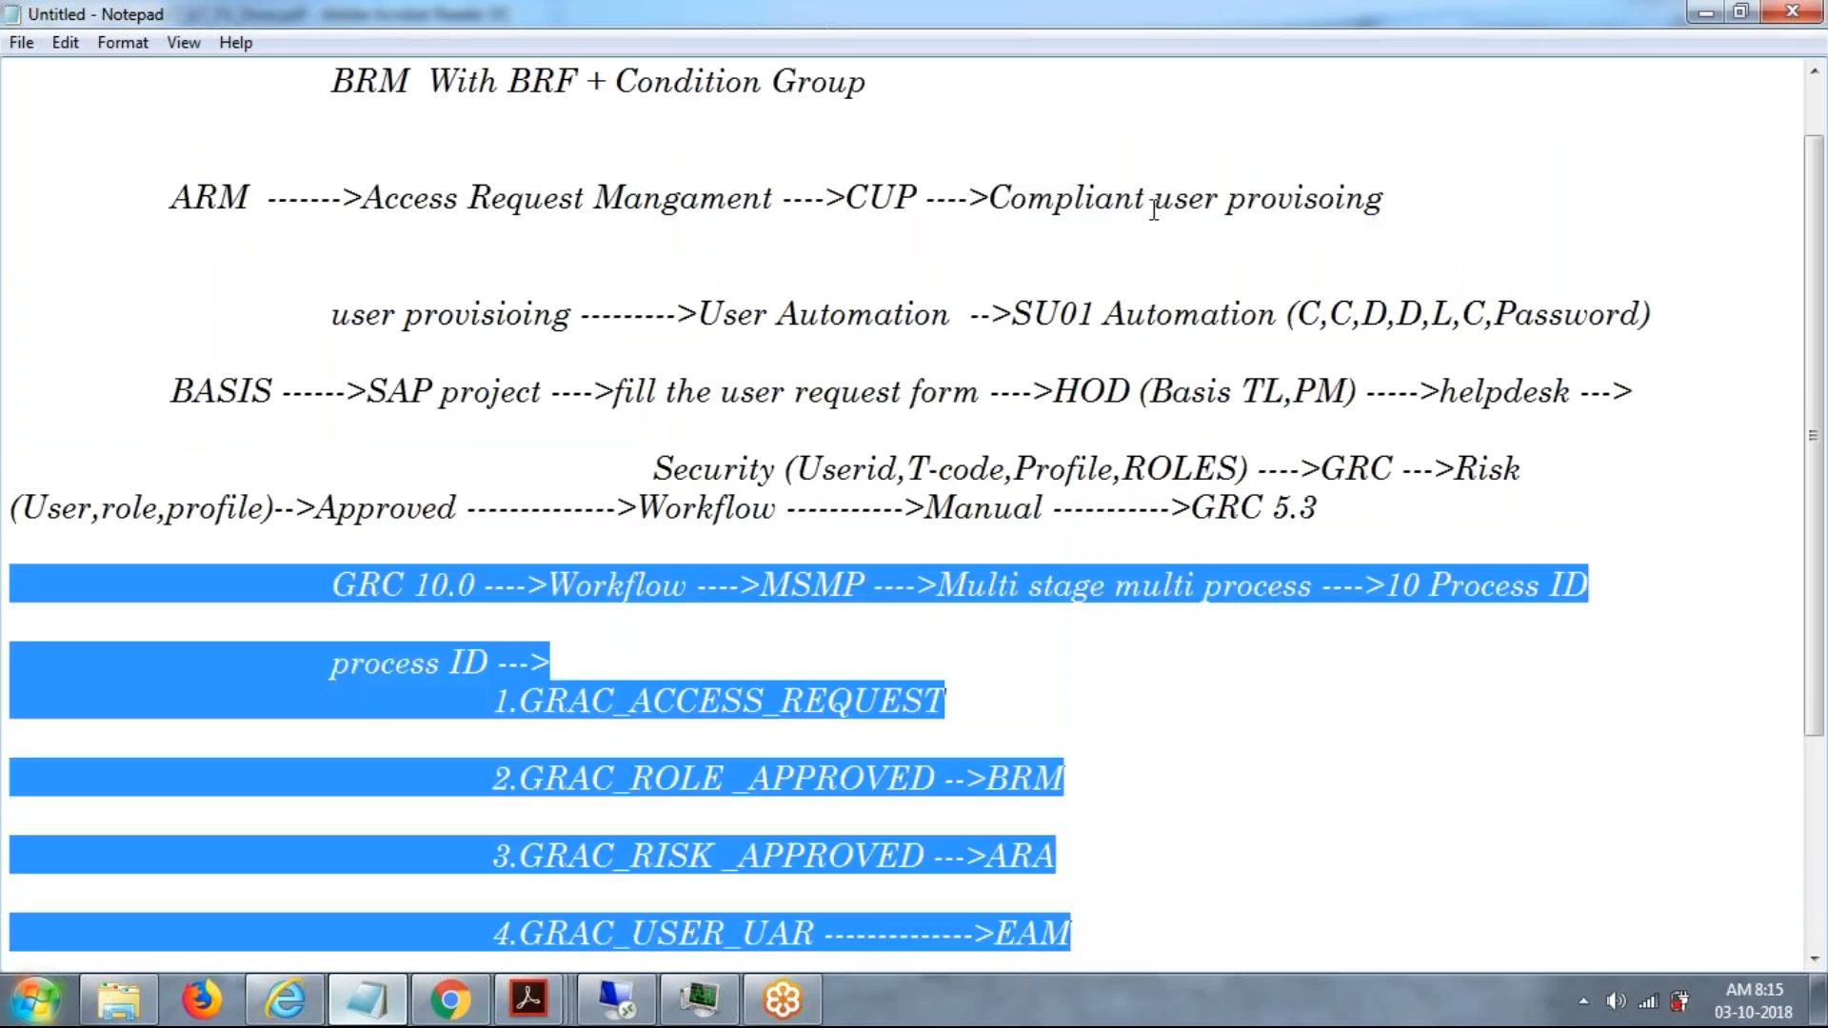
drag(1154, 209, 1387, 205)
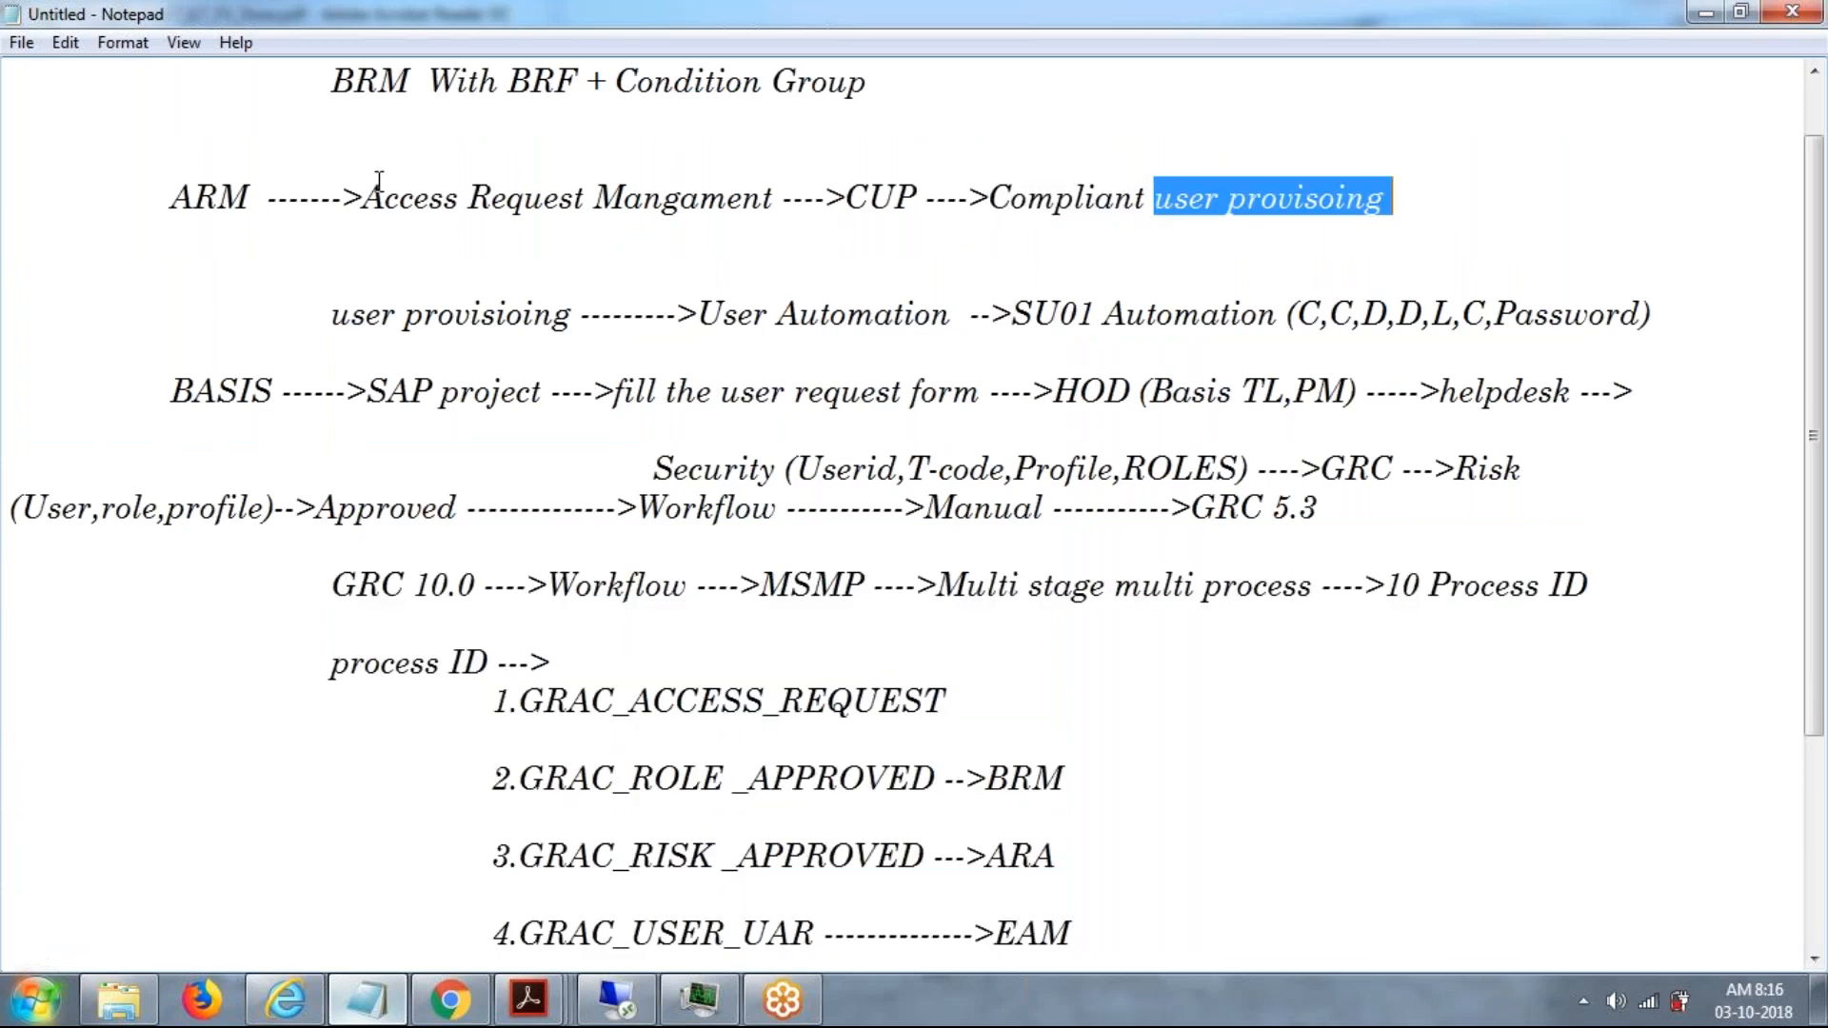
drag(384, 197, 1492, 259)
drag(1417, 195, 192, 198)
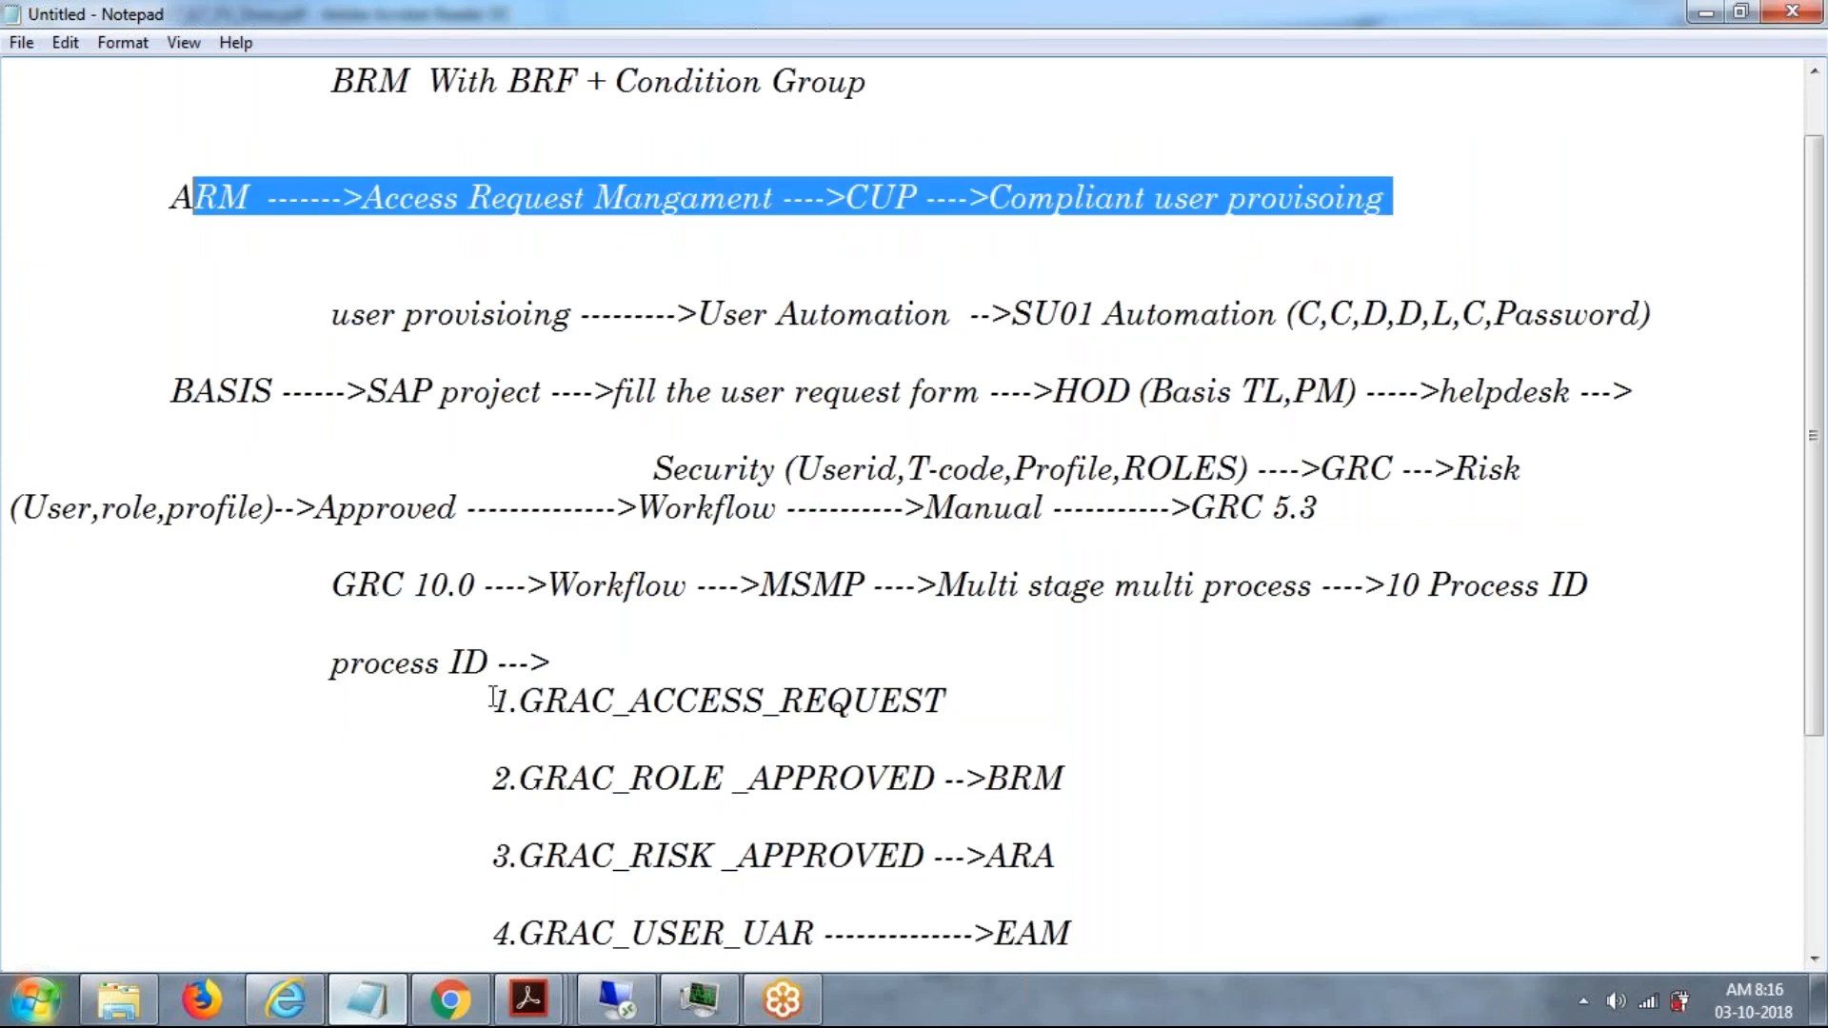
drag(493, 698, 1017, 692)
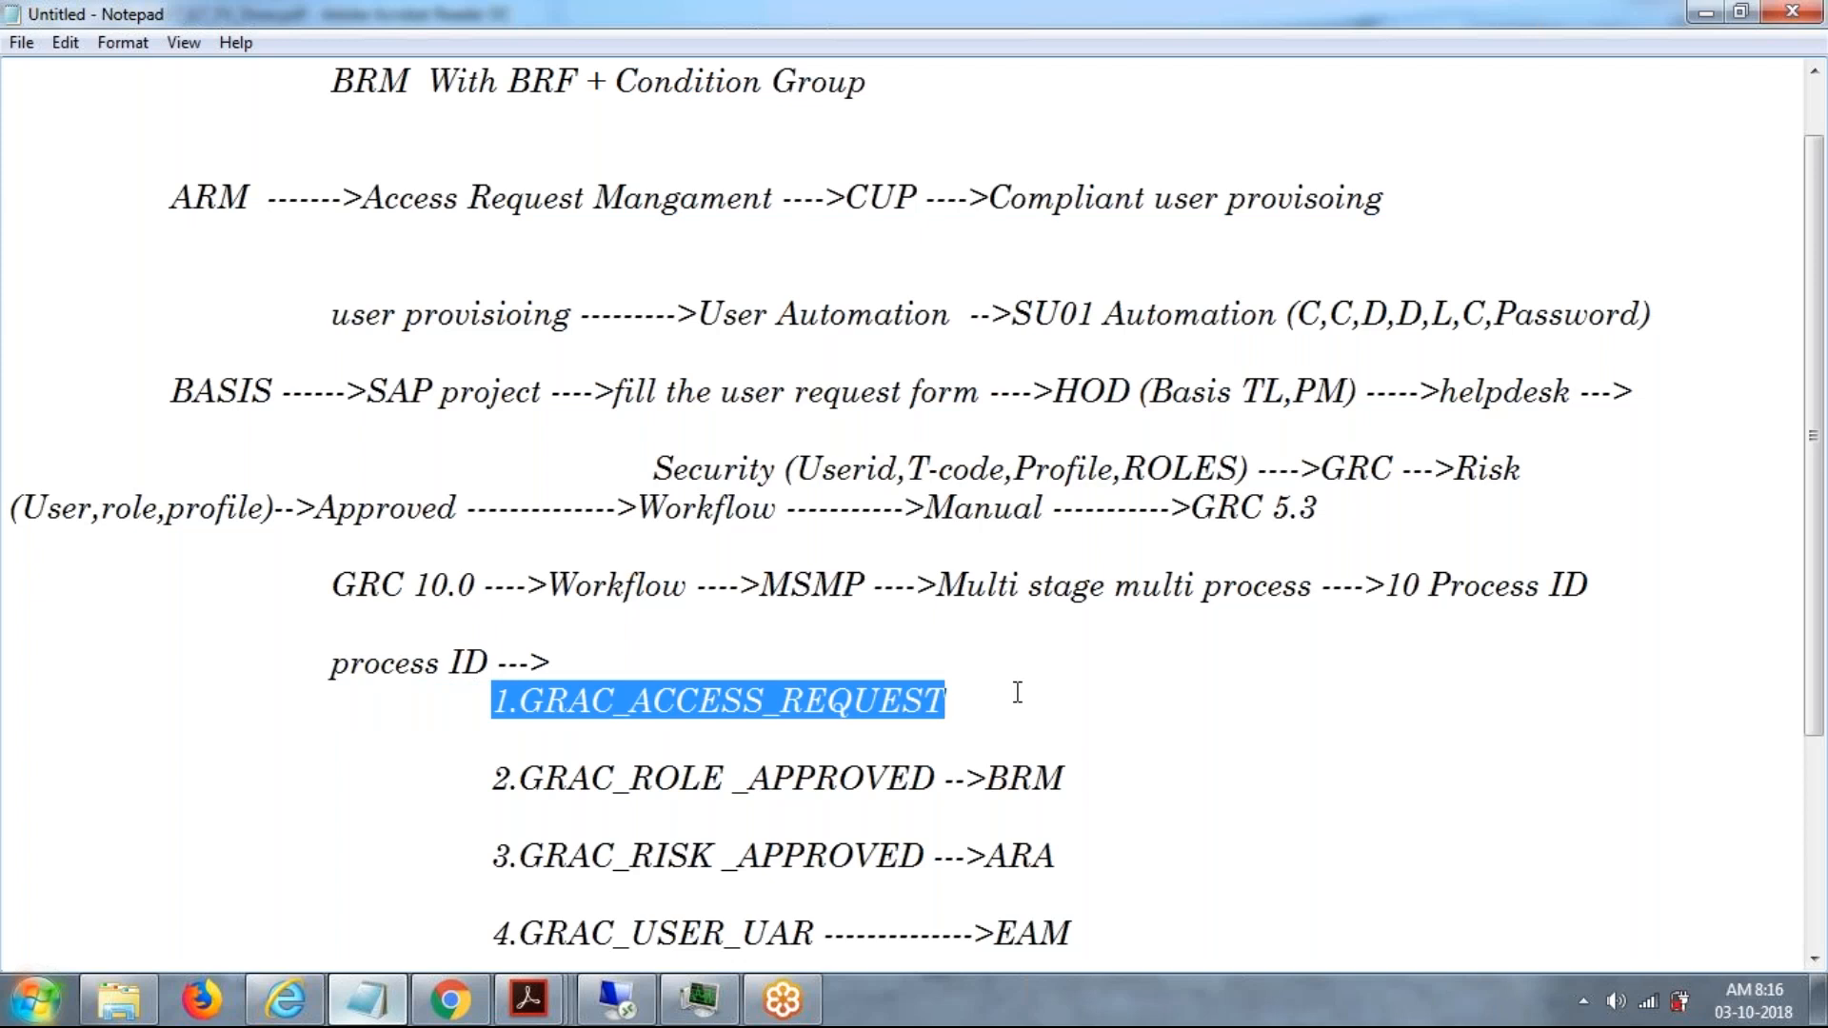
click(1017, 692)
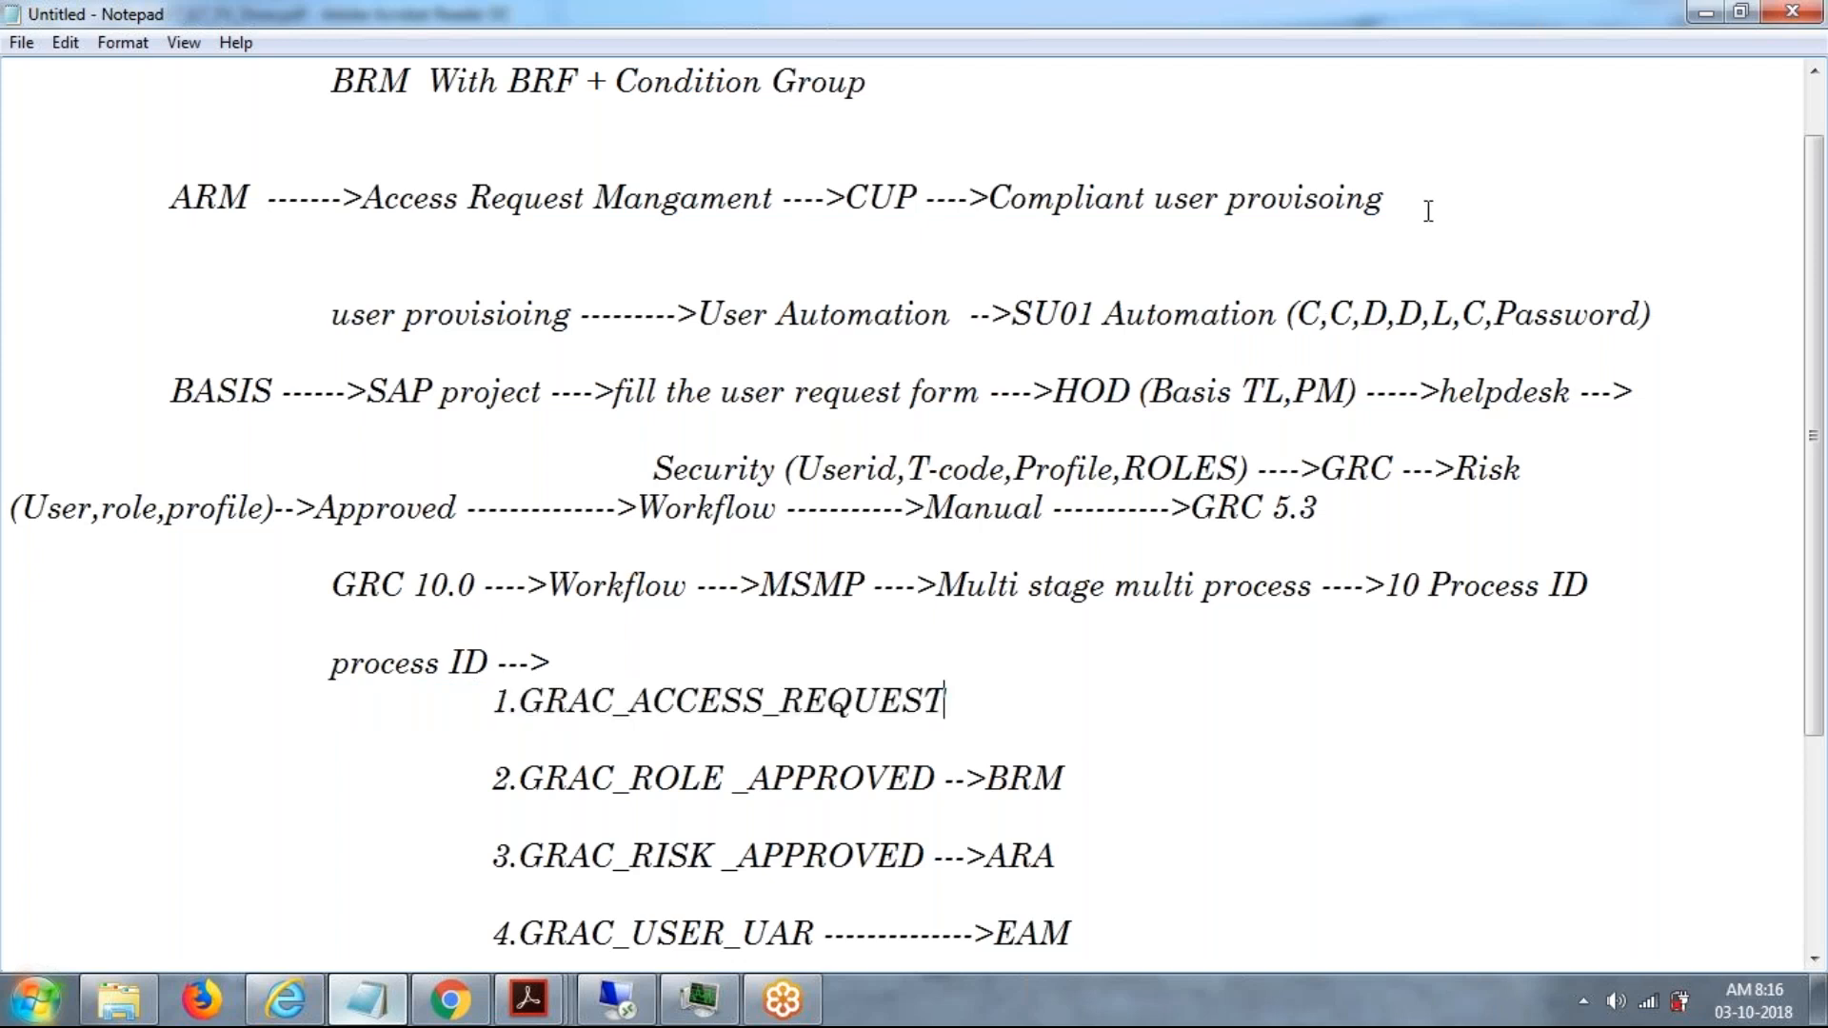
Add an indented line "Post -Installation of ARM" beneath the ARM Access Request Mangament heading.
key(Return)
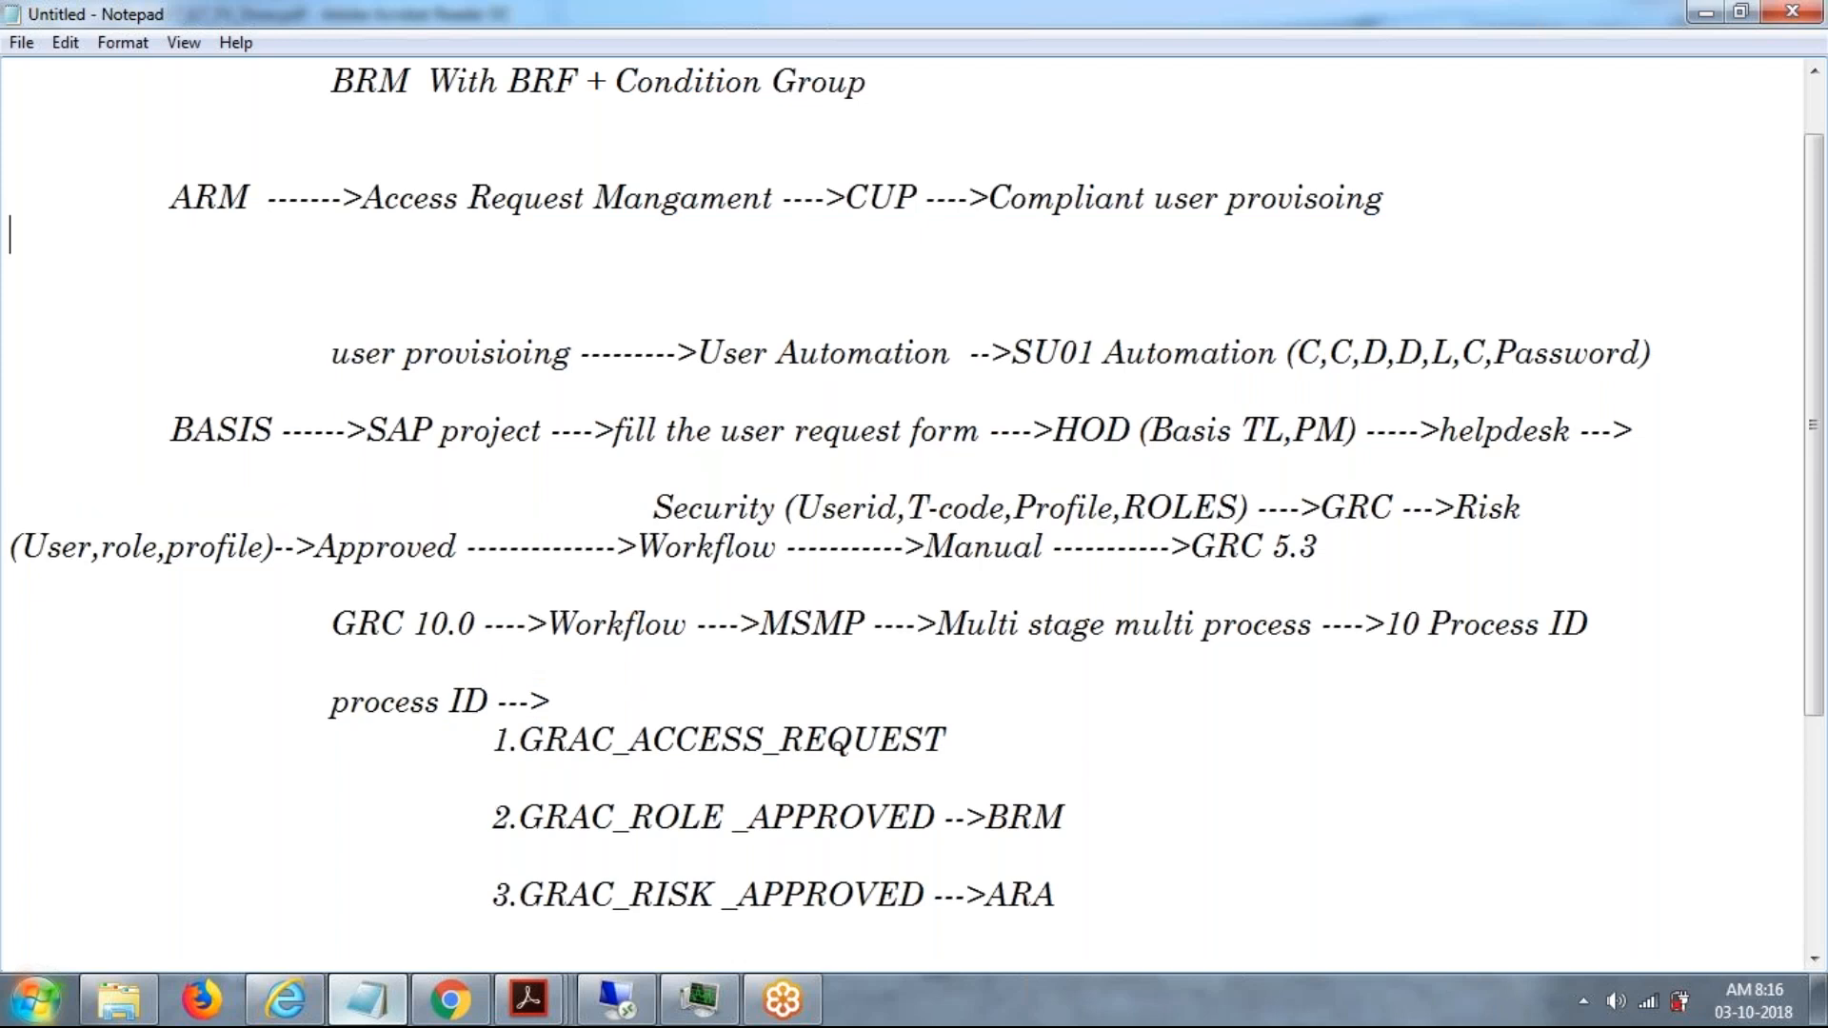
key(Return)
key(Tab)
key(Tab)
text(Post )
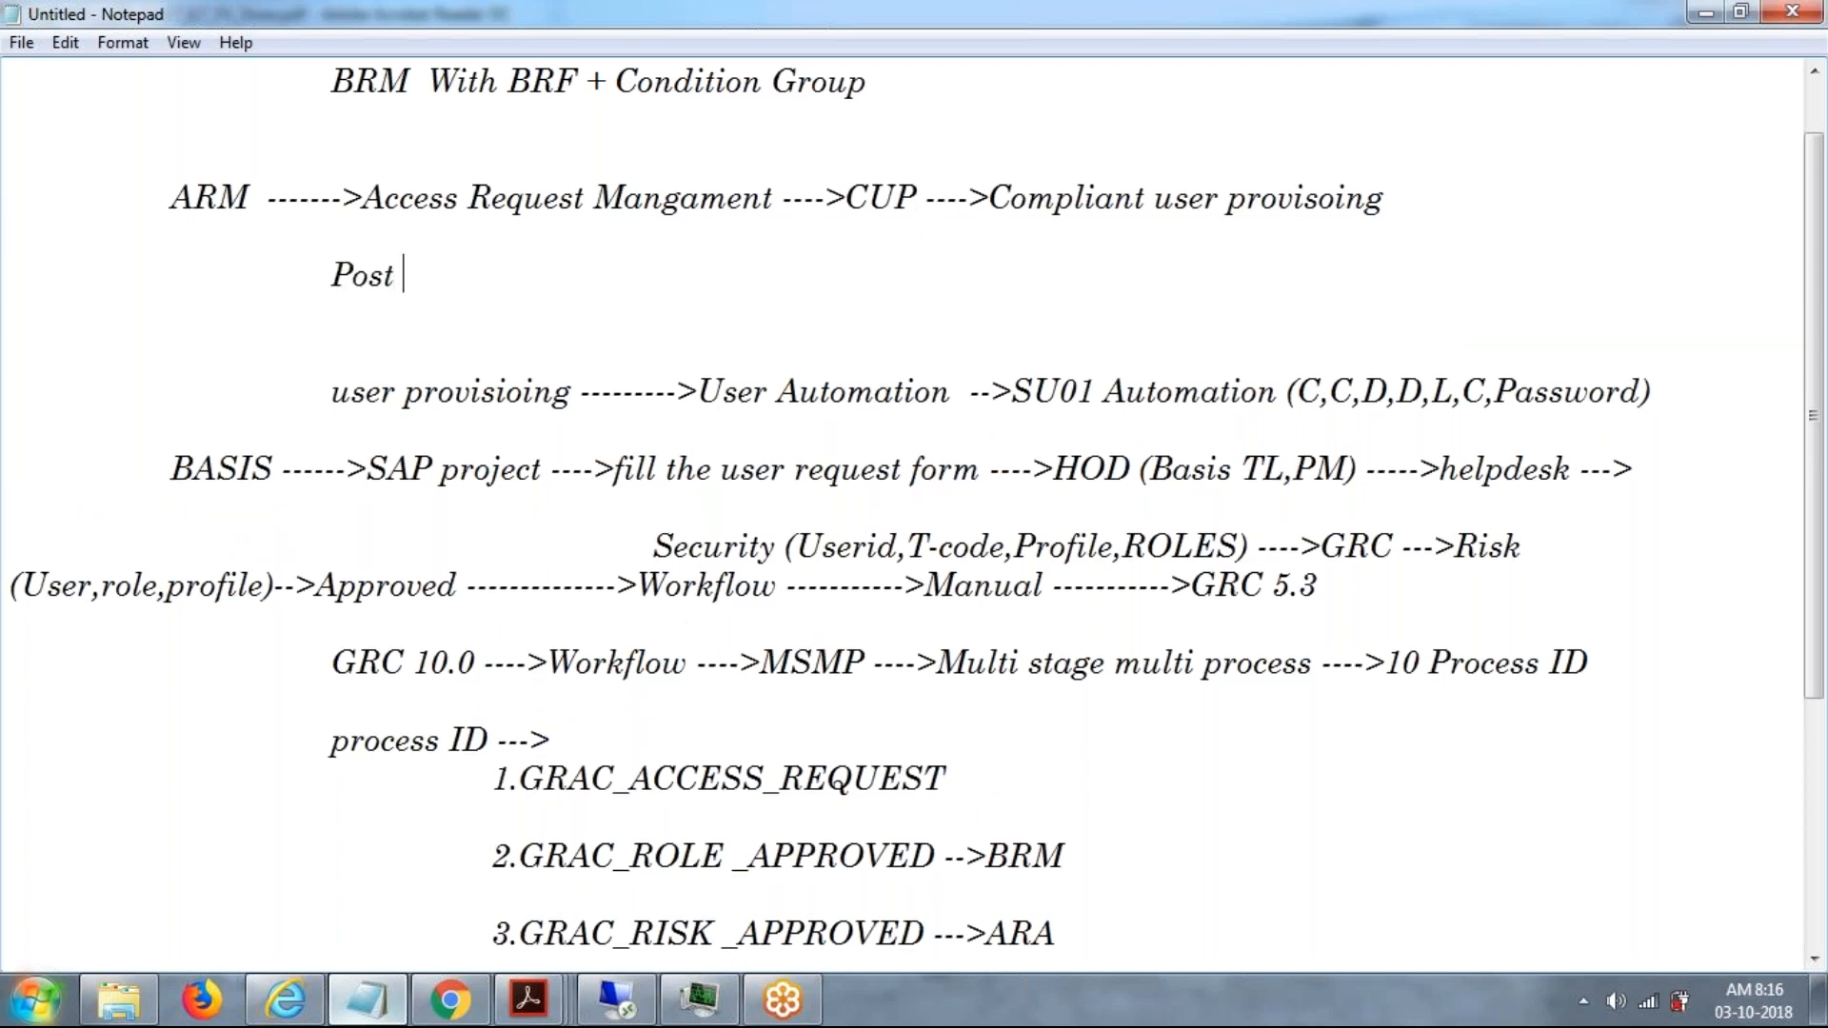
text(-1N)
key(BackSpace)
text(sn)
key(BackSpace)
key(BackSpace)
text(nstal)
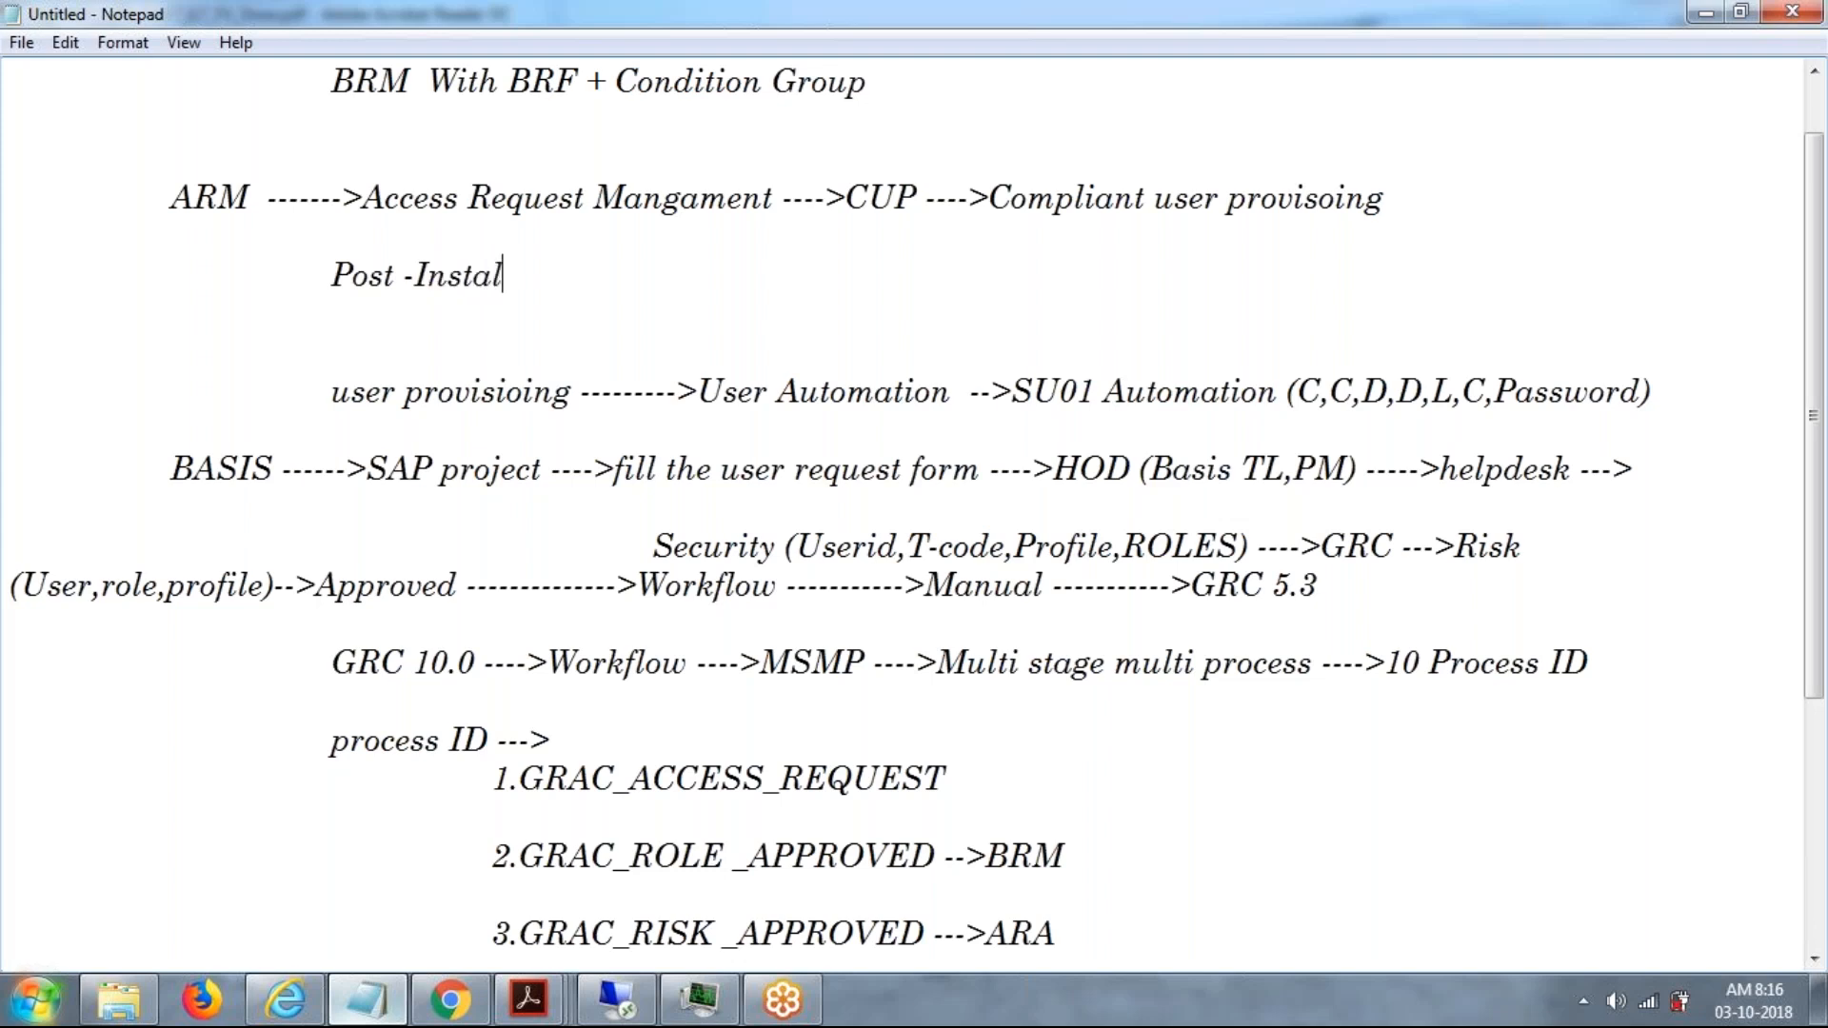
text(lation of ARM)
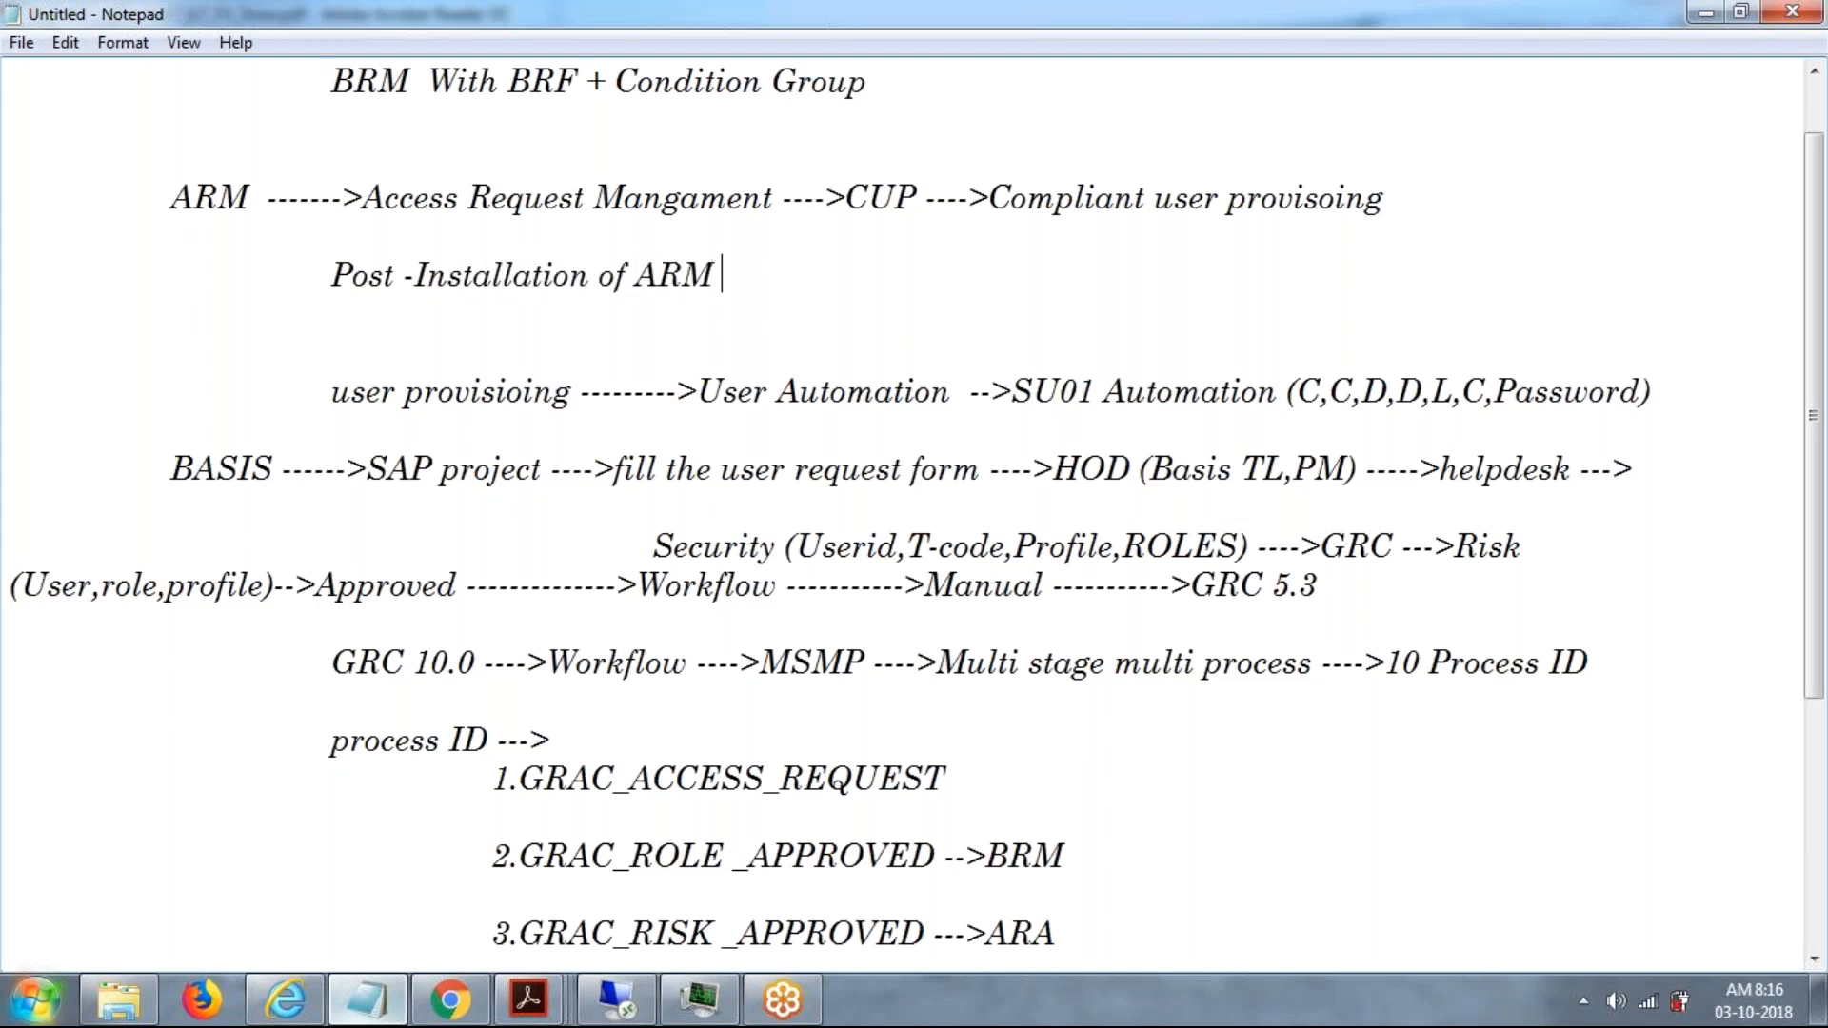
Add the first list item "1.Activate the BC set of ARM", indented beneath the Post -Installation line.
key(Return)
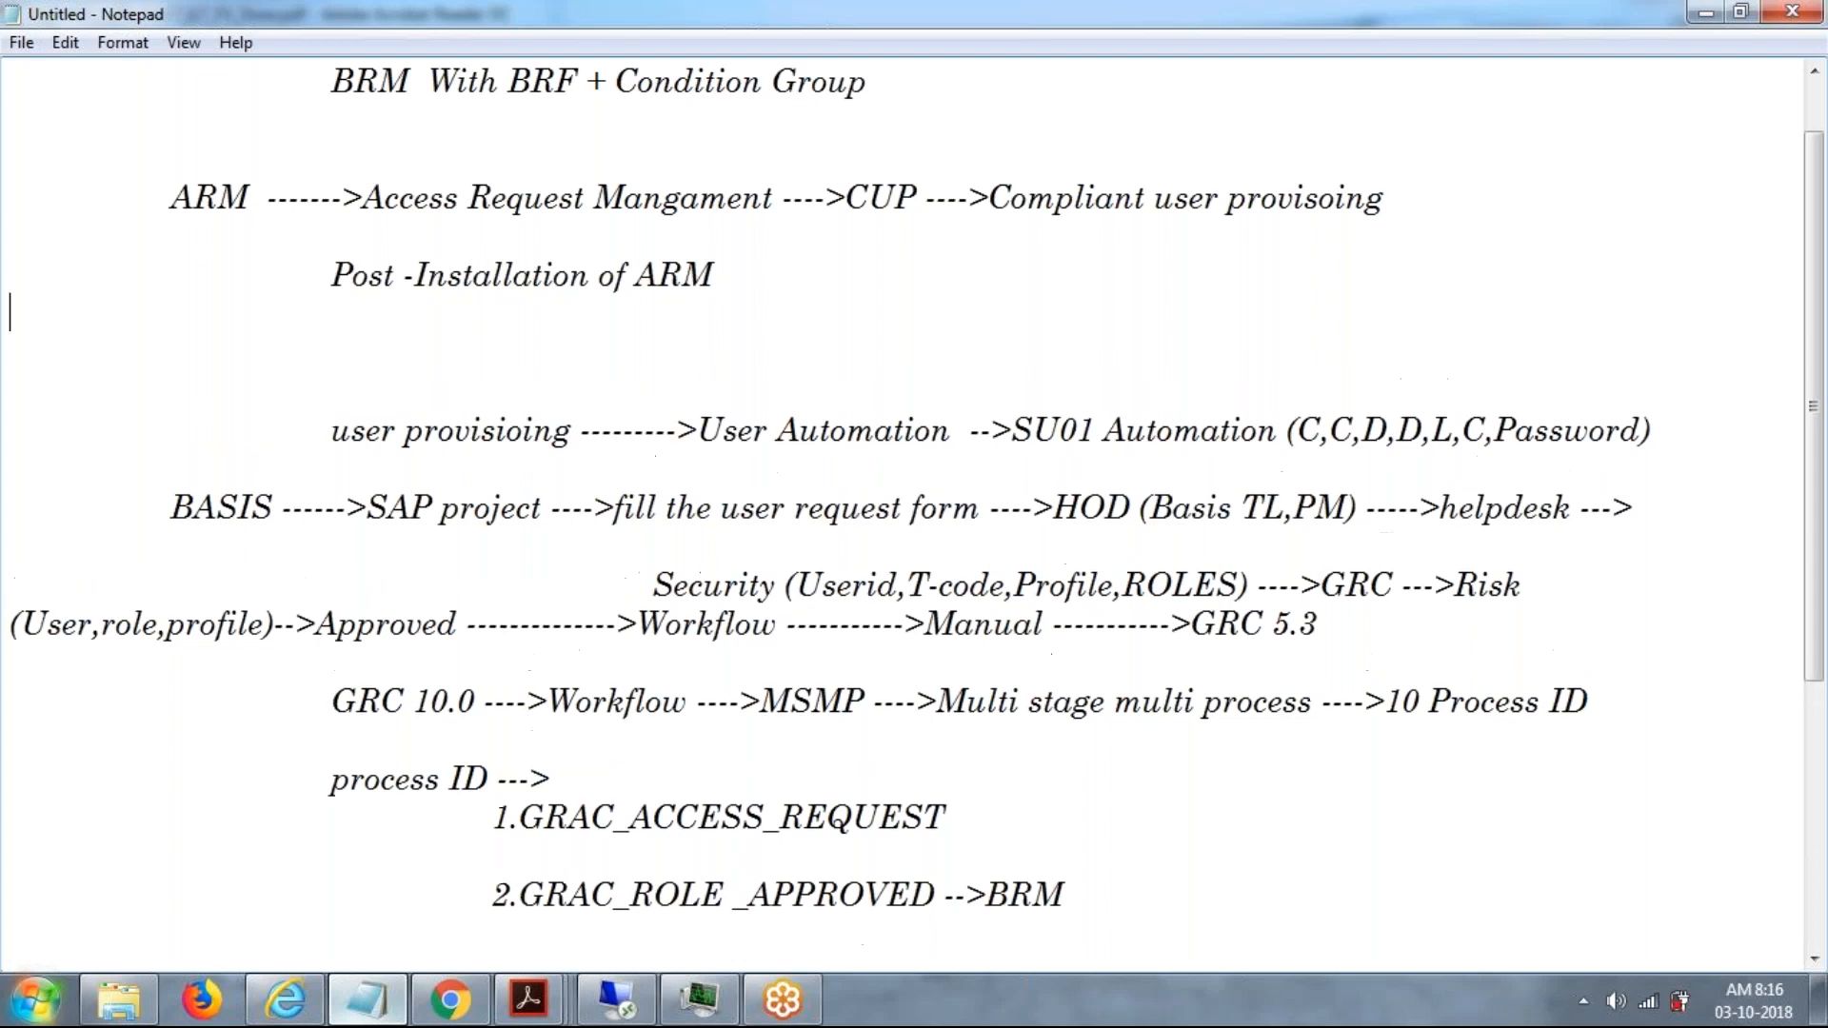
key(Return)
key(Return)
key(Tab)
key(Tab)
key(Tab)
text(1.b)
key(BackSpace)
text(BC)
key(BackSpace)
key(BackSpace)
text(a)
key(BackSpace)
text(Activate the NC)
key(BackSpace)
text(NC)
key(BackSpace)
key(BackSpace)
text(BC)
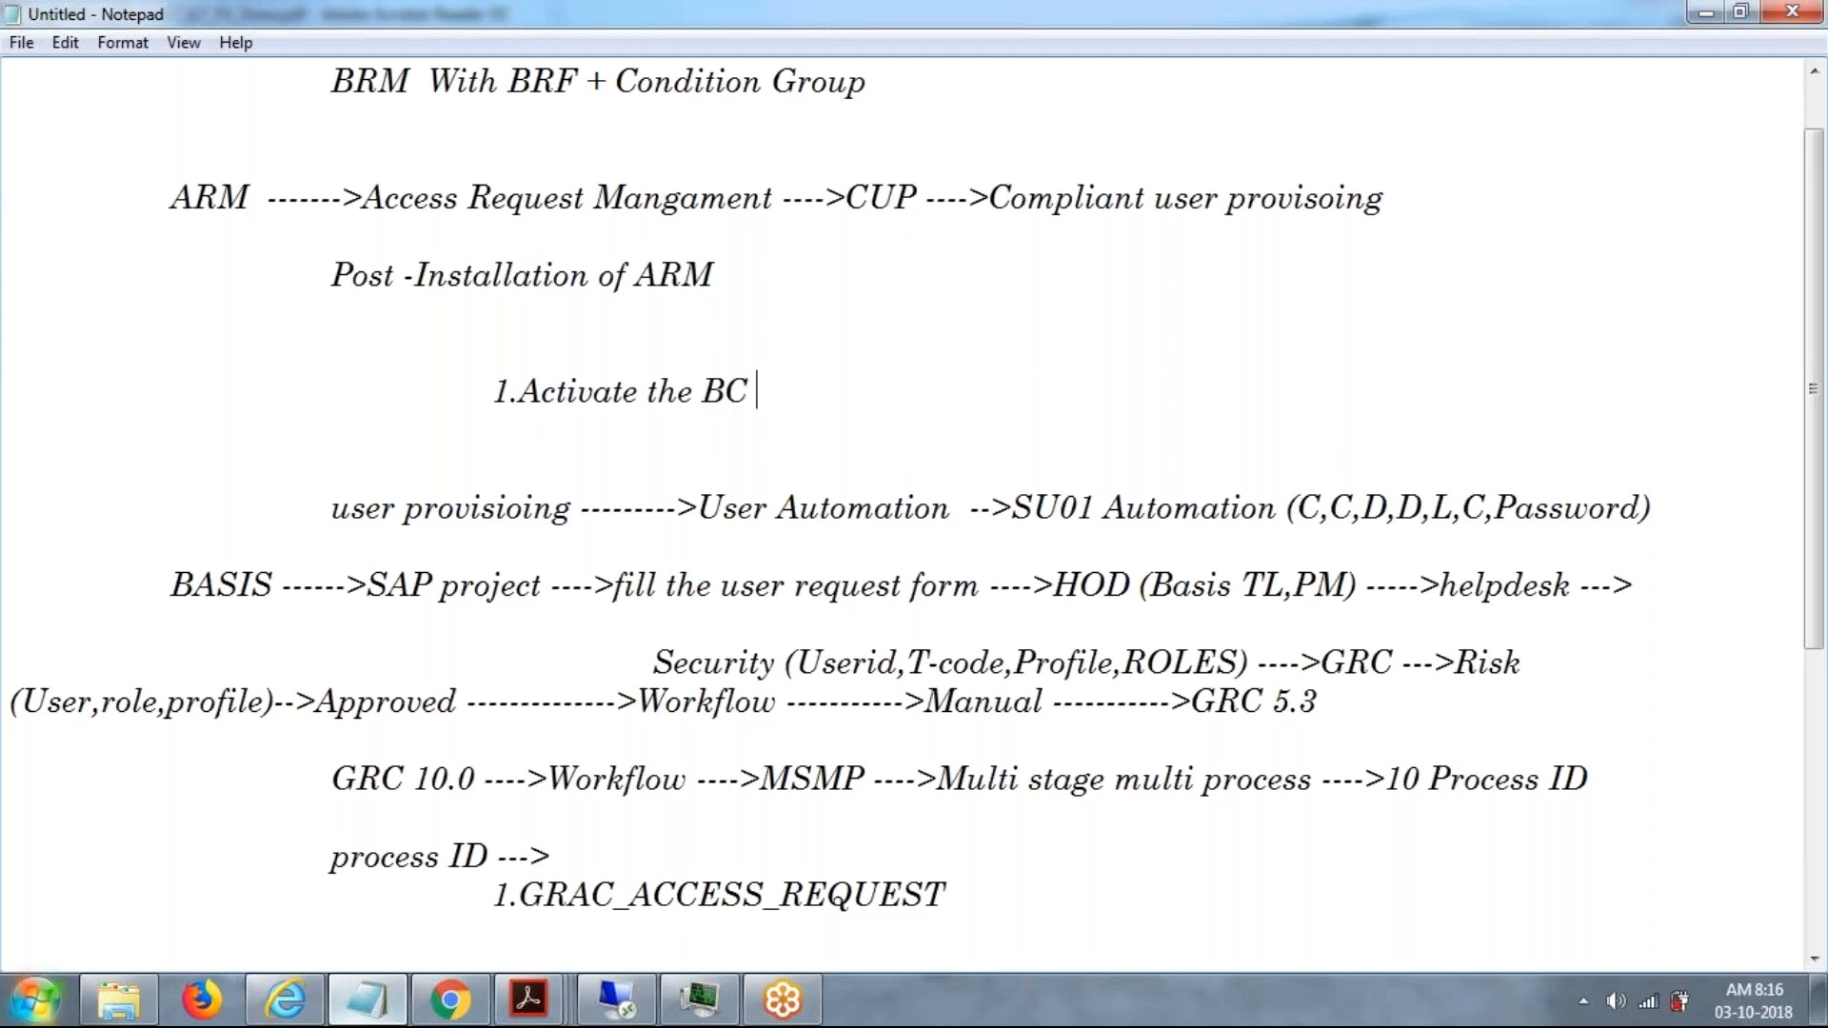
text( set of A)
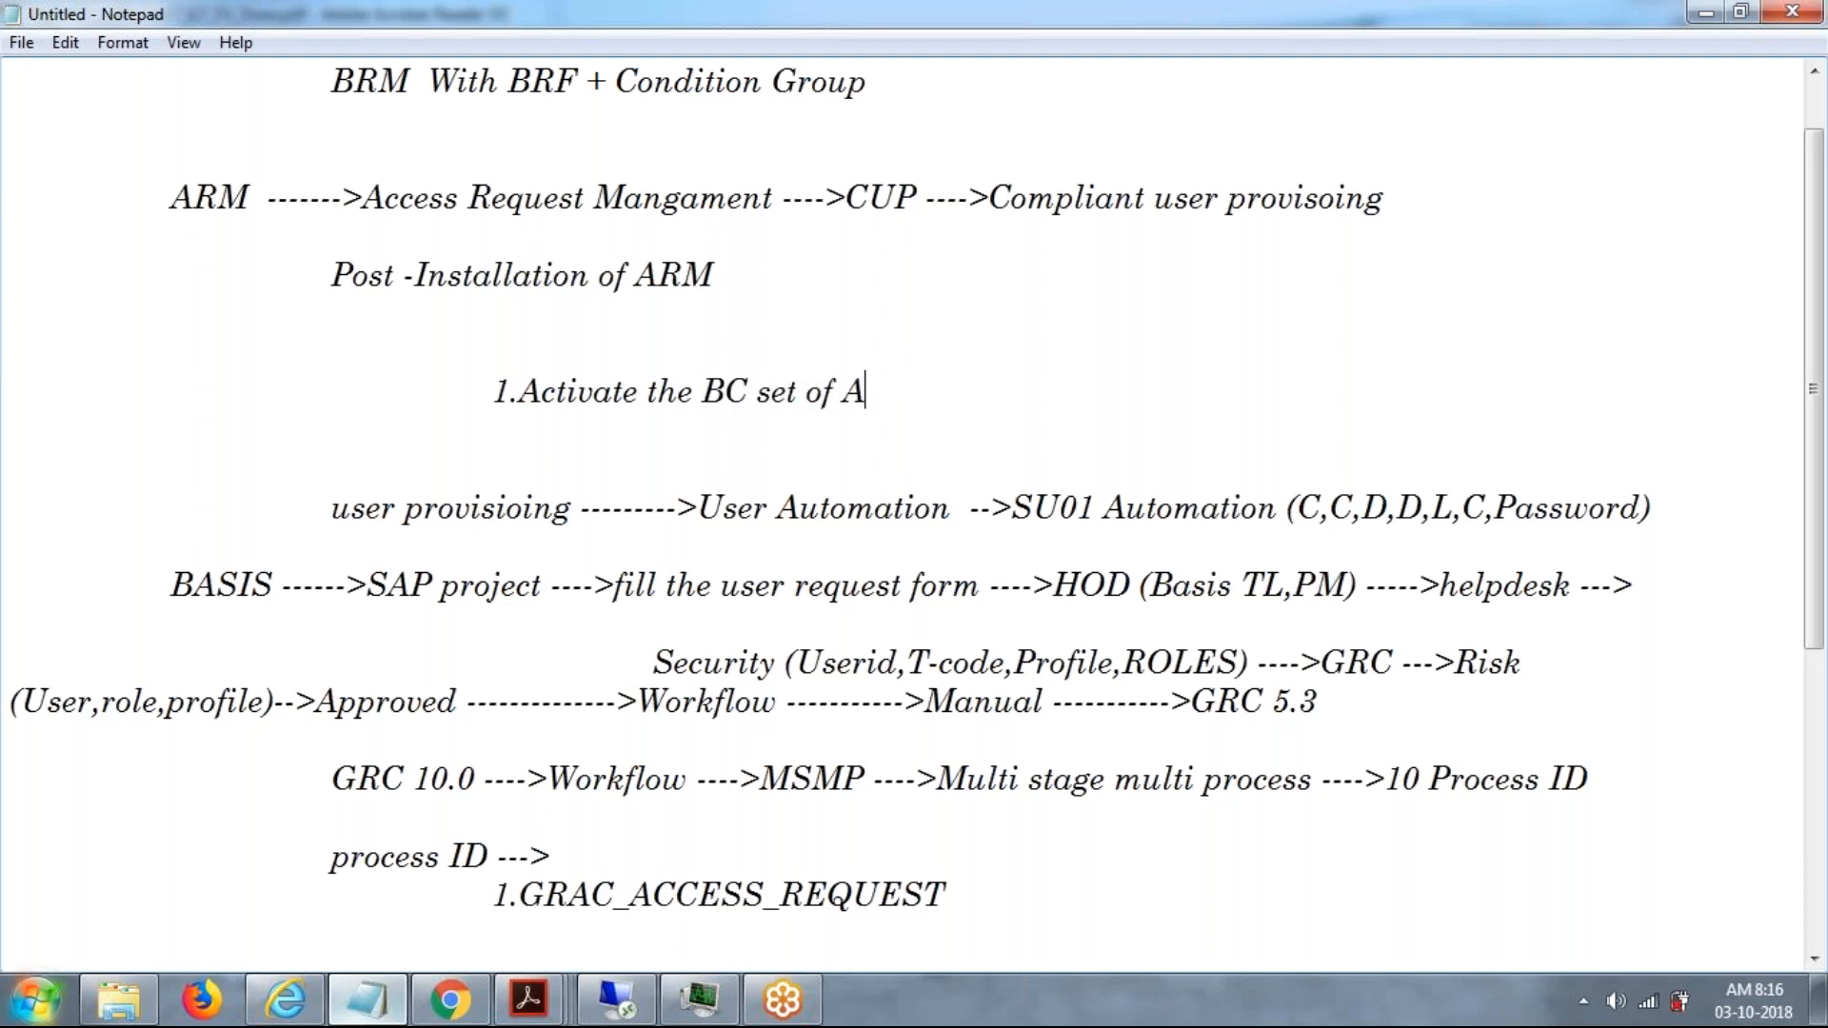
text(RM)
Add the second post-installation item, "2.Intergration framework -->PROV -->".
key(Return)
key(Return)
key(Tab)
key(Tab)
key(Tab)
text(2.)
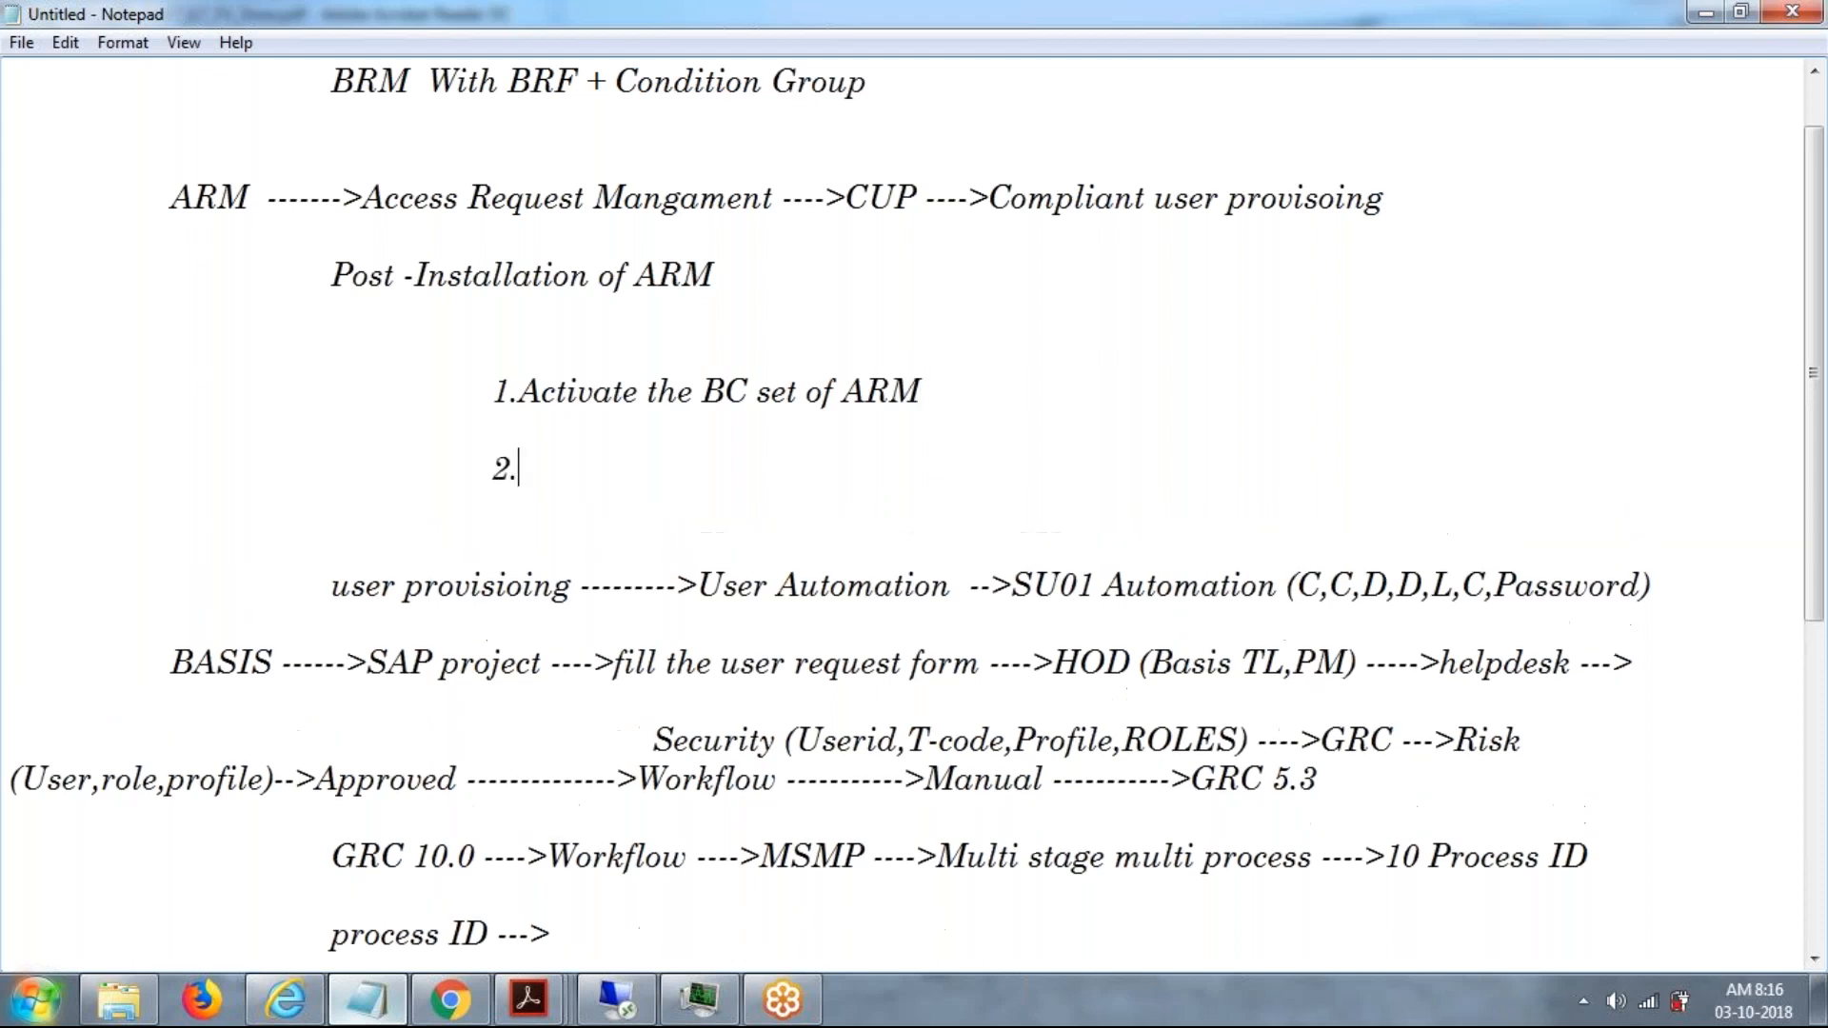
text(Intergration fram)
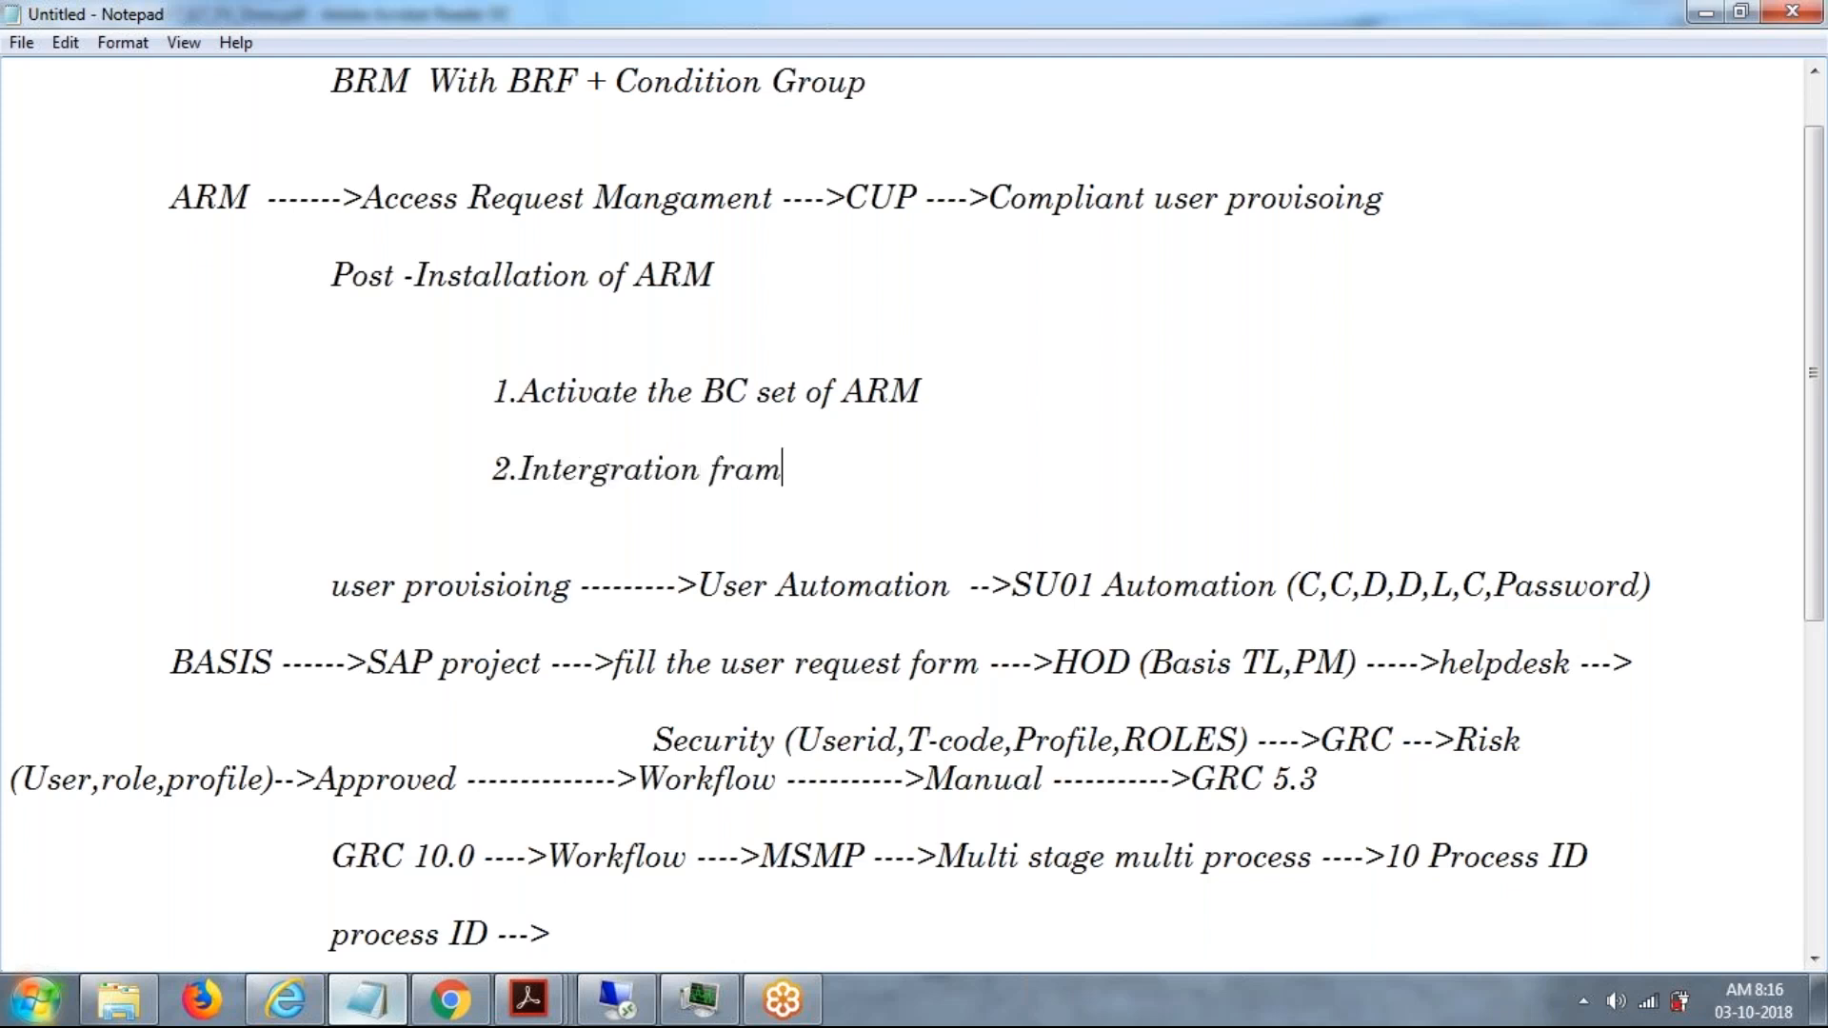
text(ework -->PROV --)
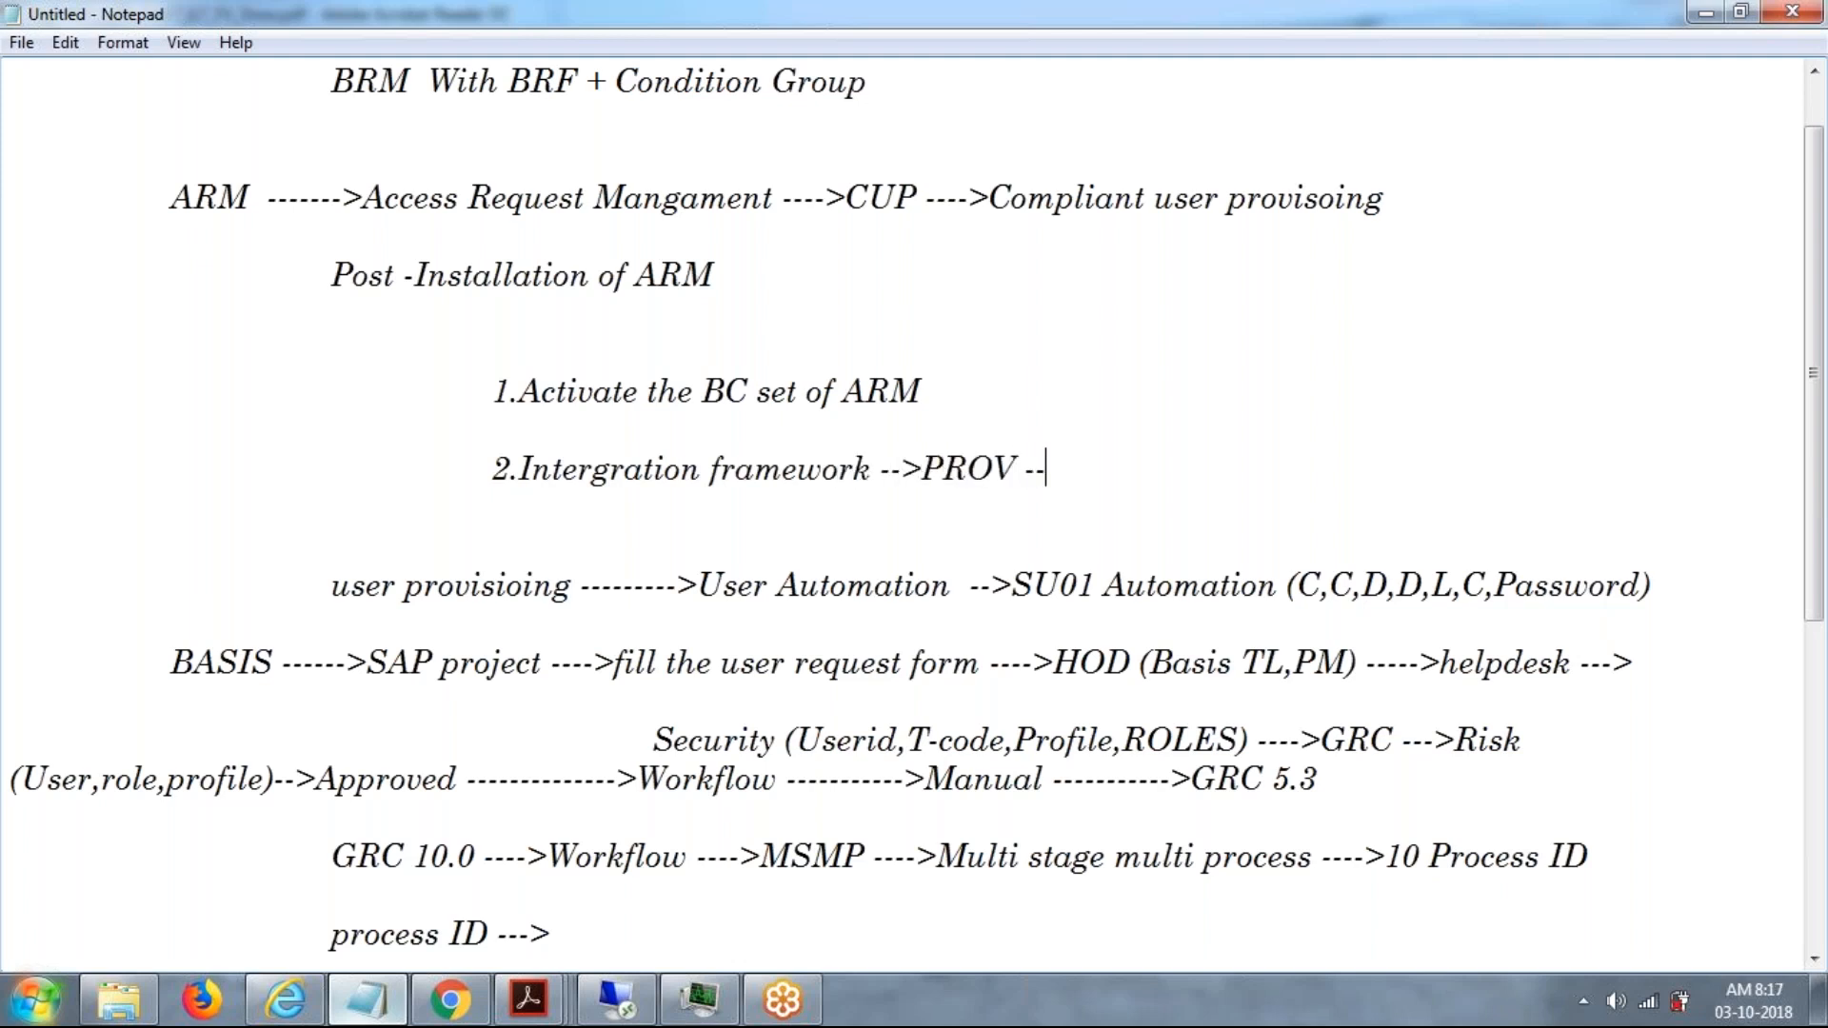
text(>)
Add the third post-installation item, "3.Maintain the Connection Configuration".
key(Return)
key(Return)
key(Tab)
key(Tab)
key(Tab)
text(3.)
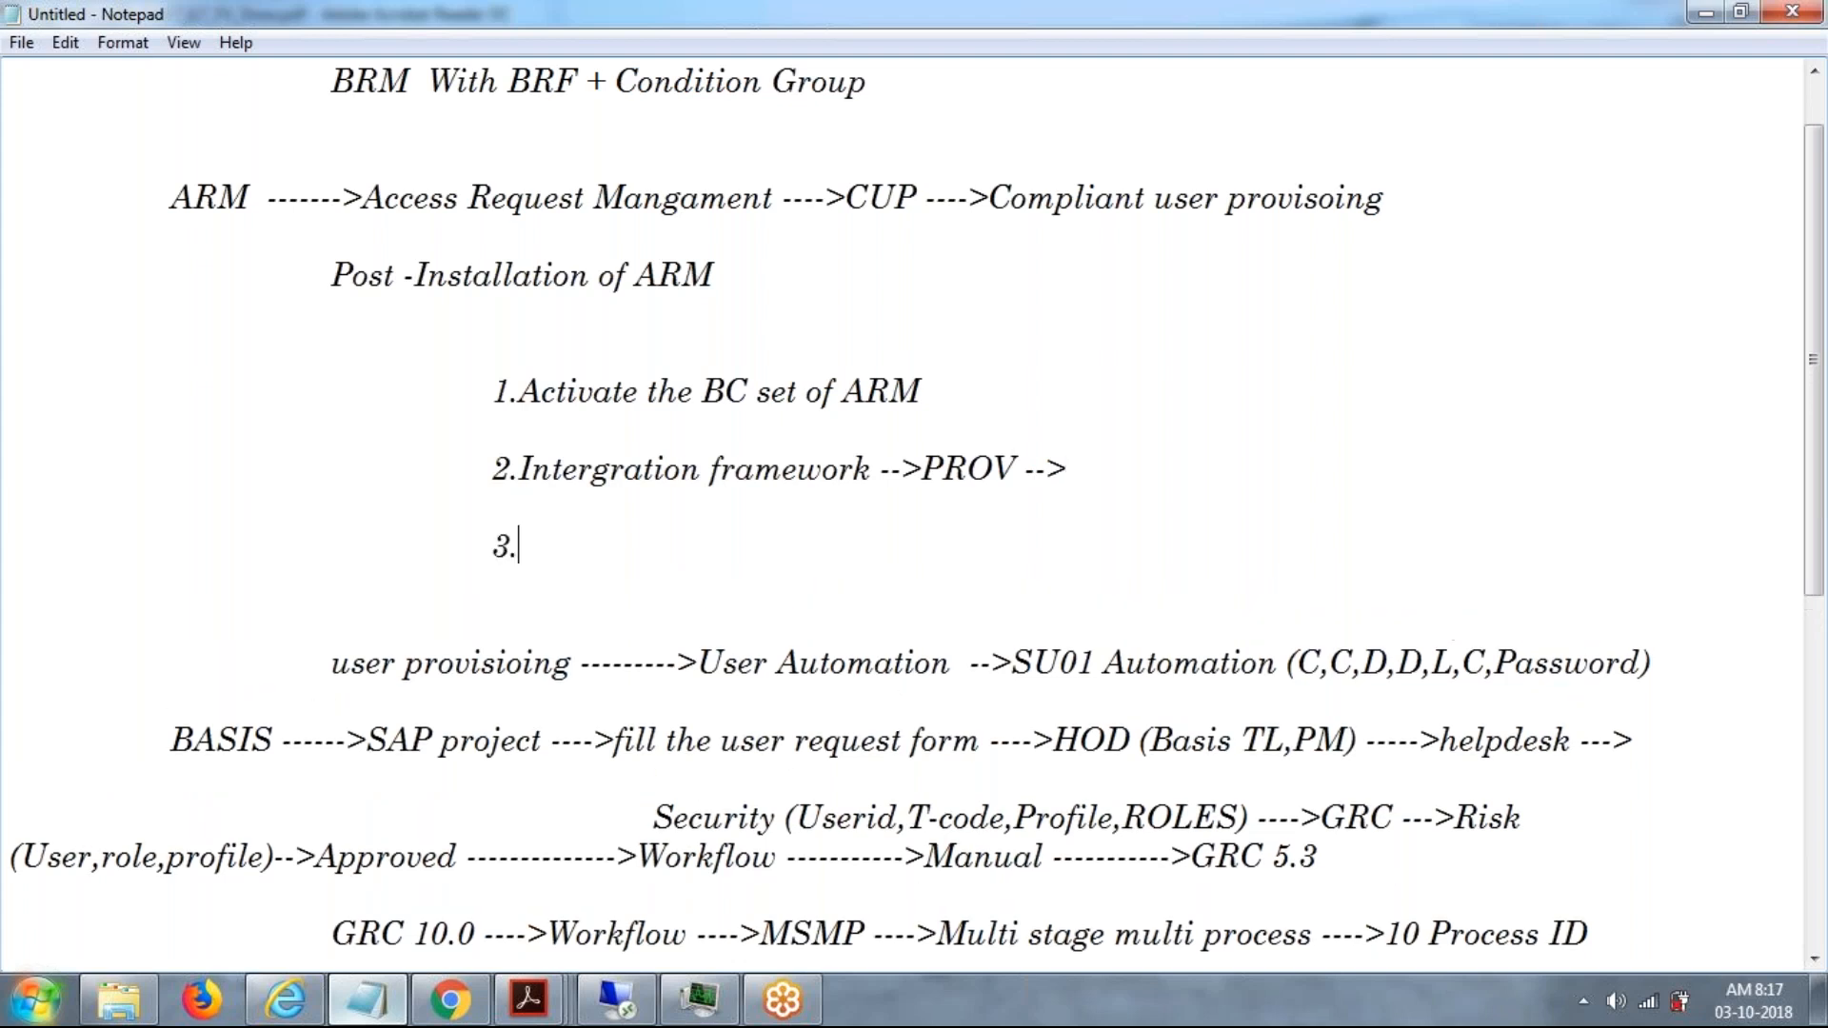
text(Maintain)
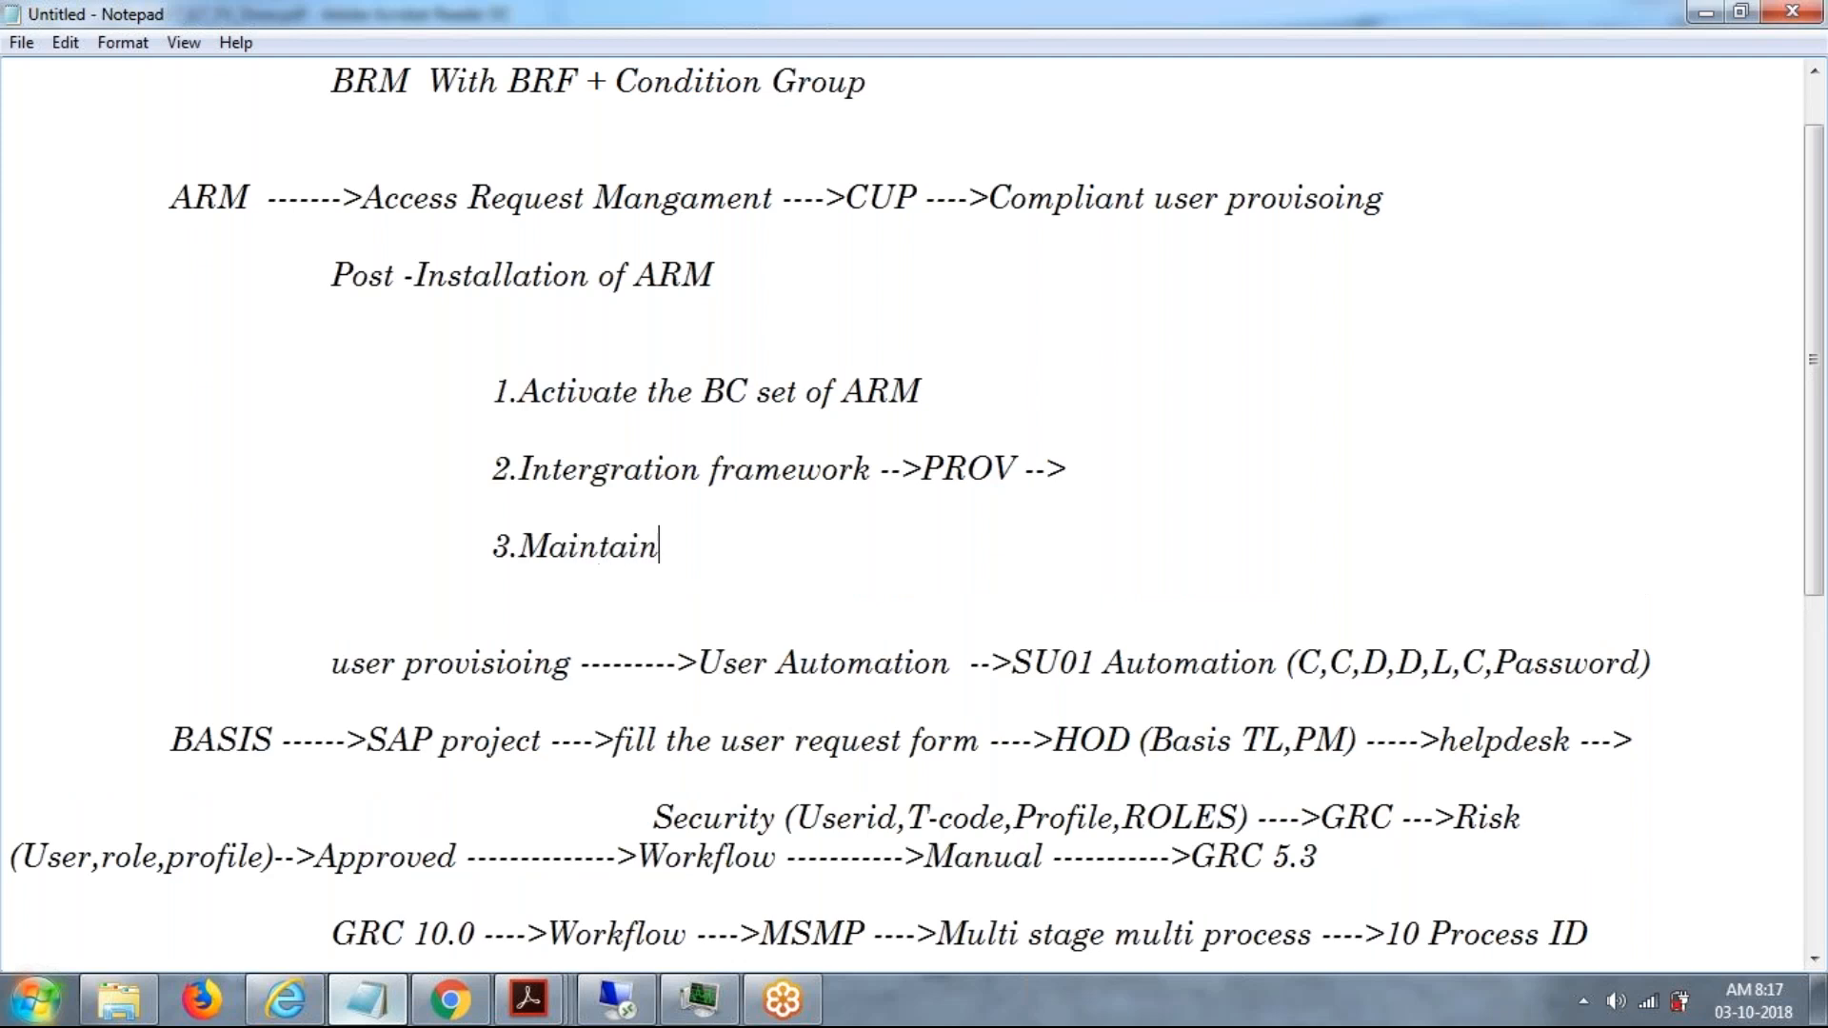
text( the C)
key(BackSpace)
text(c)
key(BackSpace)
text(Connection)
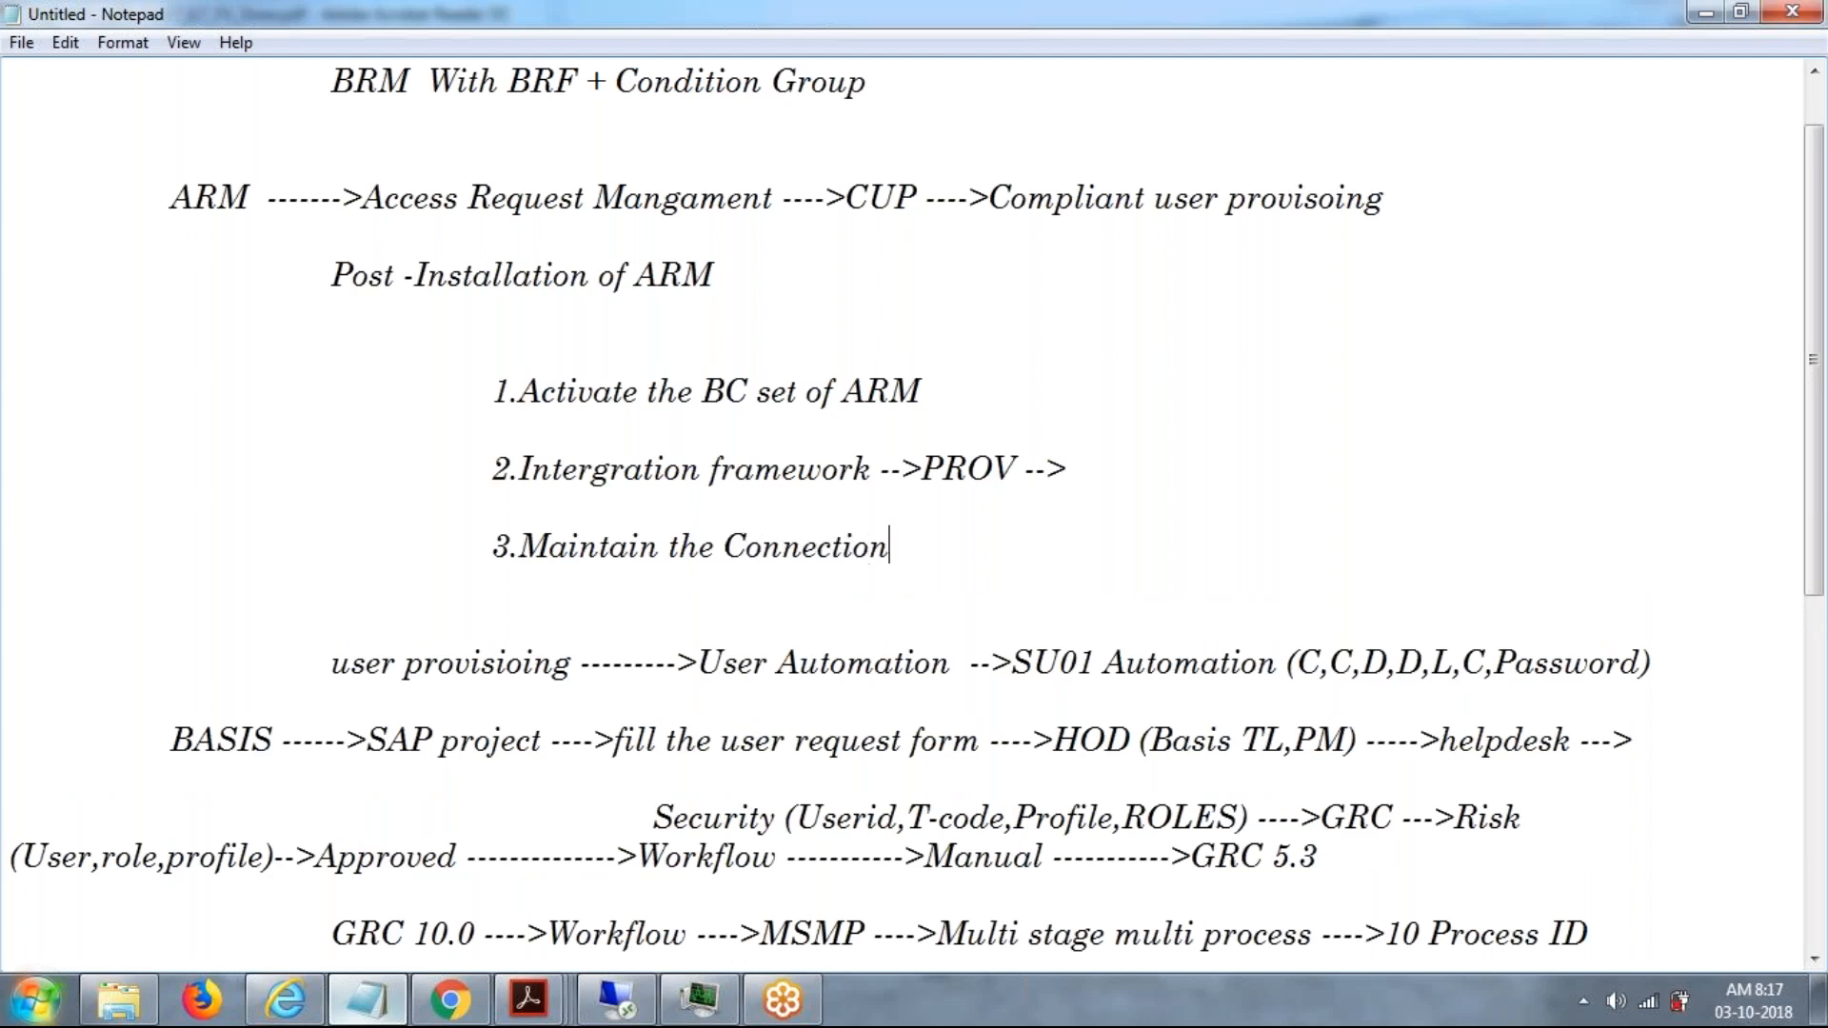
text( Configuration)
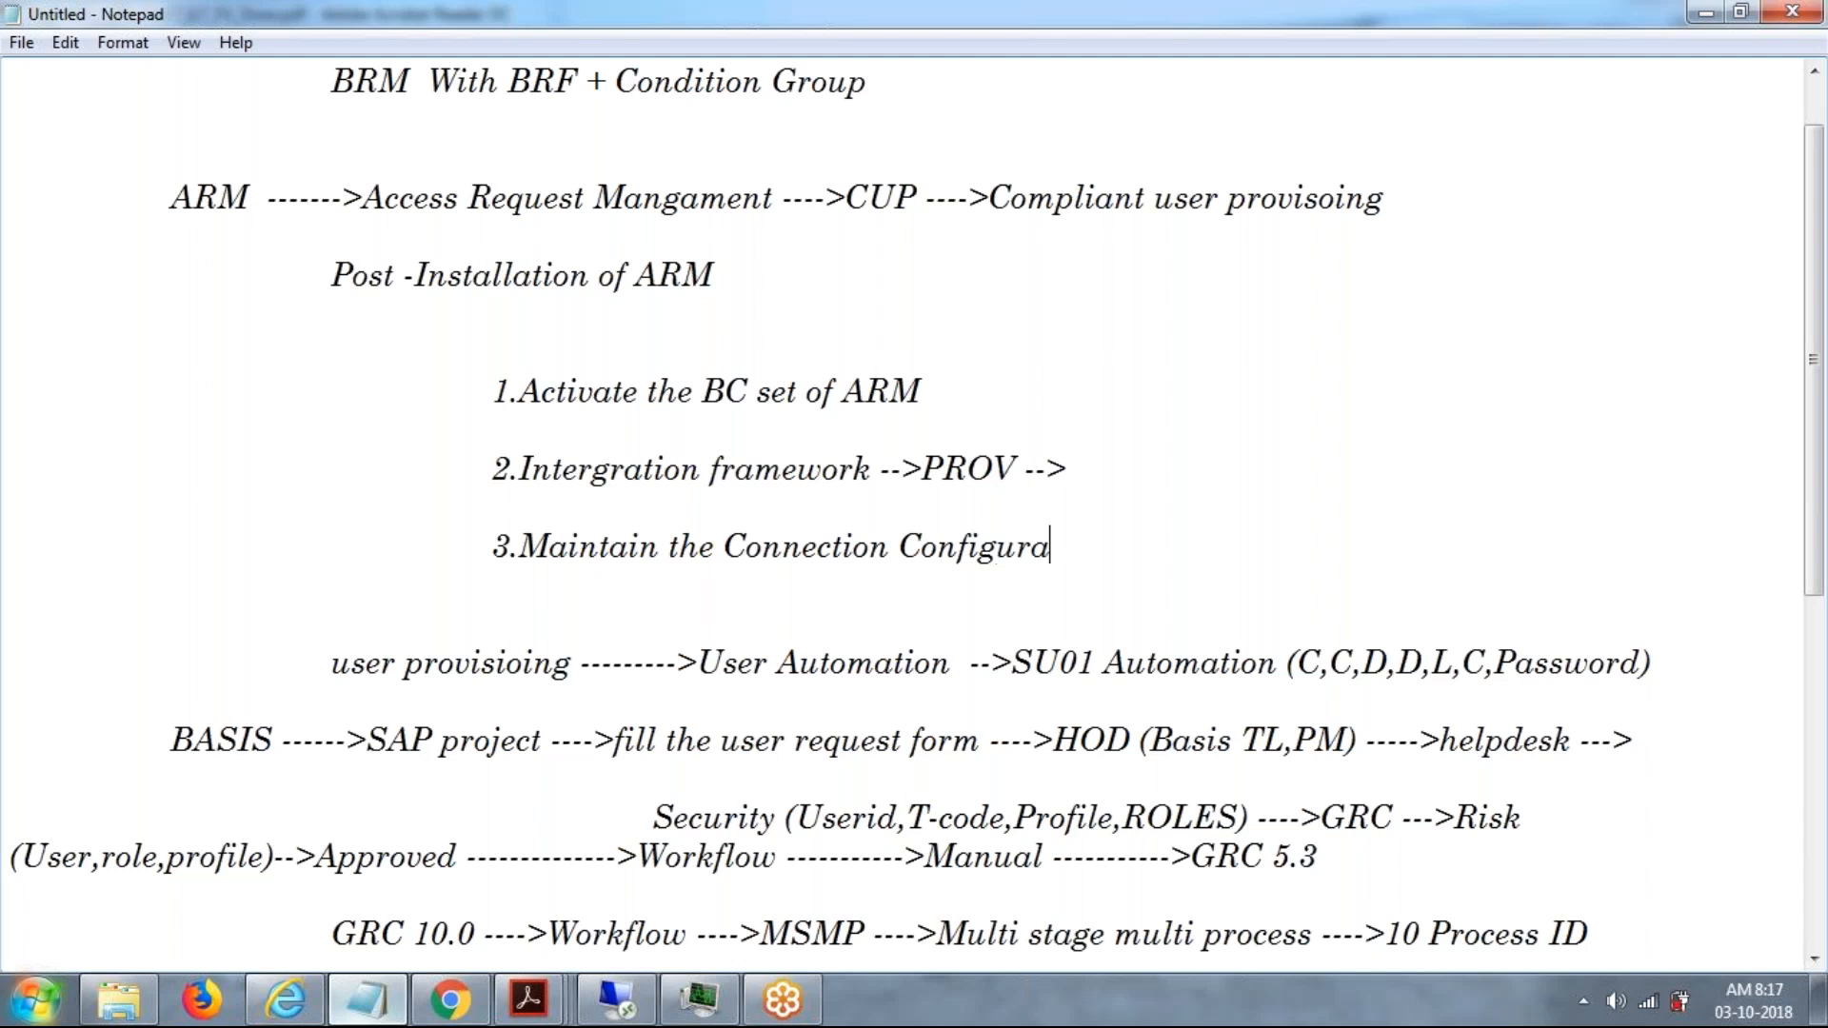
Replace "Connection" with "AC" in the third item and append "Parameters" after "Configuration".
click(885, 538)
key(BackSpace)
key(BackSpace)
key(BackSpace)
key(BackSpace)
key(BackSpace)
key(BackSpace)
key(BackSpace)
key(BackSpace)
key(BackSpace)
key(BackSpace)
text(a)
text(AC)
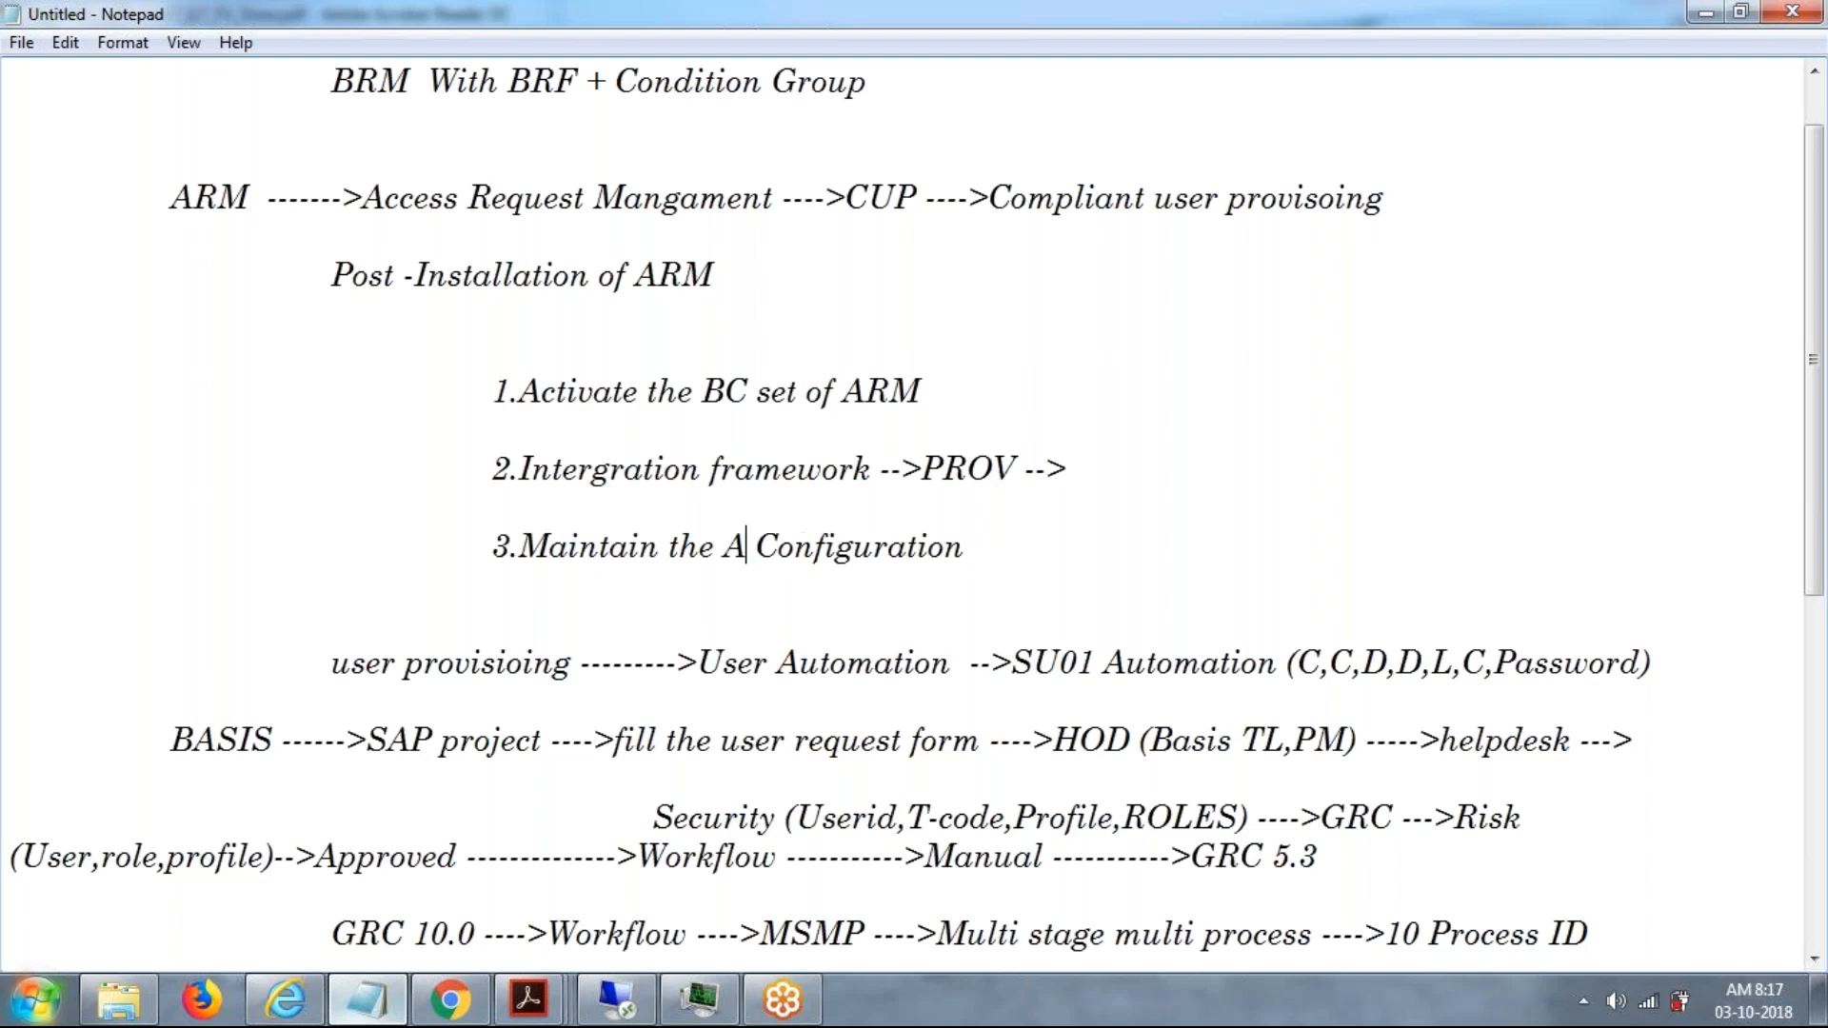
click(987, 549)
text(p)
key(BackSpace)
text(Param)
text(o)
key(BackSpace)
text(eters)
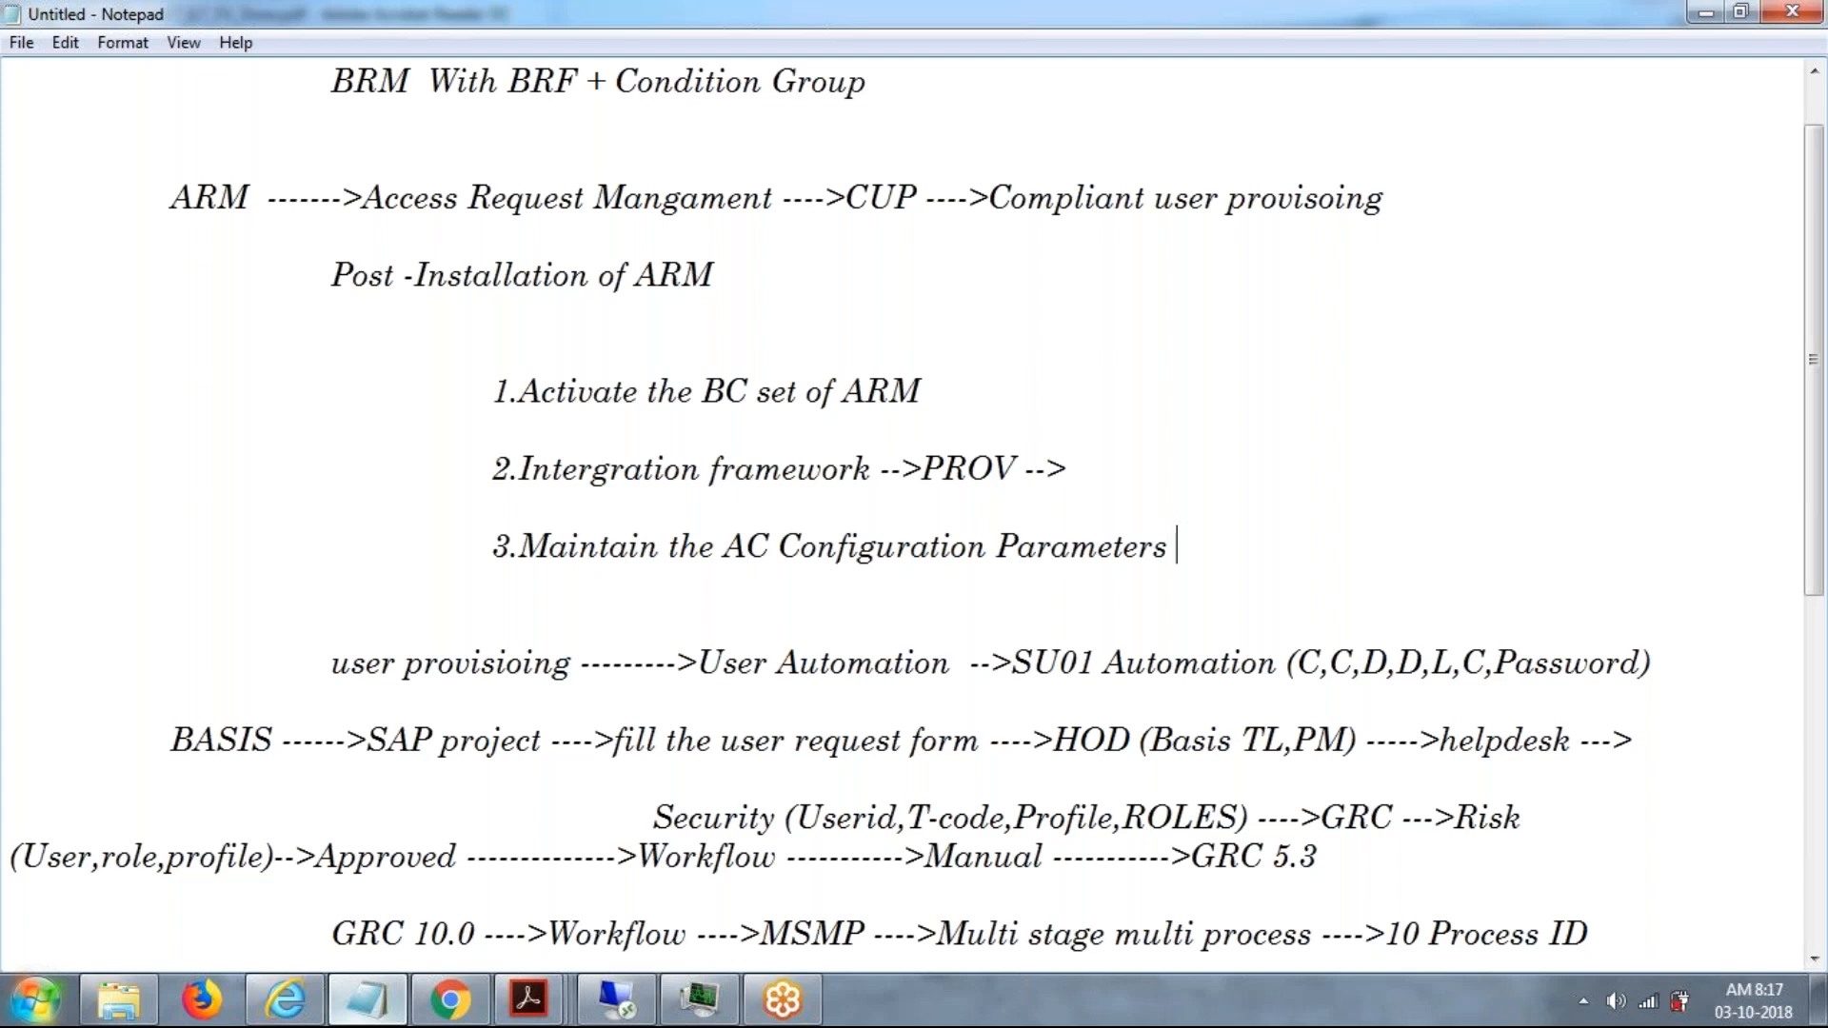
Add the fourth post-installation item, "4.Roles", at the same indentation.
key(Return)
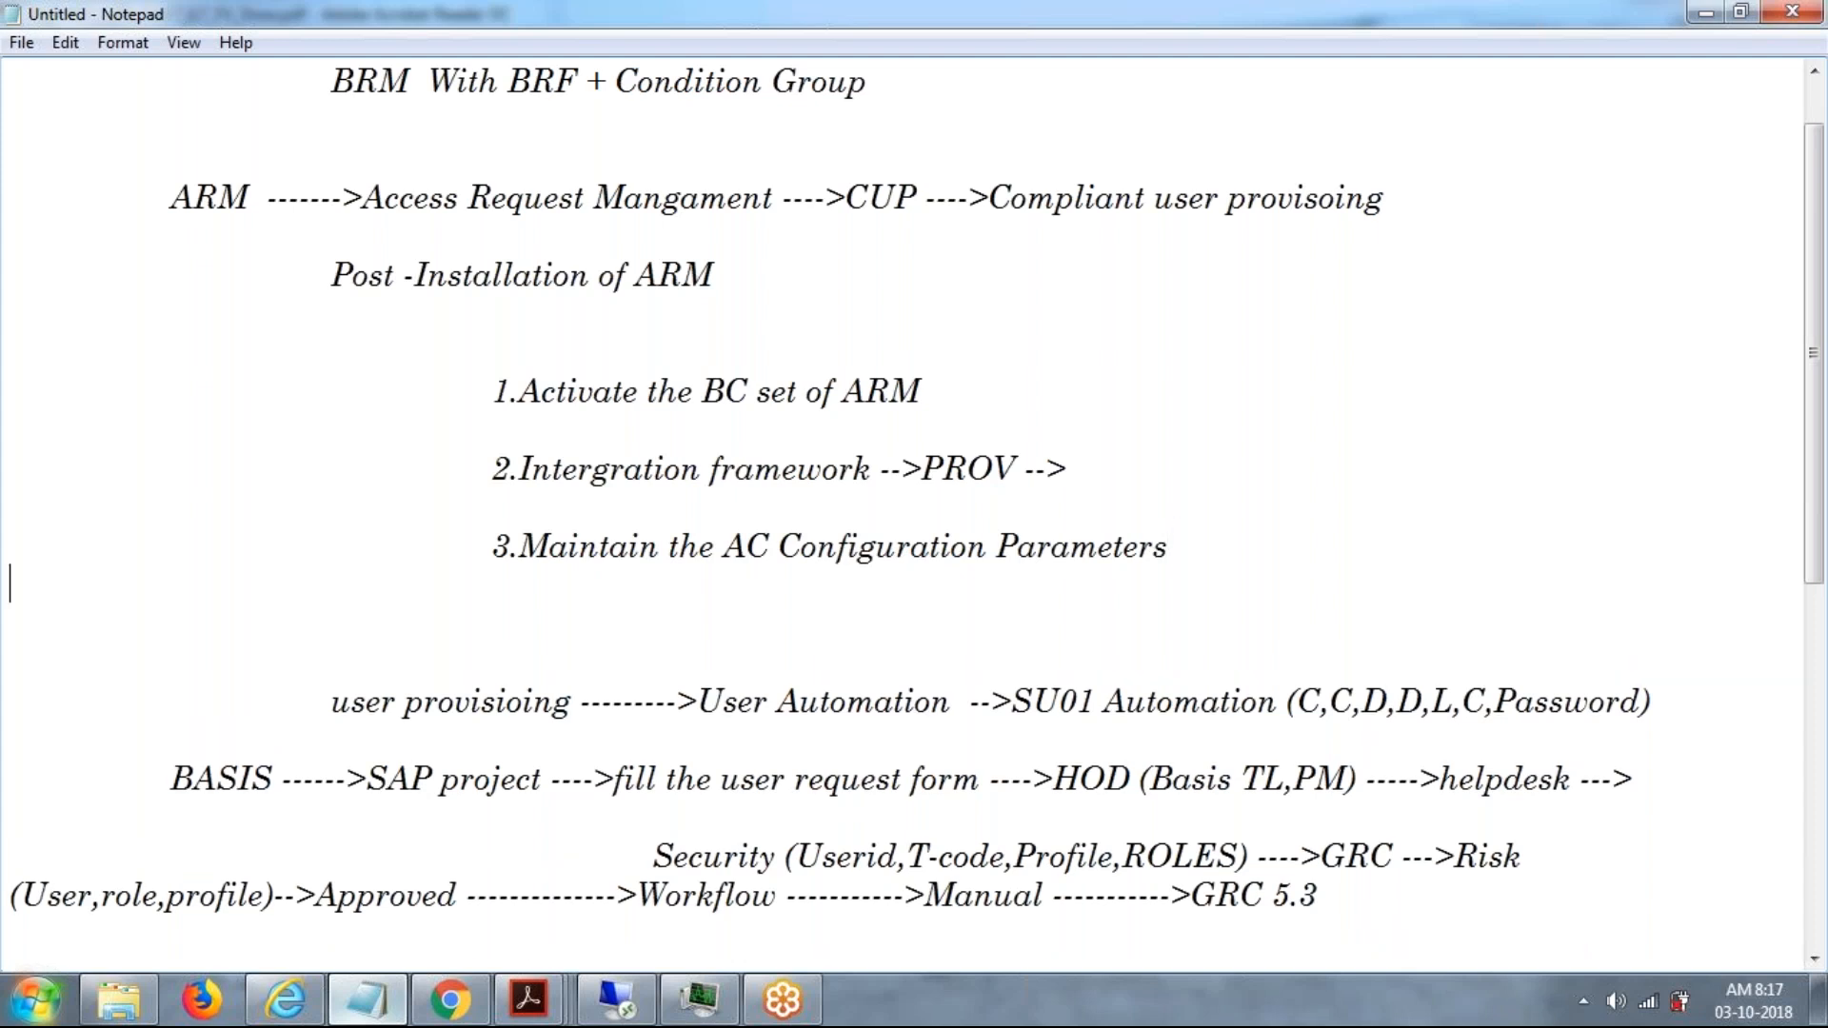
key(Return)
key(Tab)
key(Tab)
key(Tab)
text(4.)
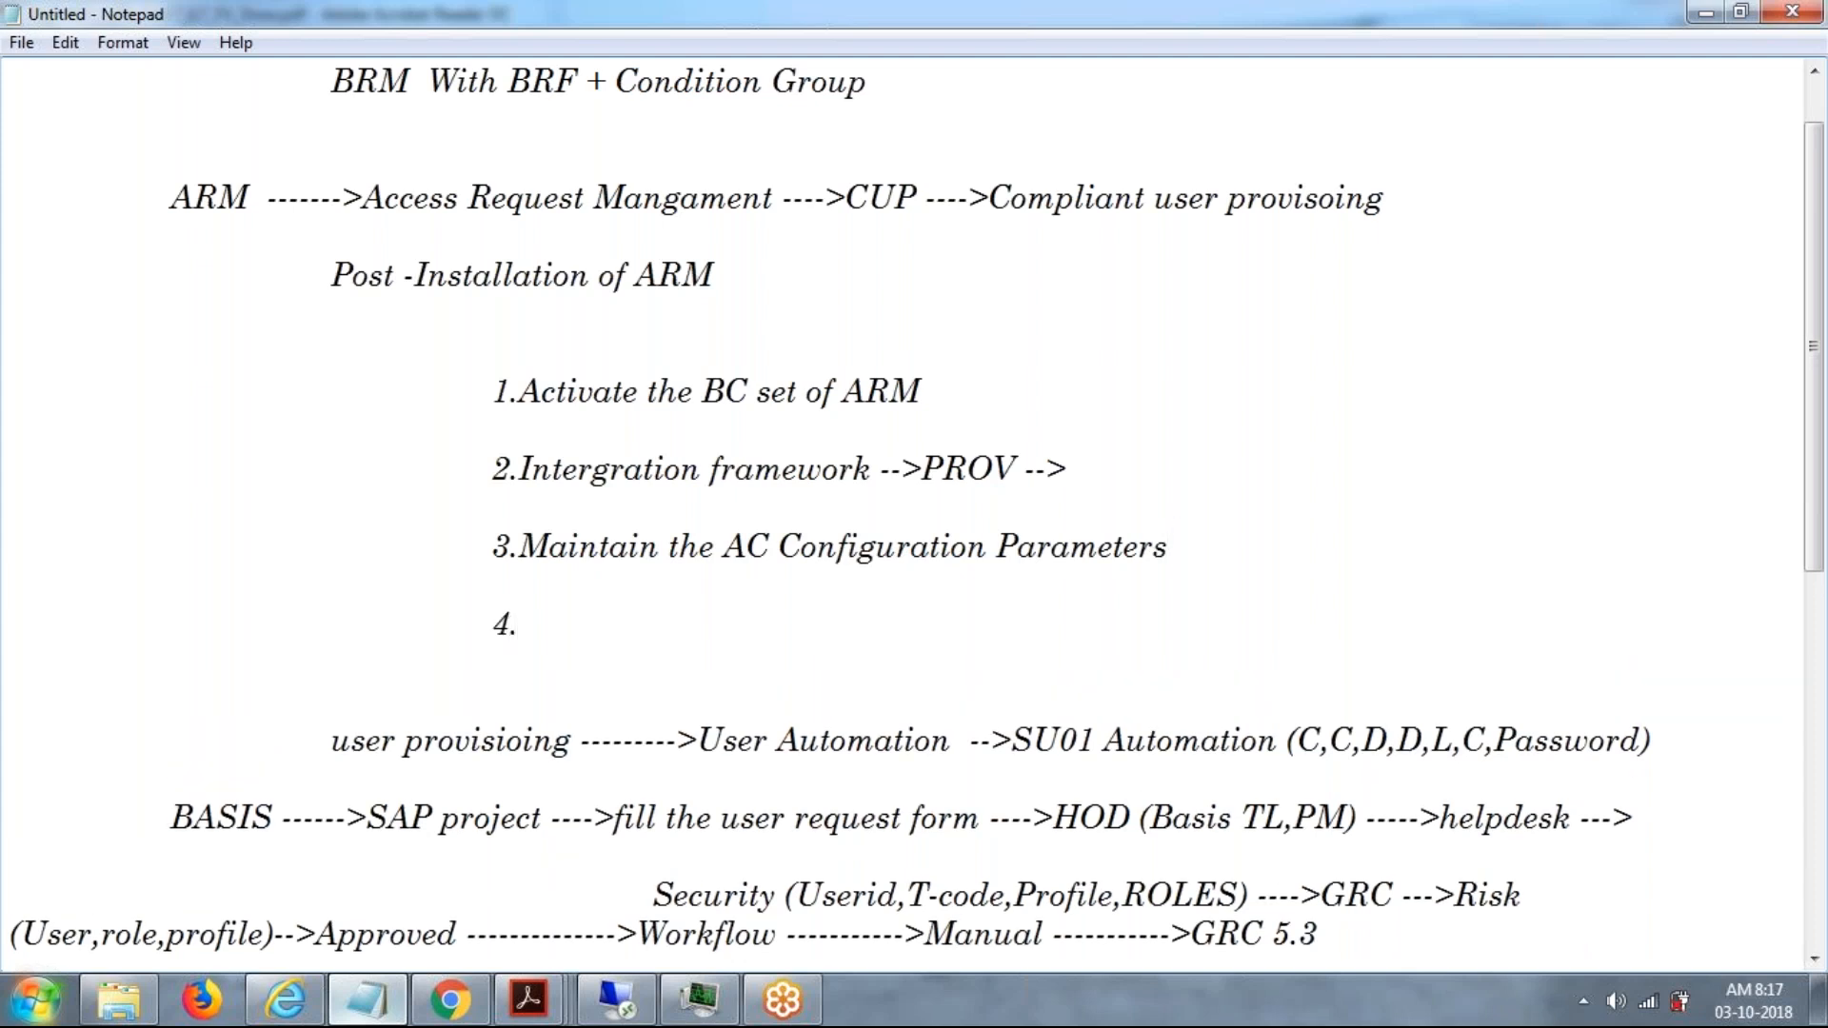
text(Role,)
key(BackSpace)
text(S)
key(BackSpace)
text(s)
Add the fifth post-installation item, "5.SNRO (Number range of Access Request )".
key(Return)
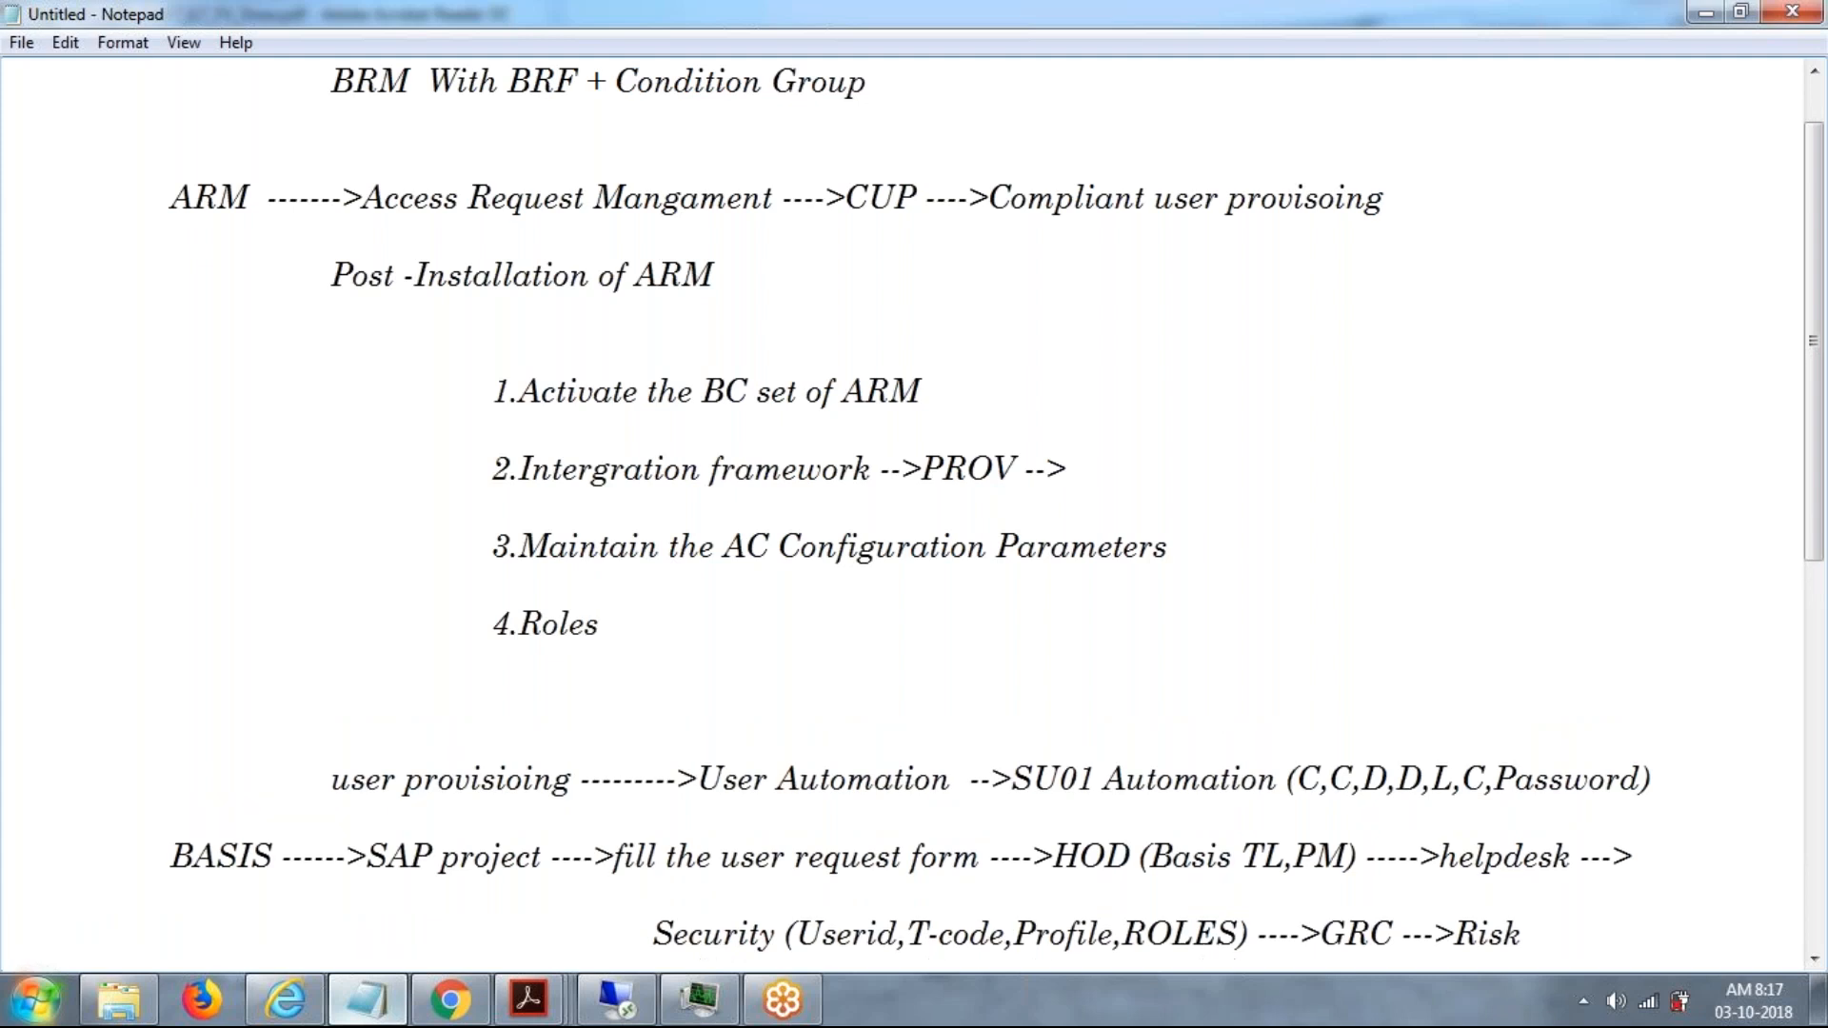
key(Return)
text(5.)
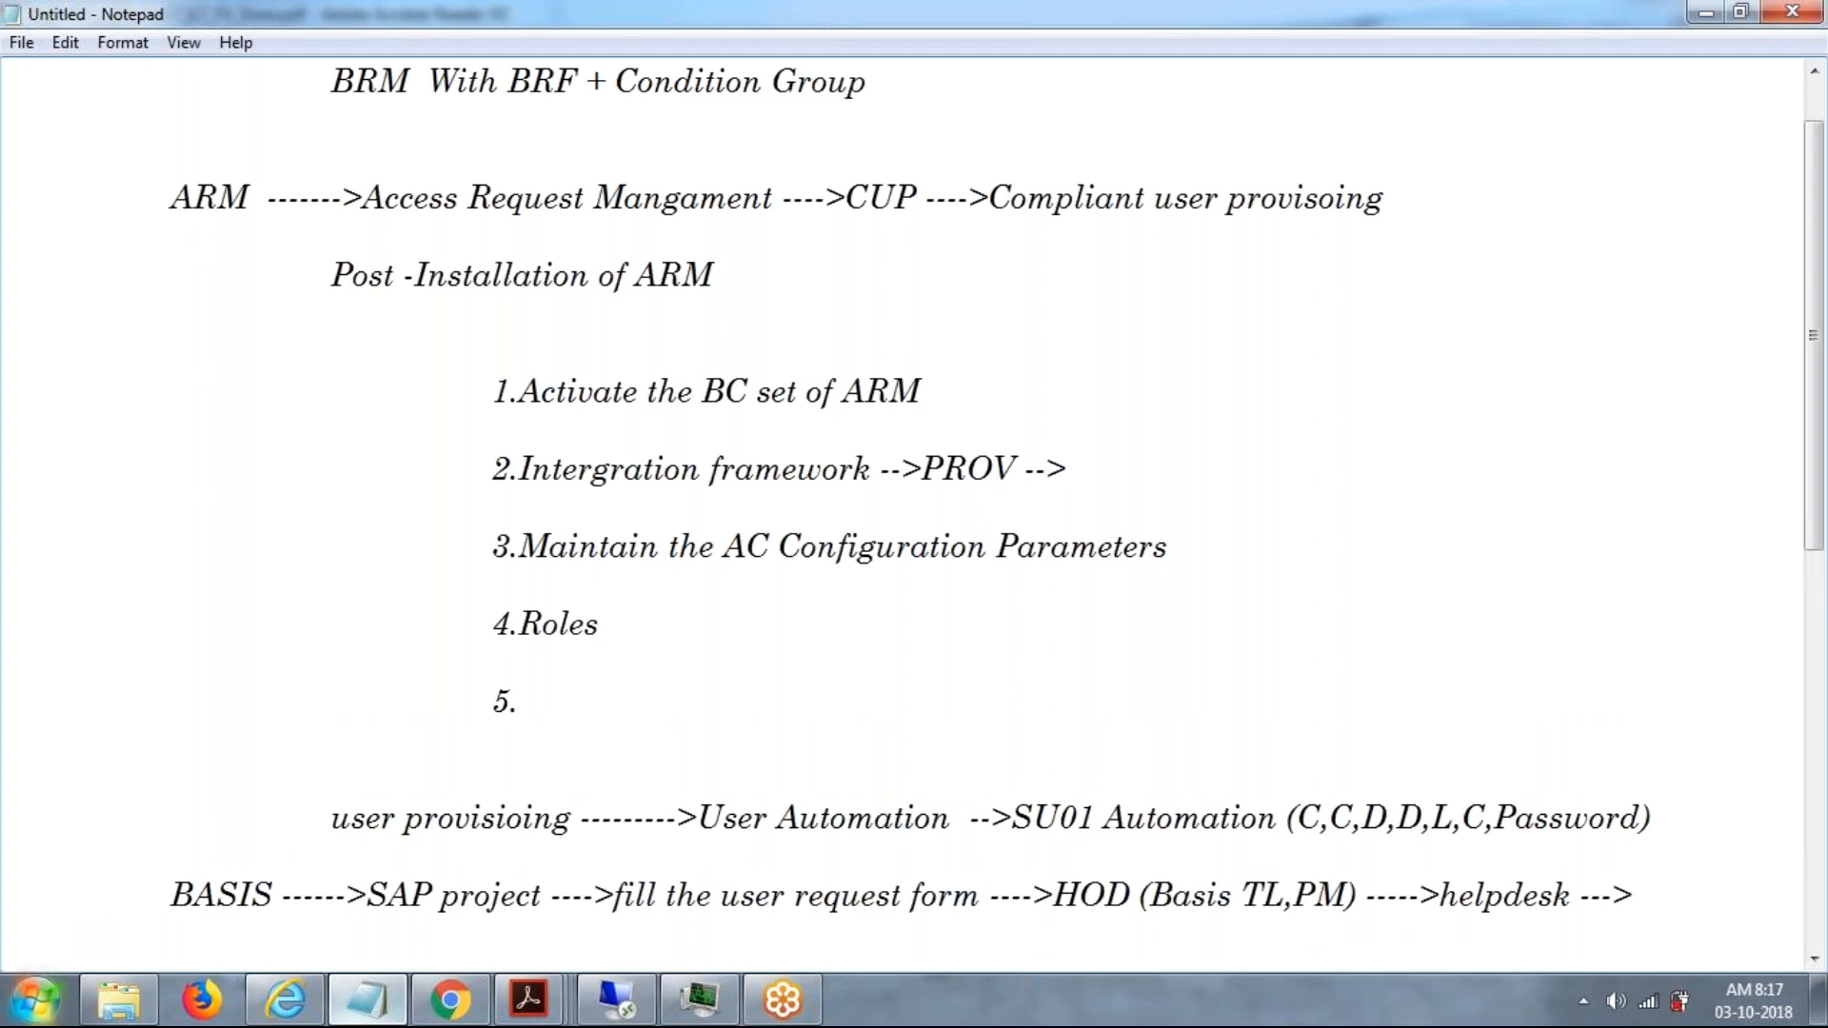
text(SNRO ()
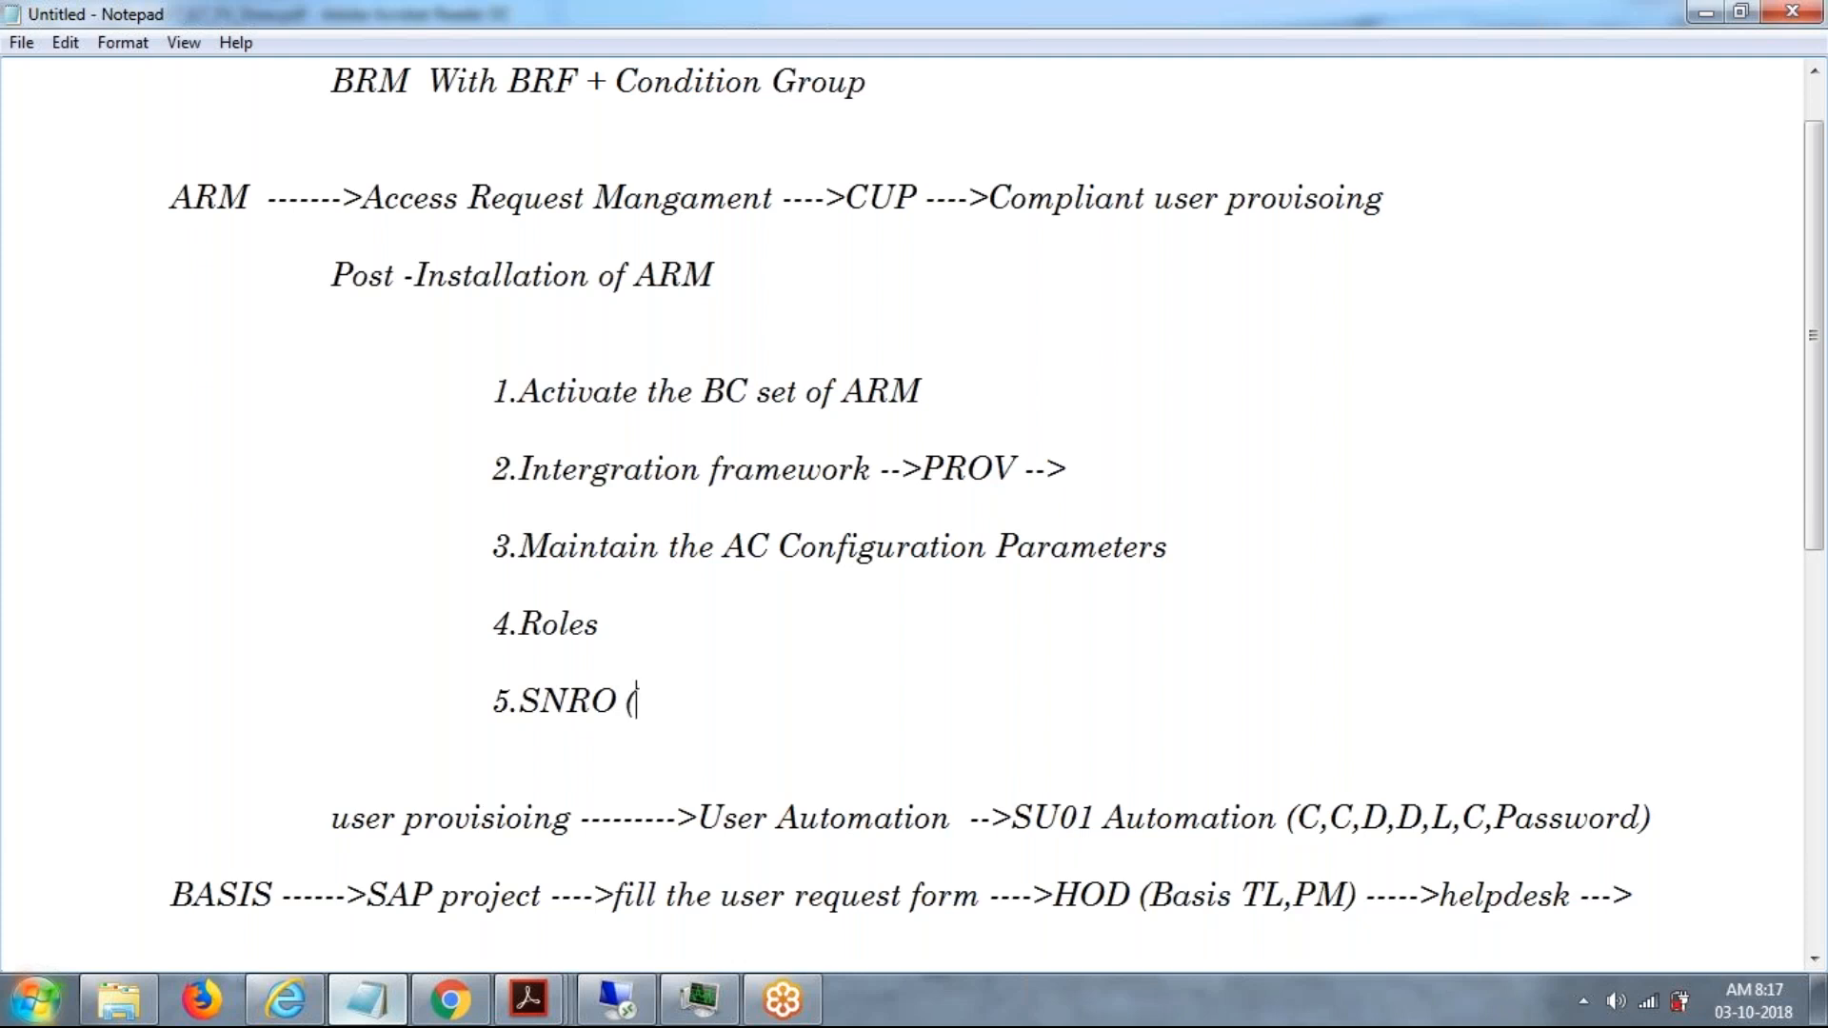
text(Number range of Access Request ))
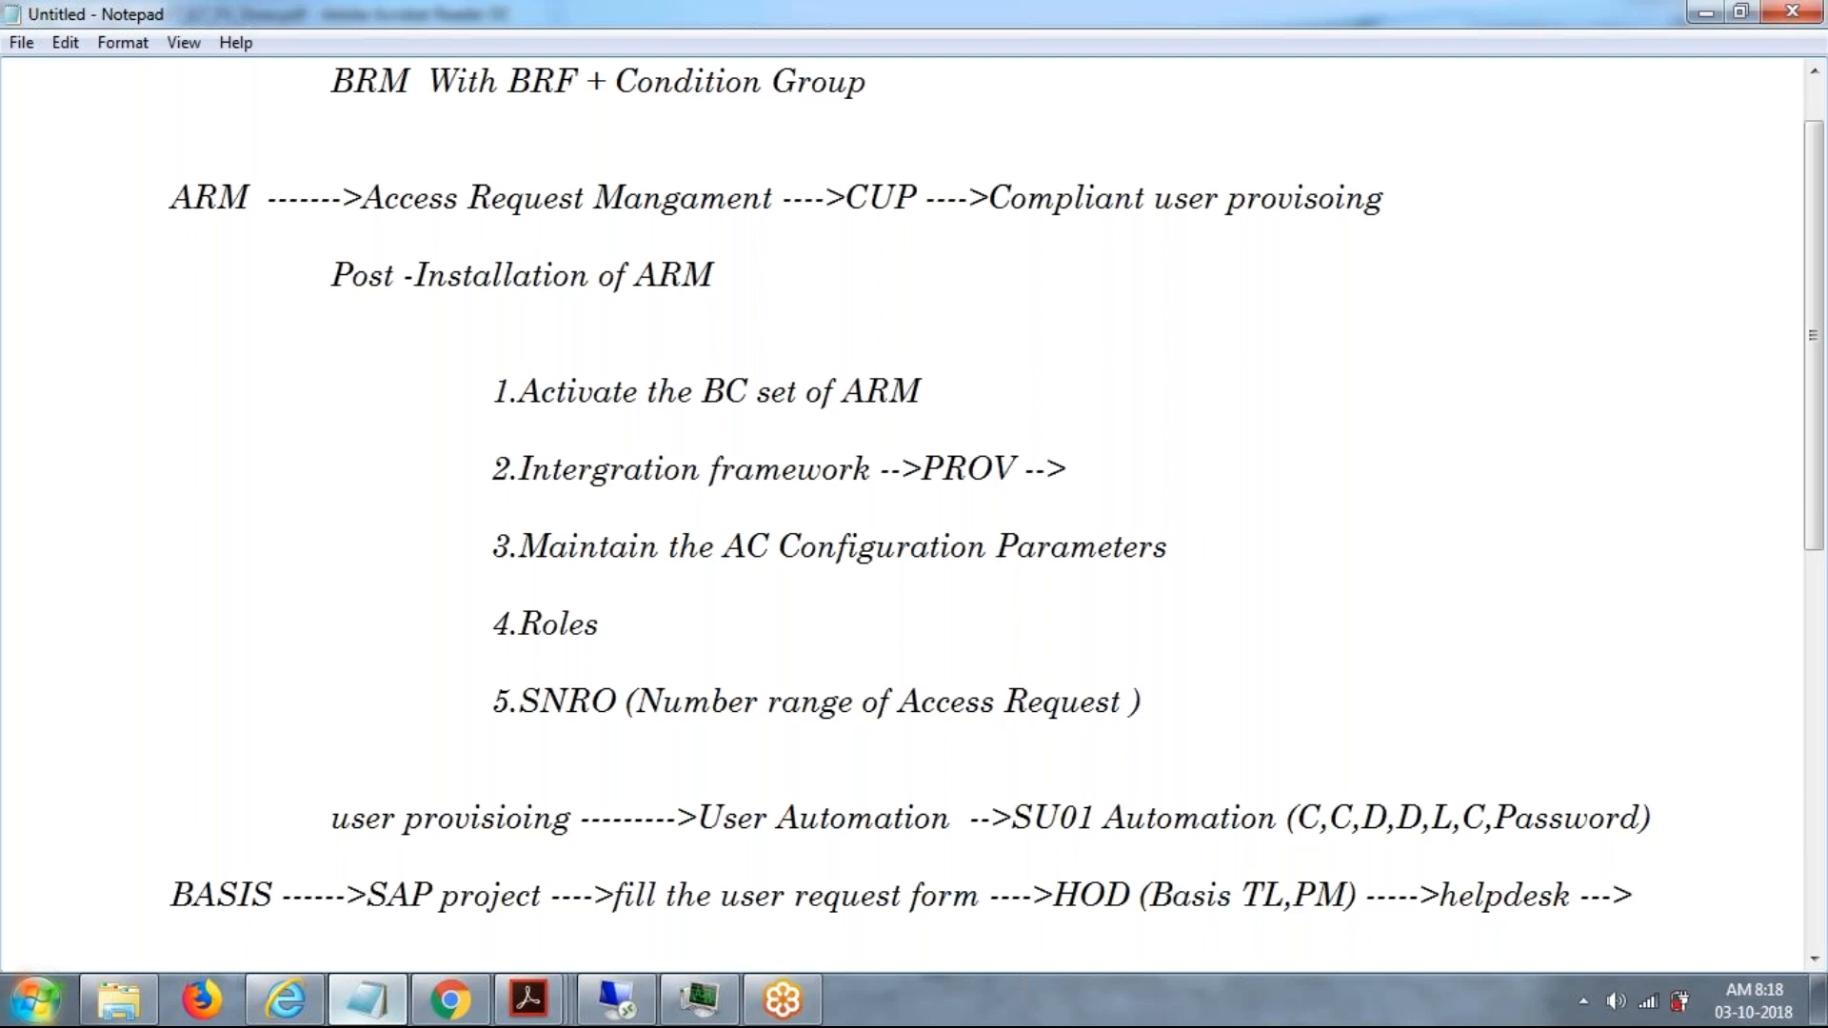
Start a new line below the SNRO item, indented to the level of the numbered list.
key(Return)
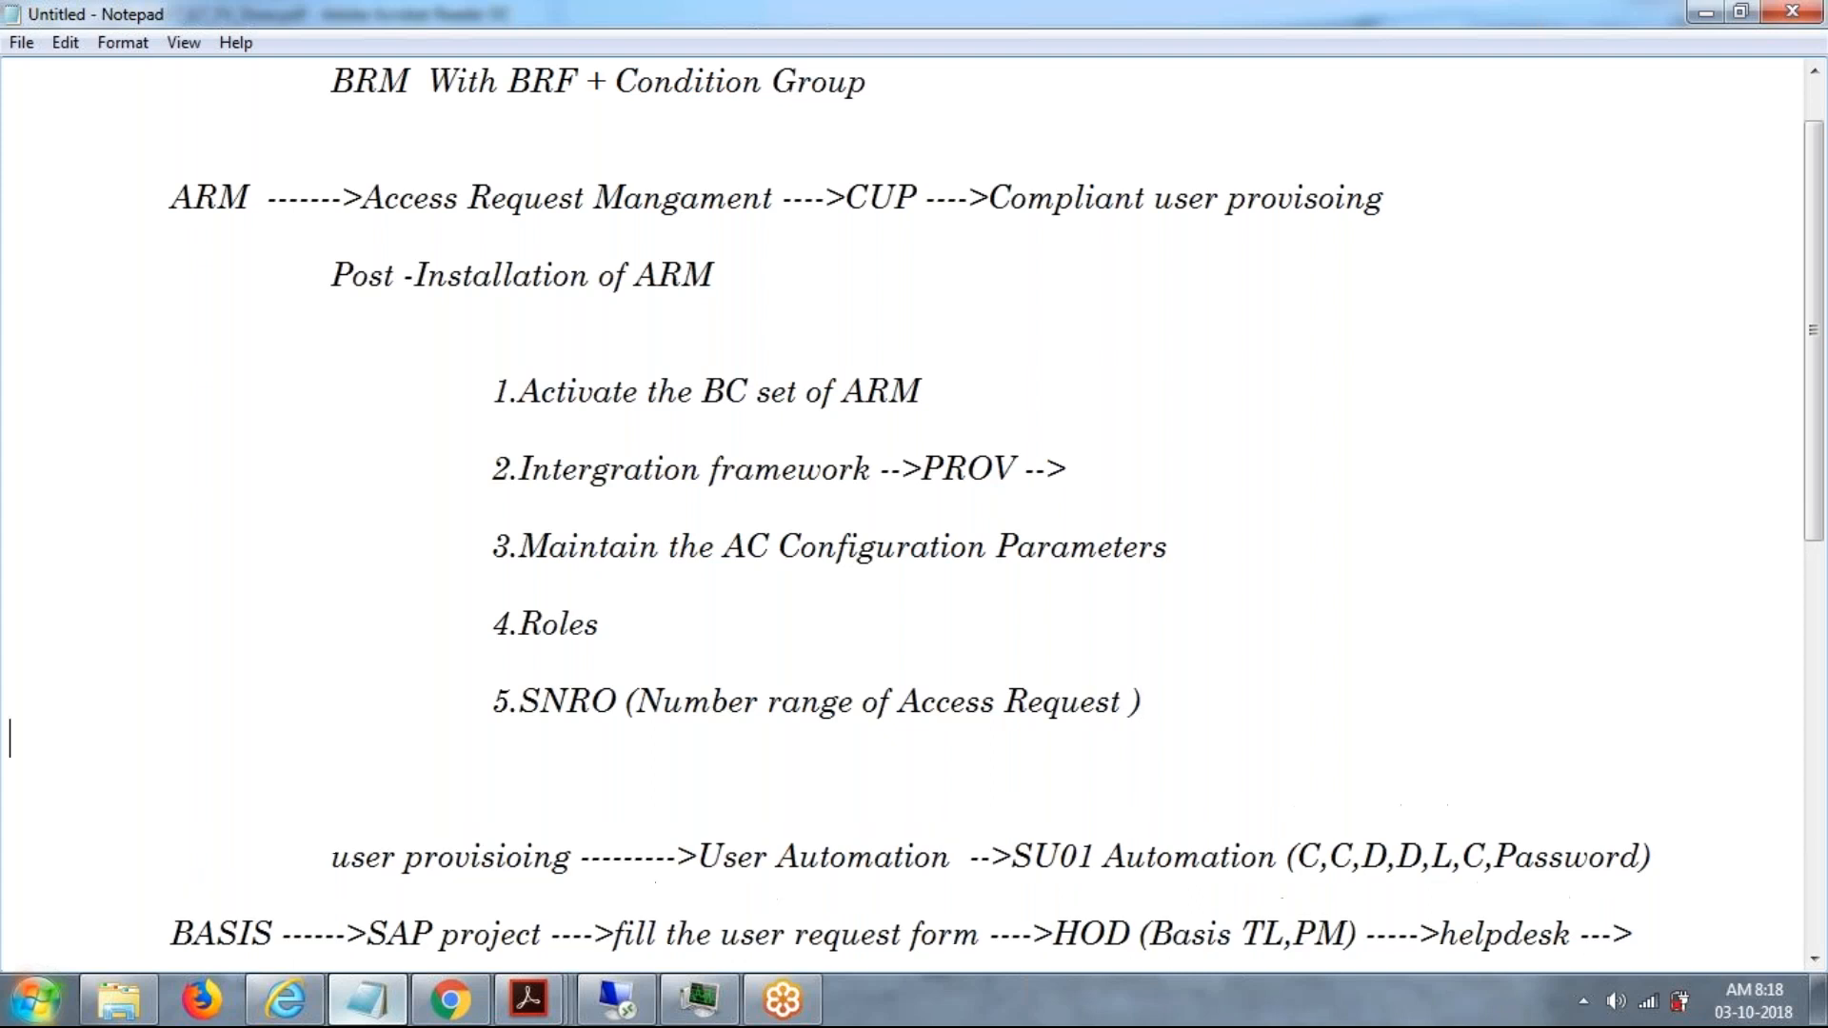
key(Return)
key(Tab)
key(Tab)
key(Tab)
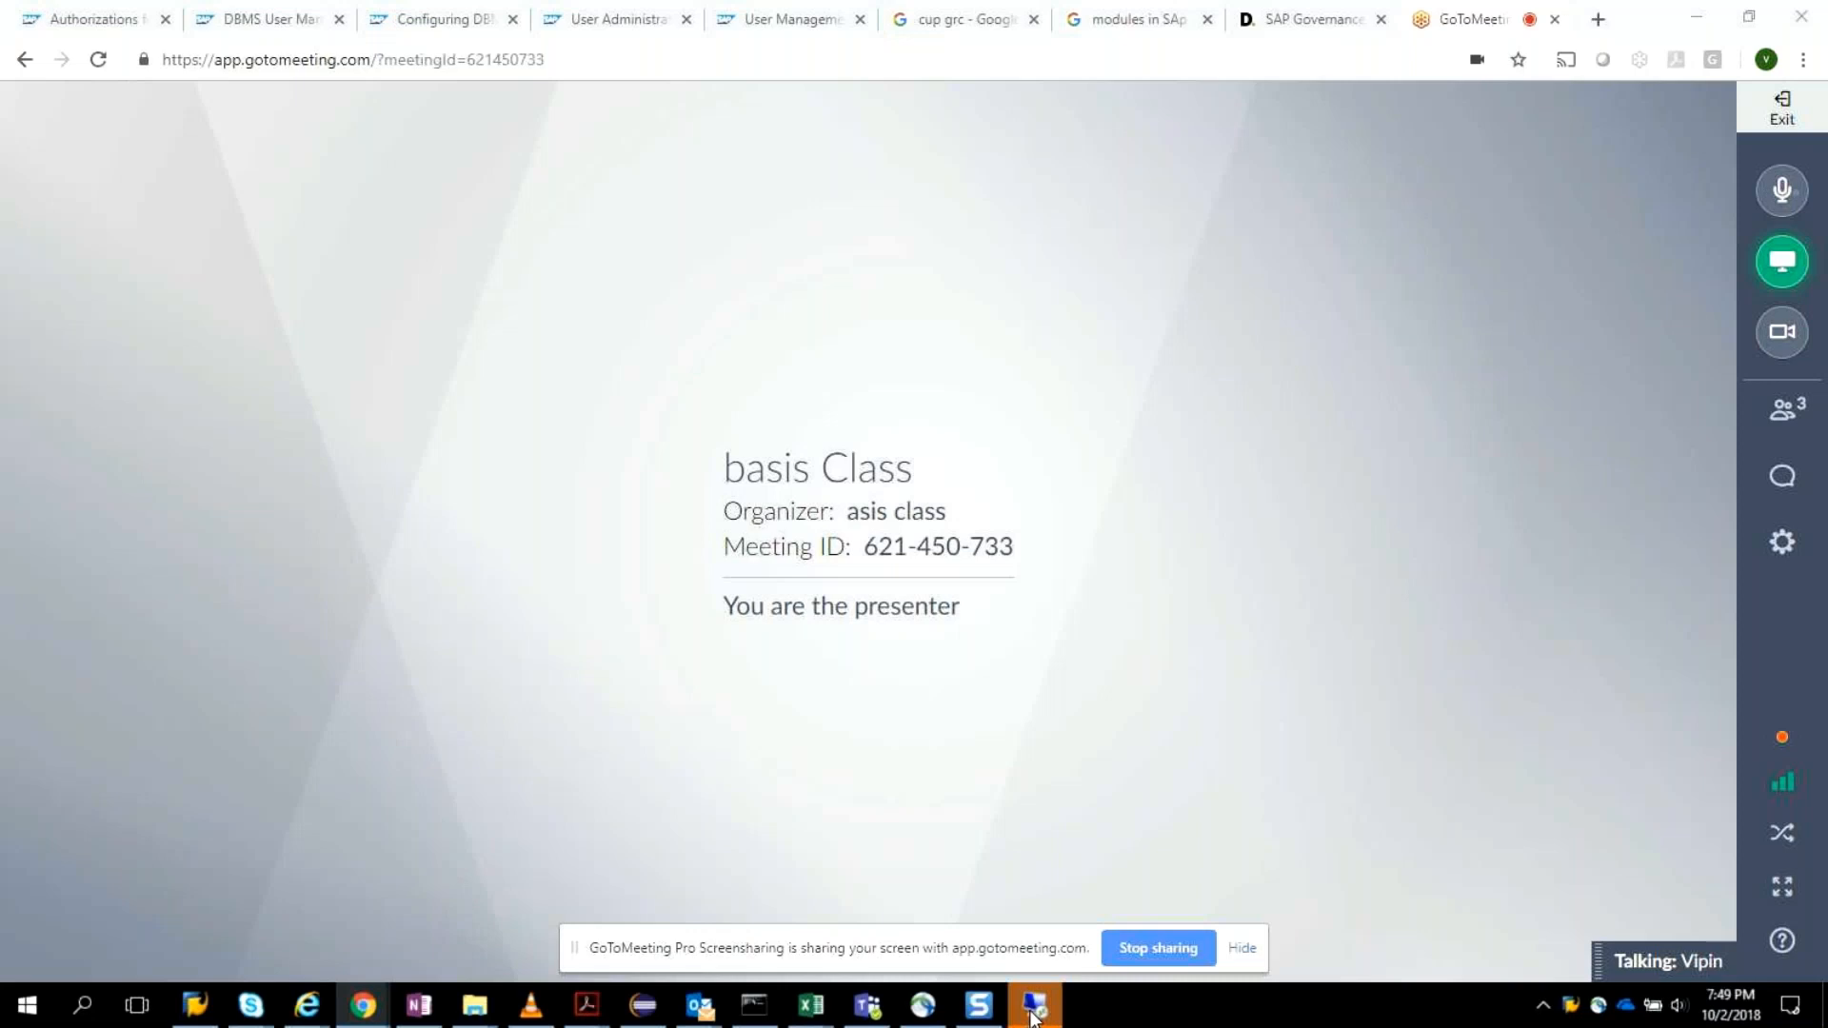
Switch to the pending Remote Desktop connection and accept the certificate warning to connect to the remote computer.
click(1033, 1010)
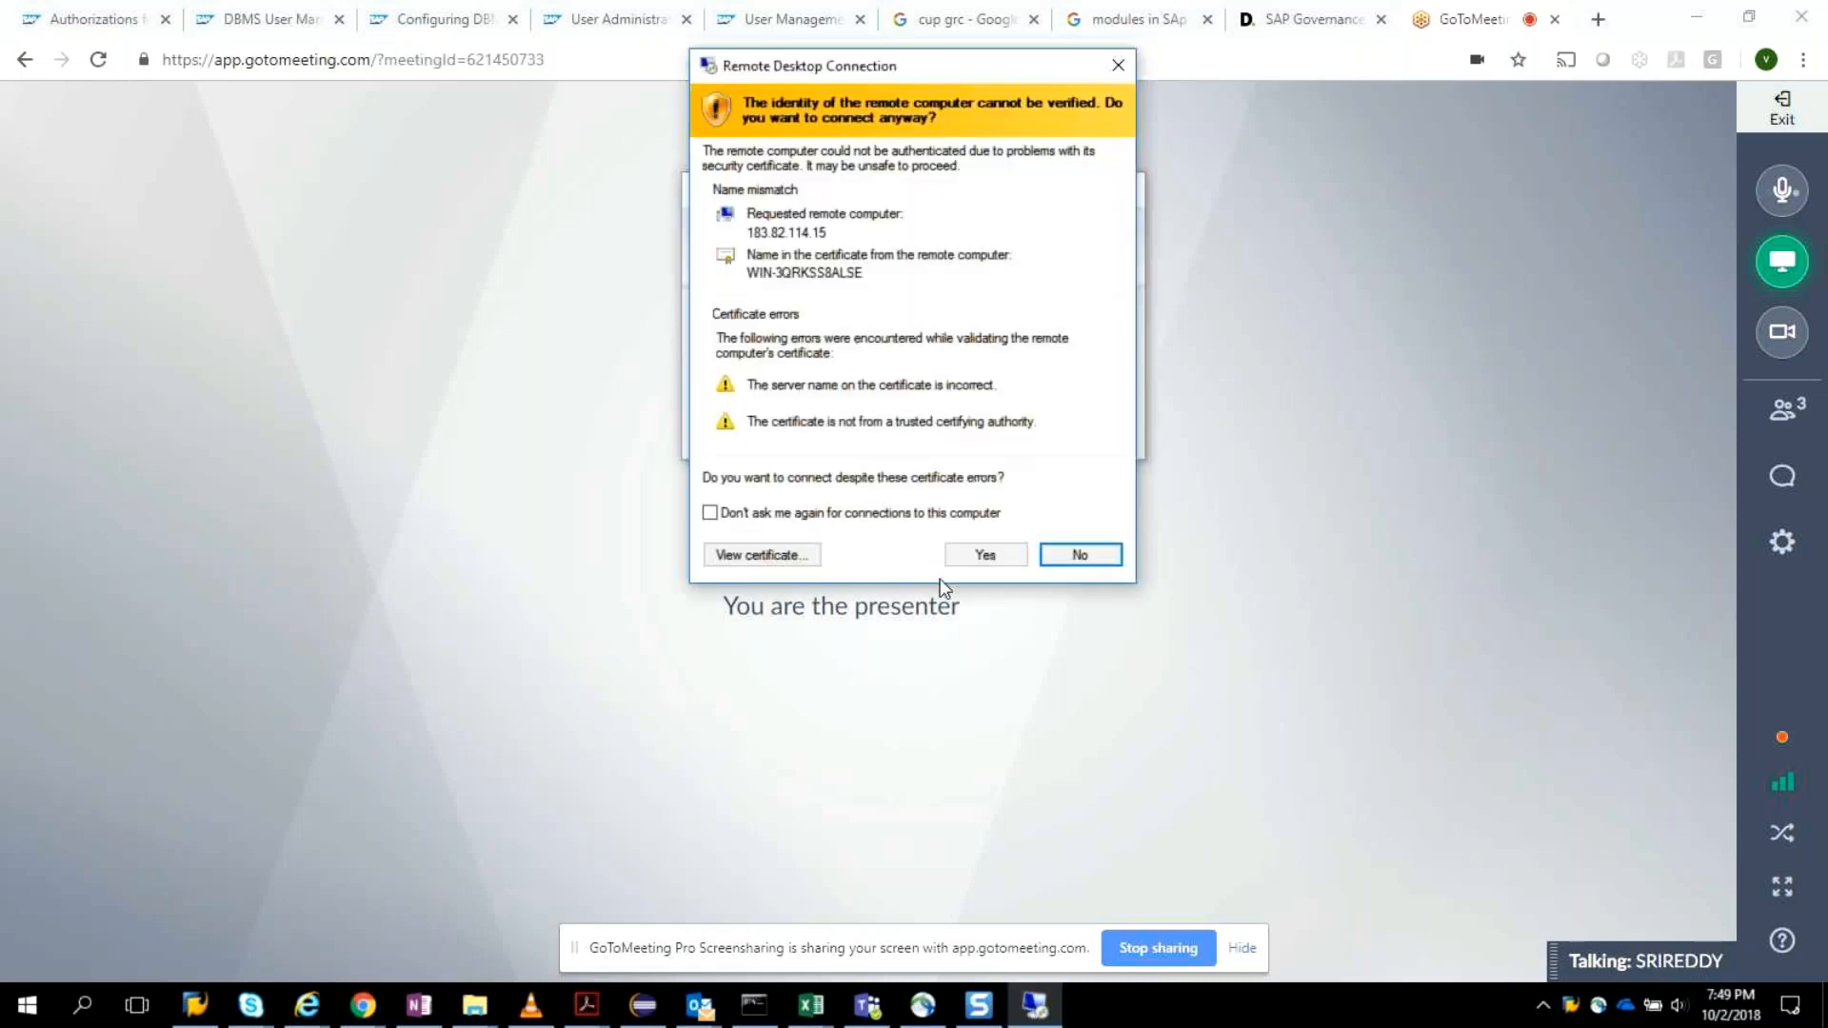
click(979, 552)
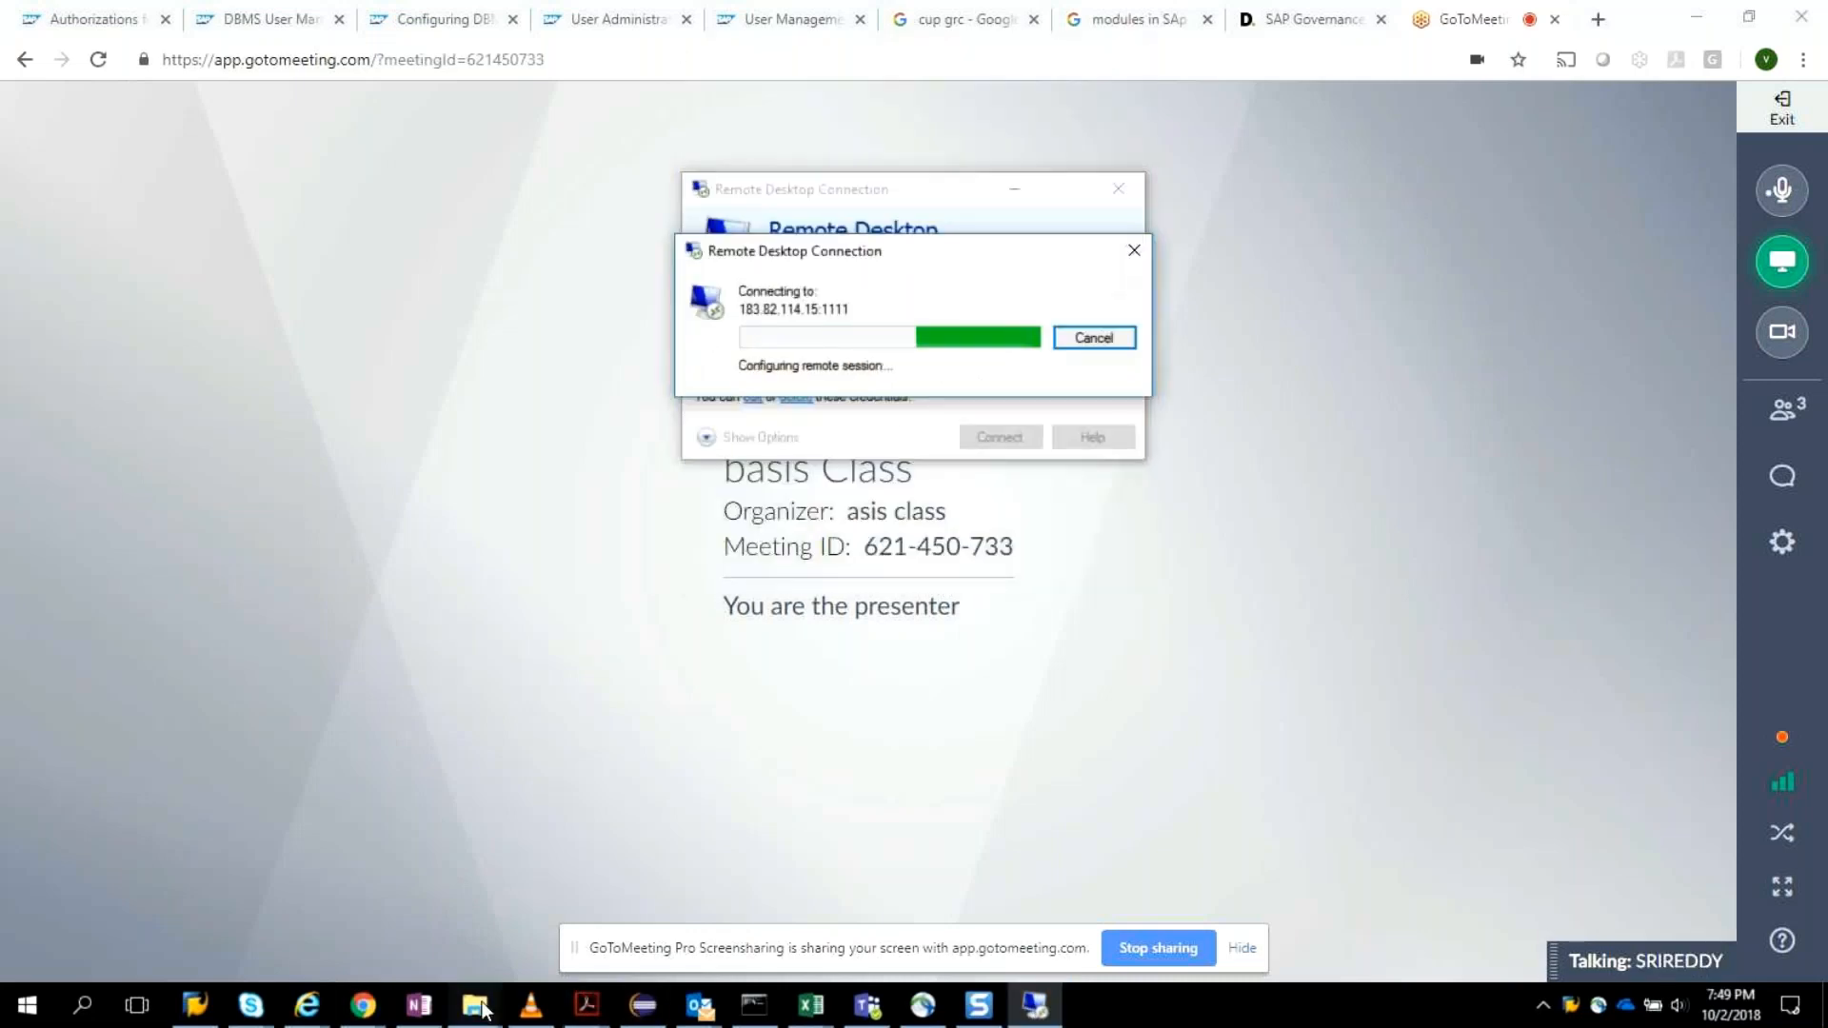
Go to the My GRC folder in File Explorer and open "AC 10-ARM POST Installation.pdf" in Adobe Acrobat Reader.
mouse_move(476, 1007)
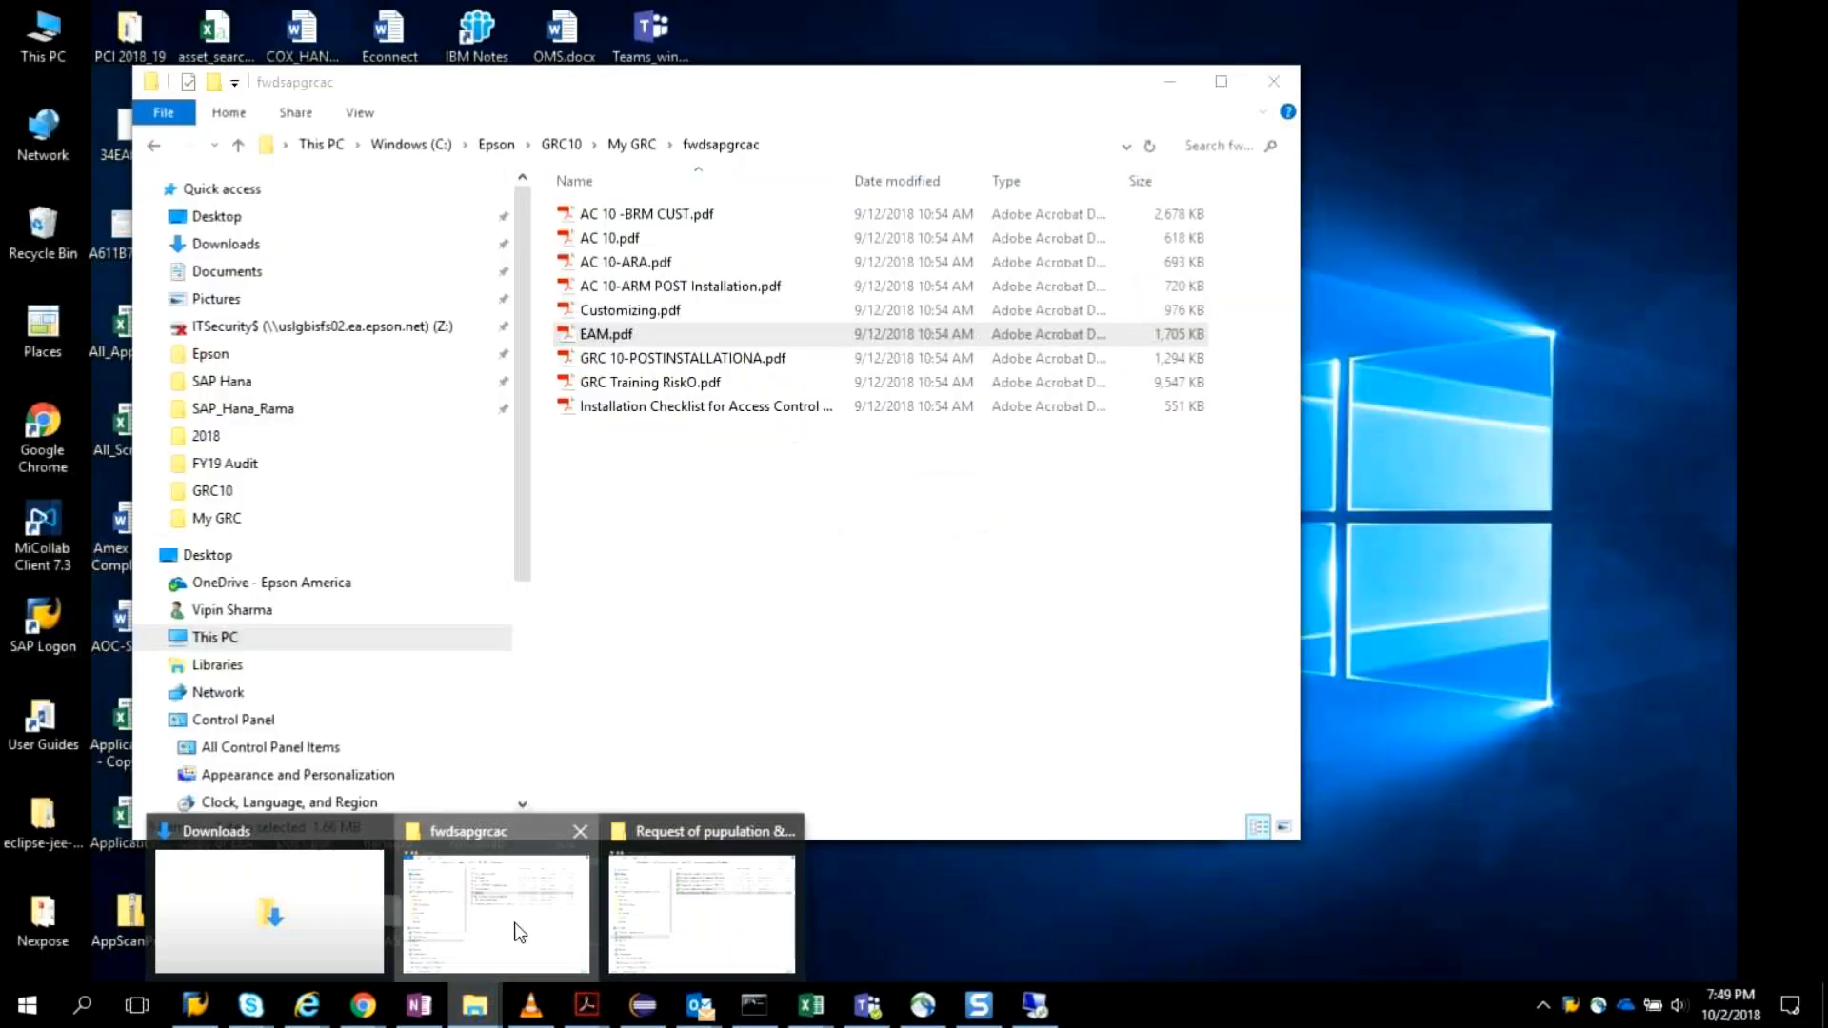
click(519, 931)
click(631, 144)
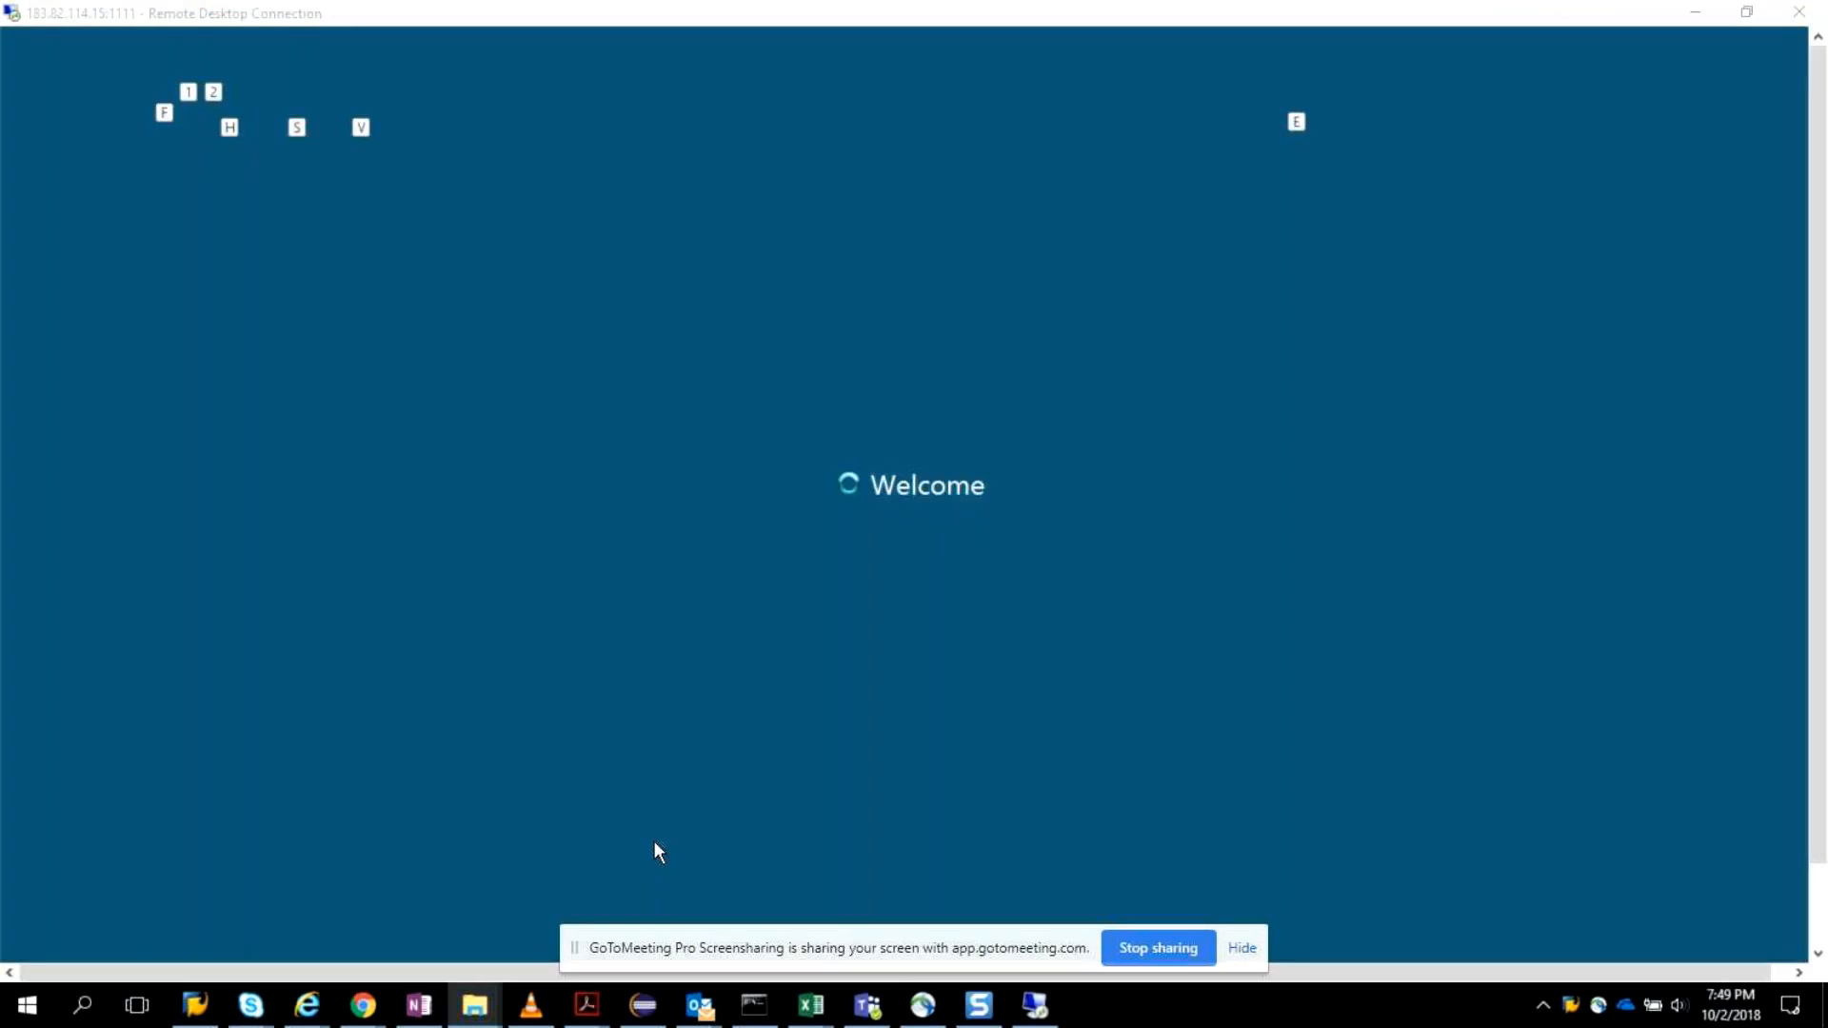
key(alt+Tab)
click(480, 1006)
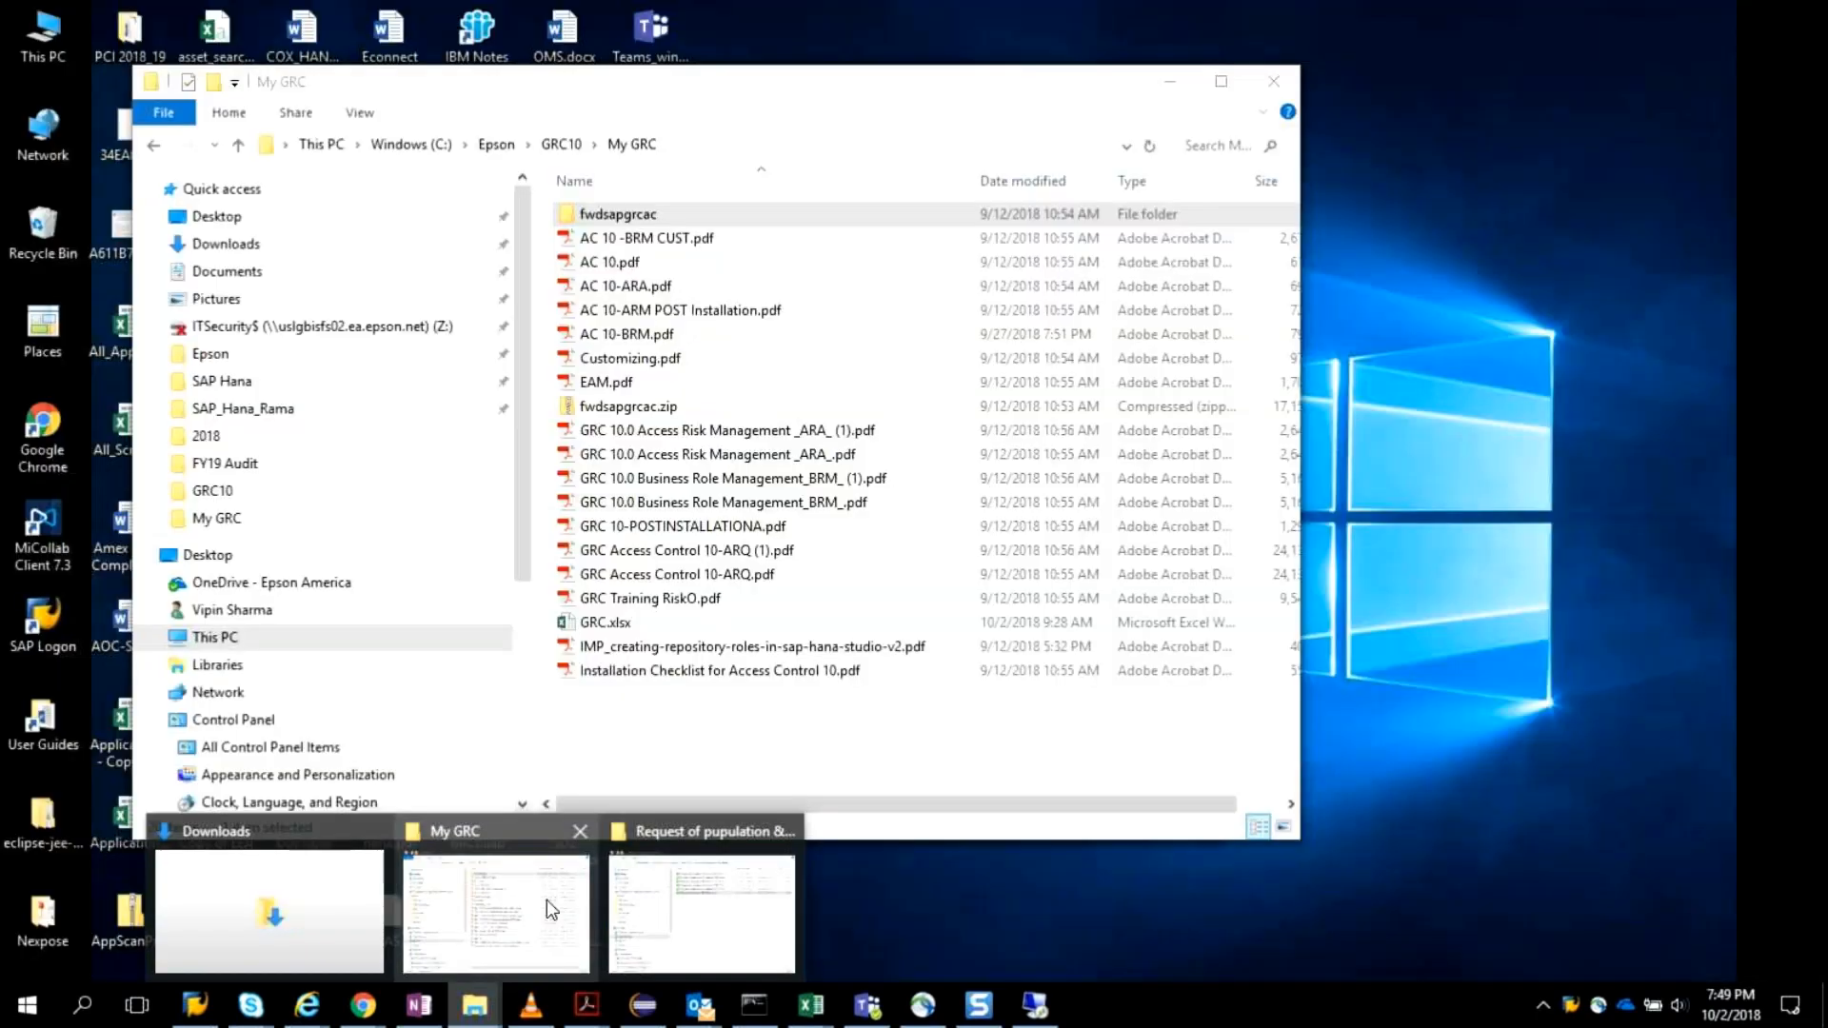
click(547, 900)
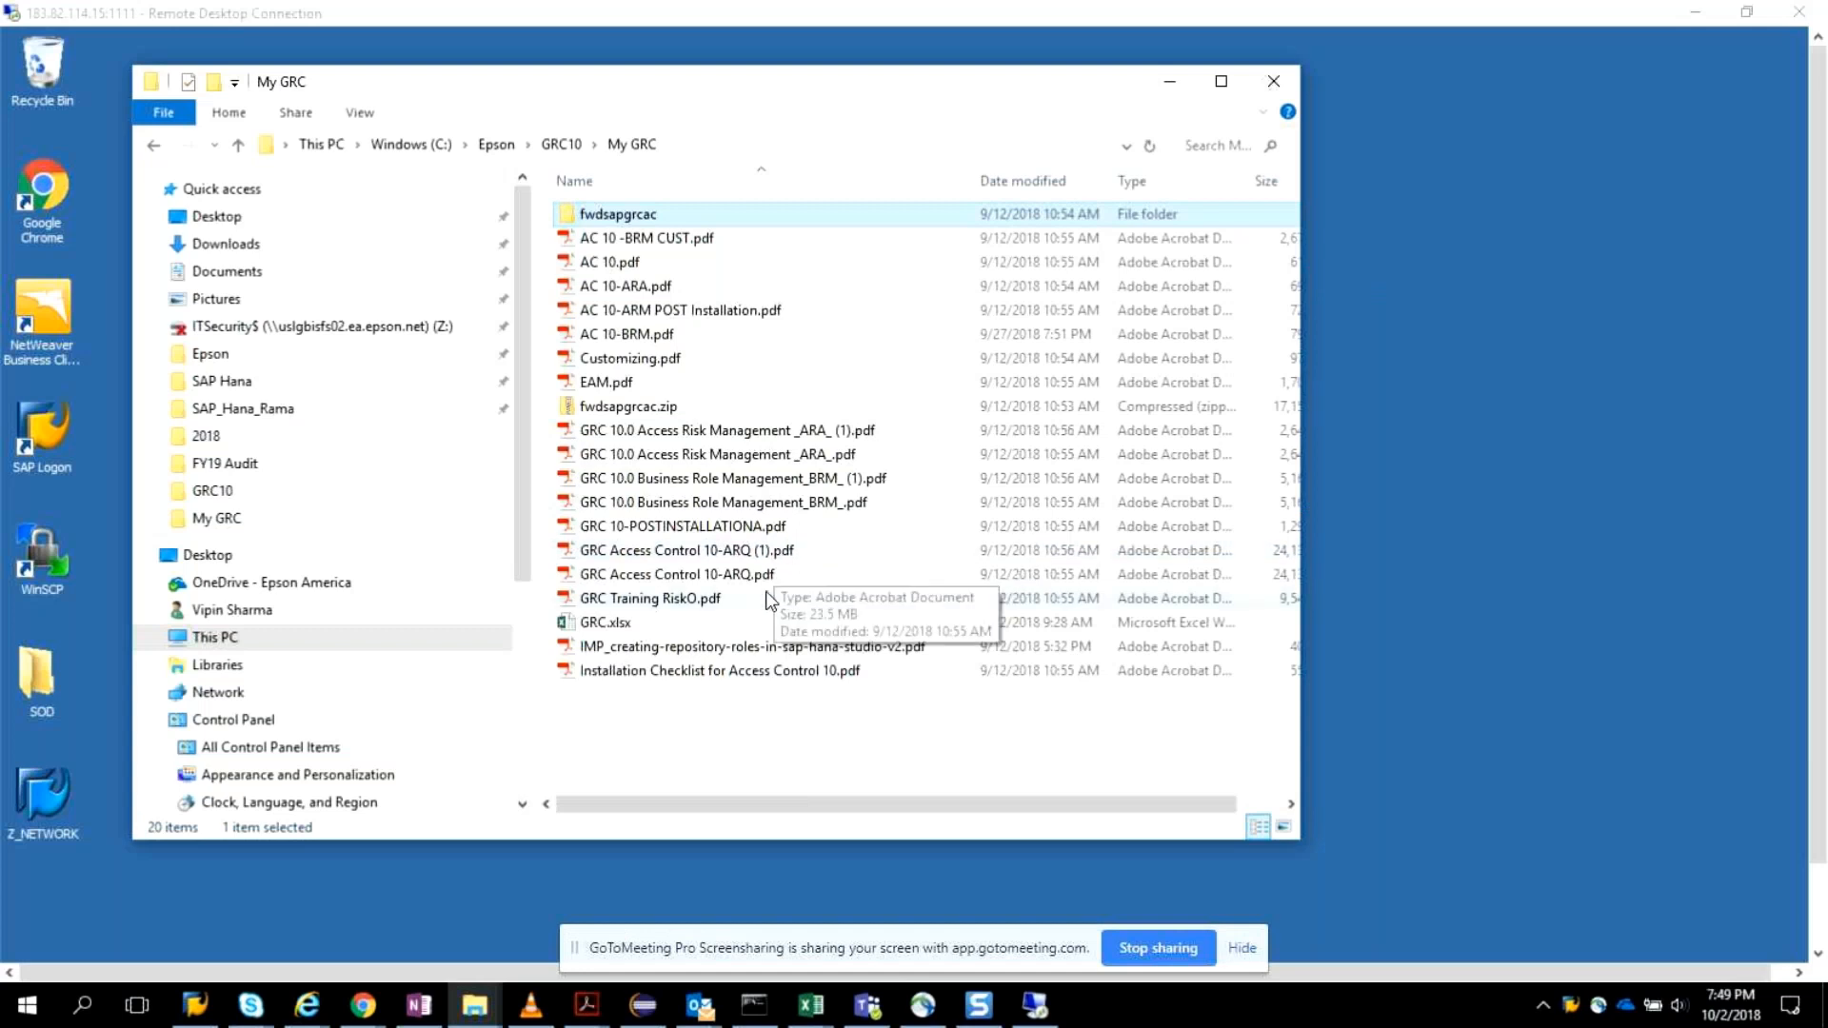
click(684, 312)
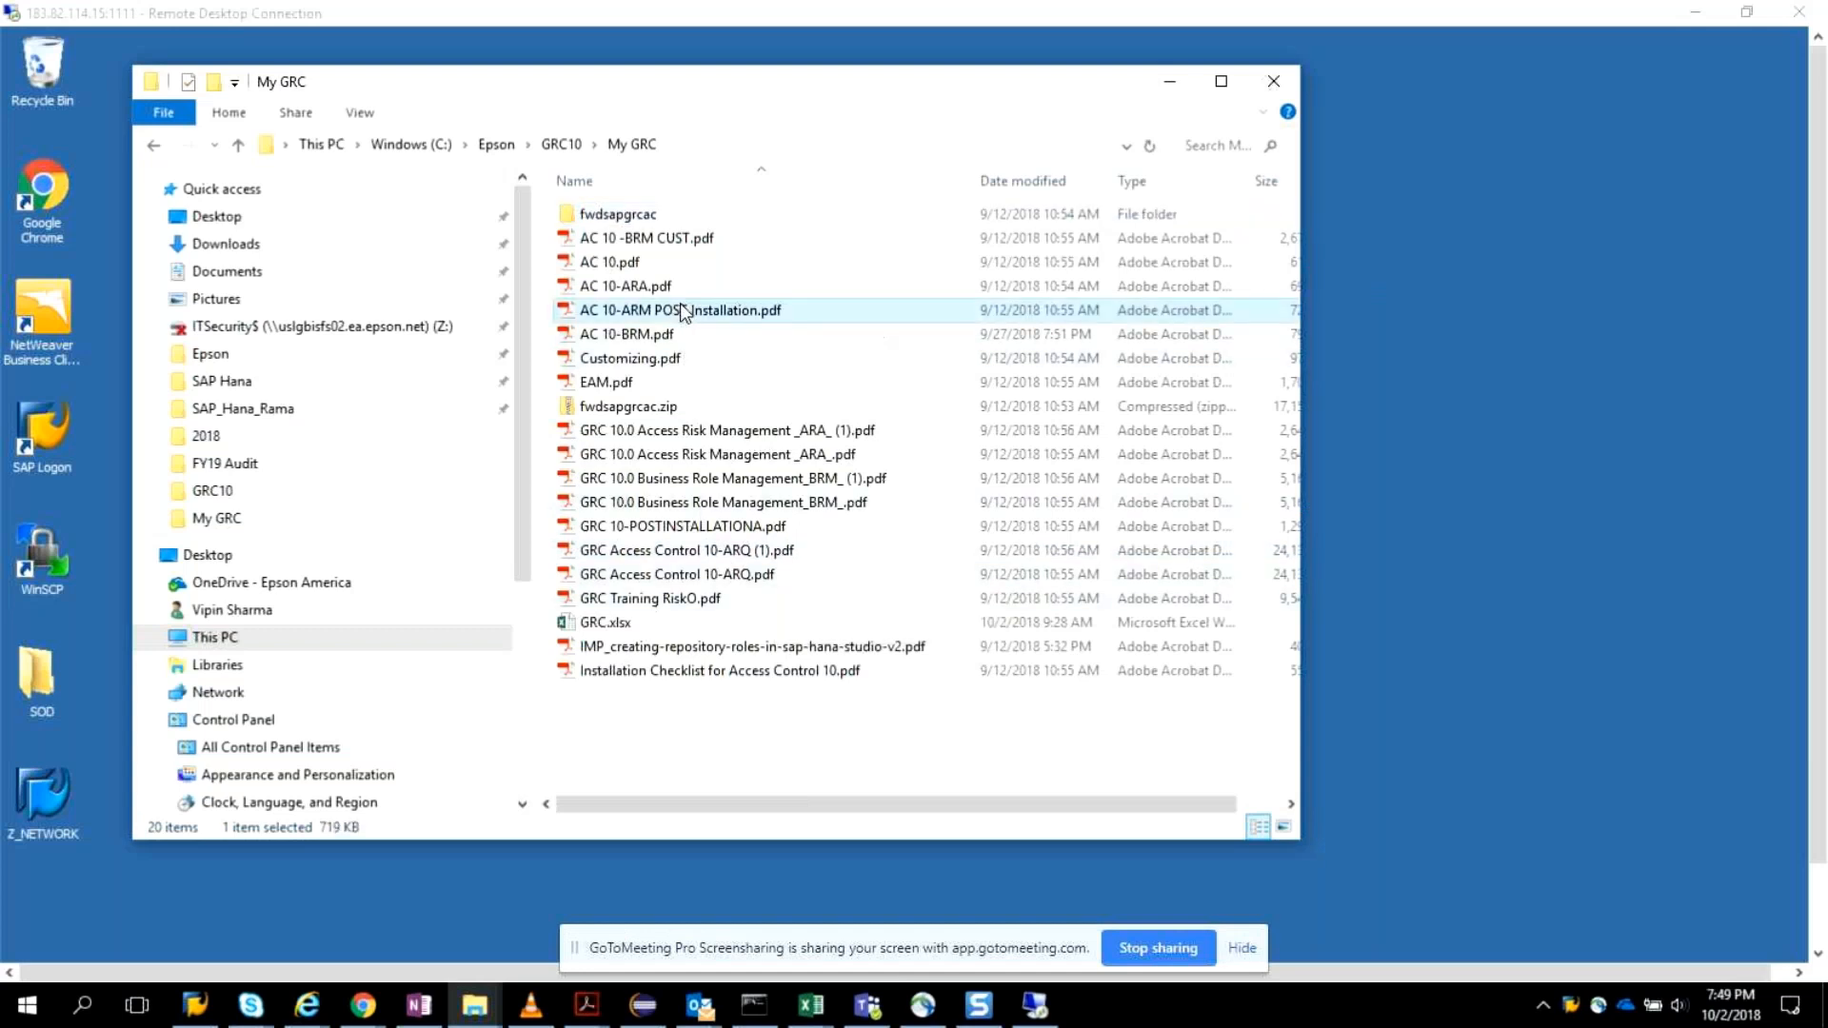
double_click(730, 312)
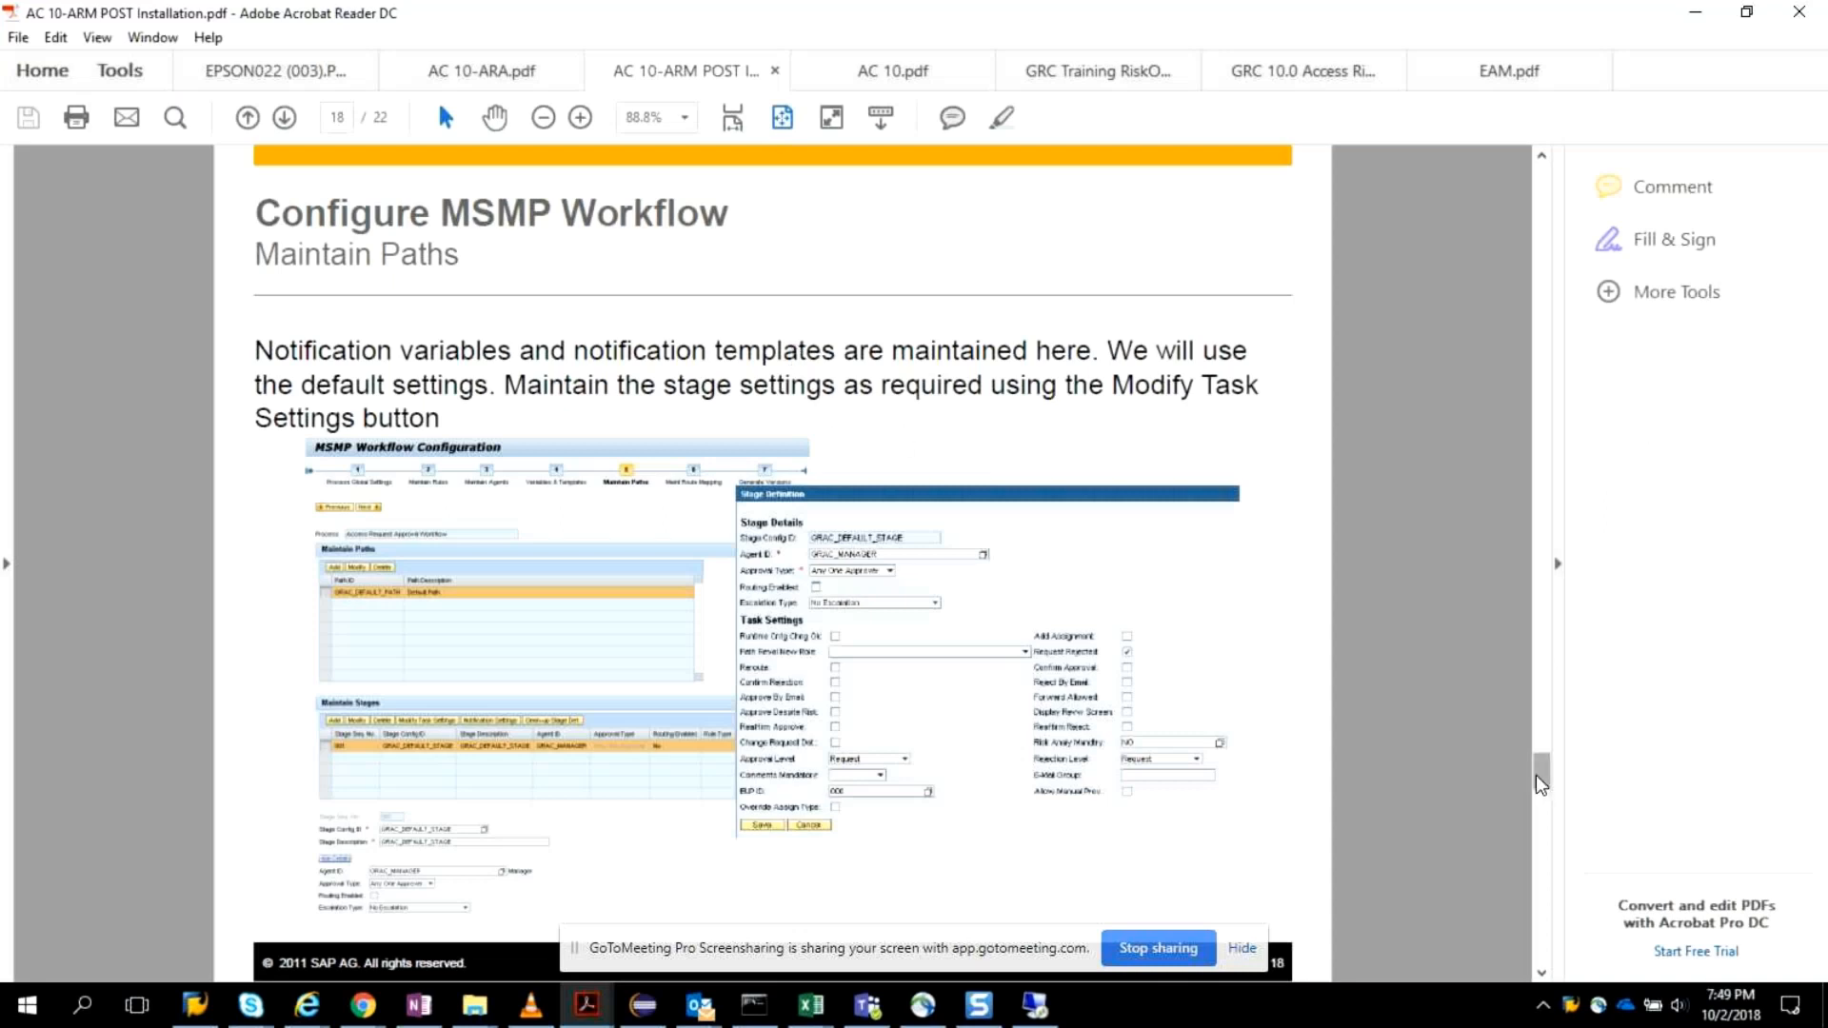
Examine the PDF's agenda, requirements and "Creating users and assigning roles" pages, hiding the screen-sharing notice.
scroll(1541, 784, up, 1)
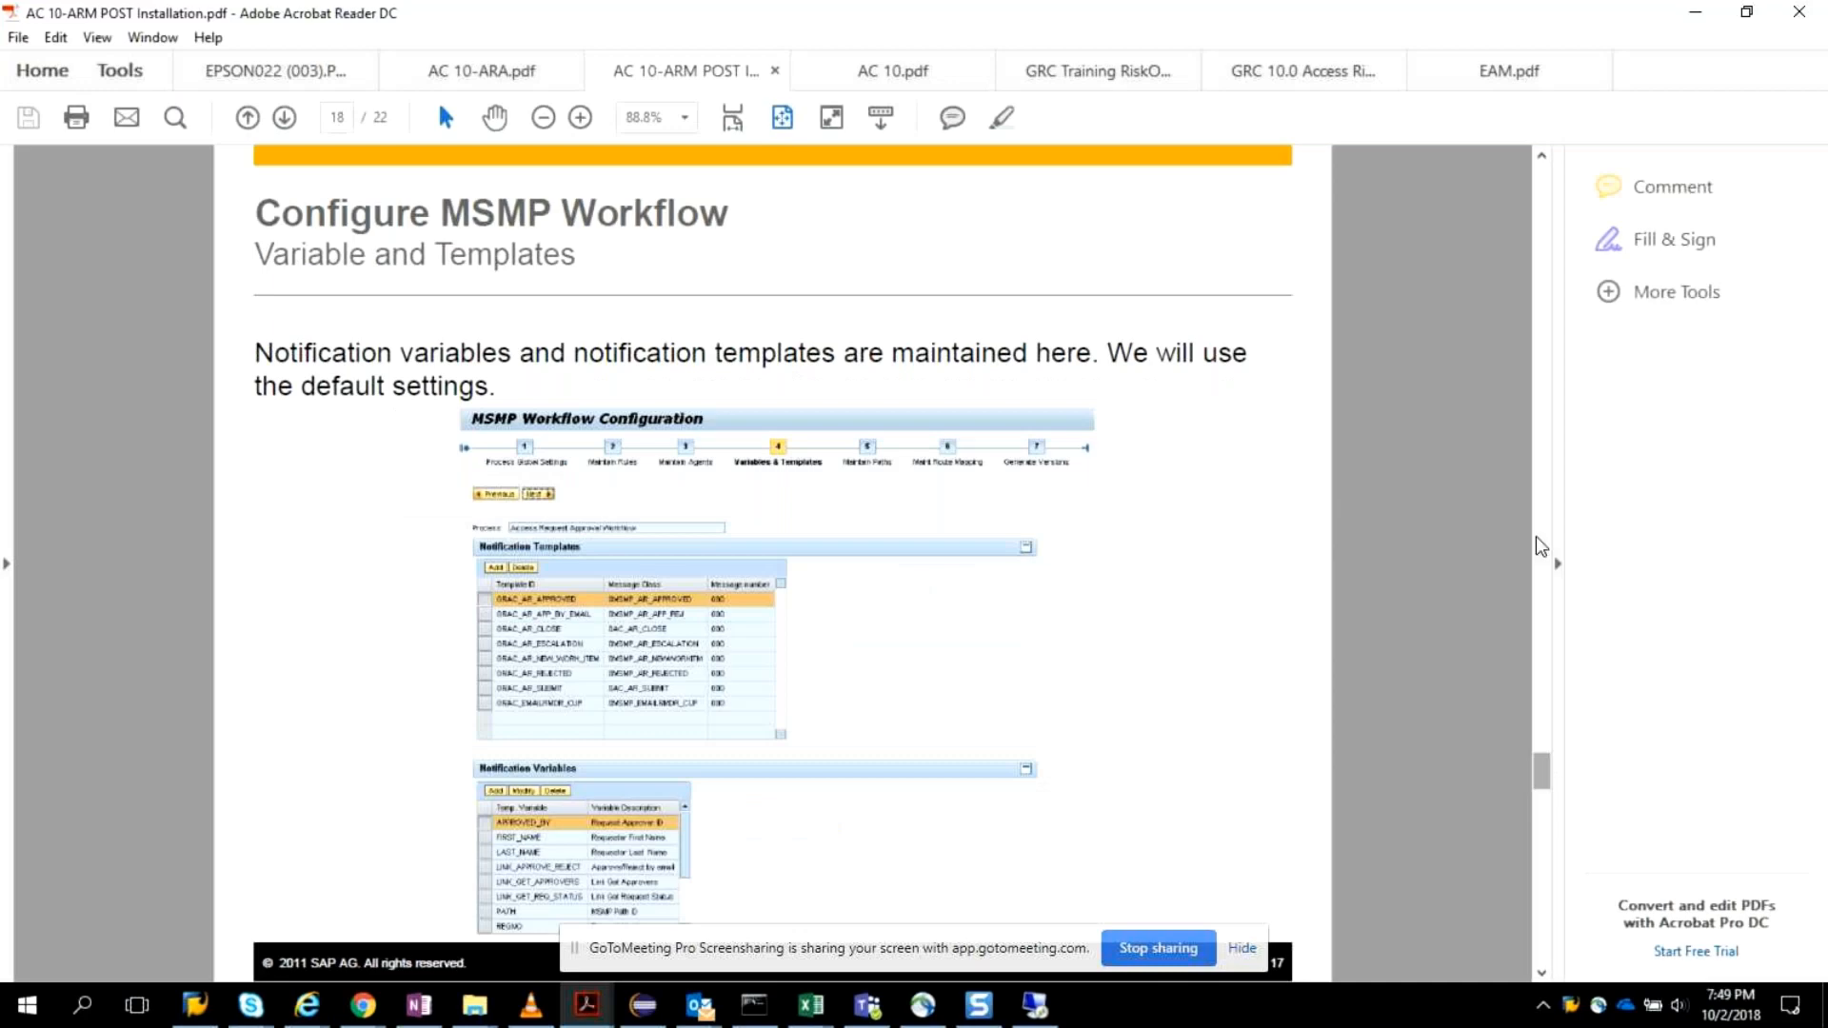
drag(1542, 547, 1556, 379)
scroll(469, 572, down, 3)
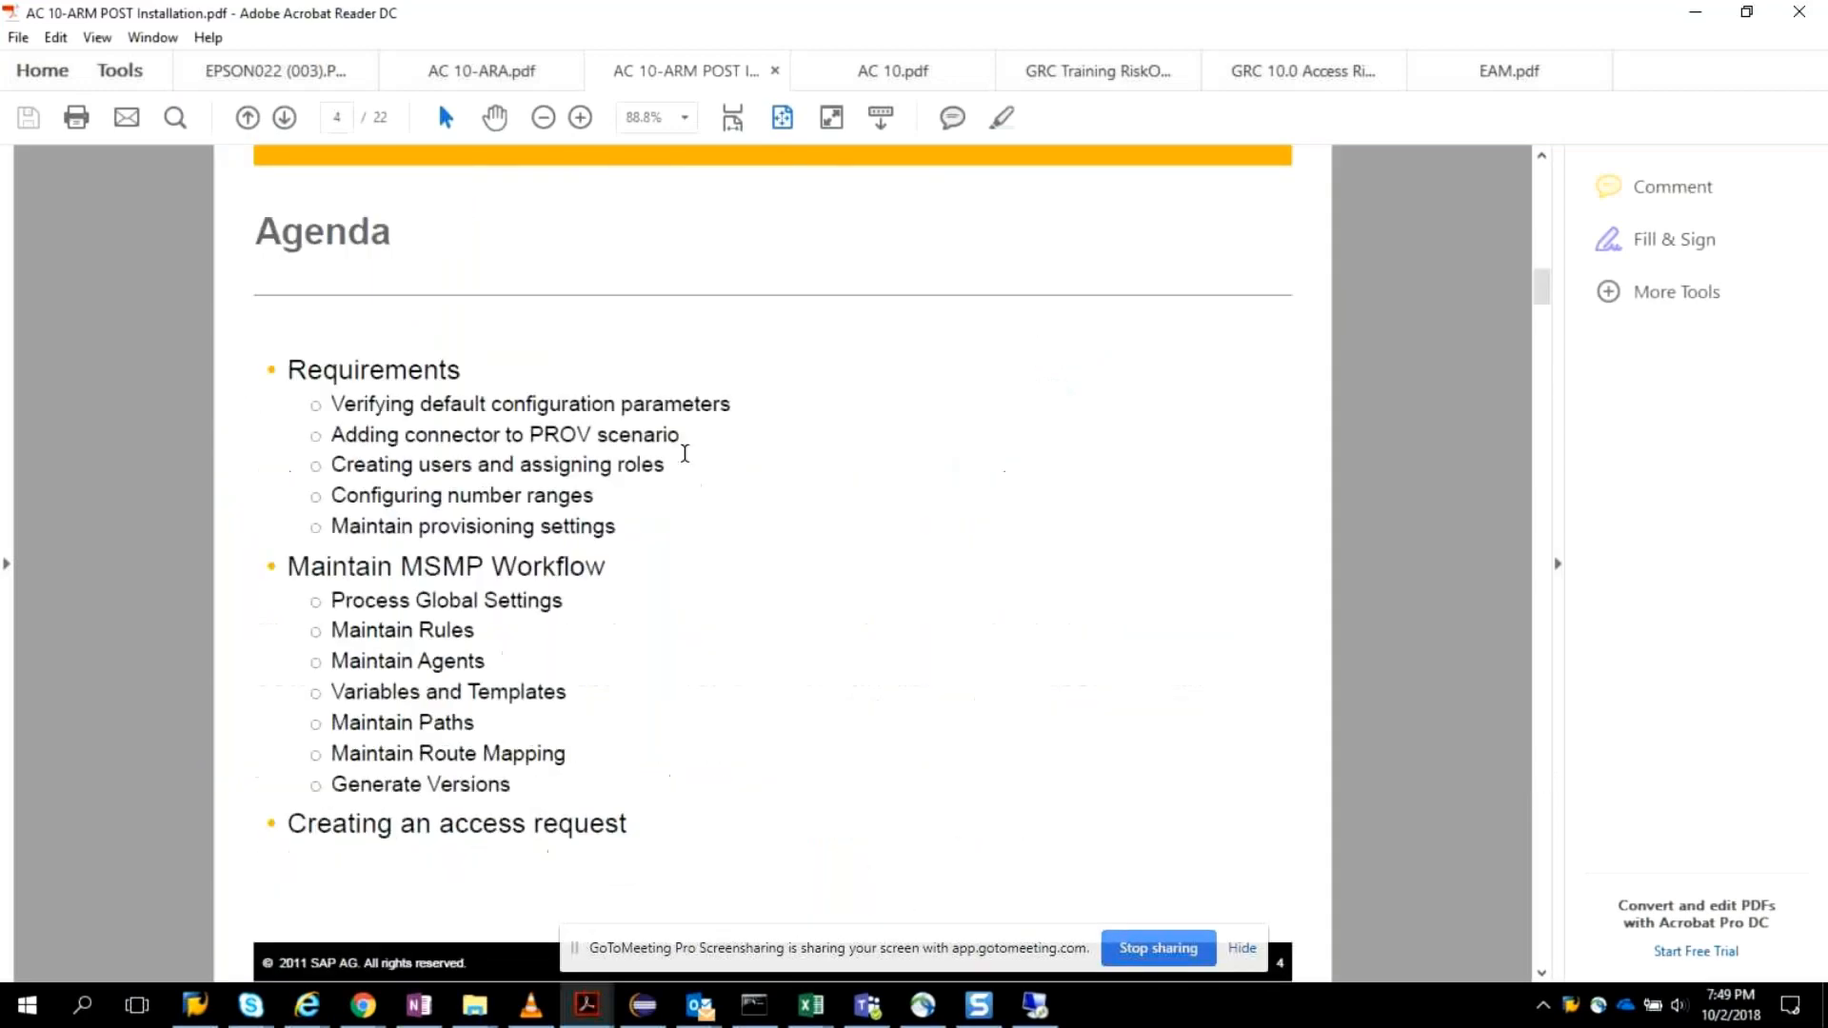
scroll(685, 454, up, 3)
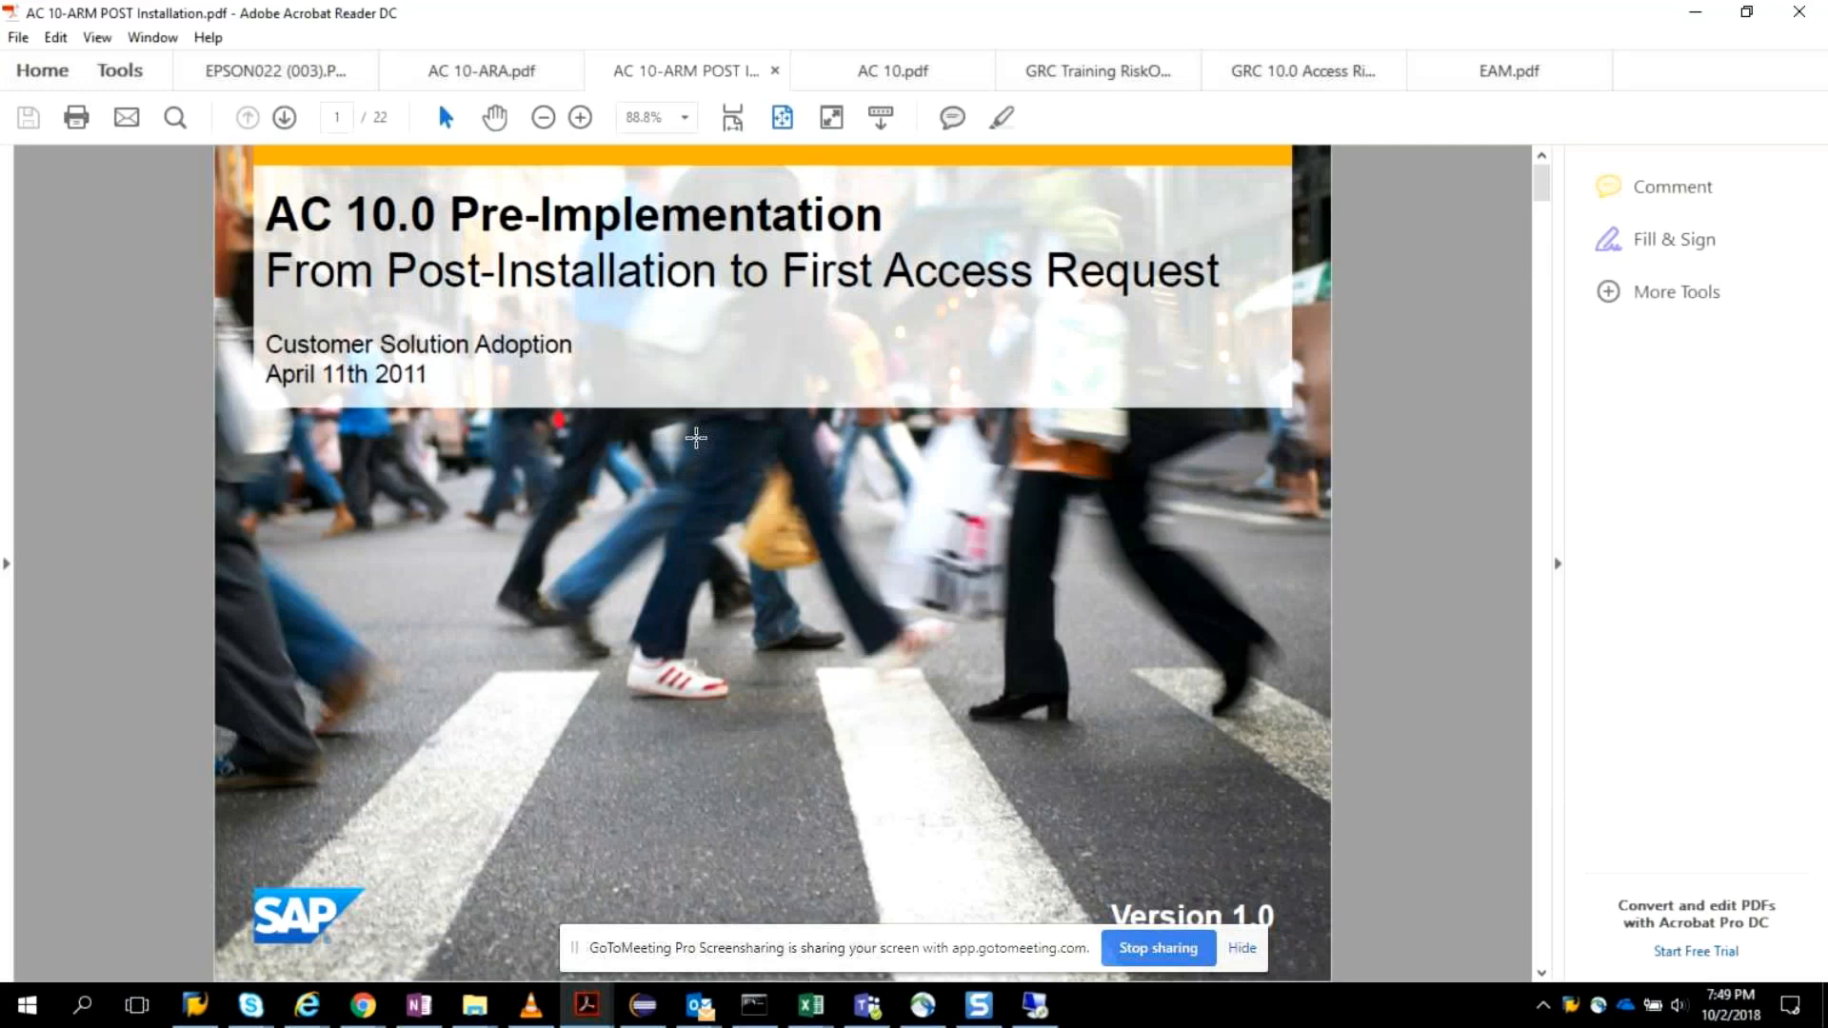
scroll(696, 437, down, 3)
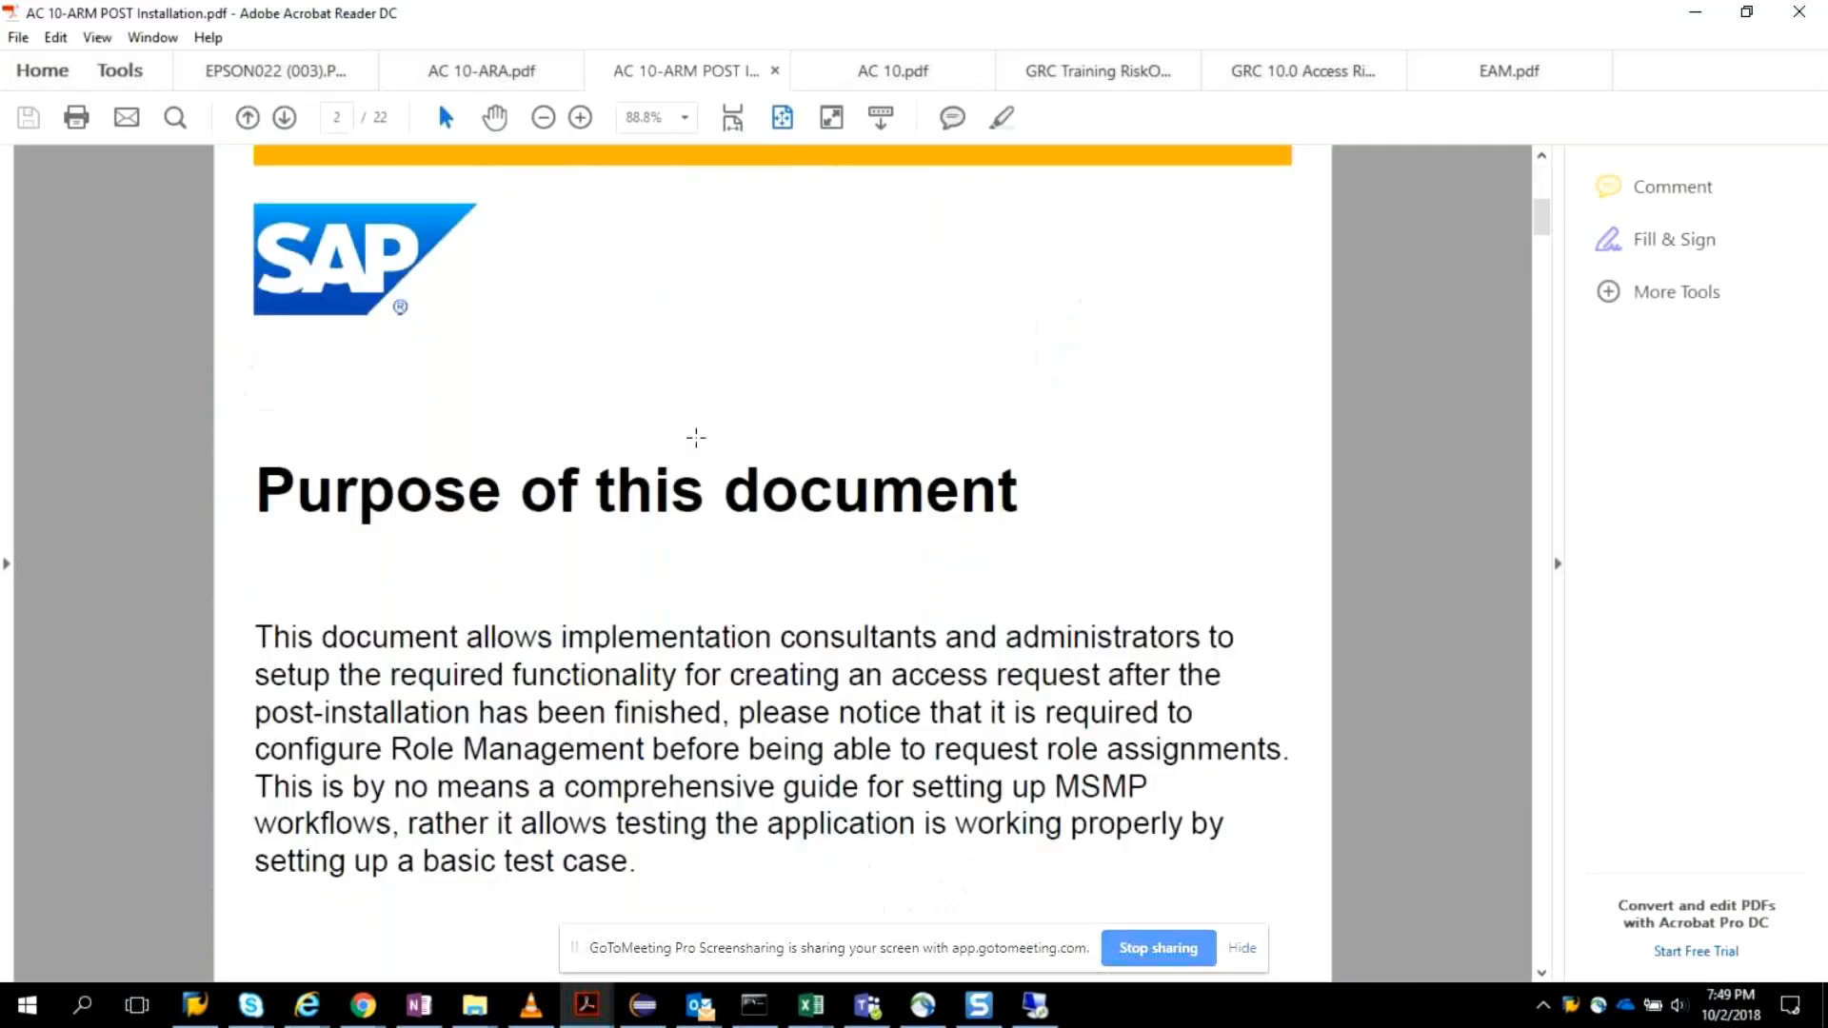
scroll(696, 437, down, 1)
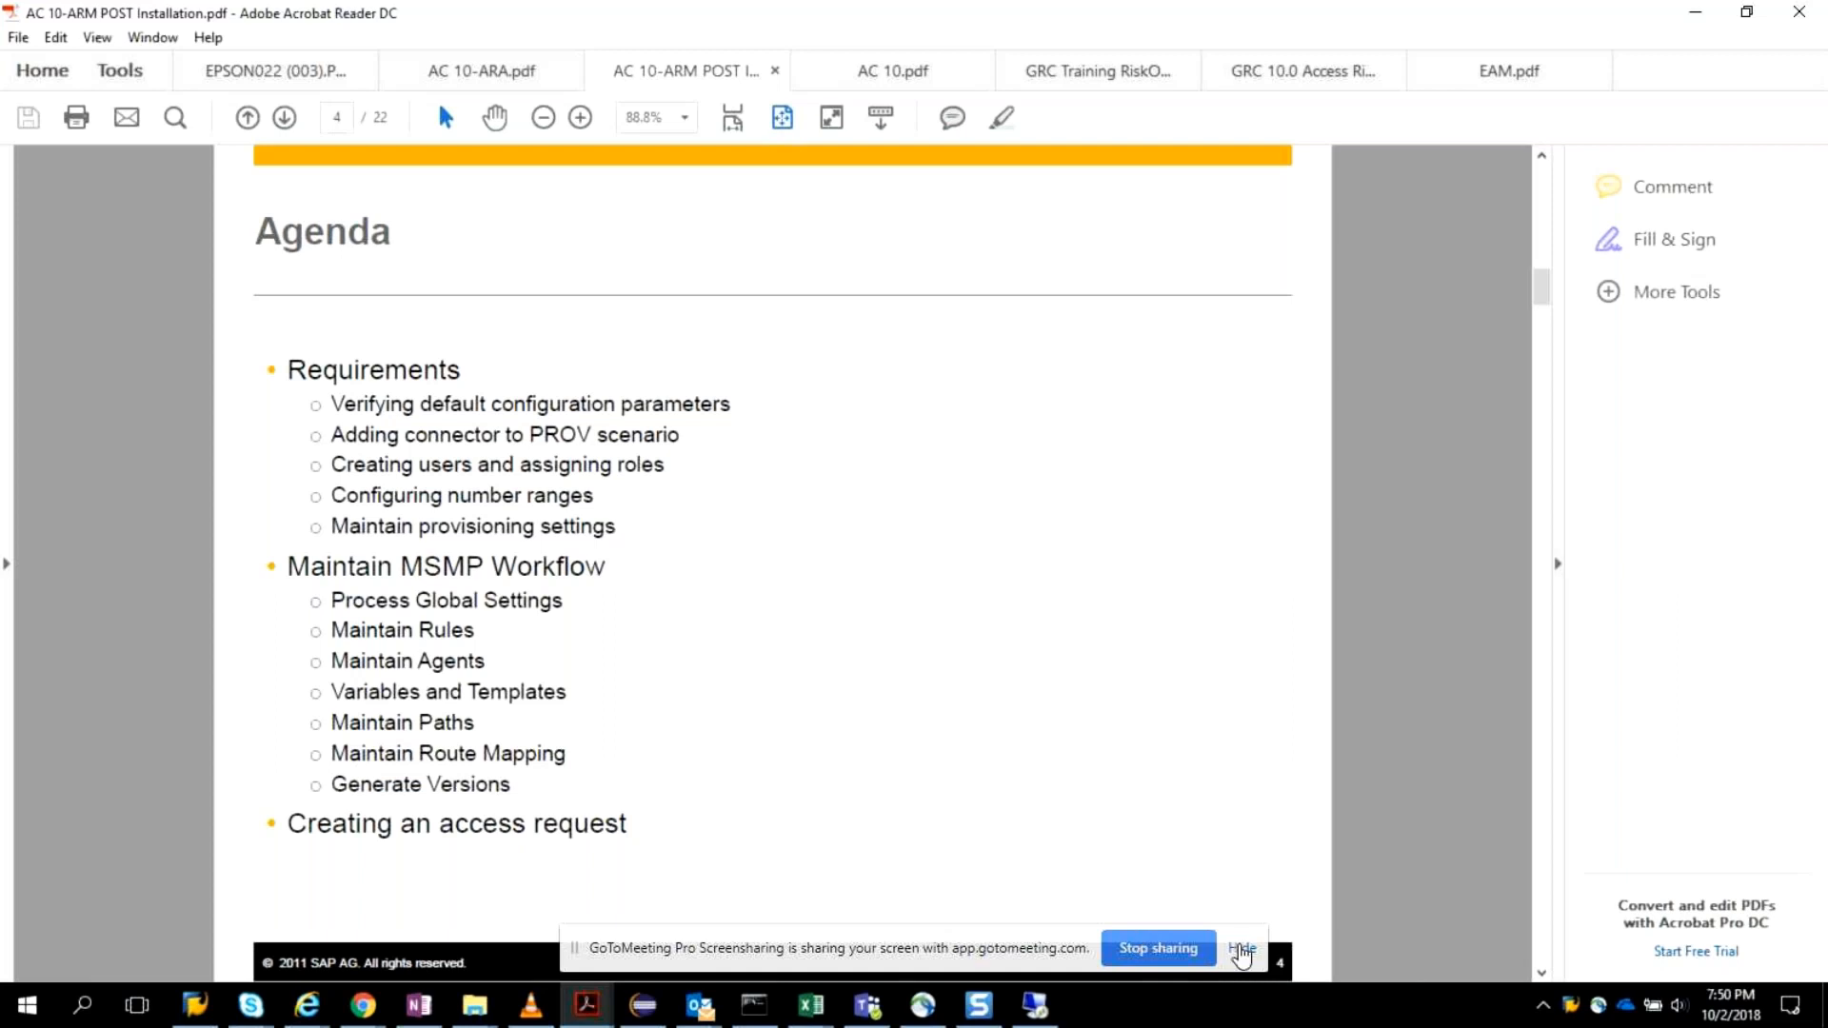
click(1241, 950)
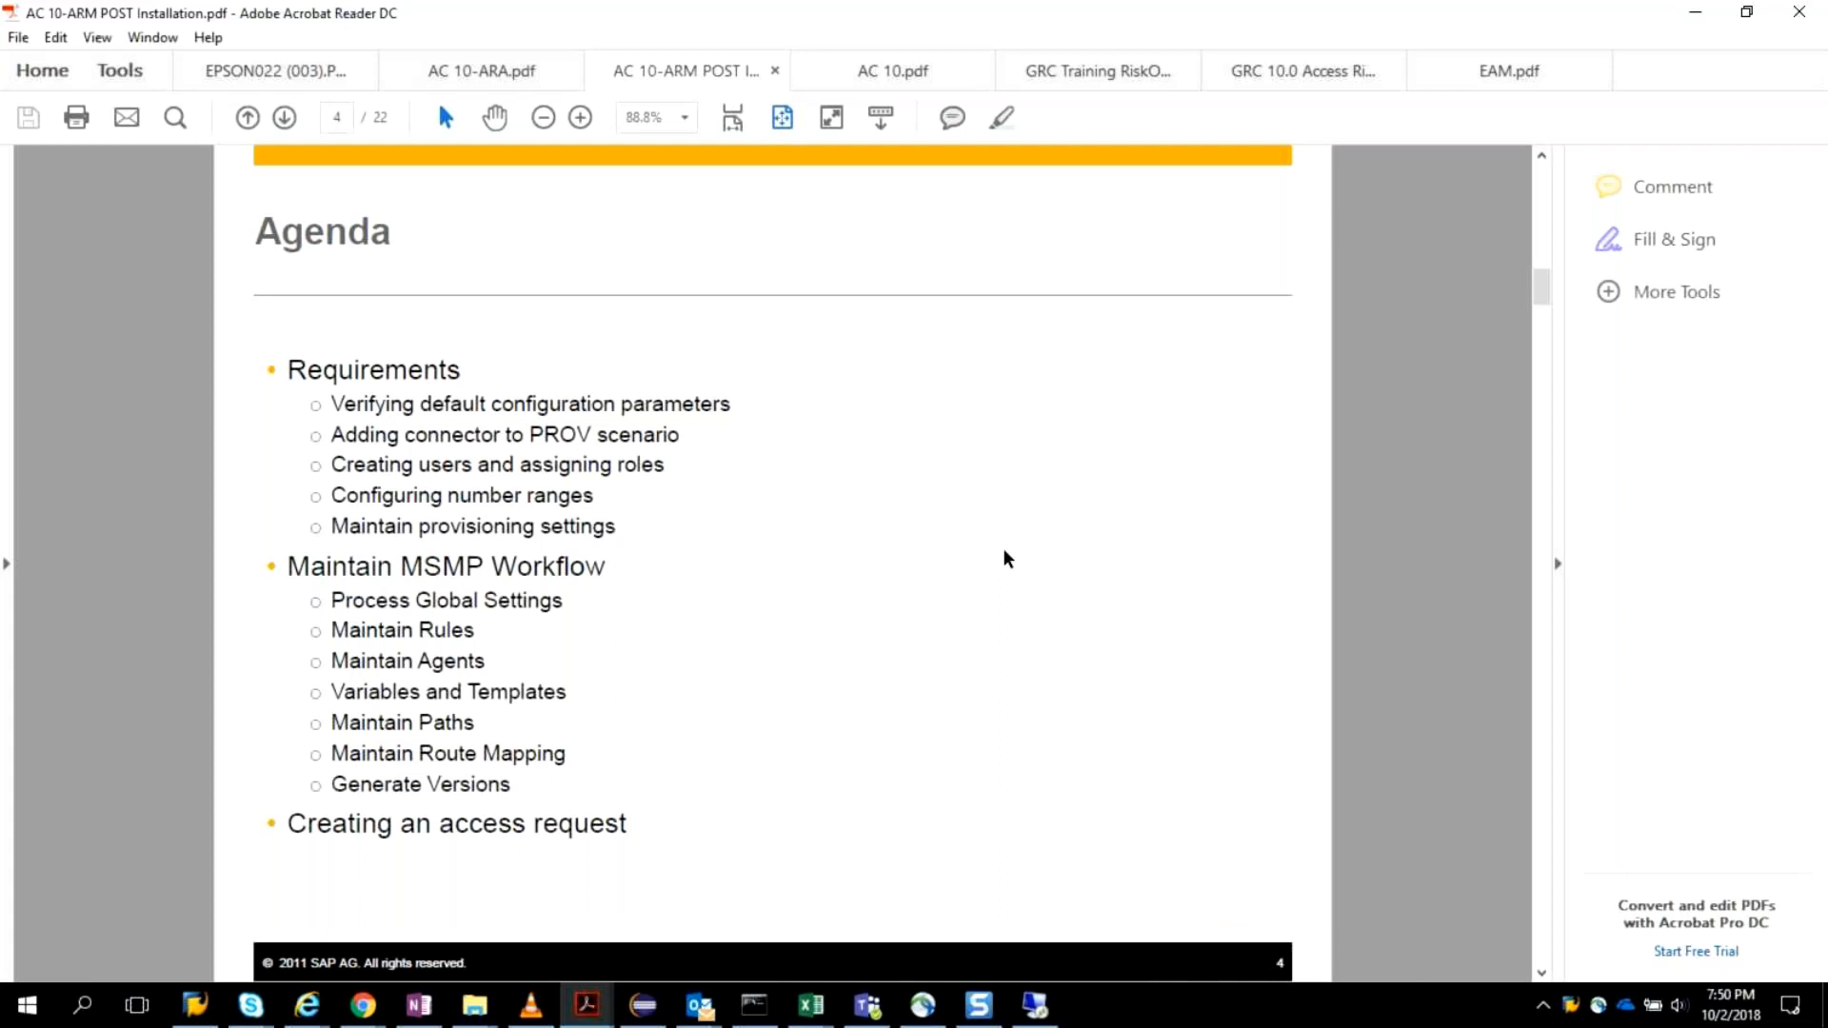
scroll(1004, 550, down, 2)
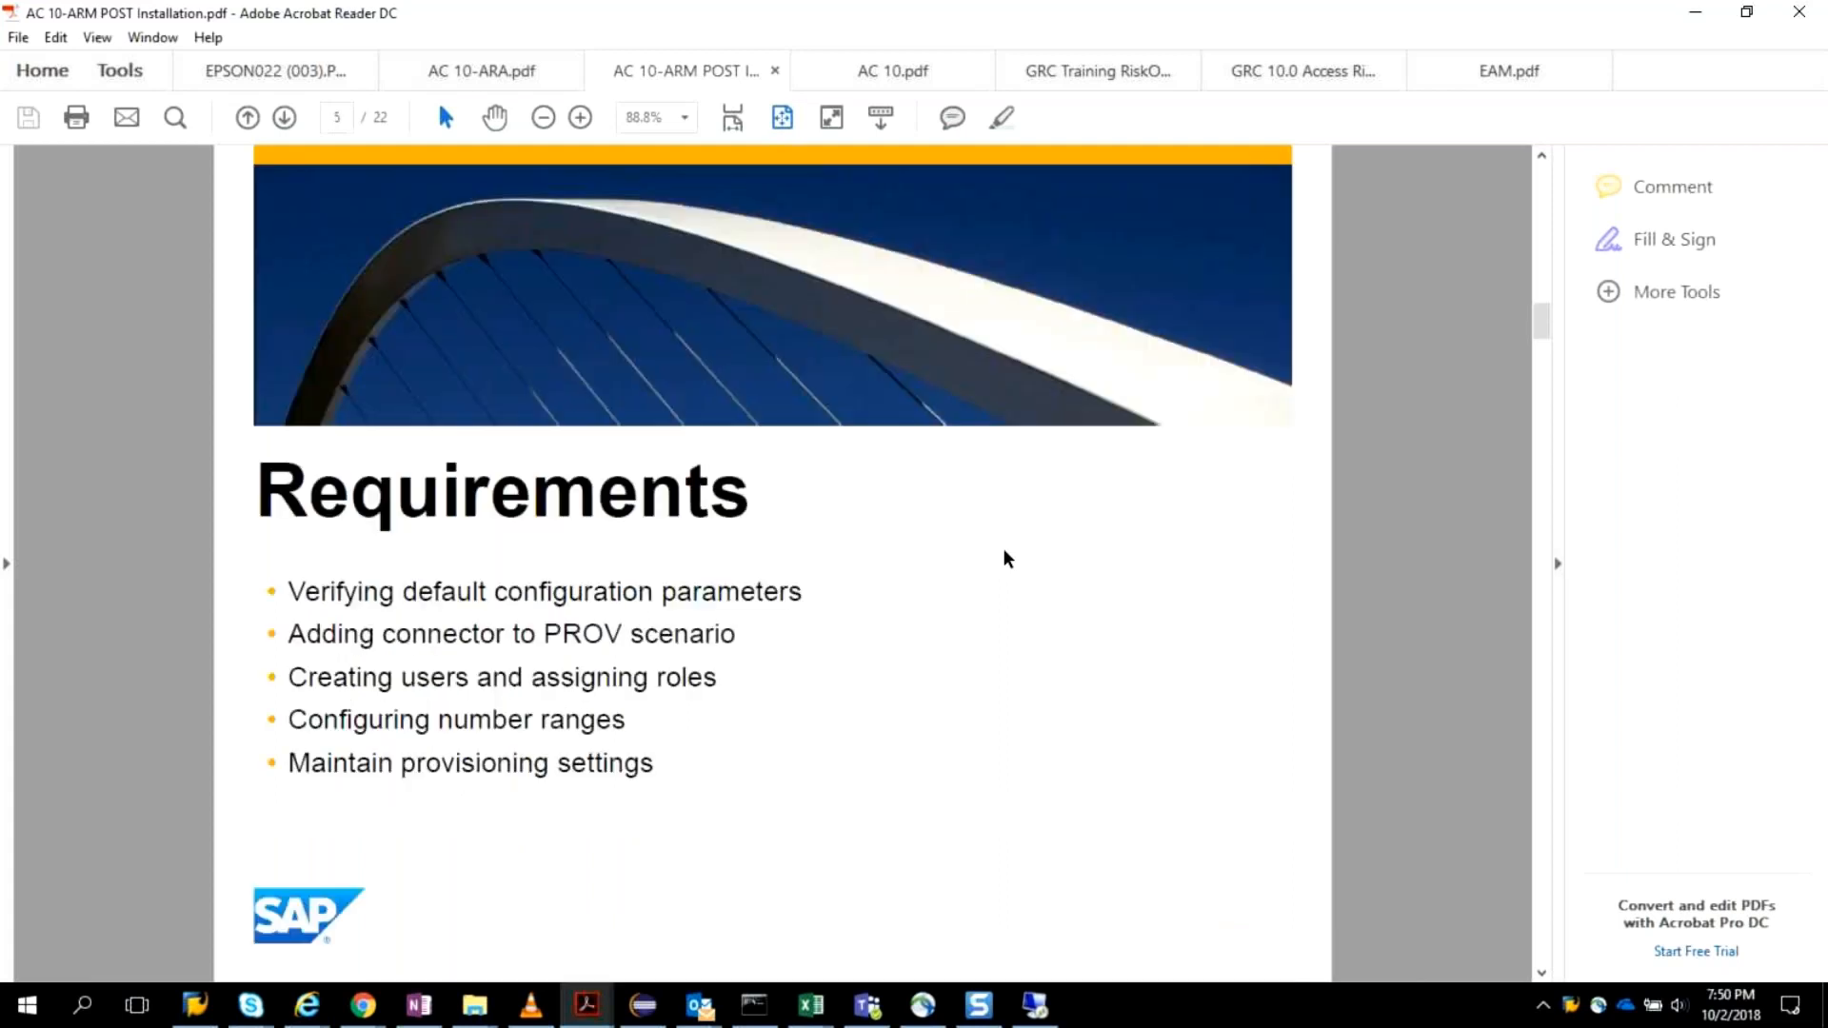
scroll(1005, 558, down, 2)
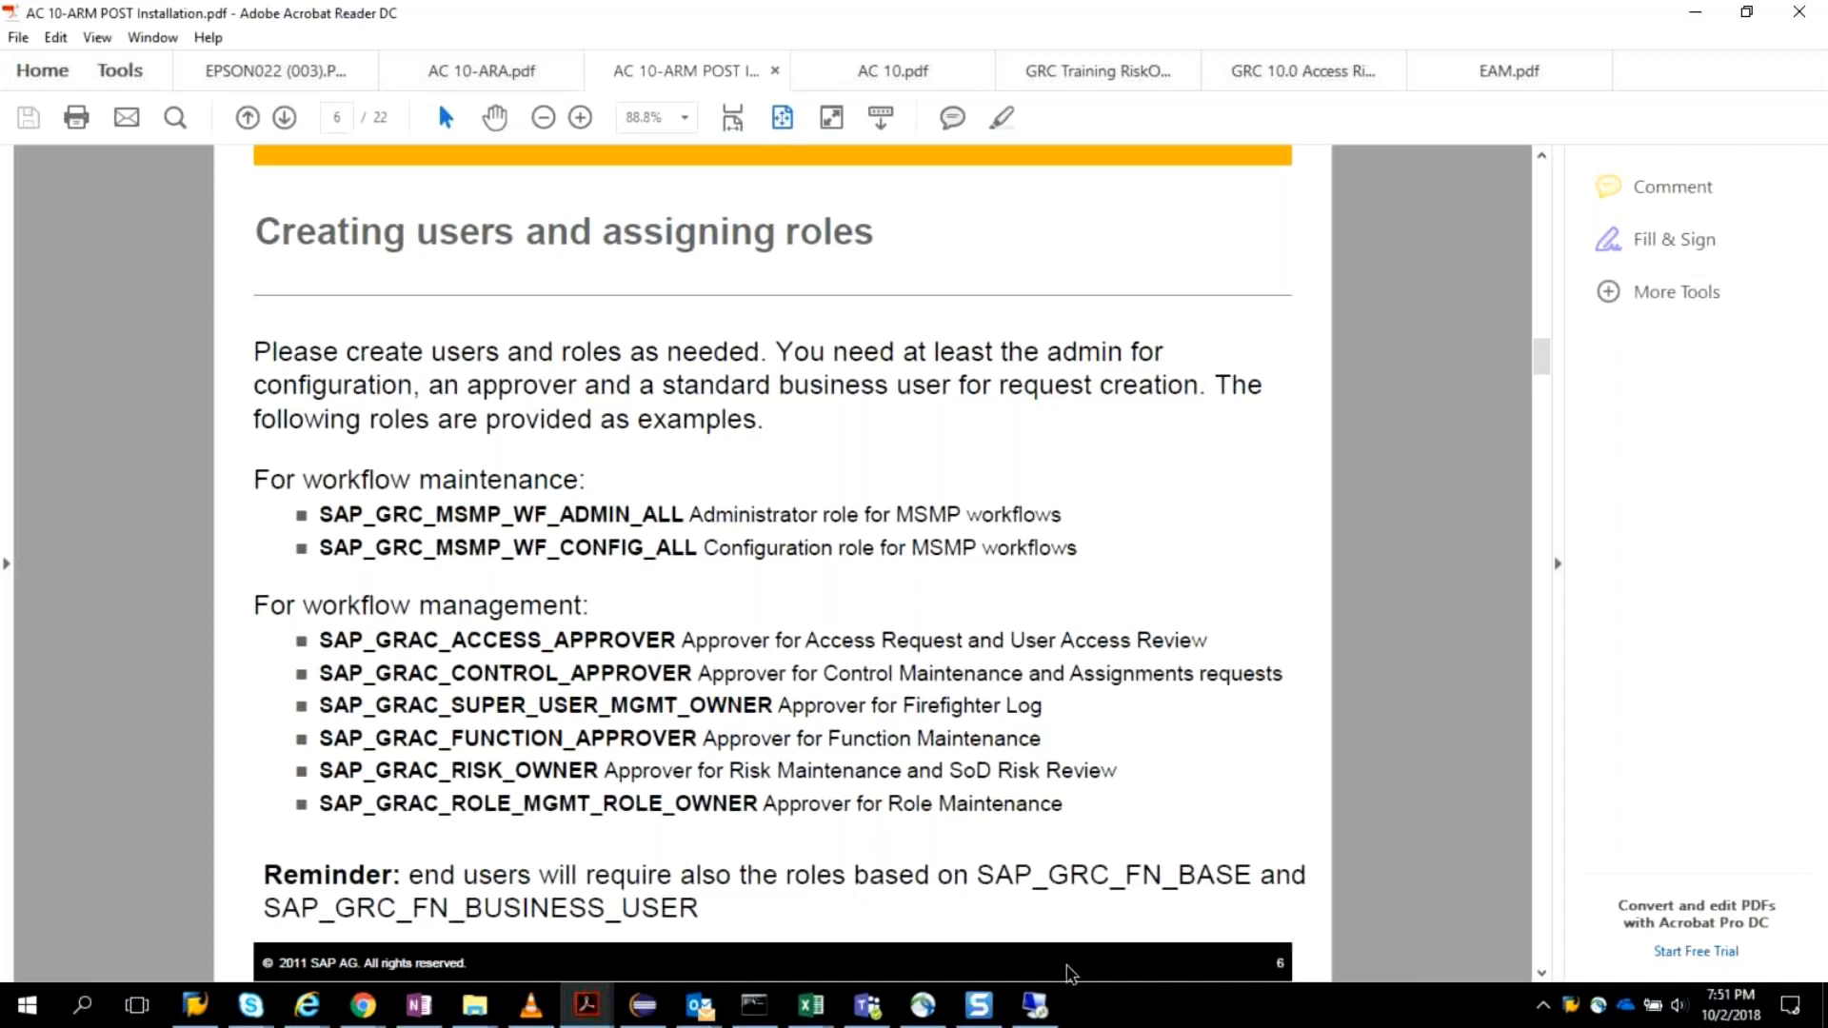
Switch to the Remote Desktop session and log on to the ecc ehp7 system with the user name and password.
click(1041, 1009)
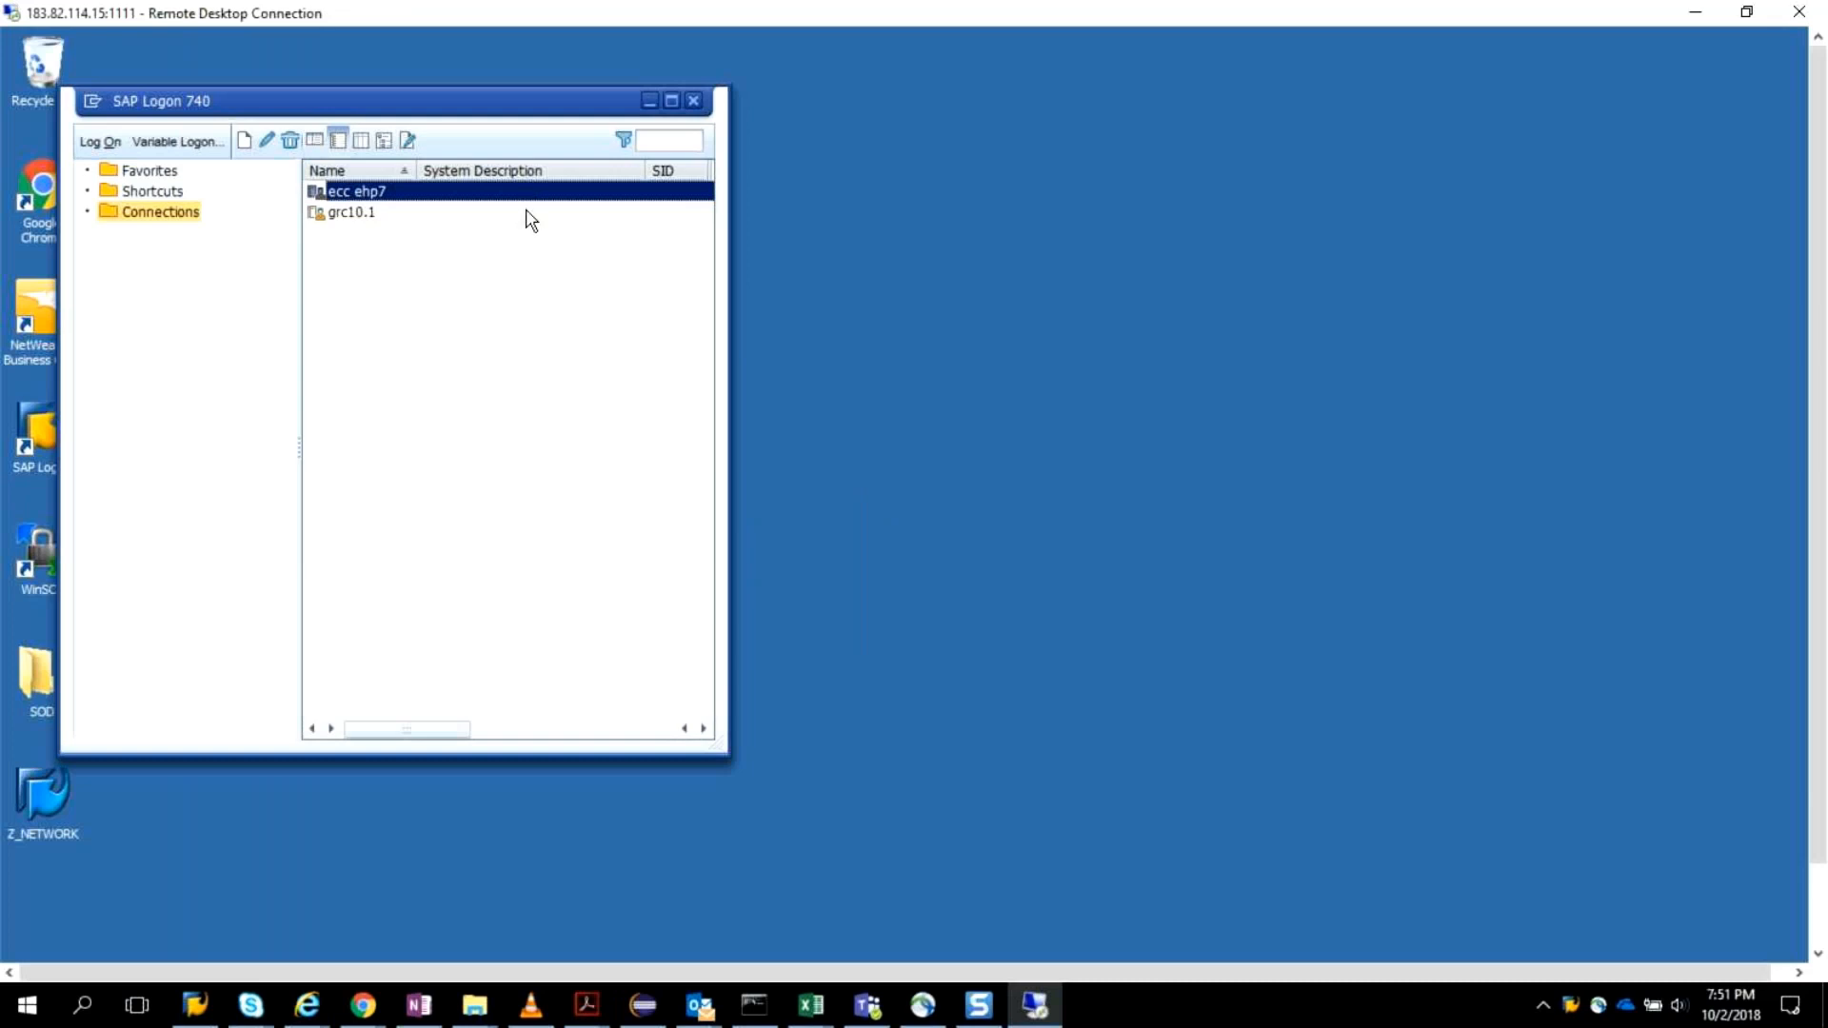
key(Return)
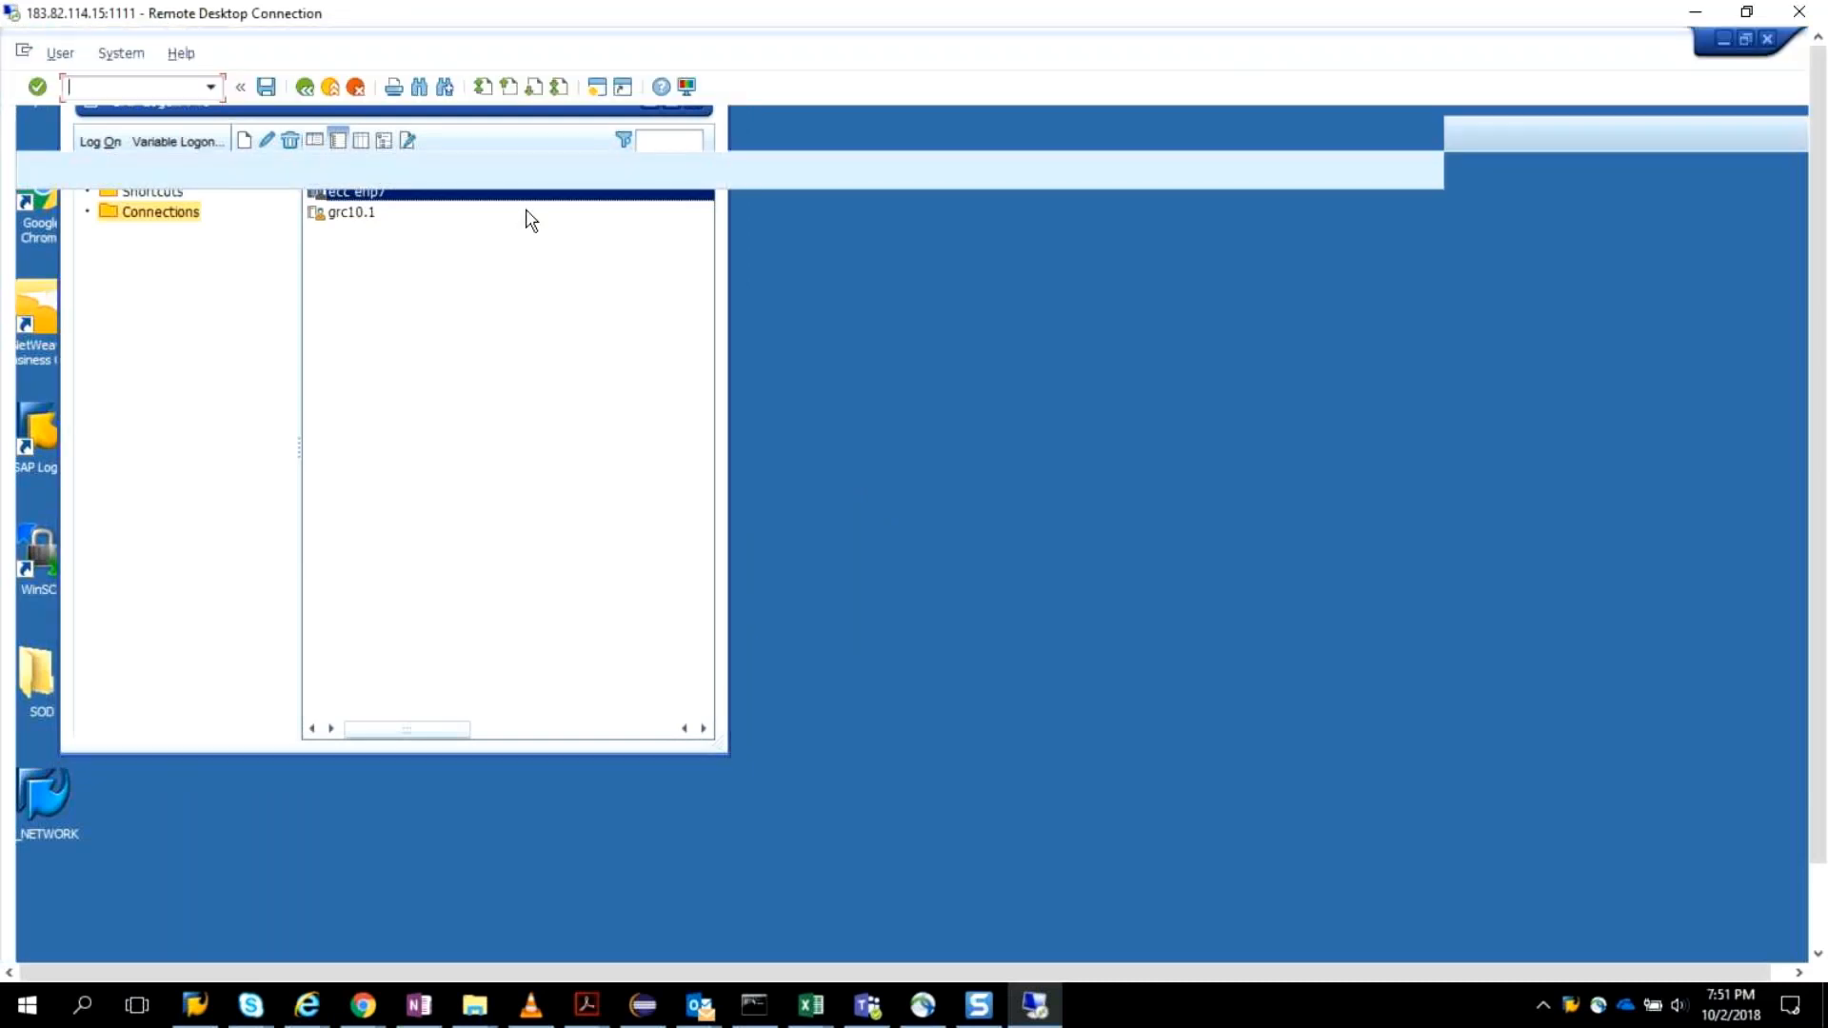
text(grcv)
key(Tab)
text(*************)
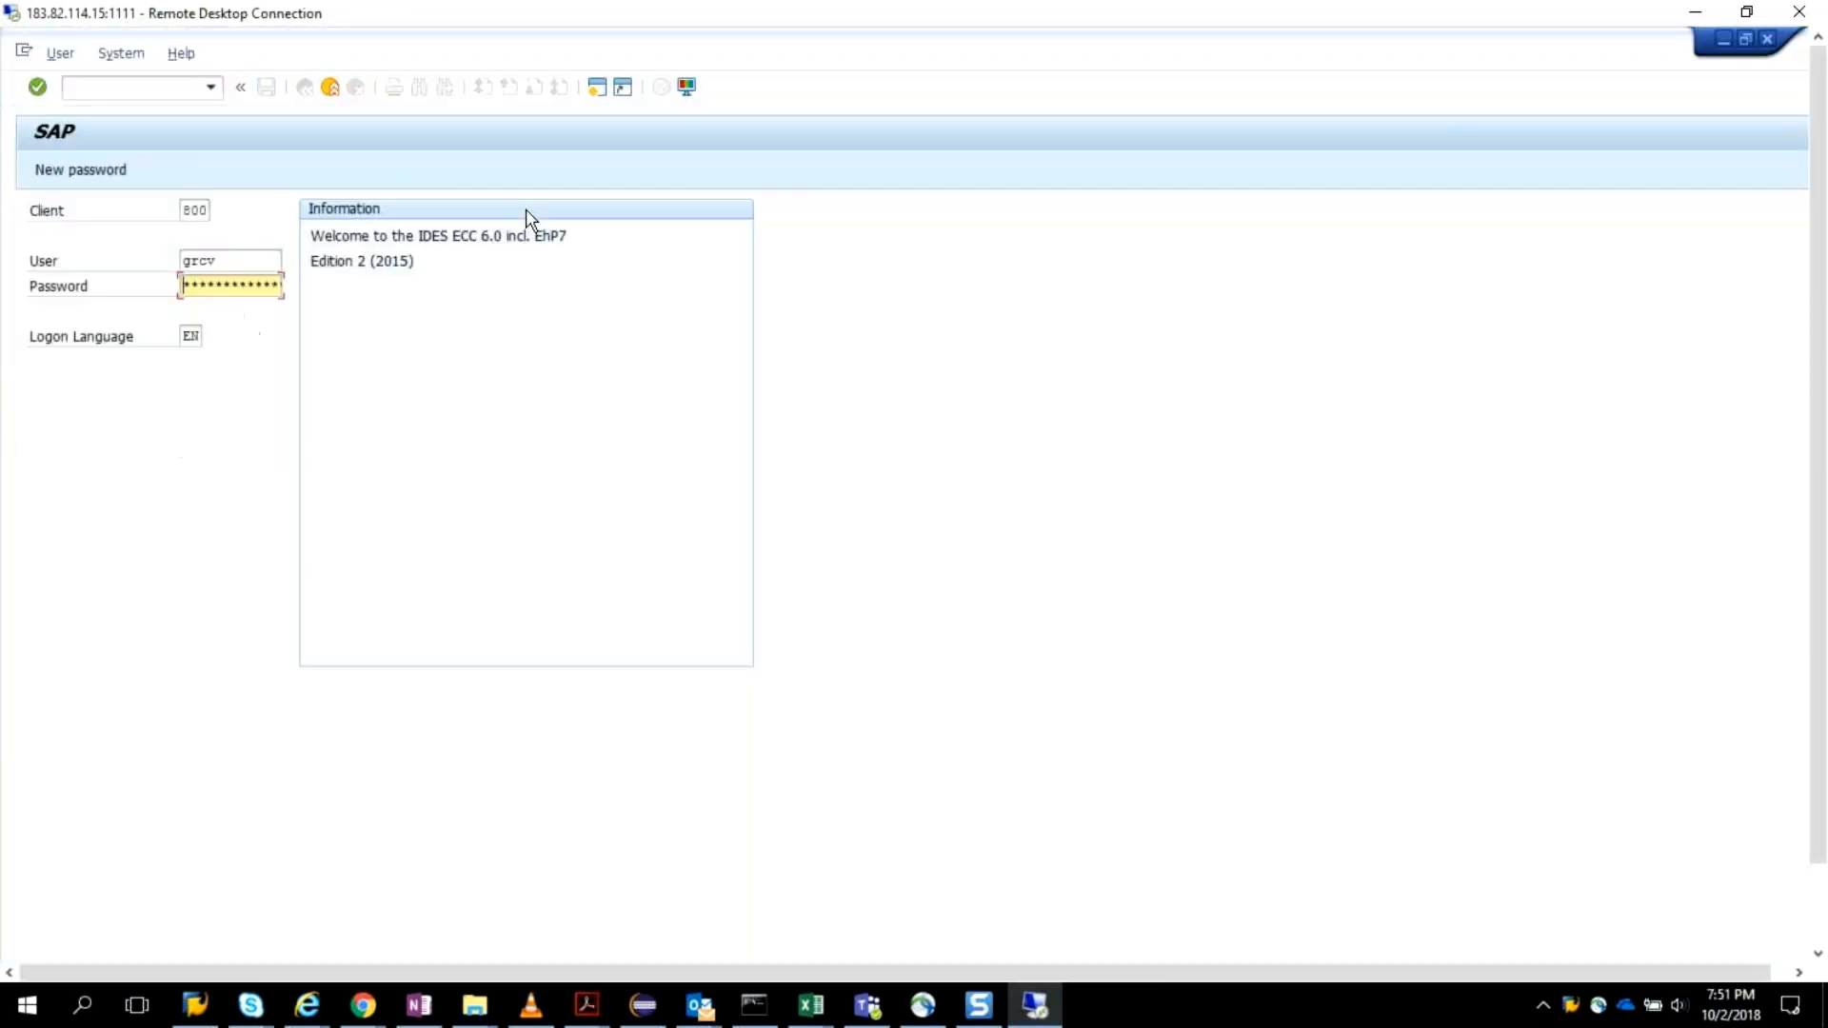
text(***)
key(Return)
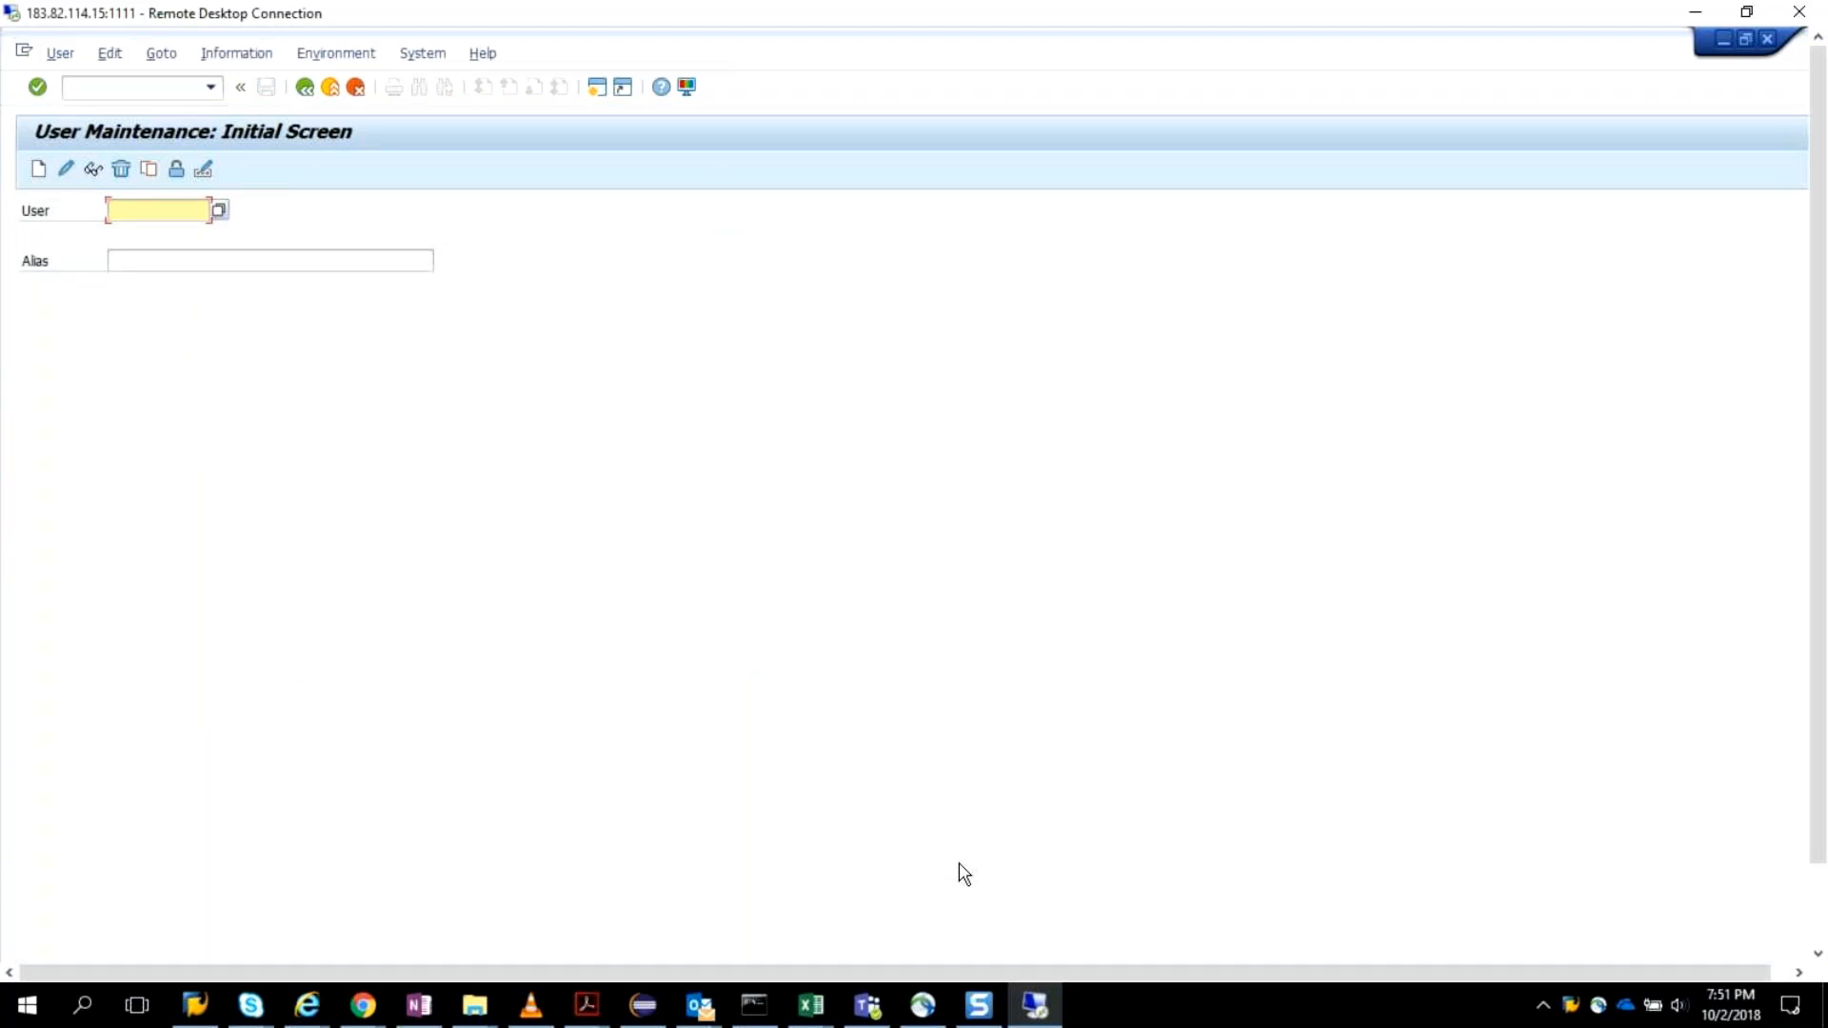
Create the user ARM_OWNER in User Maintenance and enter ARm_Owner as the last name.
text(ARM_OWNER)
click(38, 171)
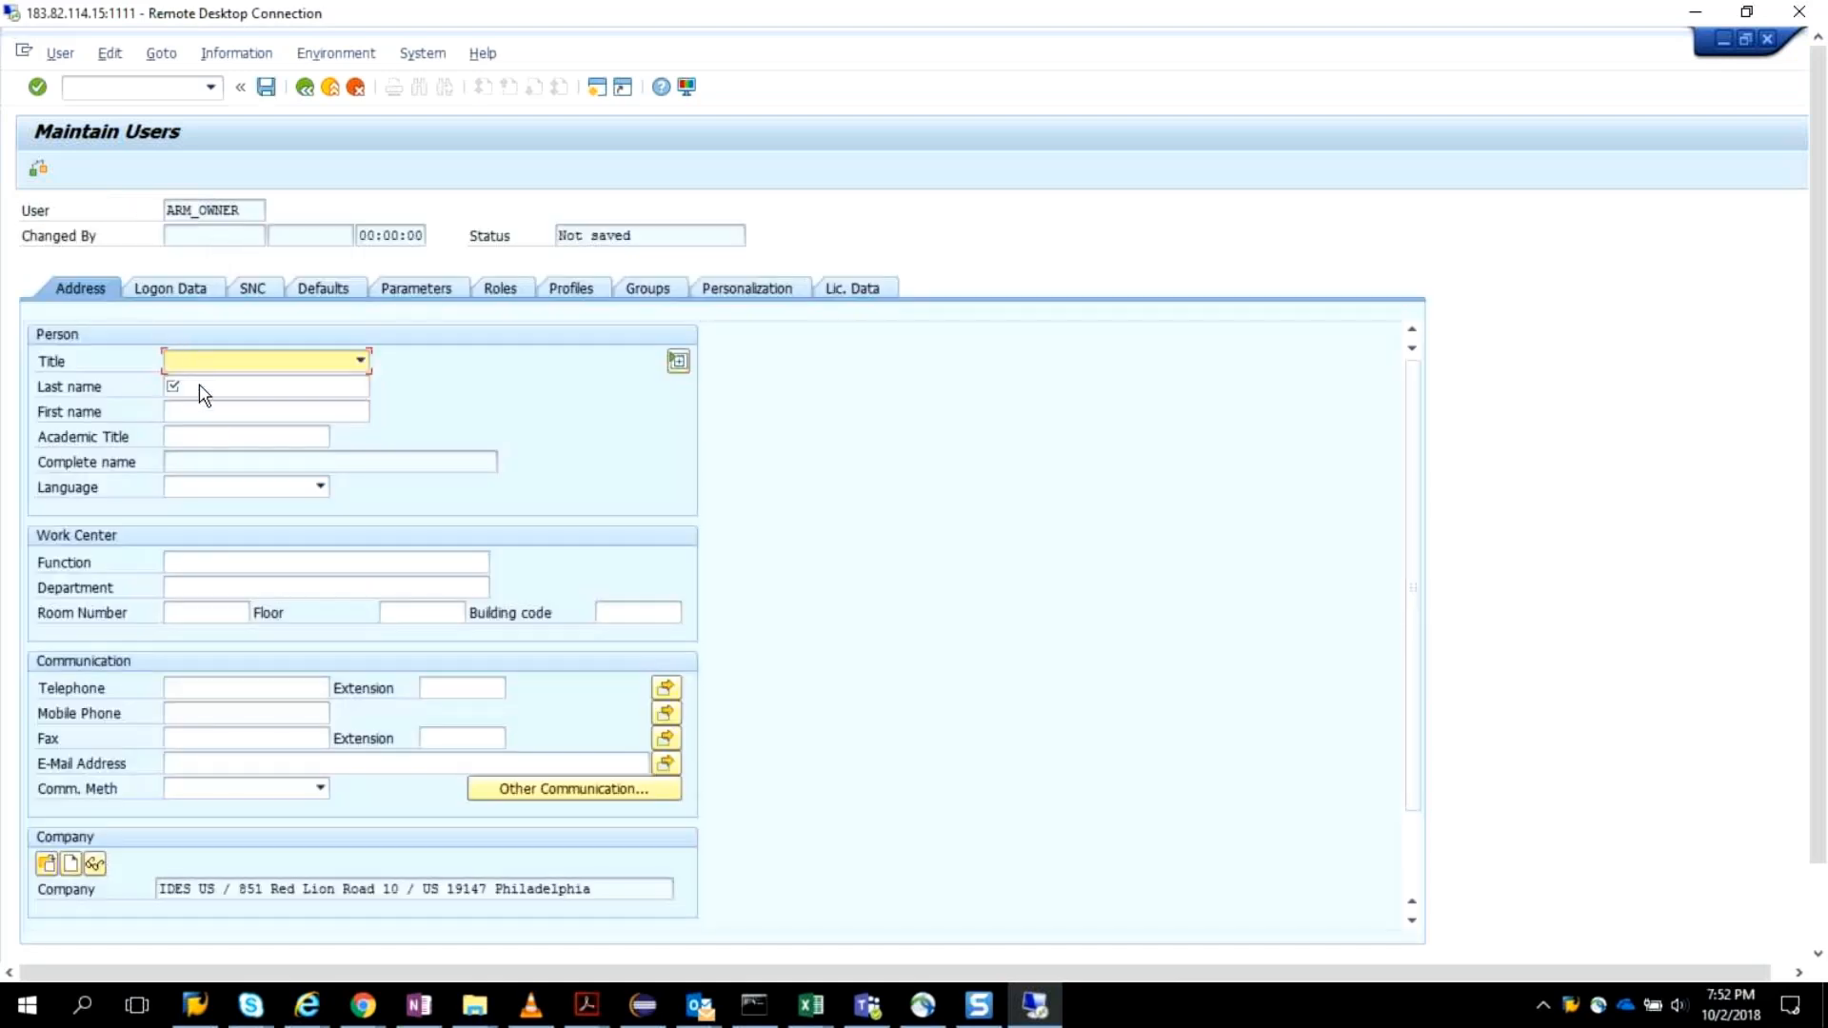
click(200, 388)
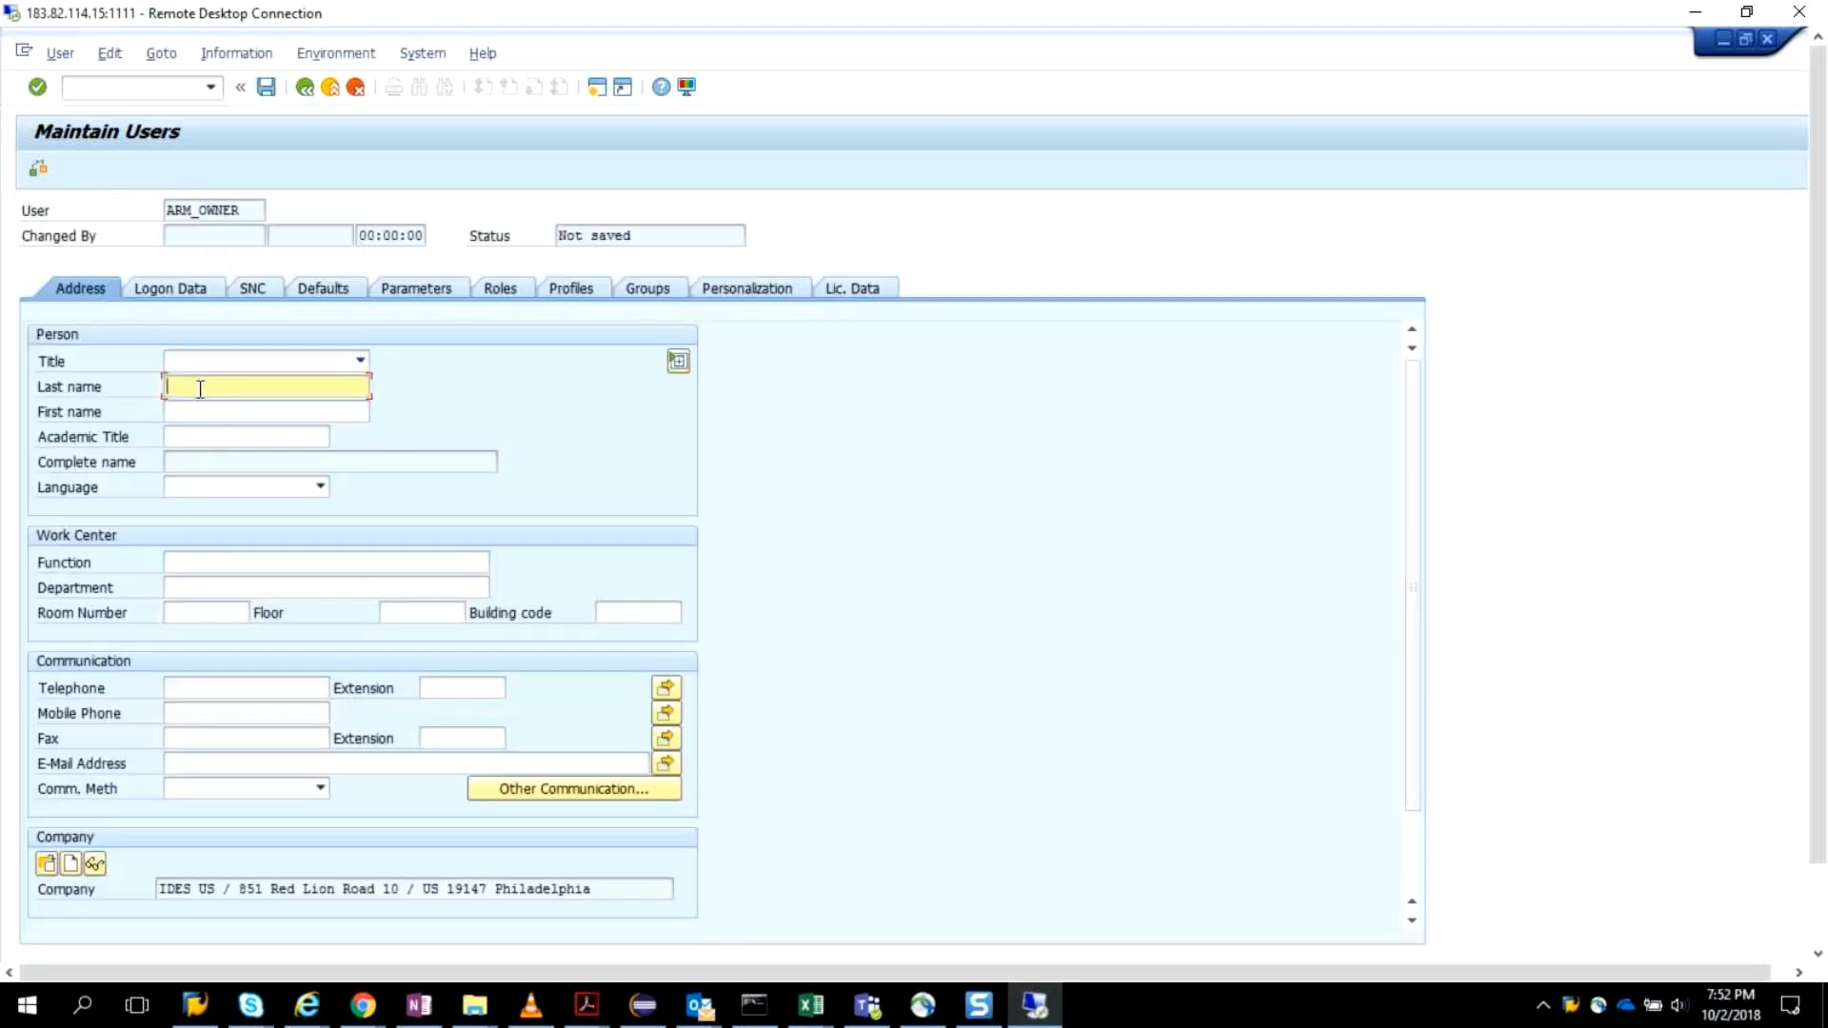
text(ARm_Owner)
click(398, 569)
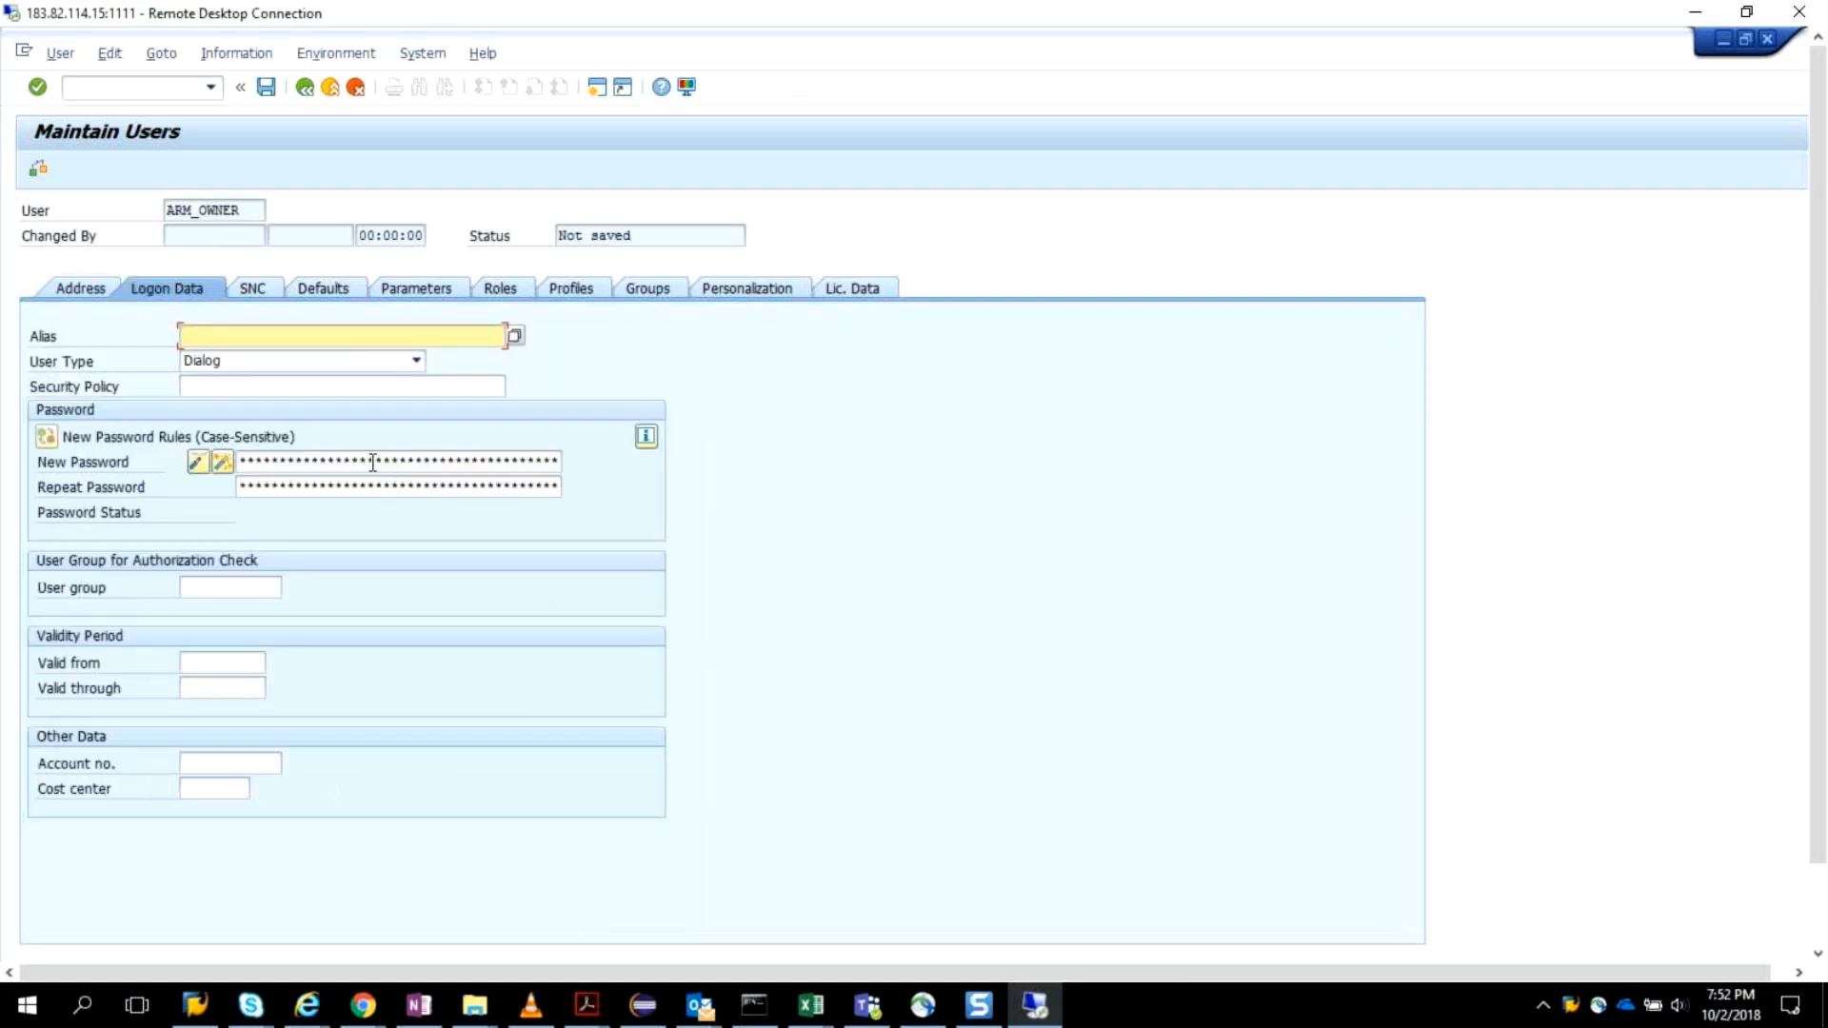
Enter and confirm the initial logon password for ARM_OWNER.
click(372, 460)
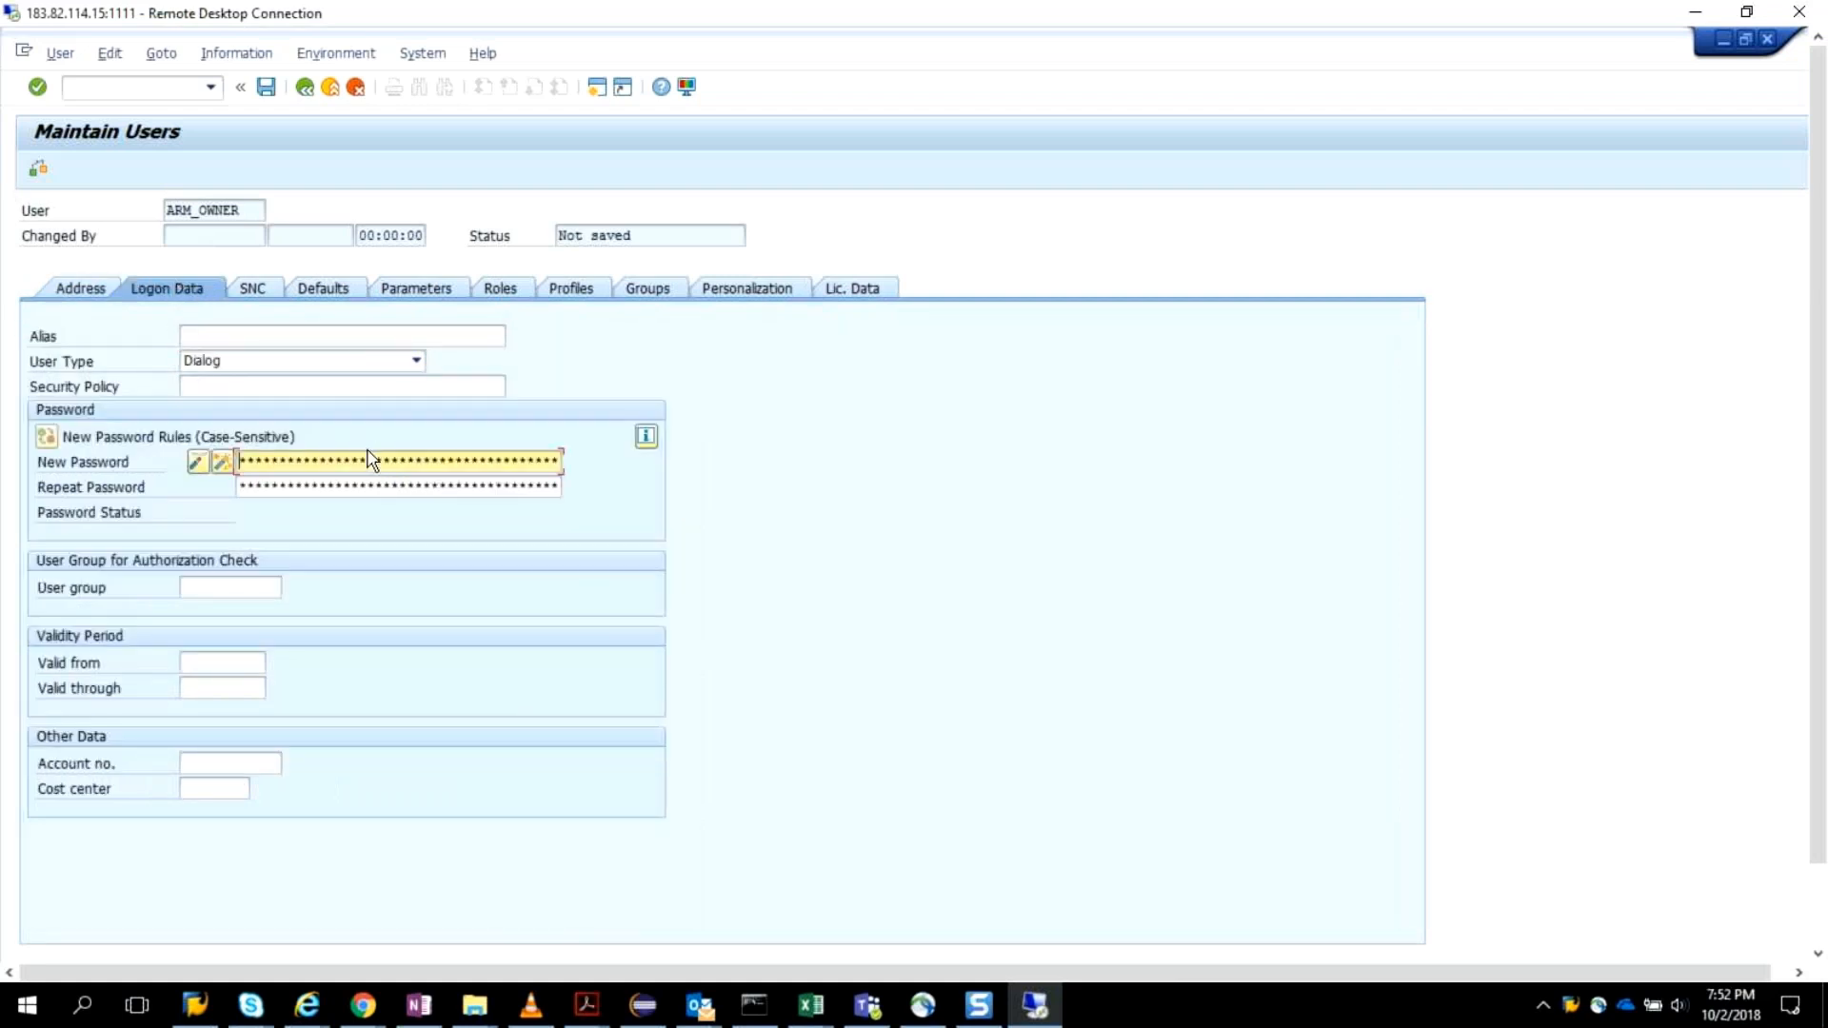
key(Tab)
key(Return)
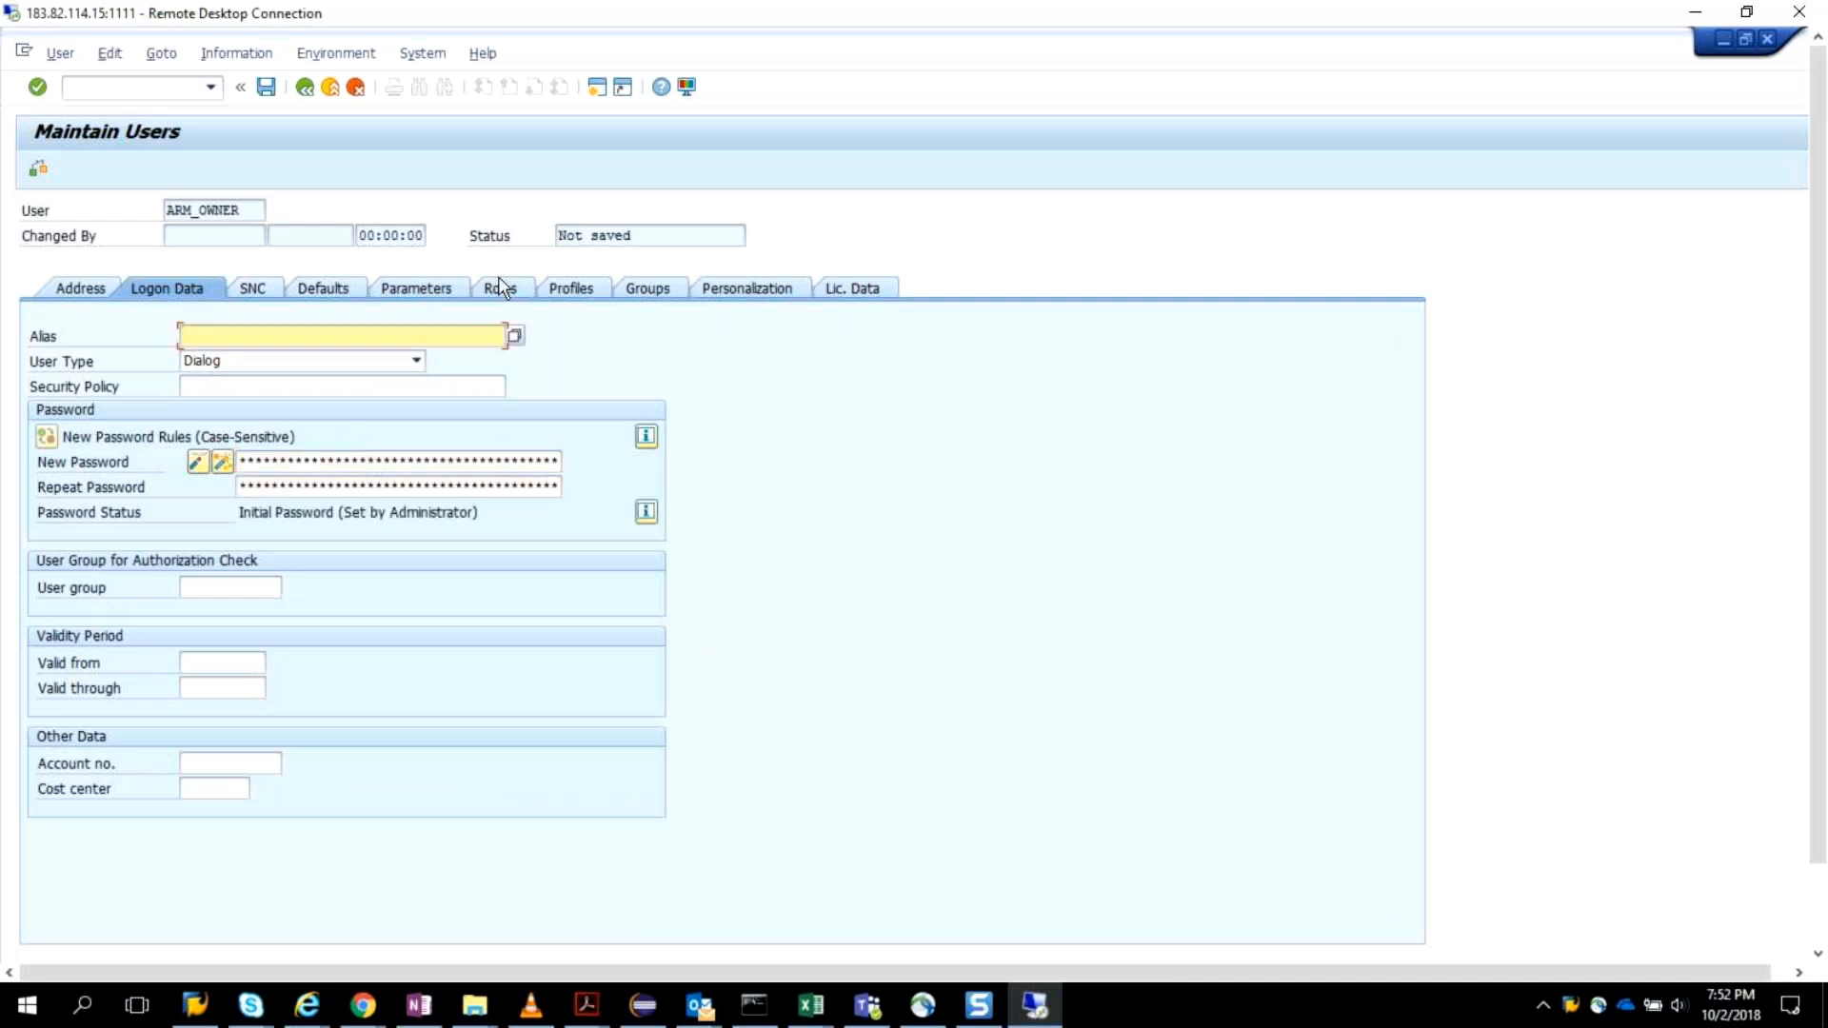
Copy the role name SAP_GRAC_ACCESS_APPROVER from the ARM post-installation PDF into the first role assignment of ARM_OWNER.
click(501, 289)
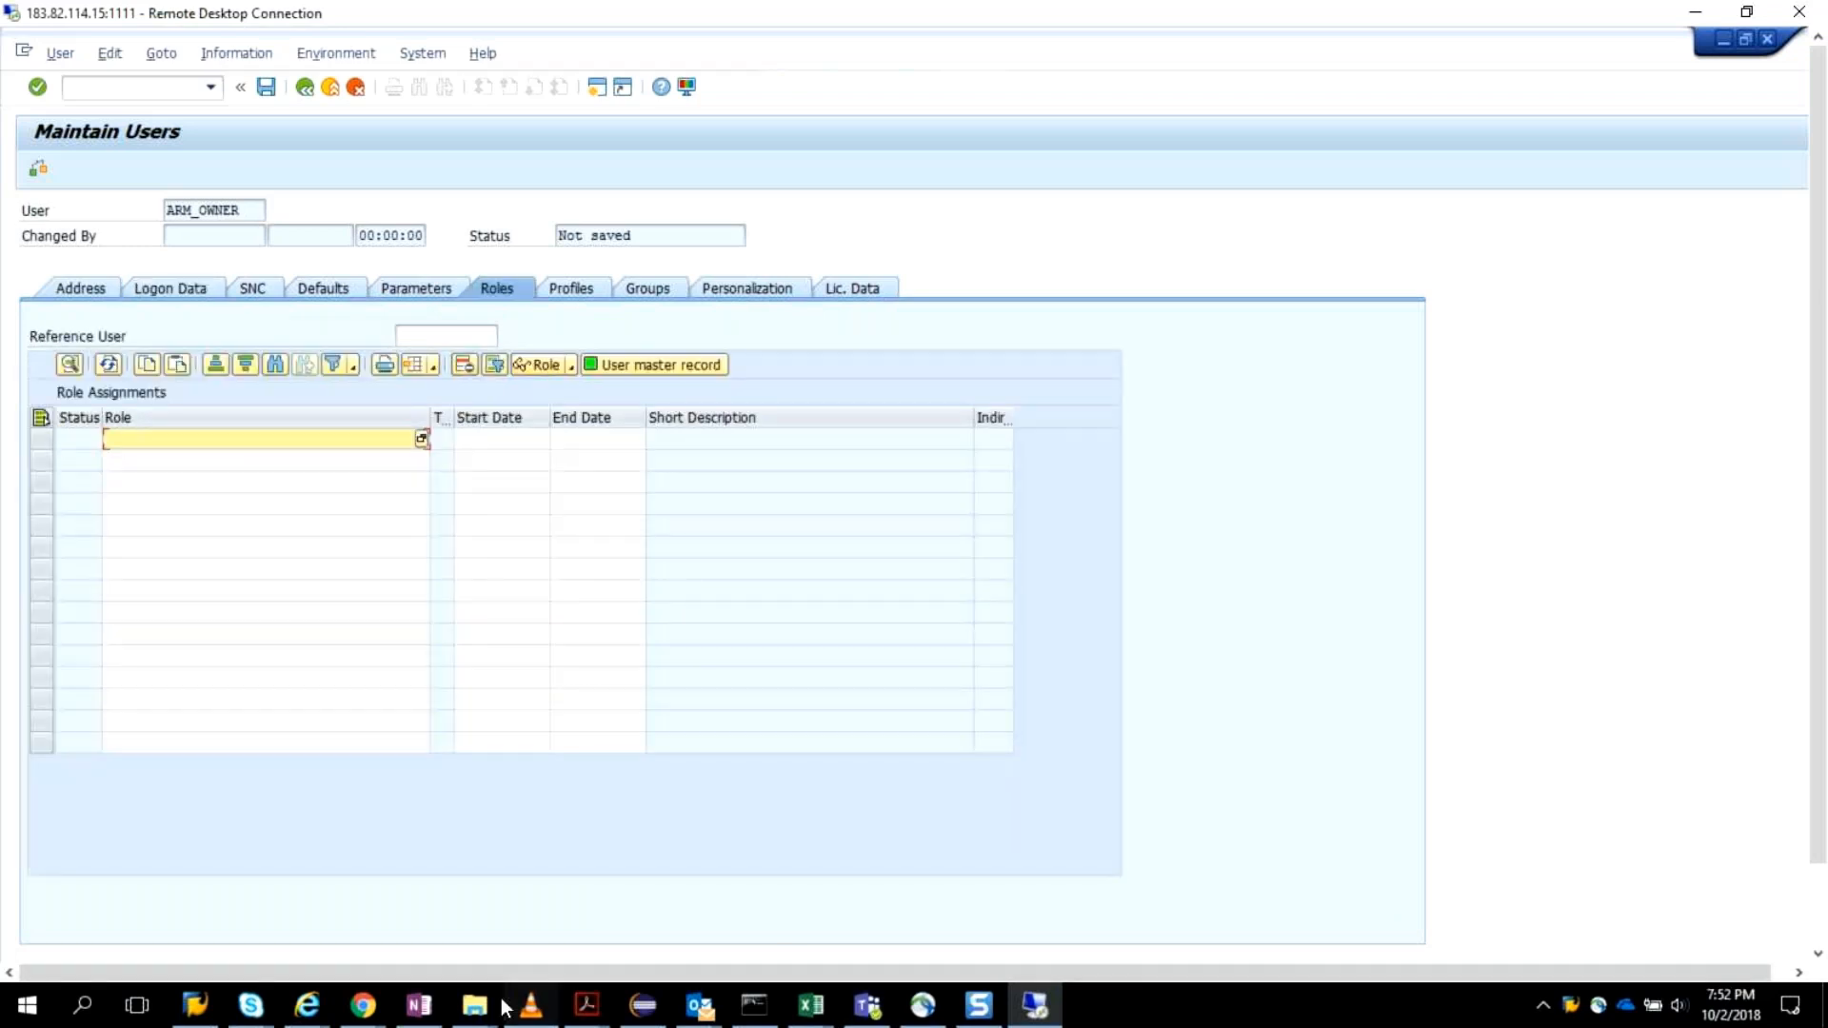
click(595, 1009)
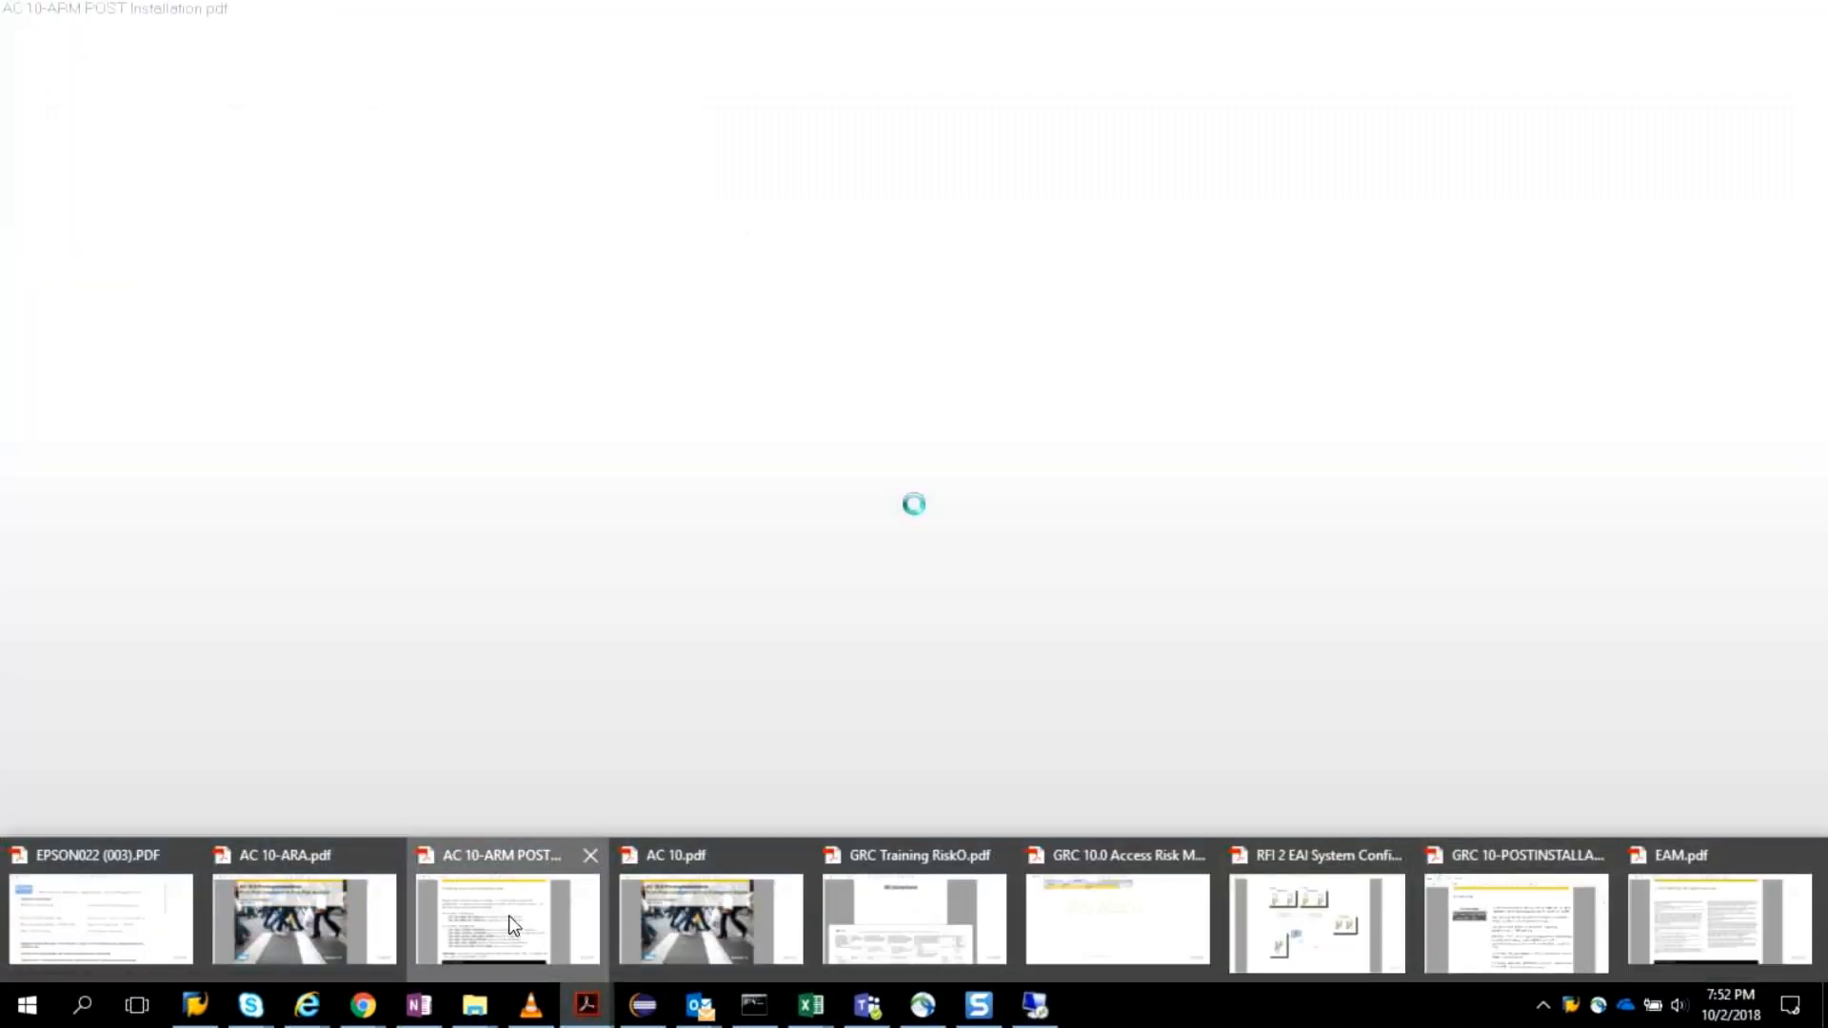
click(509, 916)
drag(320, 640, 678, 644)
key(ctrl+c)
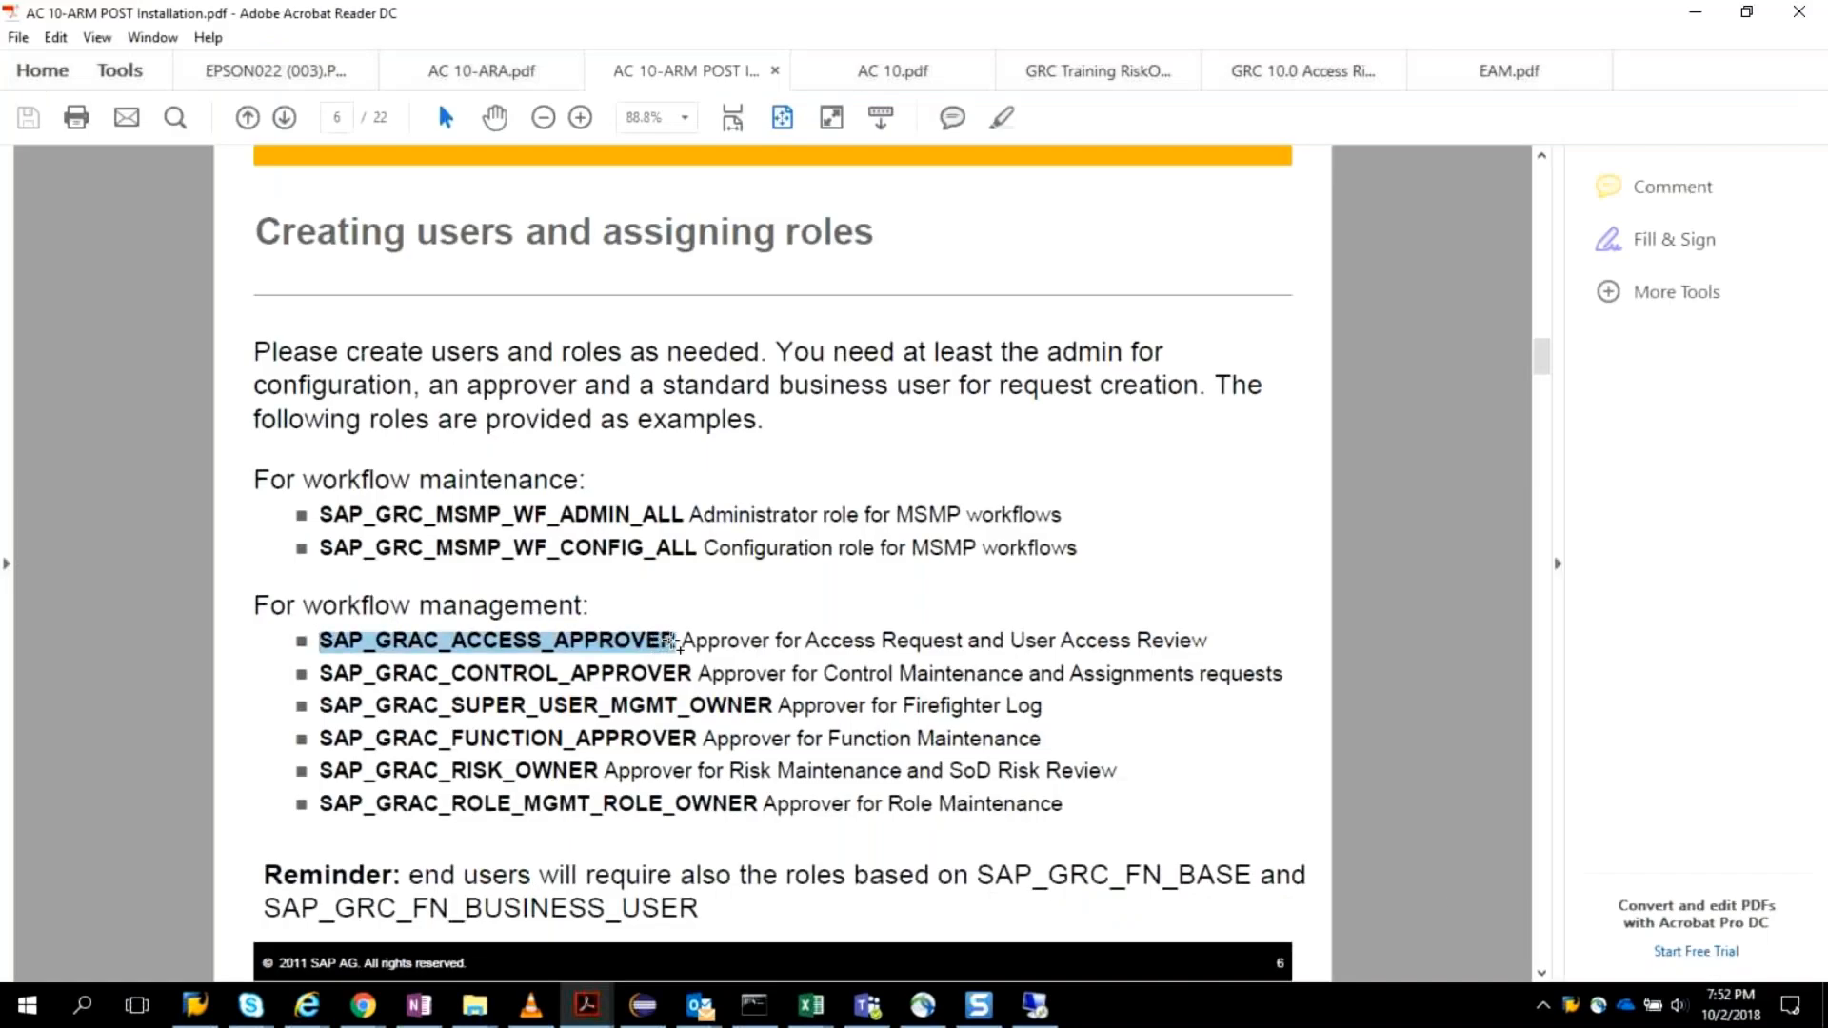
key(alt+Tab)
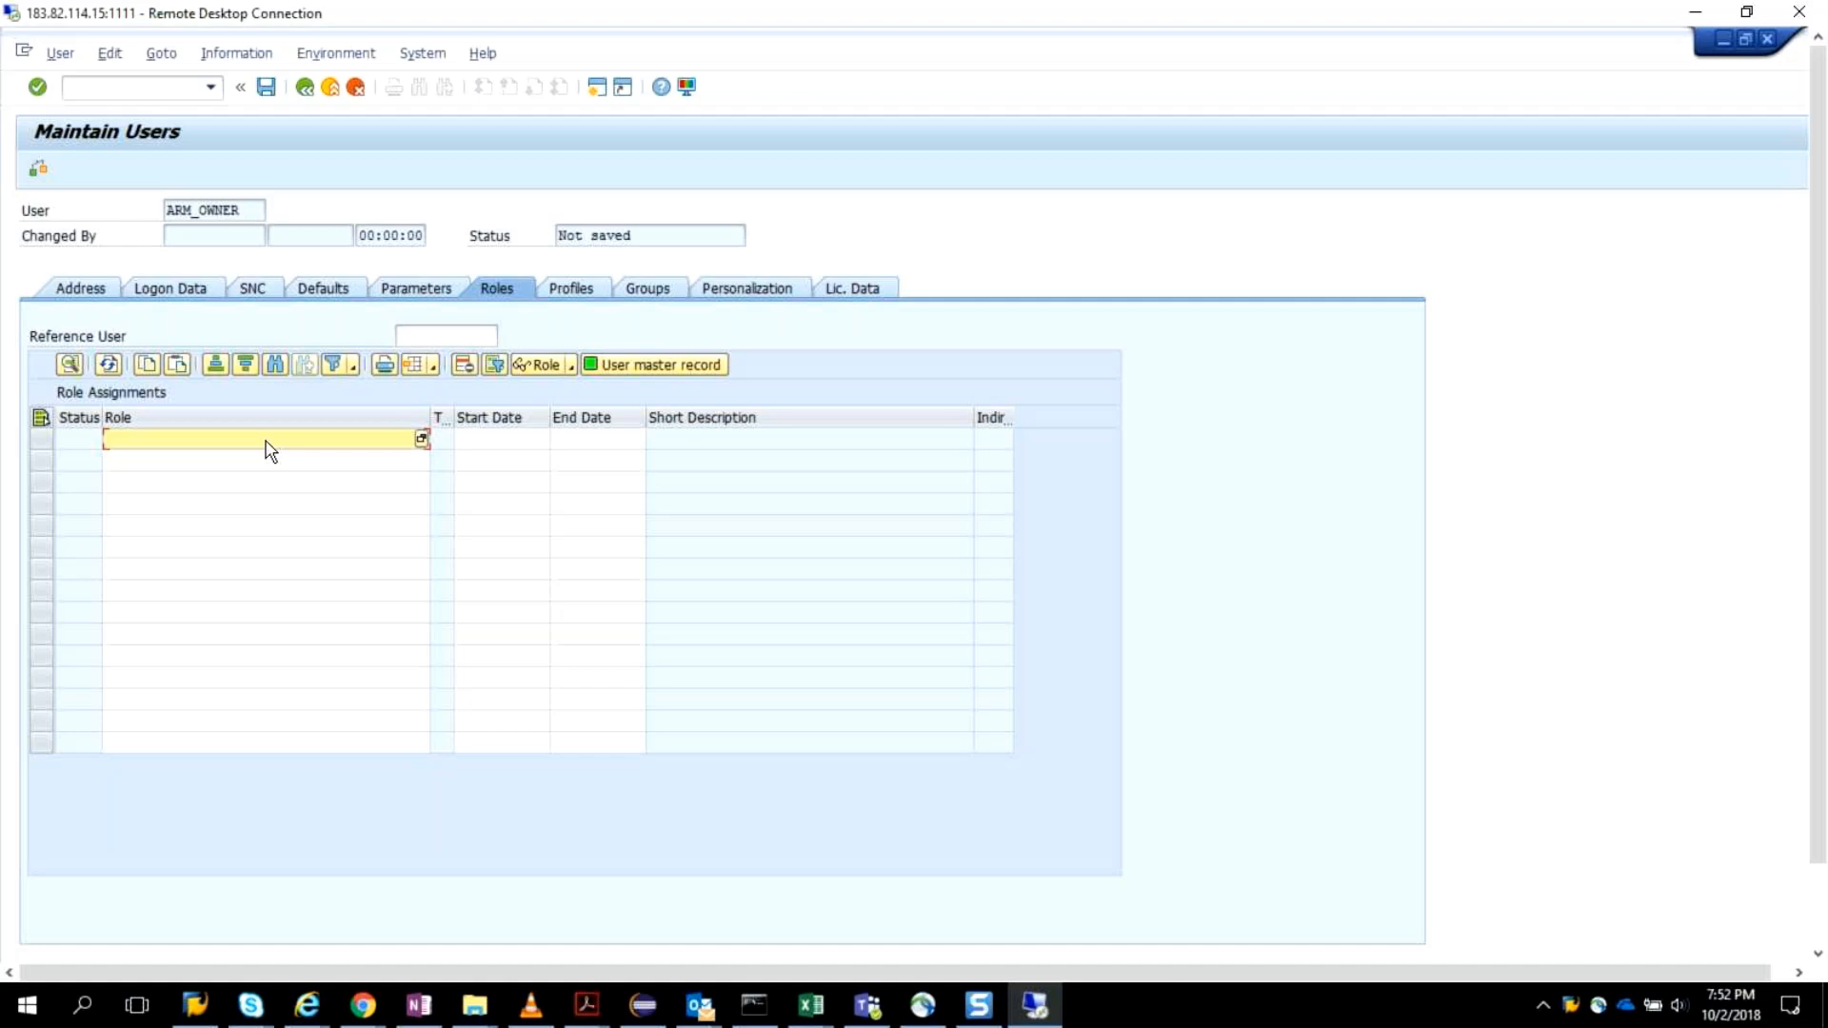
key(ctrl+v)
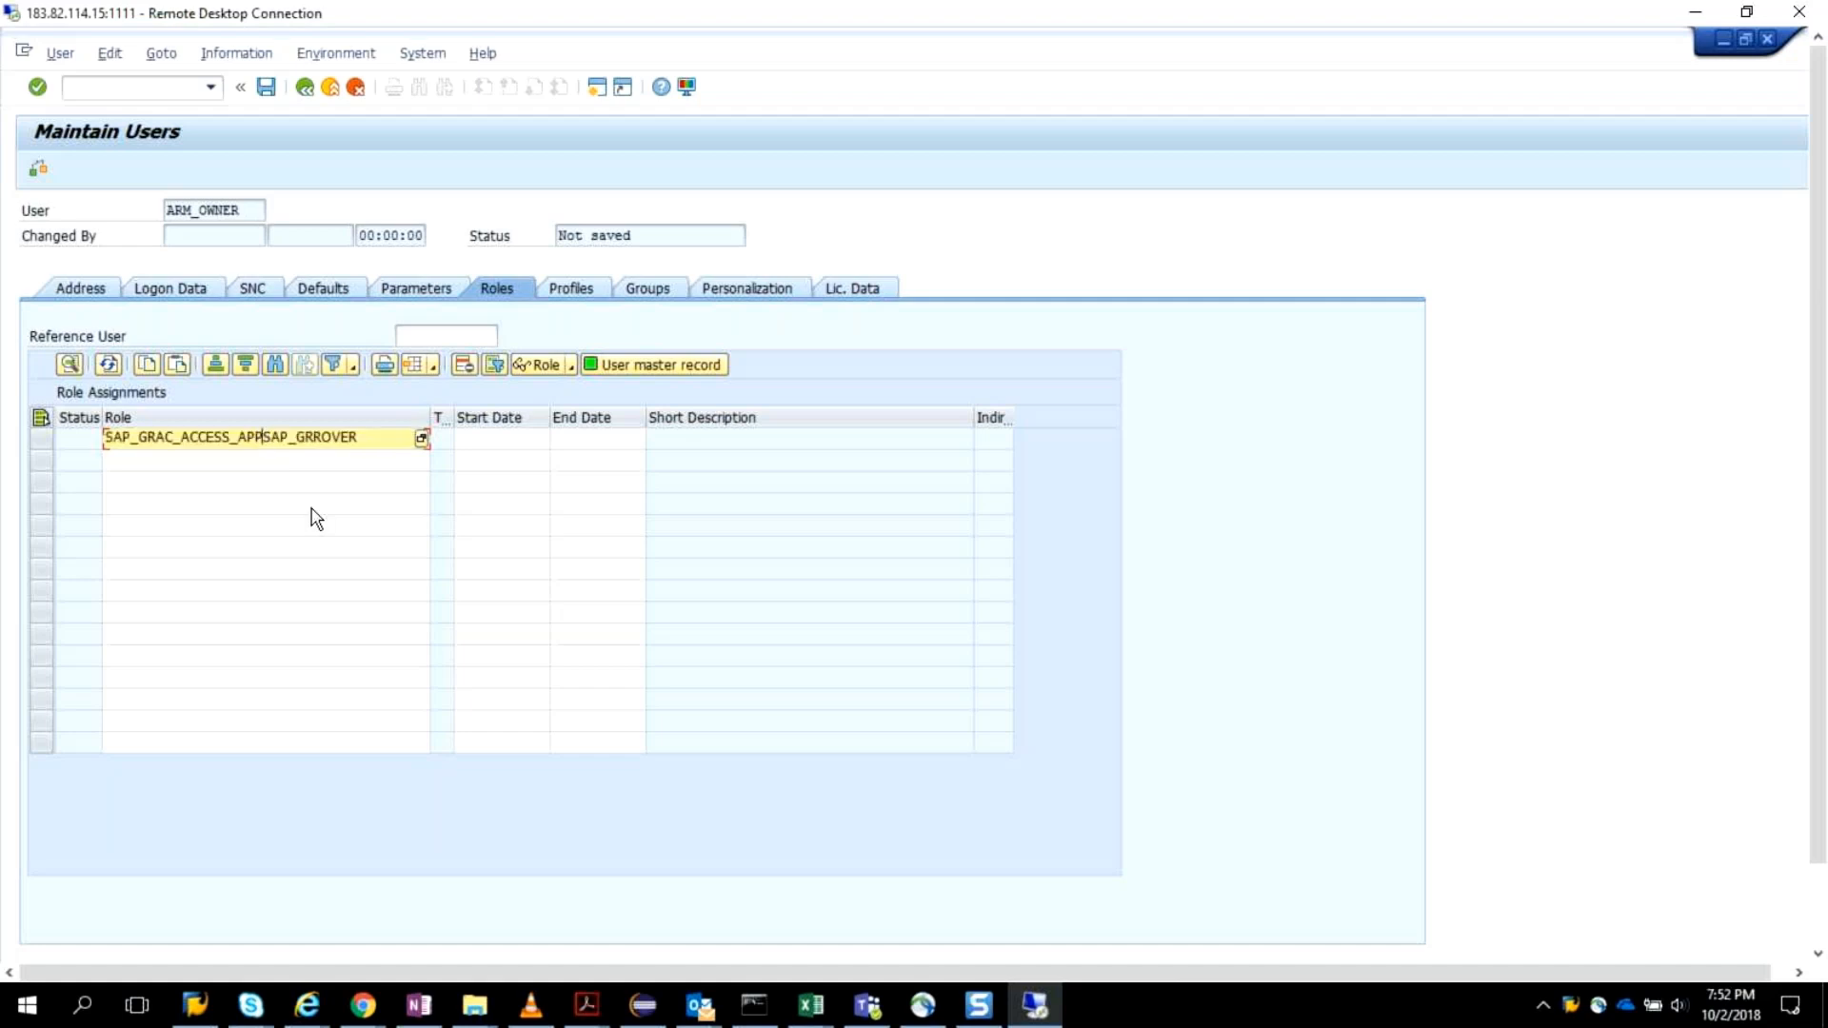
Change the garbled role entry to SAP_GRAC_ACCESS_APP*, search the single roles and assign SAP_GRAC_ACCESS_APPROVER.
key(Delete)
key(Delete)
key(Delete)
key(Delete)
key(Delete)
key(Delete)
key(Delete)
key(Delete)
key(Delete)
key(Delete)
key(Delete)
text(*)
key(Return)
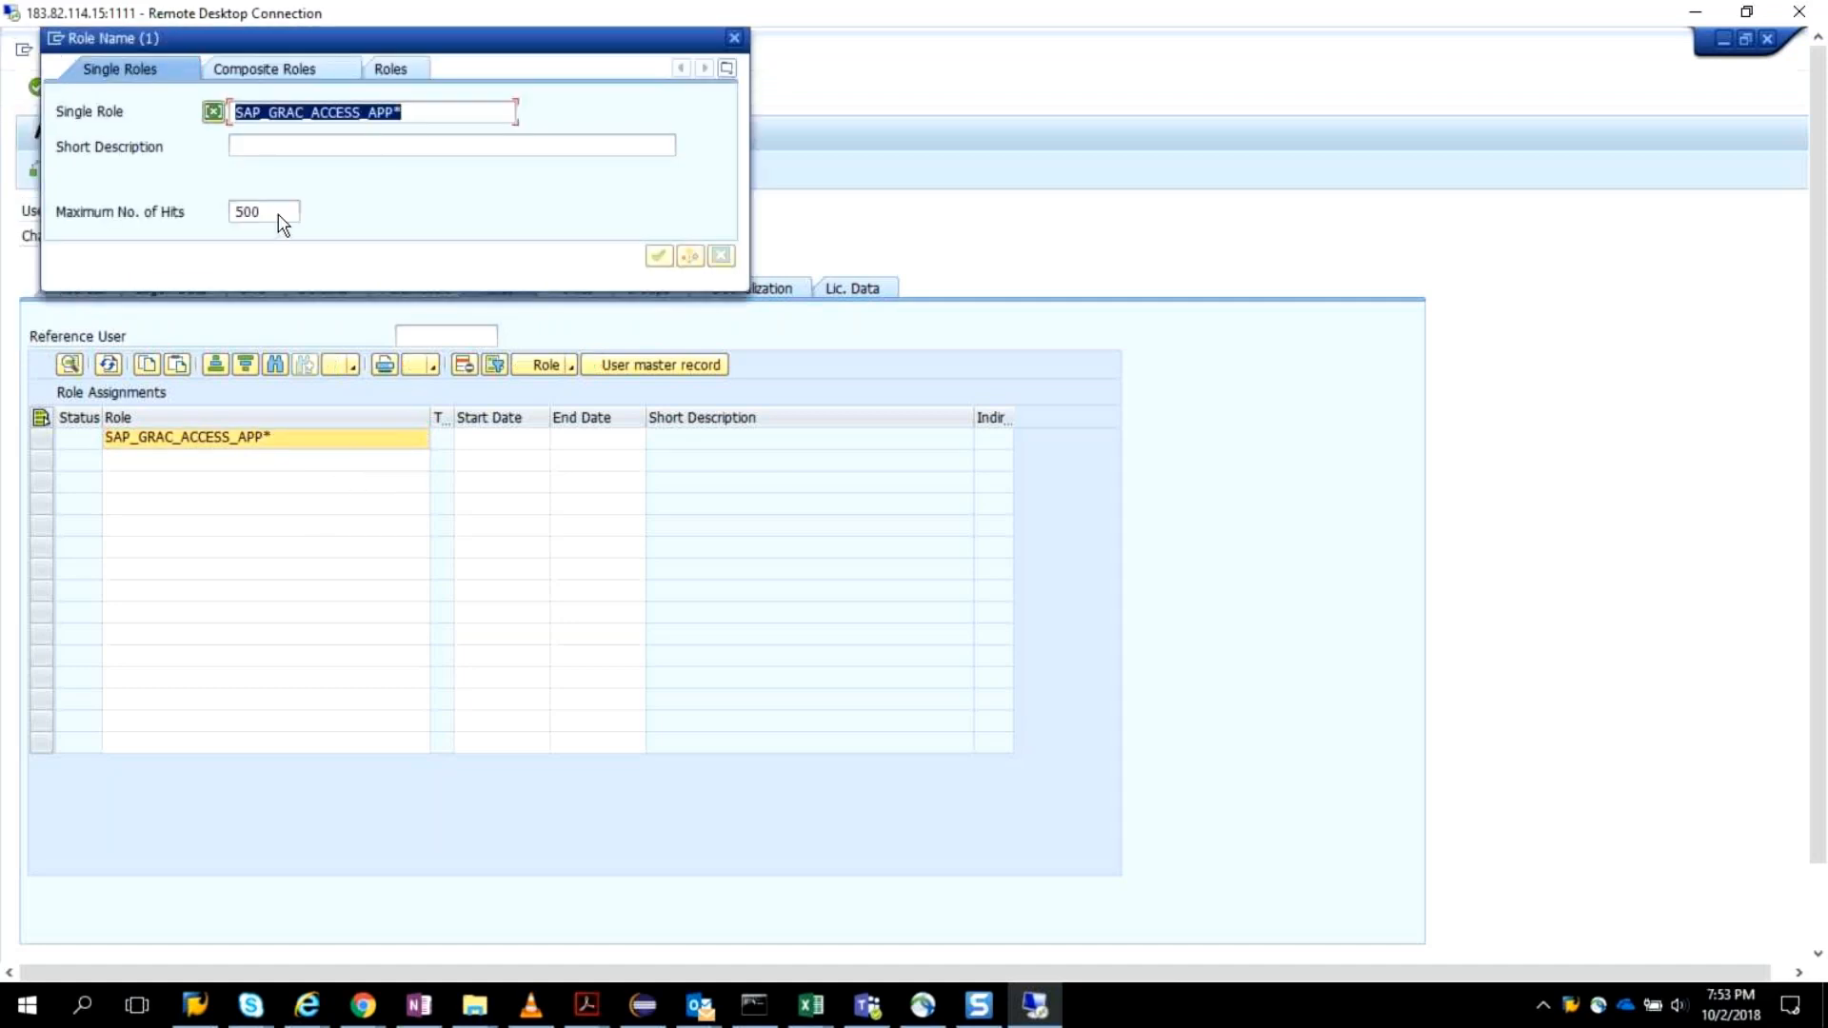
click(659, 255)
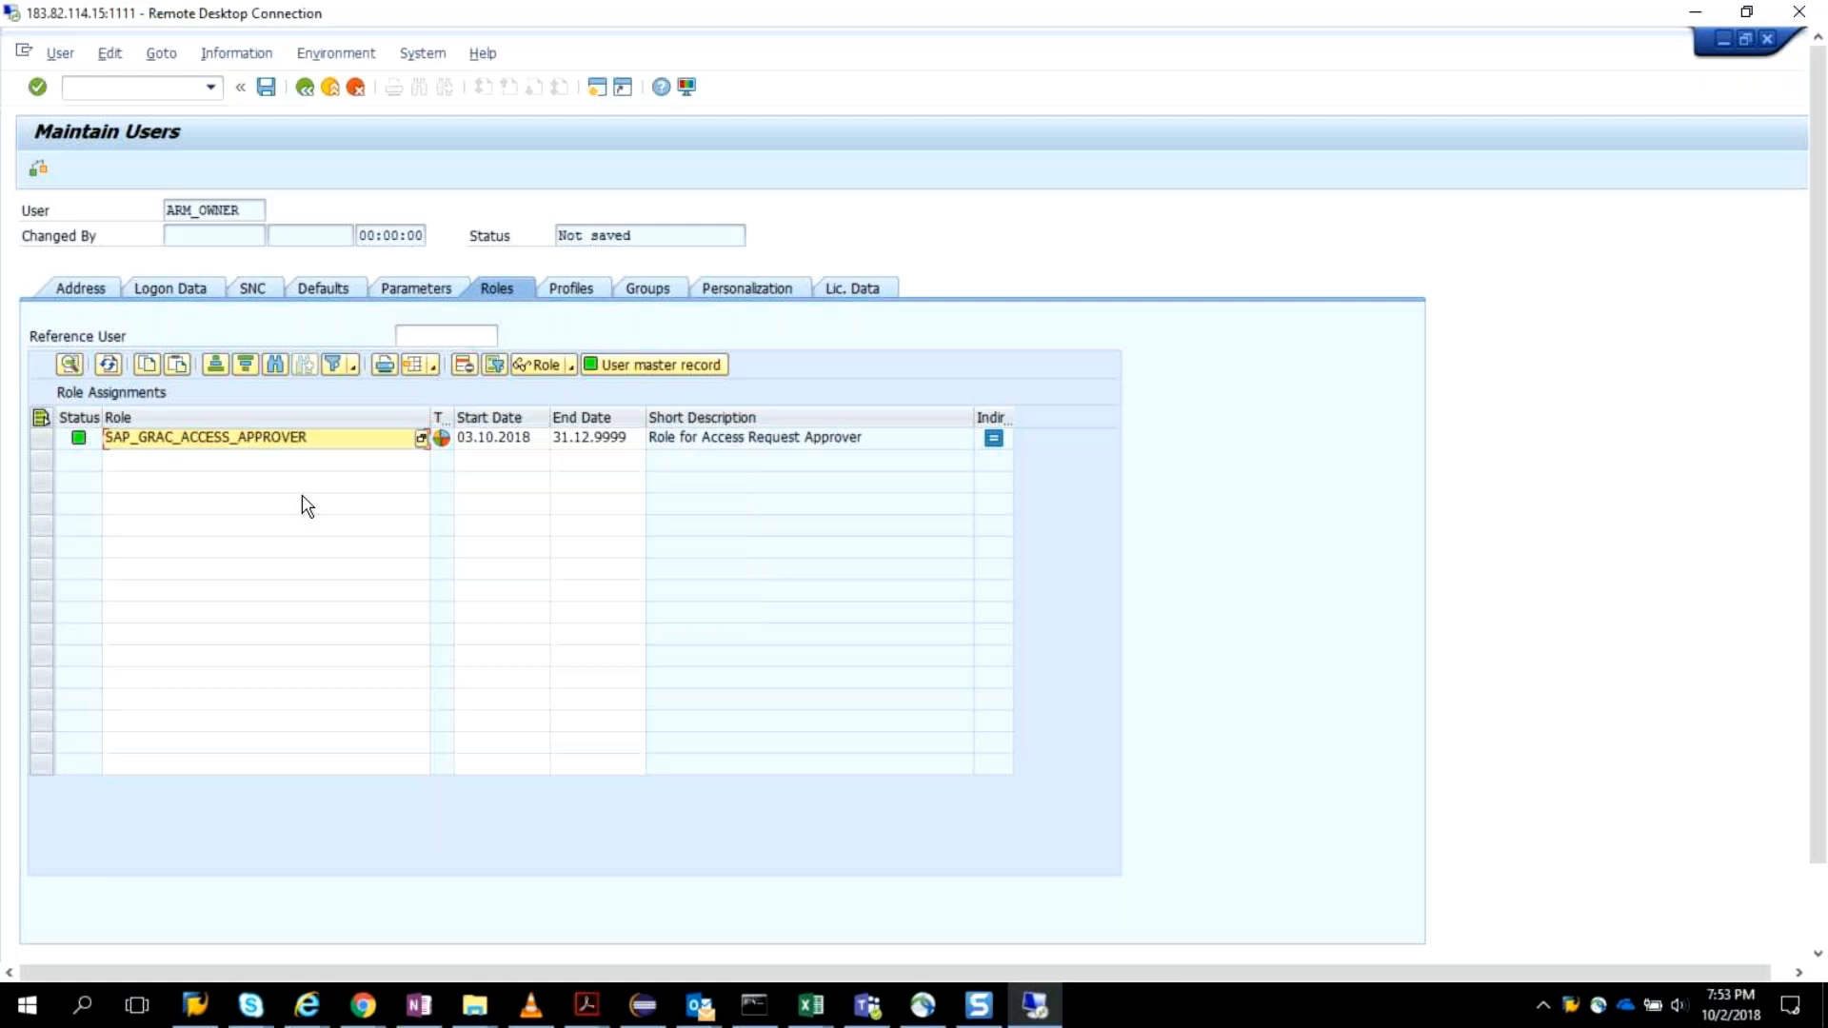
Check the PDF for the MSMP role names and search the single roles for *GRC*MSMP* in the second assignment row.
click(335, 460)
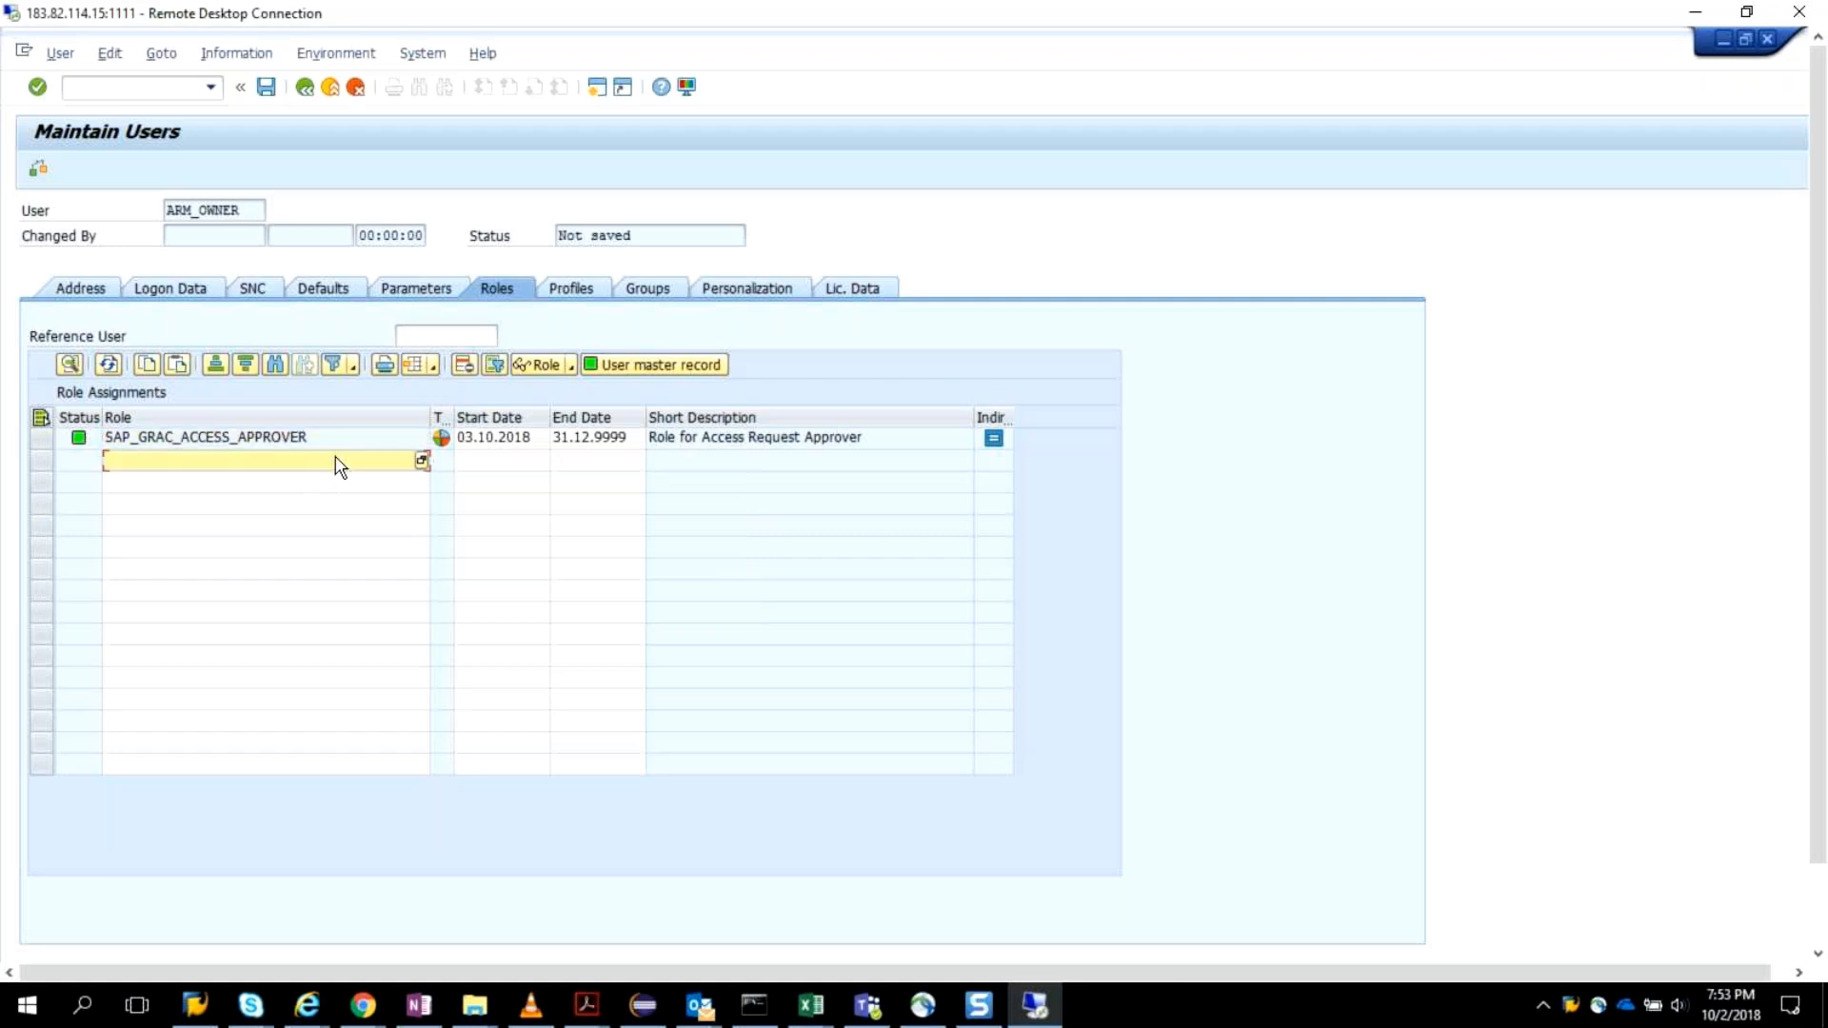
text(*d)
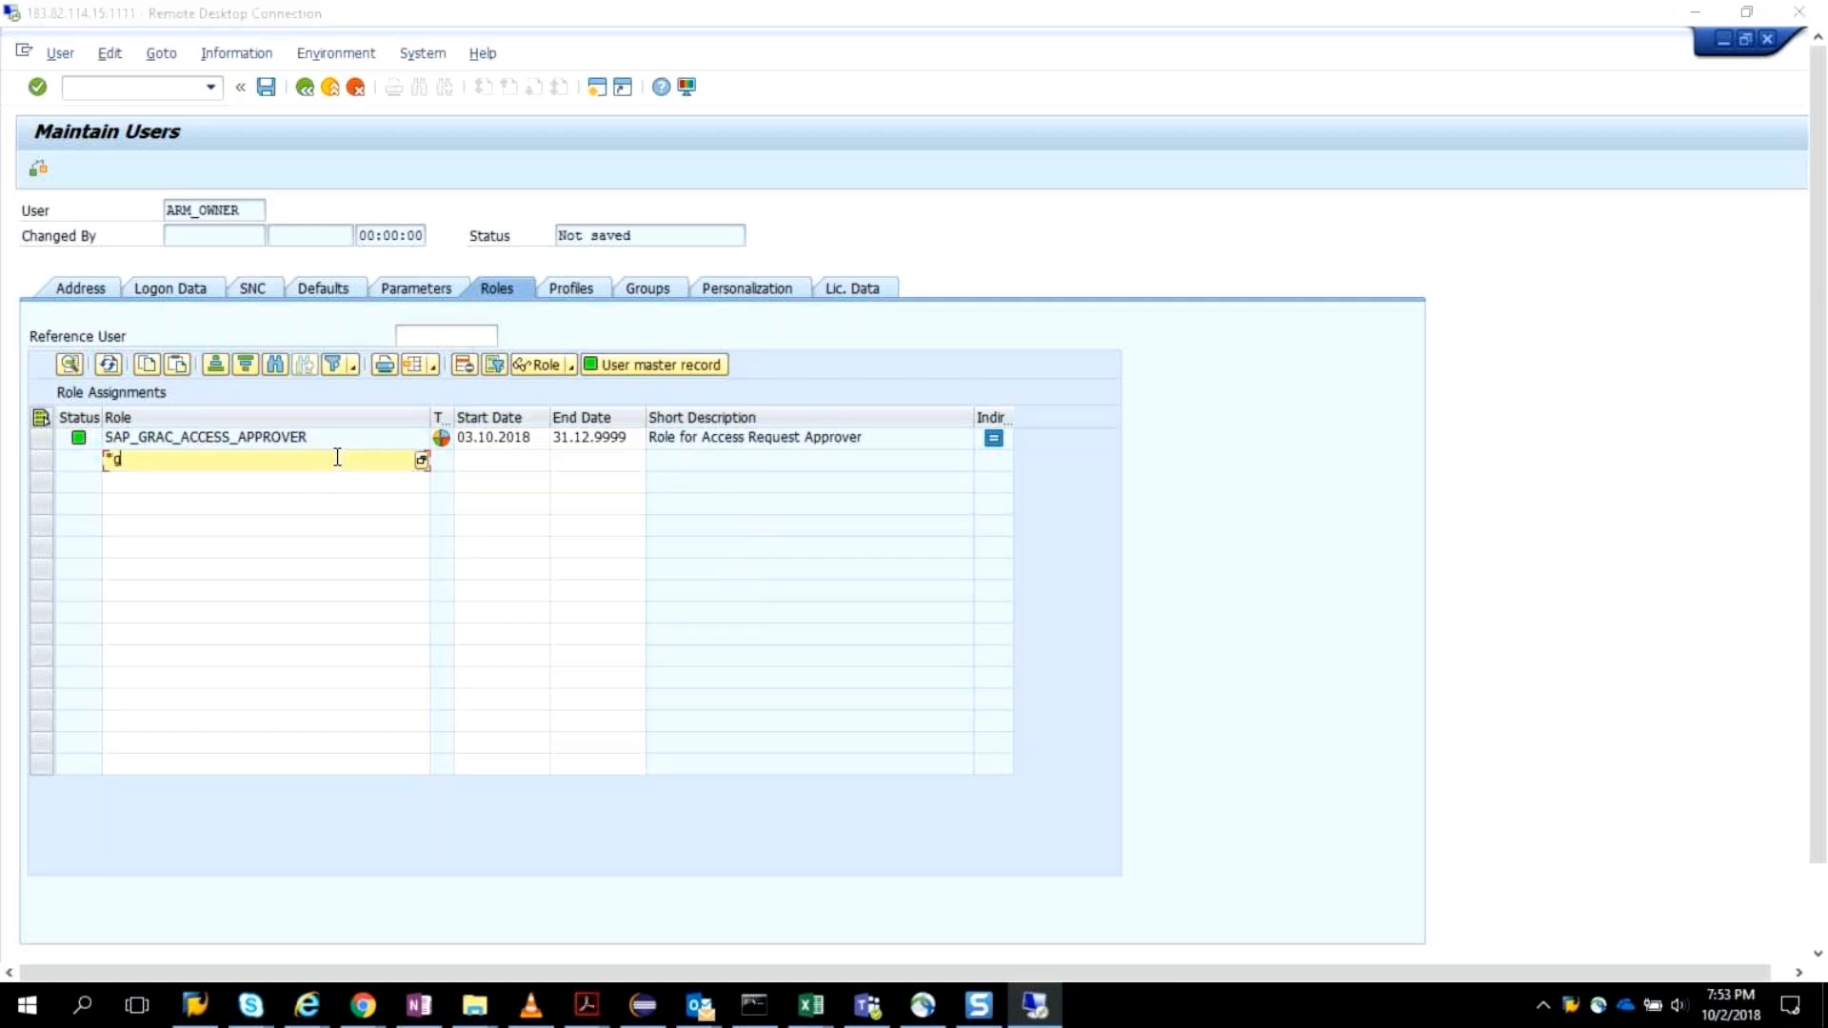
key(alt+Tab)
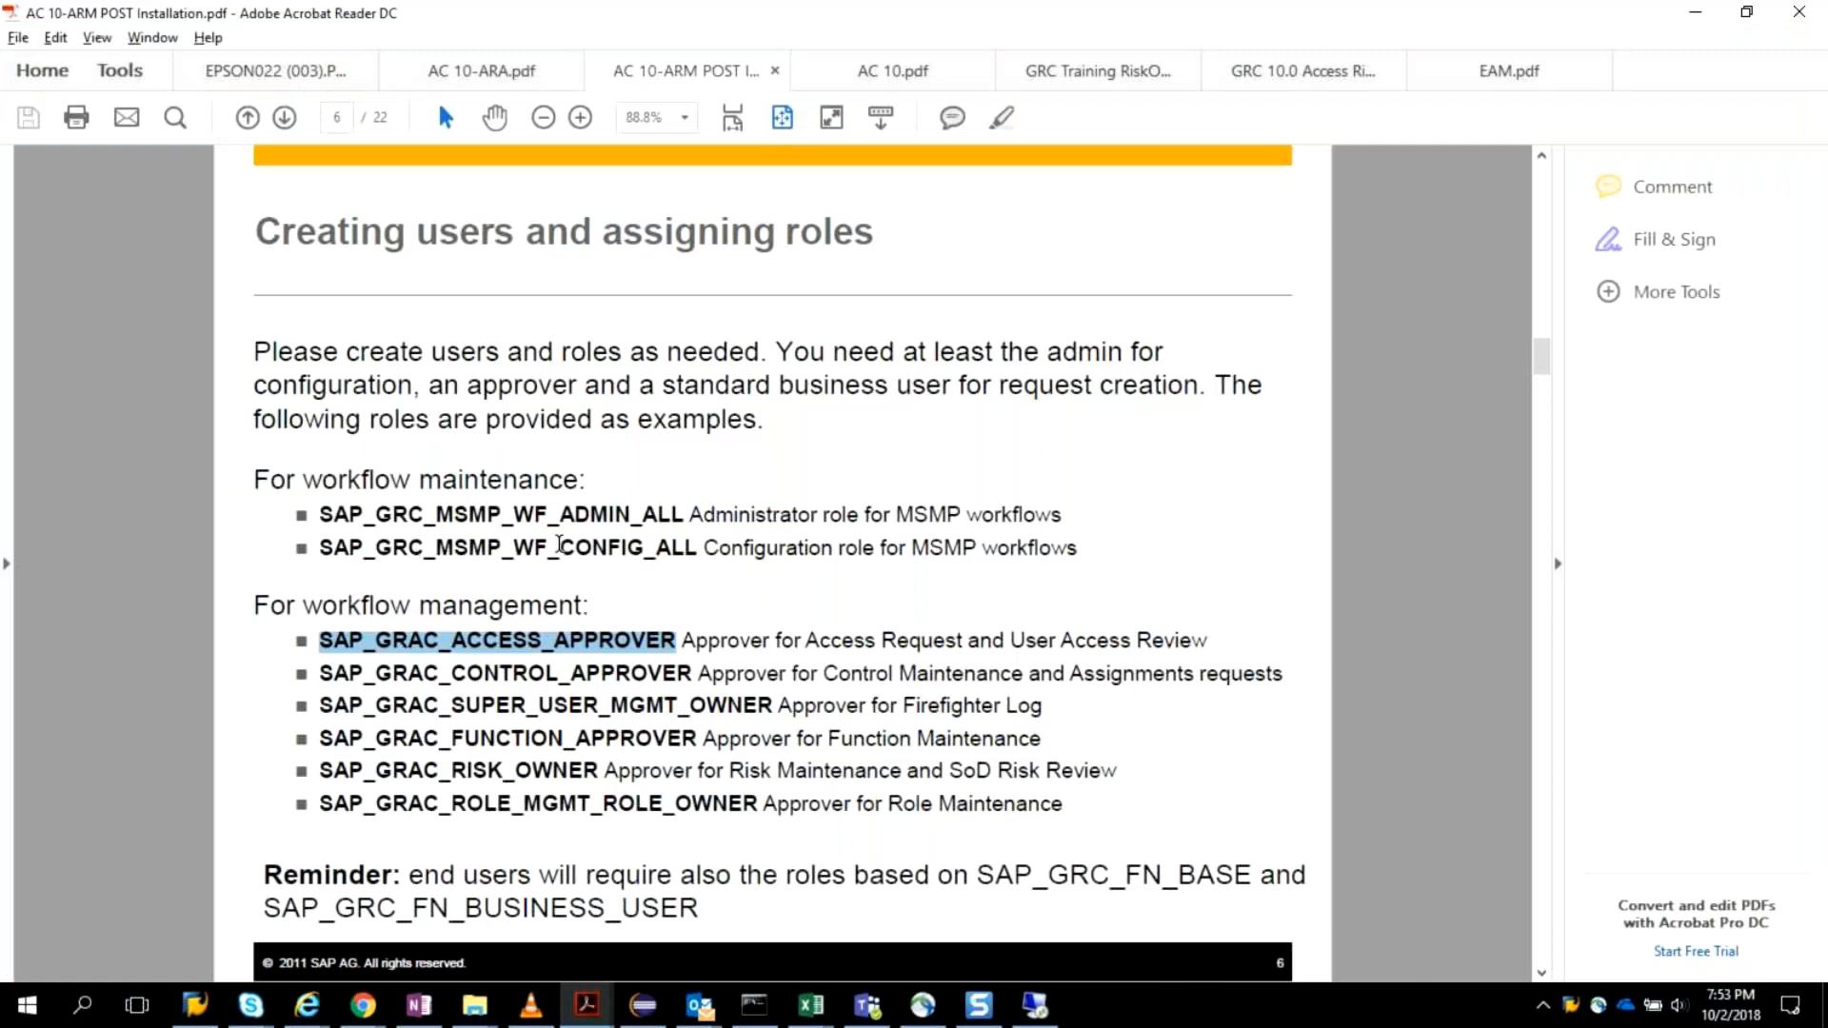
key(alt+Tab)
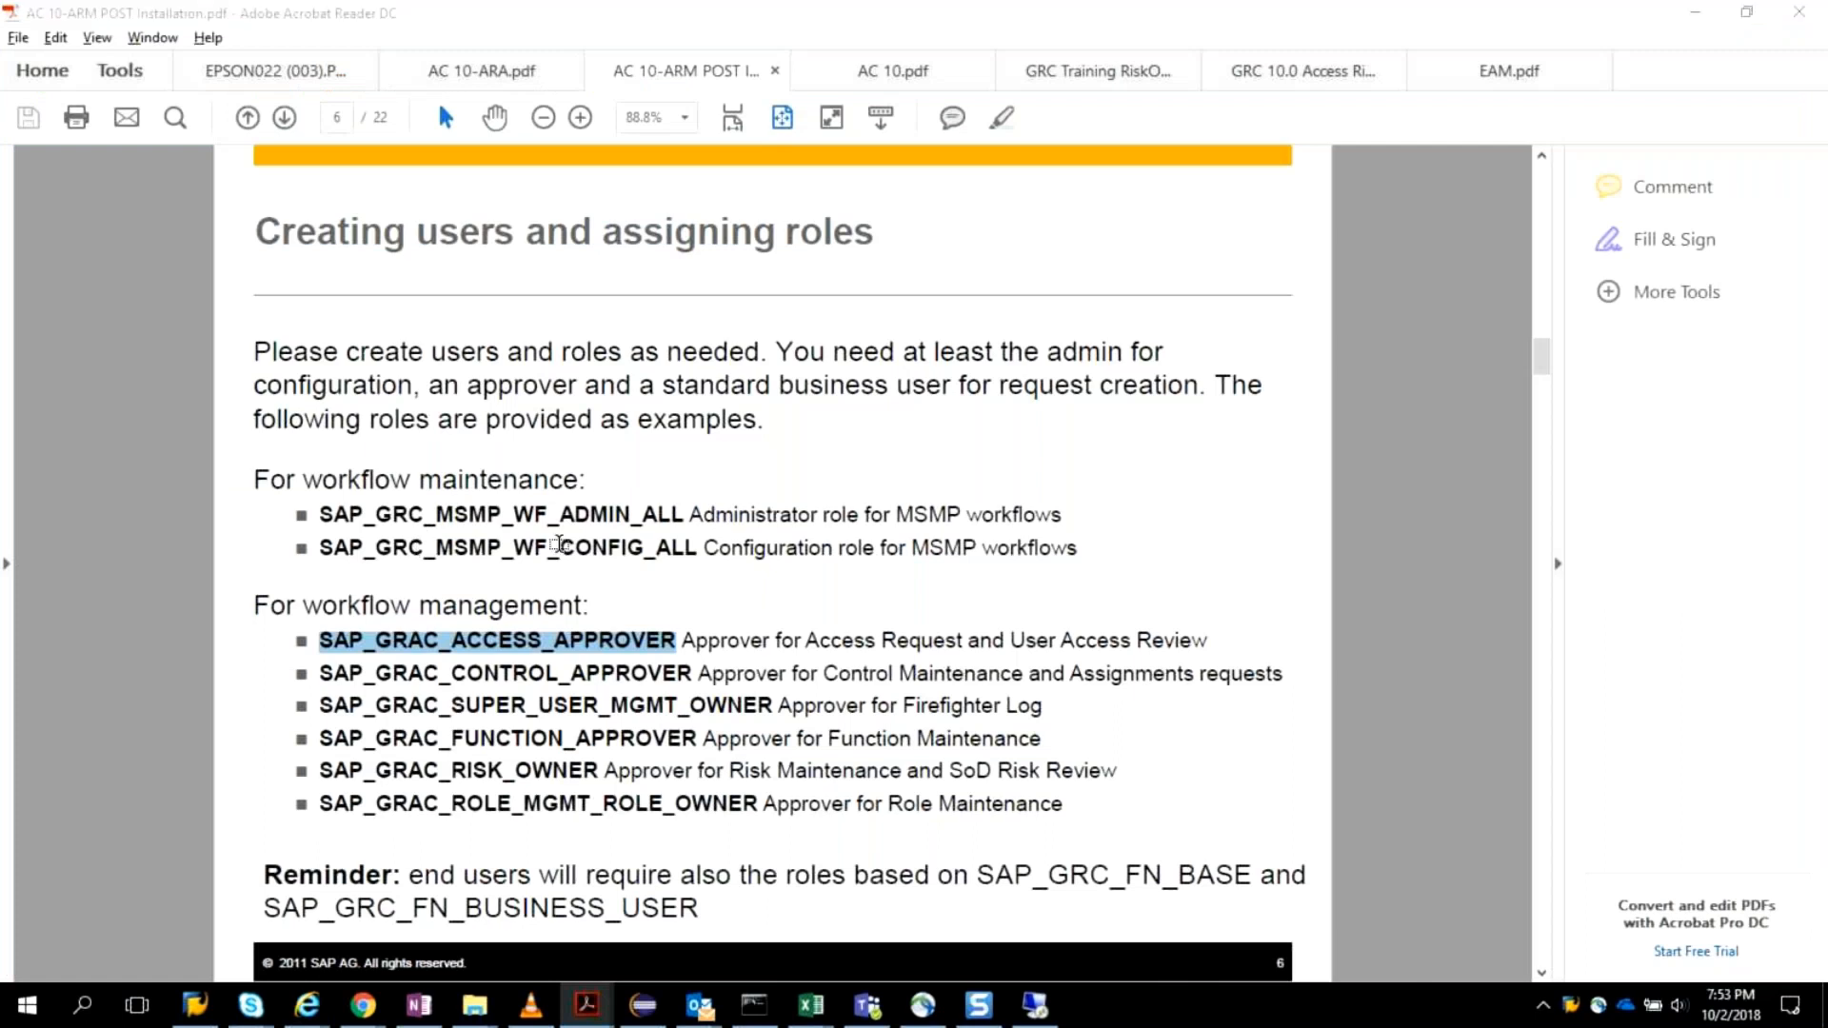
text(*)
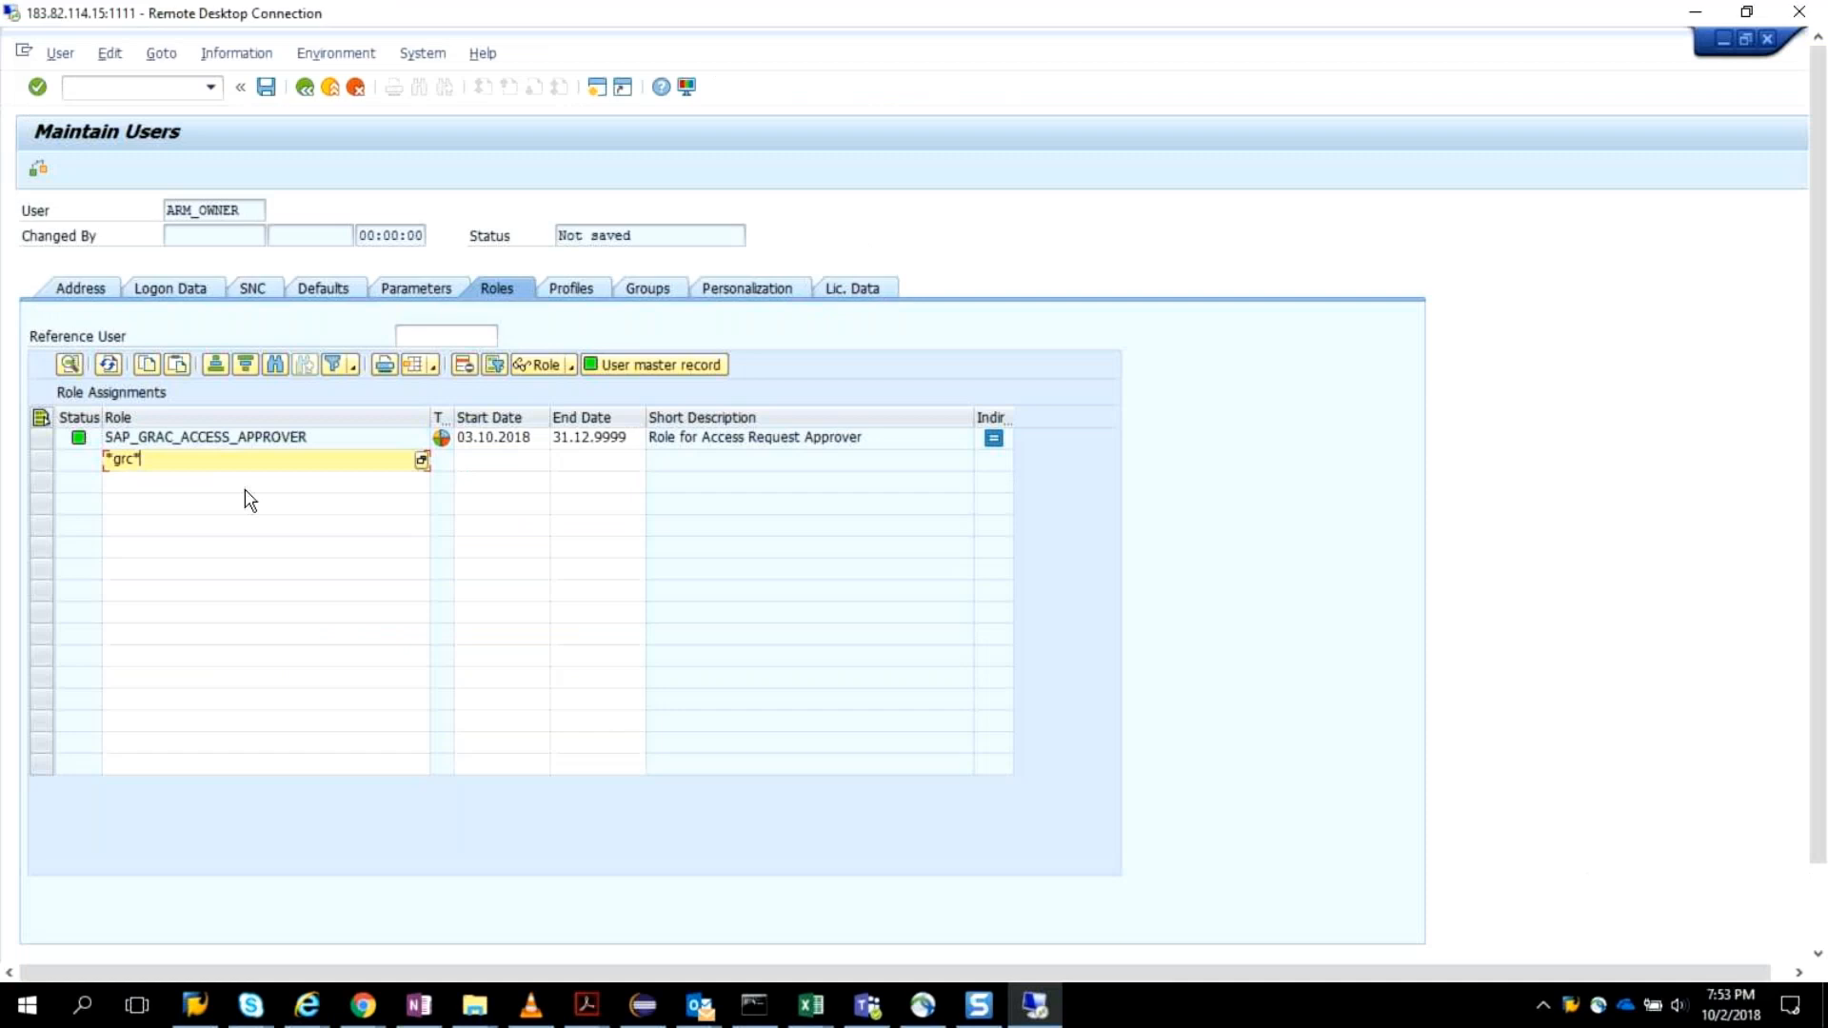
text(msmp*)
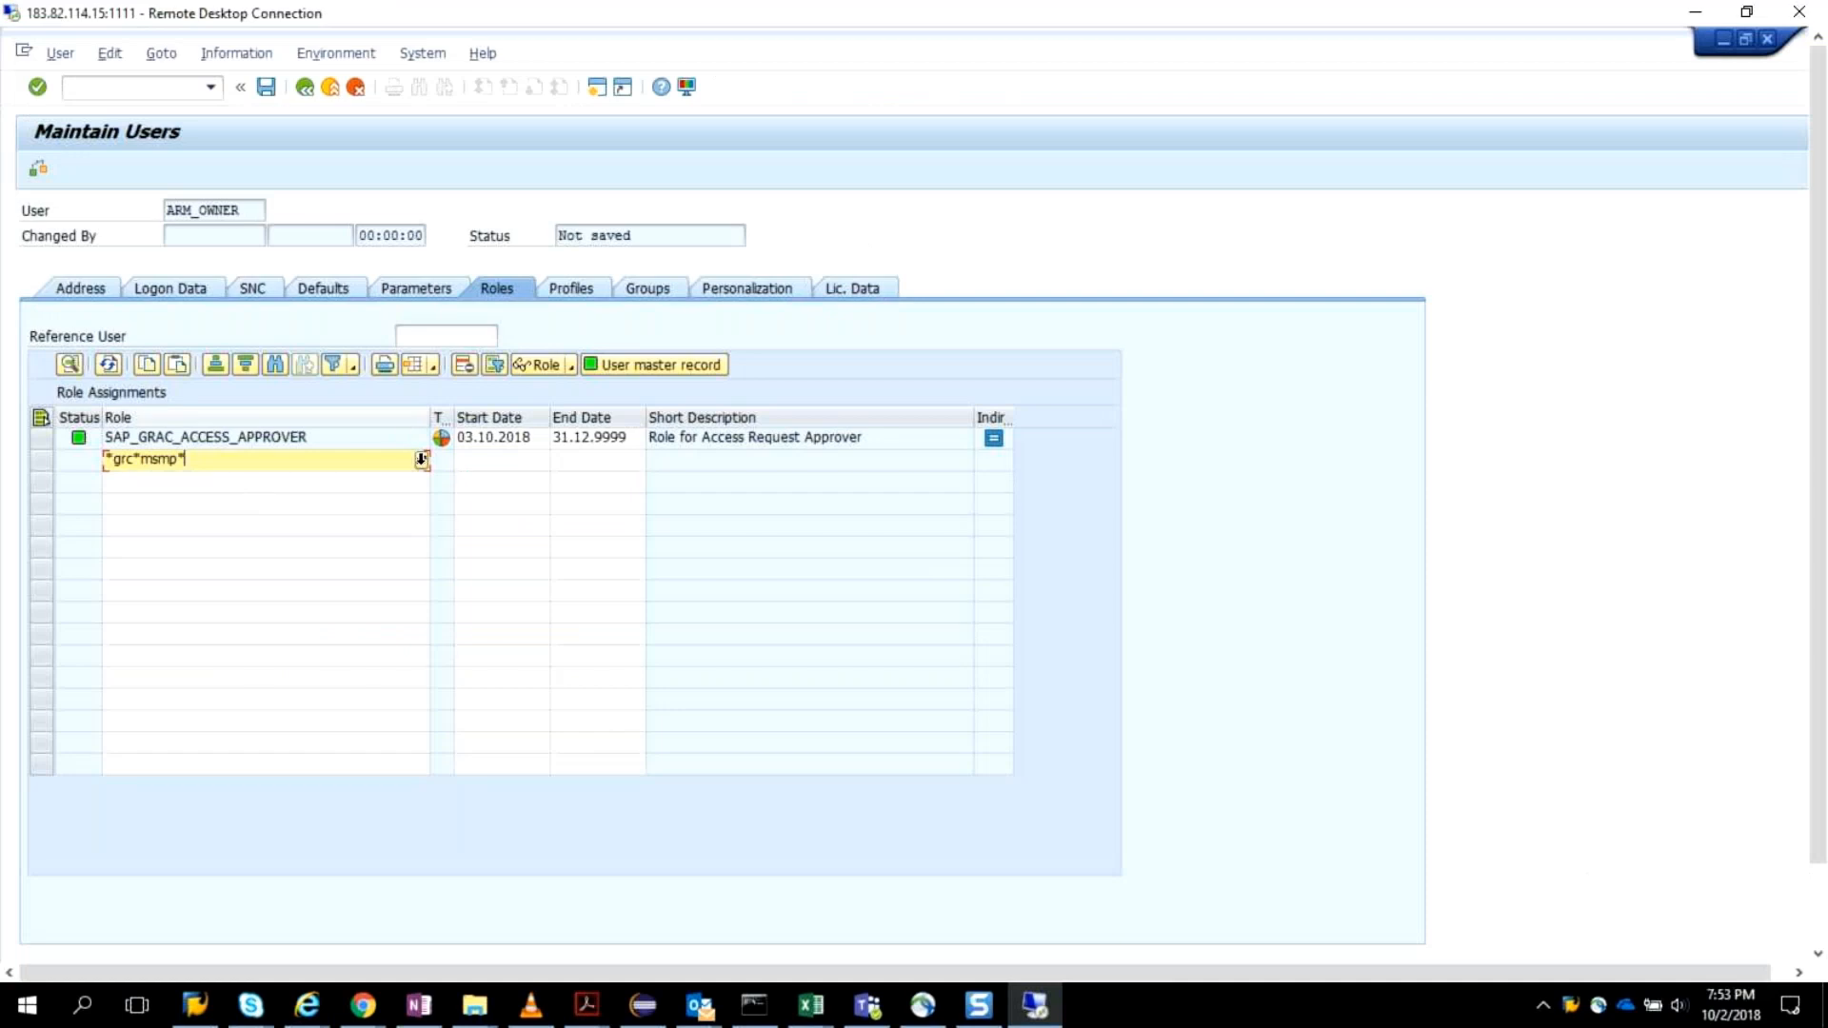
key(Return)
key(F4)
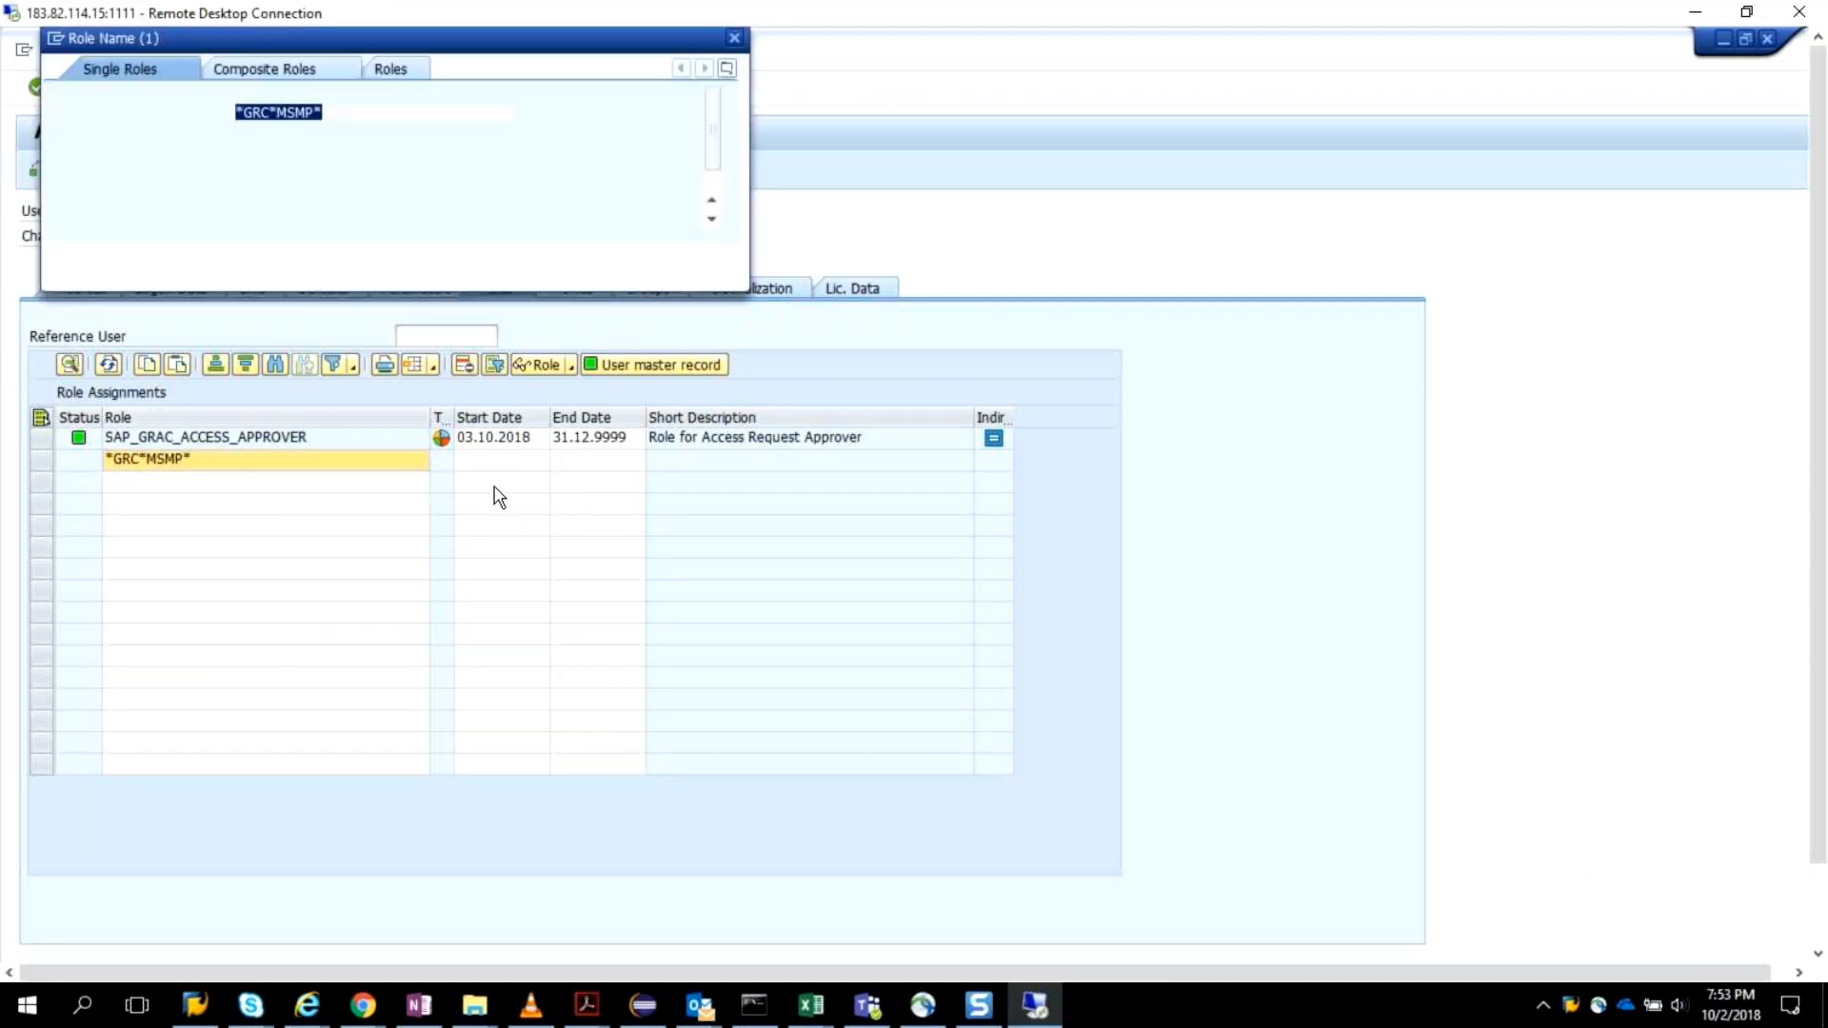
key(Return)
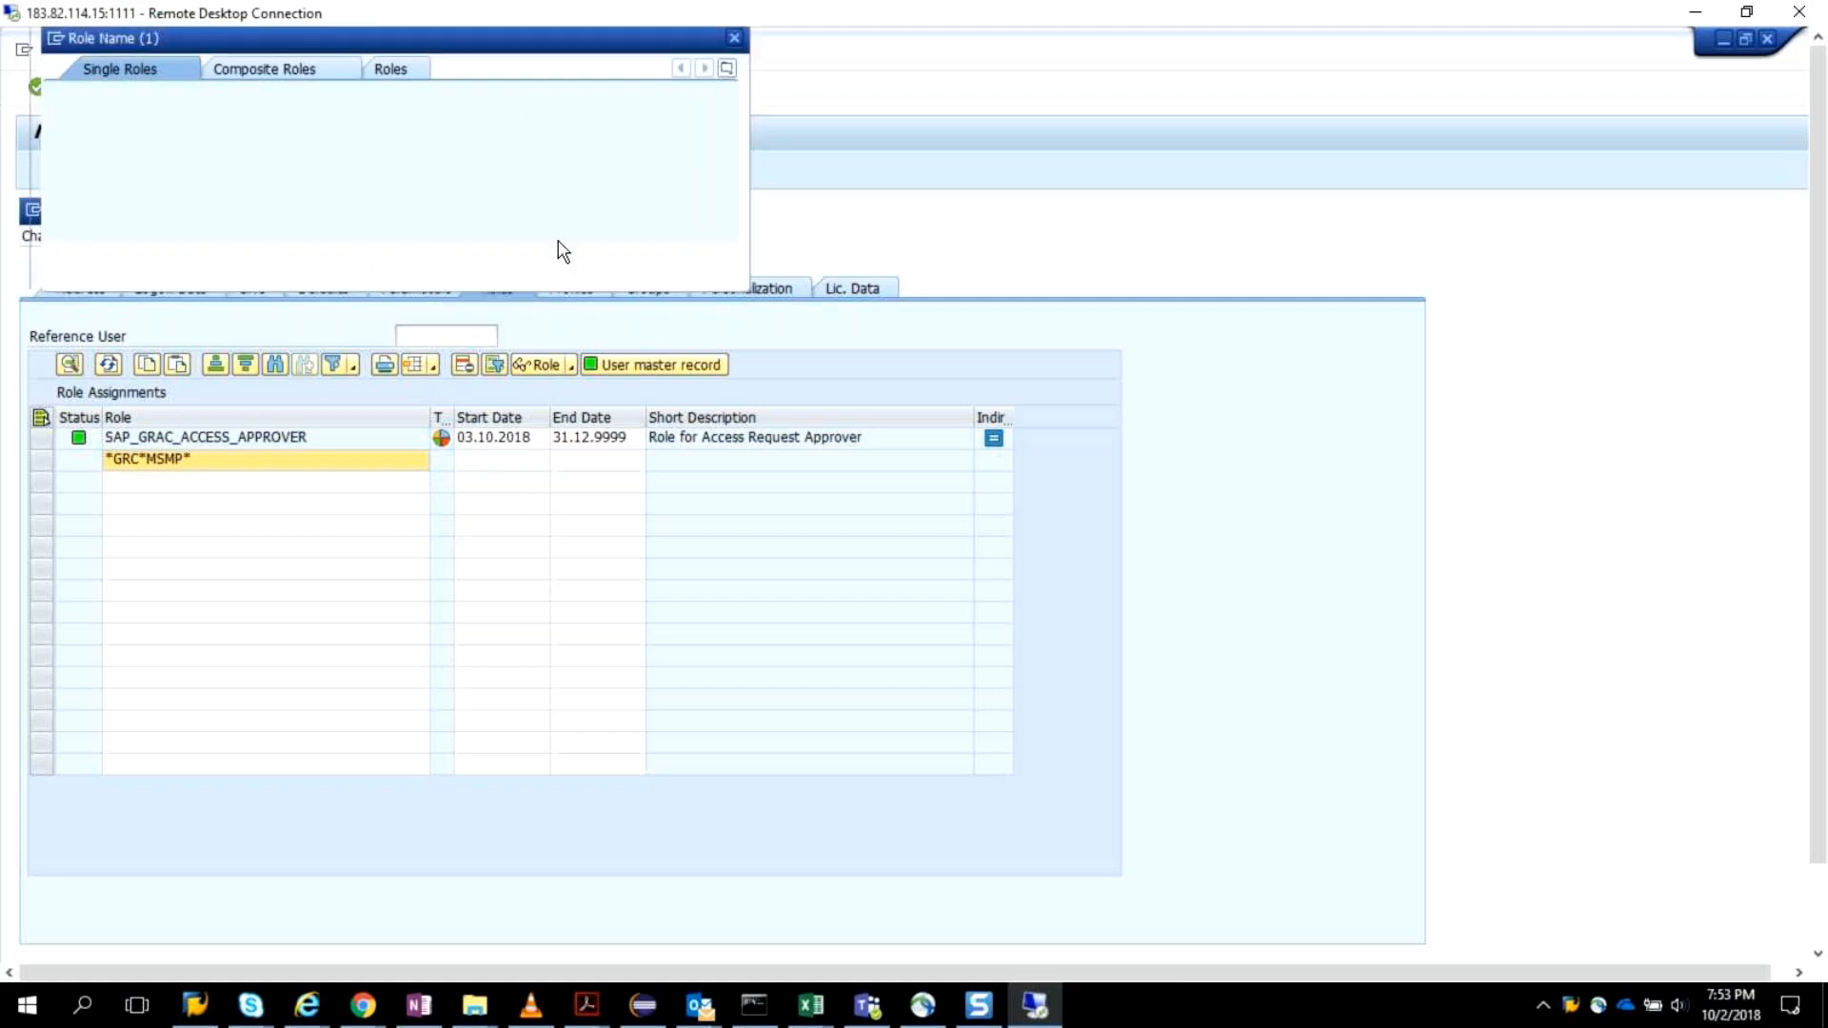
click(659, 255)
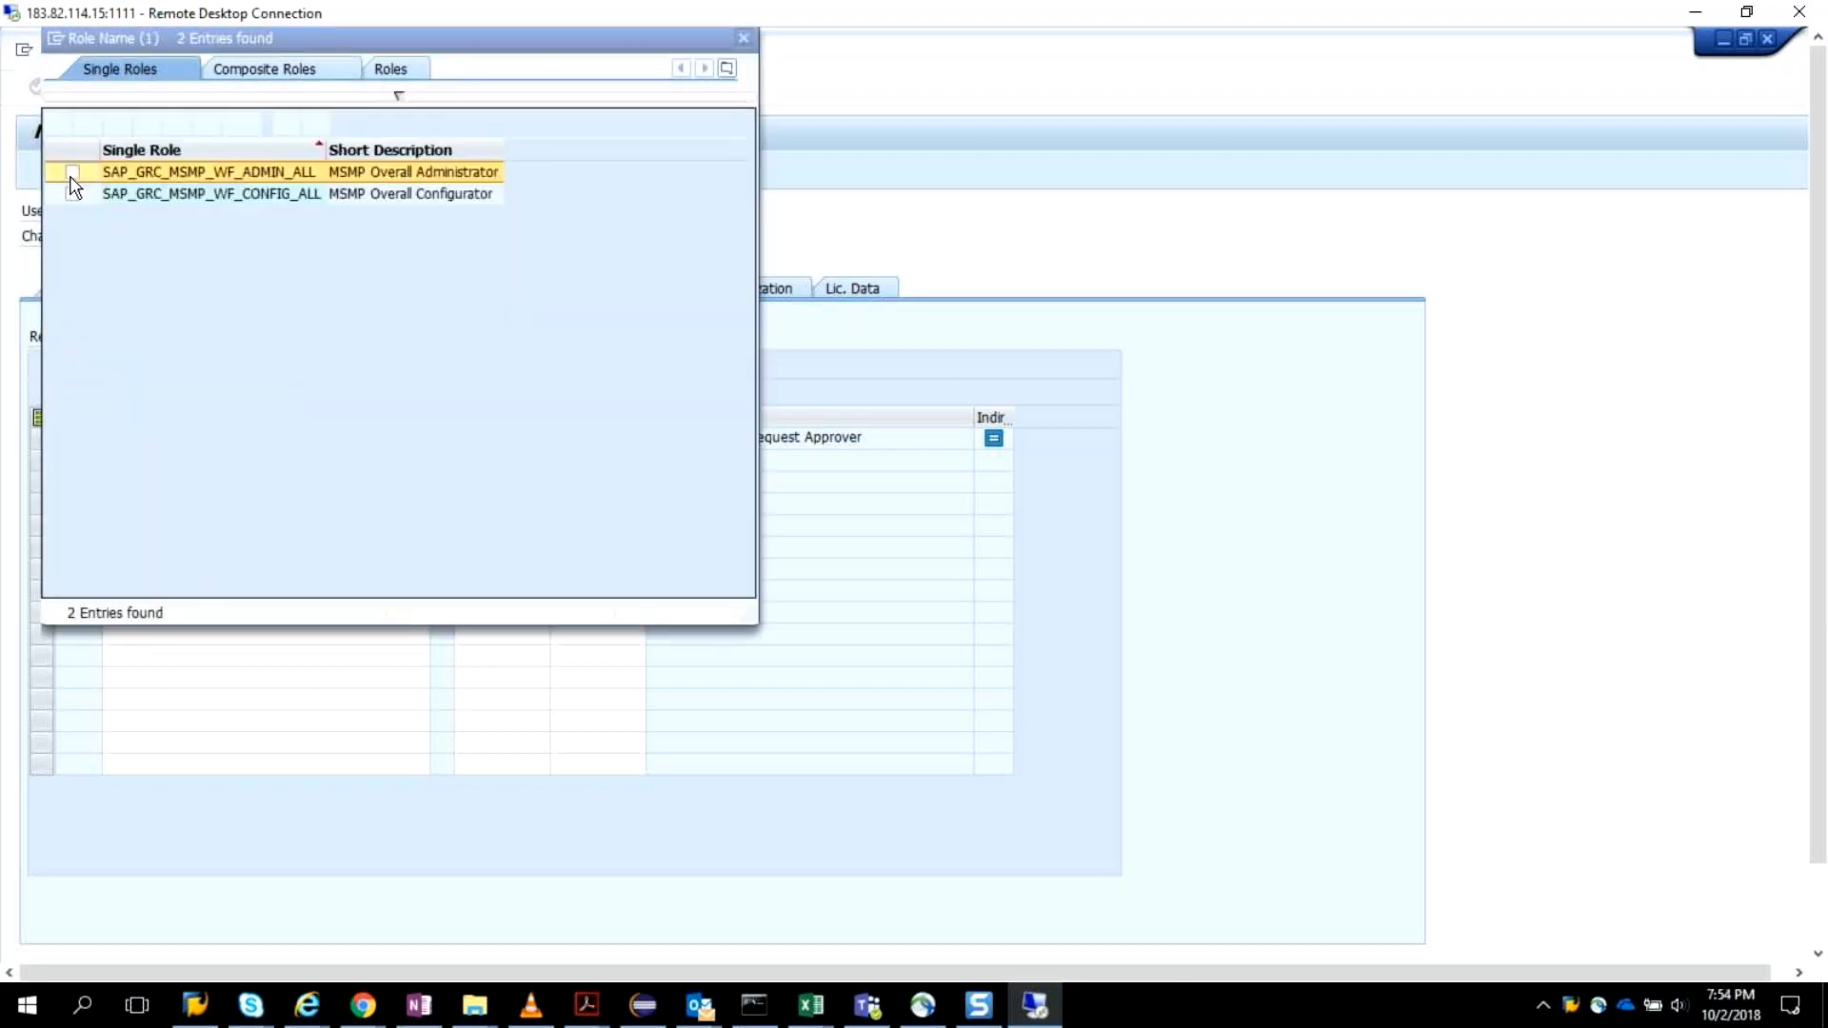
Assign the MSMP administrator role SAP_GRC_MSMP_WF_ADMIN_ALL to ARM_OWNER from the search hits.
click(73, 174)
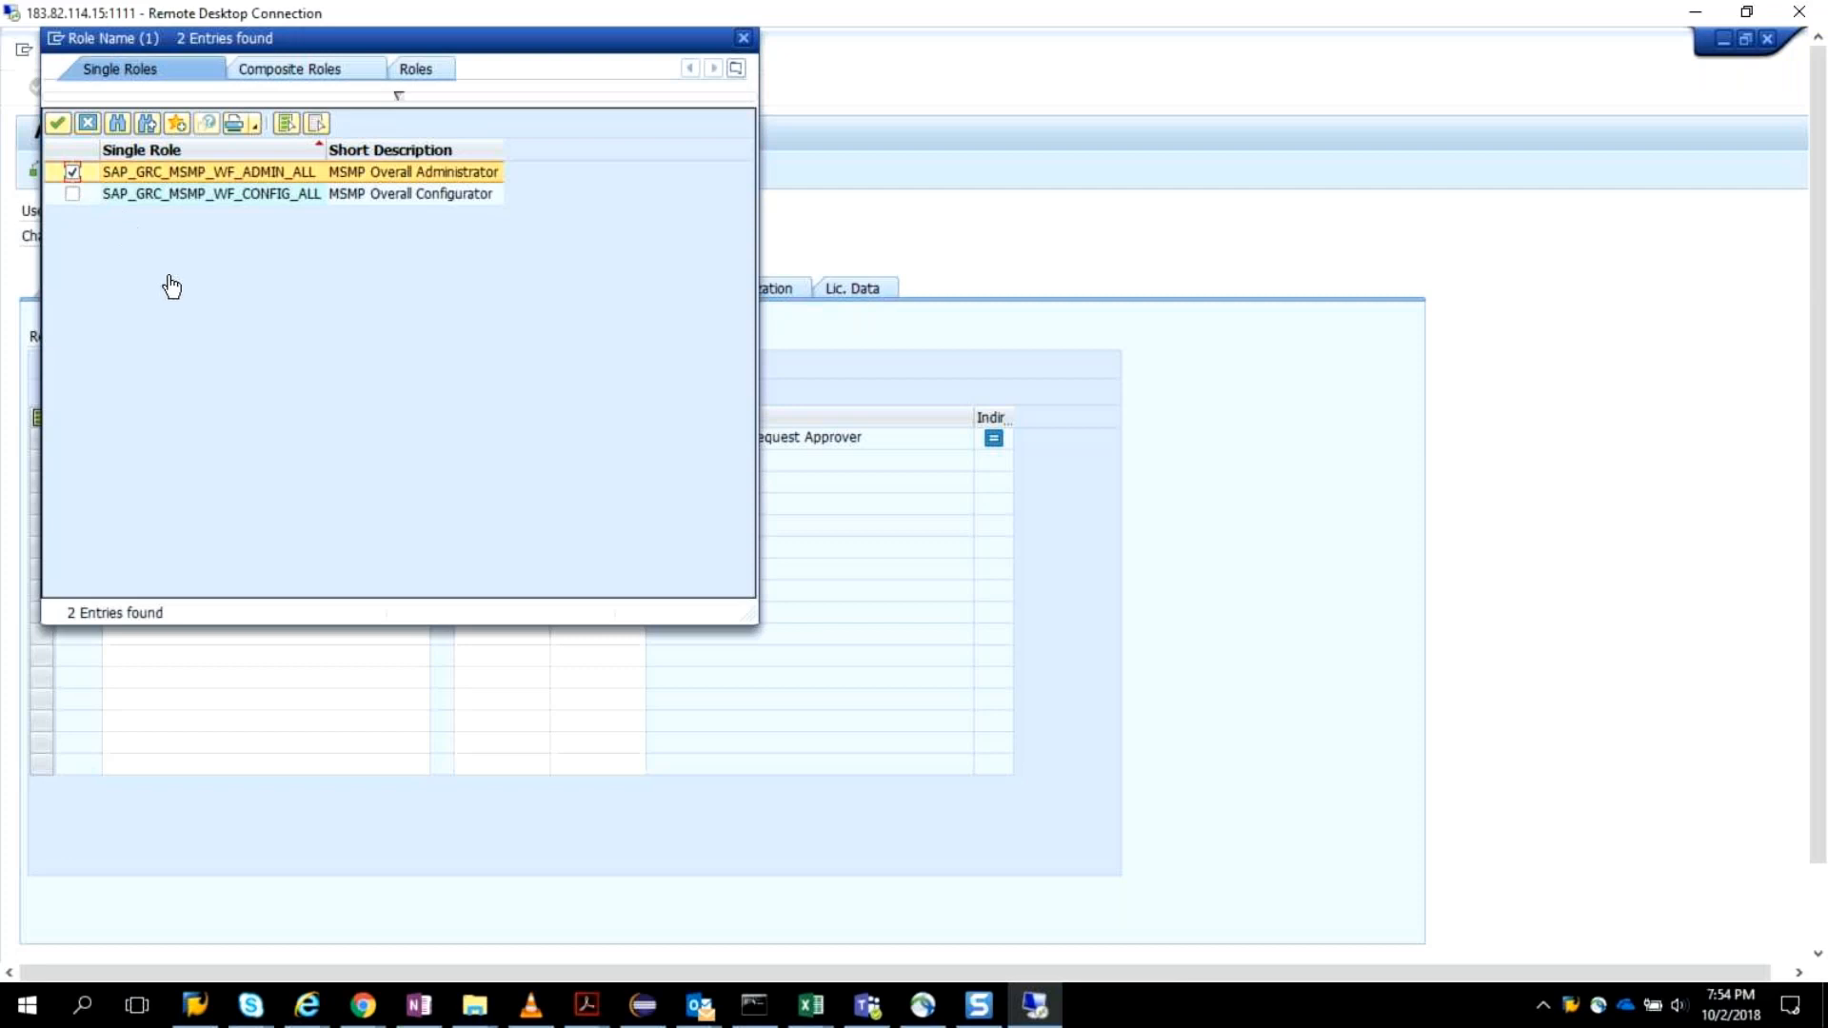
click(75, 197)
click(78, 199)
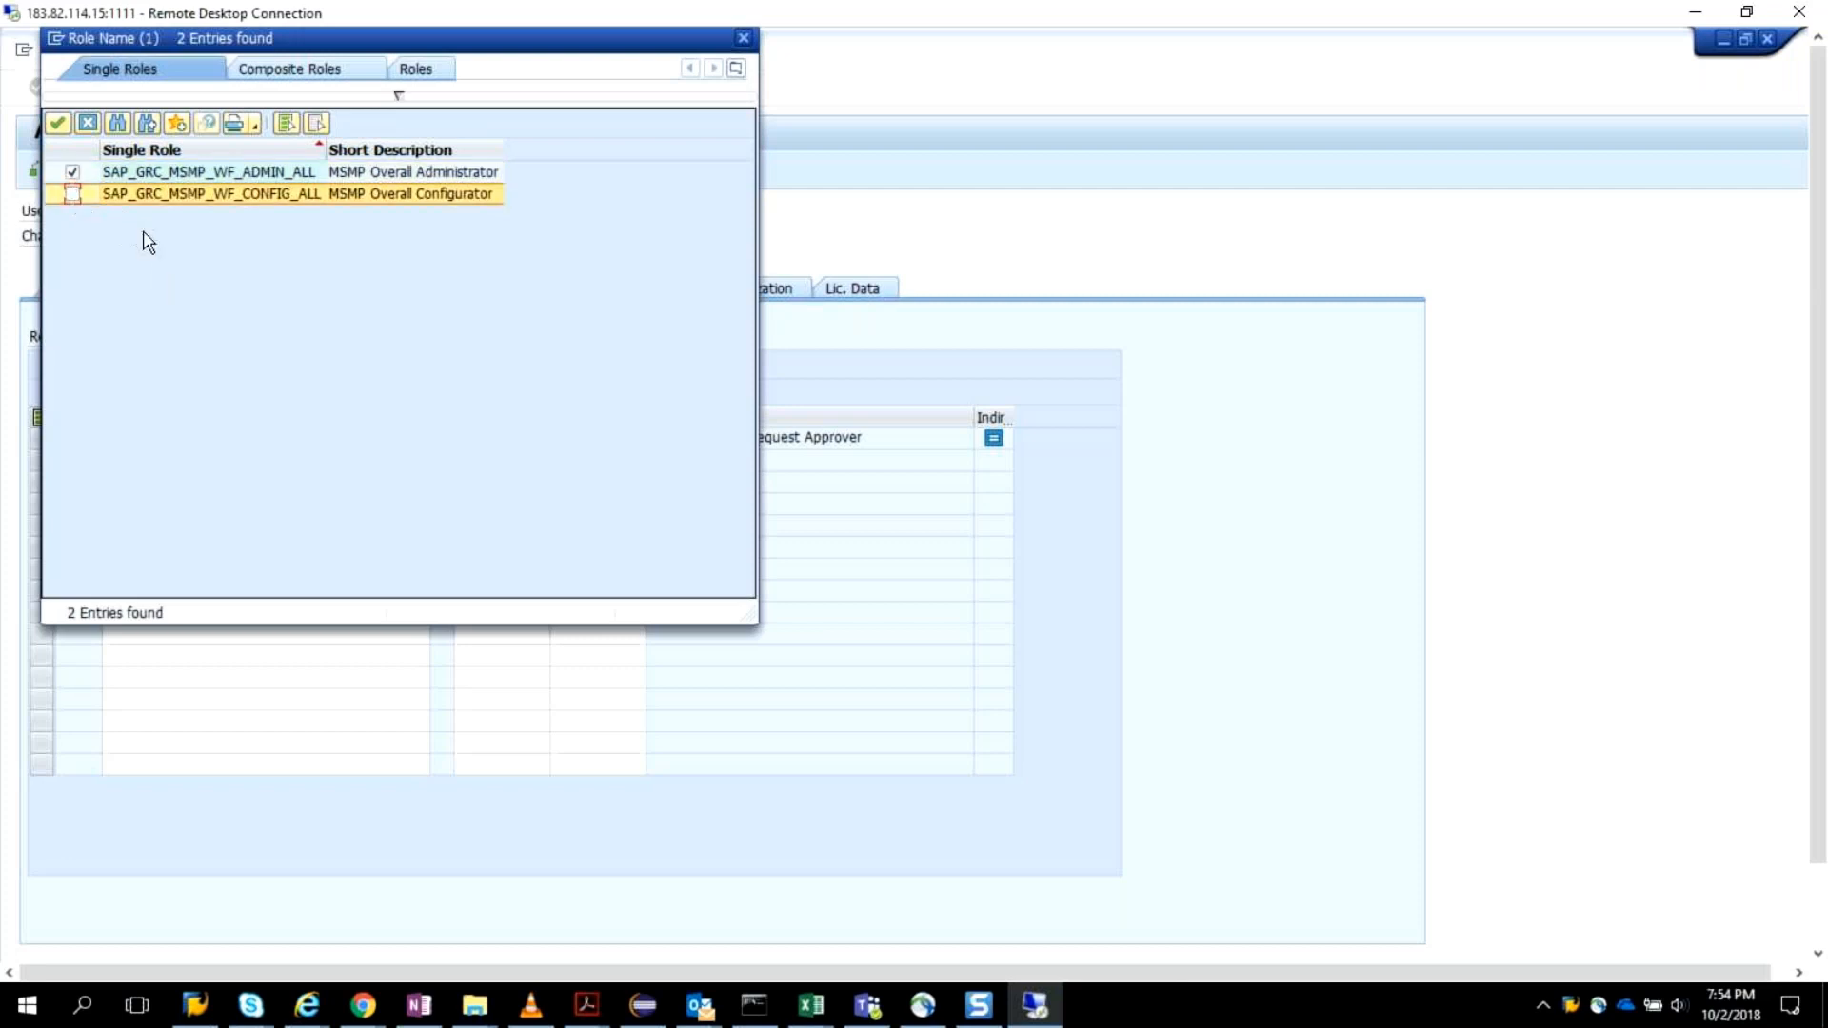
click(58, 124)
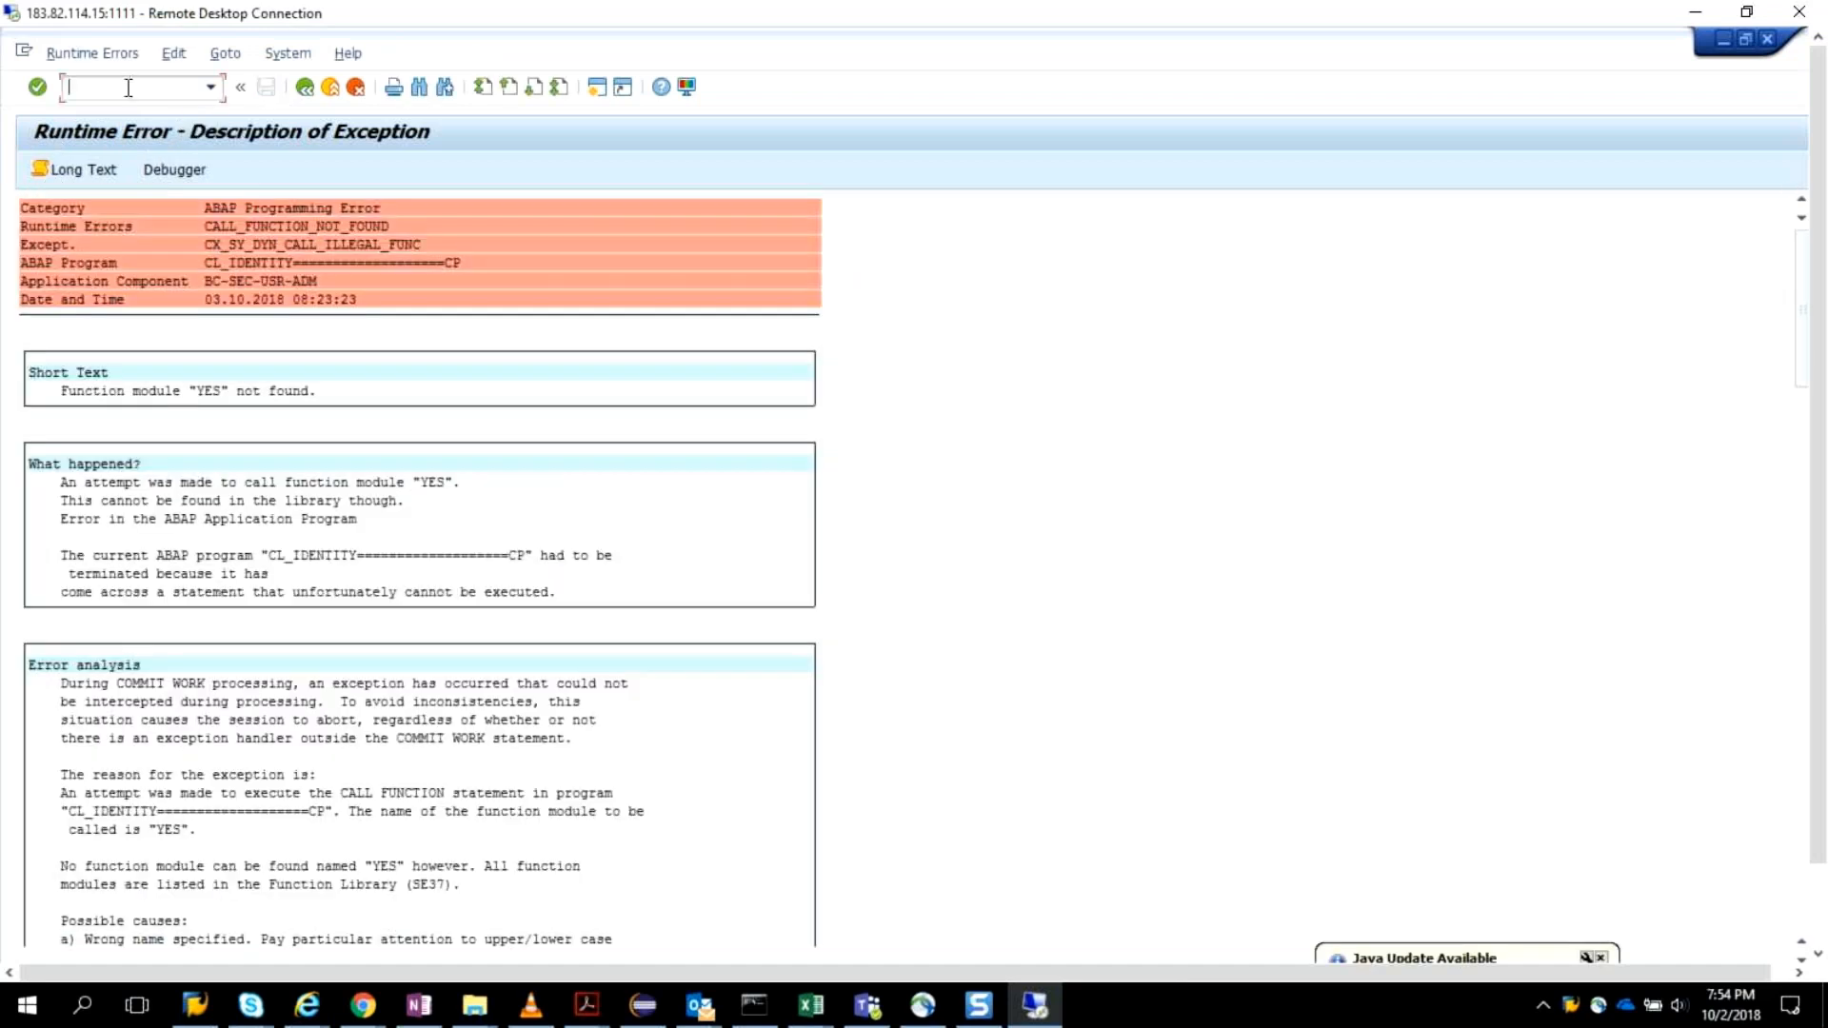
Leave the runtime error by starting transaction SU01 and reopen the role assignments of ARM_OWNER for editing.
text(su01)
key(Return)
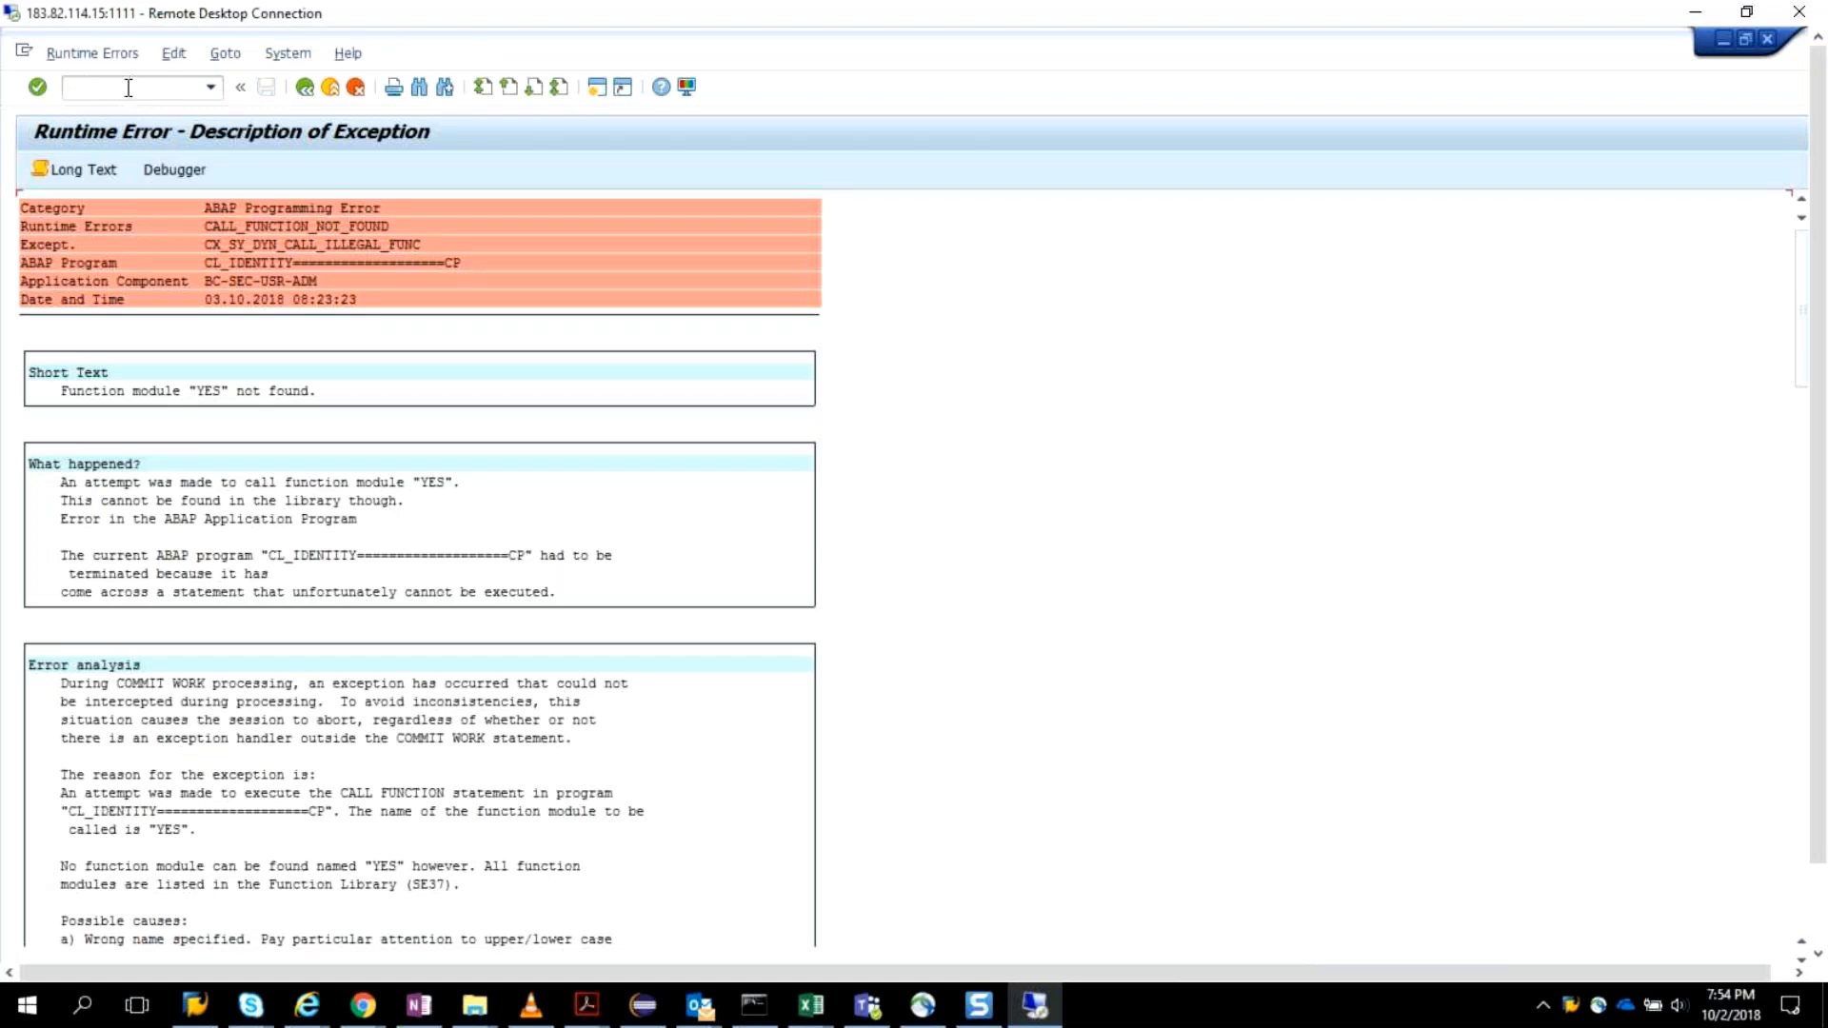
text(su01)
key(Return)
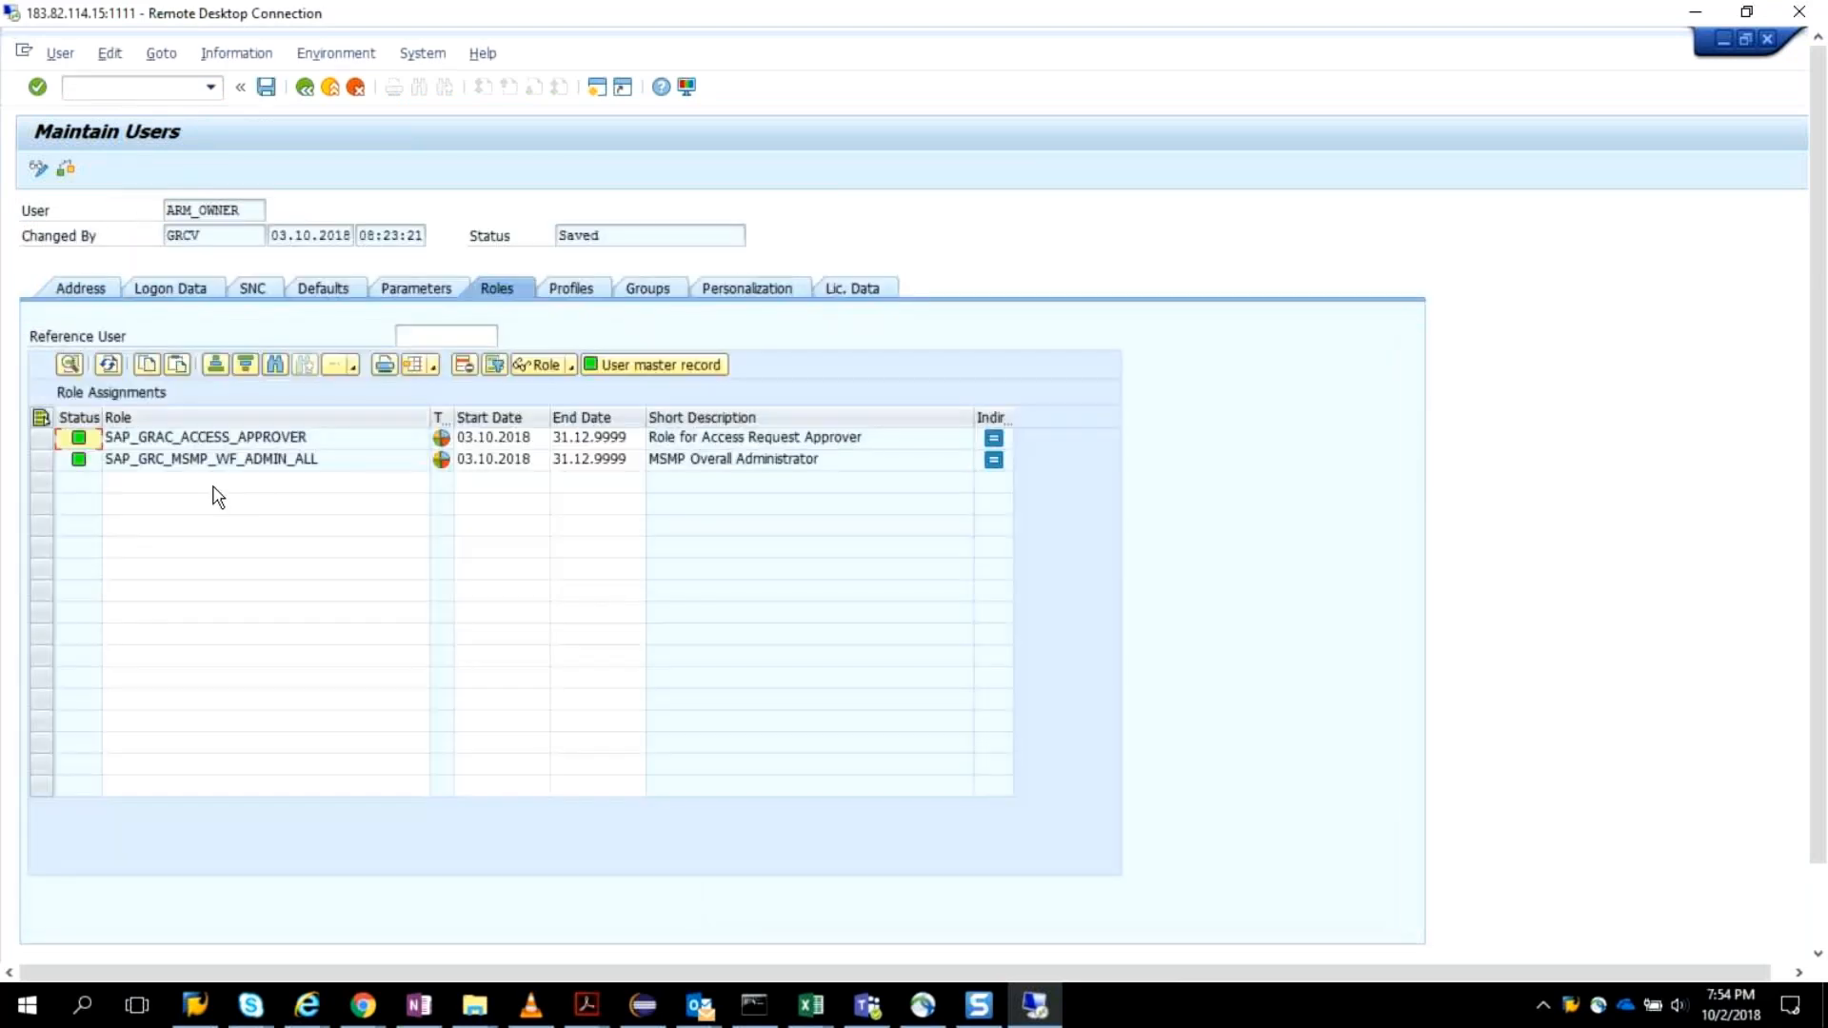
Search the single roles for *GRAC* in the third role assignment row of ARM_OWNER.
click(214, 486)
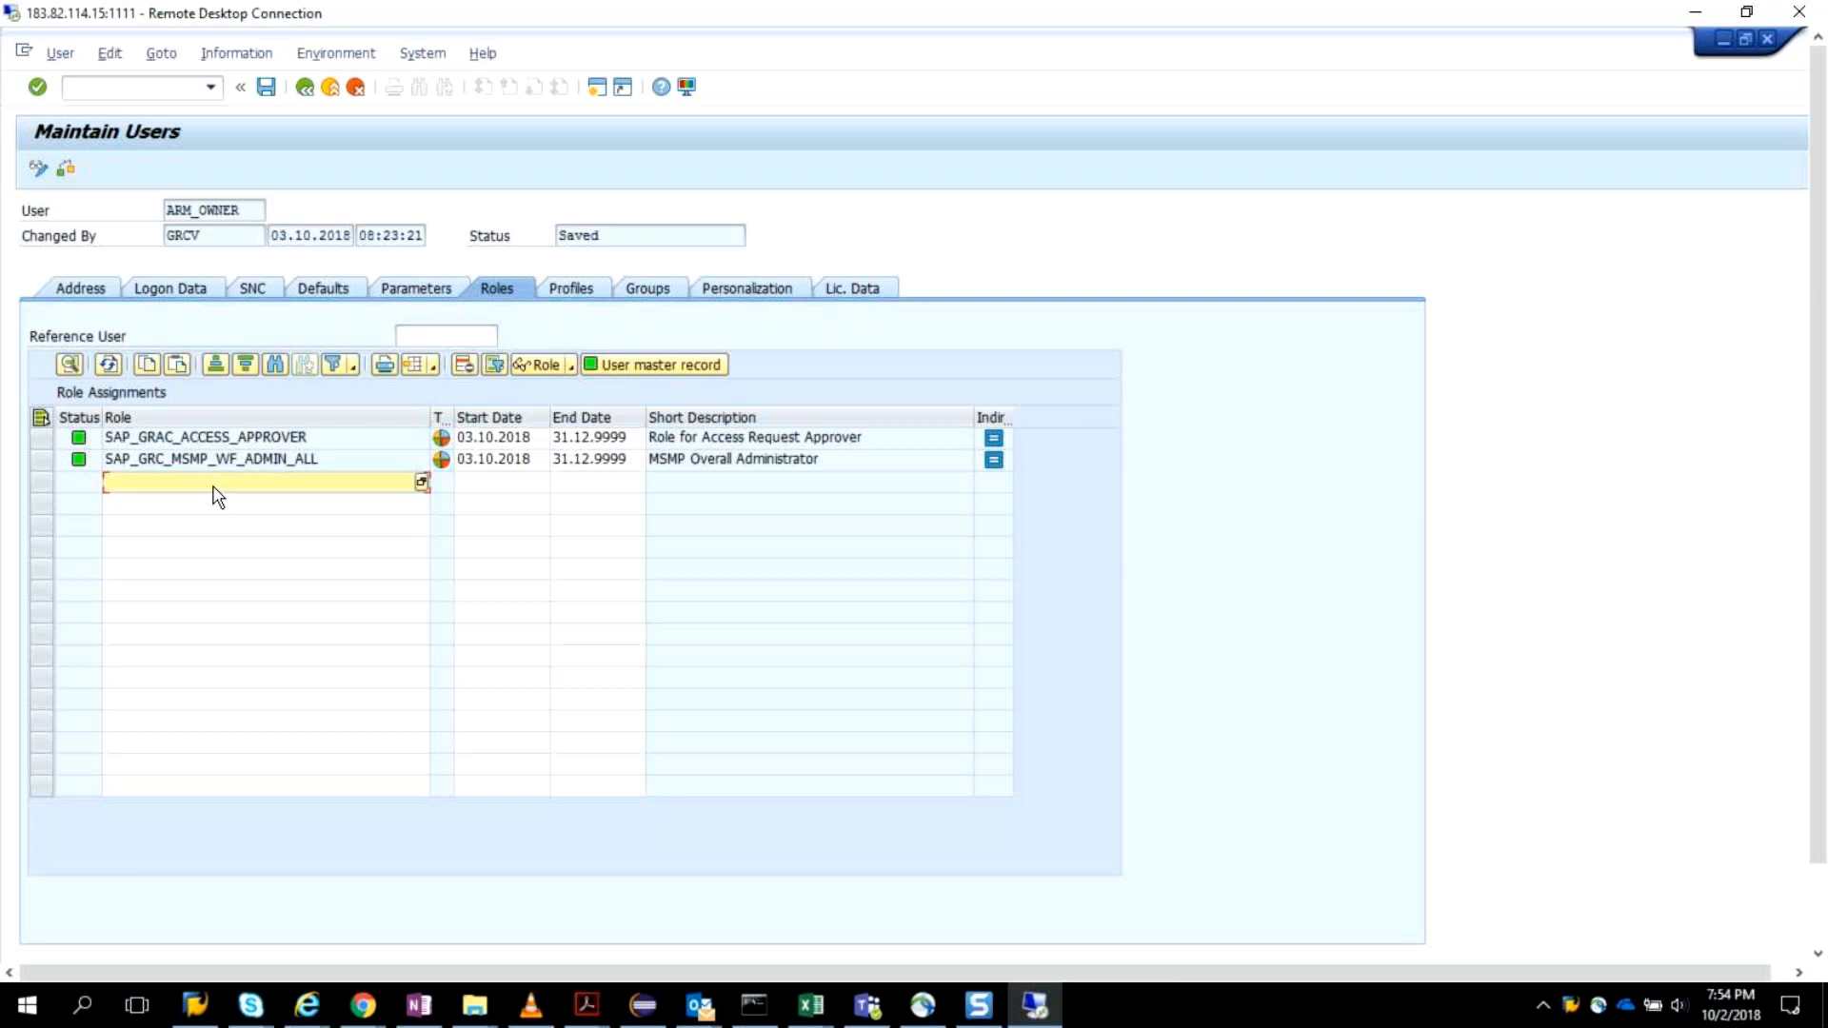
text(*grac*)
key(Return)
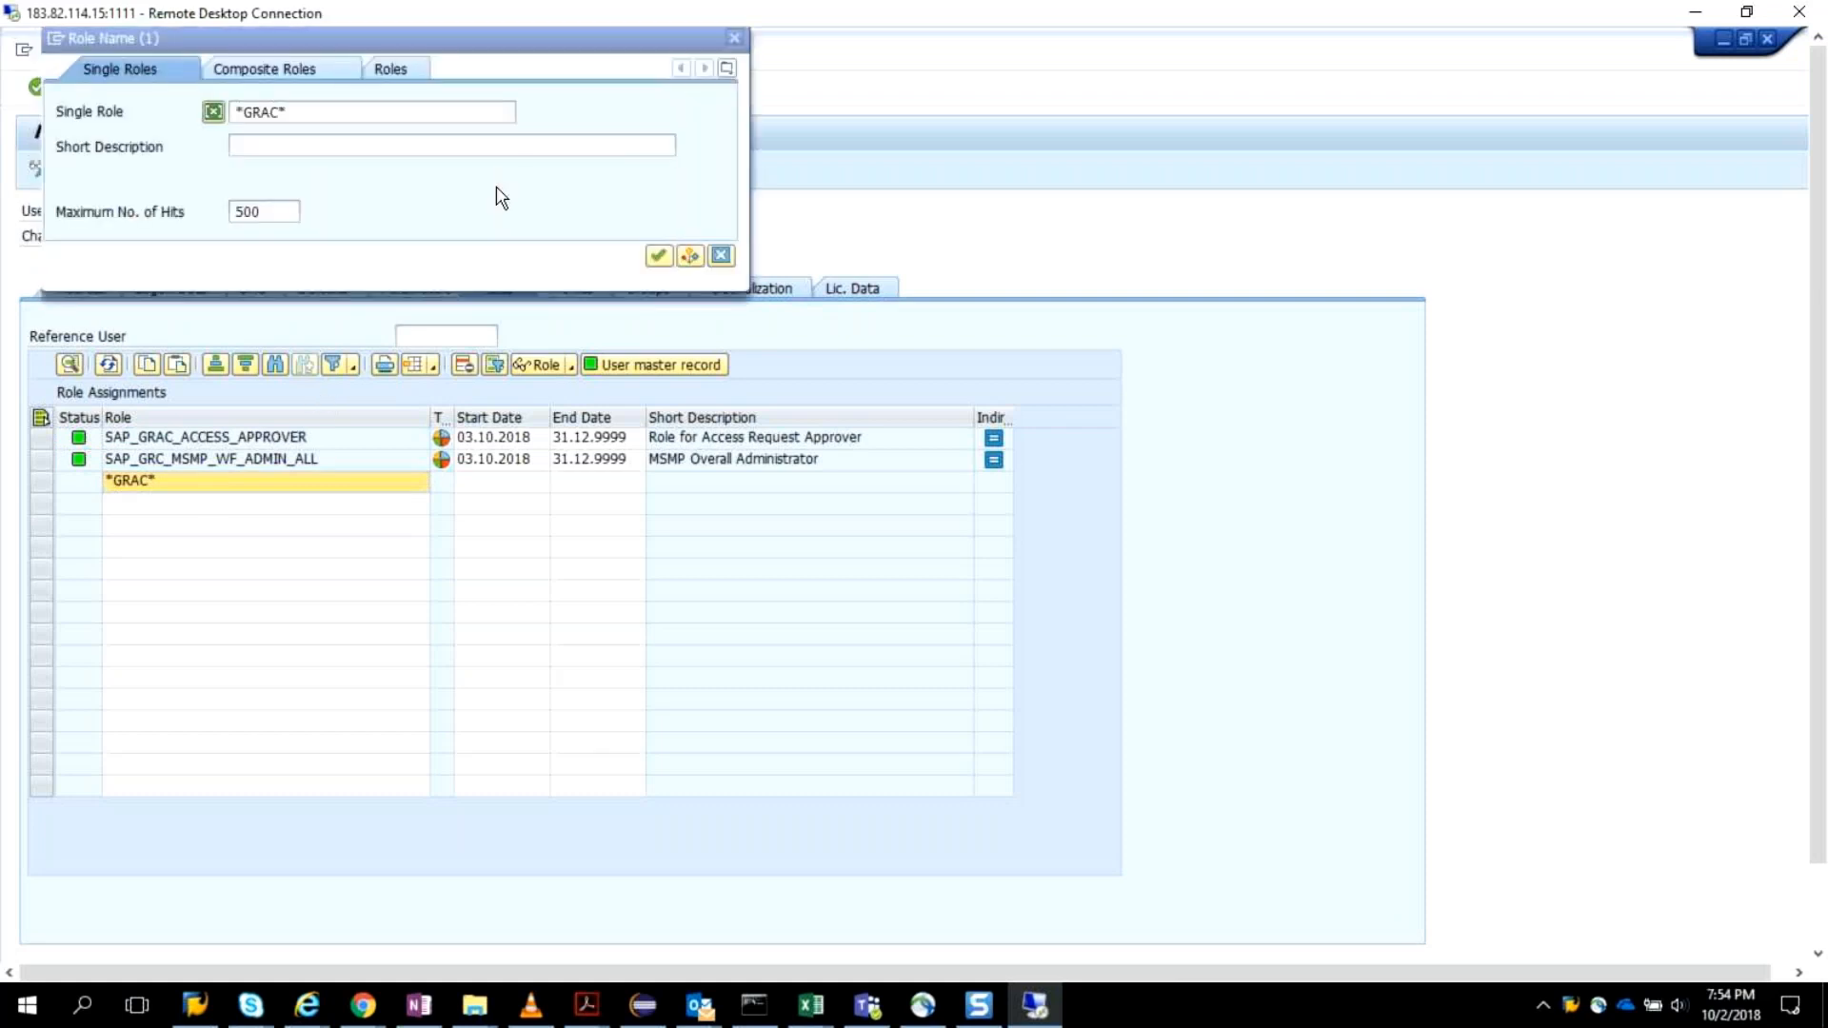
click(658, 256)
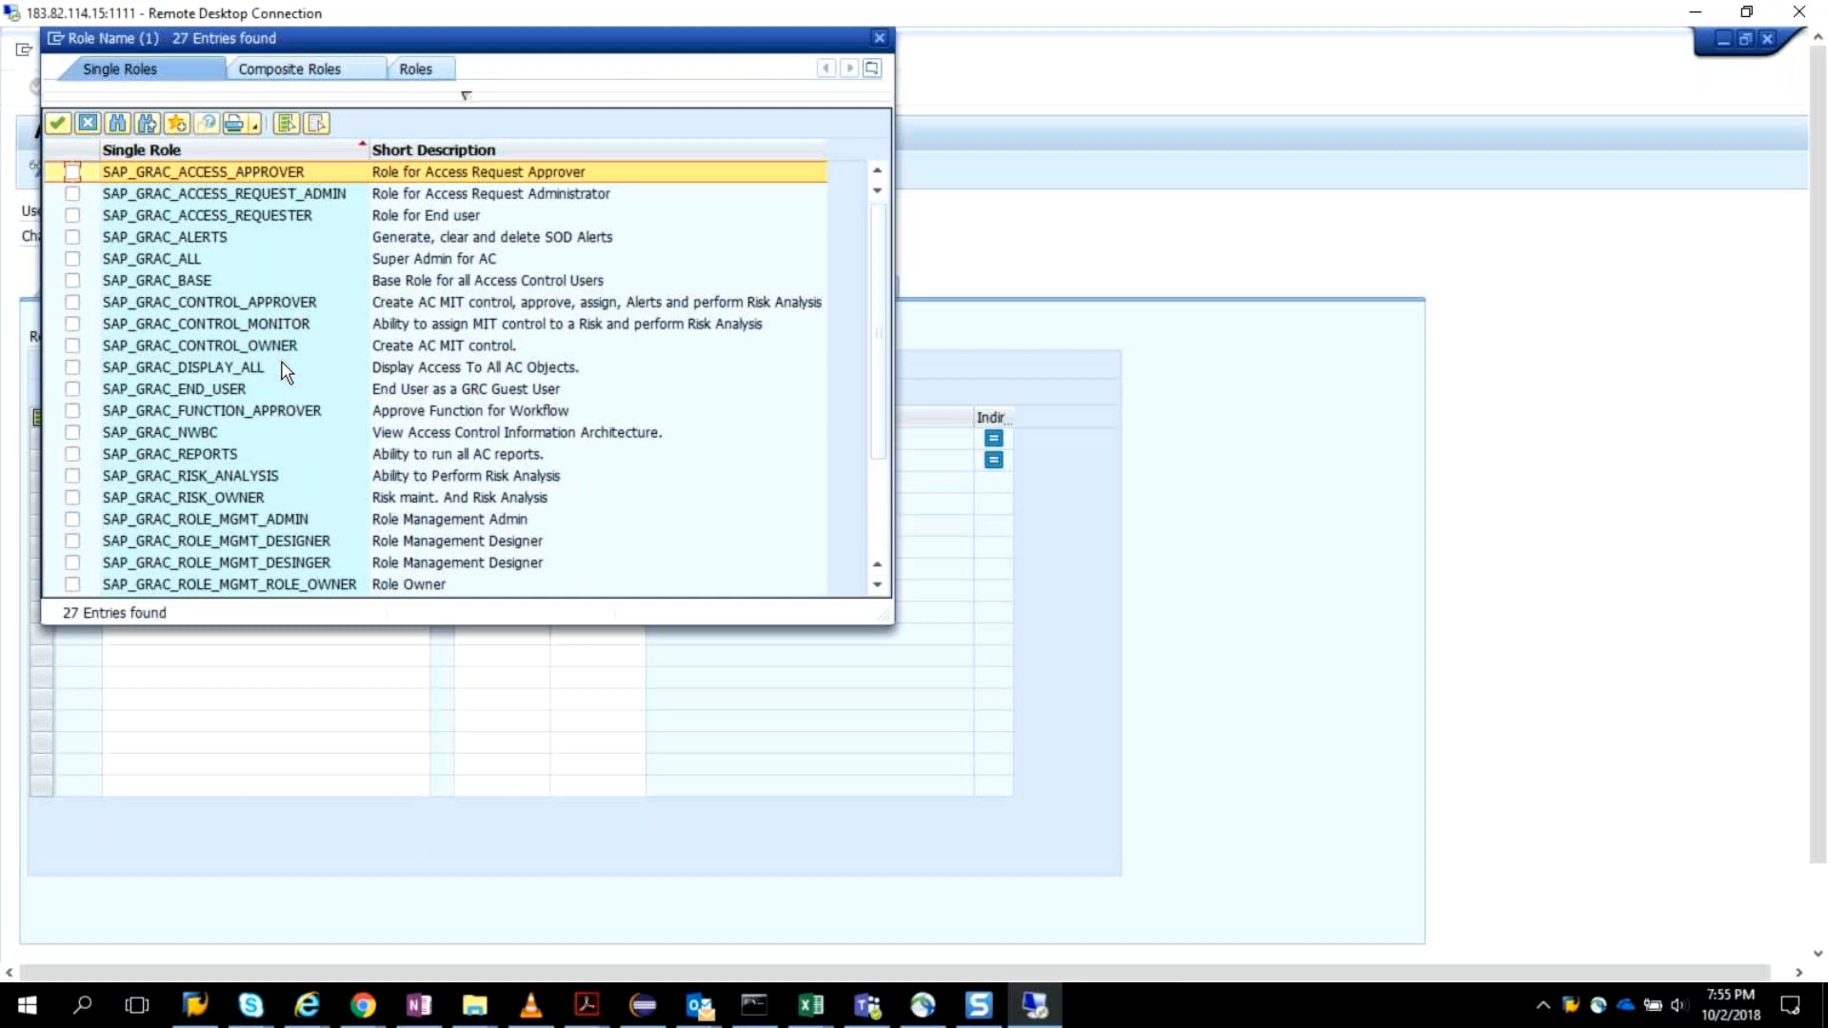
Review the *GRAC* role hits, and repeat the single role search with the pattern widened to *GRC*.
scroll(286, 372, down, 2)
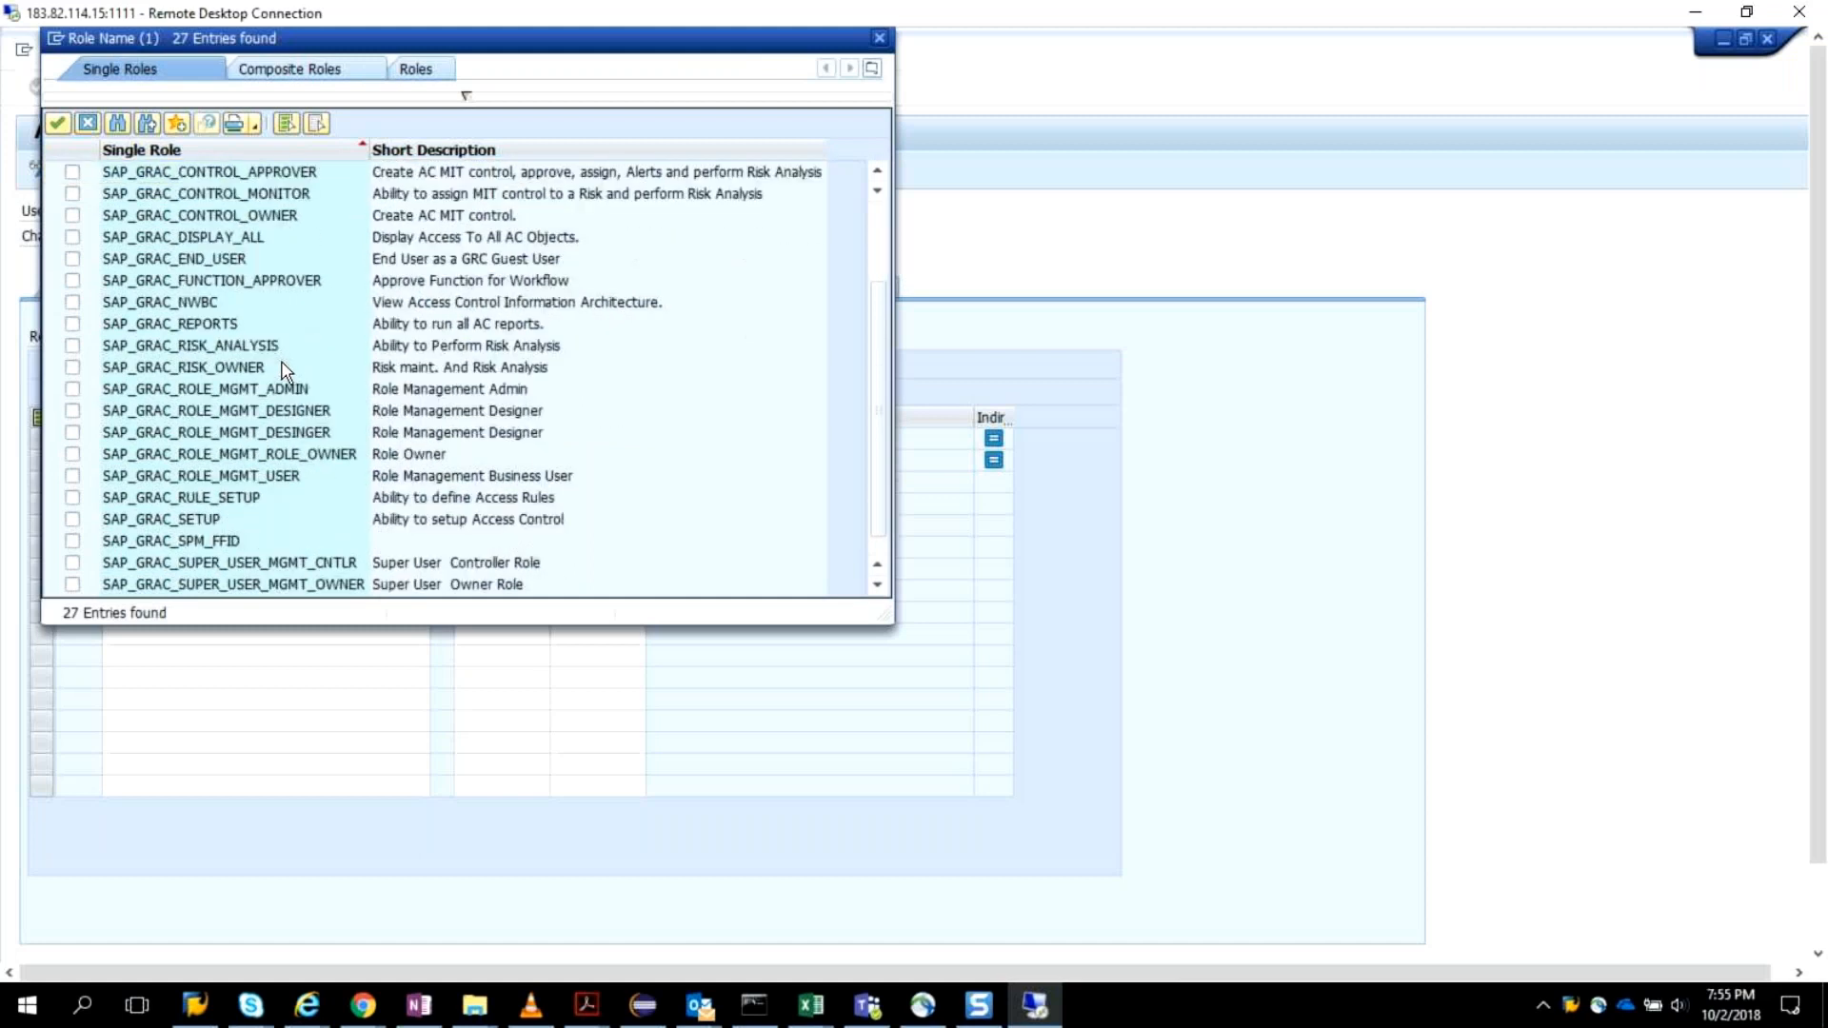
scroll(290, 168, up, 2)
click(290, 171)
double_click(383, 186)
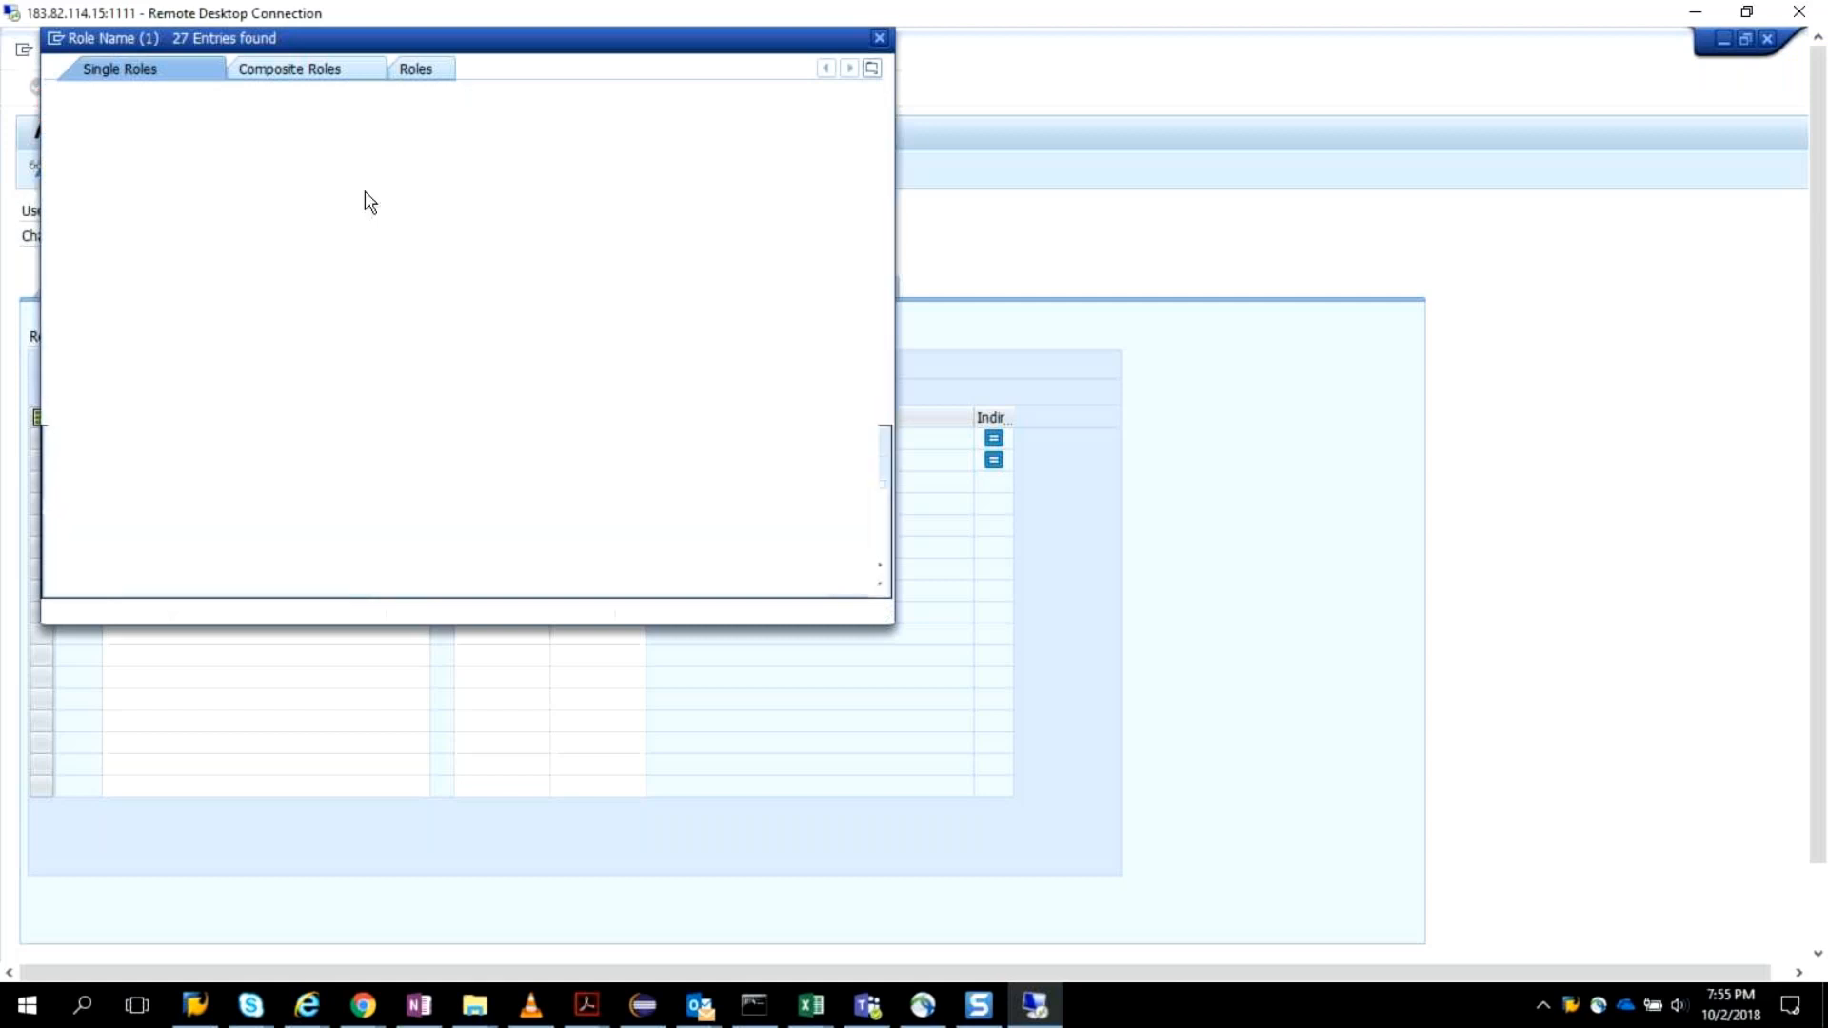
click(273, 113)
key(BackSpace)
key(Return)
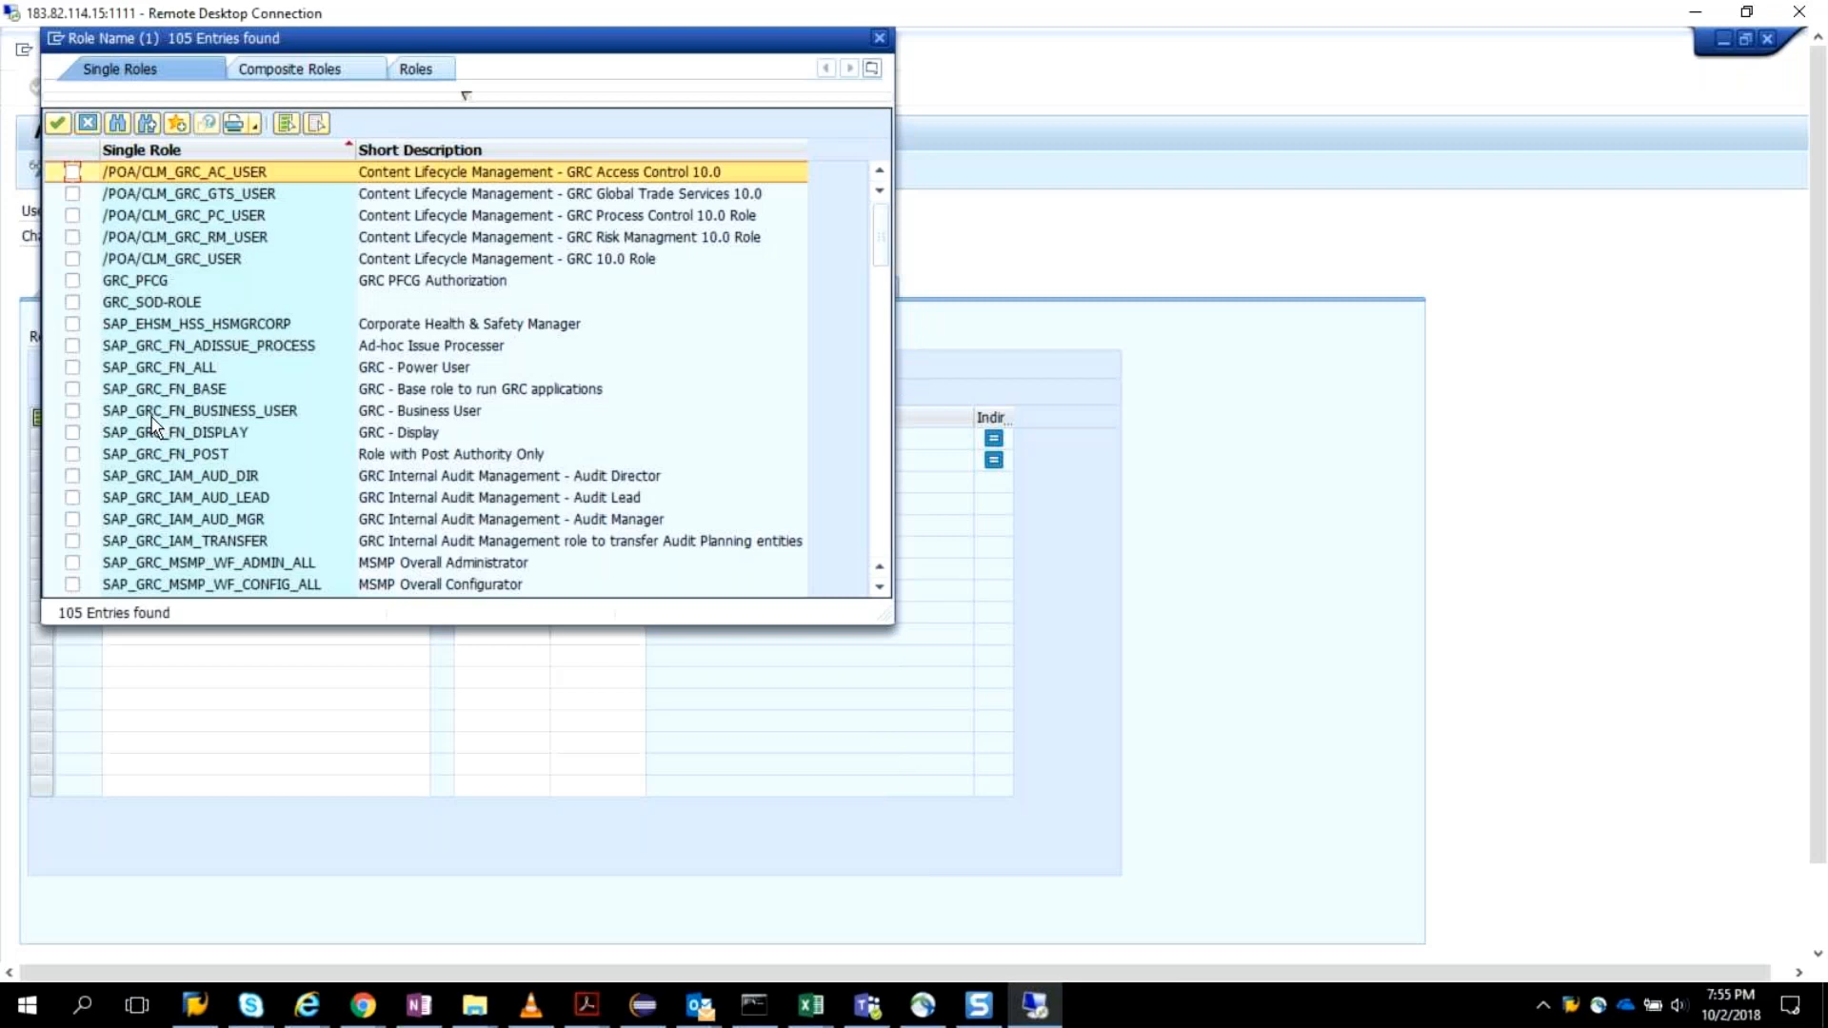
Assign SAP_GRC_FN_ALL, SAP_GRC_FN_BASE, SAP_GRC_FN_BUSINESS_USER and SAP_GRC_NWBC to ARM_OWNER from the search hits.
click(75, 367)
click(73, 389)
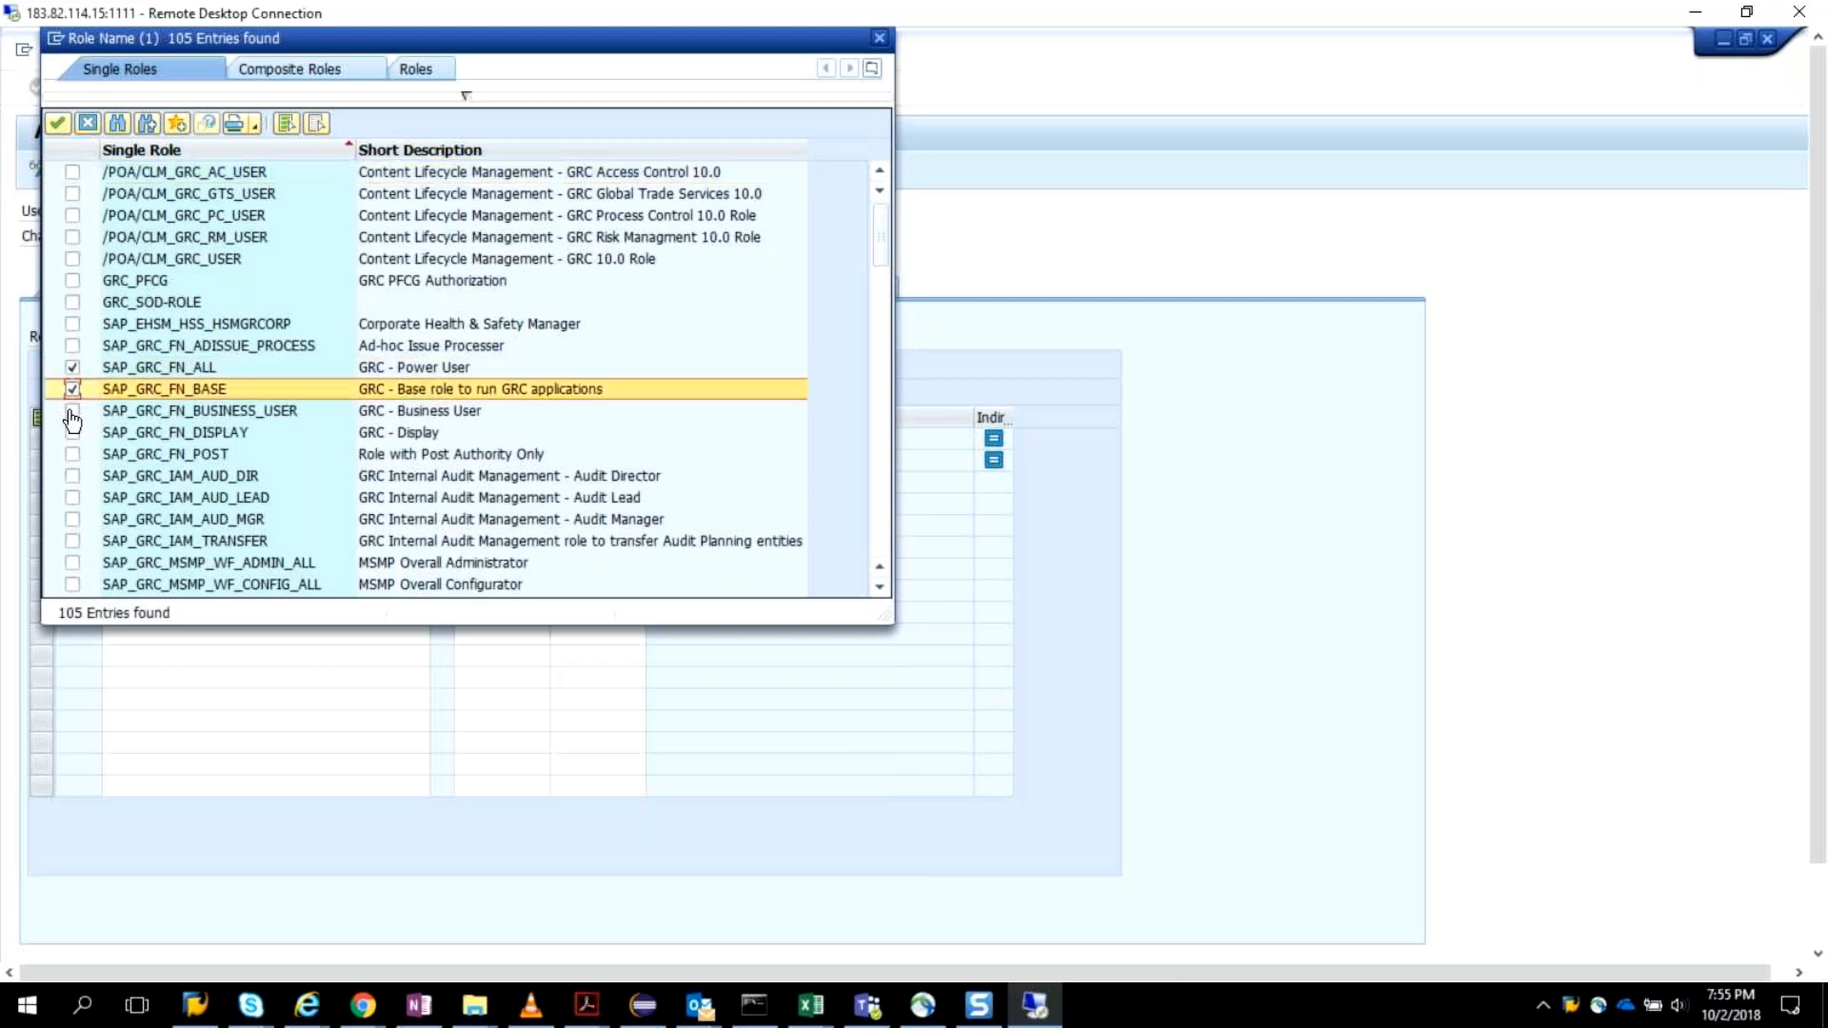
click(234, 410)
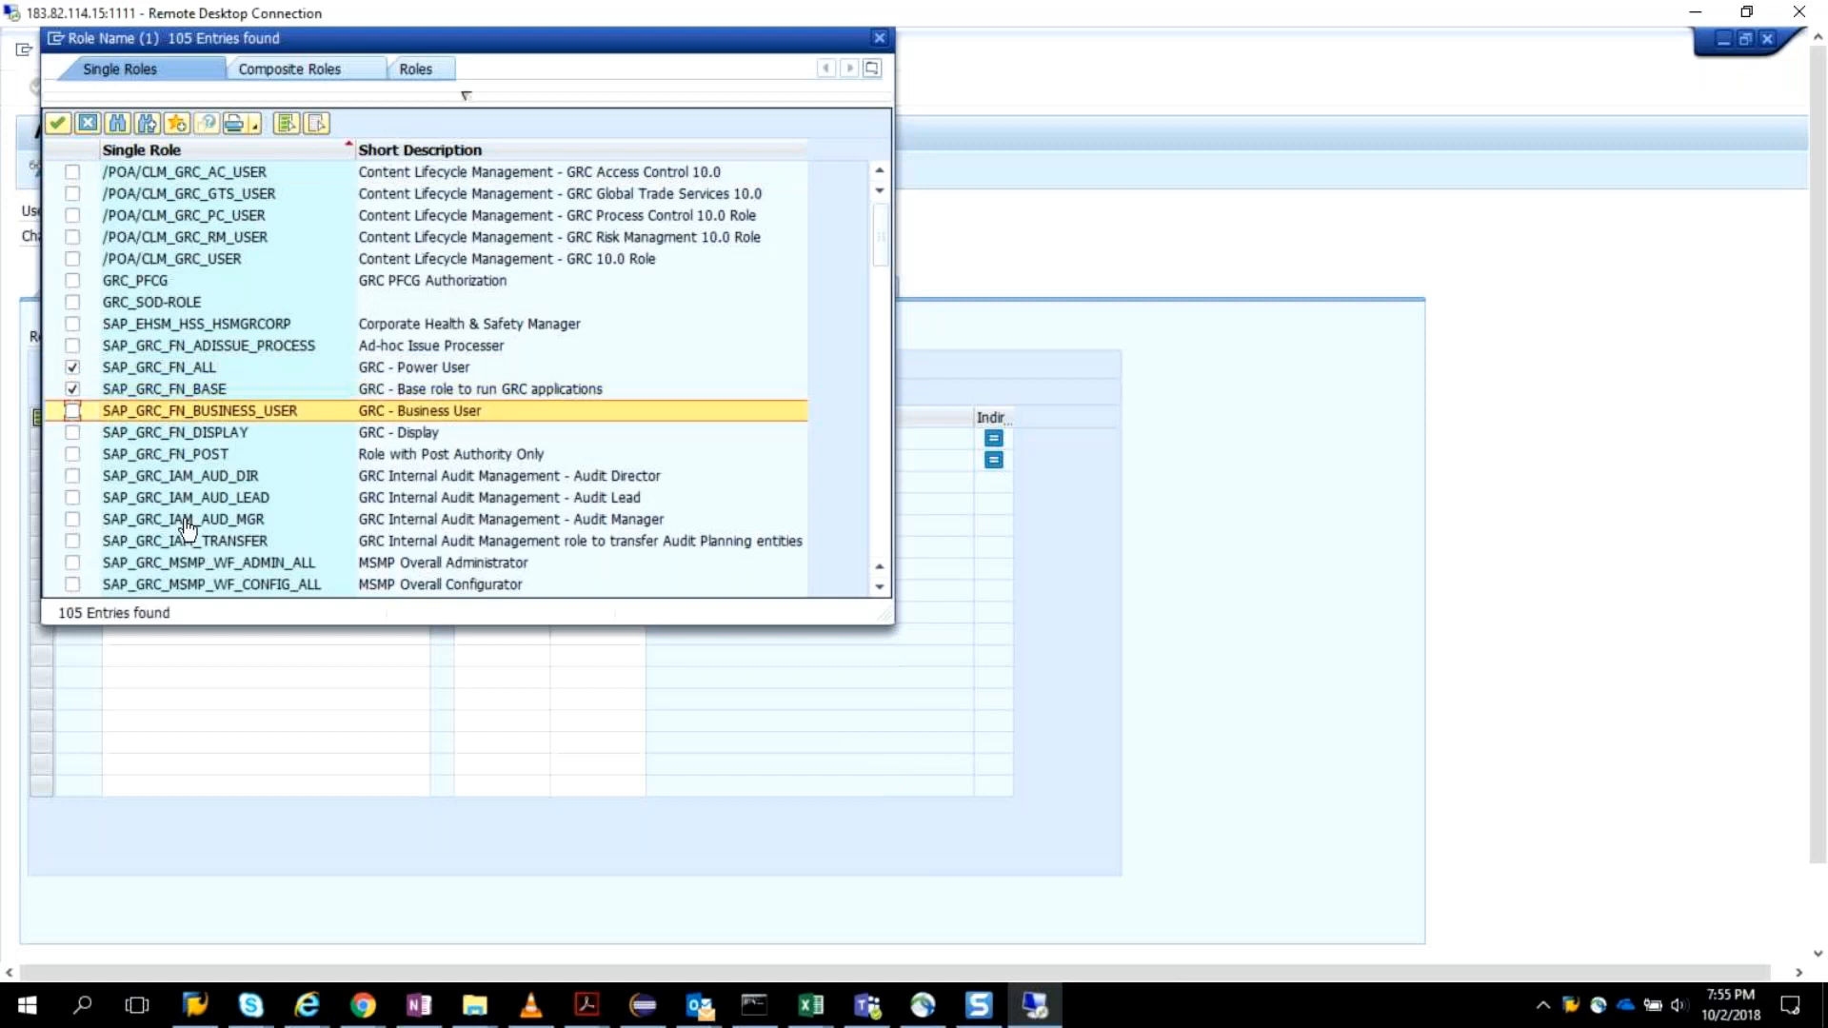
scroll(232, 481, down, 1)
scroll(232, 481, down, 2)
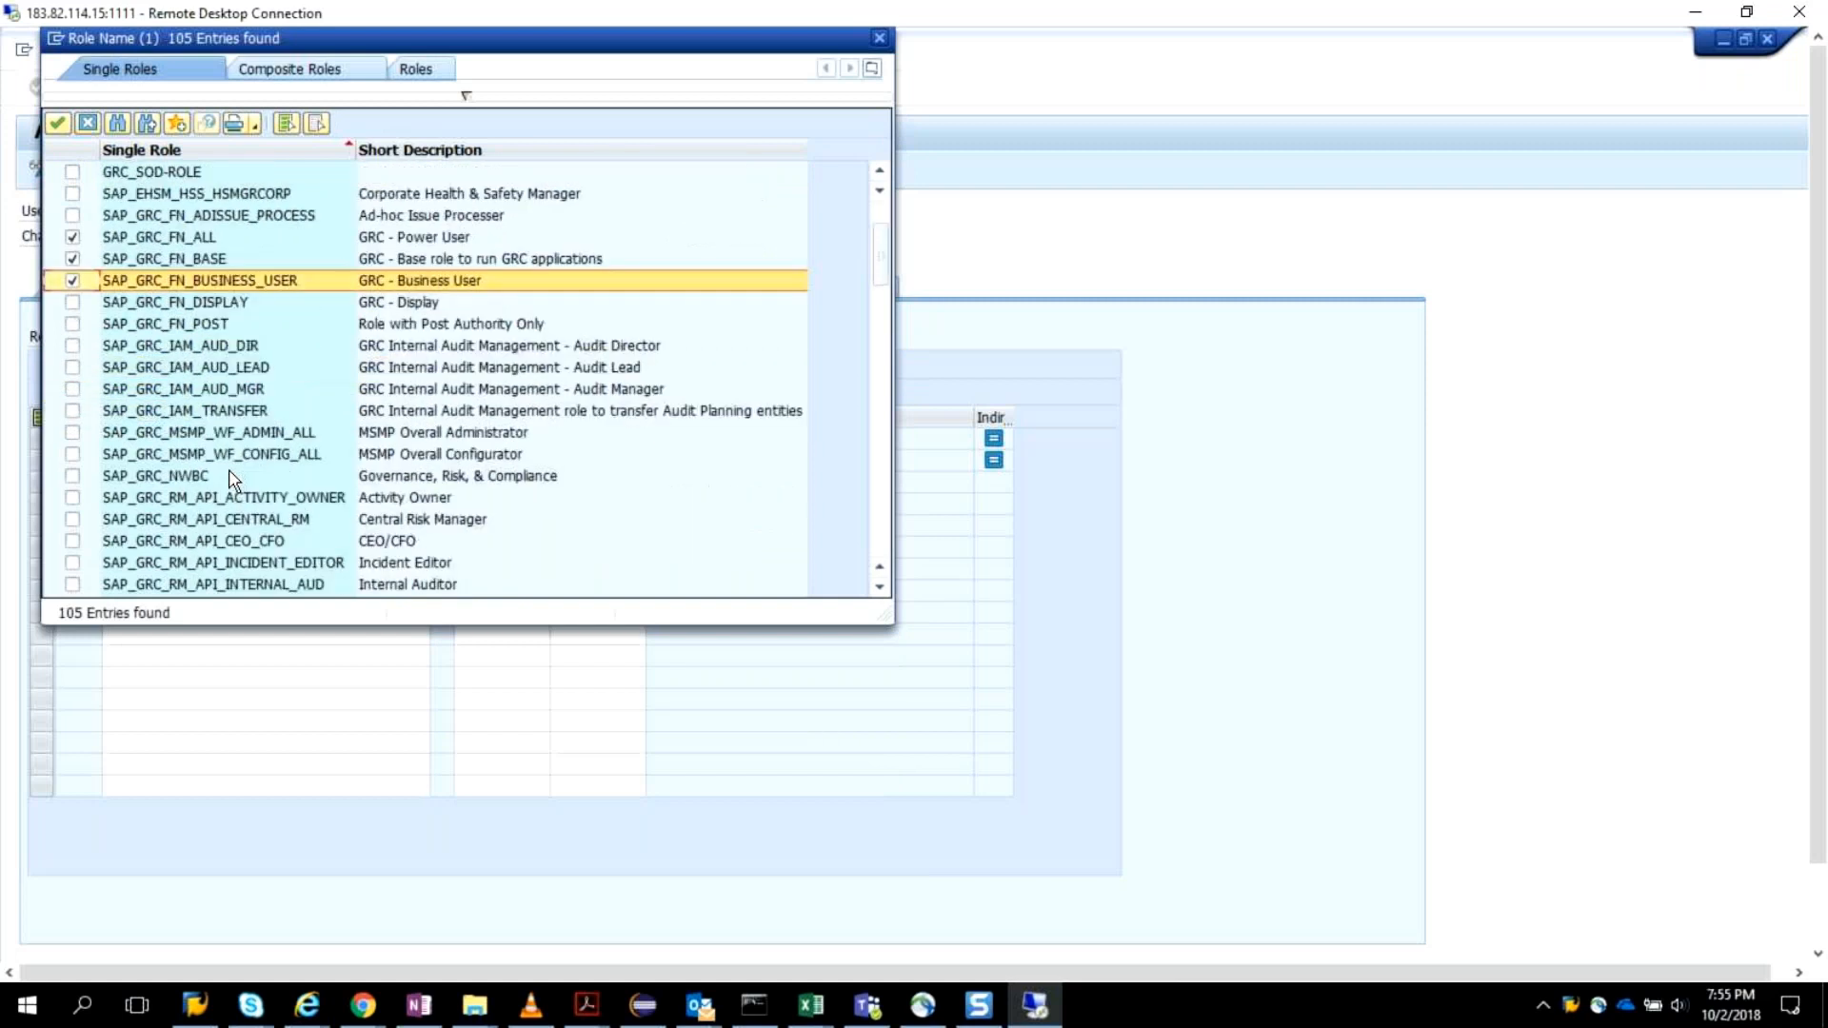
scroll(231, 481, down, 2)
click(73, 411)
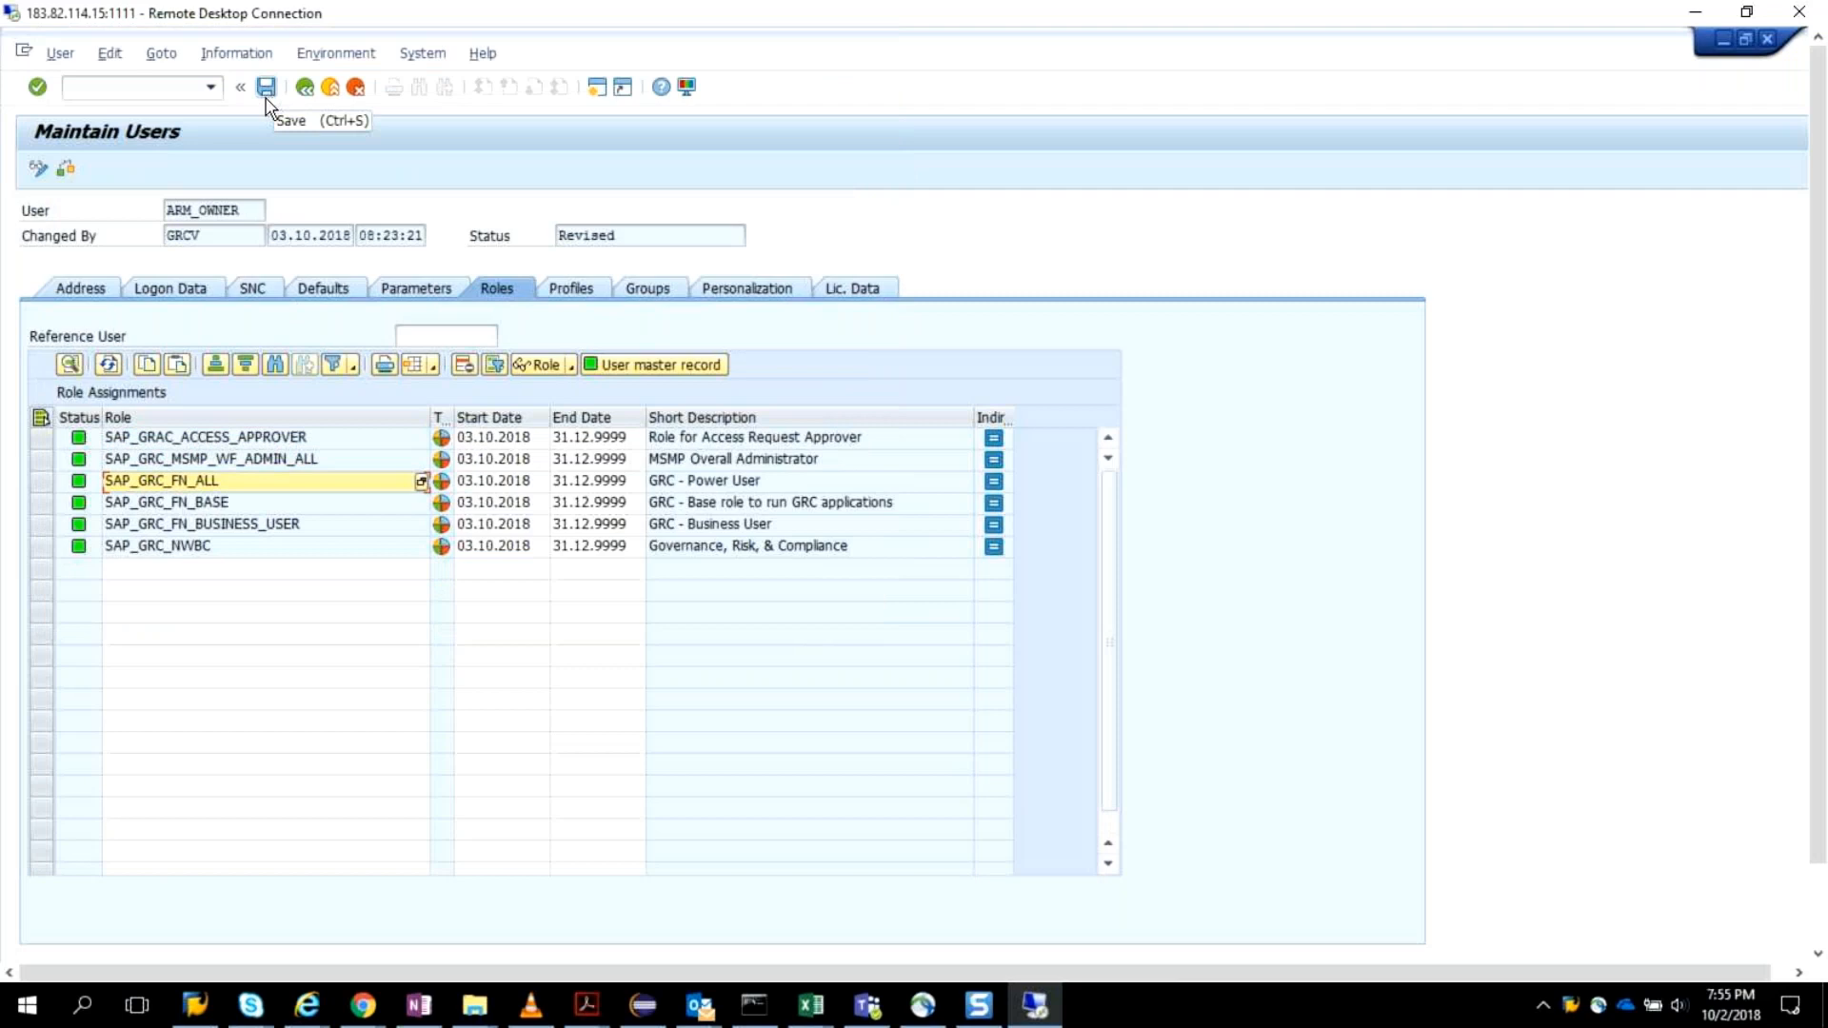
Copy the user ID ARM_OWNER and save its user master record with the added roles.
click(246, 212)
double_click(246, 211)
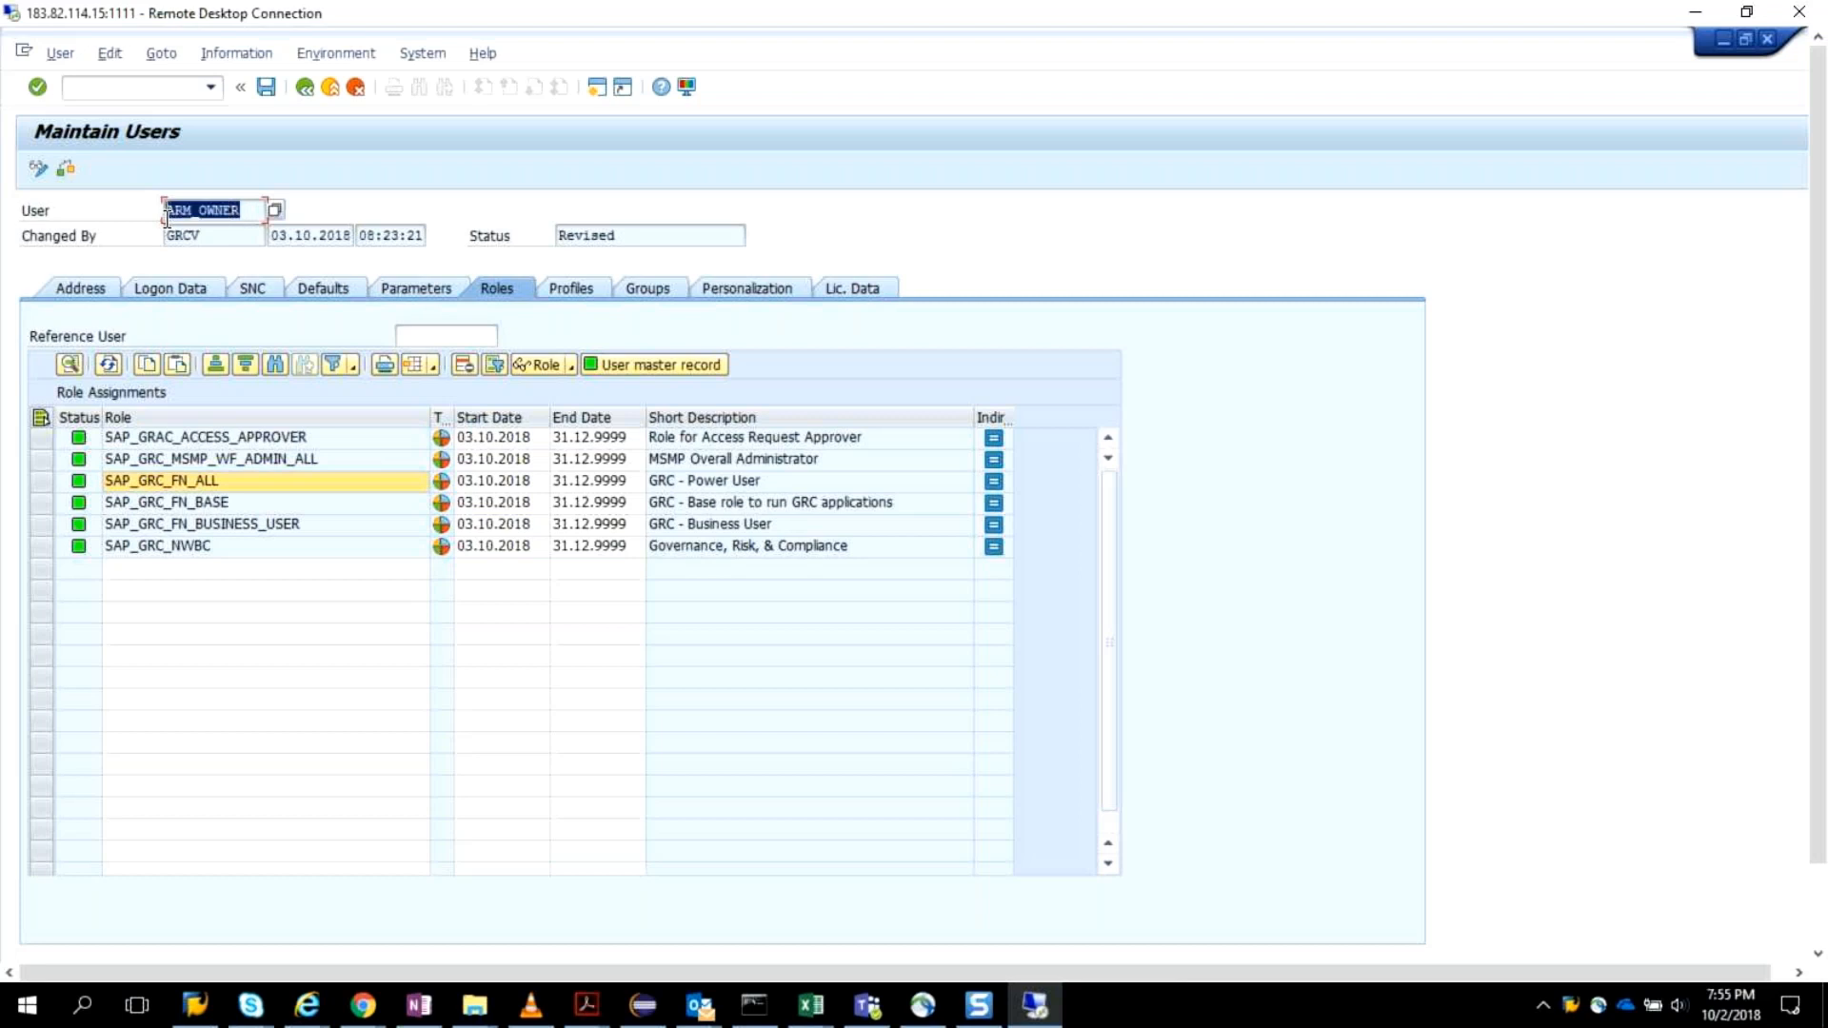
click(265, 88)
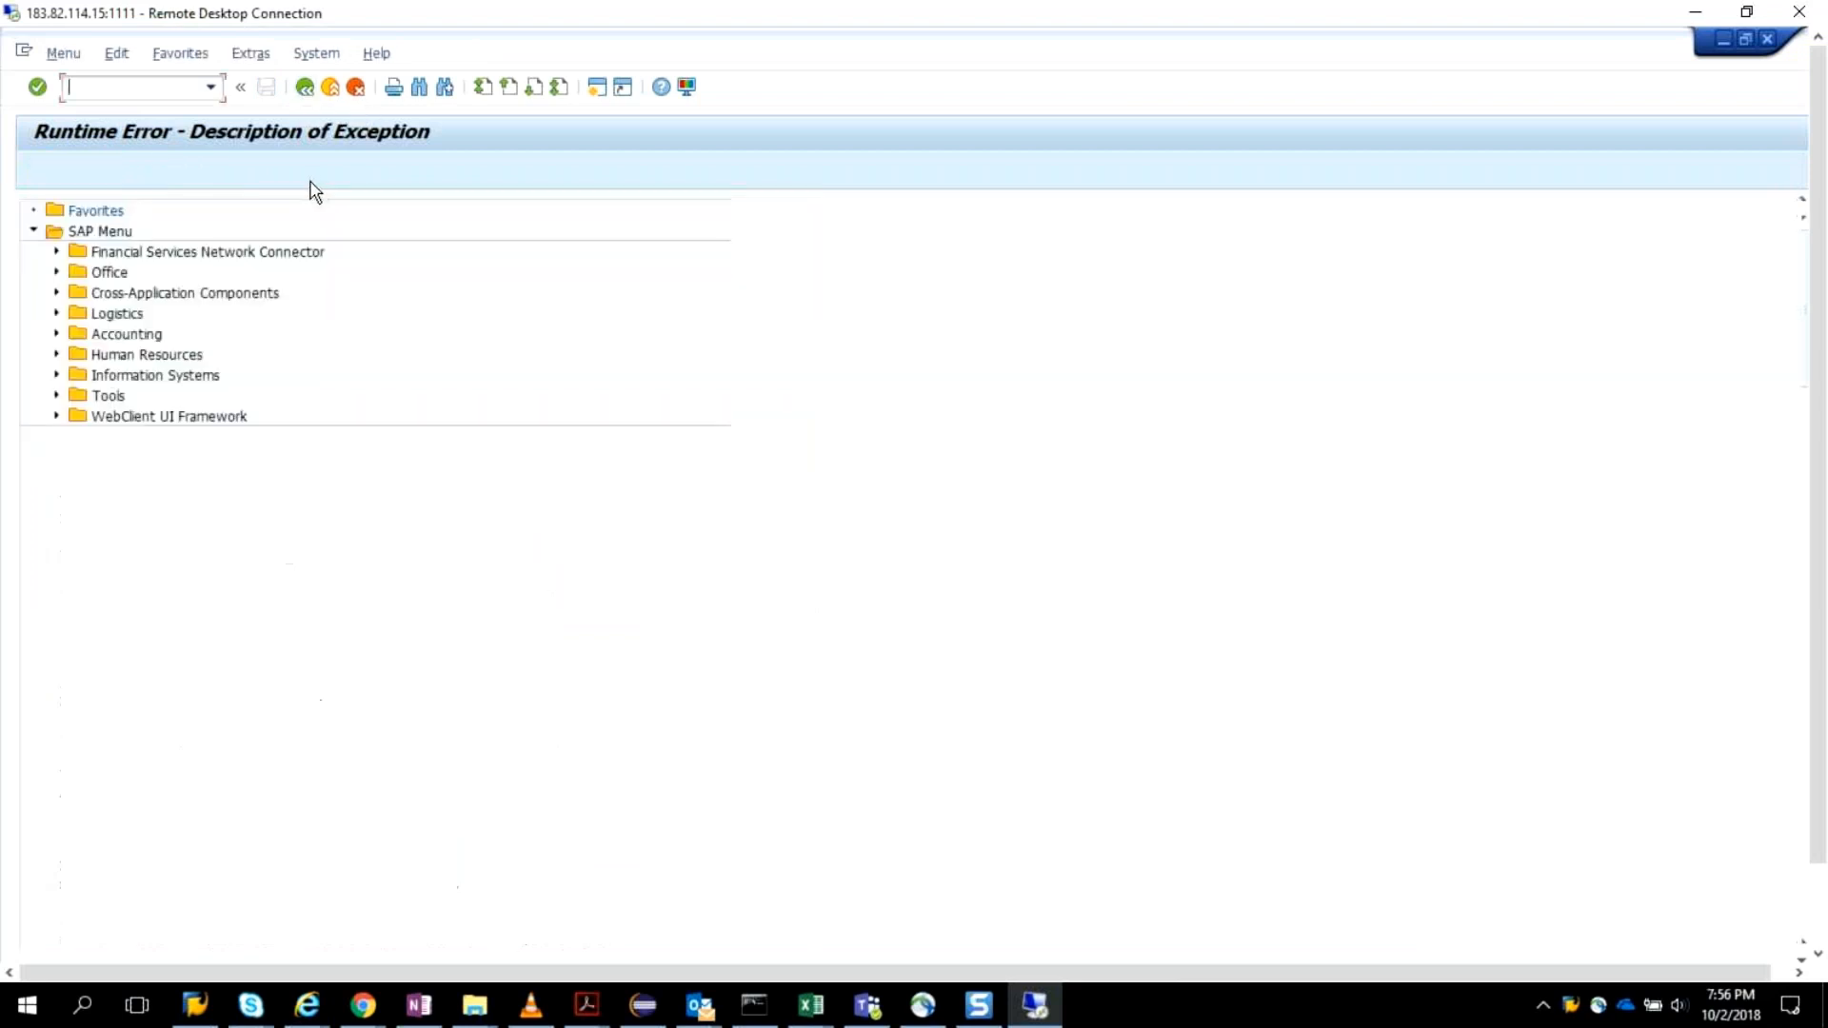
Start transaction SU01 again and check the saved role assignments of ARM_OWNER.
text(su01)
key(Return)
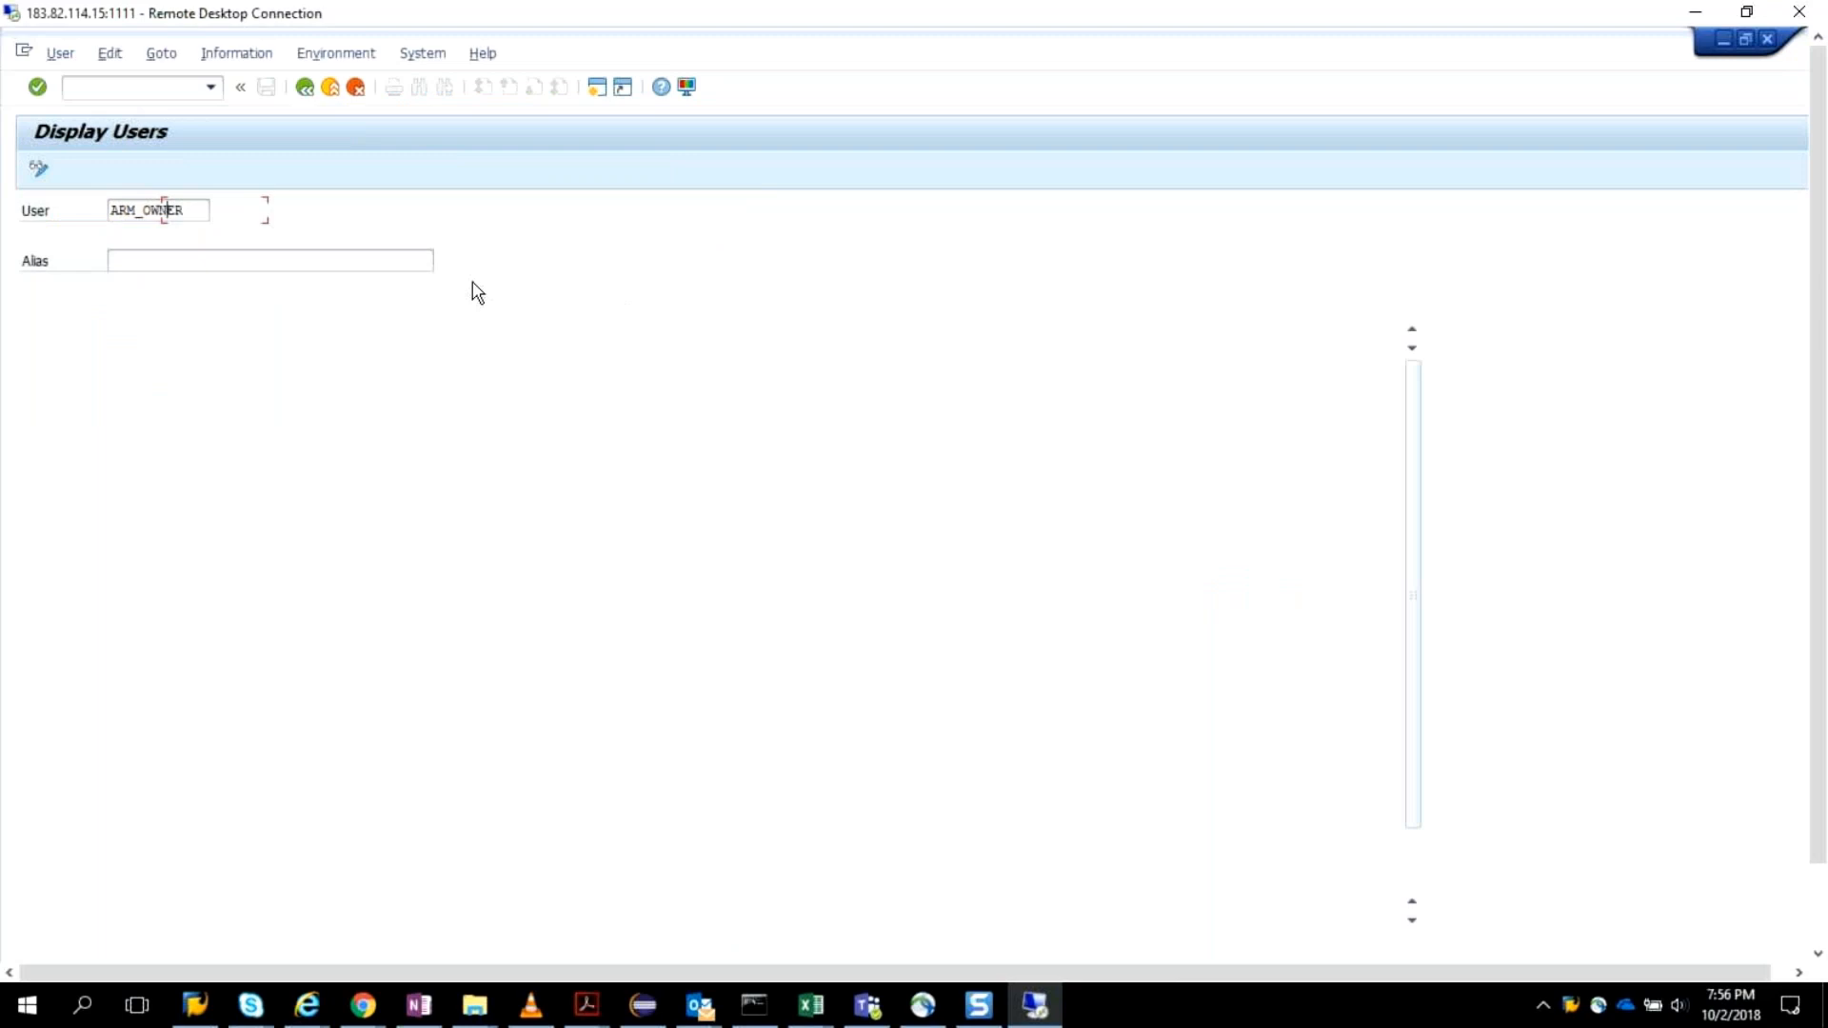
key(Return)
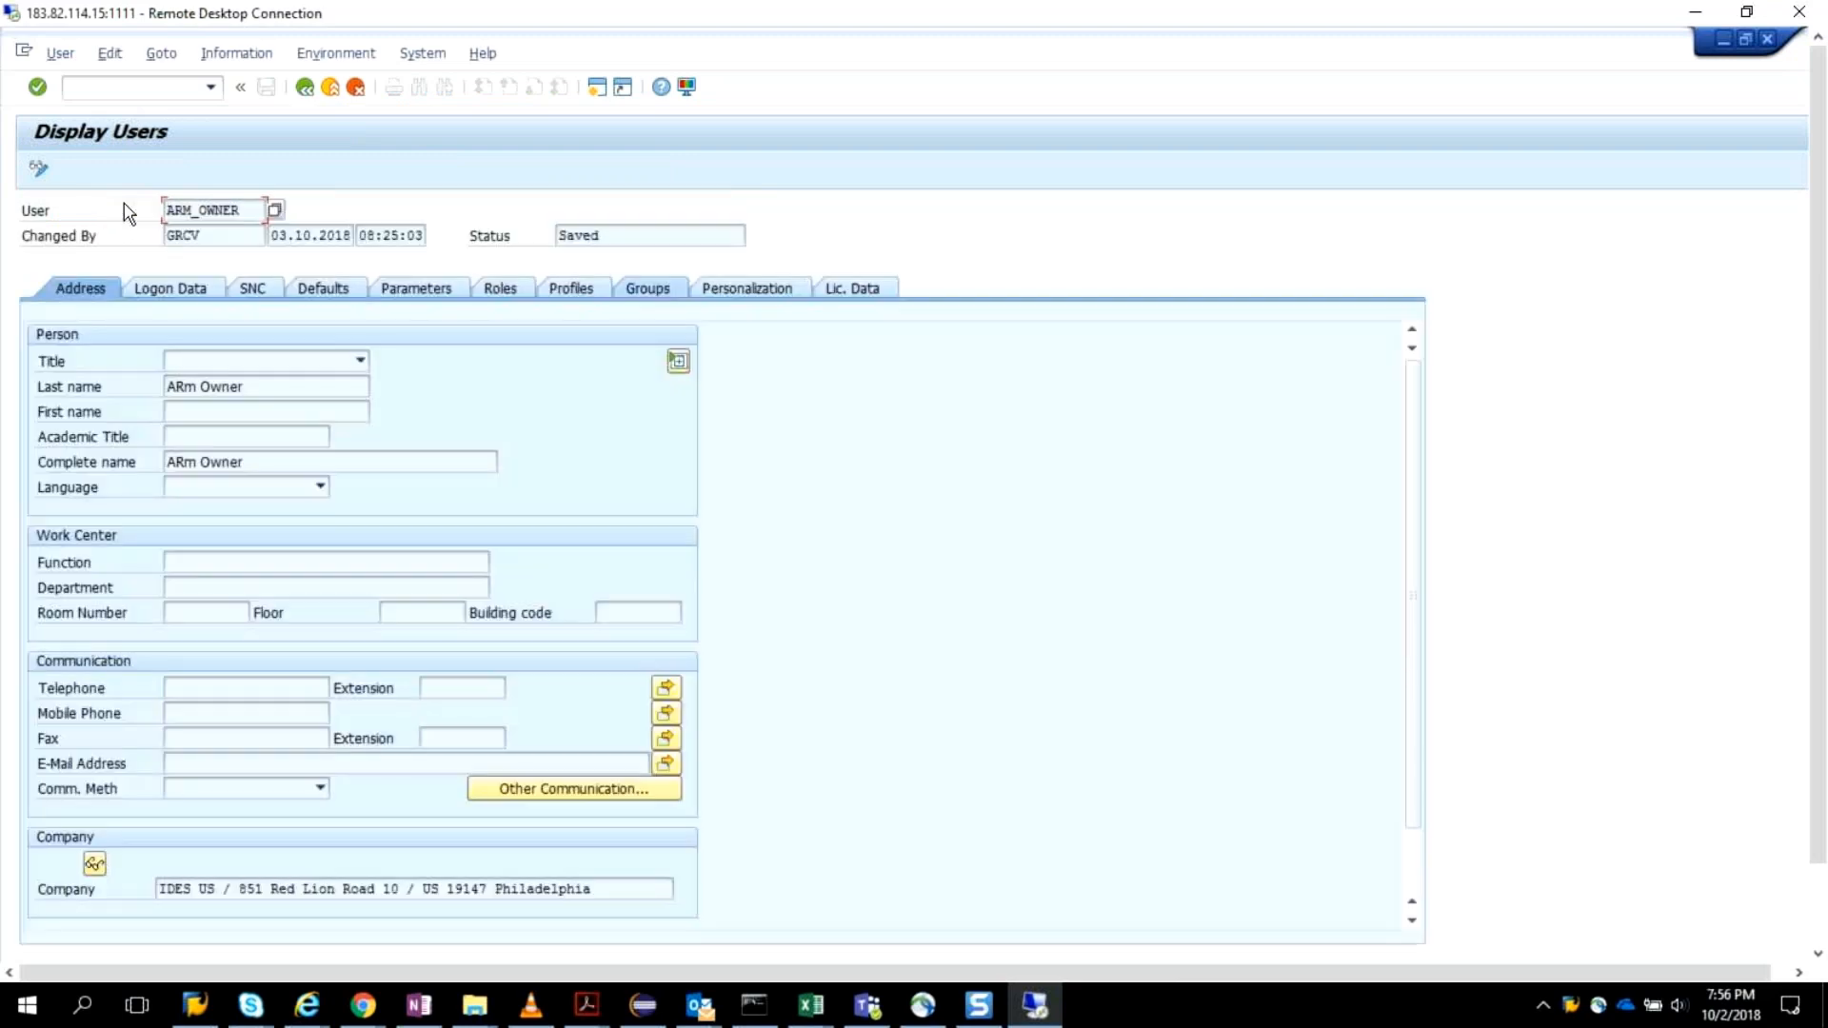
click(490, 293)
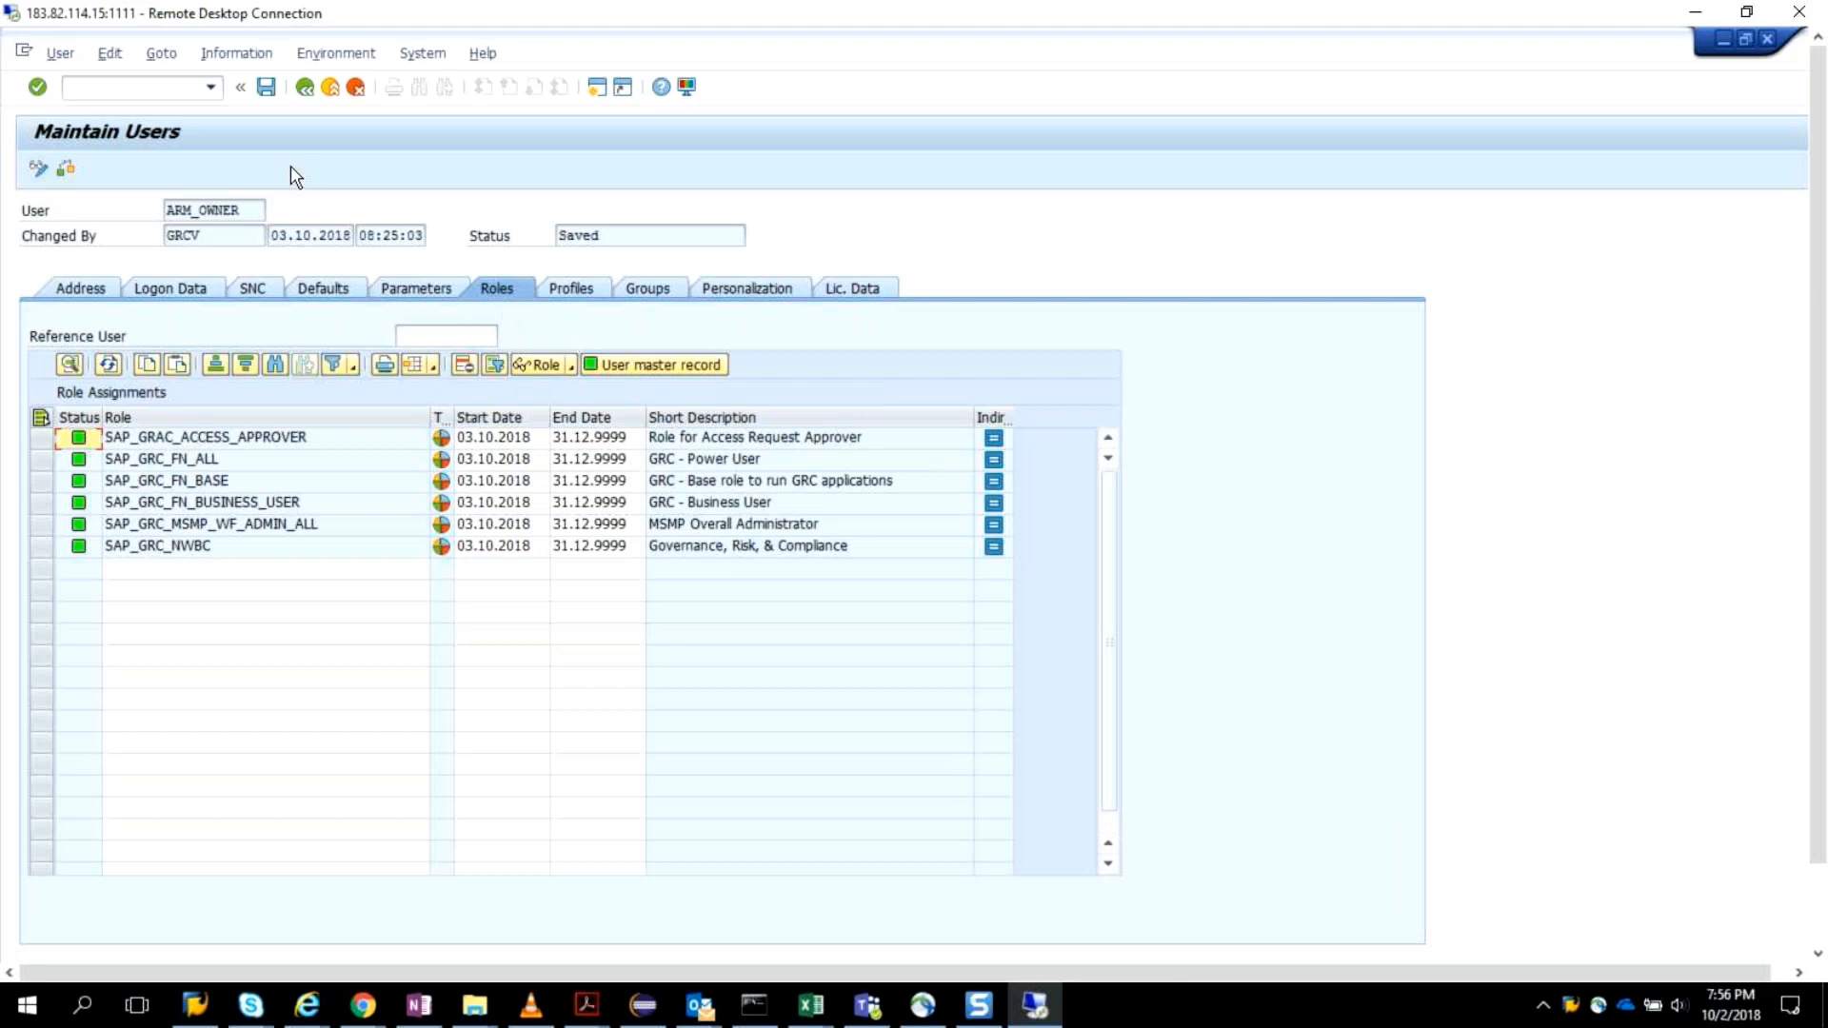
Try to launch another transaction in a separate session and check its status message.
click(158, 88)
text(/nsu01)
key(Return)
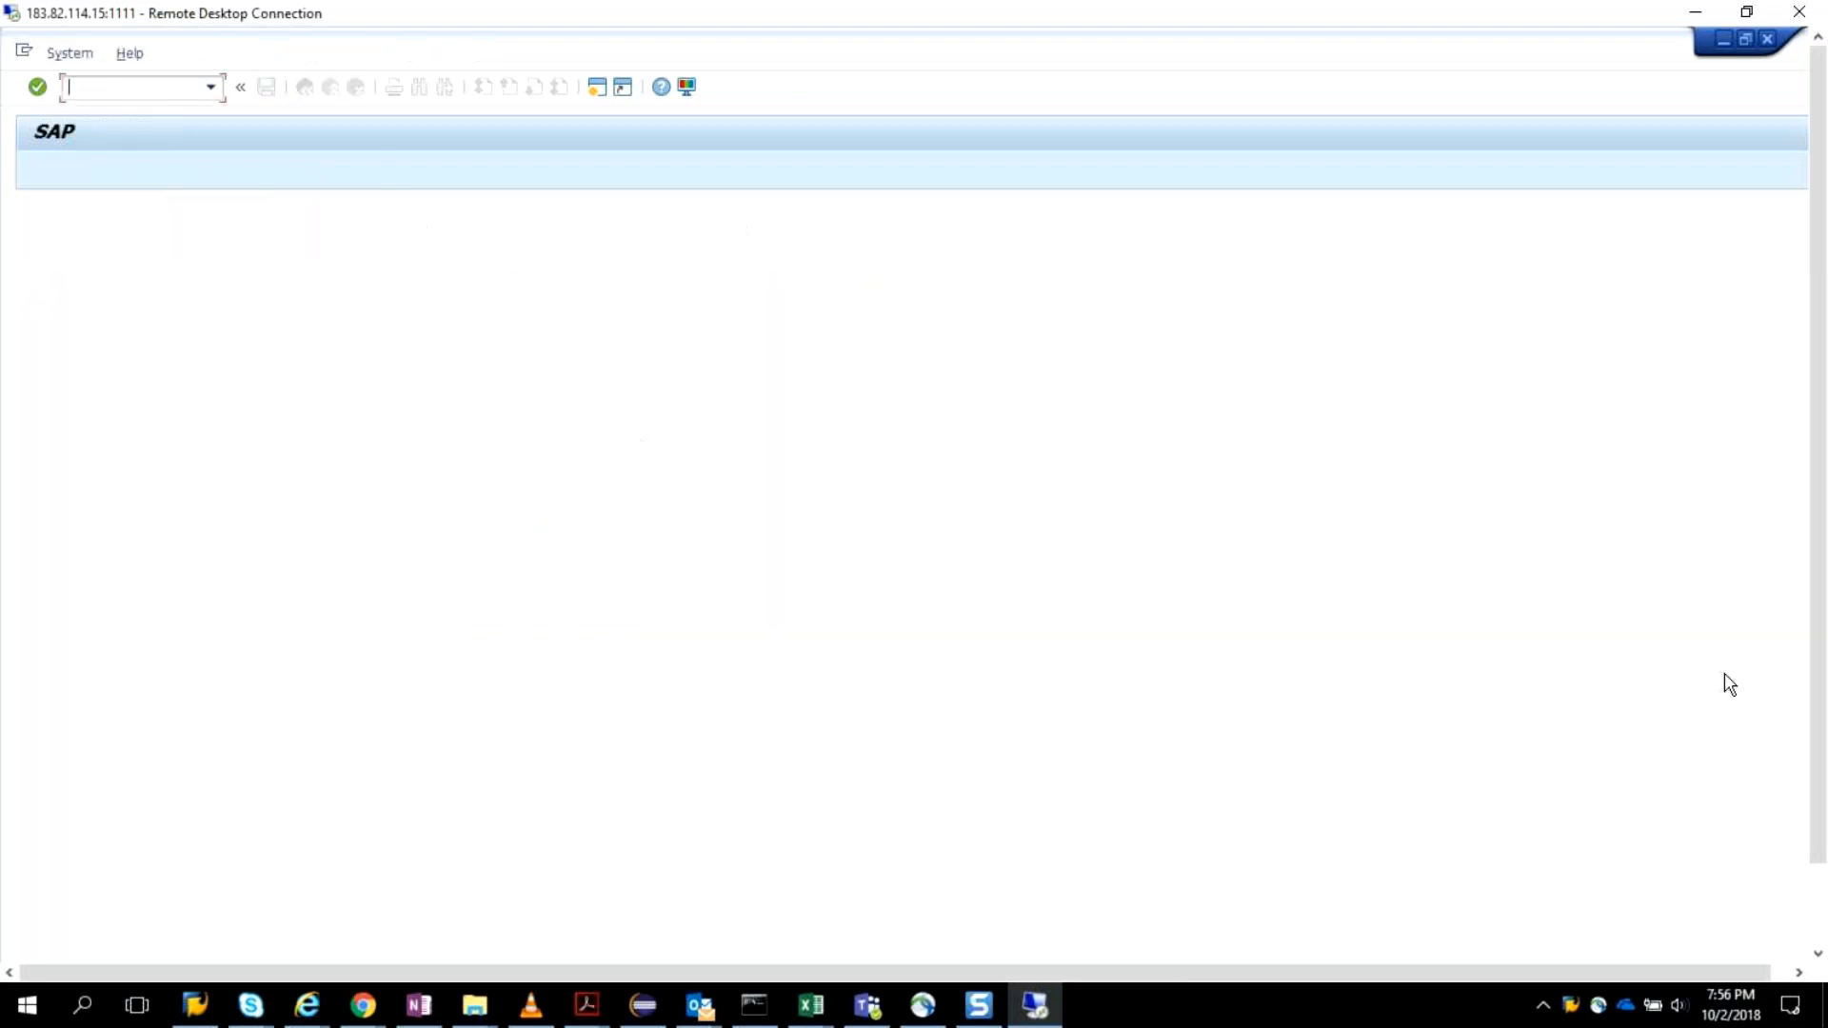
drag(1819, 695, 1817, 624)
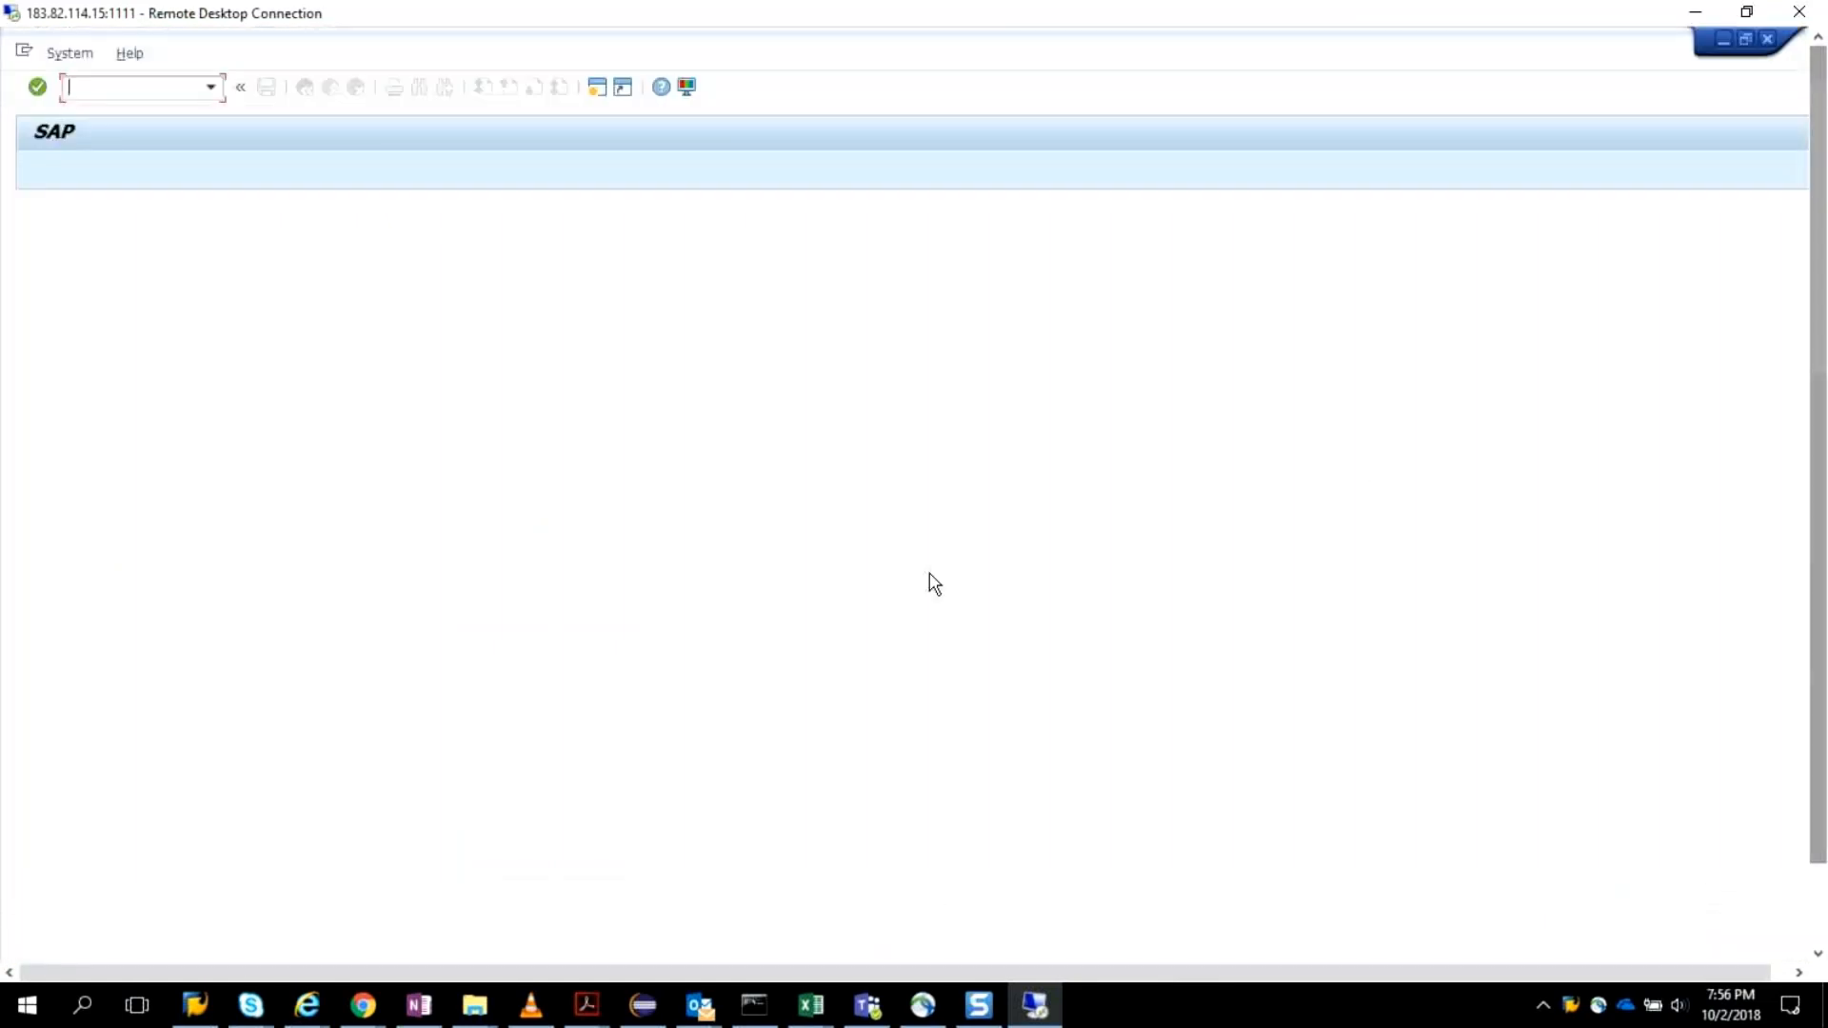
drag(1819, 696, 1825, 817)
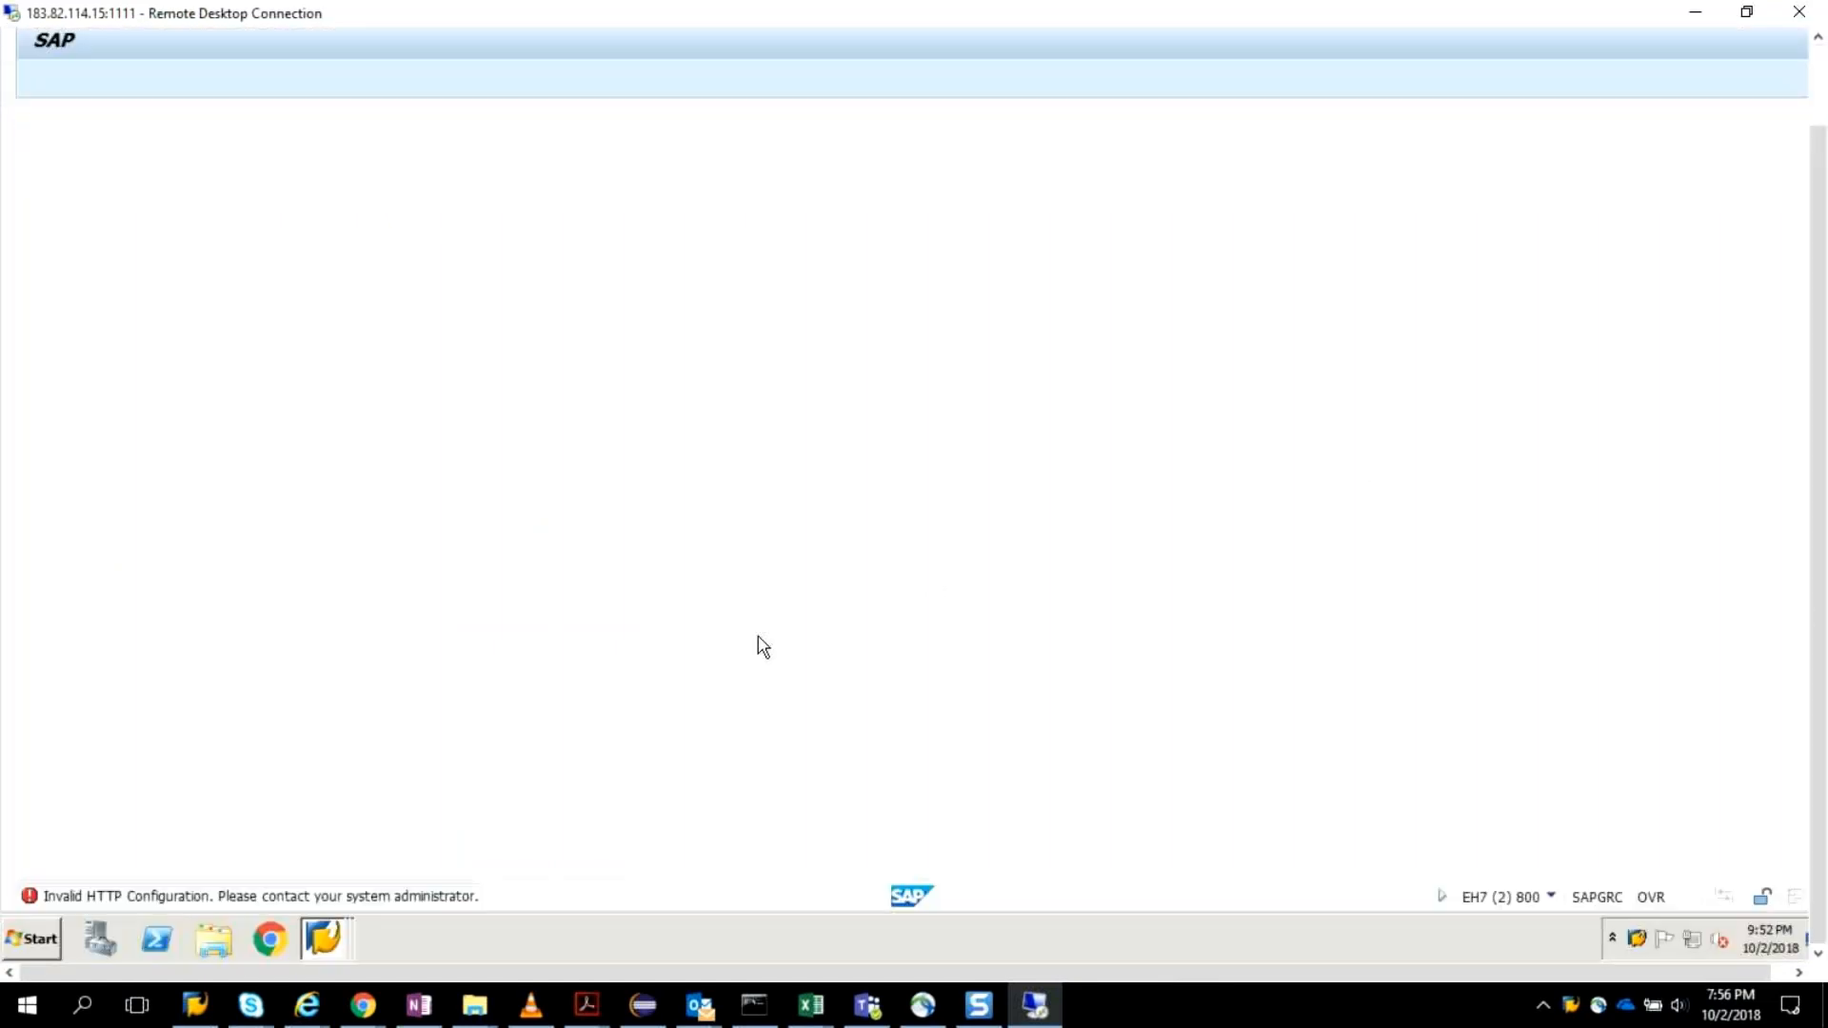
drag(1822, 478, 1819, 365)
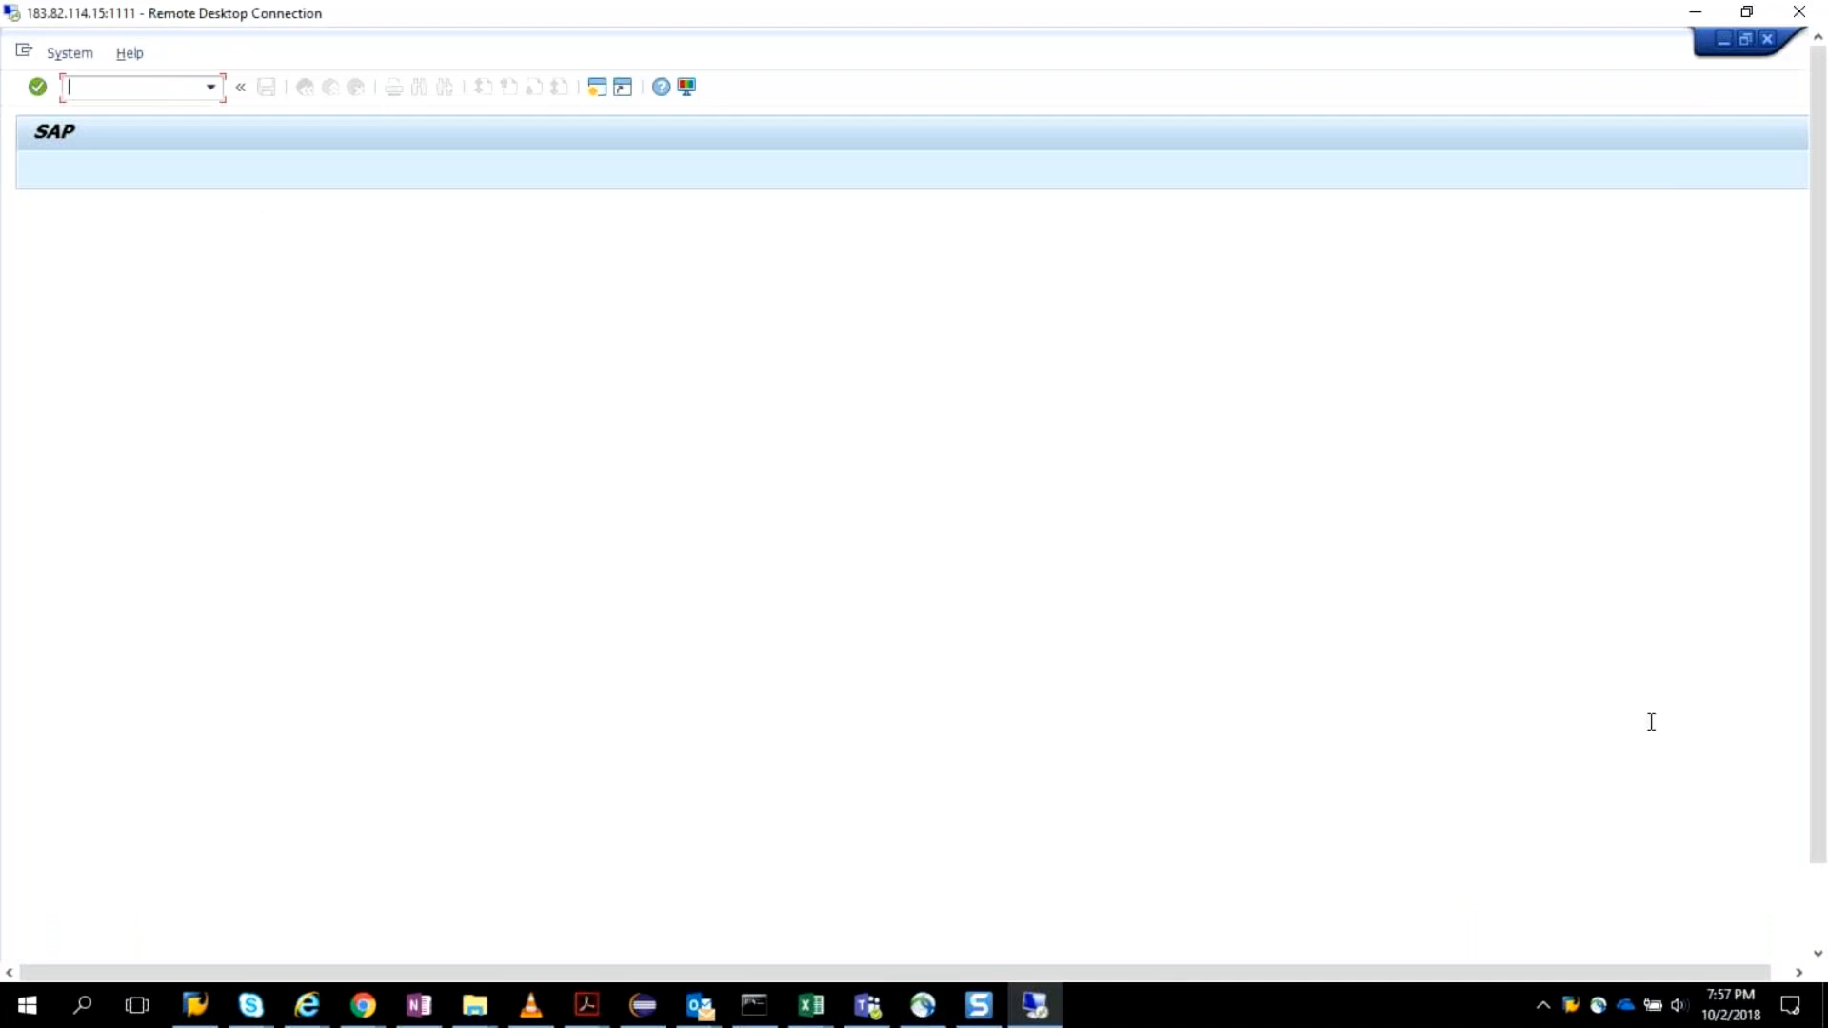
drag(1820, 702, 1825, 795)
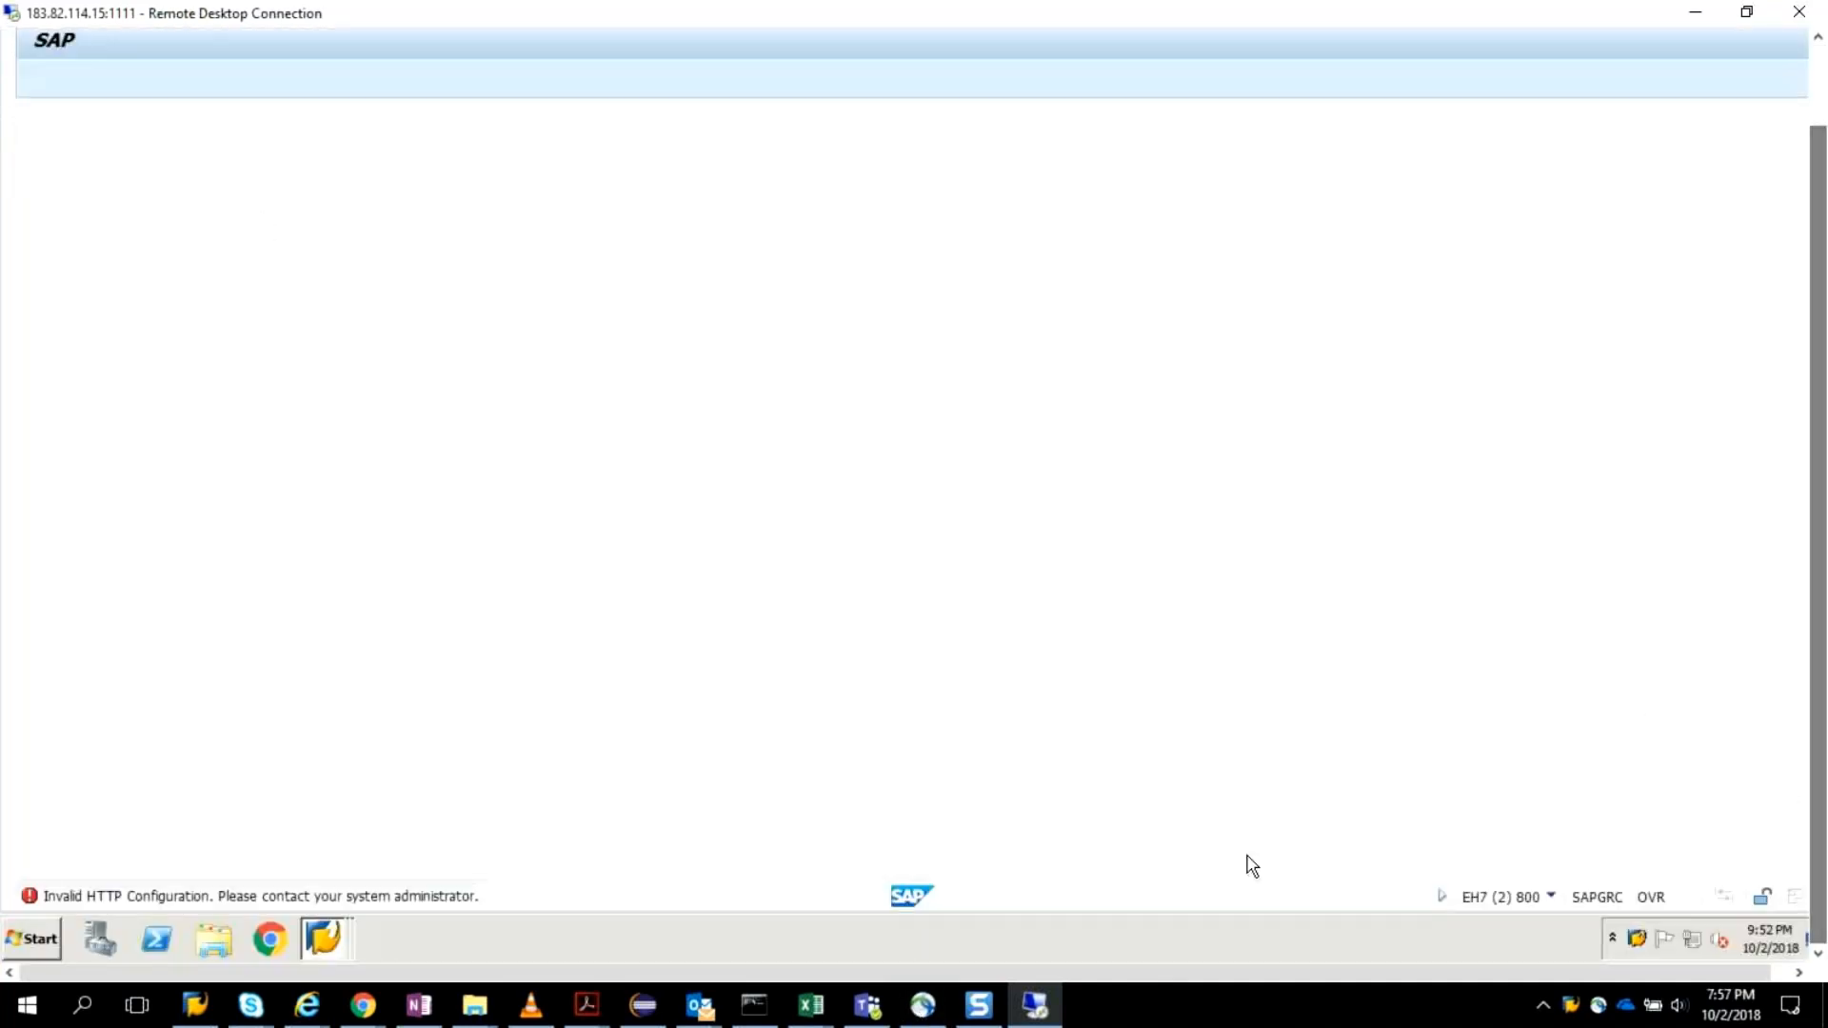
Log on to the grc10.1 system in client 473 with the user name and account password.
click(324, 938)
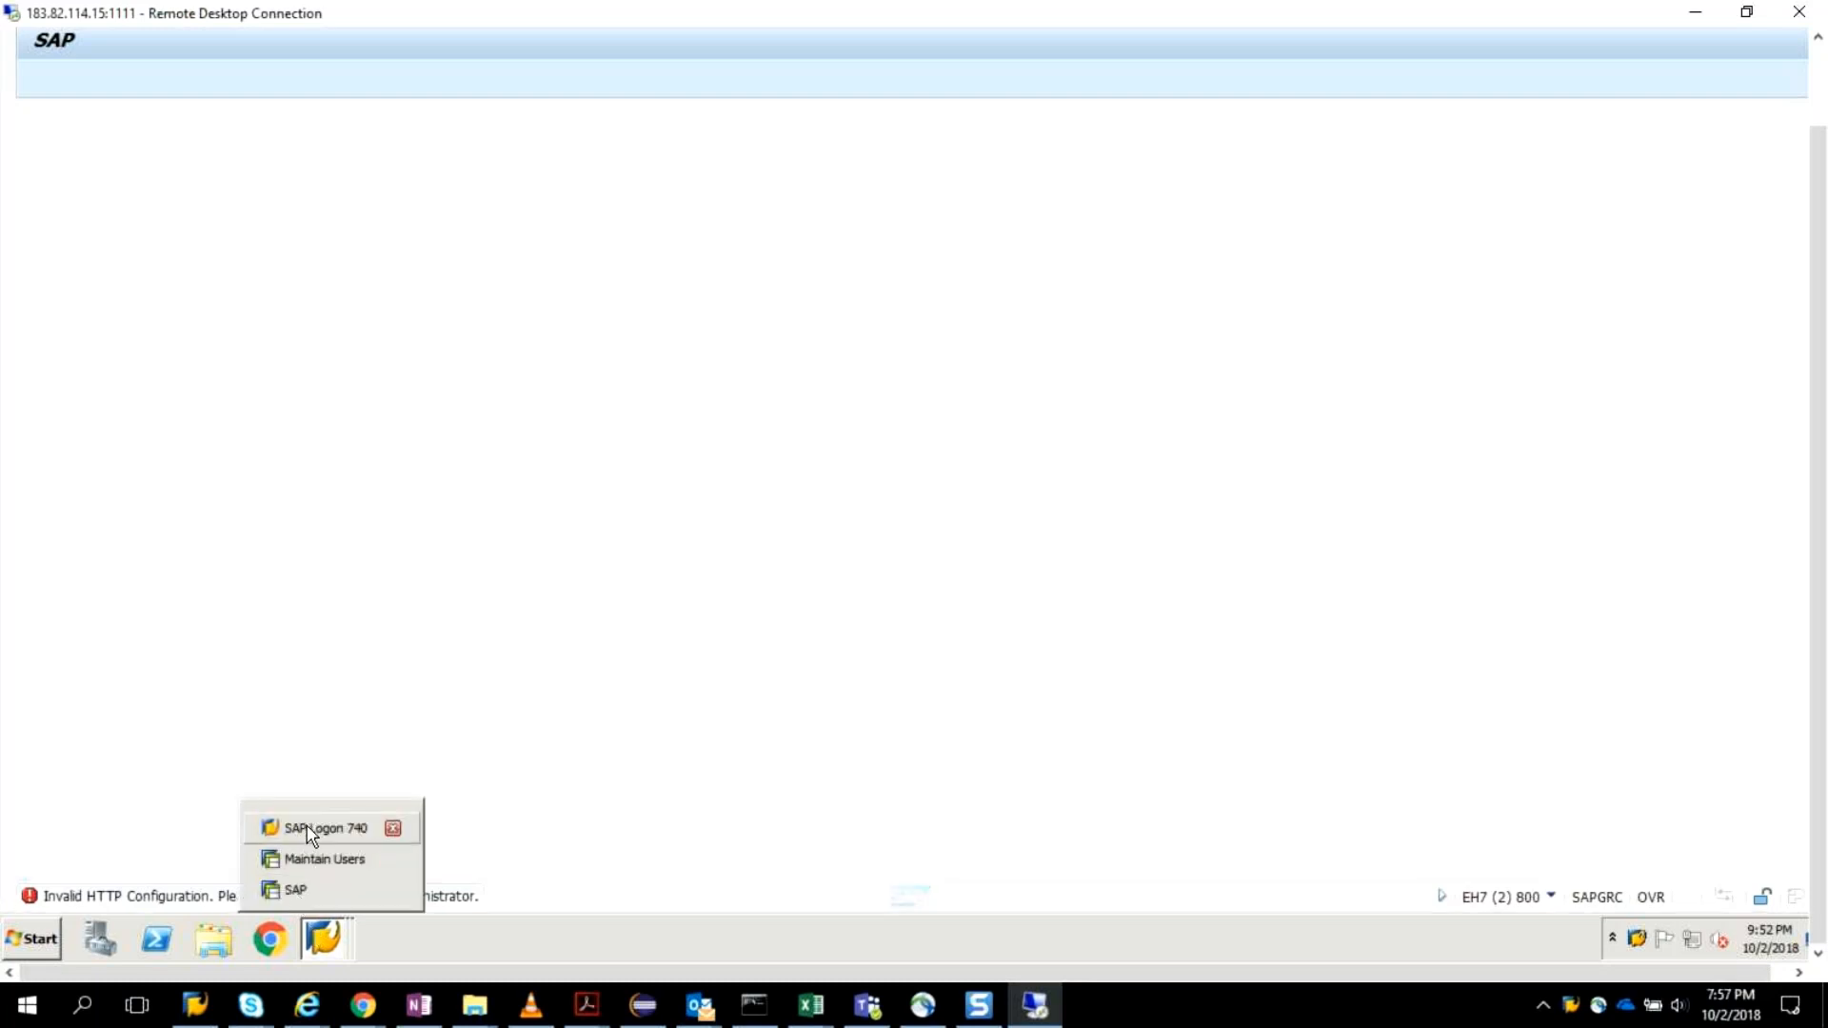
click(532, 785)
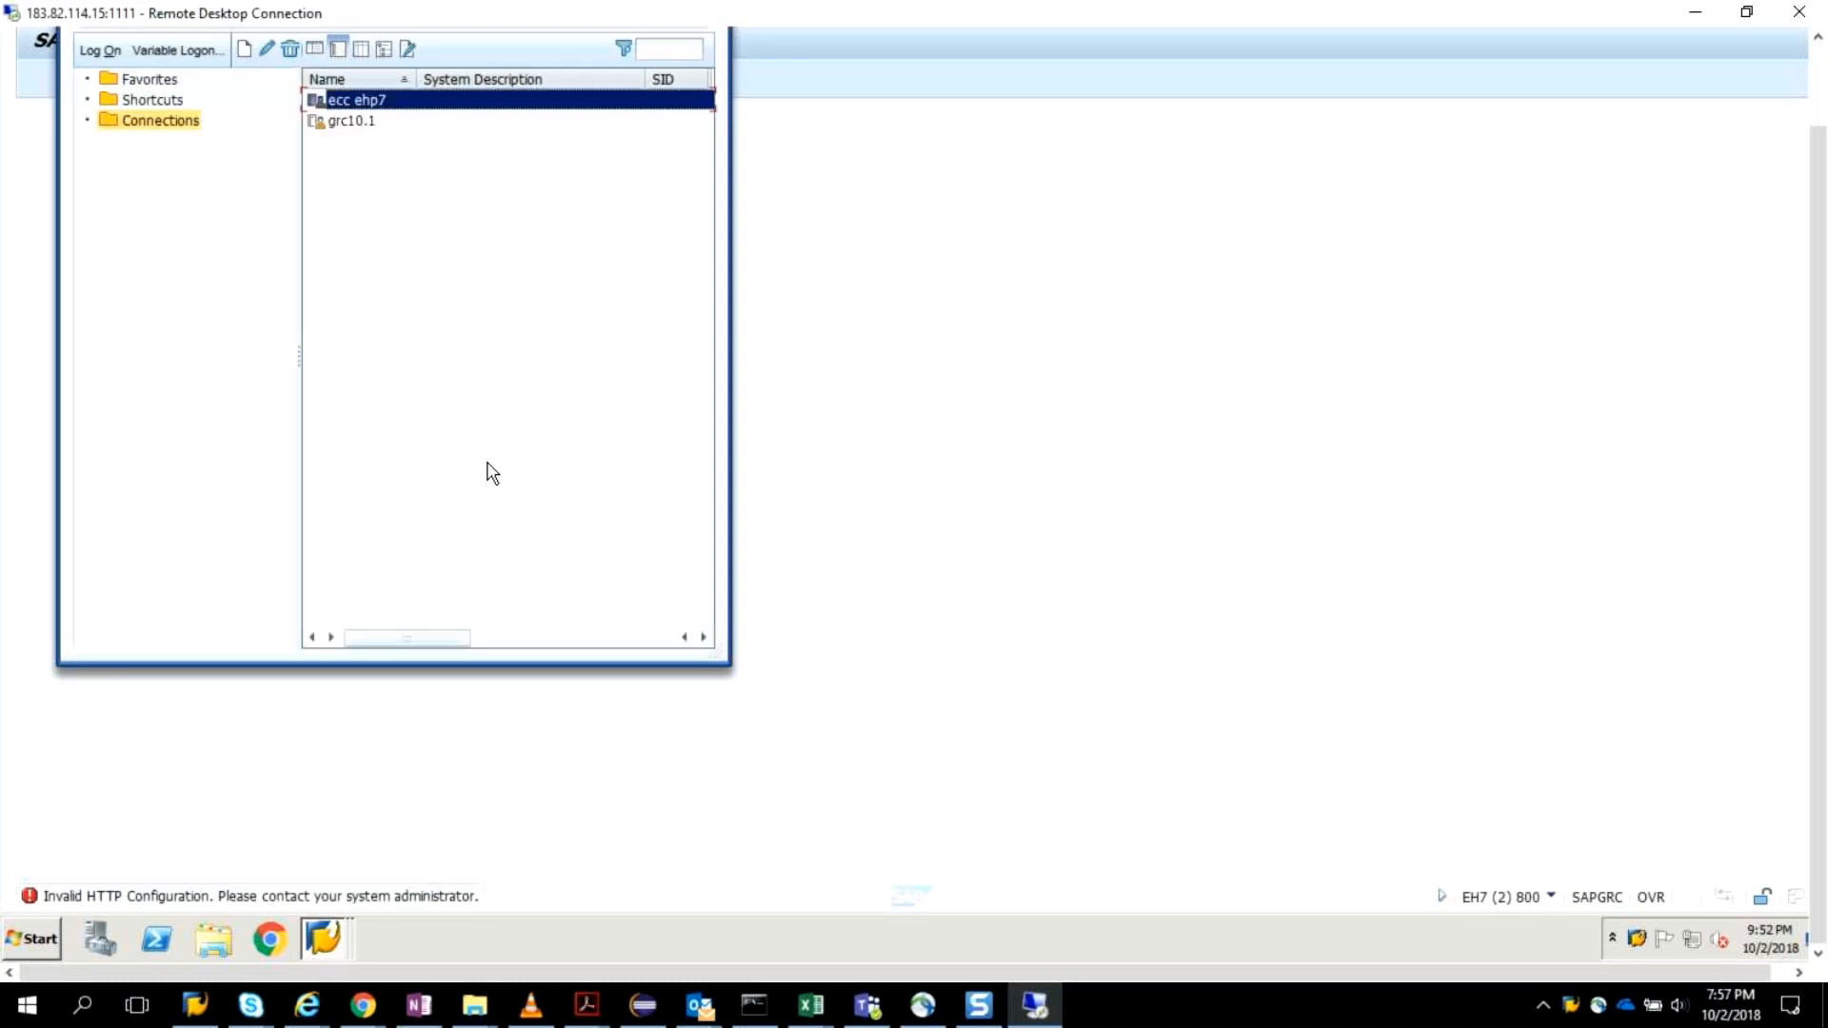
click(374, 122)
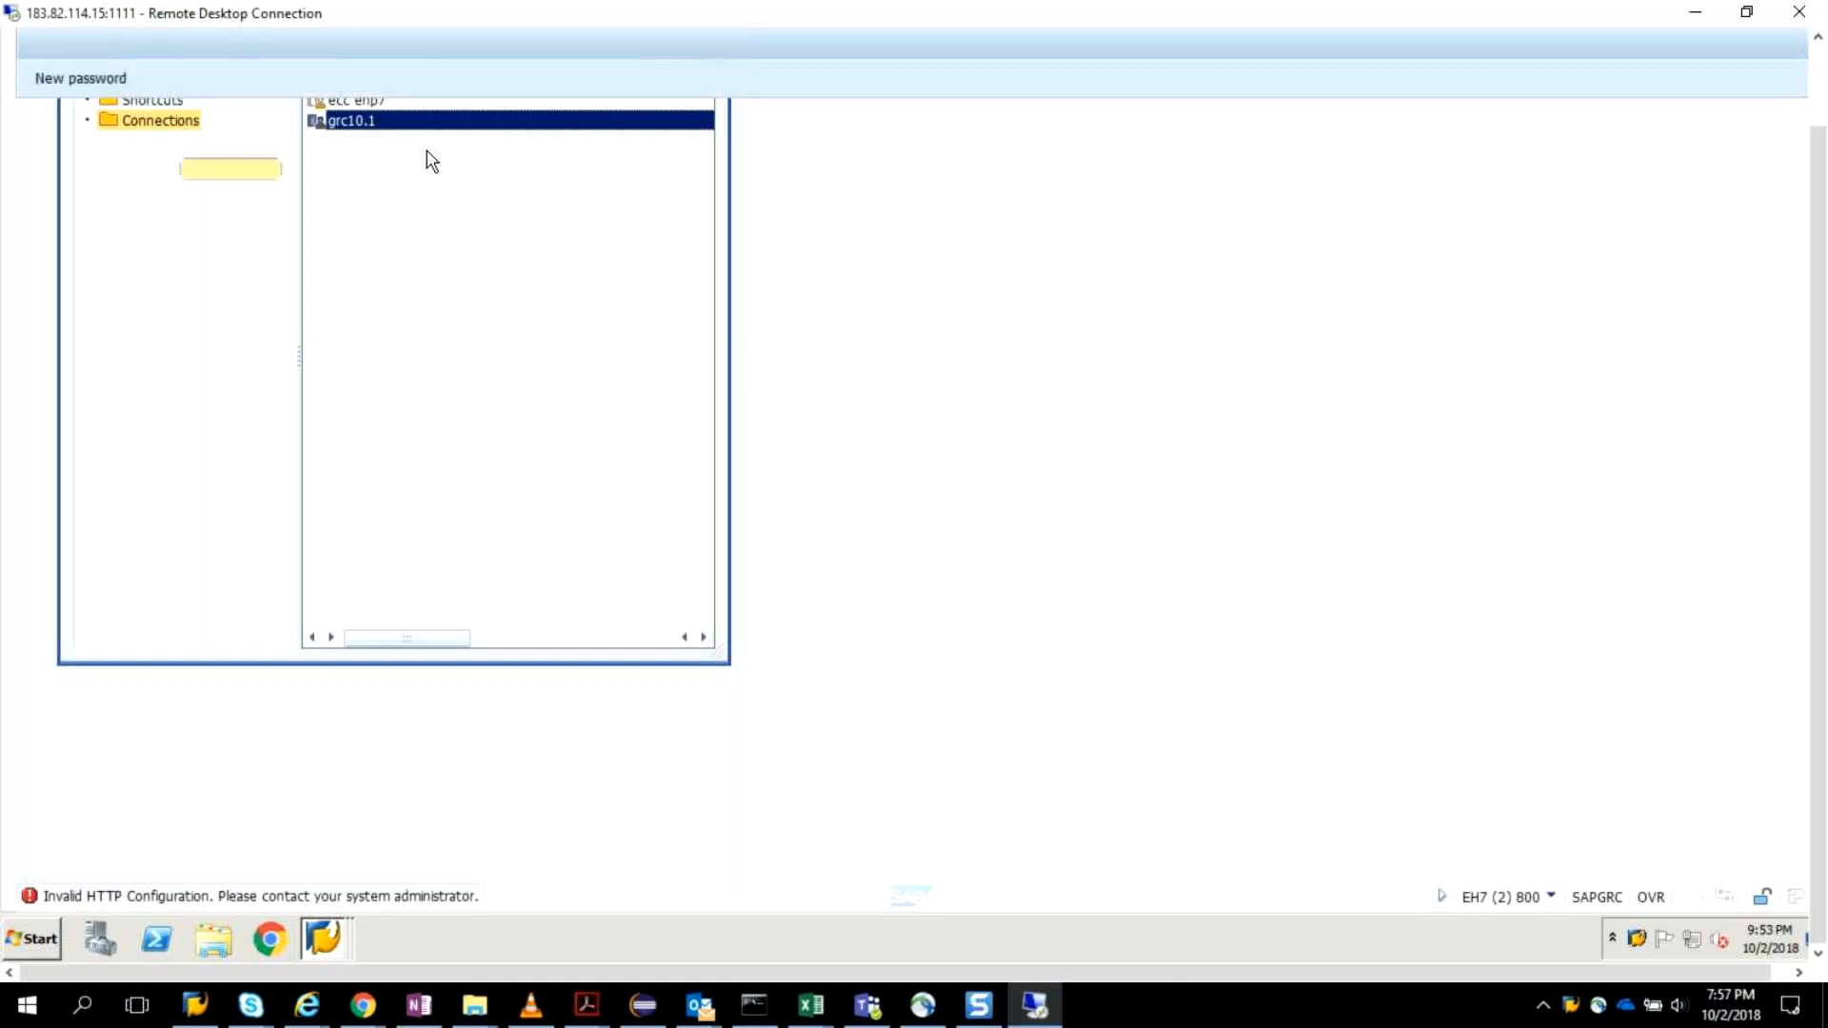
text(grcv)
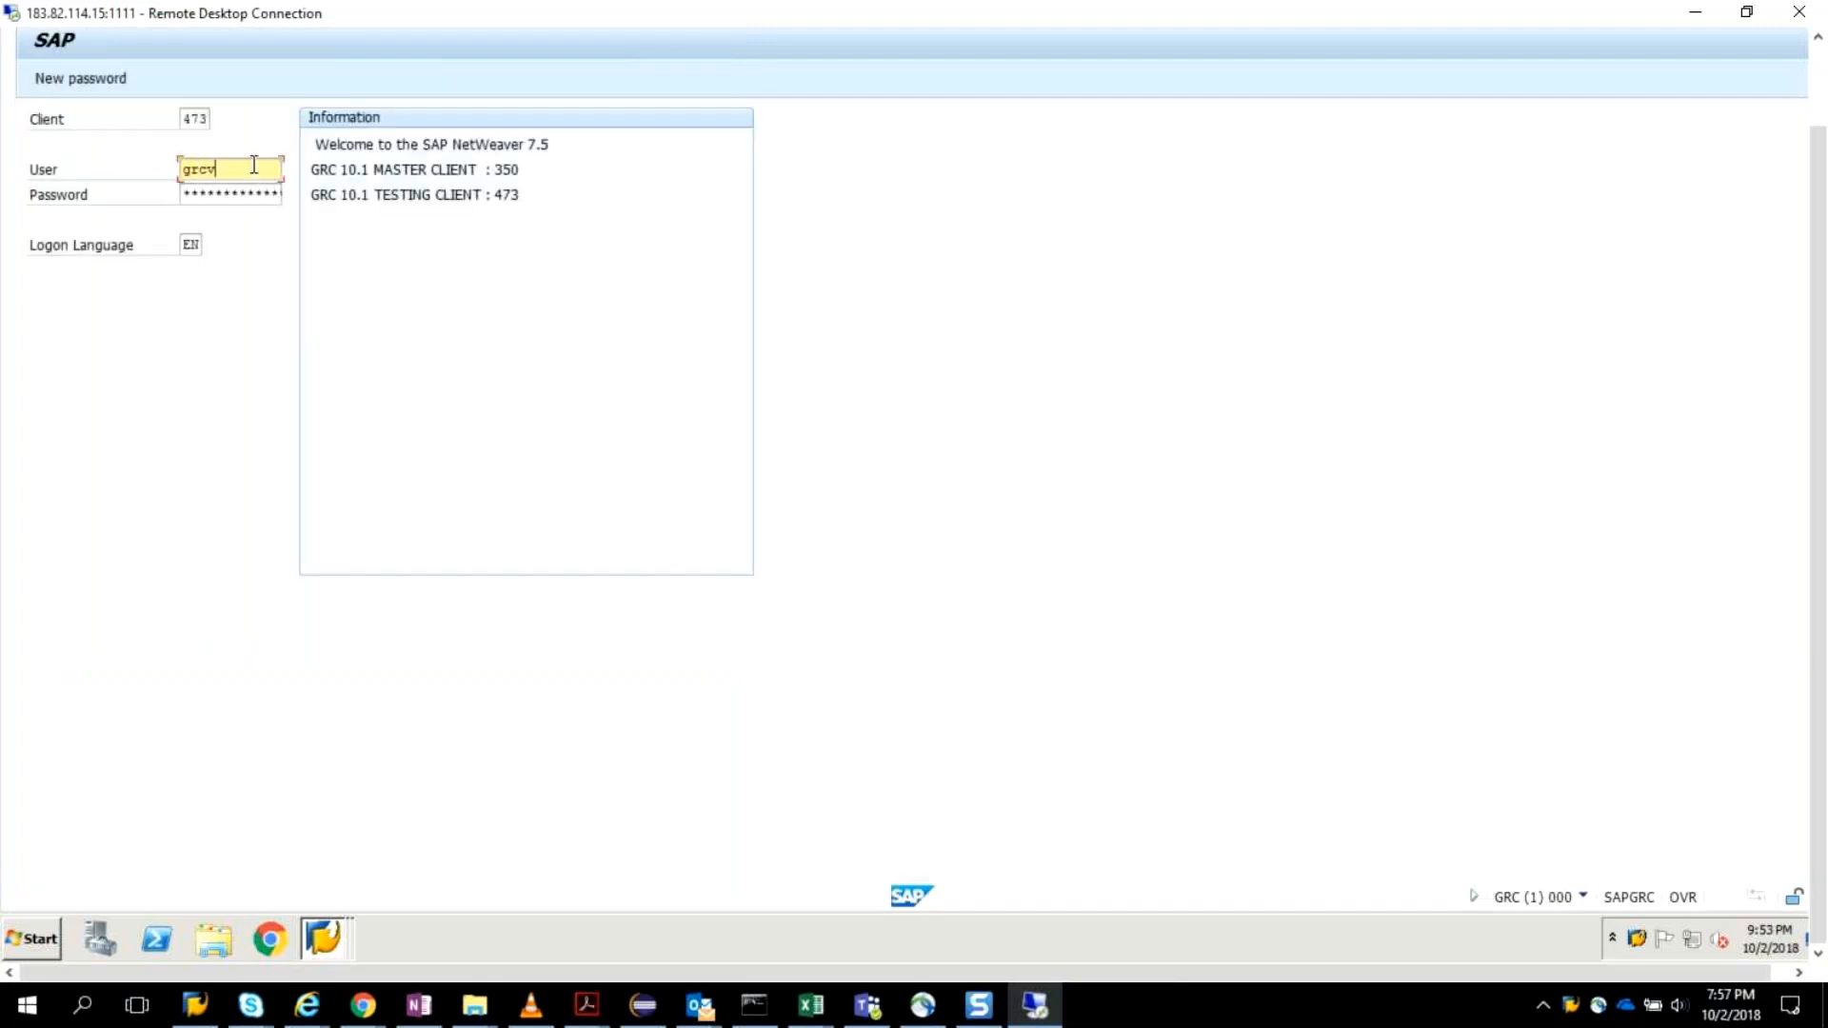
key(Tab)
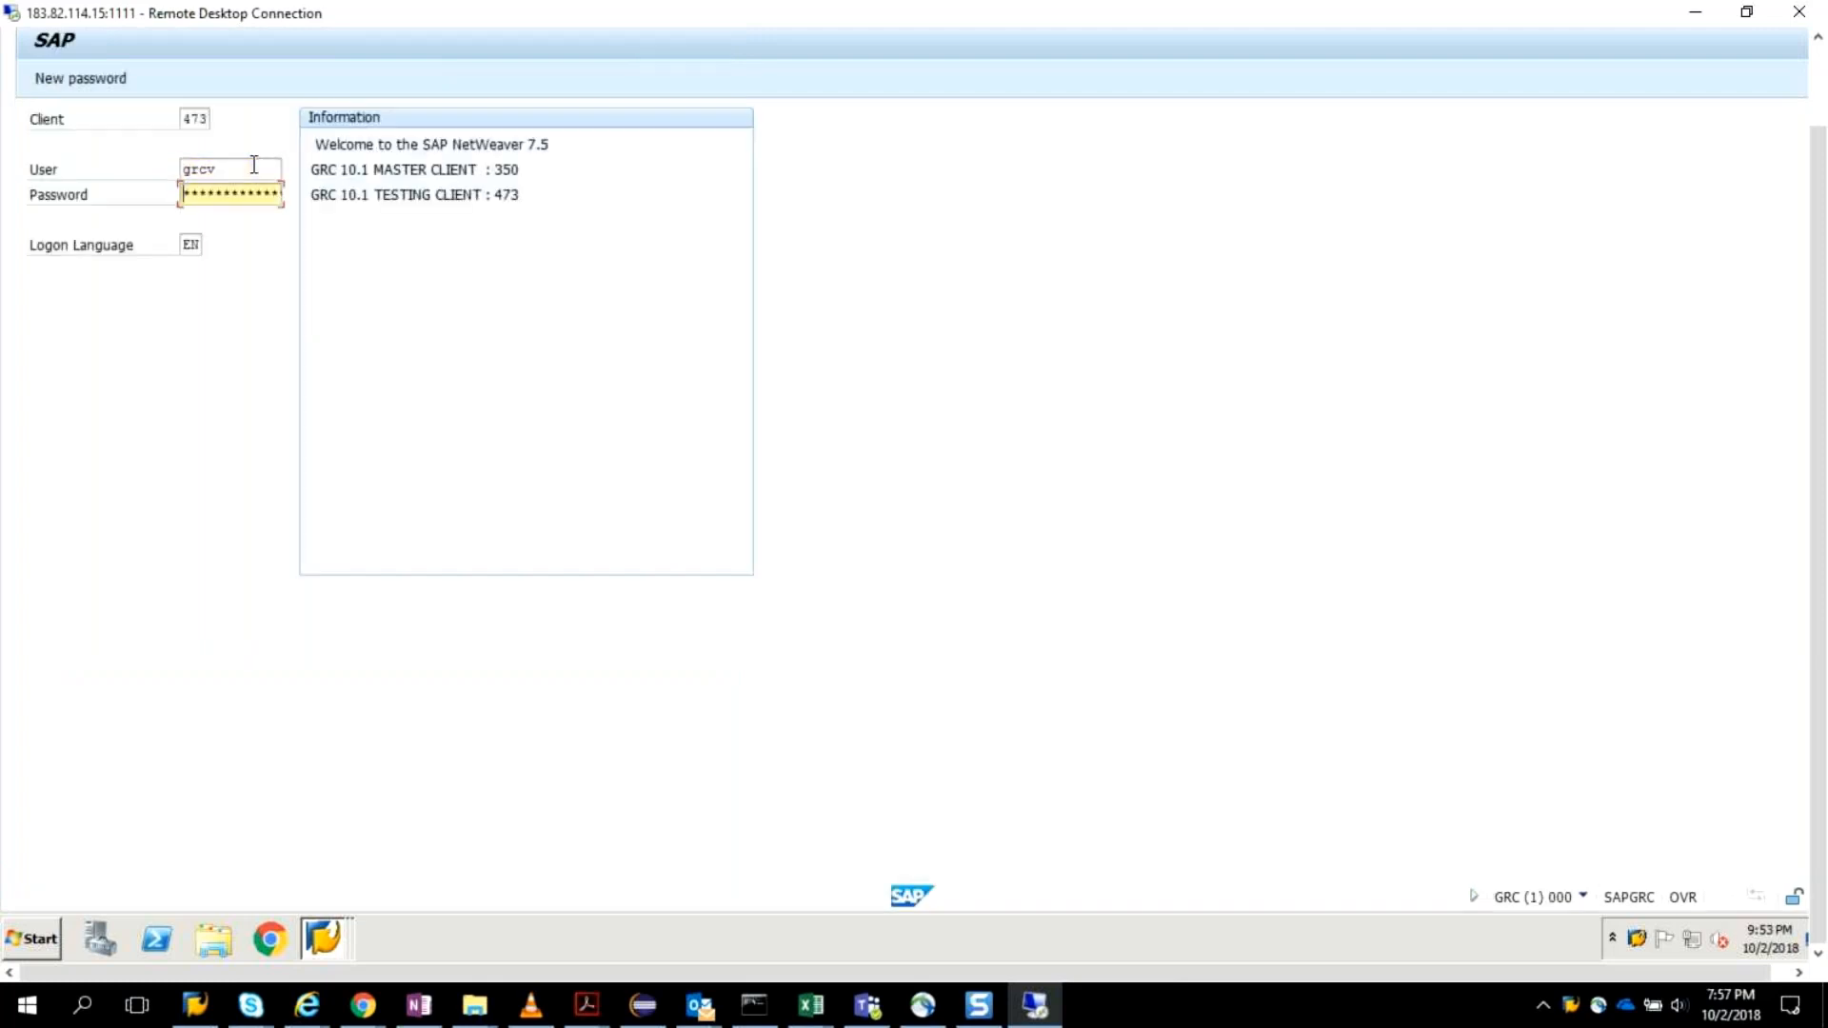
key(Return)
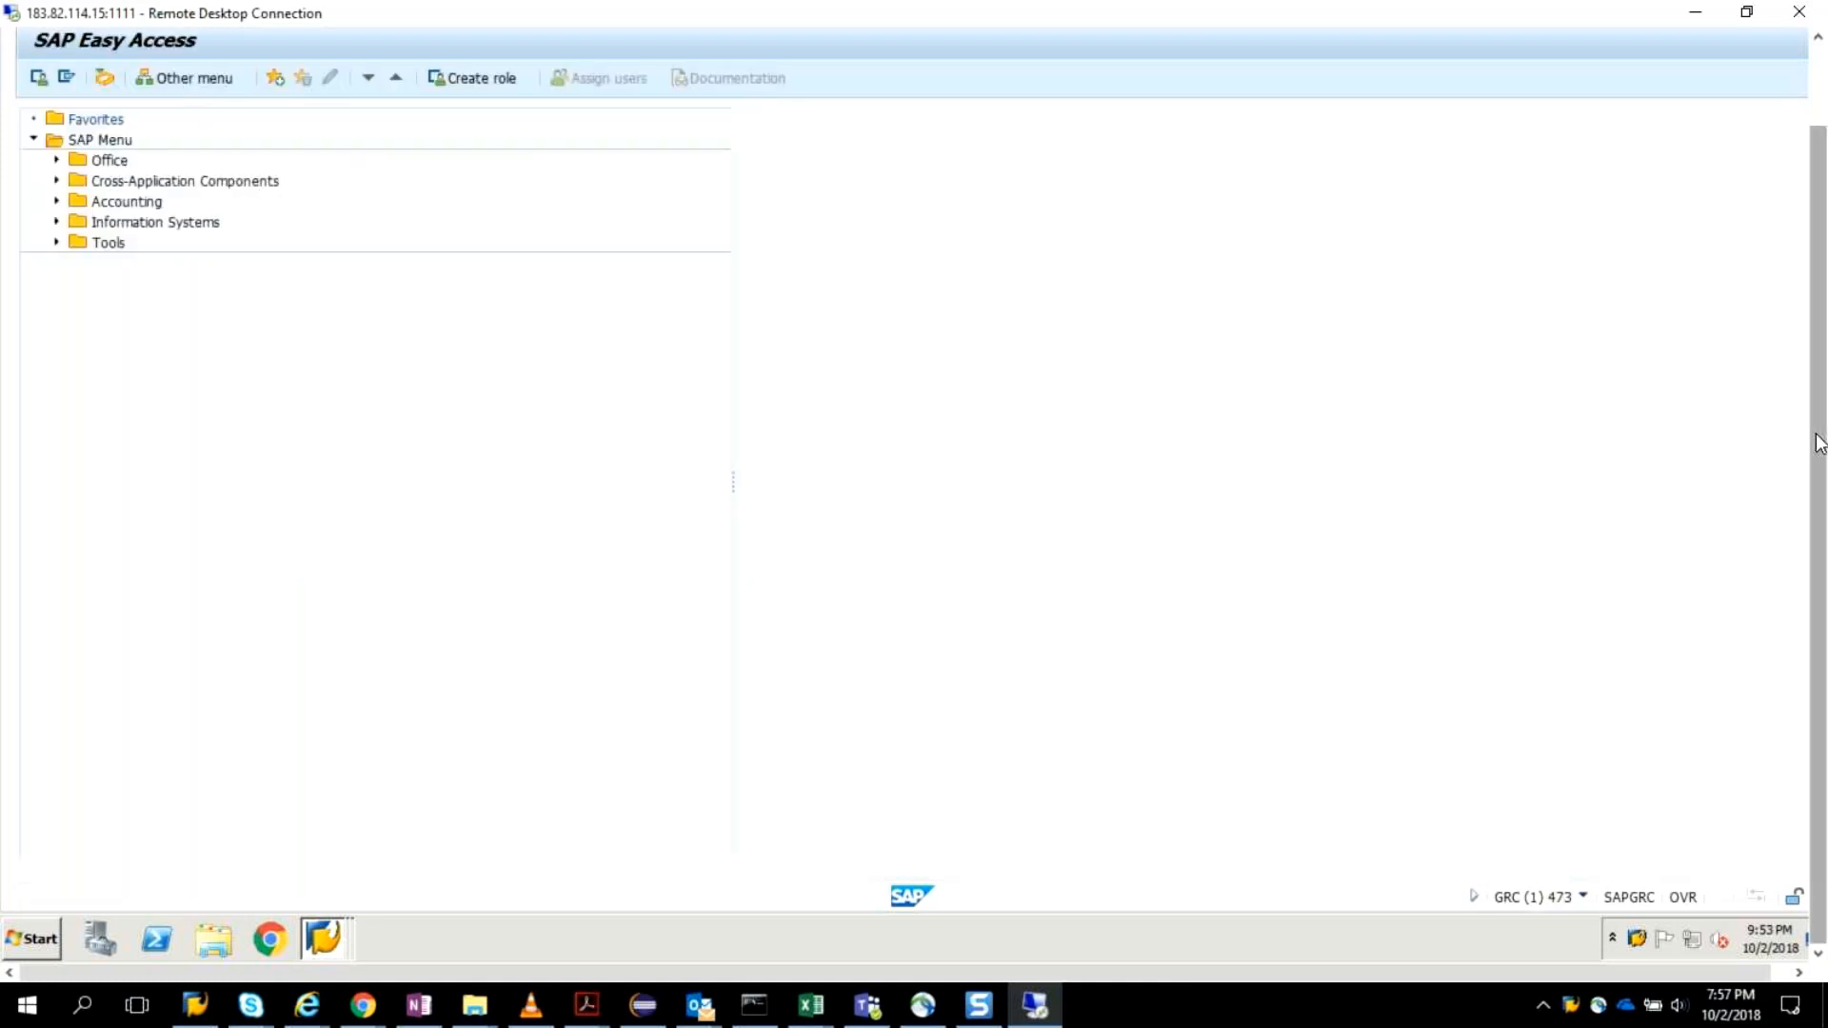
Start transaction SPRO and run Repository Object Synch from the Access Control synchronization jobs under Governance, Risk and Compliance.
drag(1820, 444, 1820, 365)
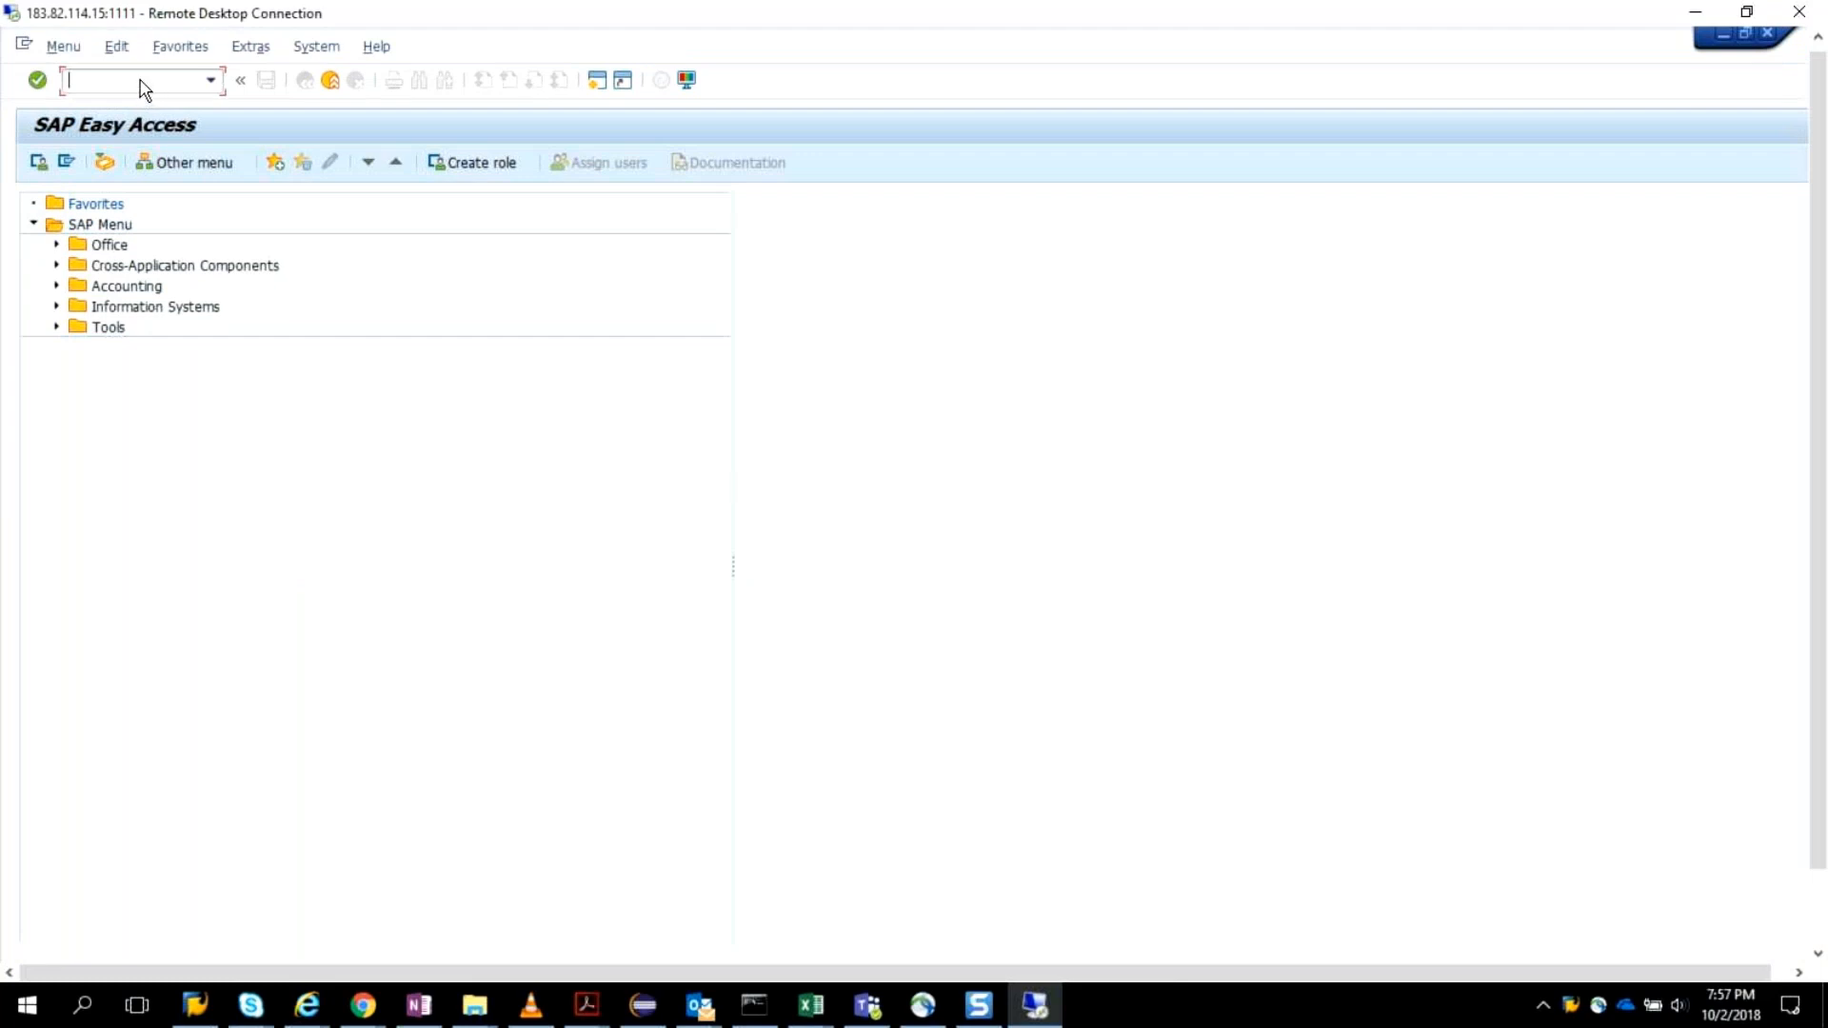
text(spro)
key(Return)
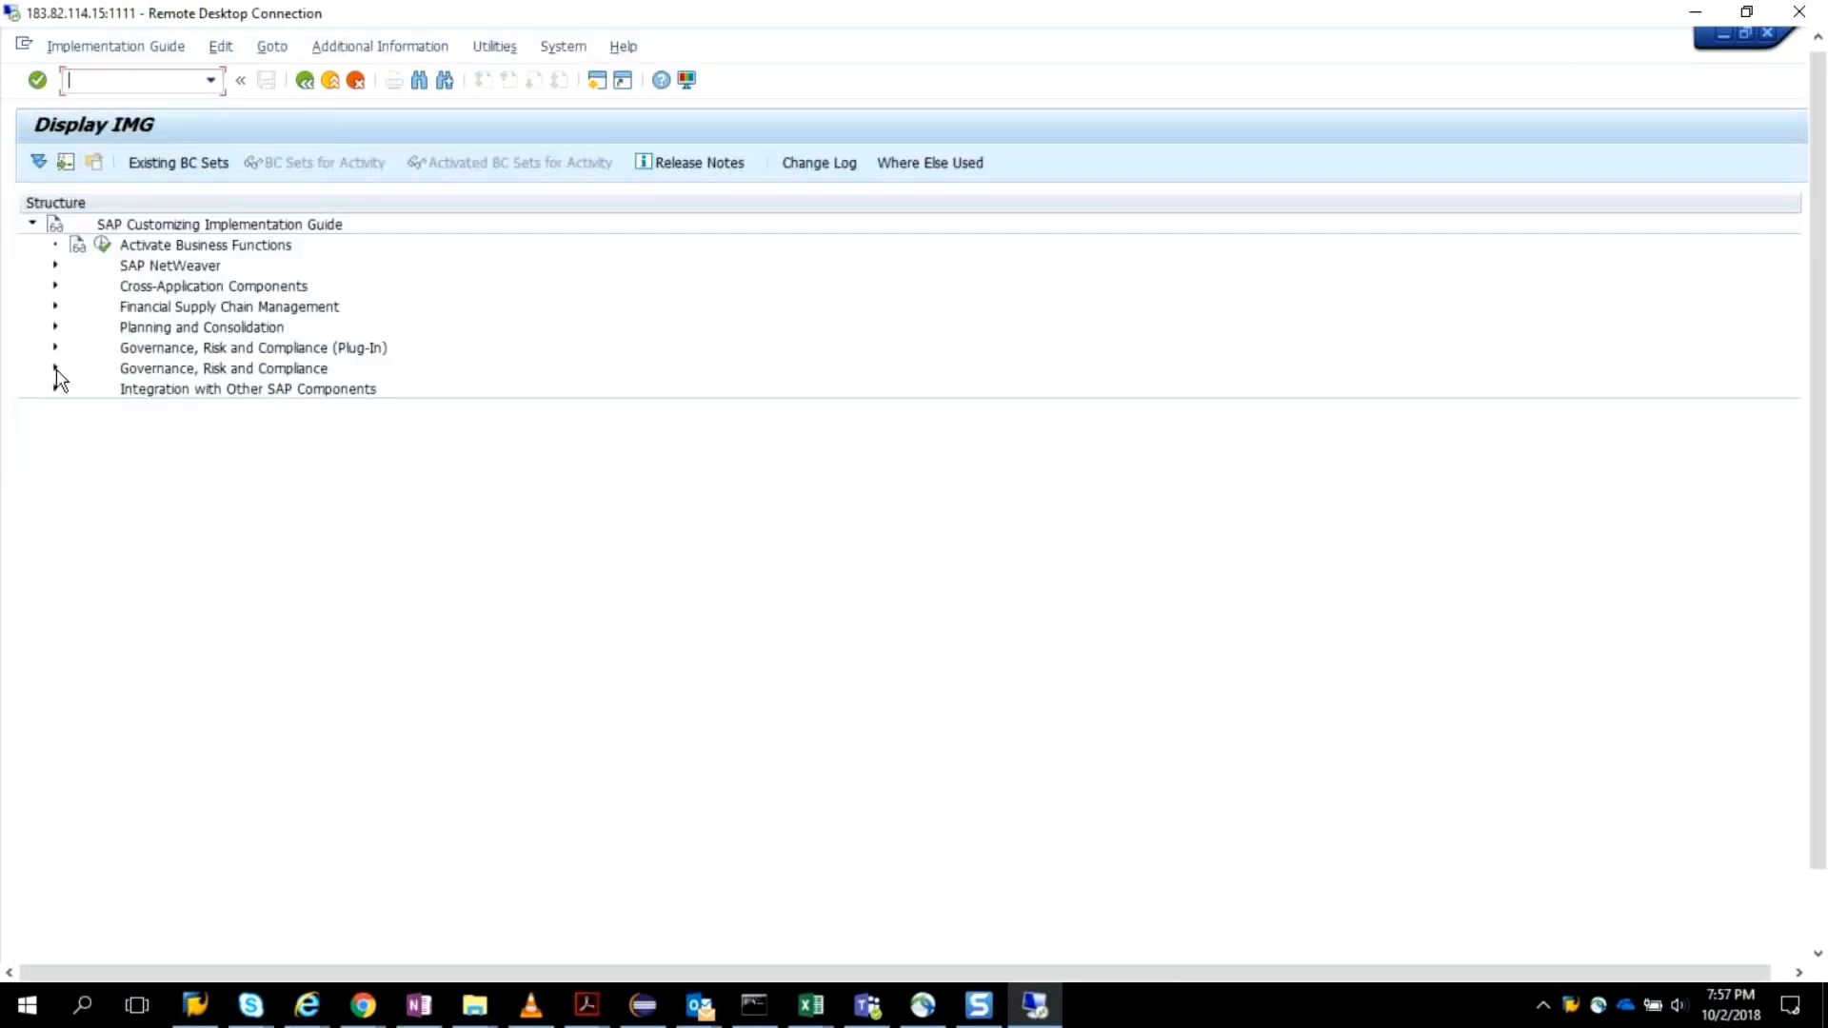
click(196, 539)
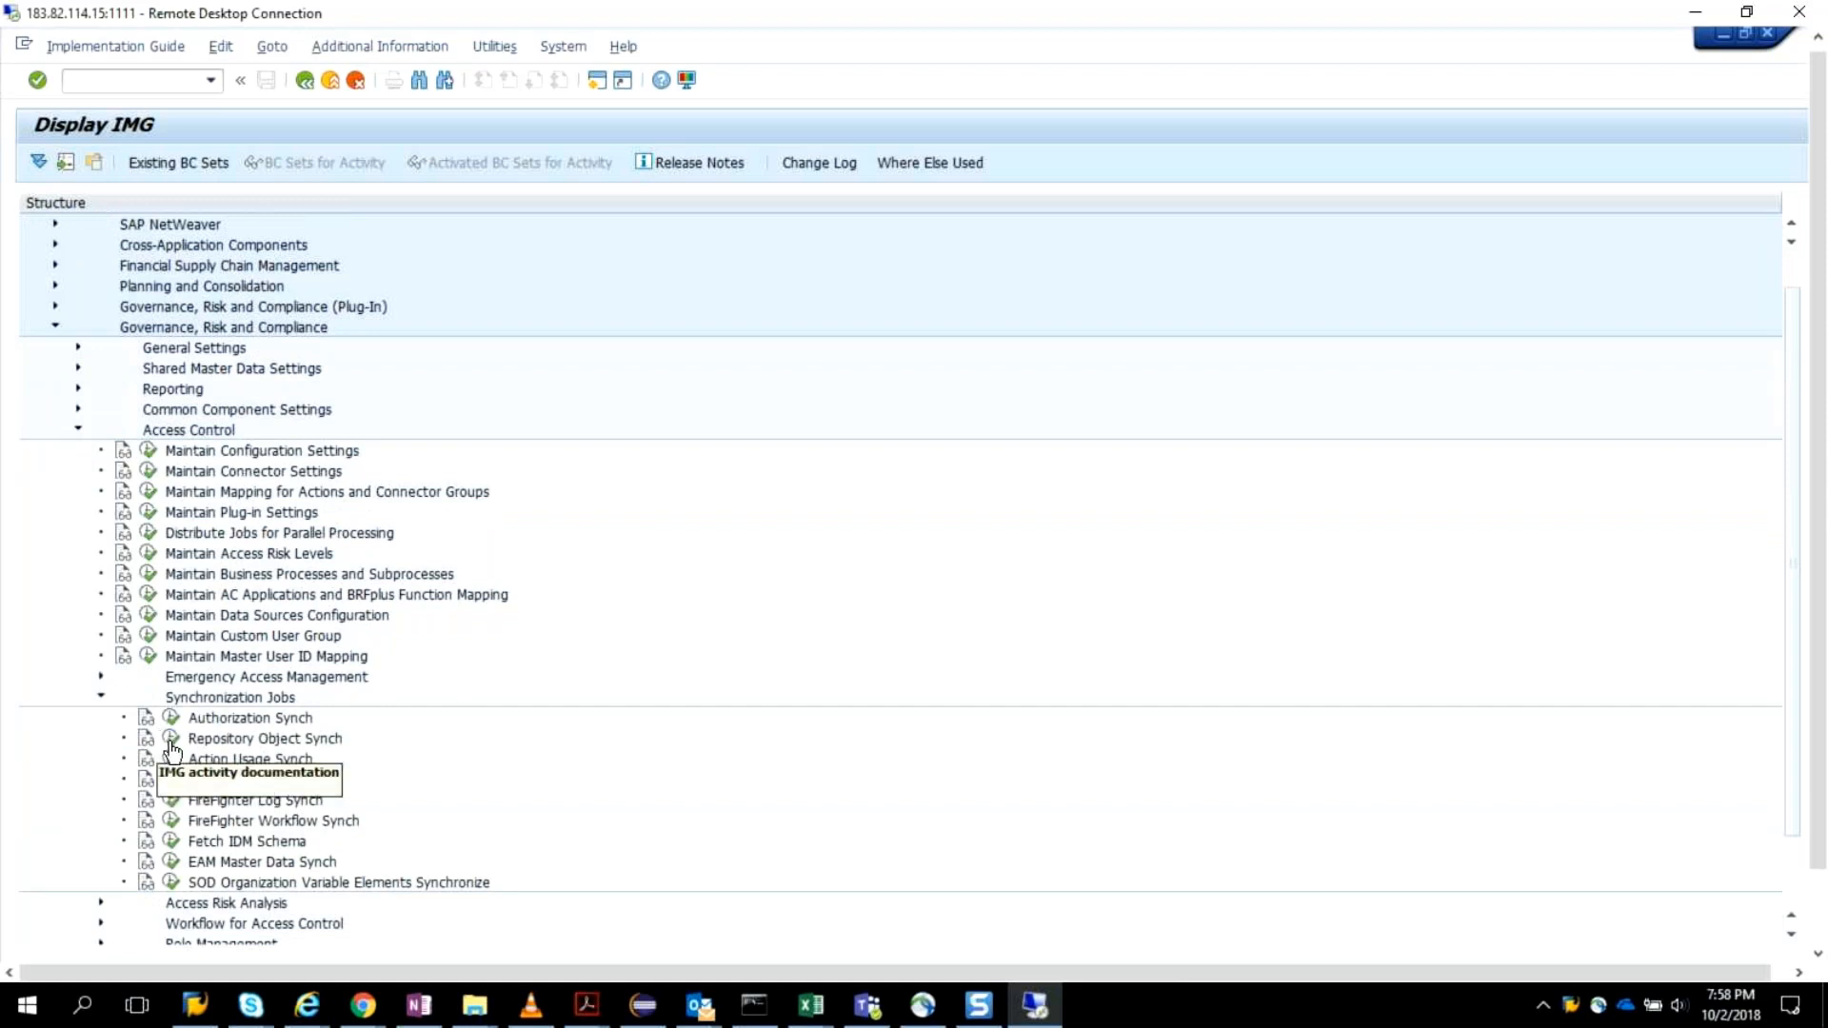
click(171, 741)
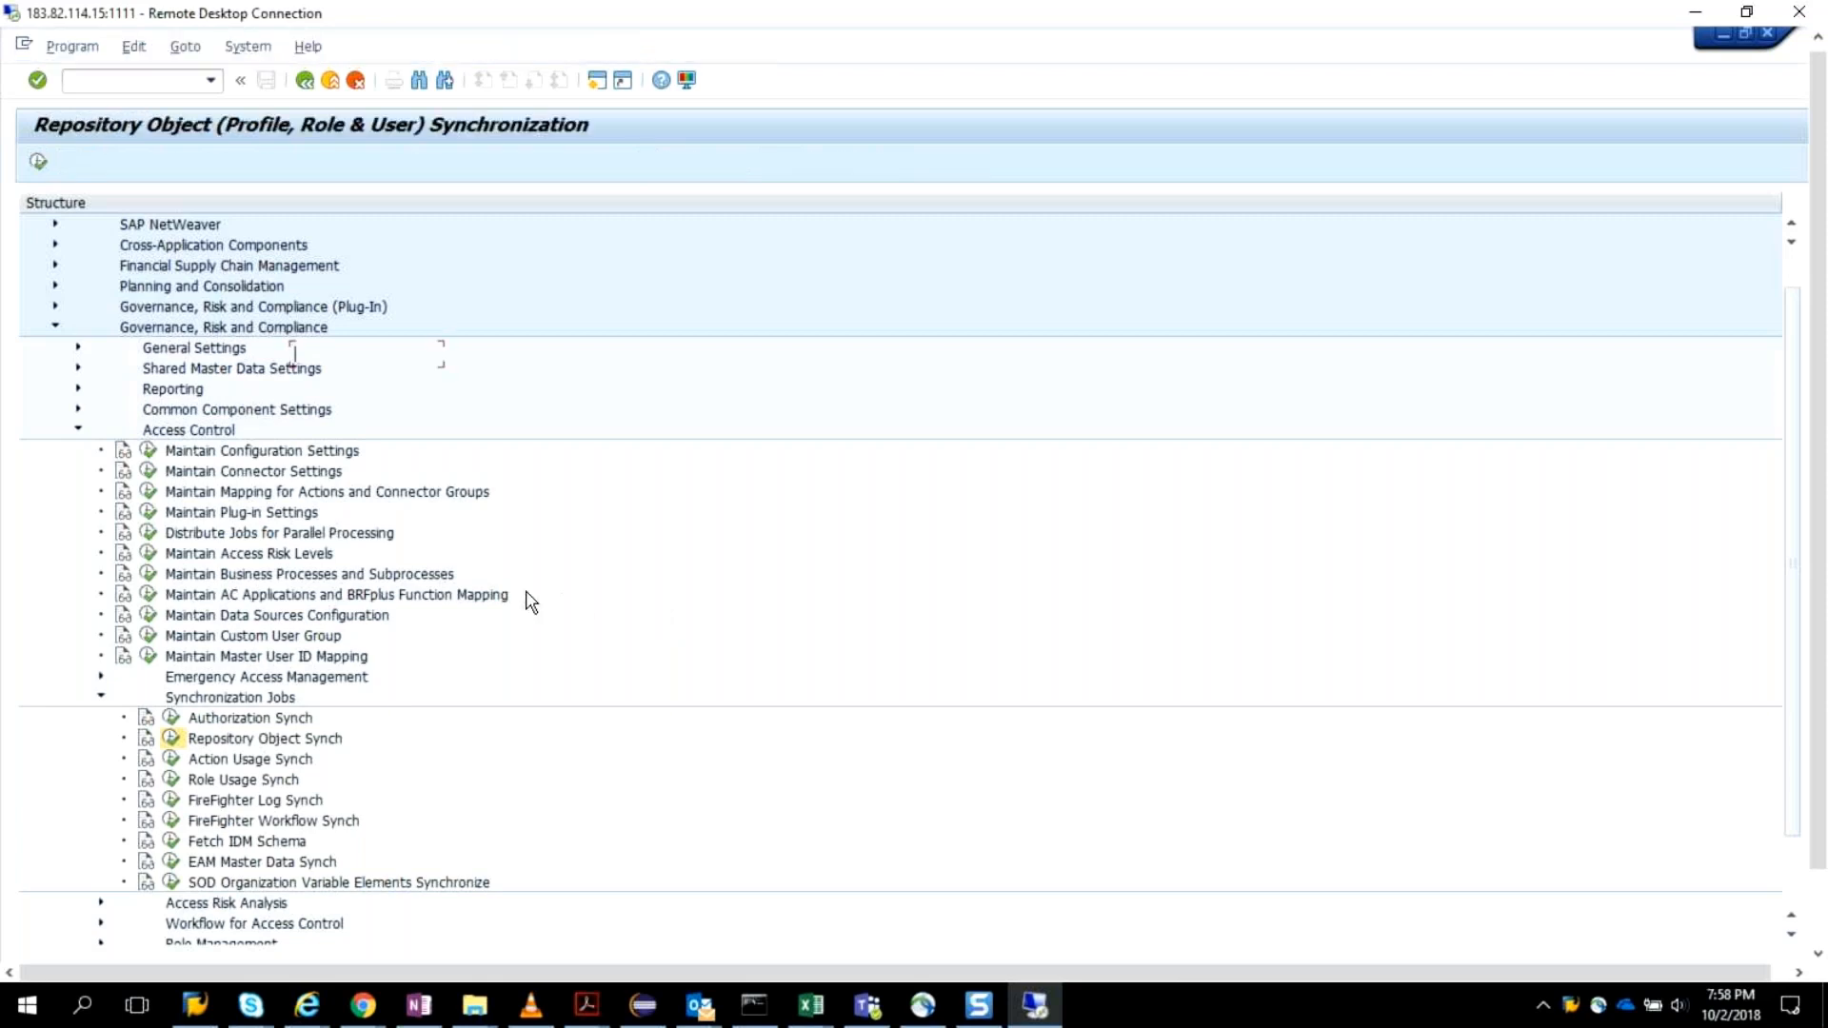
Limit the sync job selection to Profile and set the connector to EH7CLNT800.
click(44, 235)
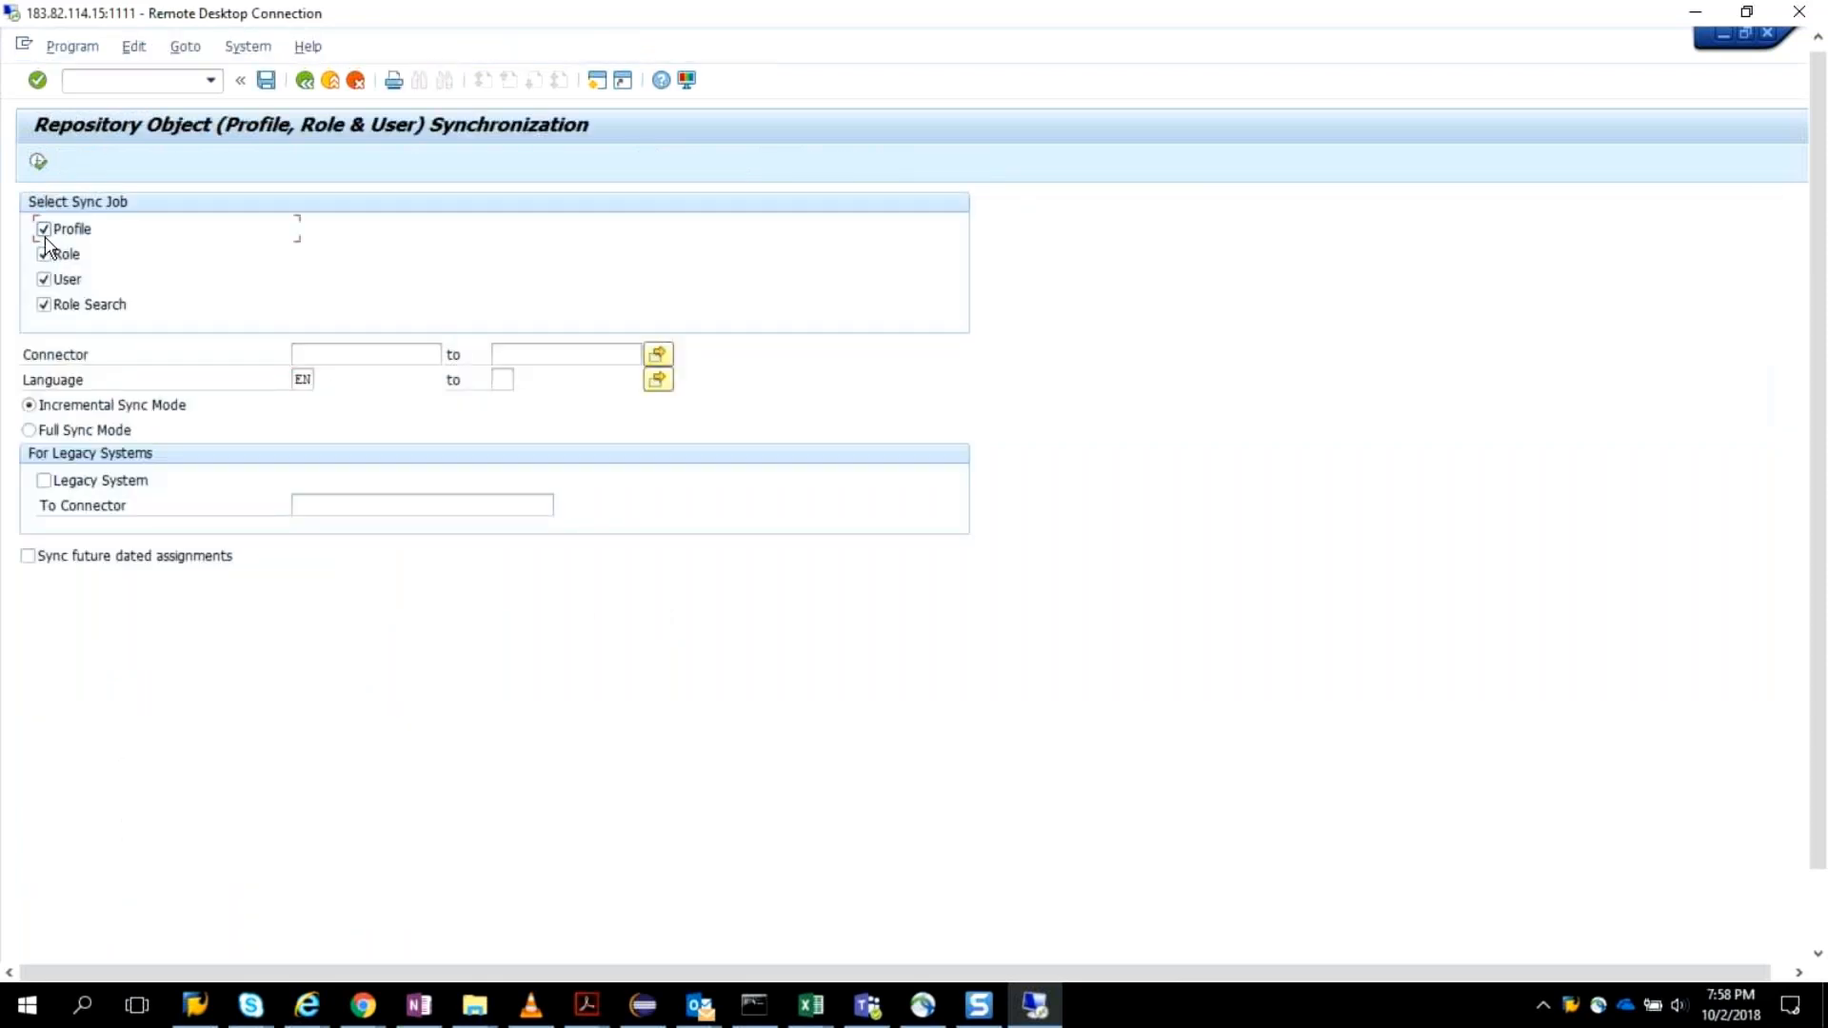
click(43, 229)
click(414, 352)
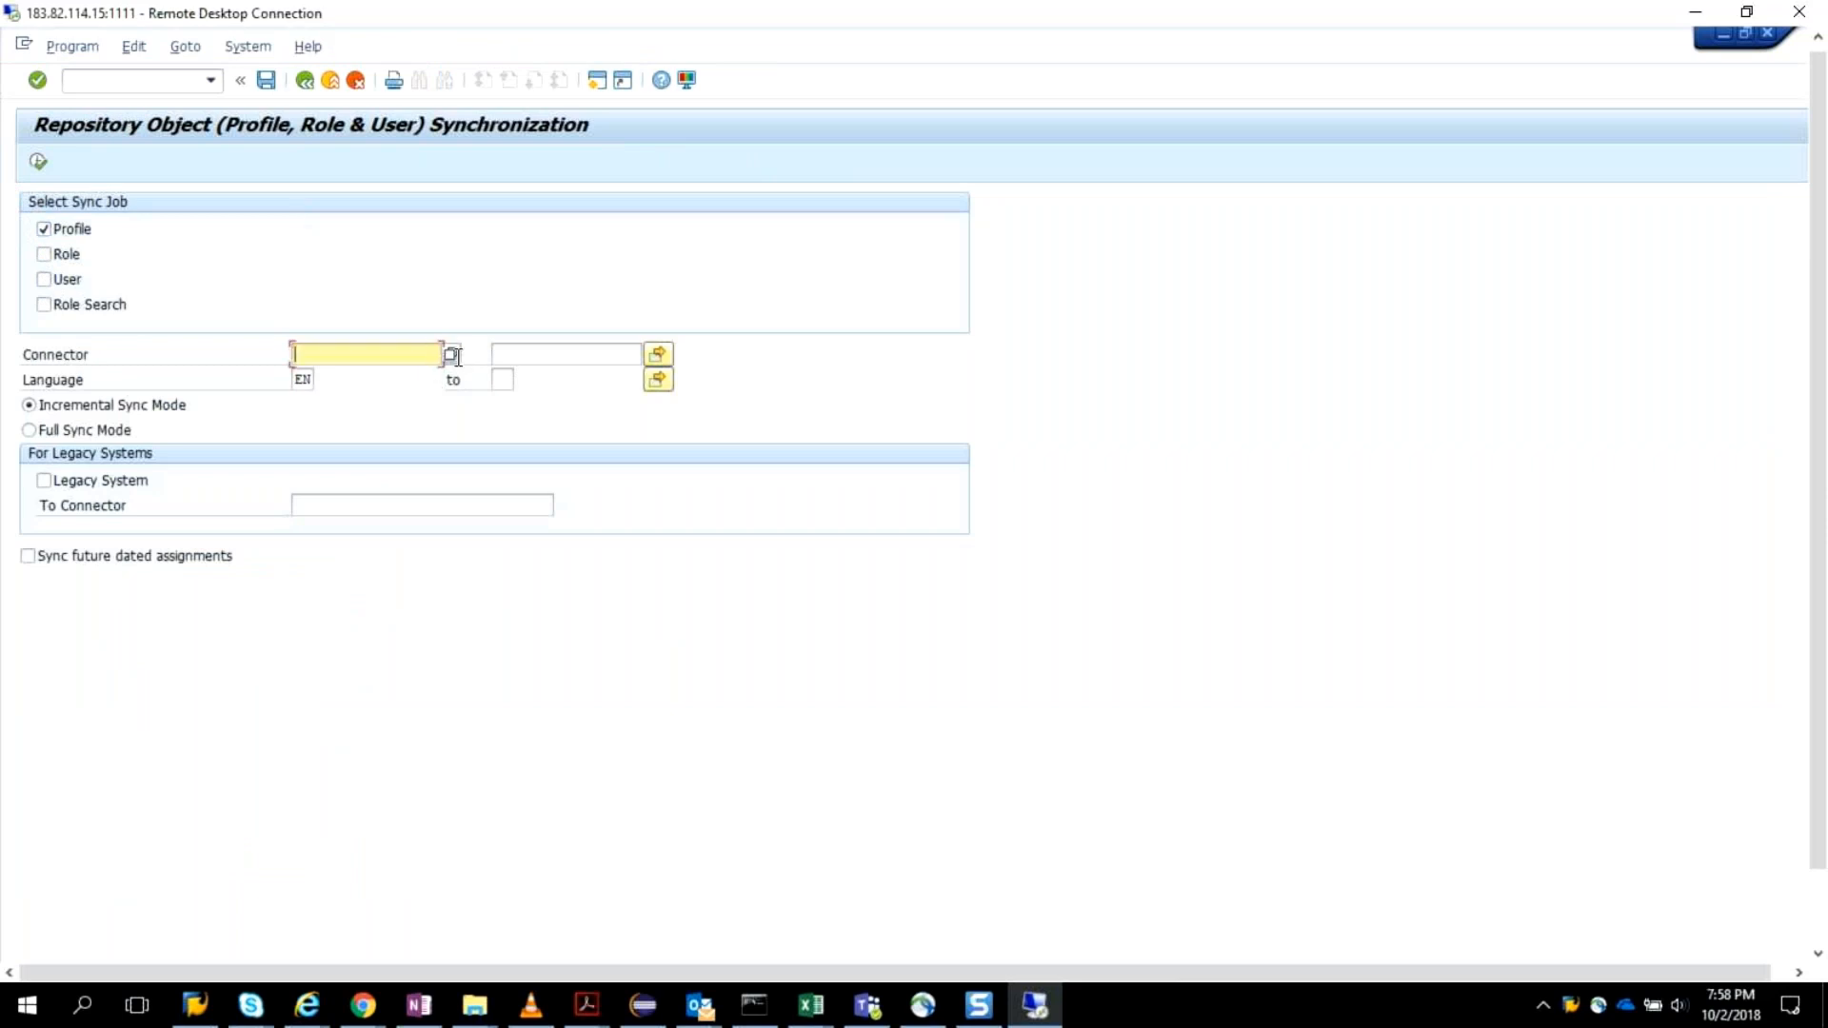
click(450, 356)
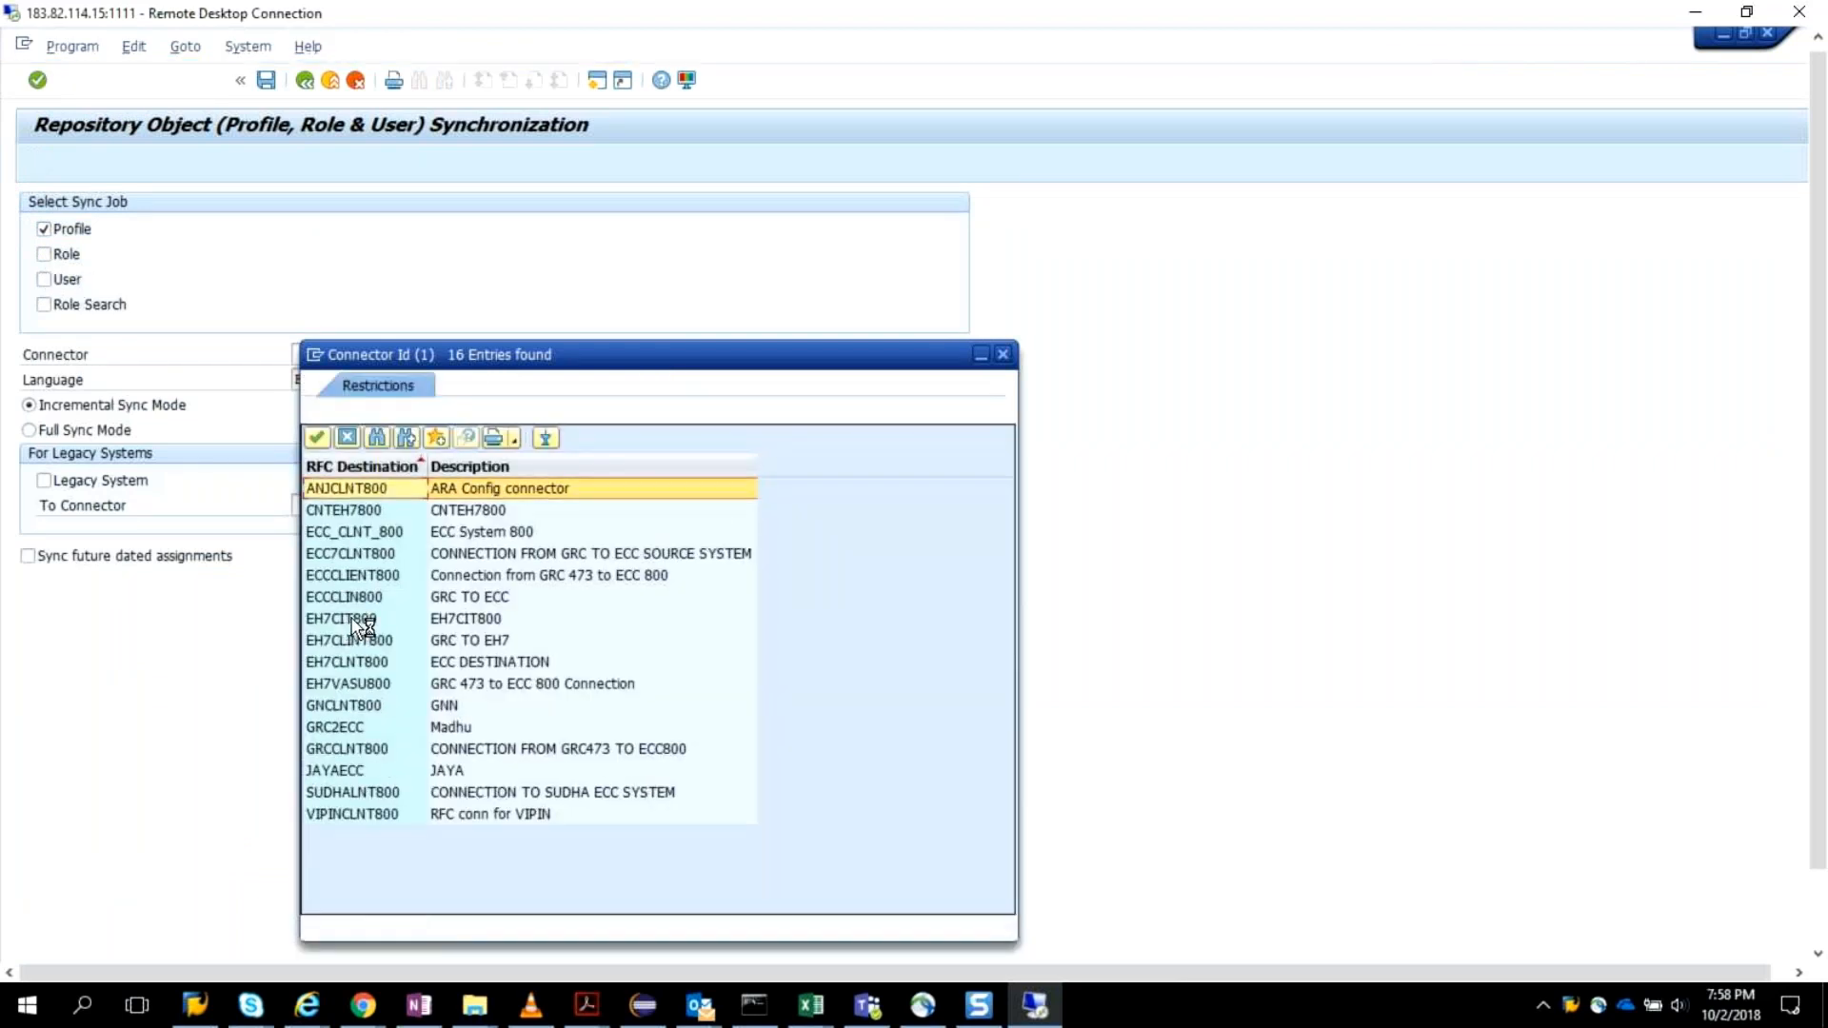
click(358, 659)
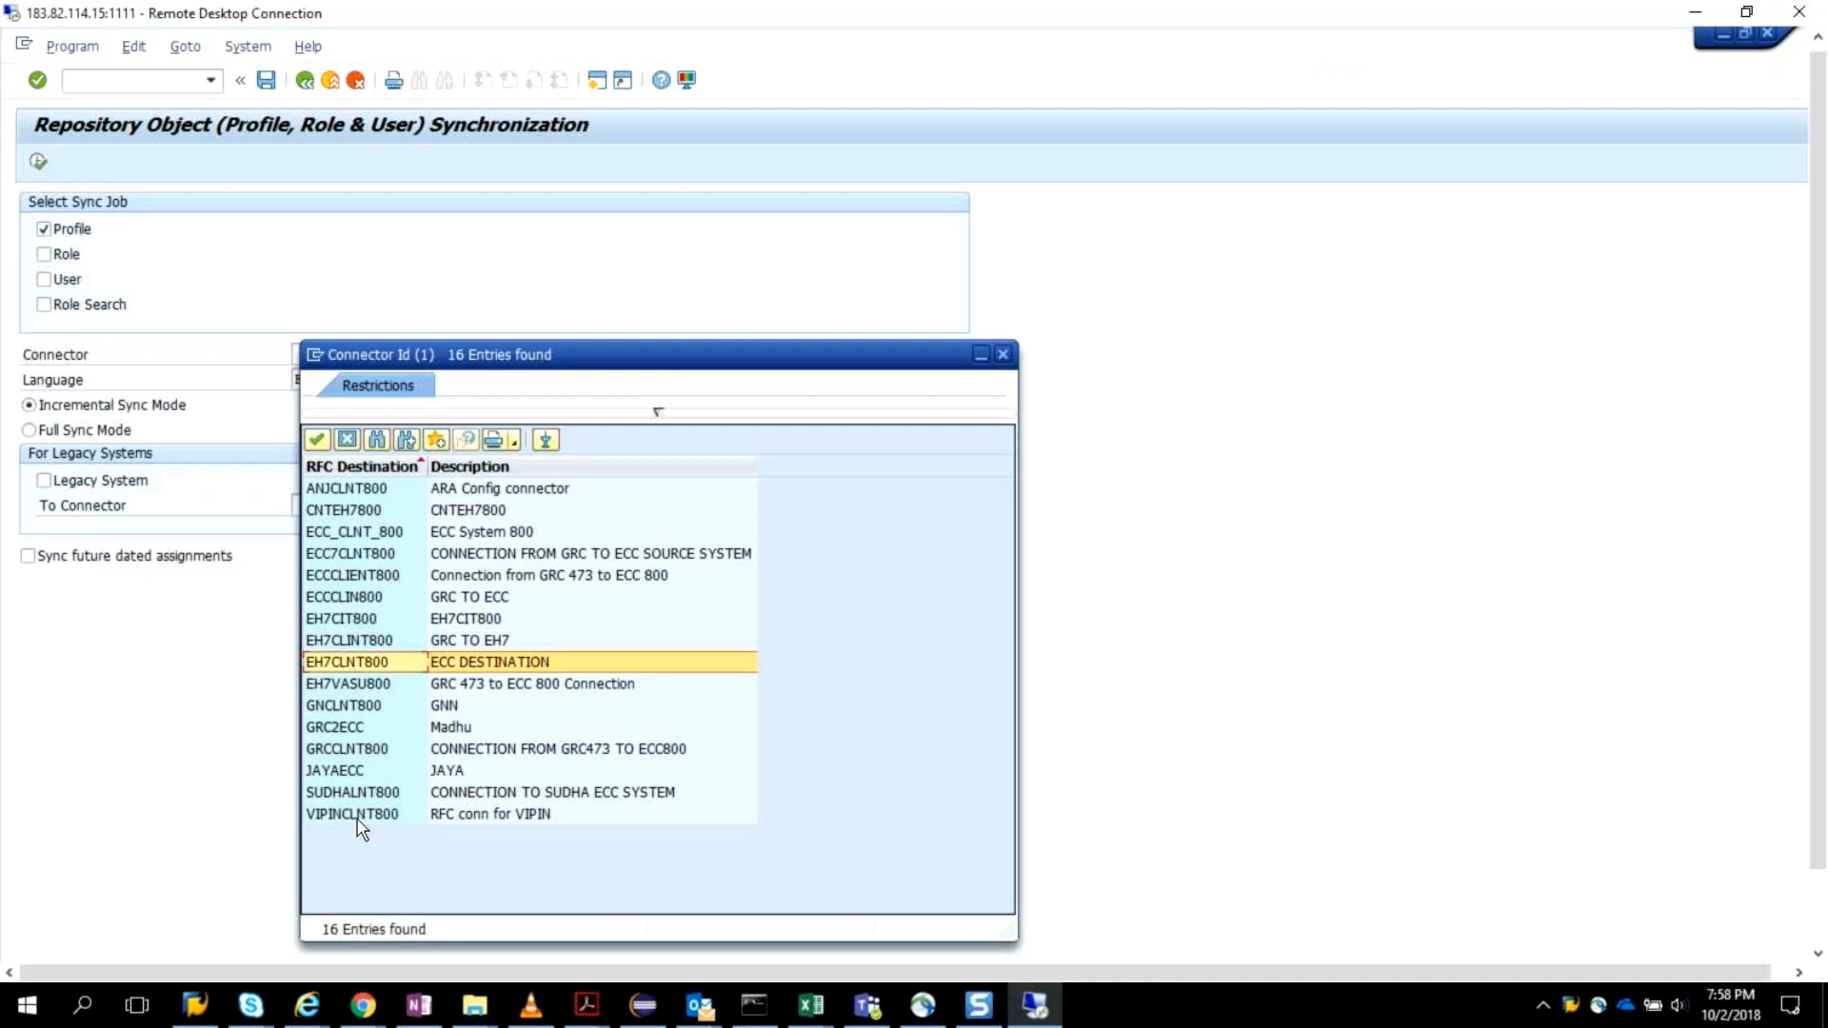
double_click(354, 662)
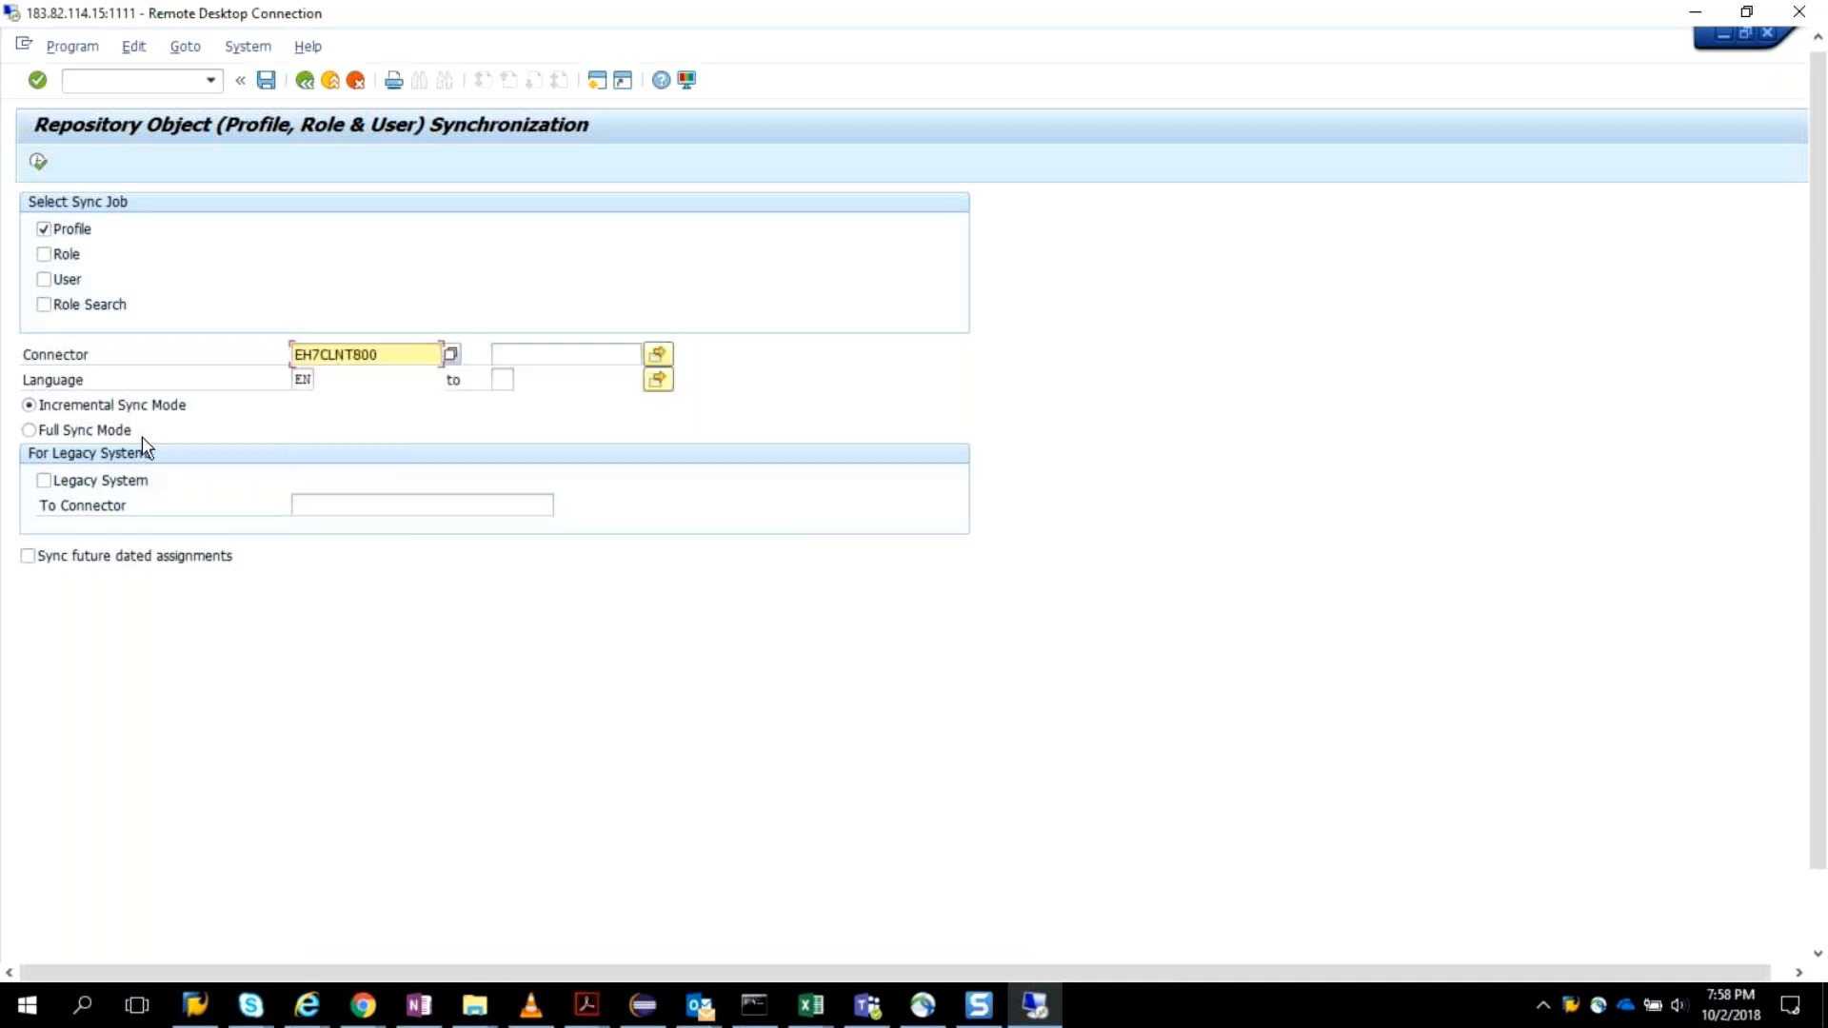
Select the Profile, Role and User sync jobs and execute the incremental repository object synchronization.
click(43, 228)
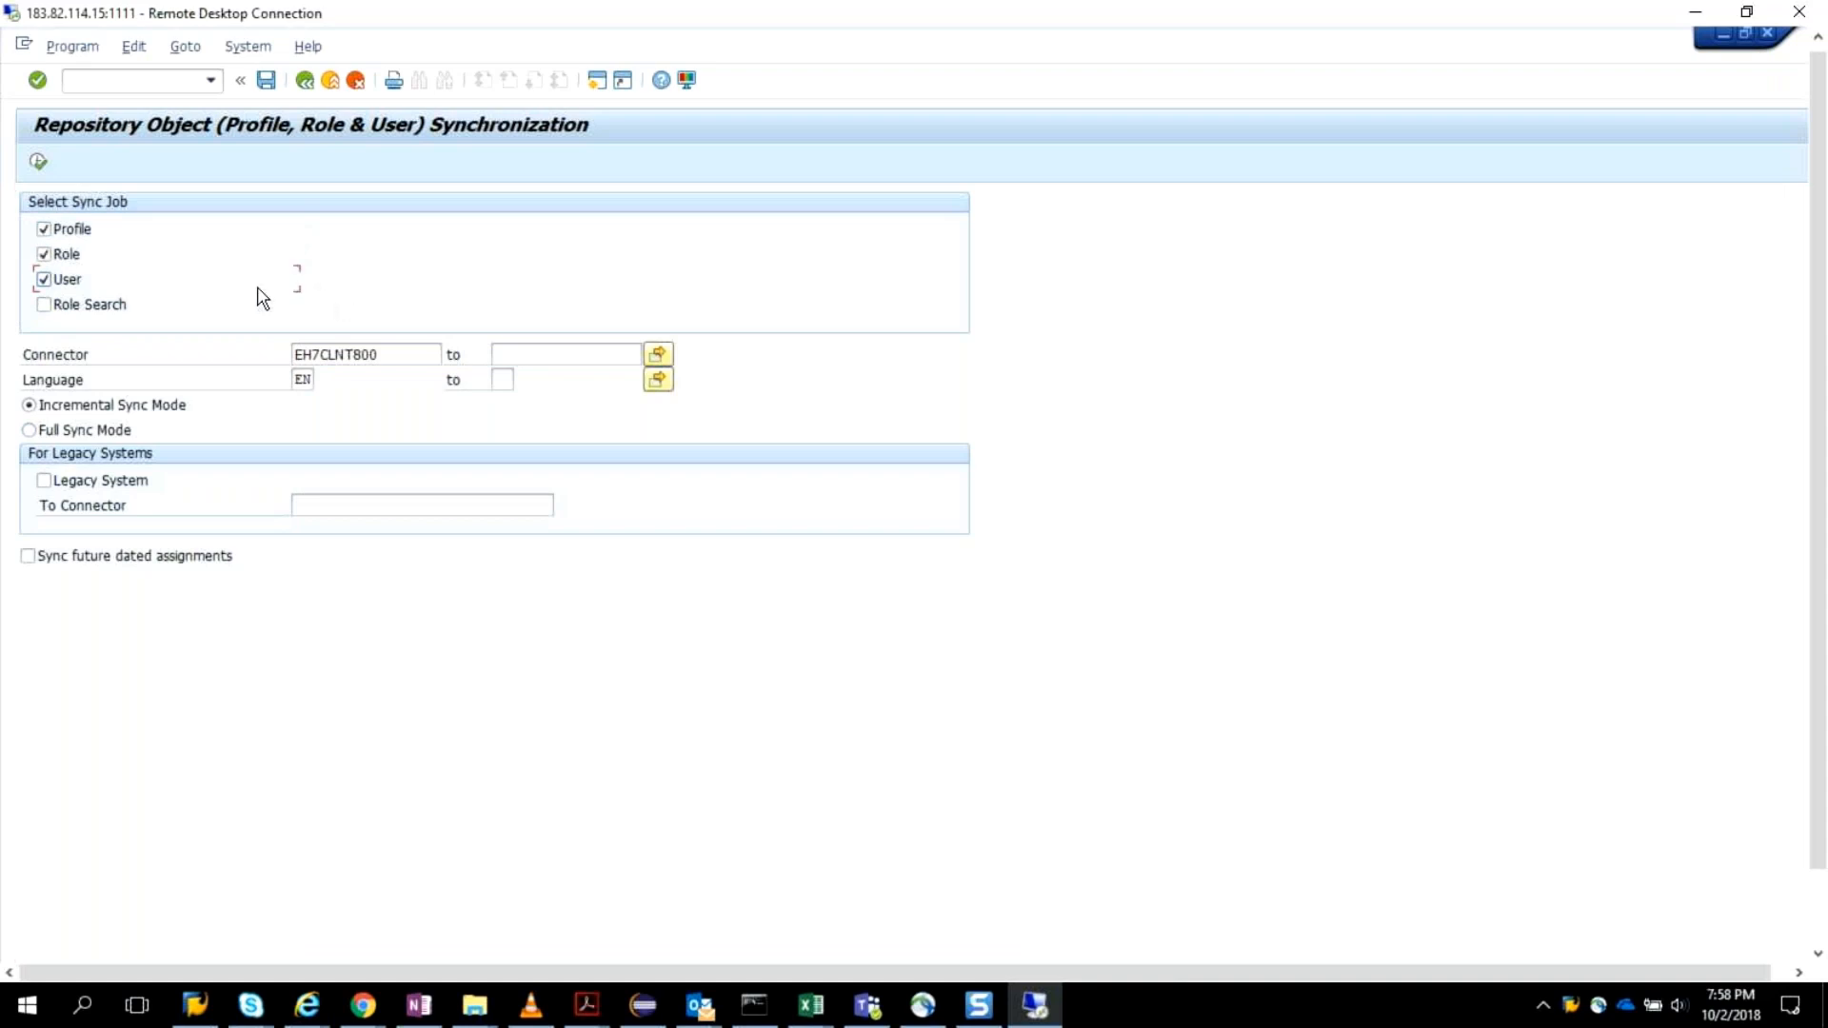
click(49, 277)
click(48, 255)
click(49, 231)
click(47, 279)
click(165, 254)
click(38, 162)
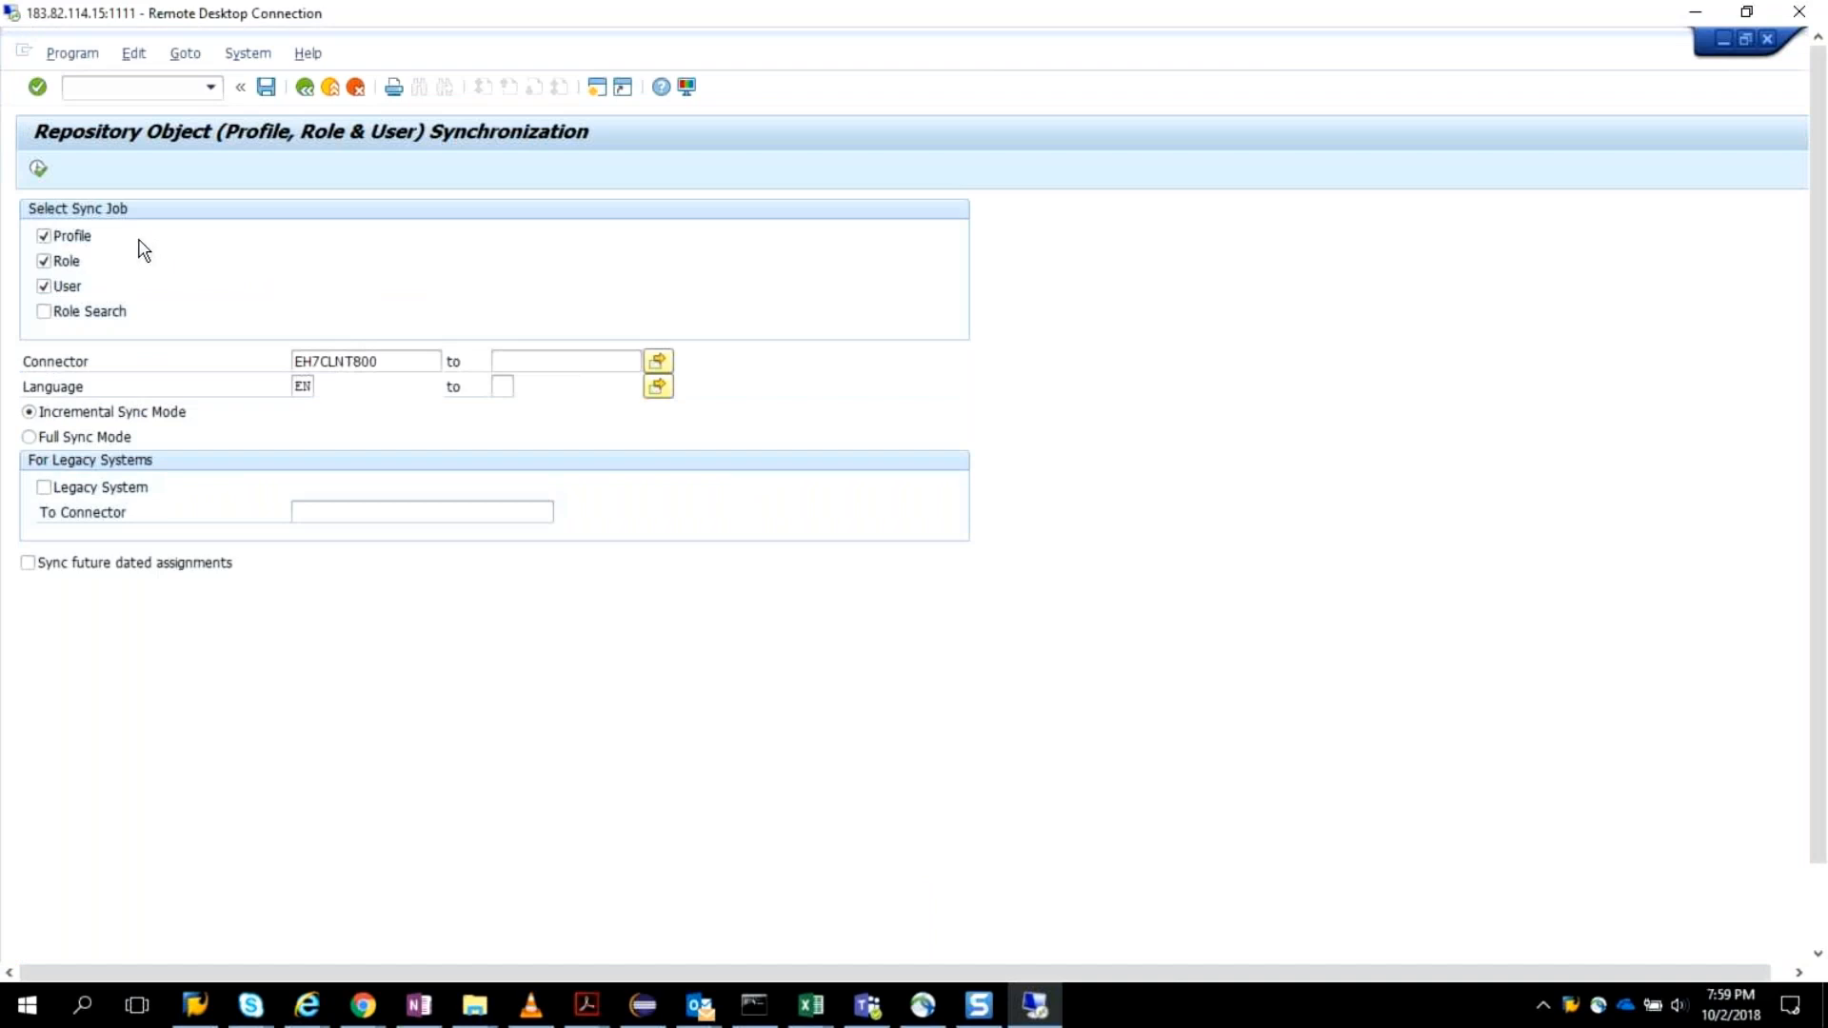
key(alt+space)
click(111, 249)
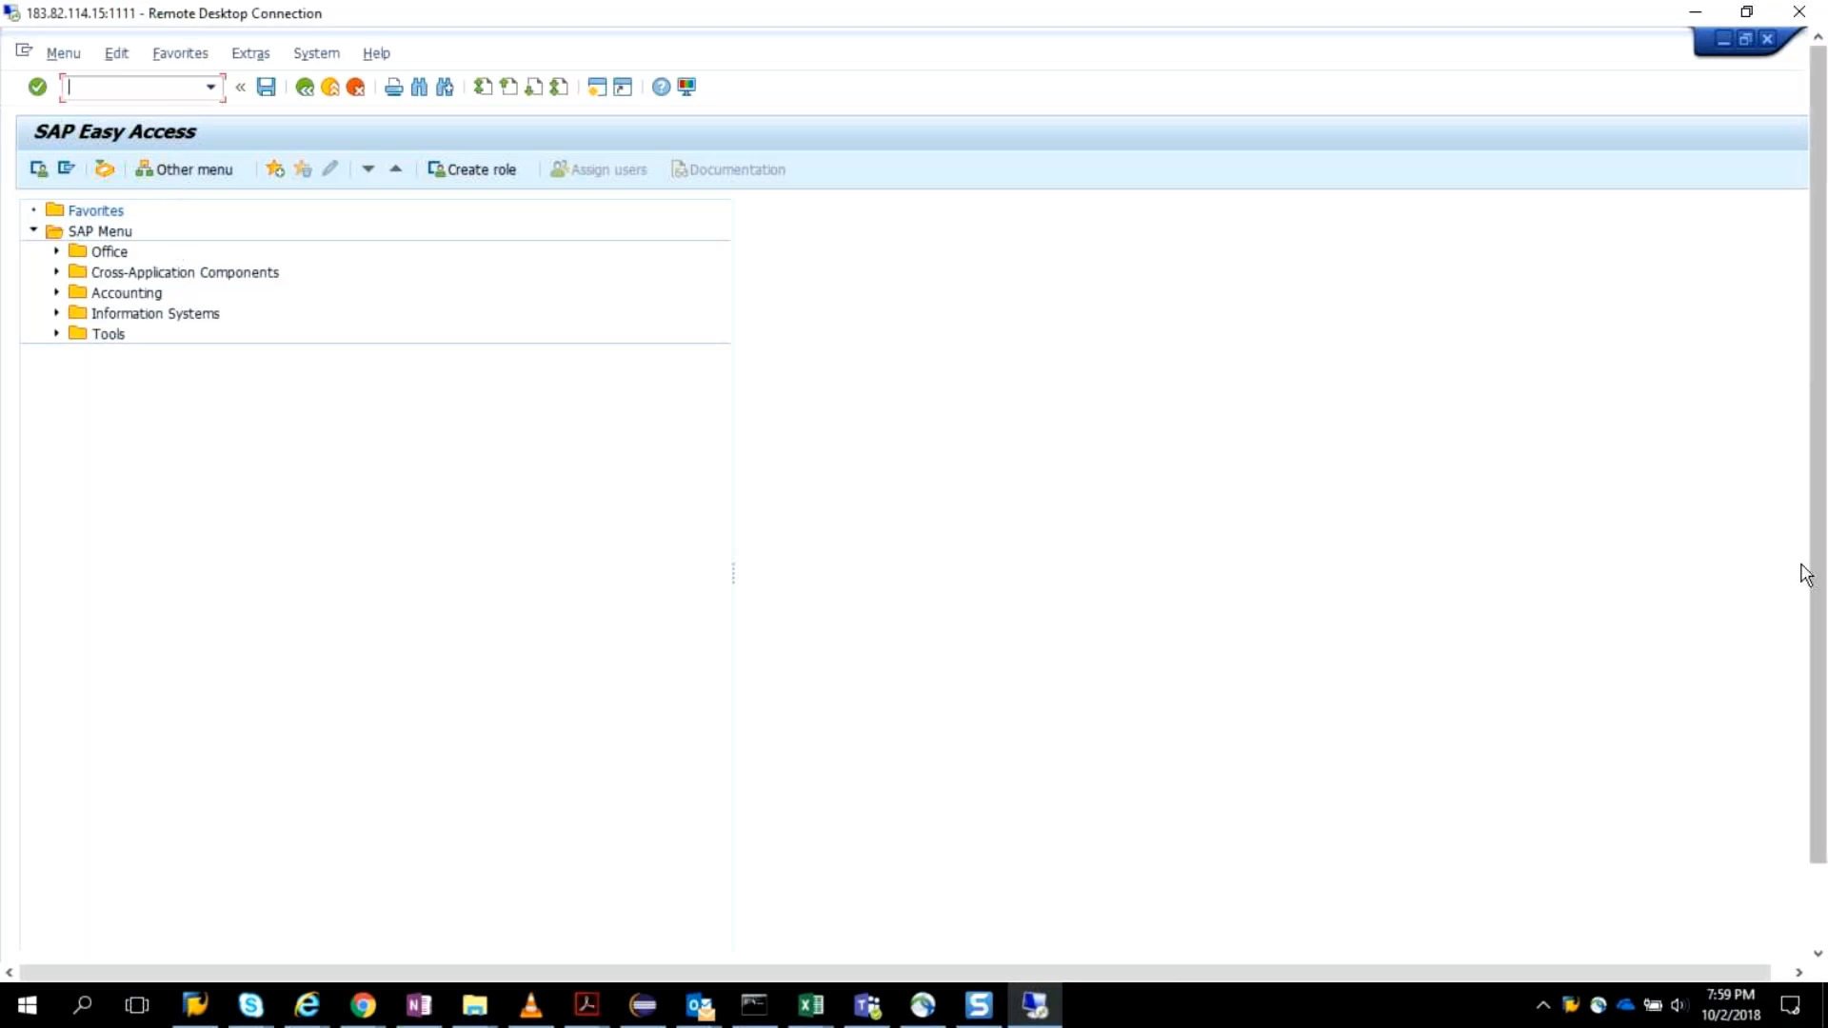
Switch to the User Maintenance session in client 473 and start transaction SPRO there.
drag(1817, 578, 1824, 826)
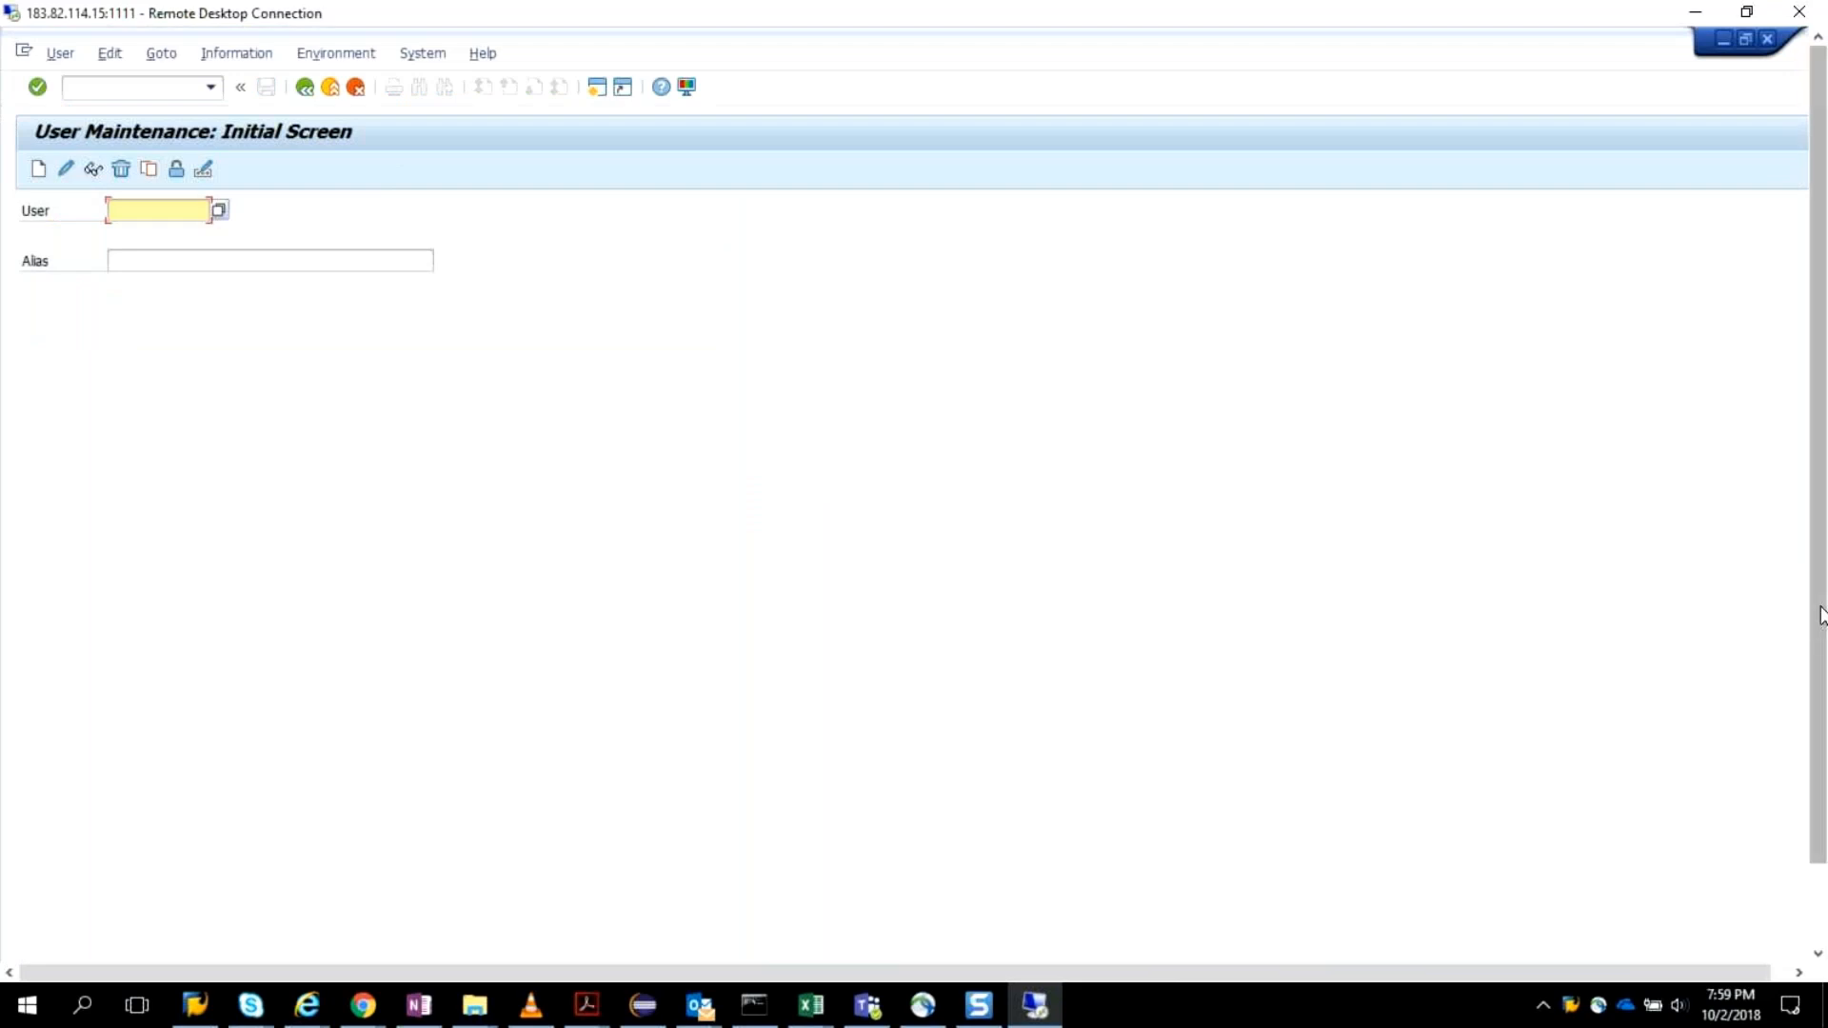
drag(1820, 613, 1826, 742)
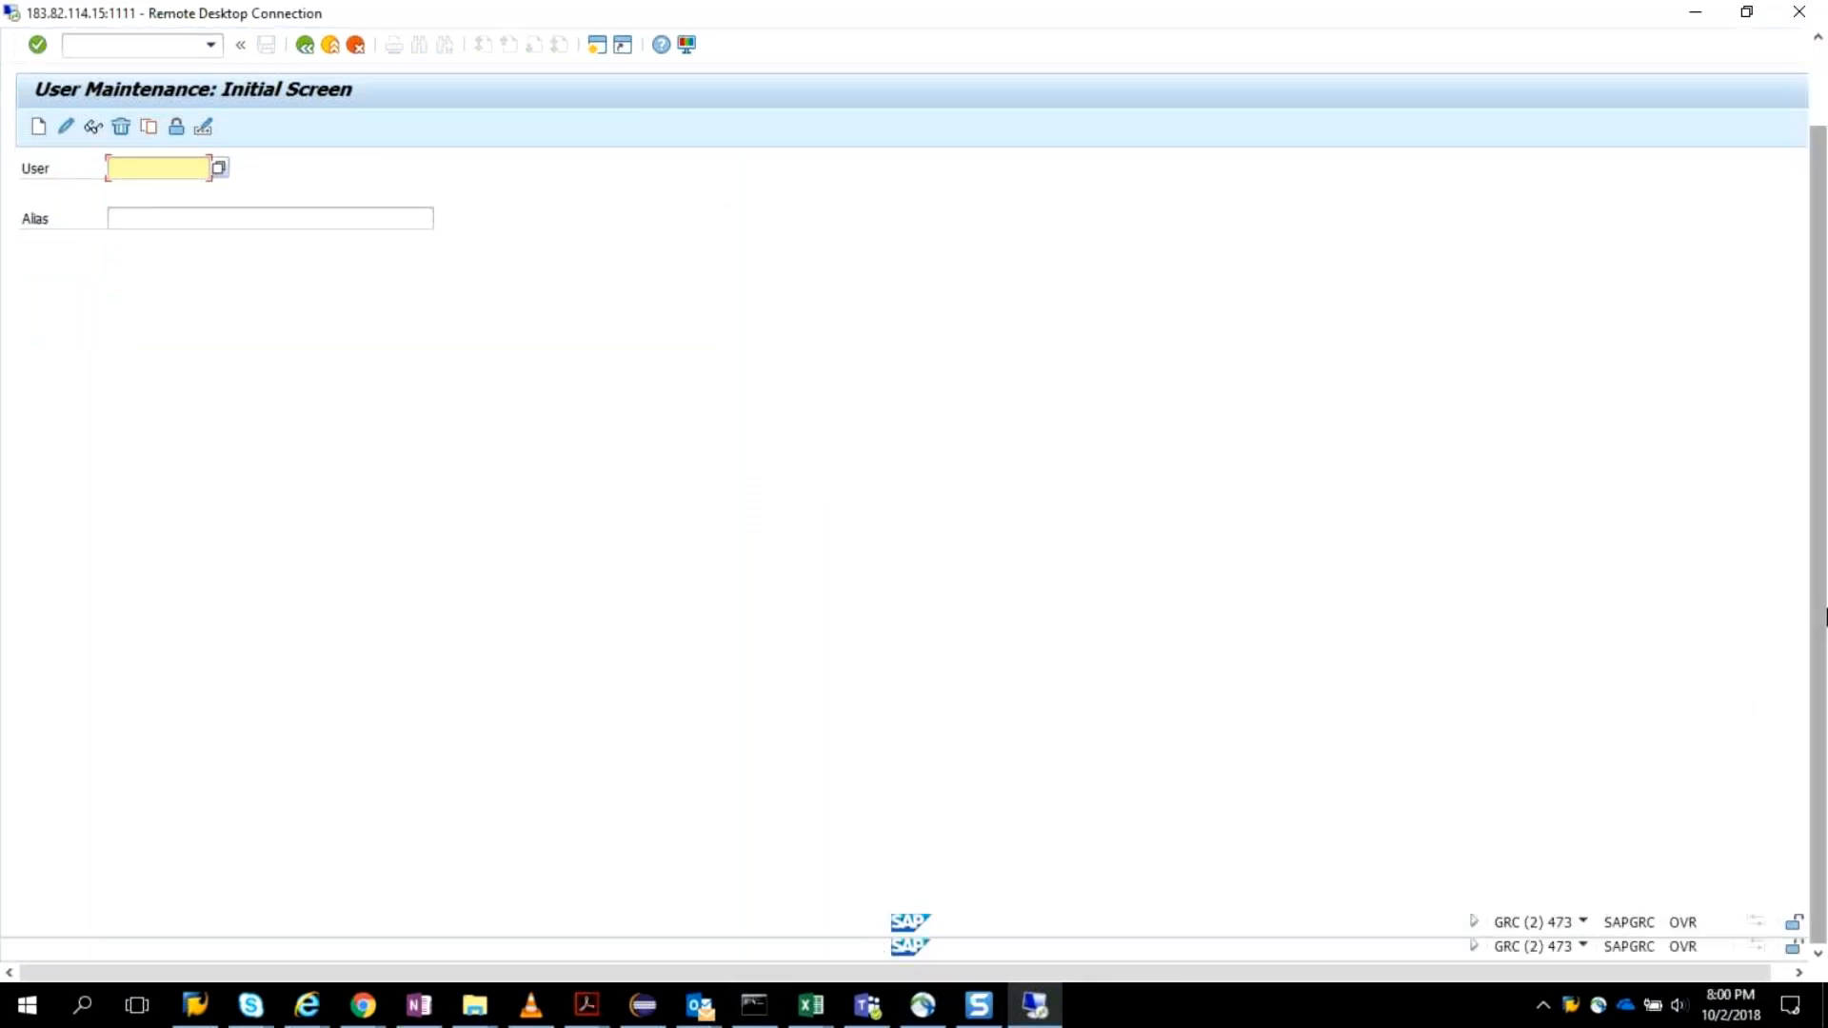
drag(1826, 617, 1826, 759)
click(339, 929)
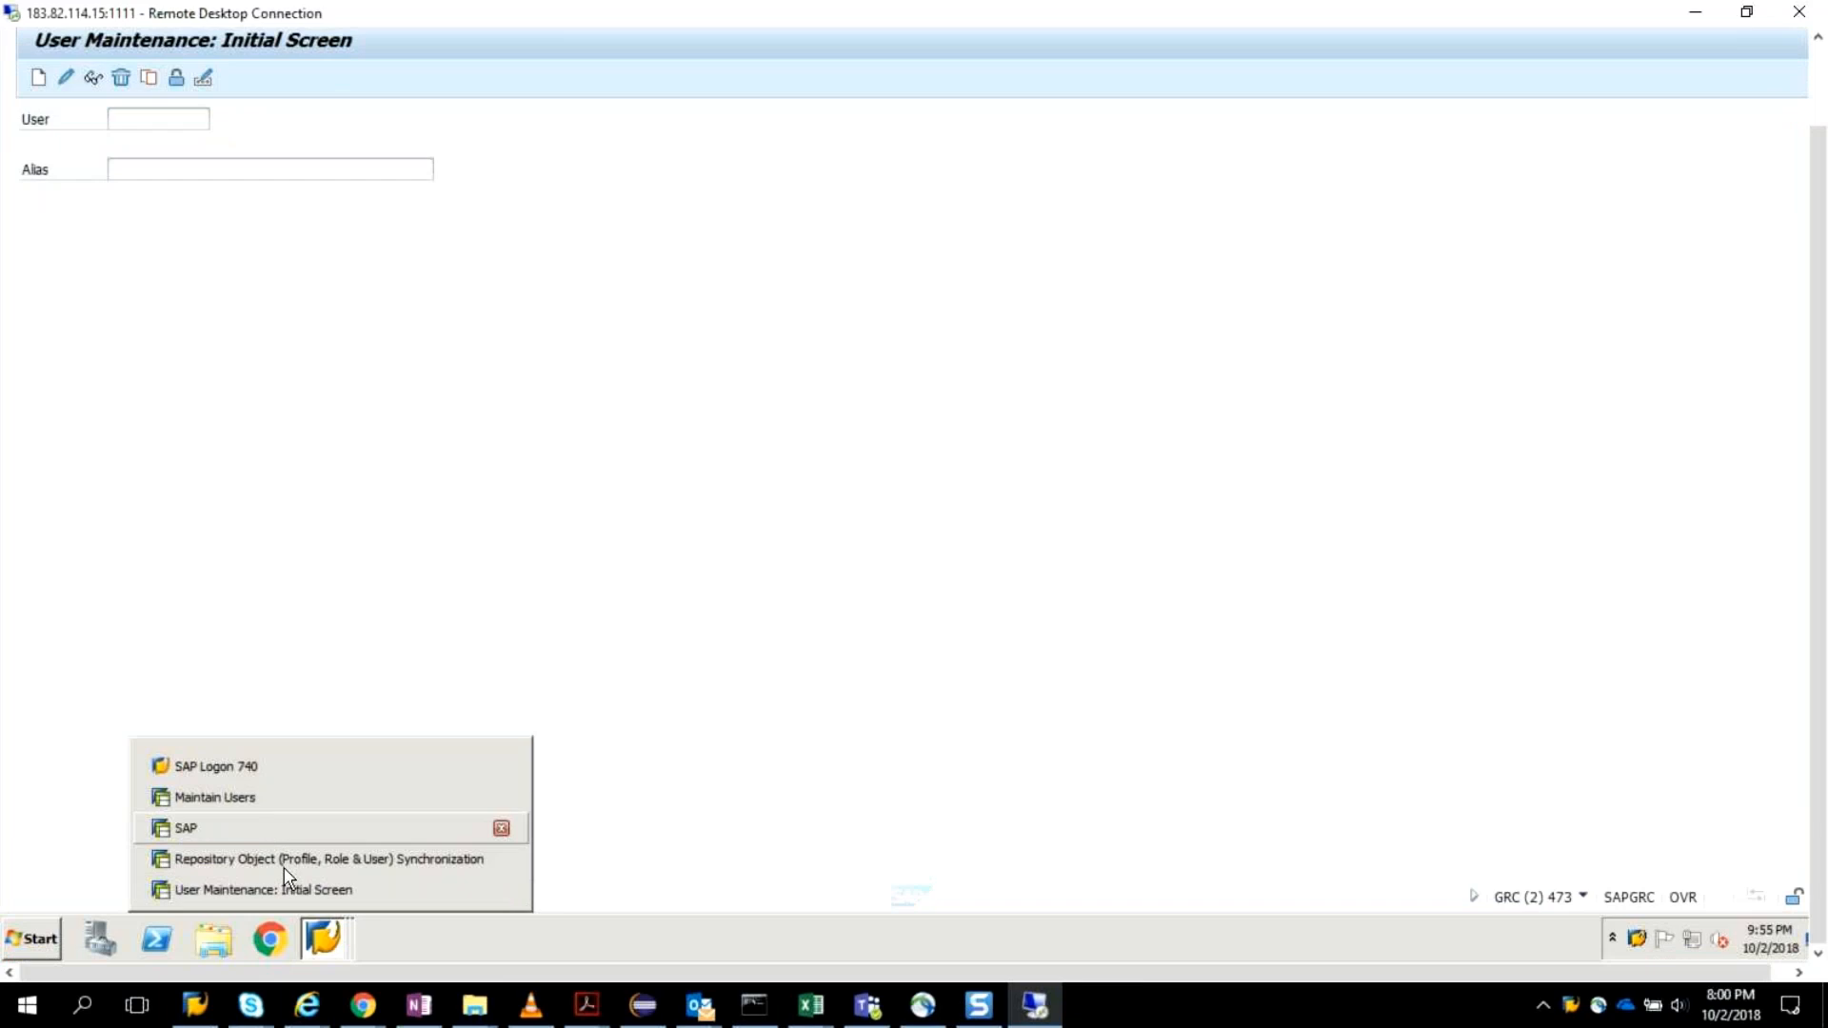
click(365, 891)
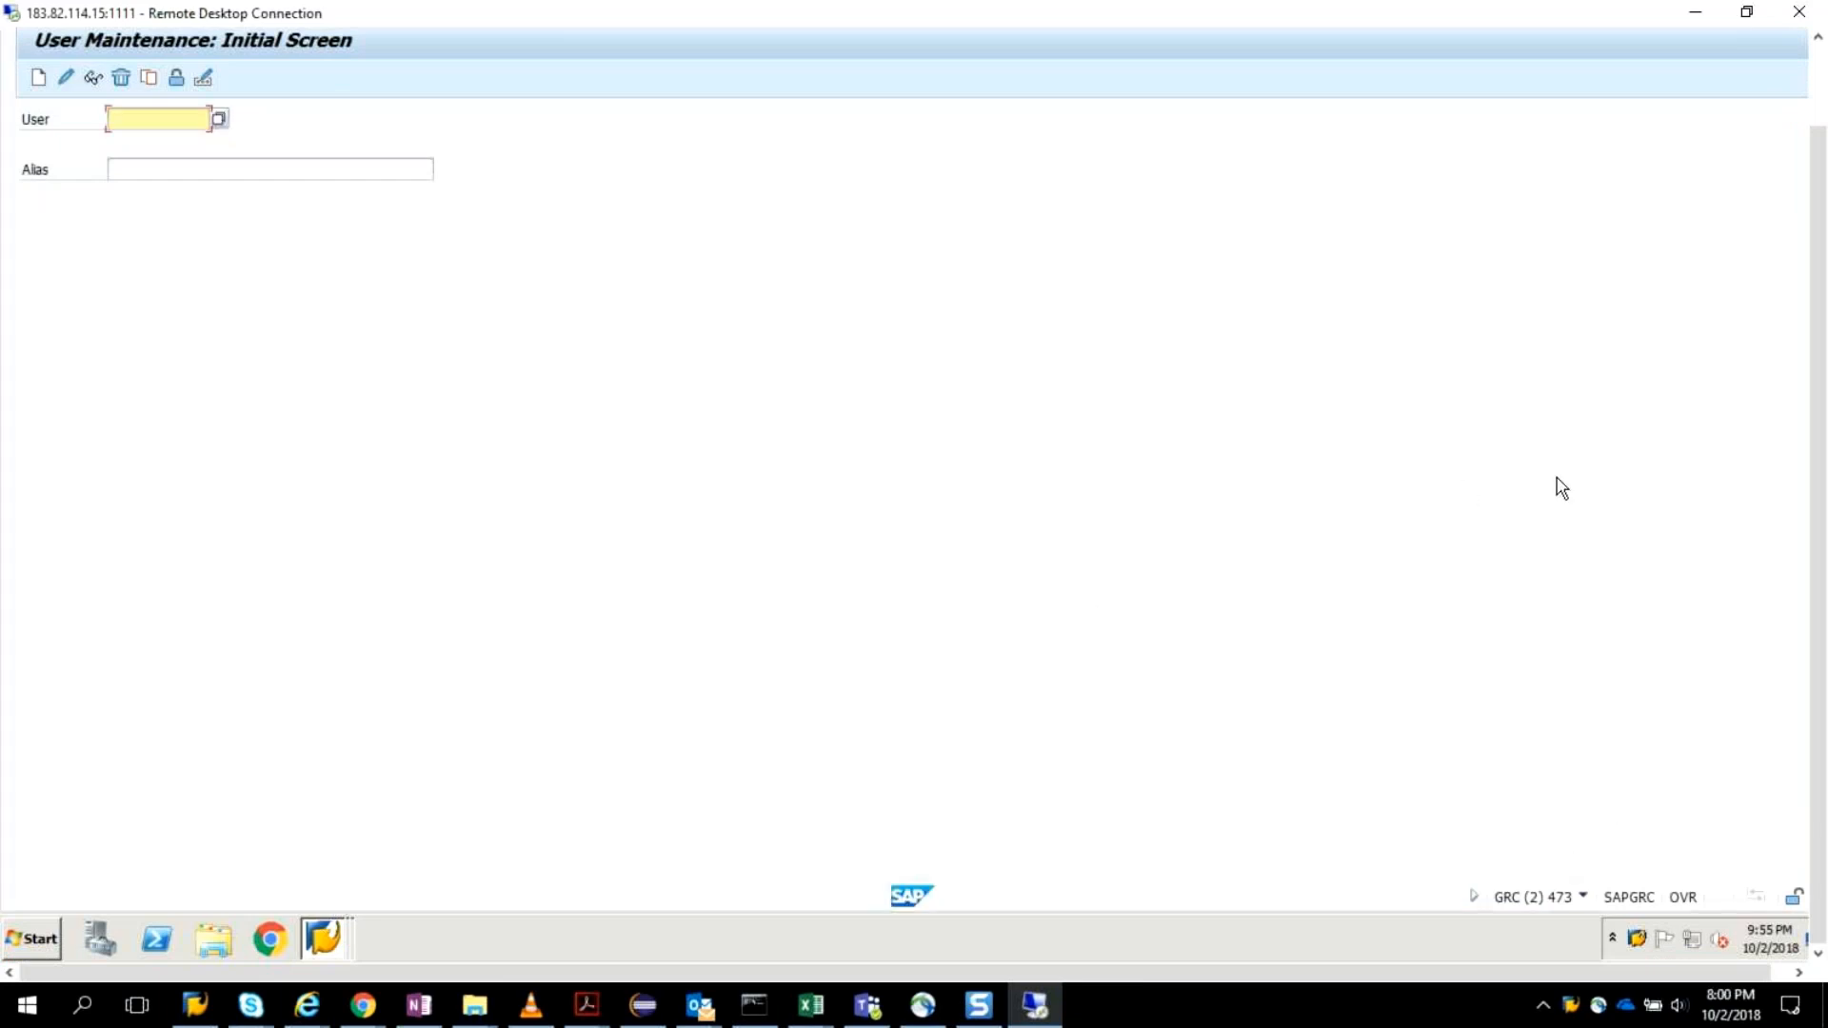
drag(1816, 413, 1816, 332)
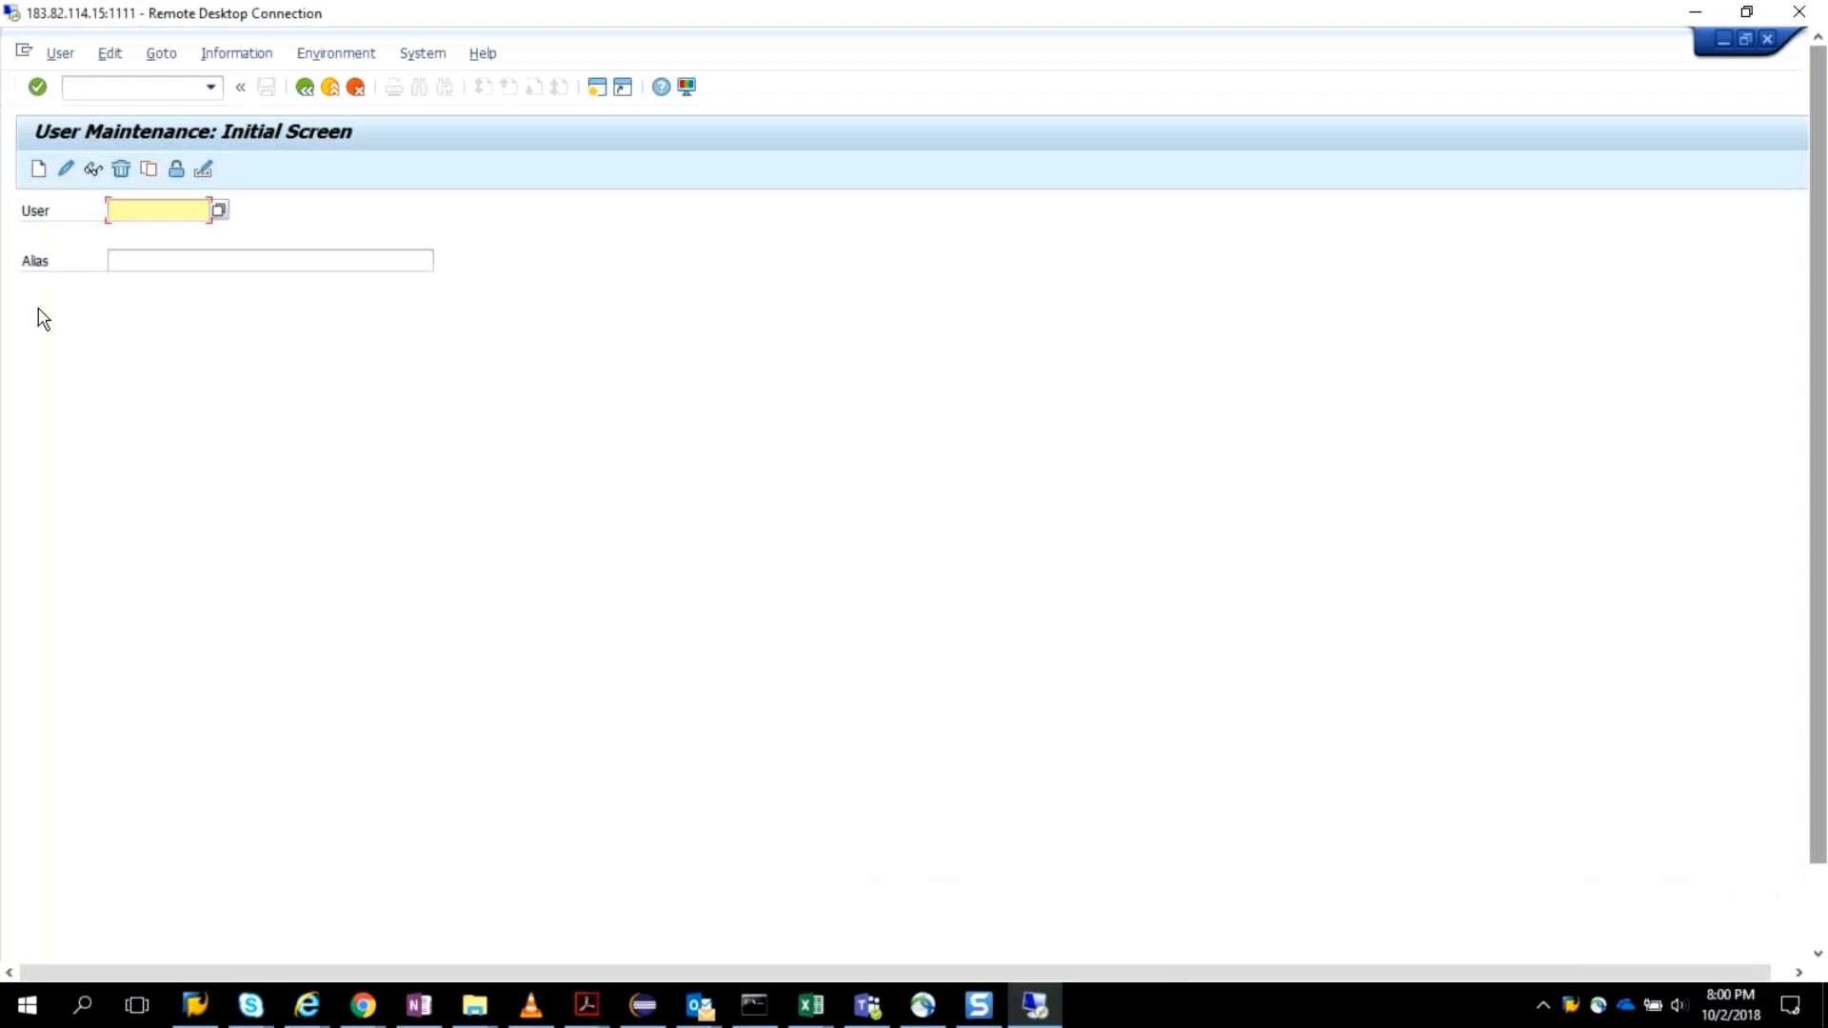
click(124, 91)
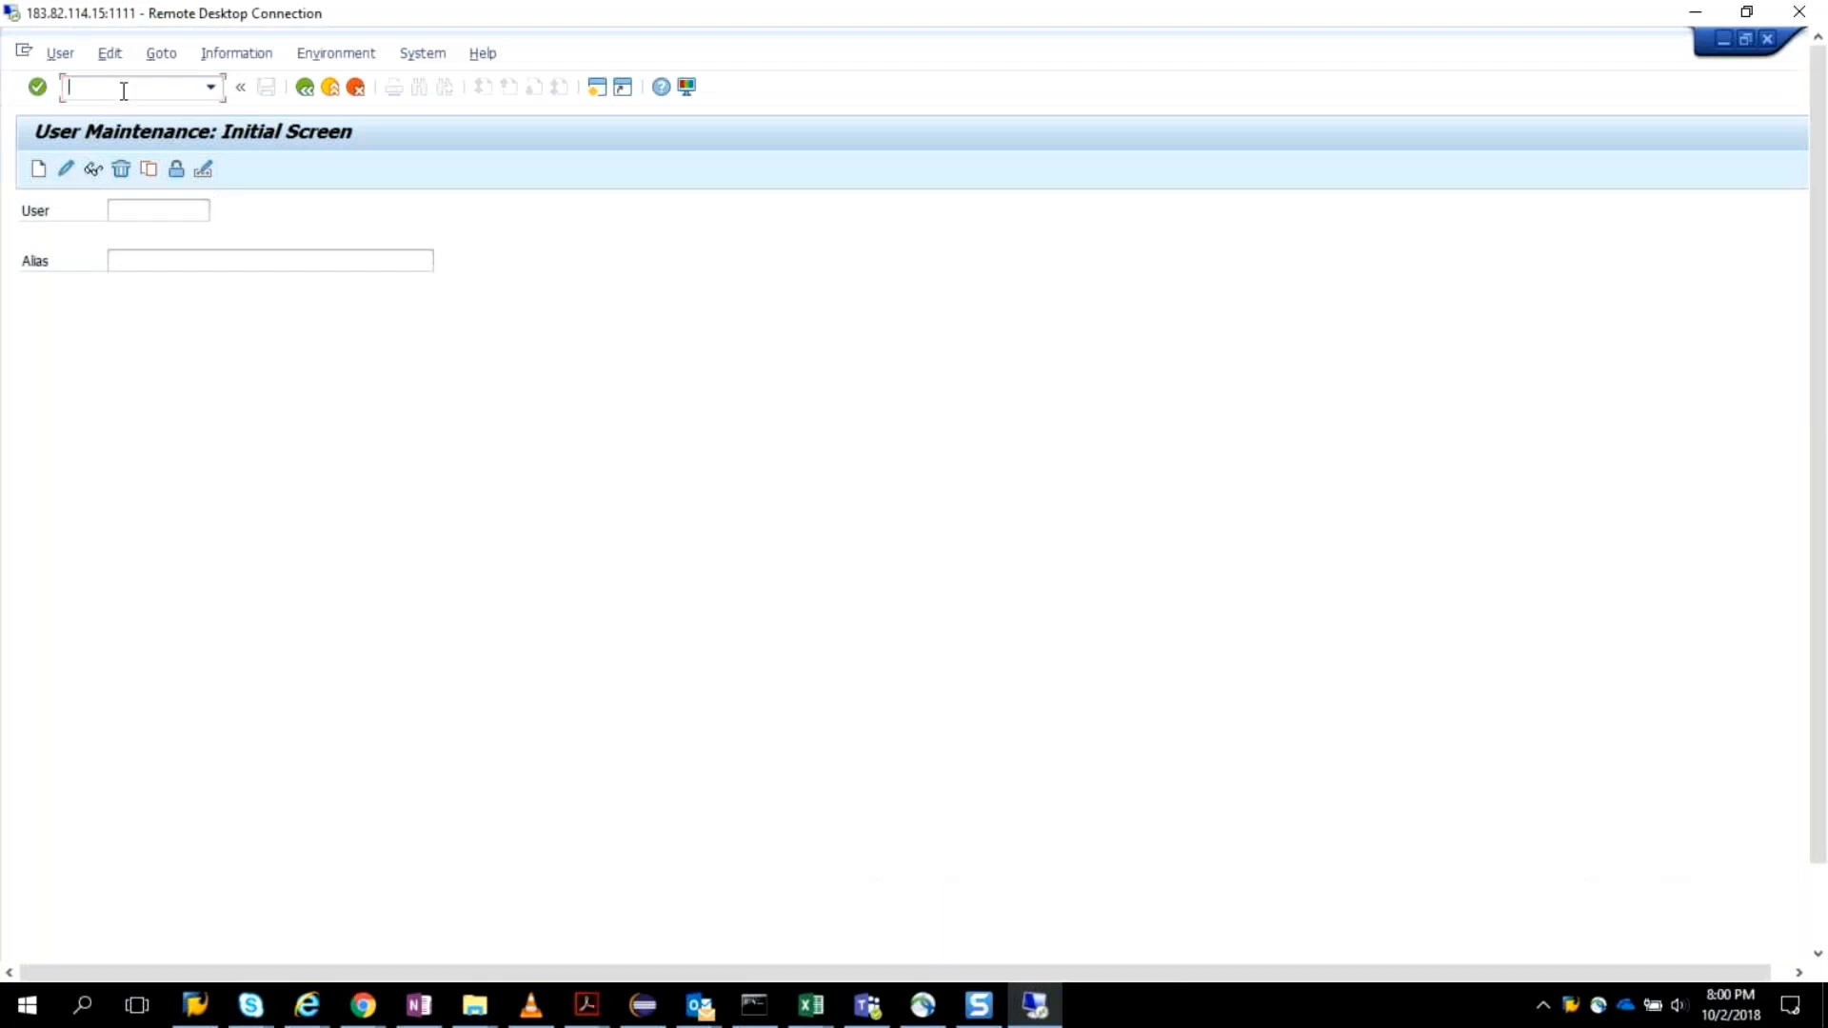
text(/nspro)
key(Return)
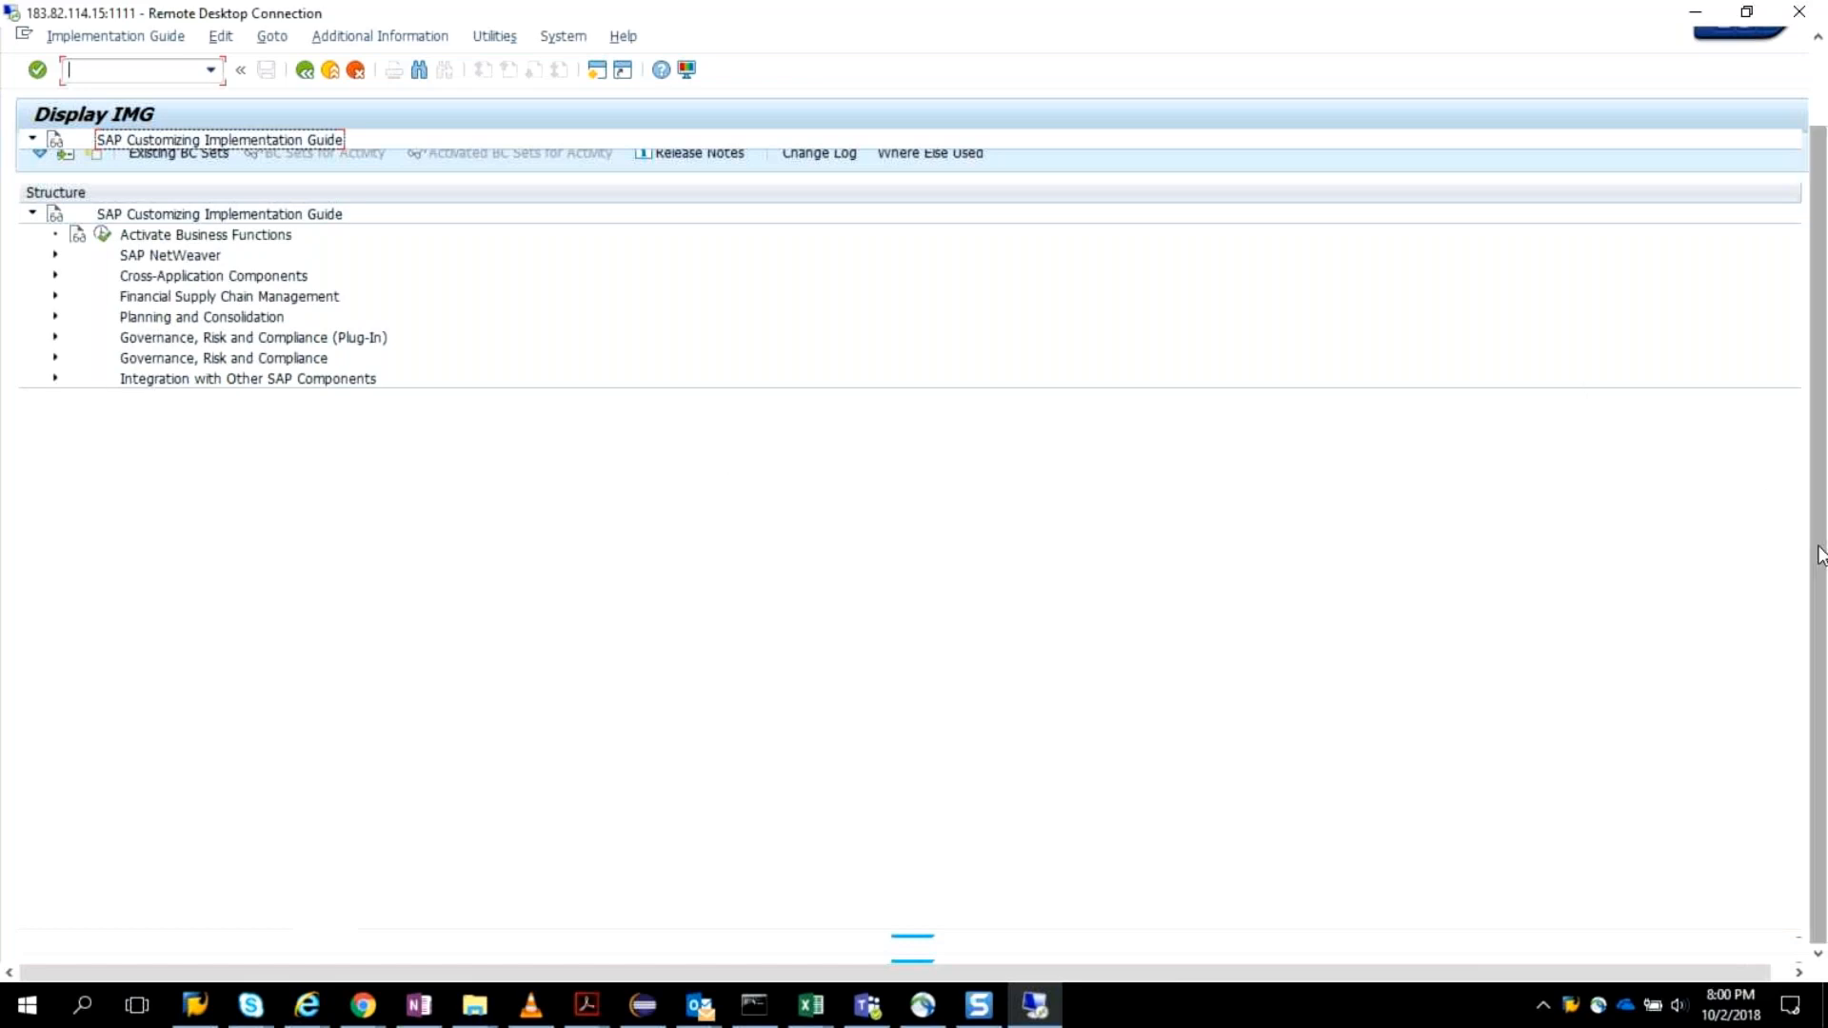
Run Maintain Connection Settings from the Integration Framework in the Common Component Settings under Governance, Risk and Compliance.
scroll(1817, 553, down, 2)
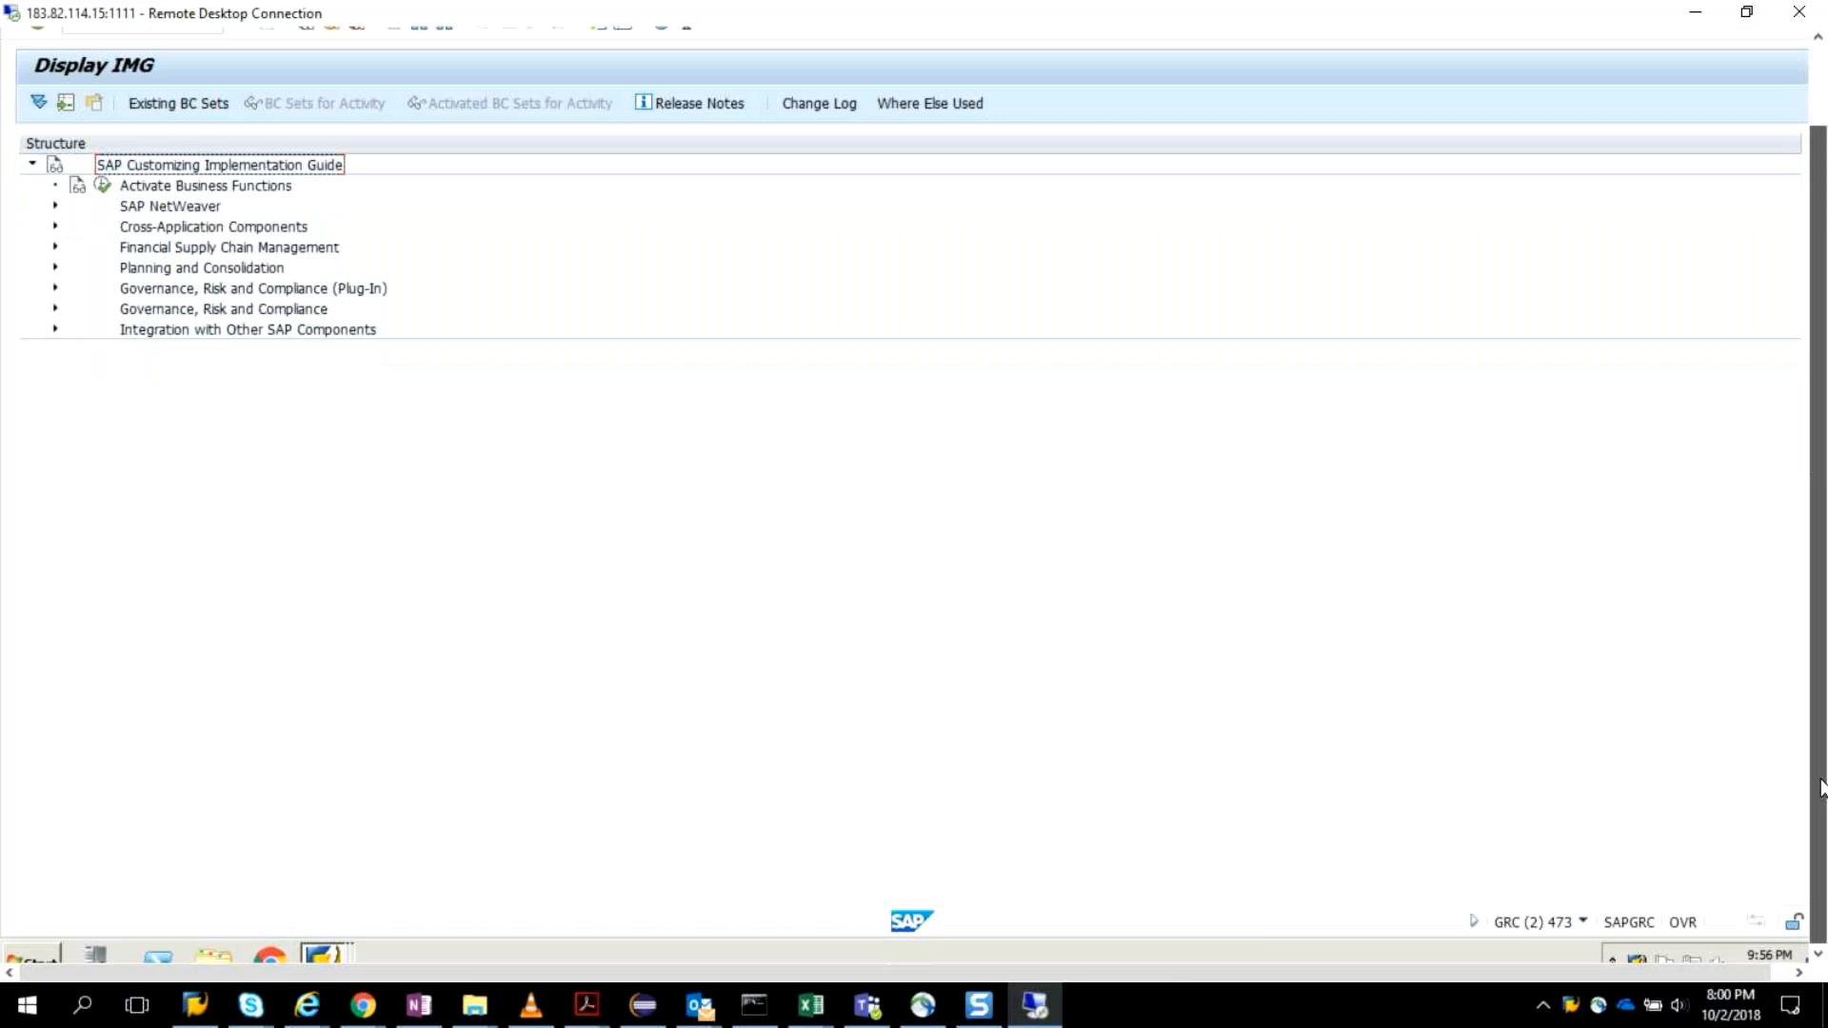
click(55, 309)
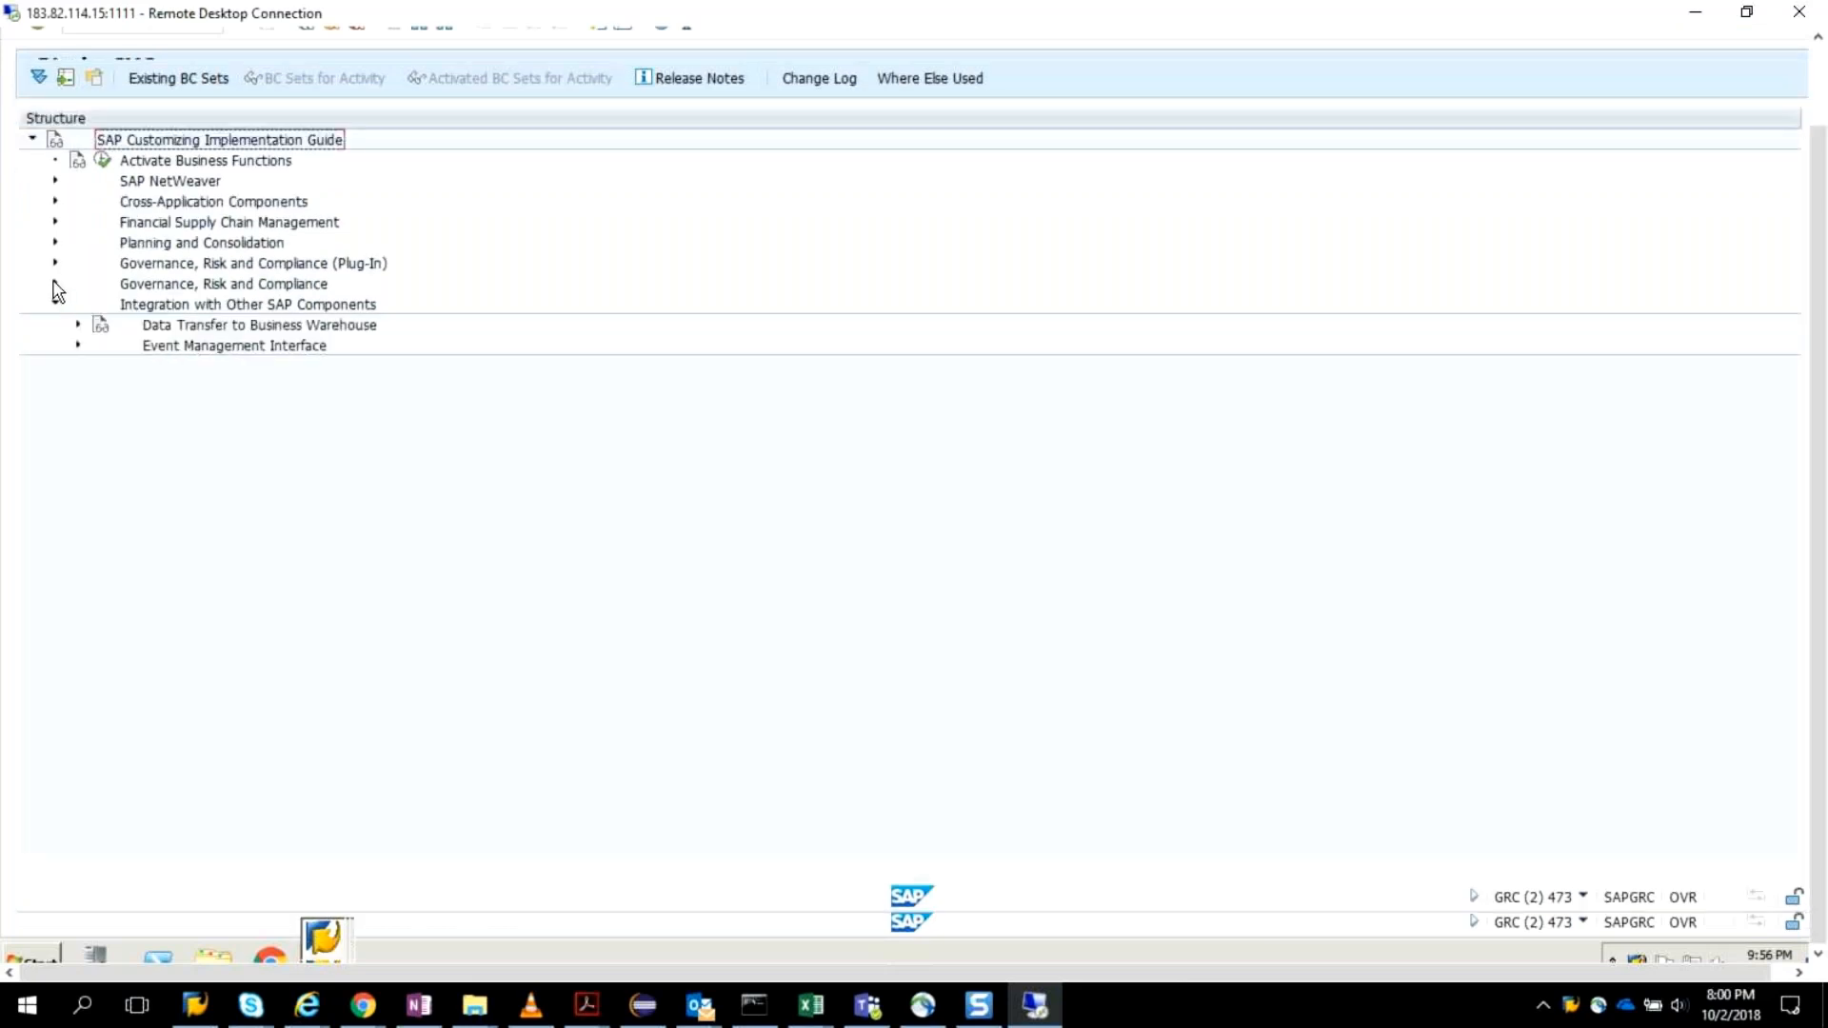
double_click(166, 286)
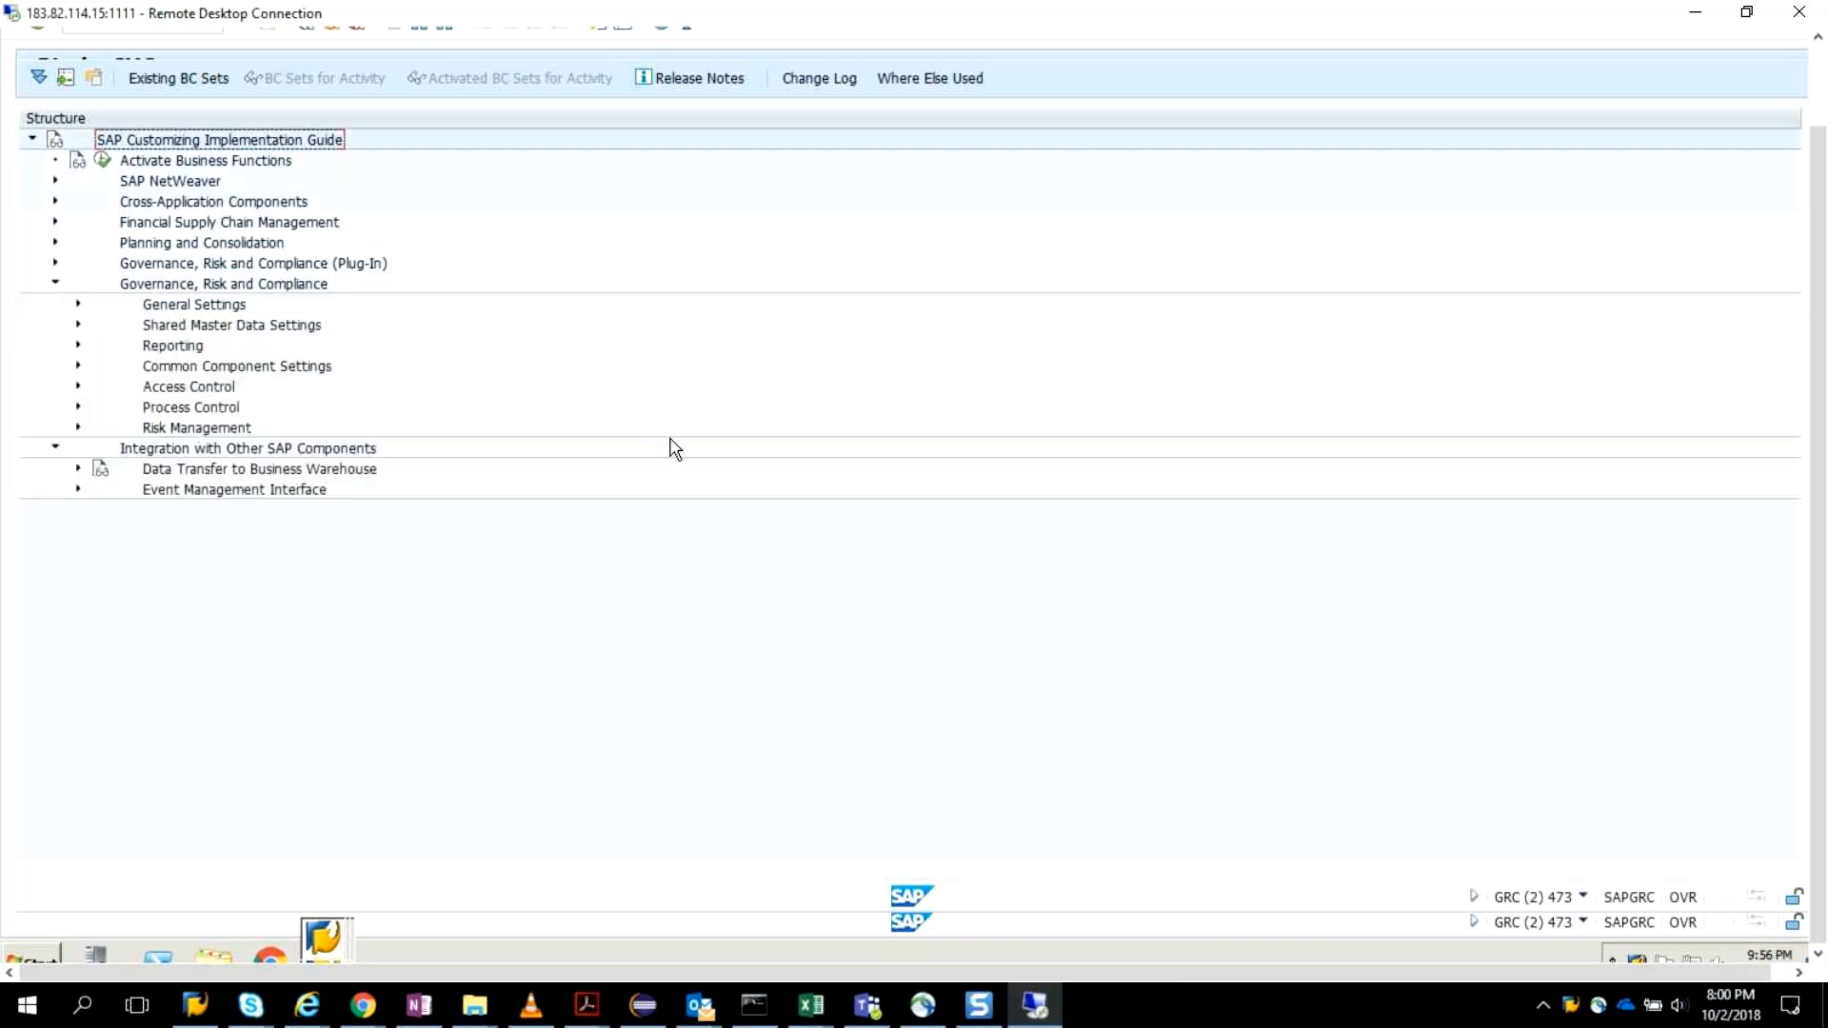
click(79, 365)
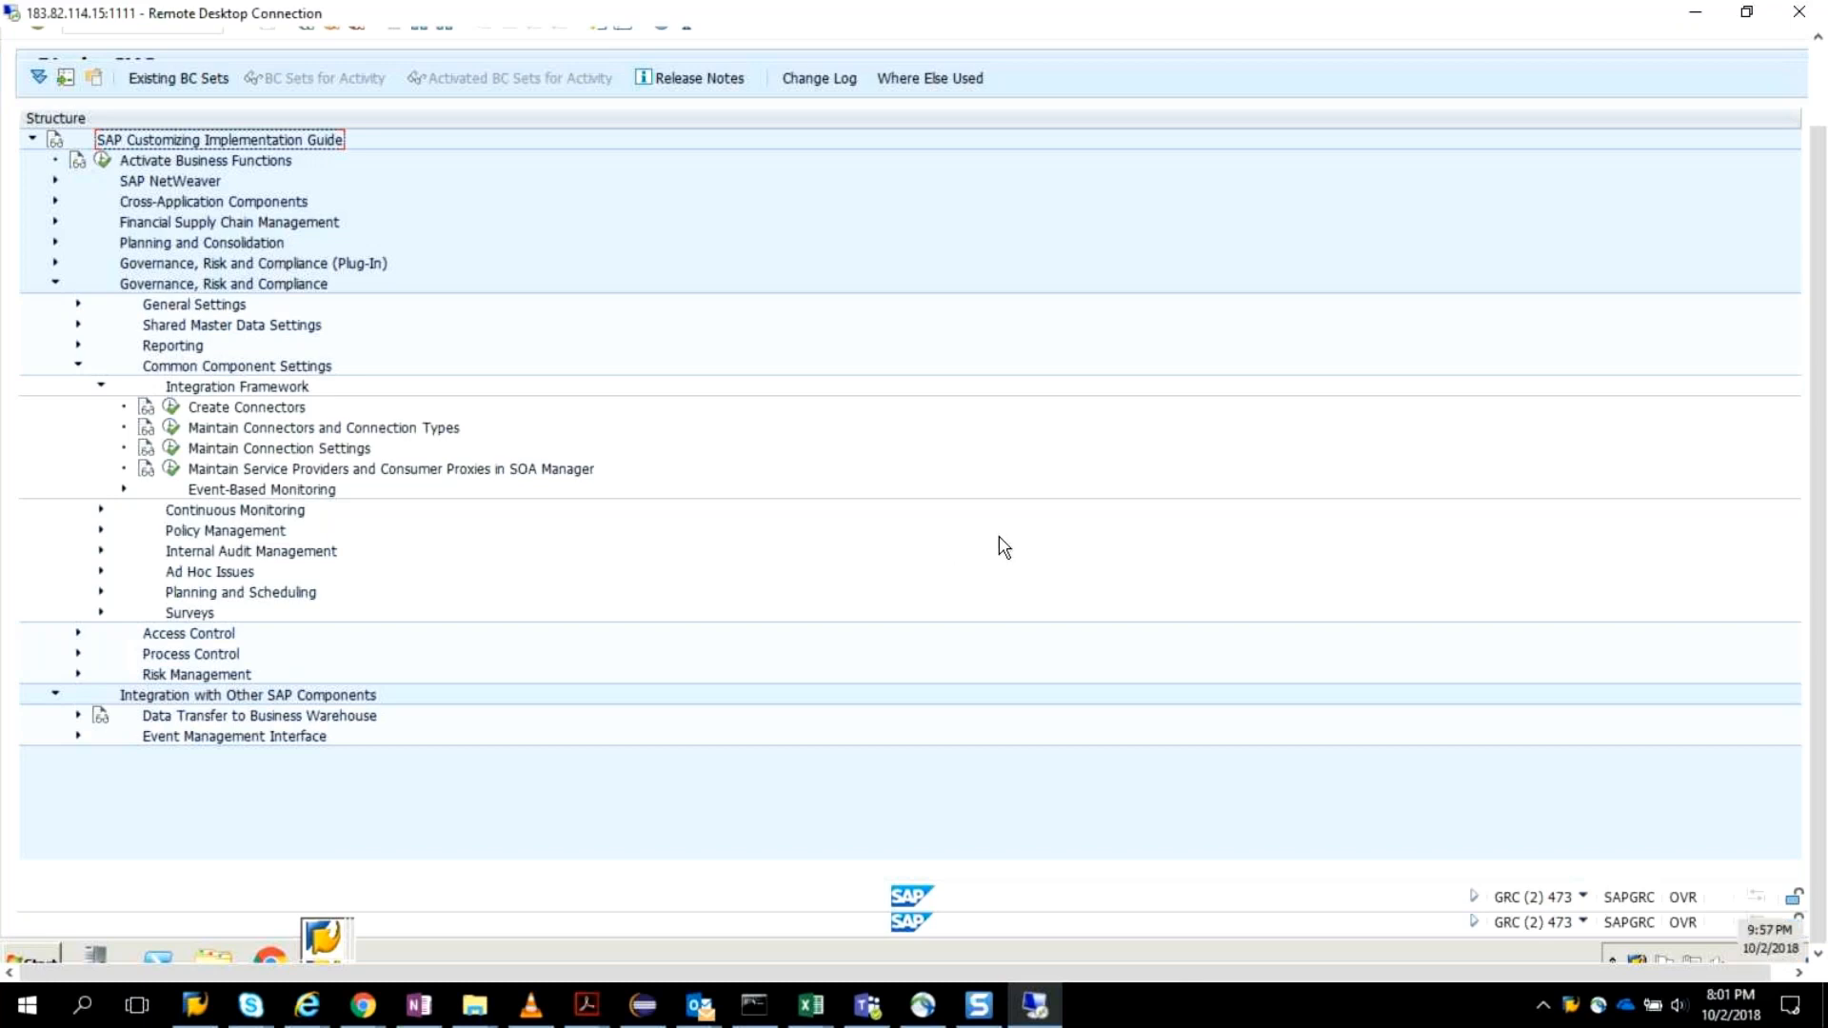
click(173, 448)
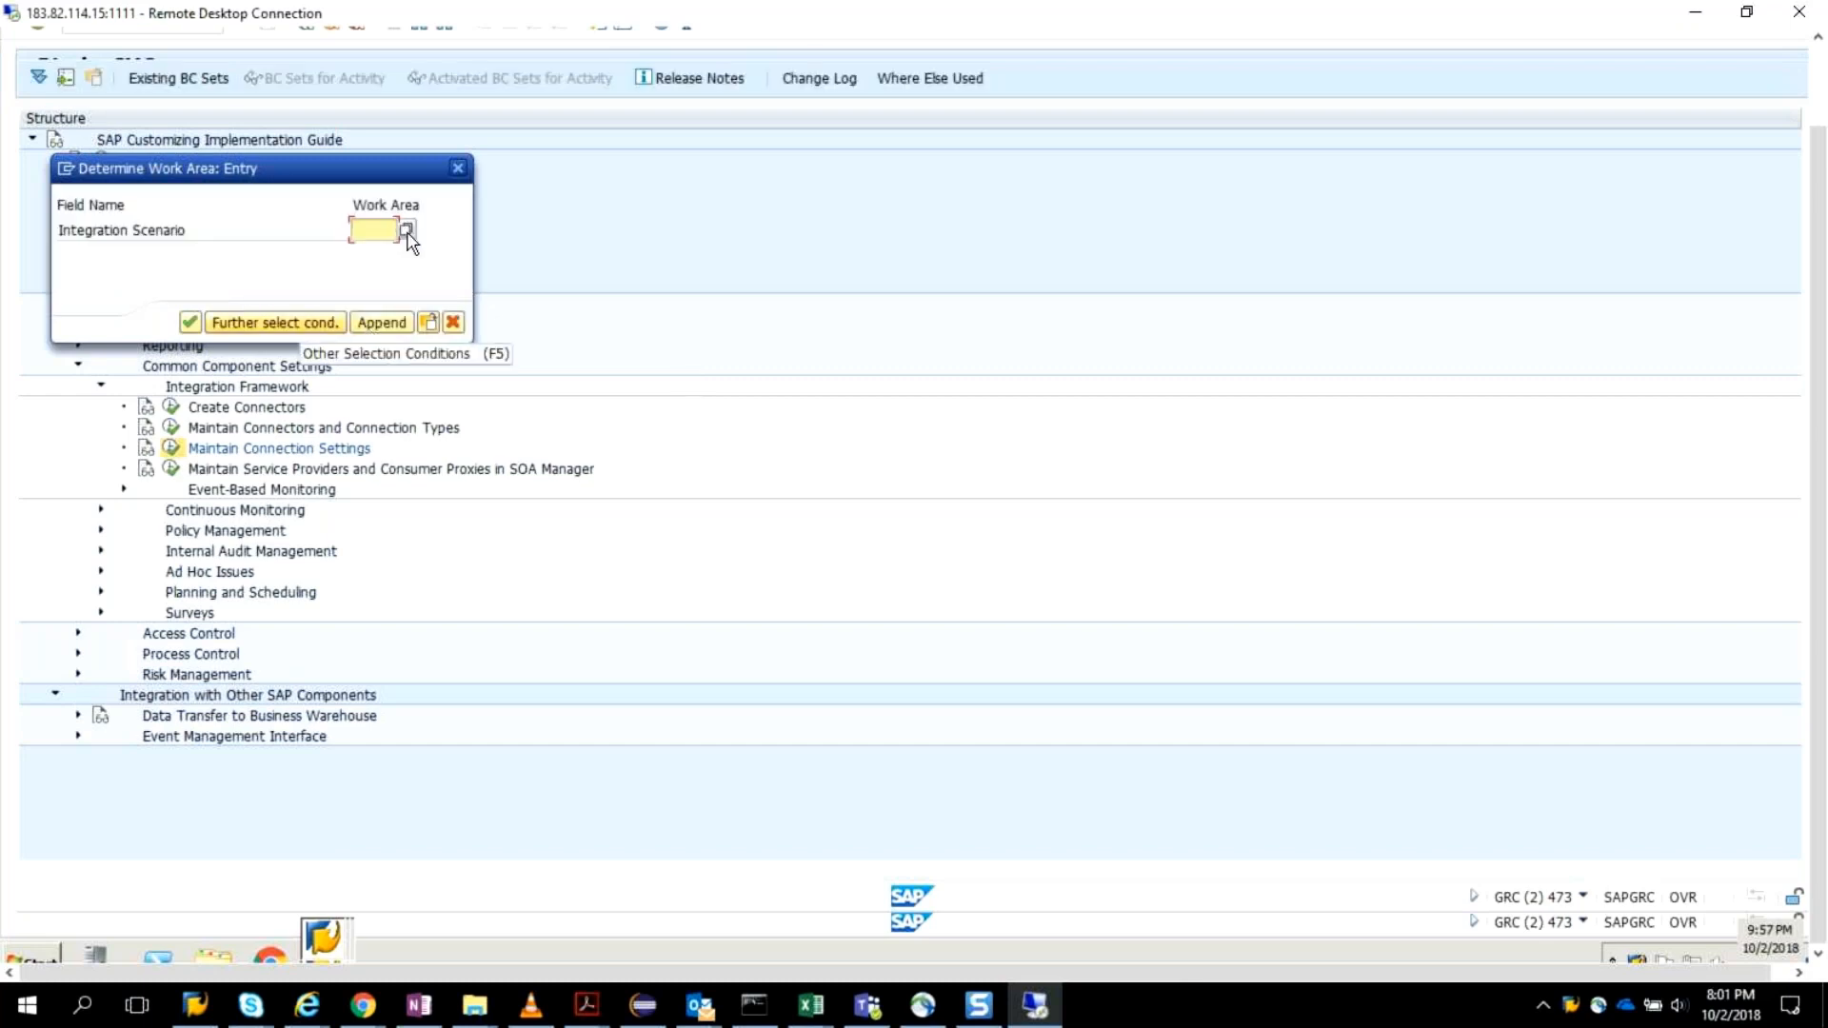
Choose PROV (Provisioning) as the integration scenario for the work area.
click(406, 232)
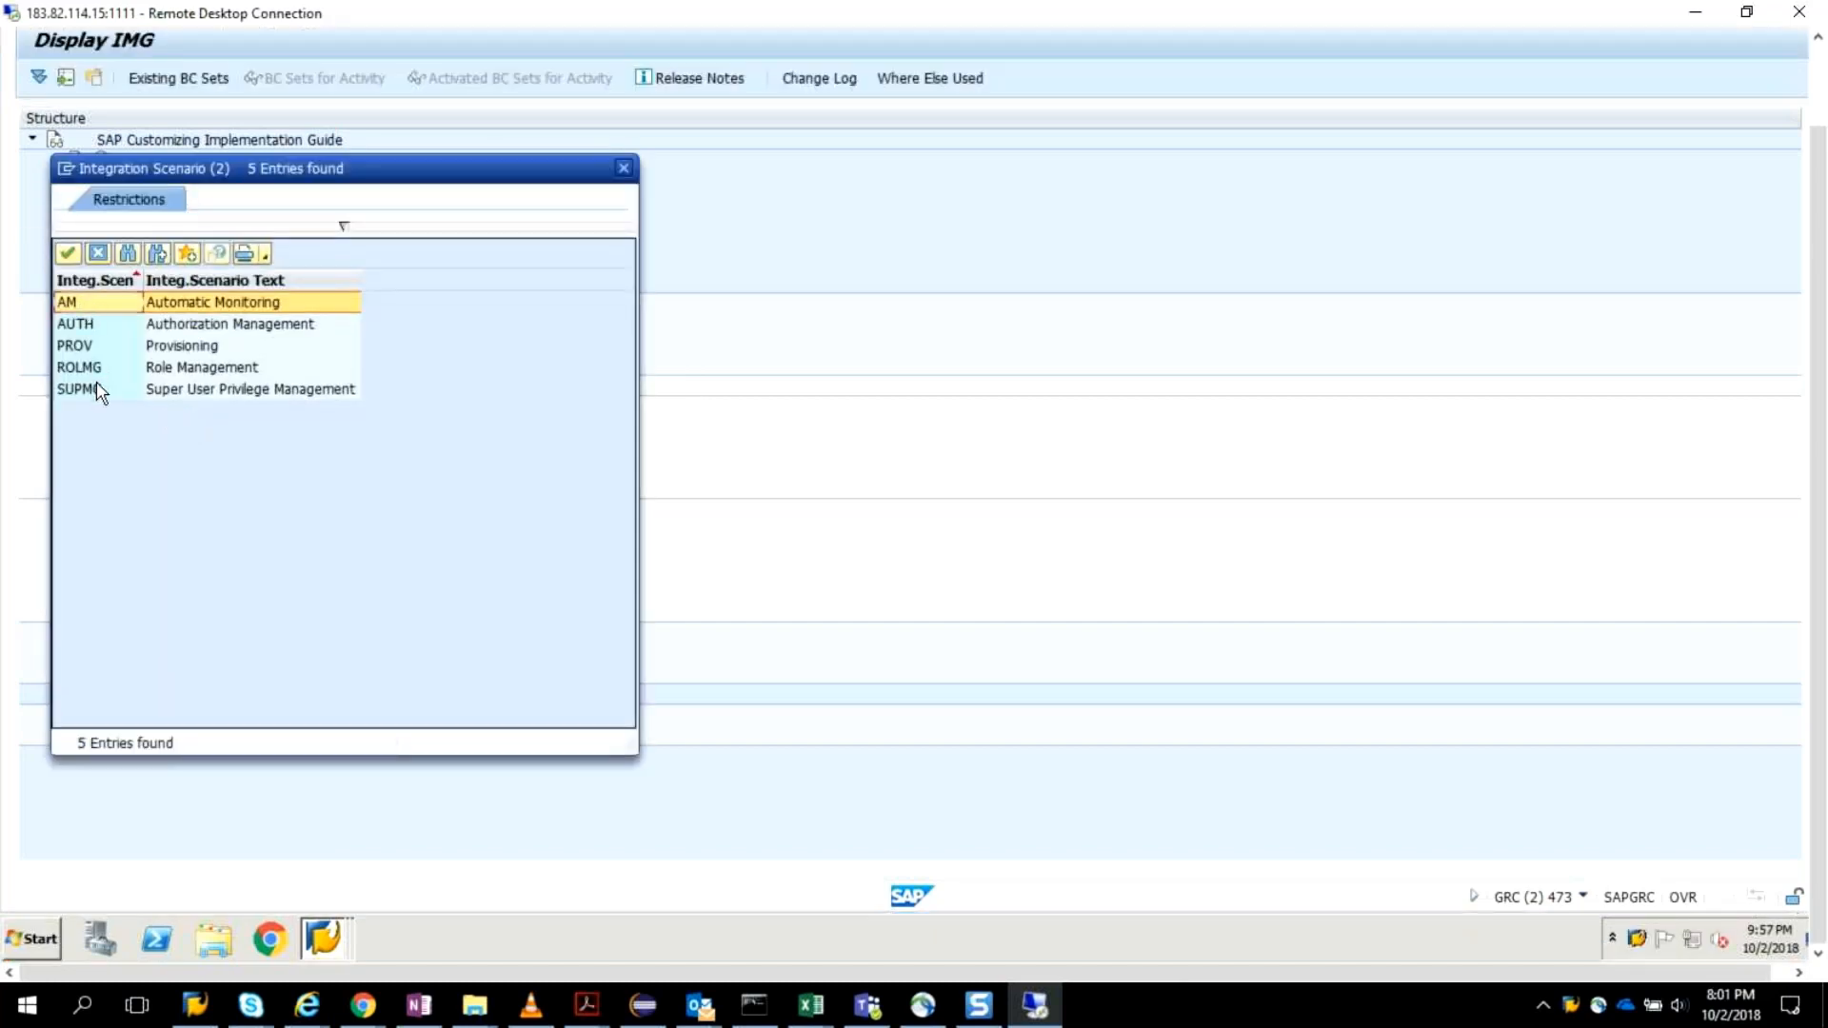
click(95, 347)
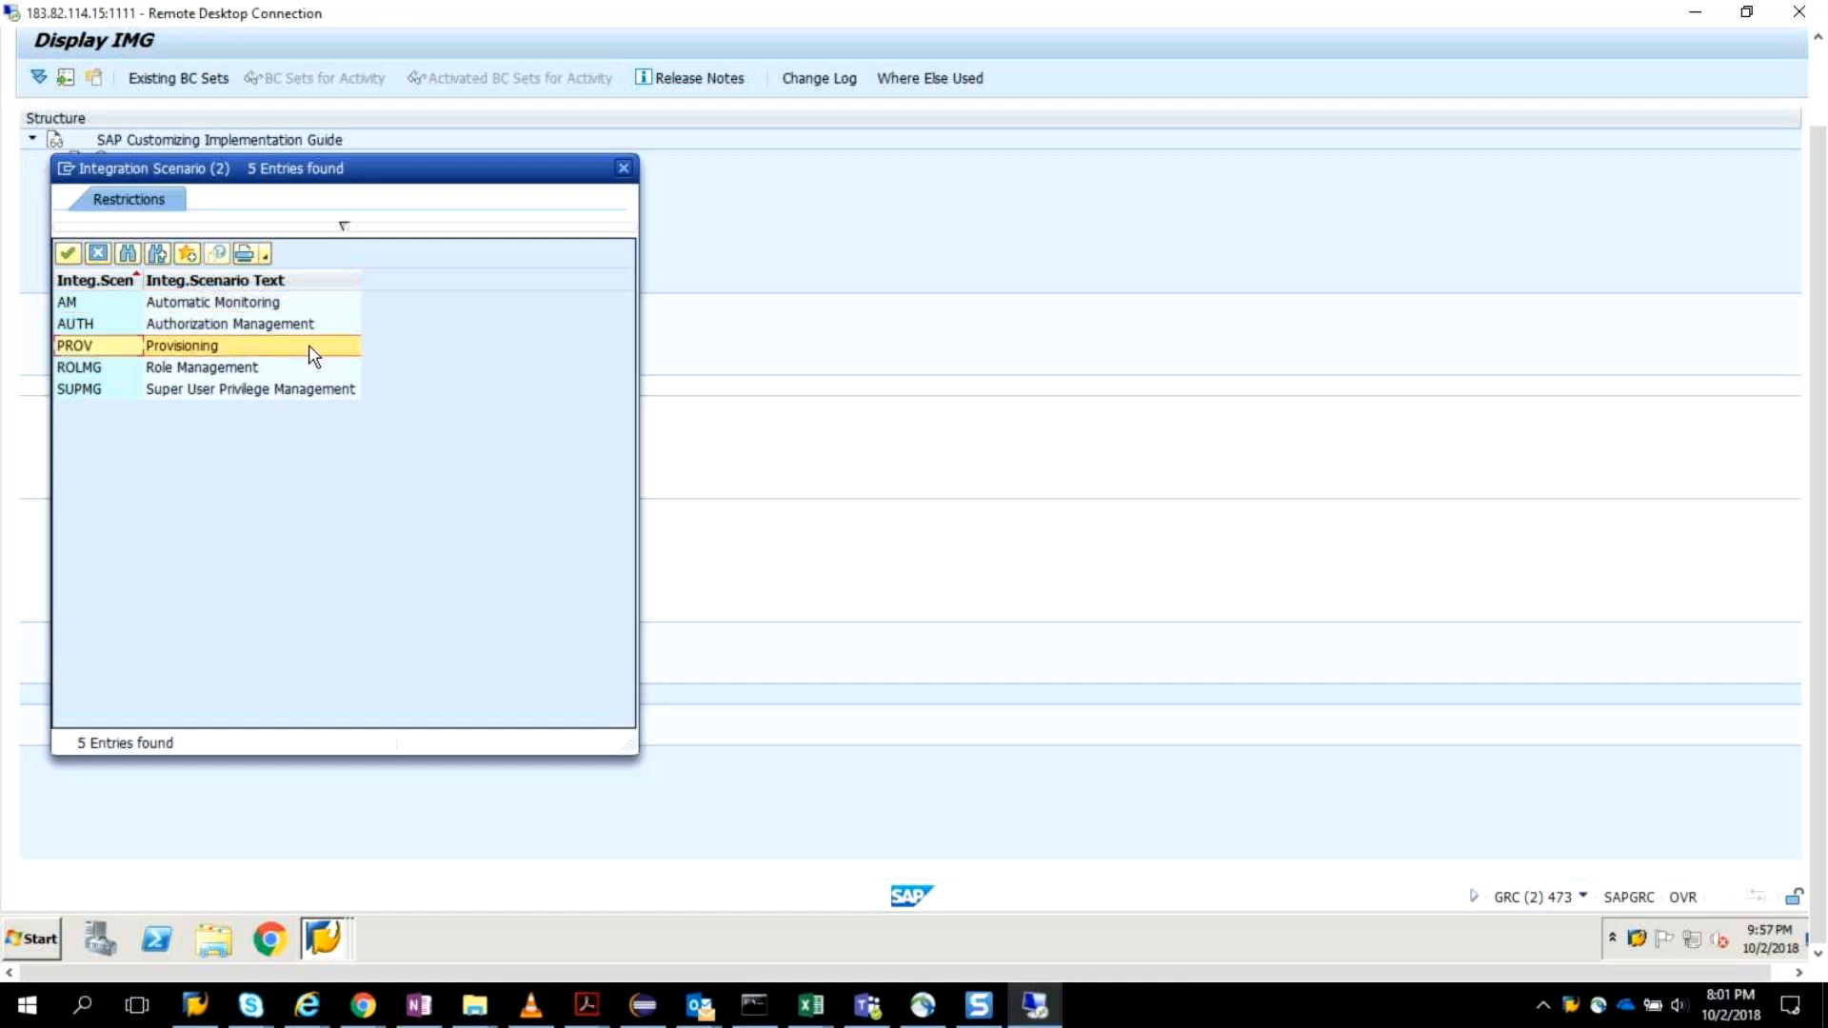
double_click(98, 348)
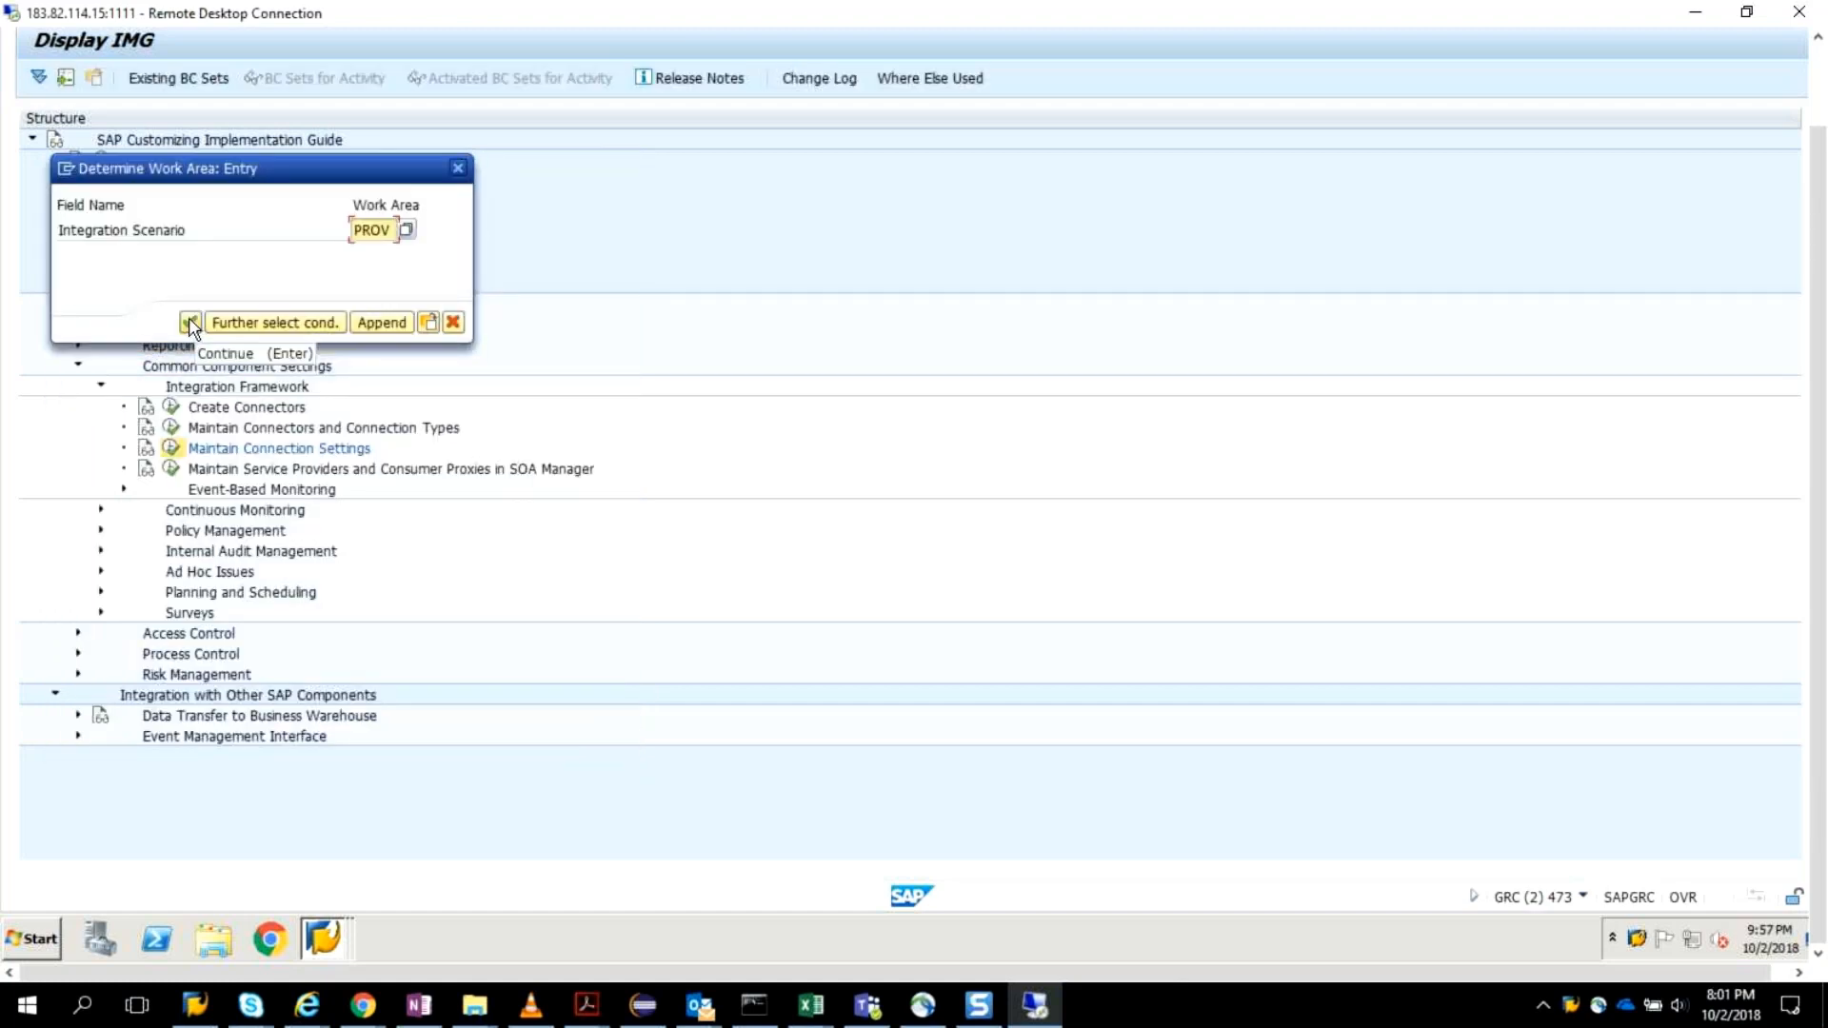
click(191, 325)
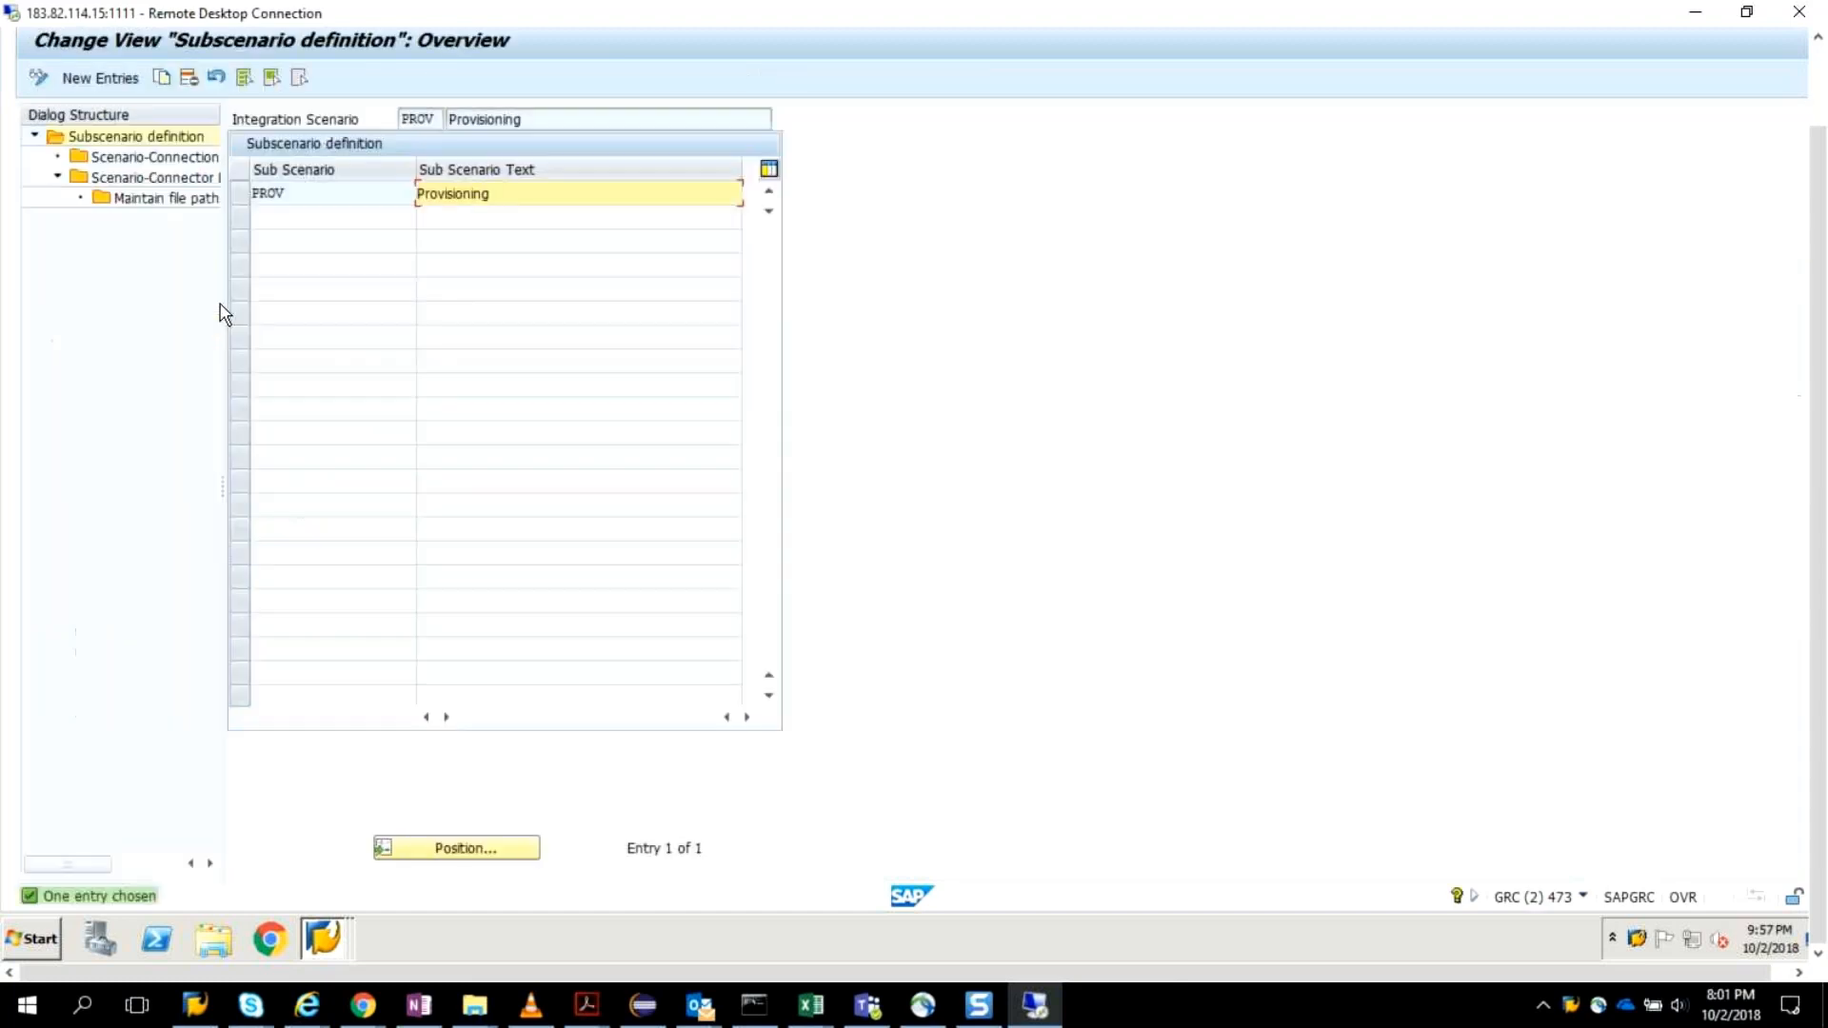
Check the SAP connection type of the PROV subscenario and open its Scenario-Connector Link overview.
click(258, 197)
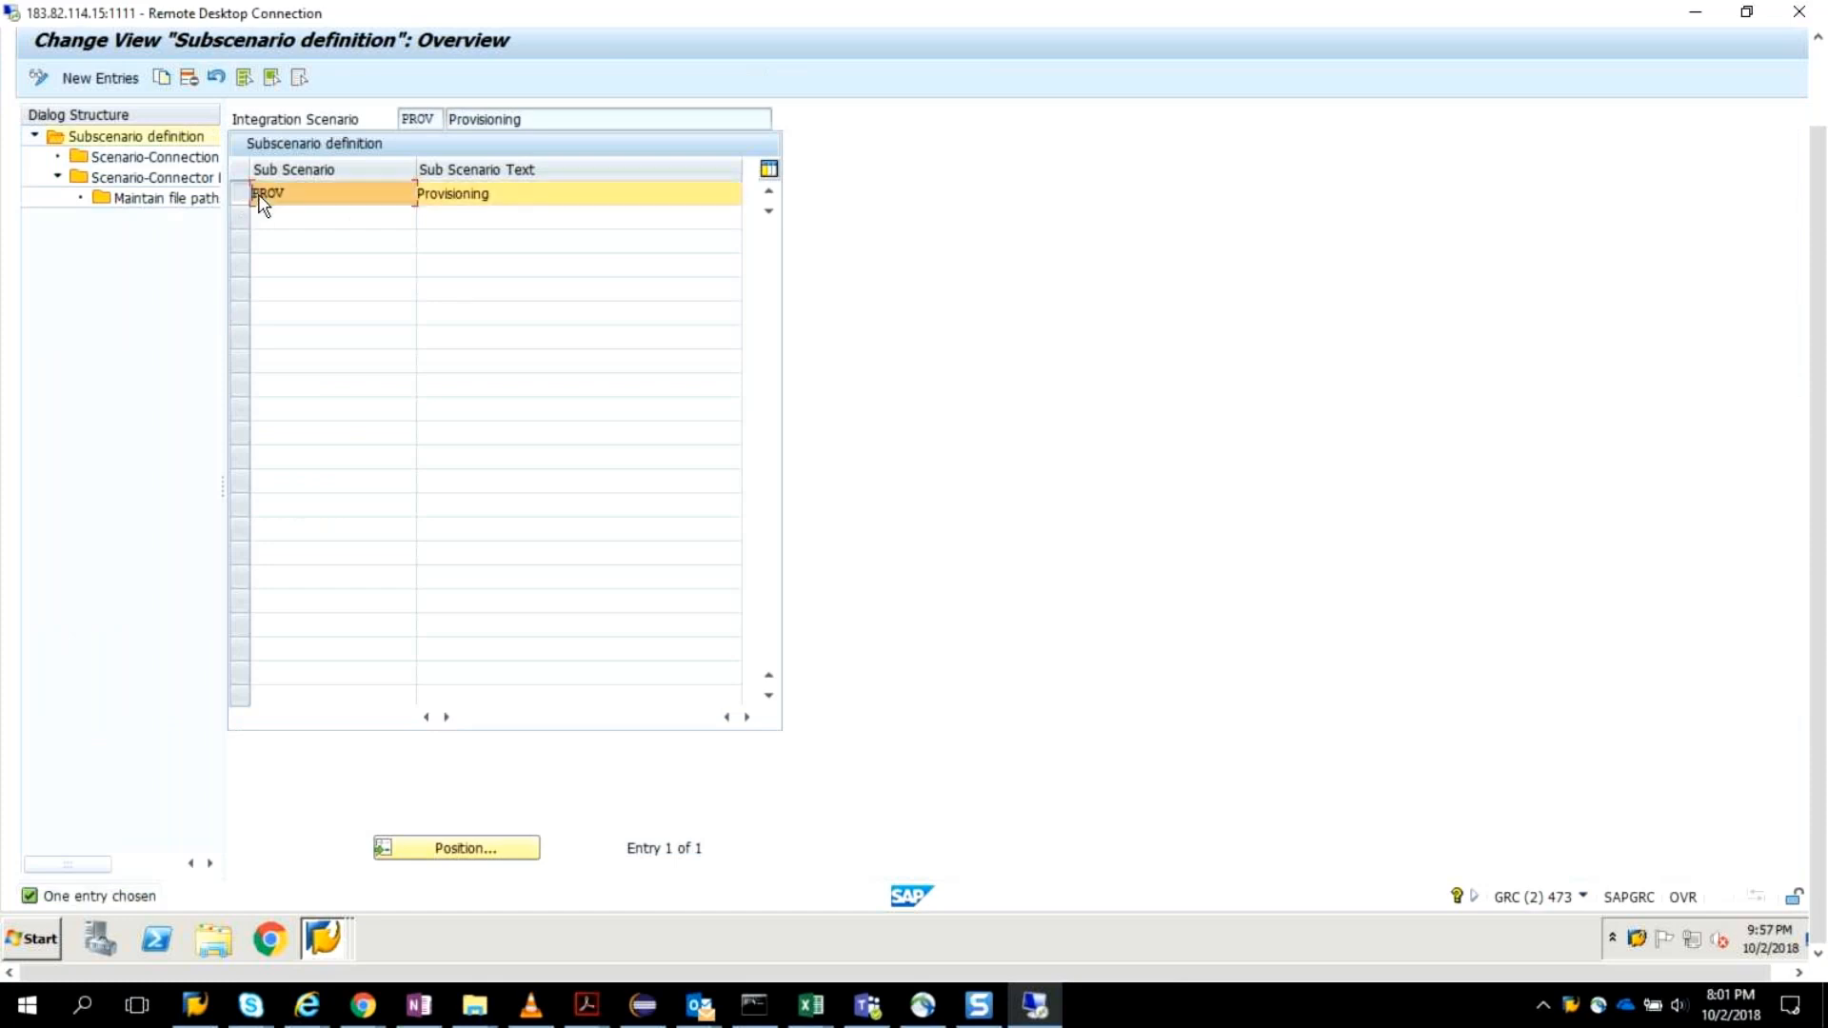
double_click(171, 159)
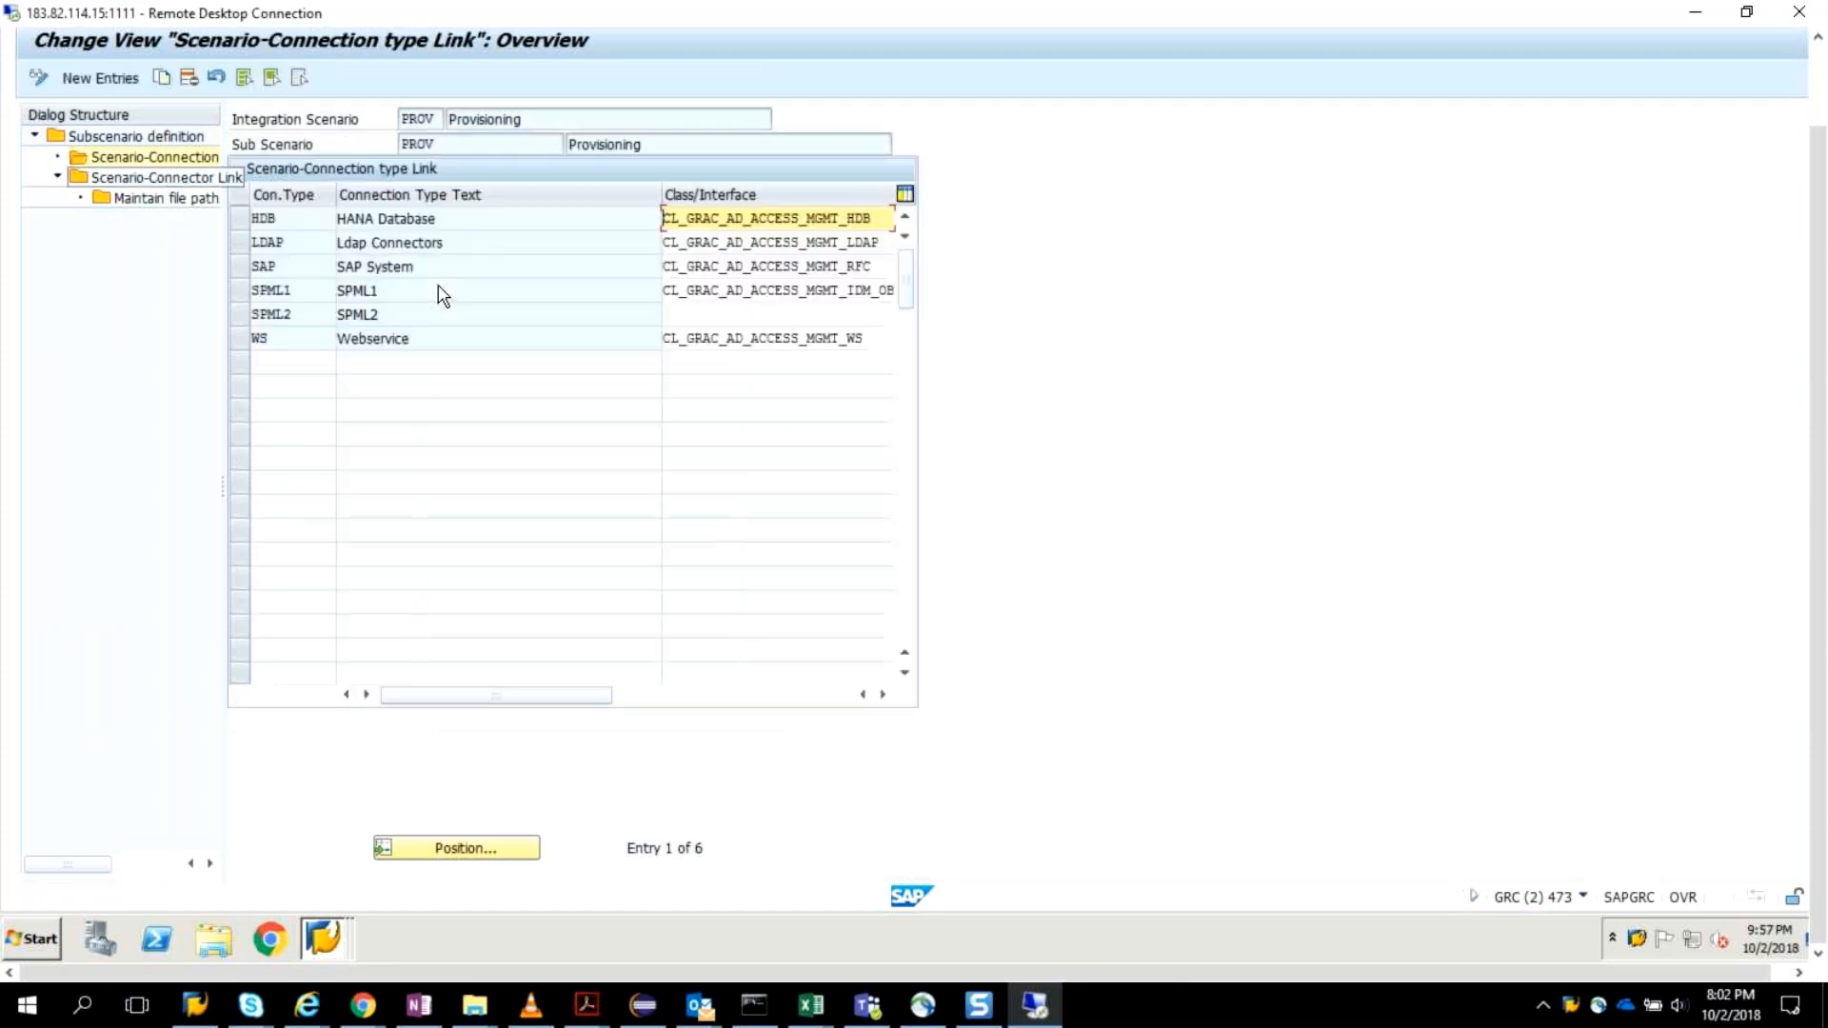
click(237, 269)
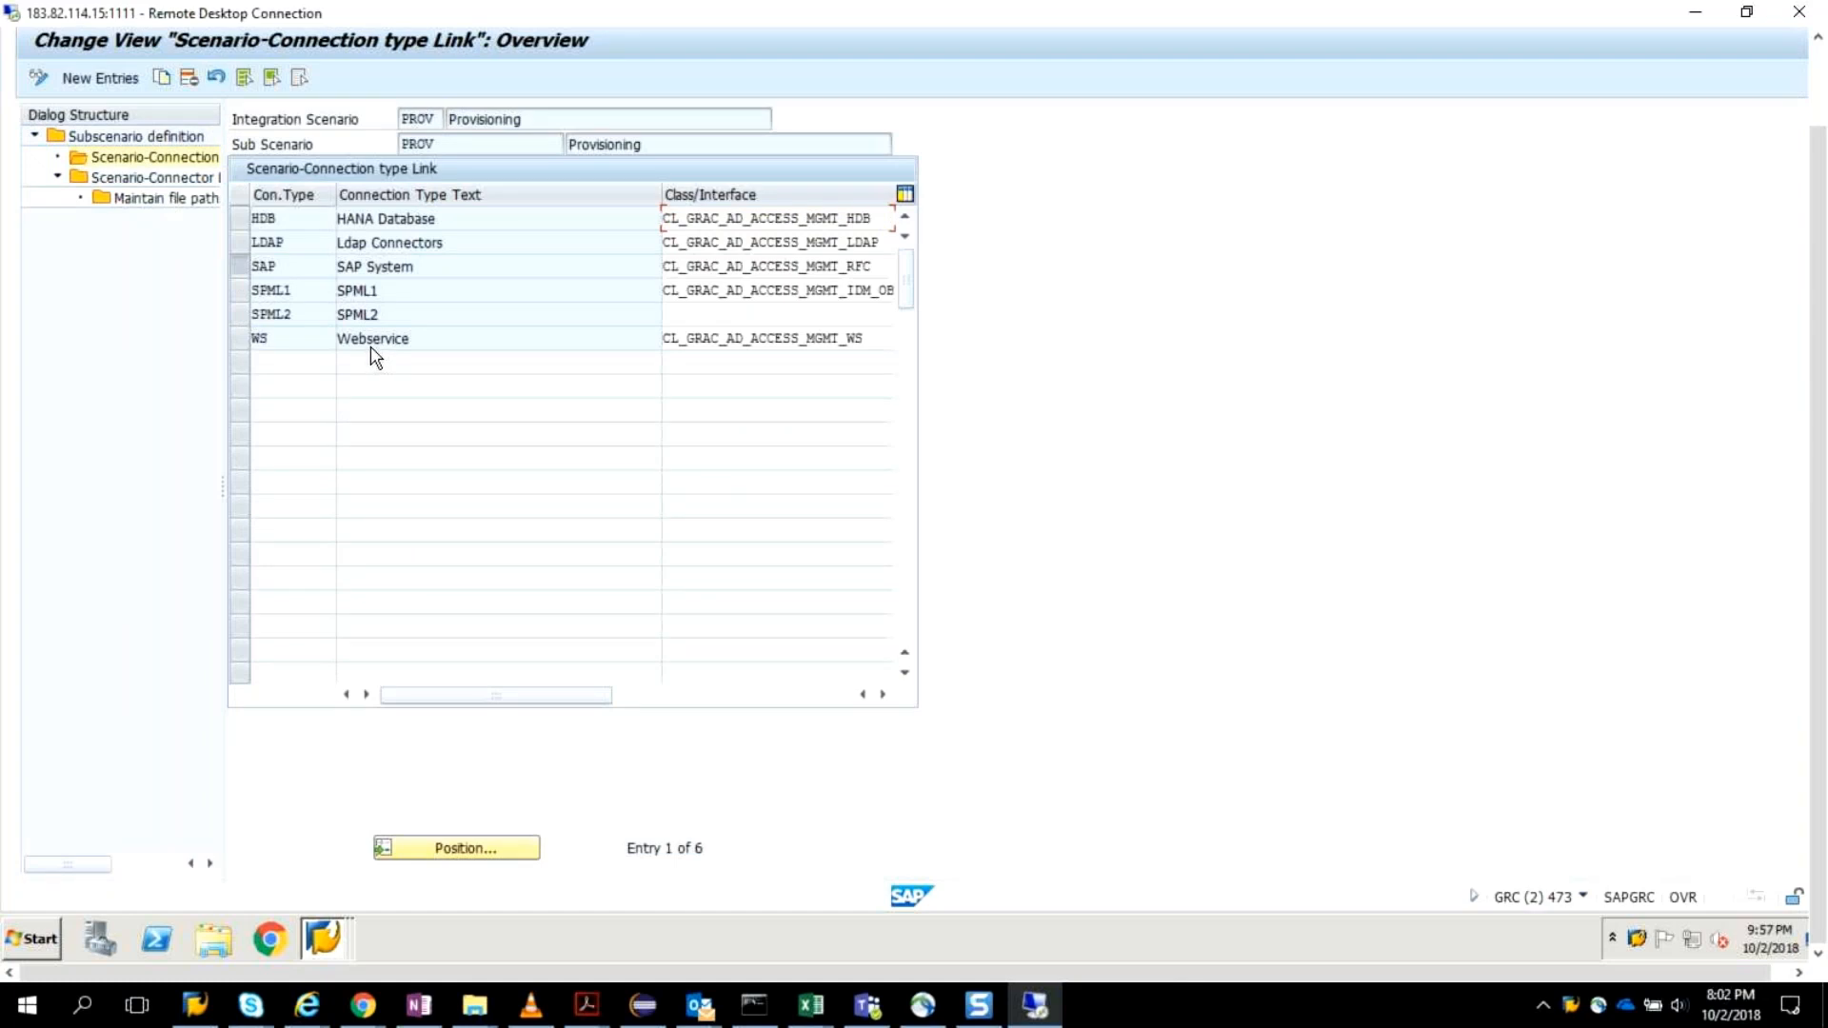
click(83, 181)
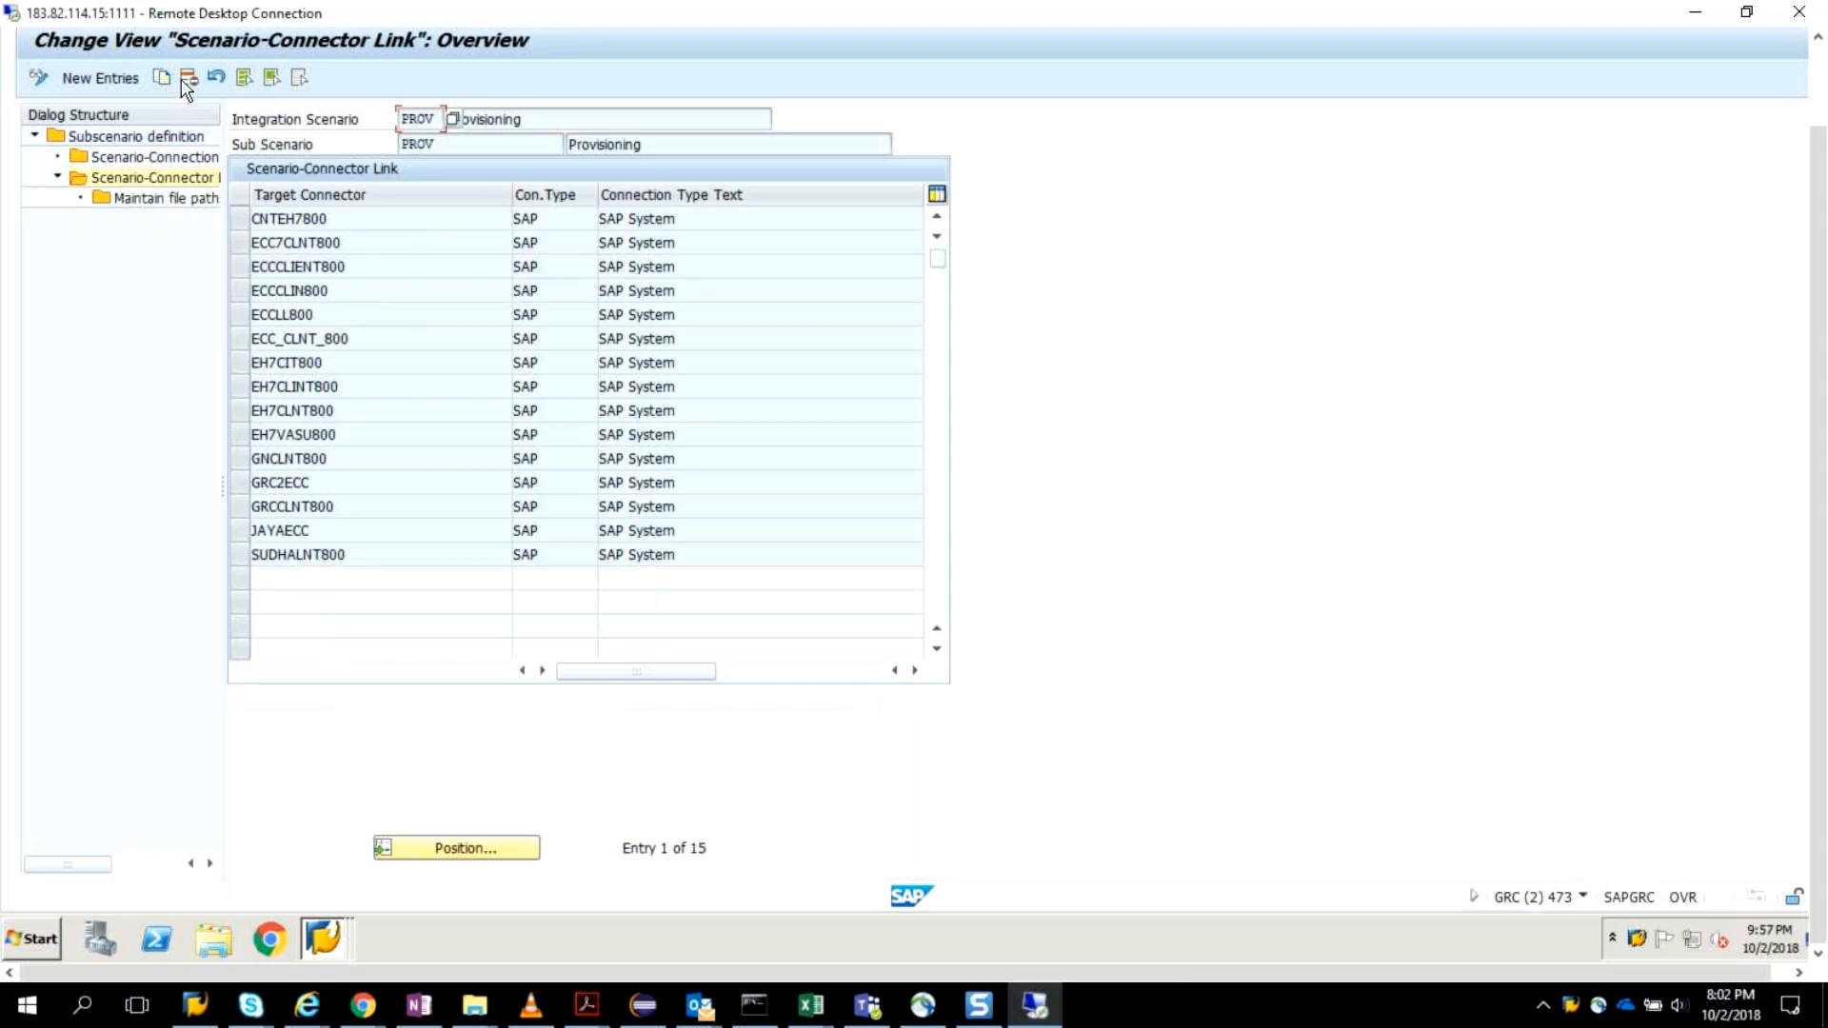
Add VIPINCLNT800 as a new target connector in the PROV Scenario-Connector Link.
click(91, 76)
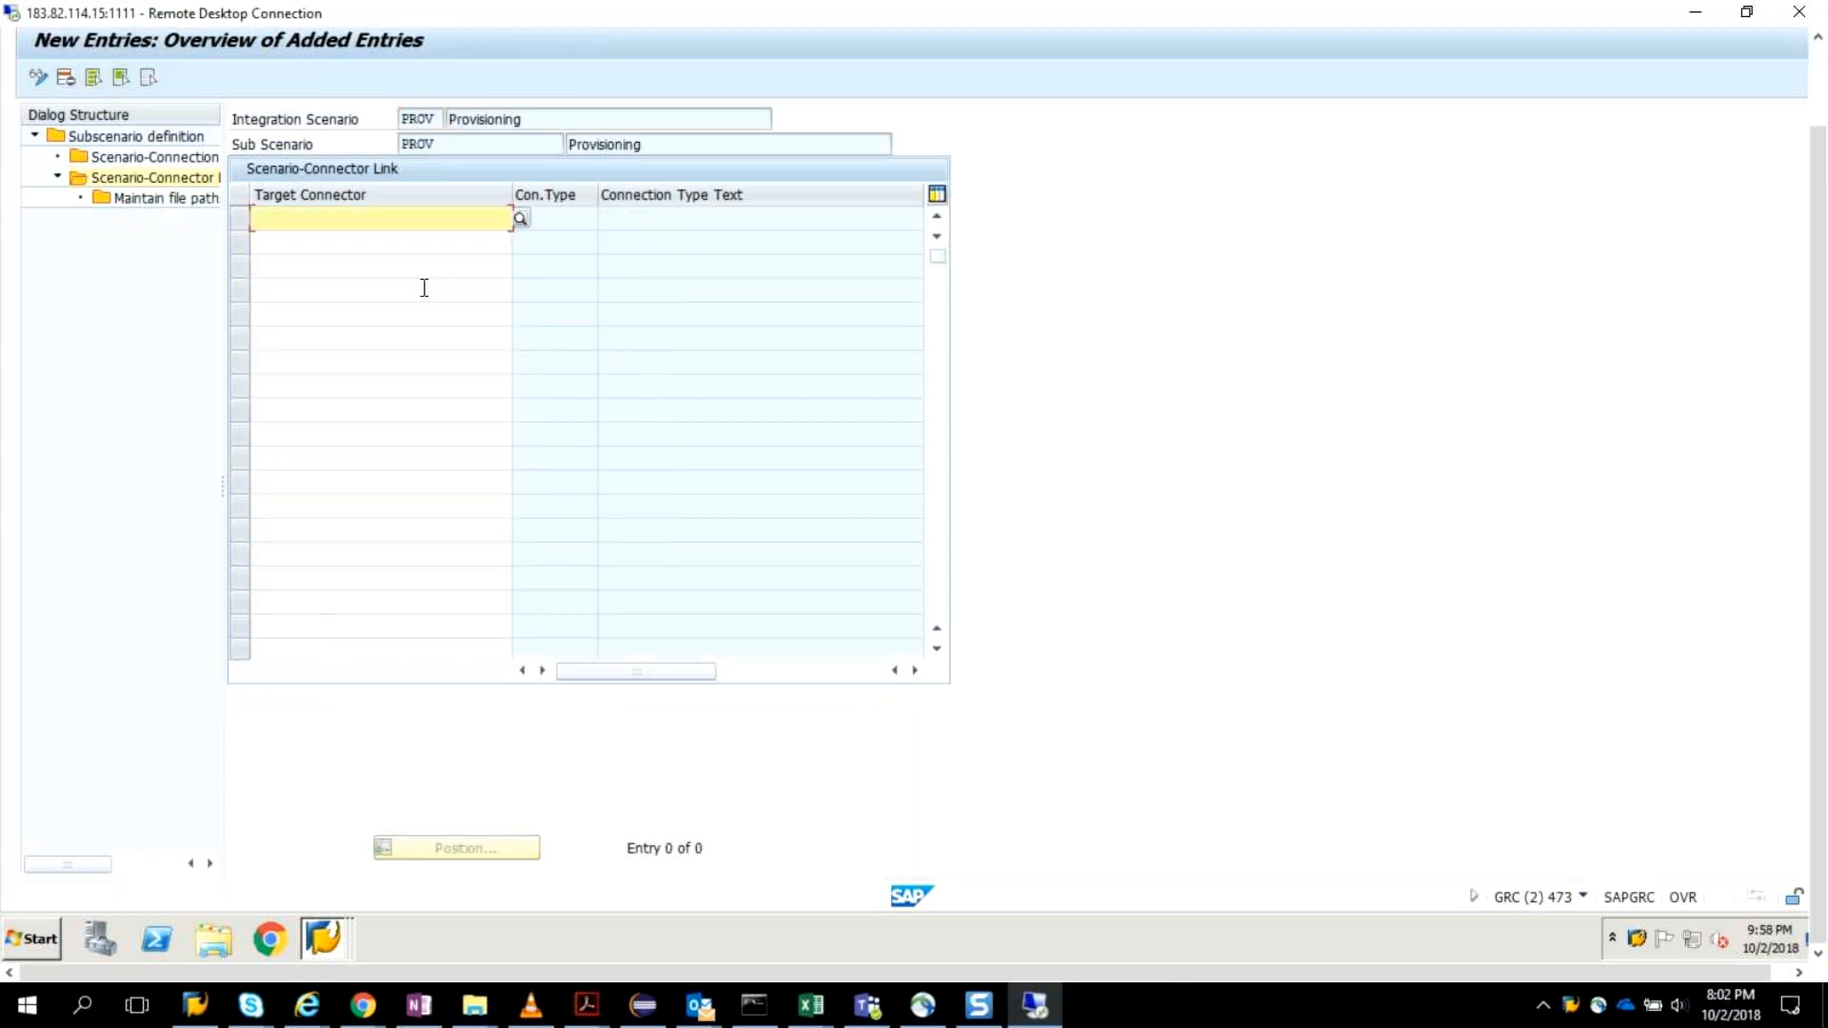
text(VIPIM)
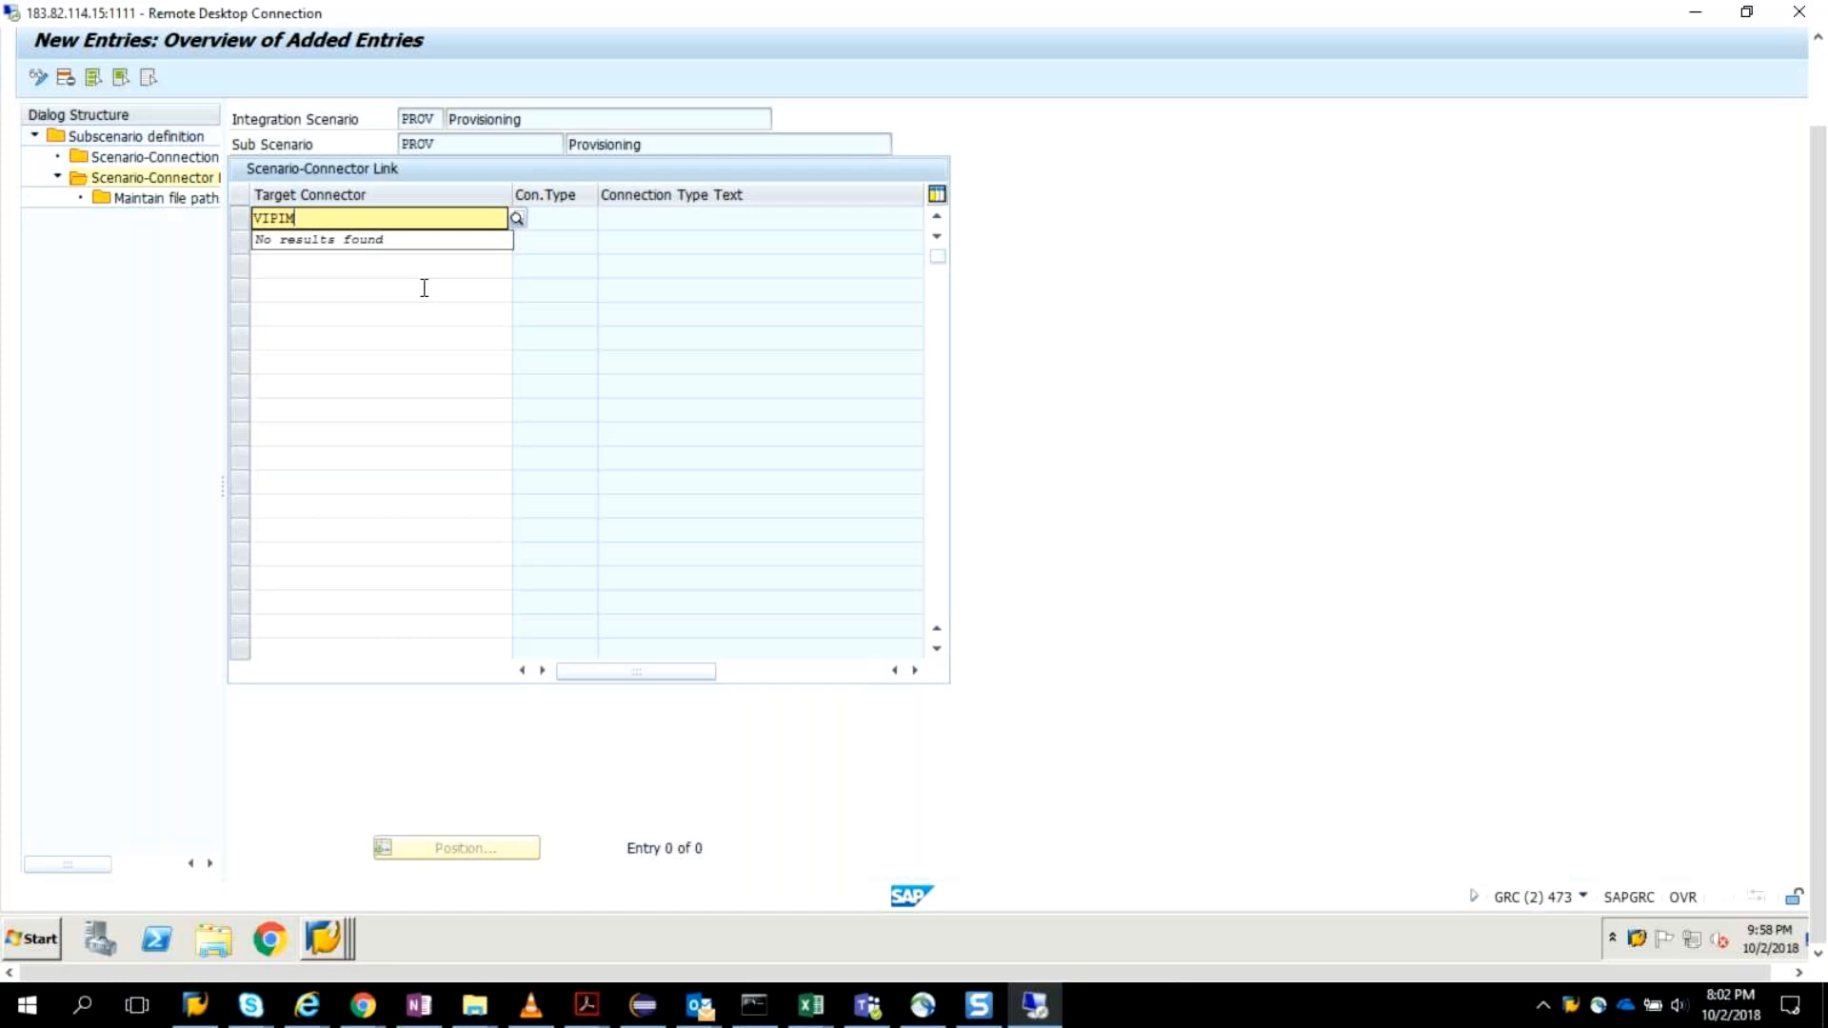
key(BackSpace)
text(n)
key(BackSpace)
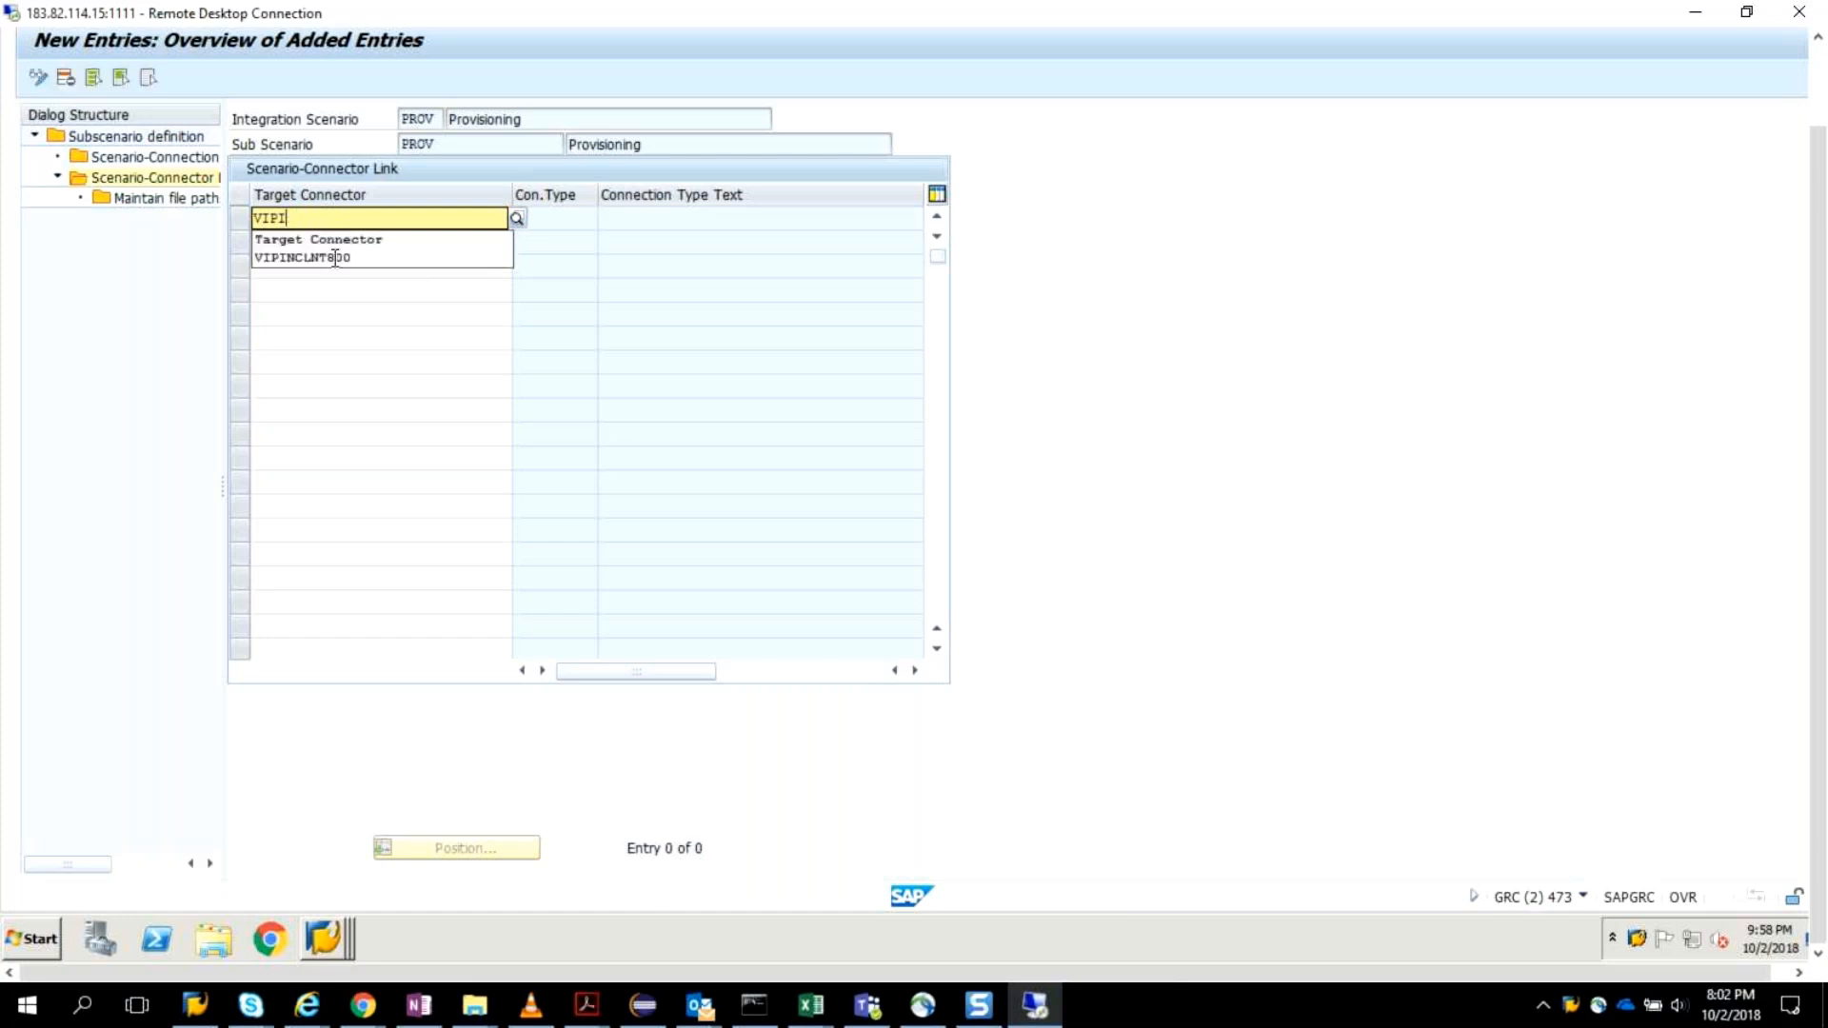
click(348, 259)
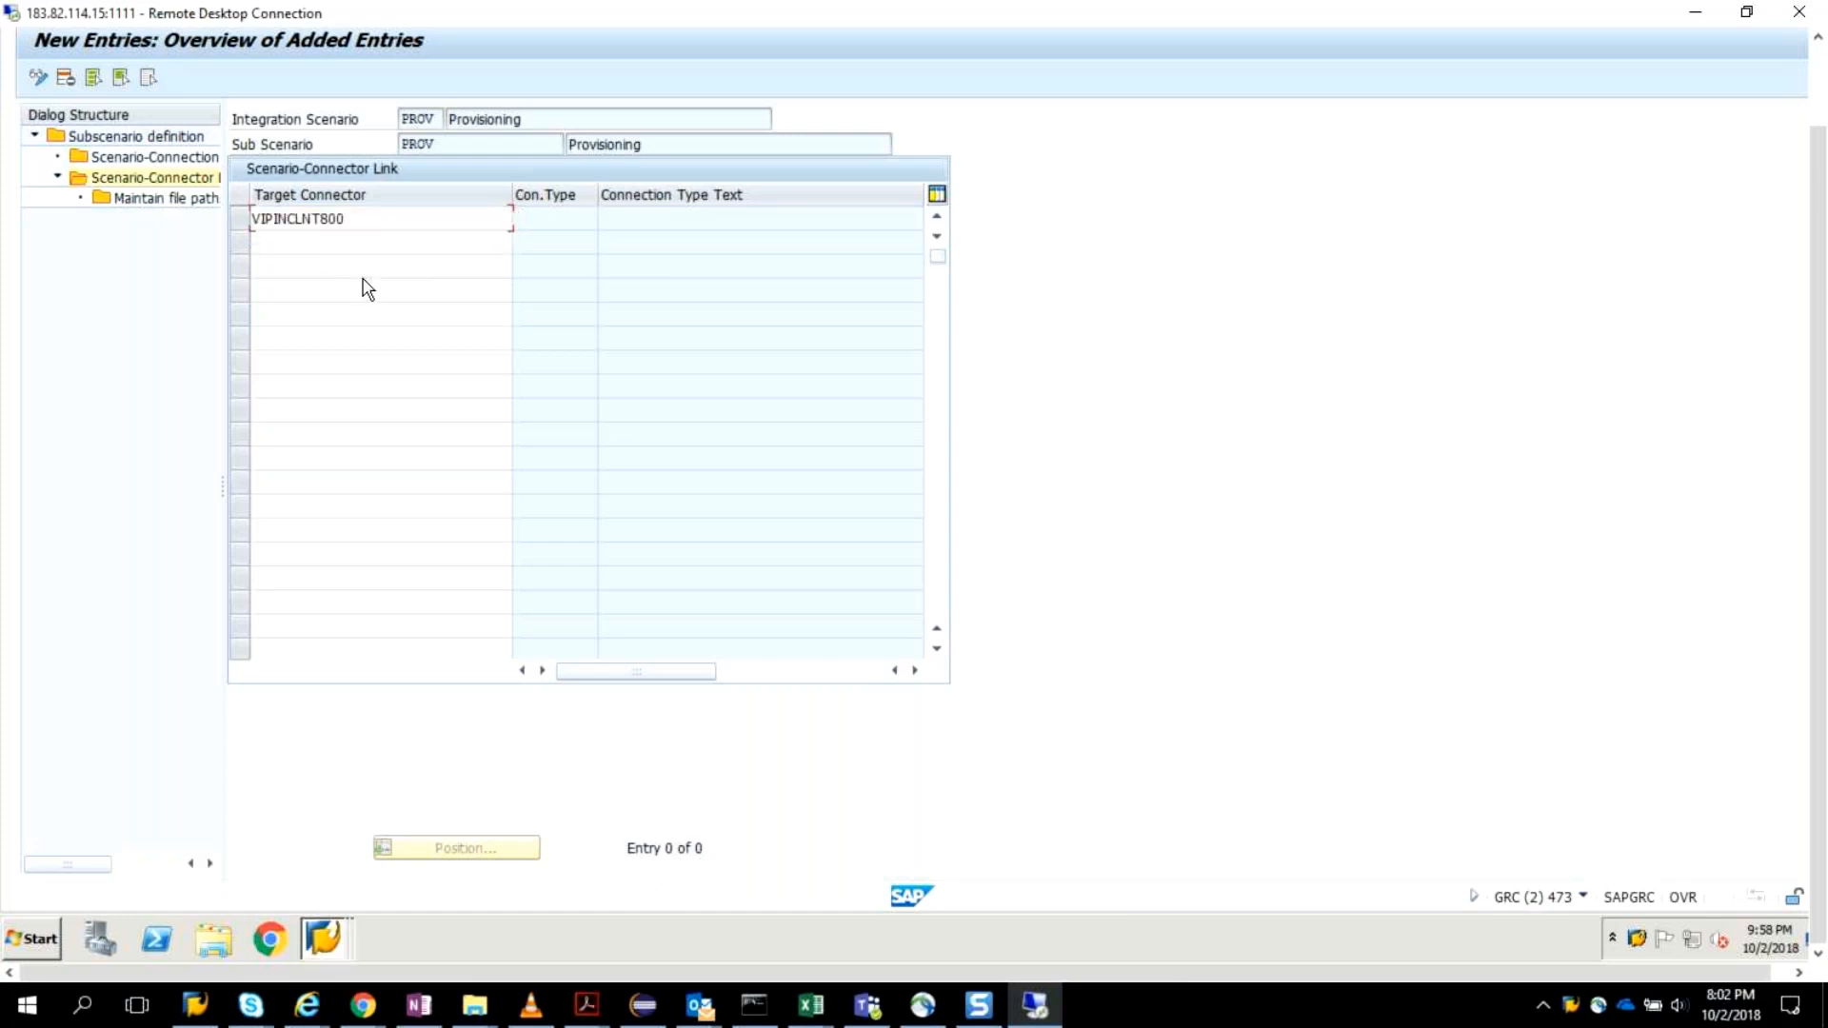
key(Return)
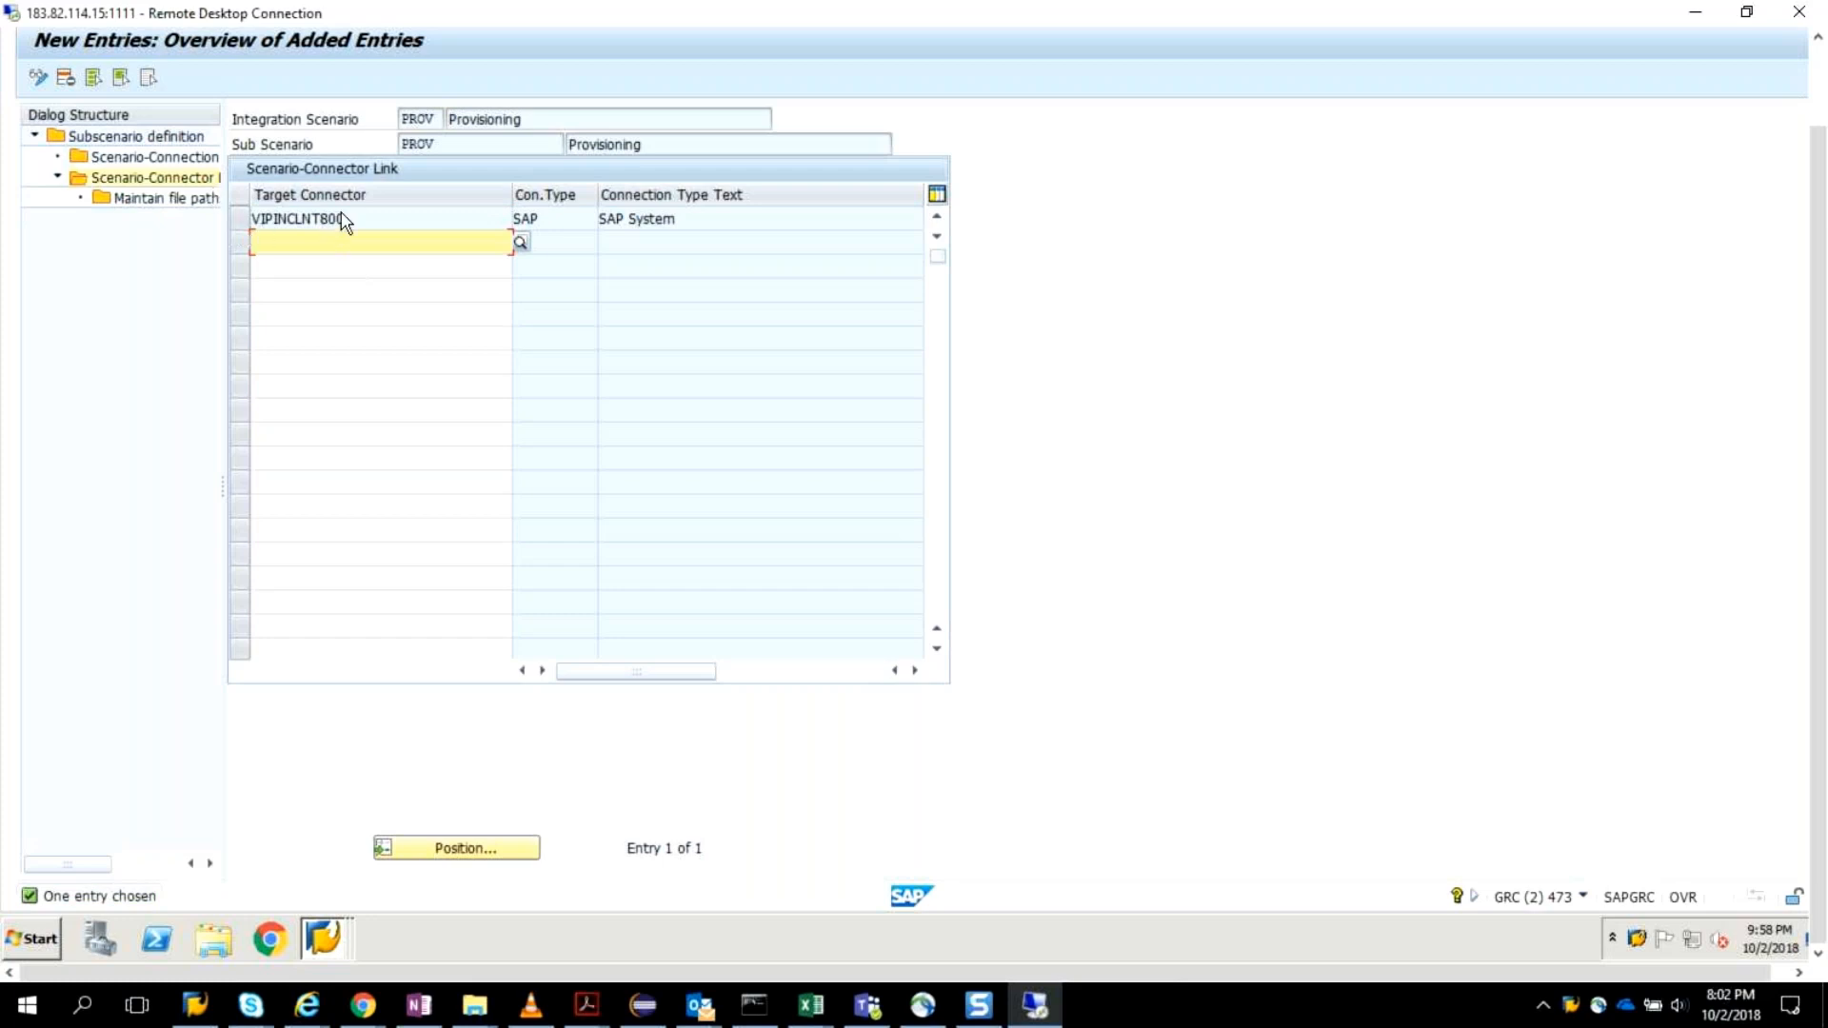
click(240, 219)
Save the connector link under a new customizing request with the short description "ARM Customozation".
drag(1816, 426, 1818, 227)
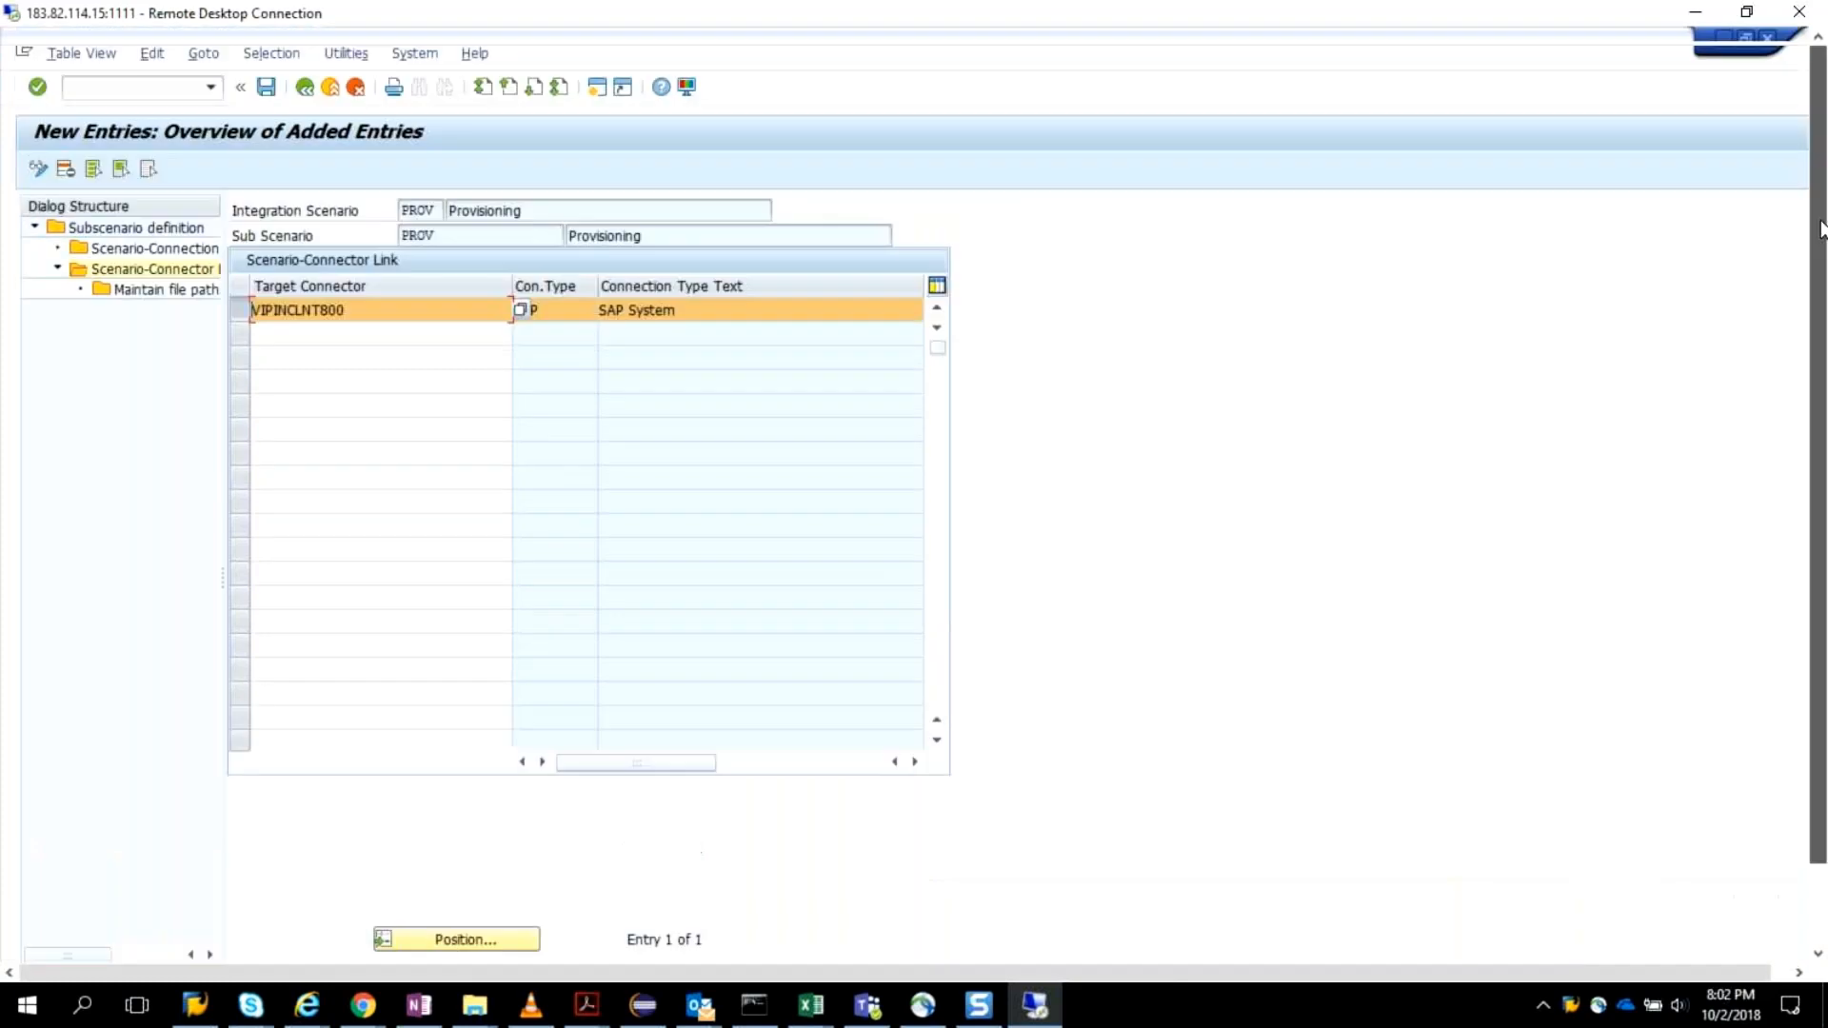
click(266, 88)
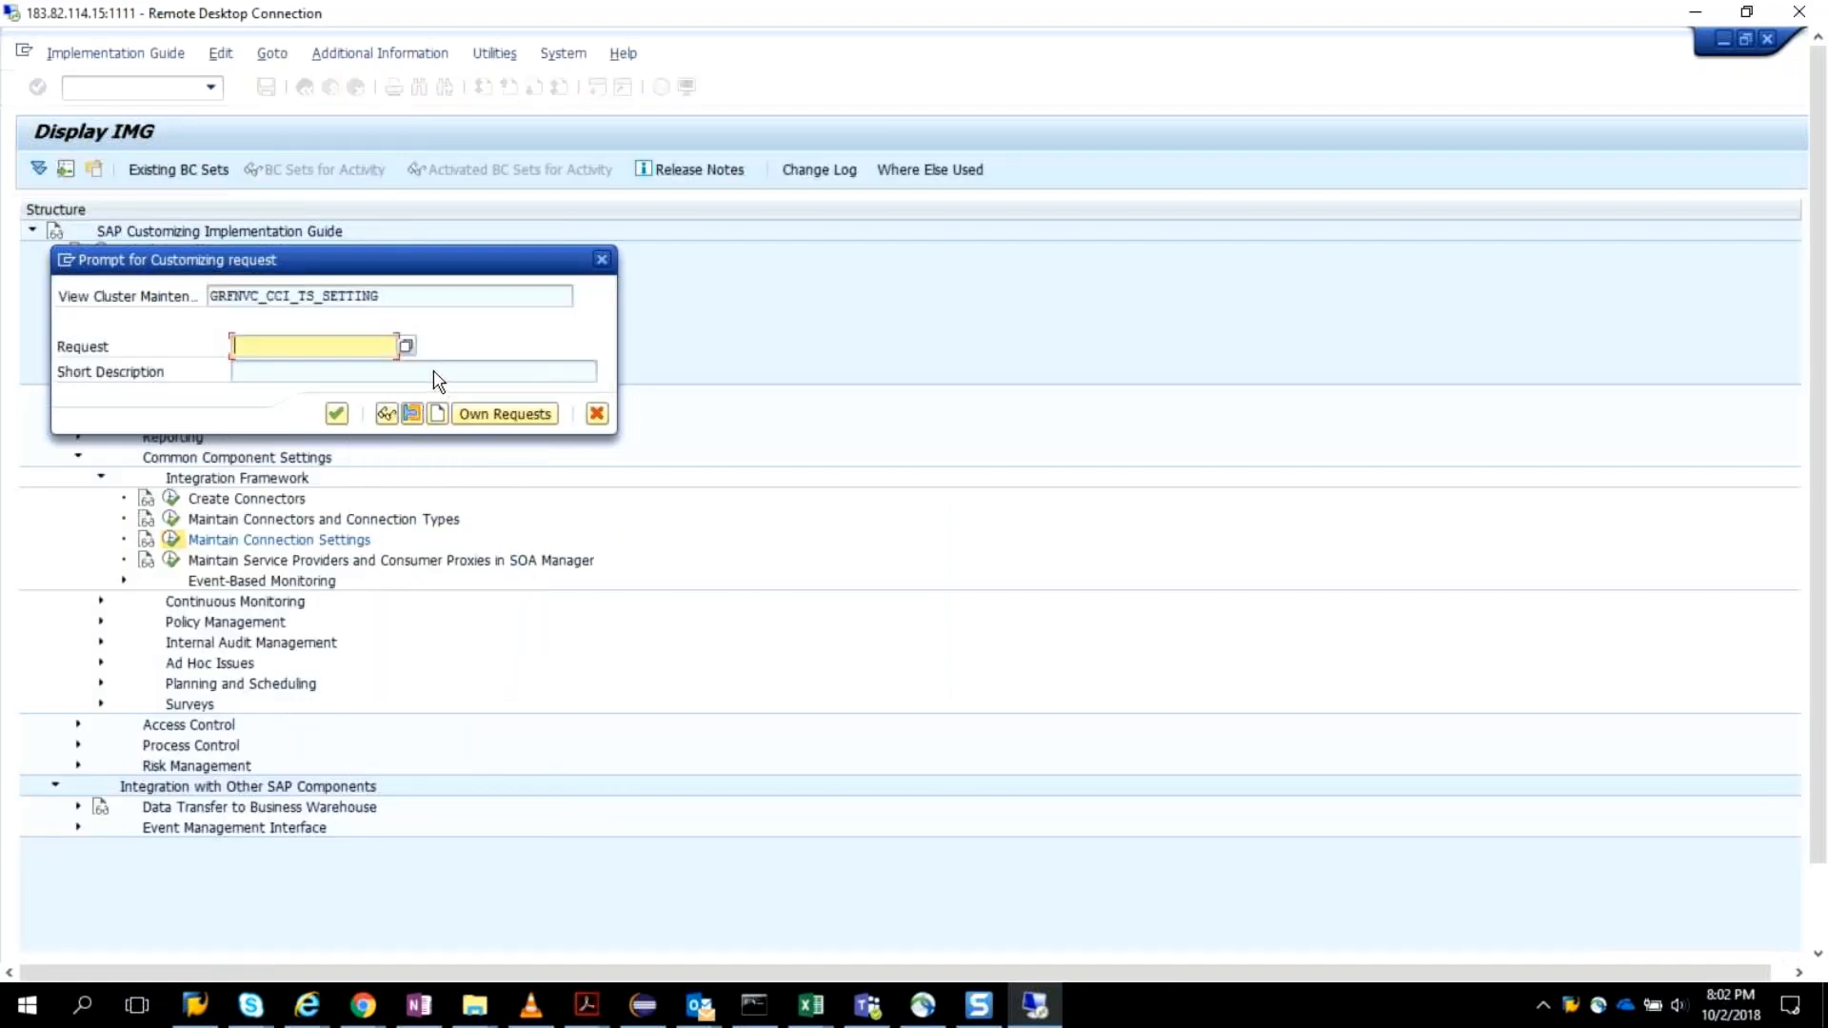
key(Escape)
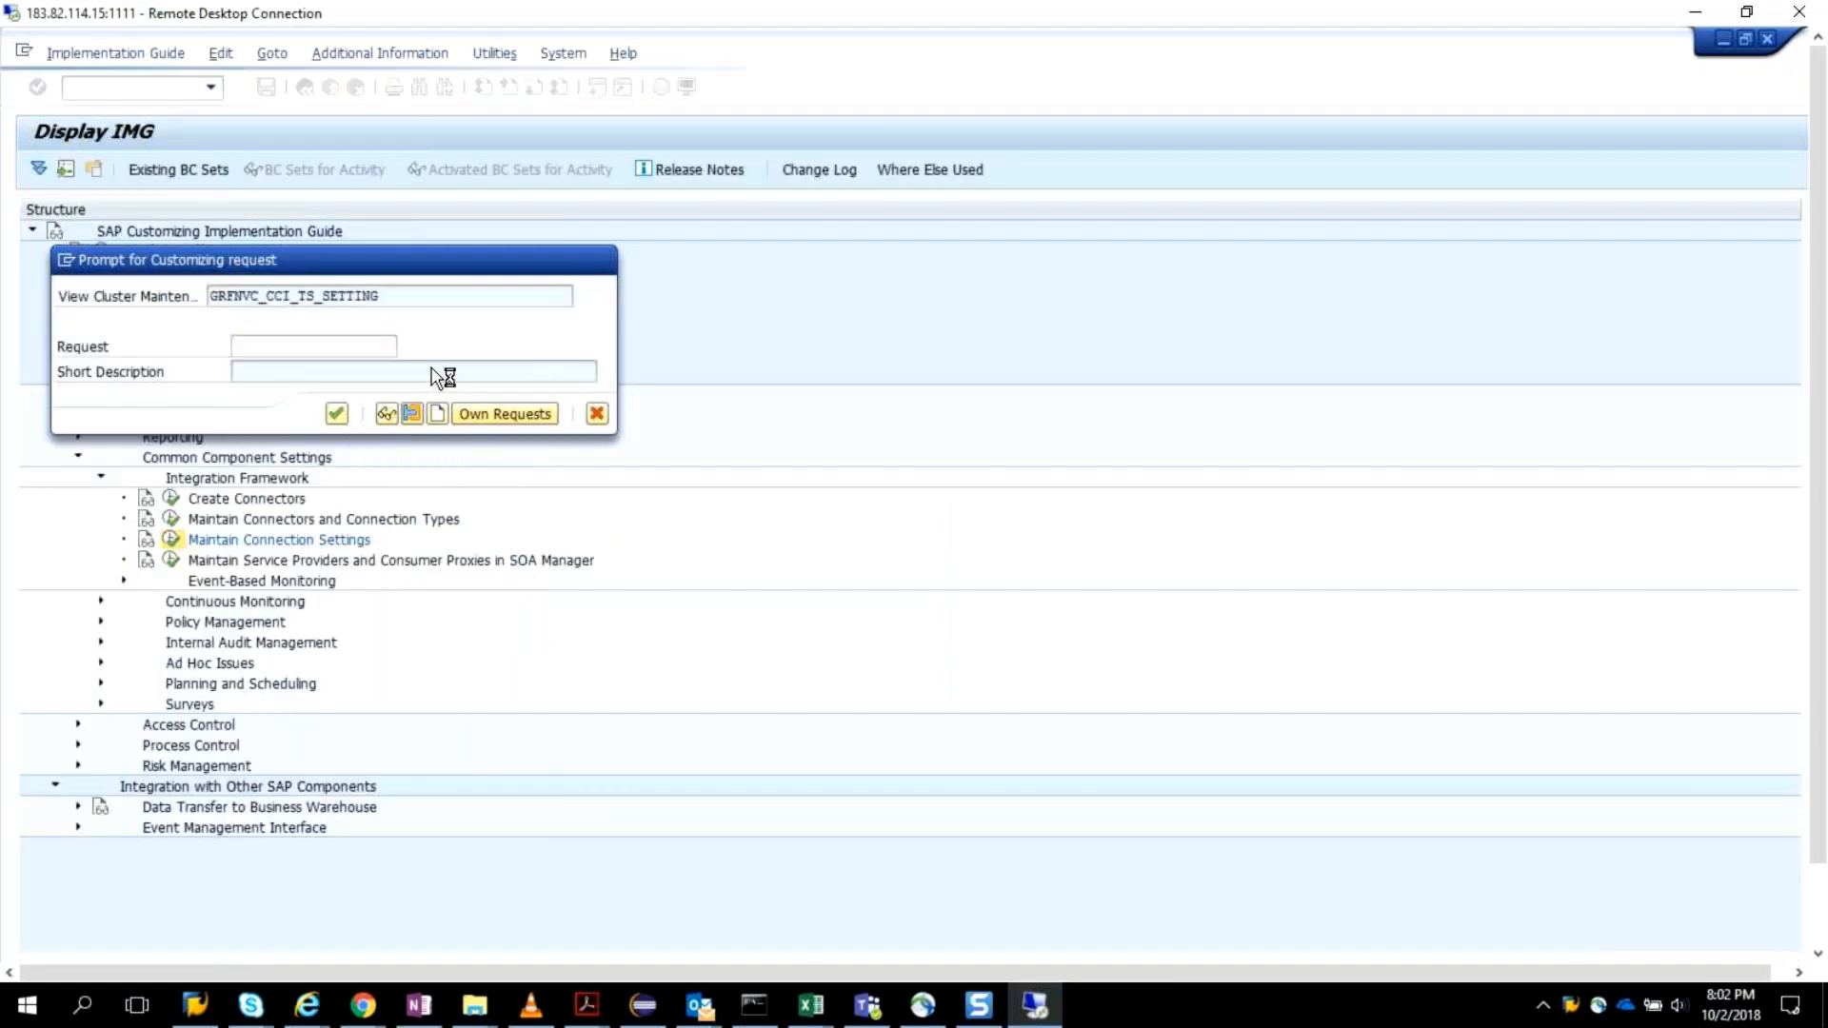
double_click(203, 430)
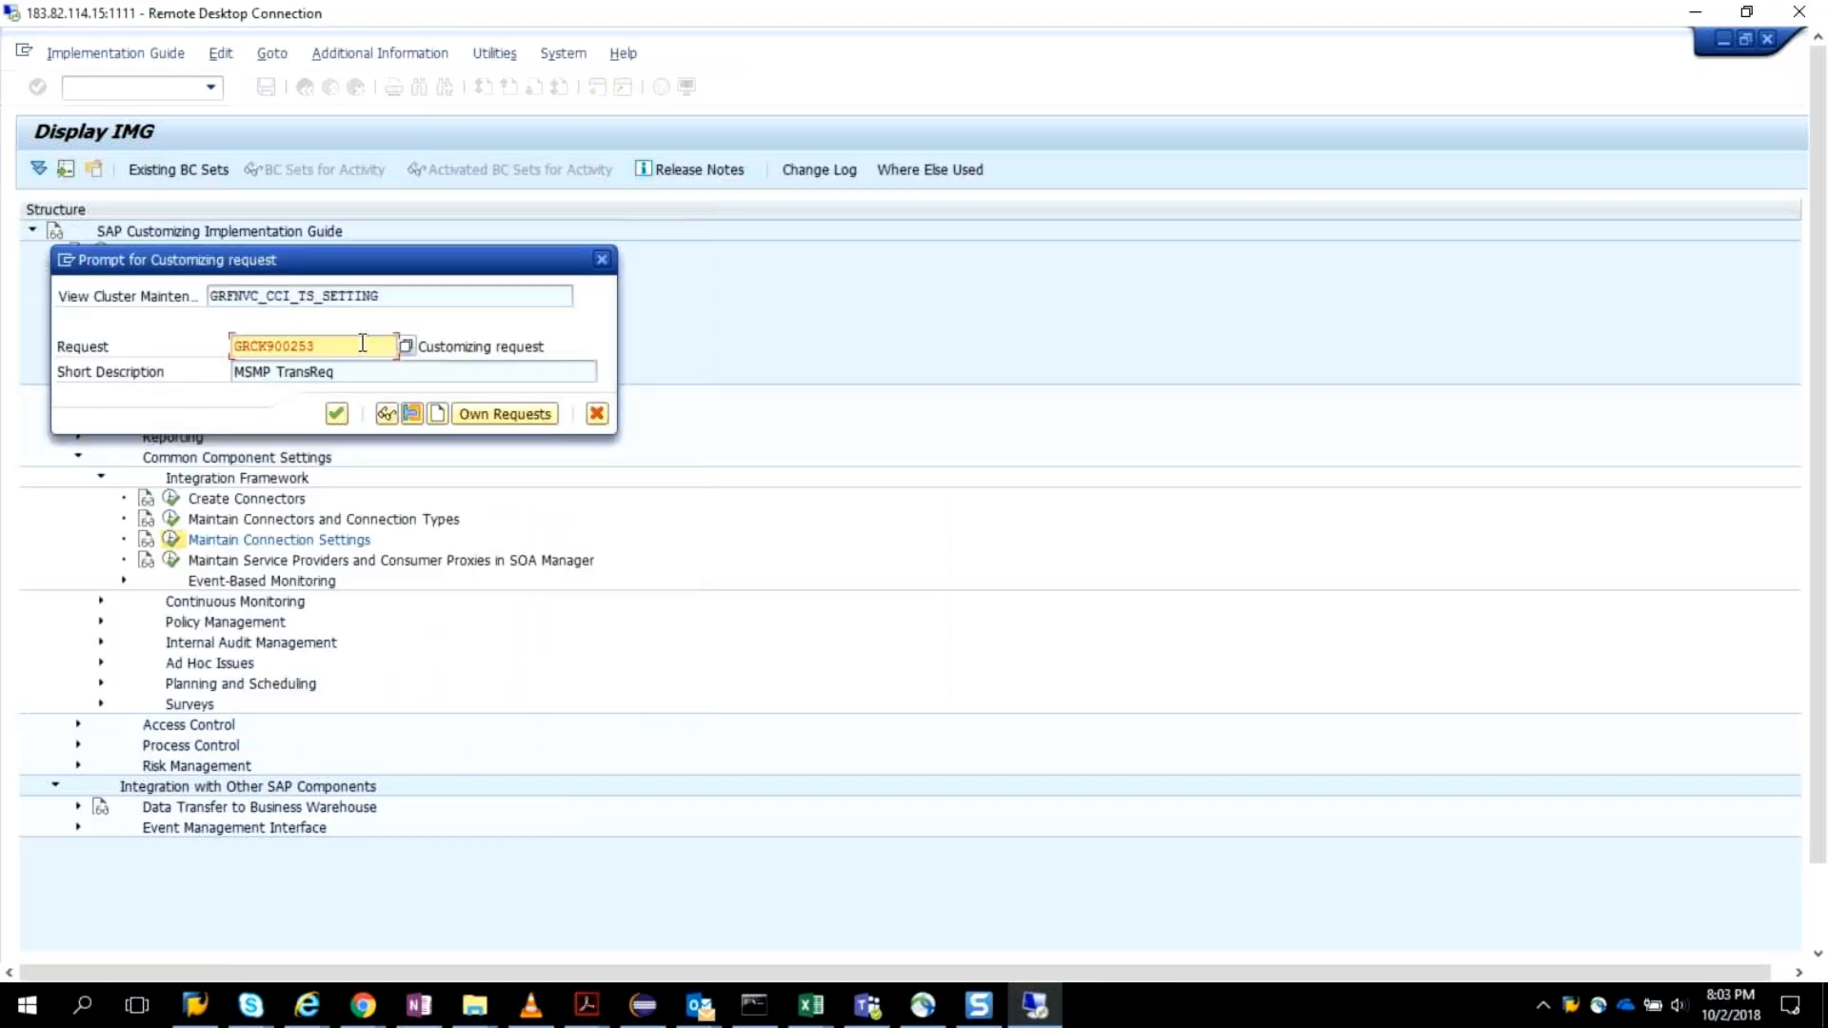
click(450, 403)
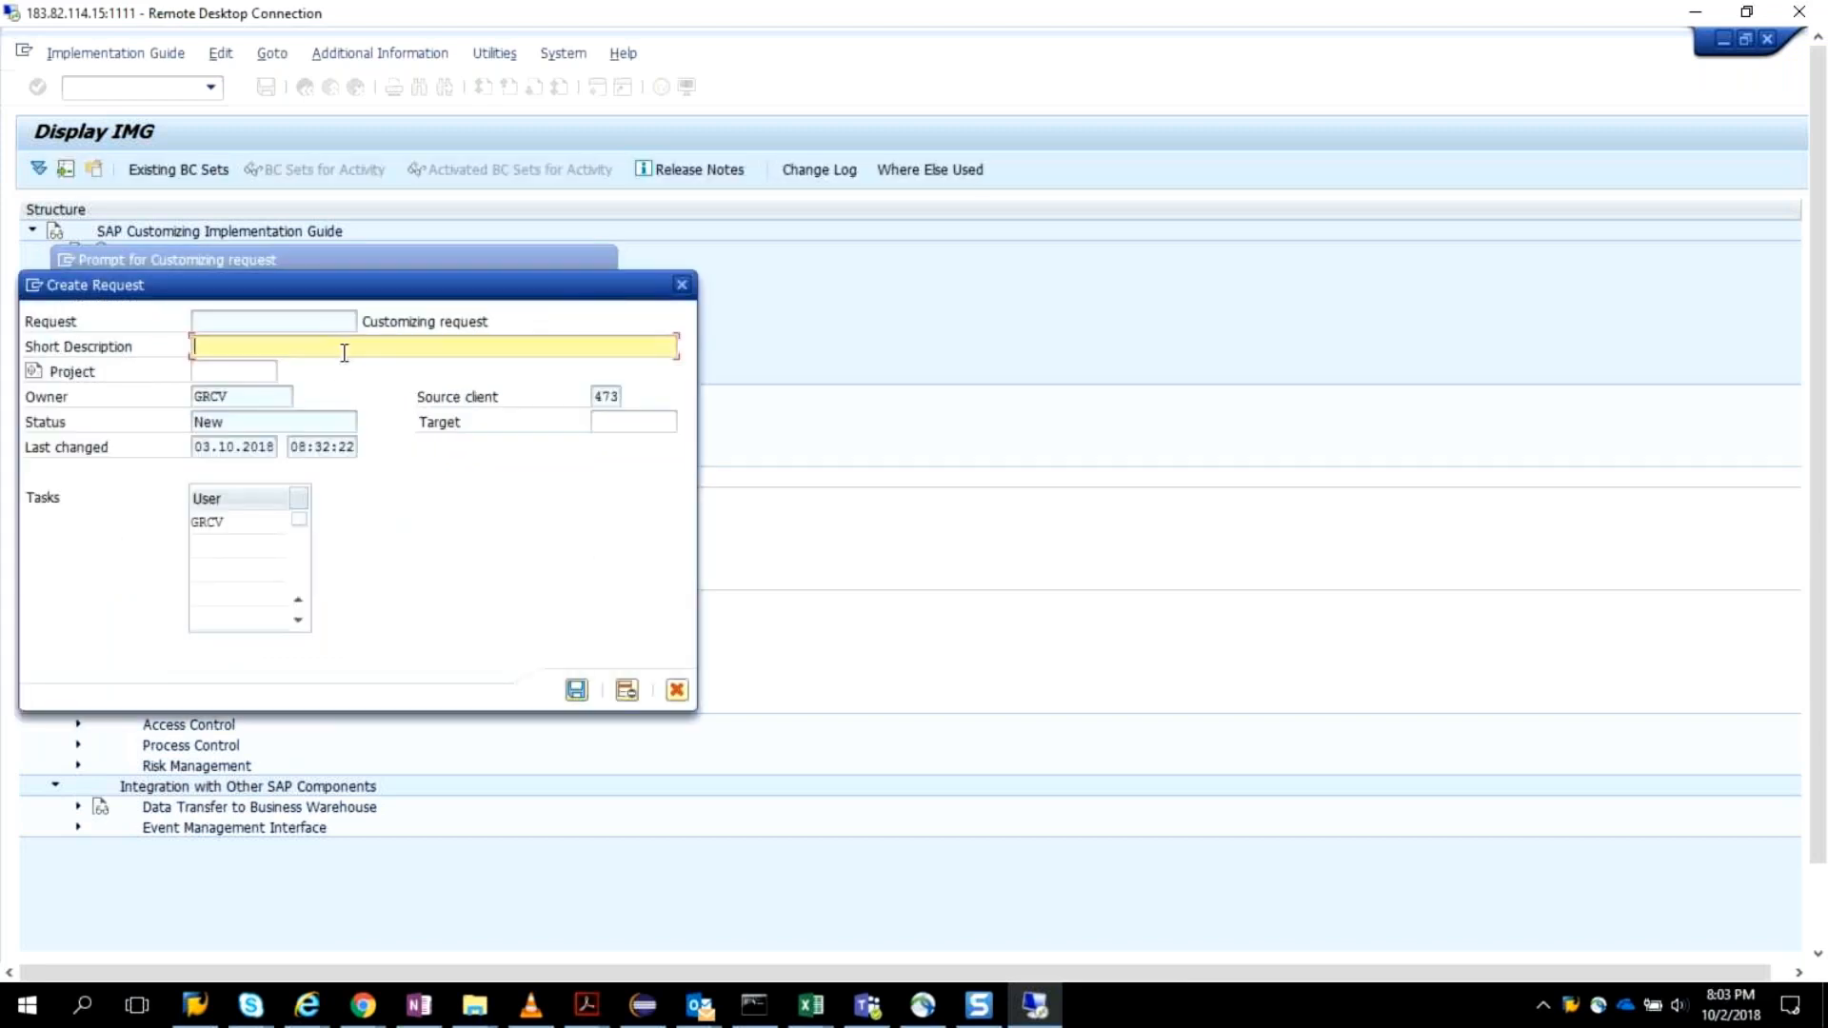
text(ARM Customozation)
key(Return)
click(337, 415)
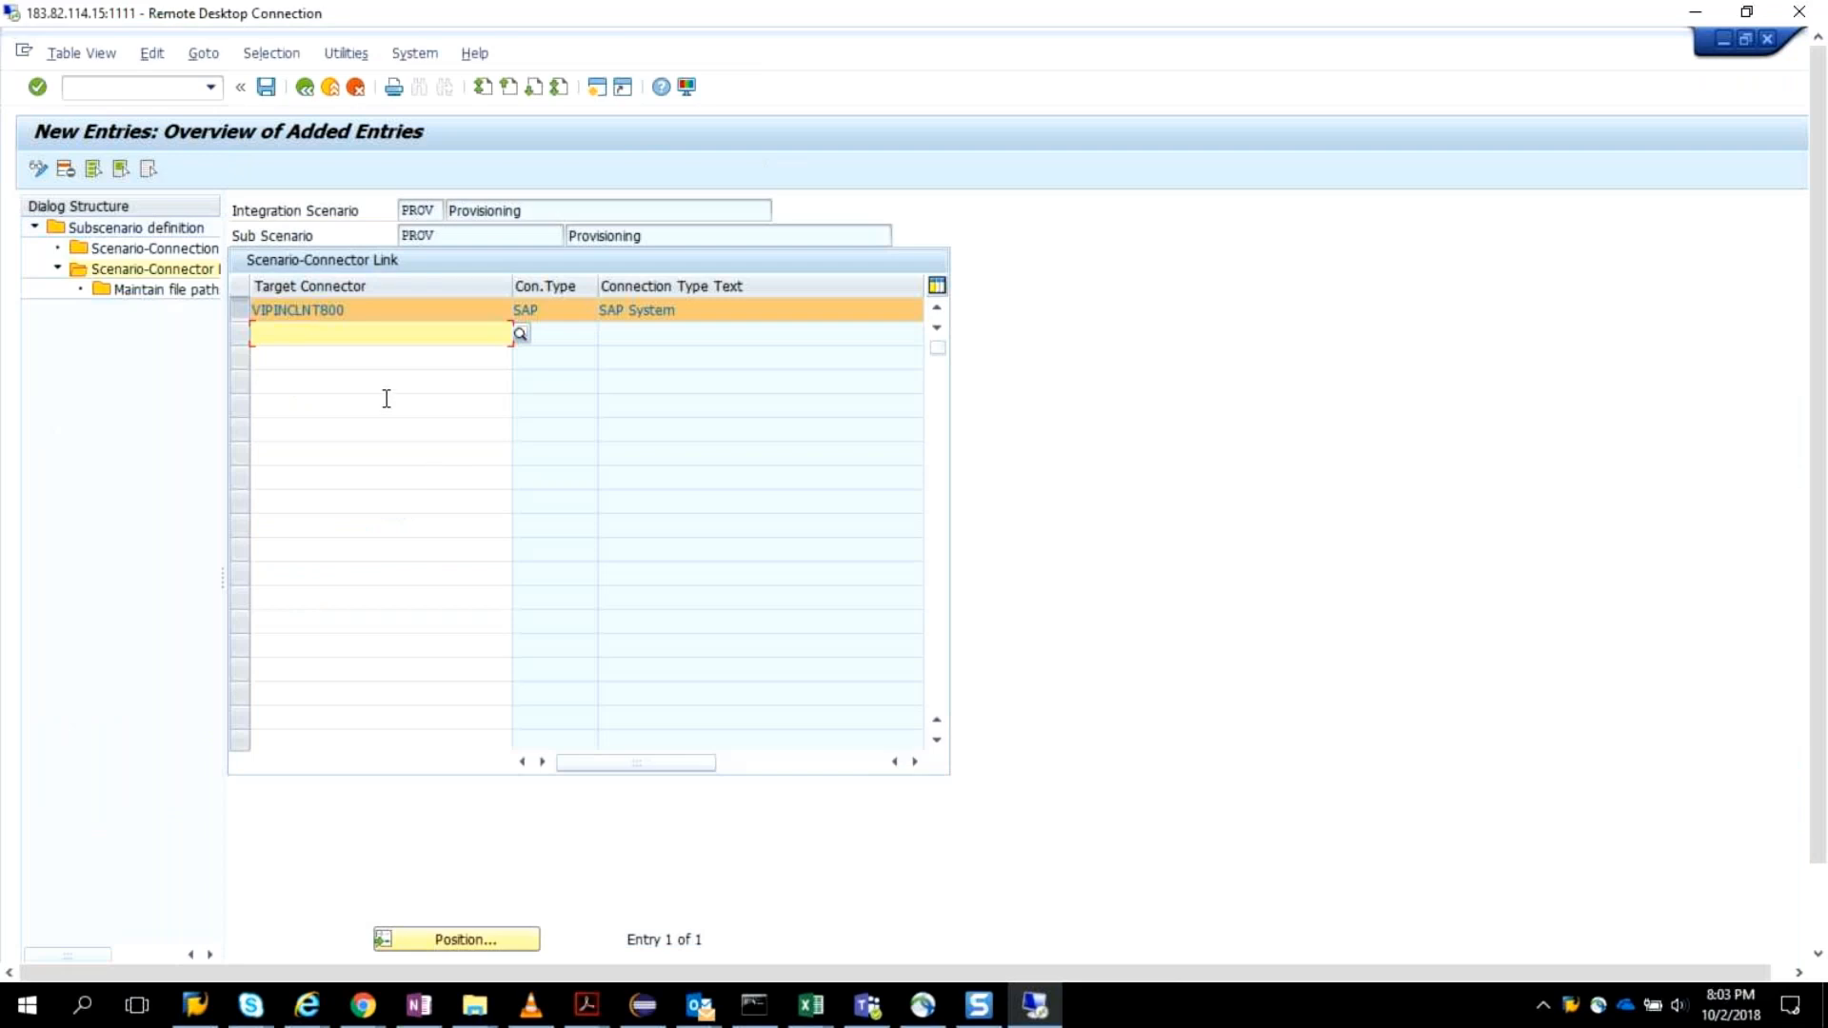
Save the connector link again and return to the implementation guide structure.
click(267, 86)
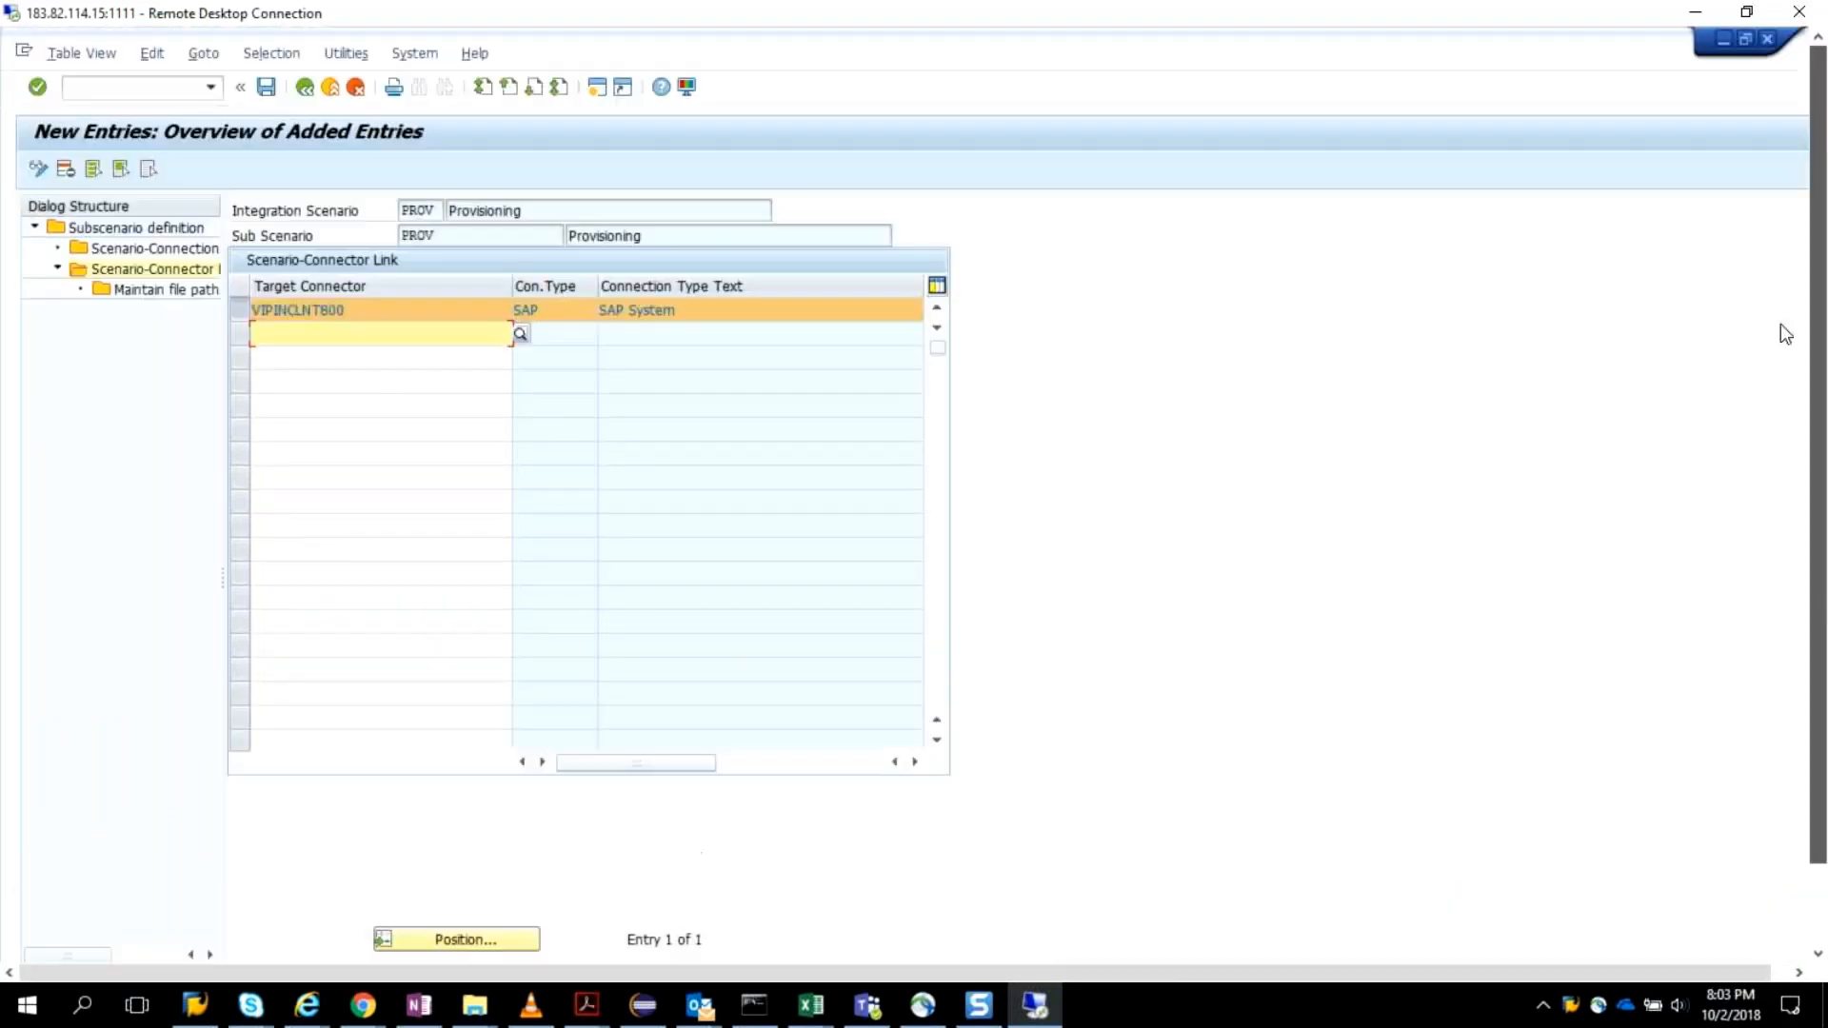
click(304, 89)
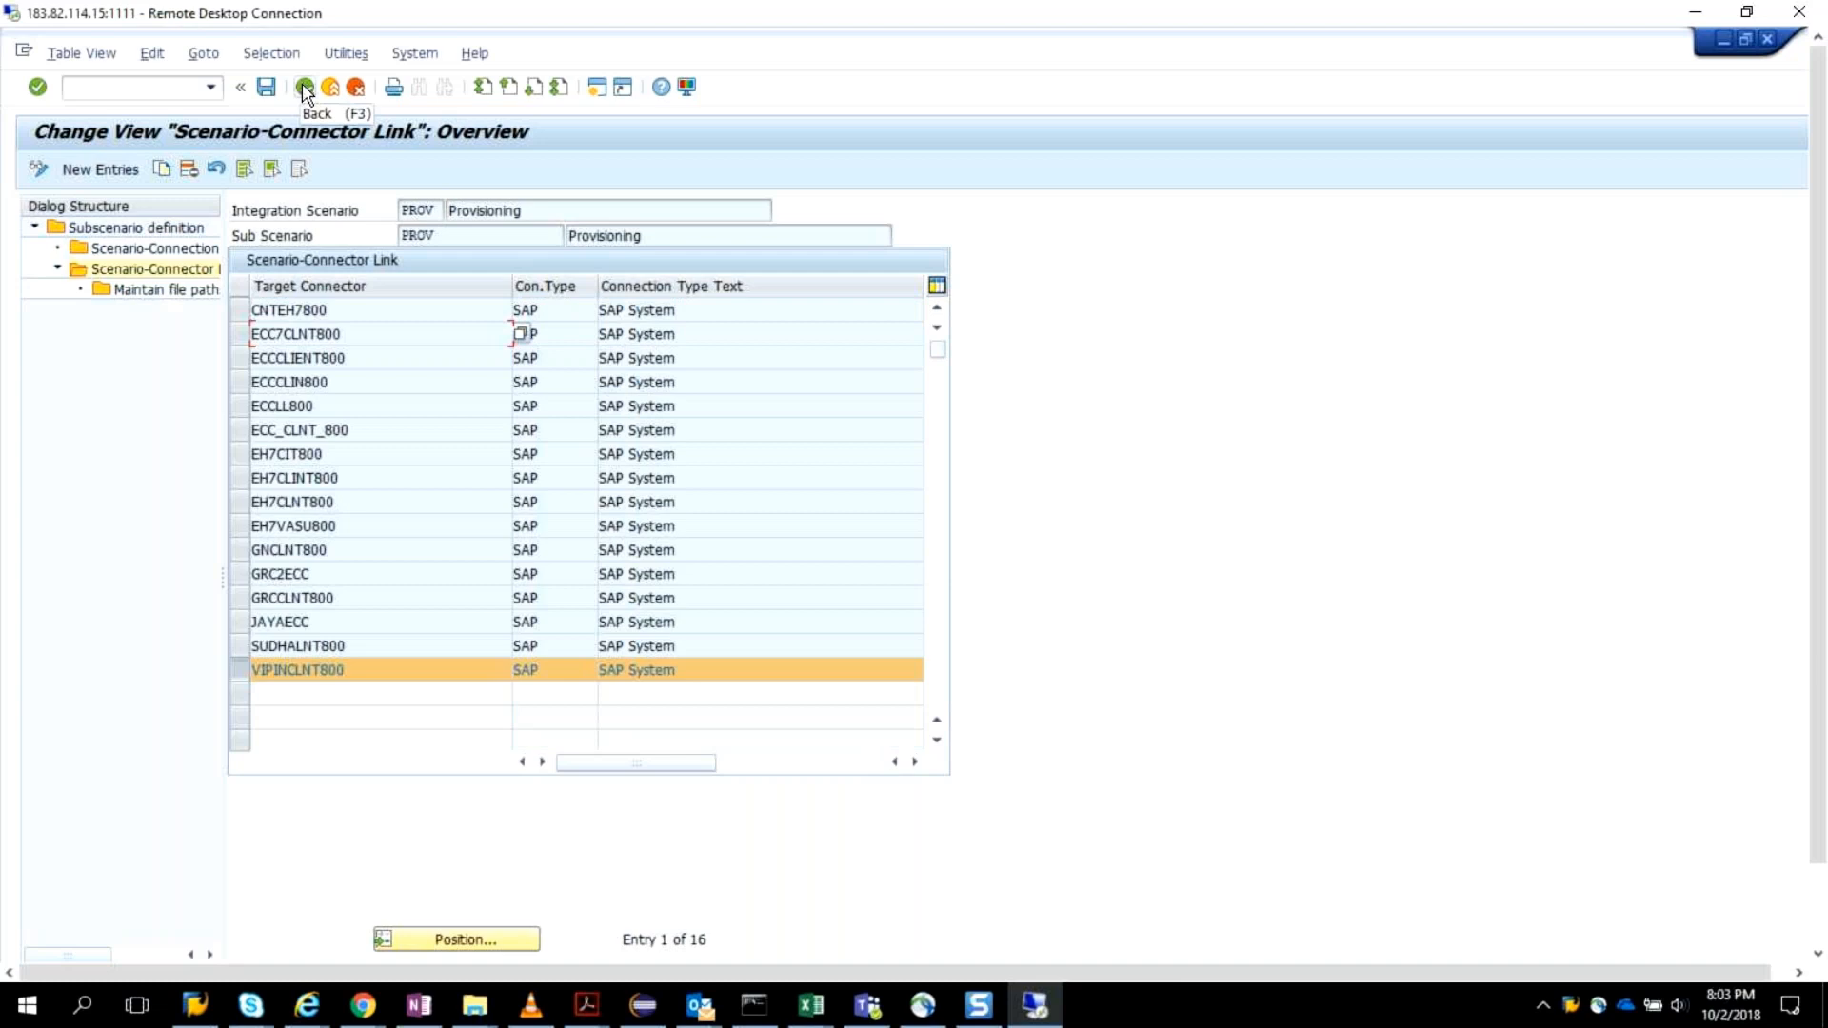
click(304, 88)
click(304, 89)
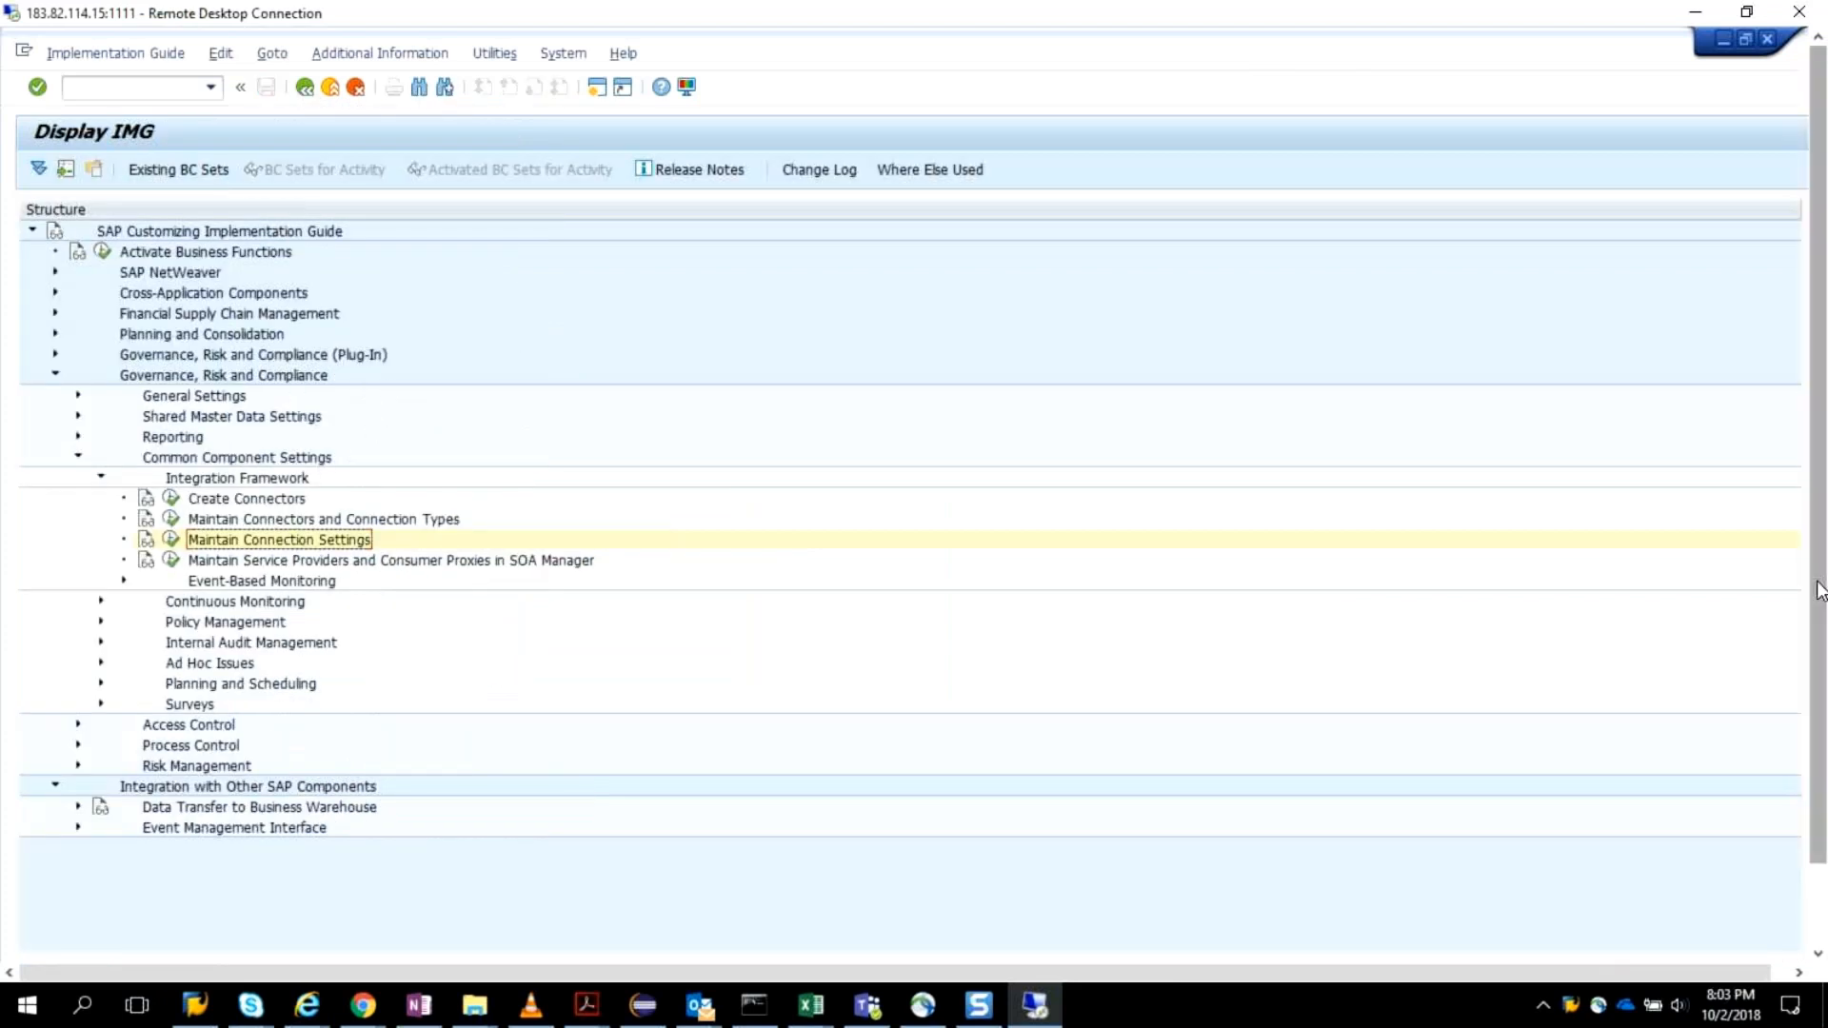
Switch to the Repository Object Synchronization session and review the profile, role and user sync log.
drag(1821, 591, 1824, 753)
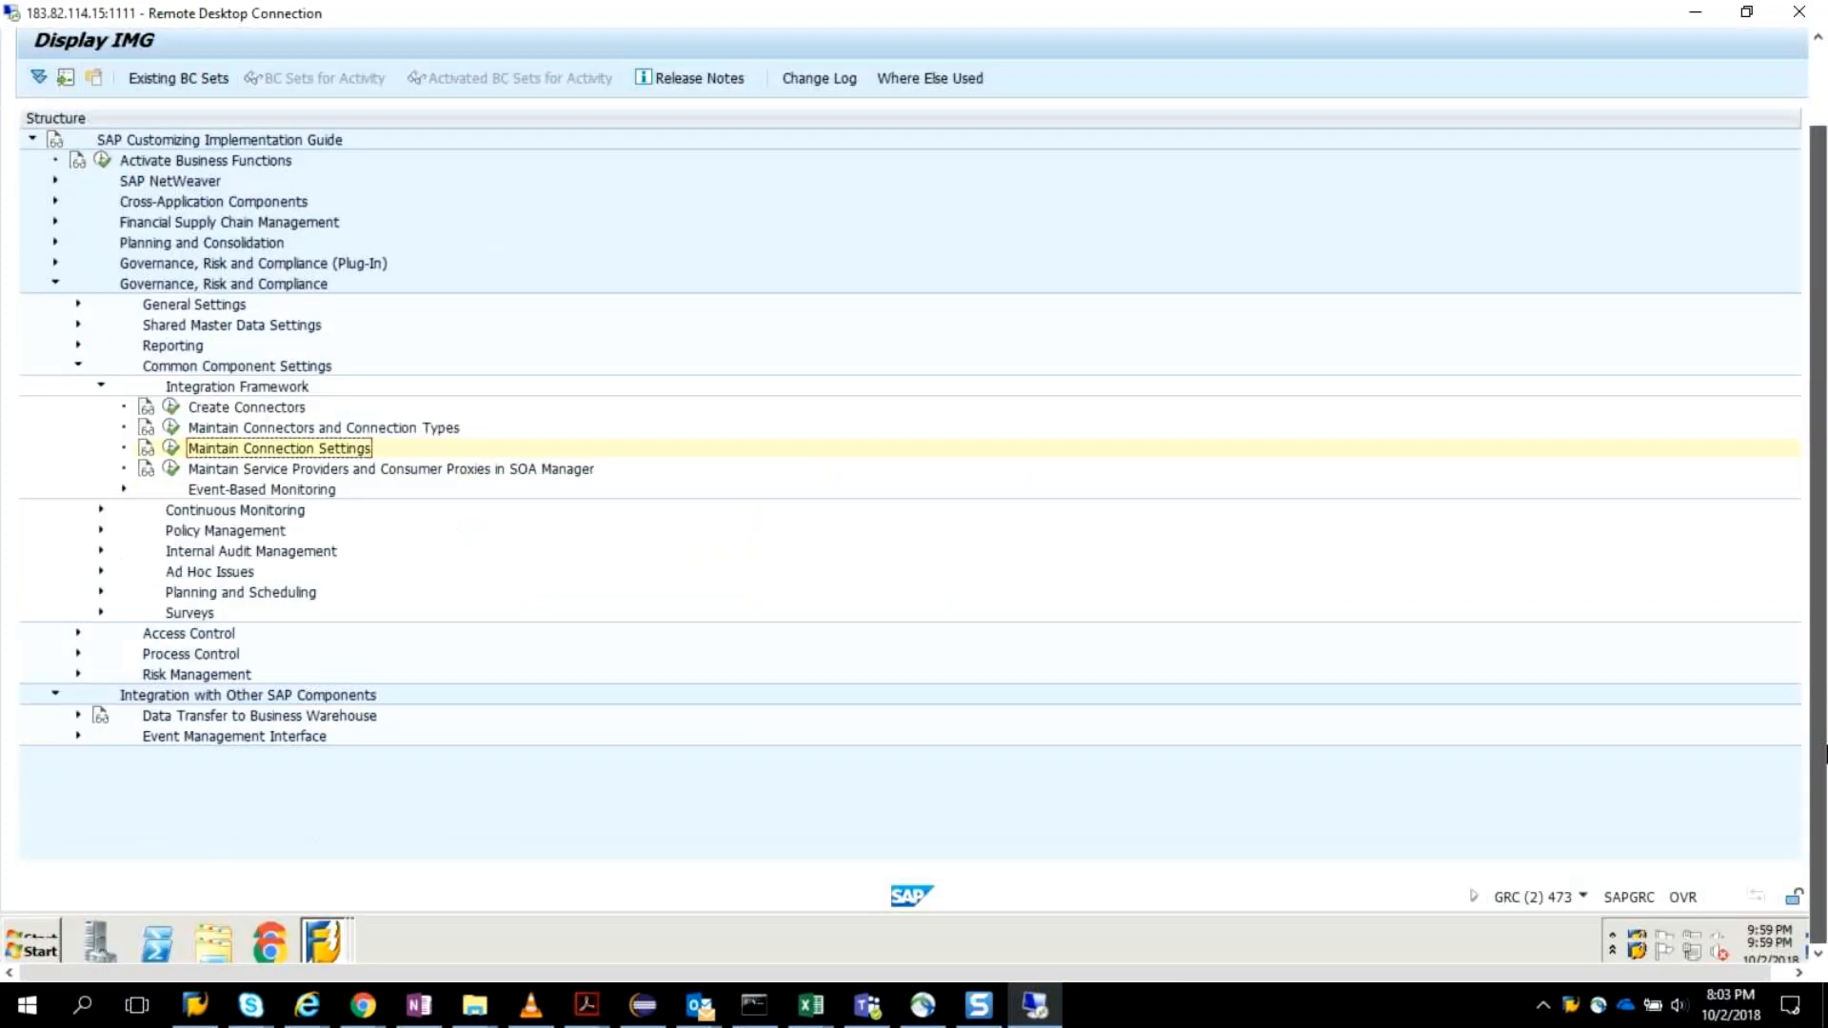
right_click(323, 940)
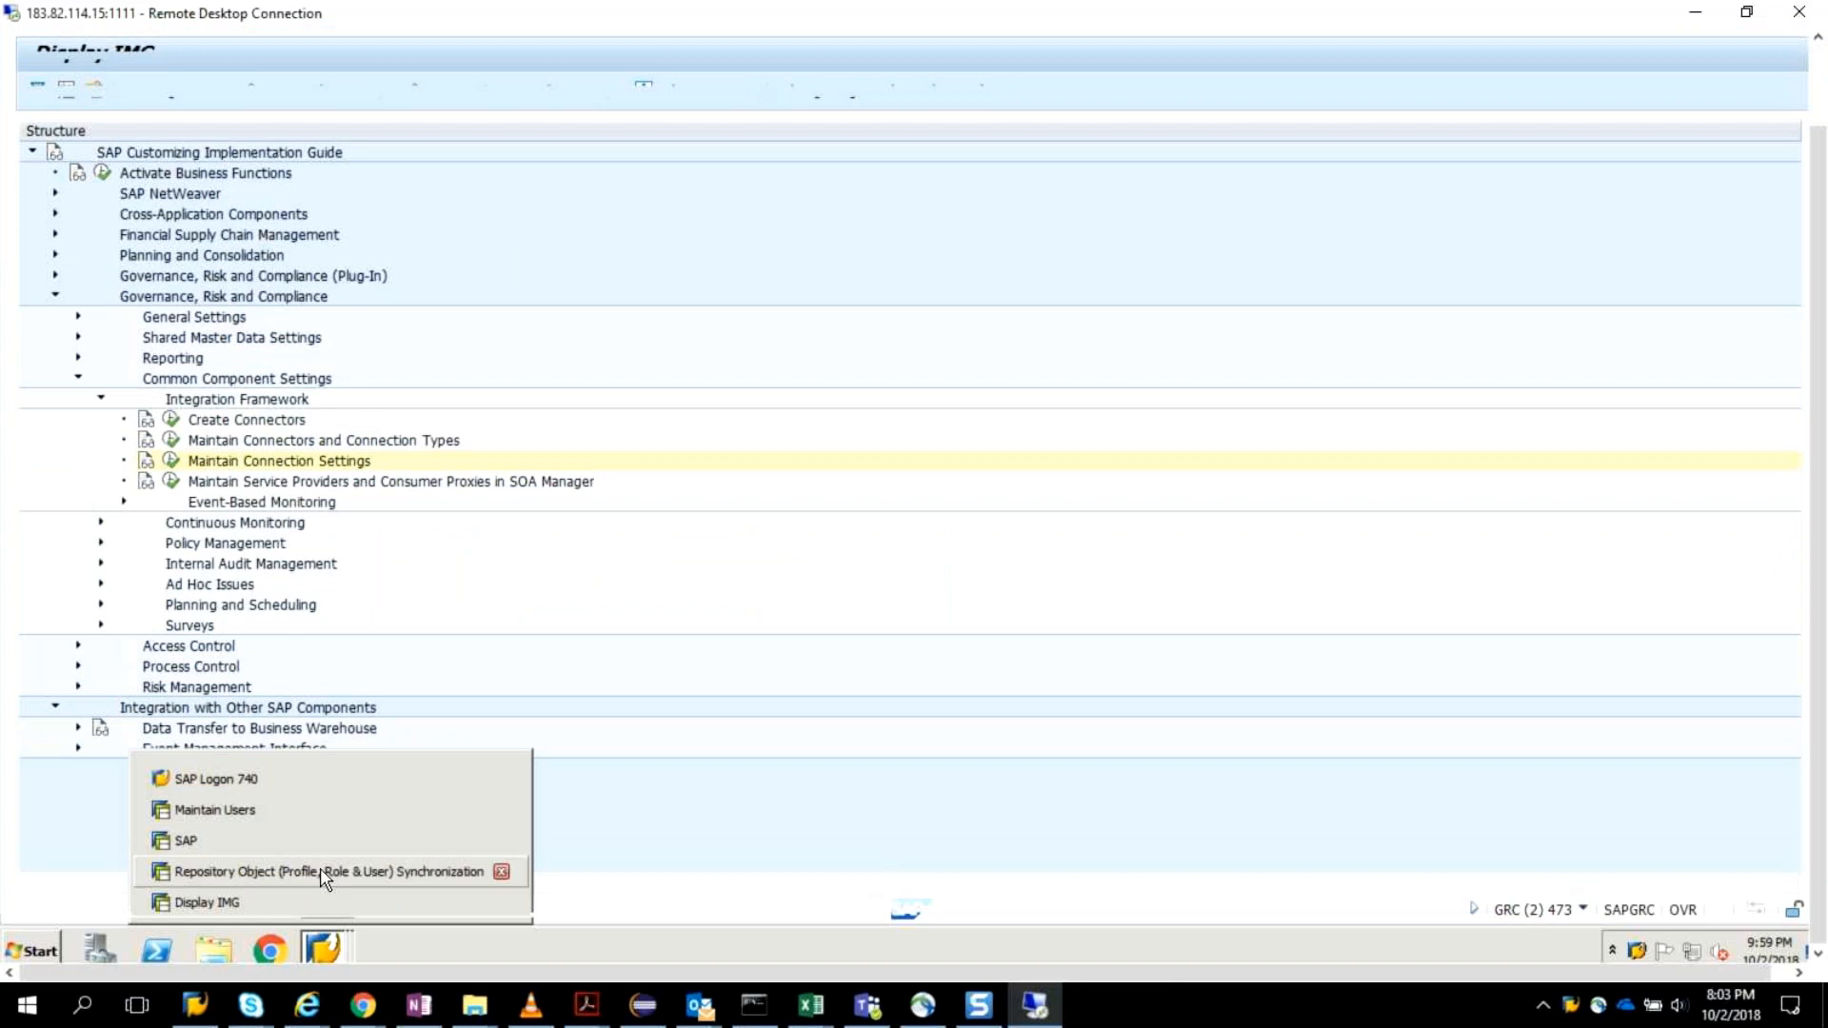
click(324, 872)
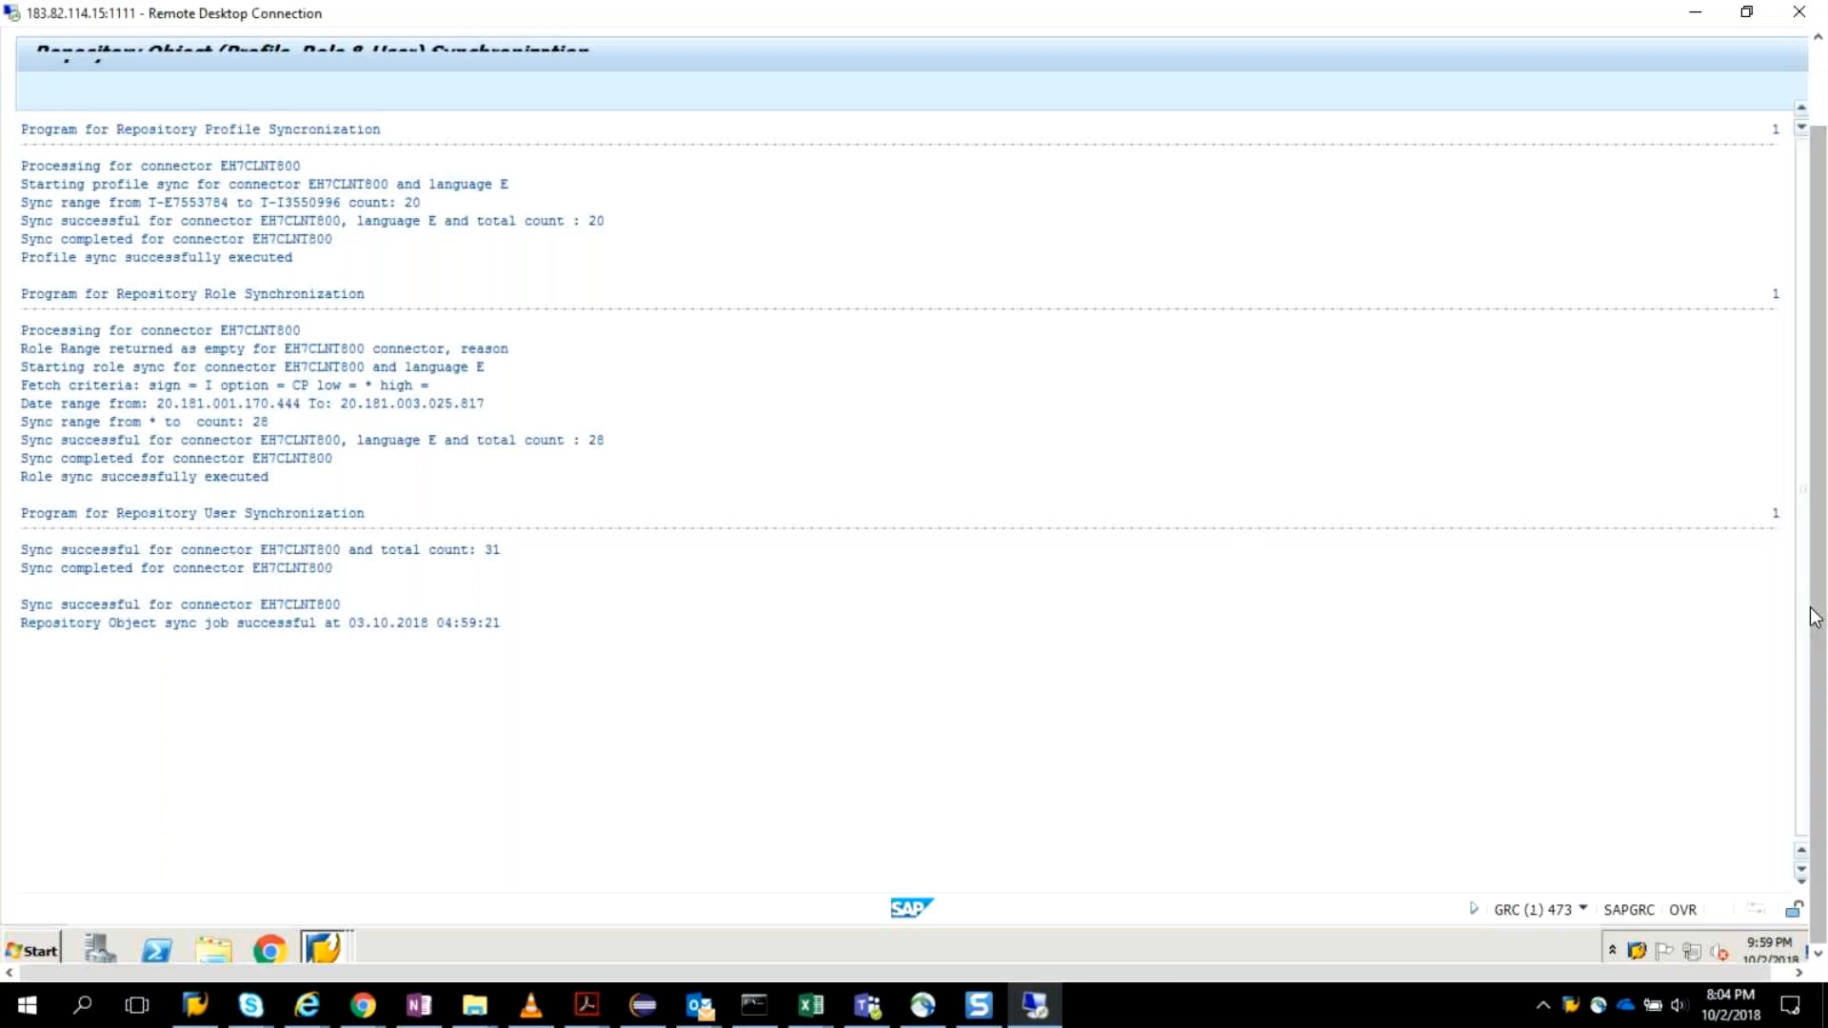
scroll(1814, 617, down, 1)
scroll(1818, 605, up, 5)
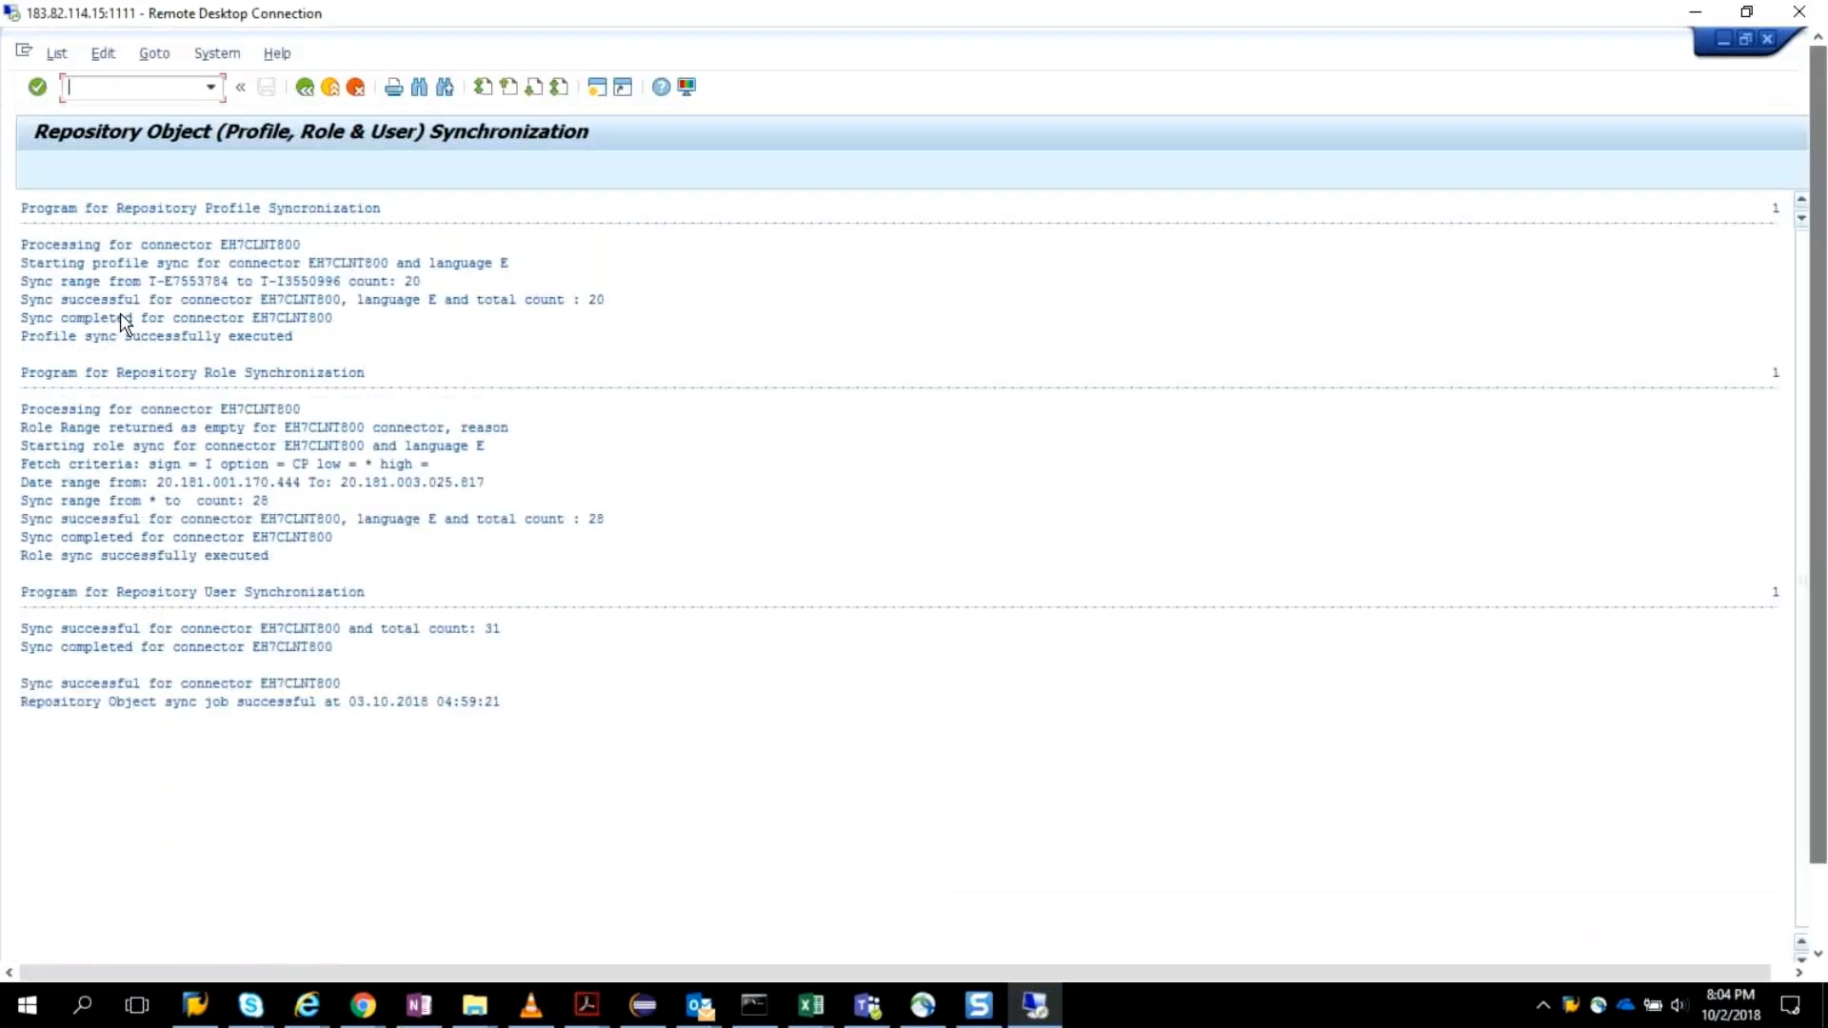
text(/)
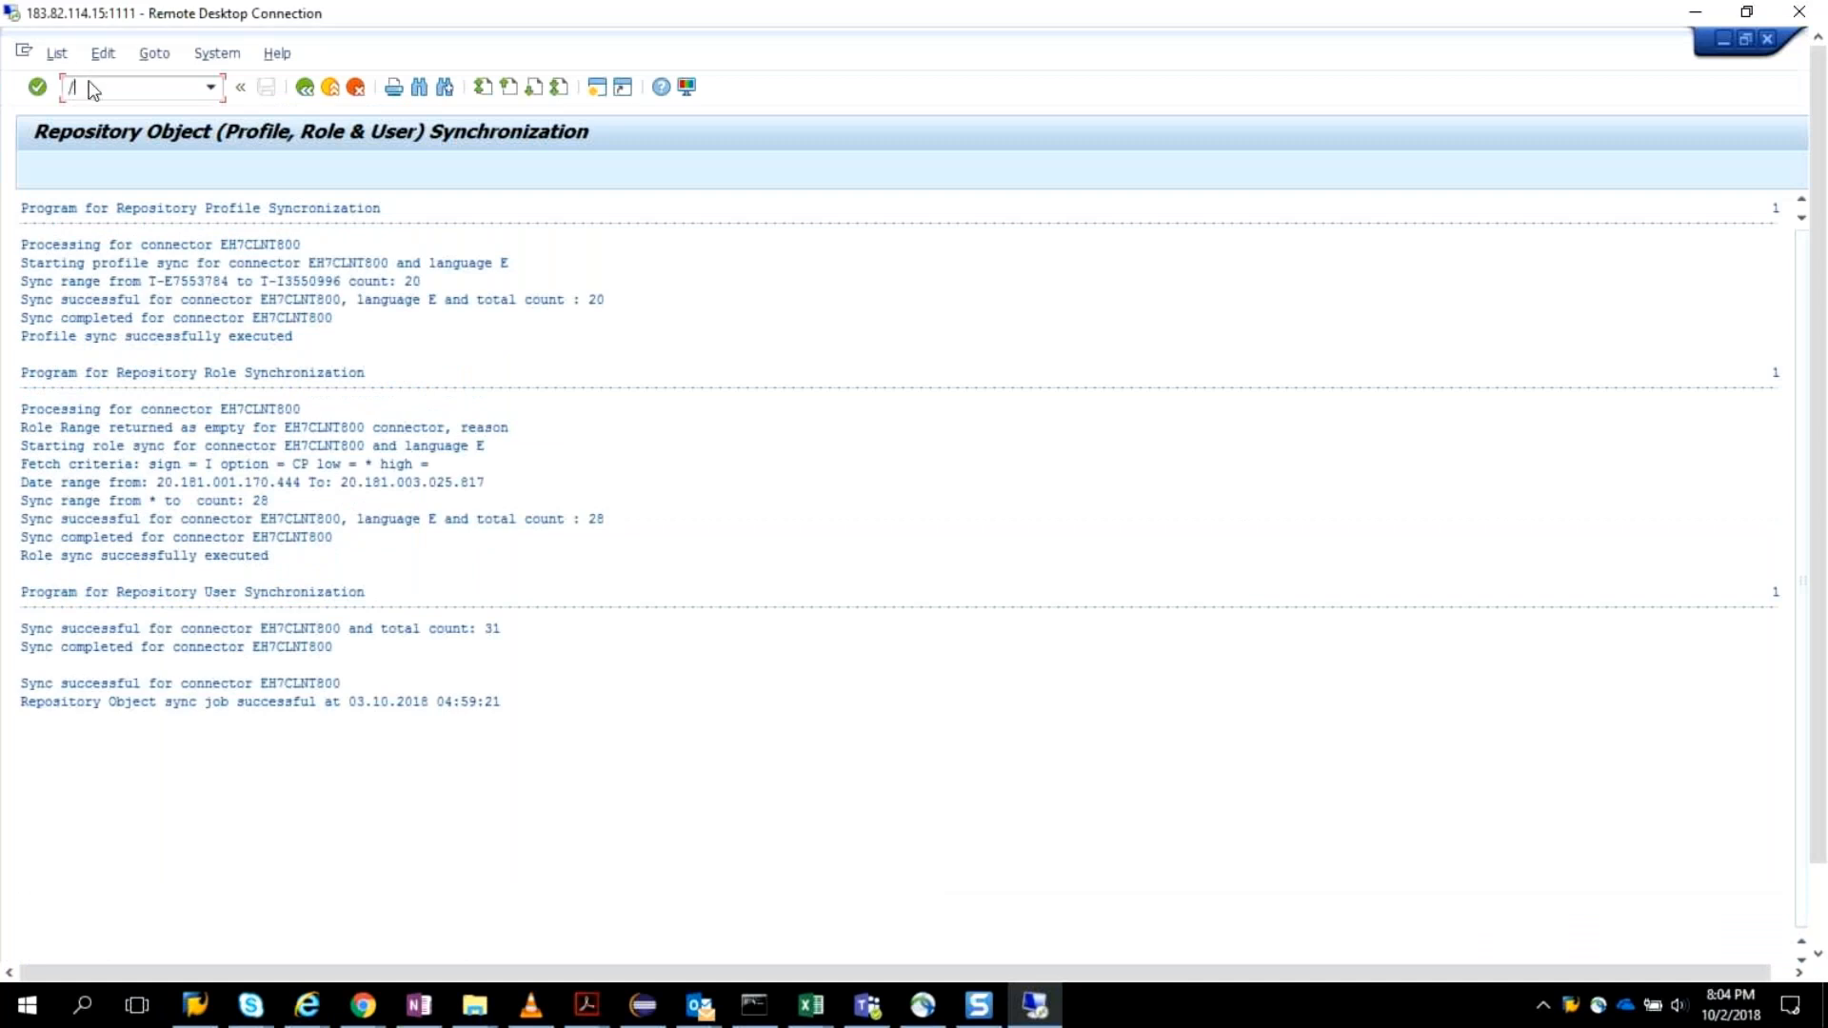
text(os01)
key(Return)
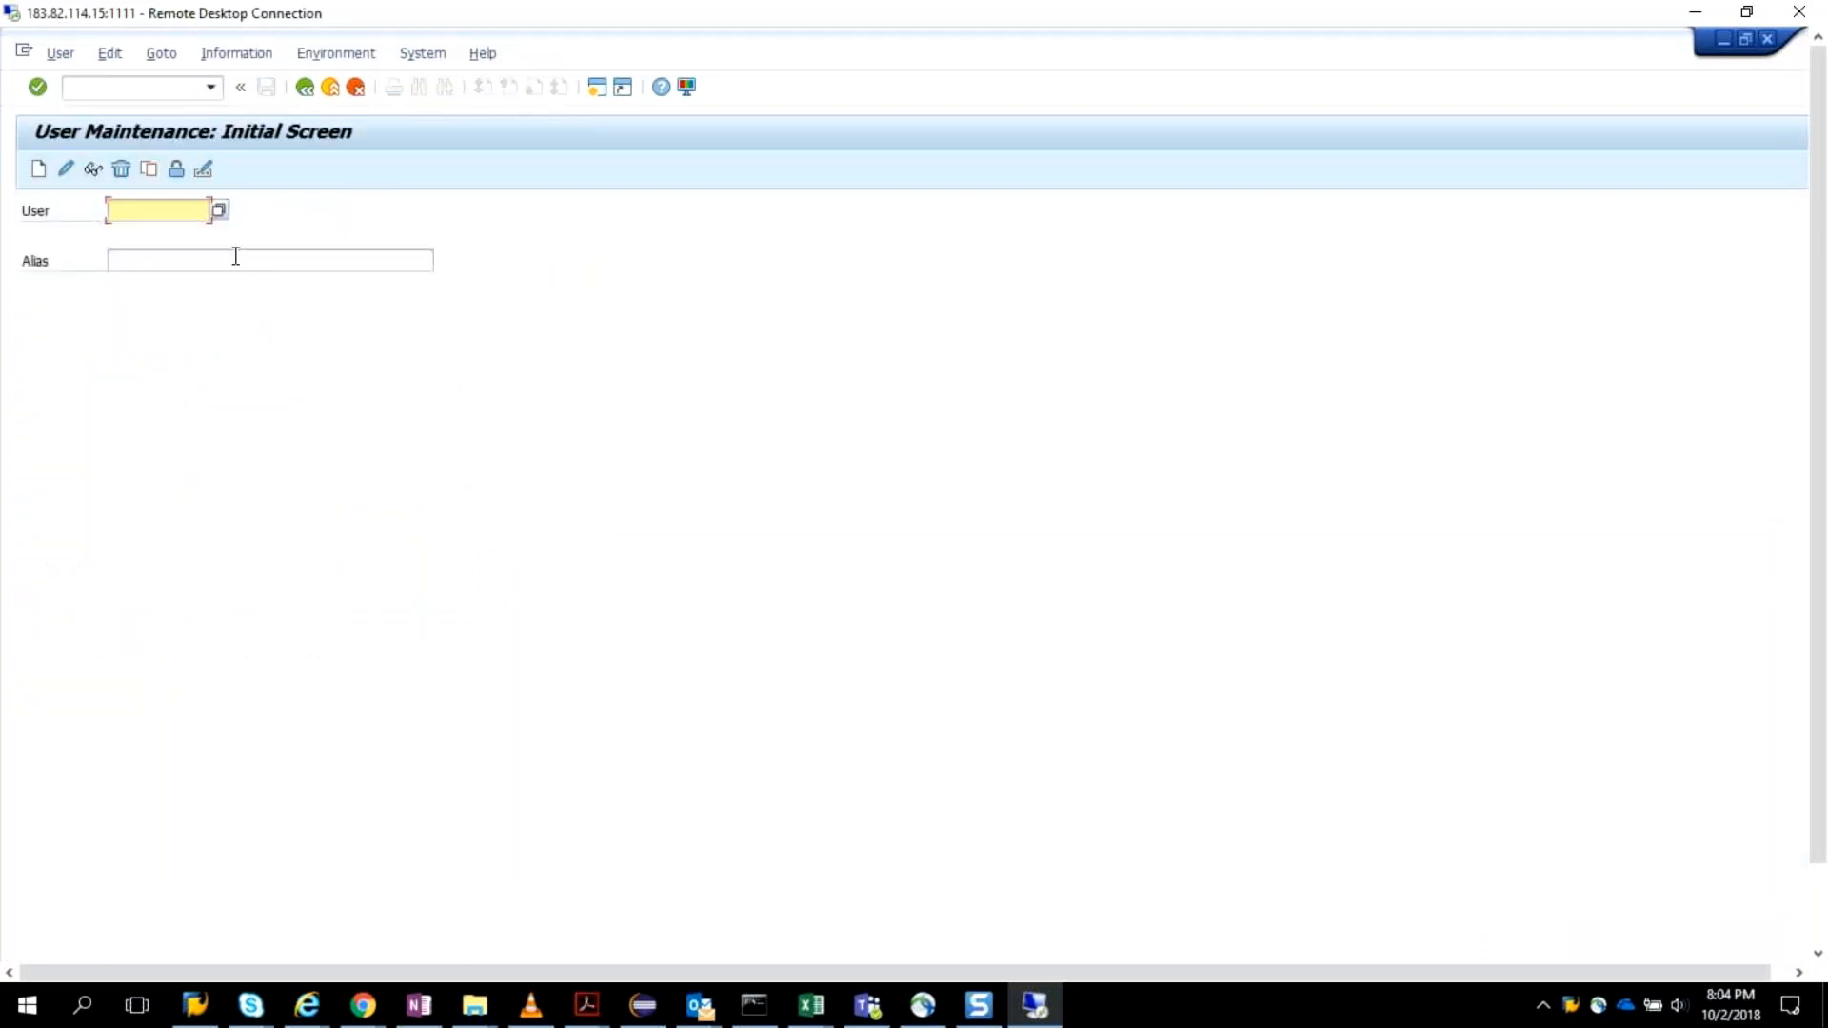
text(ar)
Launch the NetWeaver Business Client with transaction NWBC and open the nwbc cockpit in a maximized browser window.
click(124, 90)
text(/)
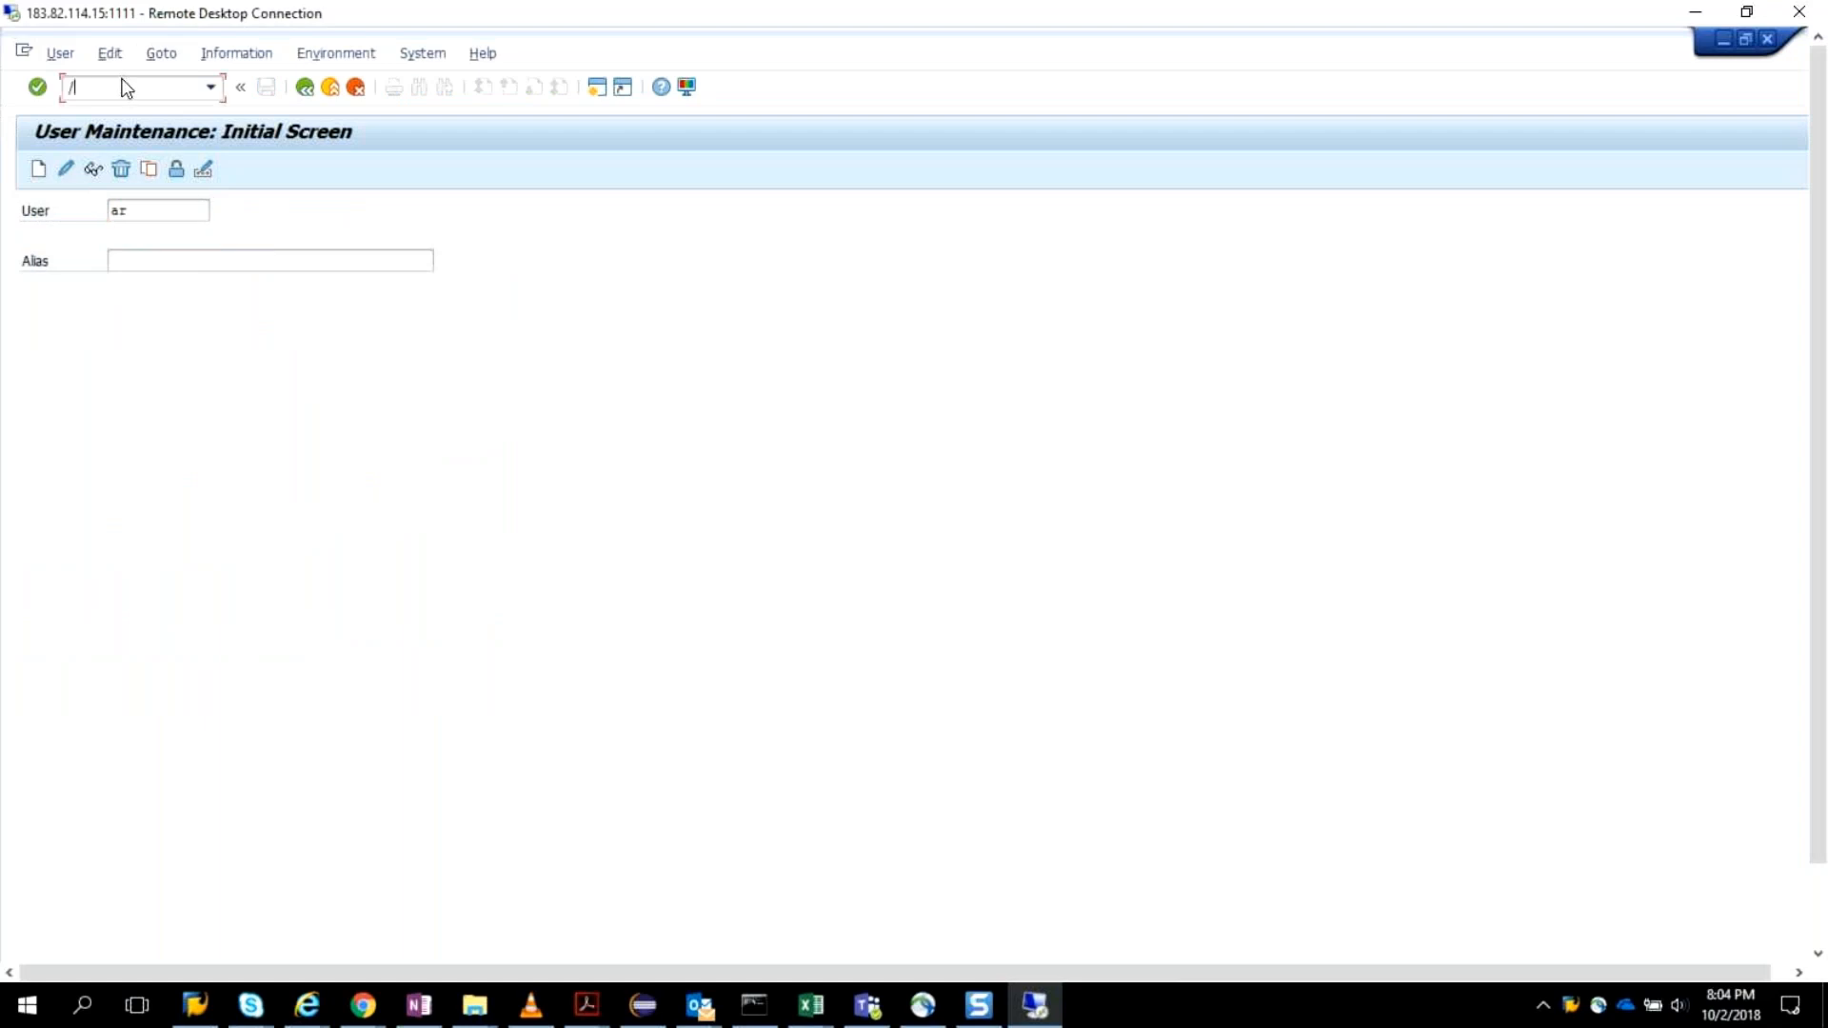
text(nnwbd)
key(Return)
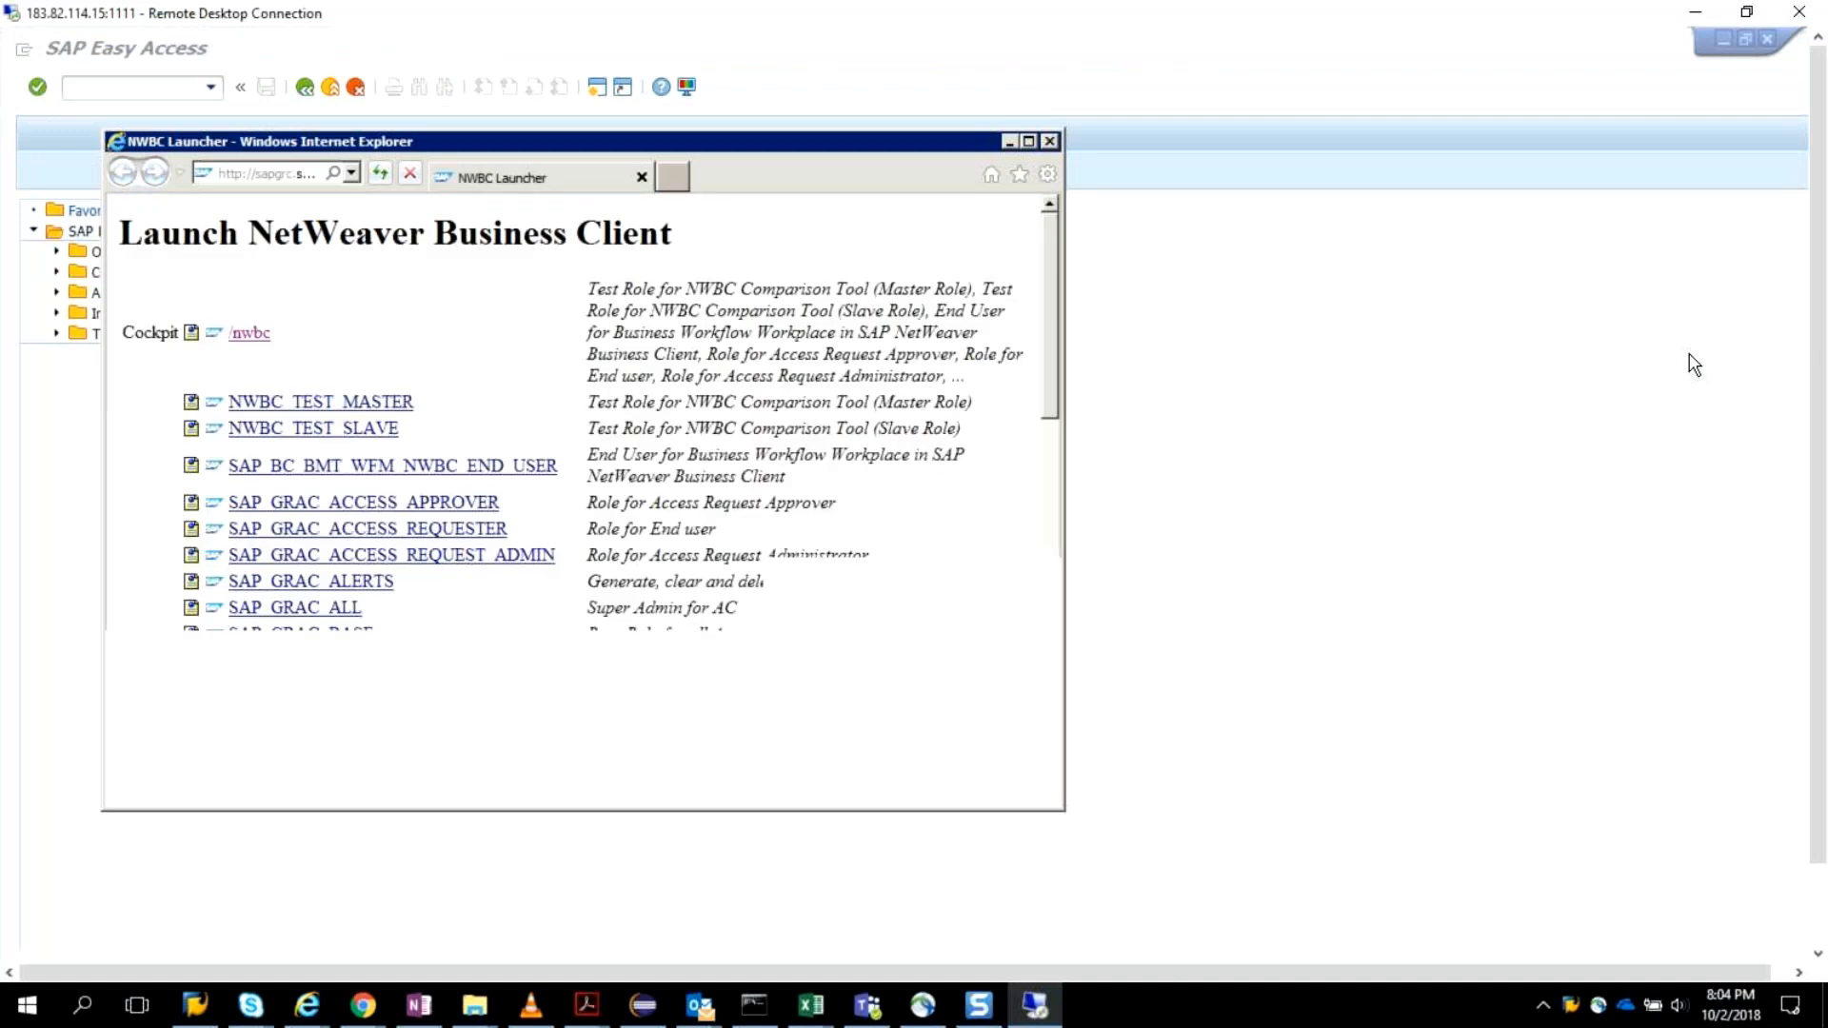
click(1028, 142)
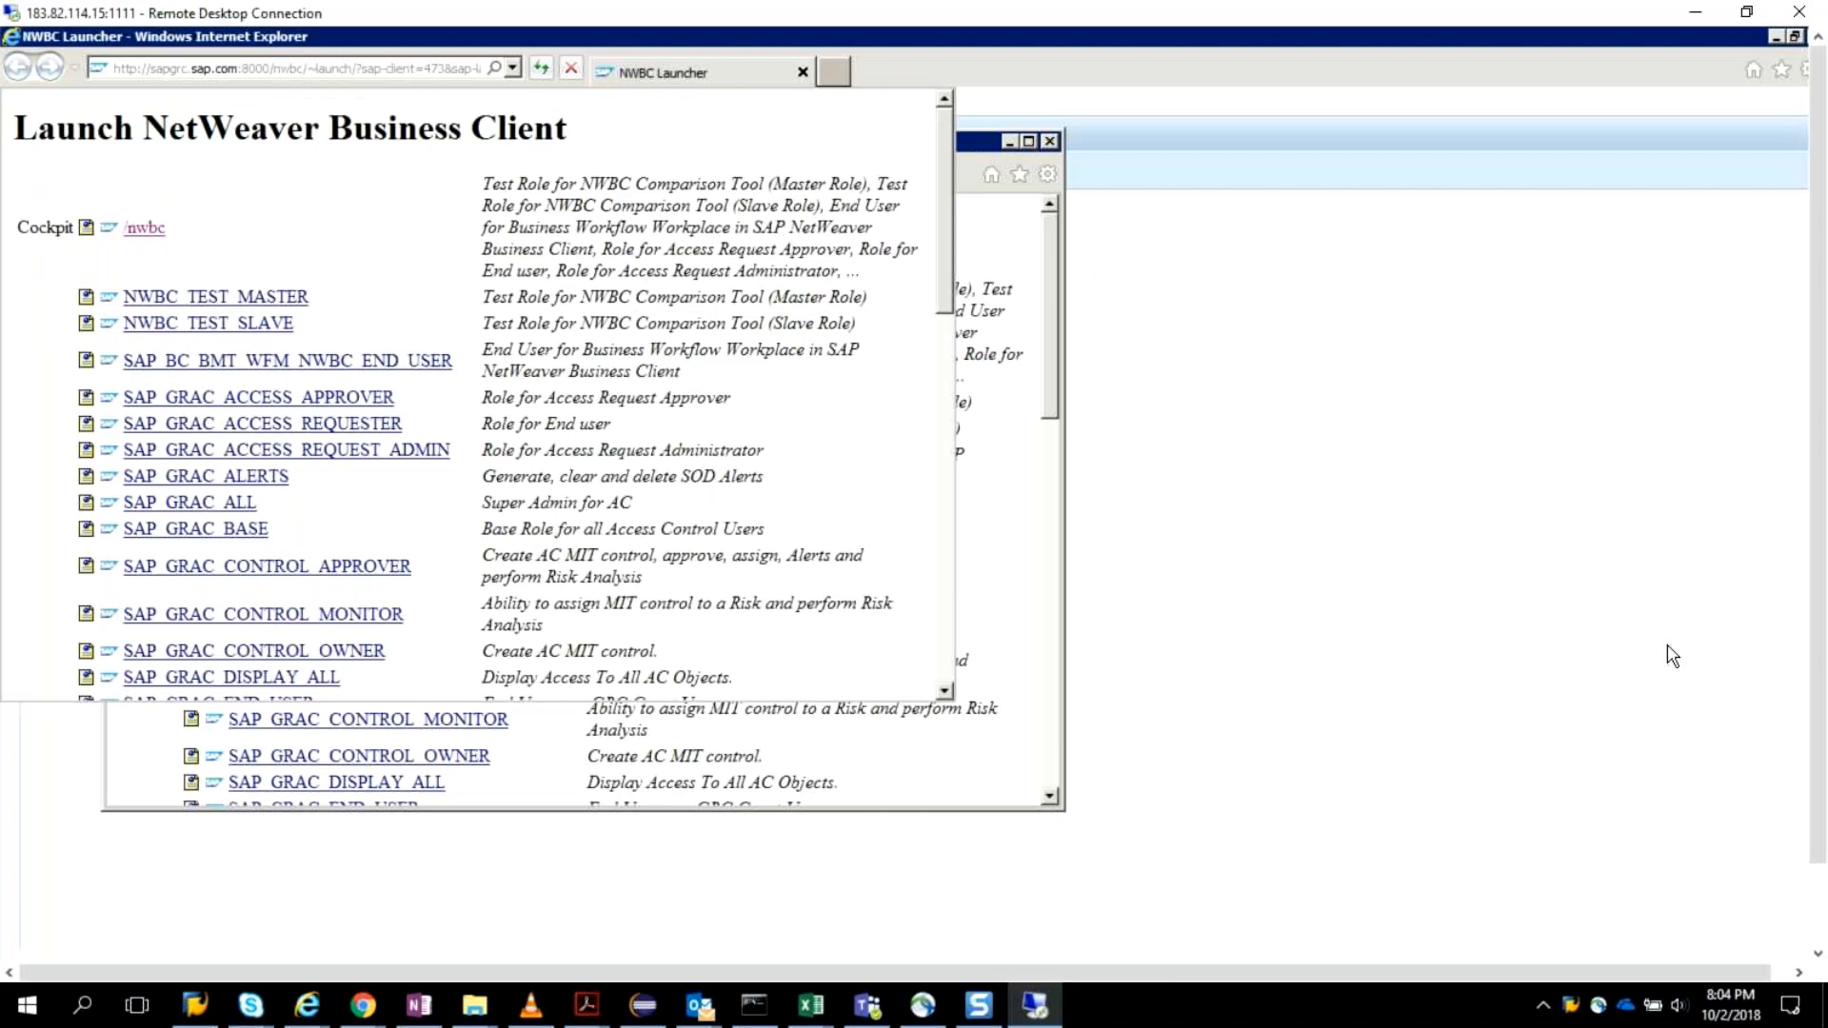
drag(1825, 635, 1826, 676)
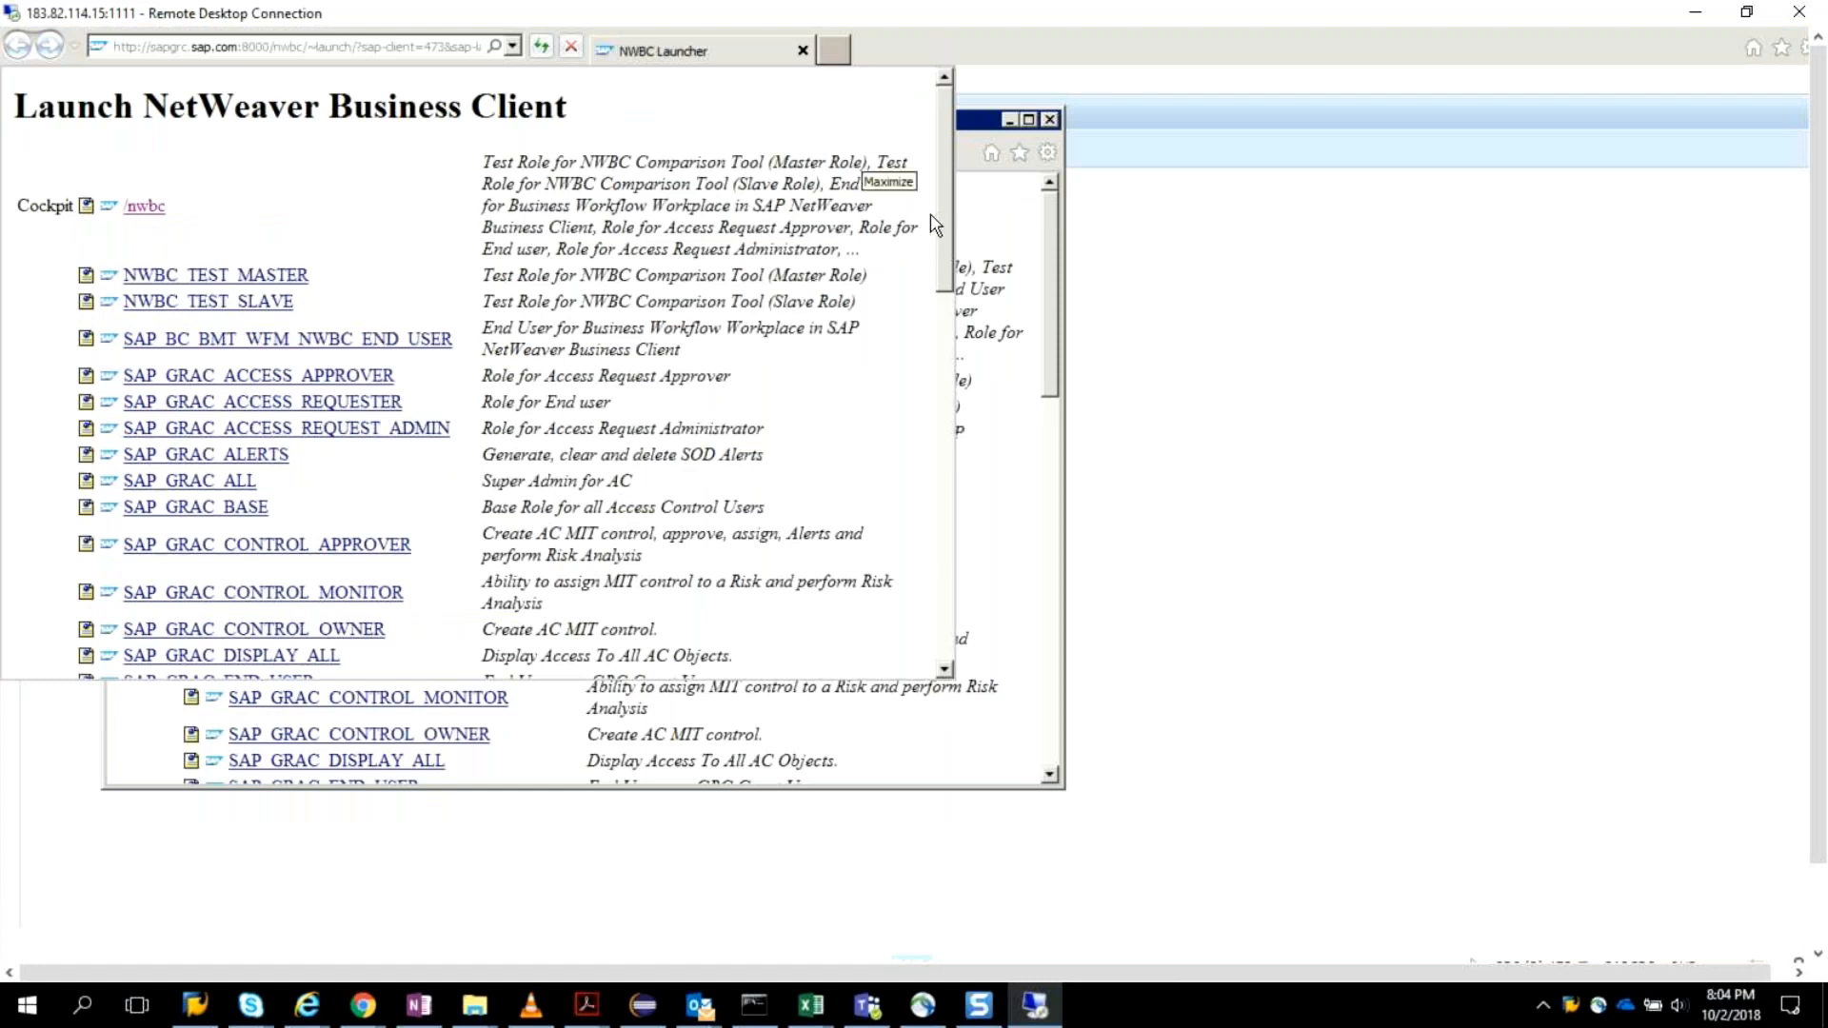
click(149, 195)
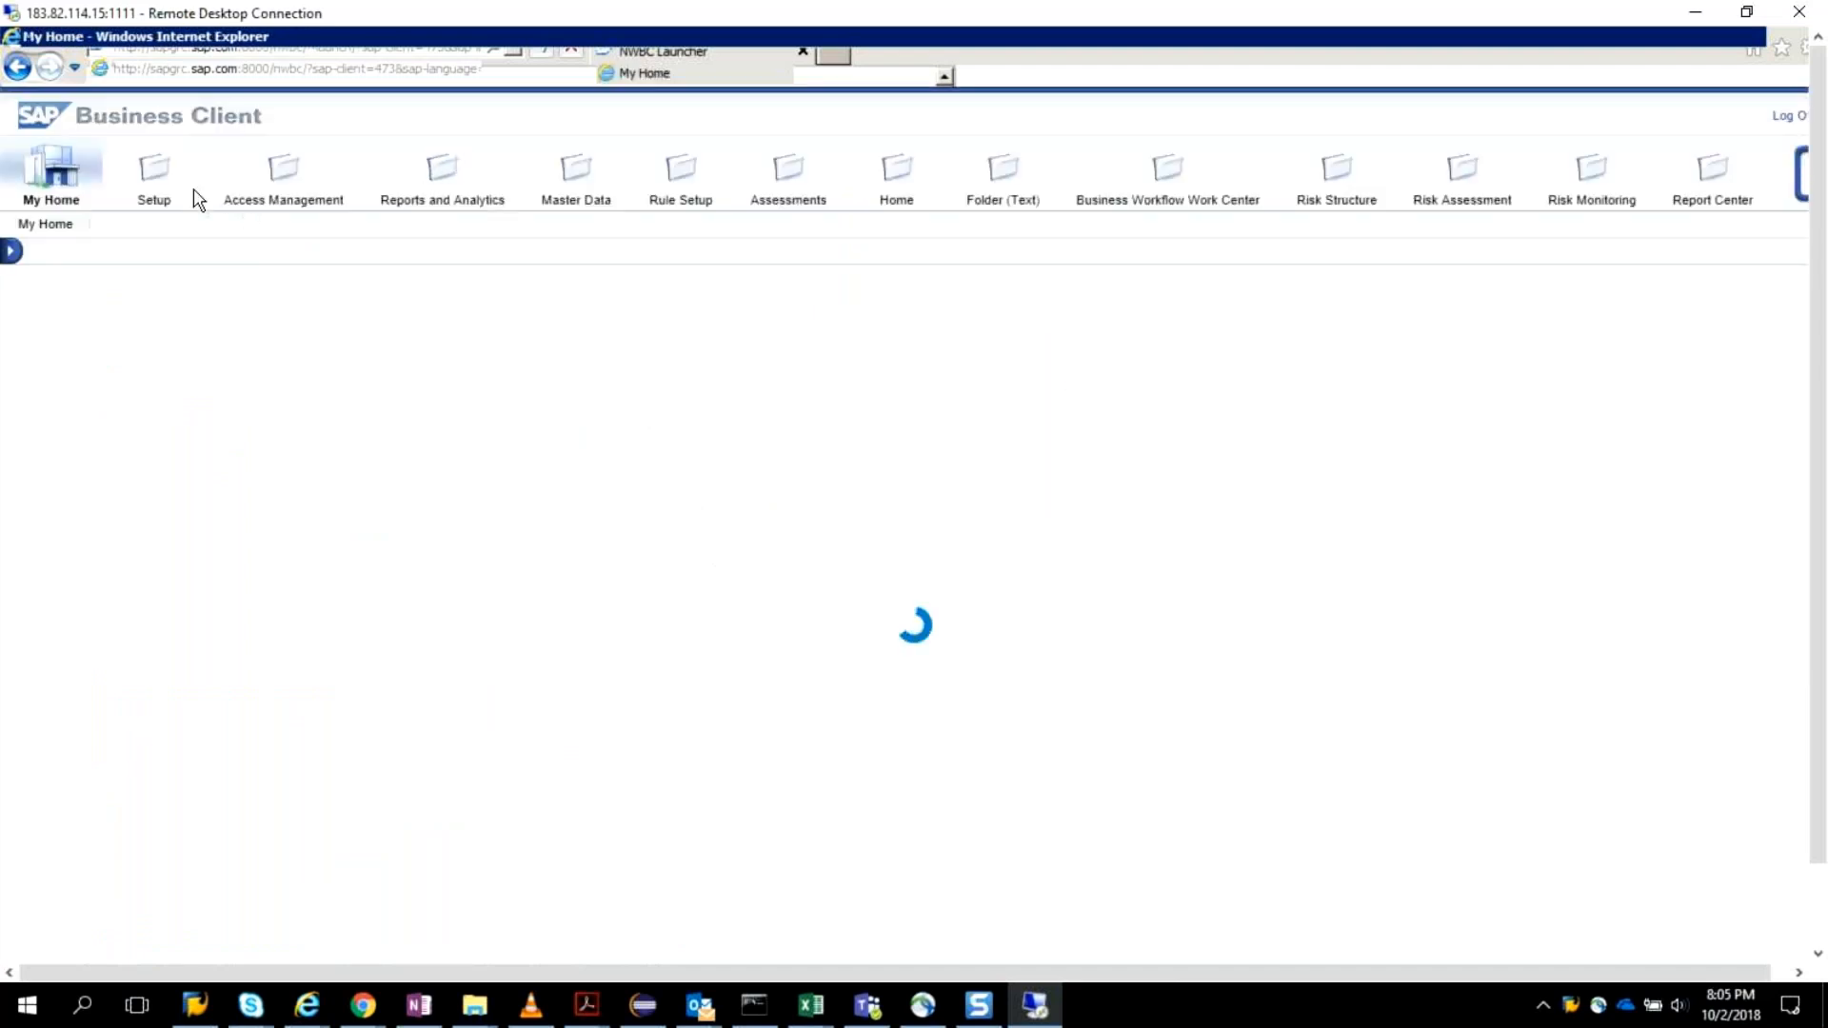
Open the Access Control Owners list from the Access Owners section of the Setup work center.
click(153, 179)
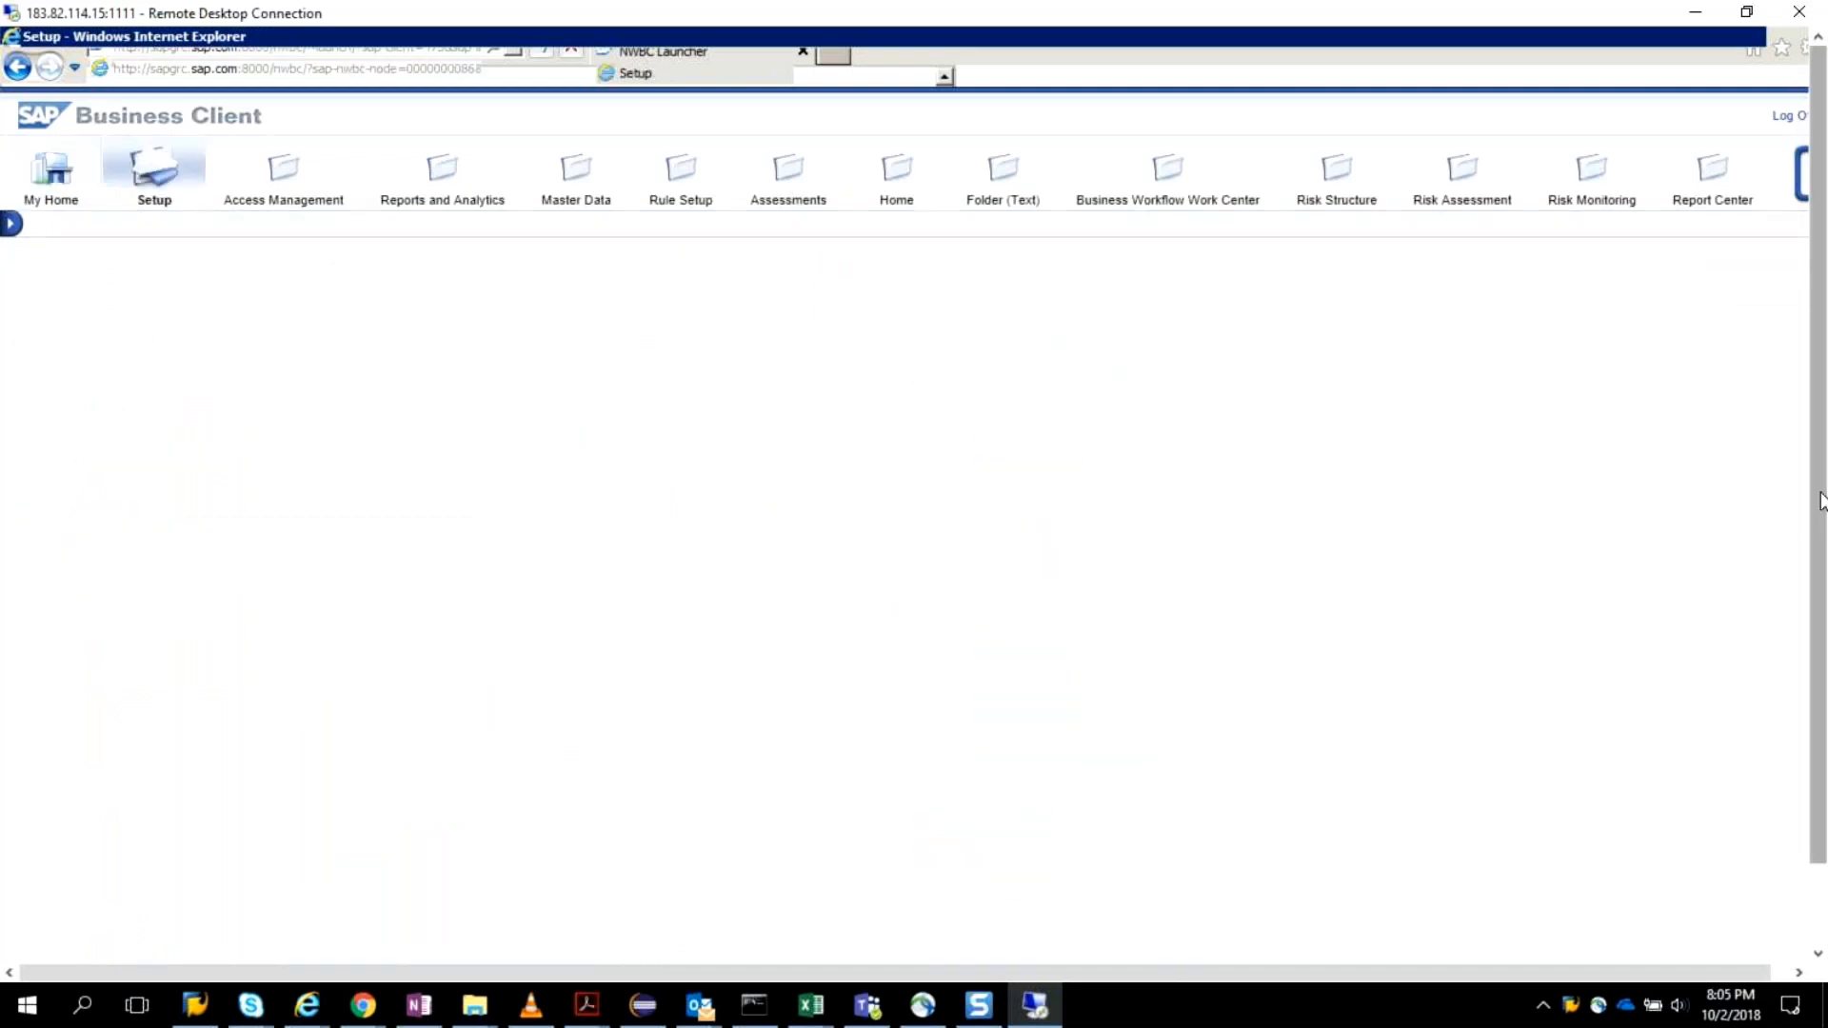
drag(1821, 501, 1824, 631)
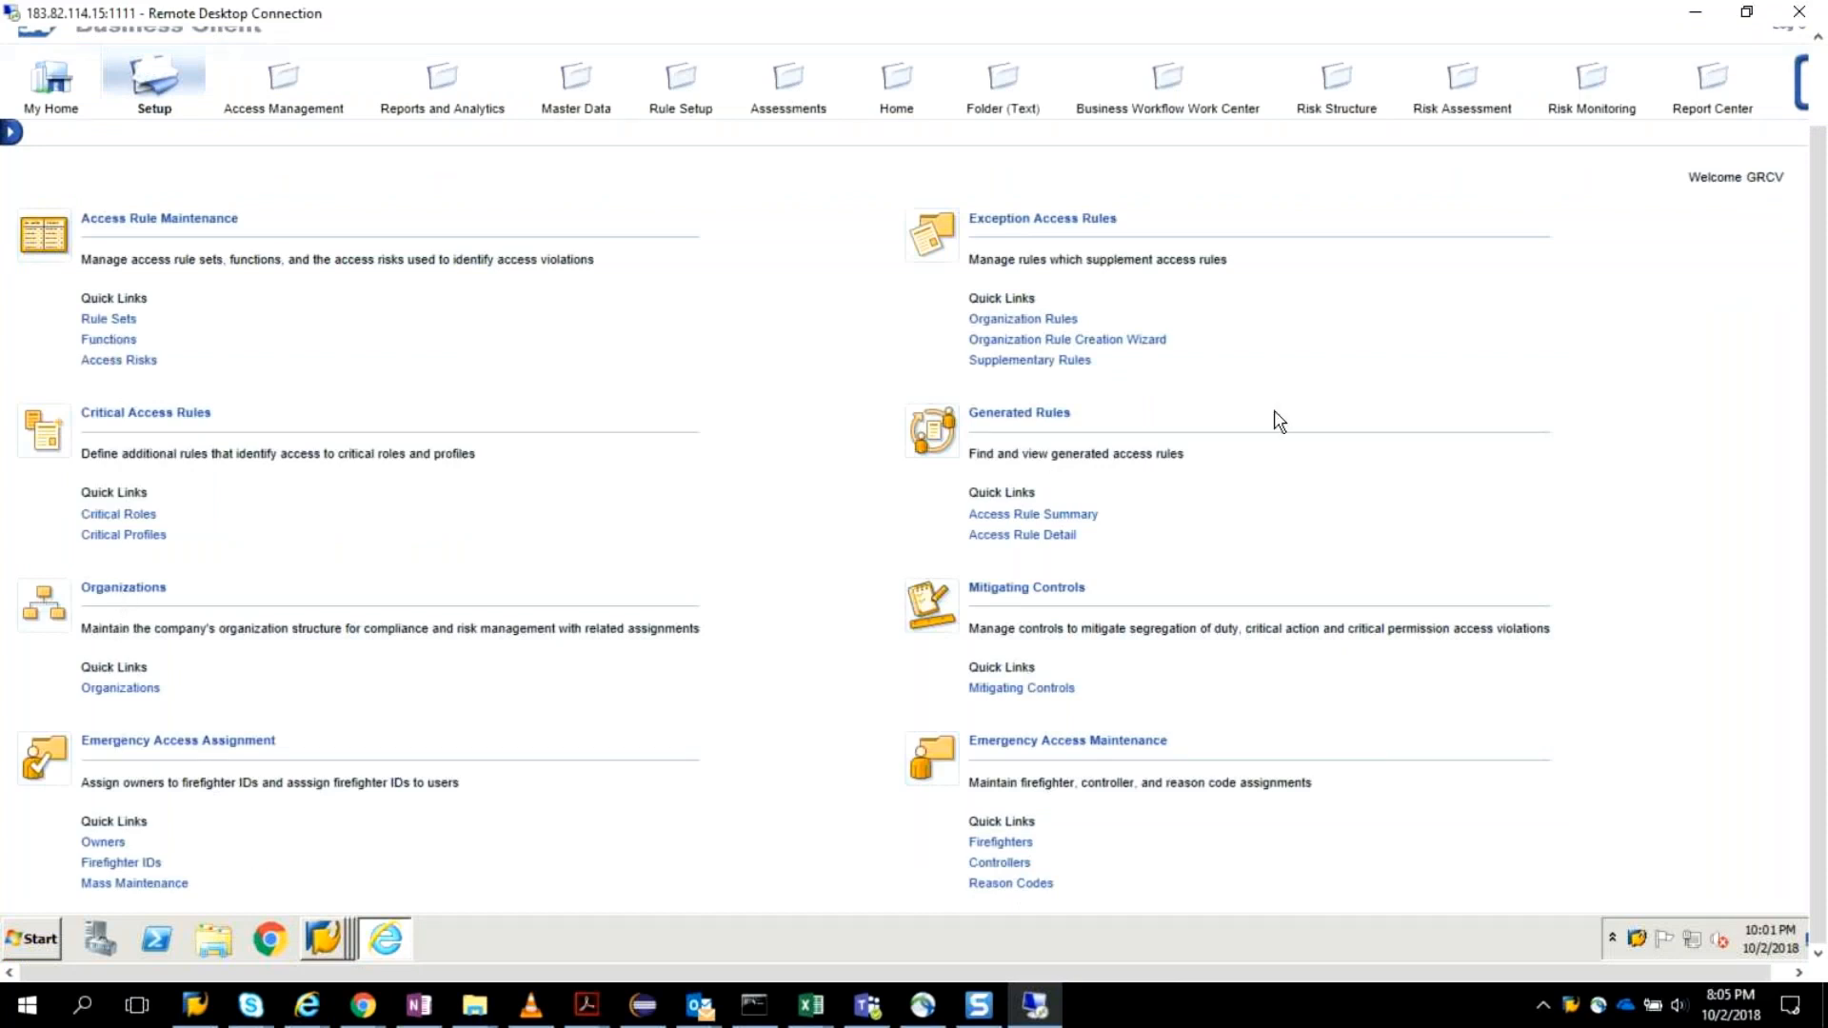
drag(1807, 467, 1802, 356)
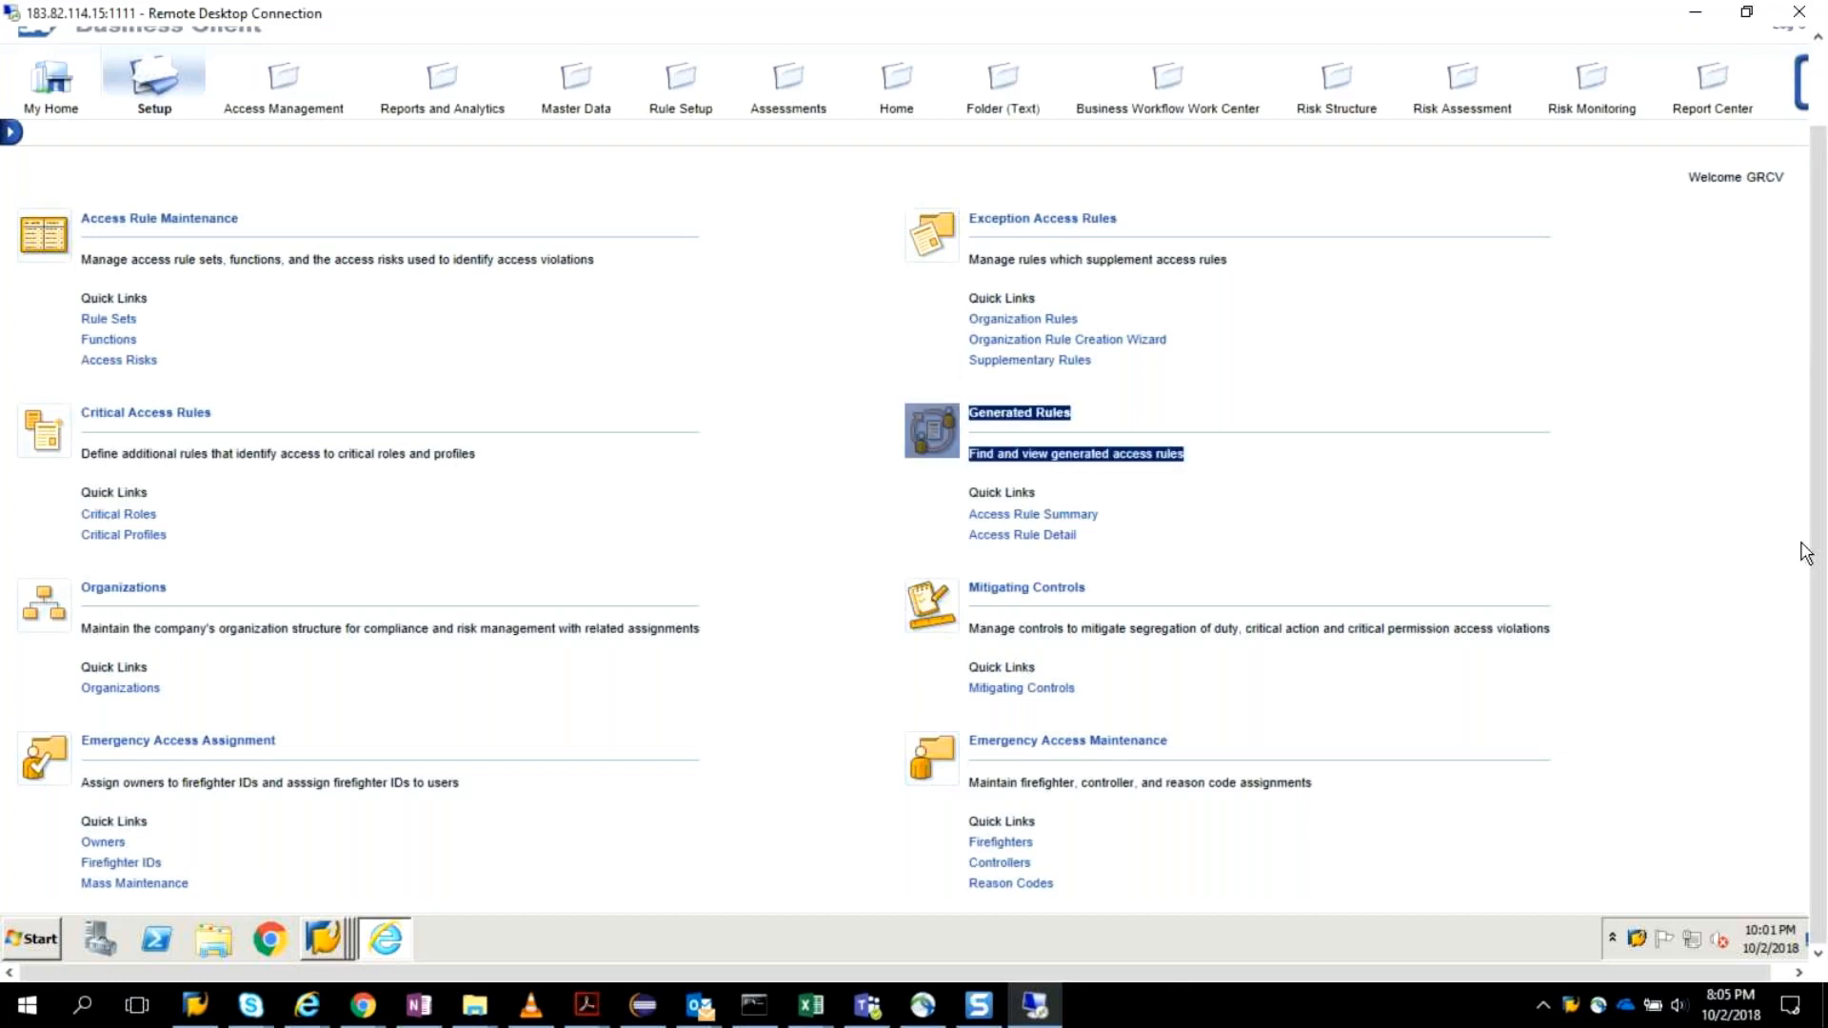
drag(1807, 552, 1787, 576)
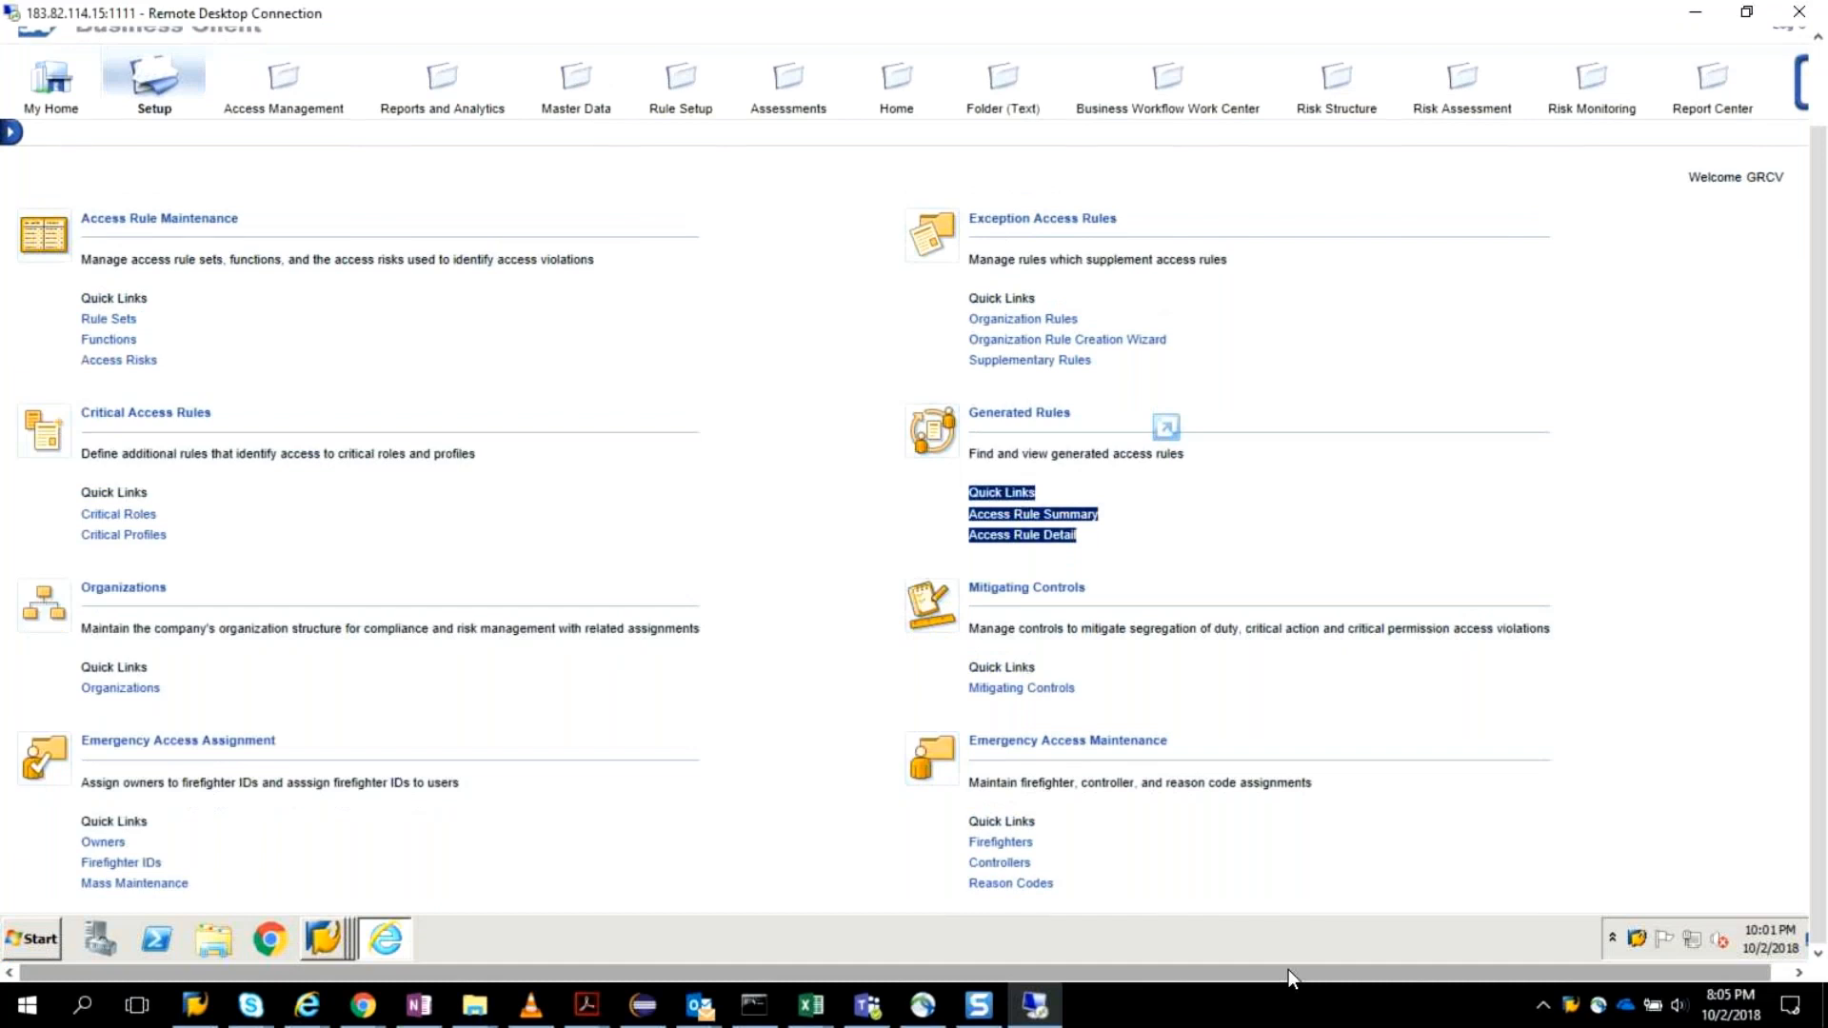
drag(1288, 969, 1484, 998)
click(1799, 647)
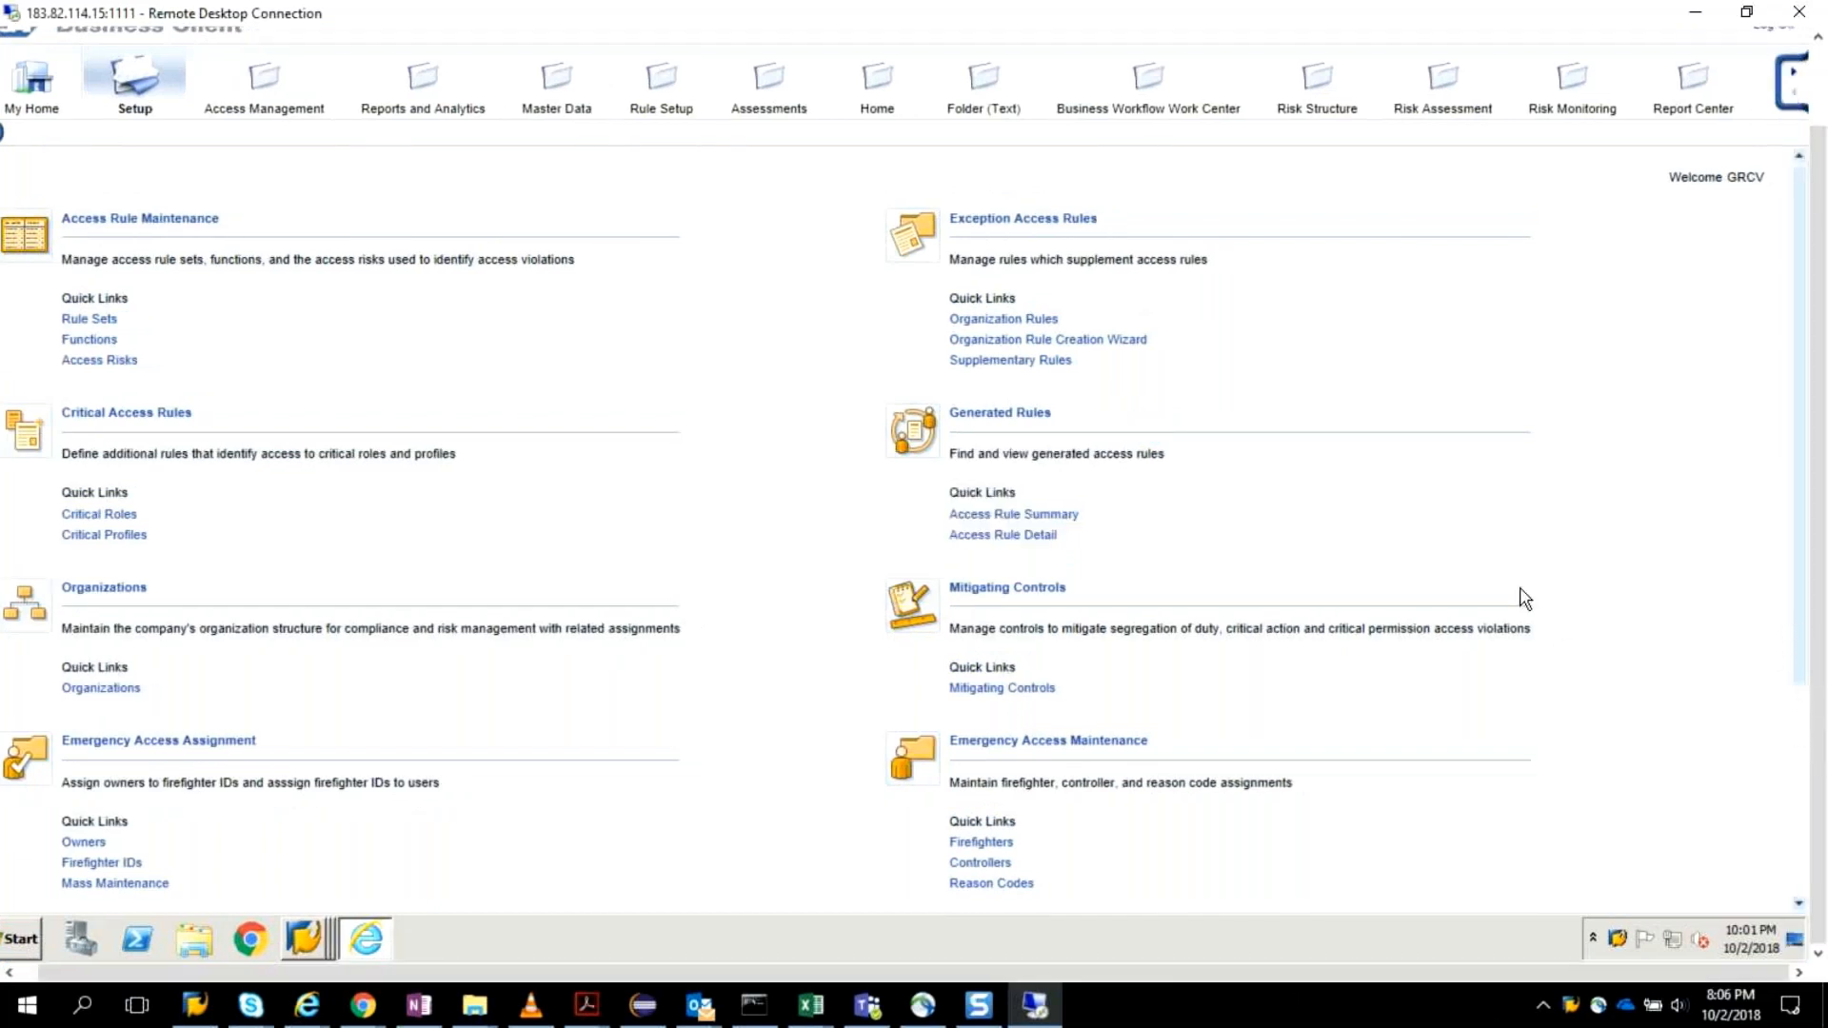
scroll(1476, 557, down, 1)
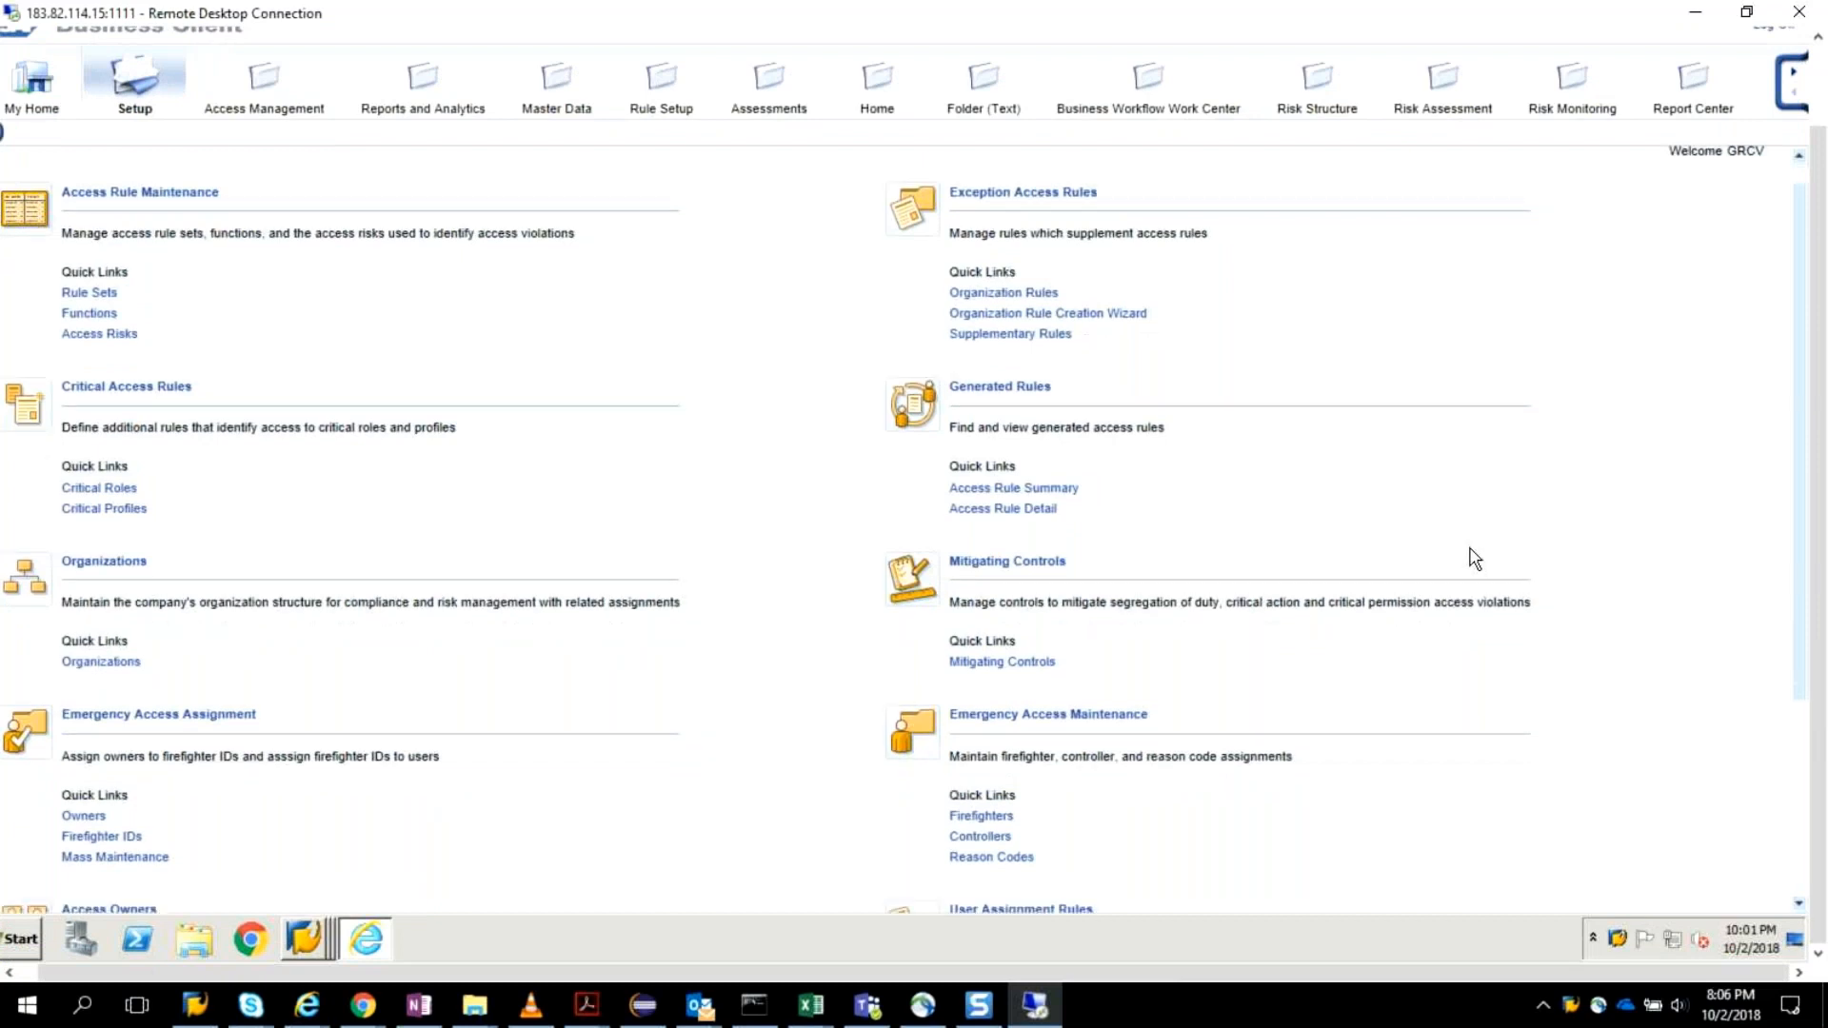
scroll(1476, 559, down, 2)
scroll(1474, 562, down, 5)
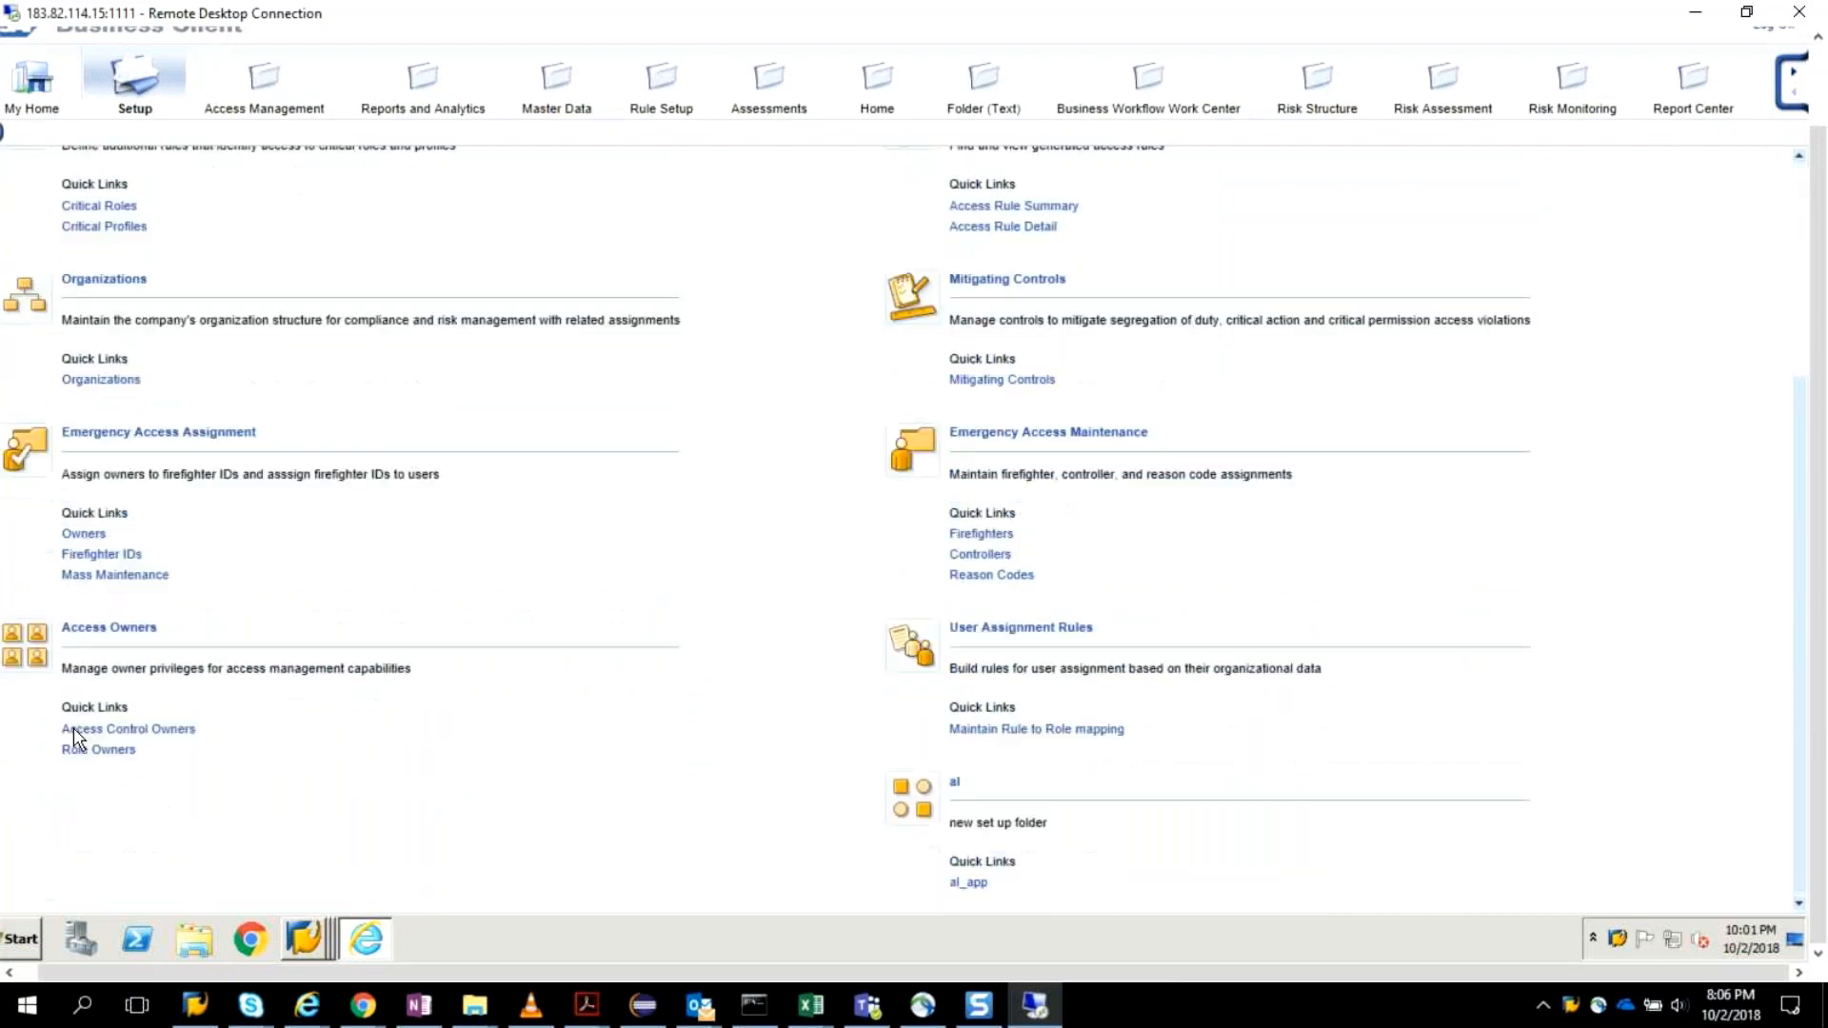
click(136, 731)
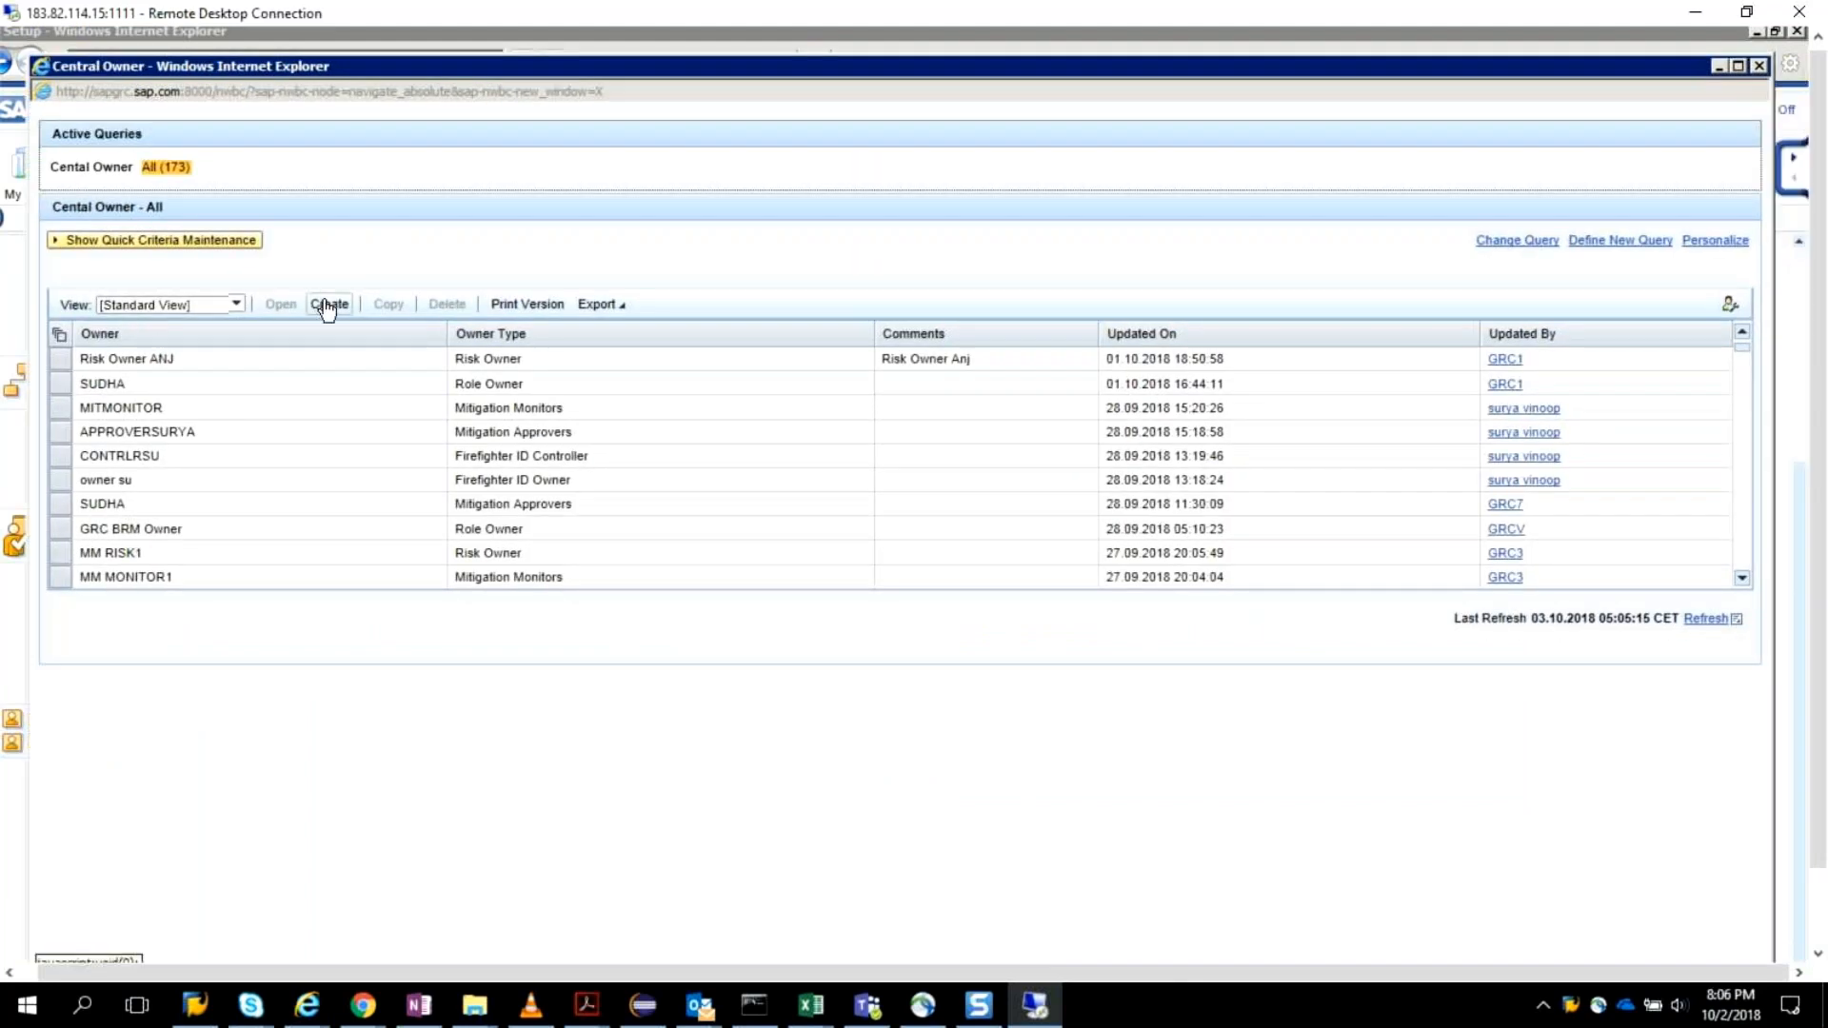
Create a new central owner assignment and look up its owner with the search pattern ARM*.
click(328, 306)
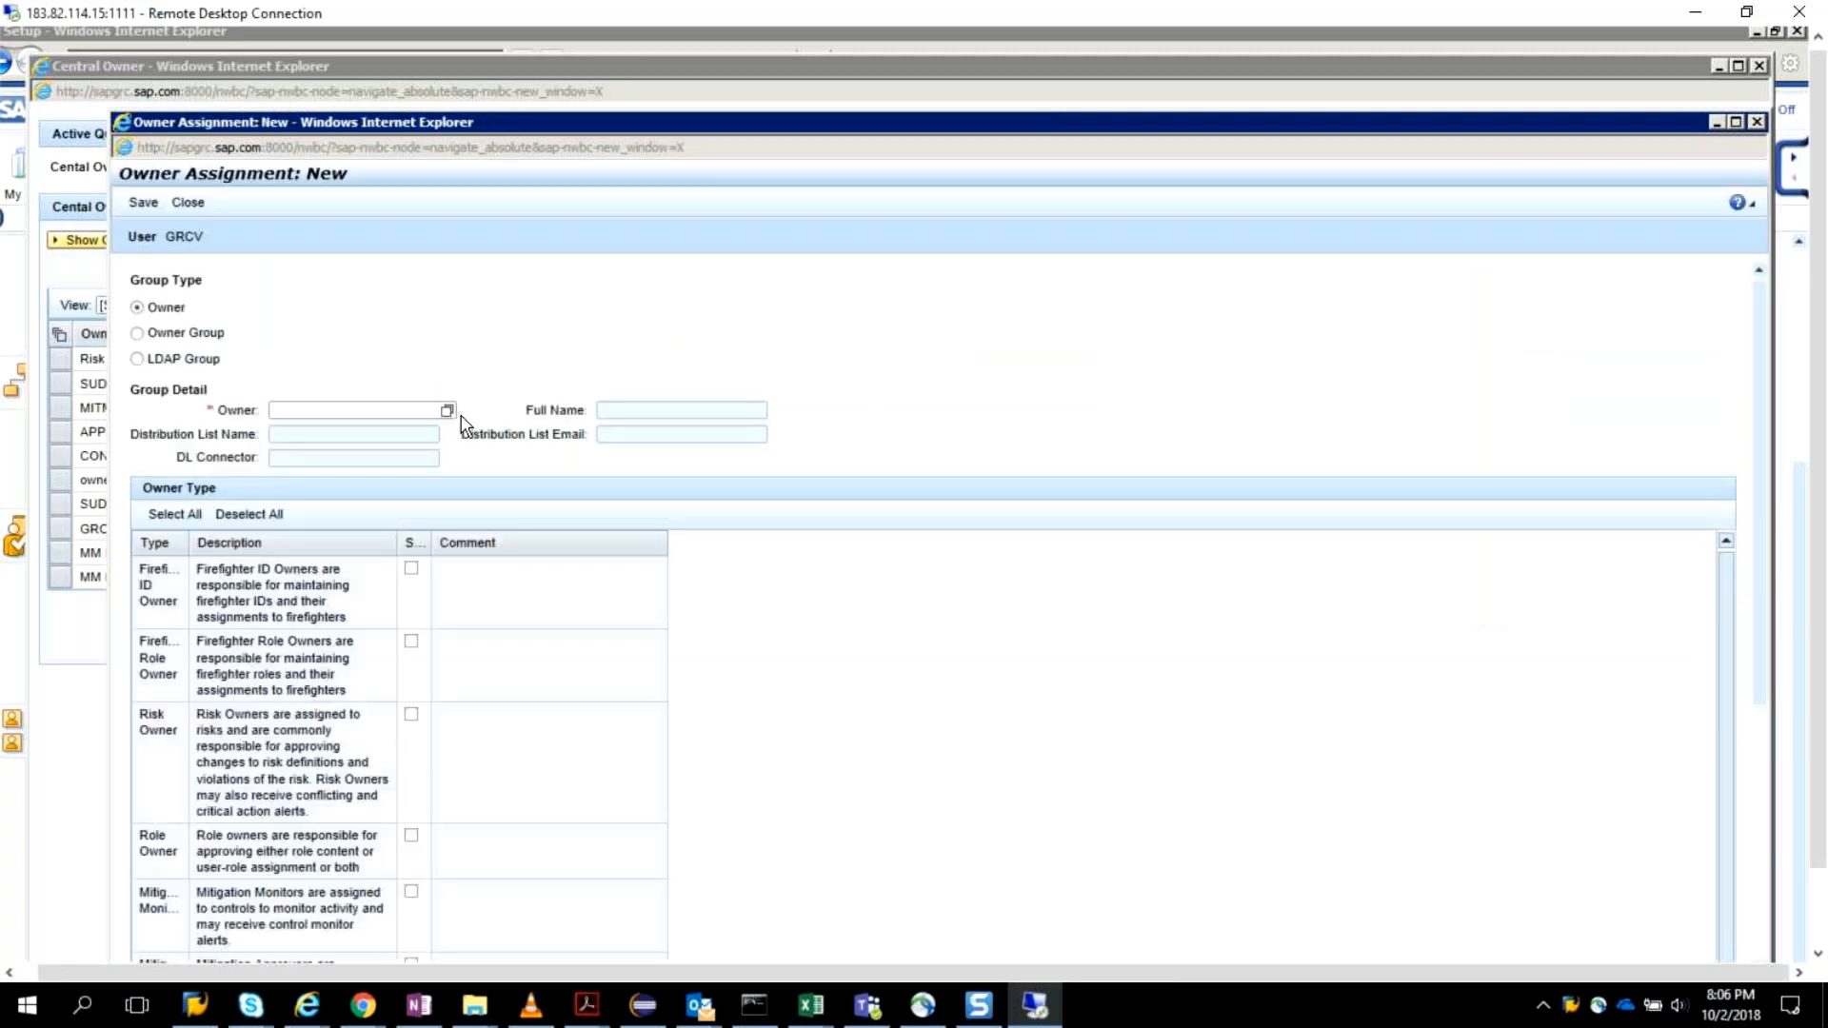
click(420, 410)
text(ARM*)
click(448, 411)
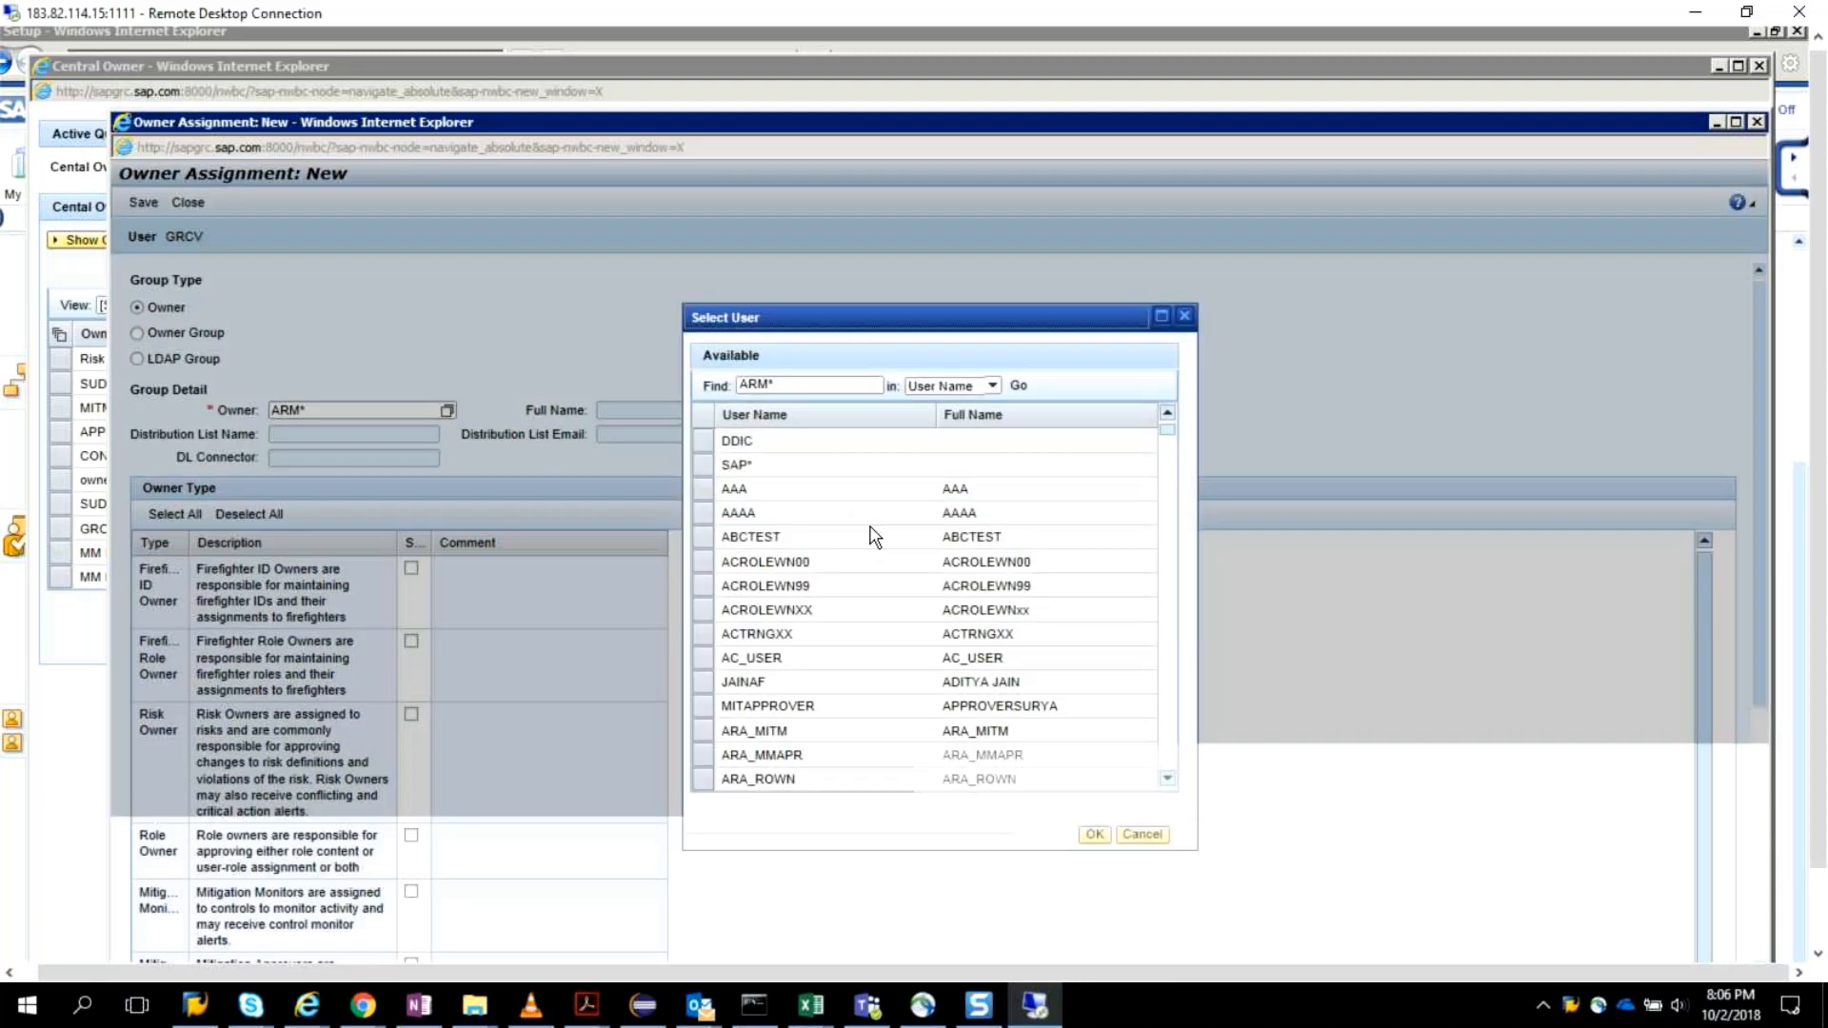
click(1167, 781)
click(1168, 781)
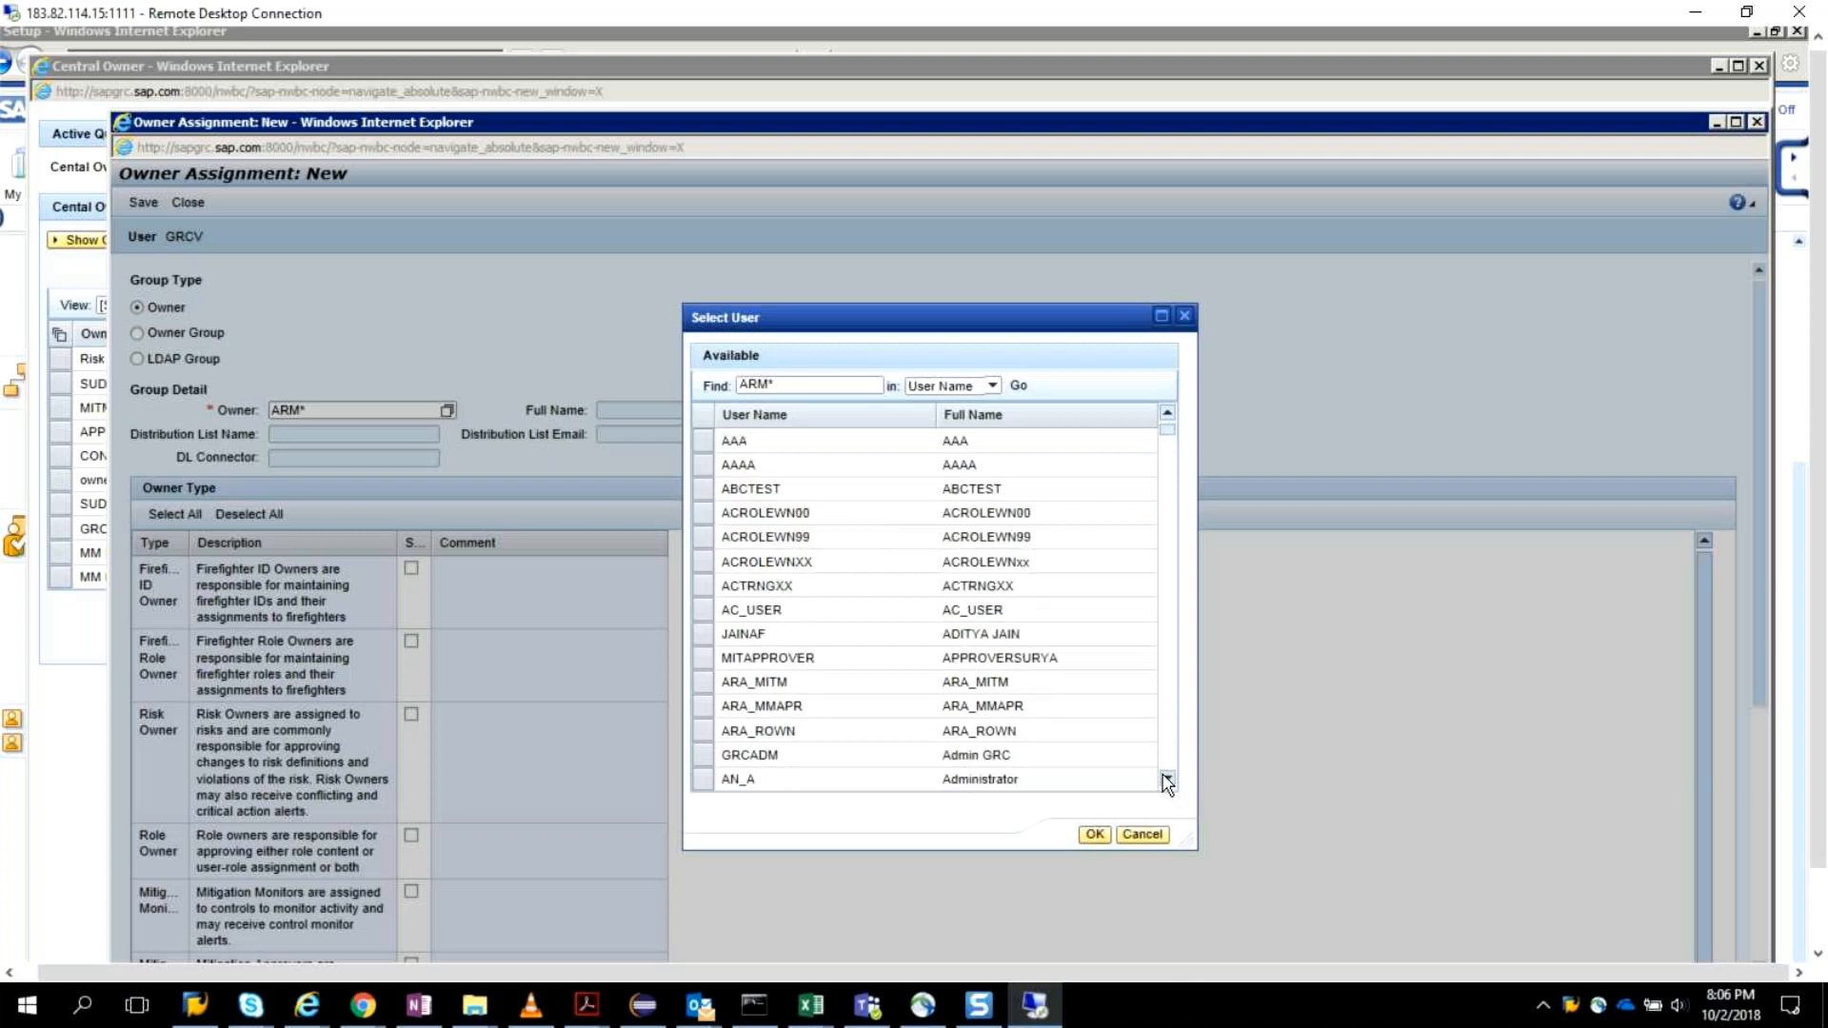
click(1167, 781)
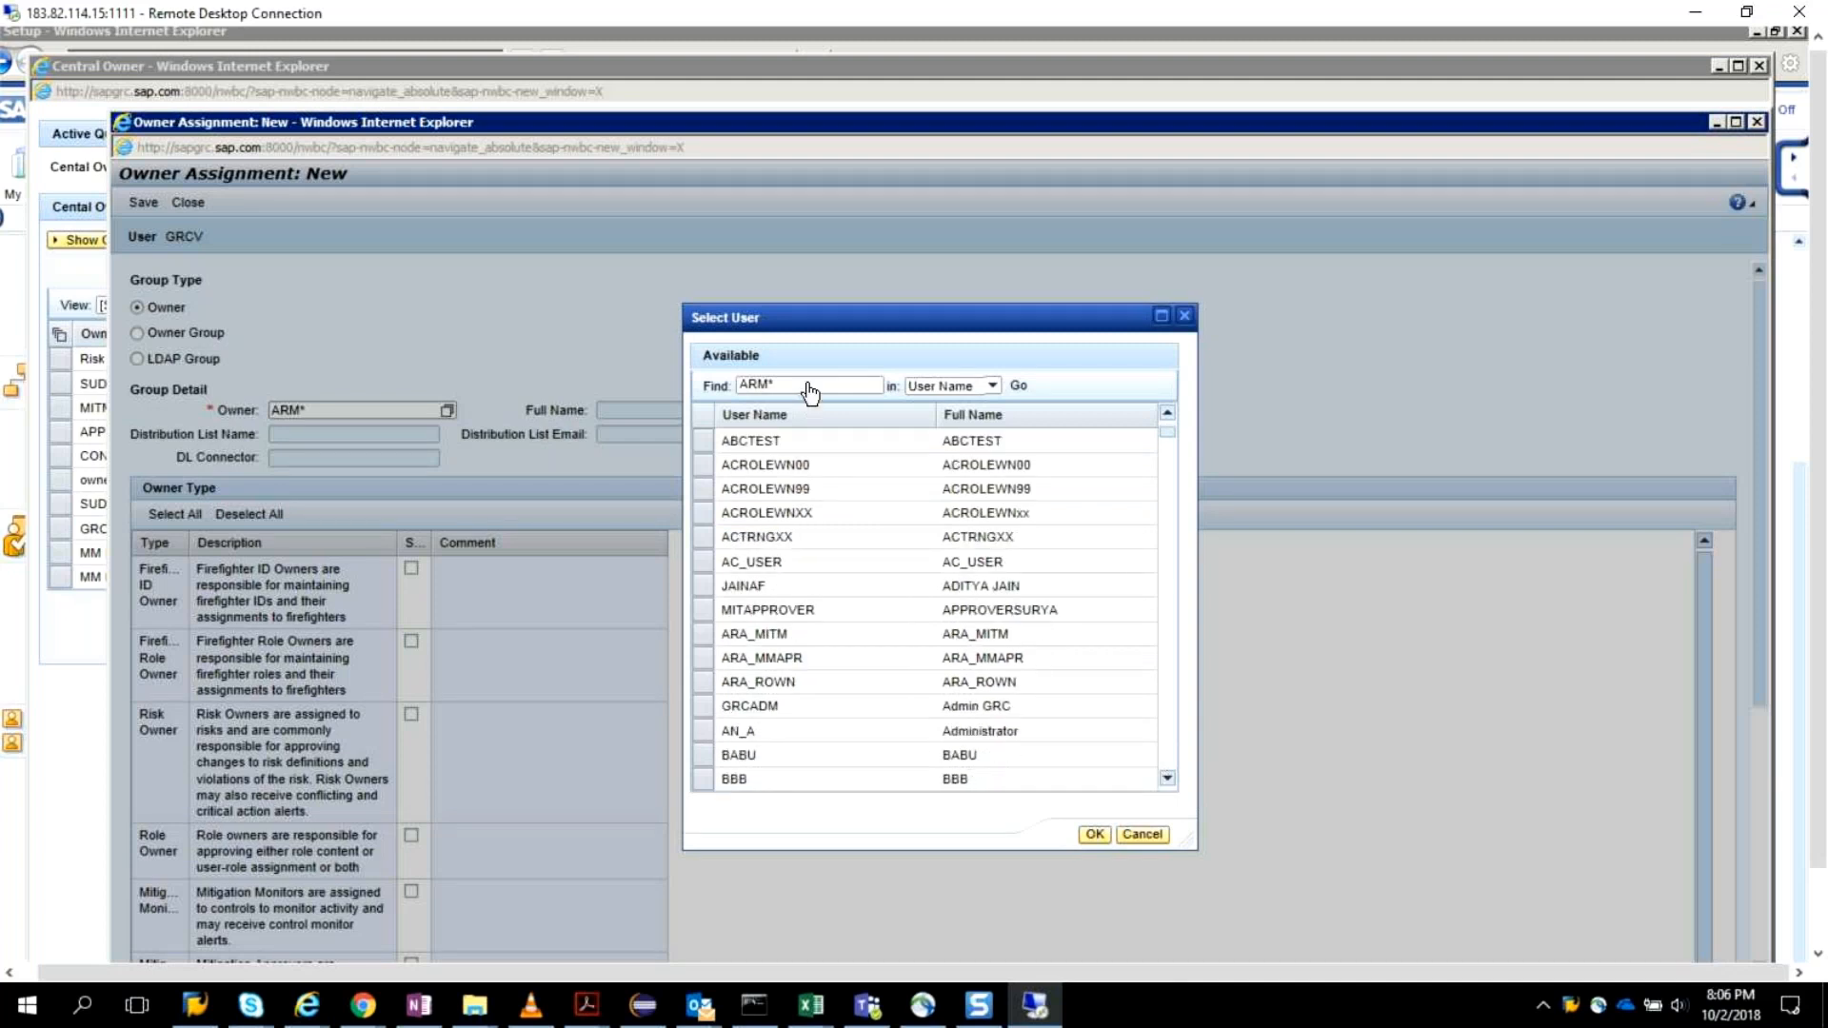
Search the user selection for ARM_OWNER by user name.
key(BackSpace)
text(_OWNER)
key(Return)
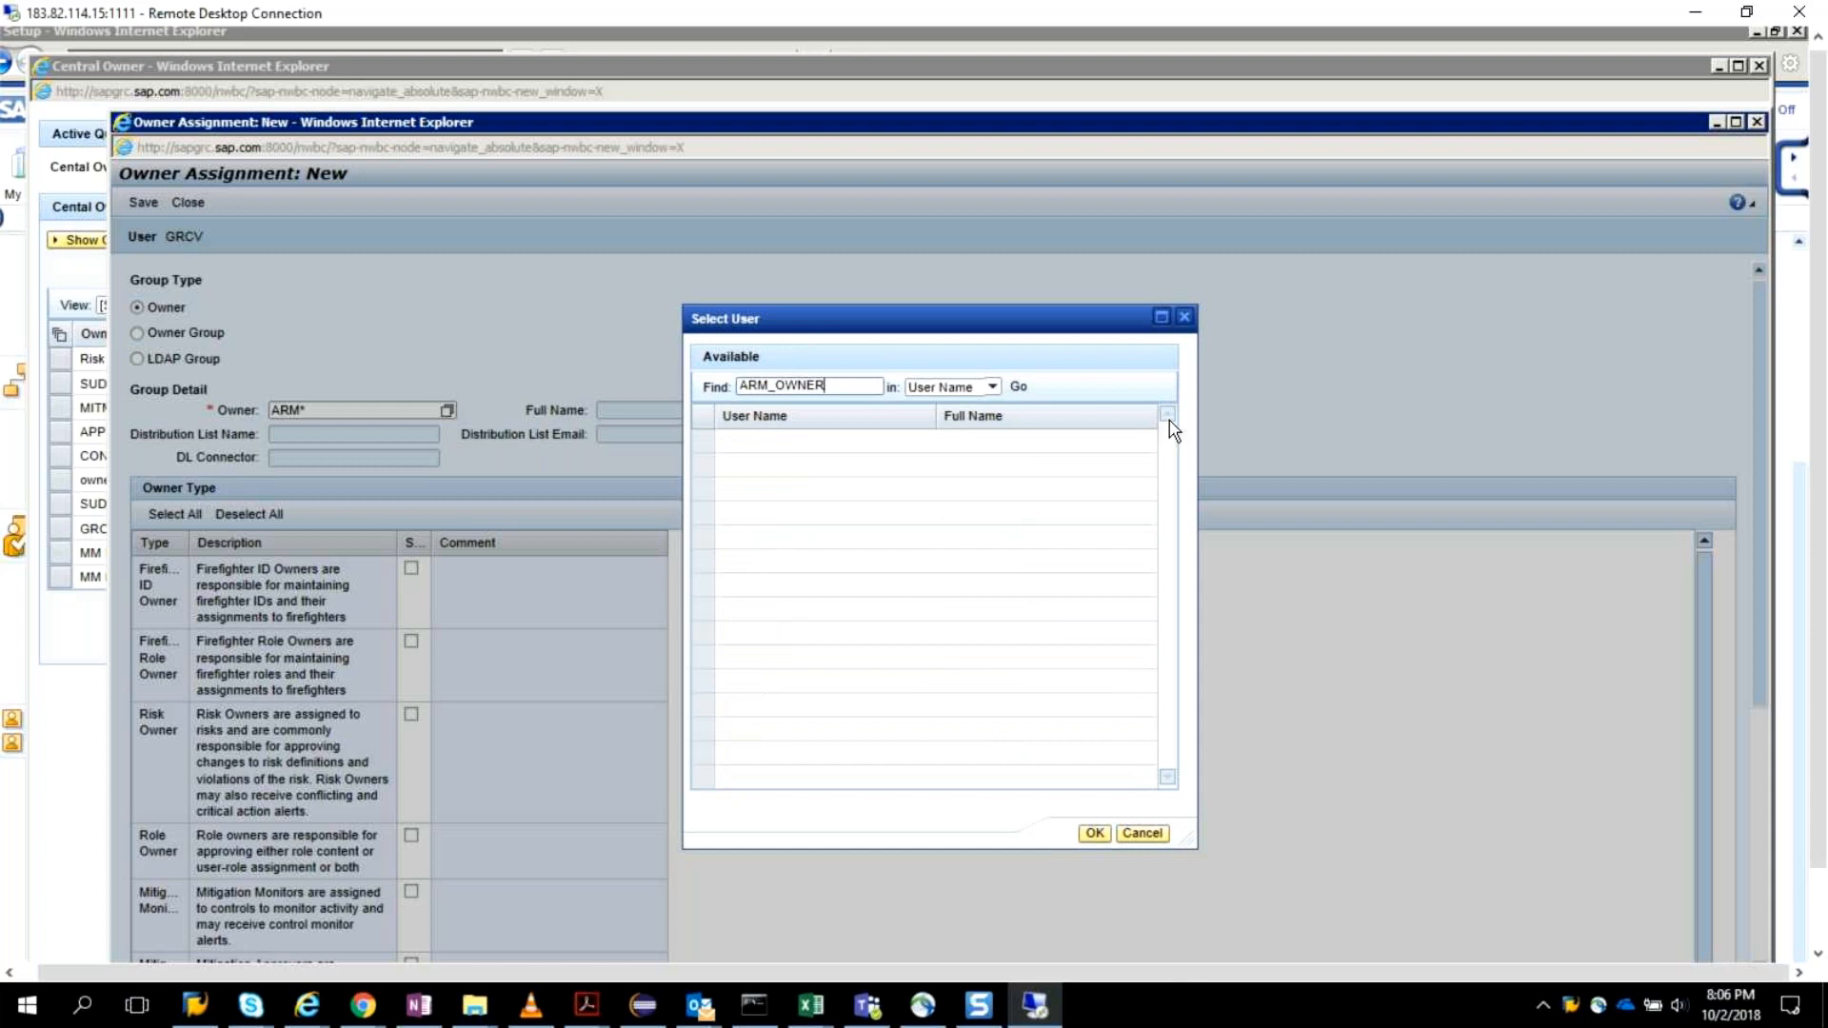
click(993, 388)
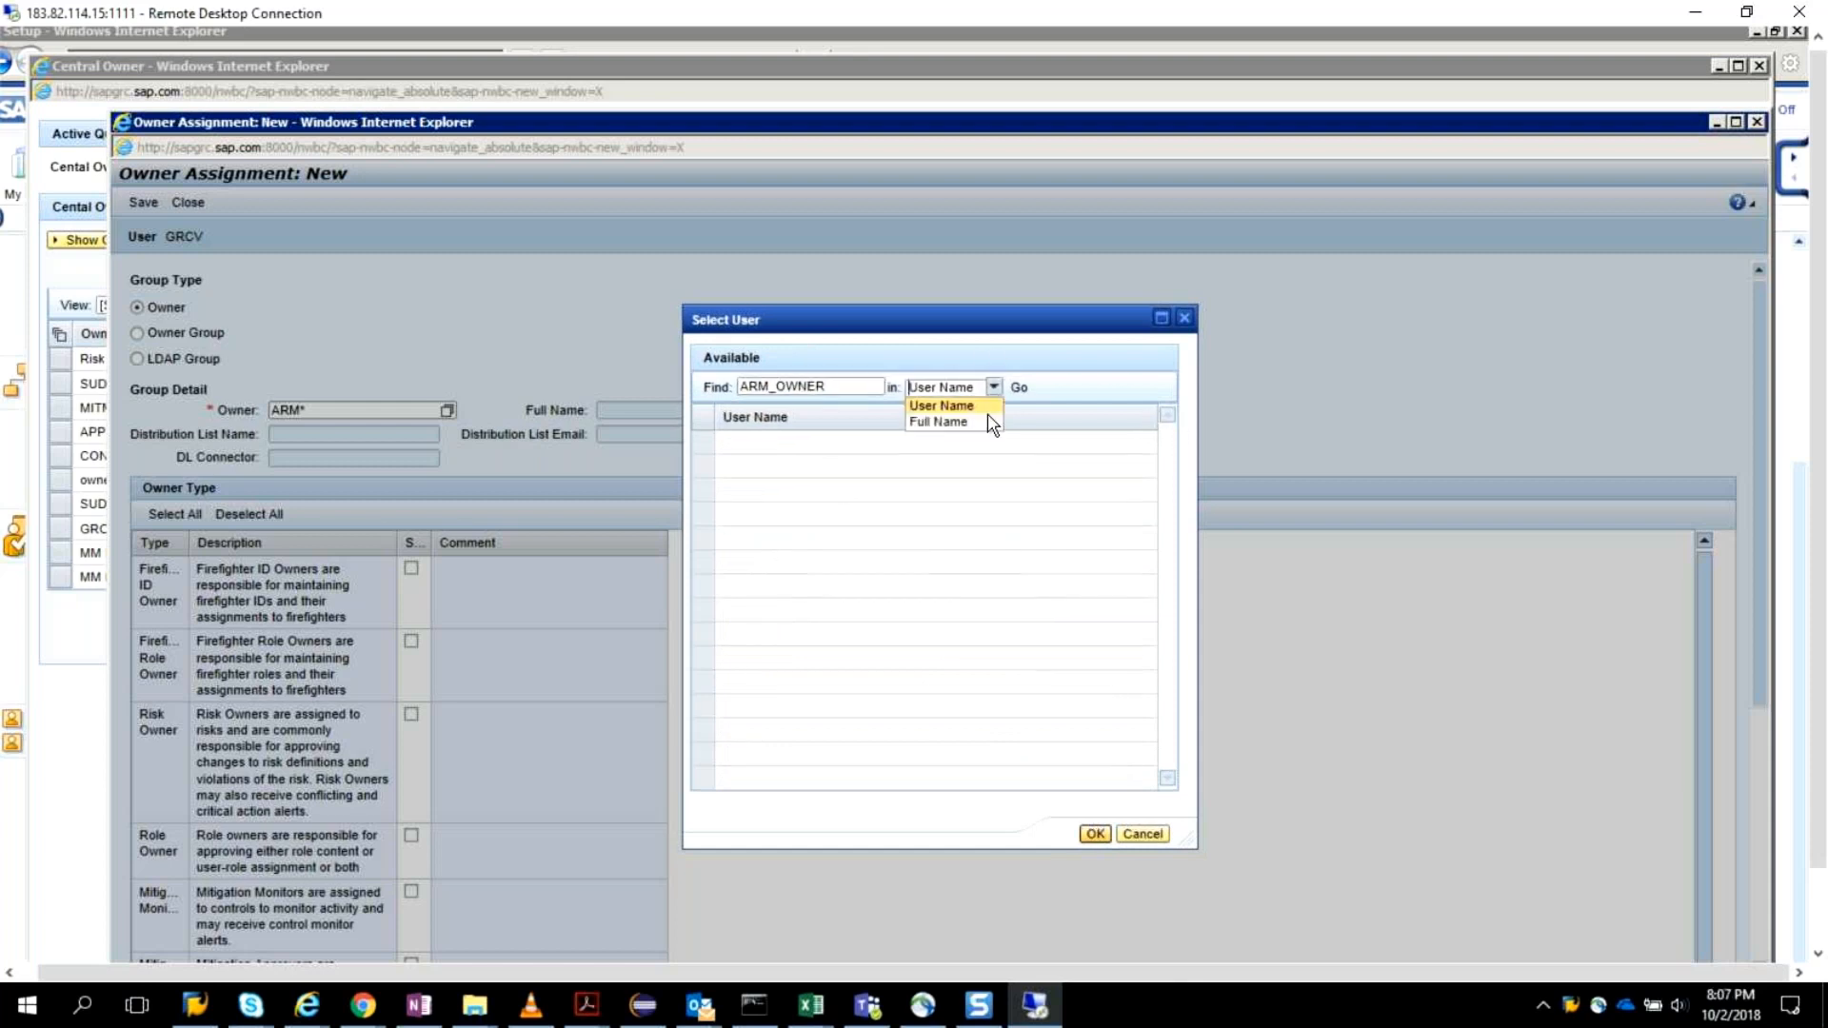
click(851, 385)
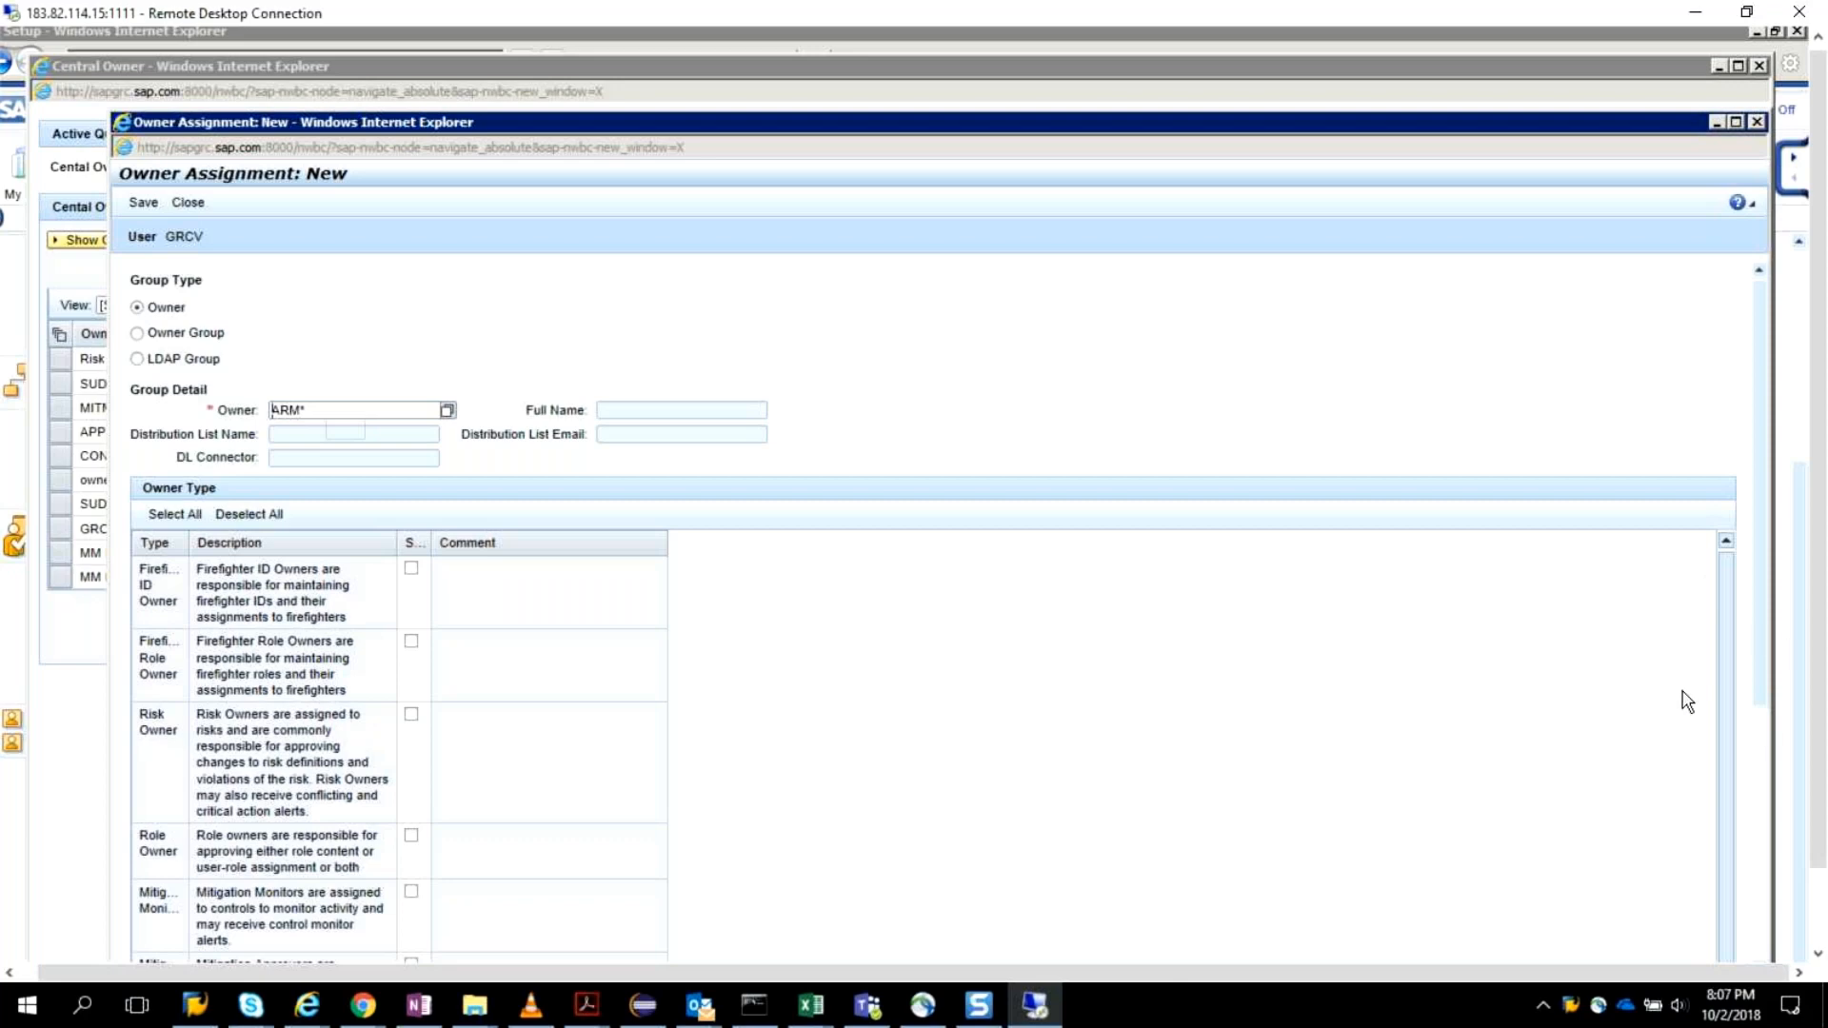
Switch back to the Display IMG session and open the AC configuration settings.
click(1819, 738)
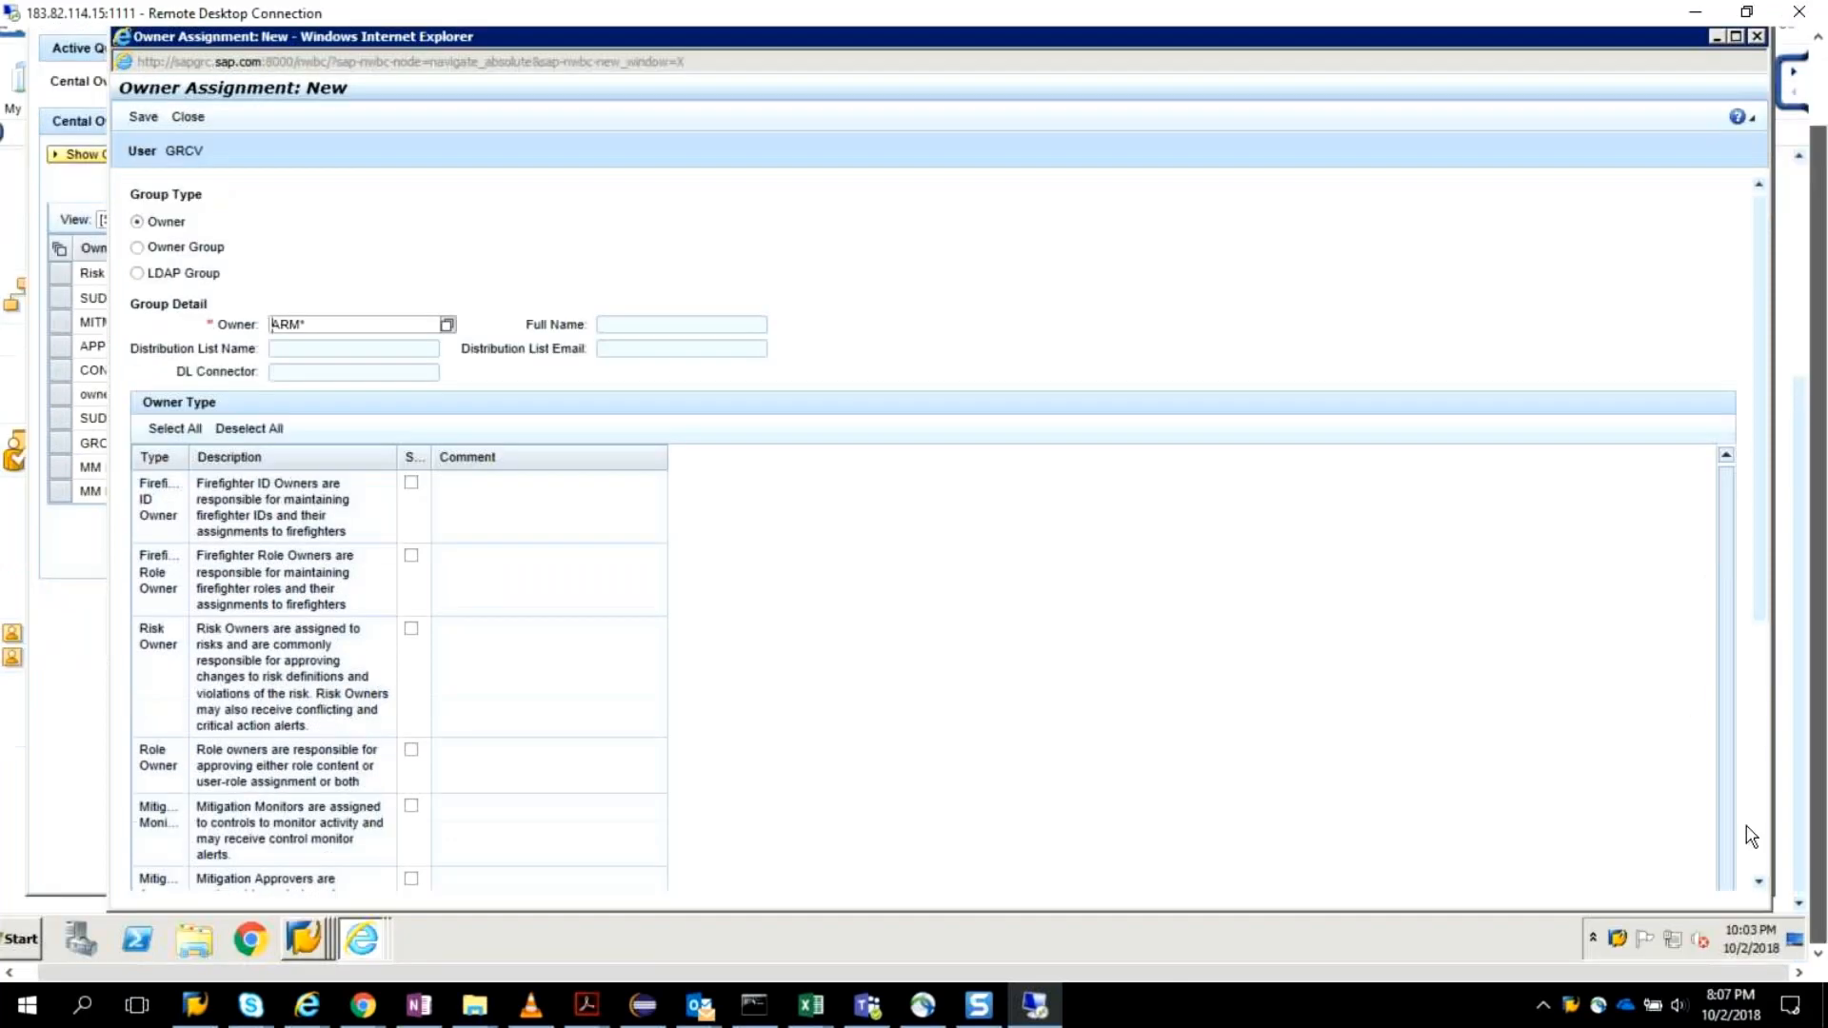
right_click(305, 952)
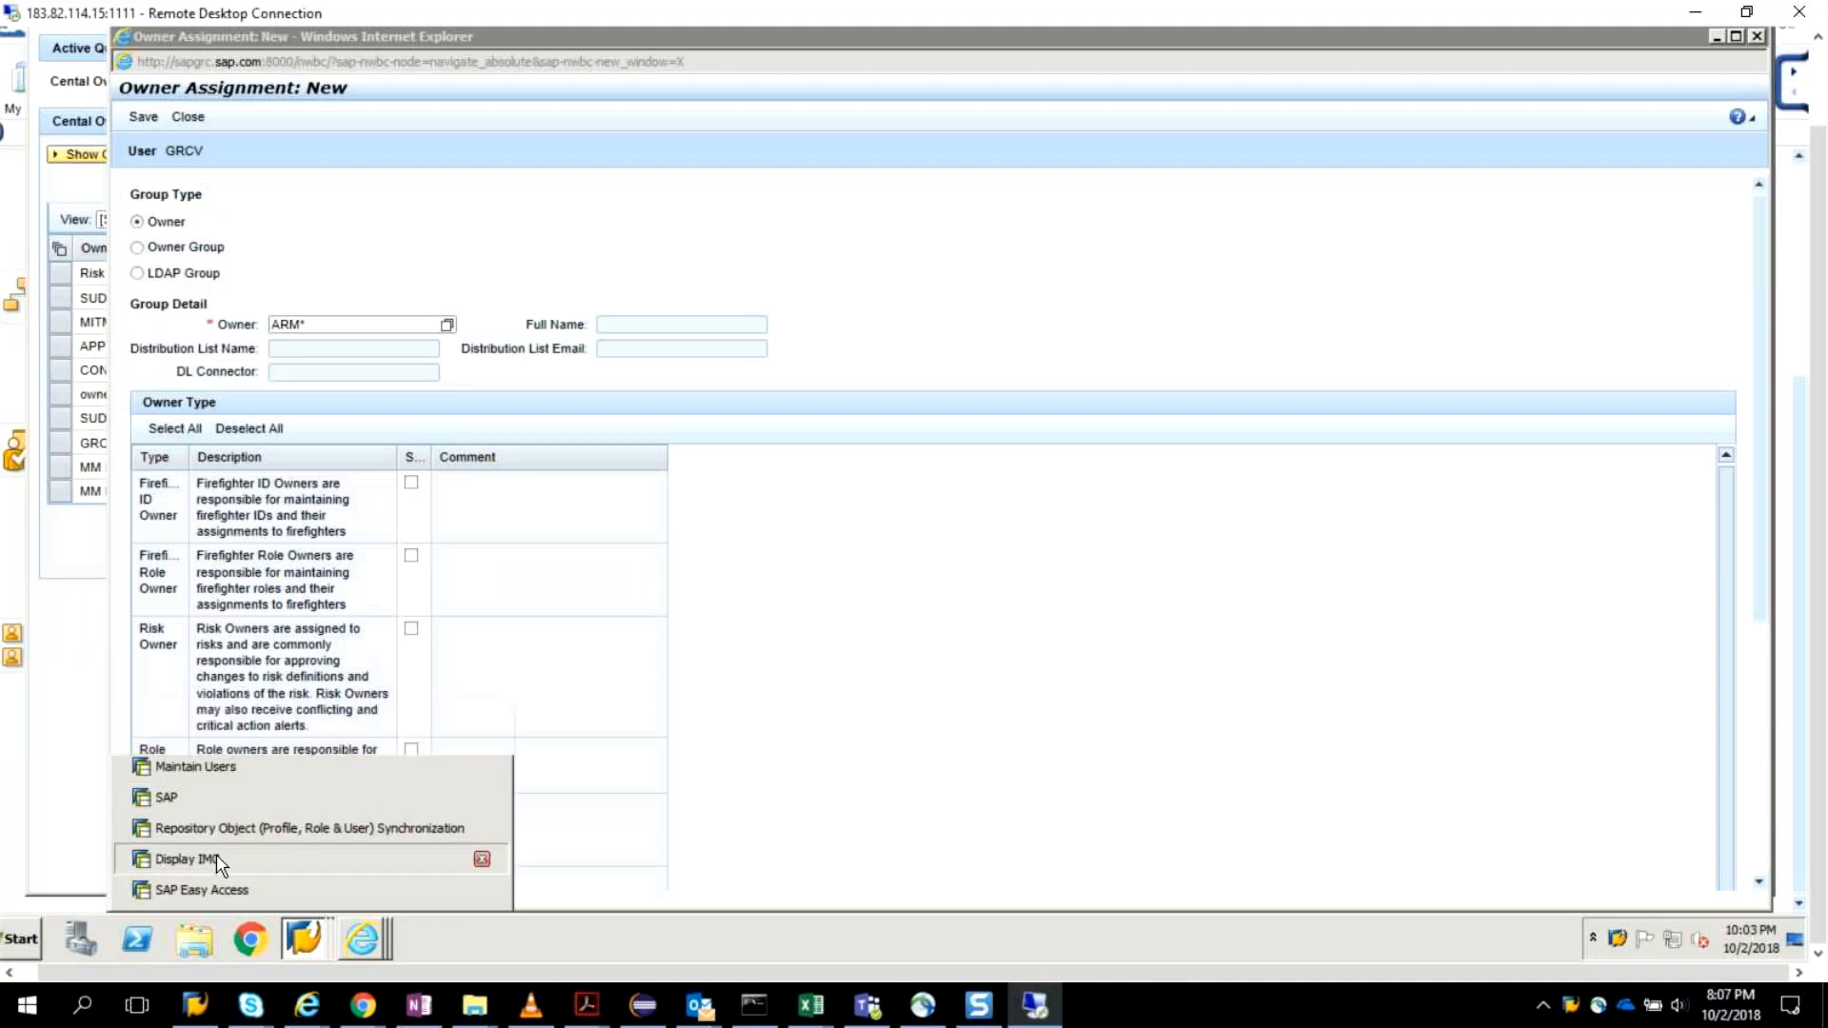
click(216, 857)
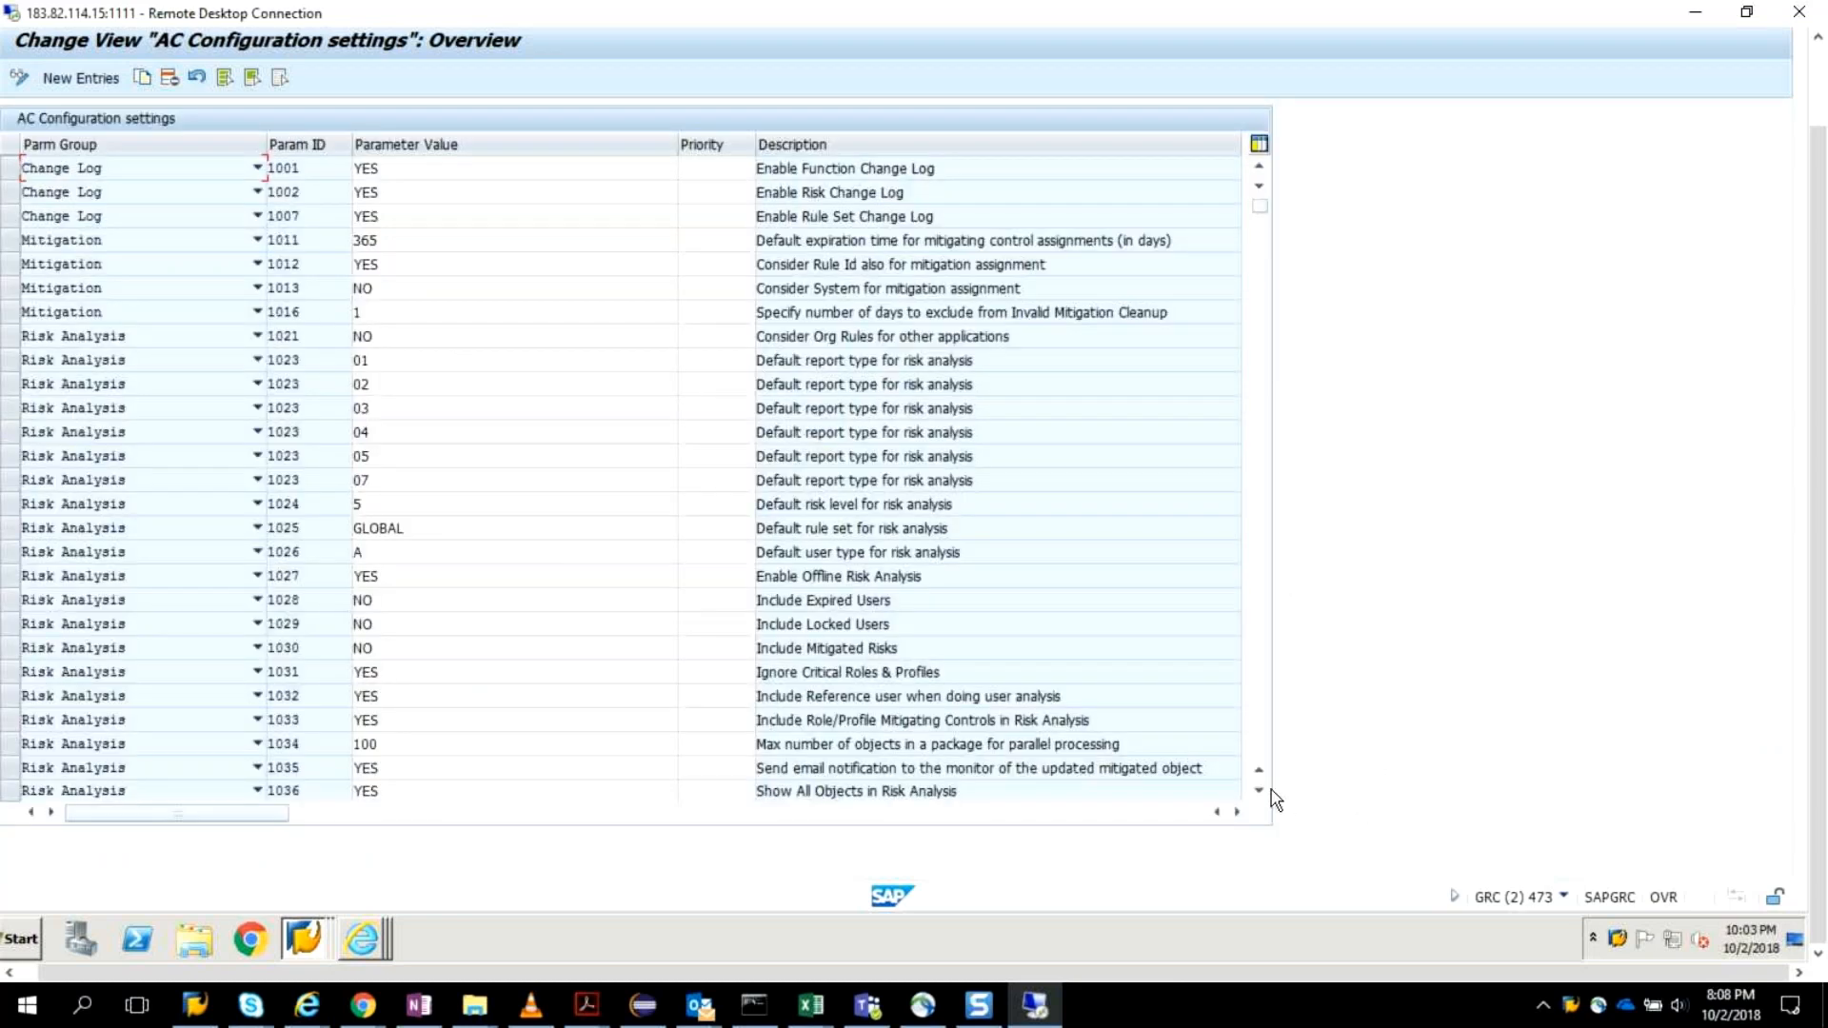
Examine the Change Log, Mitigation, Risk Analysis, Workflow and Emergency Access Management parameters in the AC configuration settings.
click(1259, 792)
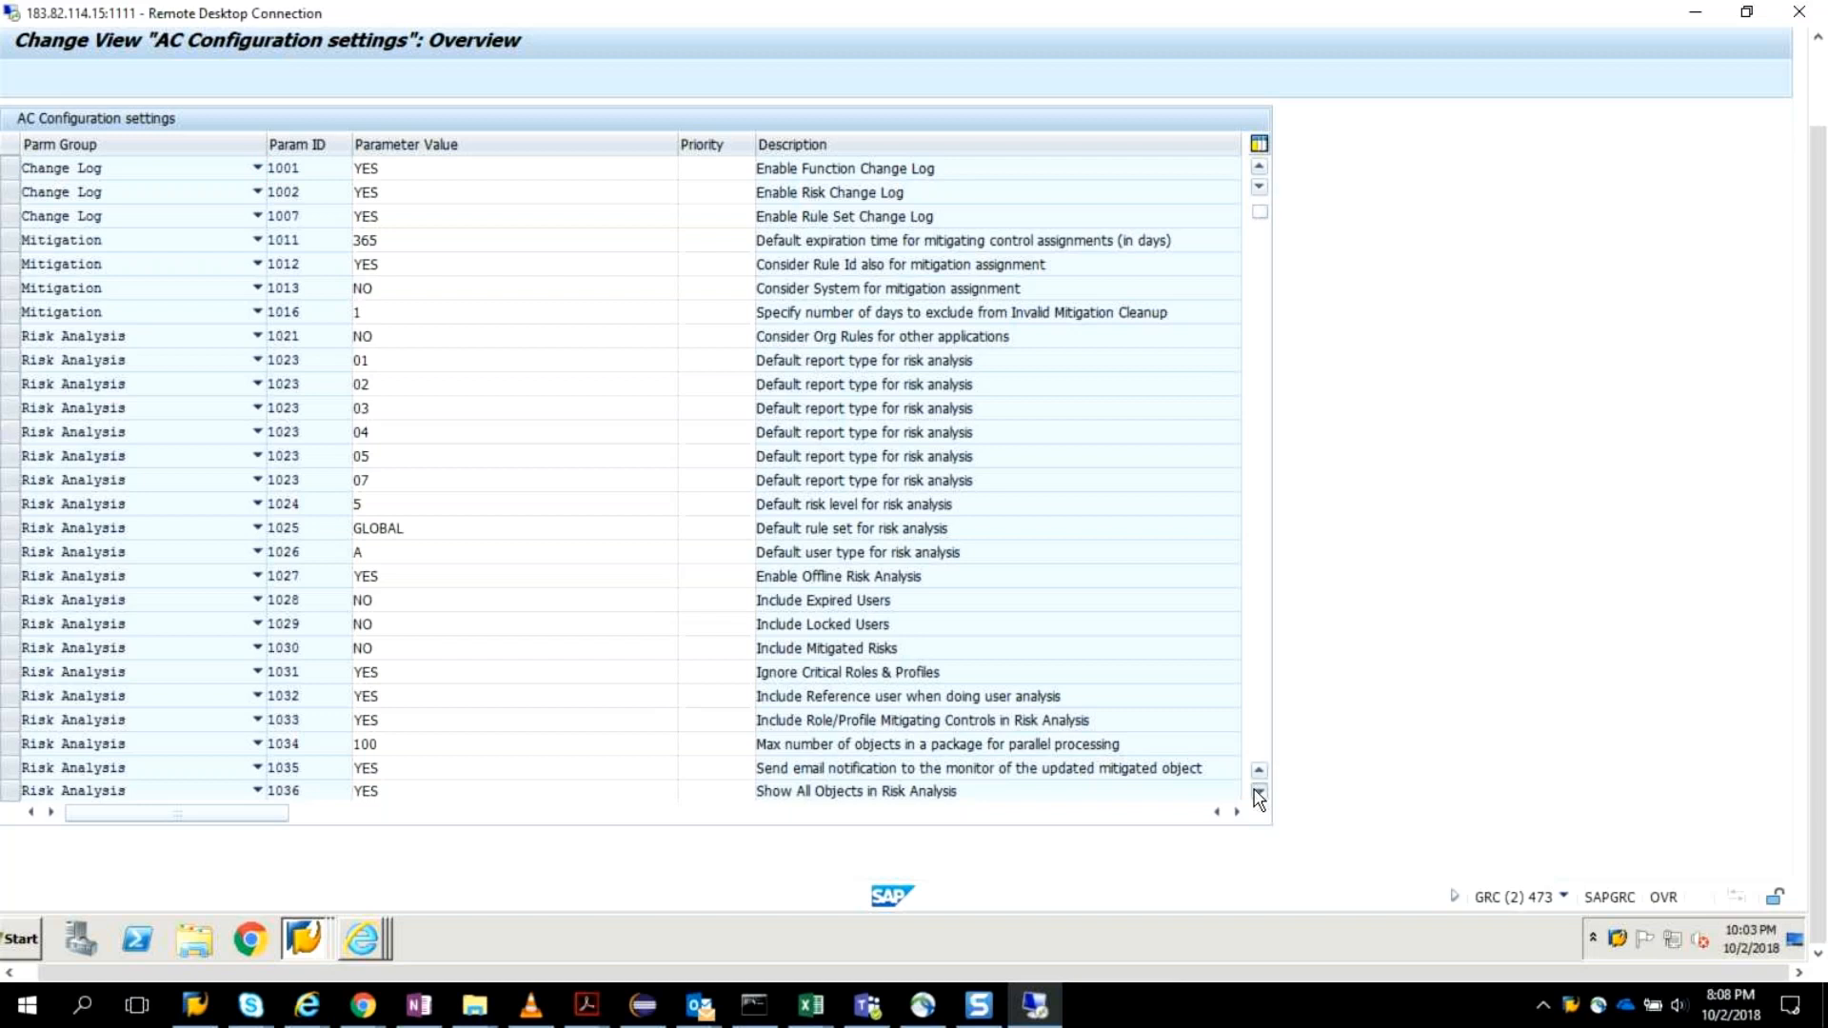
click(1259, 793)
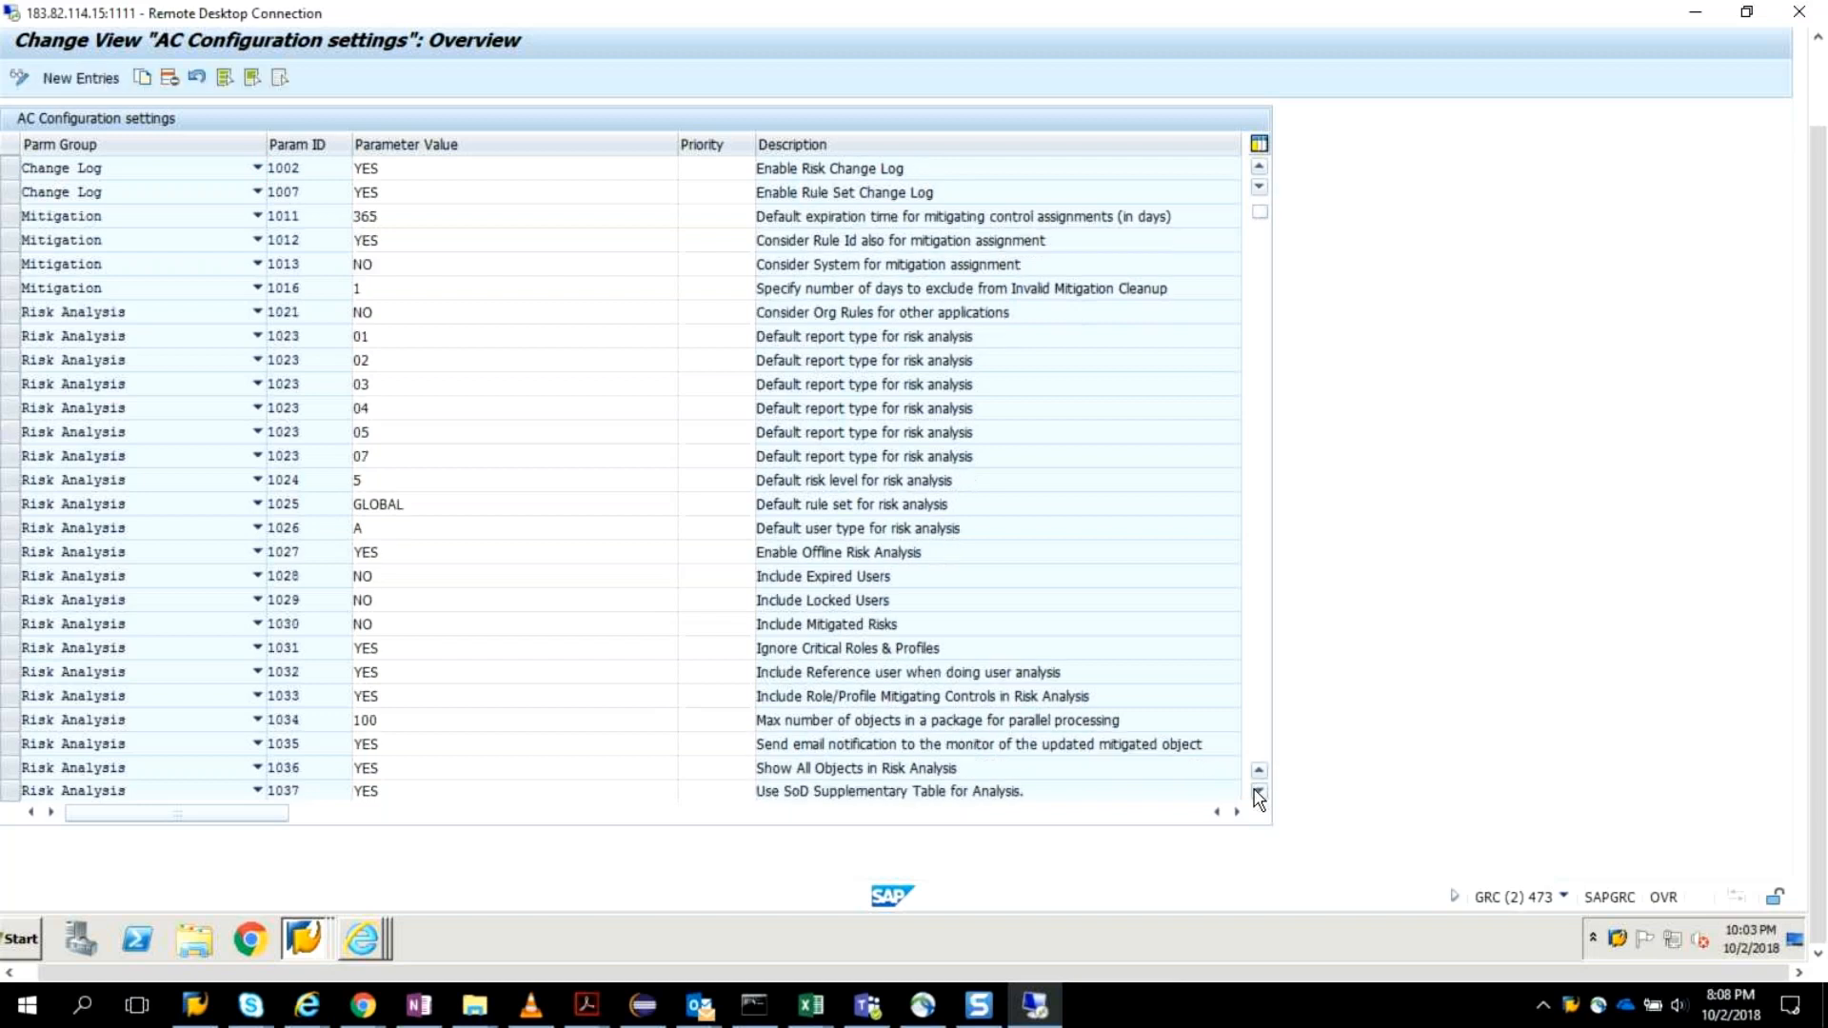
click(1259, 793)
click(1259, 793)
click(1259, 793)
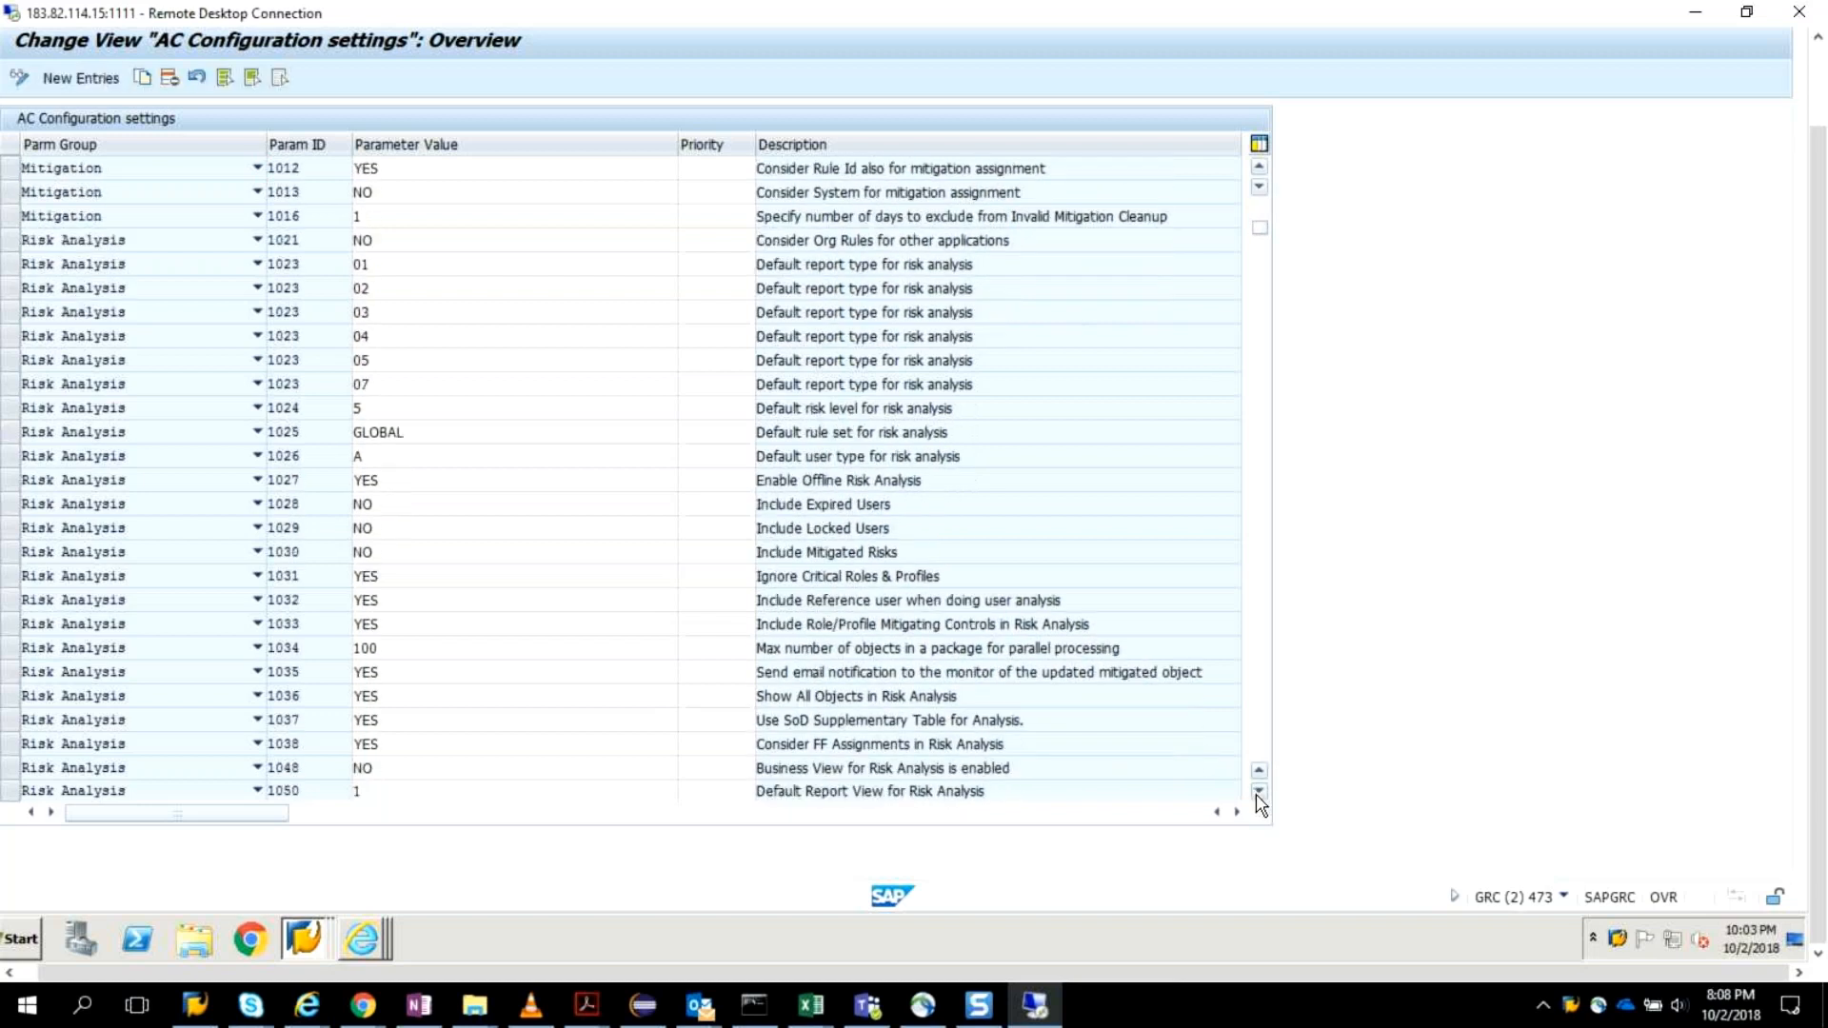
click(1259, 793)
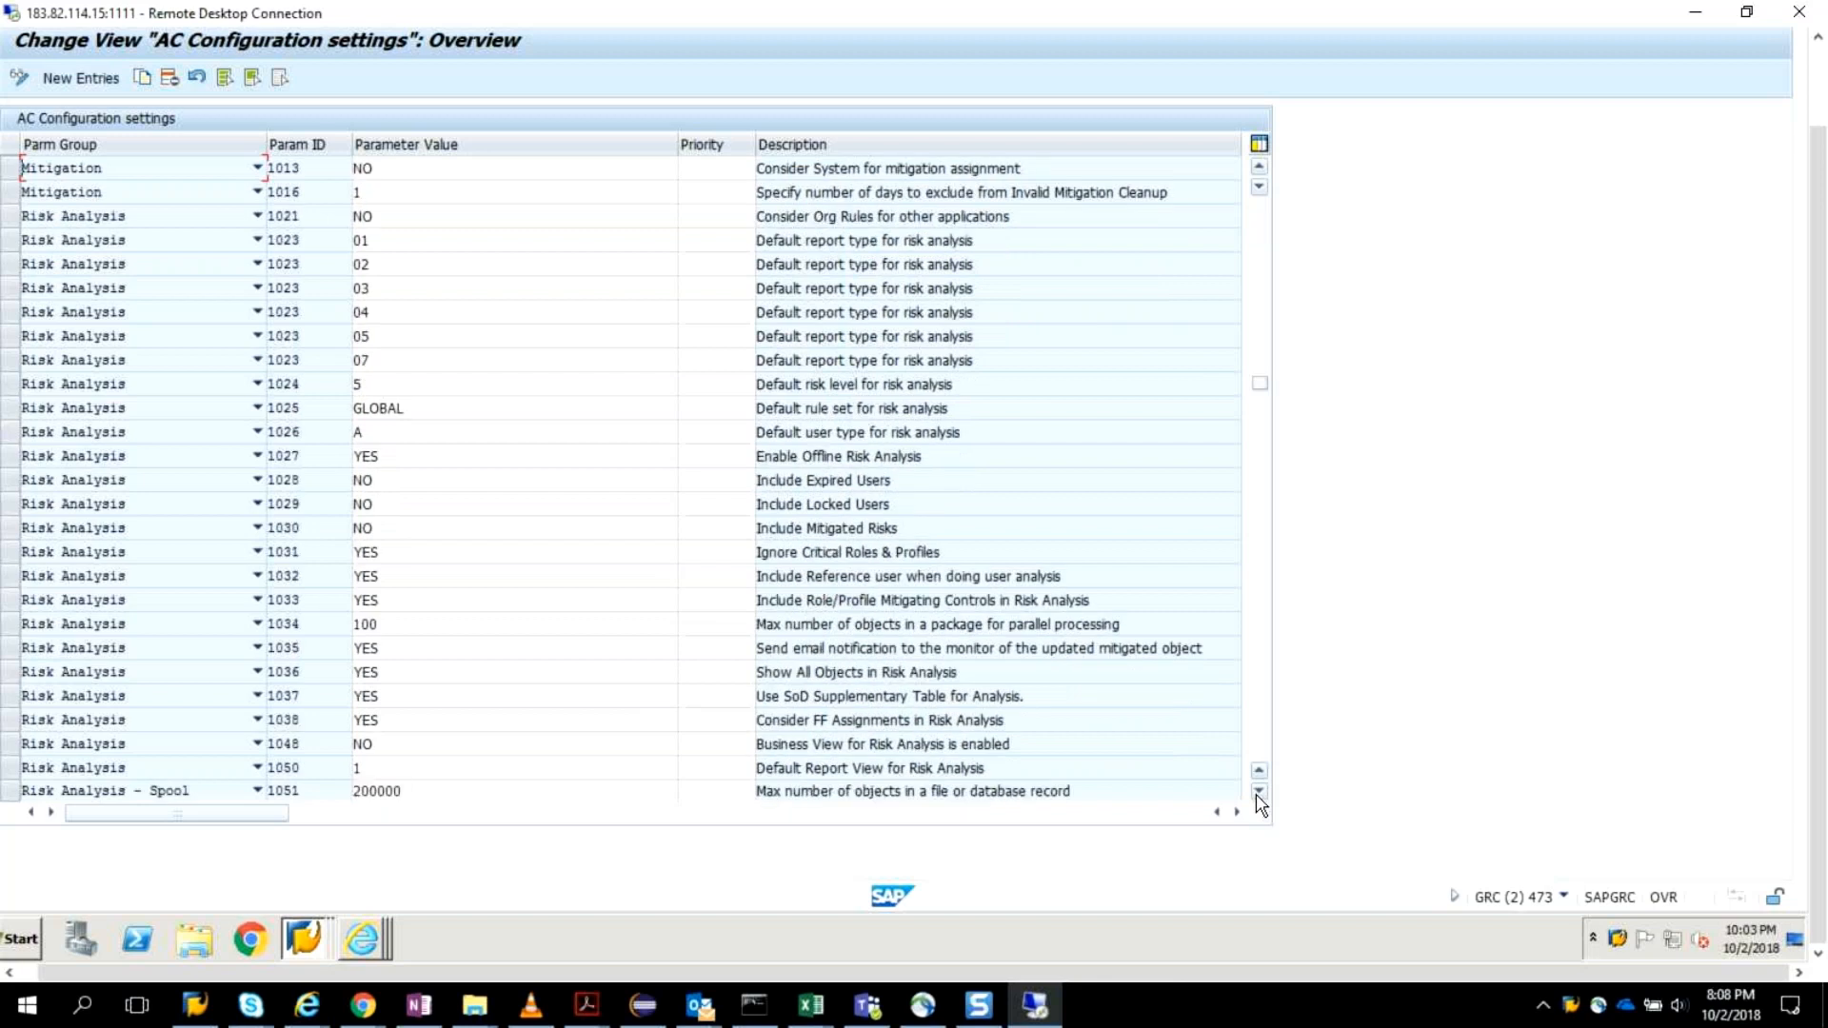
click(1259, 794)
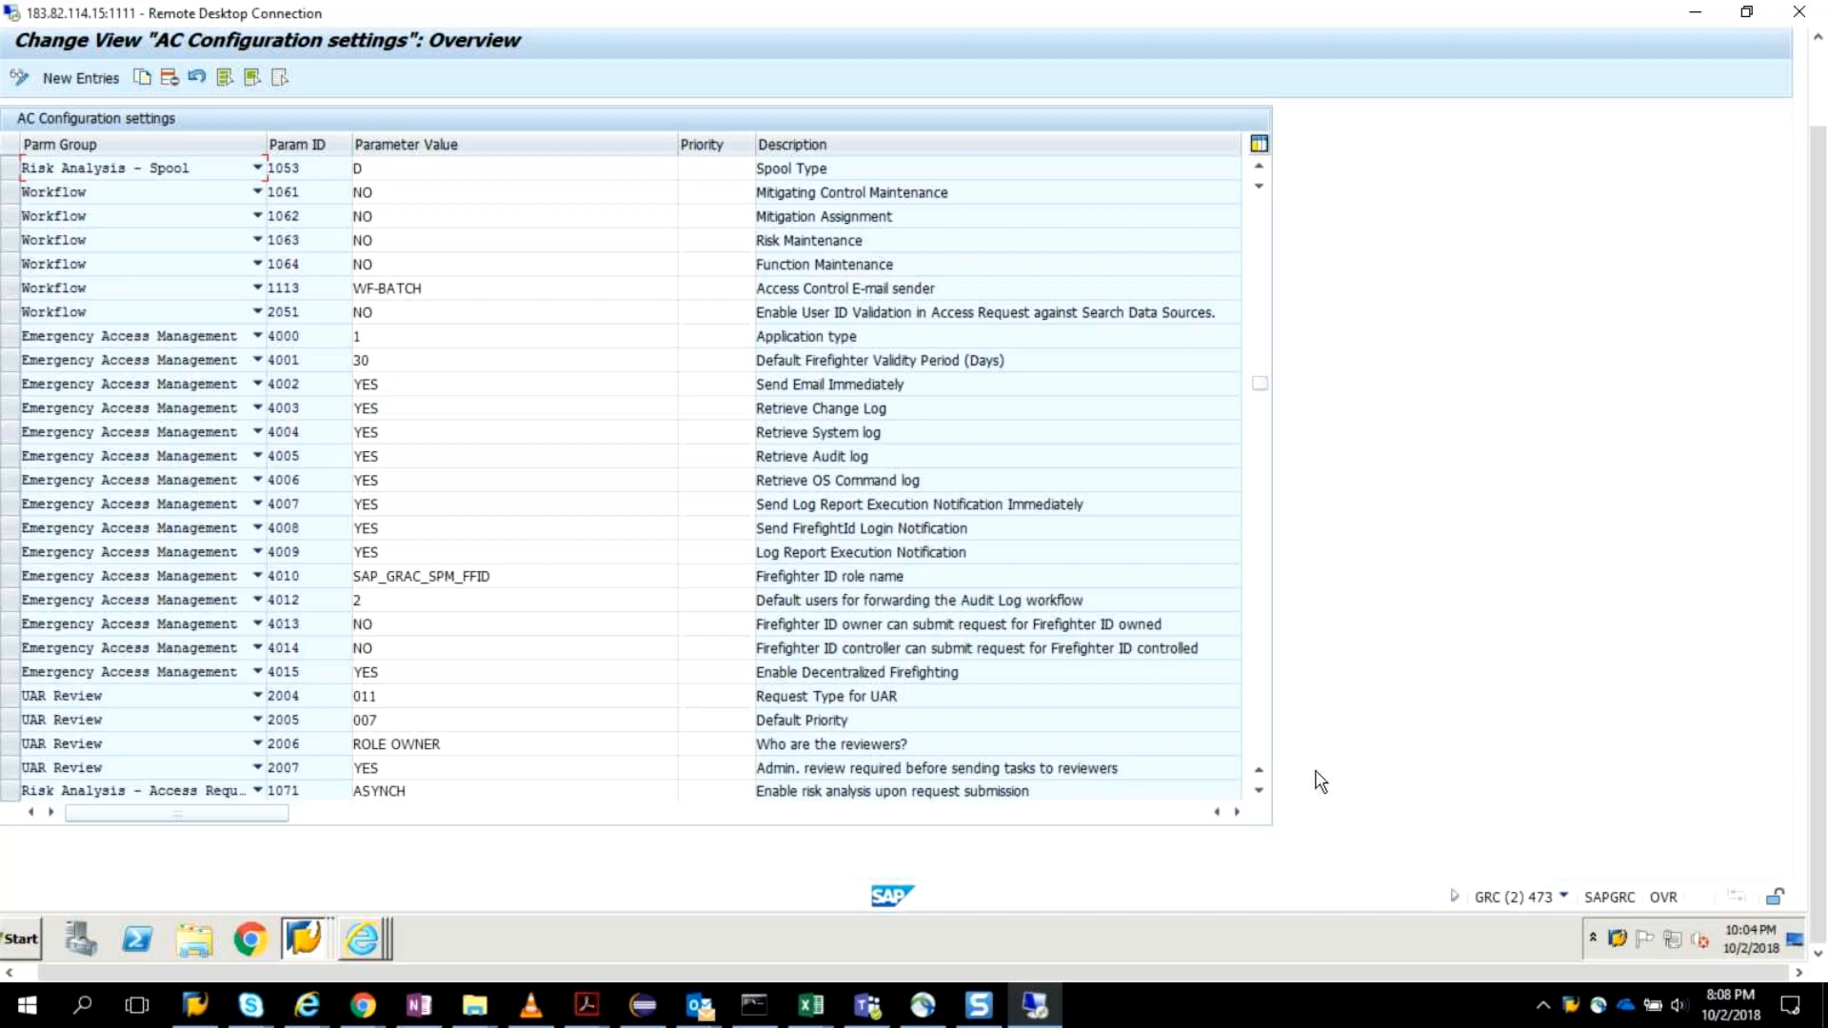
click(1260, 786)
click(1260, 791)
click(1261, 791)
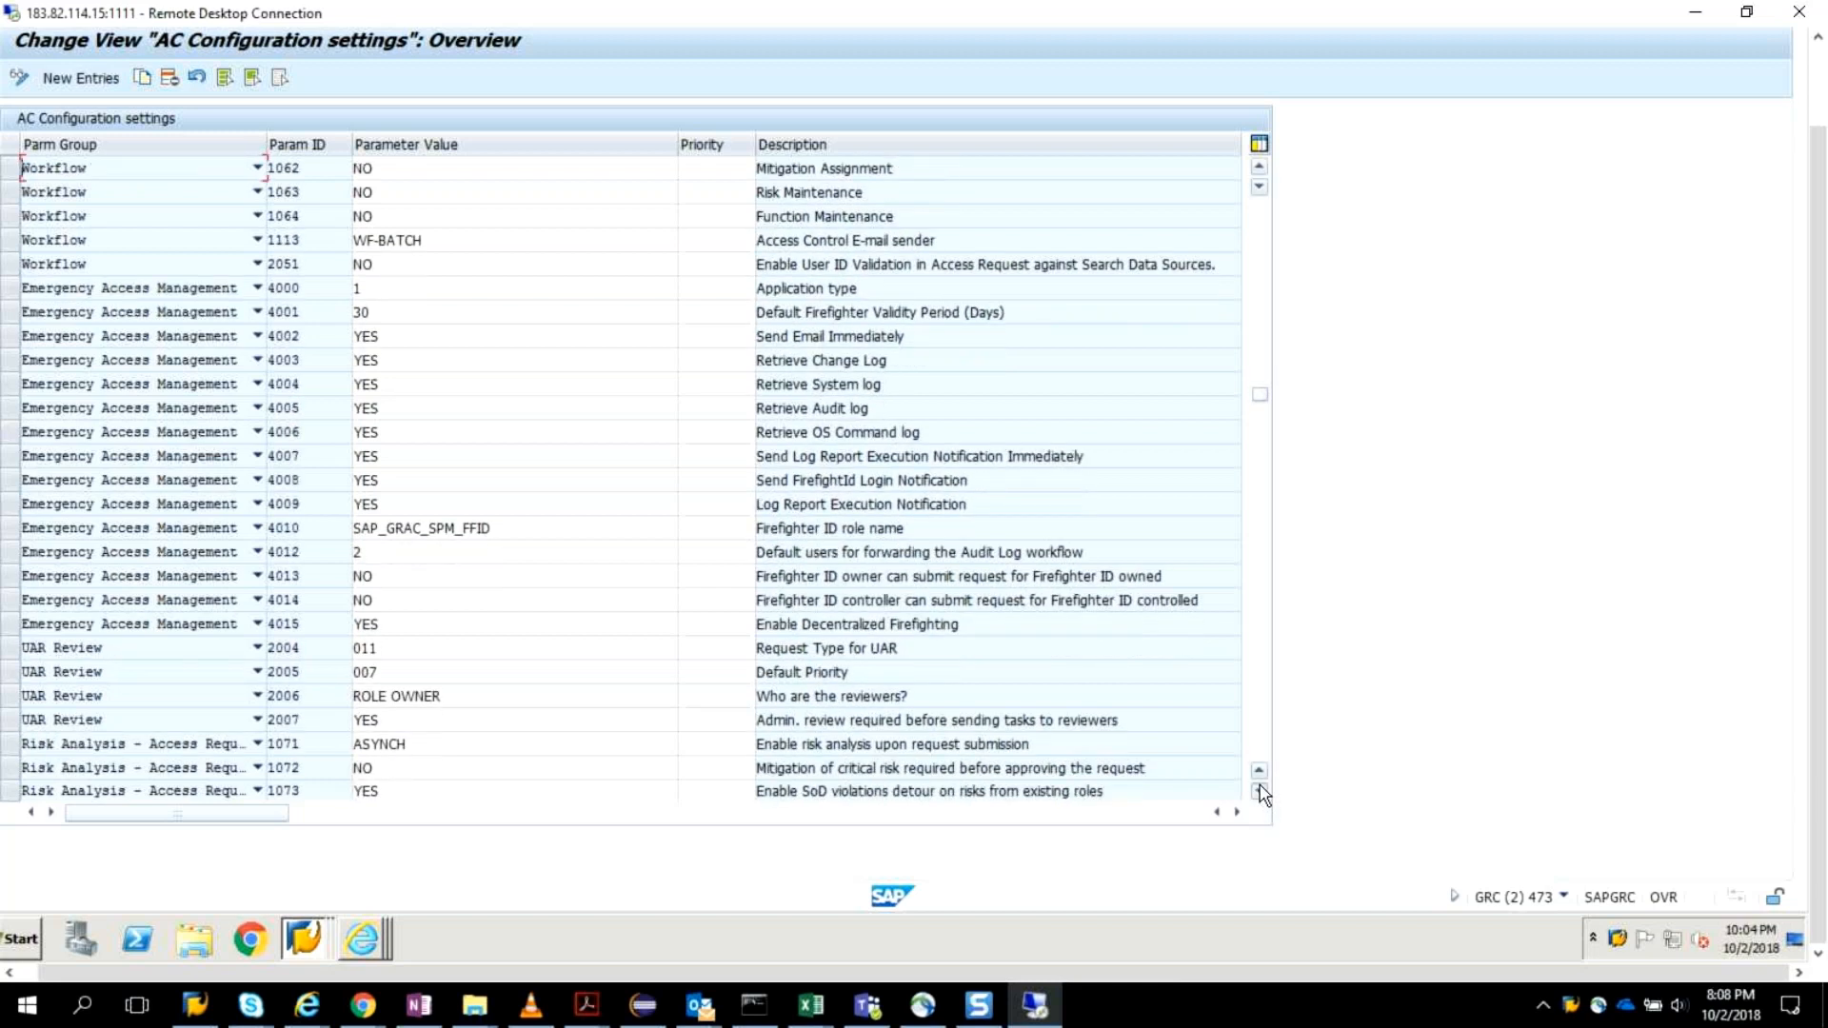
click(1261, 792)
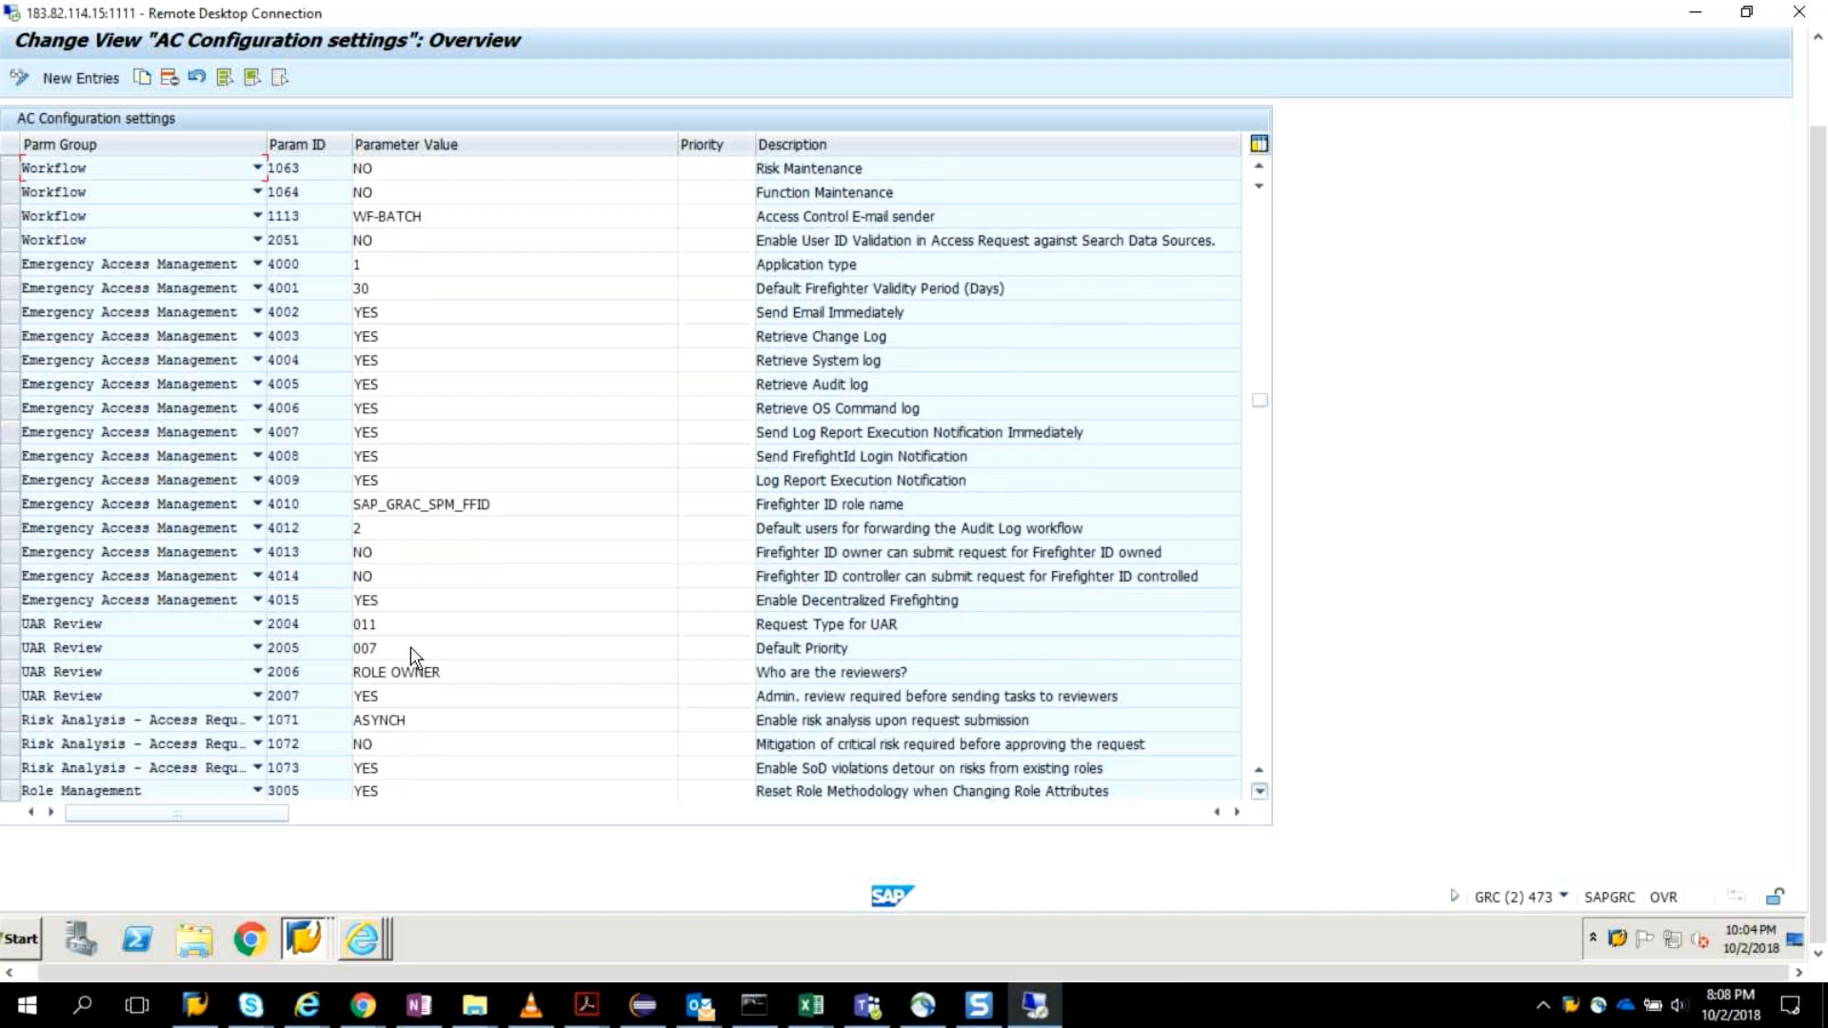
Review the UAR Review, Risk Analysis - Access Request, Role Management and Risk Terminator parameters with their values.
scroll(414, 657, down, 1)
click(257, 600)
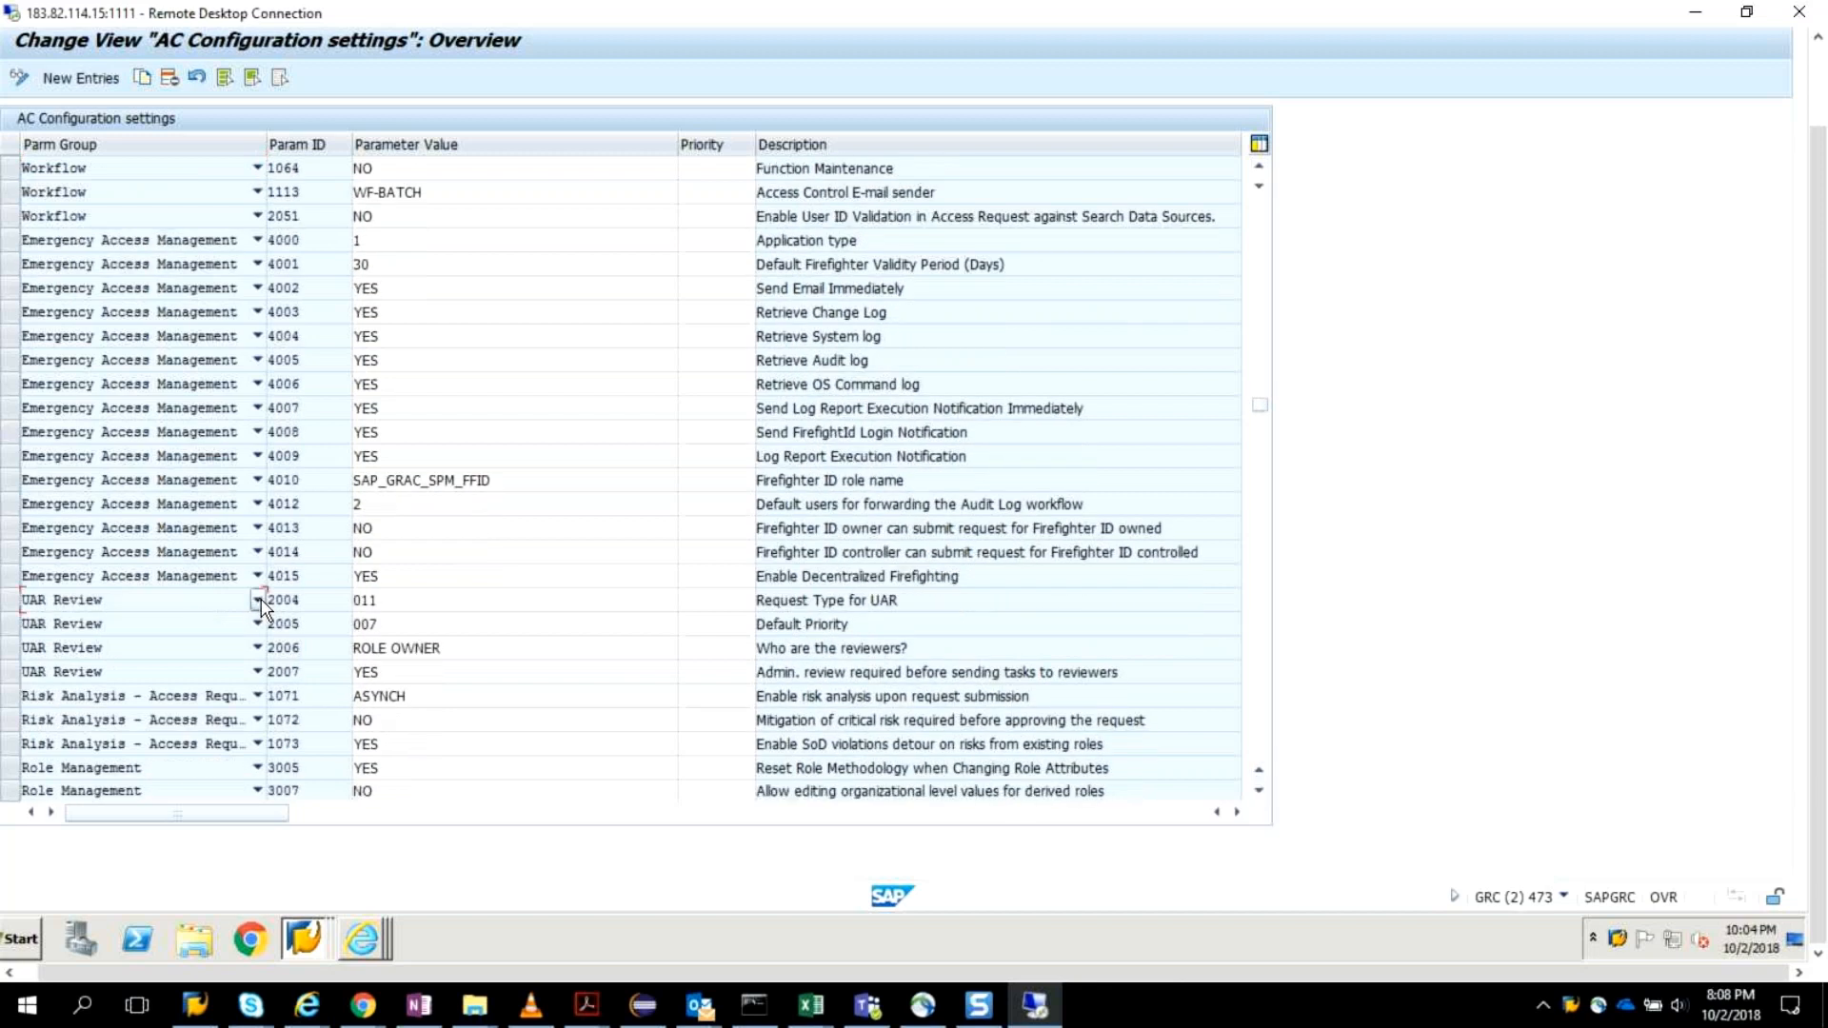
click(486, 698)
click(623, 600)
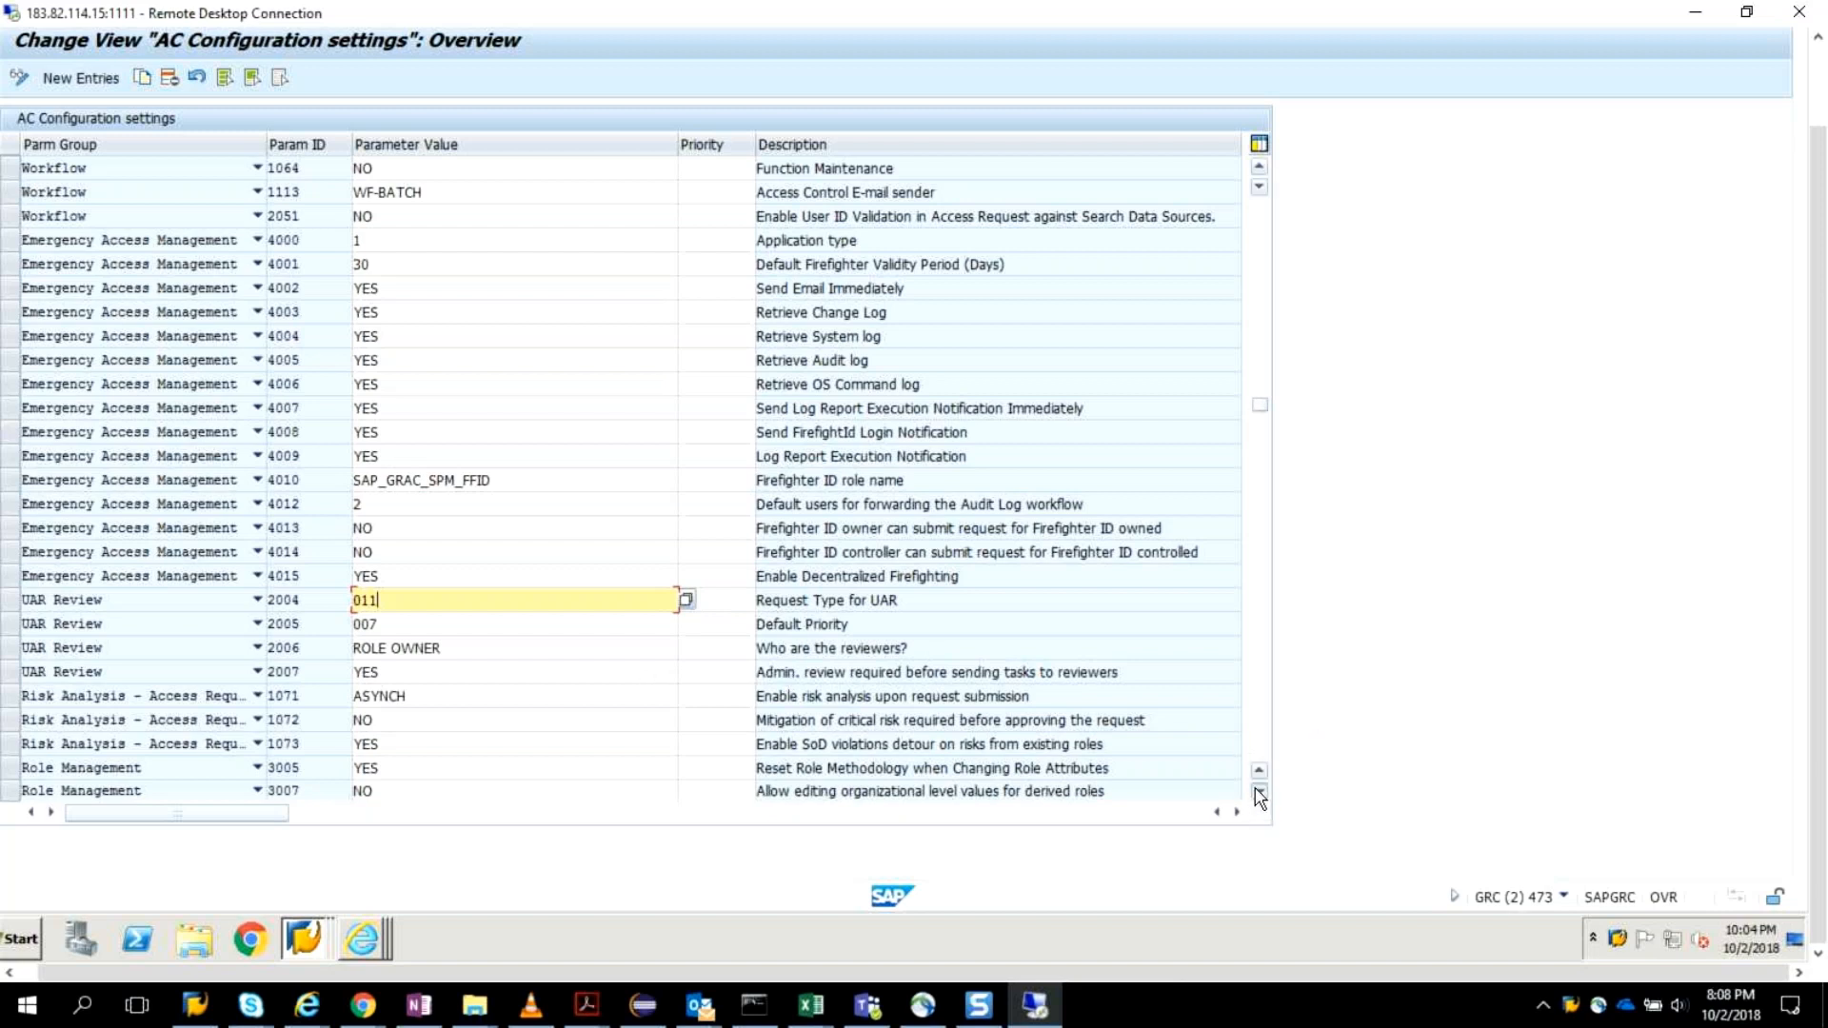
scroll(953, 625, down, 1)
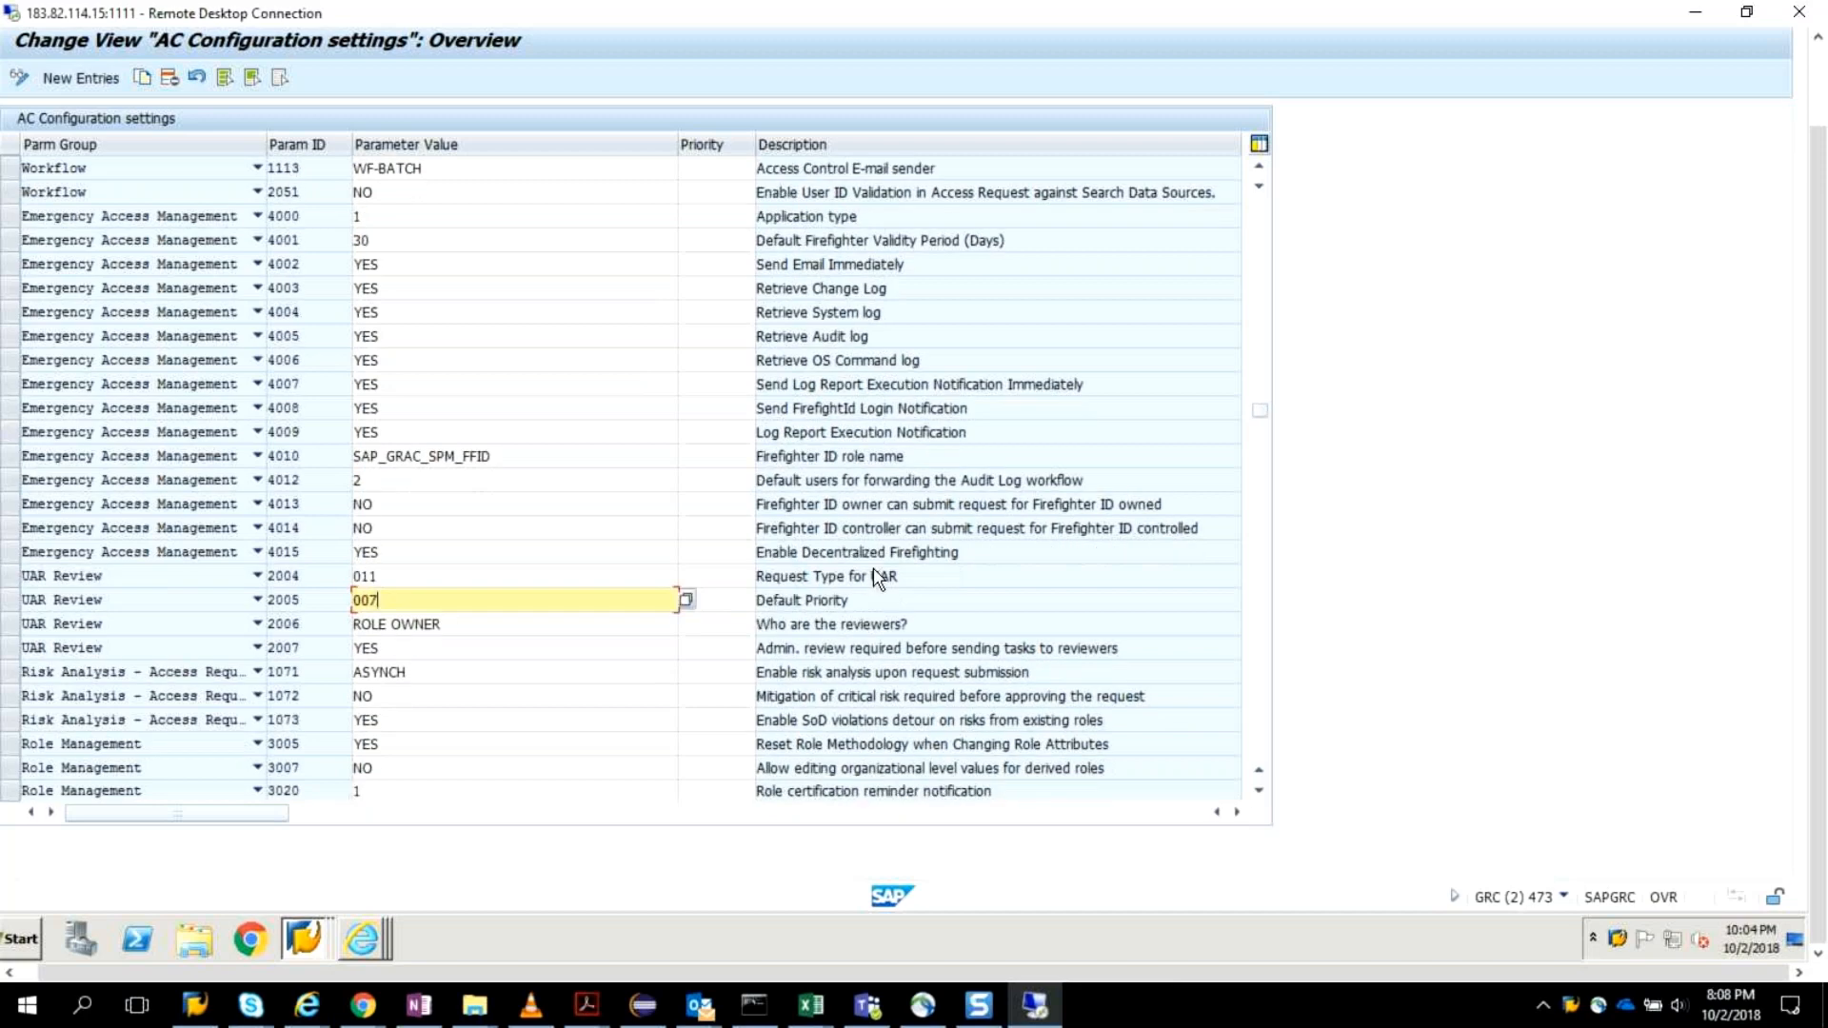
scroll(873, 567, down, 3)
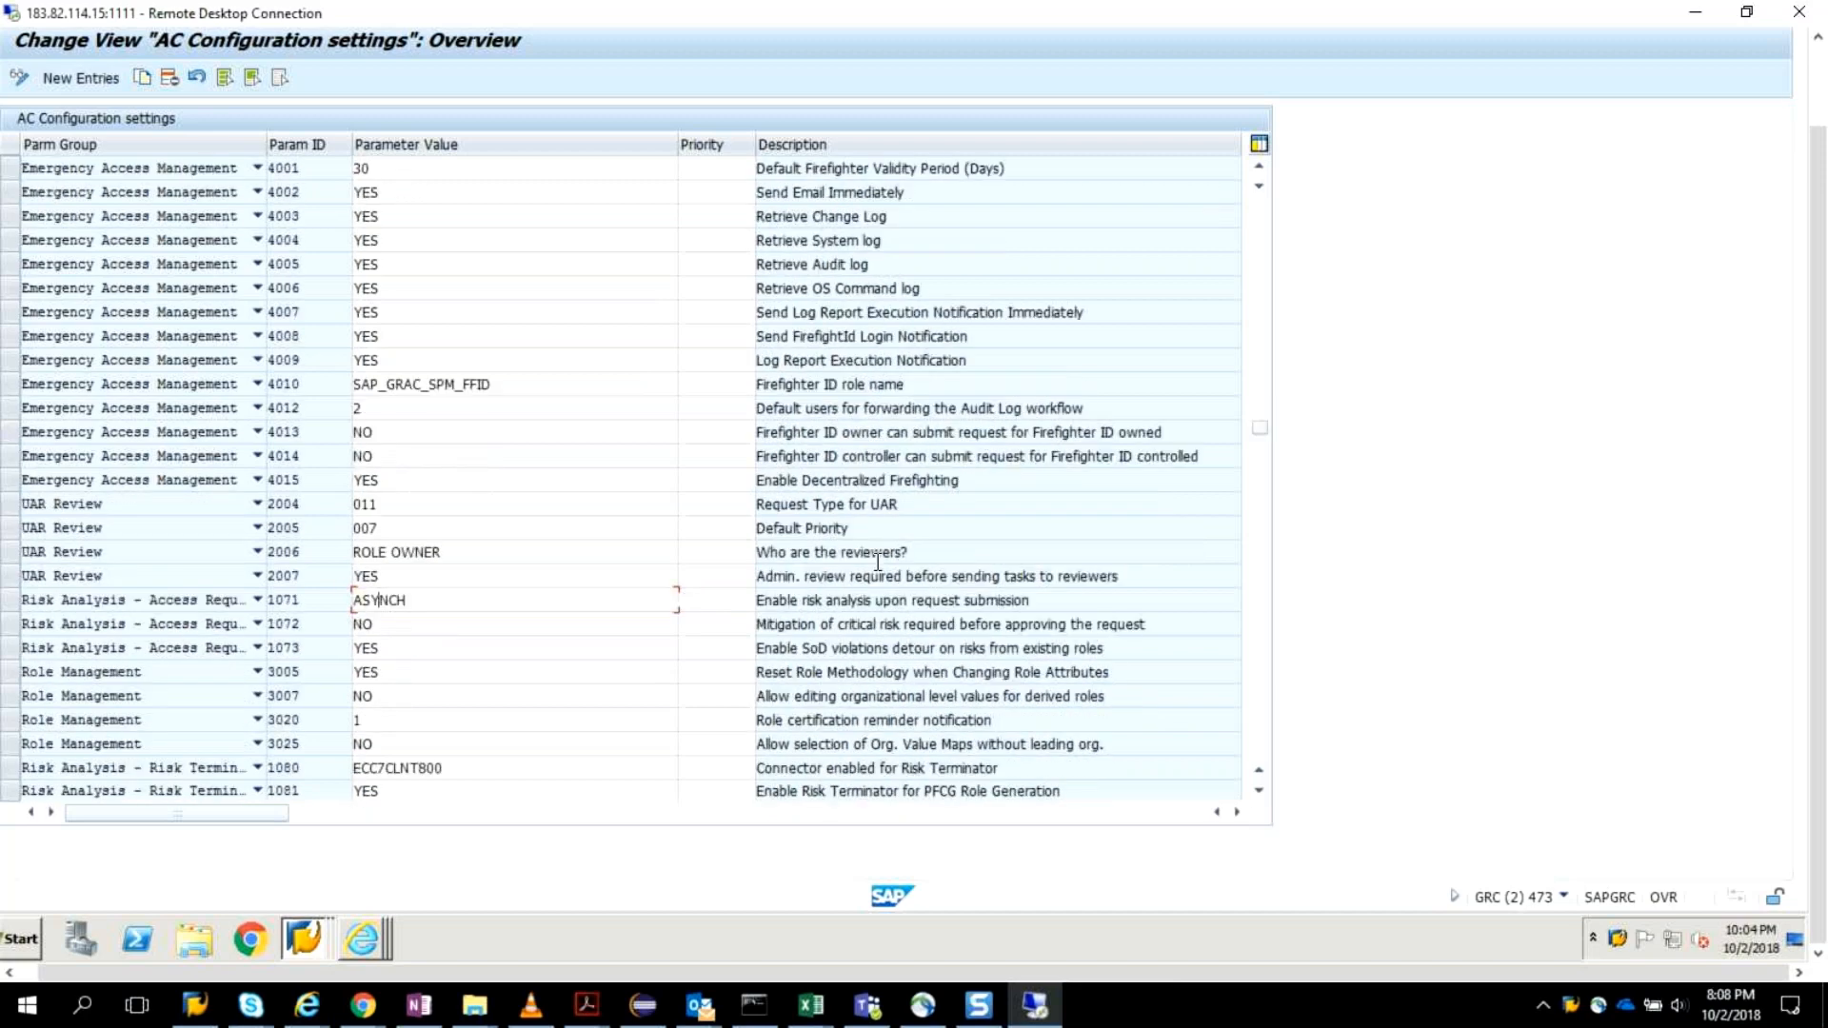
scroll(877, 562, down, 6)
scroll(164, 375, down, 1)
scroll(164, 380, up, 1)
scroll(163, 384, up, 1)
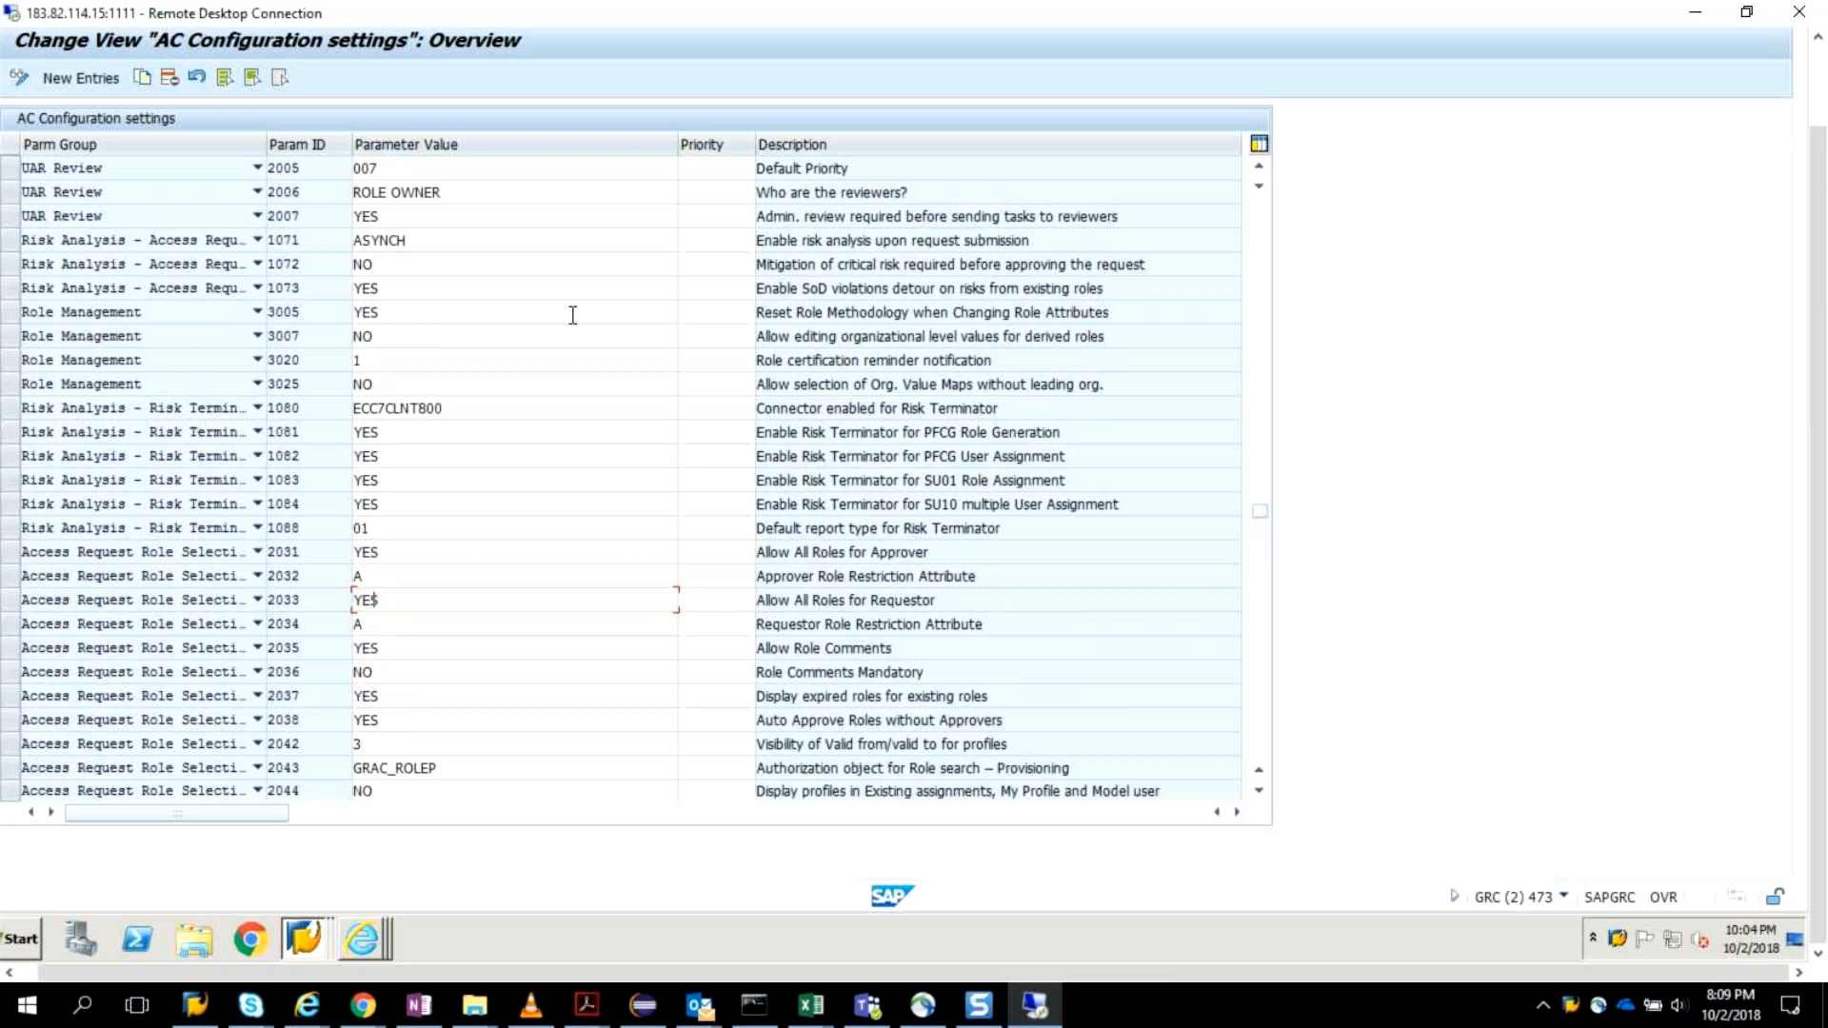
scroll(572, 315, up, 1)
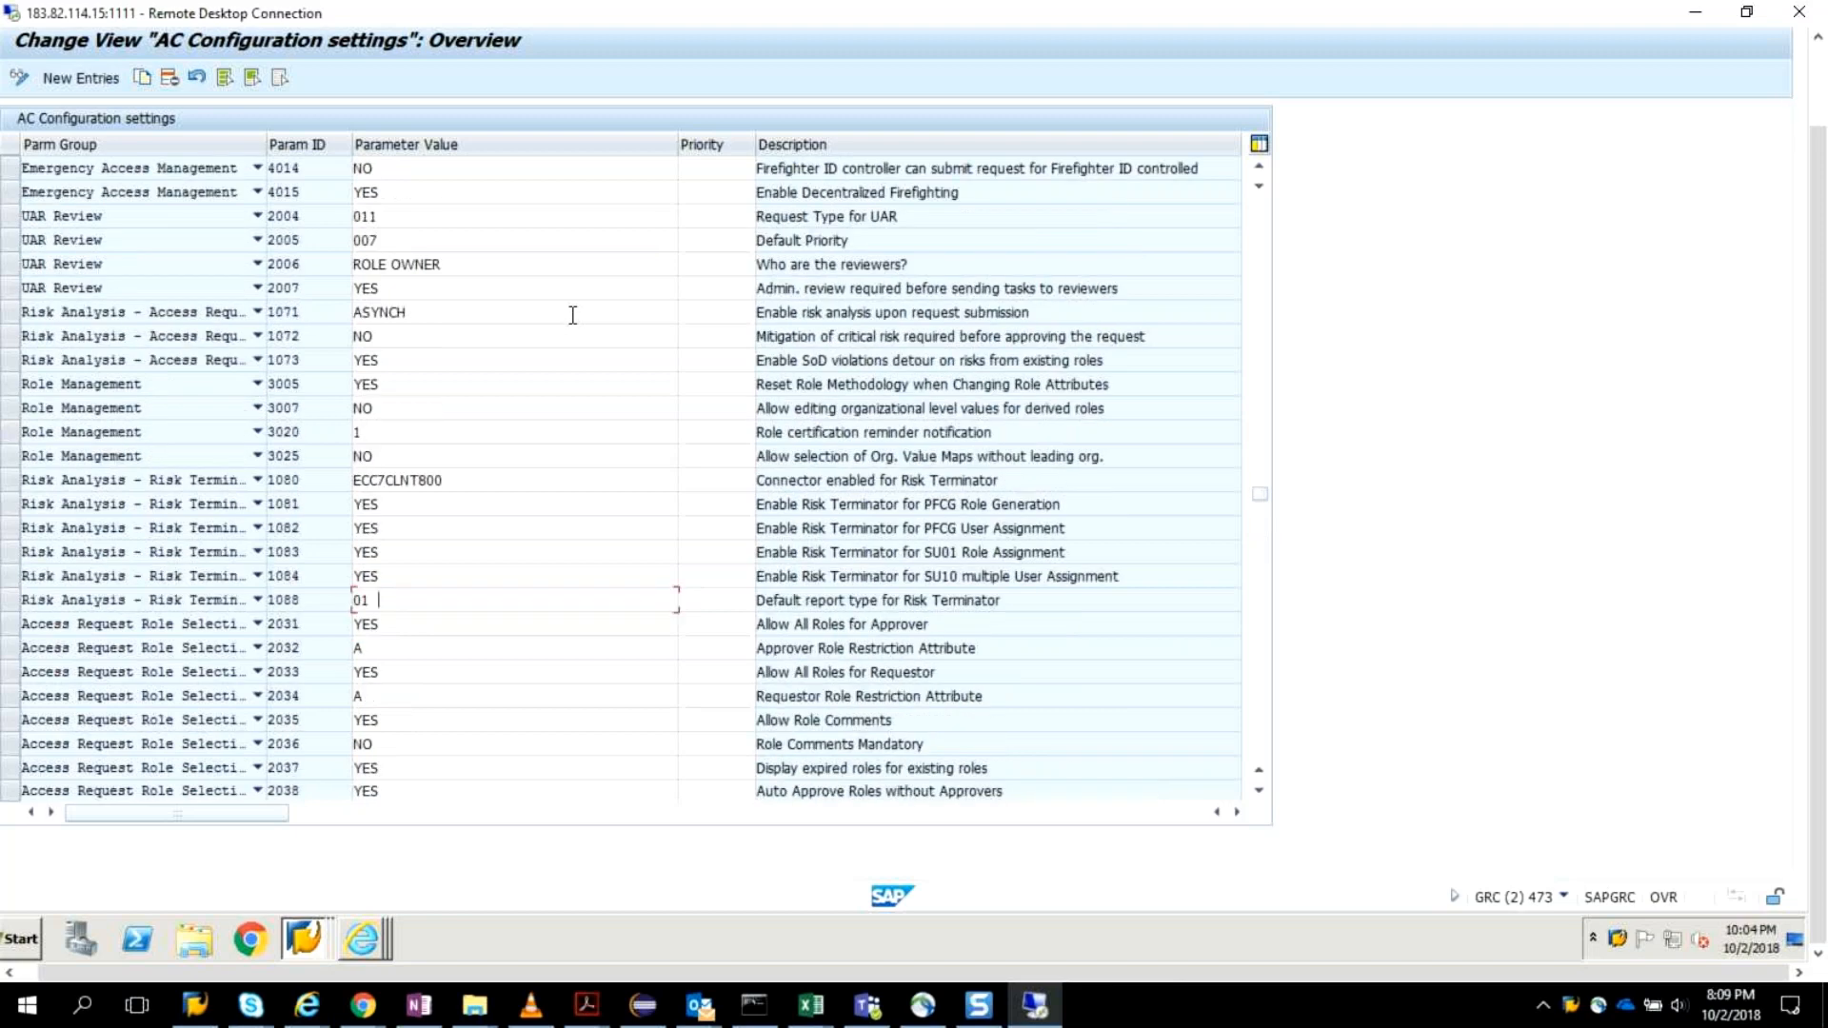
scroll(572, 315, up, 1)
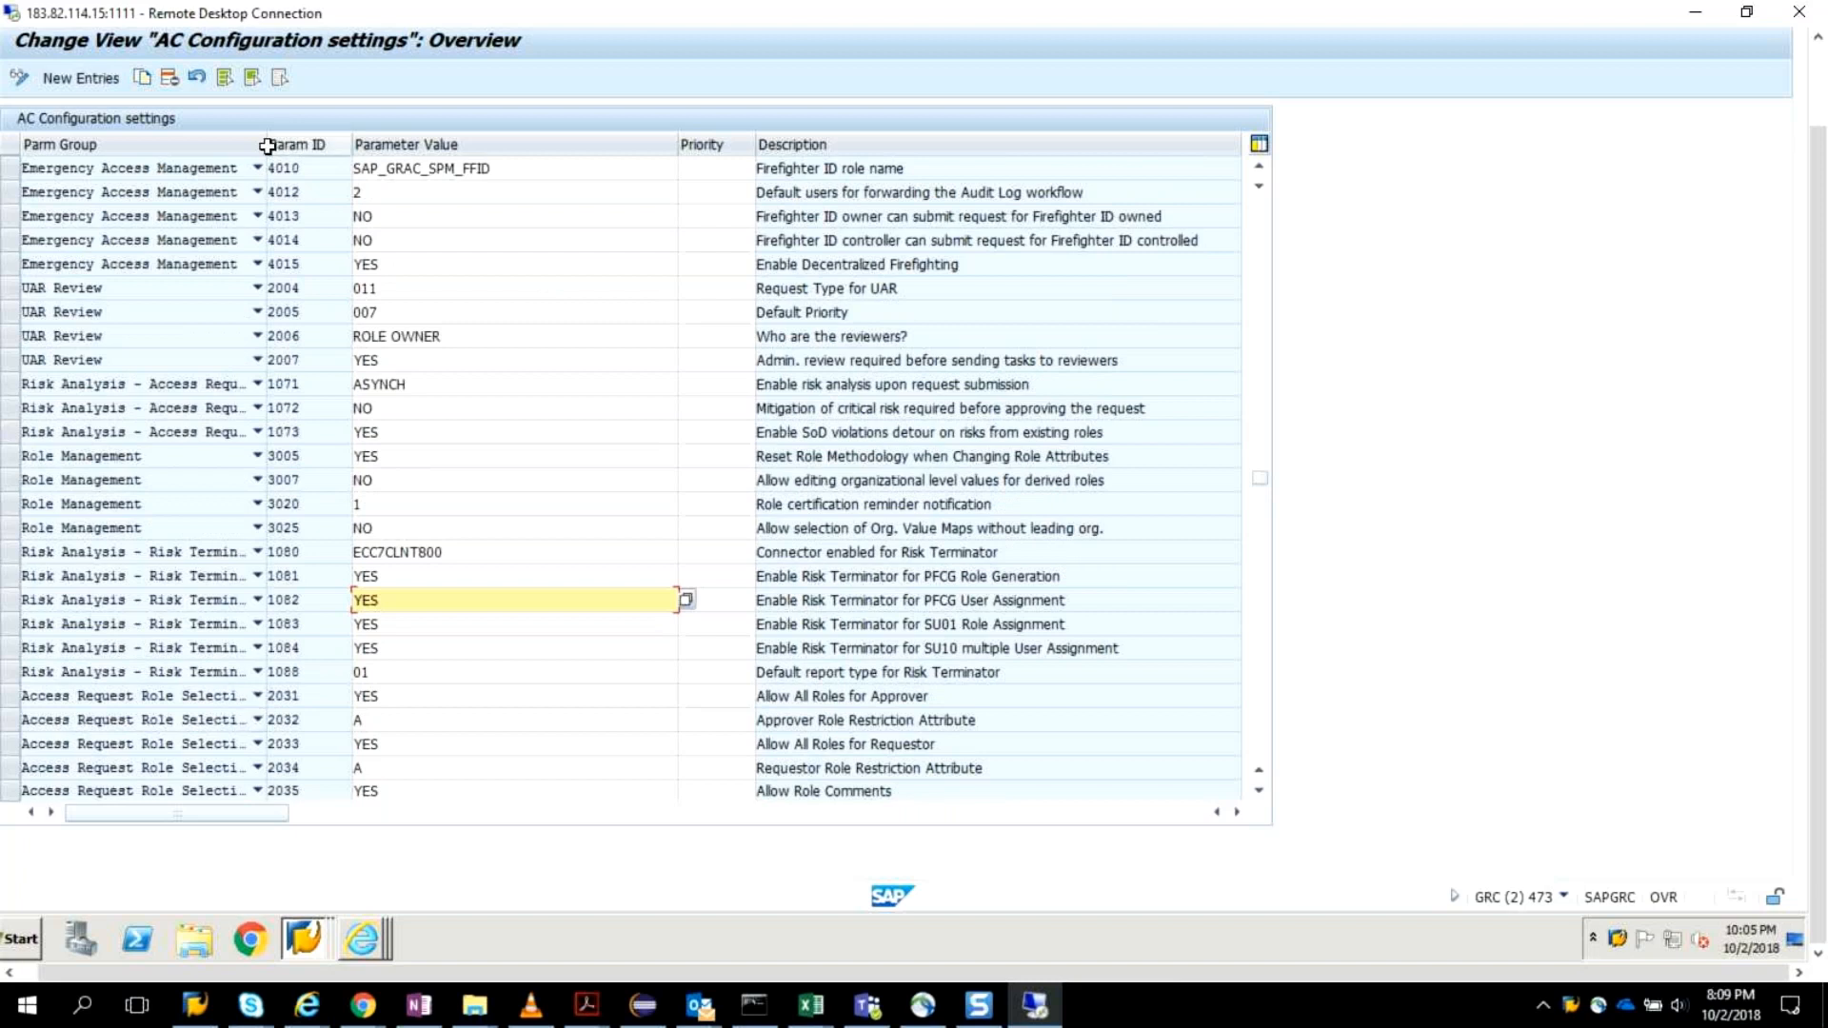
Widen the Parm Group column to fit the full group names and review the Access Request Role Selection parameters.
drag(270, 143, 441, 160)
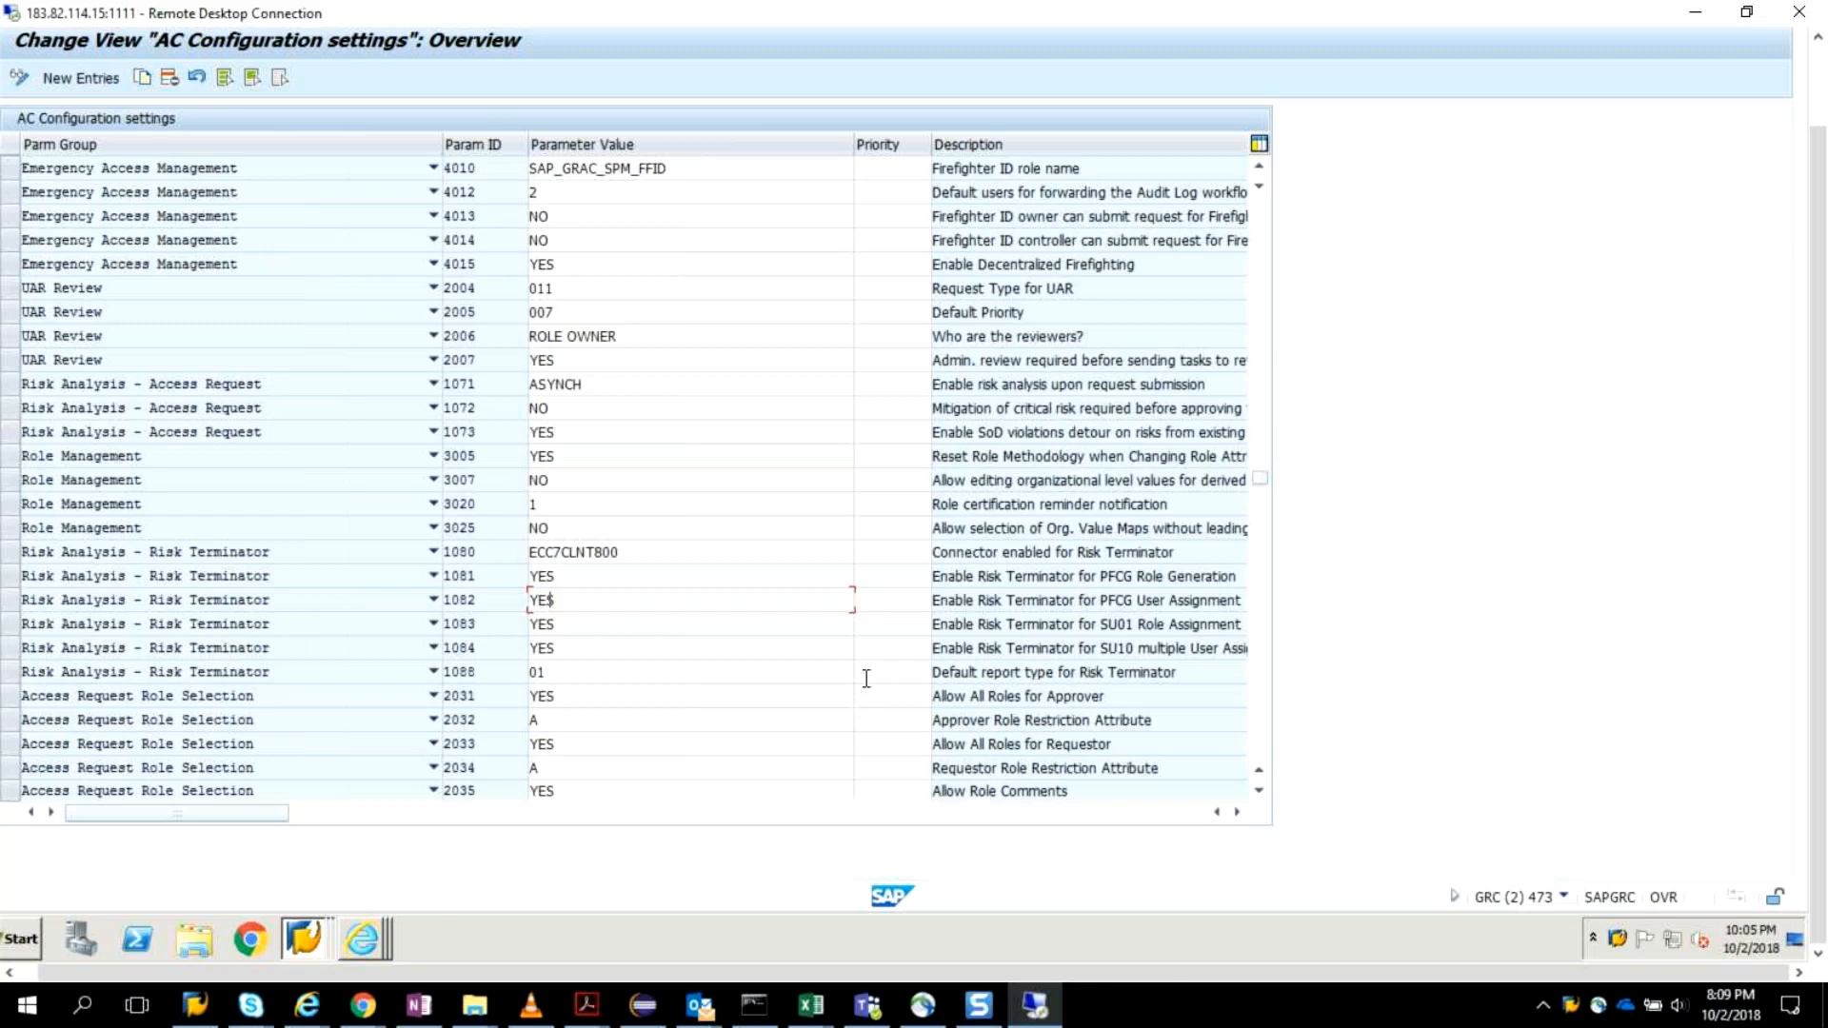
scroll(867, 678, down, 1)
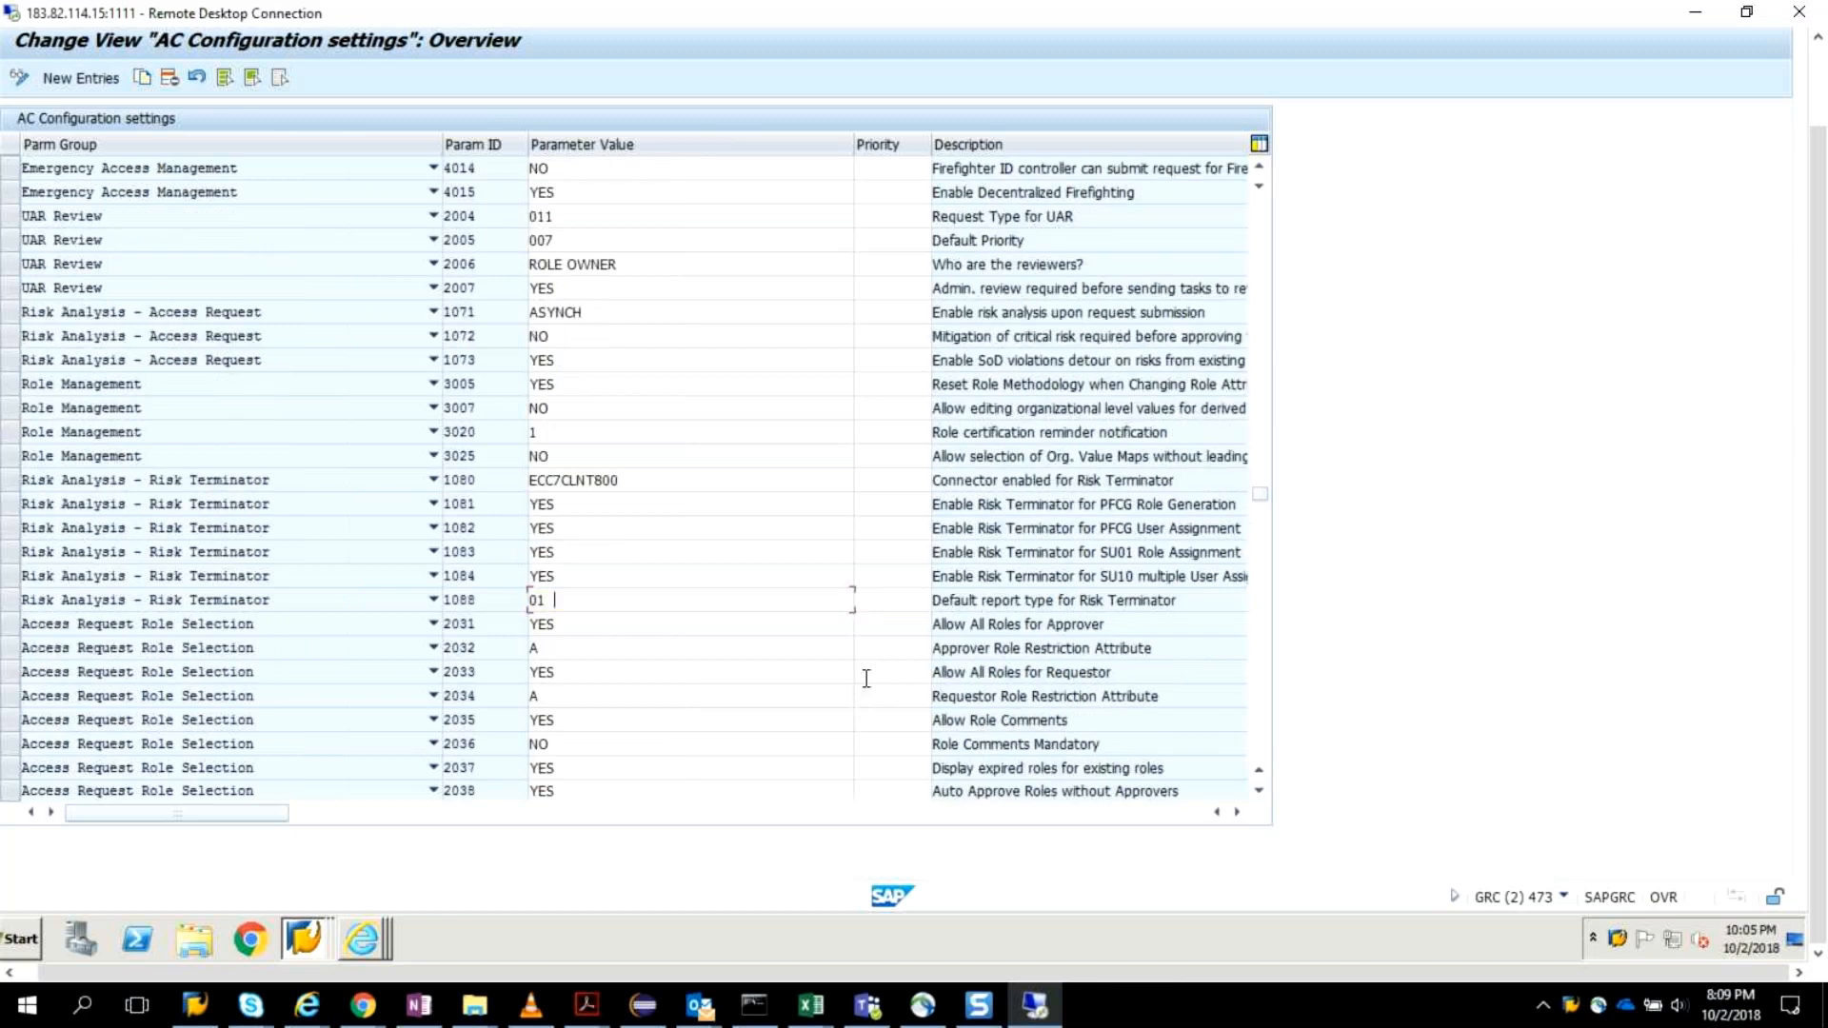
scroll(867, 678, down, 1)
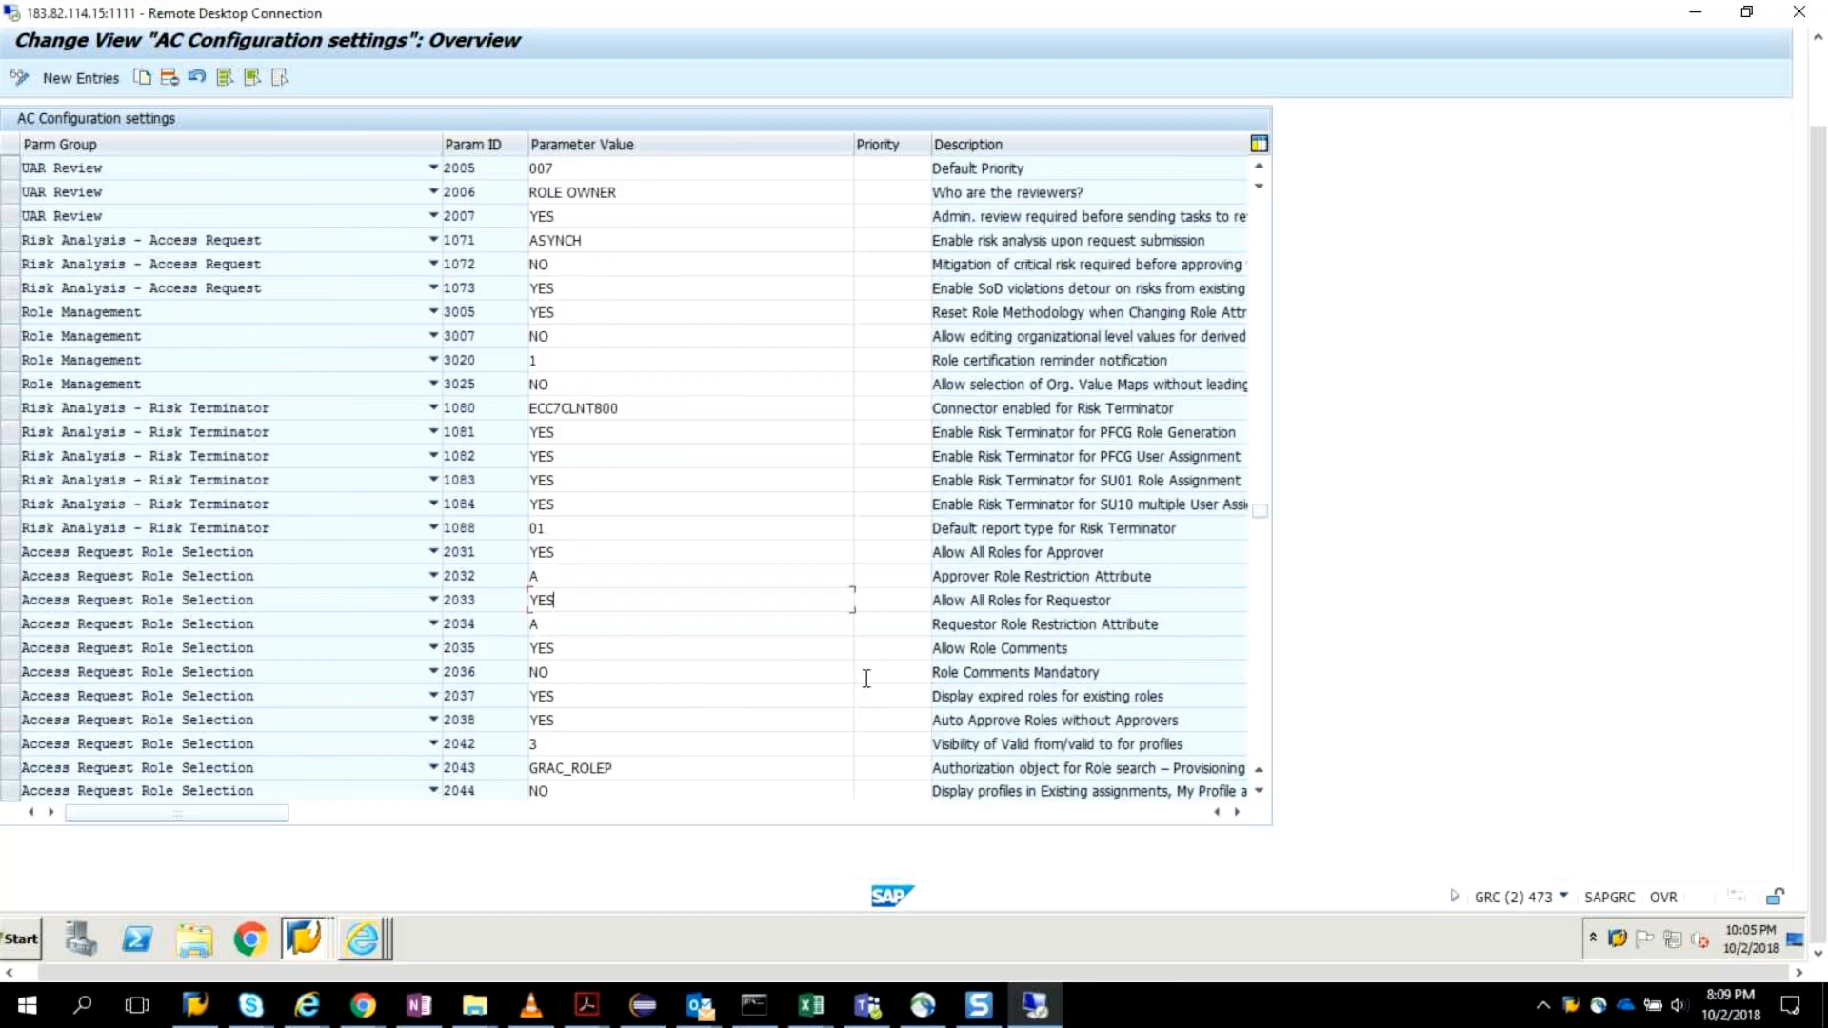
scroll(867, 678, down, 1)
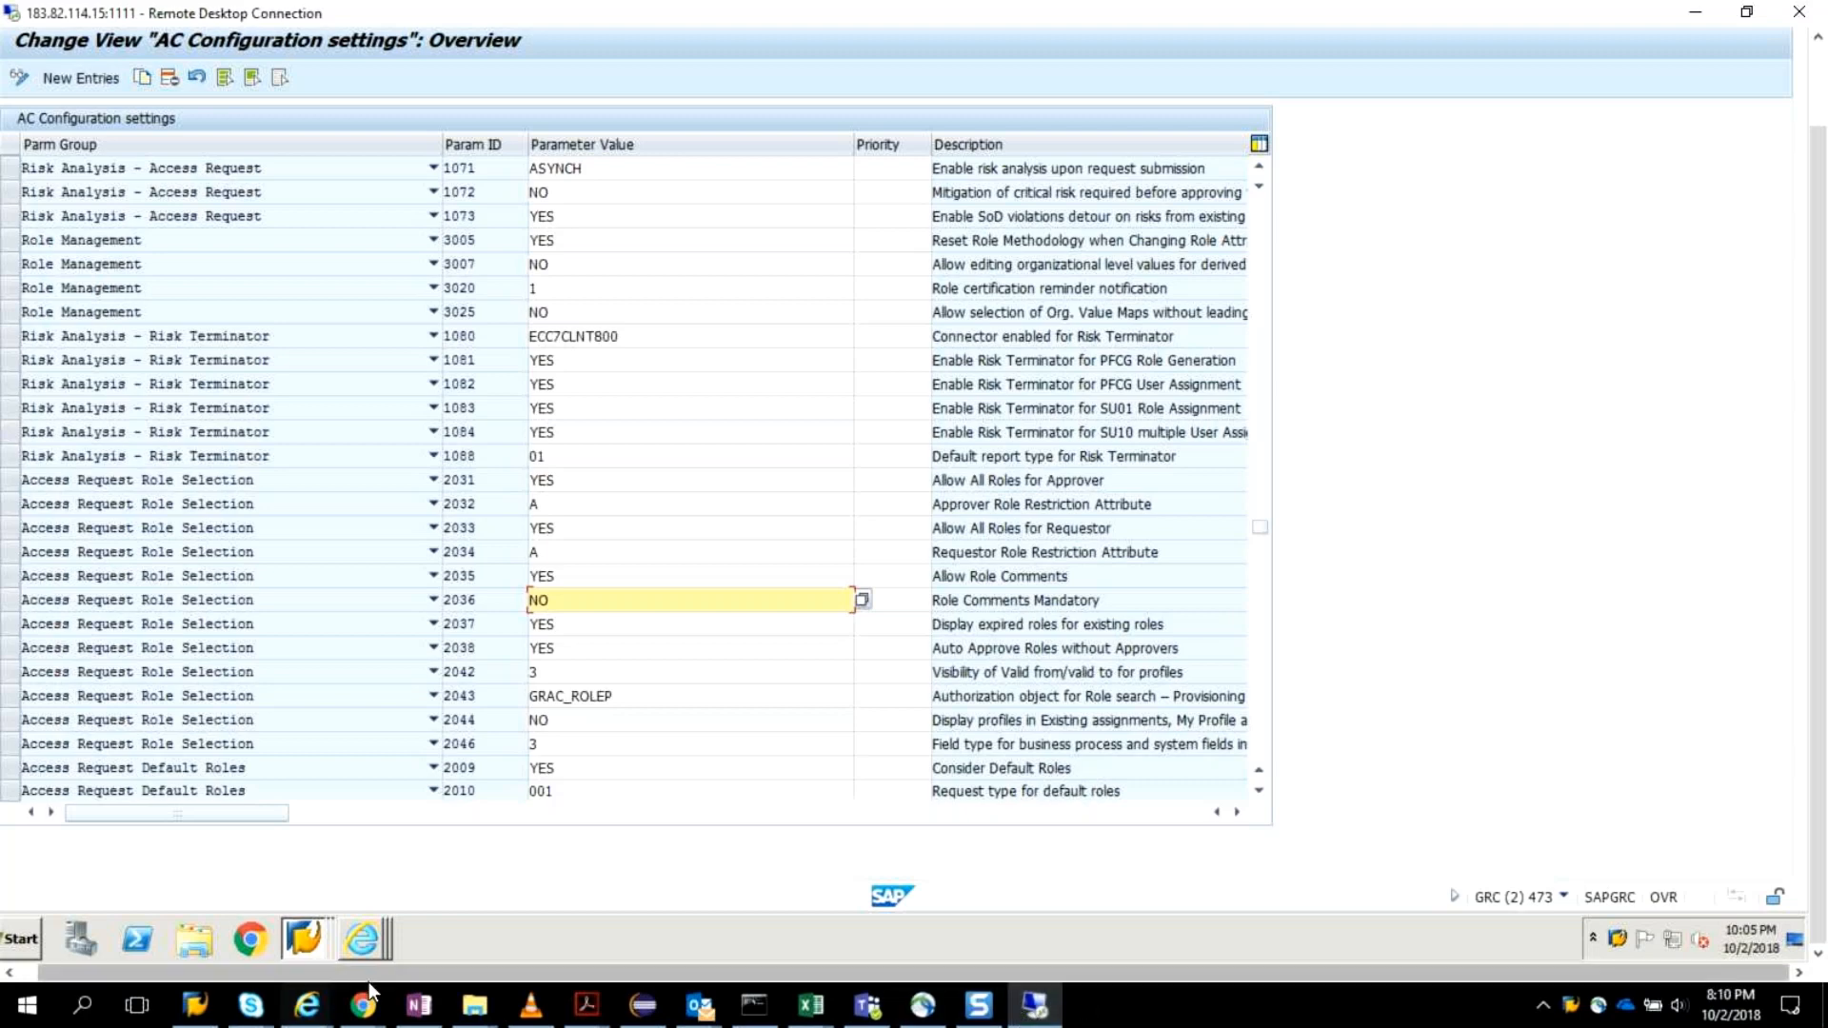
Switch to AC 10-ARM POST Installation.pdf and mark parameter IDs 2031 to 2015 on the Verifying default configuration parameters page.
mouse_move(587, 1005)
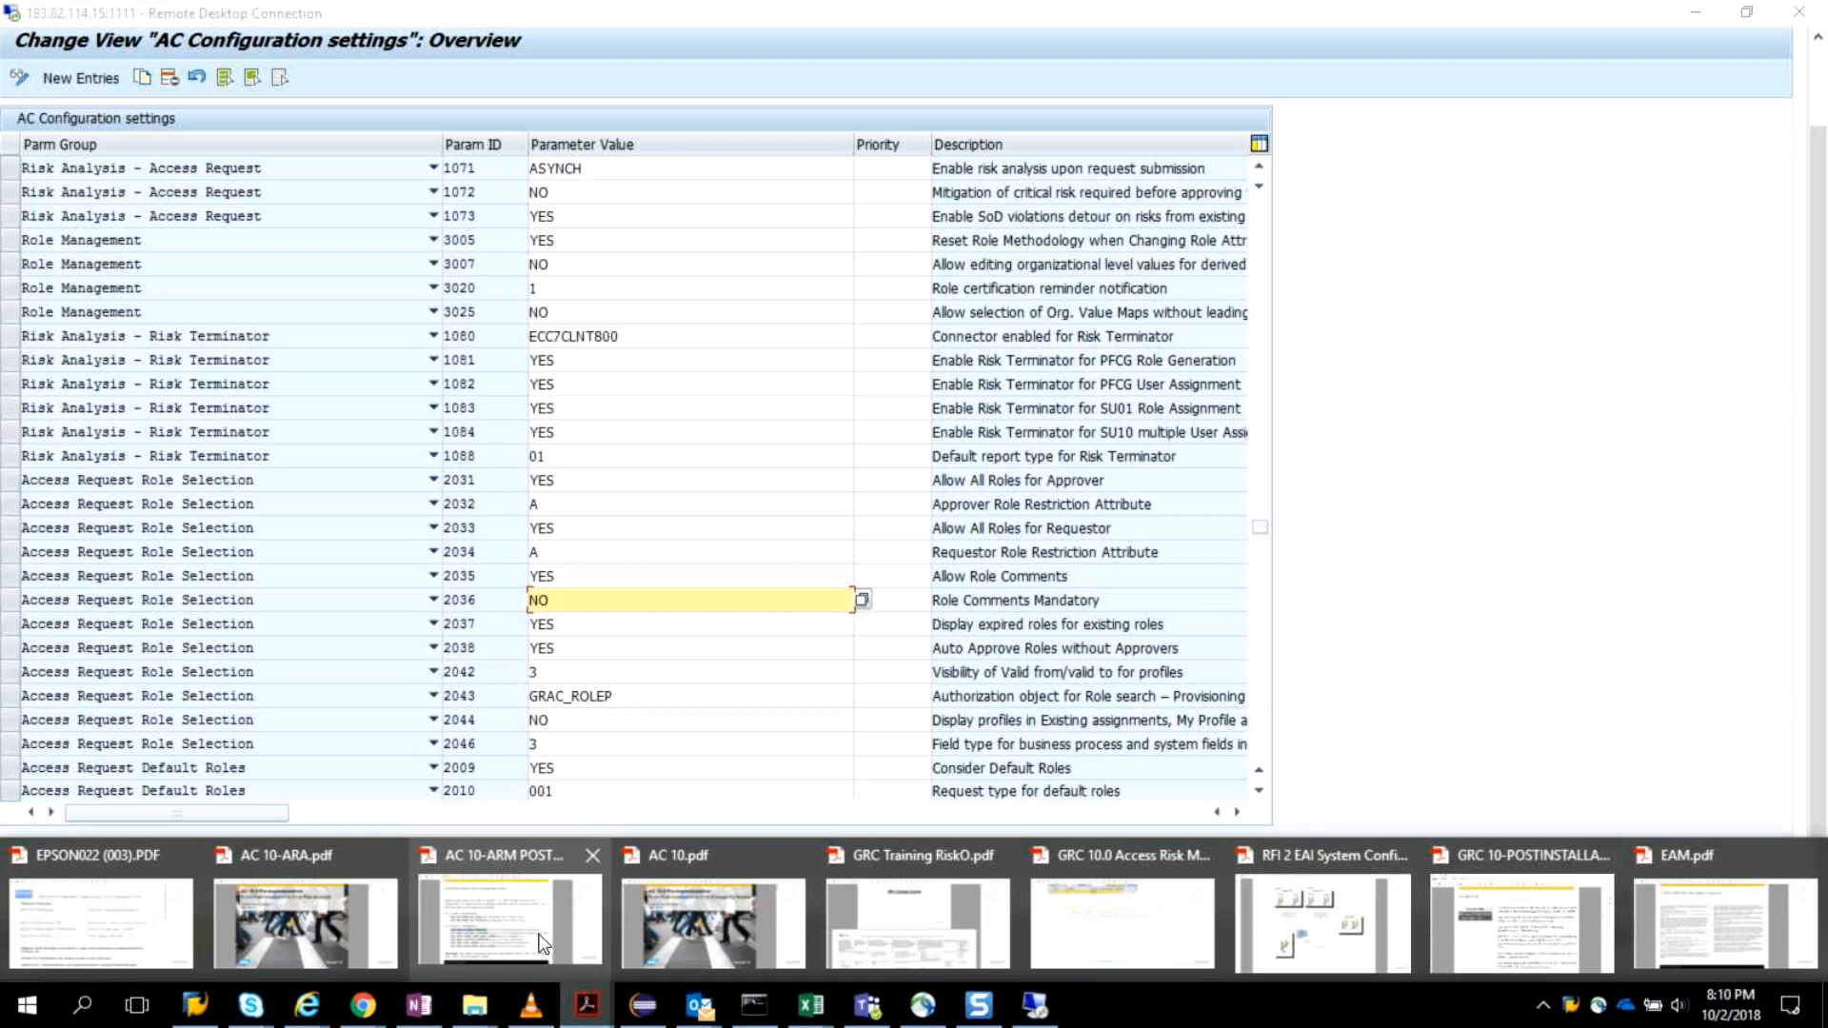
mouse_move(536, 940)
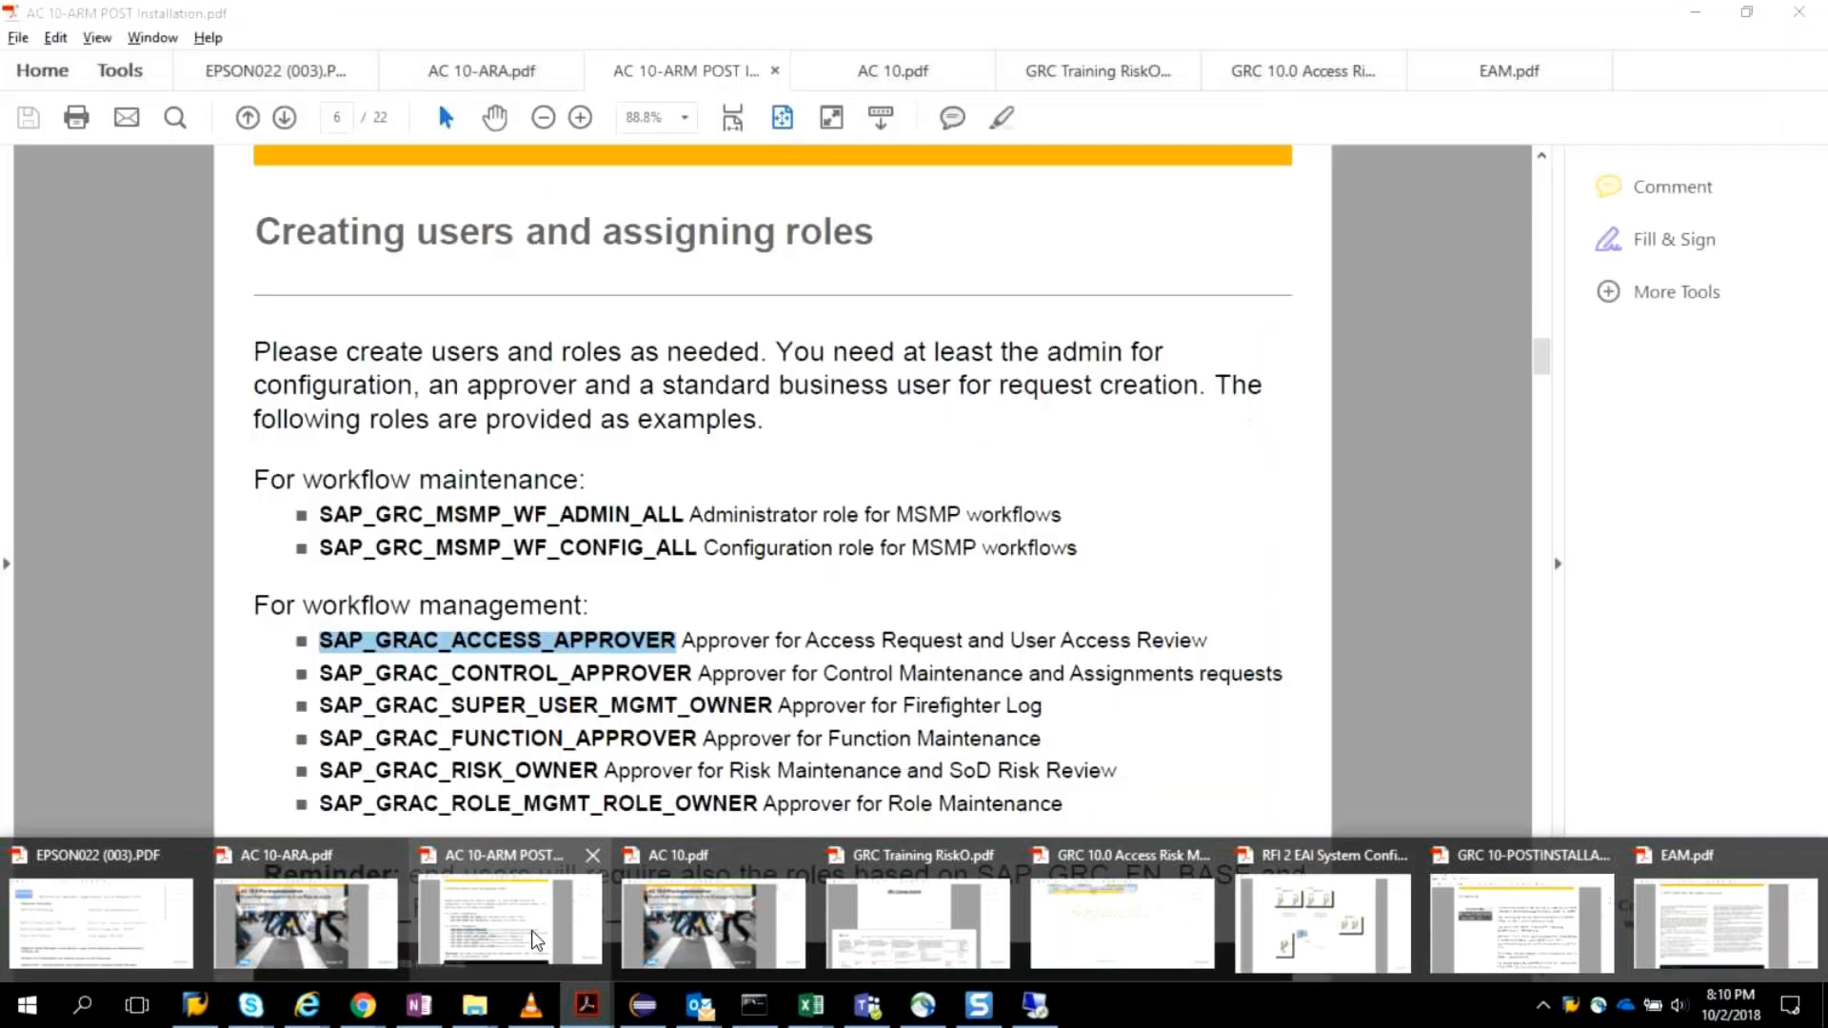
click(531, 929)
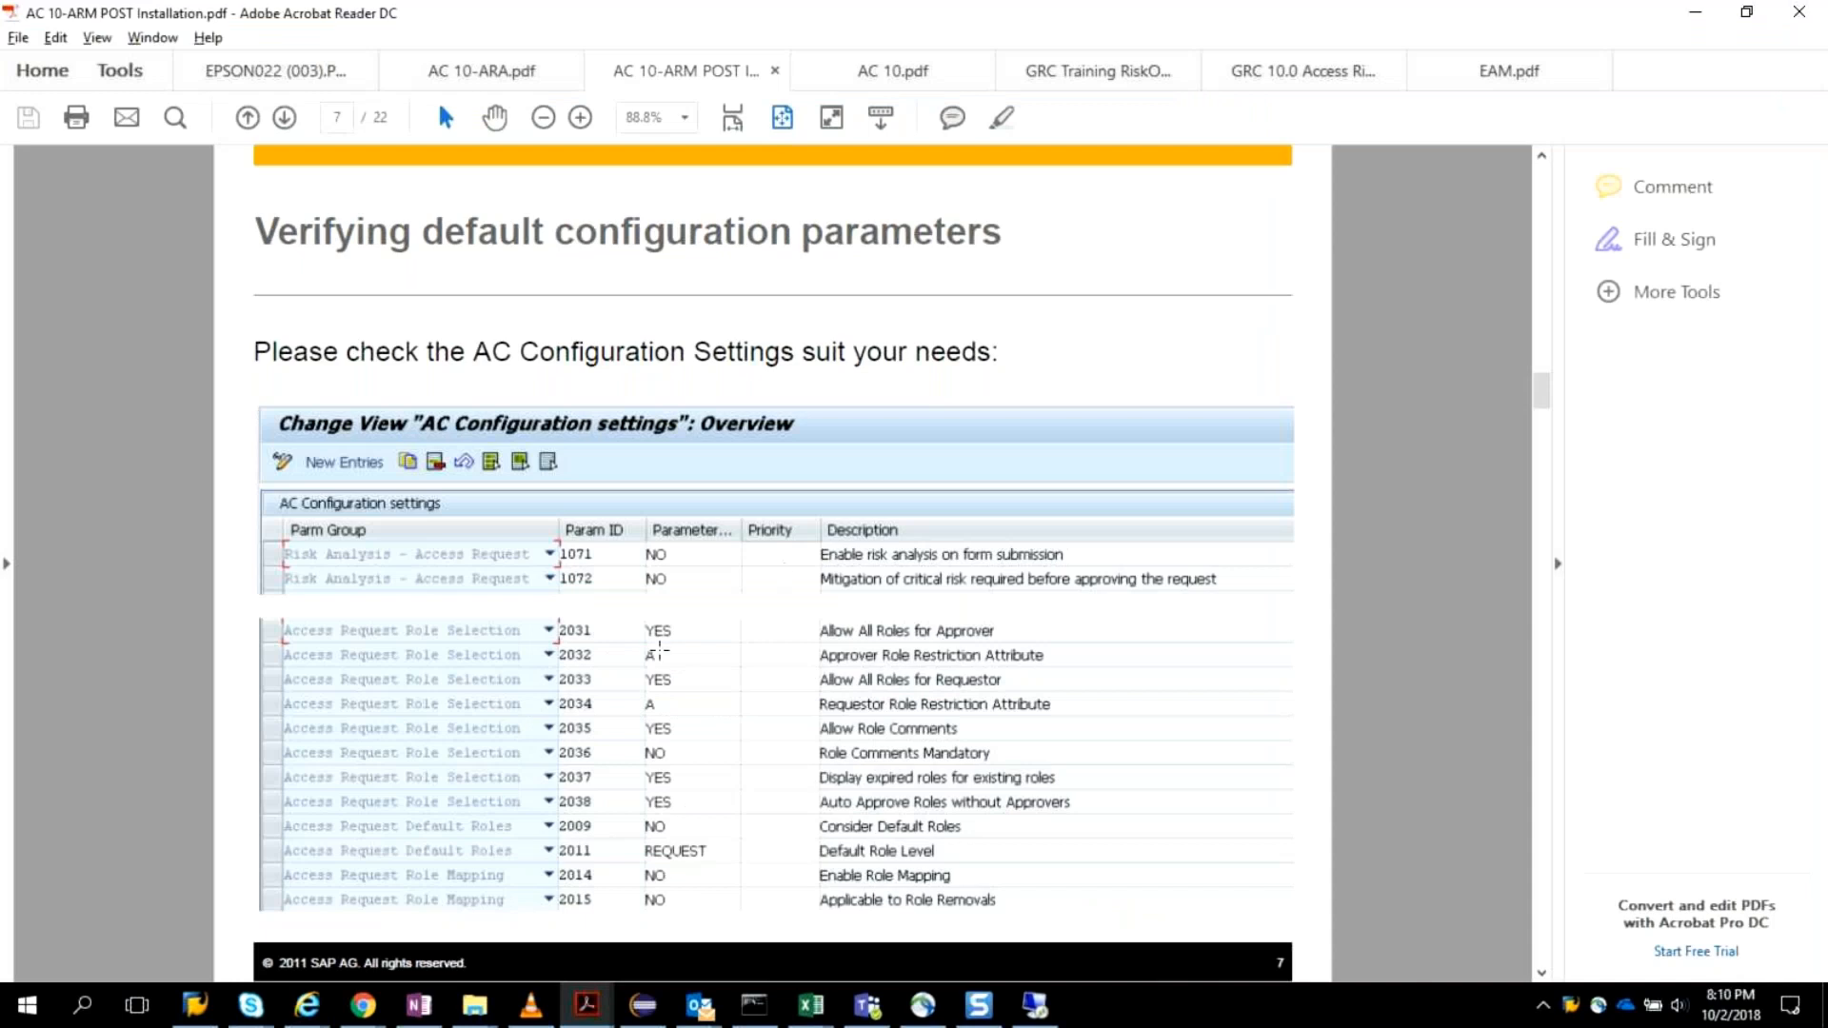
drag(555, 606, 616, 914)
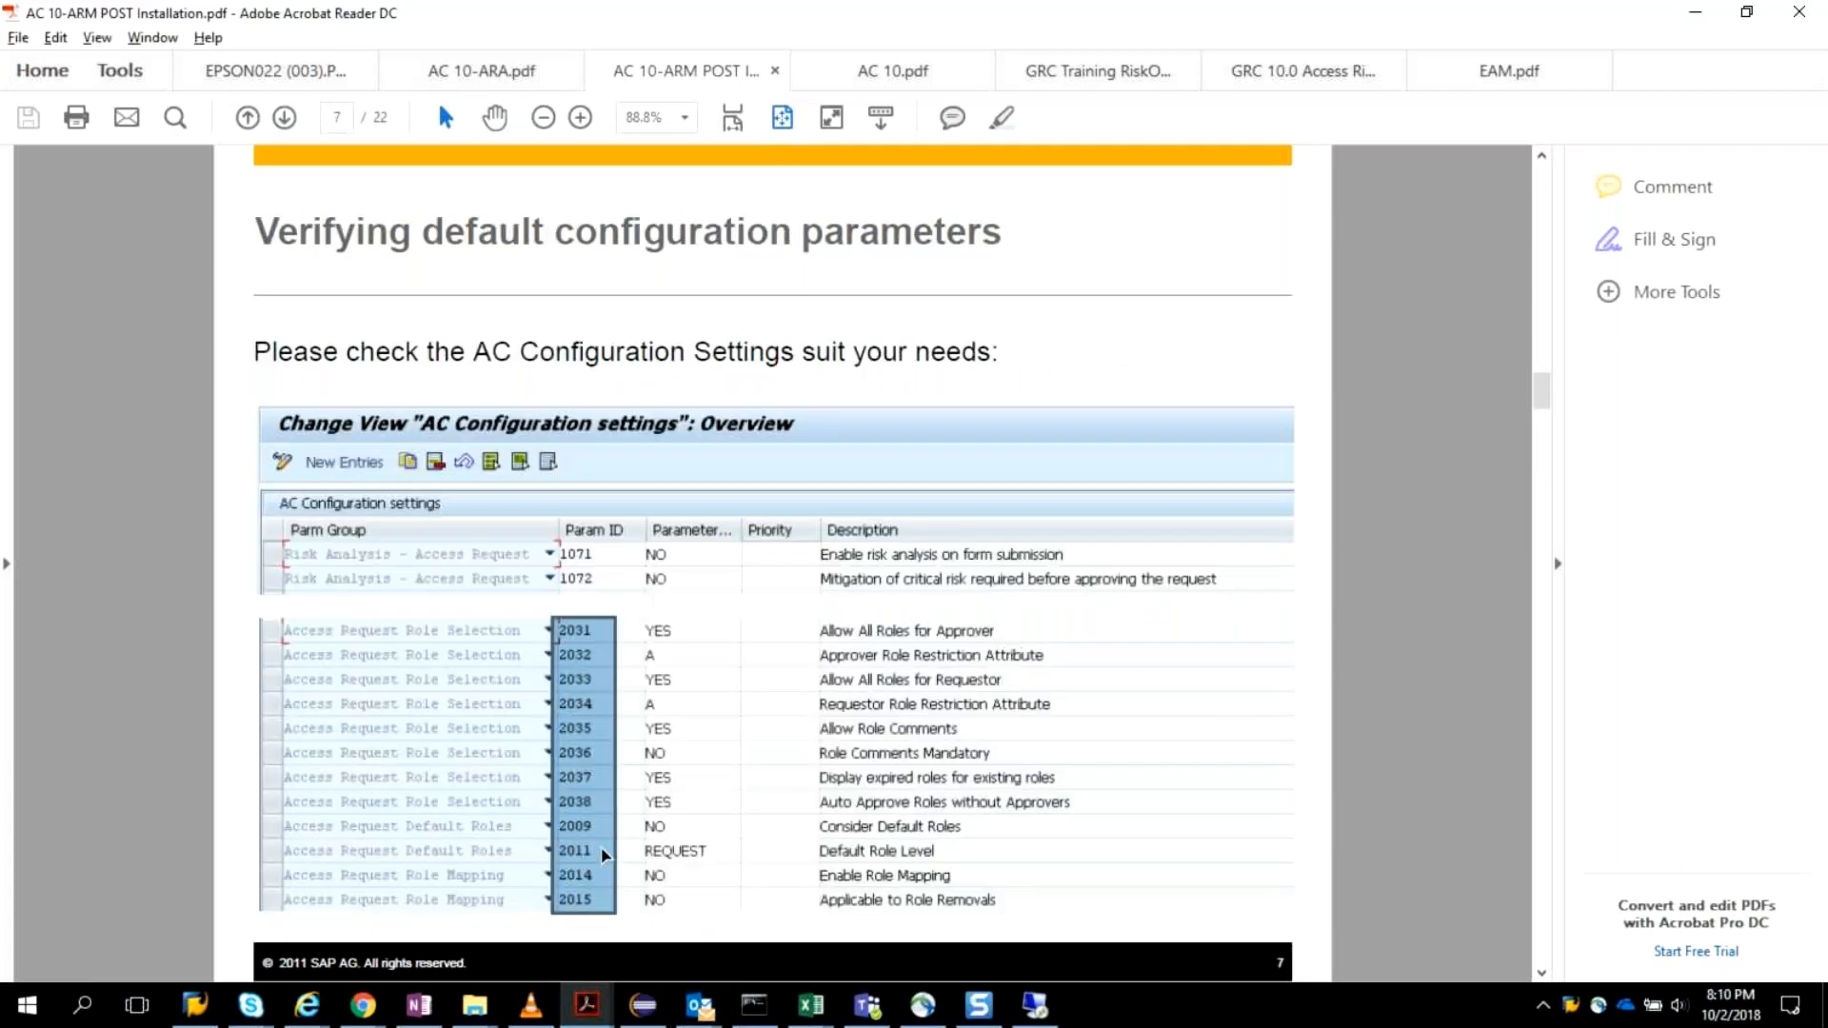
Compare the AC configuration settings in SAP, around parameter 1071, with the default parameters listed in the post-installation PDF.
key(alt+Tab)
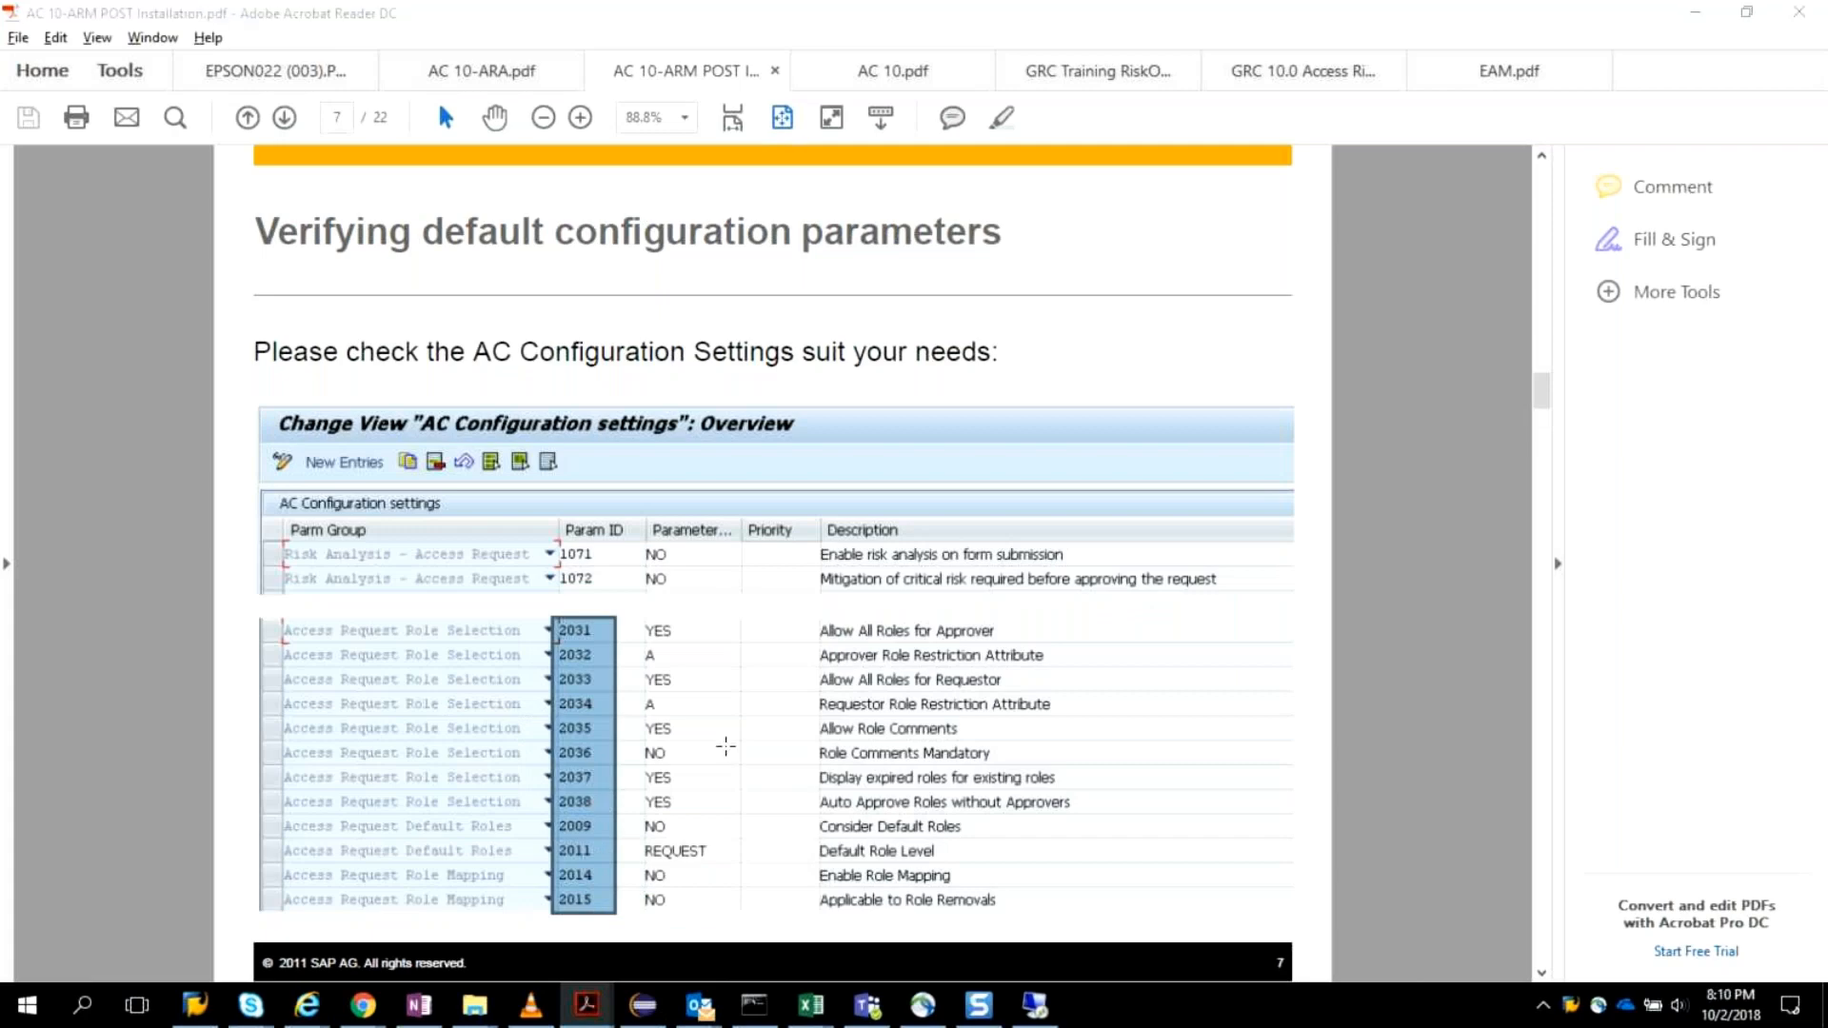
key(alt+Tab)
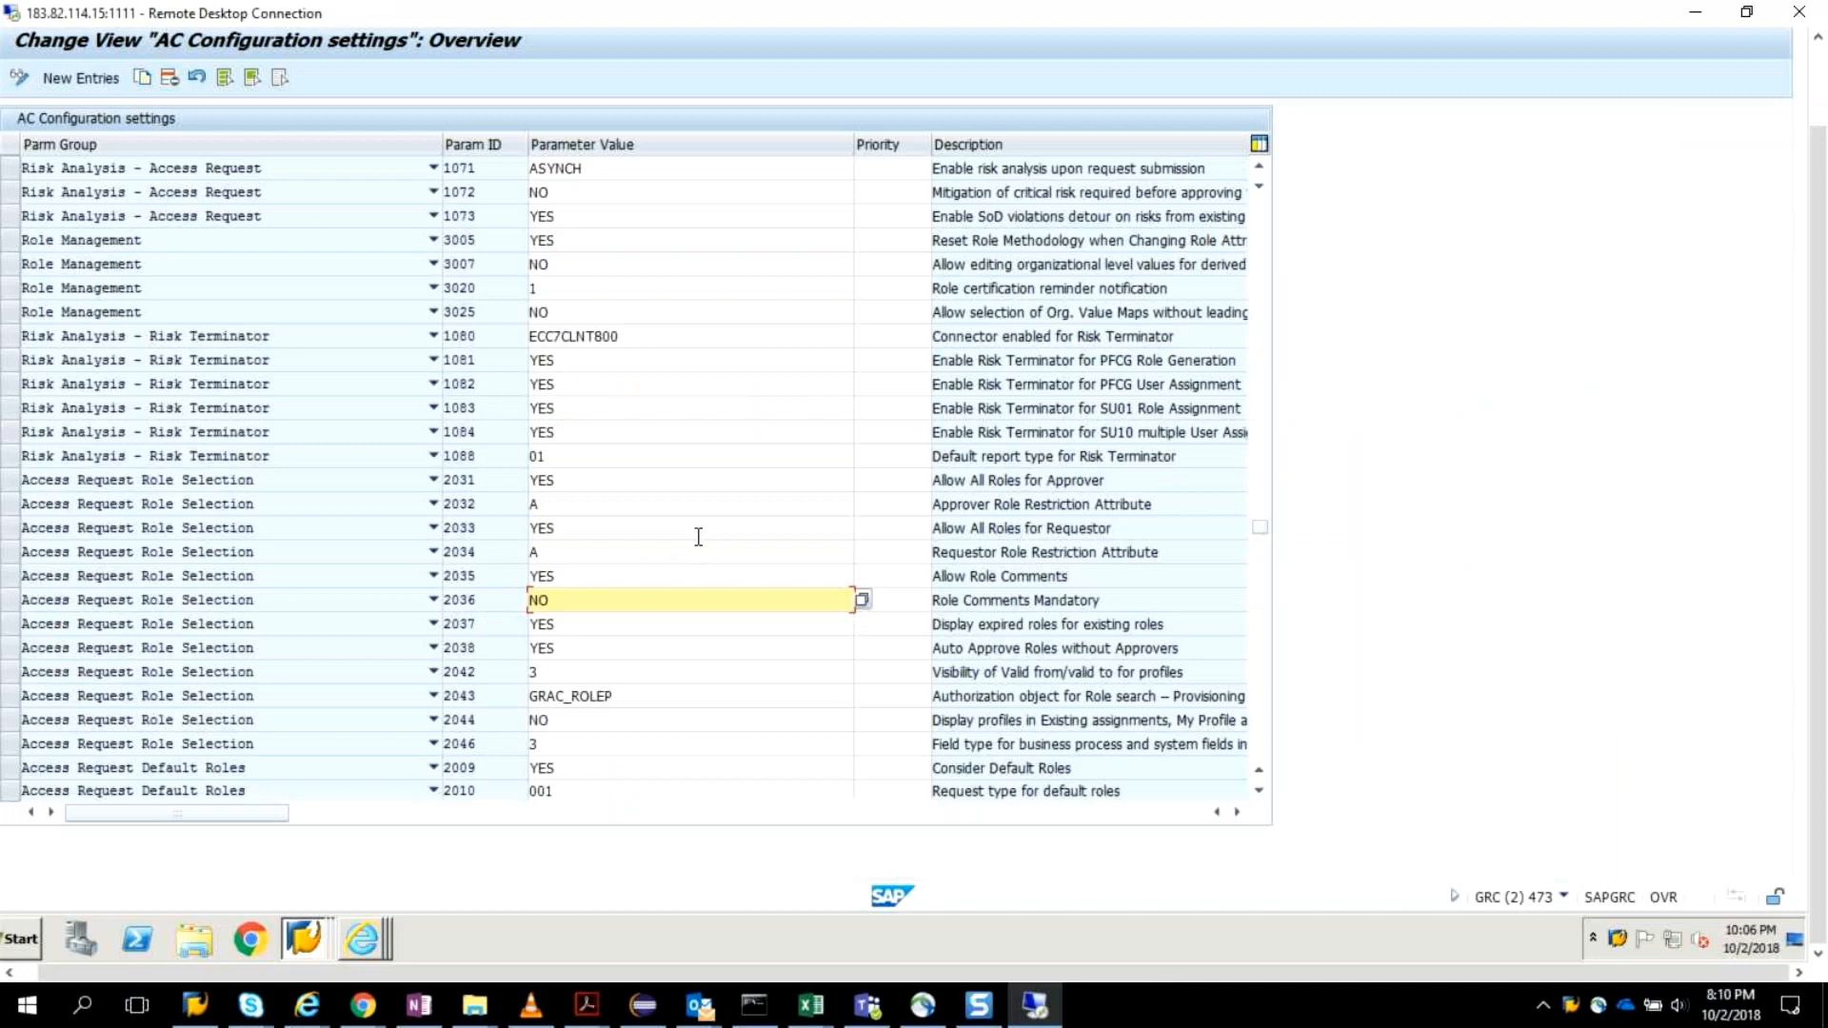
scroll(699, 537, up, 3)
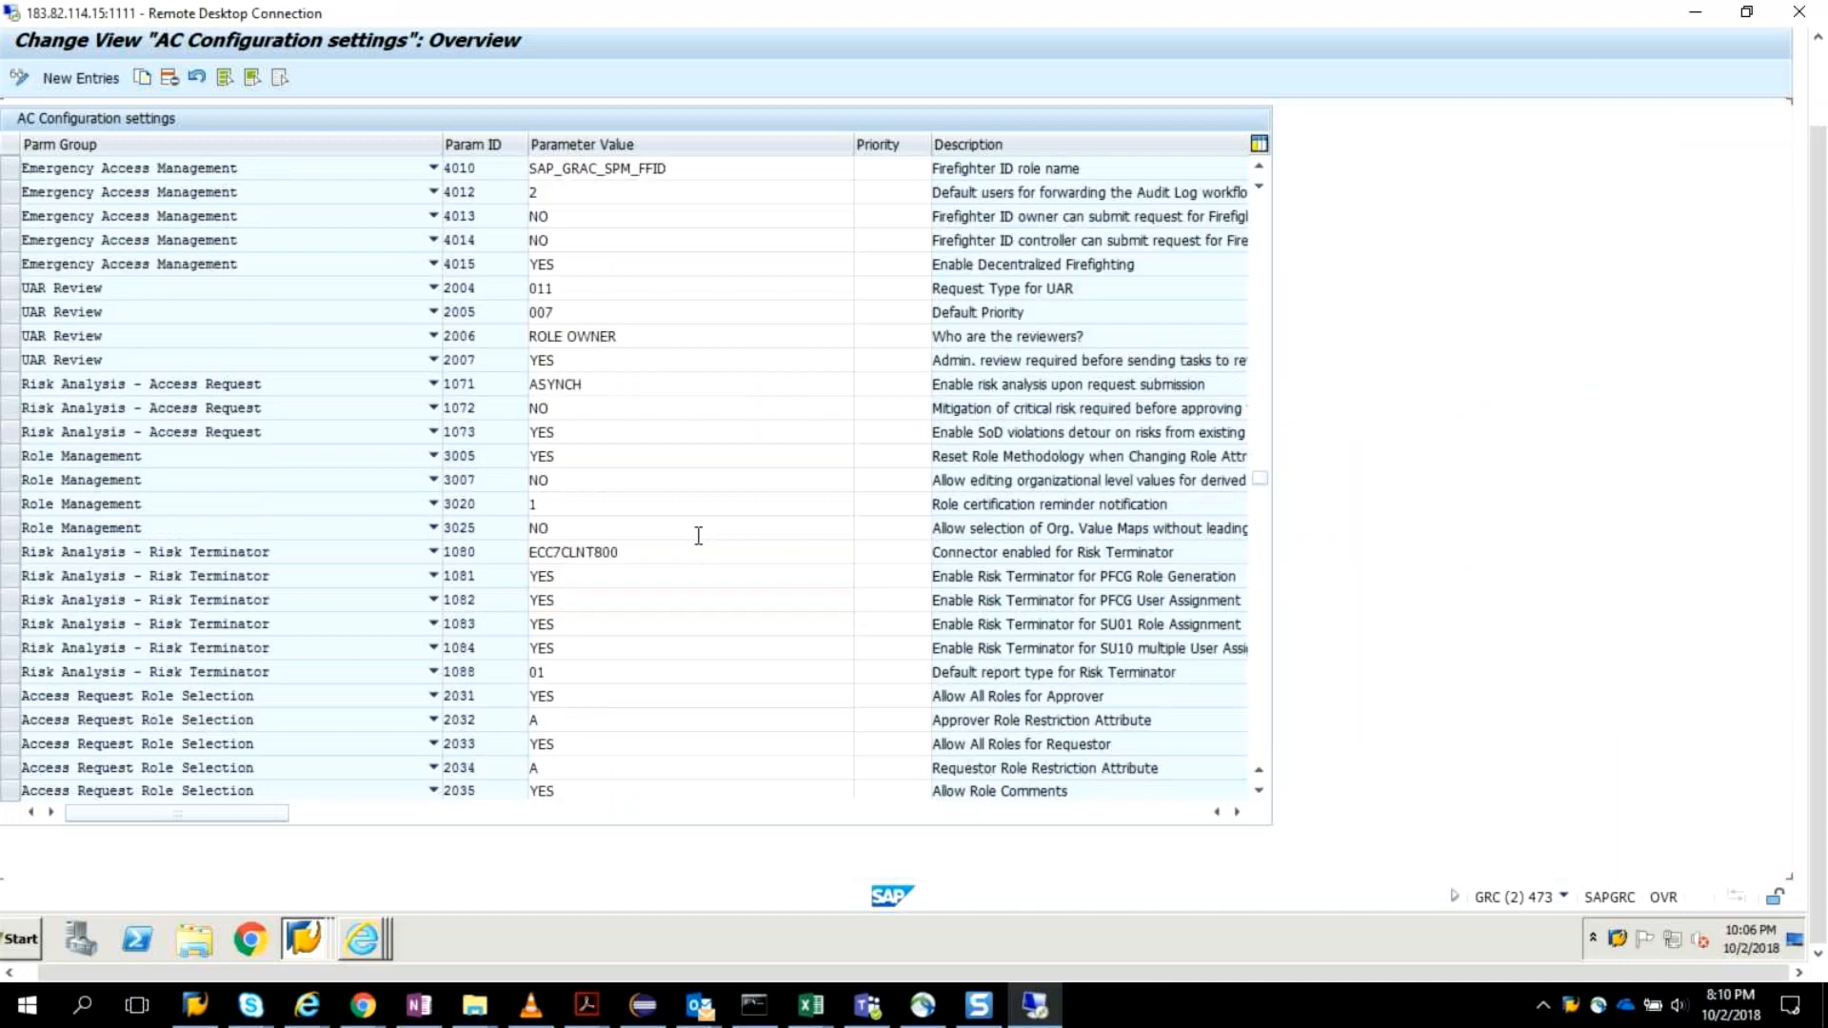
scroll(699, 537, up, 1)
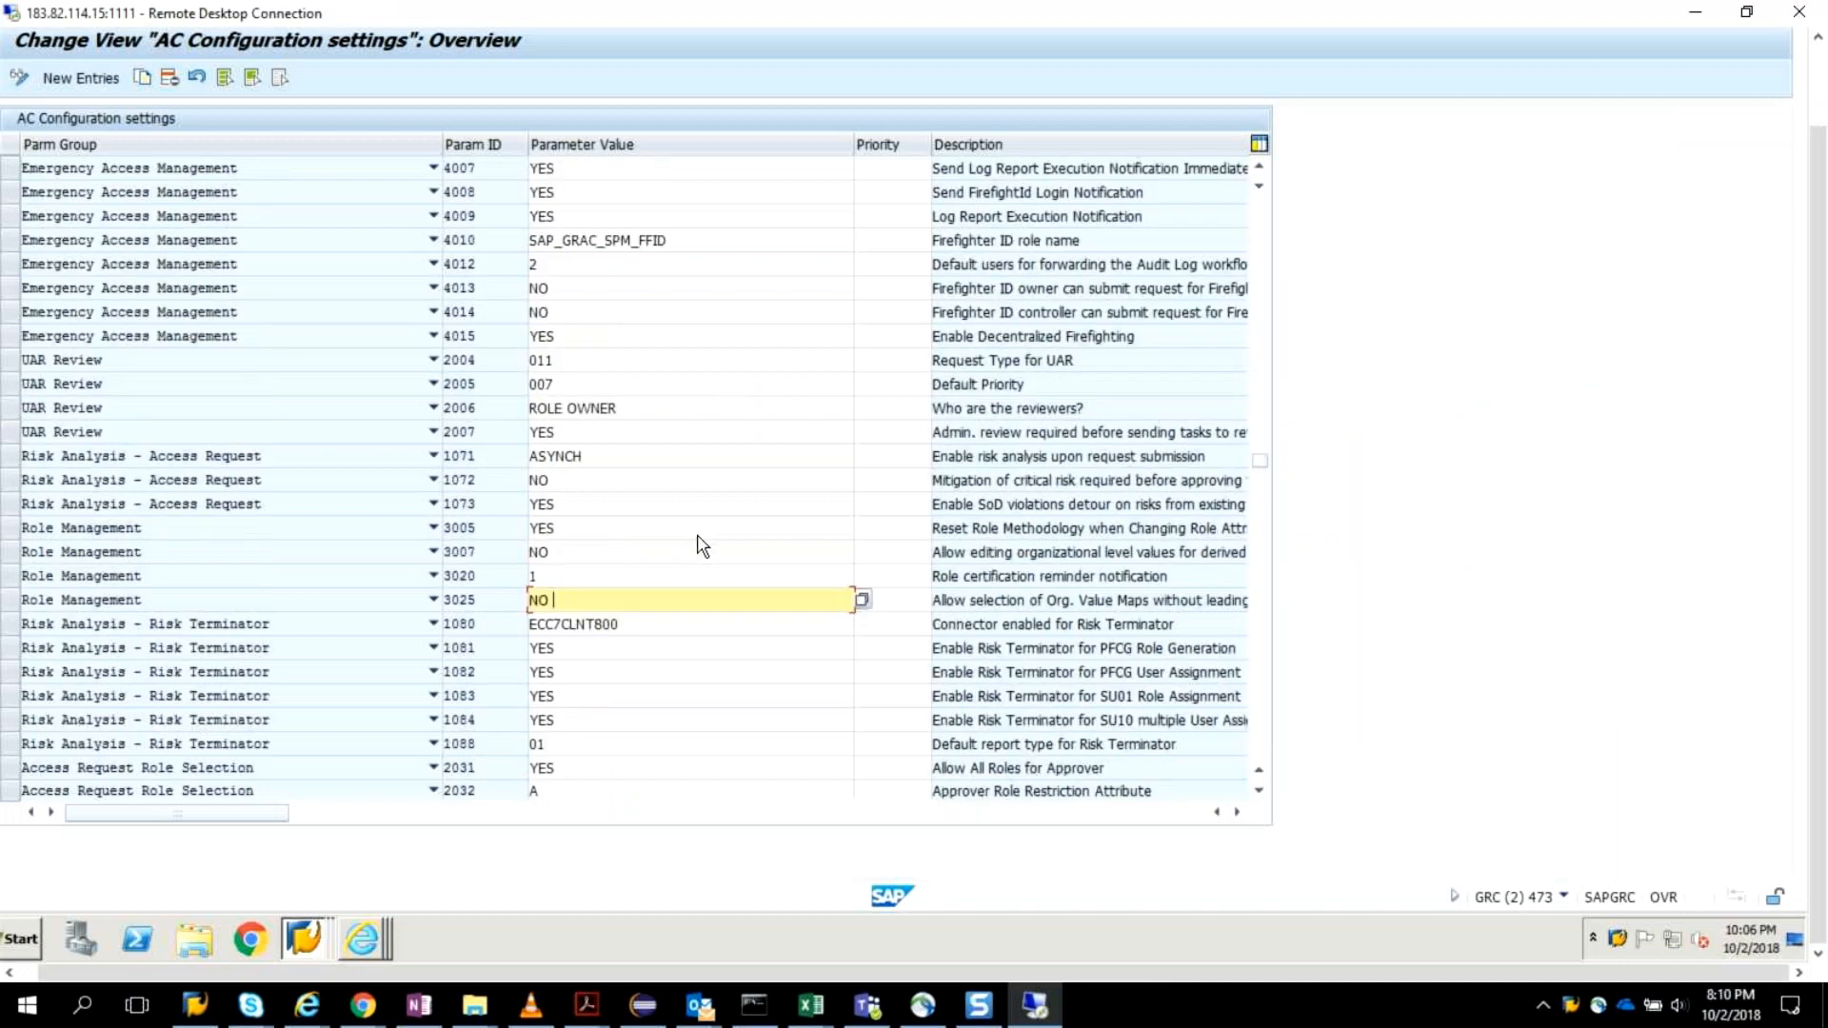
scroll(699, 536, up, 2)
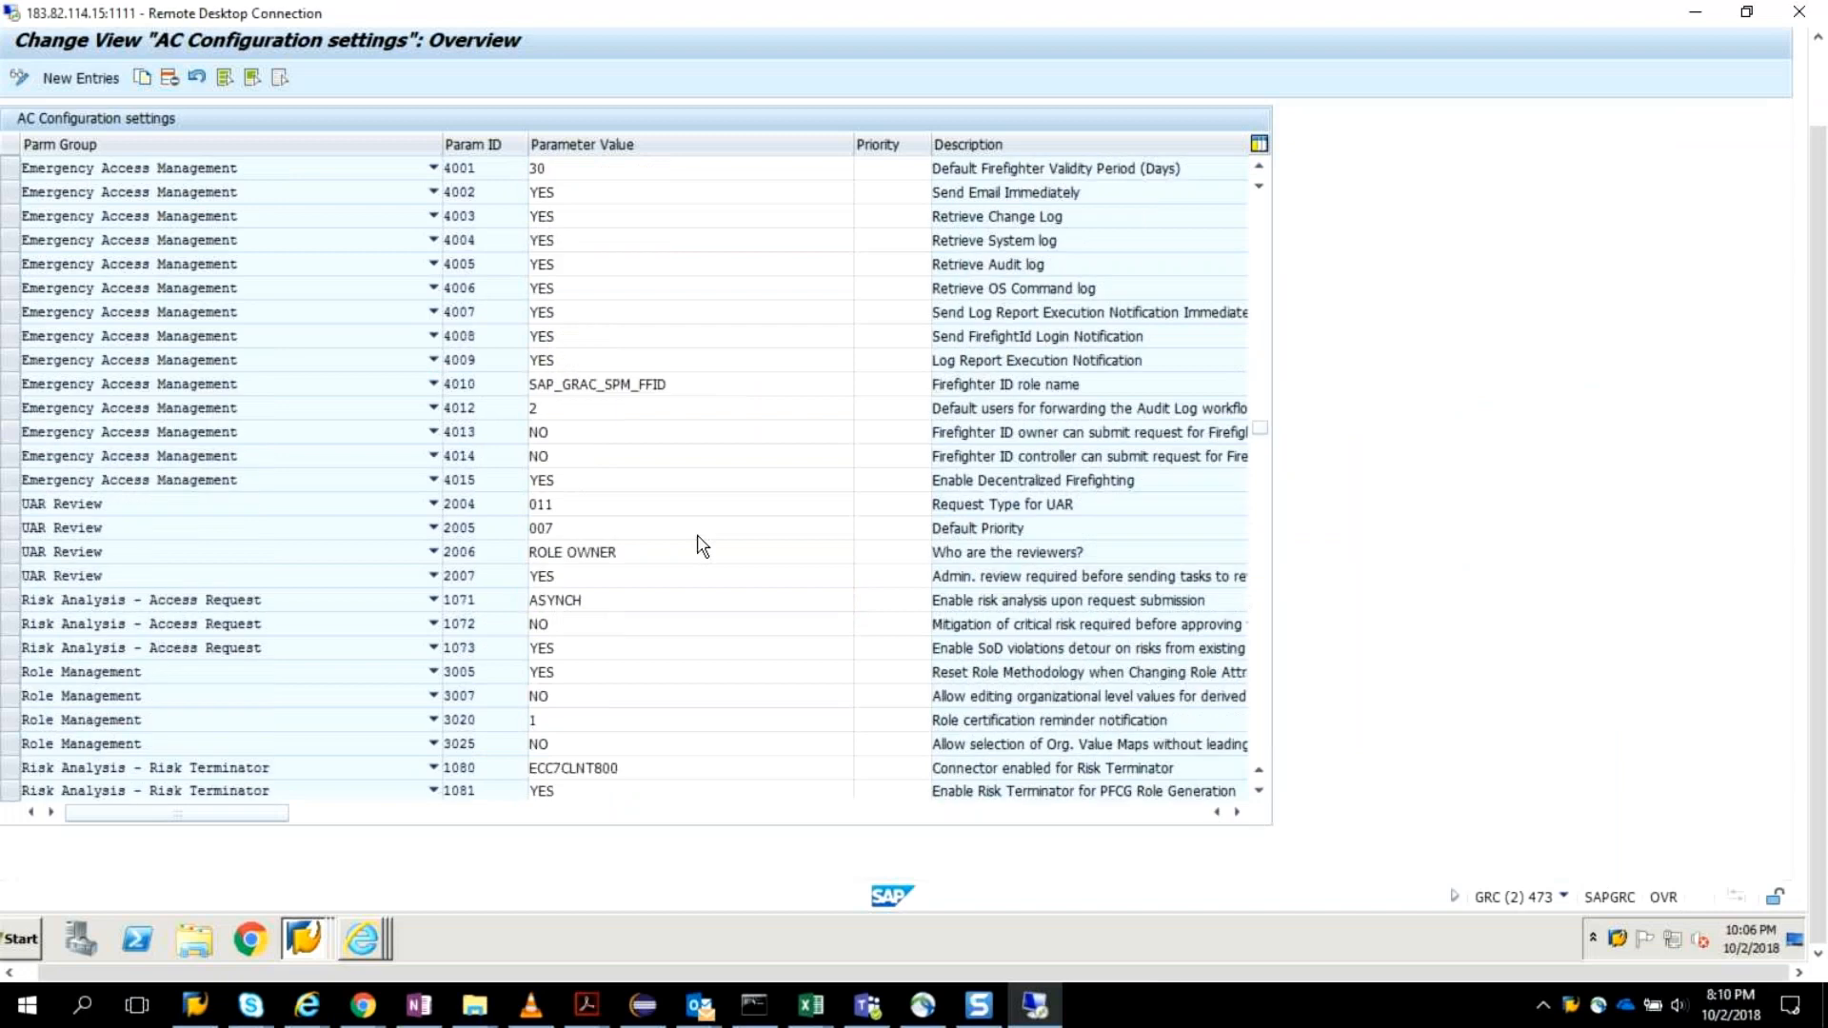
click(696, 534)
scroll(695, 536, up, 1)
key(alt+Tab)
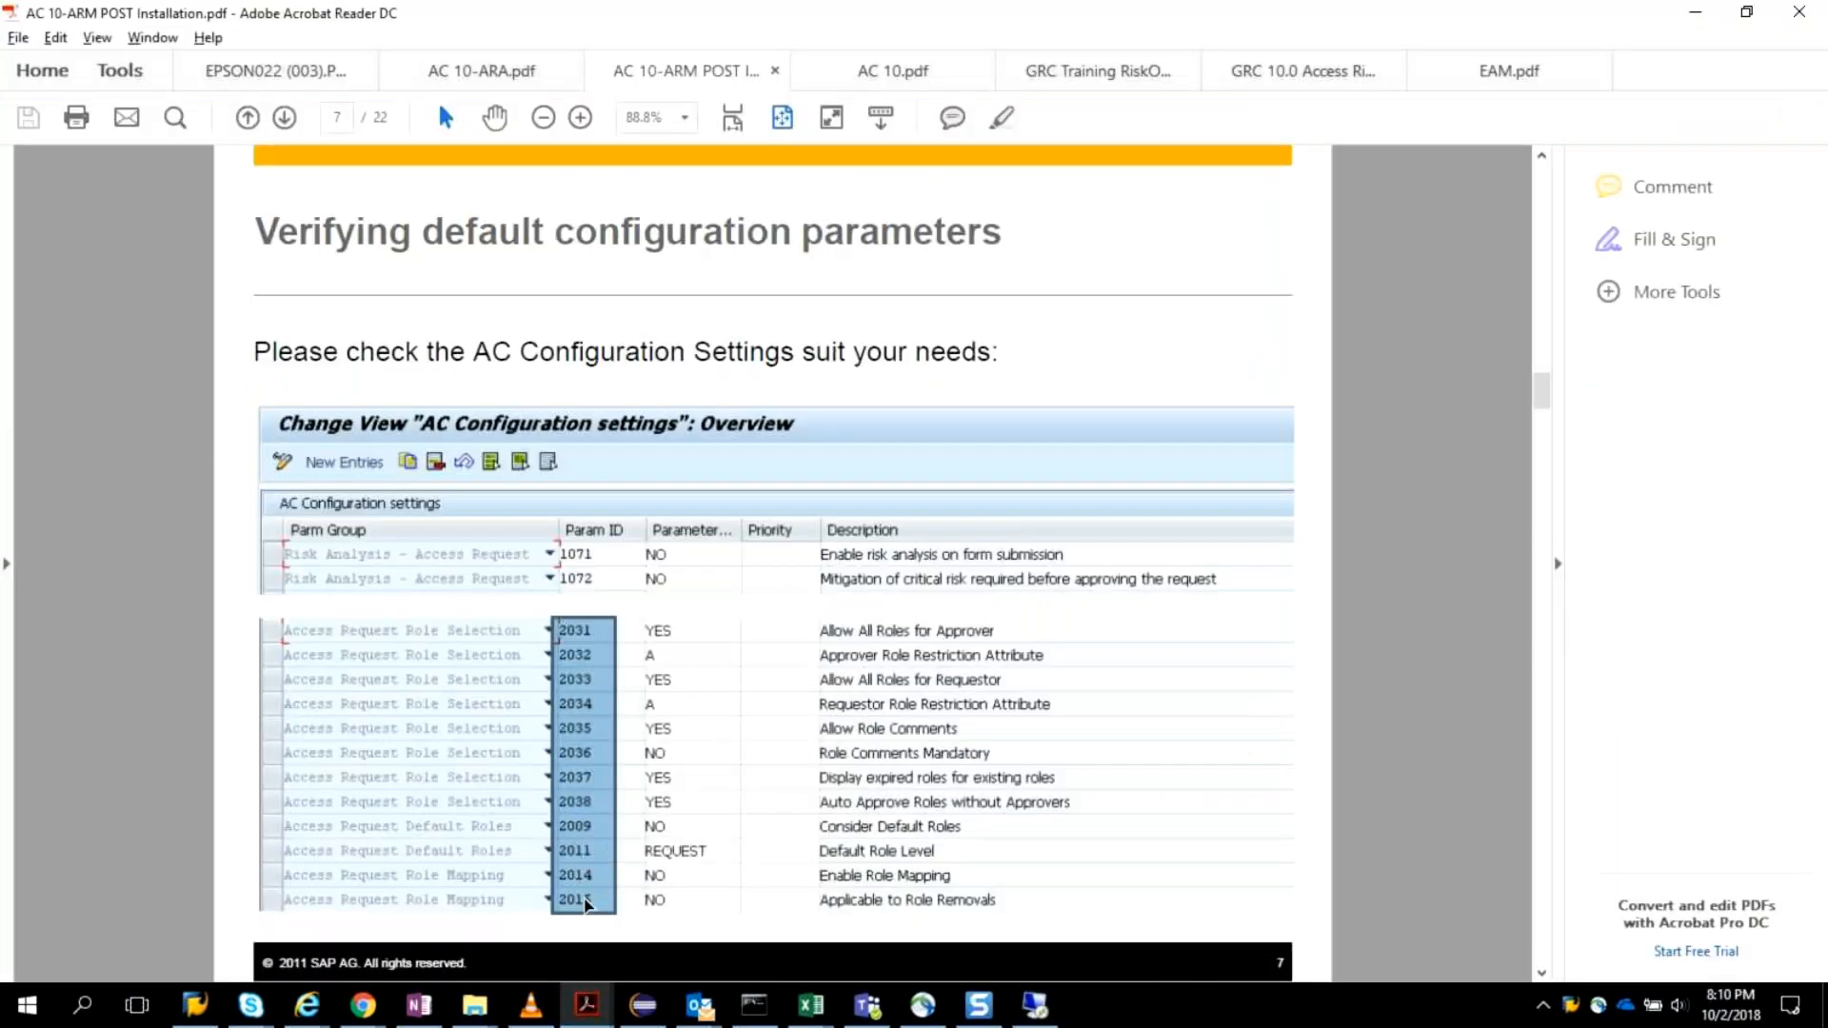
key(alt+Tab)
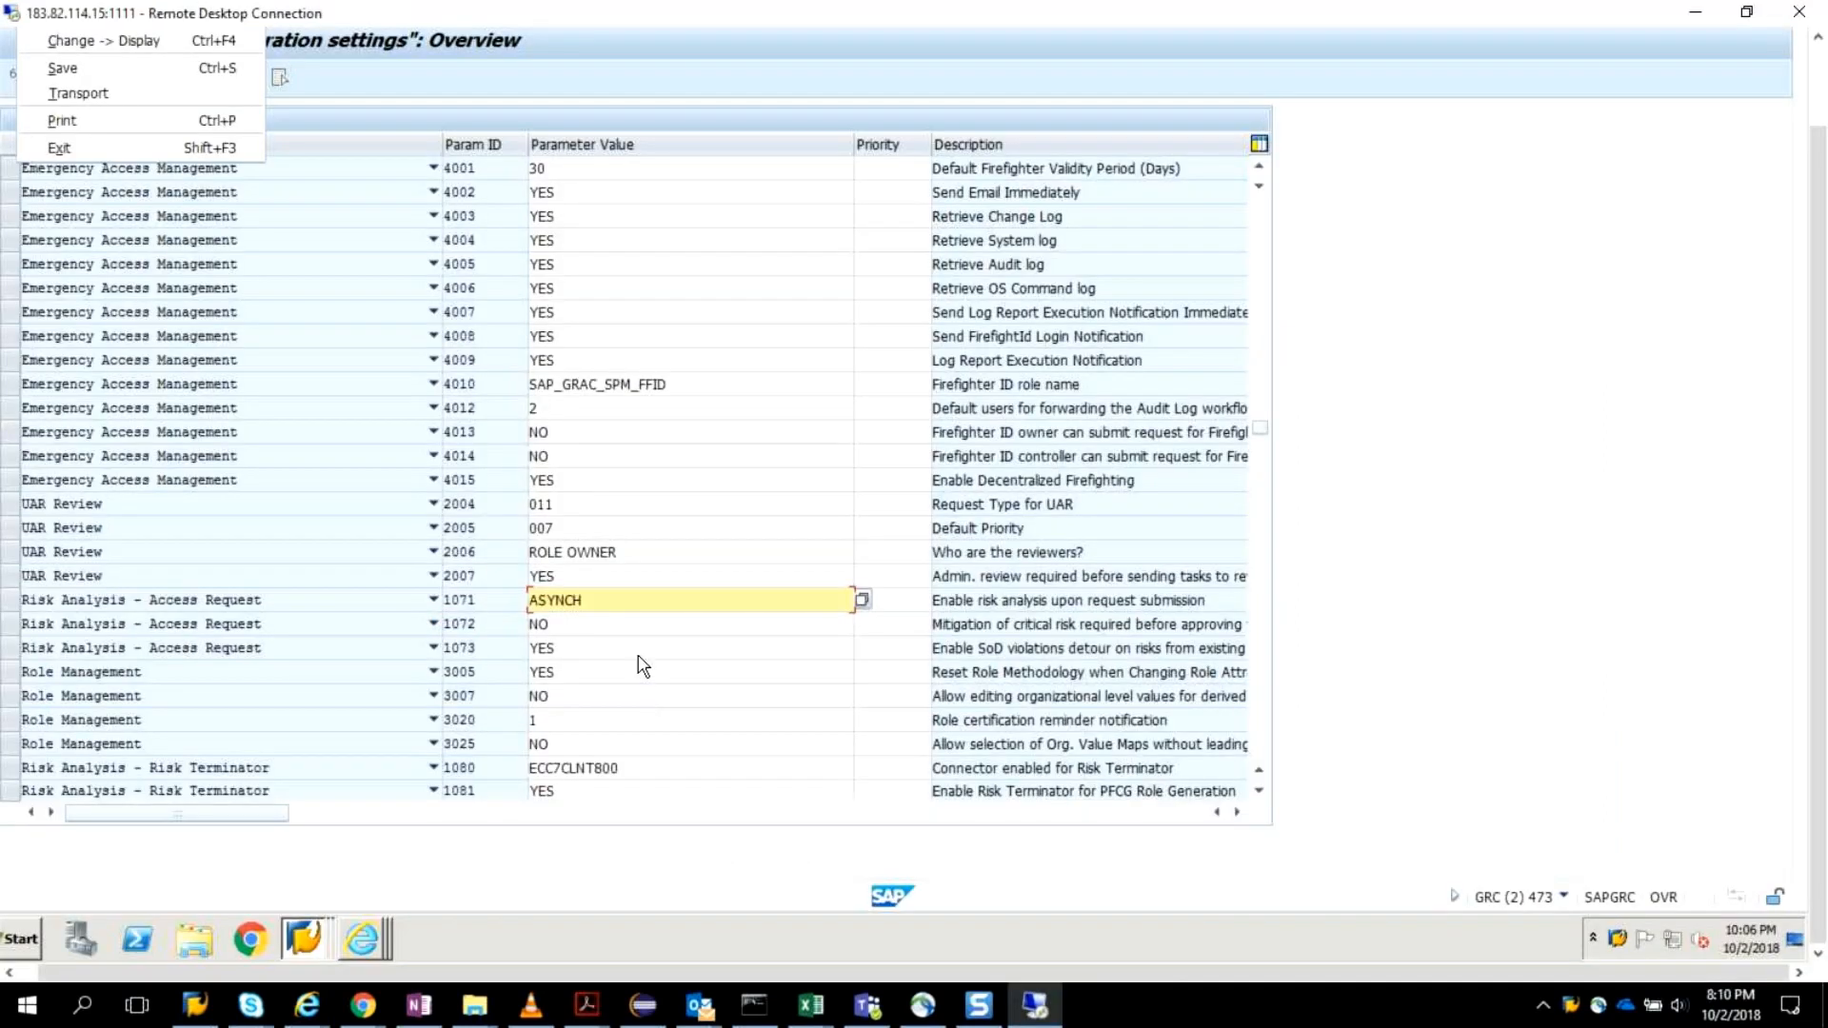
click(681, 86)
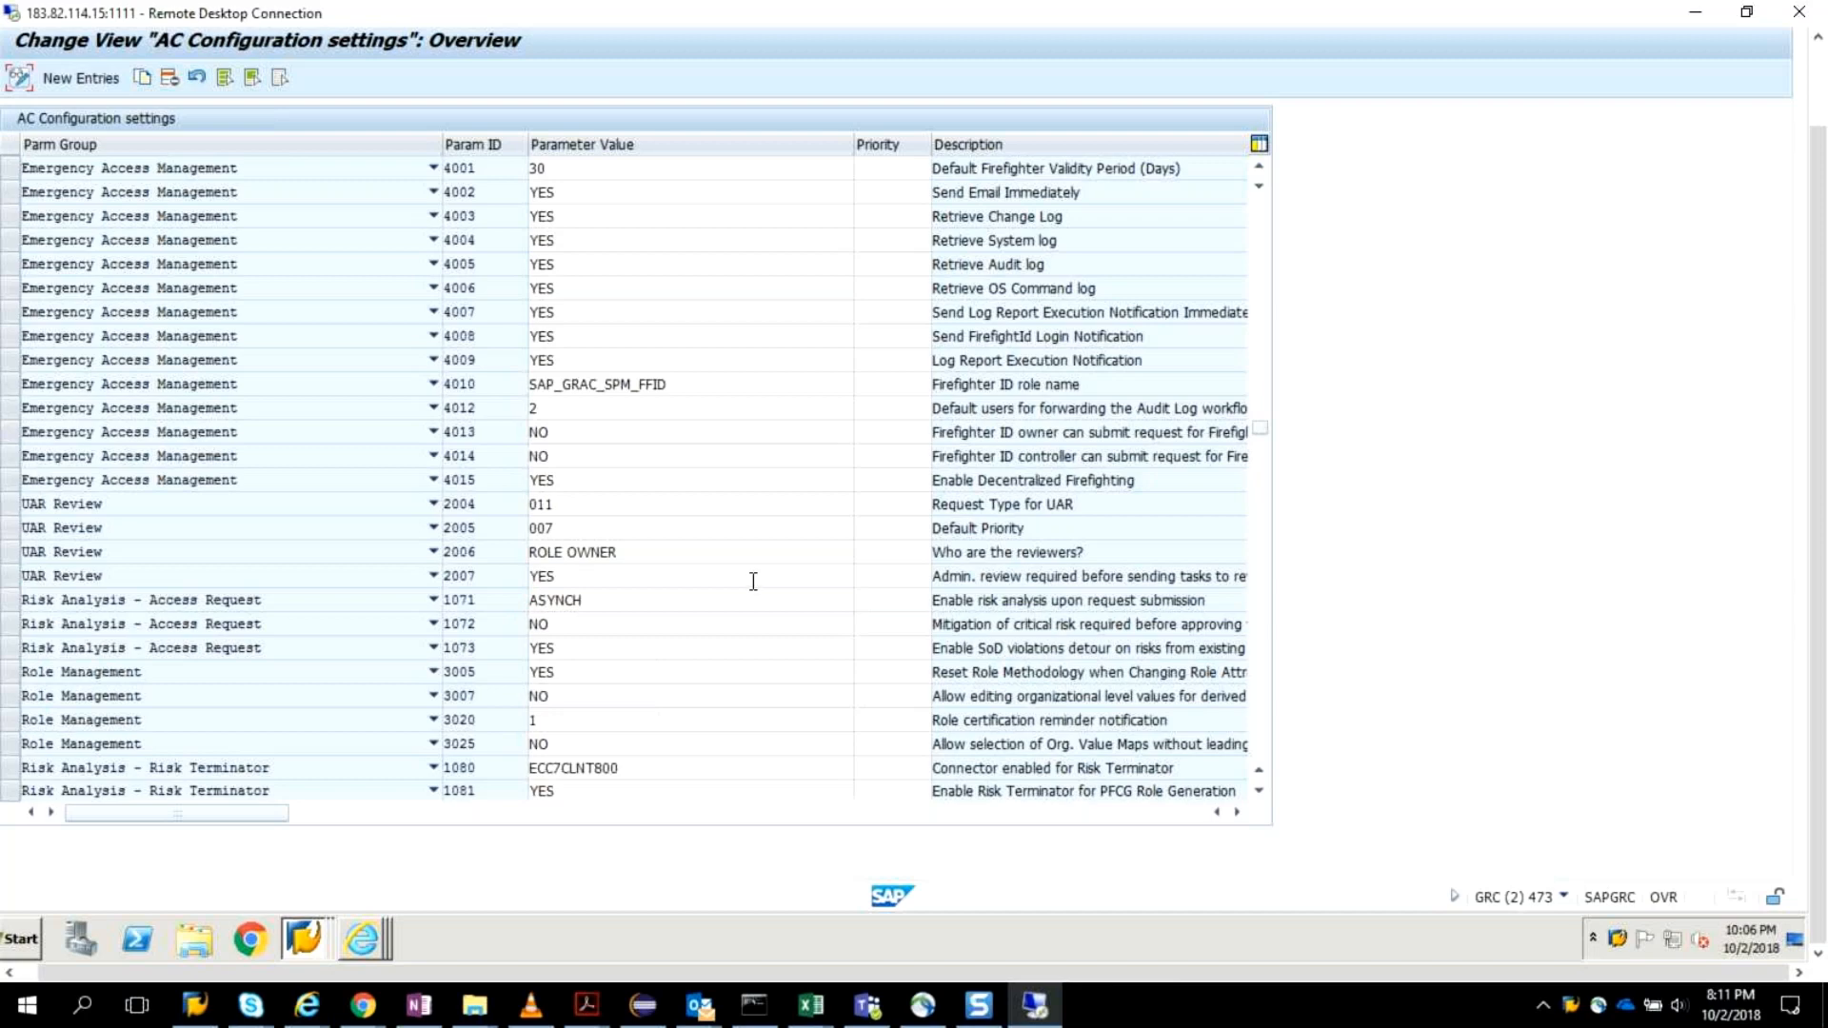
Consult the Adding connector to PROV scenario page of the post-installation PDF and return to the AC configuration settings in SAP.
key(alt+Tab)
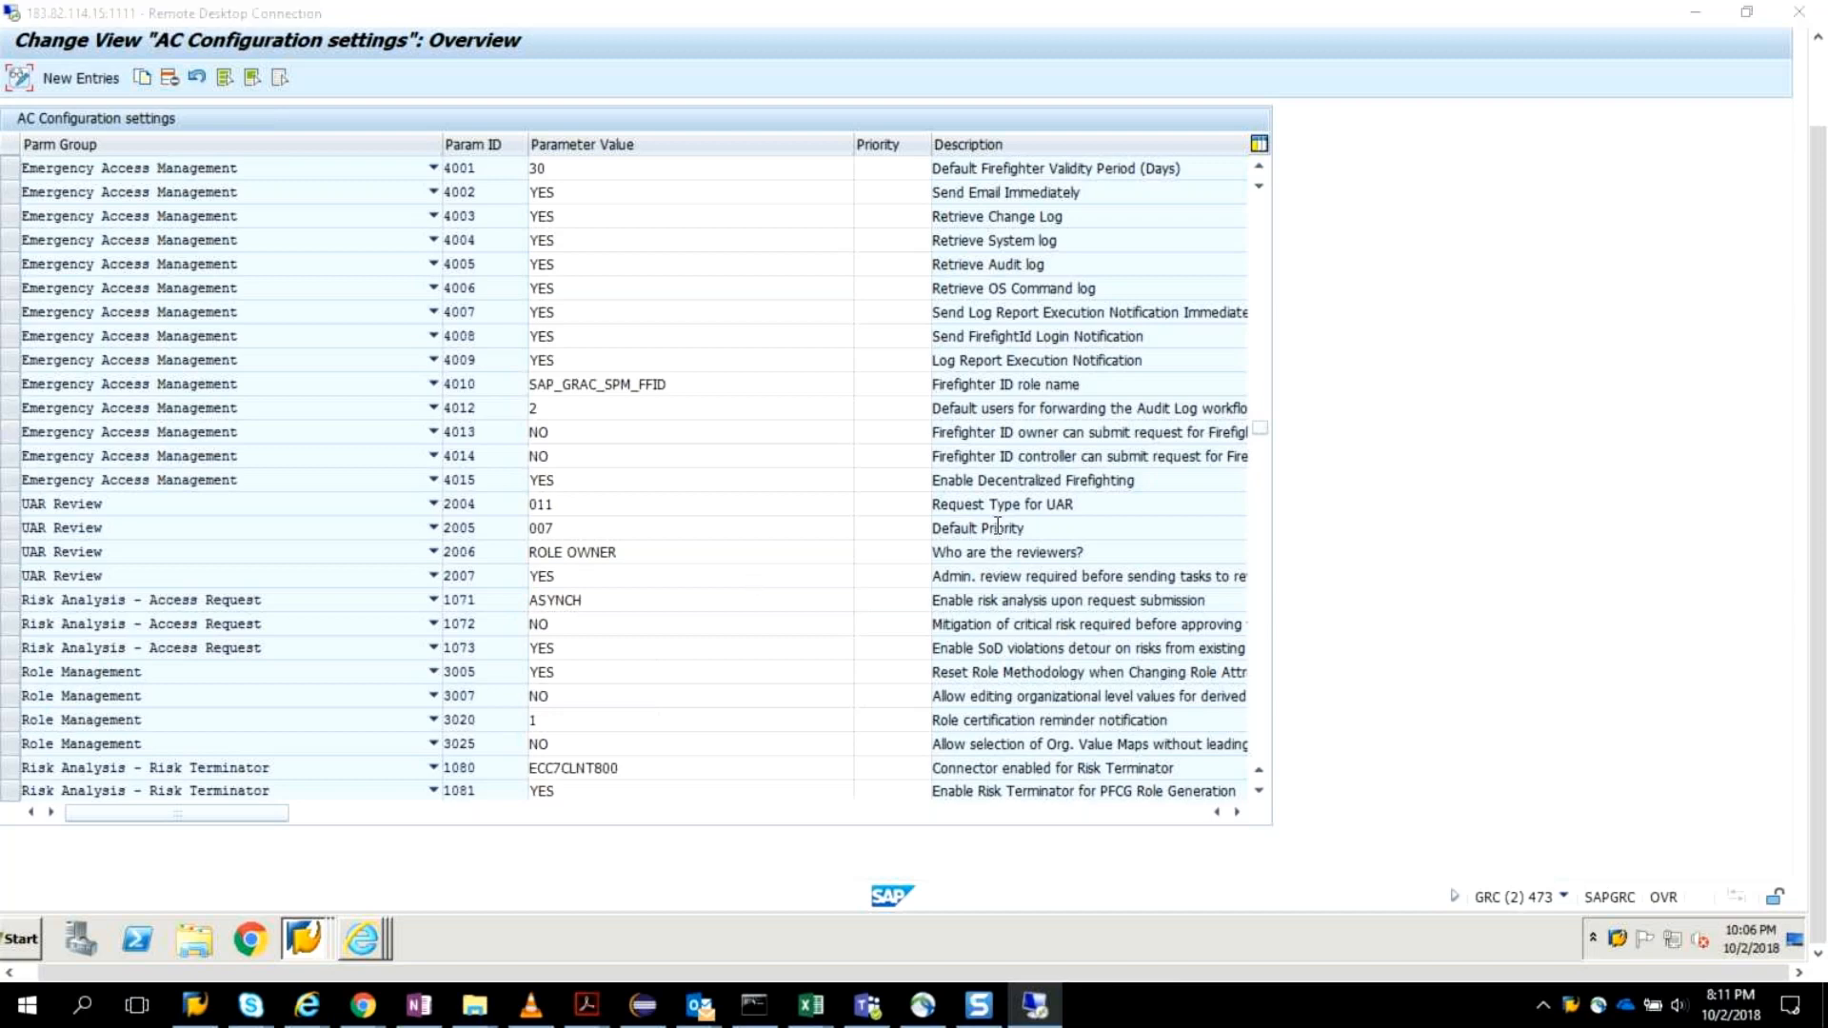
scroll(890, 601, down, 5)
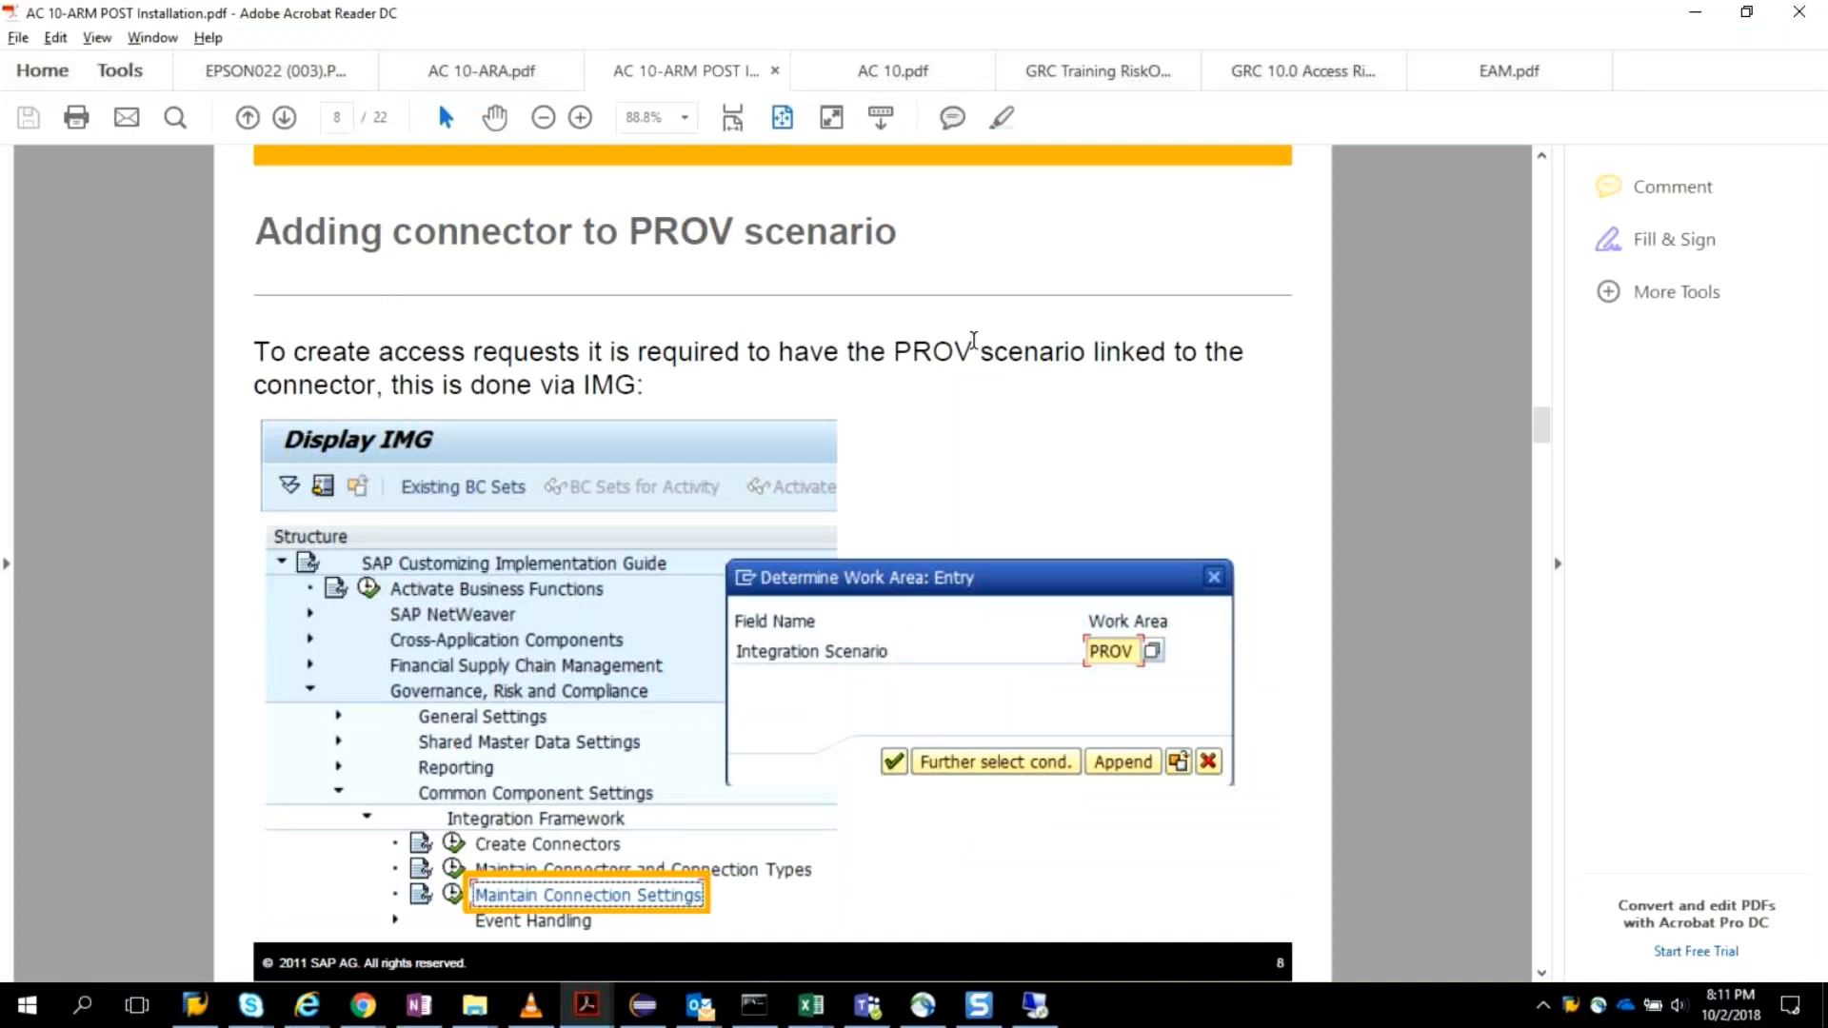
scroll(974, 340, down, 2)
scroll(973, 340, up, 2)
key(alt+Tab)
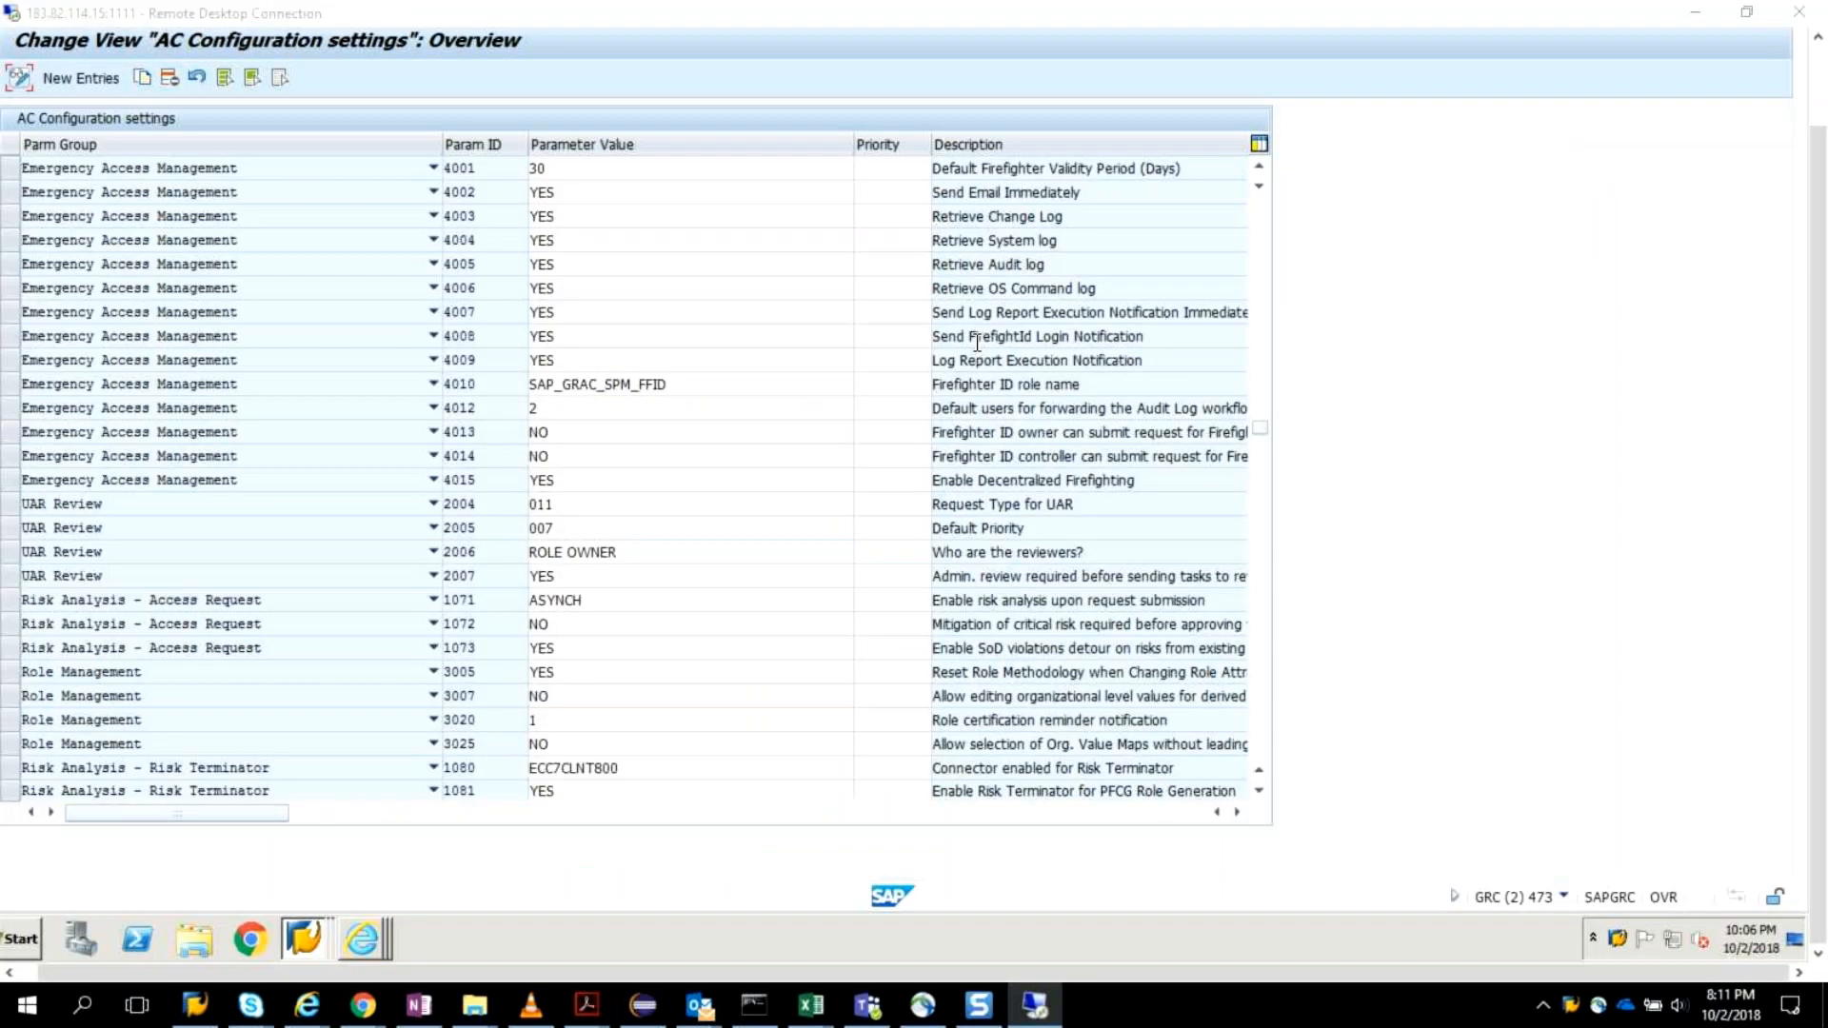
key(alt+Tab)
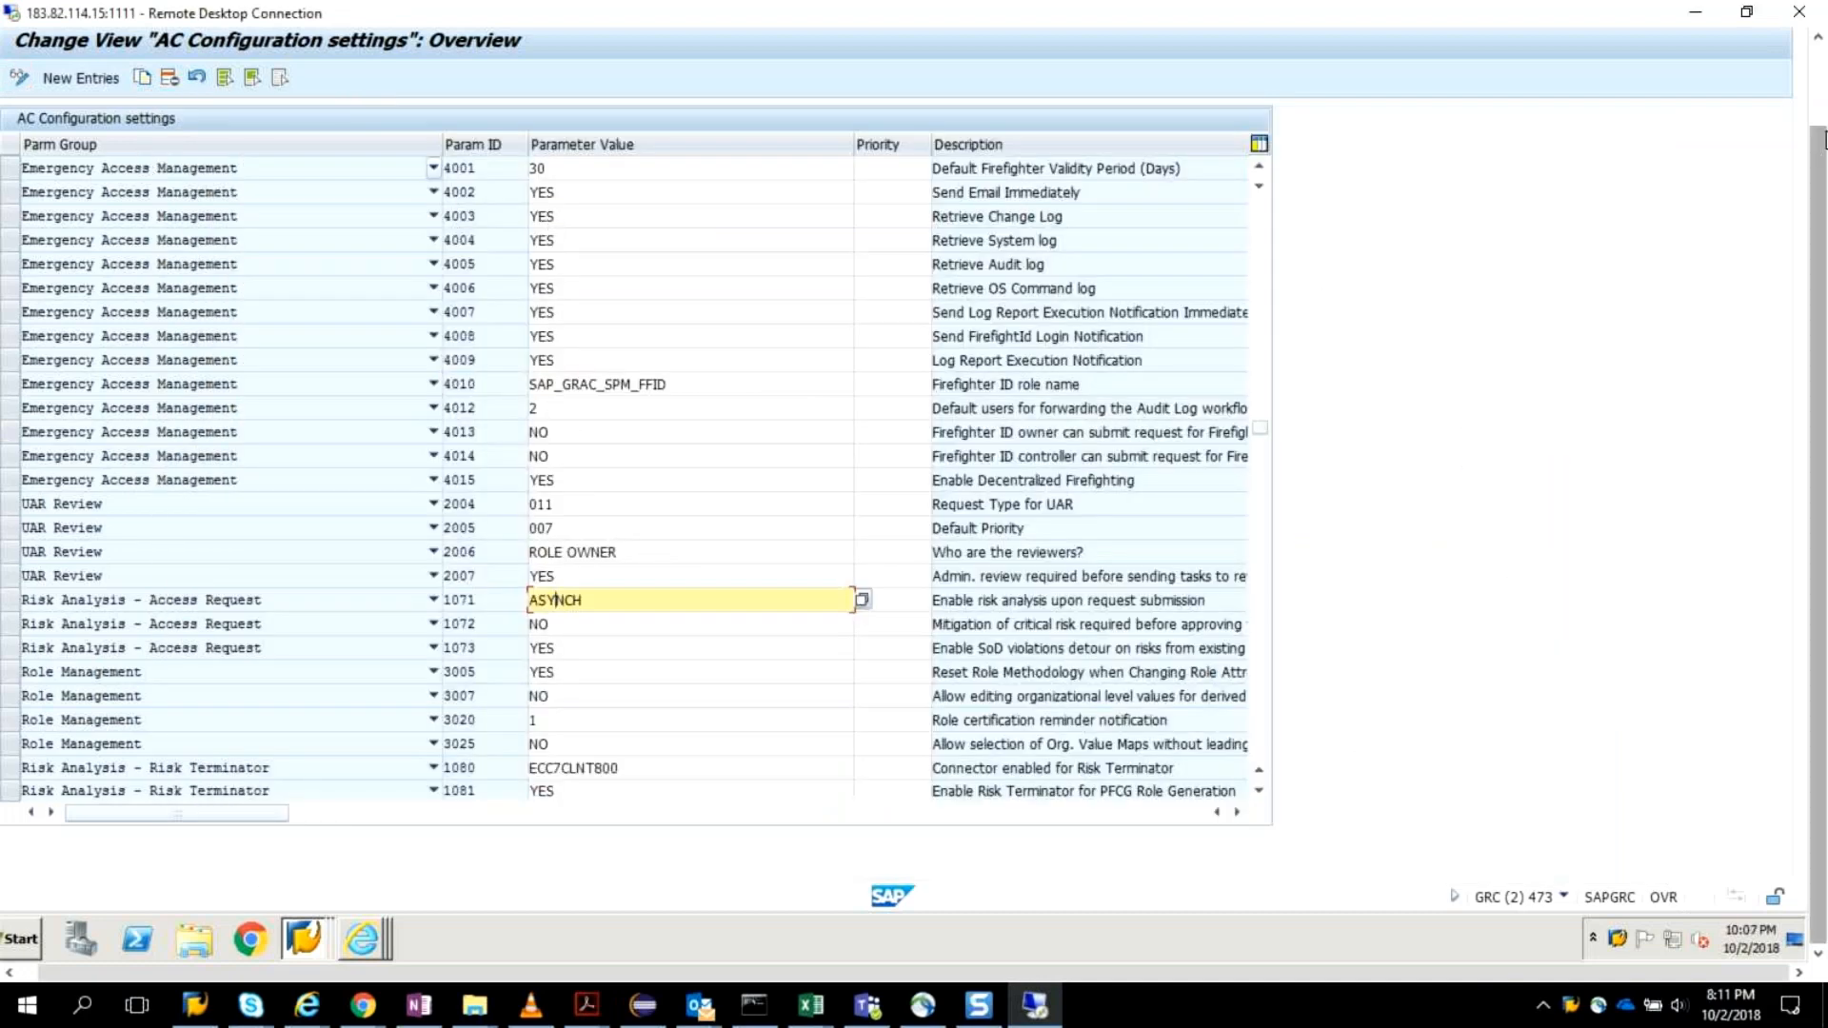
scroll(1809, 155, up, 1)
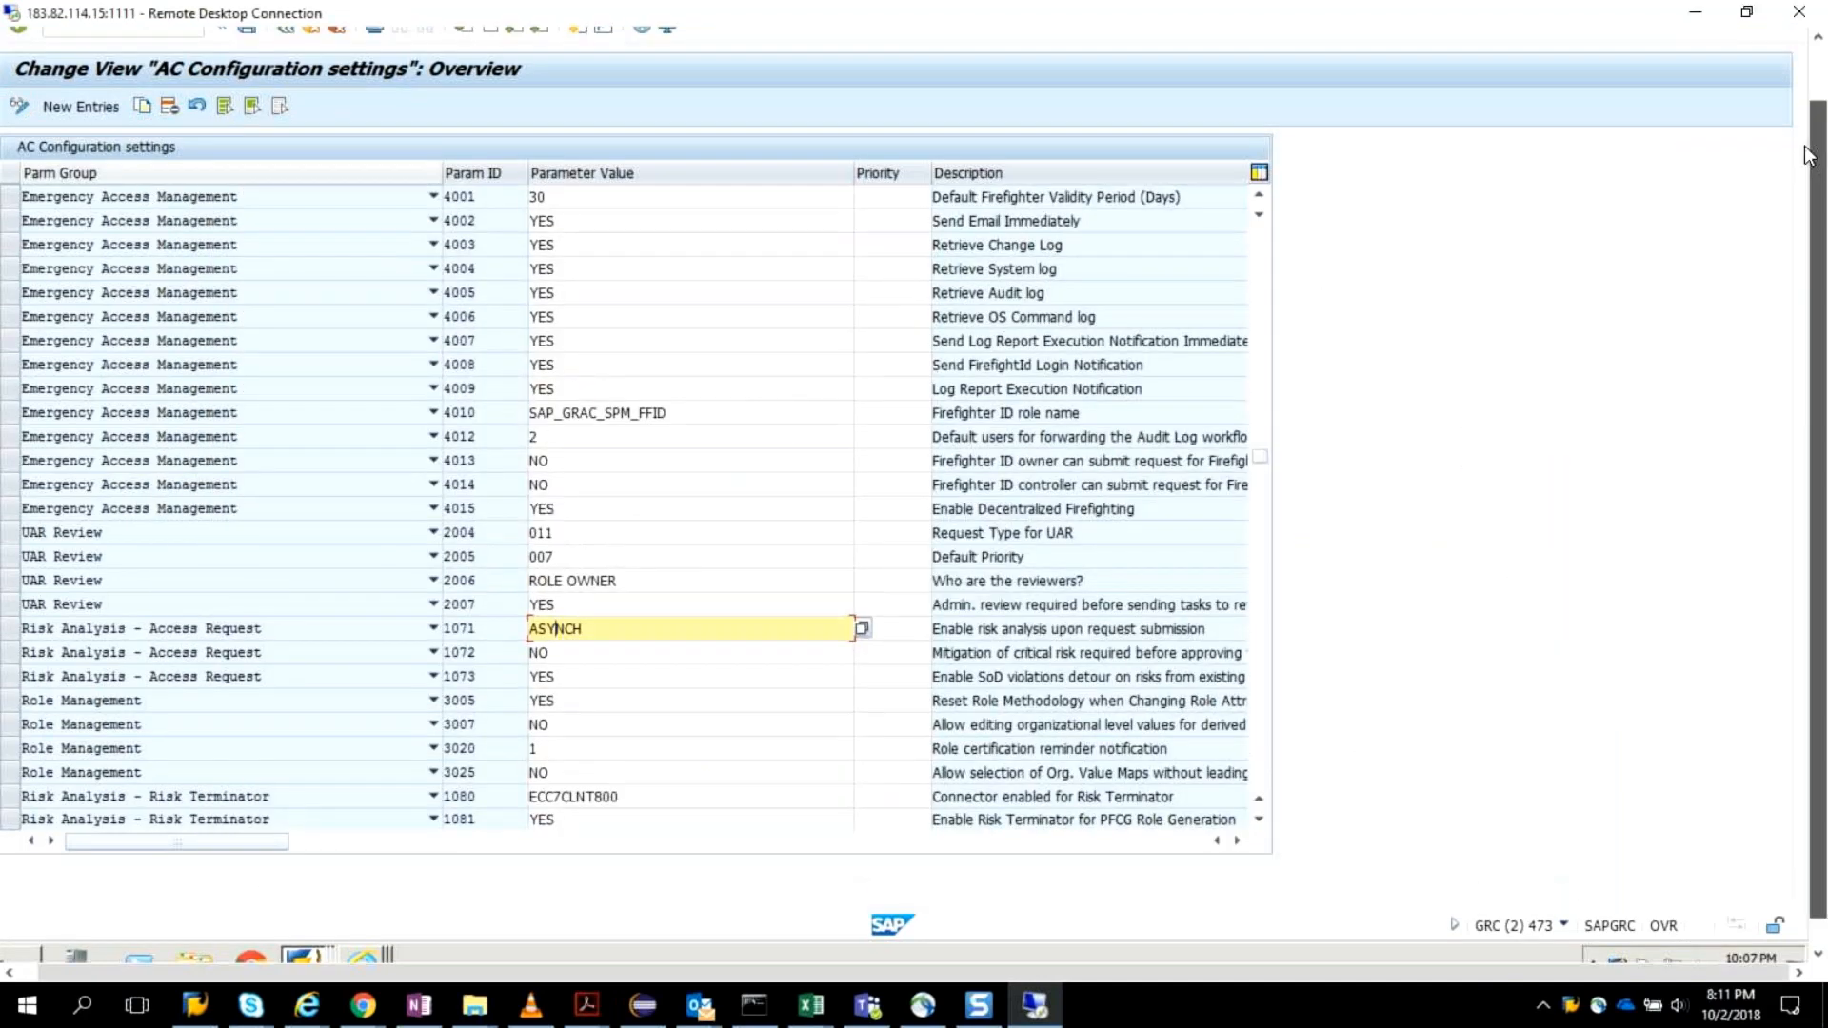
Leave the AC configuration settings and open Number Range Object Maintenance (SNRO) in a new session from the Display IMG screen.
scroll(1810, 156, down, 1)
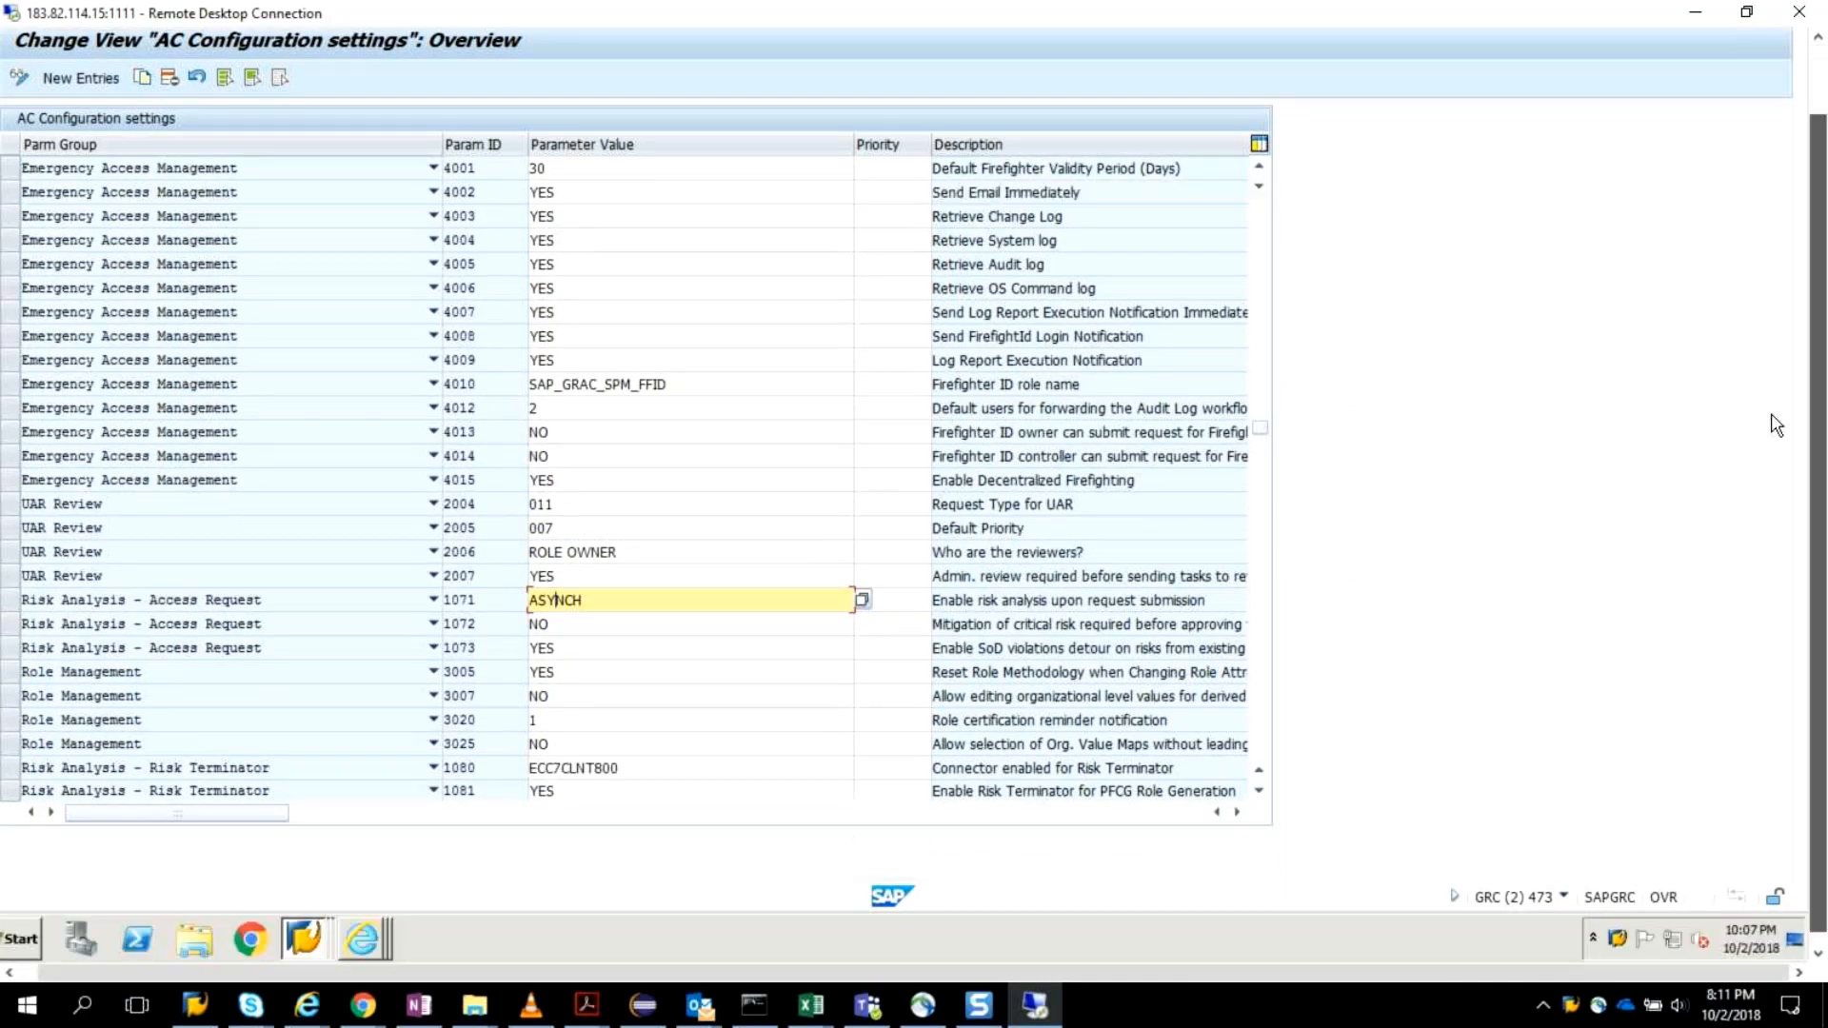
scroll(1777, 425, up, 3)
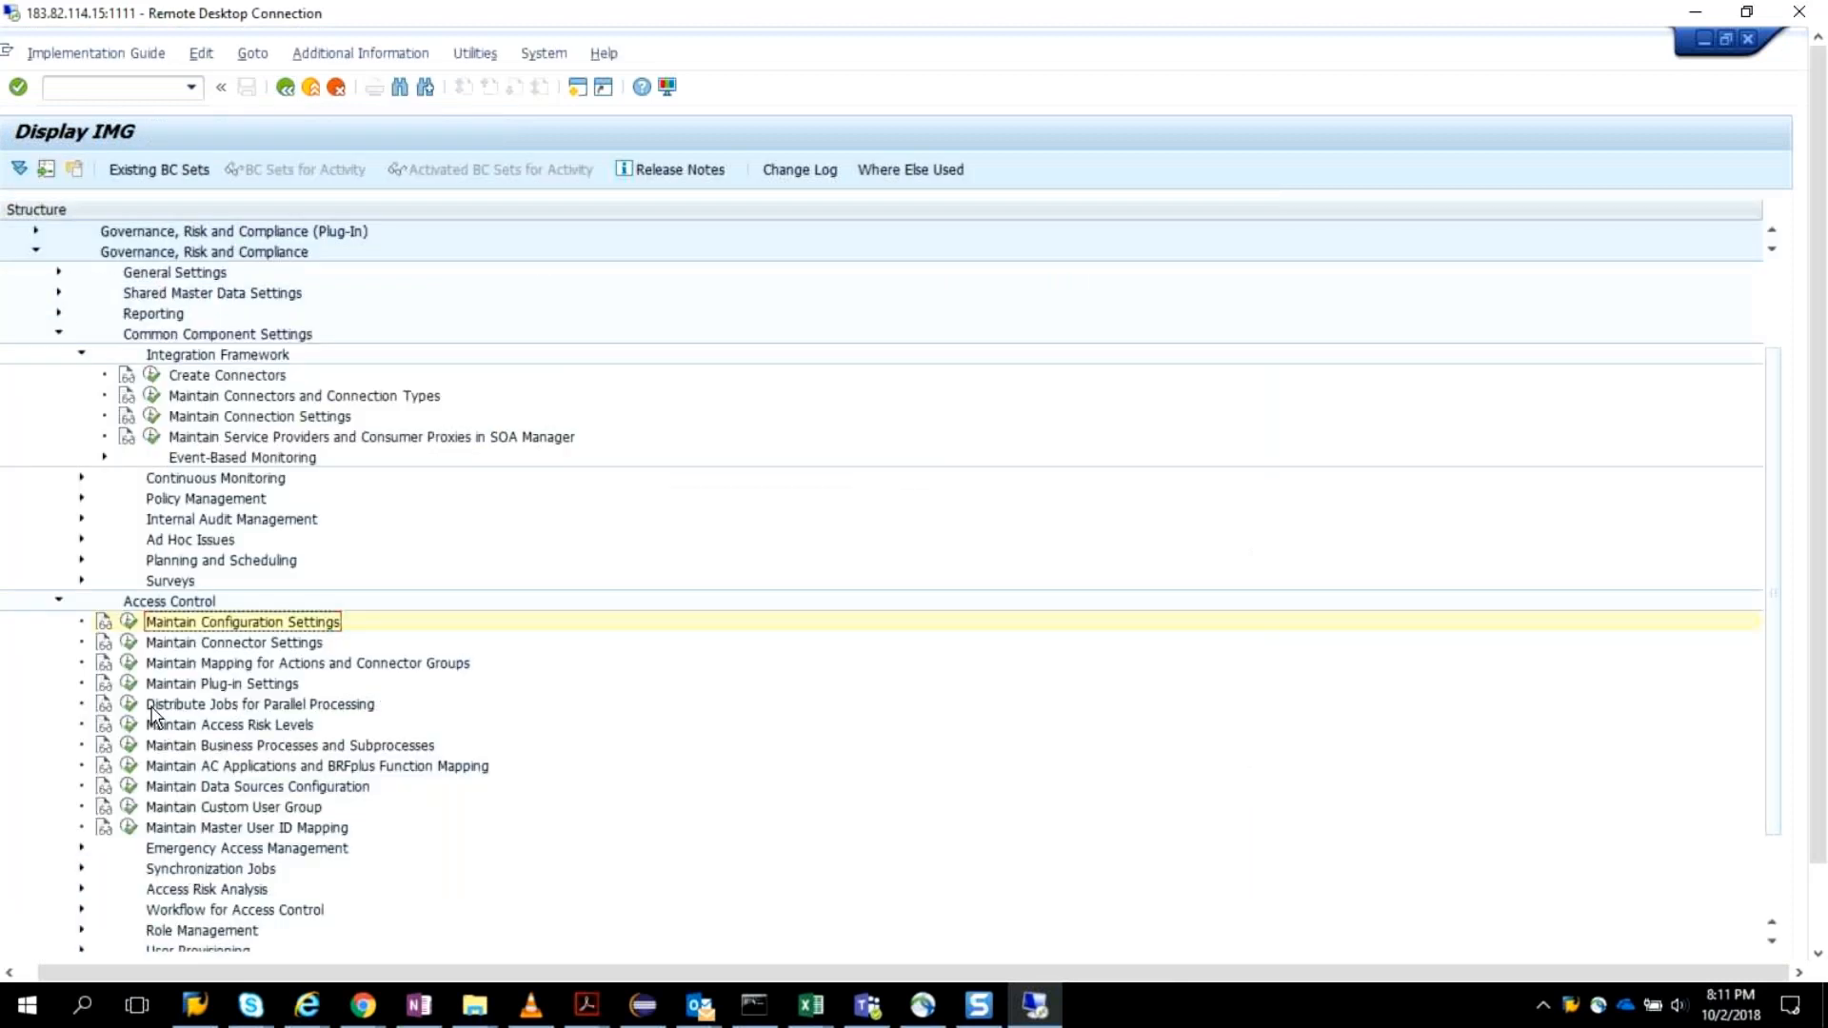
click(92, 88)
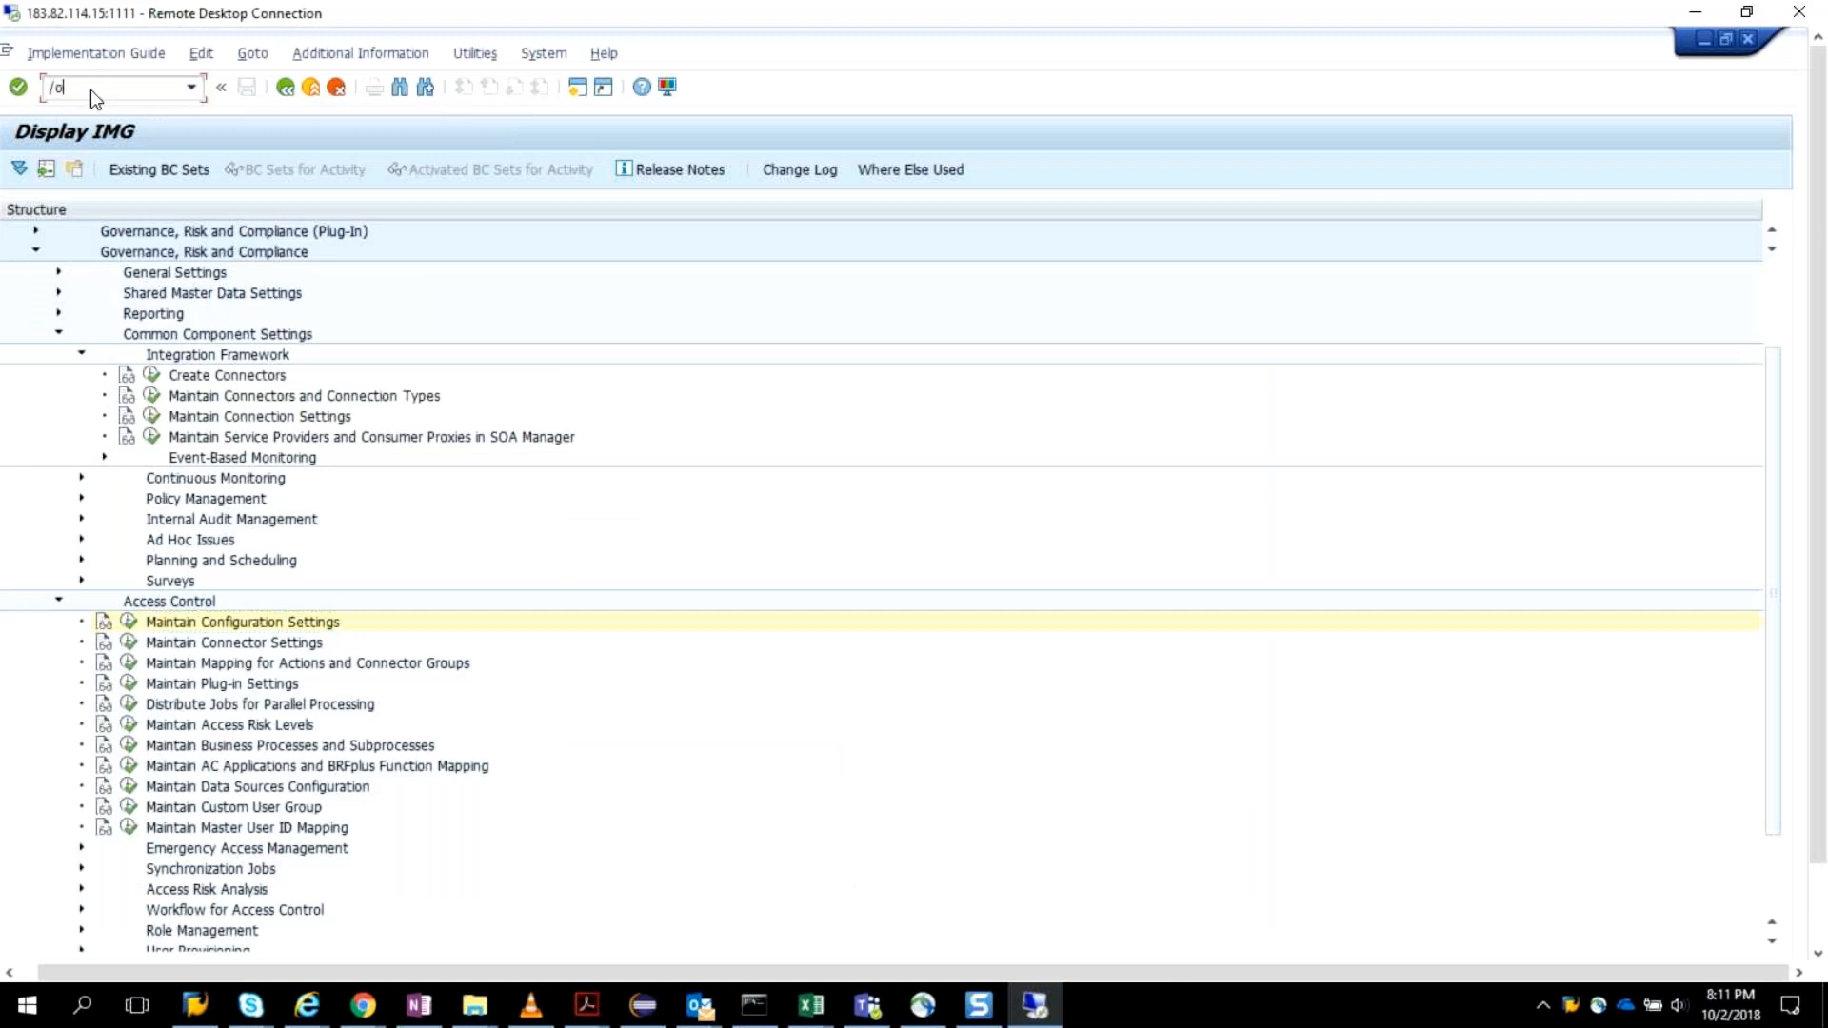
key(Return)
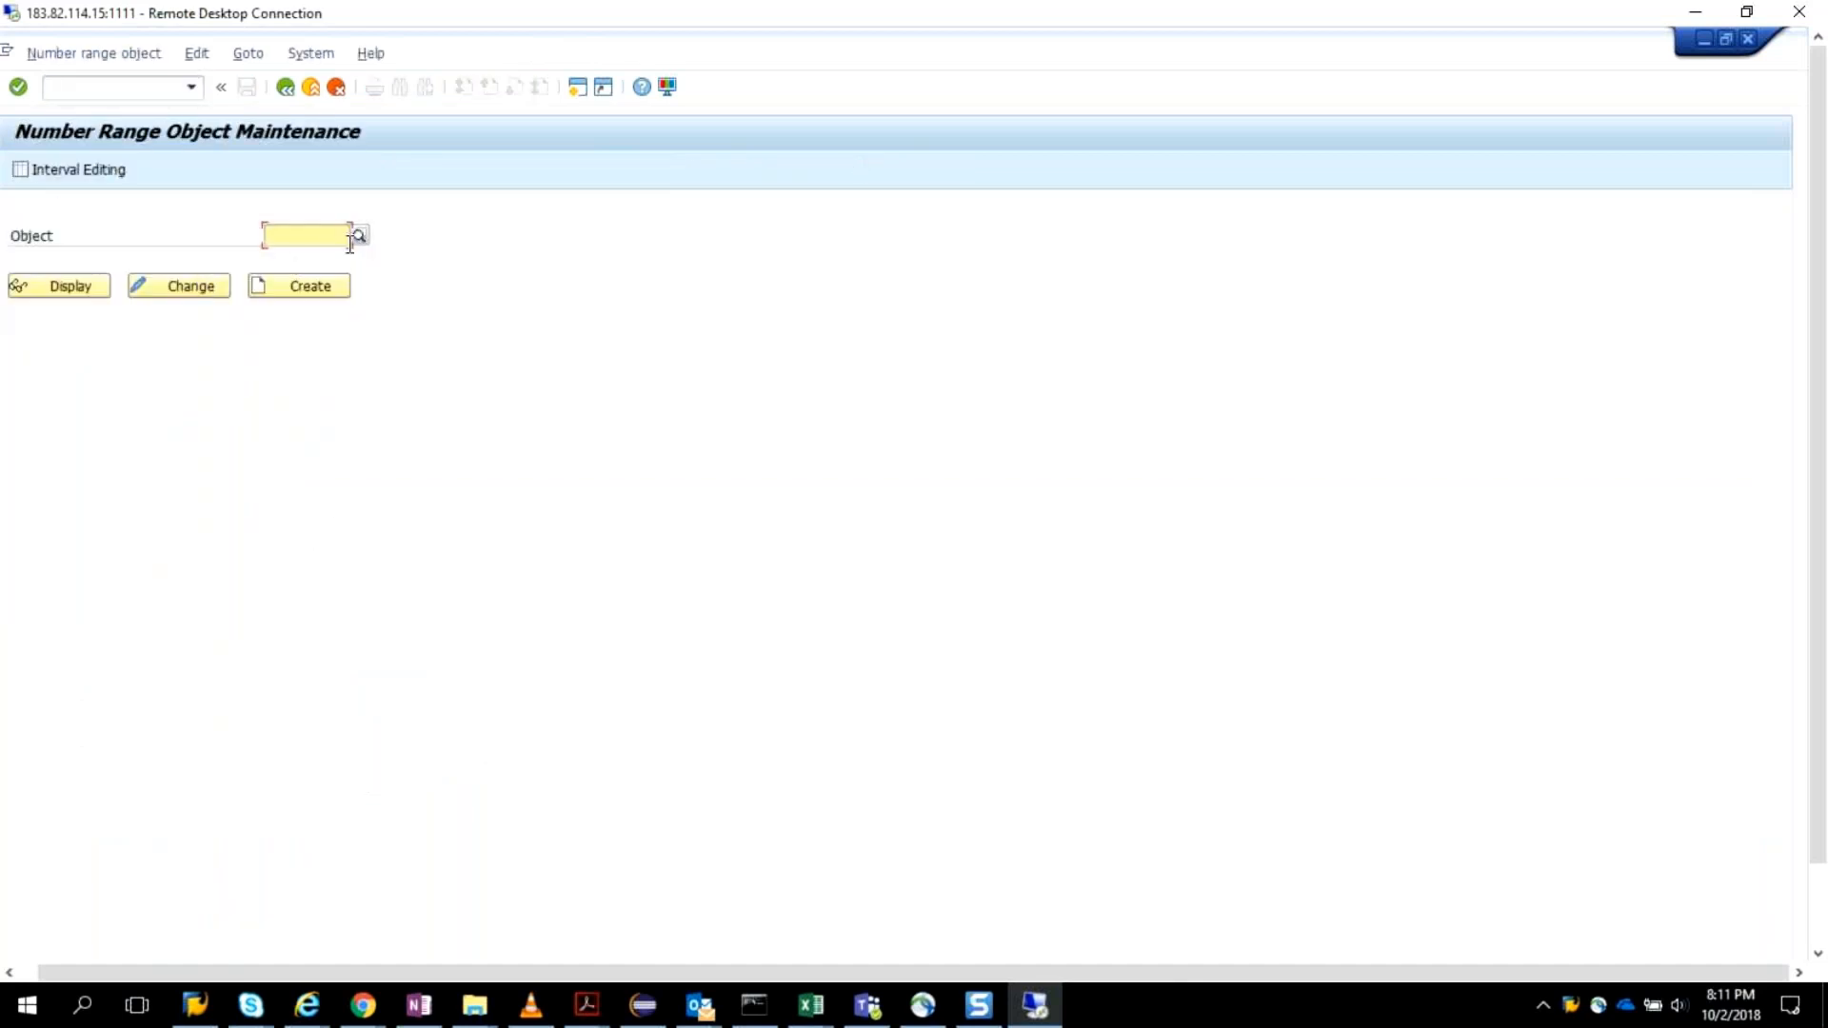
List the available number range objects and consult the Configuring number ranges (1/3) page of the post-installation PDF for the required object.
click(361, 242)
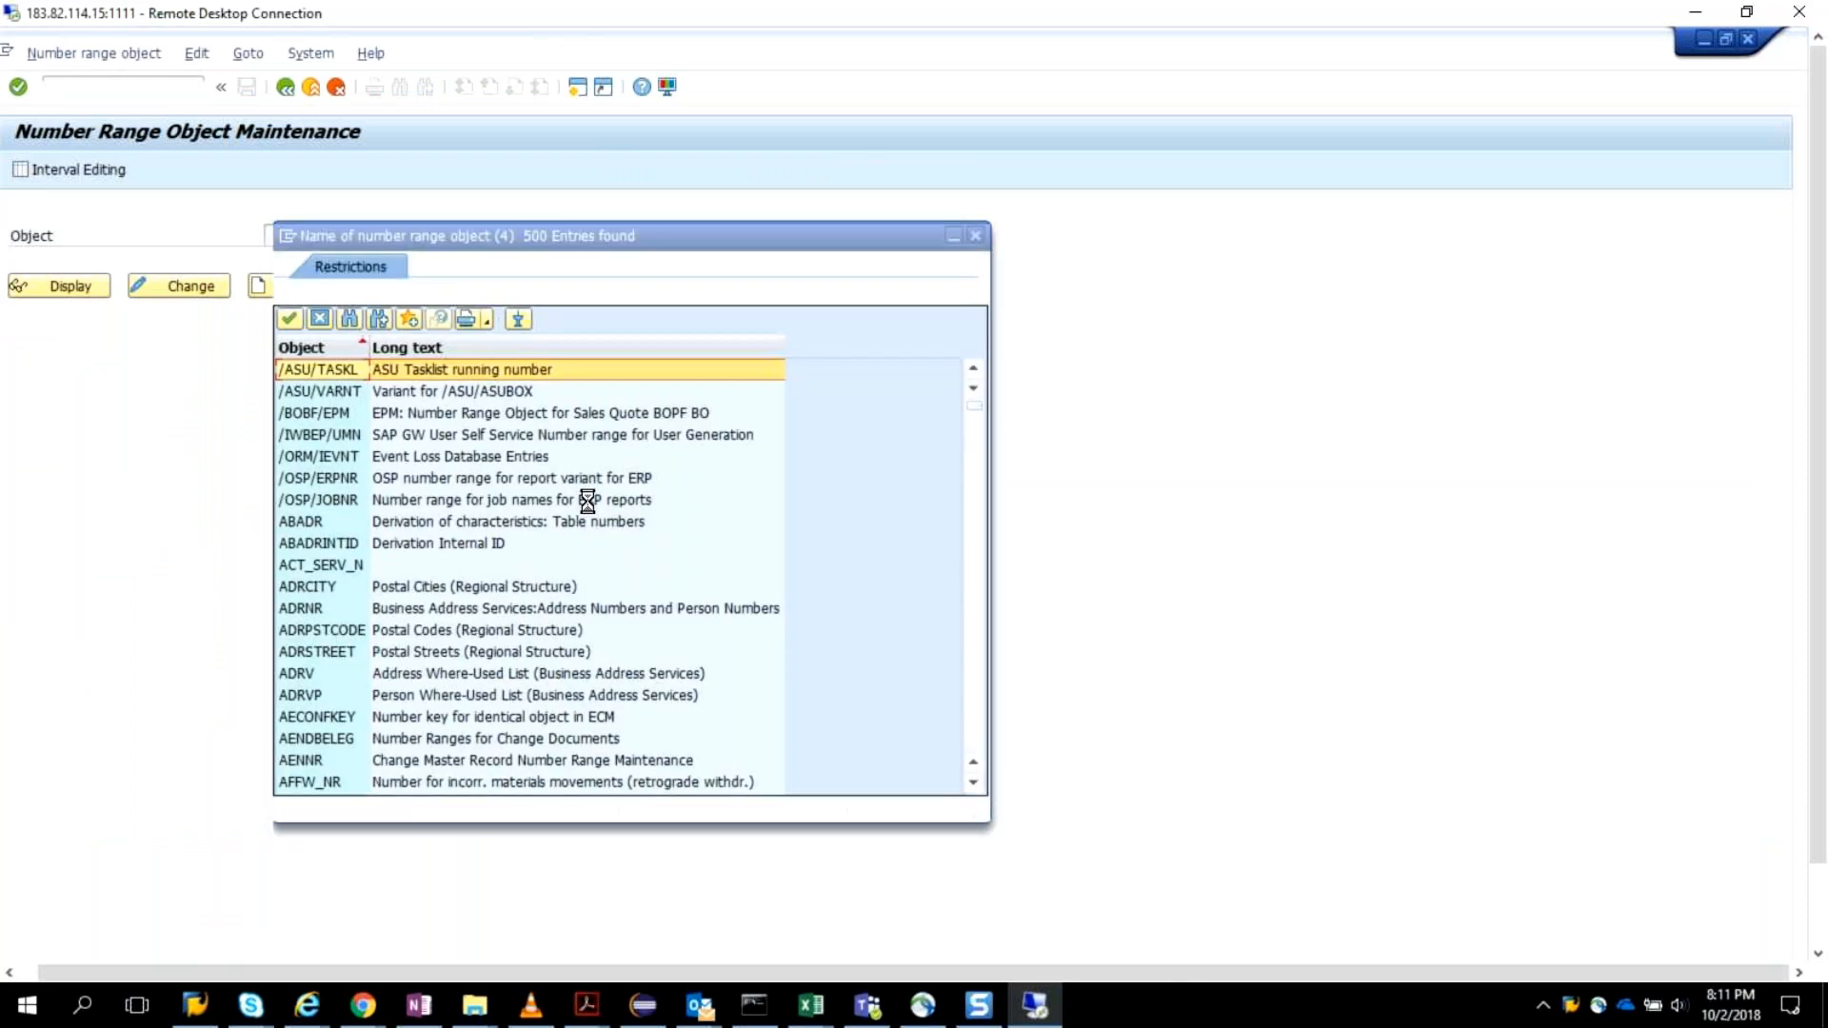
key(alt+Tab)
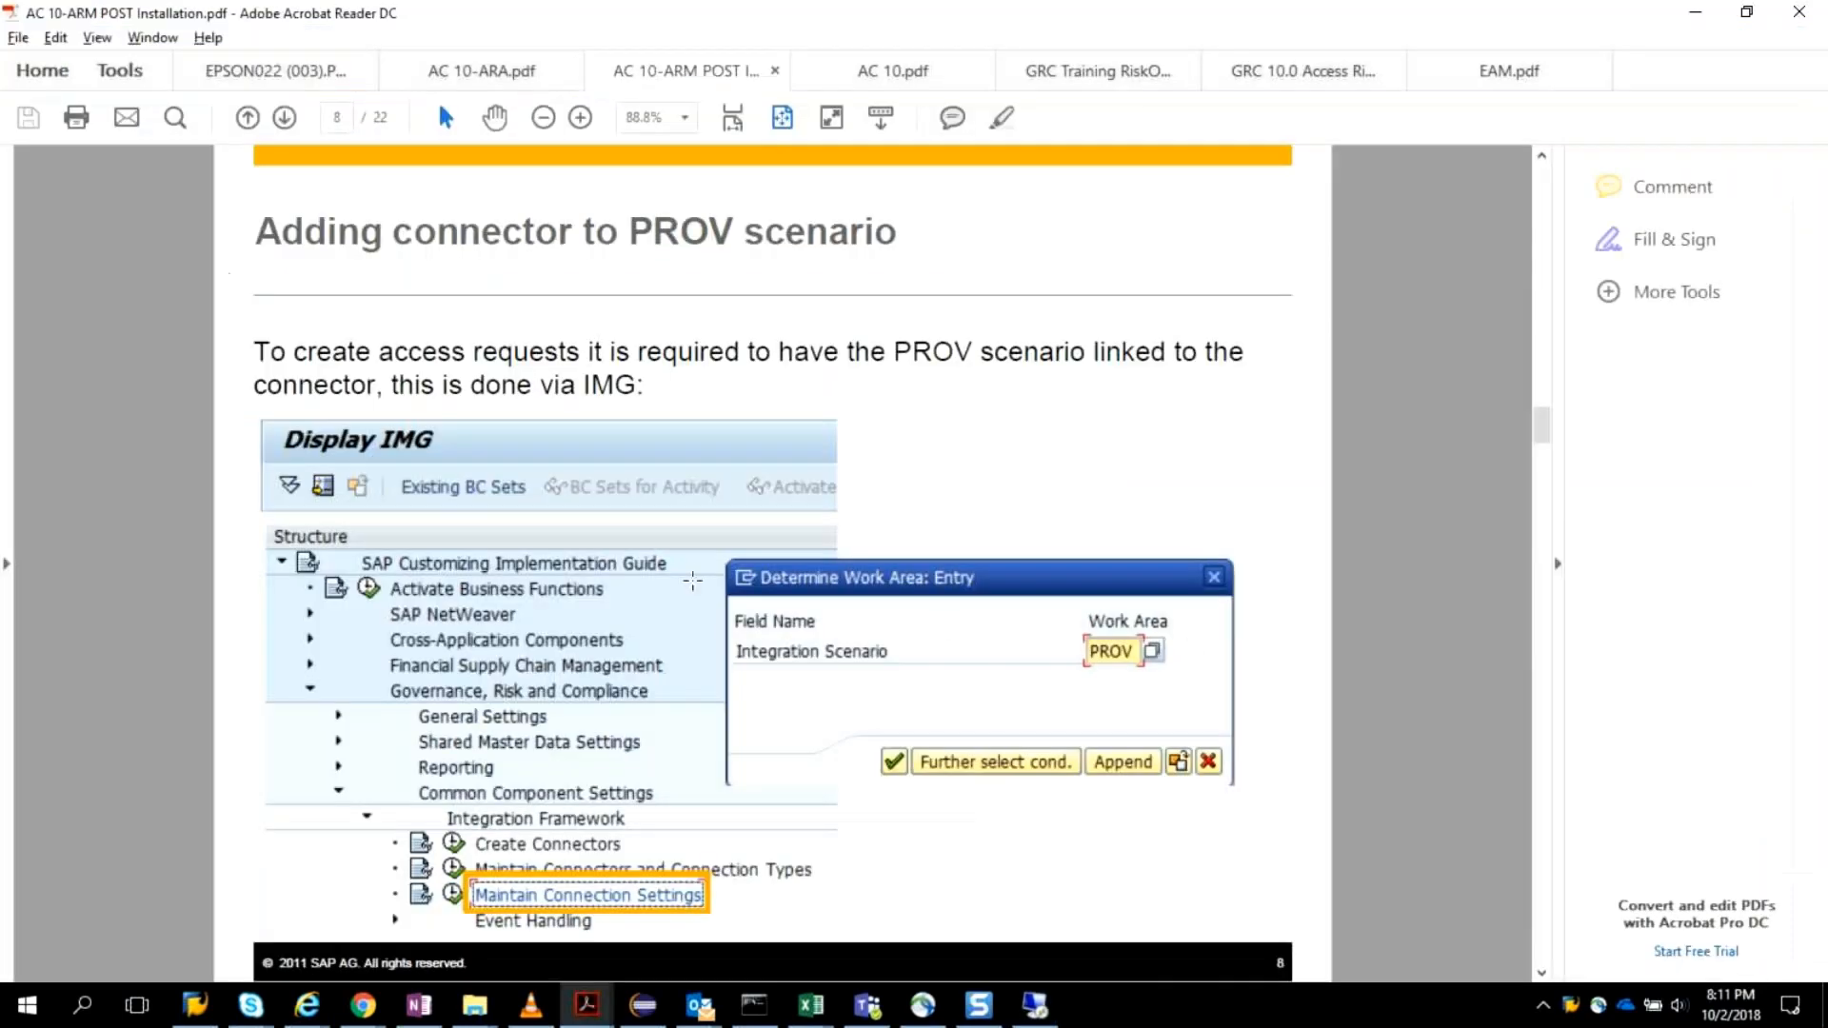
scroll(694, 574, down, 1)
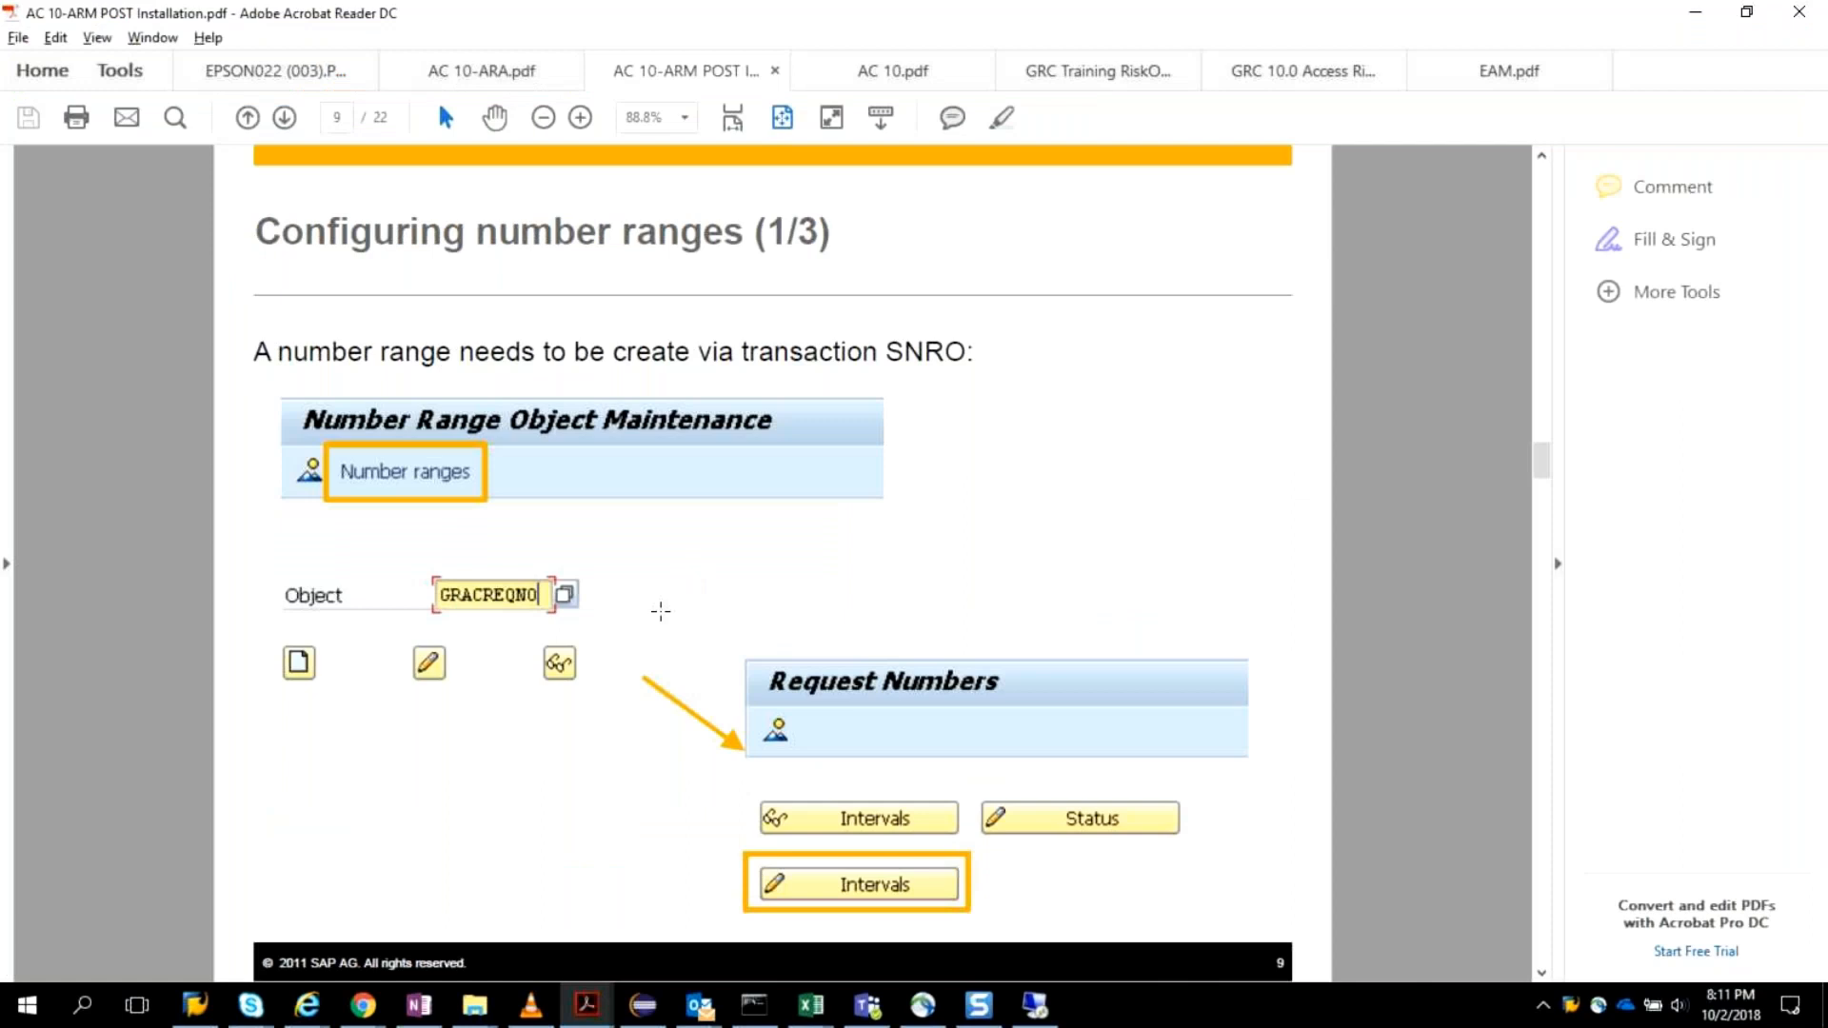
key(alt+Tab)
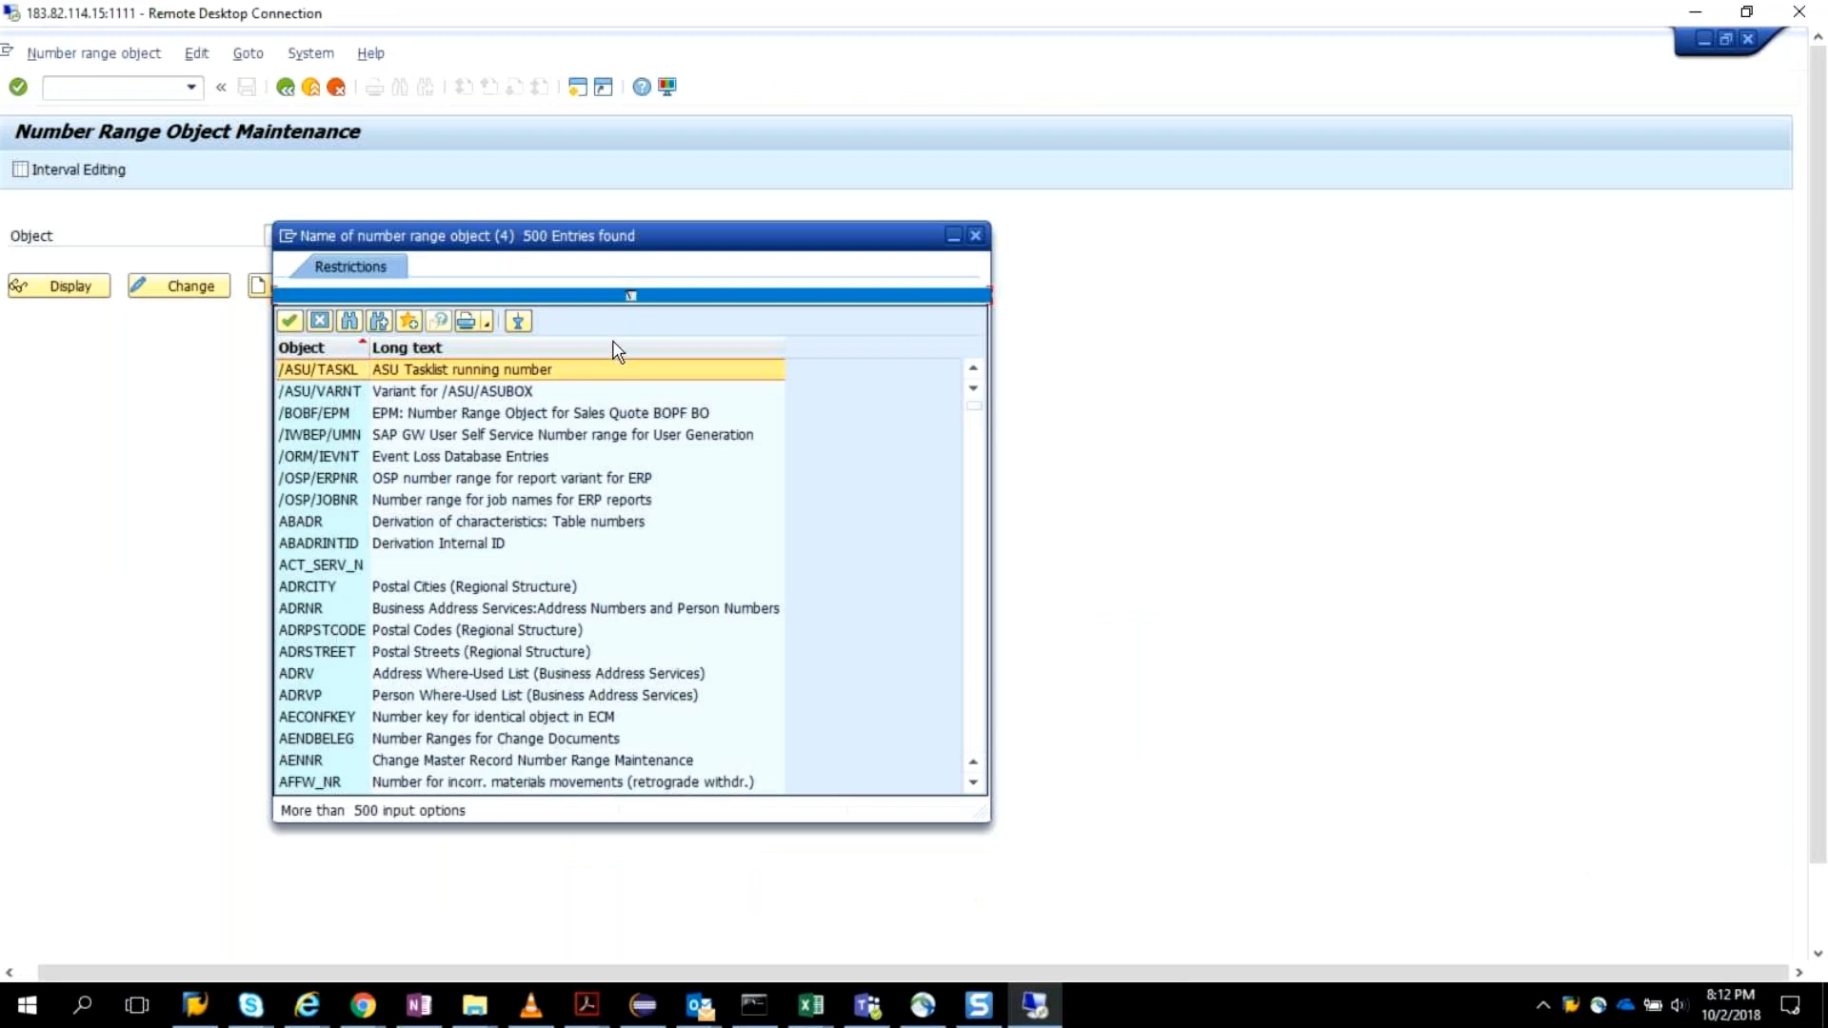
Restrict the number range objects to GRAC* and choose GRACREQNO (Request Numbers) as the object.
click(631, 297)
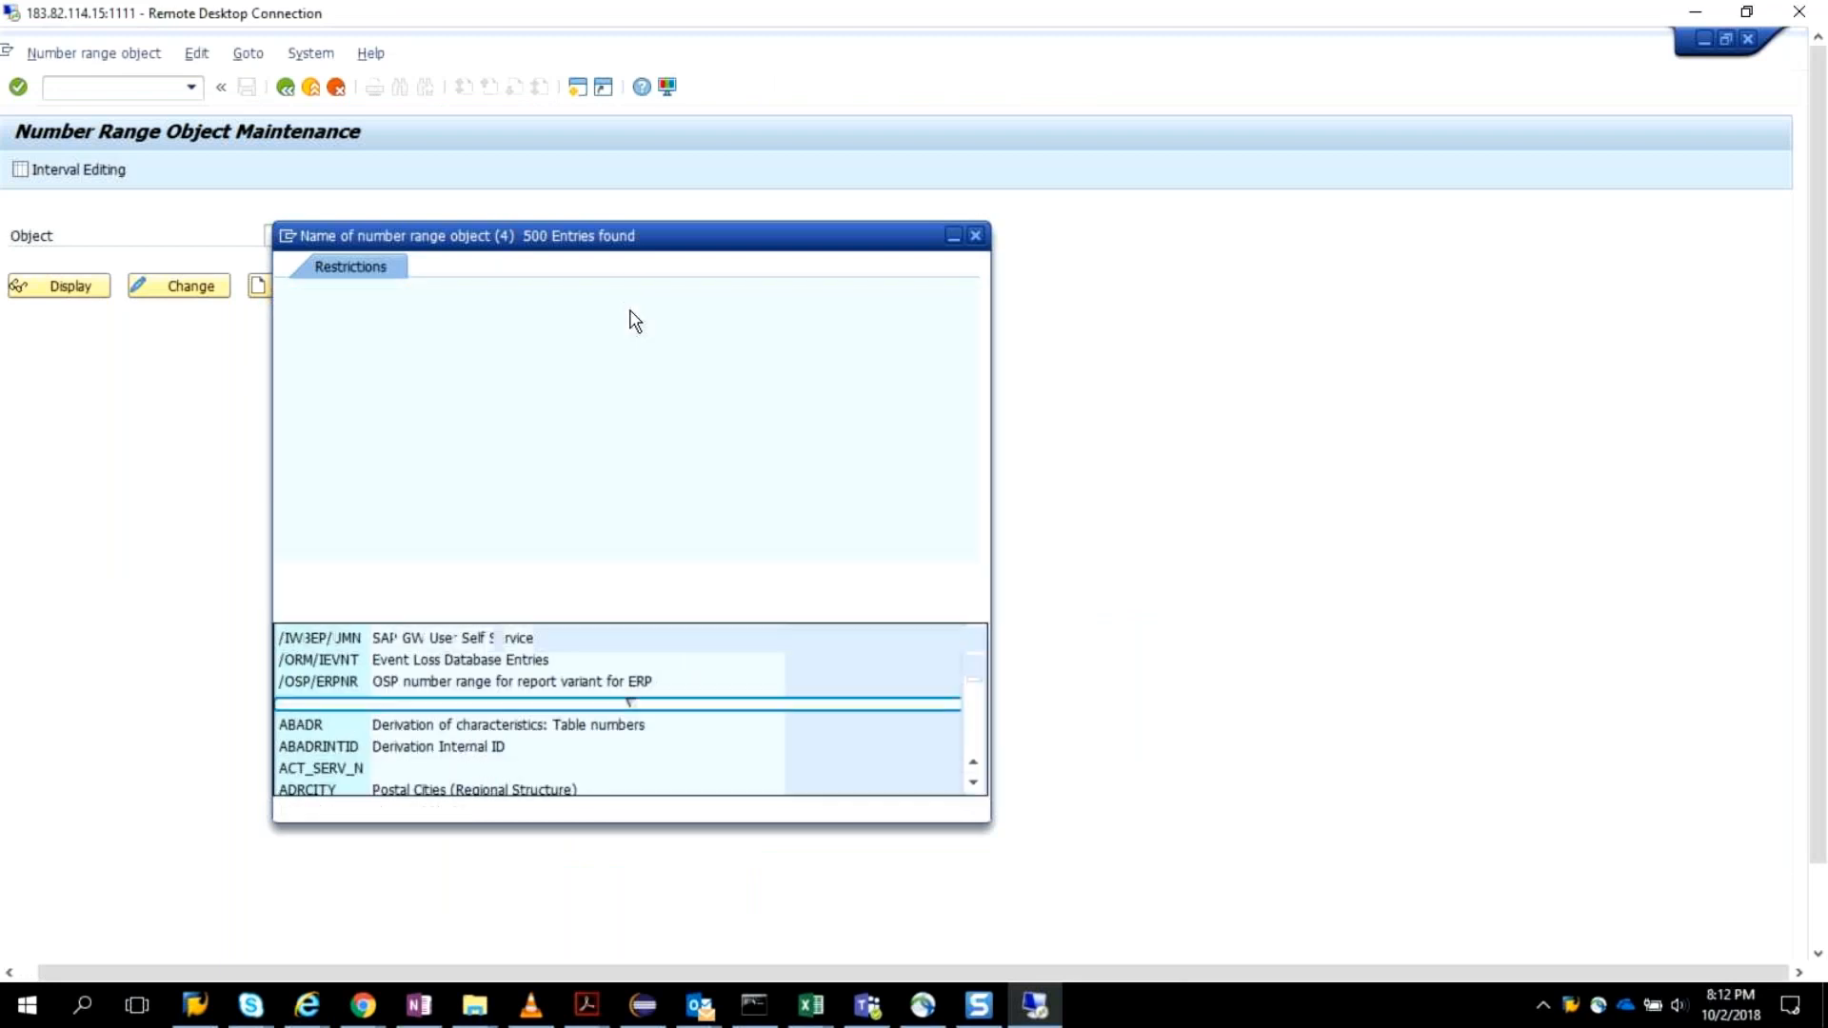
text(GRAC*)
key(Return)
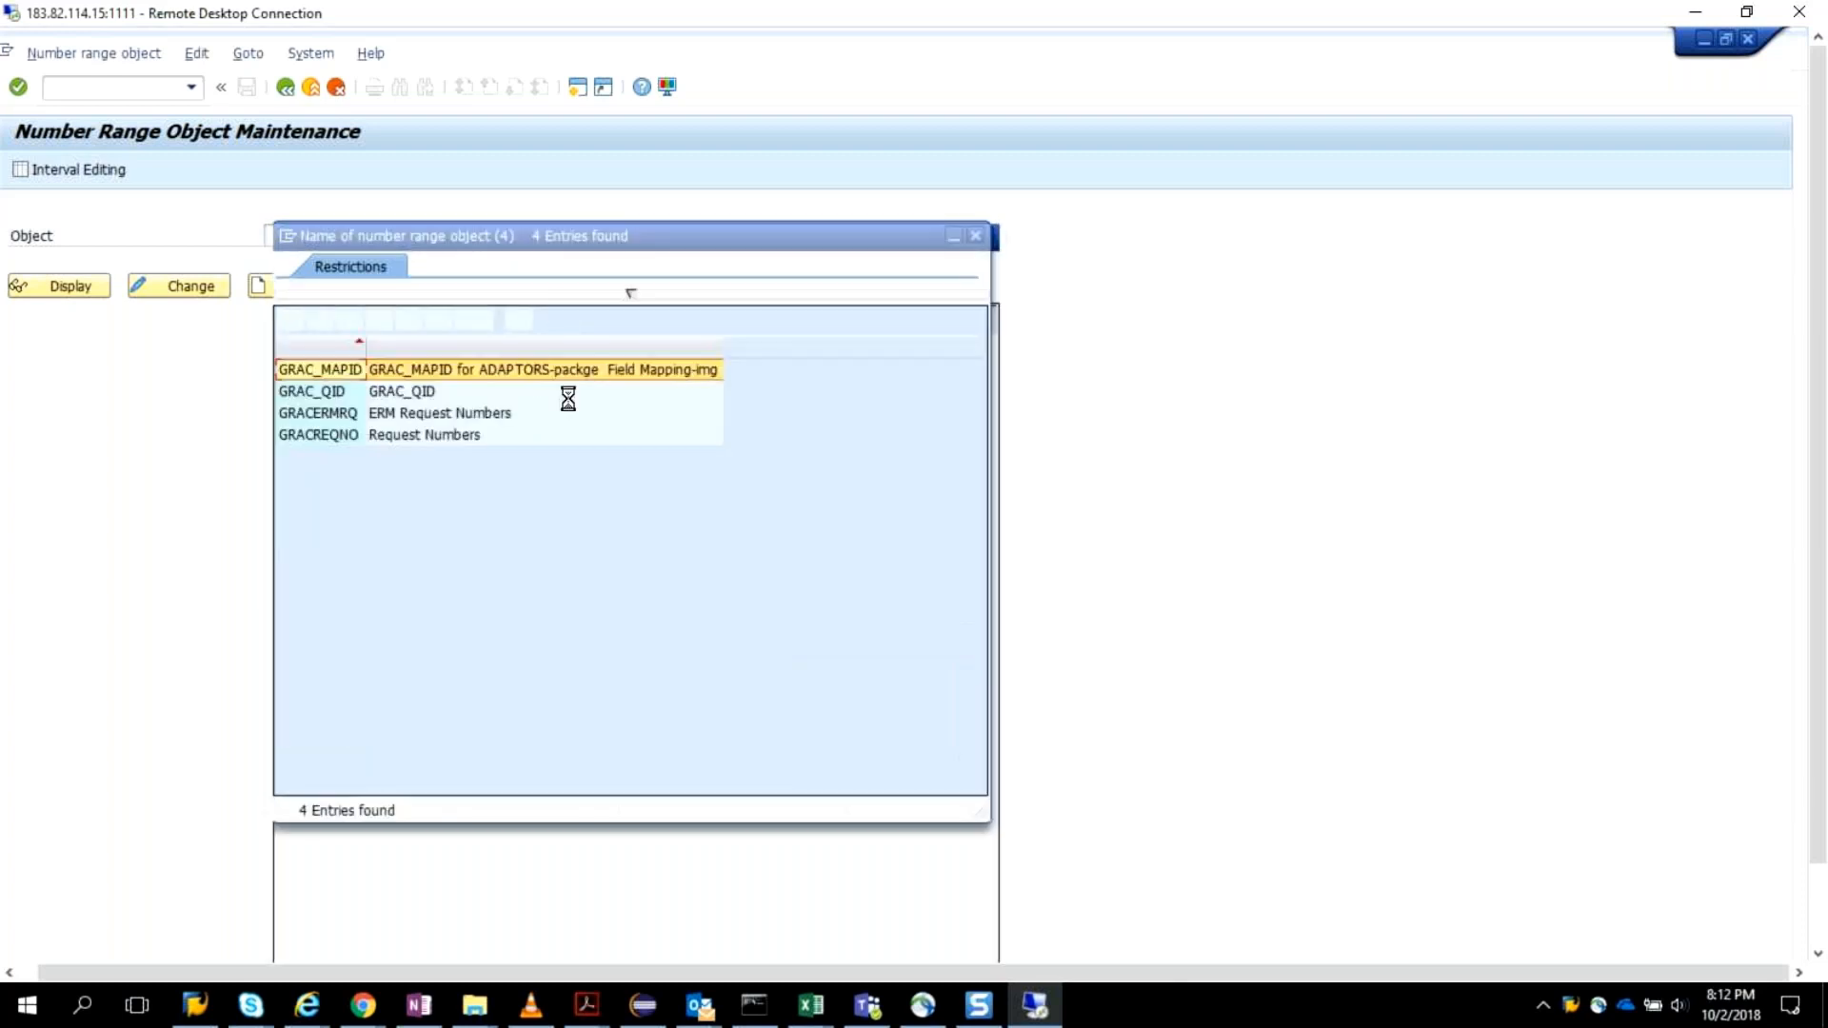
click(331, 435)
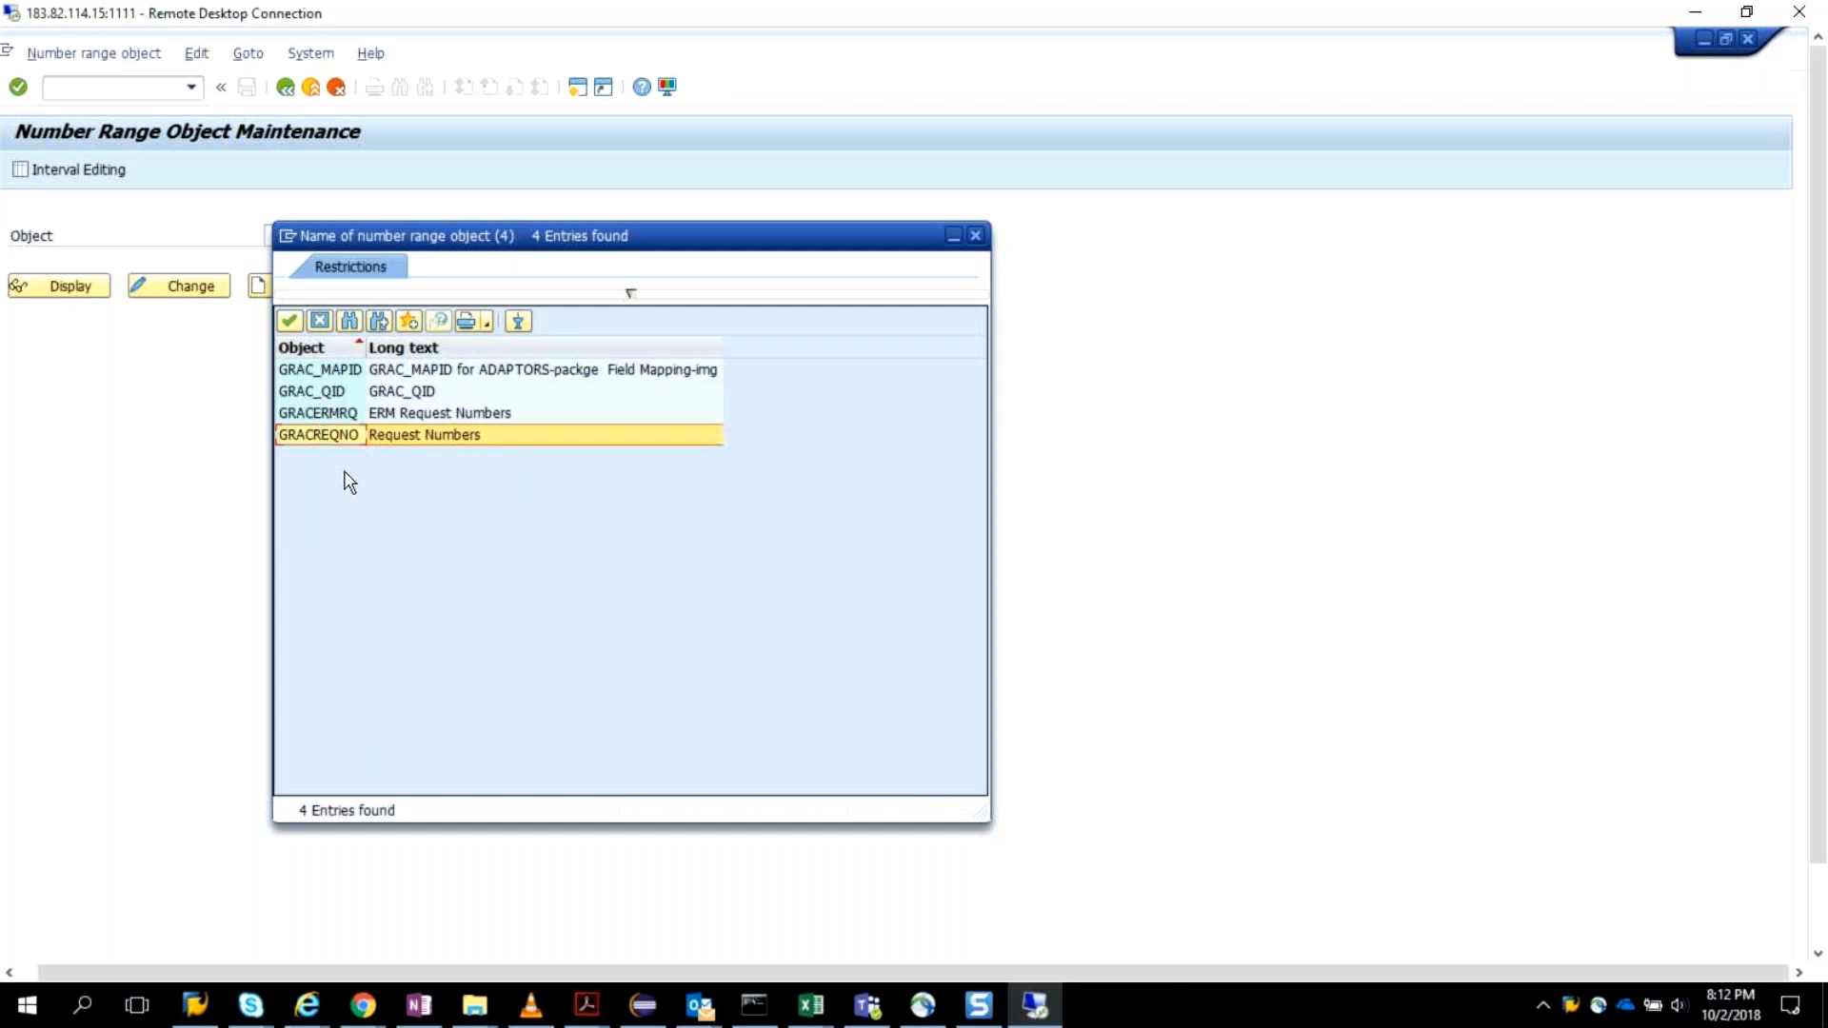
double_click(446, 435)
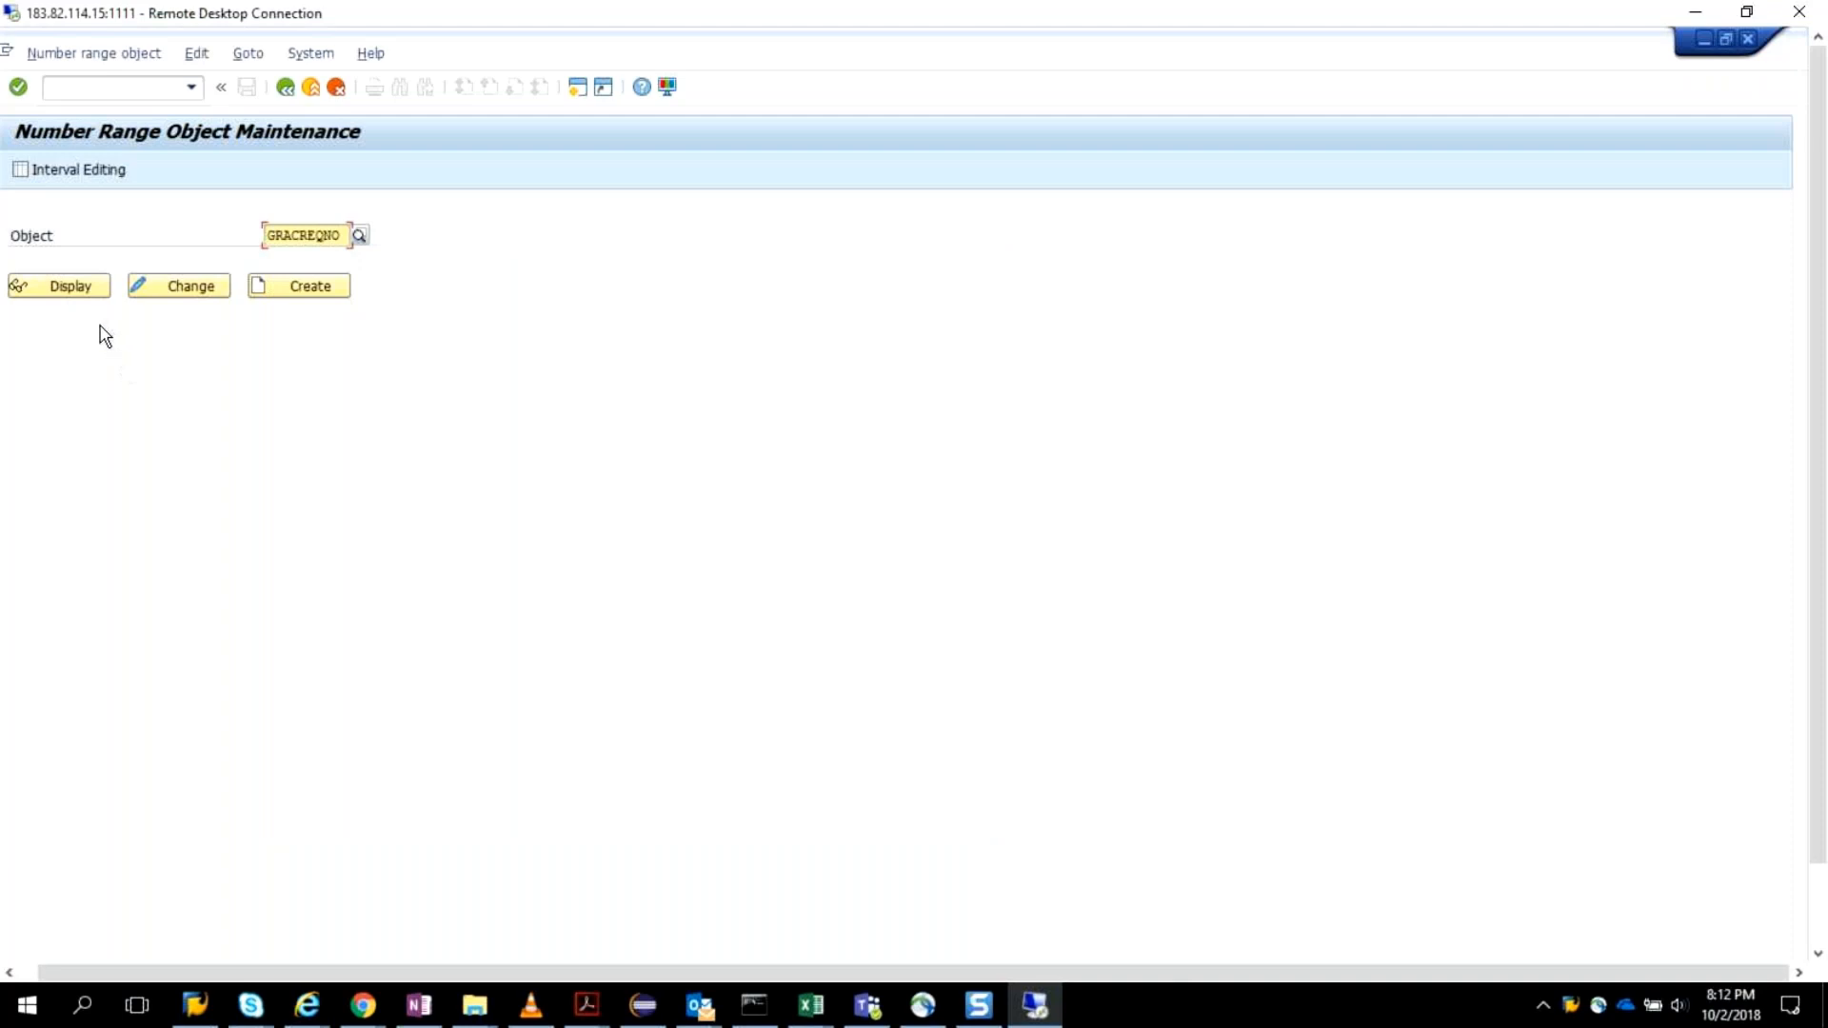
Try to open the GRACREQNO number range object for changing and dismiss the dialogs.
click(202, 288)
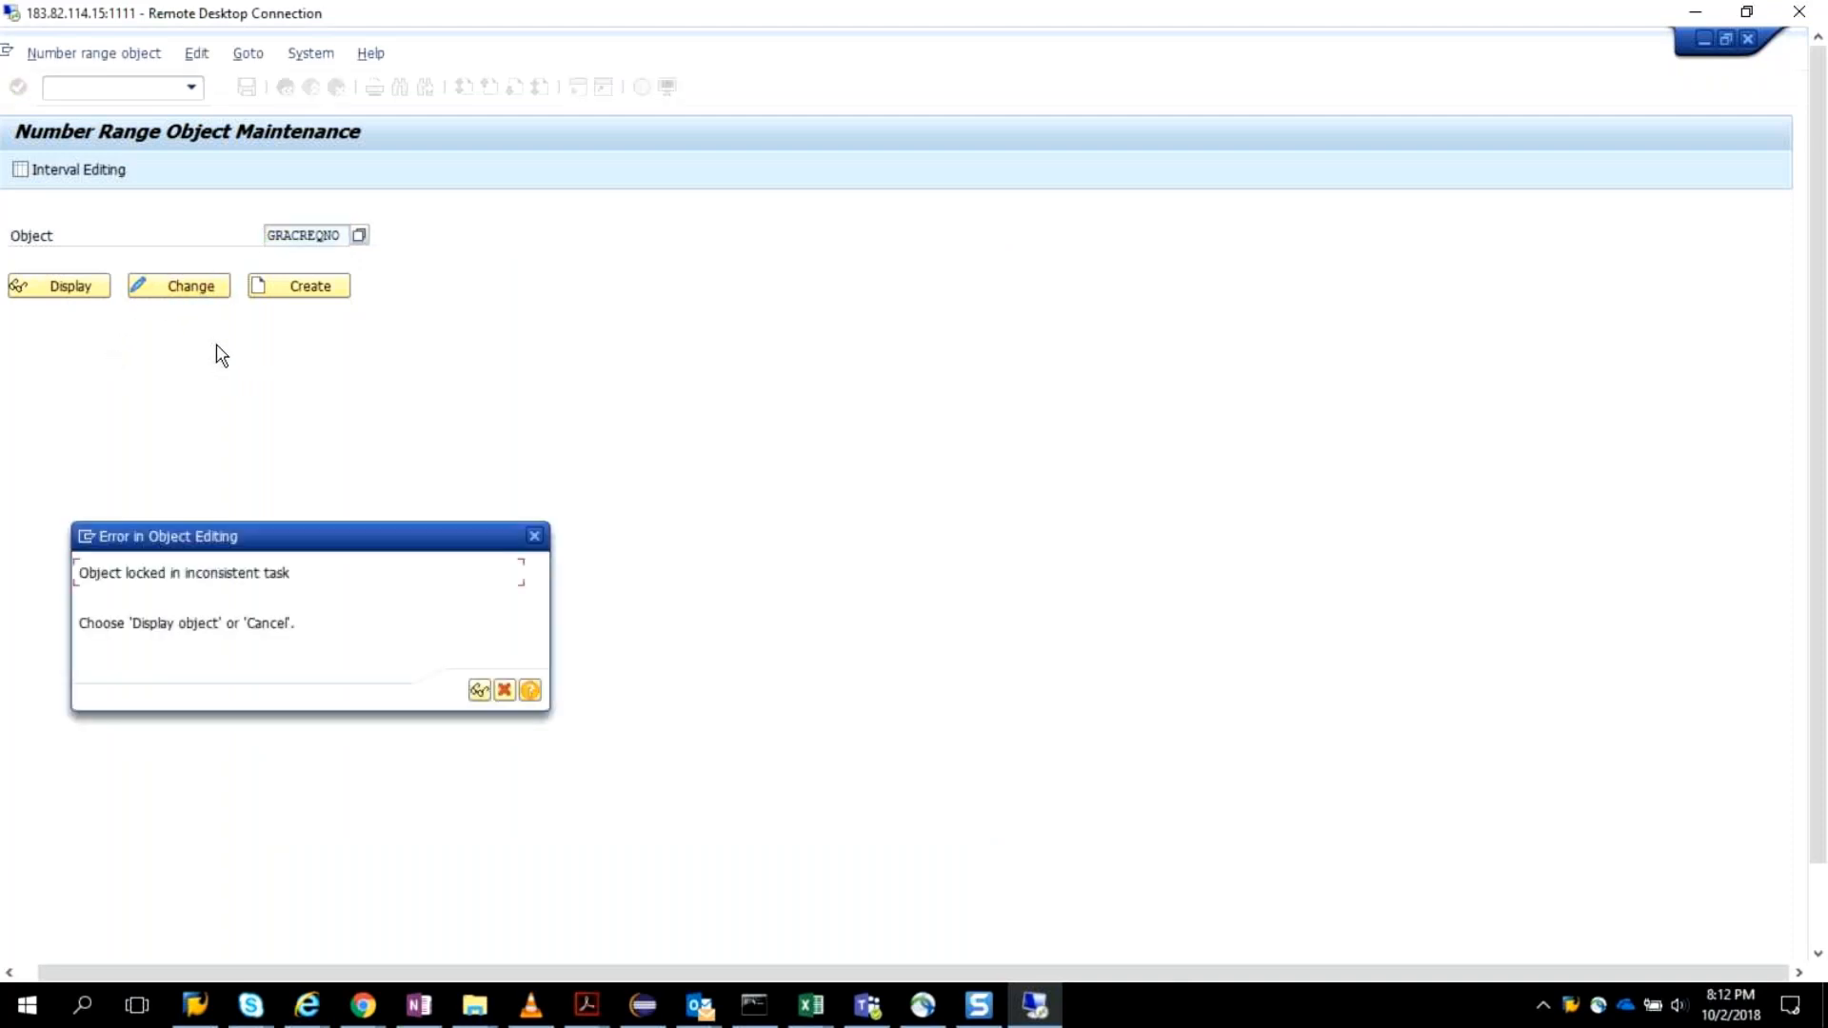
click(535, 536)
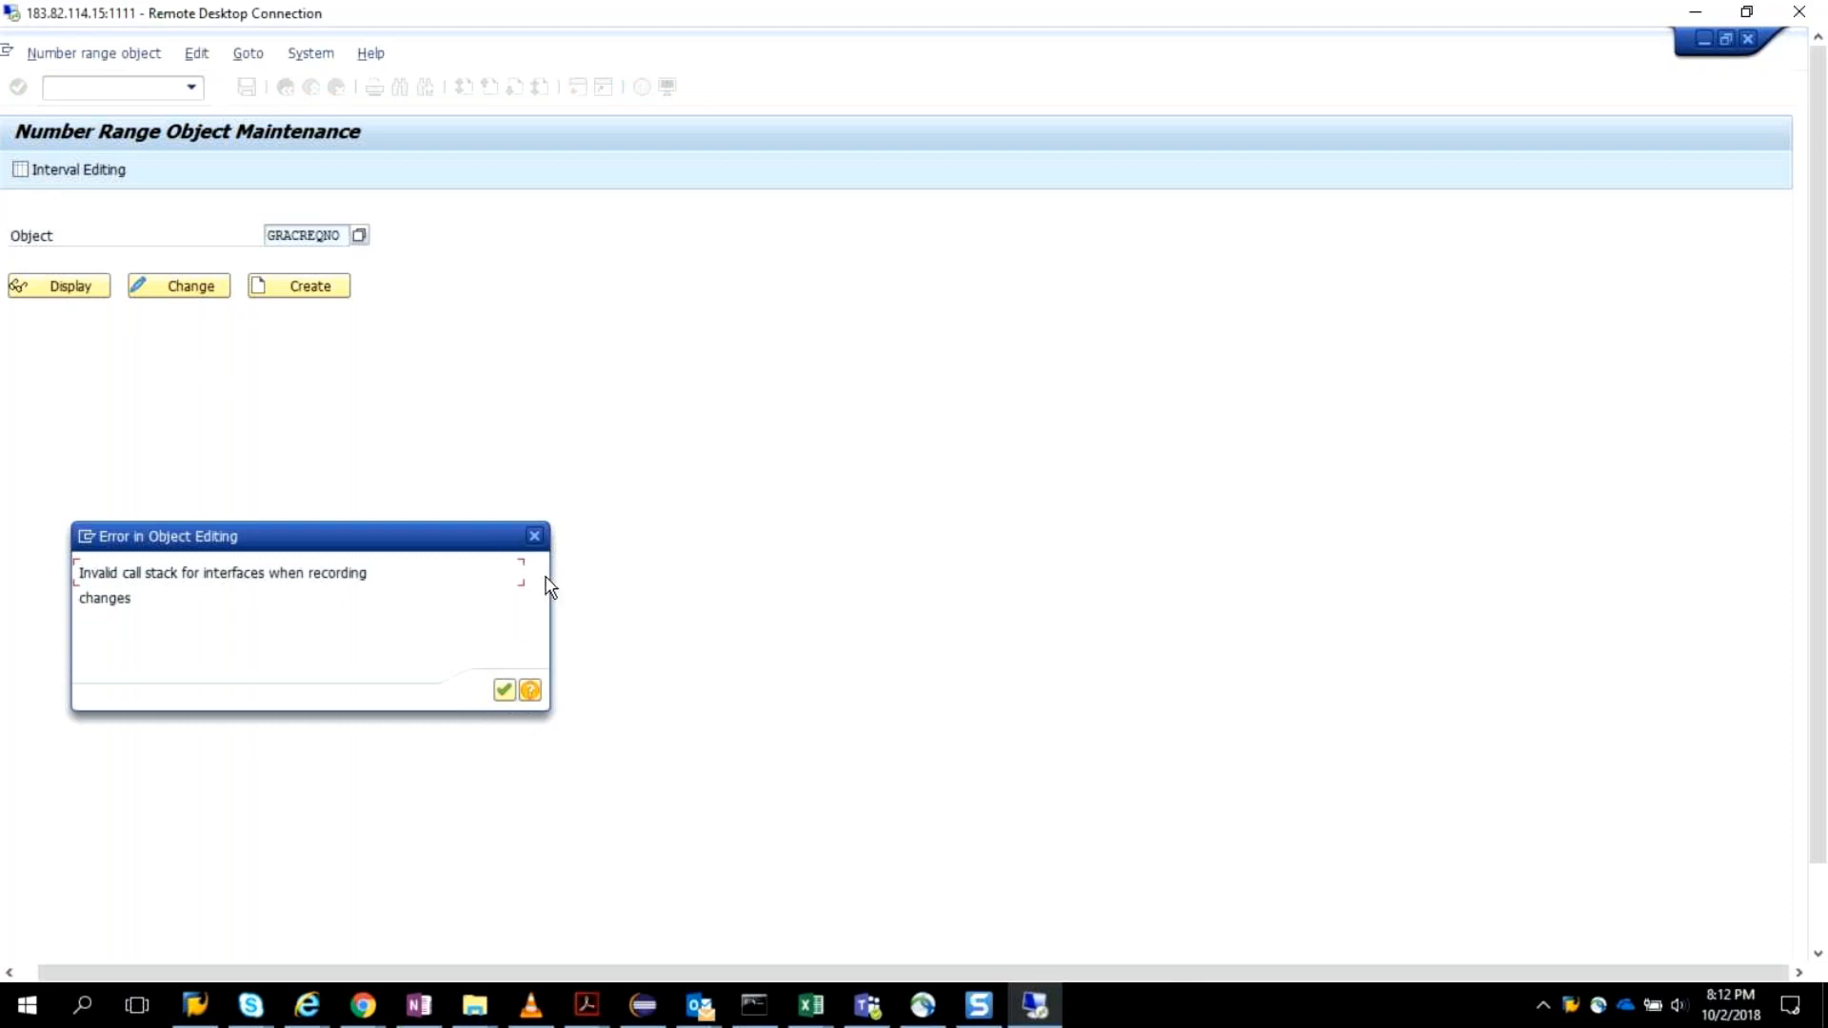
click(534, 537)
Open the request number intervals of GRACREQNO for editing and insert a new interval numbered 4.
click(32, 171)
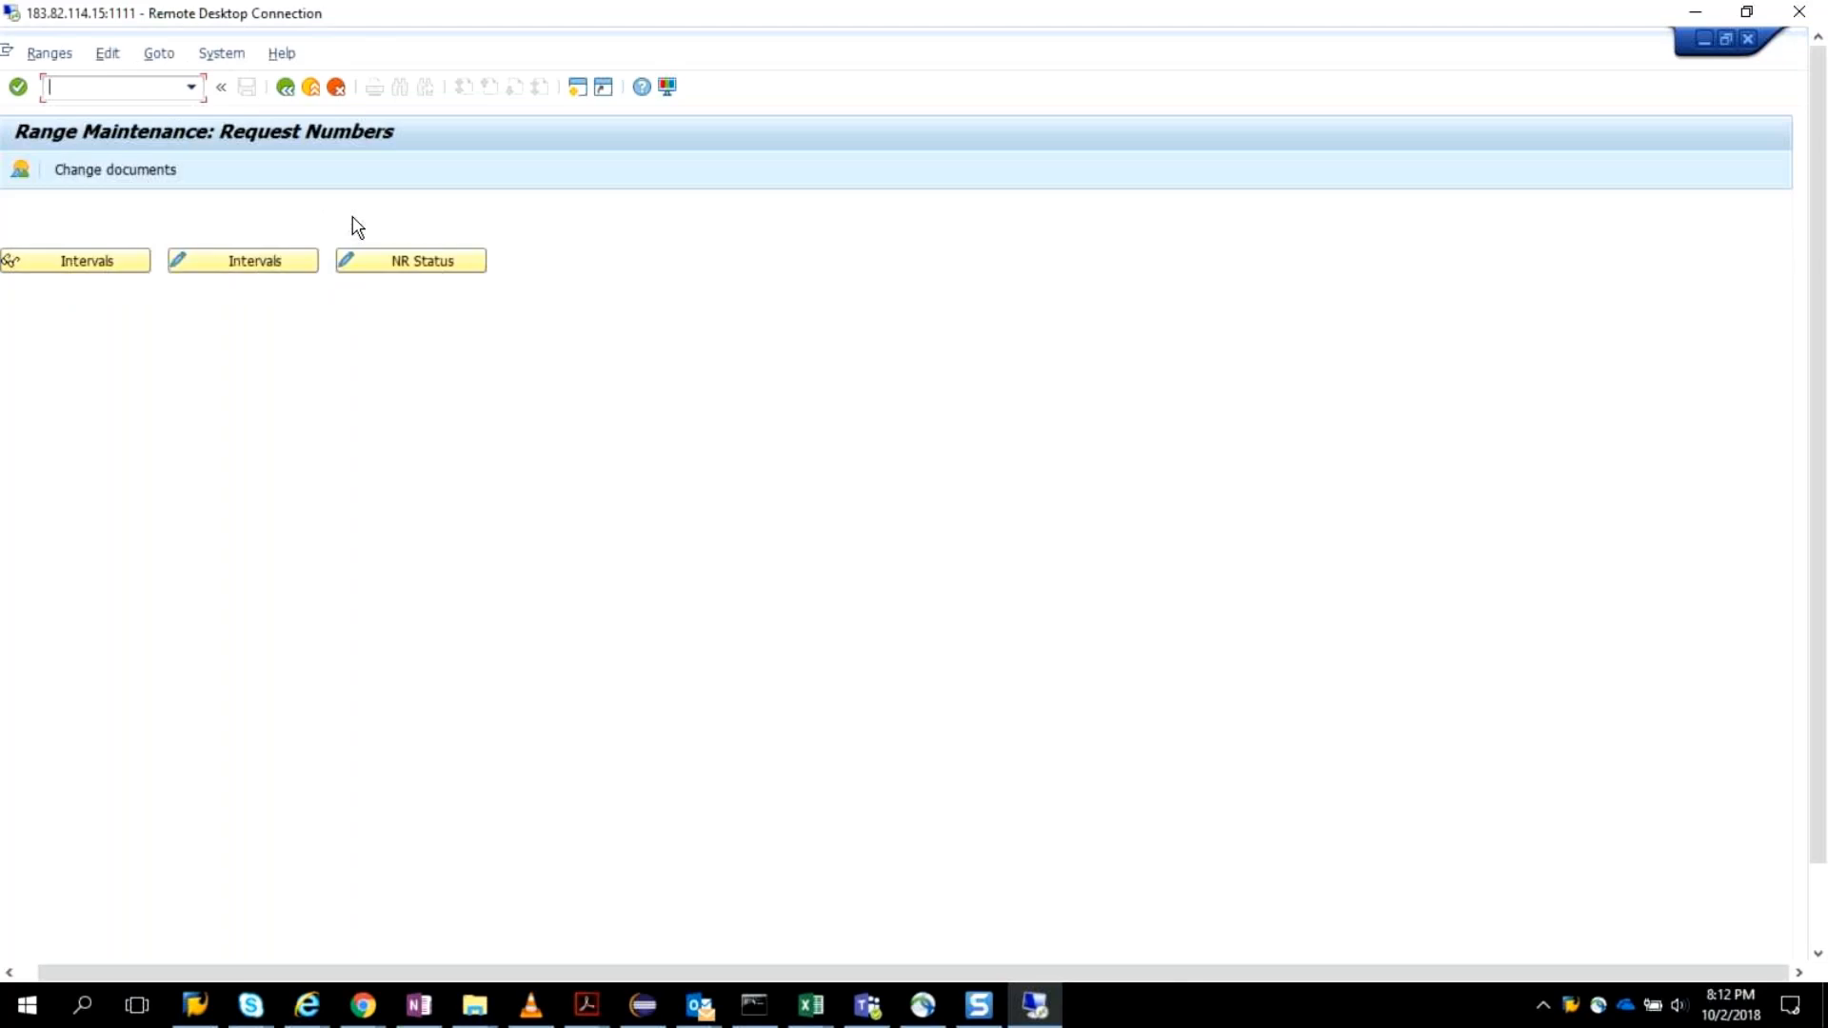
click(229, 264)
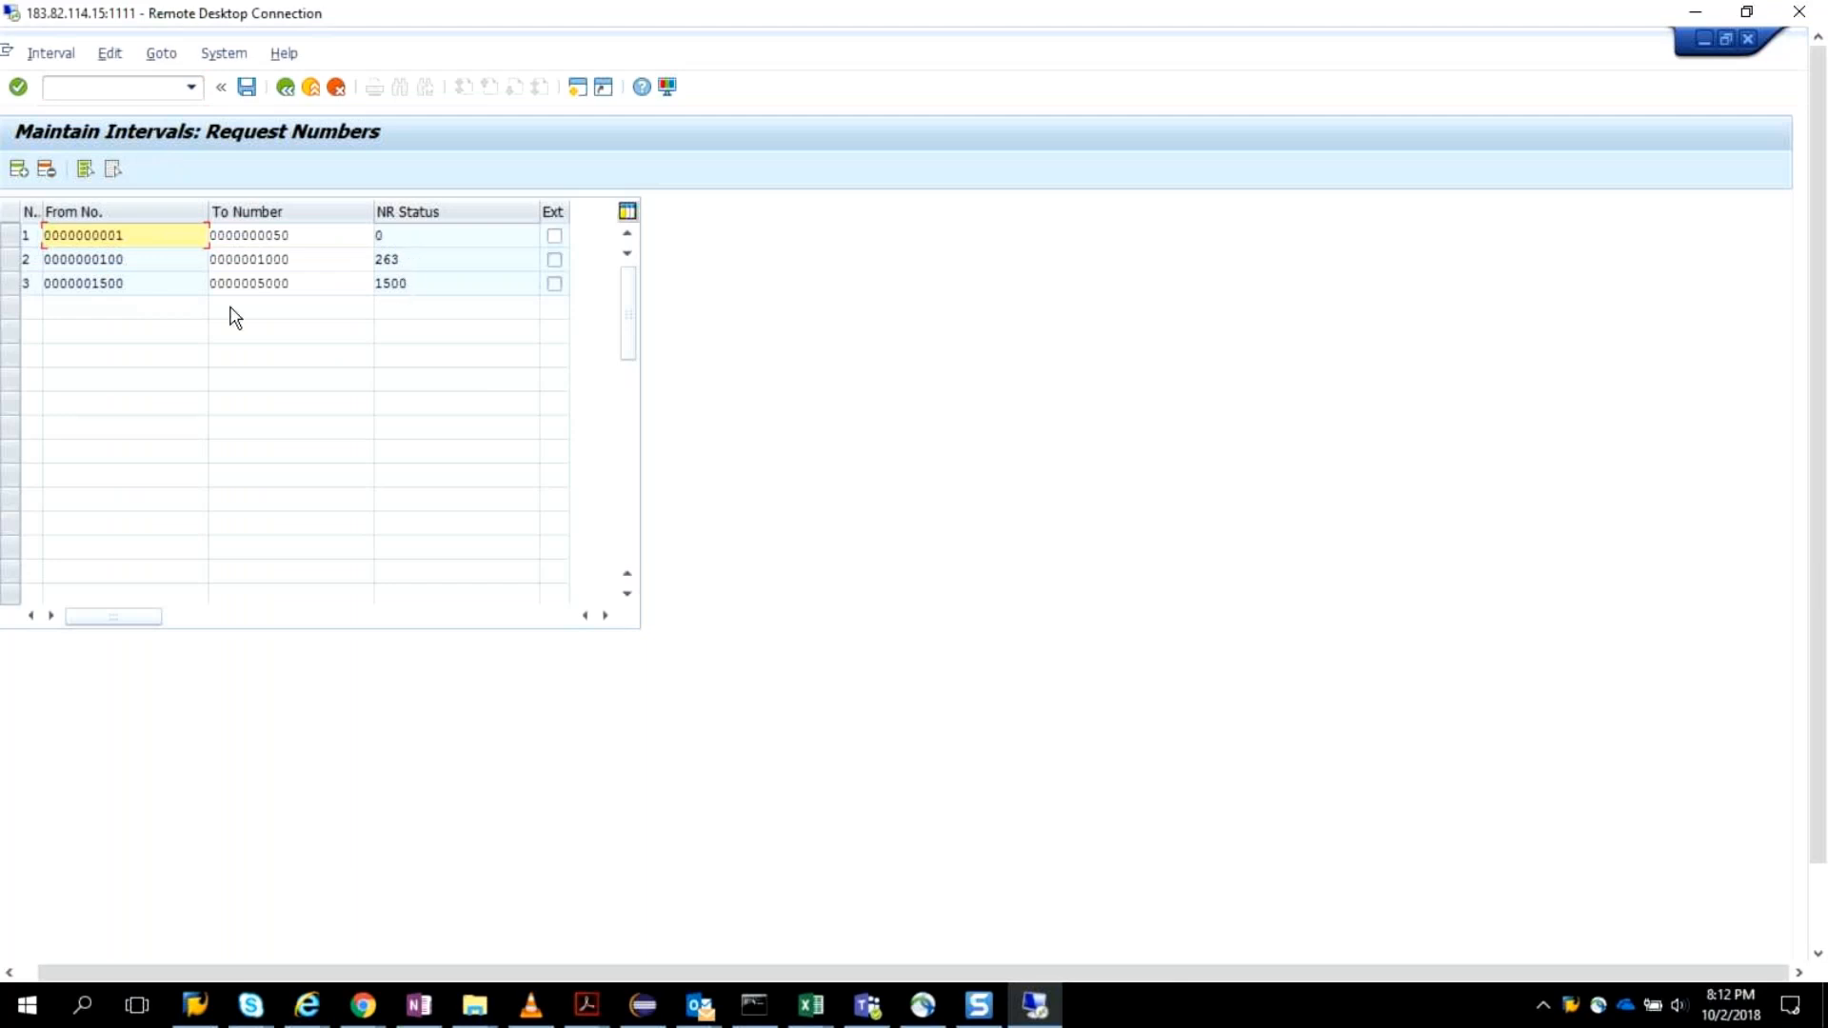
click(18, 172)
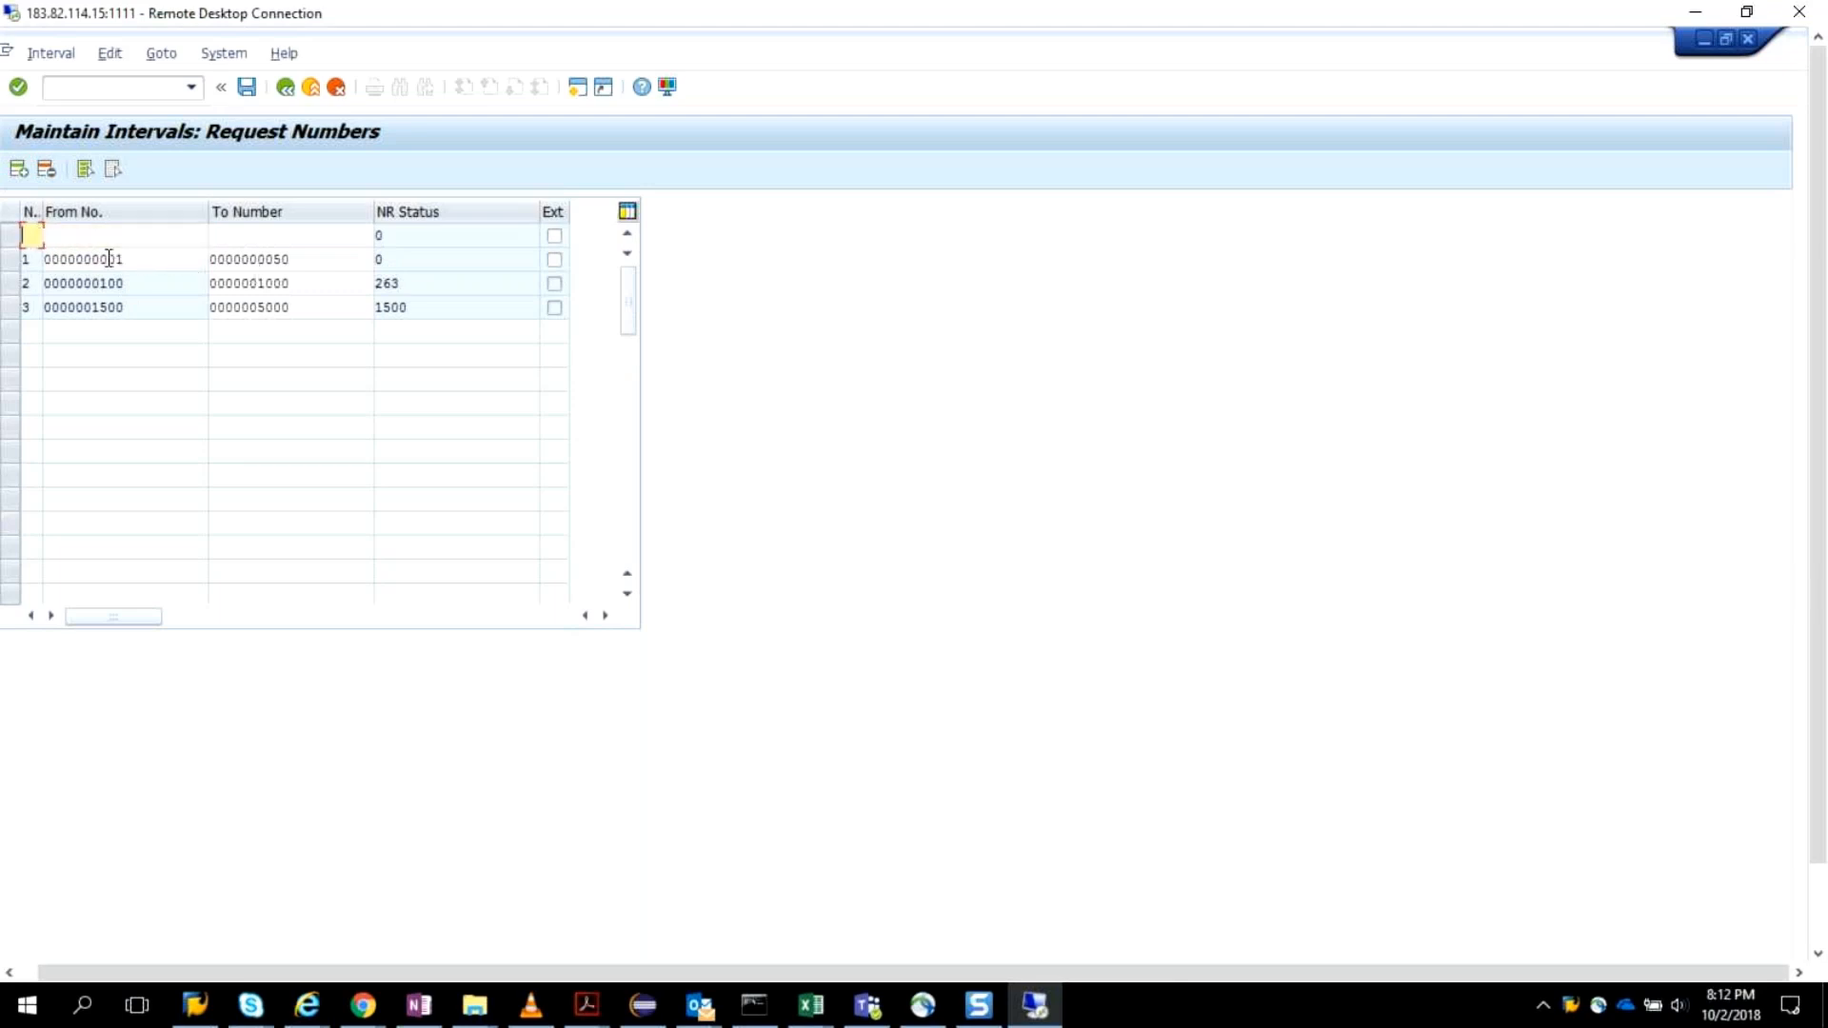
text(4)
click(124, 238)
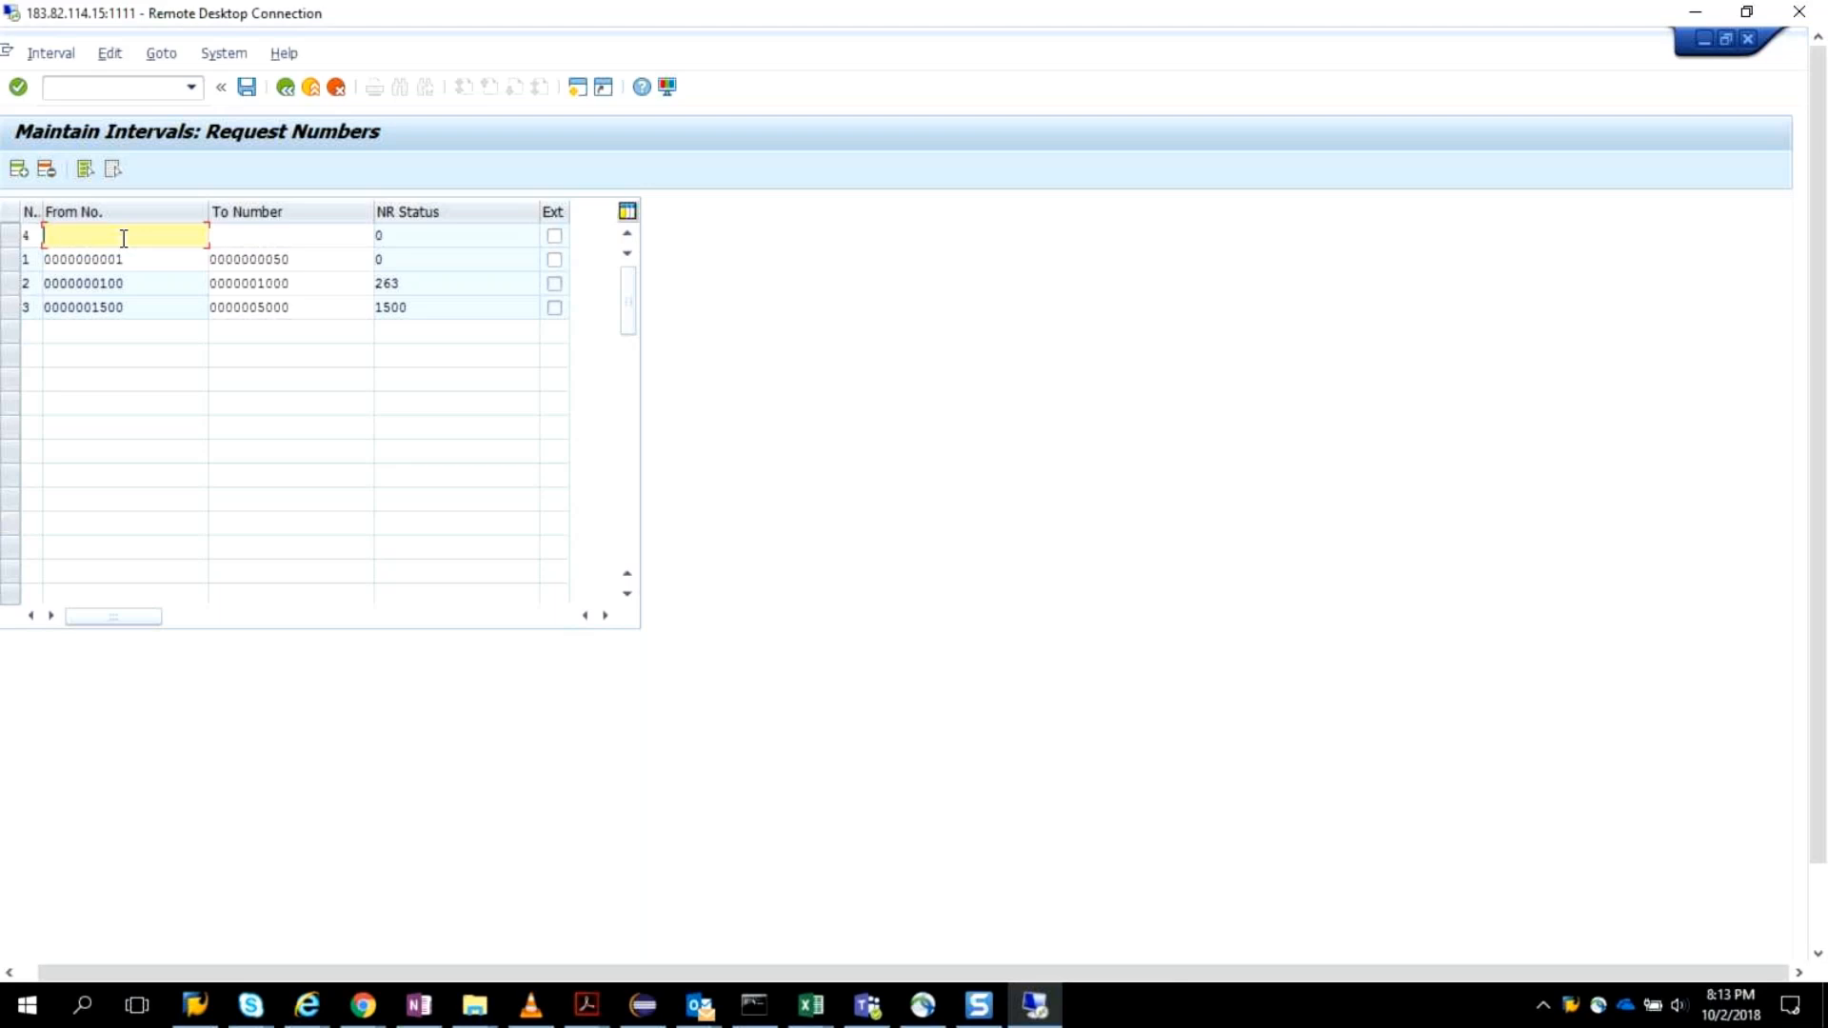
text(0000001001)
click(248, 243)
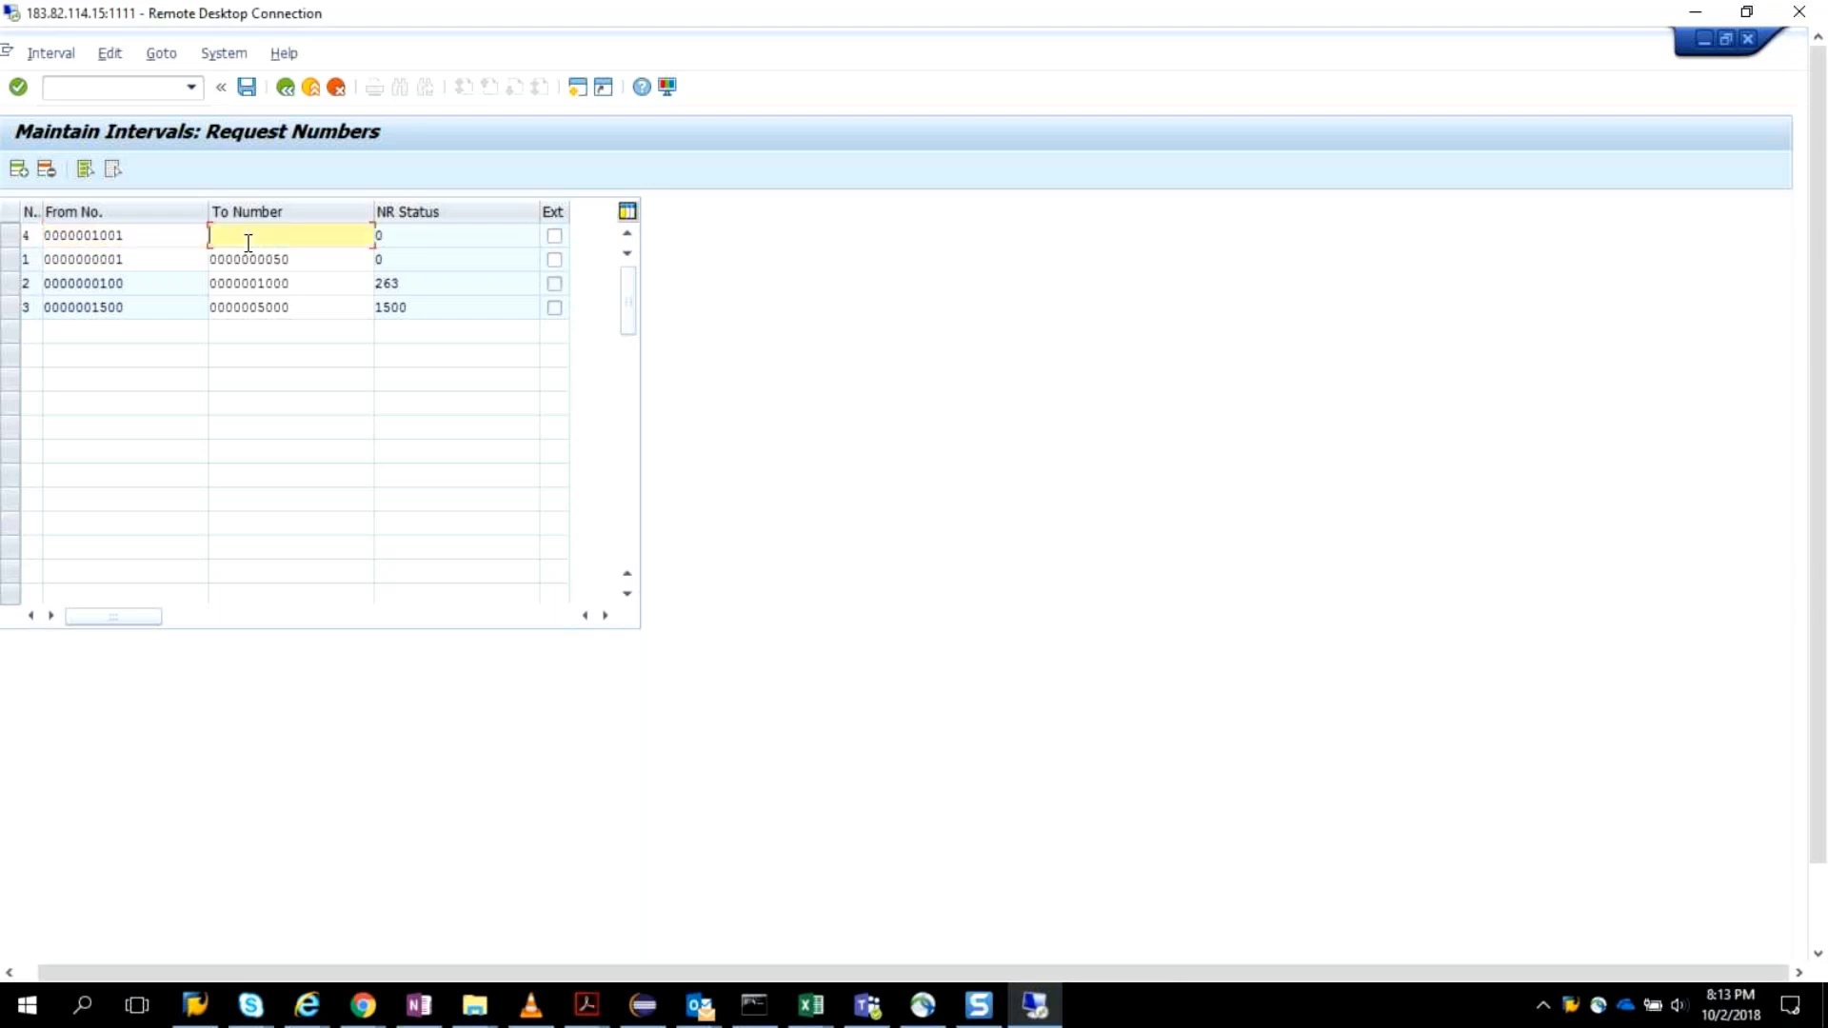
text(0000001499)
key(Return)
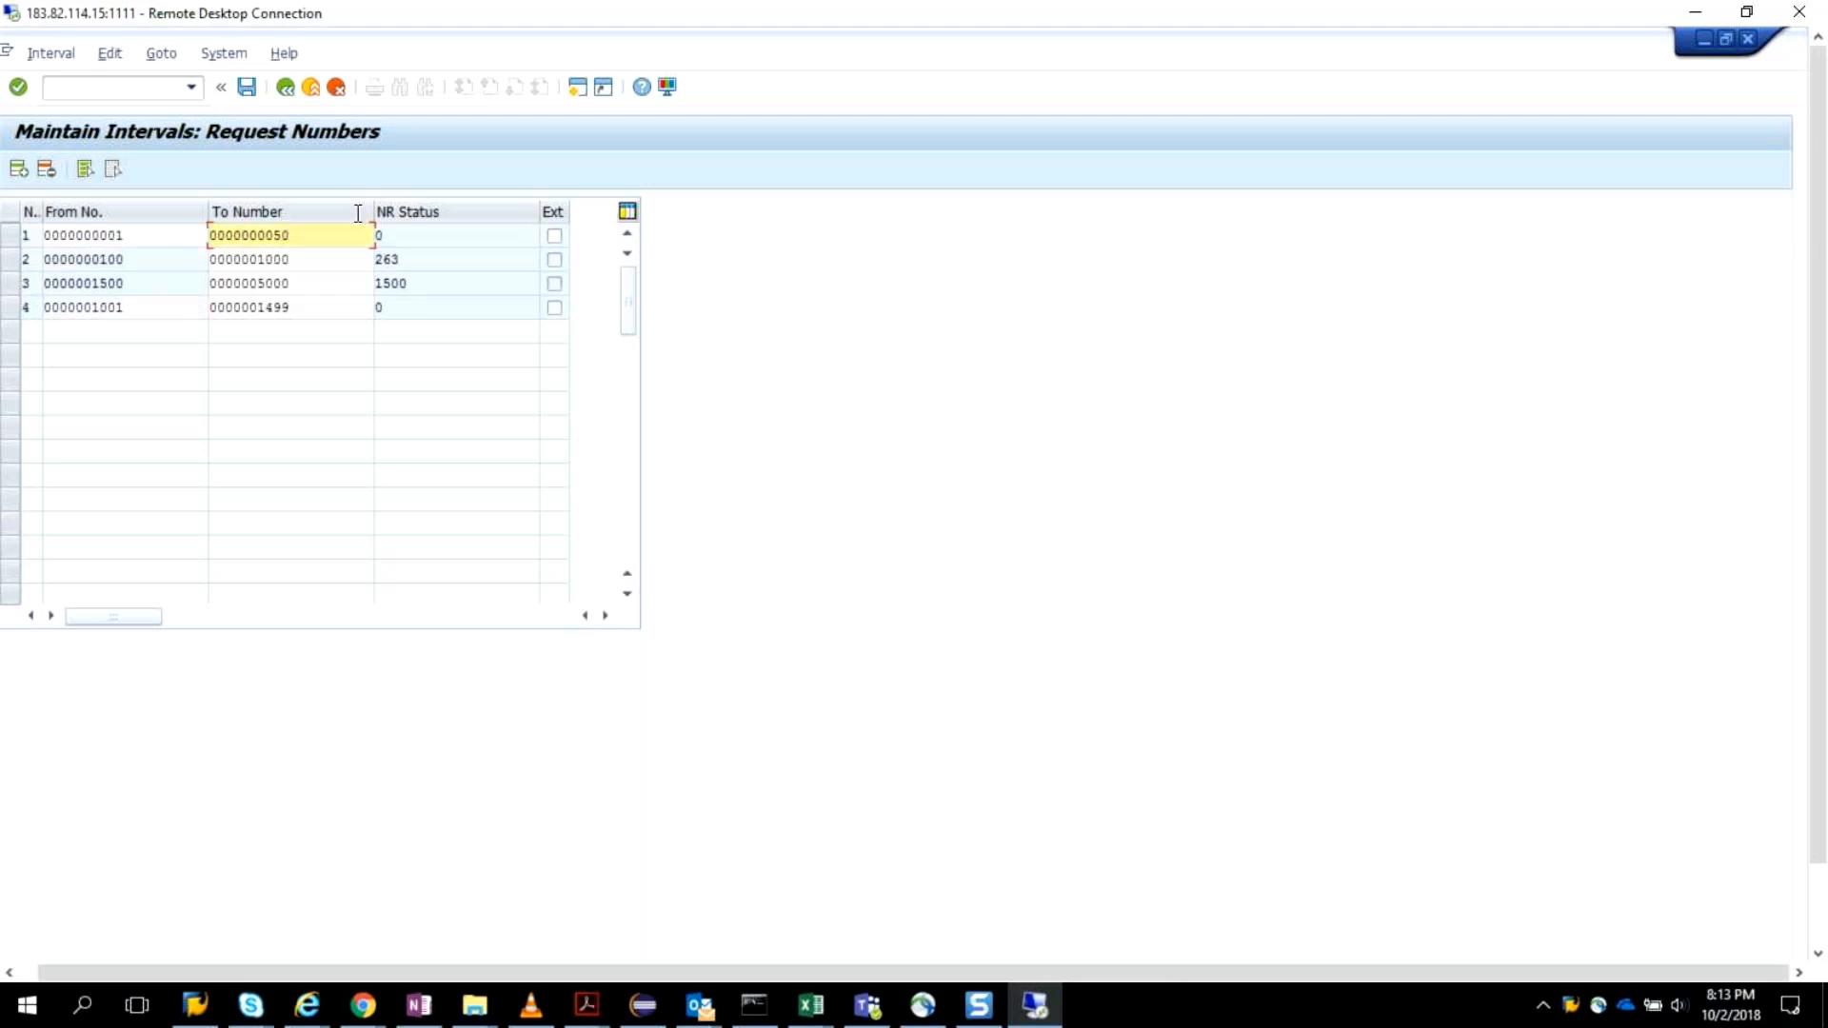
Save the request number intervals, accepting the transport notice, and return to the Range Maintenance screen.
click(485, 233)
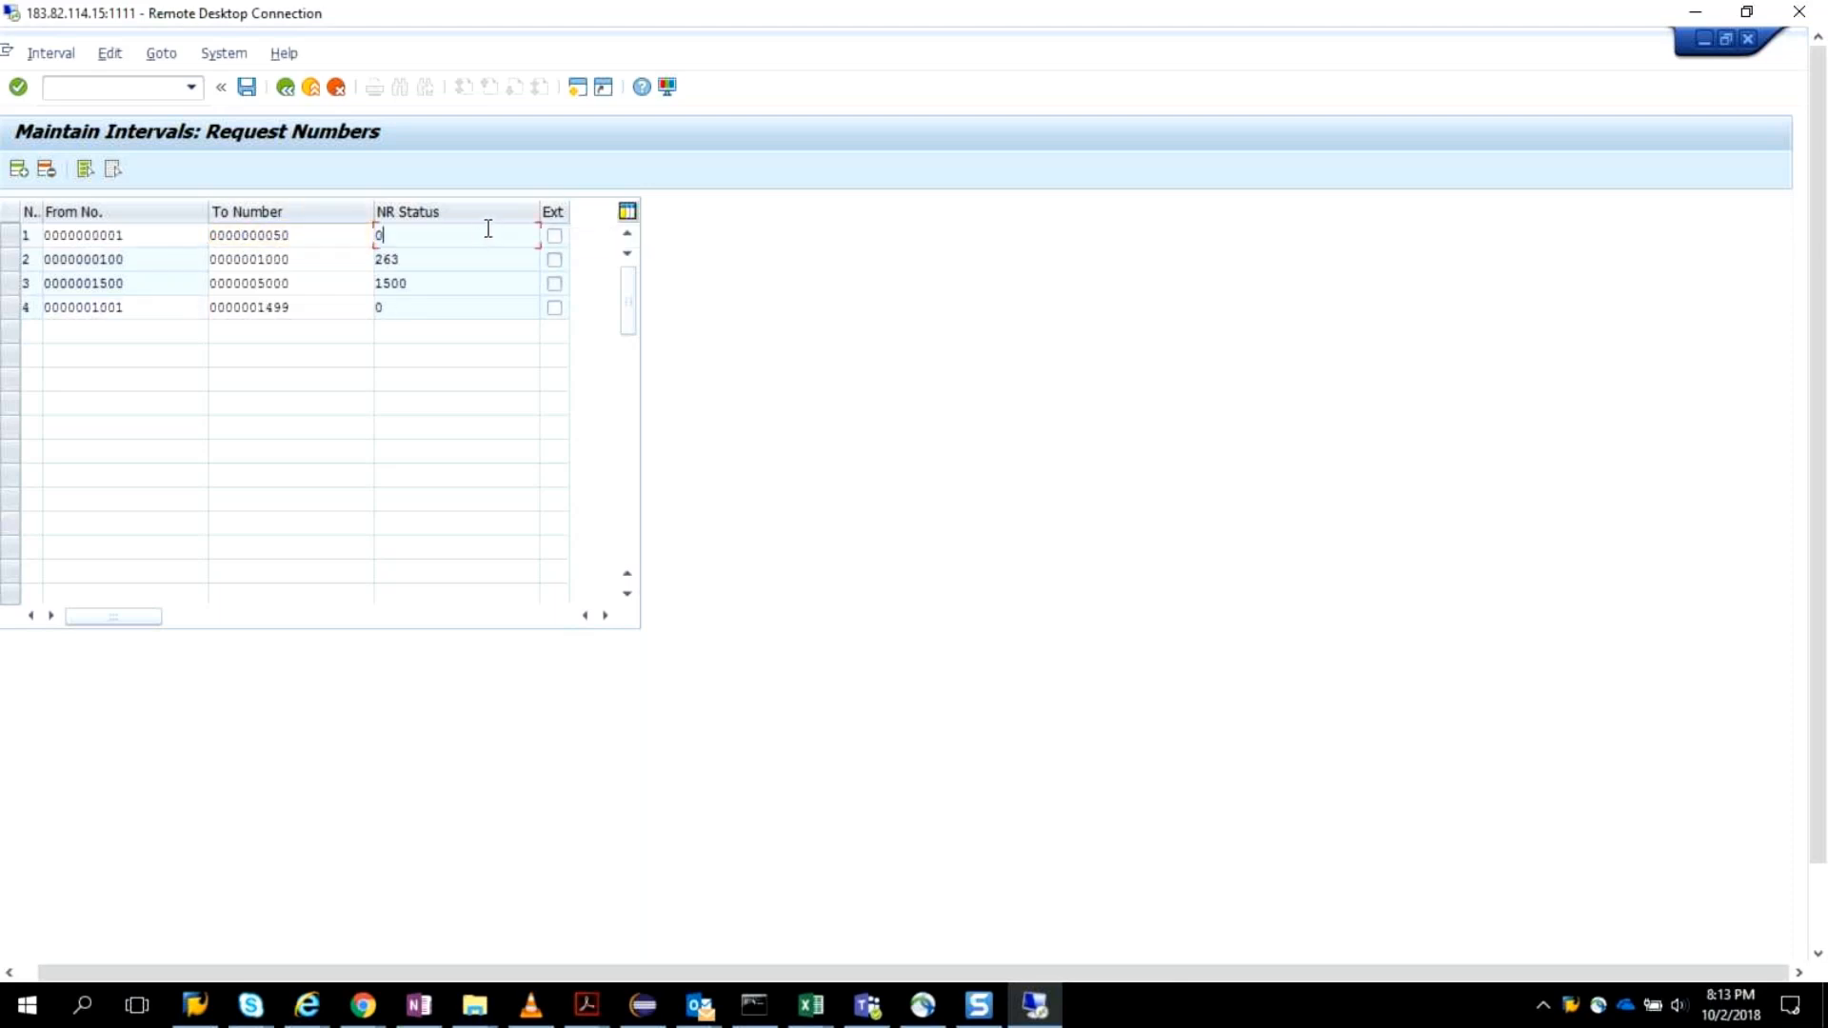
click(459, 299)
click(247, 88)
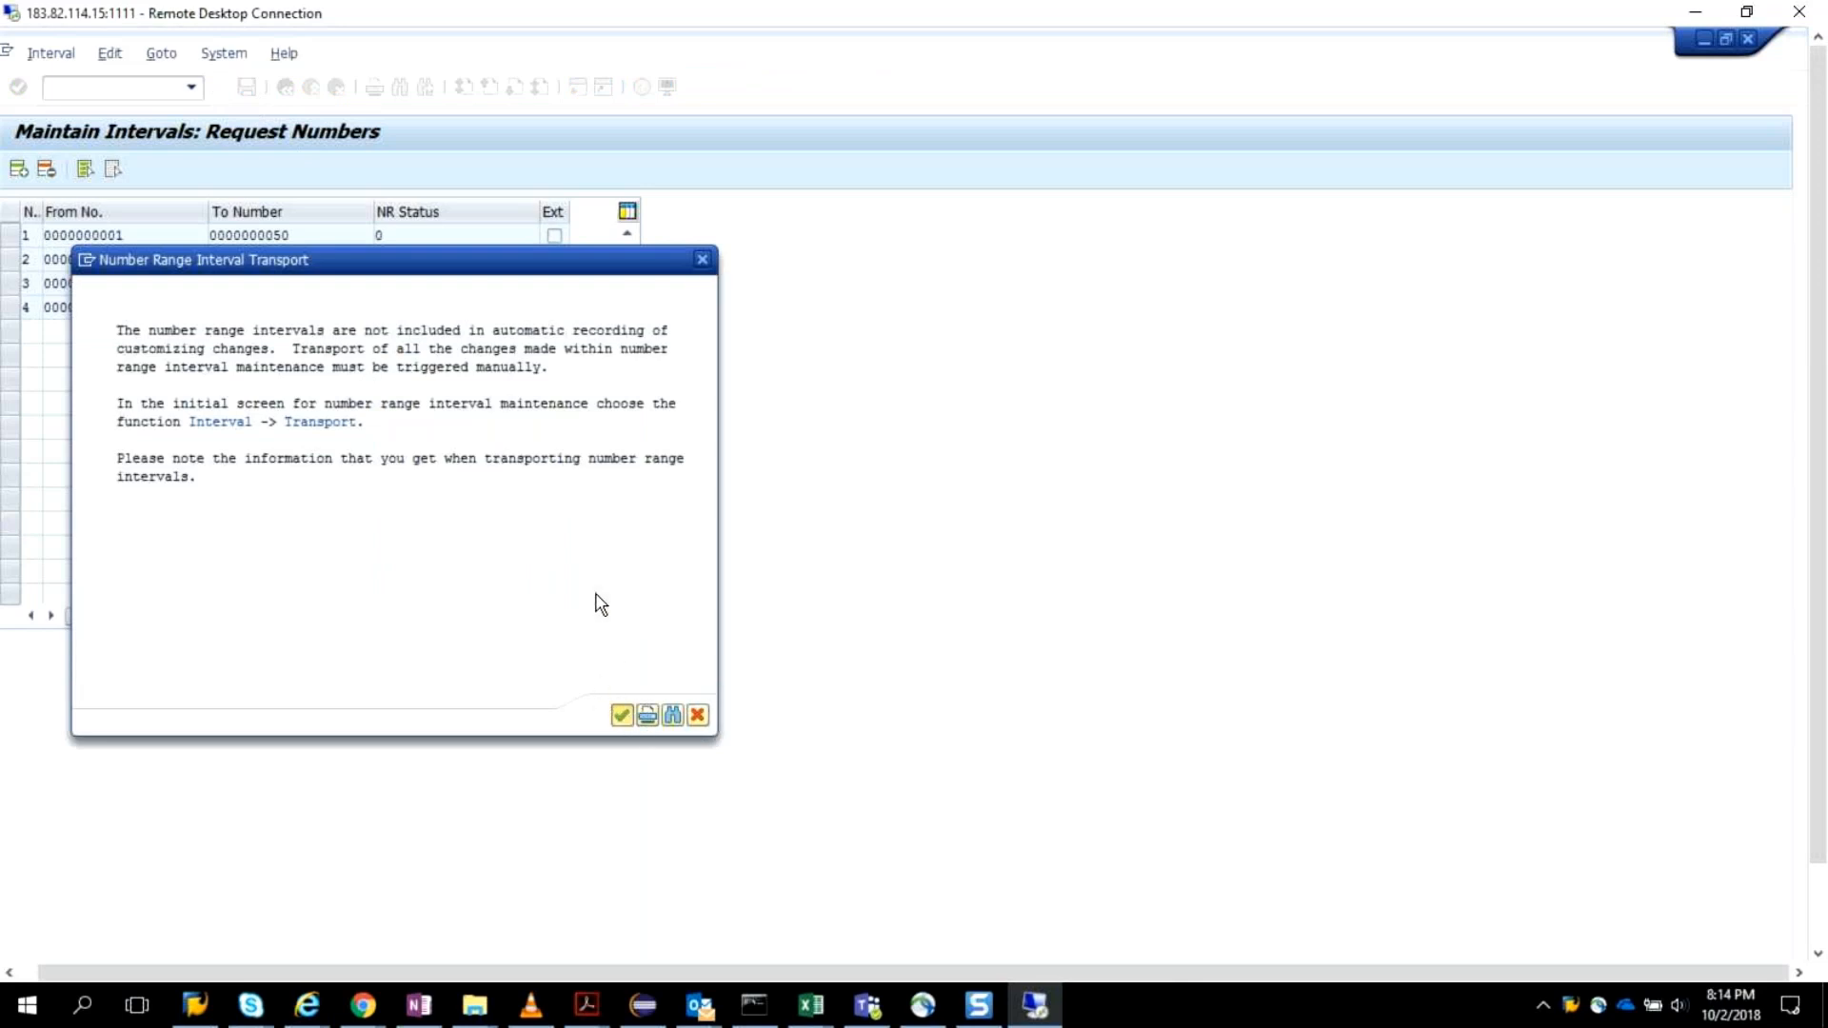
key(Return)
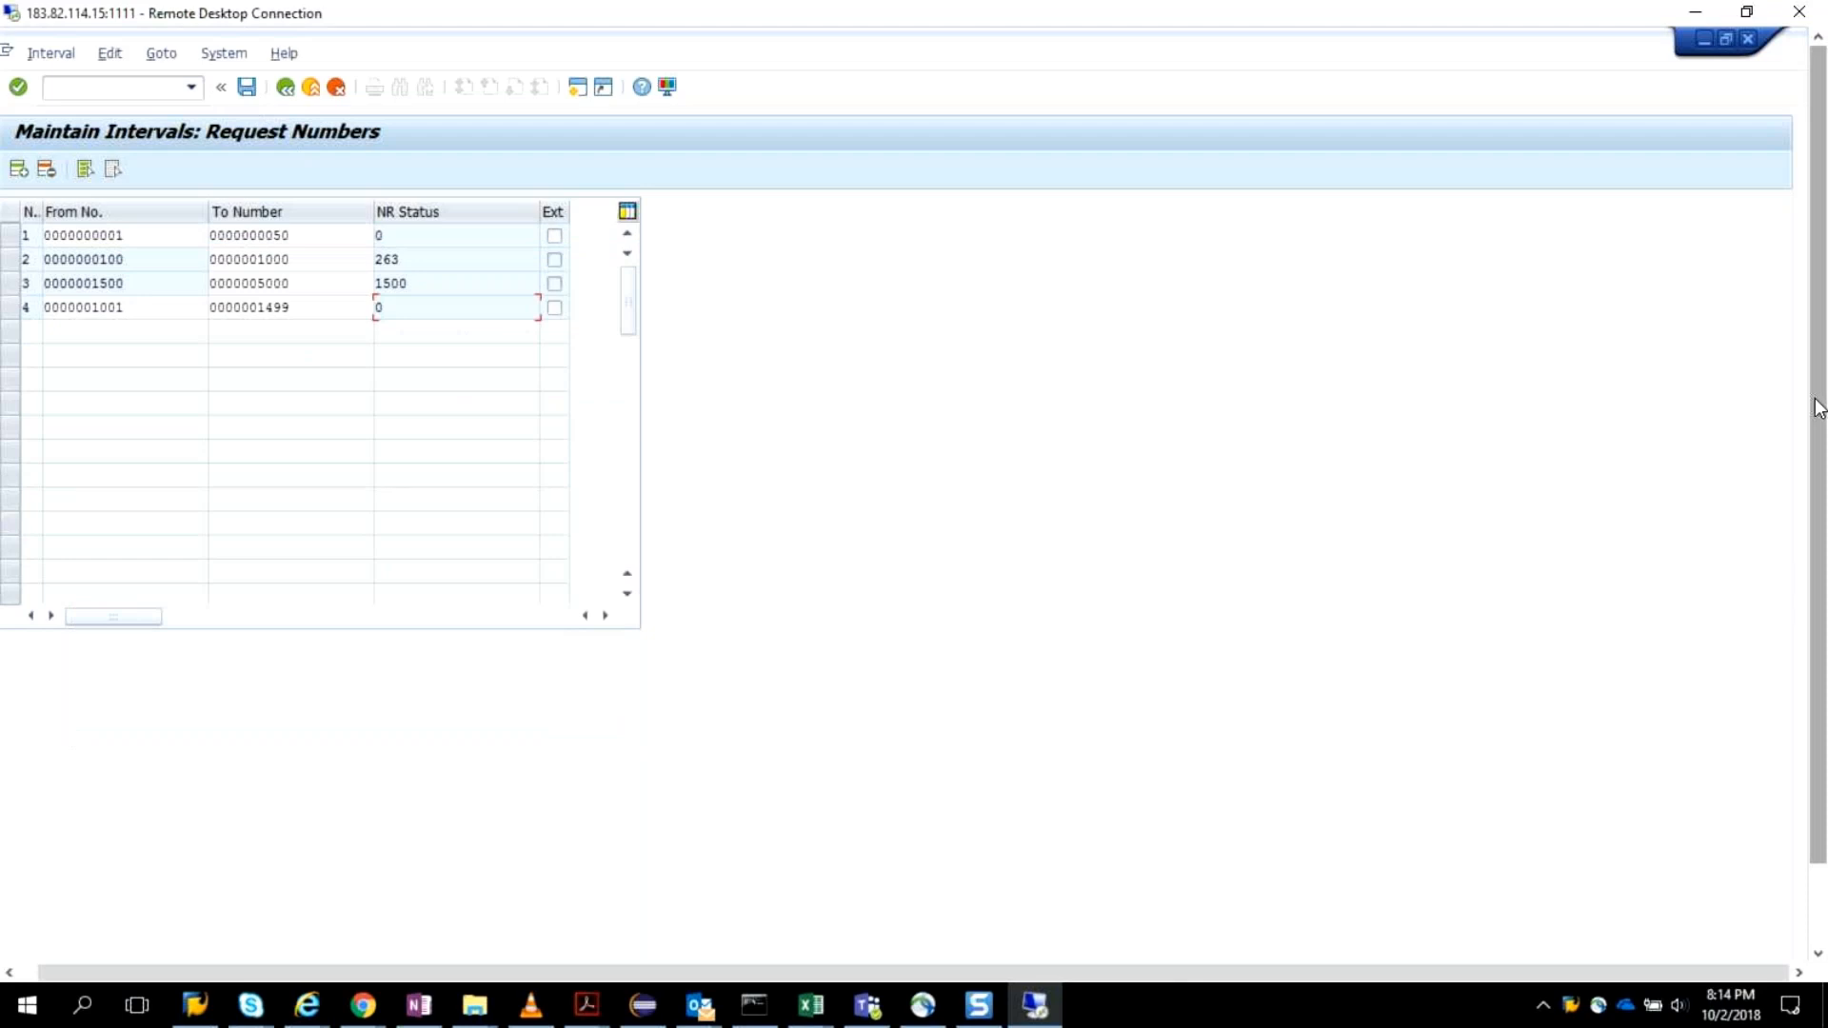
click(284, 90)
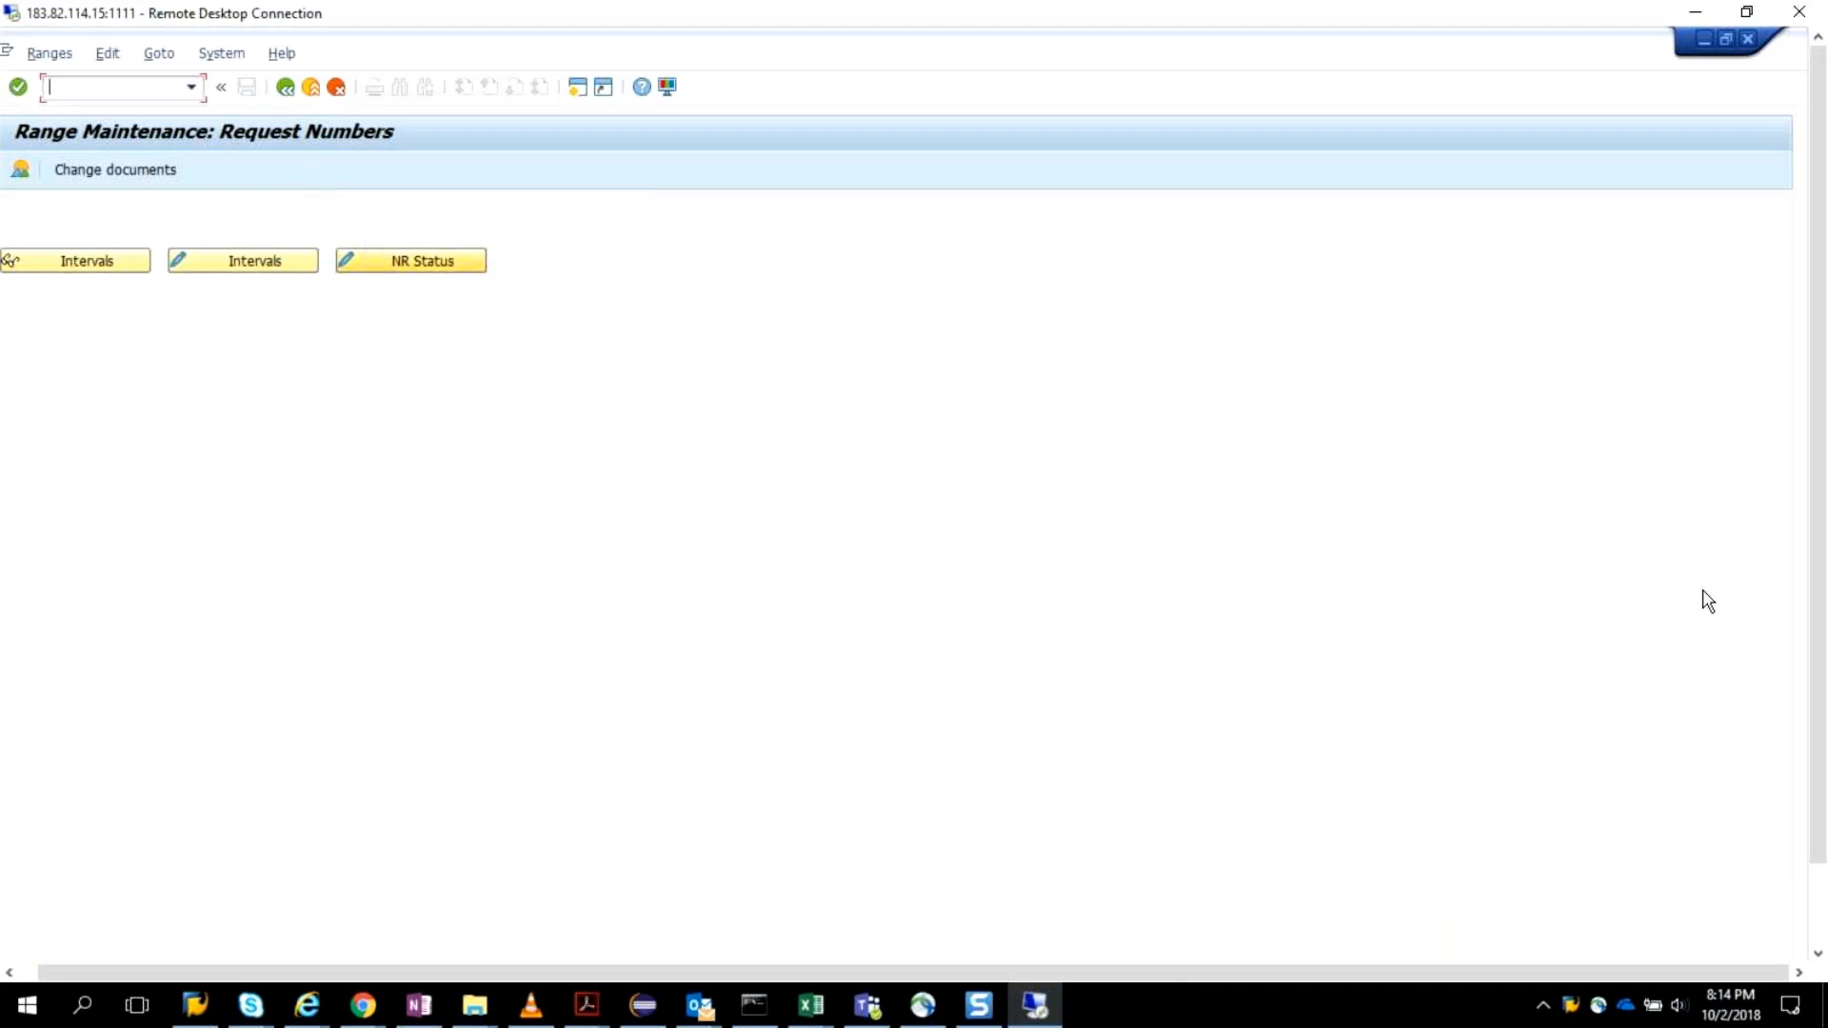
Switch to the Display IMG session and expand User Provisioning under Access Control.
drag(1819, 651, 1819, 734)
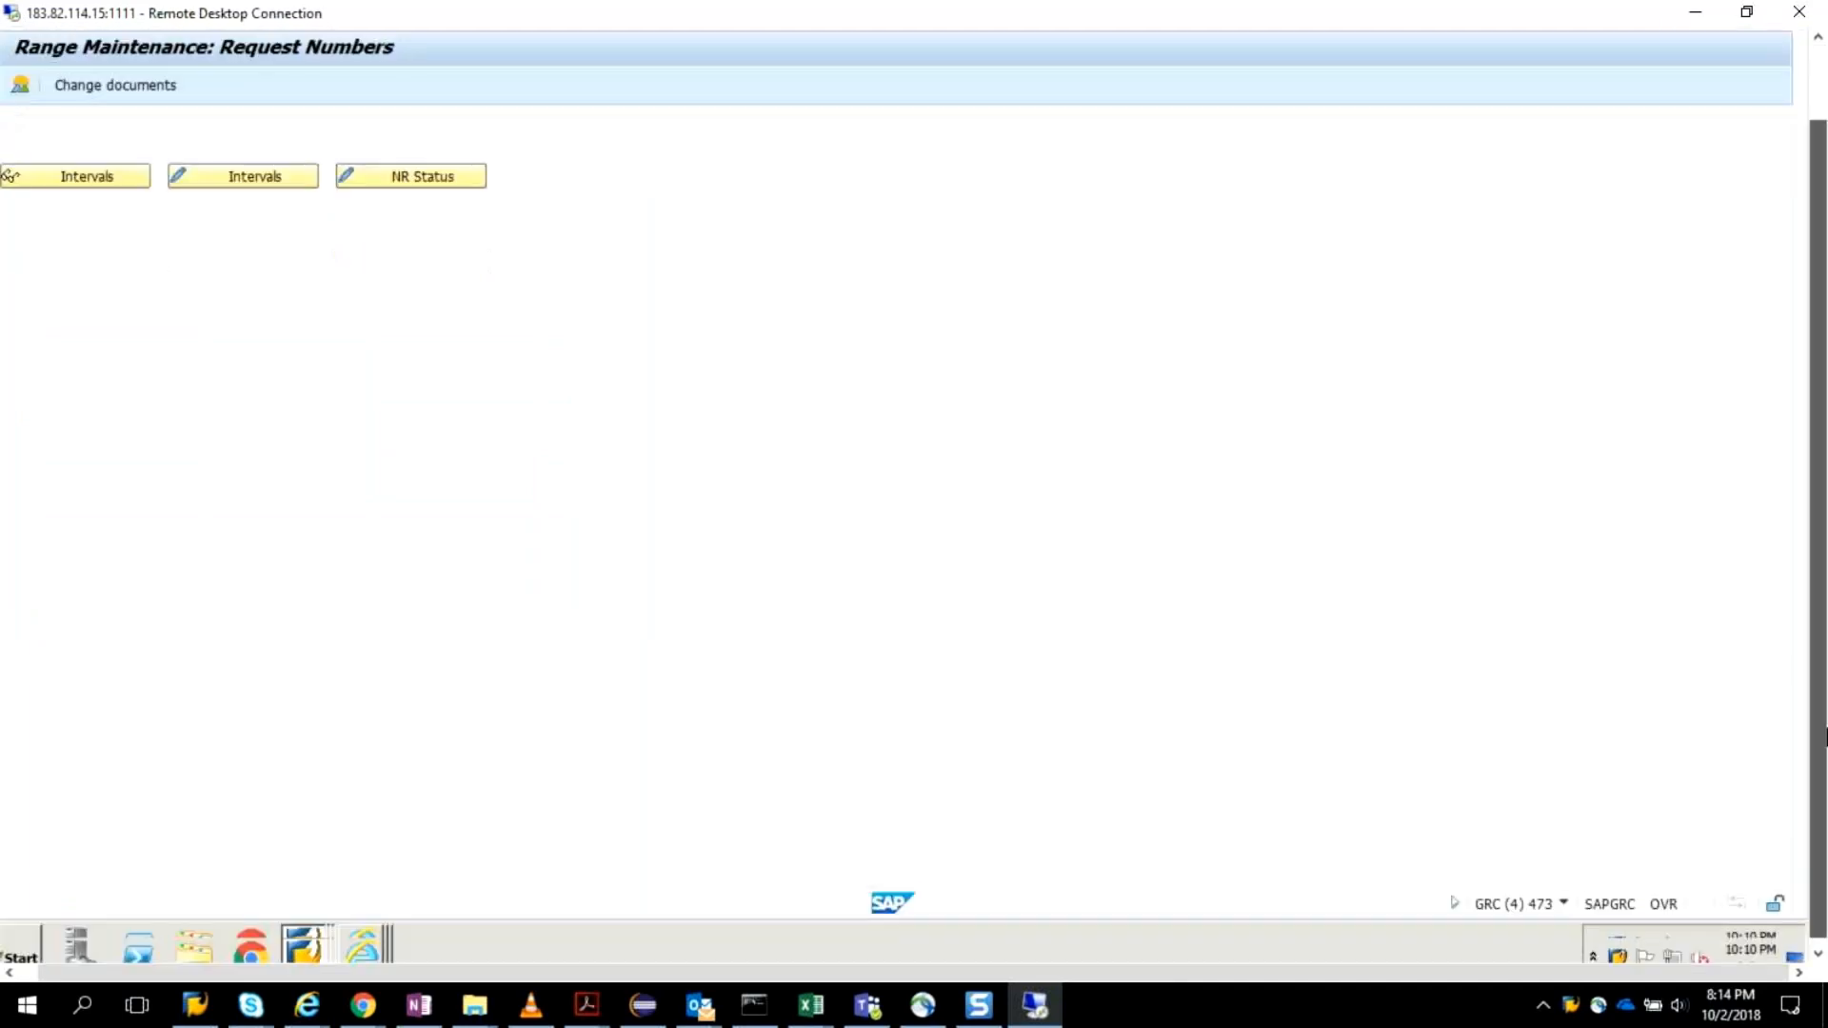
click(298, 943)
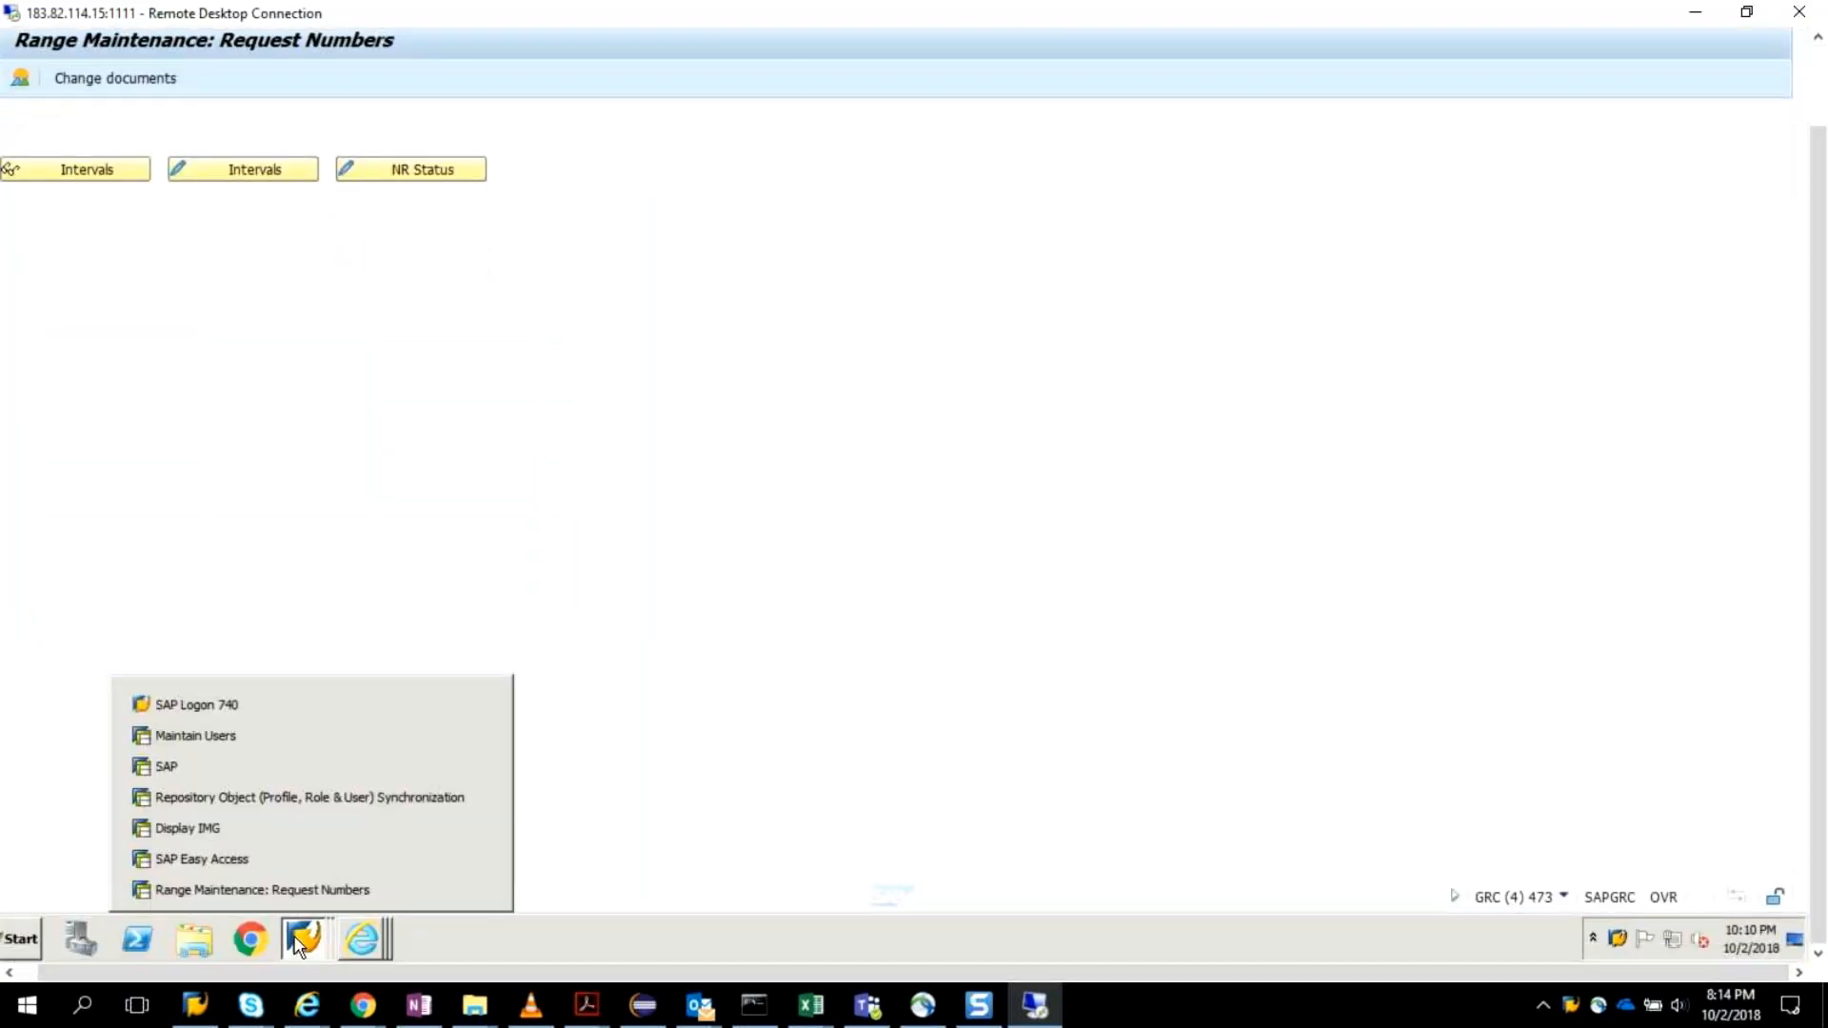
click(283, 849)
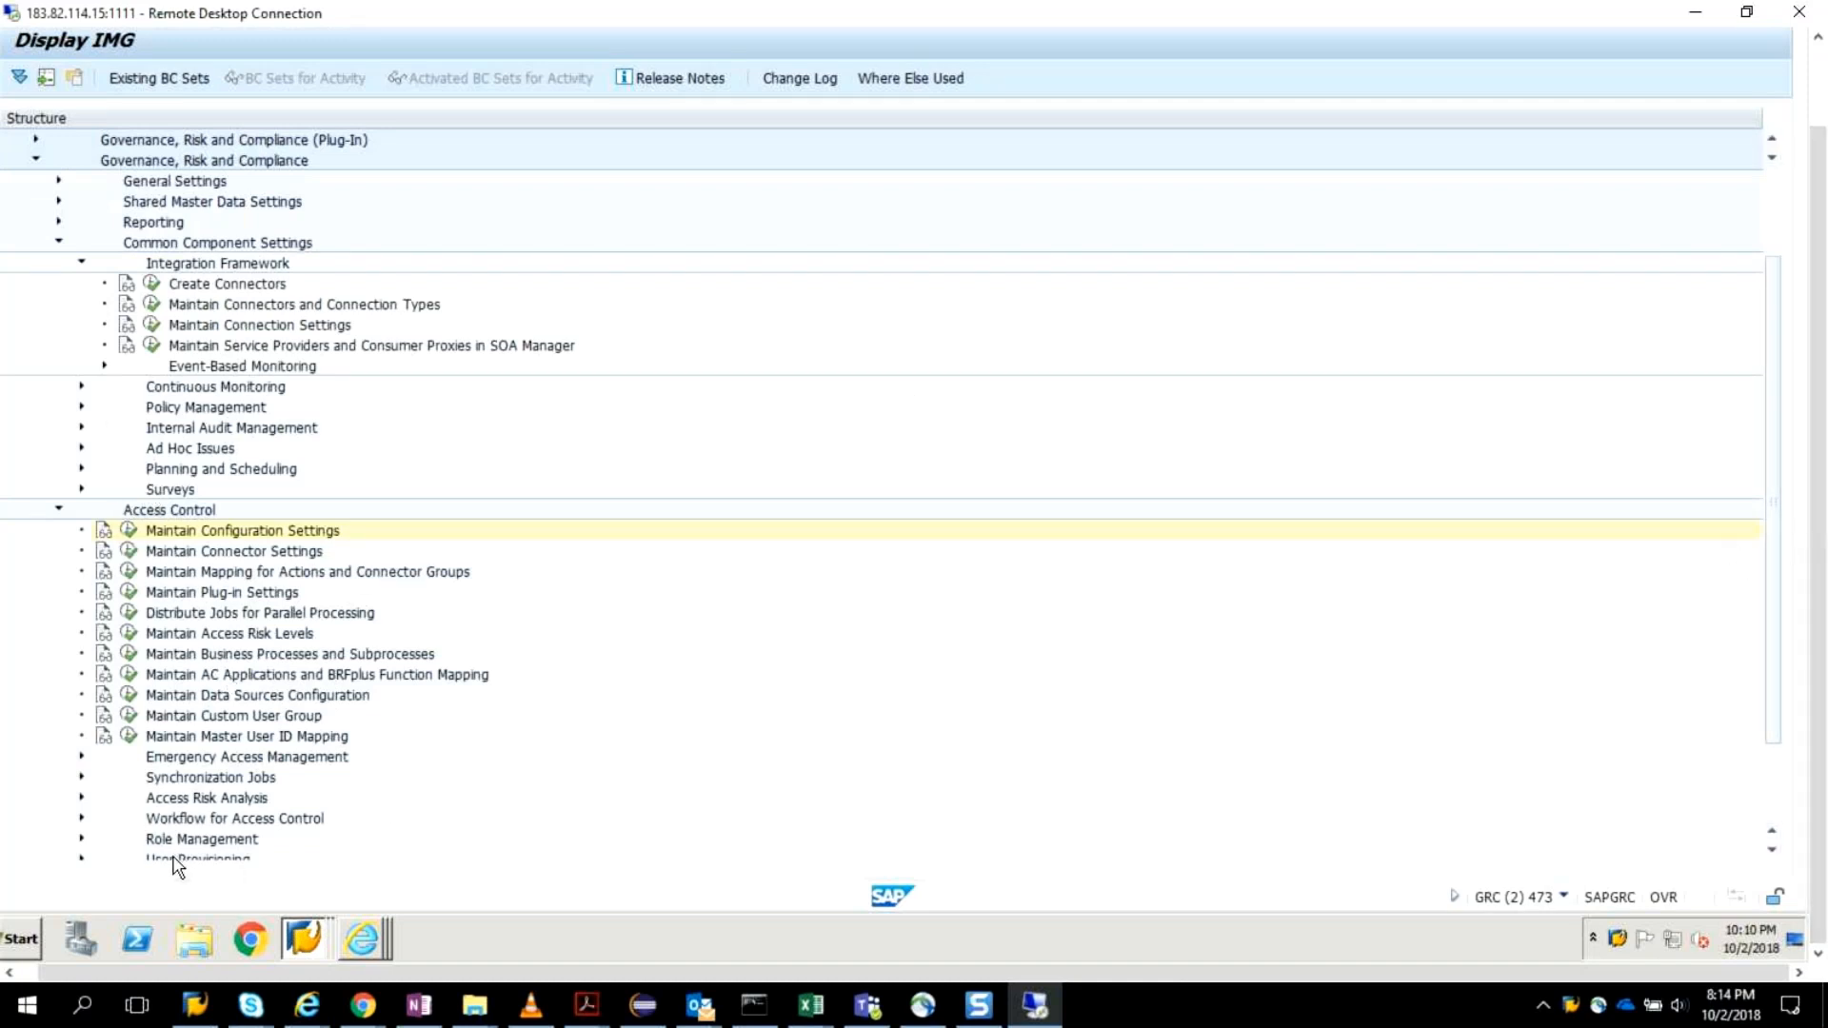
scroll(1523, 552, down, 1)
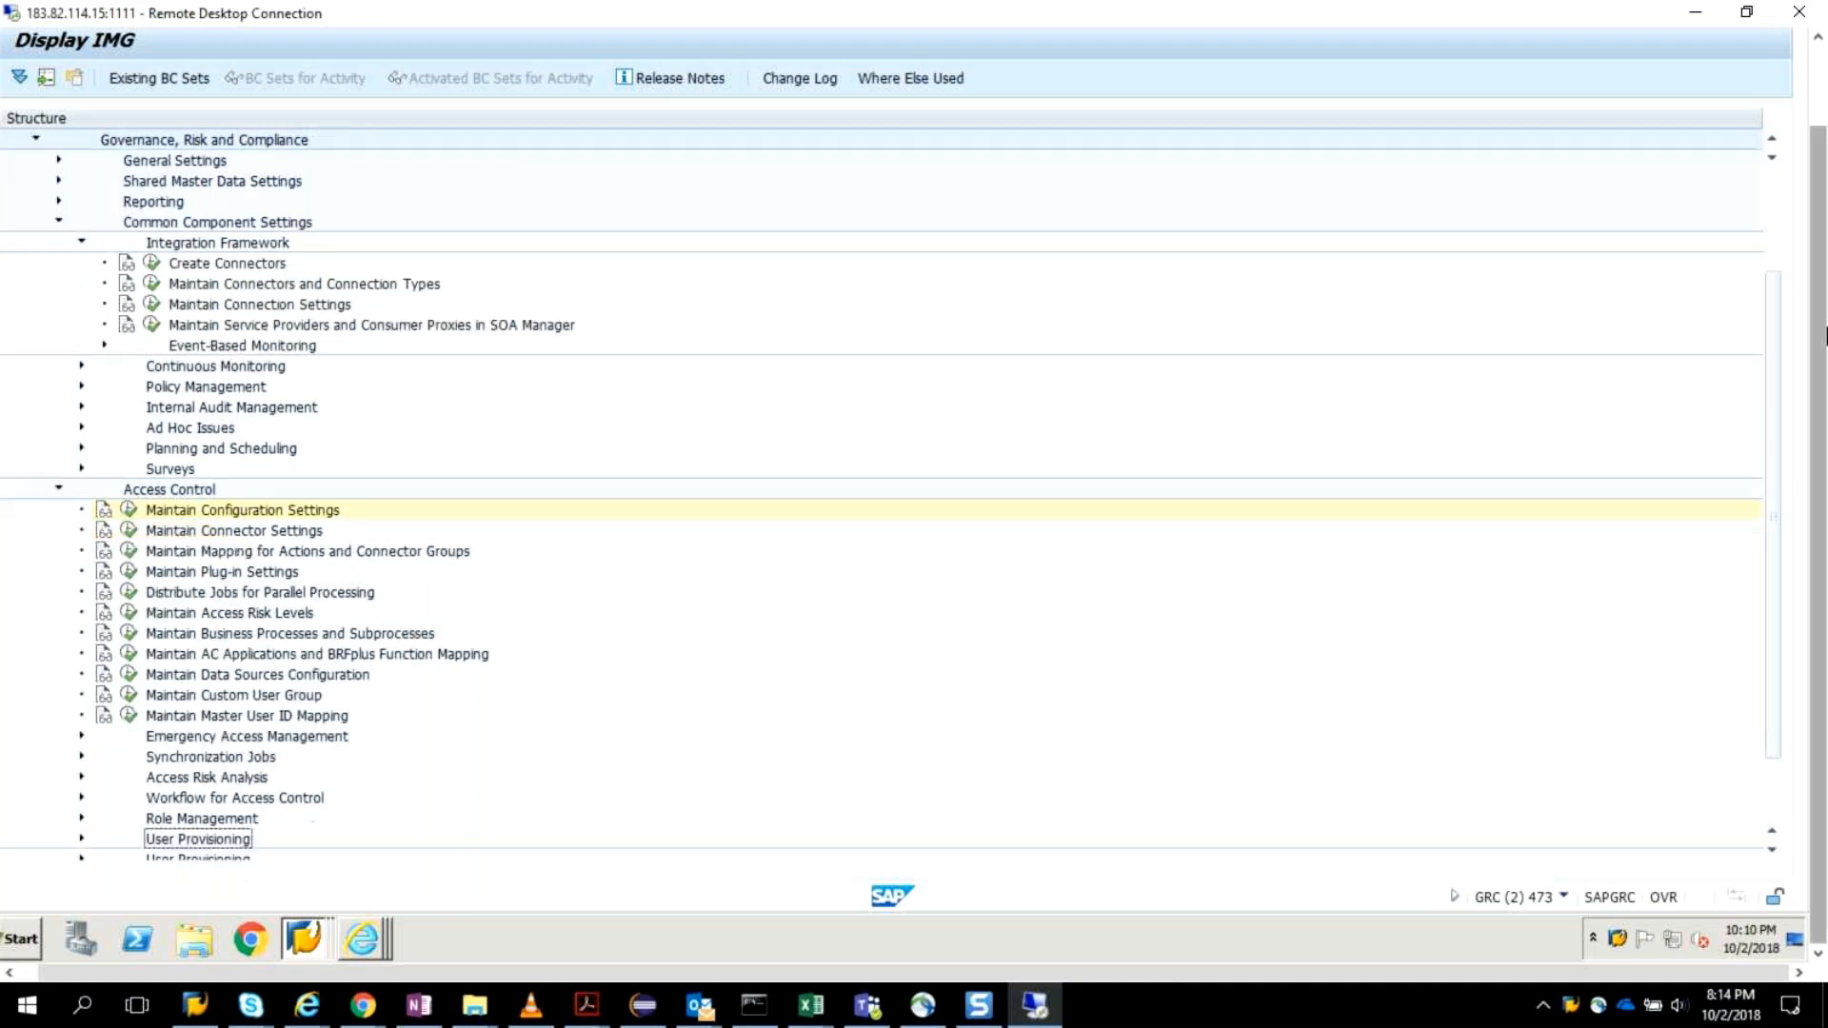
scroll(1764, 483, down, 5)
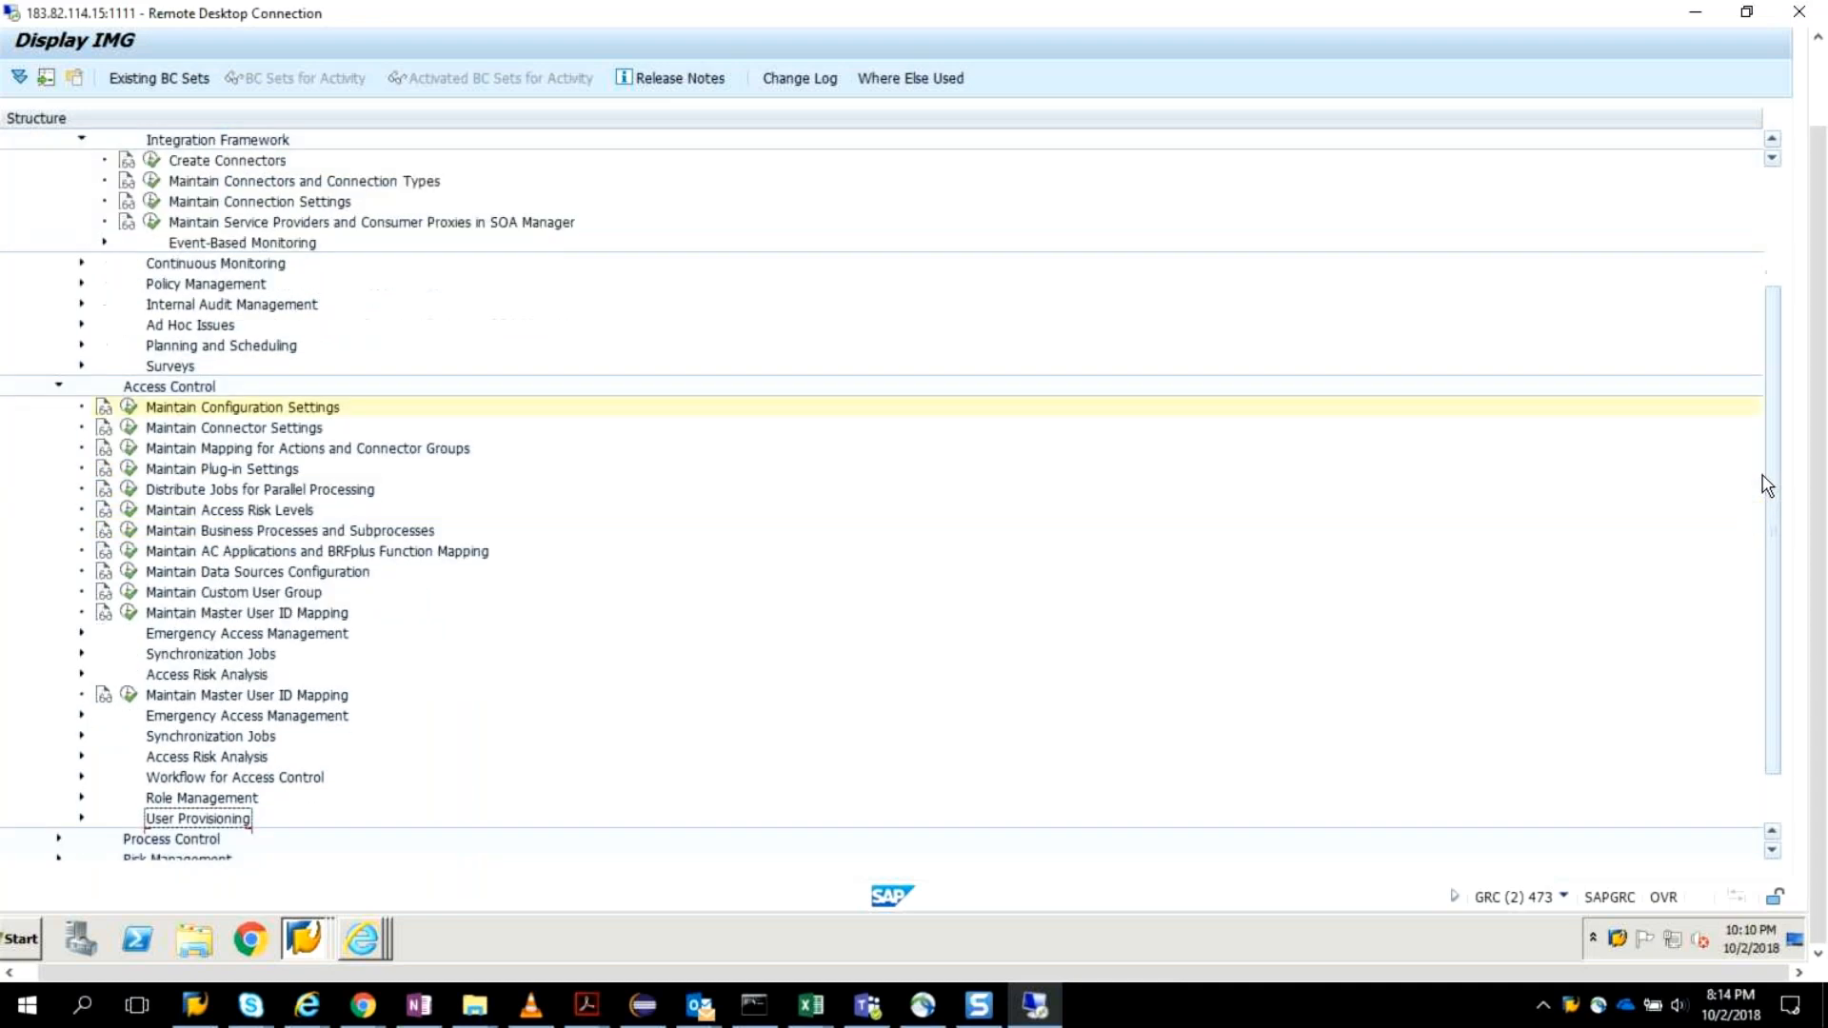
click(82, 736)
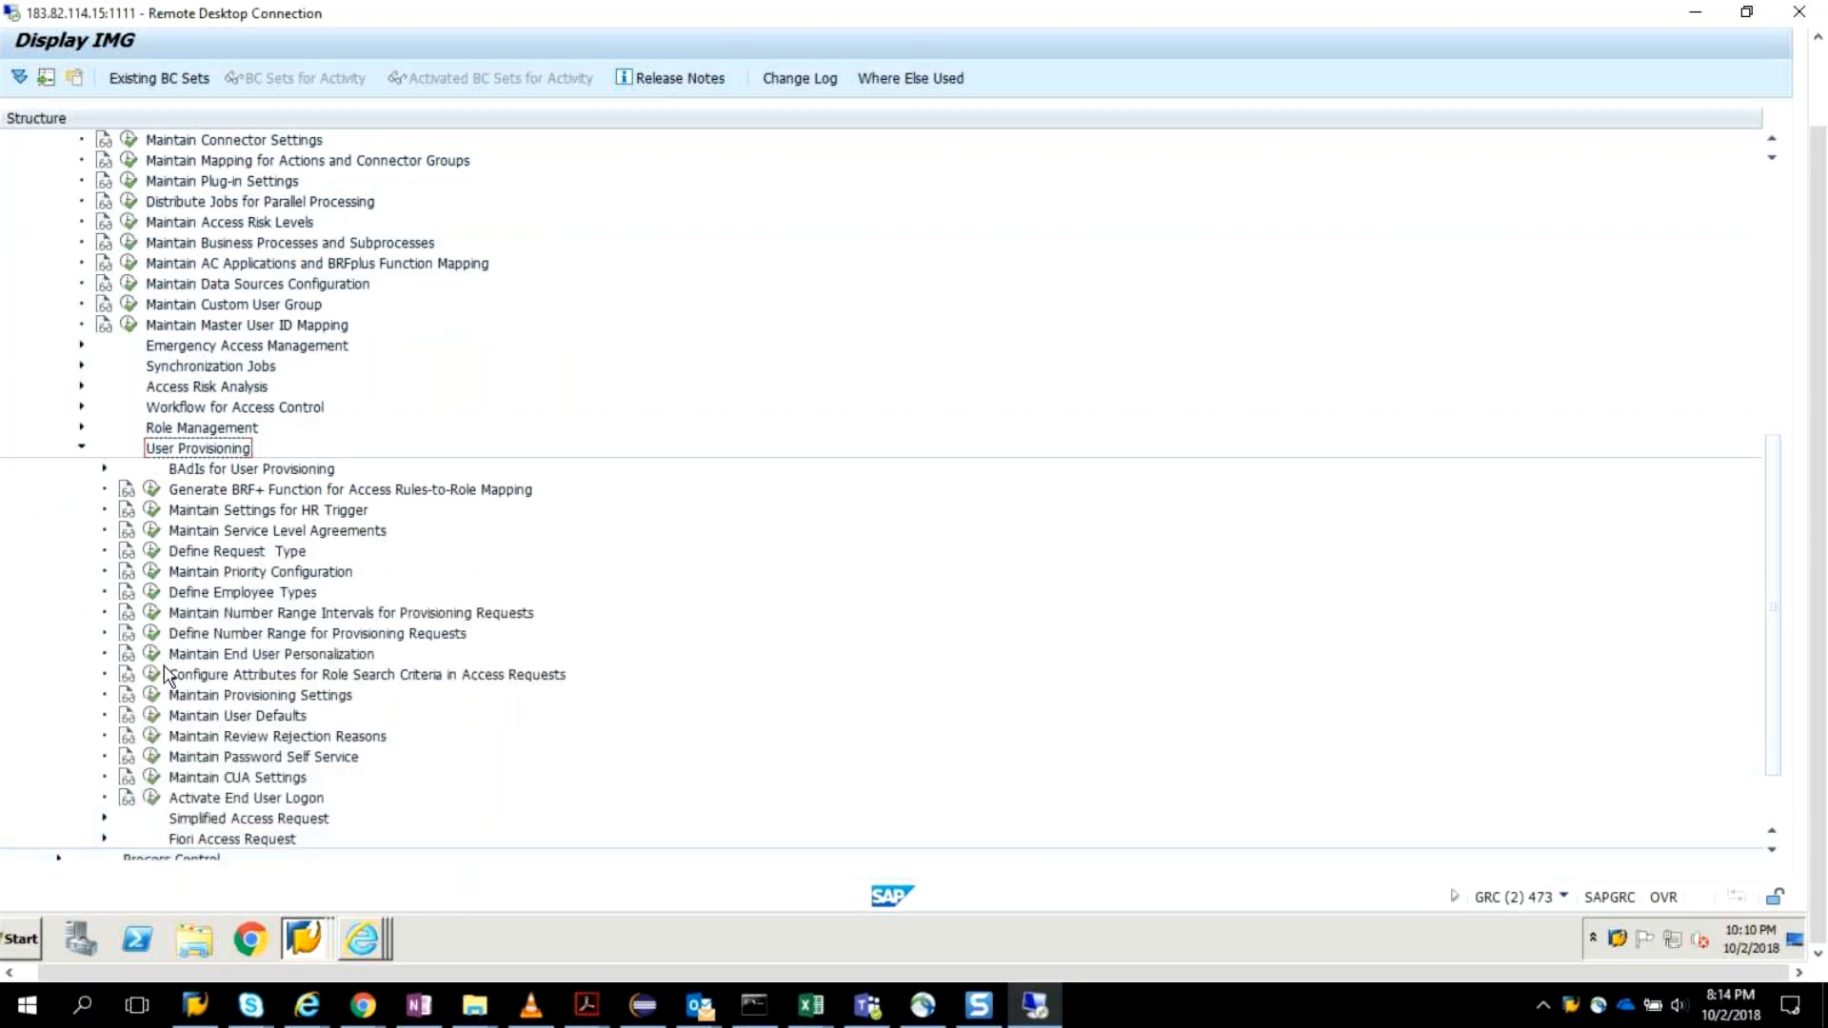
View the Maintain Number Range Intervals for Provisioning Requests activity with GRACREQNO as the object and return to the IMG structure.
click(155, 615)
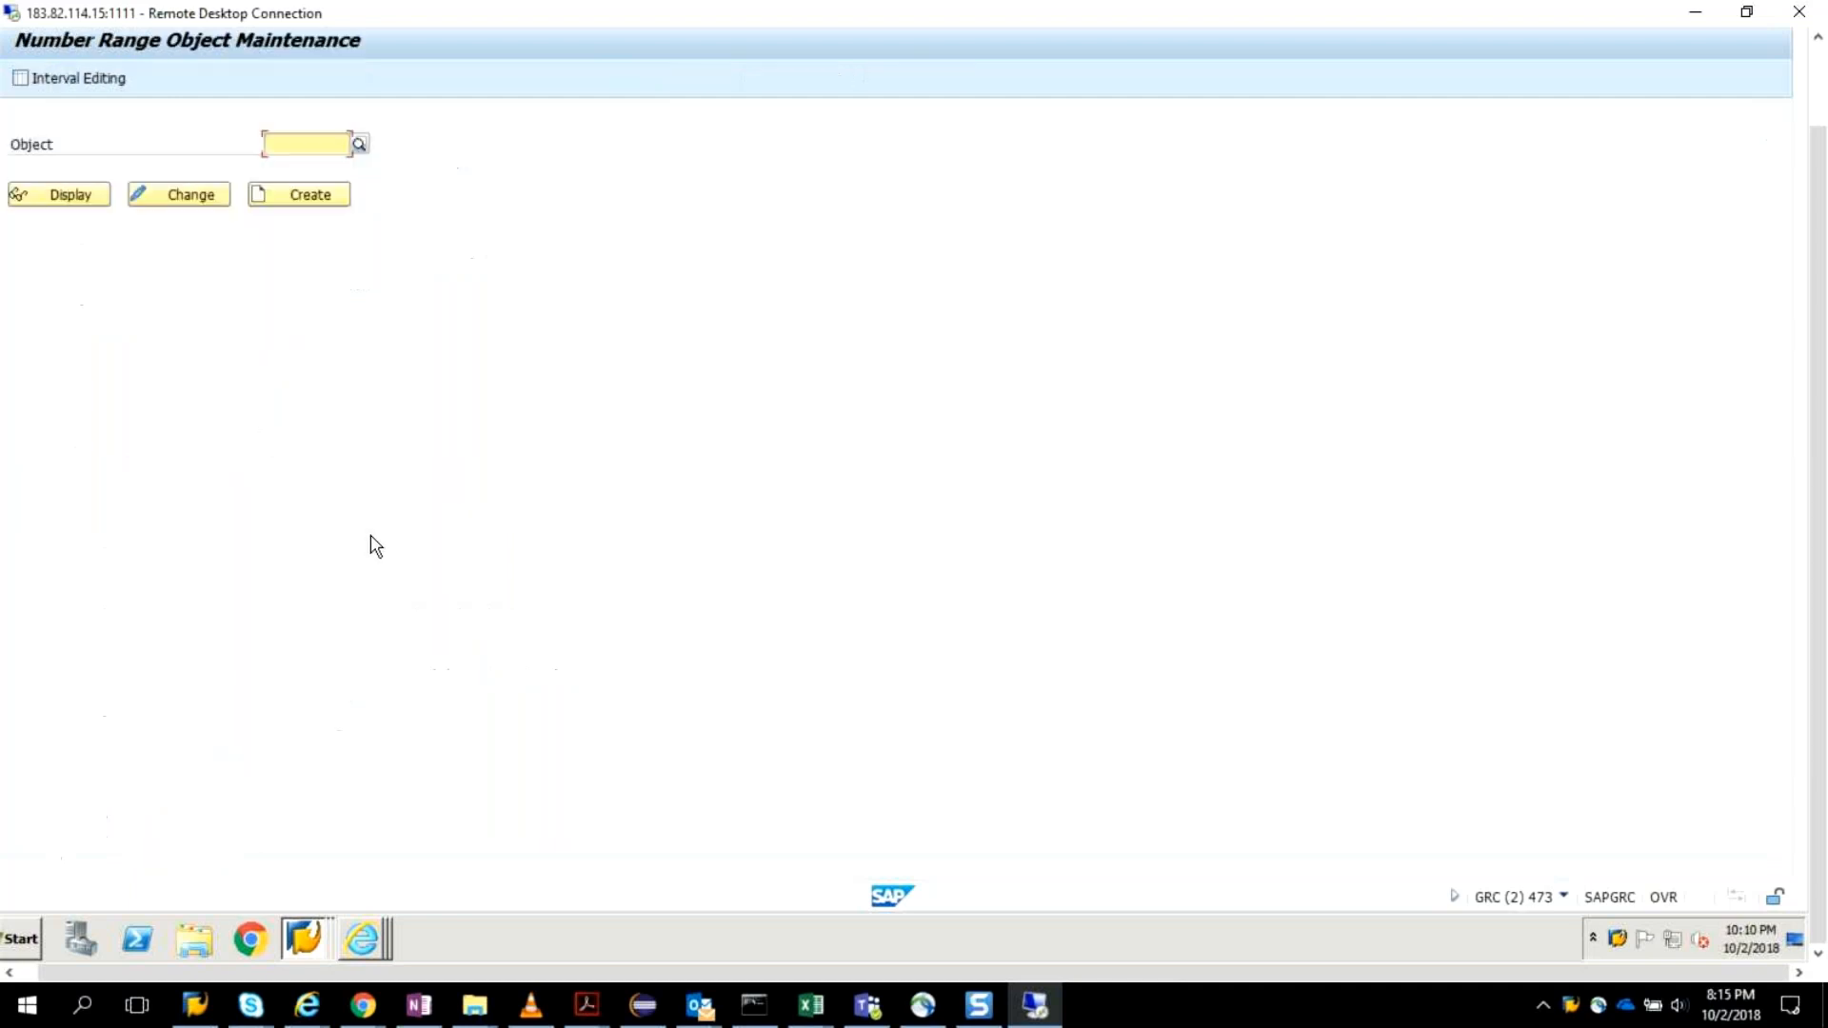
click(327, 140)
click(329, 167)
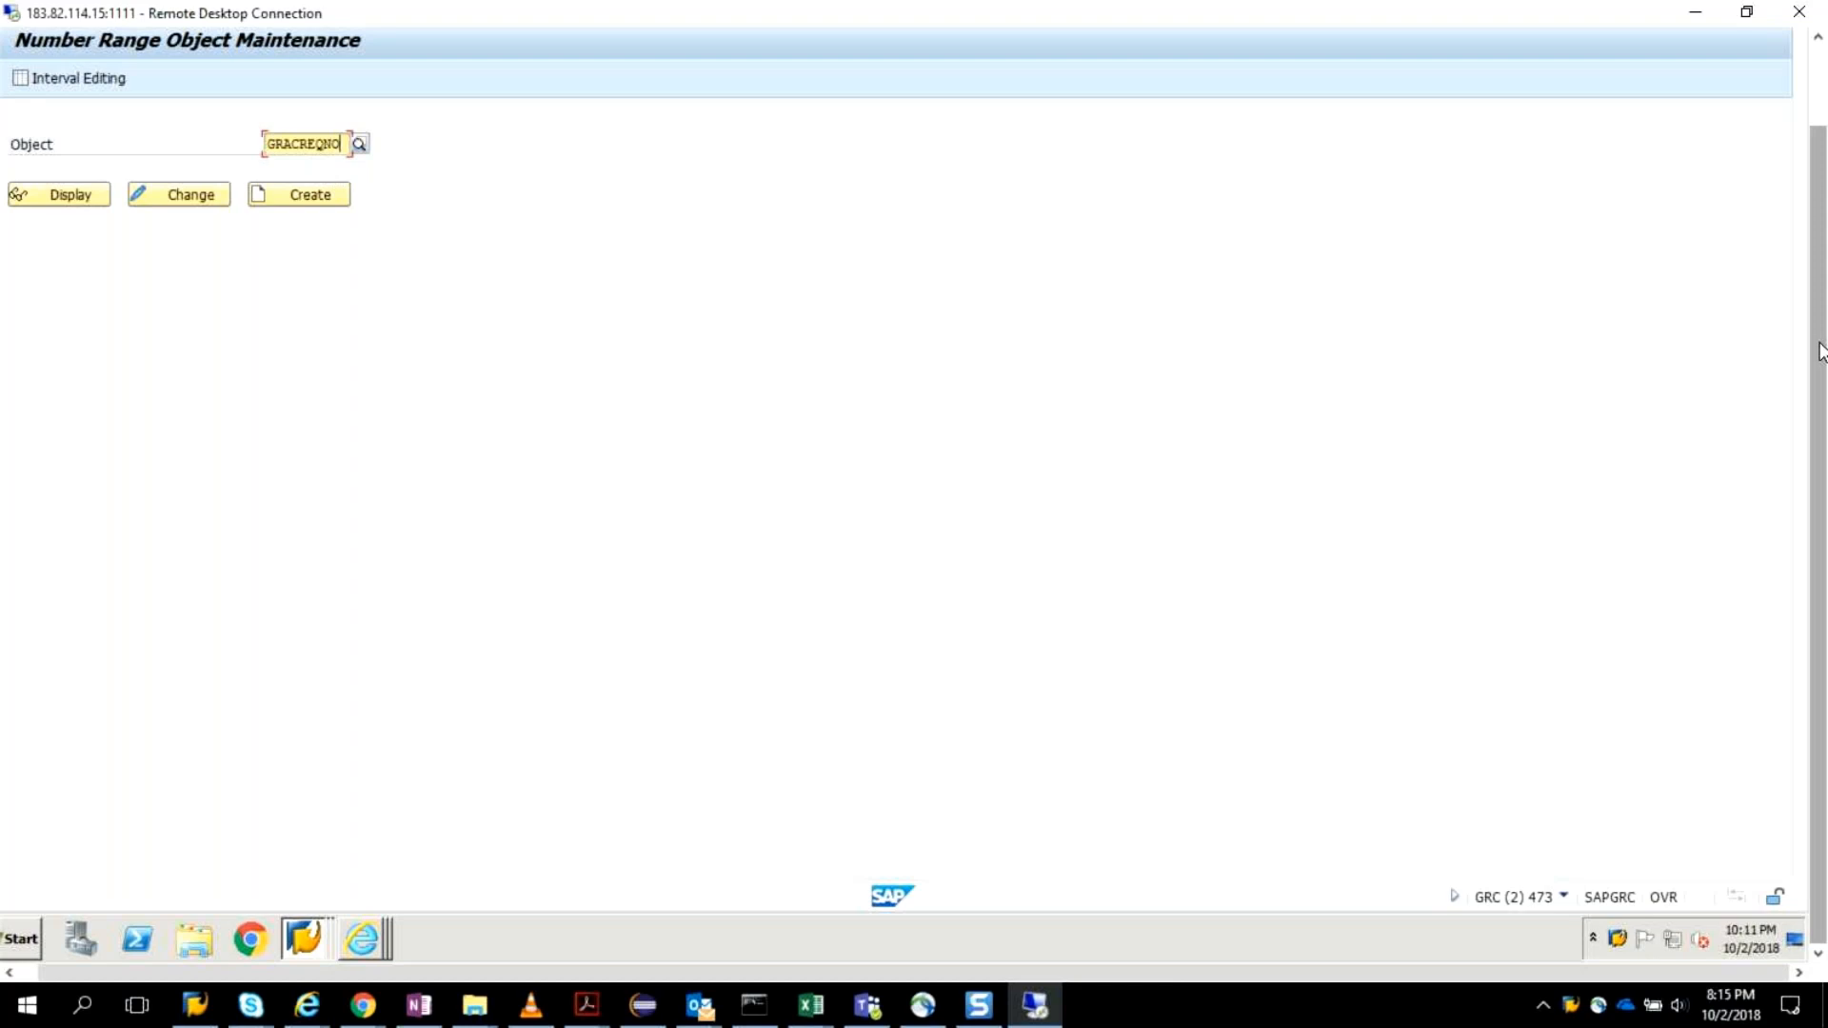
drag(1821, 352, 1815, 274)
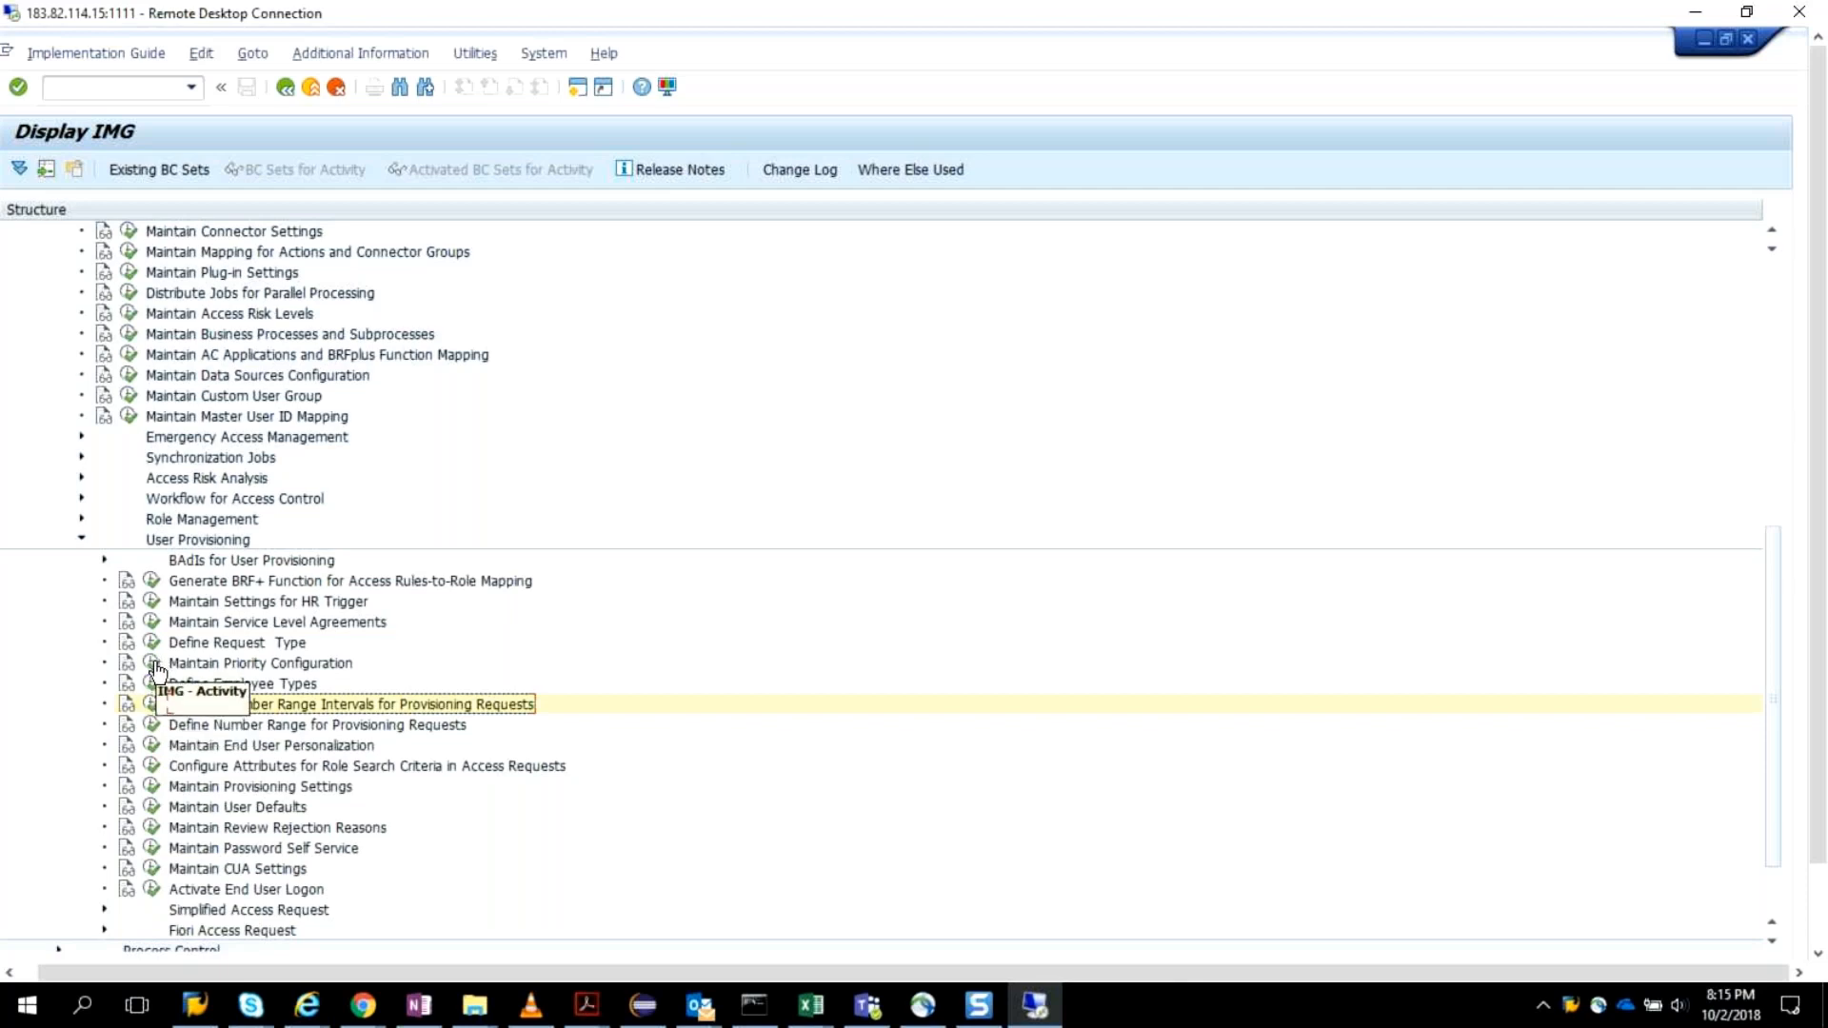
In Define Number Range for Provisioning Requests, add a new entry using number range 4 of object GRACREQNO.
click(150, 725)
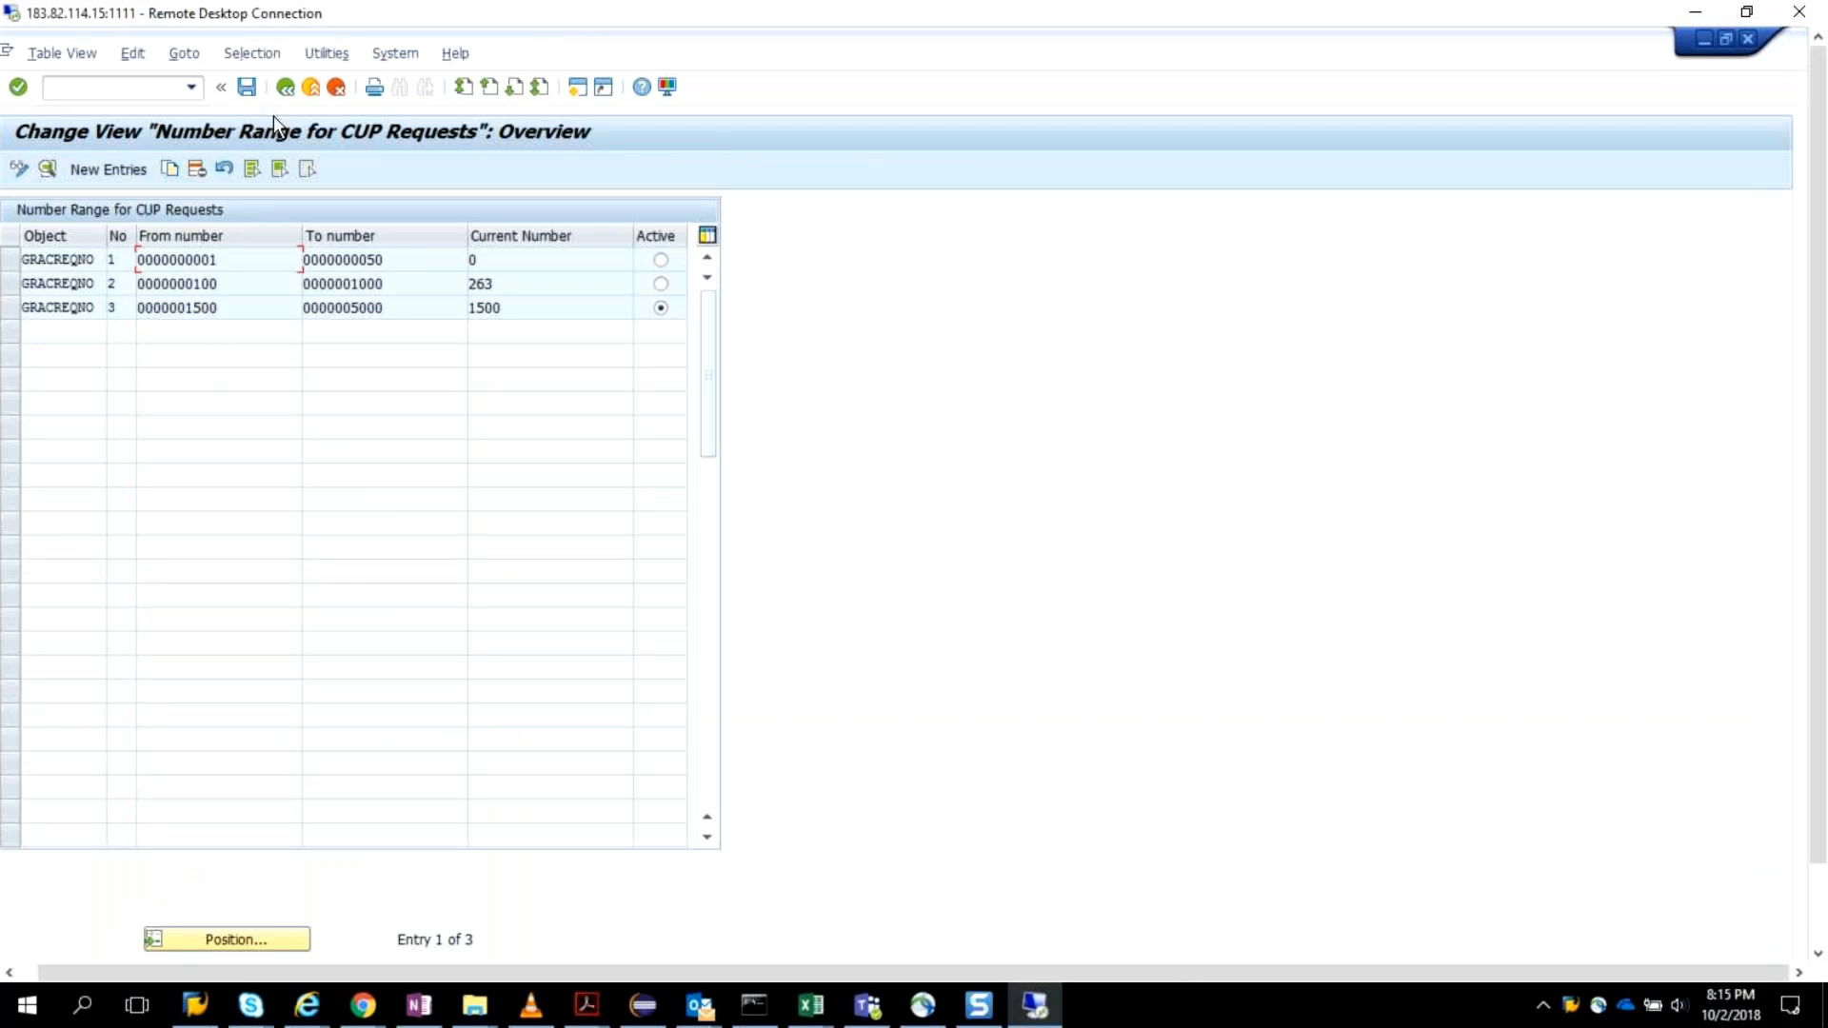
click(133, 173)
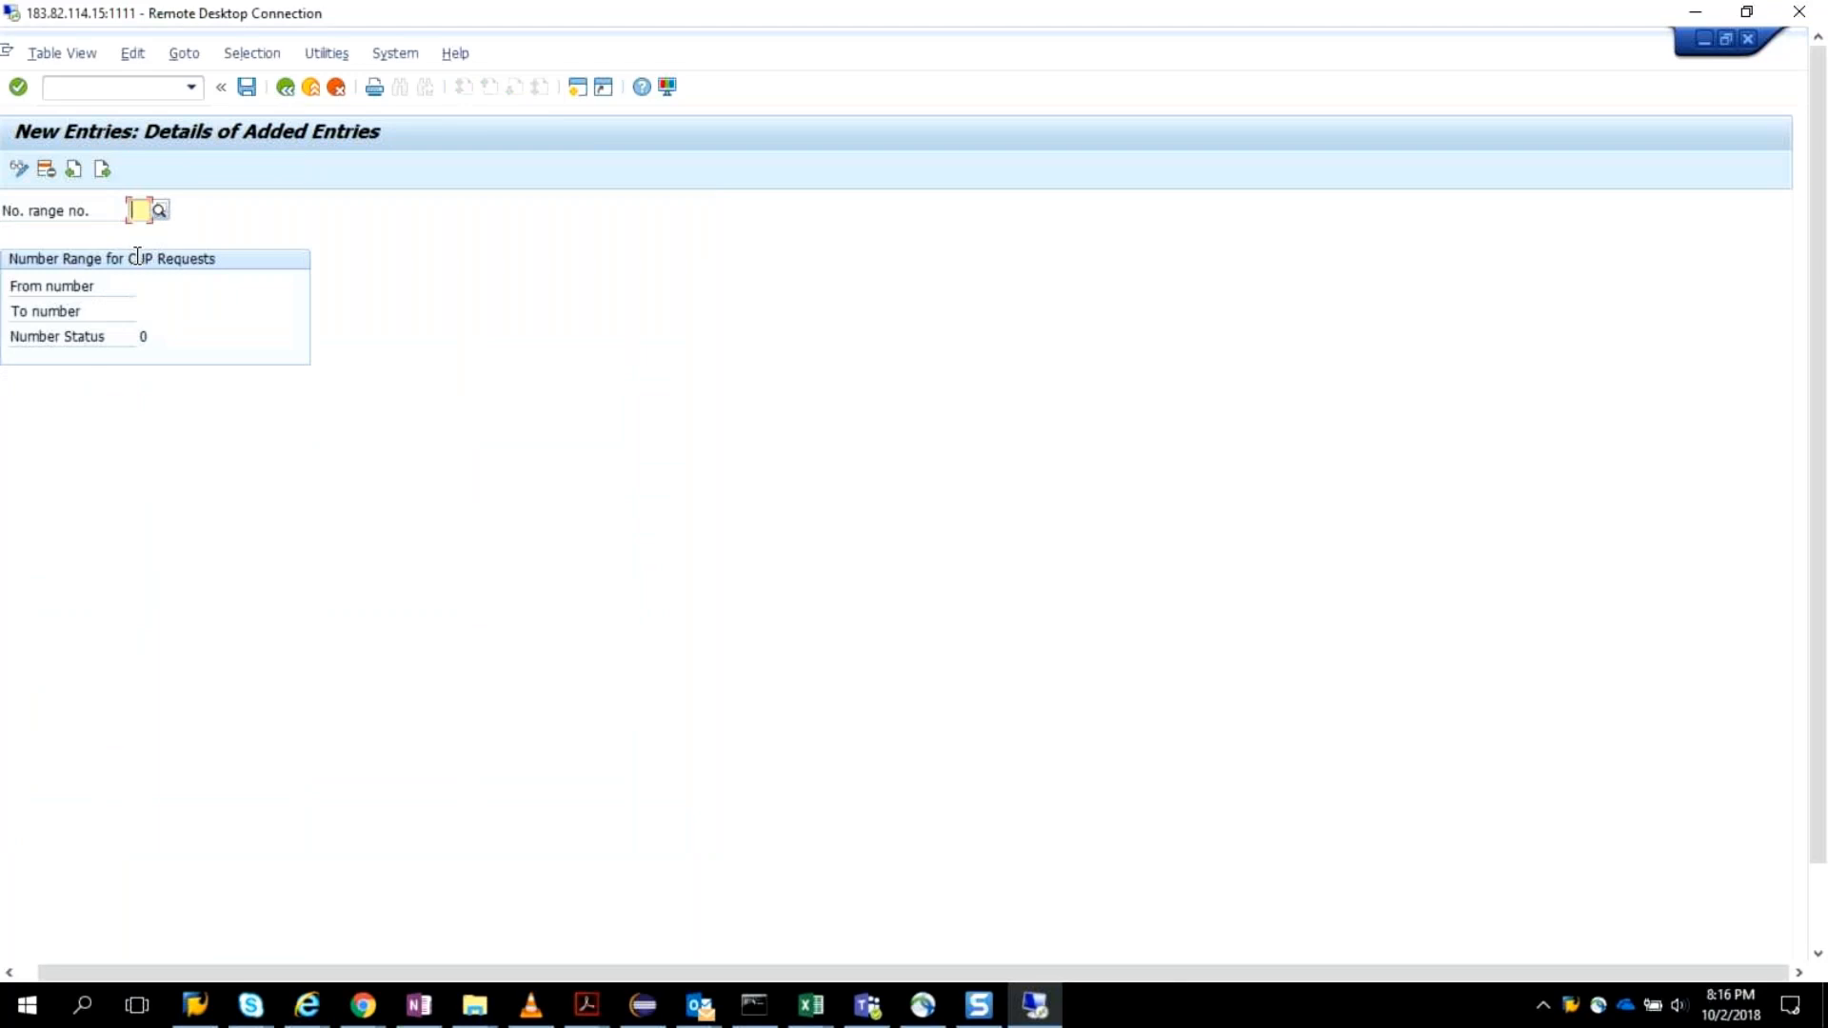
click(160, 211)
text(4)
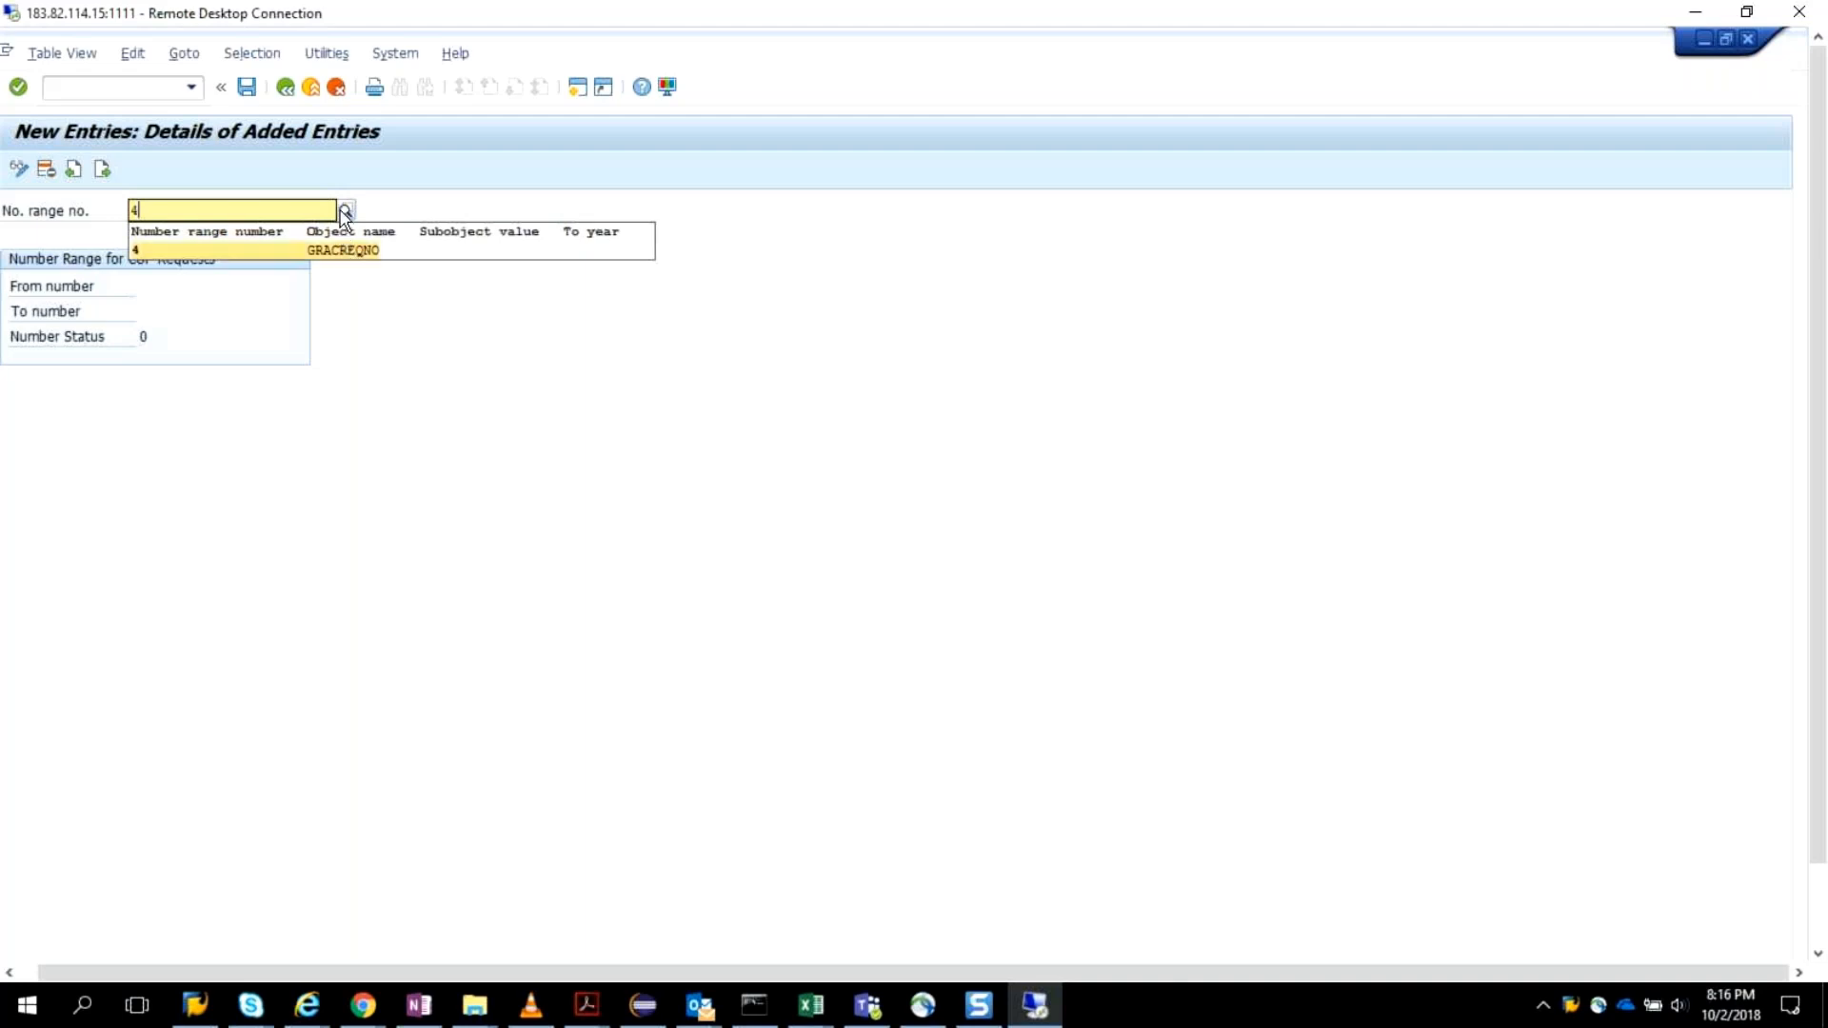
click(344, 211)
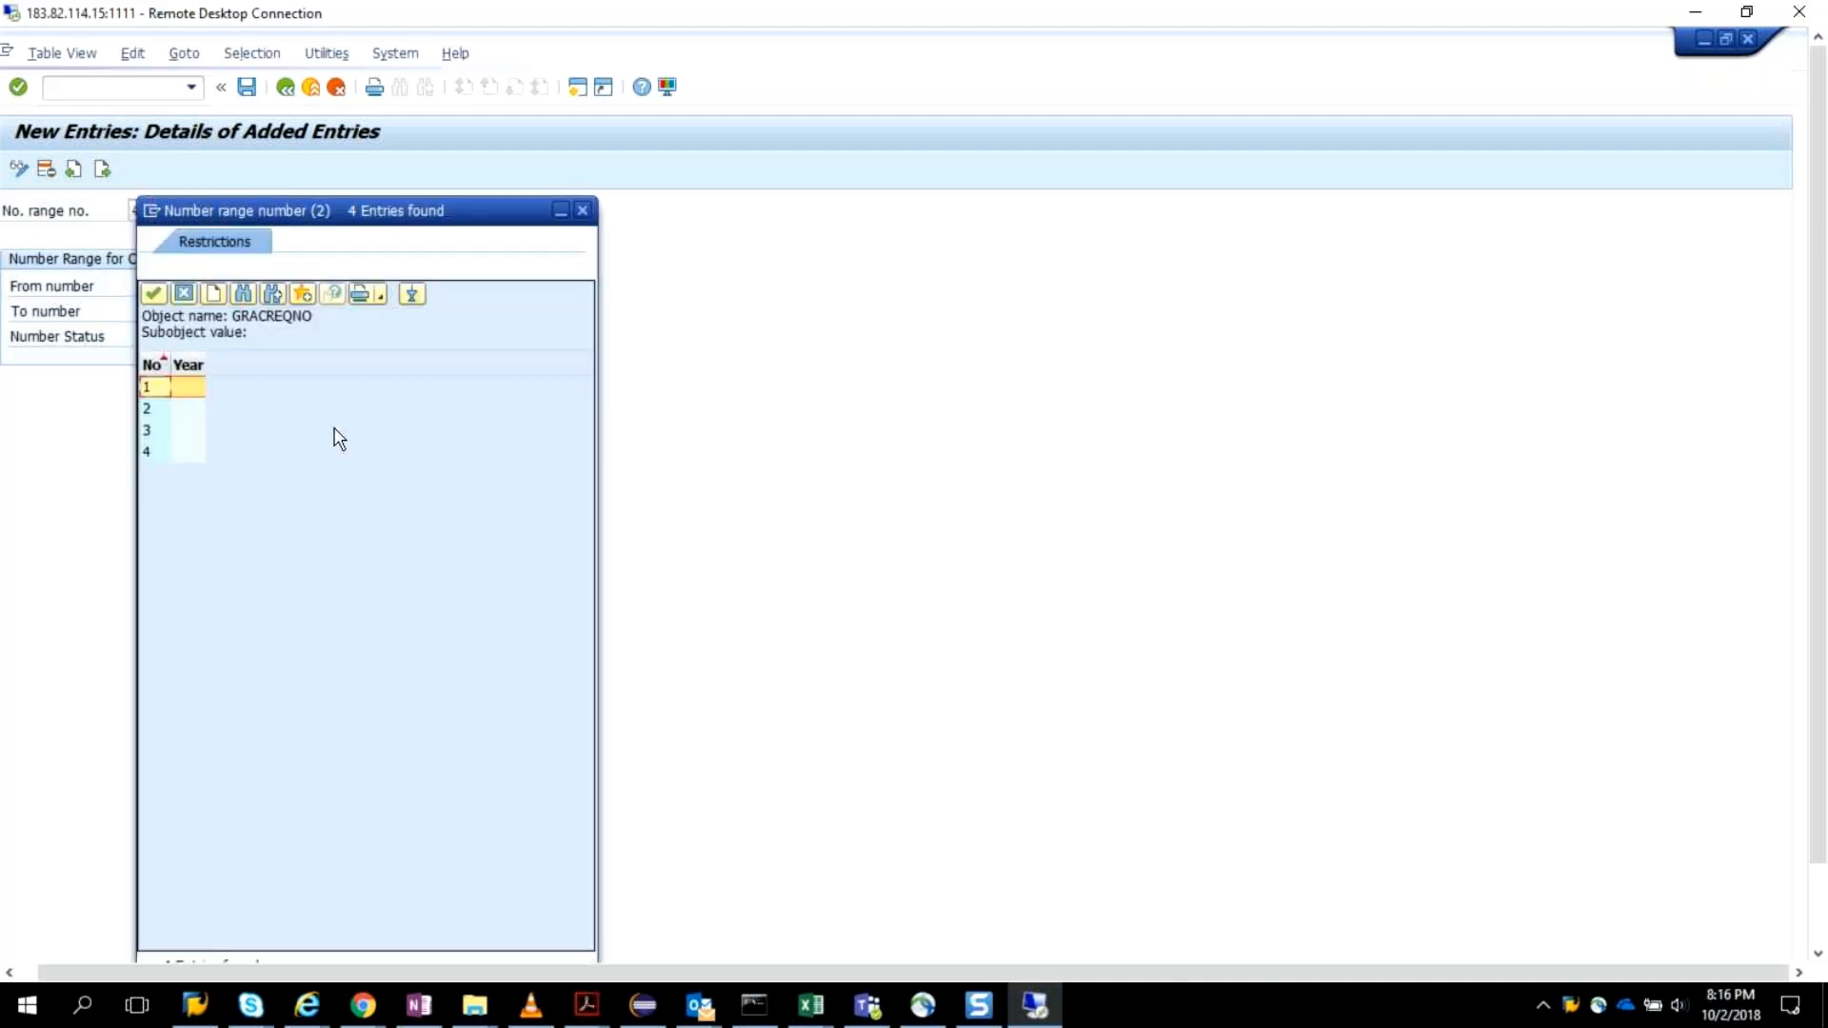
double_click(150, 452)
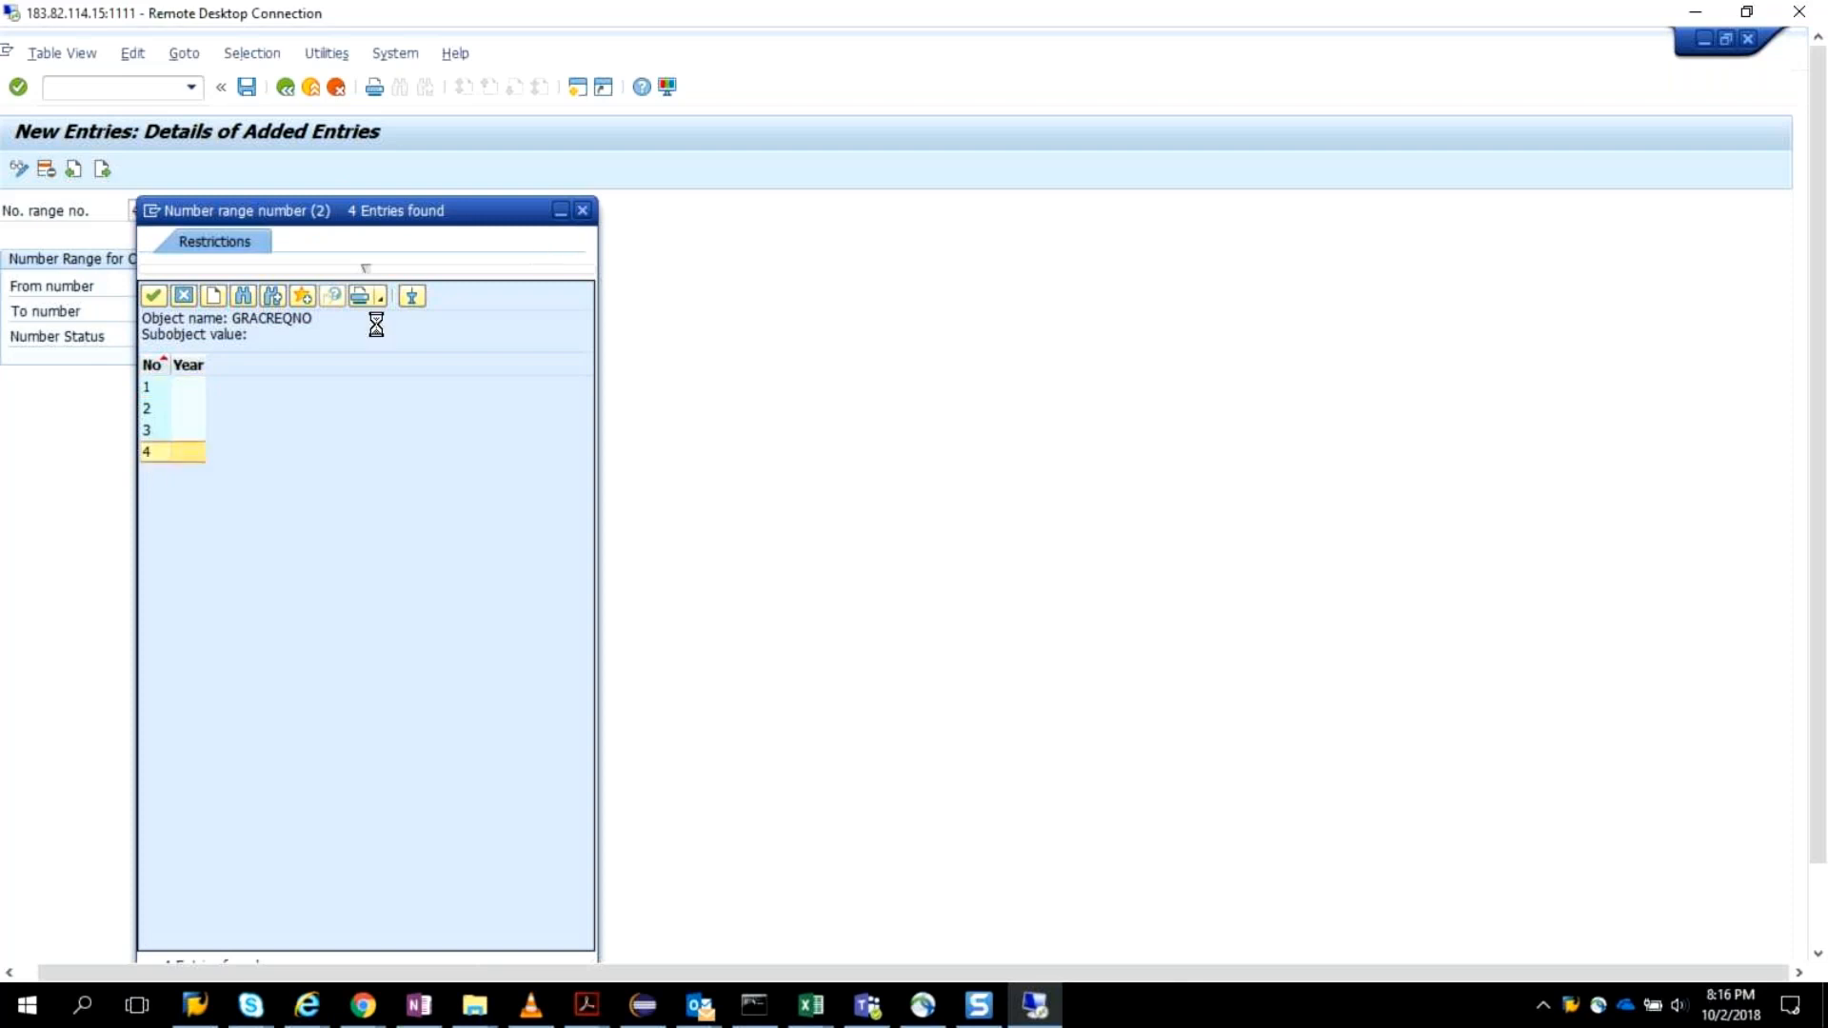
click(145, 211)
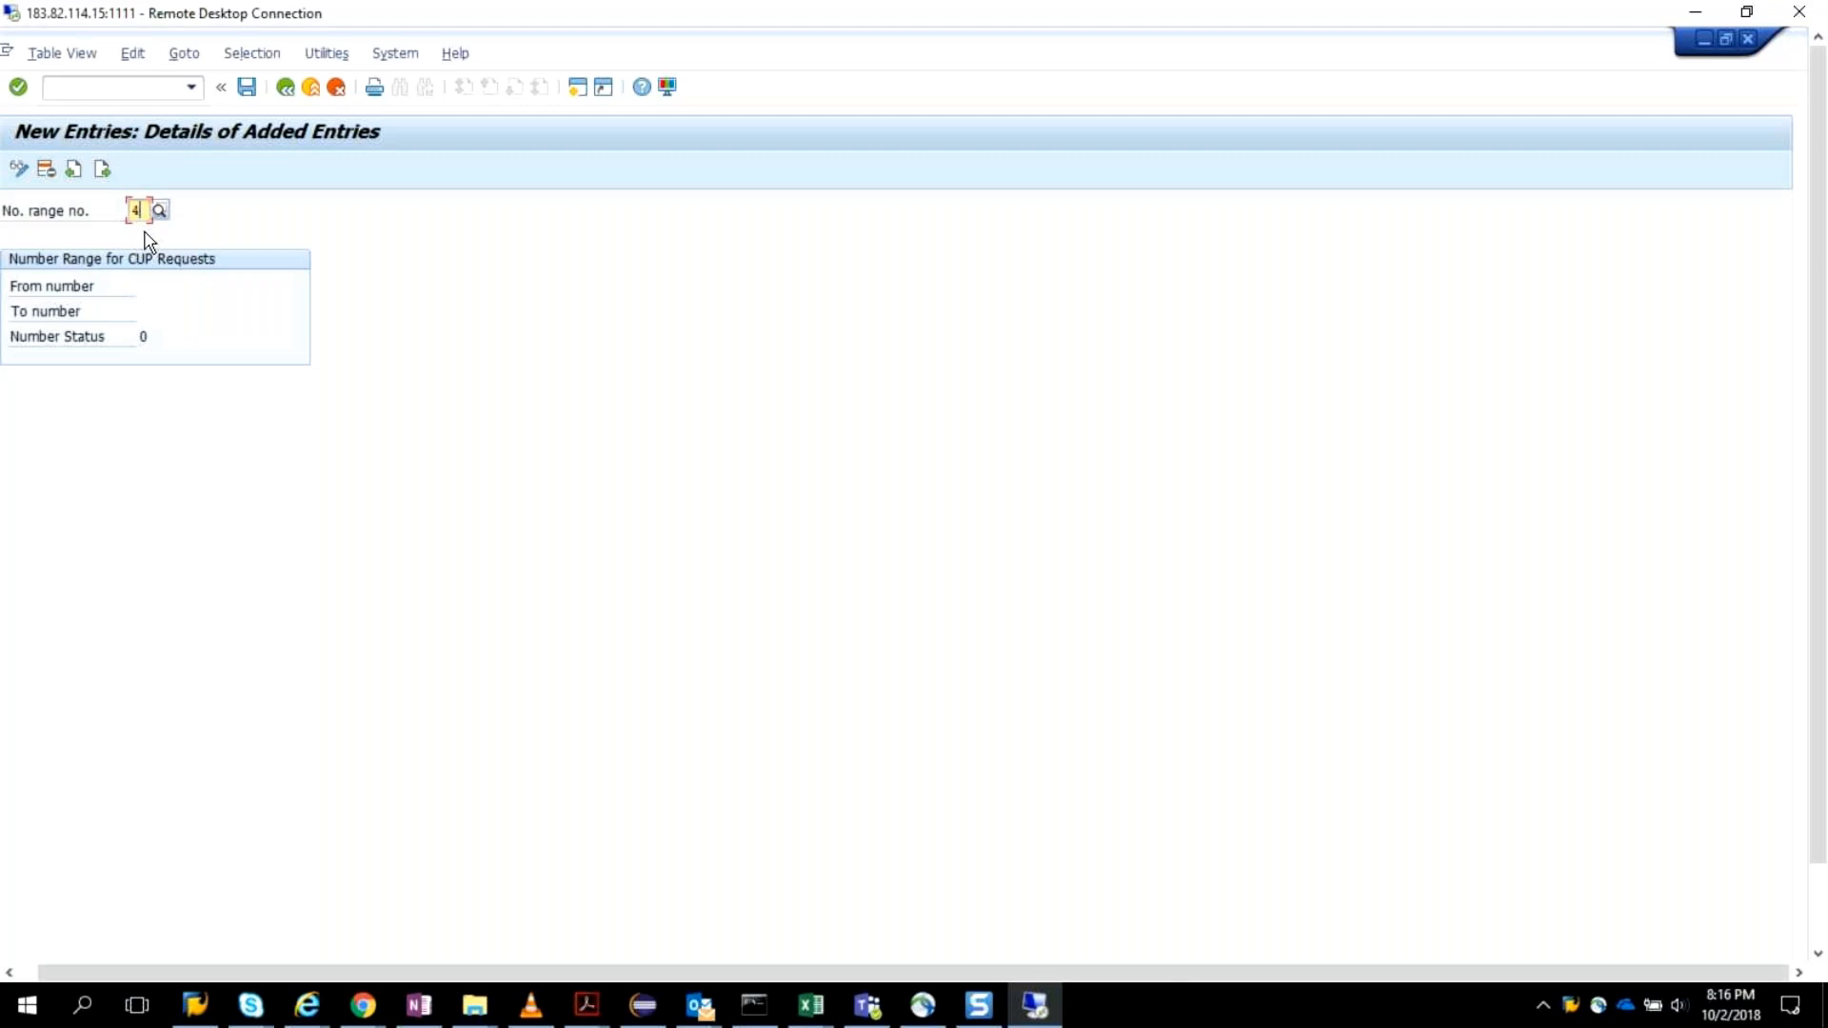
key(Return)
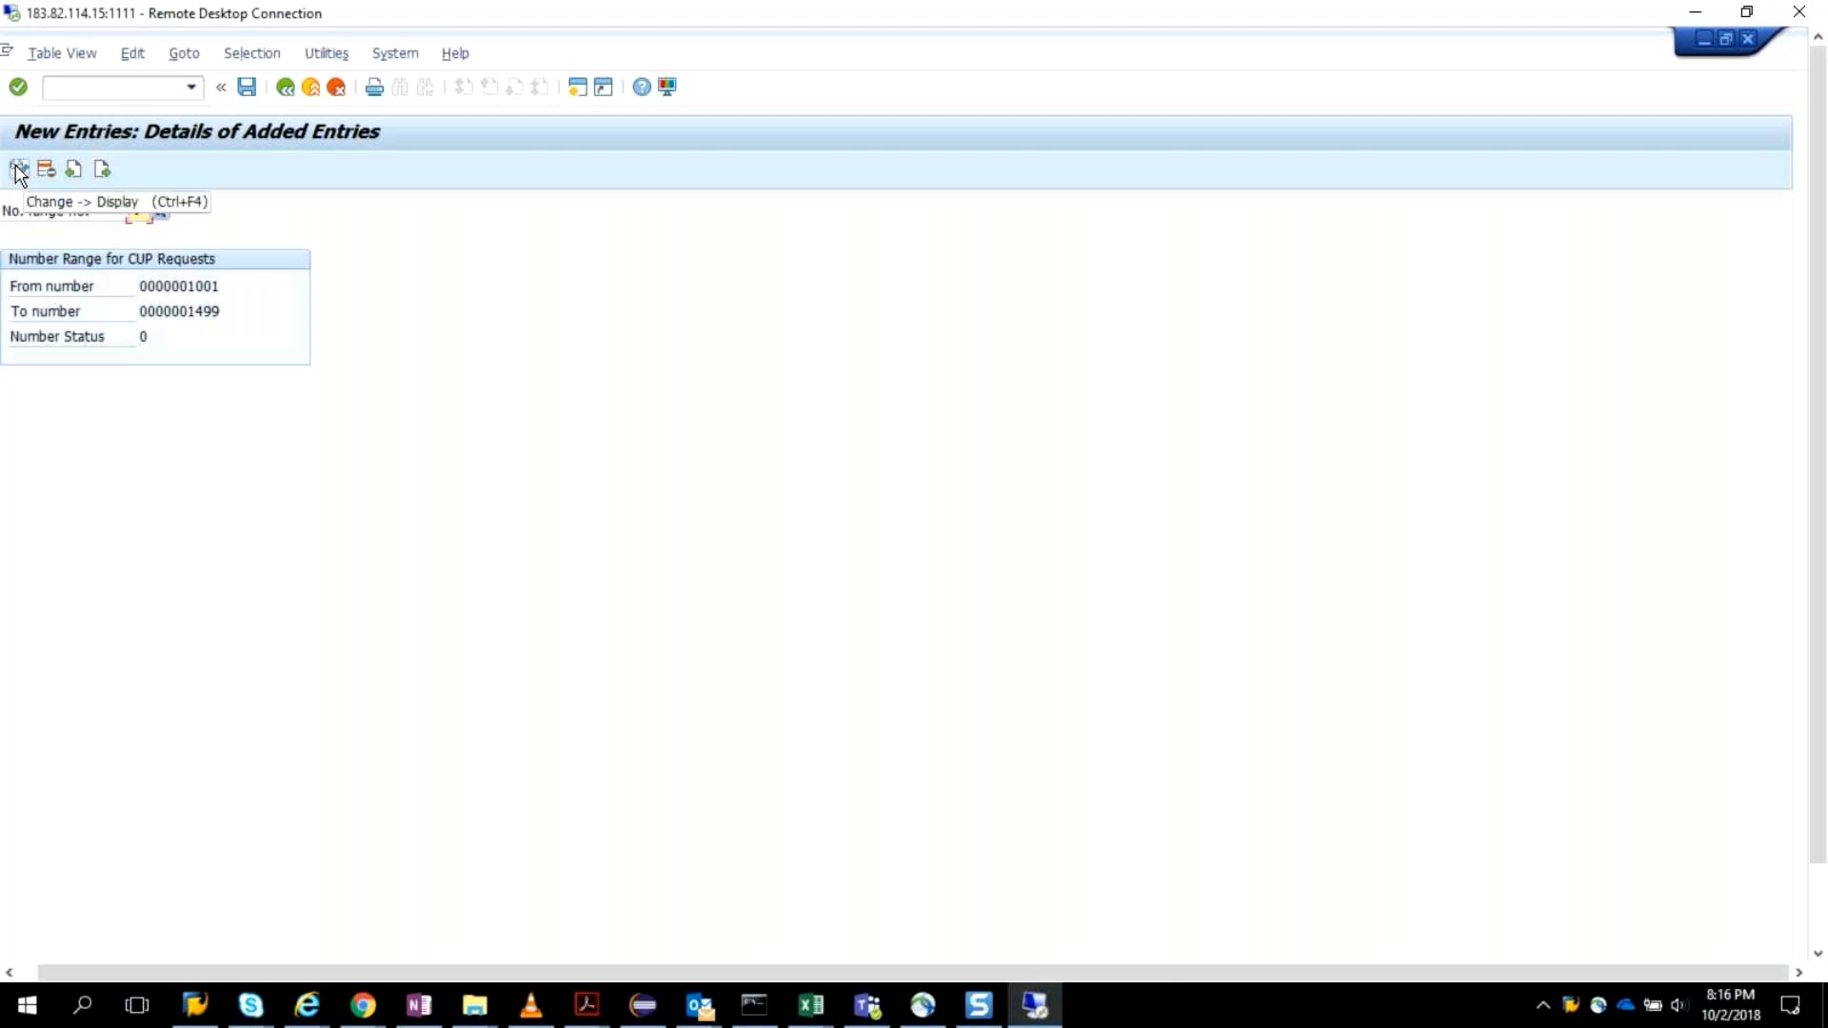
Save the new number range entry to the proposed ARM customizing request and return to the CUP requests overview.
click(282, 89)
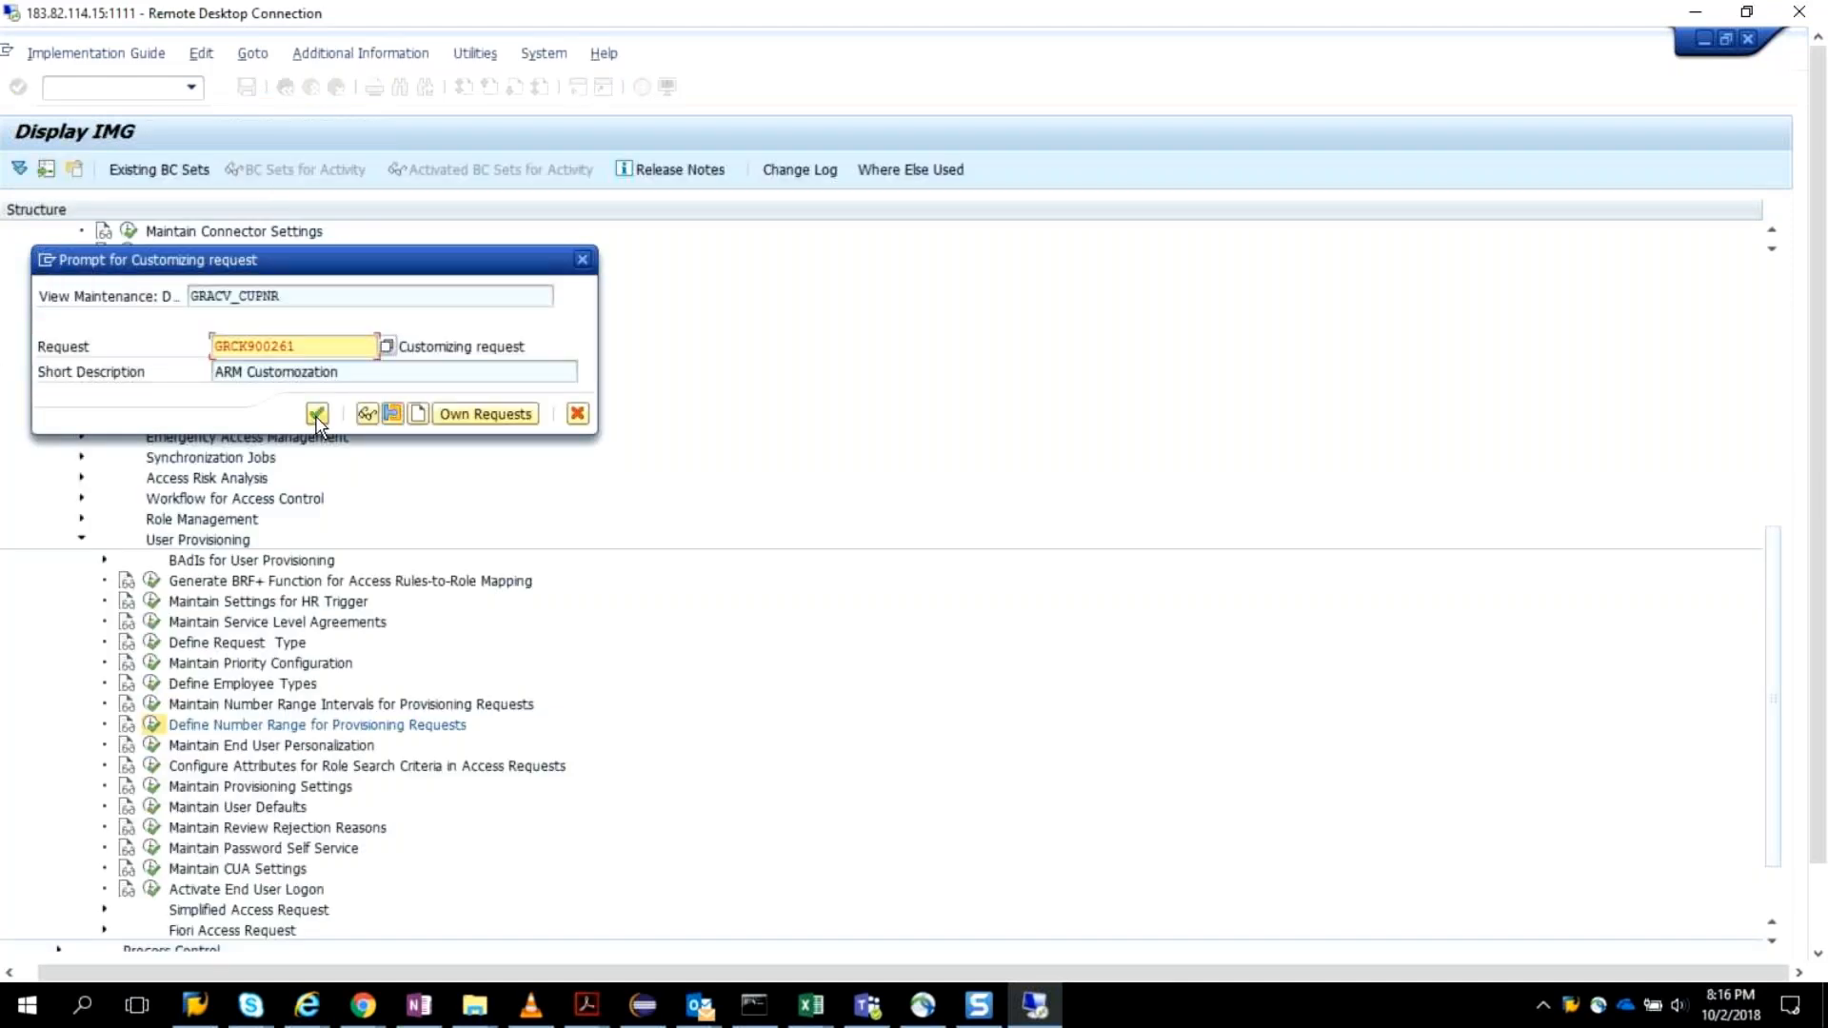
key(Return)
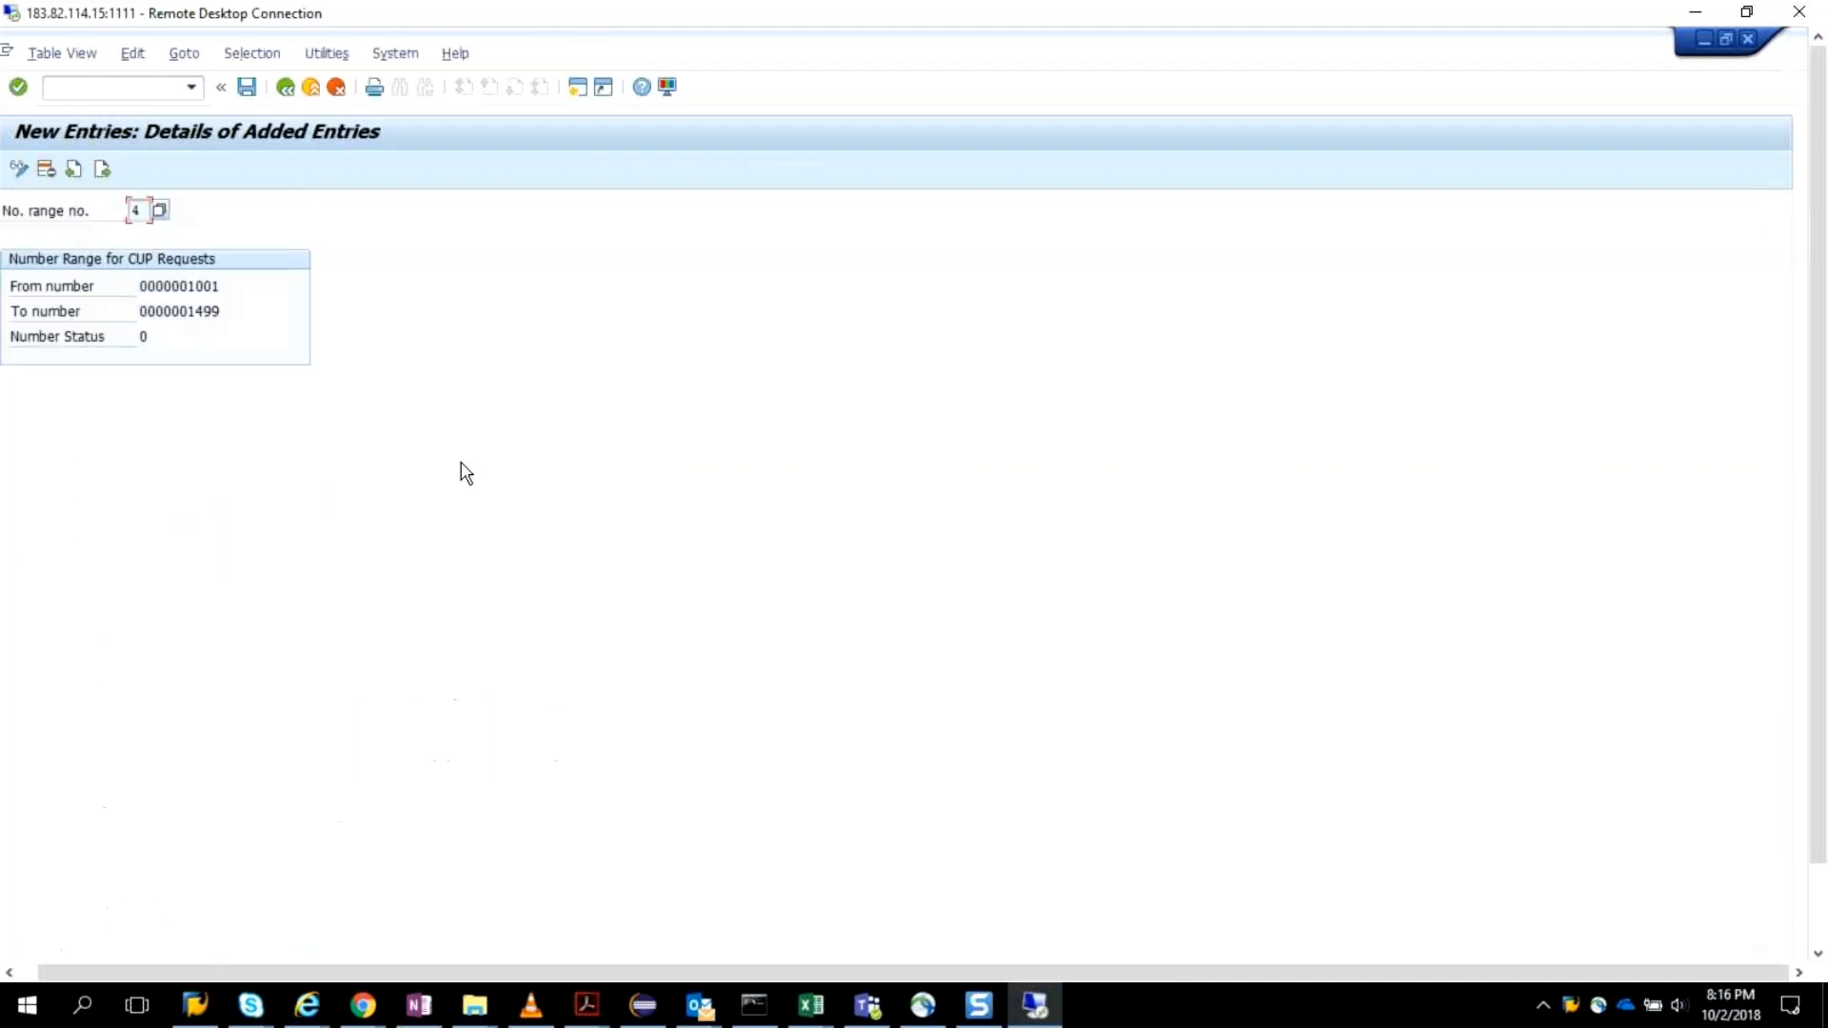
click(286, 88)
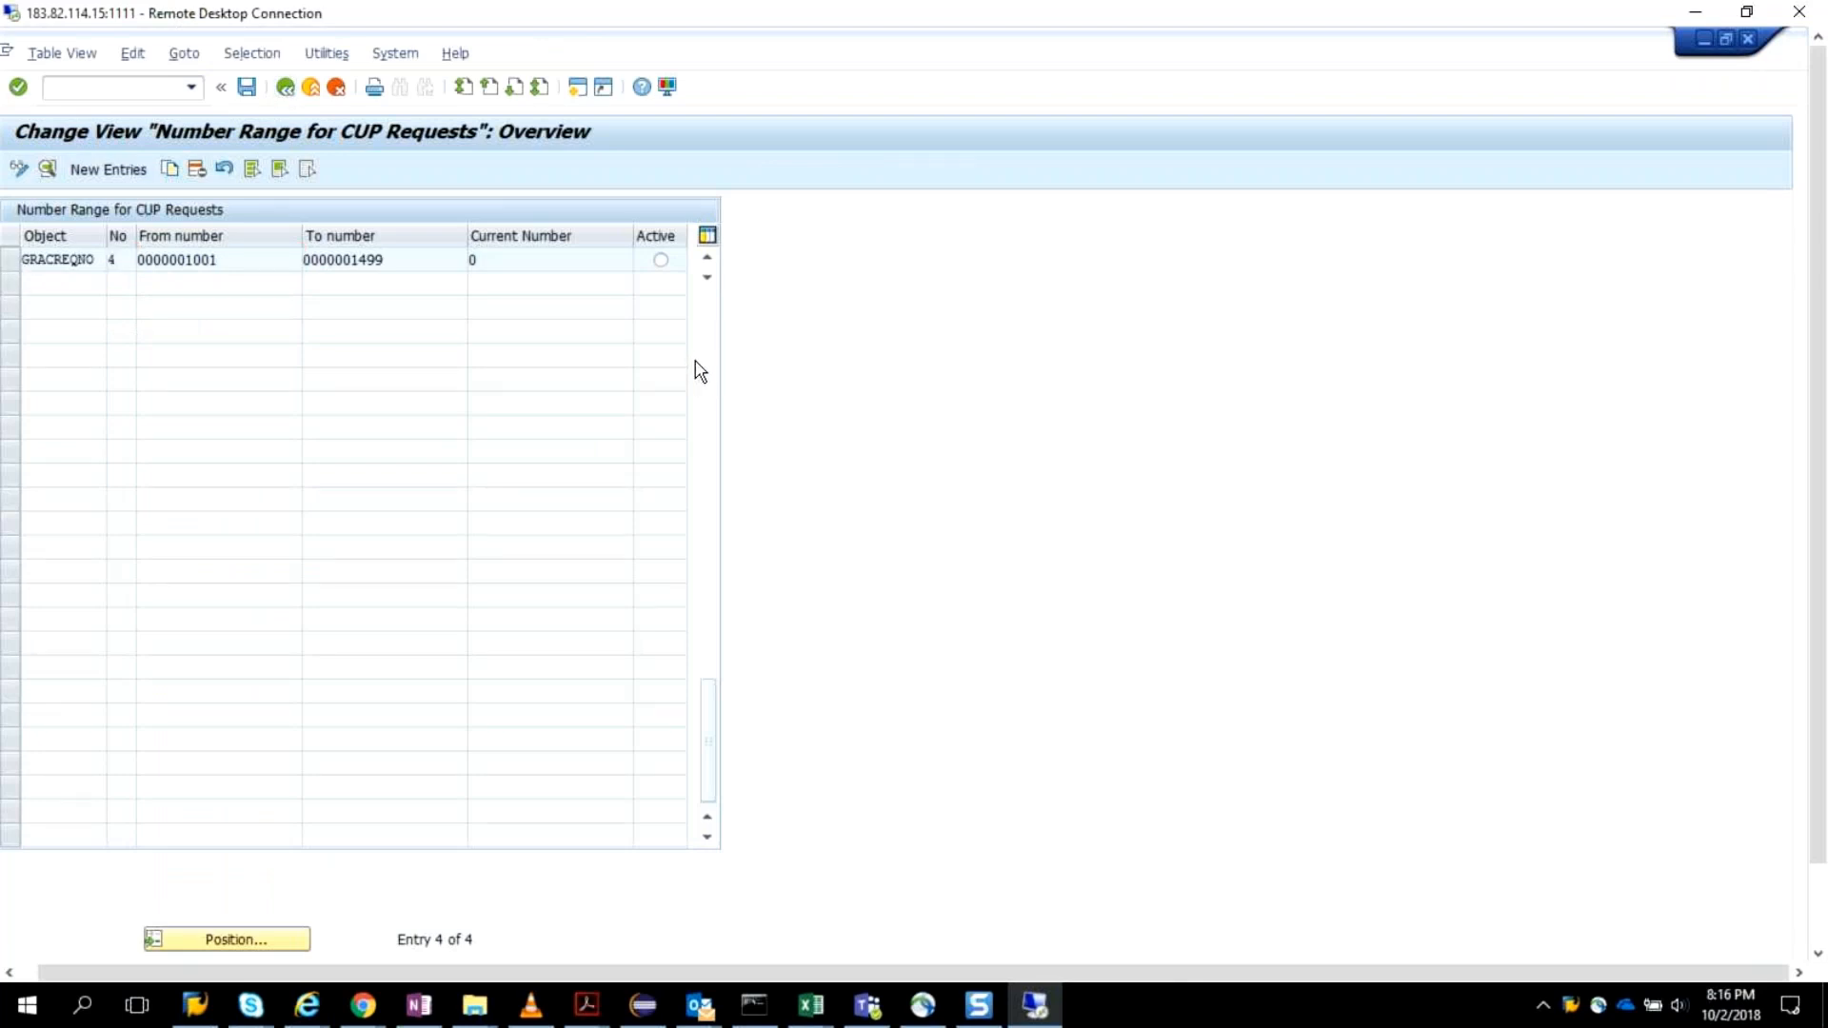
Mark number range 4 as the active range for CUP requests and return to the IMG structure.
scroll(659, 259, up, 2)
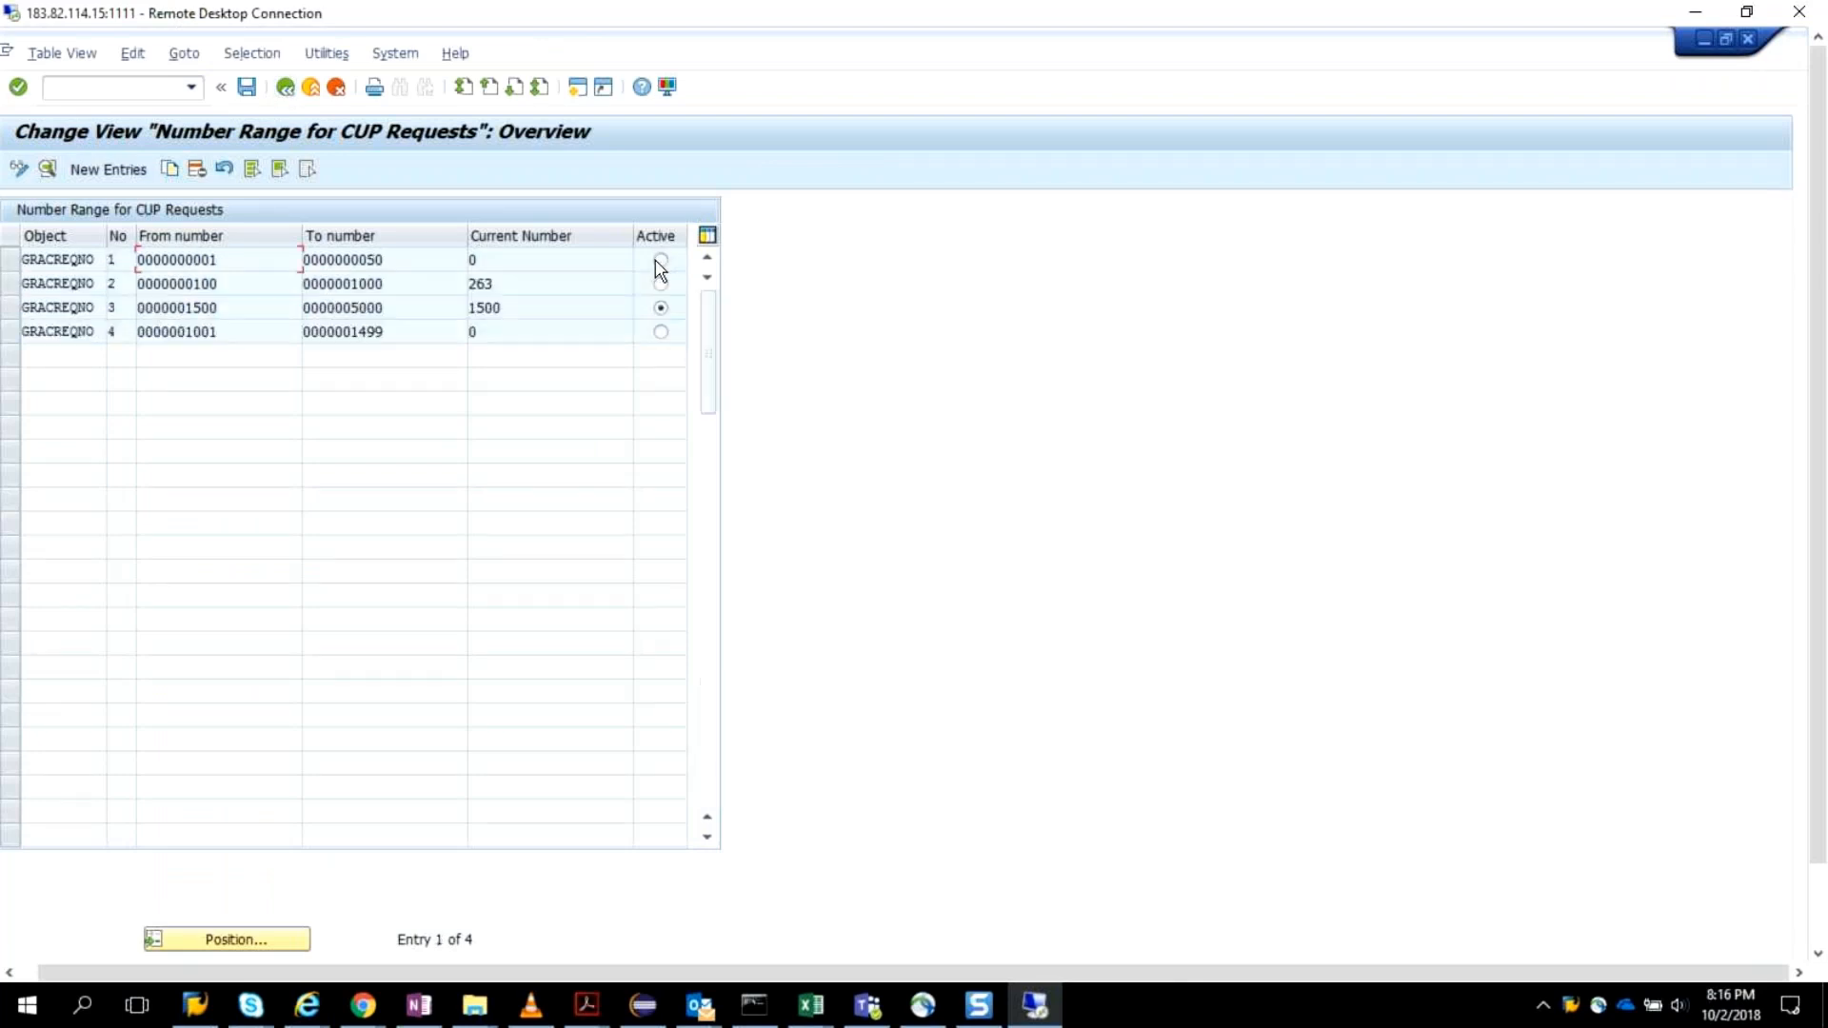
click(661, 332)
click(282, 90)
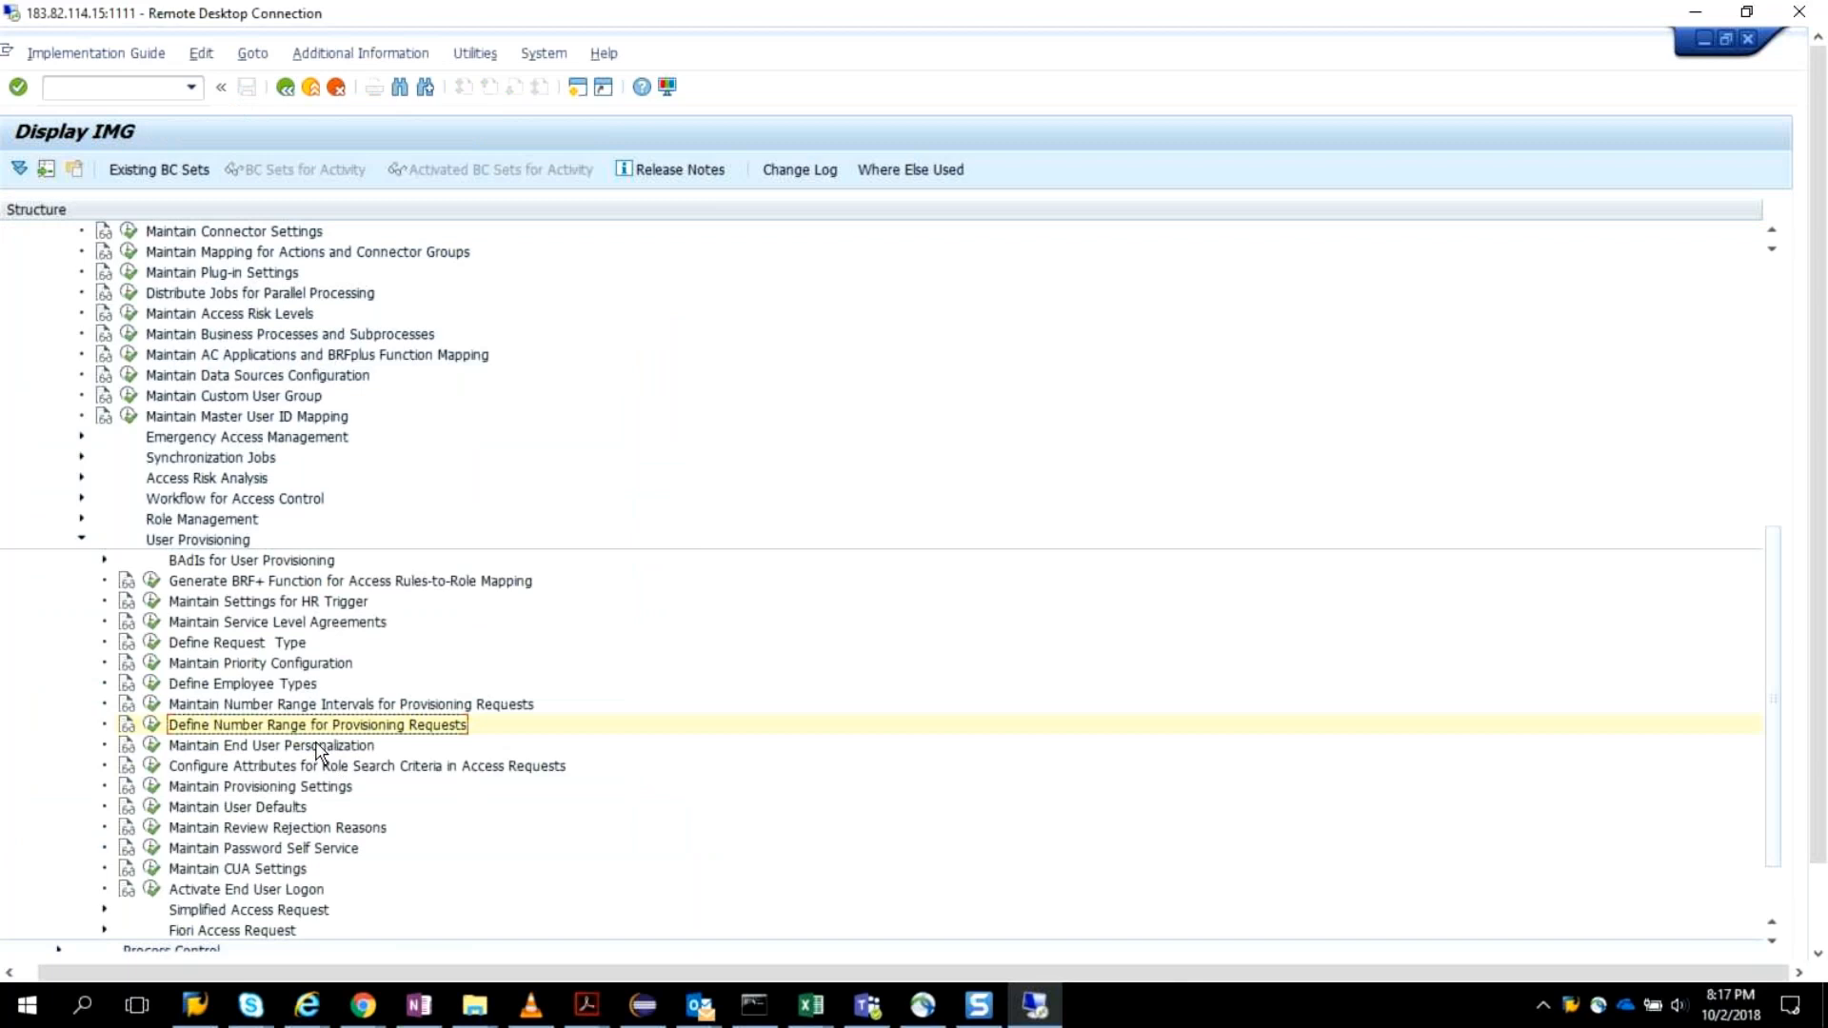
scroll(1763, 869, down, 1)
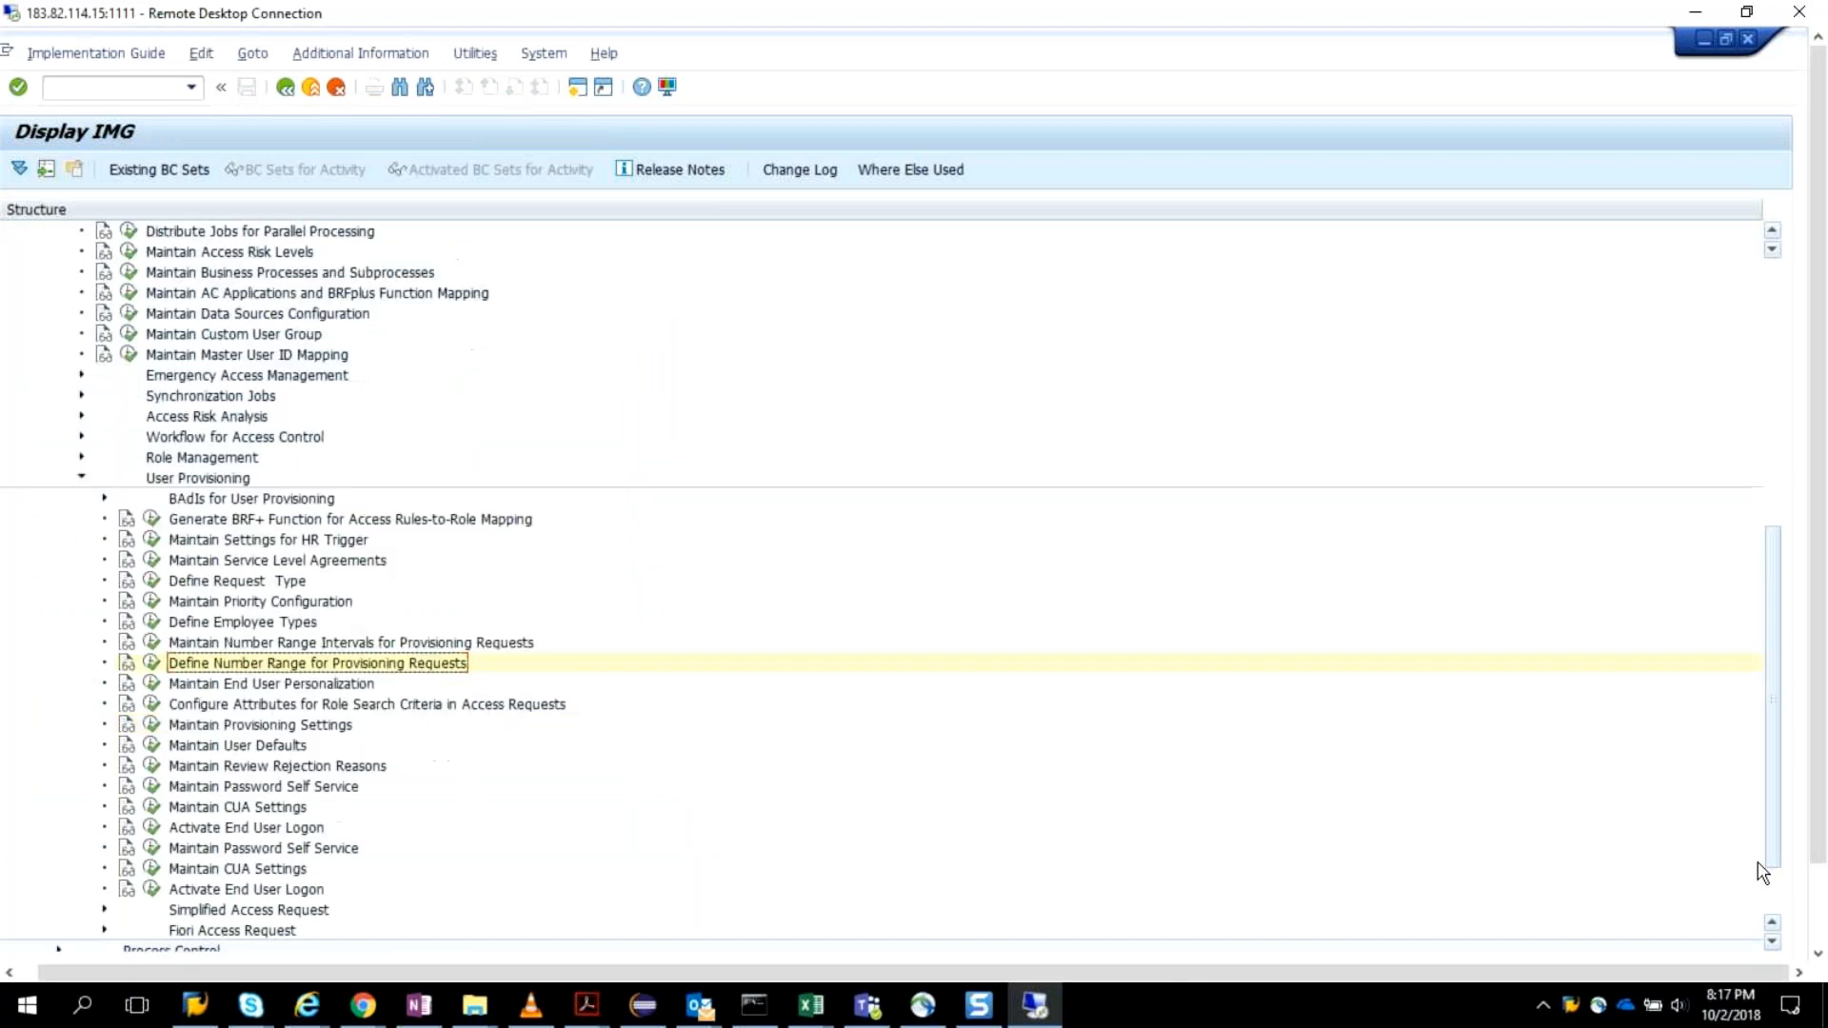
scroll(1763, 872, down, 1)
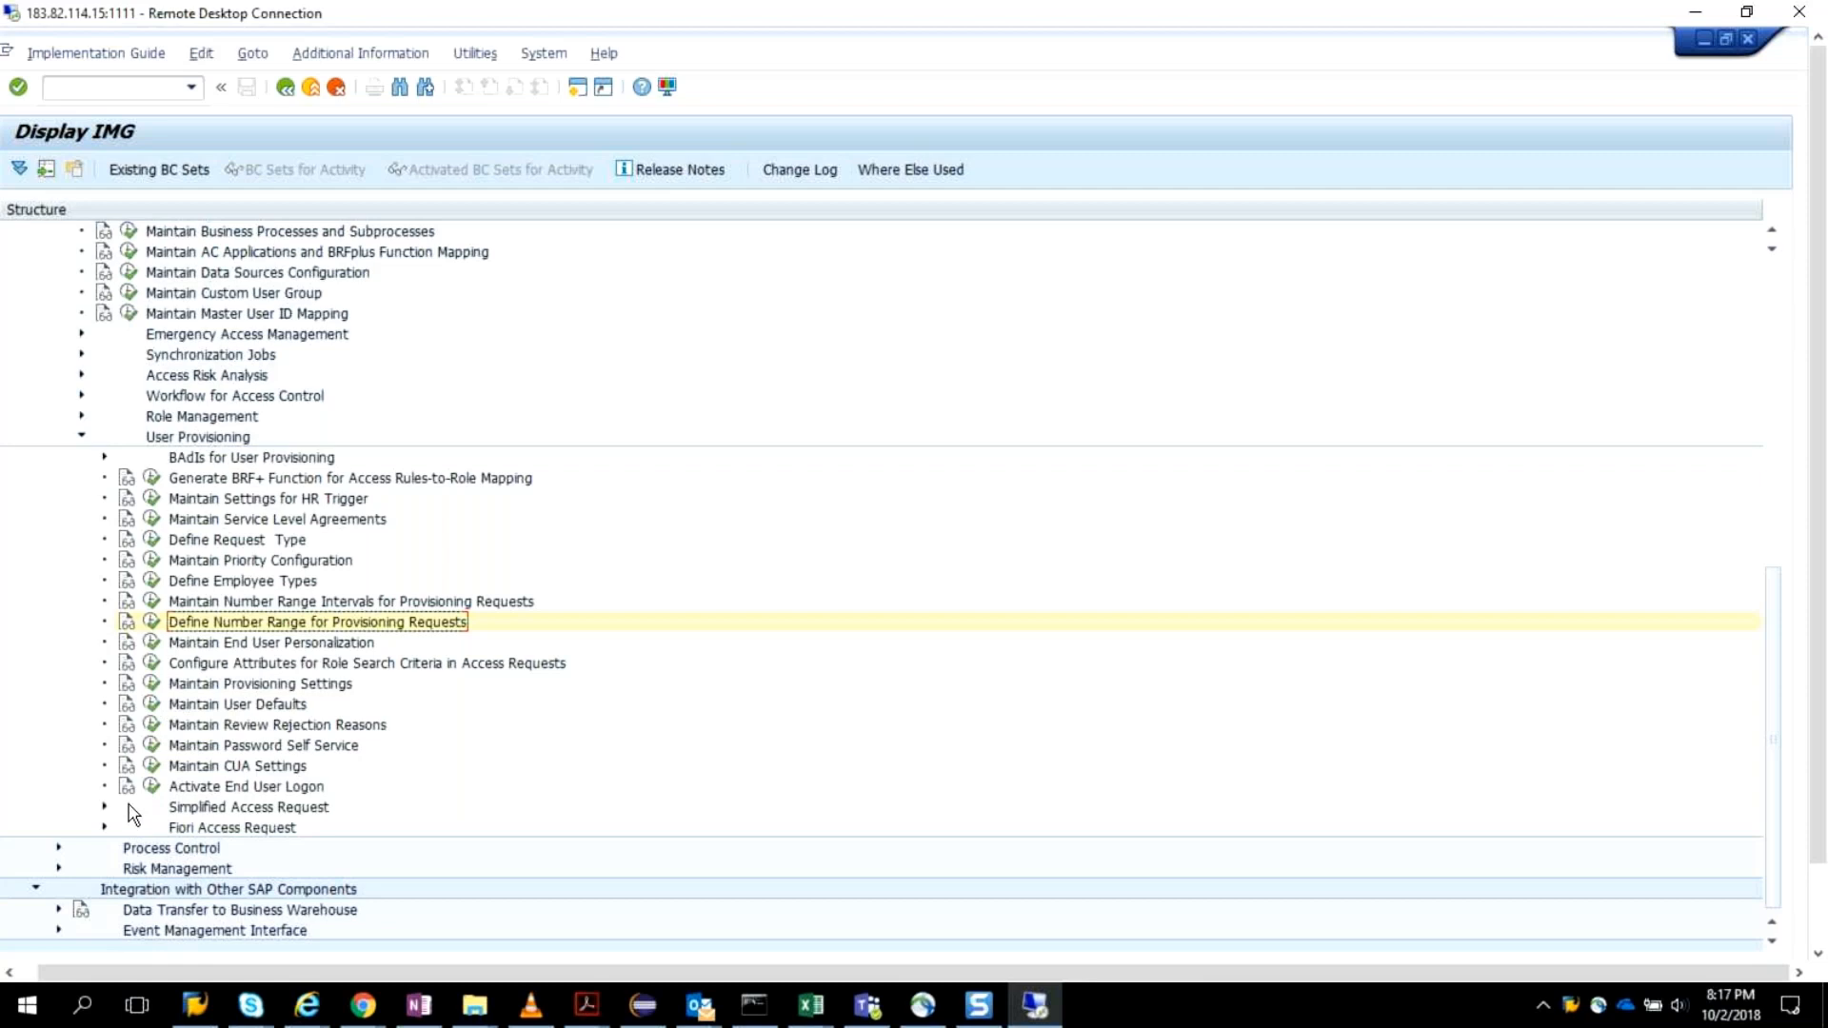
In Define Request Type, add a new active request type described with the owner's first name followed by "_Additional Req".
click(152, 539)
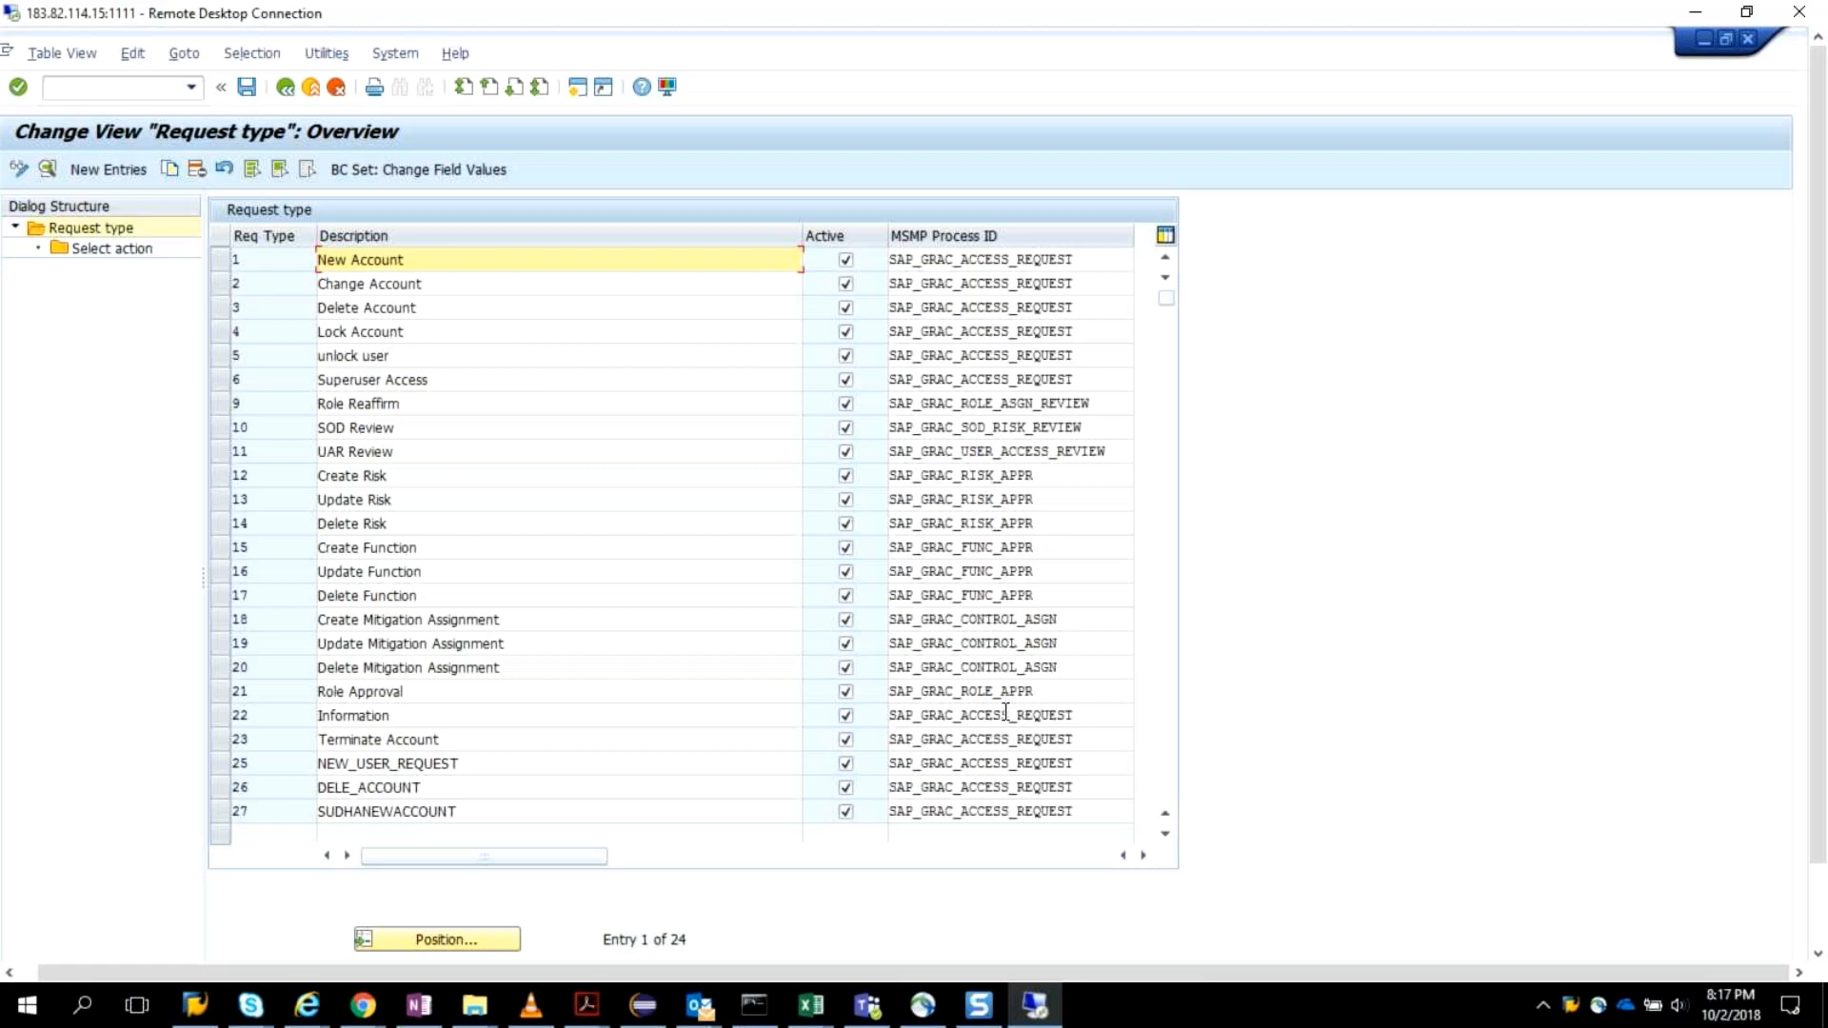
click(1166, 834)
click(1165, 835)
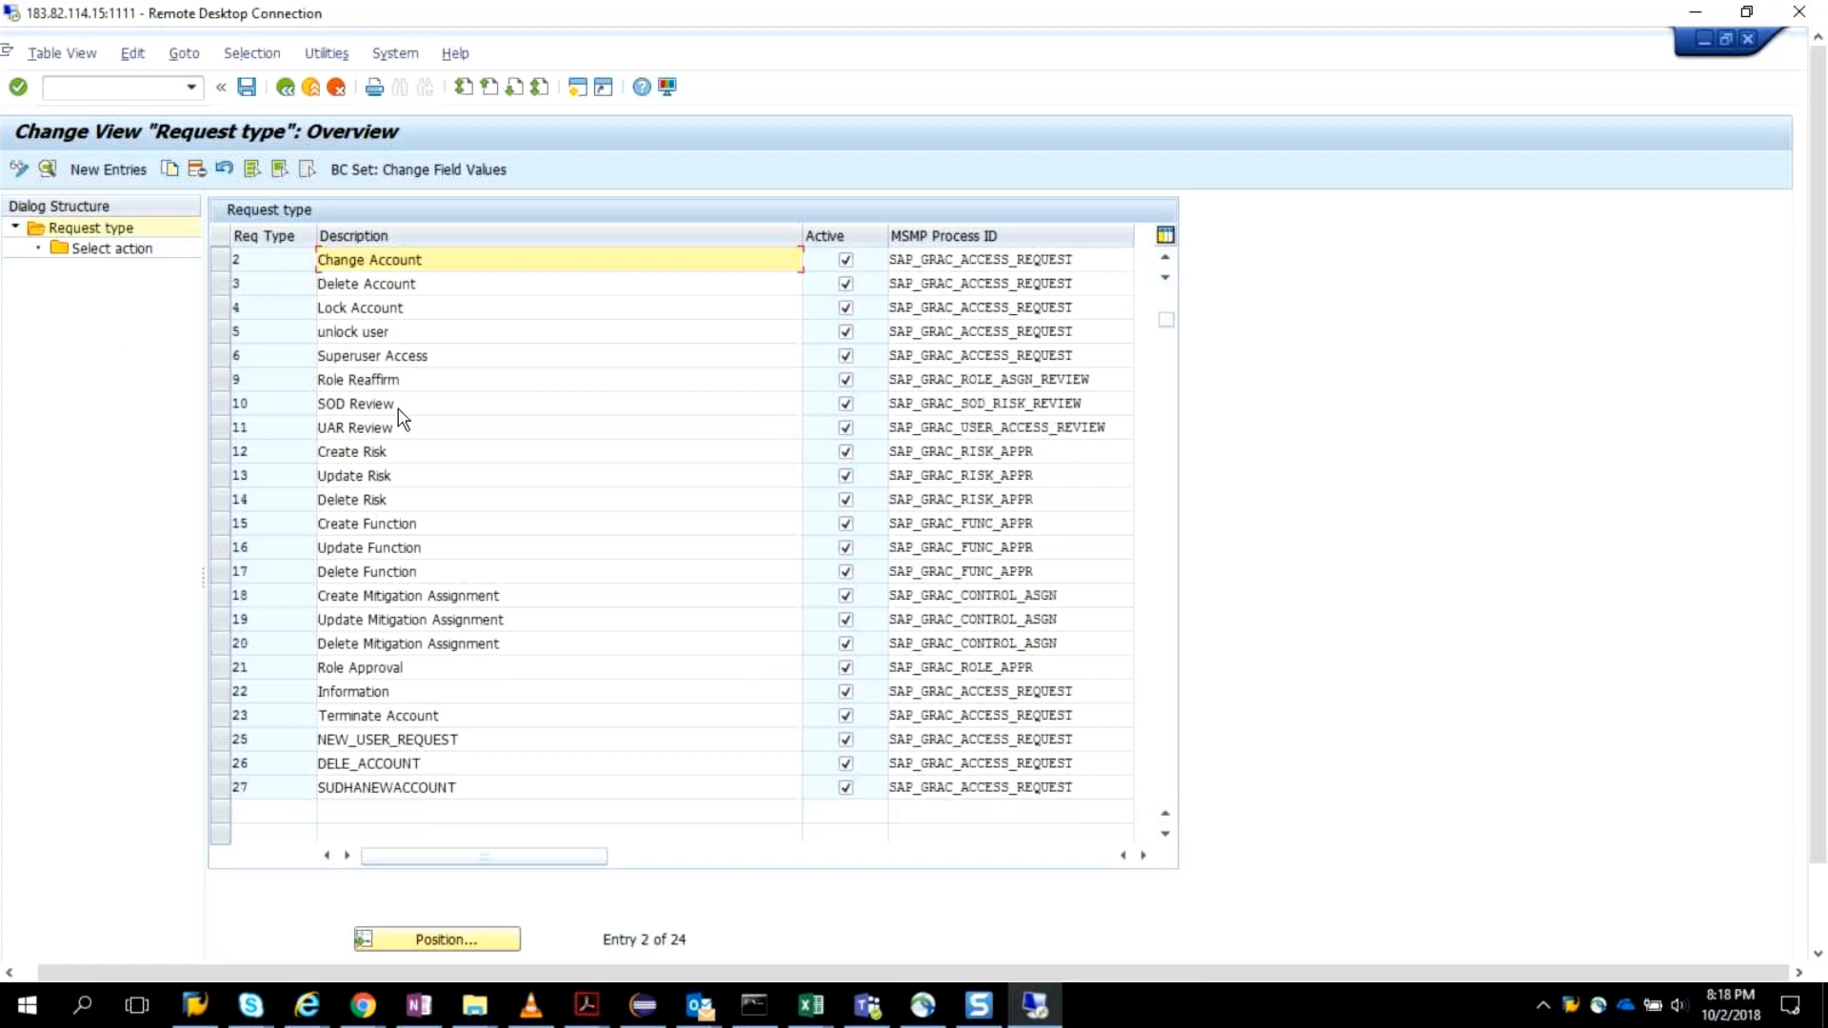
click(116, 171)
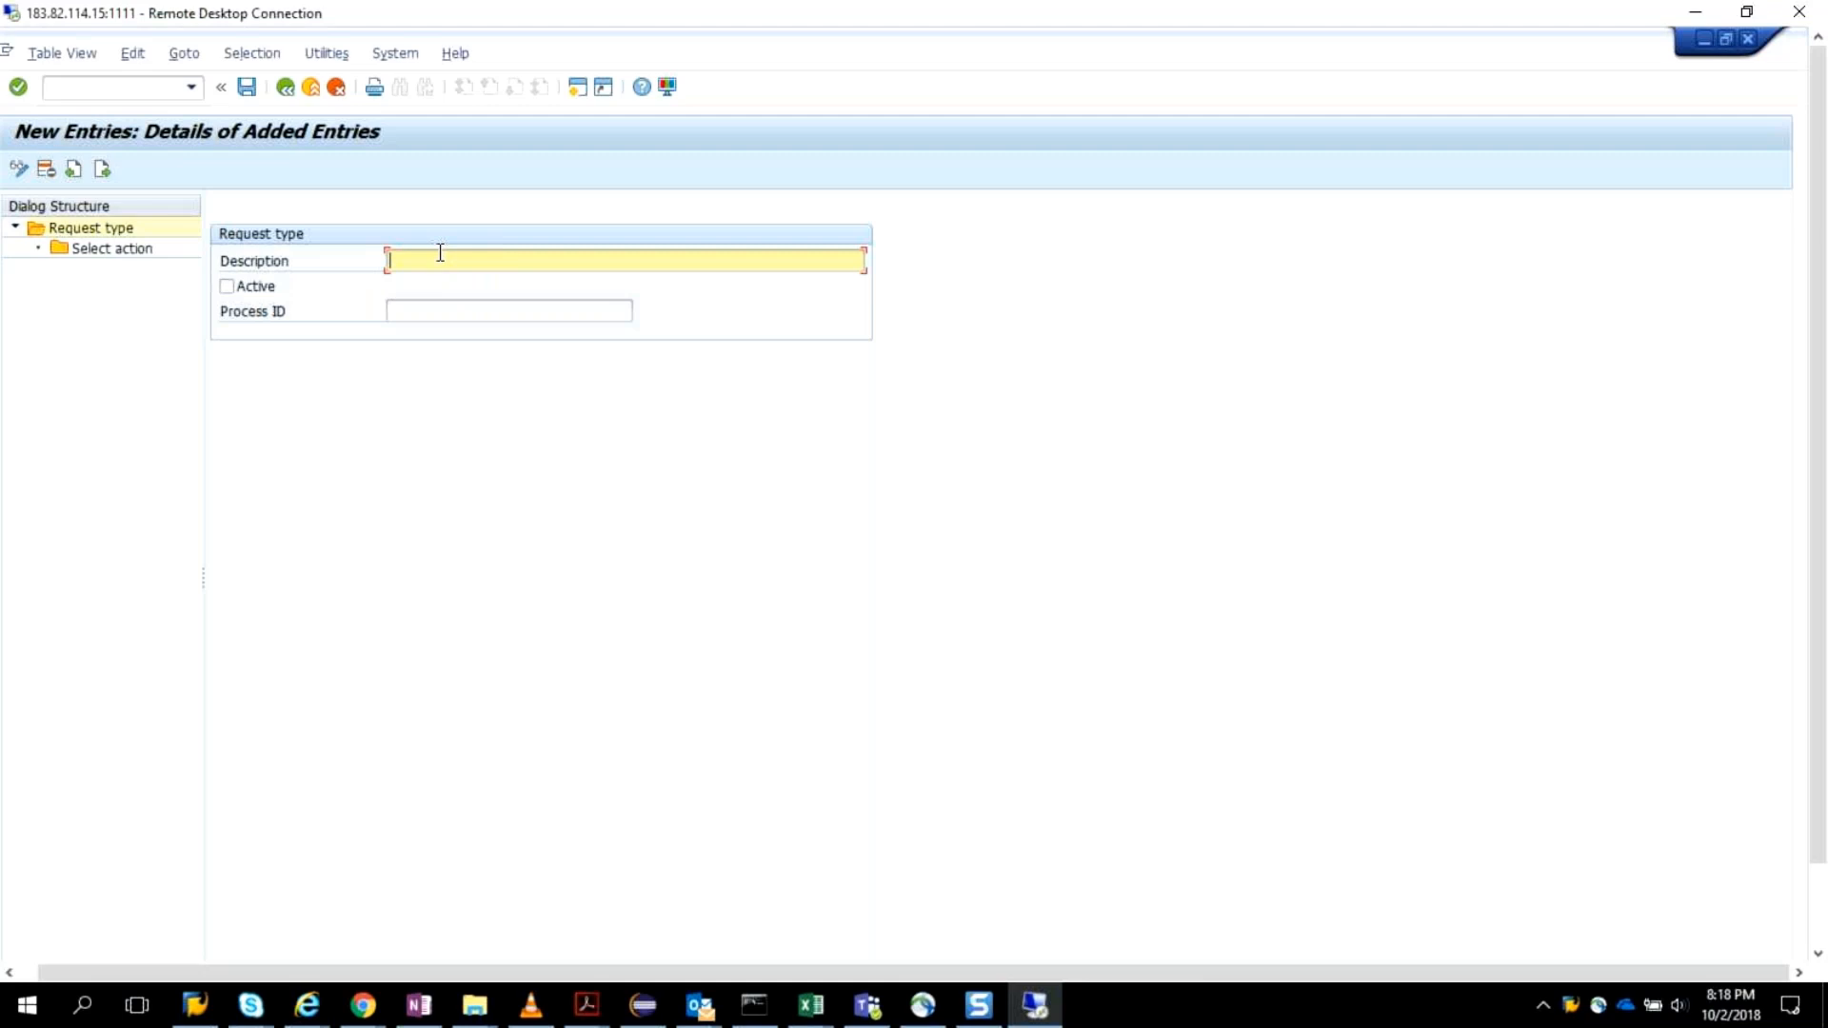
text(Vipin)
text(_)
text(Audi)
text(tional Re)
text(q)
click(227, 286)
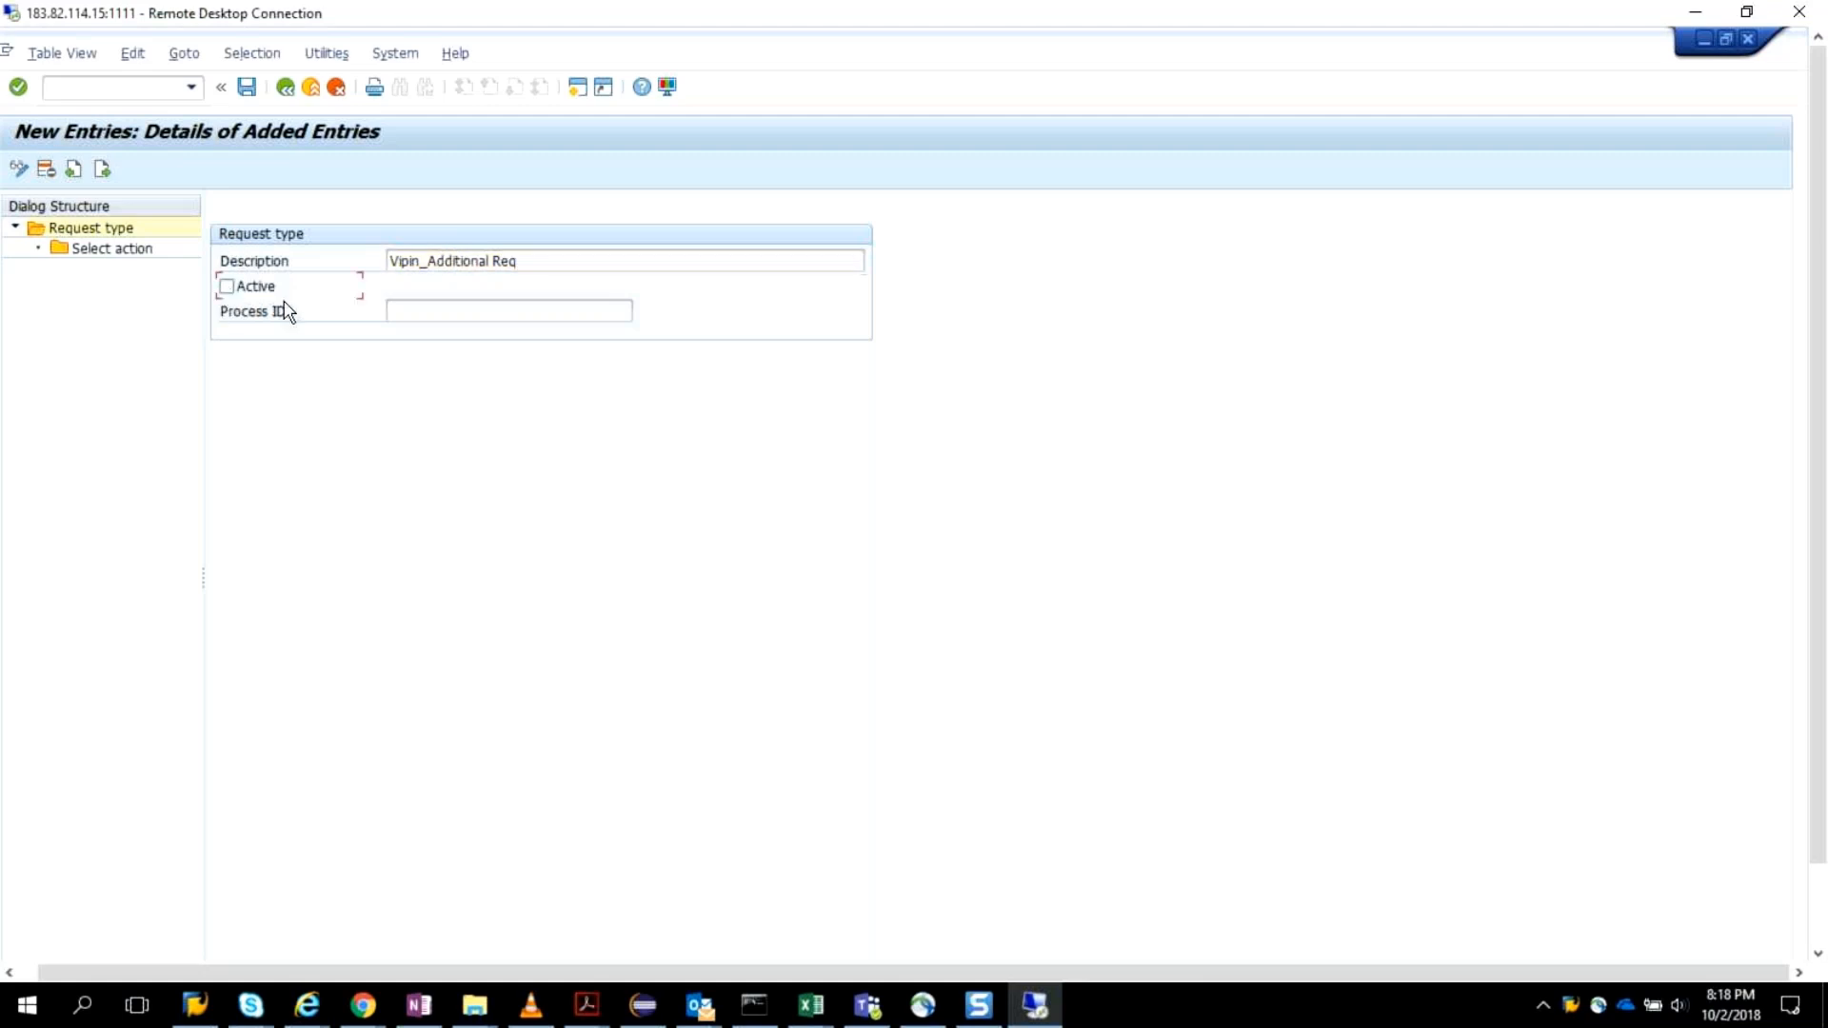
Assign process ID SAP_GRAC_ACCESS_REQUEST to the new request type and save it to the proposed customizing request.
click(415, 307)
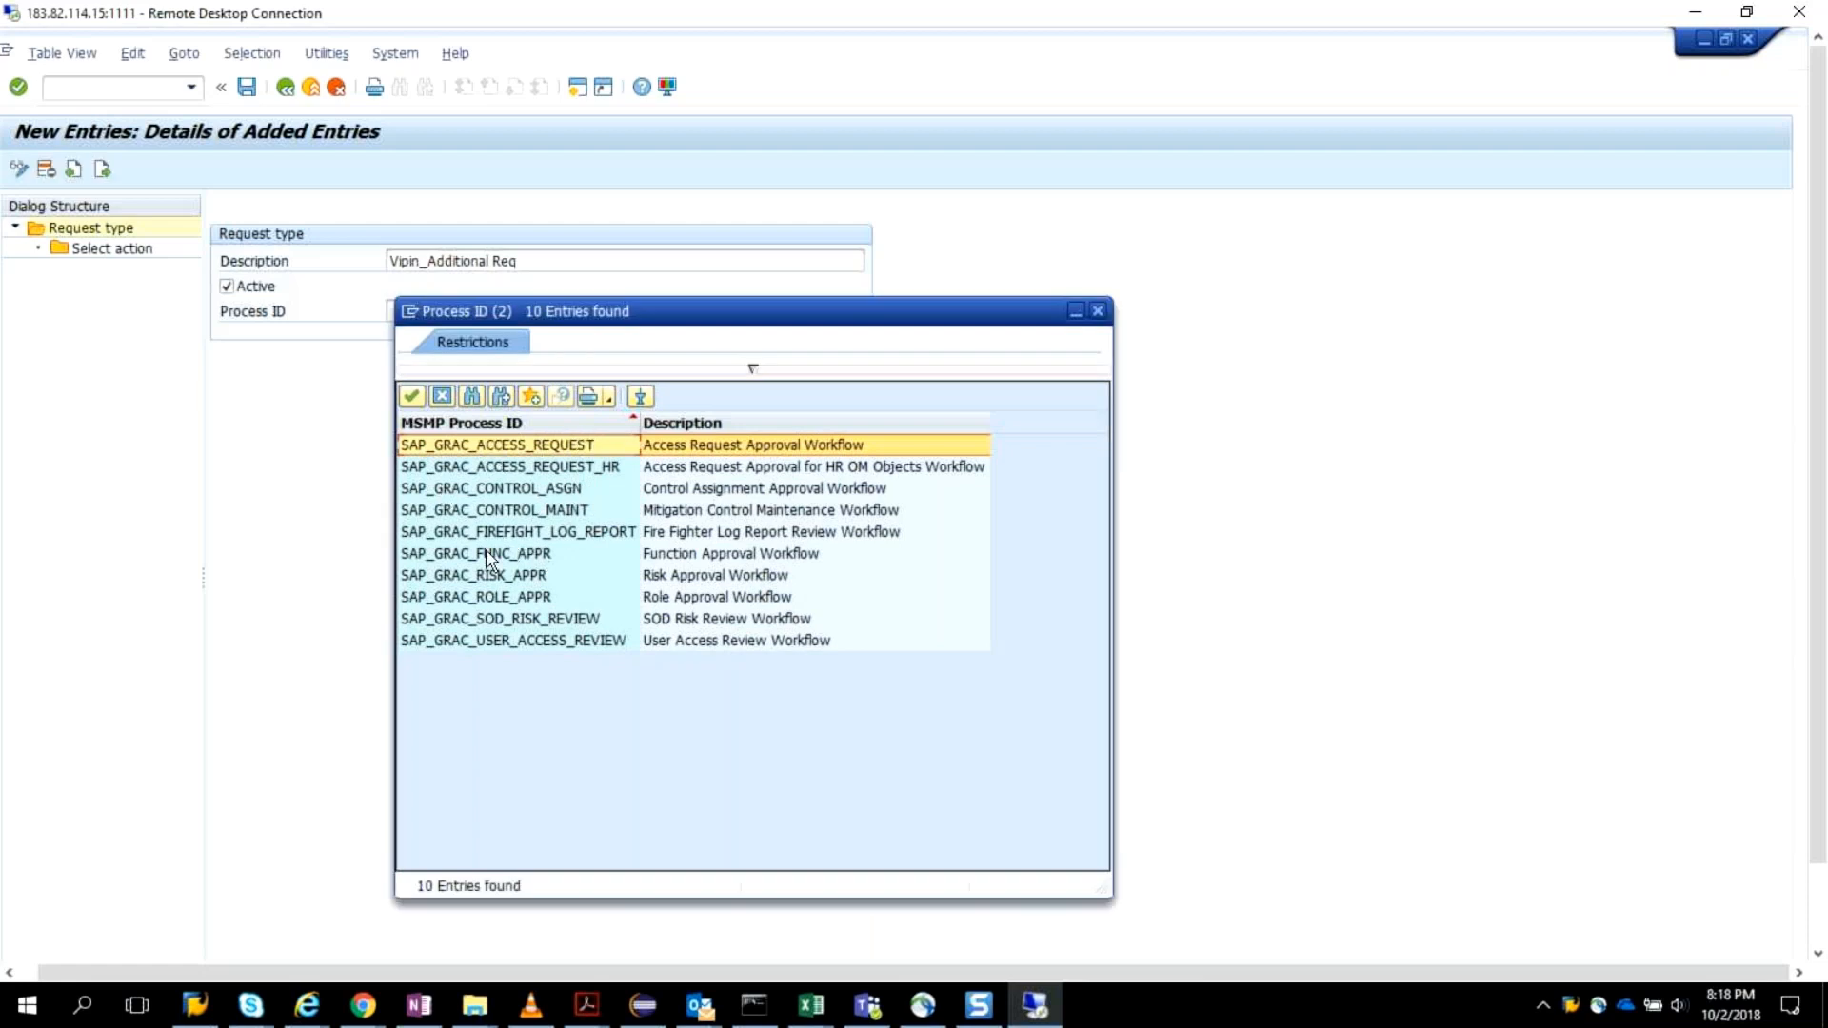
double_click(562, 454)
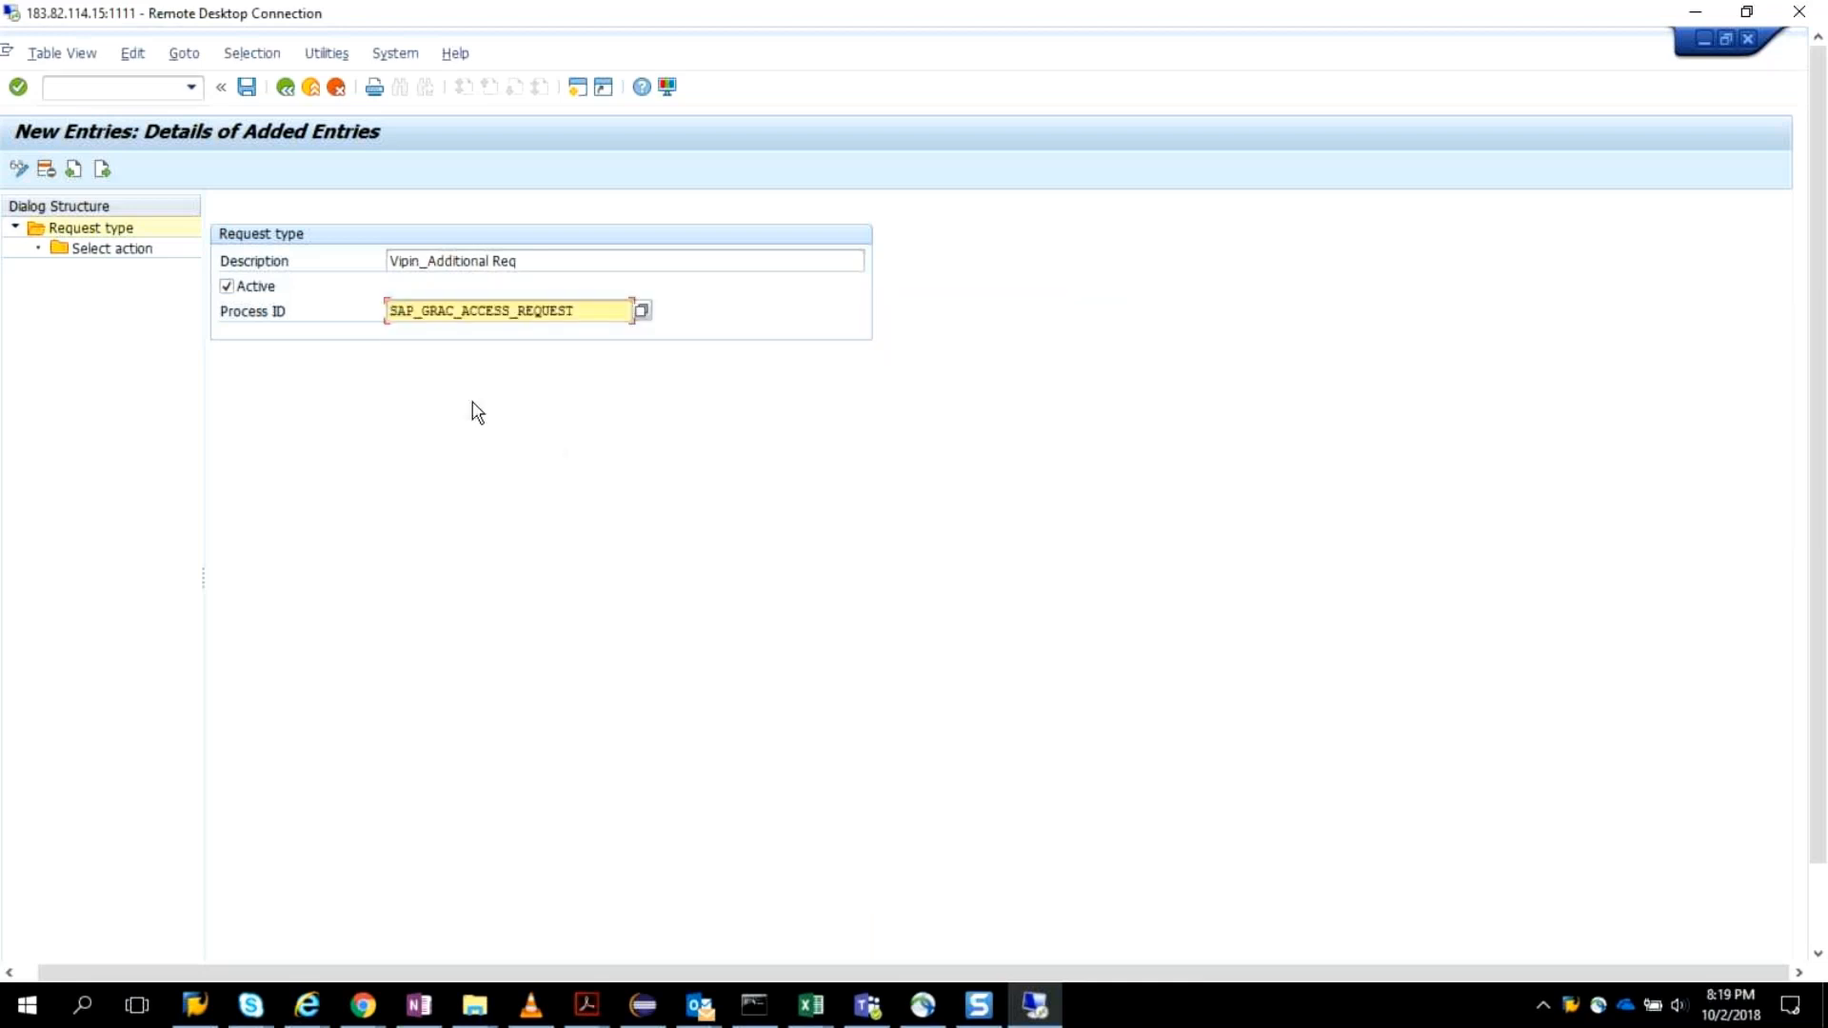
key(Return)
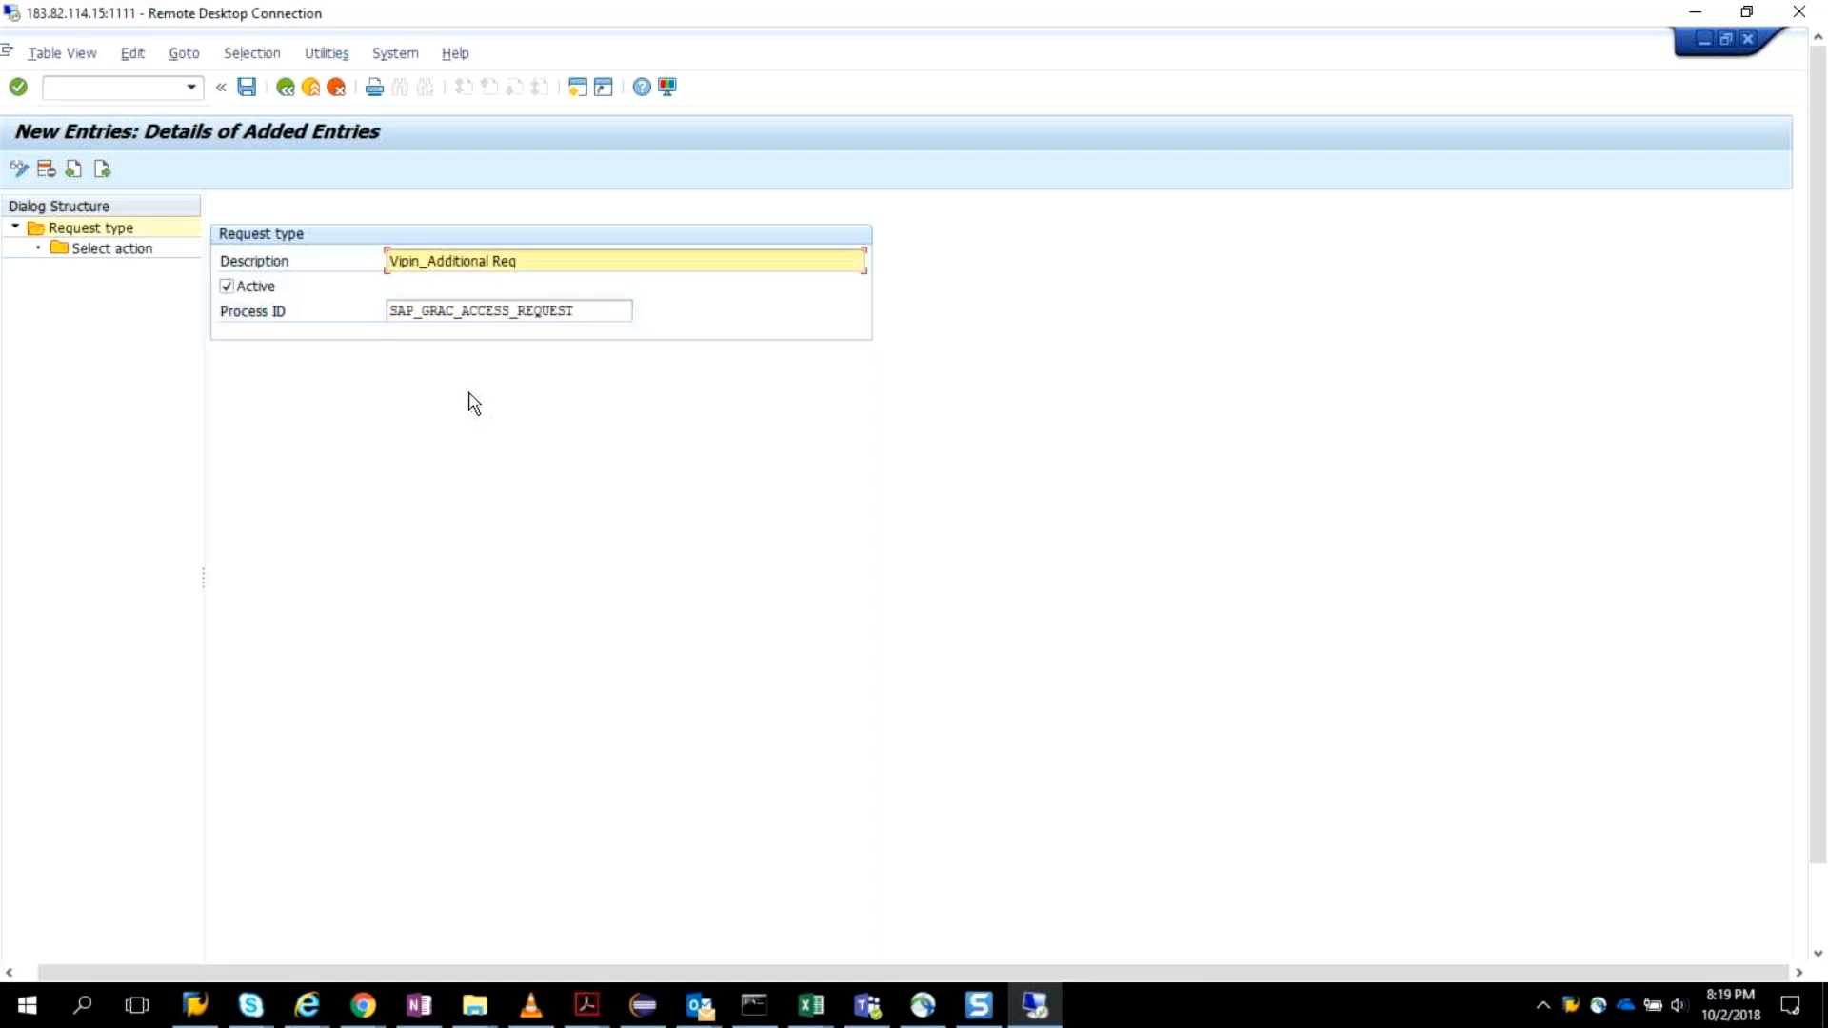
click(248, 89)
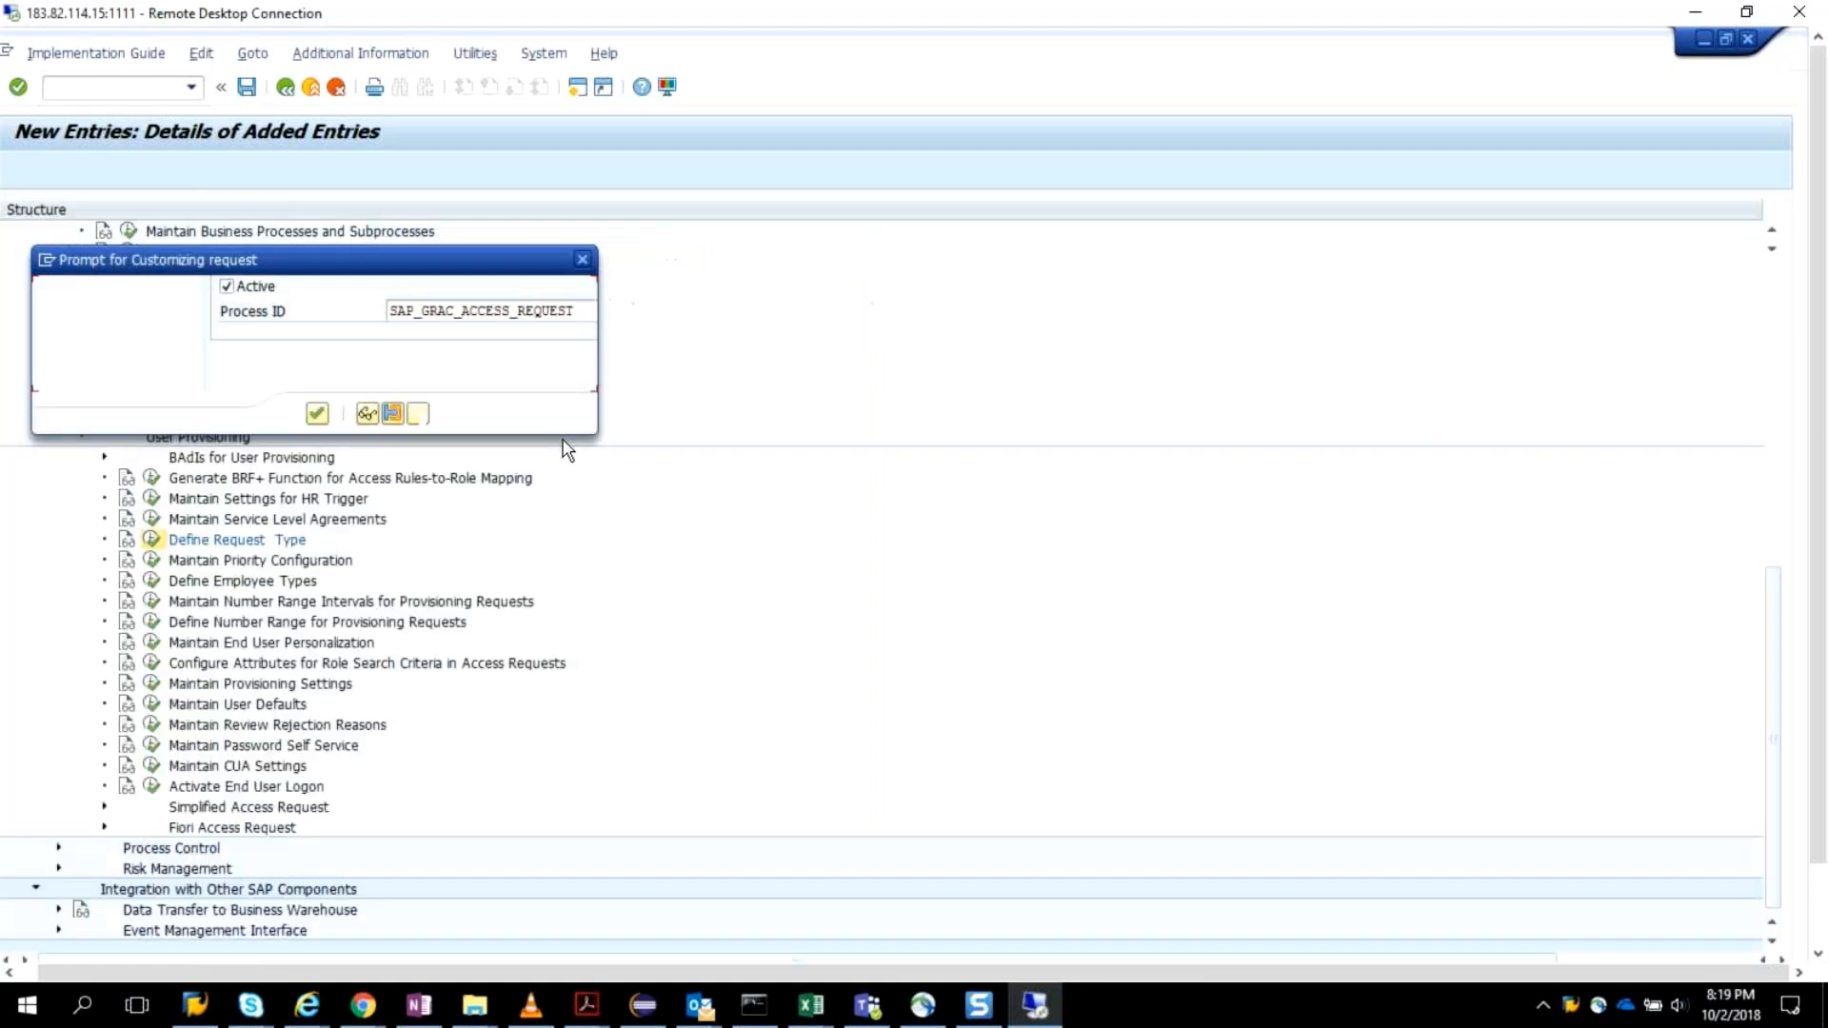
click(320, 416)
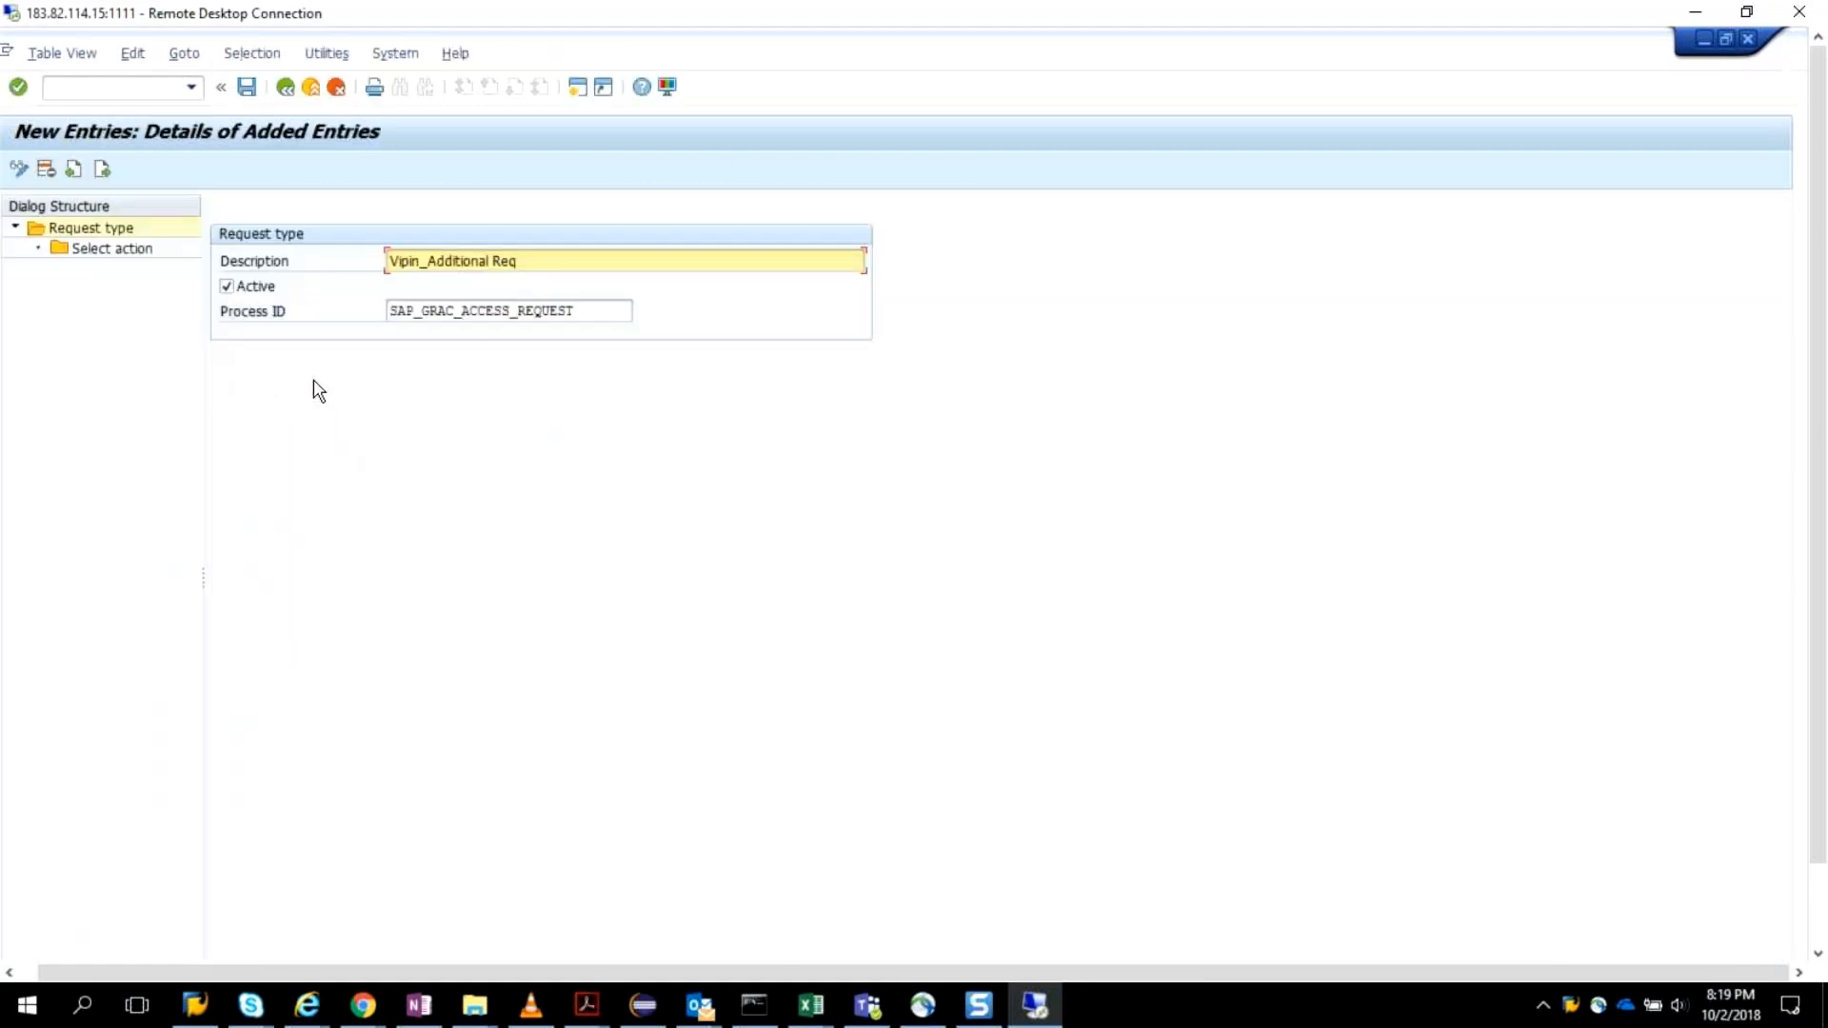
Add the Create user action to the new request type, save it, and return to the IMG structure.
click(61, 253)
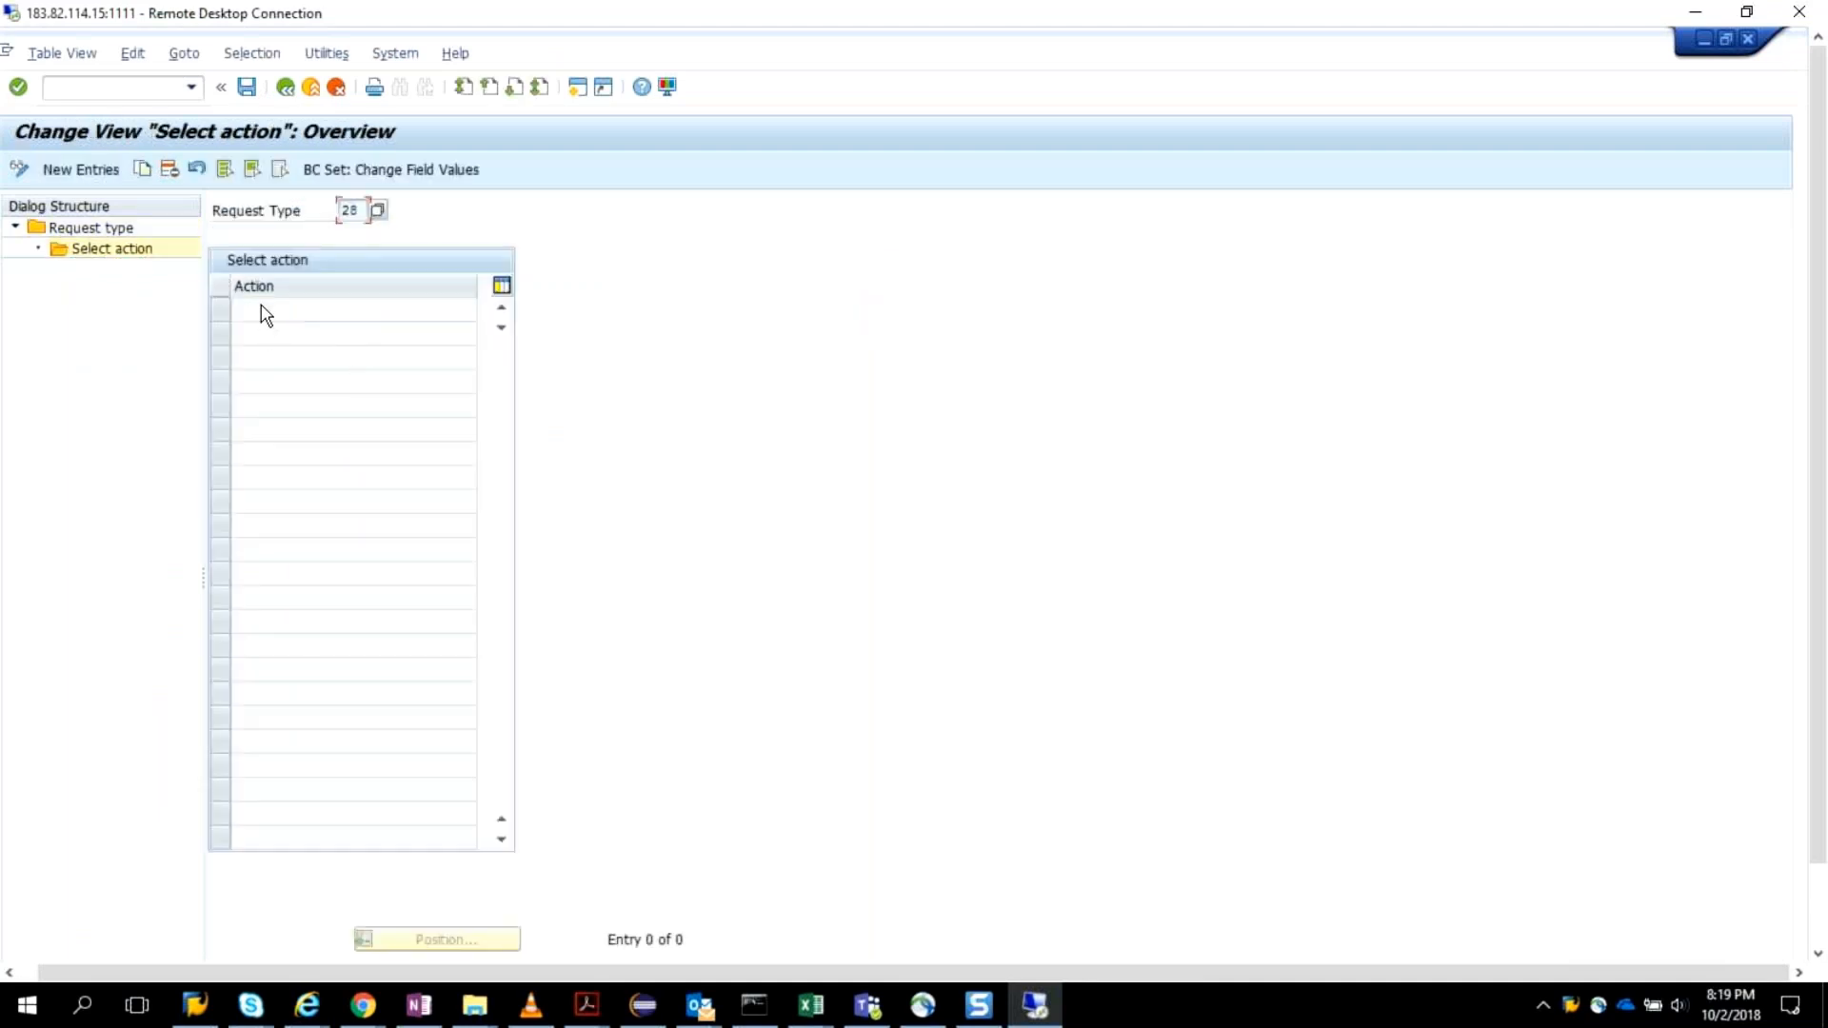
click(80, 171)
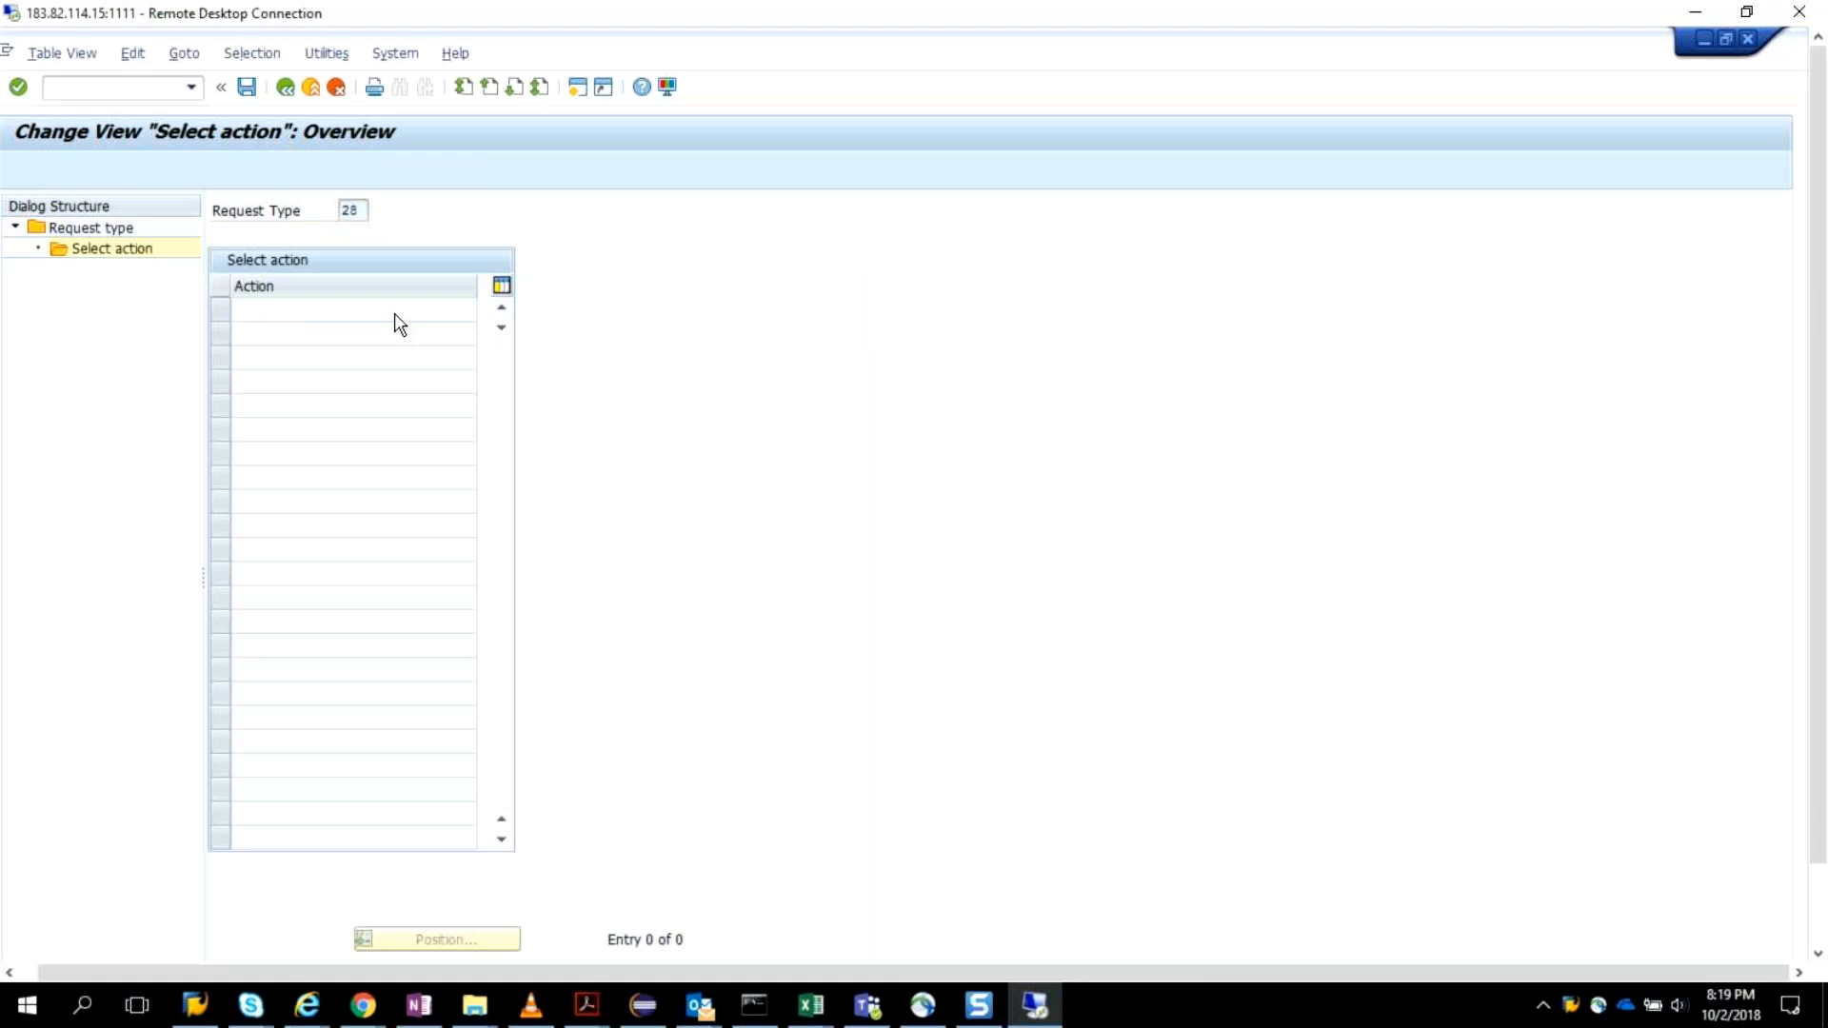
click(468, 309)
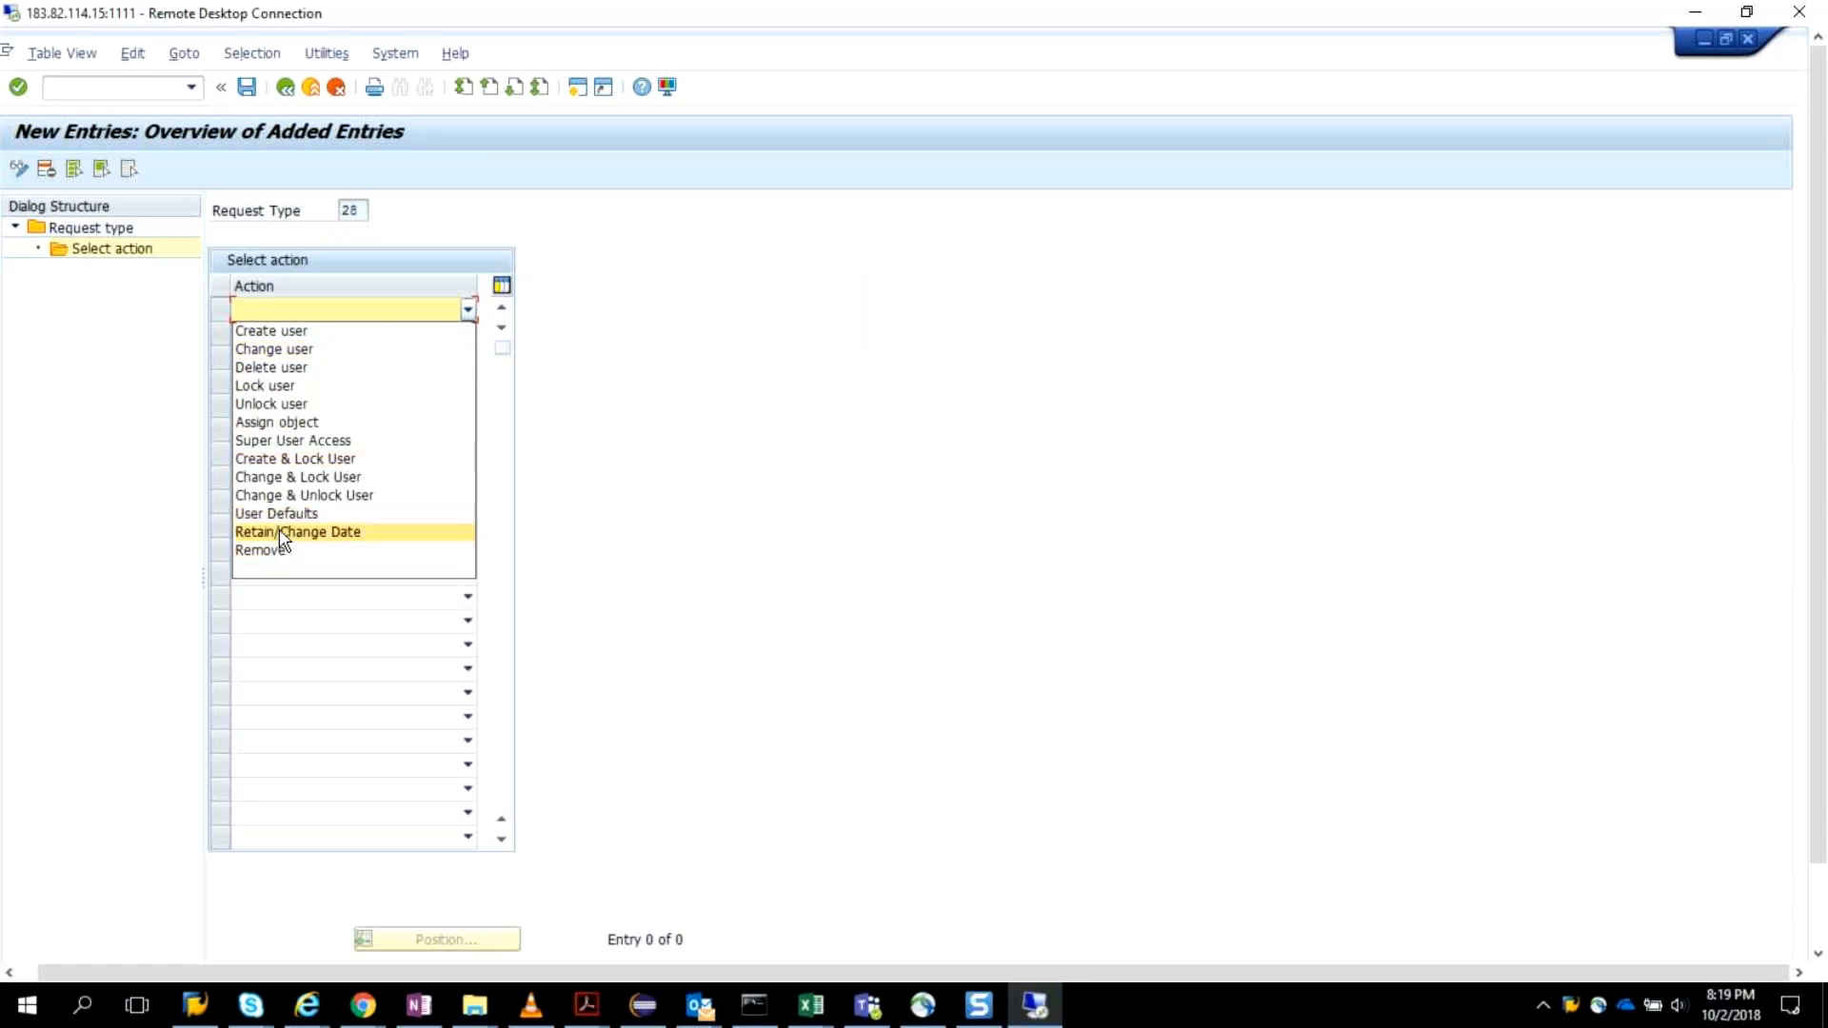
click(296, 424)
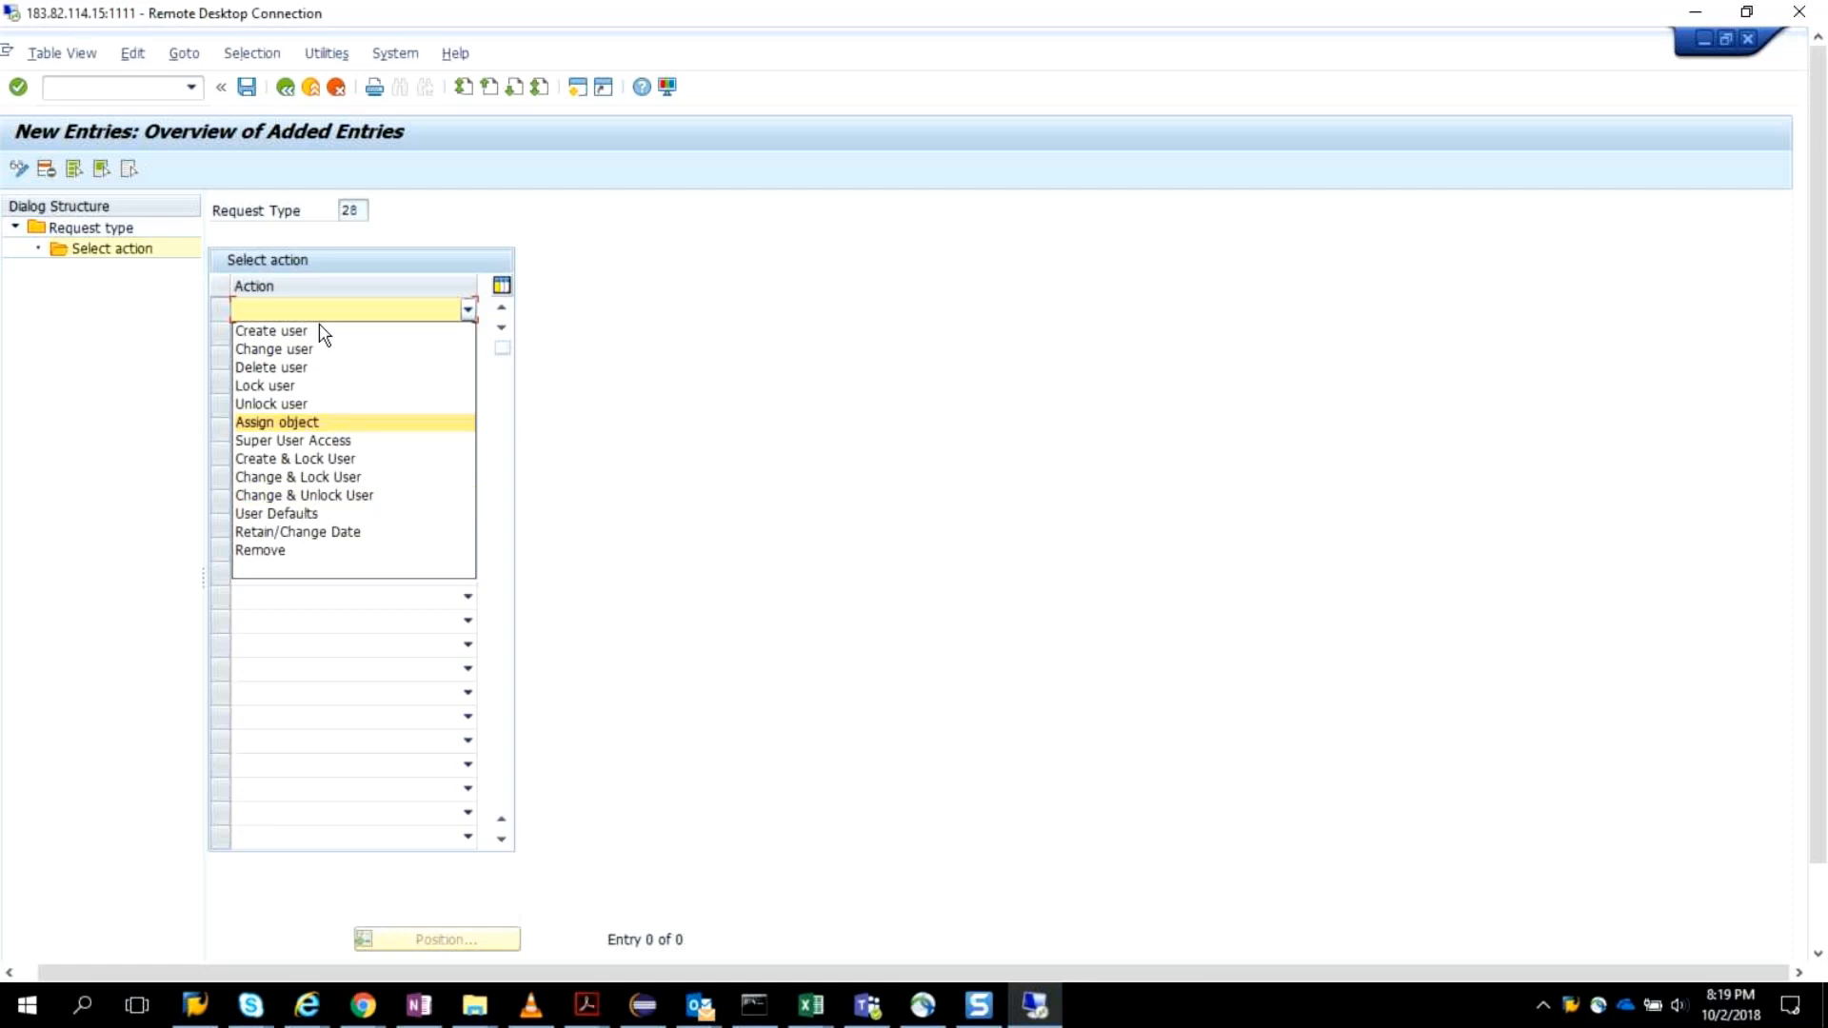
click(471, 311)
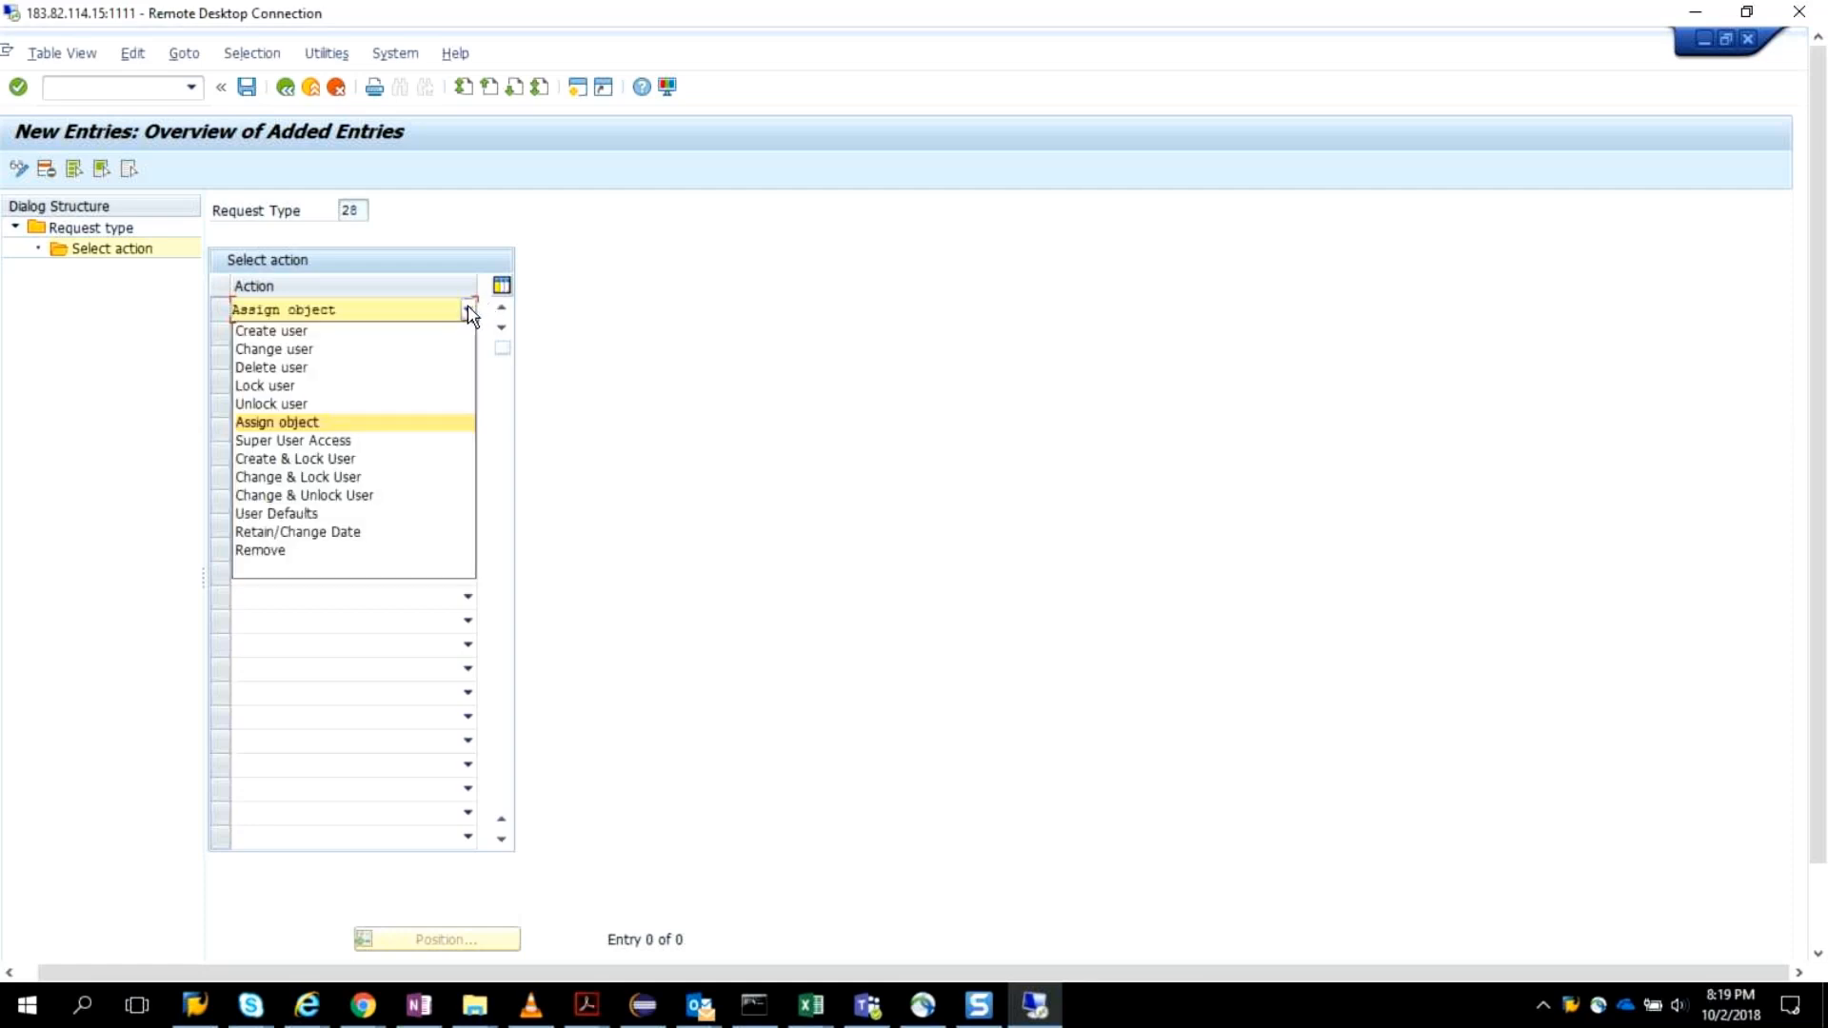
click(378, 333)
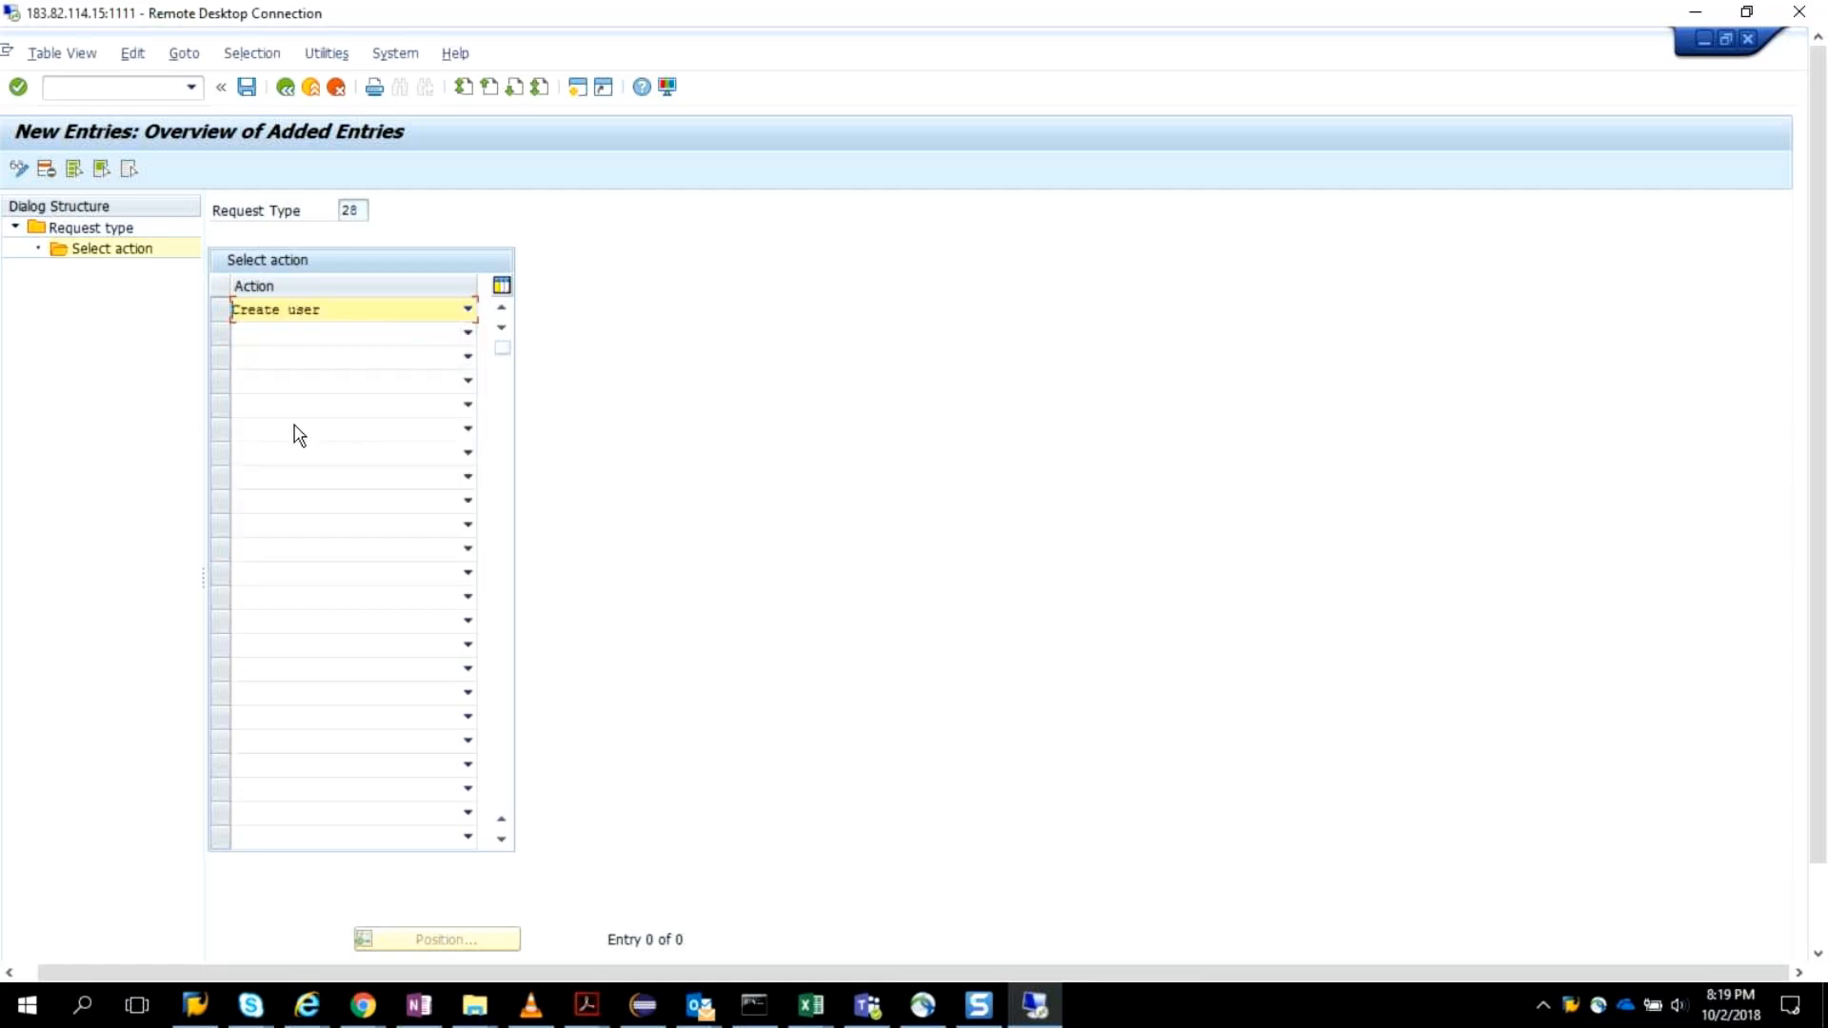
click(248, 88)
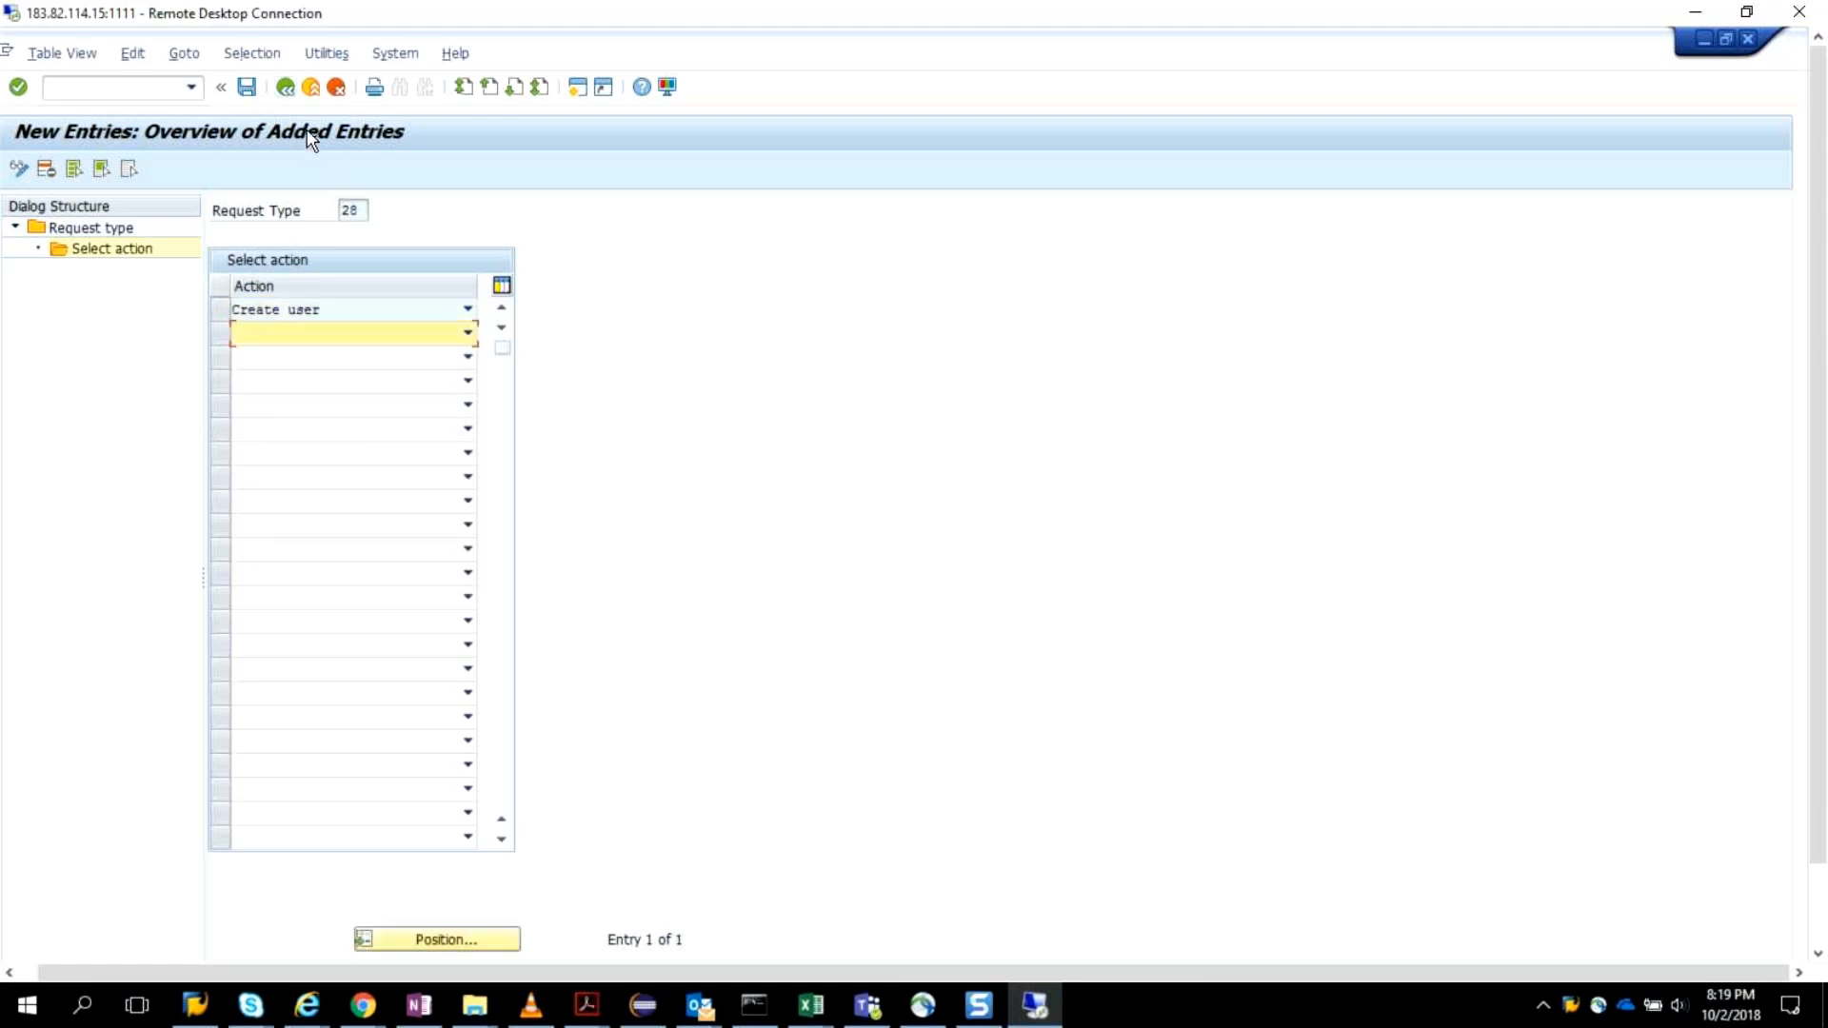
click(286, 89)
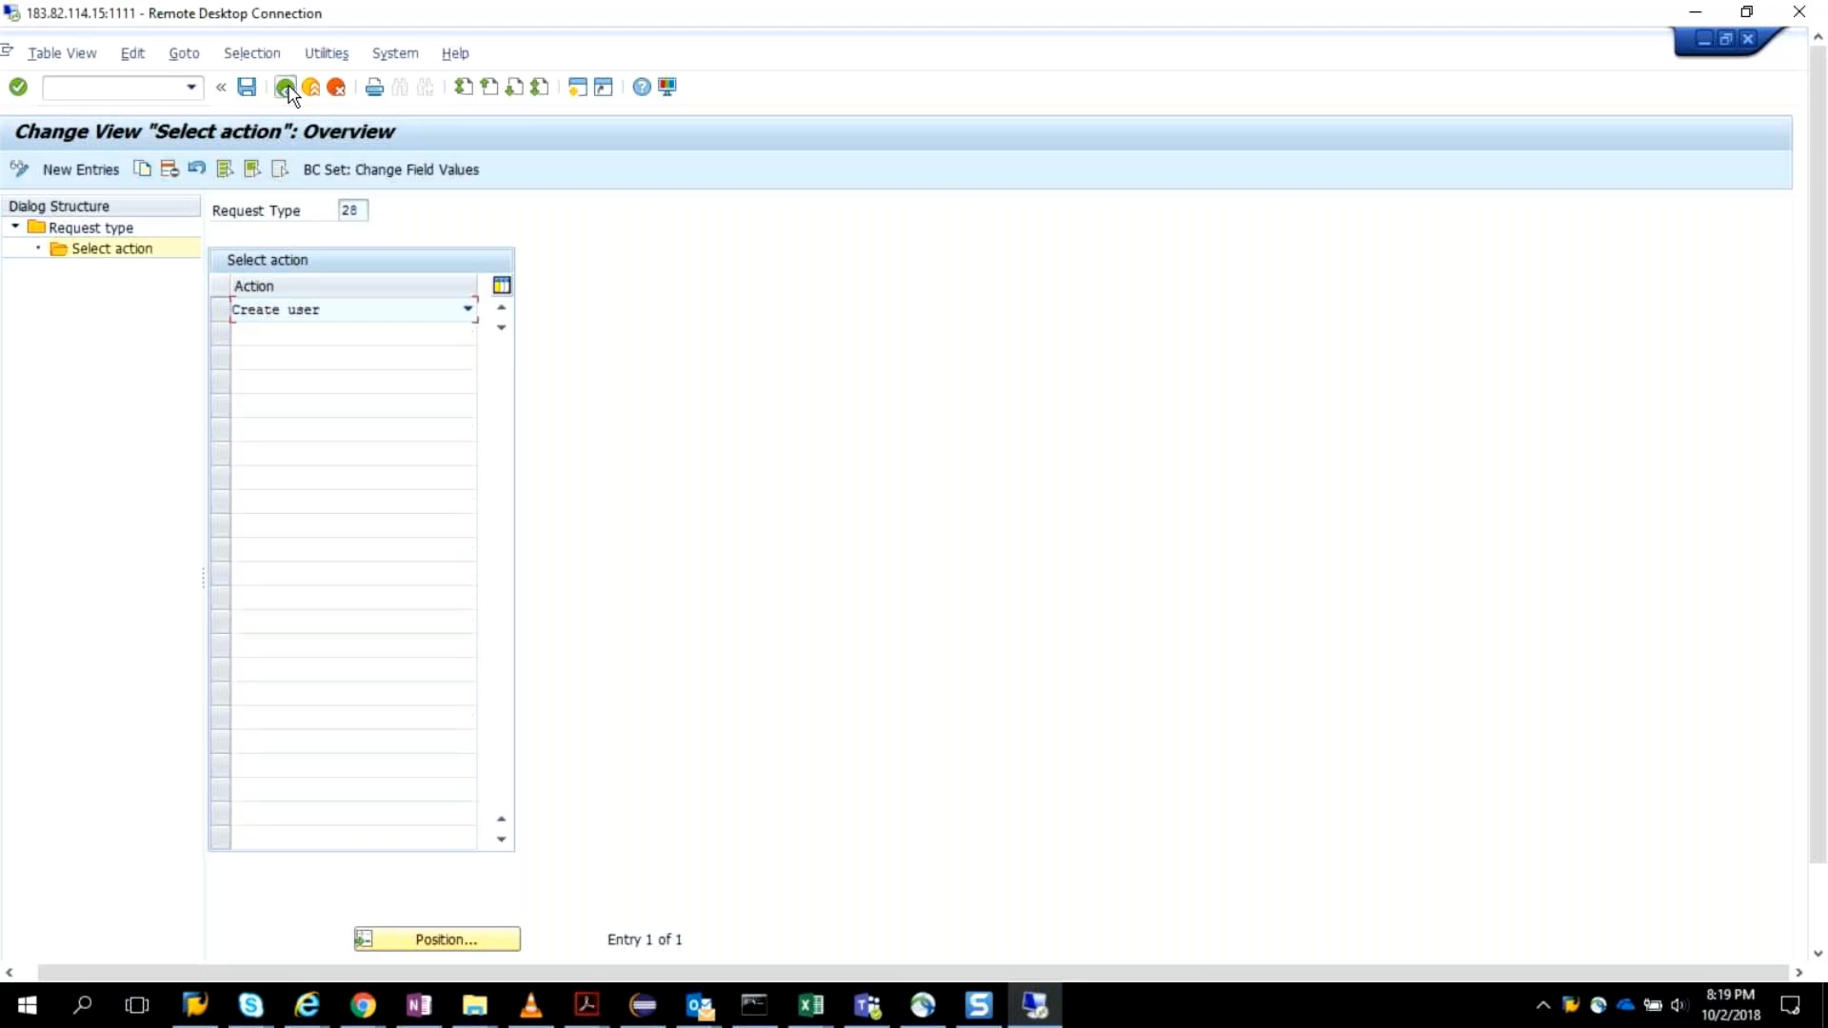
click(286, 88)
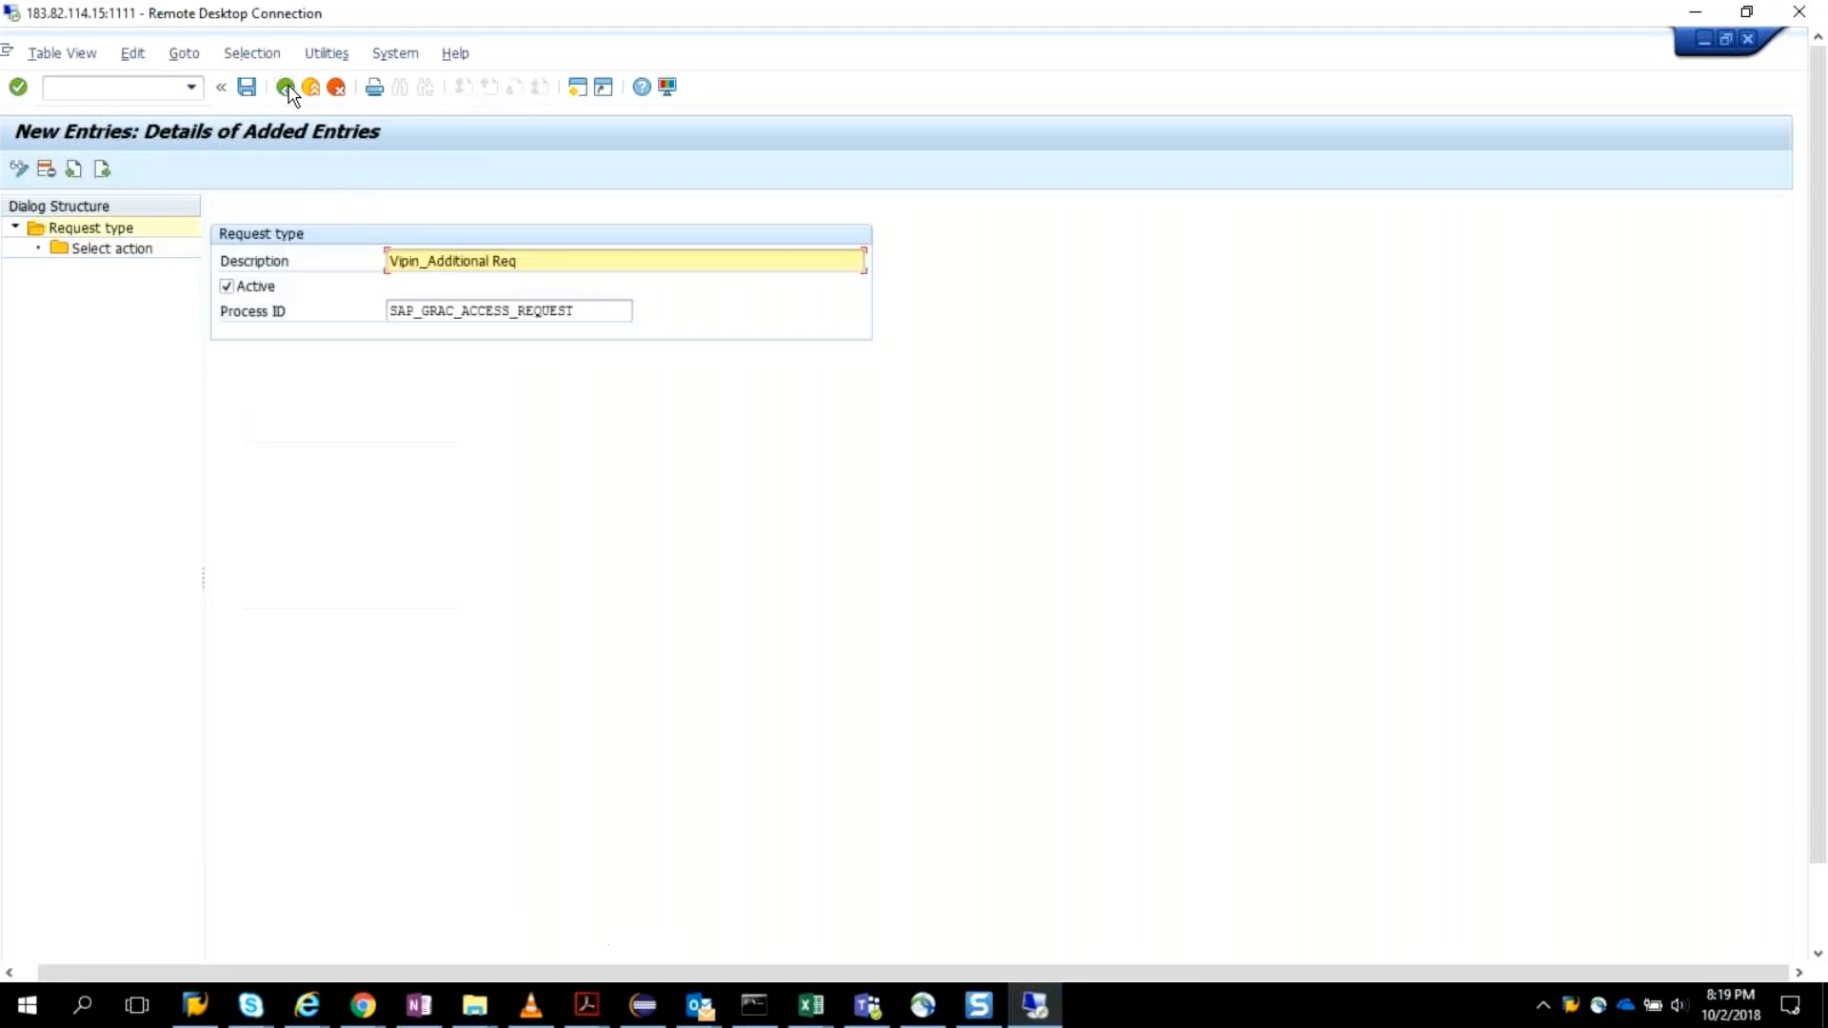
click(287, 89)
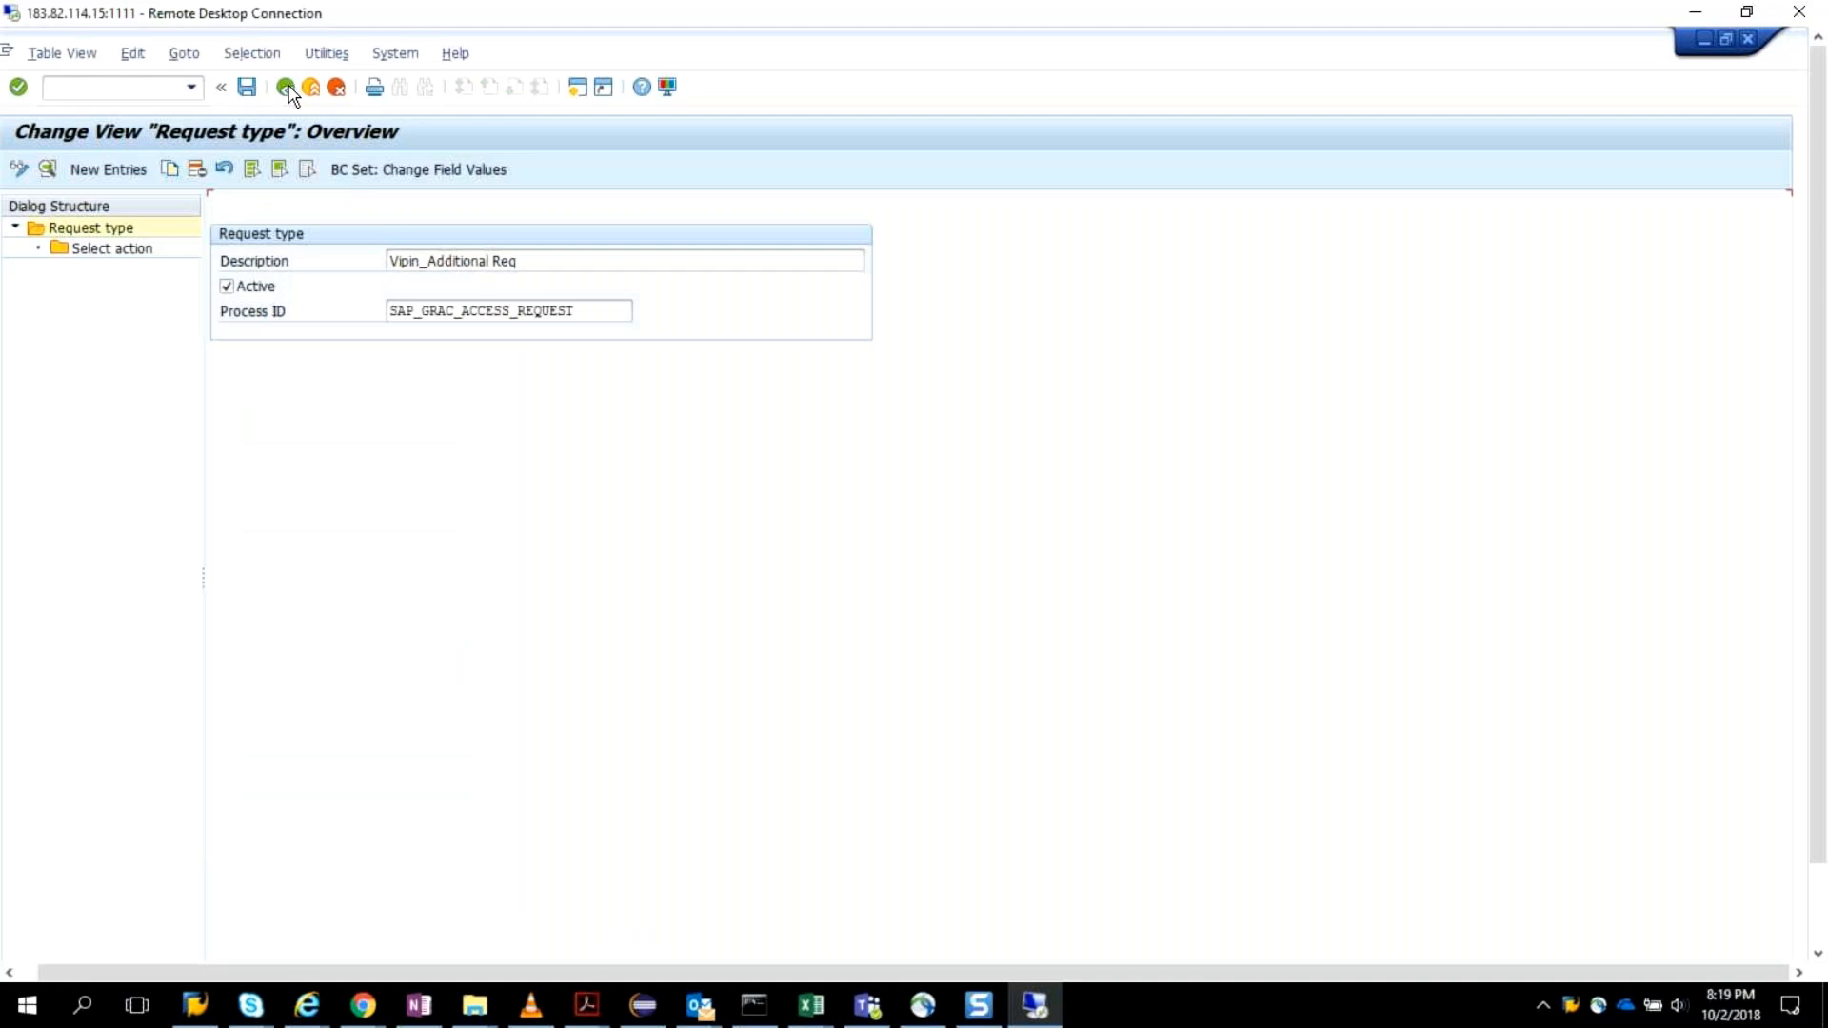
click(285, 88)
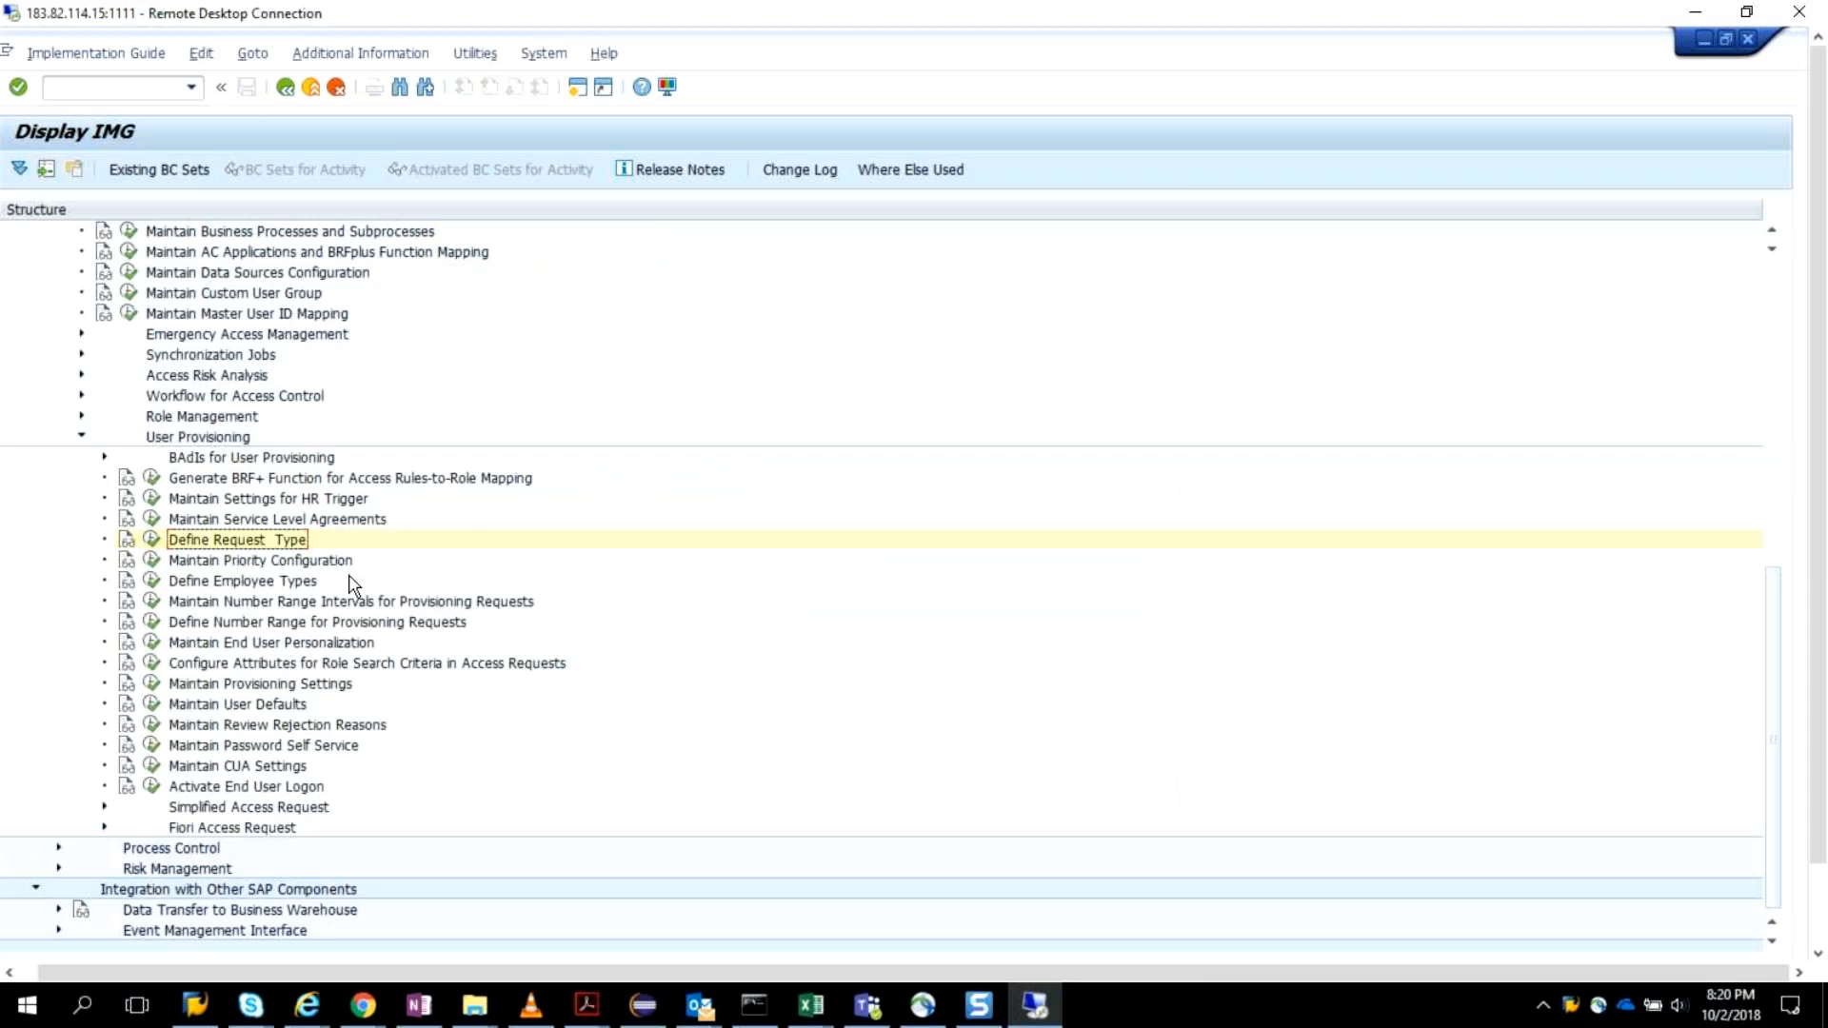
In Maintain Priority Configuration, add a new priority entry with the description Critical.
click(153, 562)
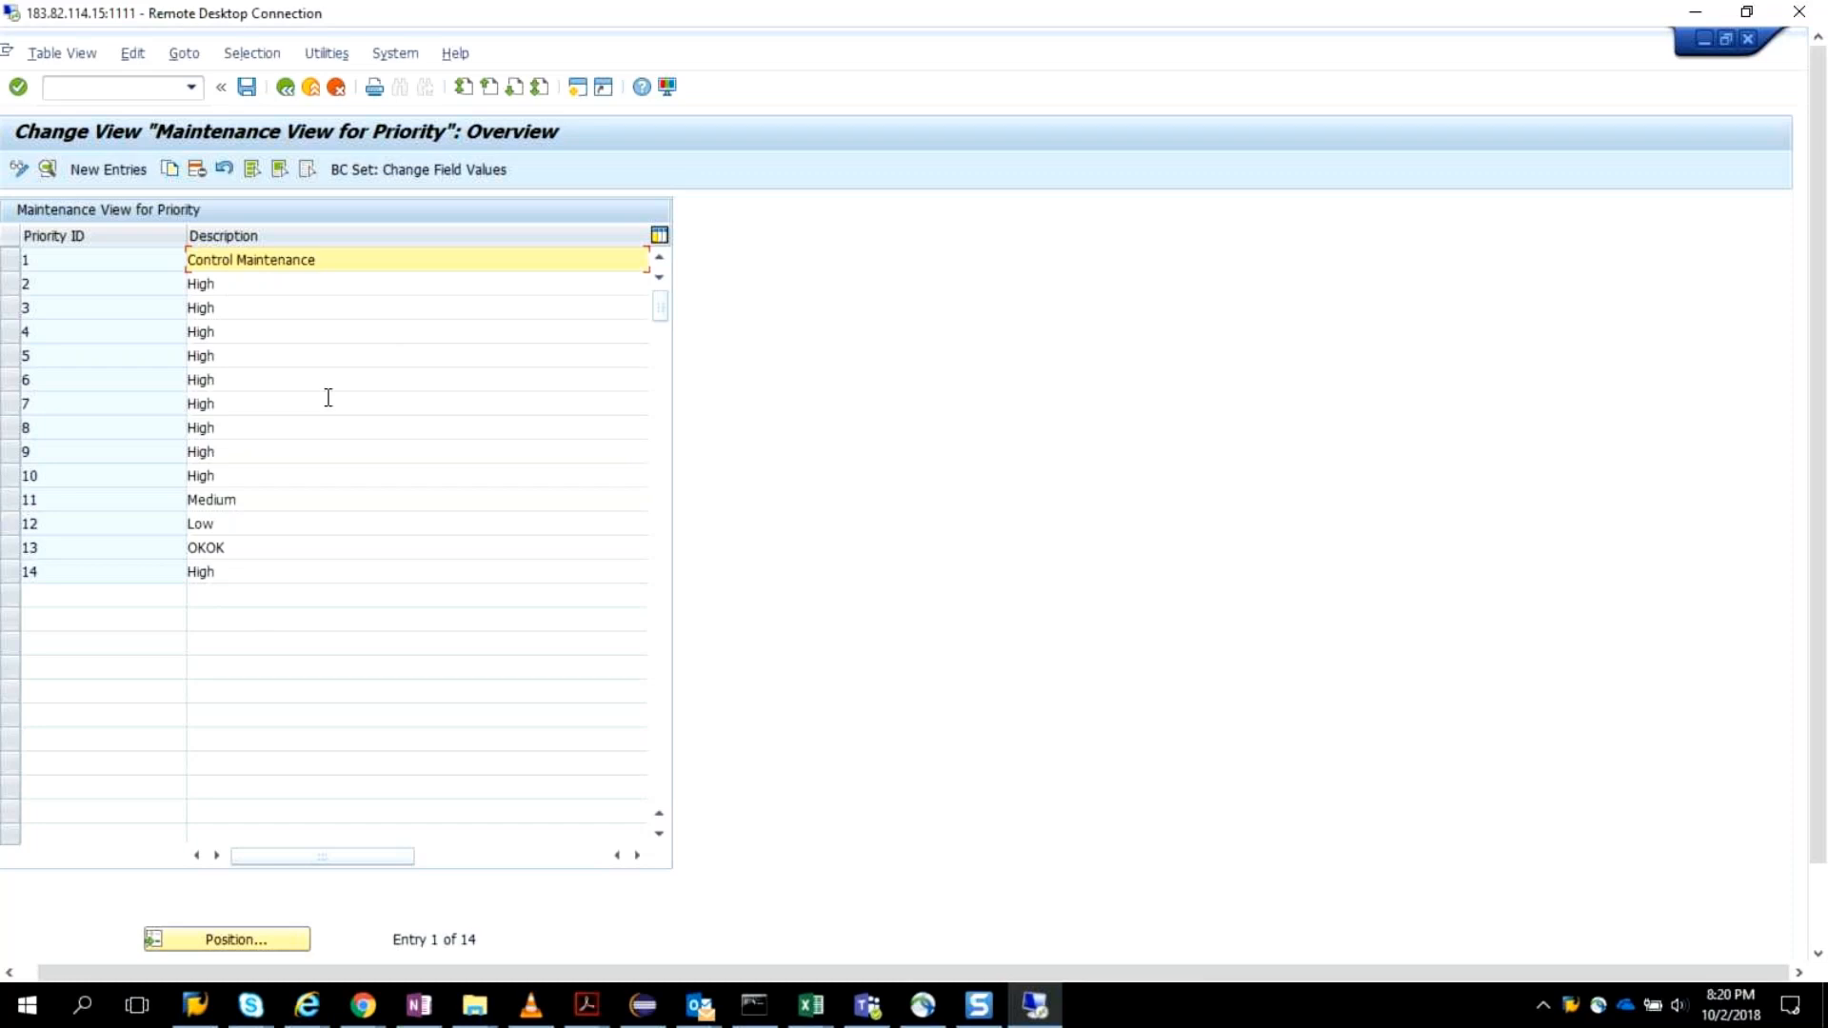
click(108, 170)
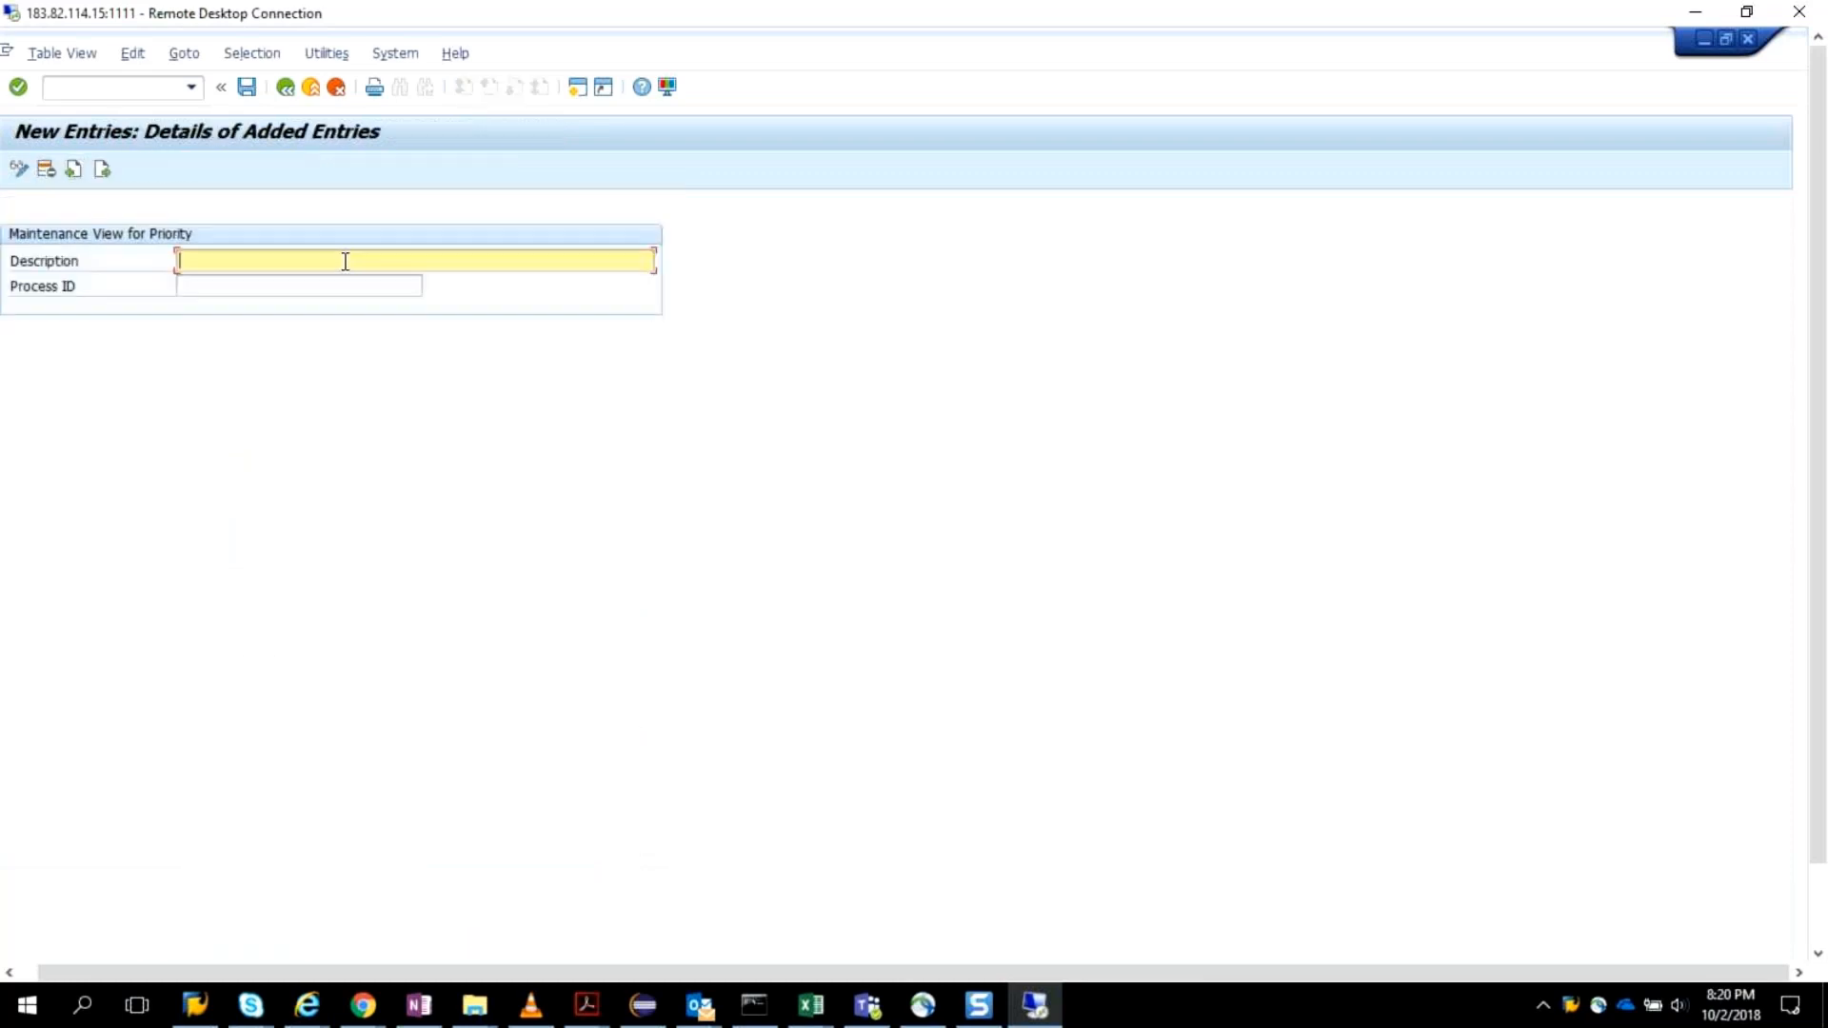
text(Critical)
Assign process ID SAP_GRAC_ACCESS_REQUEST to the Critical priority, save it to the proposed customizing request, and return to the IMG structure.
click(352, 294)
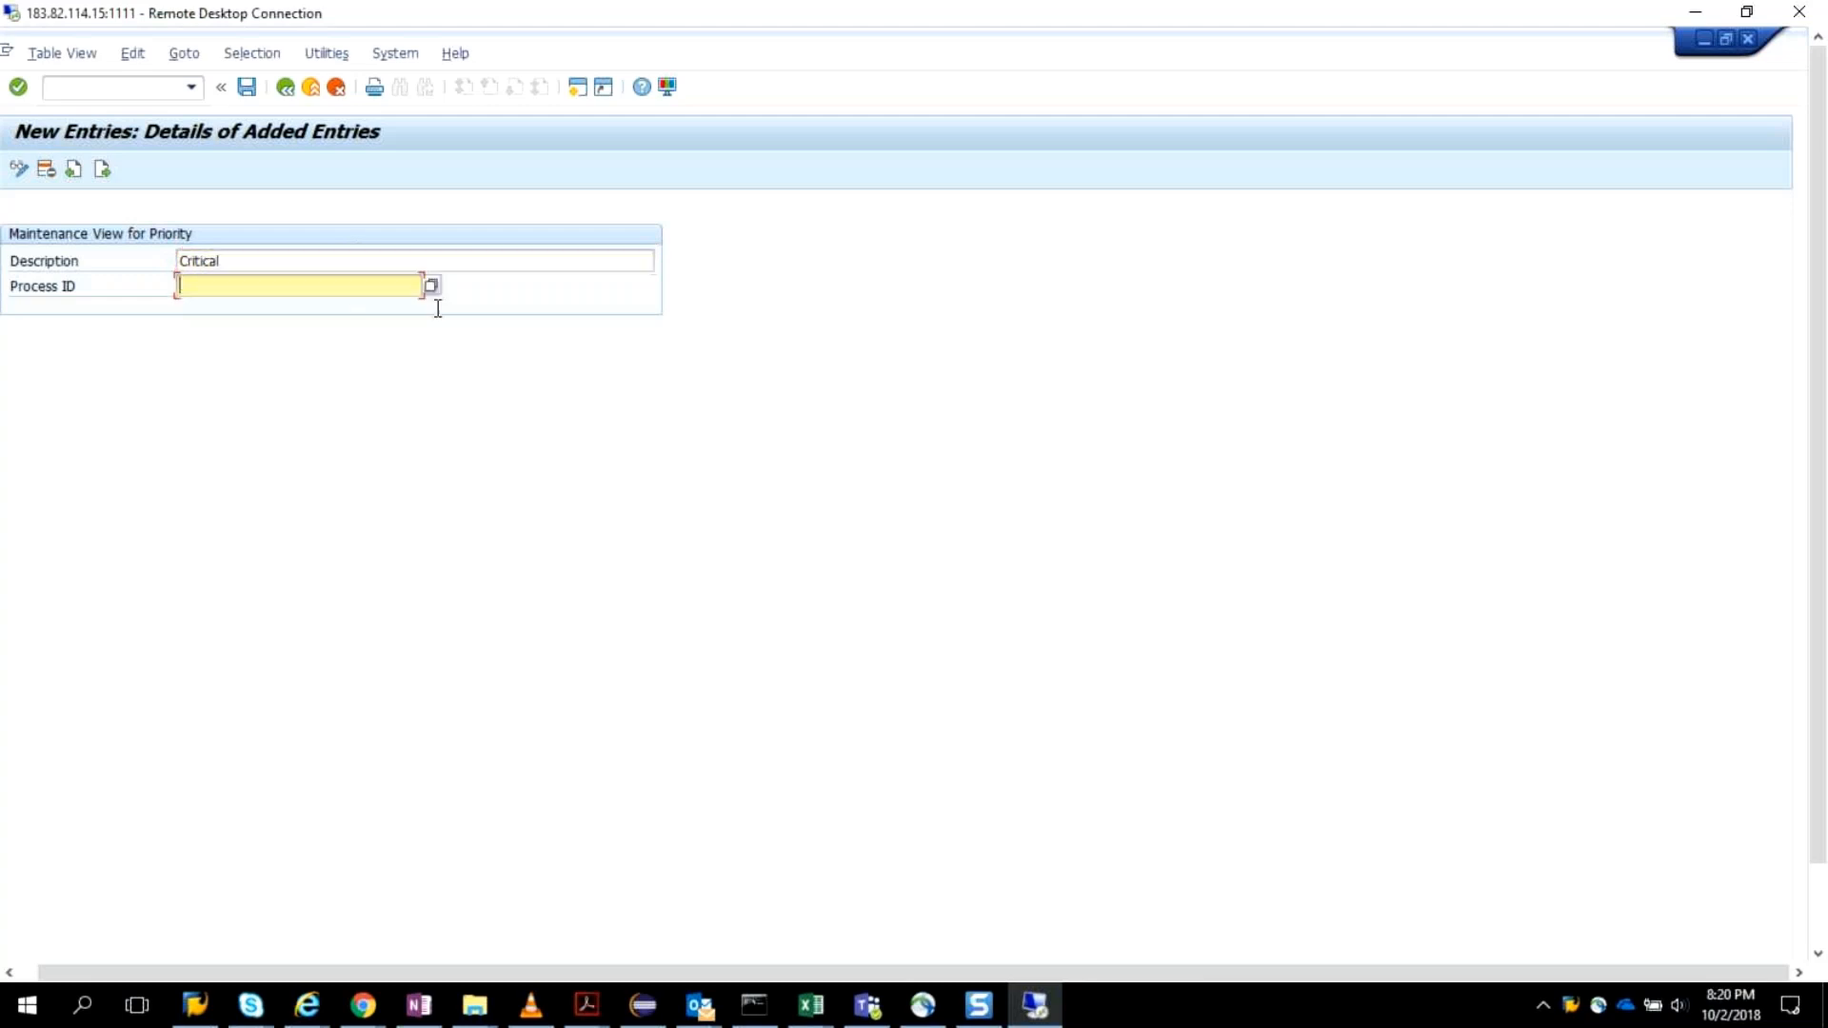
key(F4)
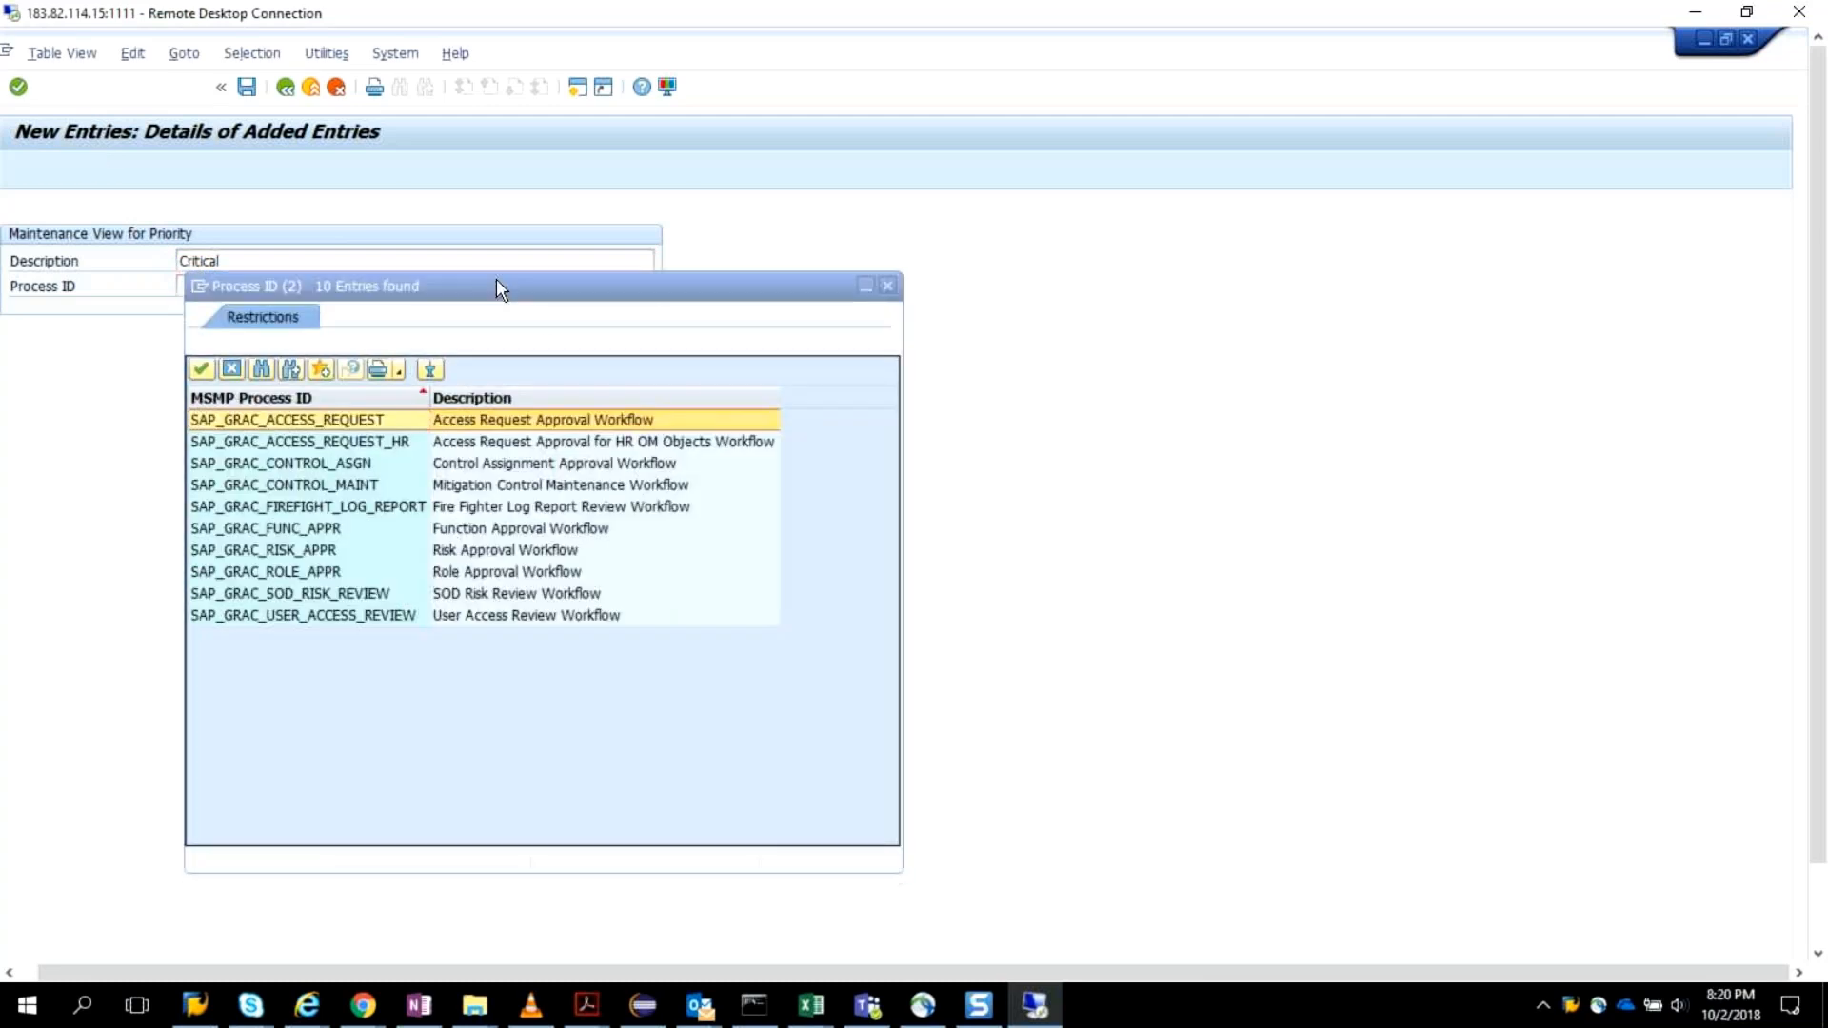
double_click(419, 420)
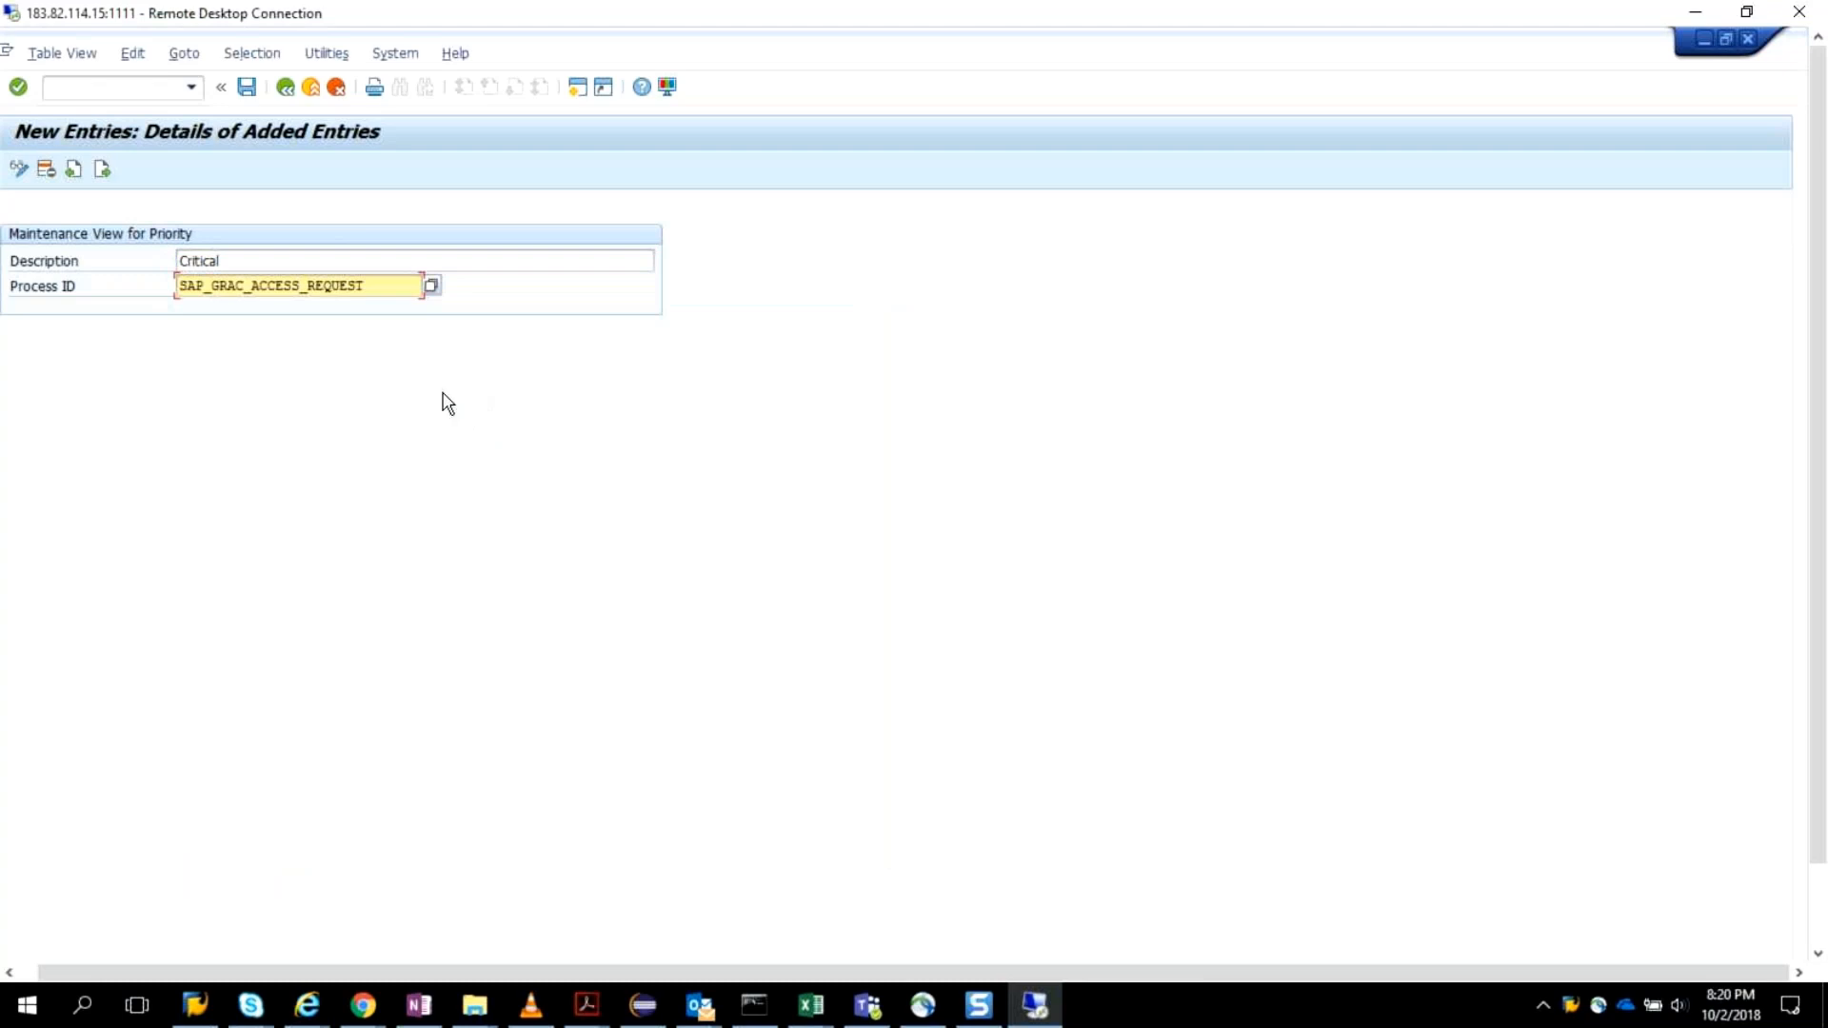
click(247, 89)
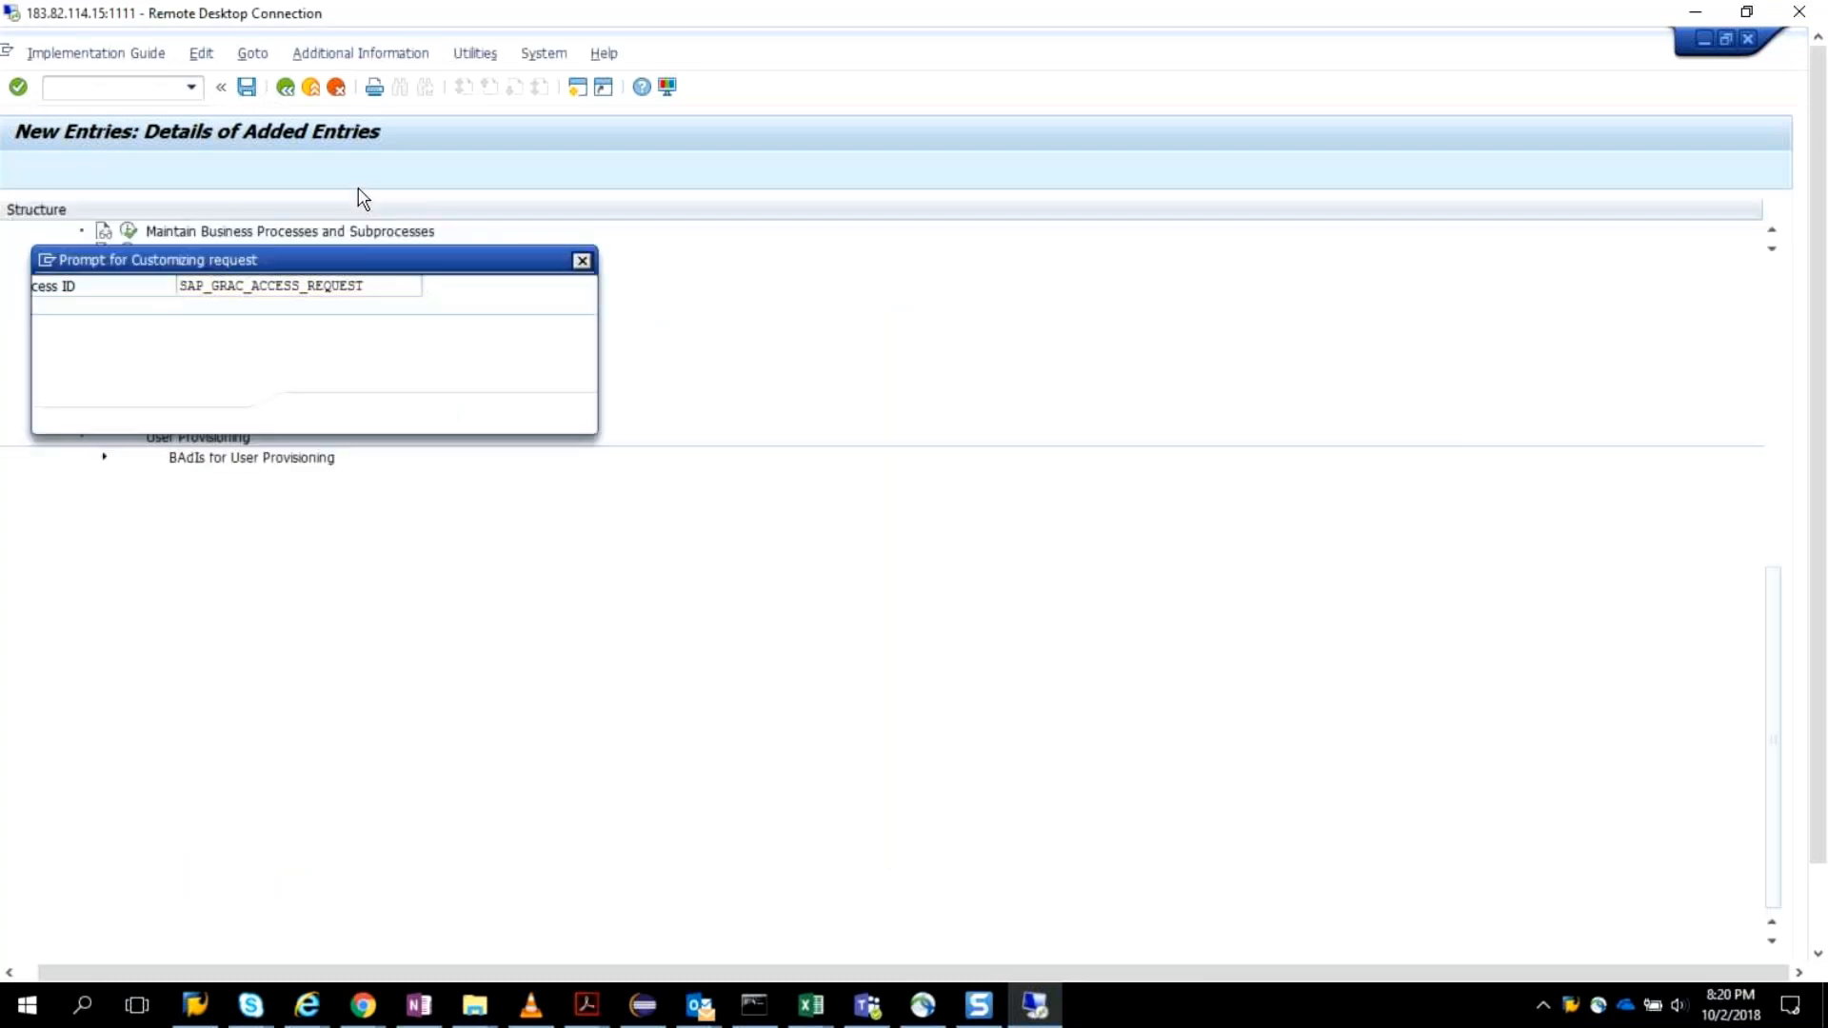
click(317, 414)
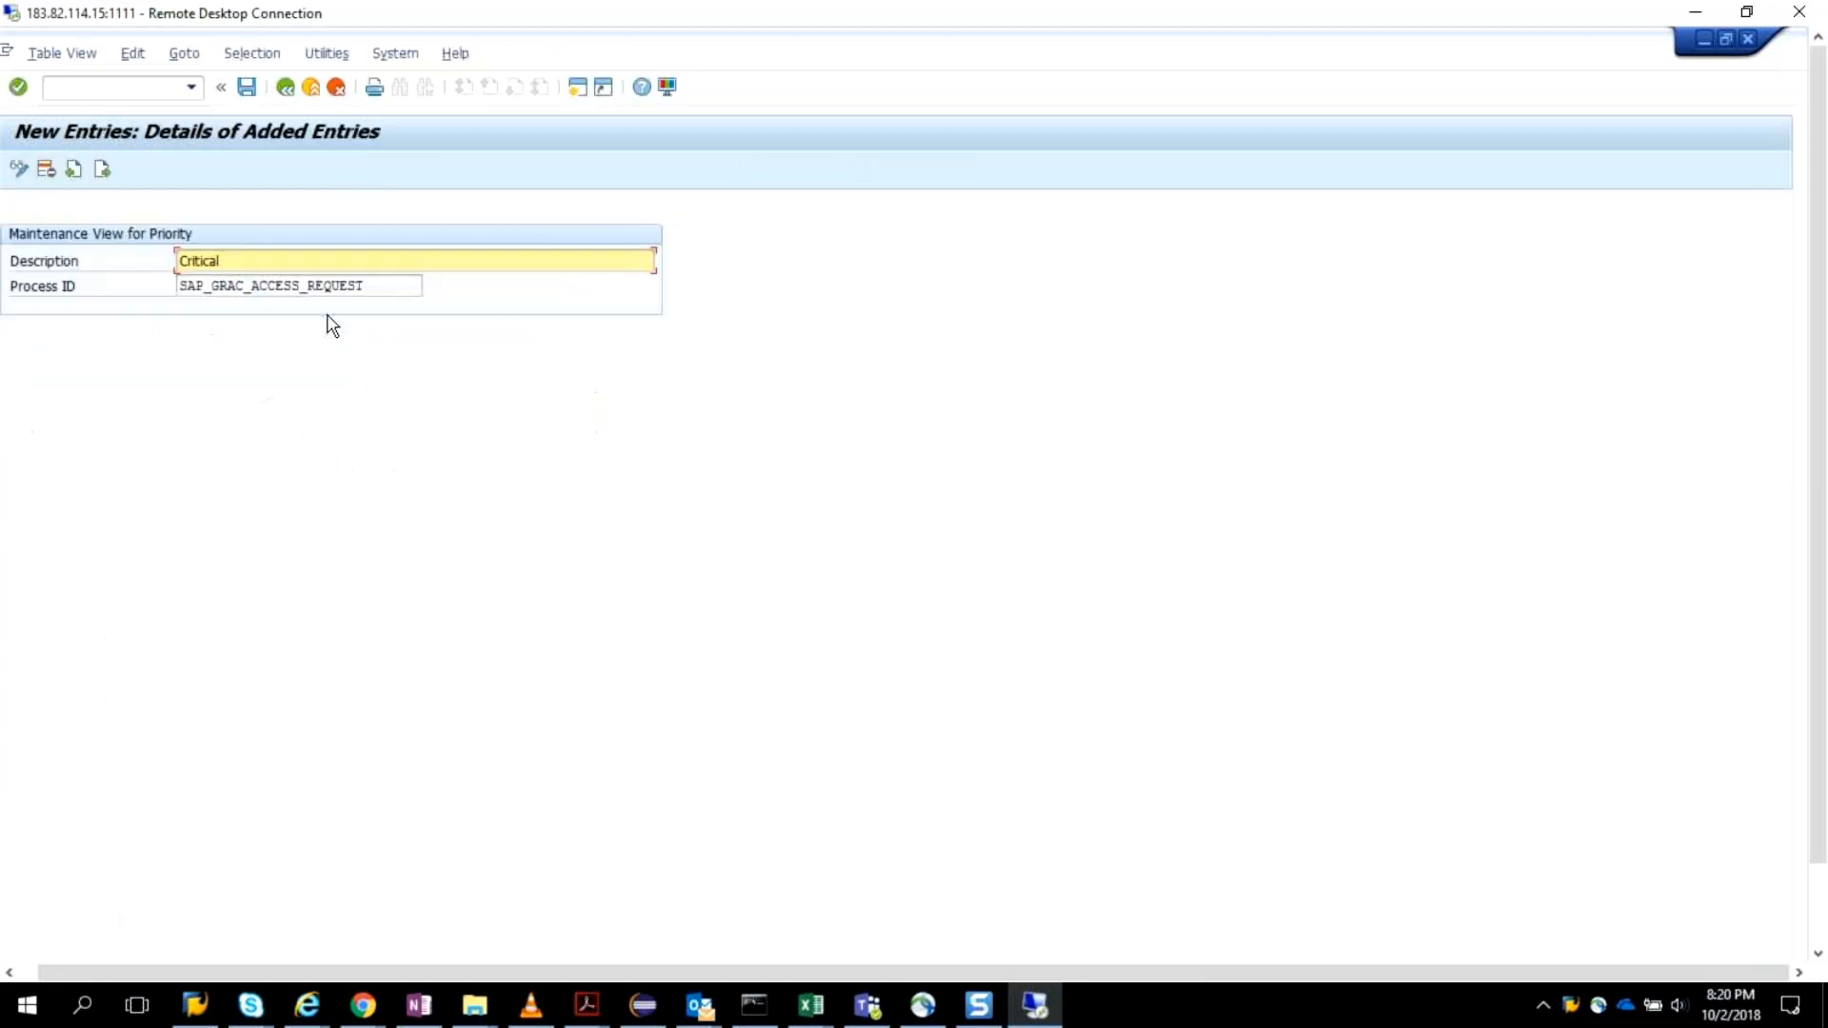
click(294, 96)
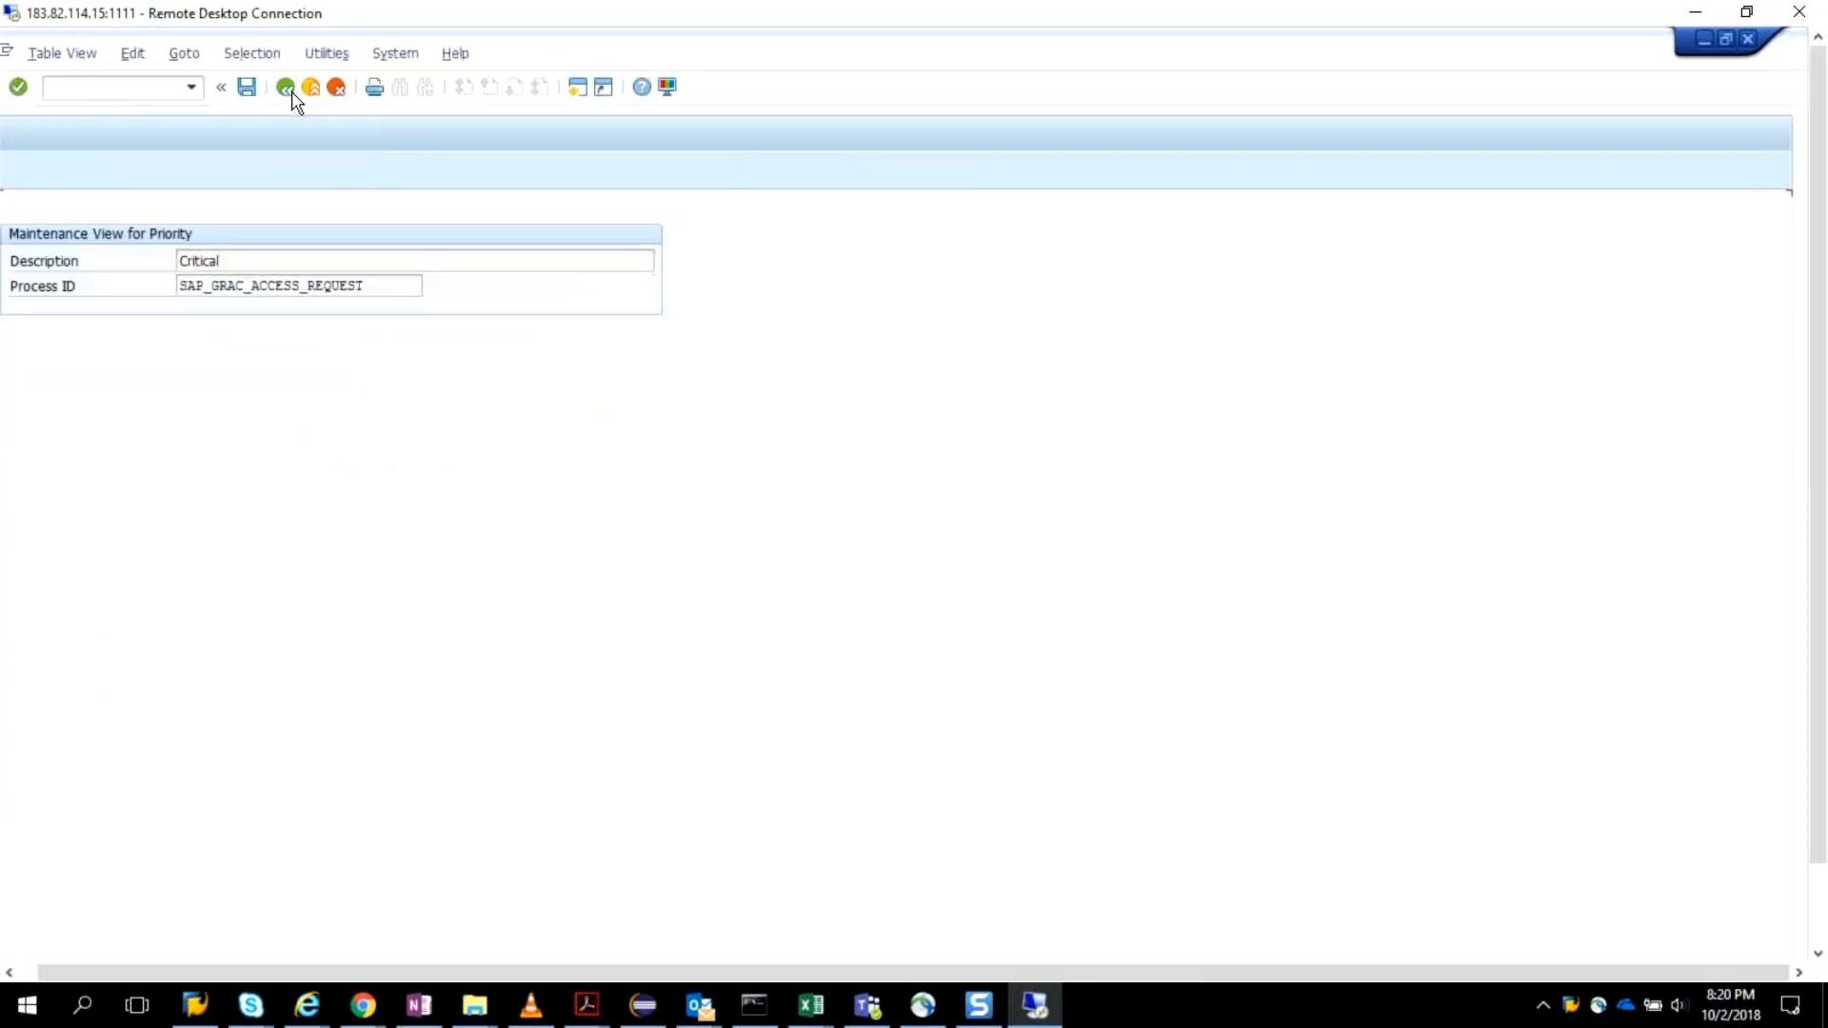
click(291, 96)
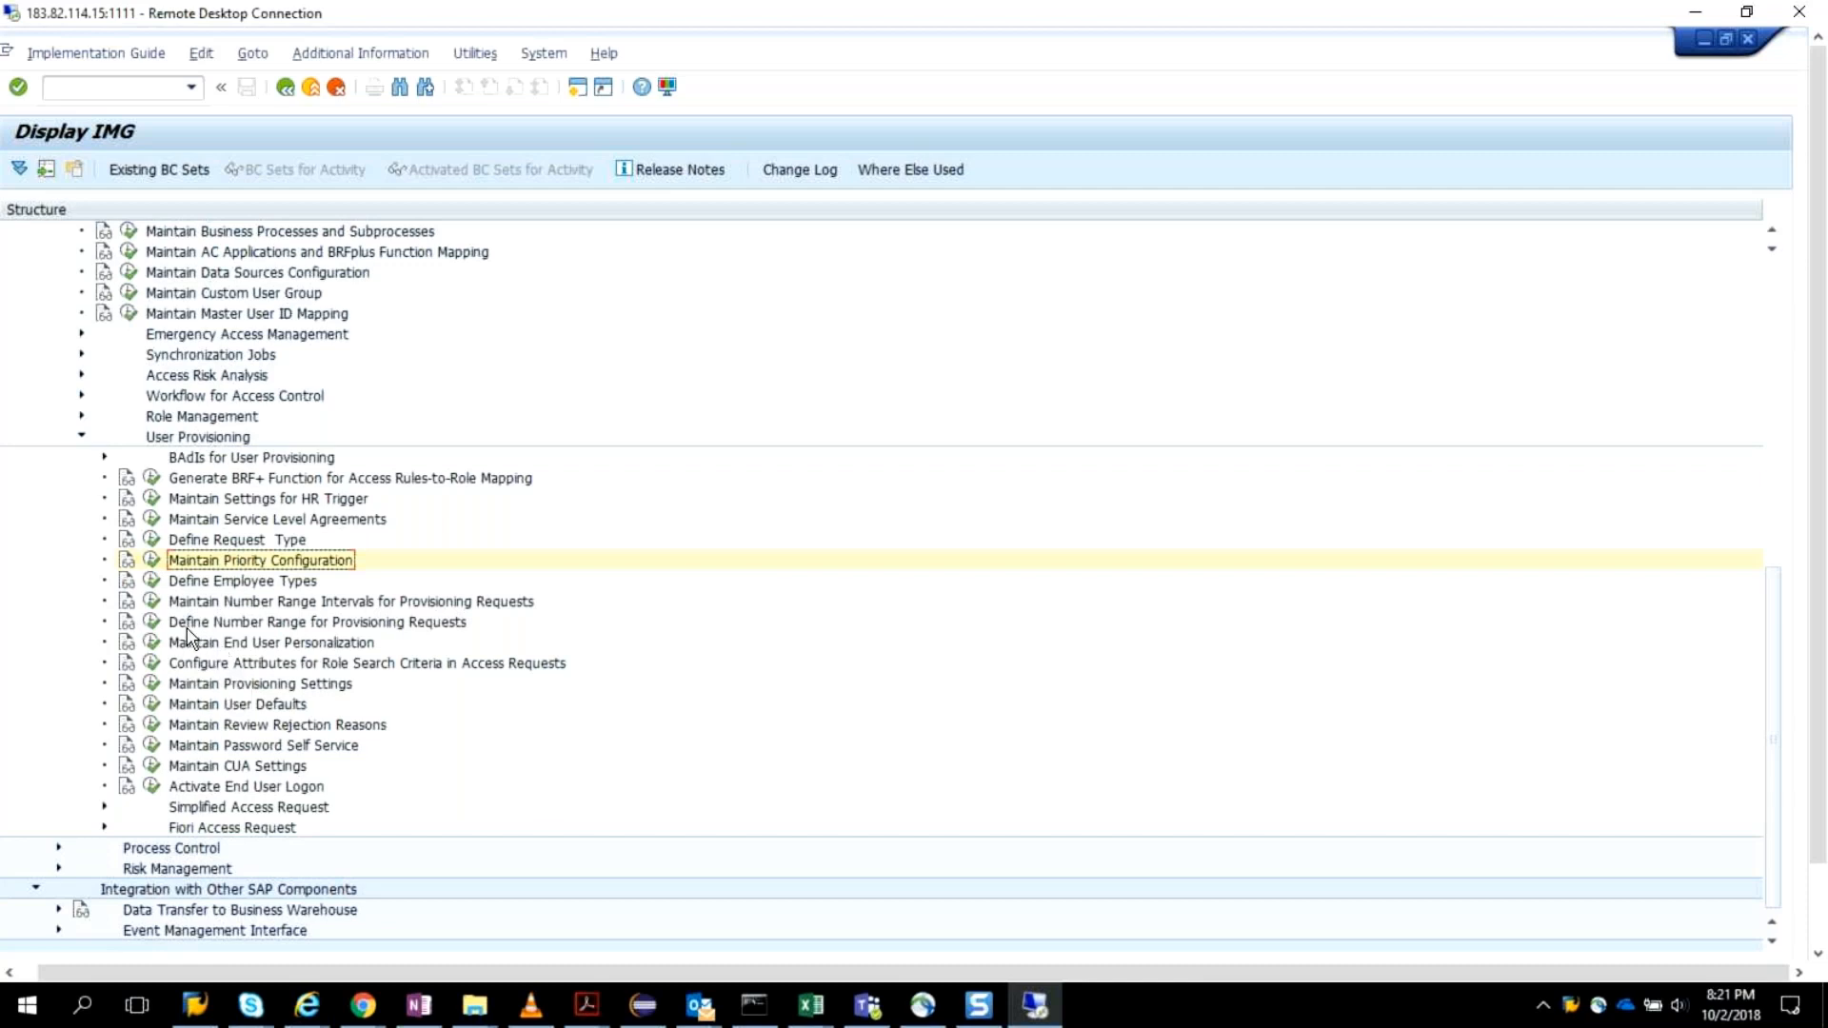
In Define Employee Types, add the employee type TEmp, save it to the proposed customizing request, and return to the full overview list.
click(152, 581)
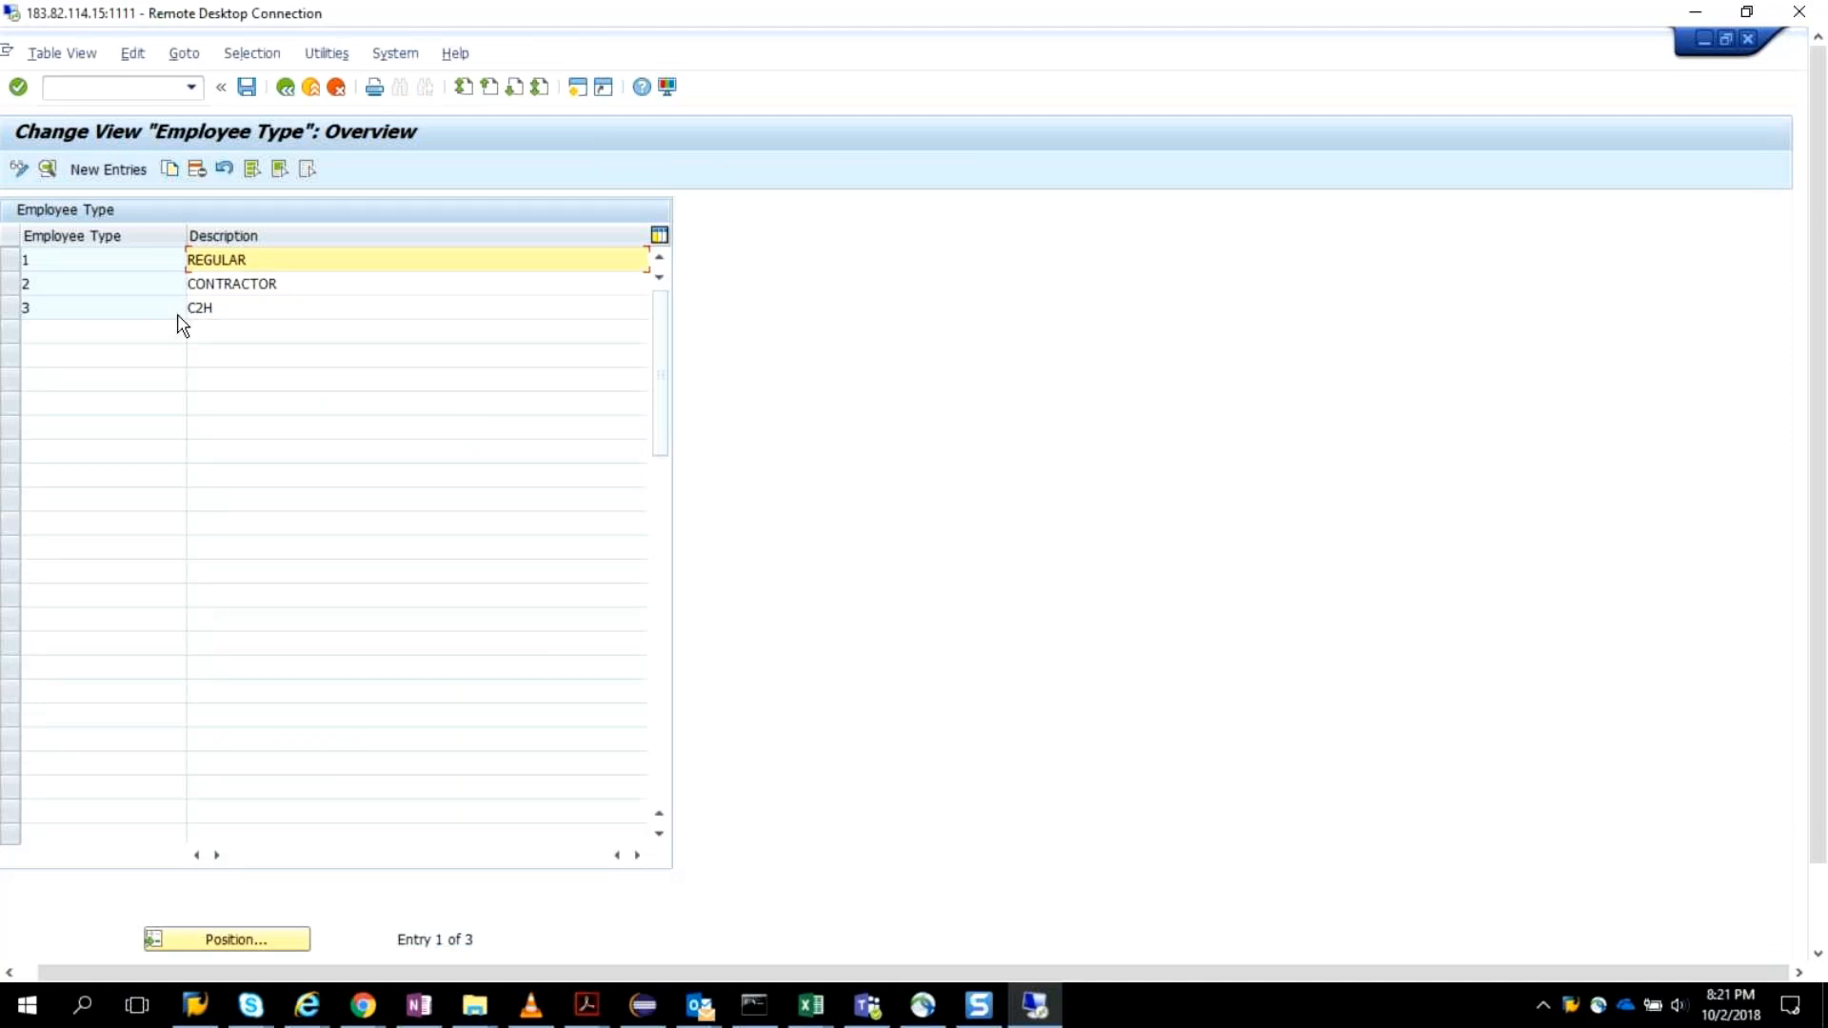
click(120, 171)
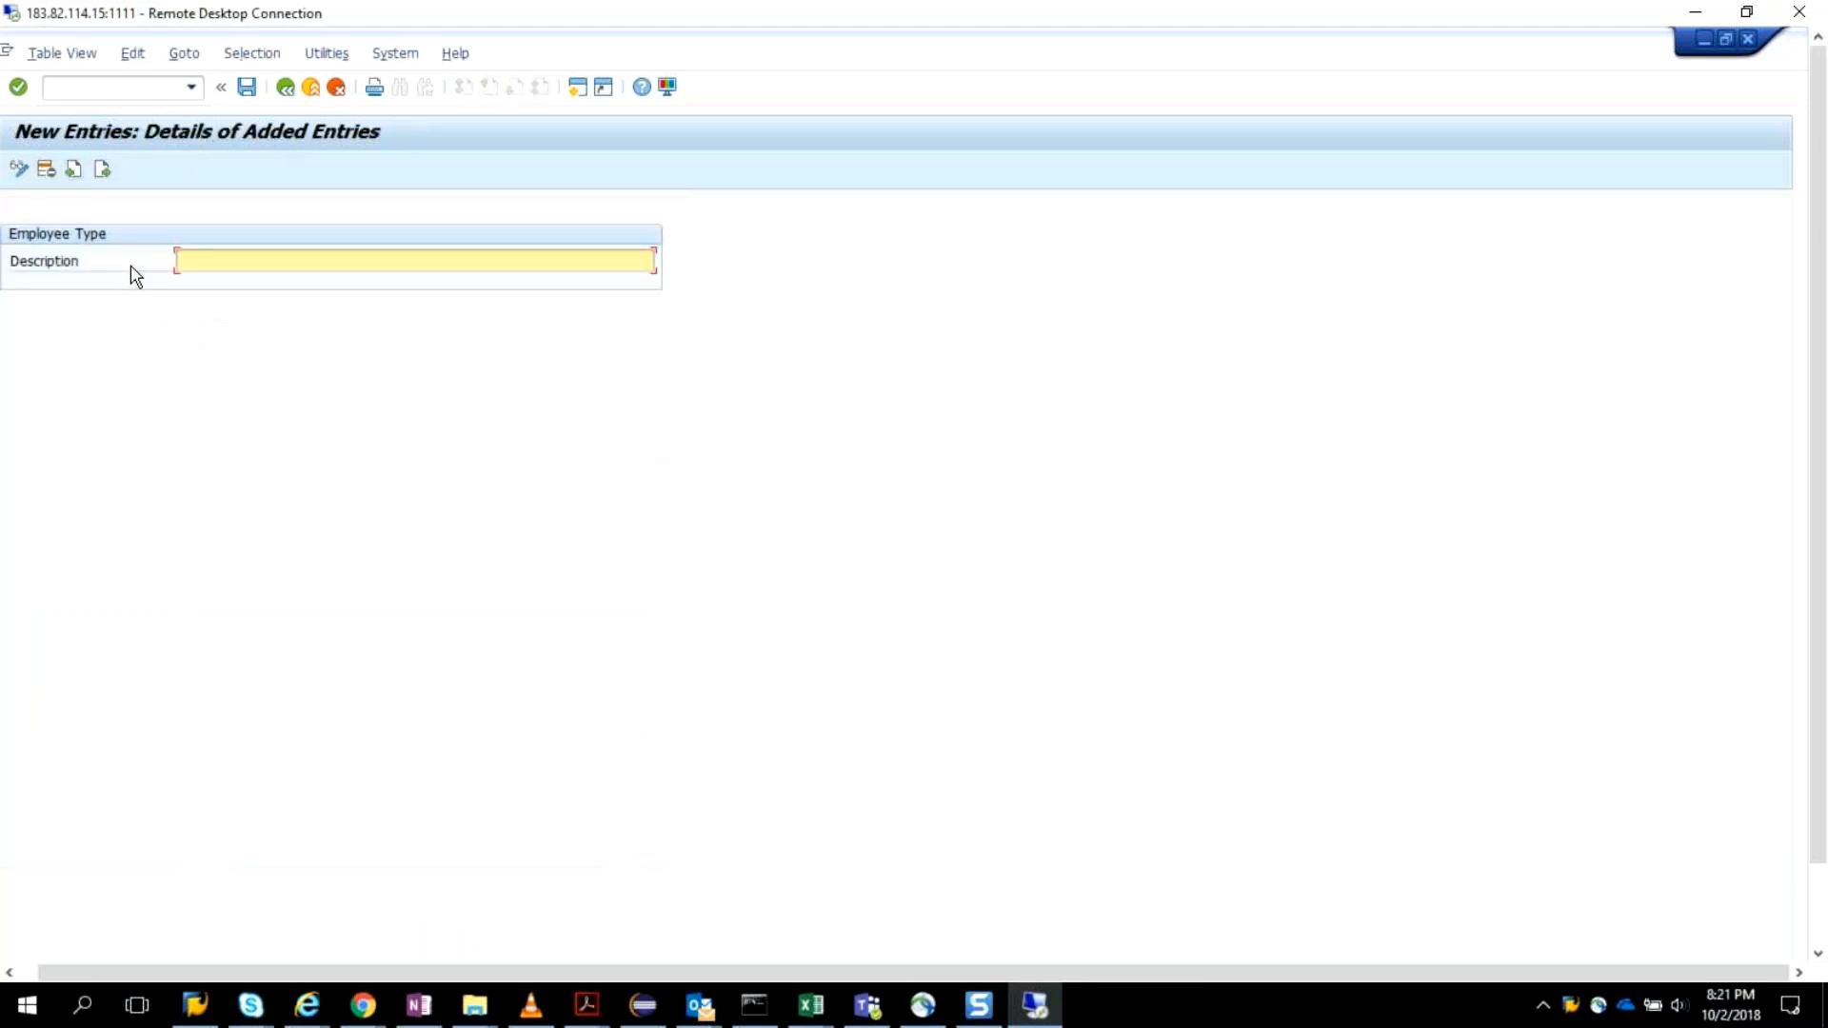
text(TEmp)
click(247, 87)
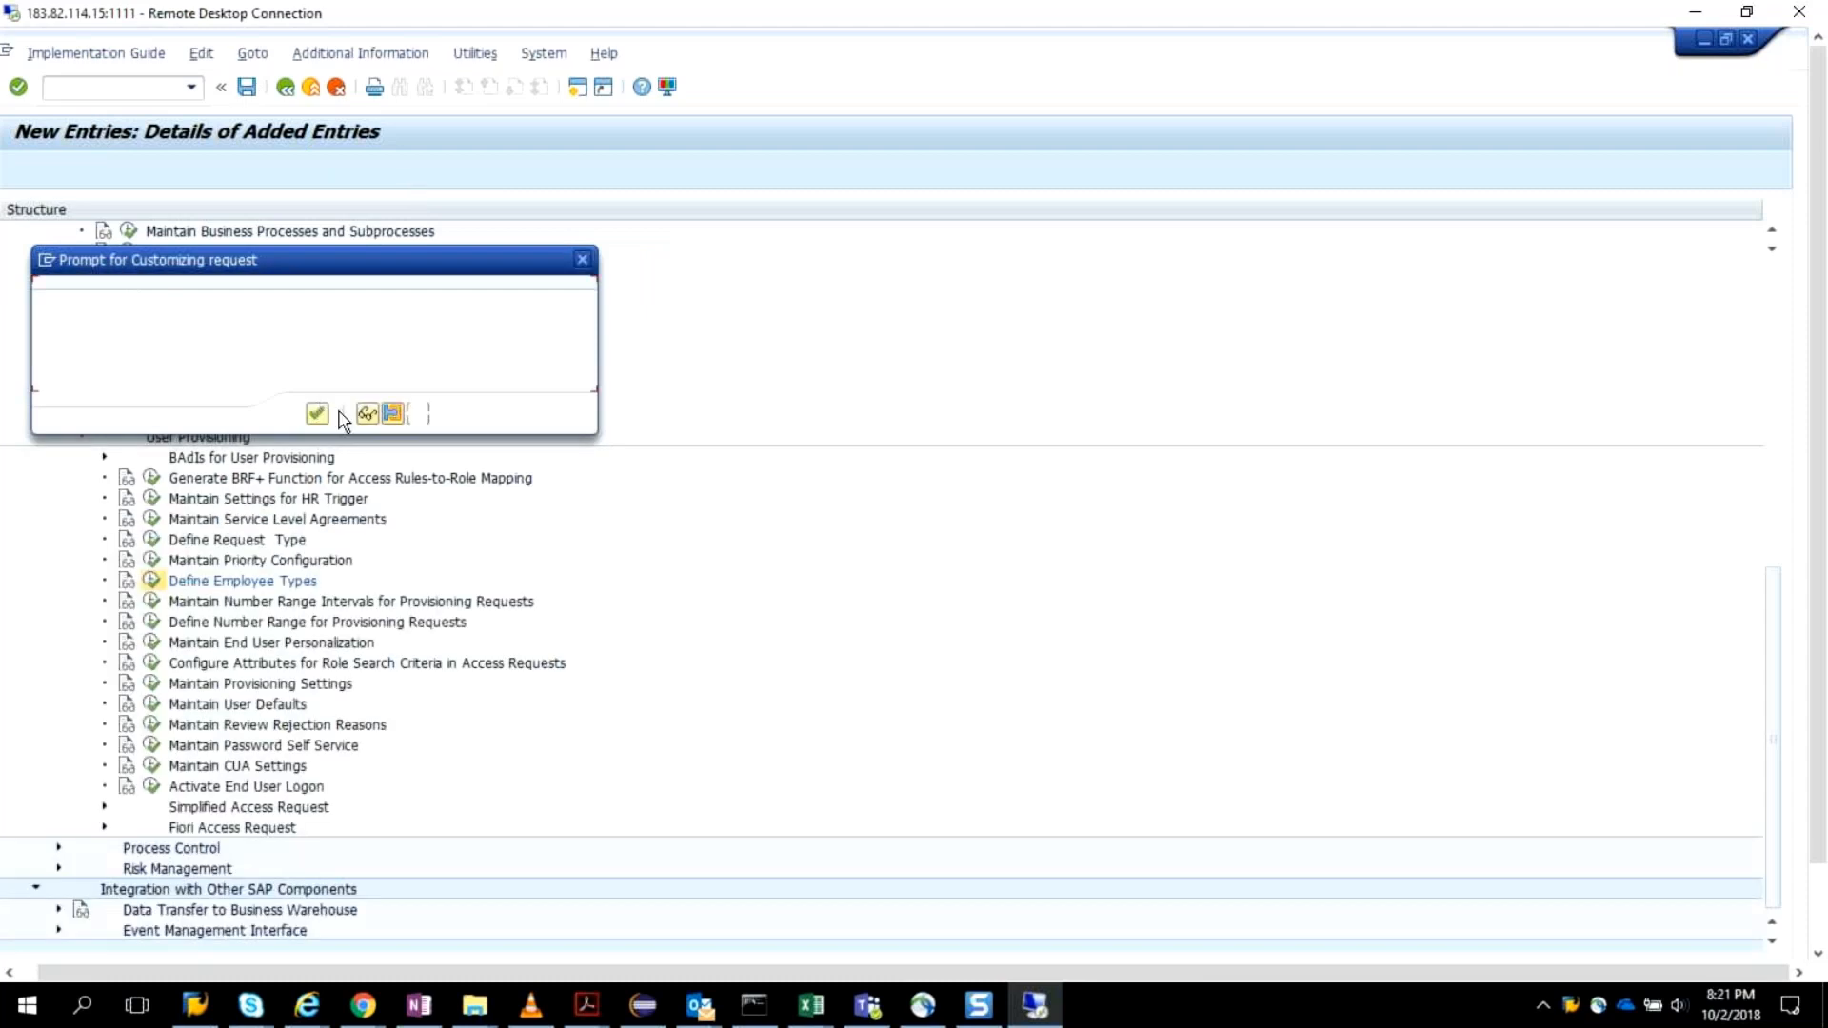
key(Return)
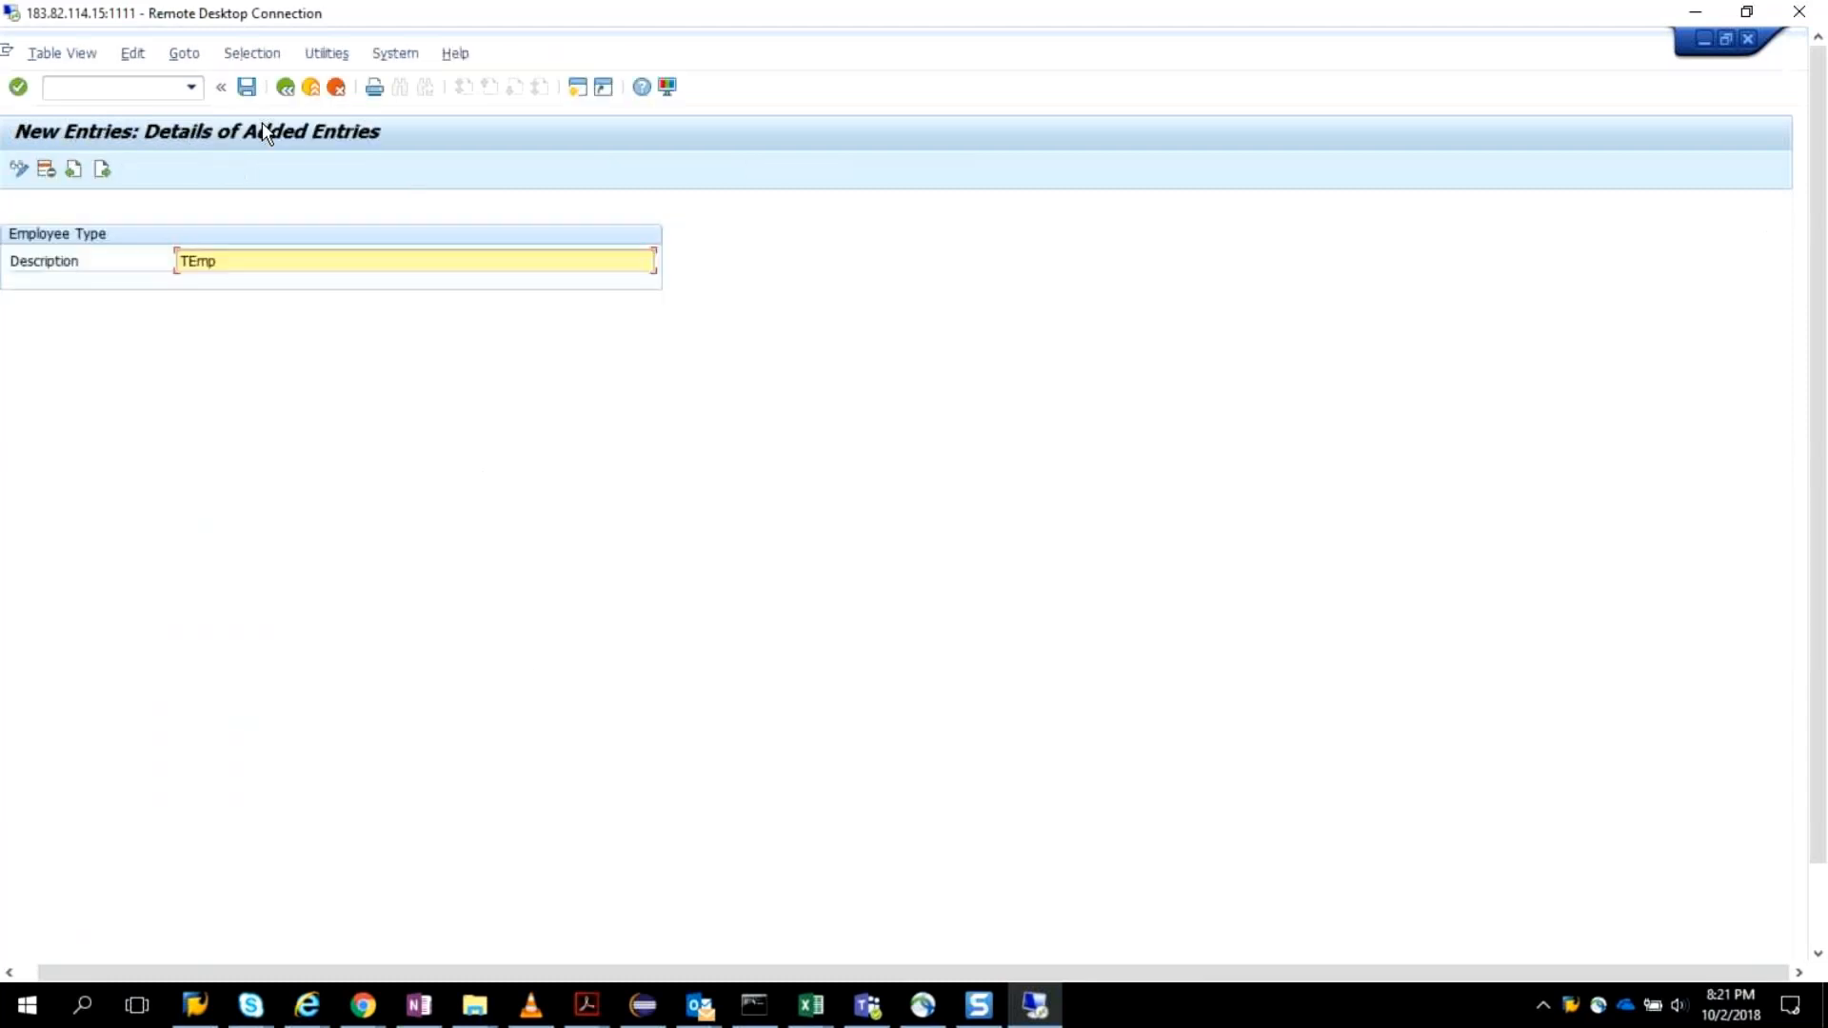
click(285, 88)
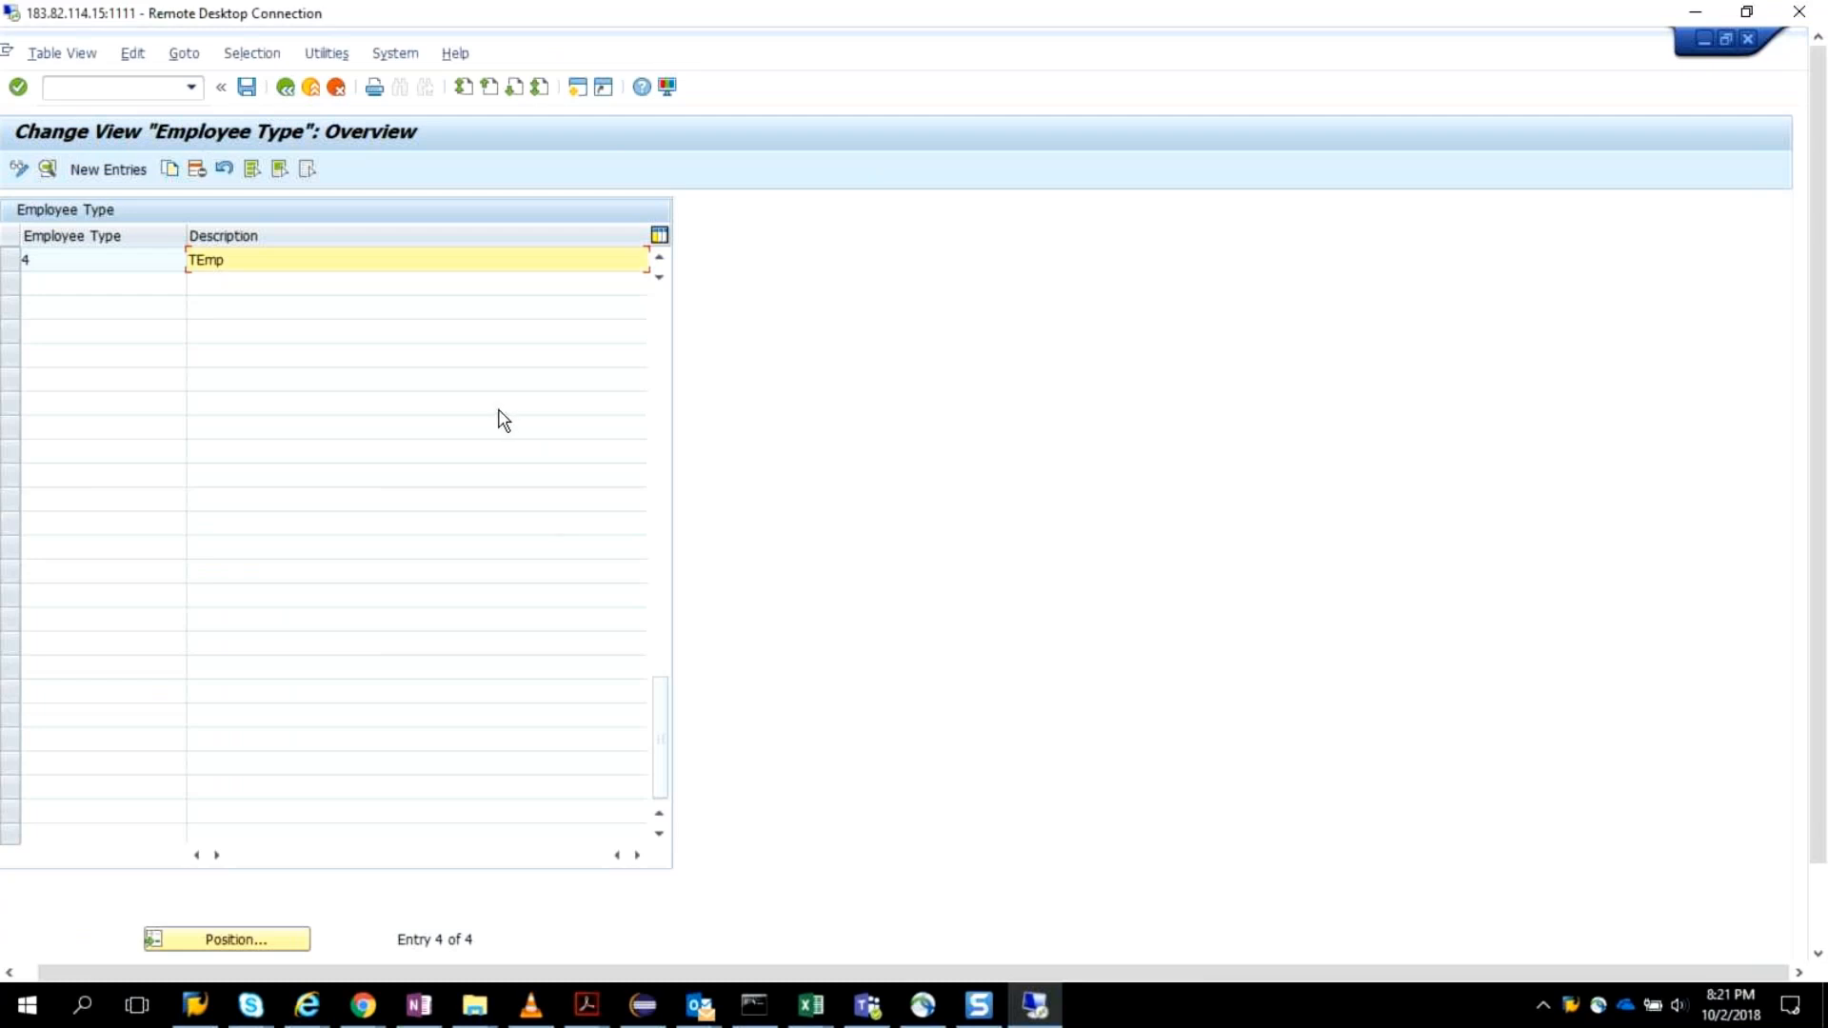
scroll(501, 420, up, 2)
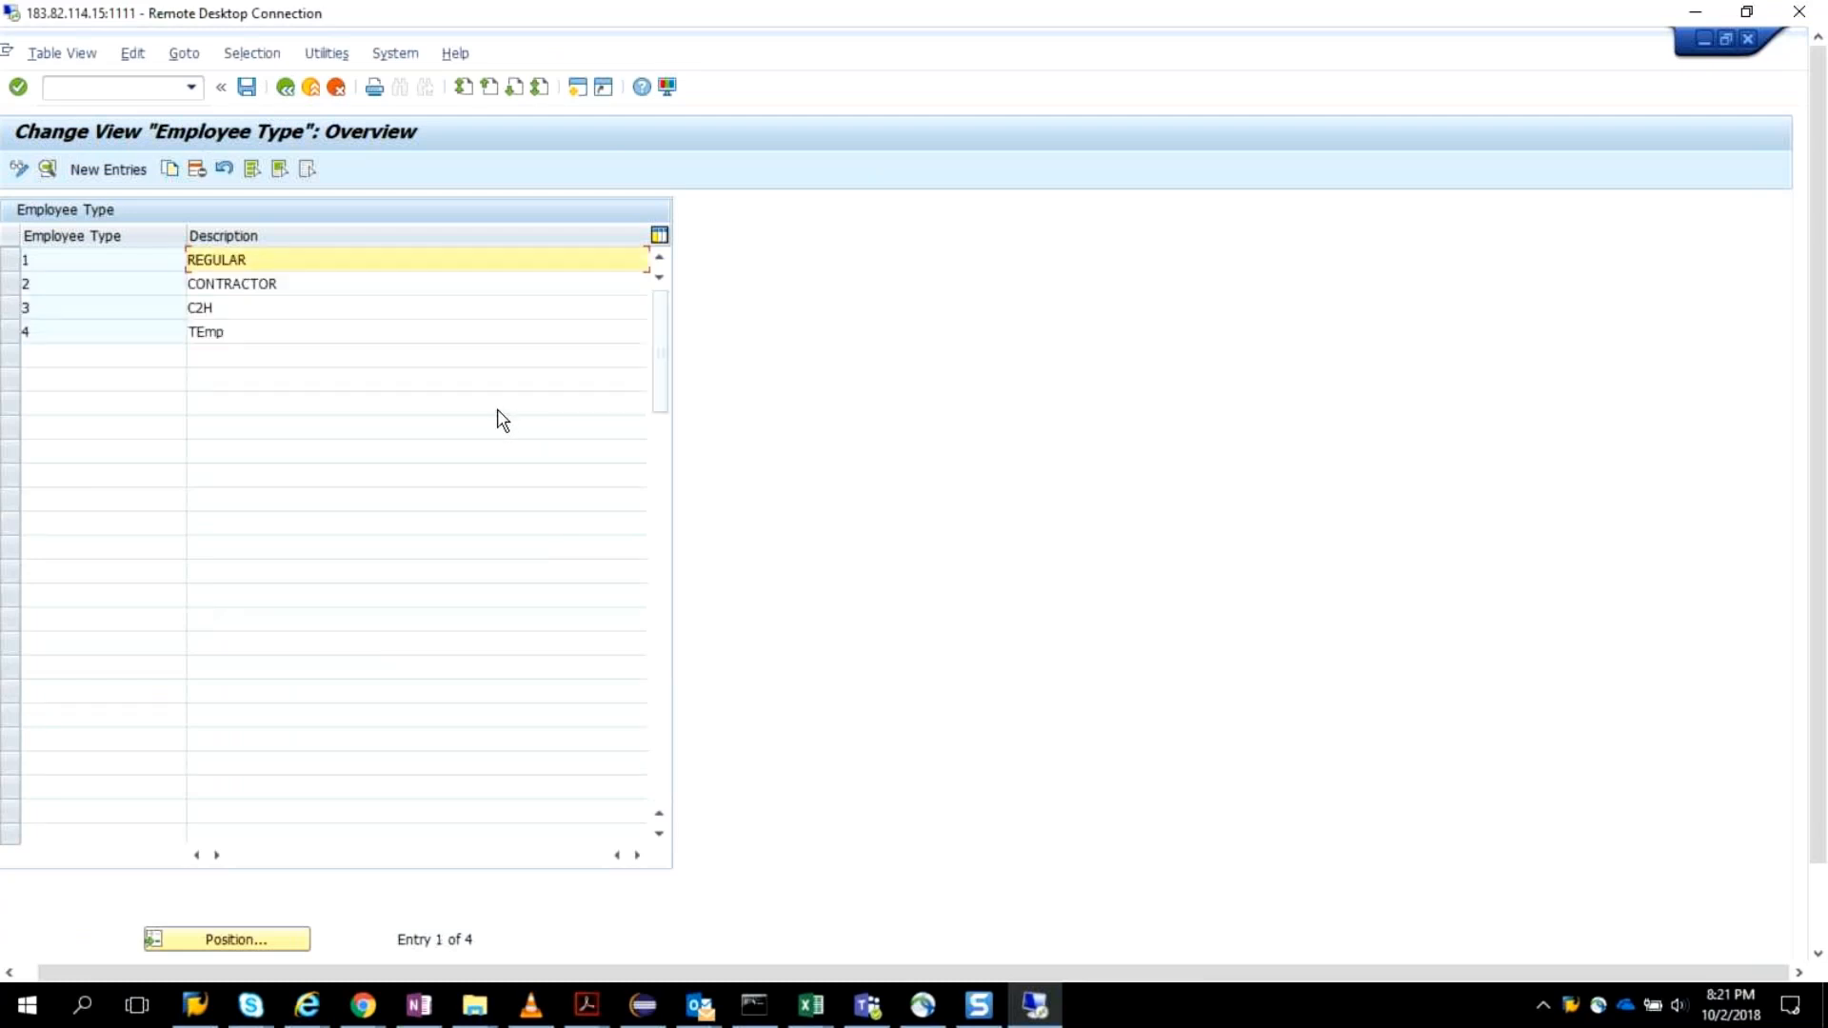
Look into Maintain Number Range Intervals for Provisioning Requests from the IMG structure, and open Maintain End User Personalization.
click(286, 90)
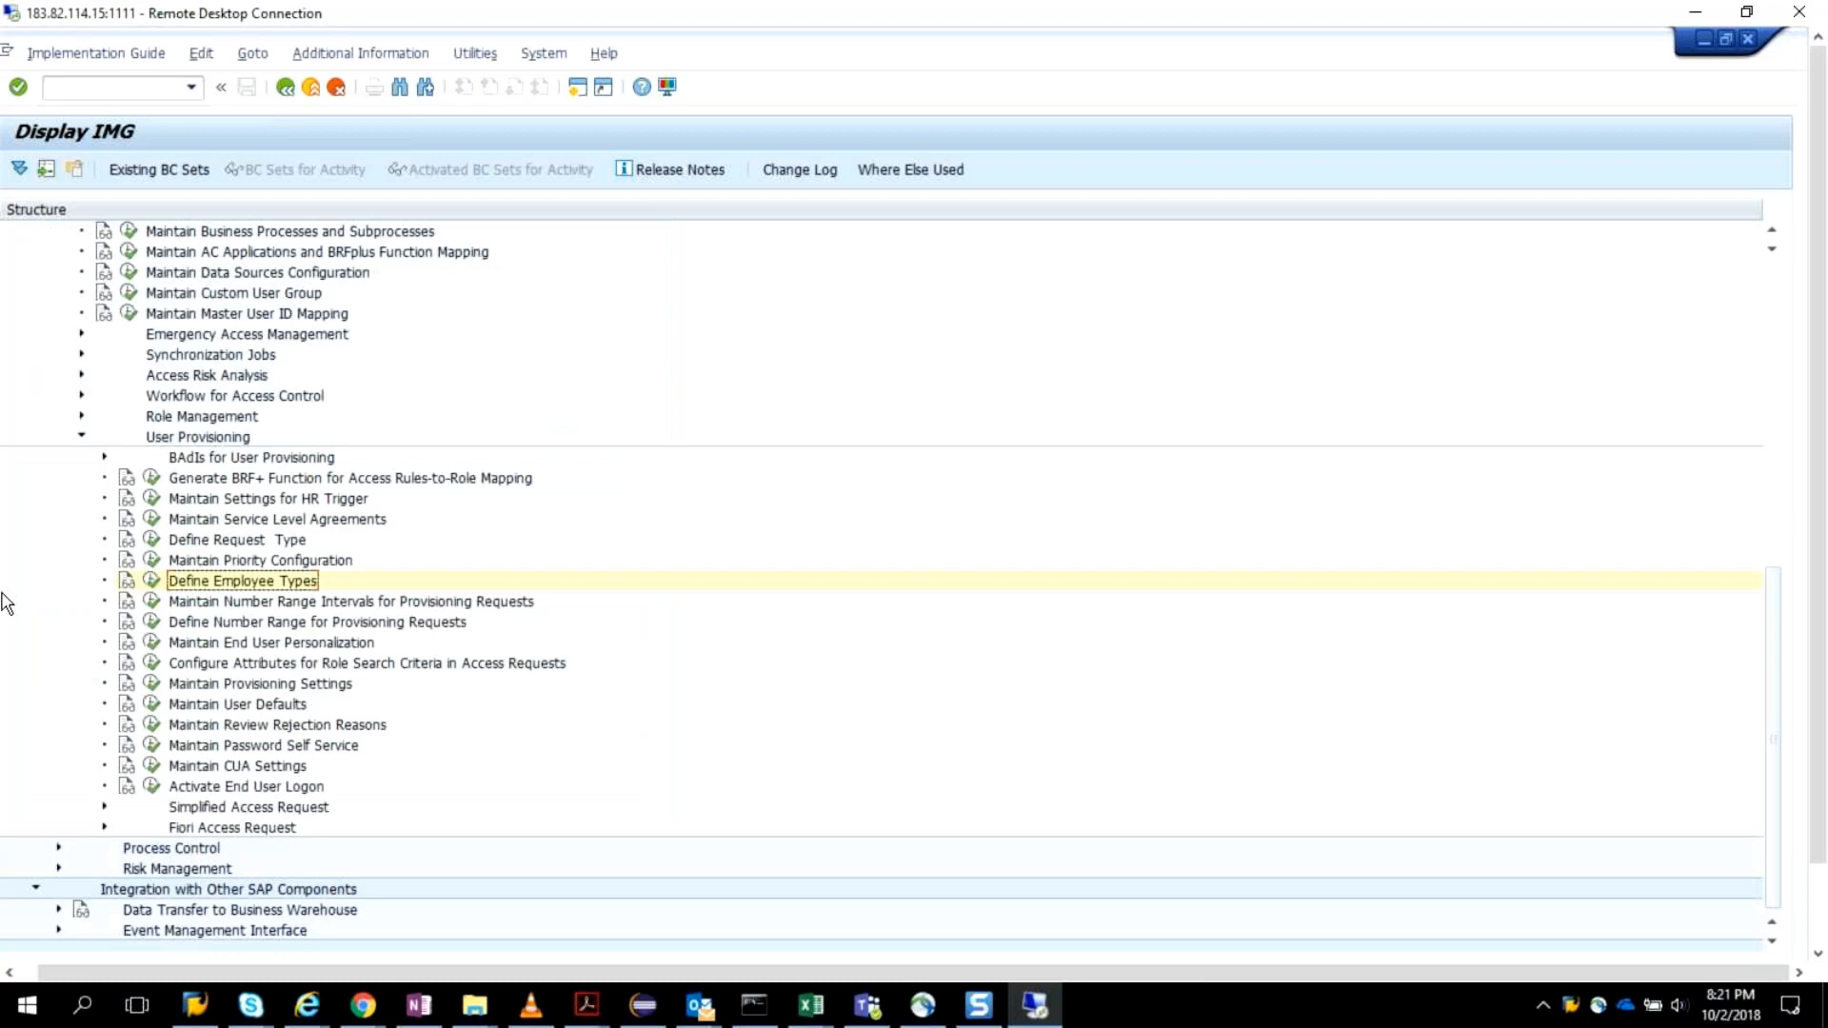
click(155, 603)
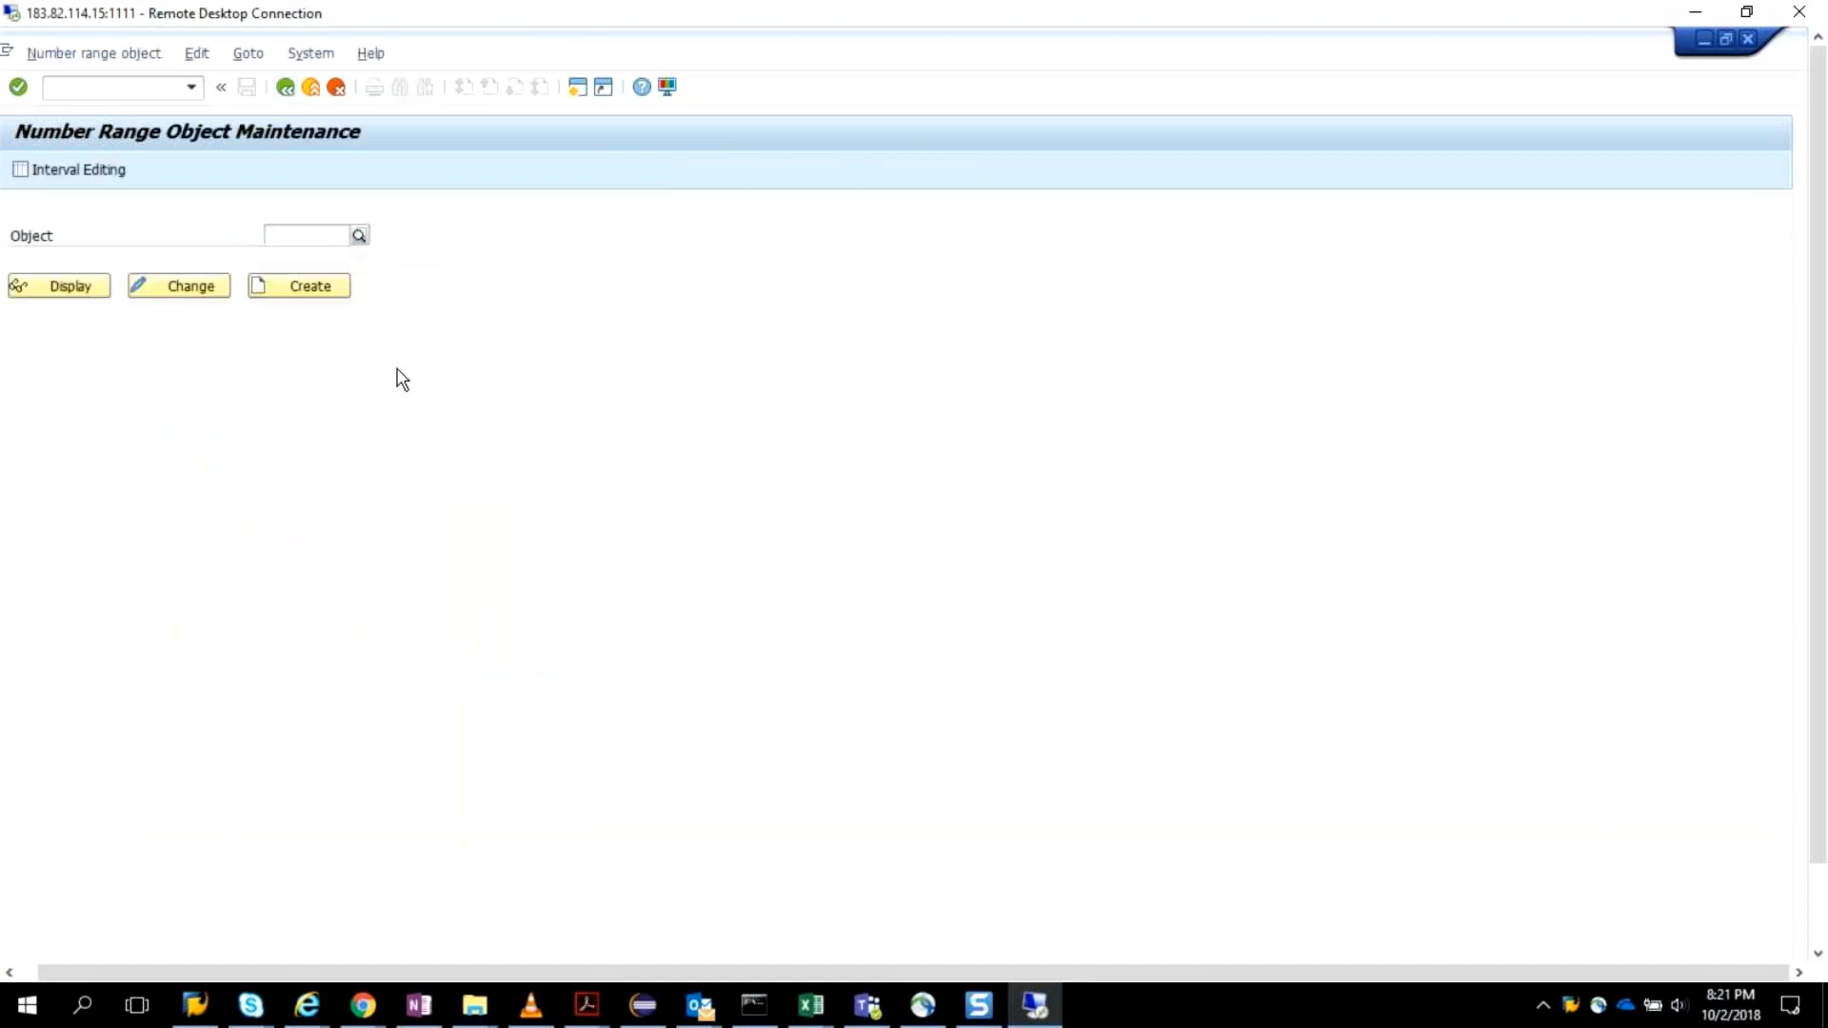
key(F3)
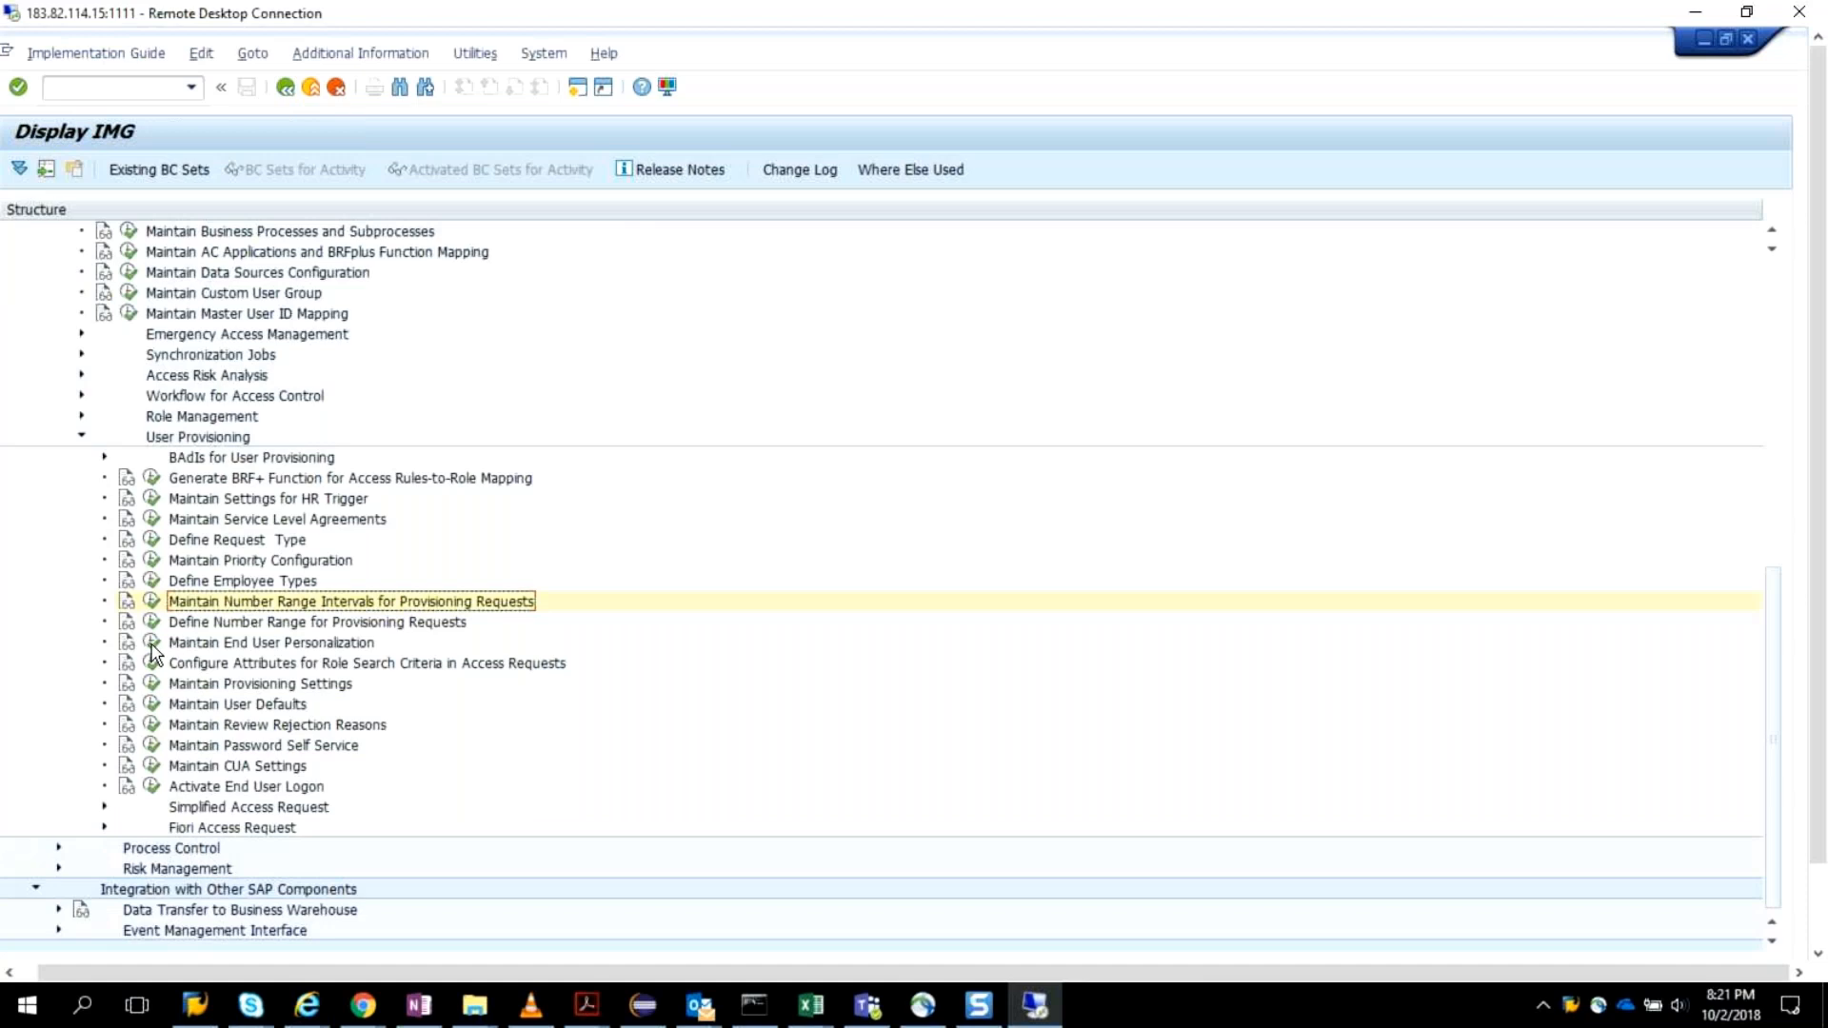
click(152, 644)
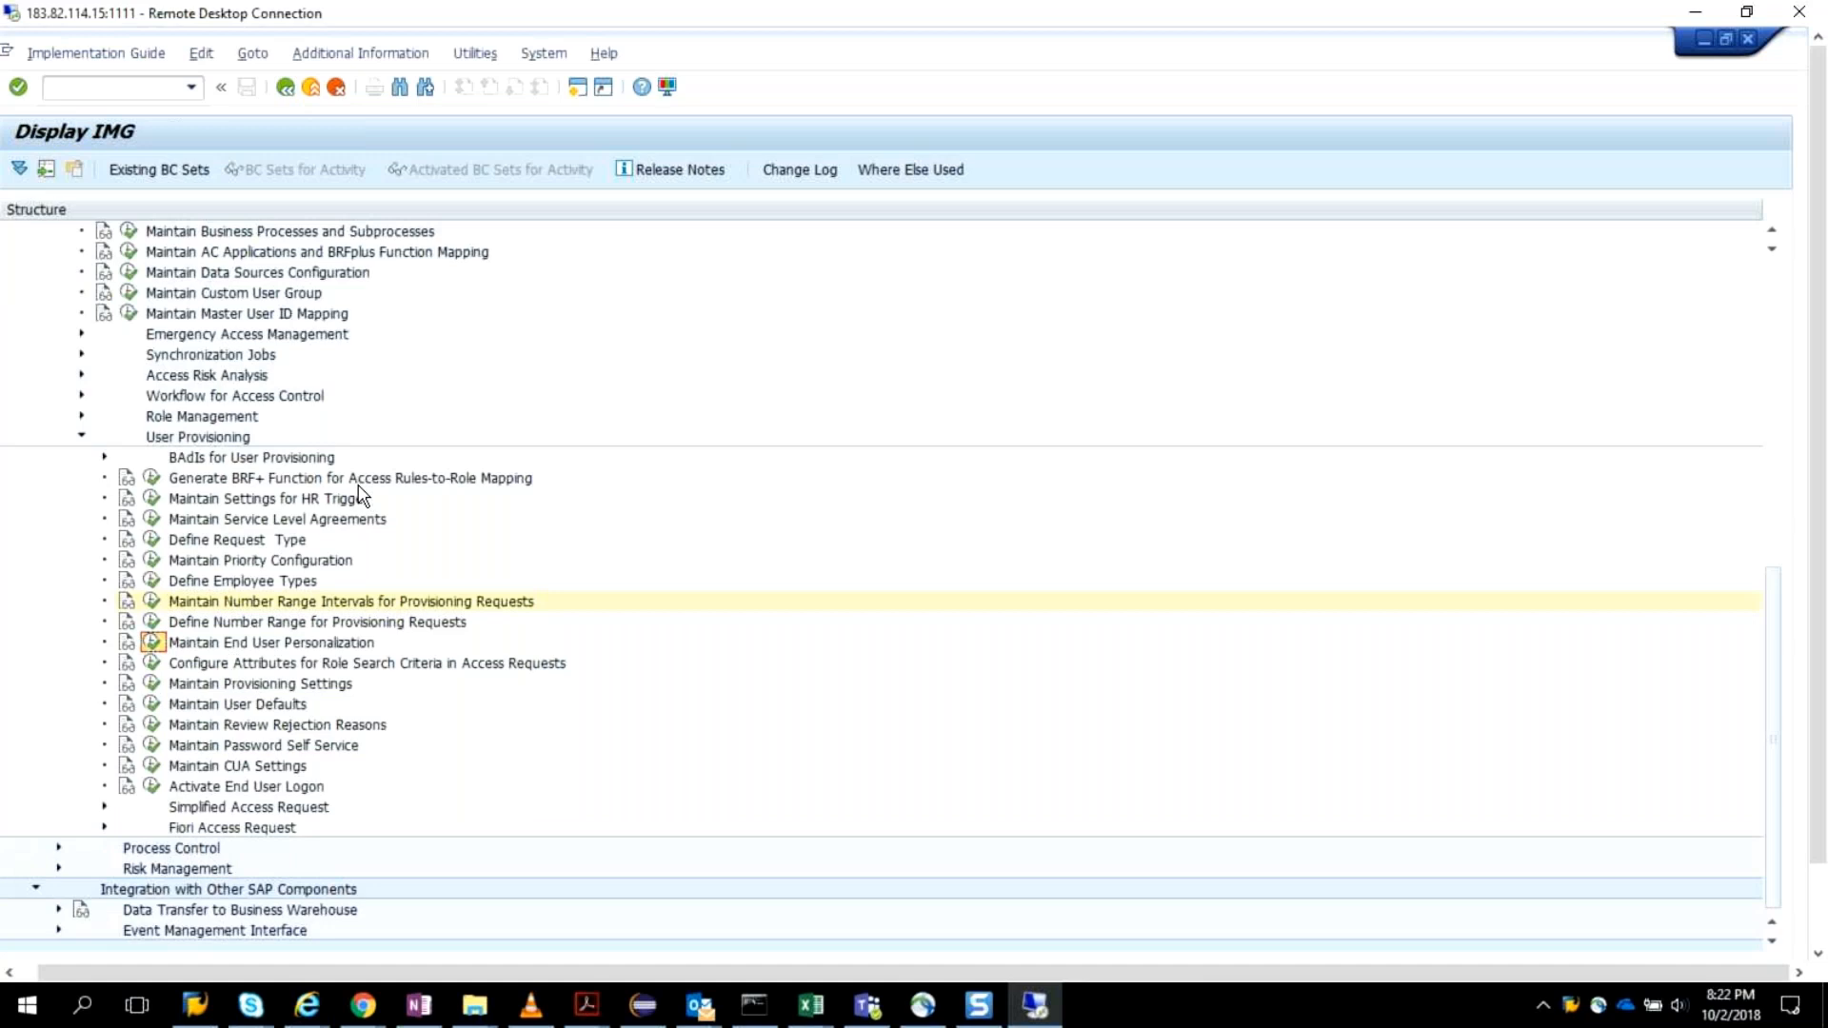
click(154, 643)
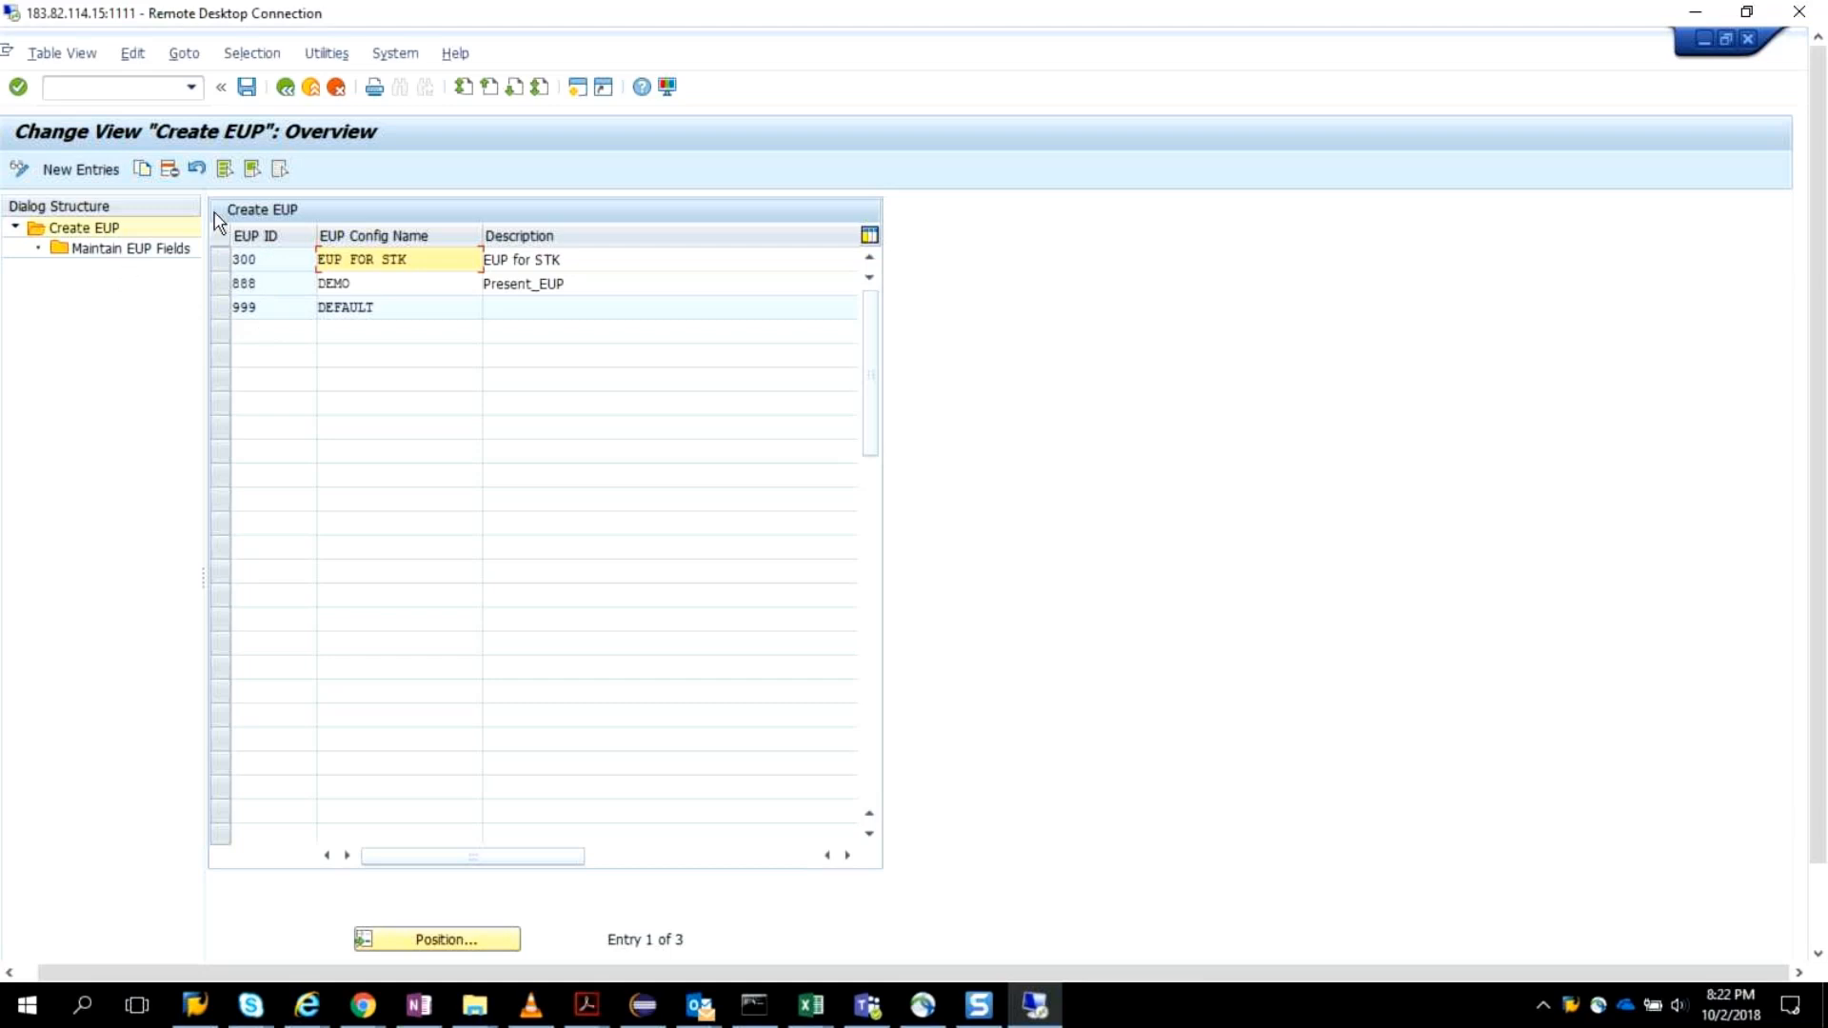
click(85, 169)
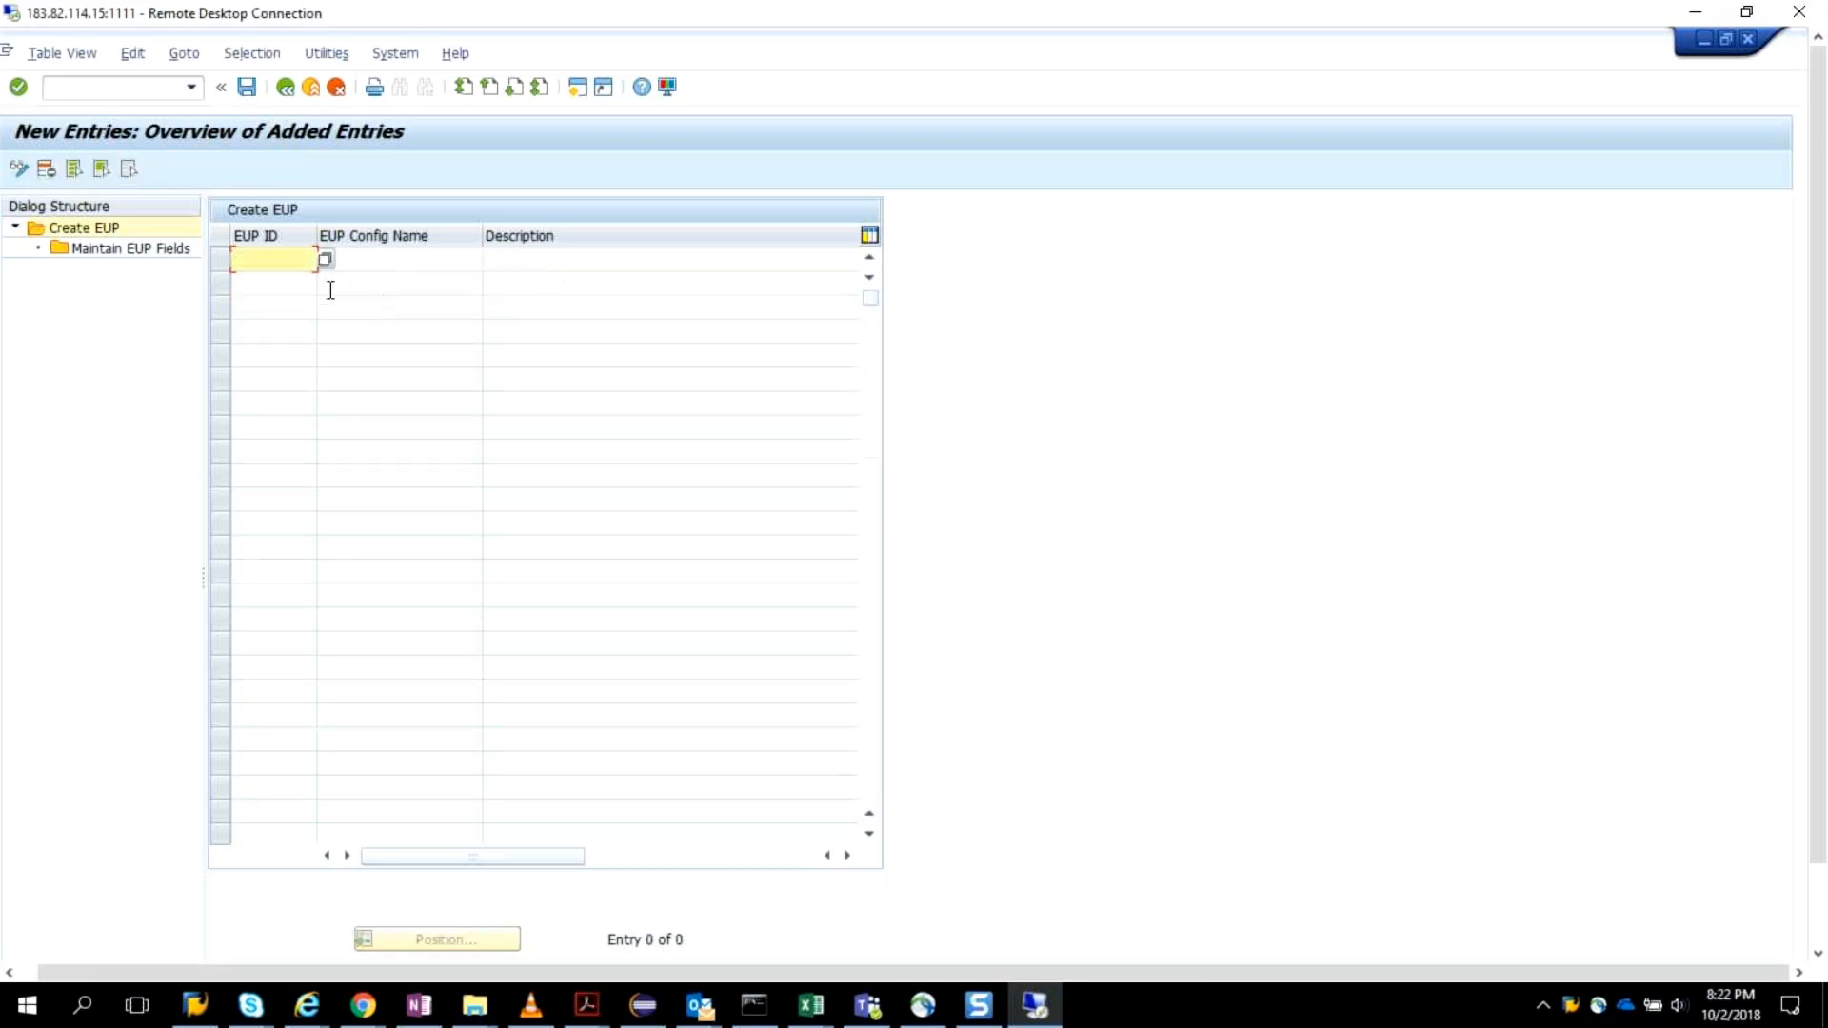
click(325, 259)
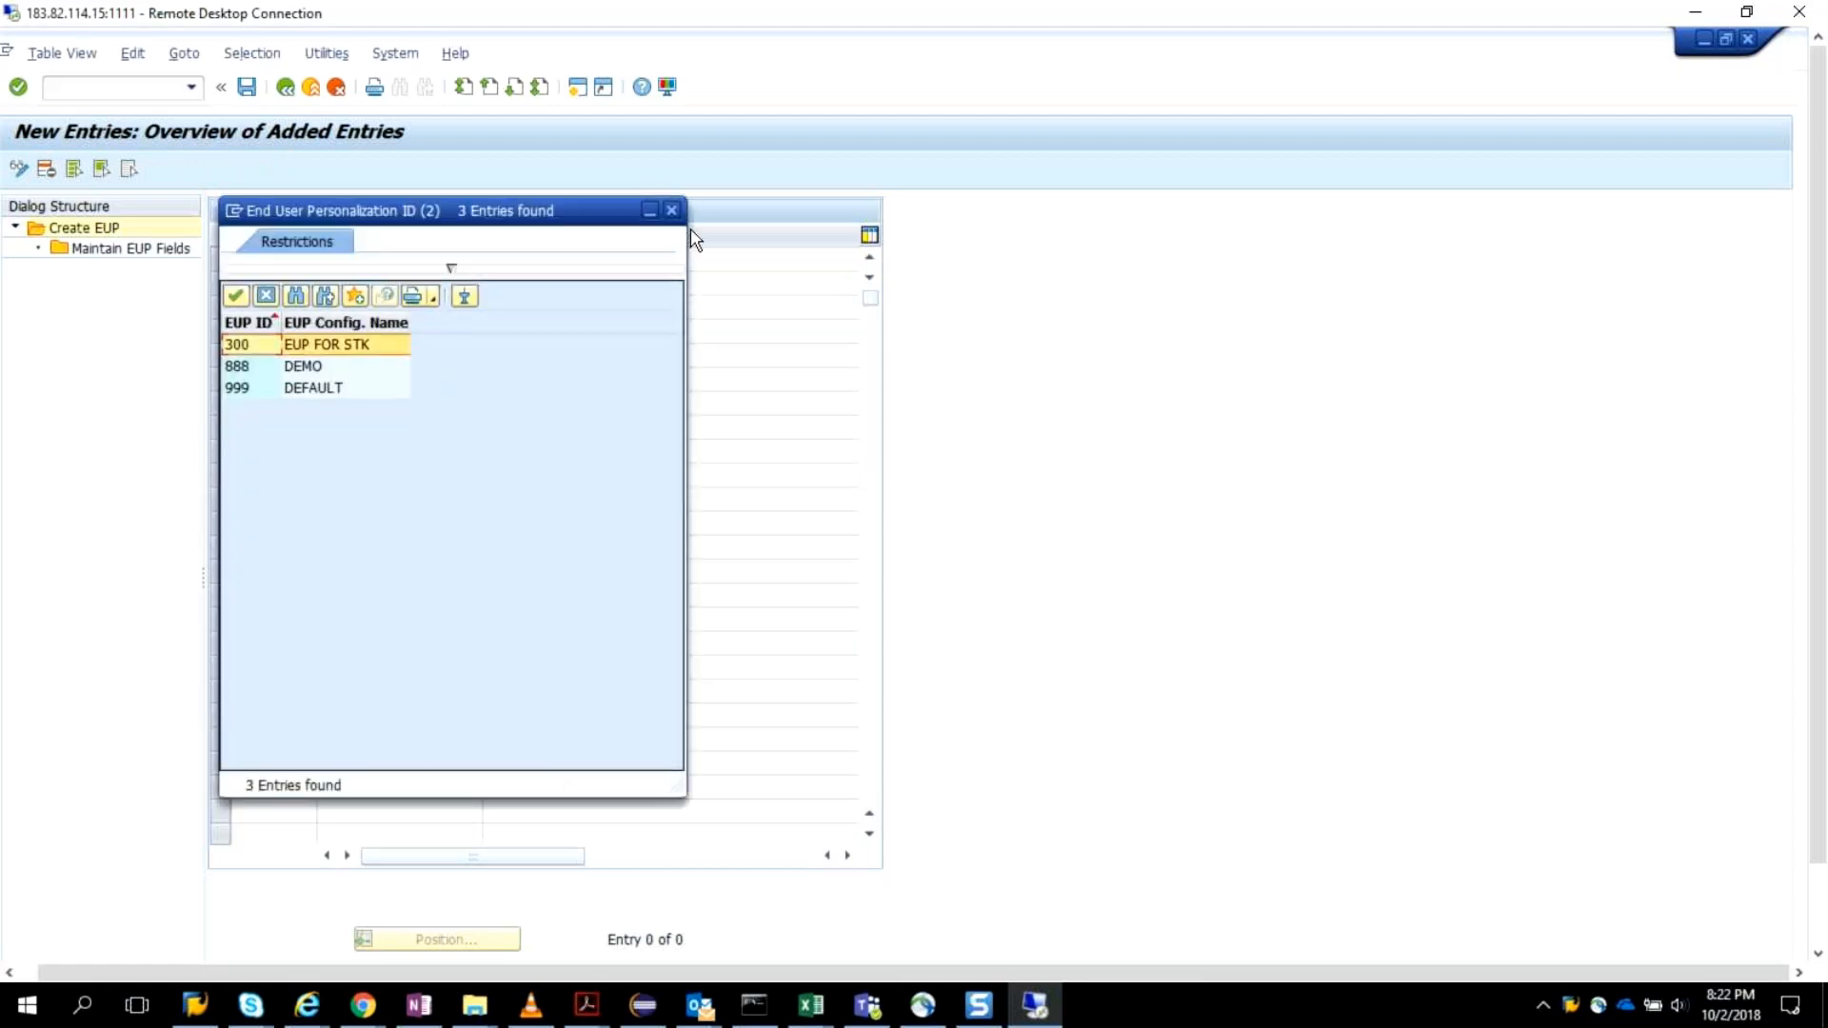
click(671, 210)
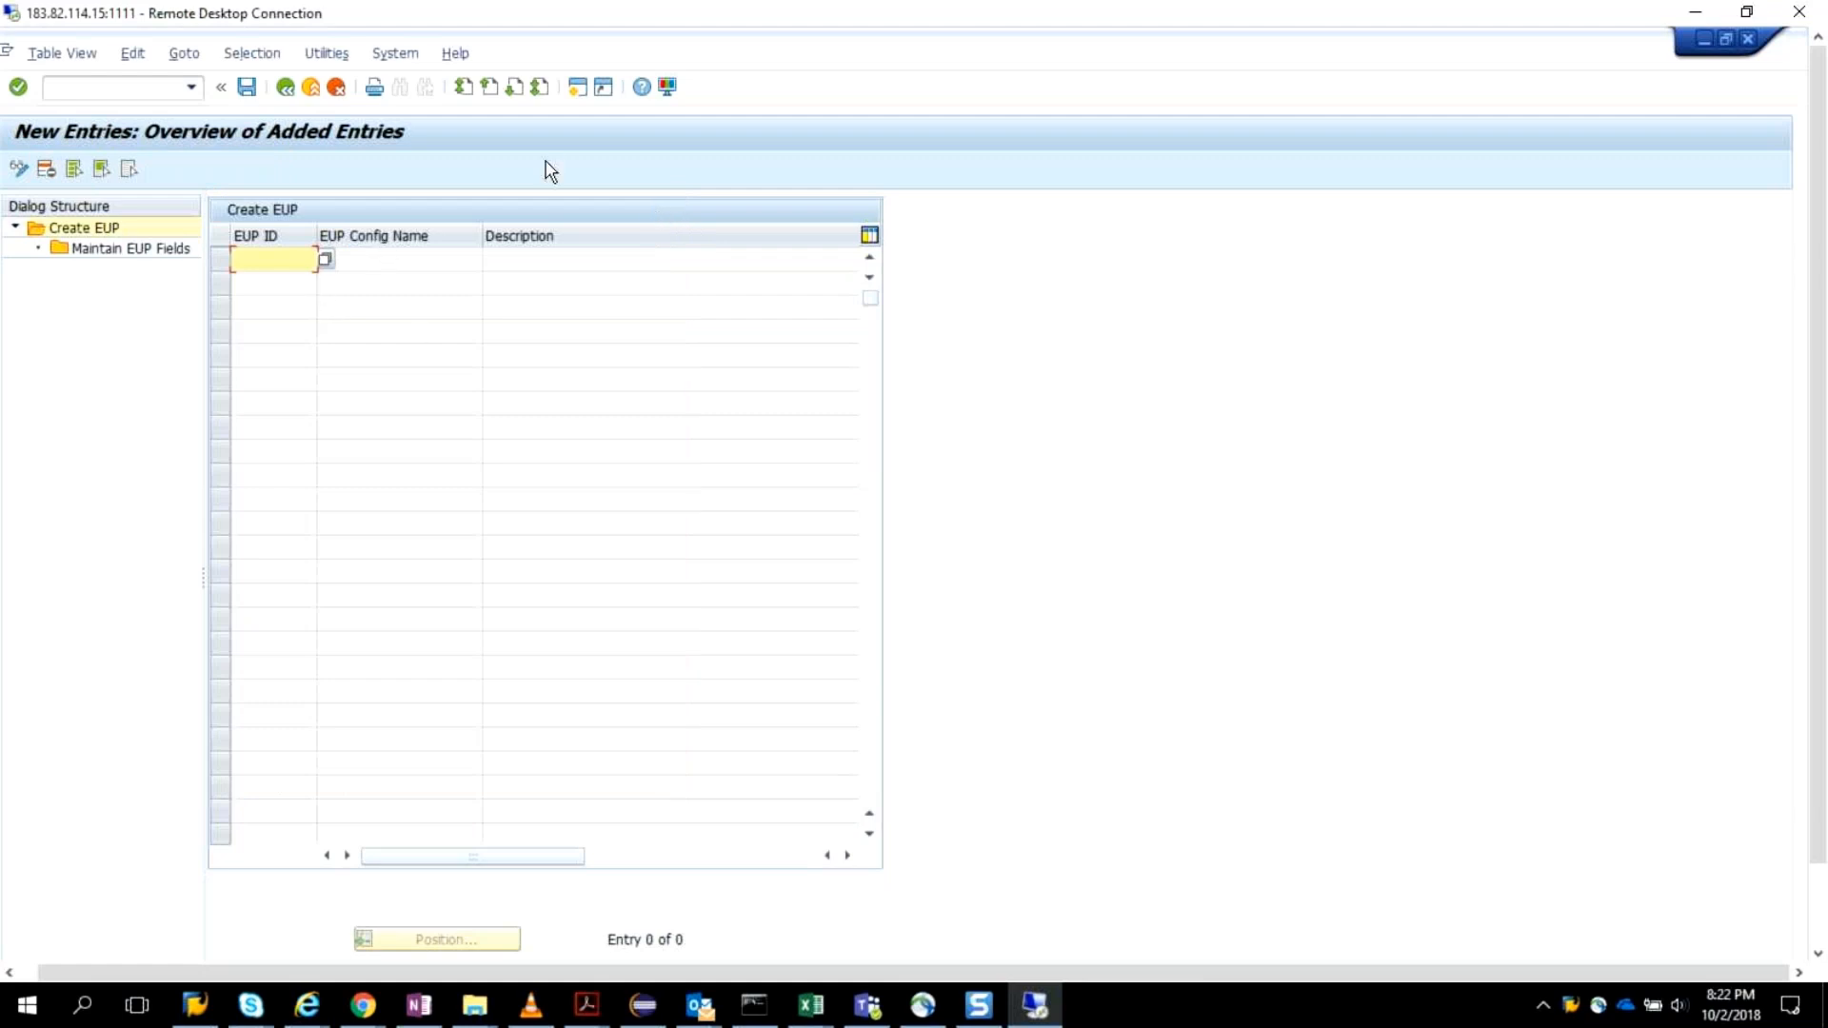
click(283, 90)
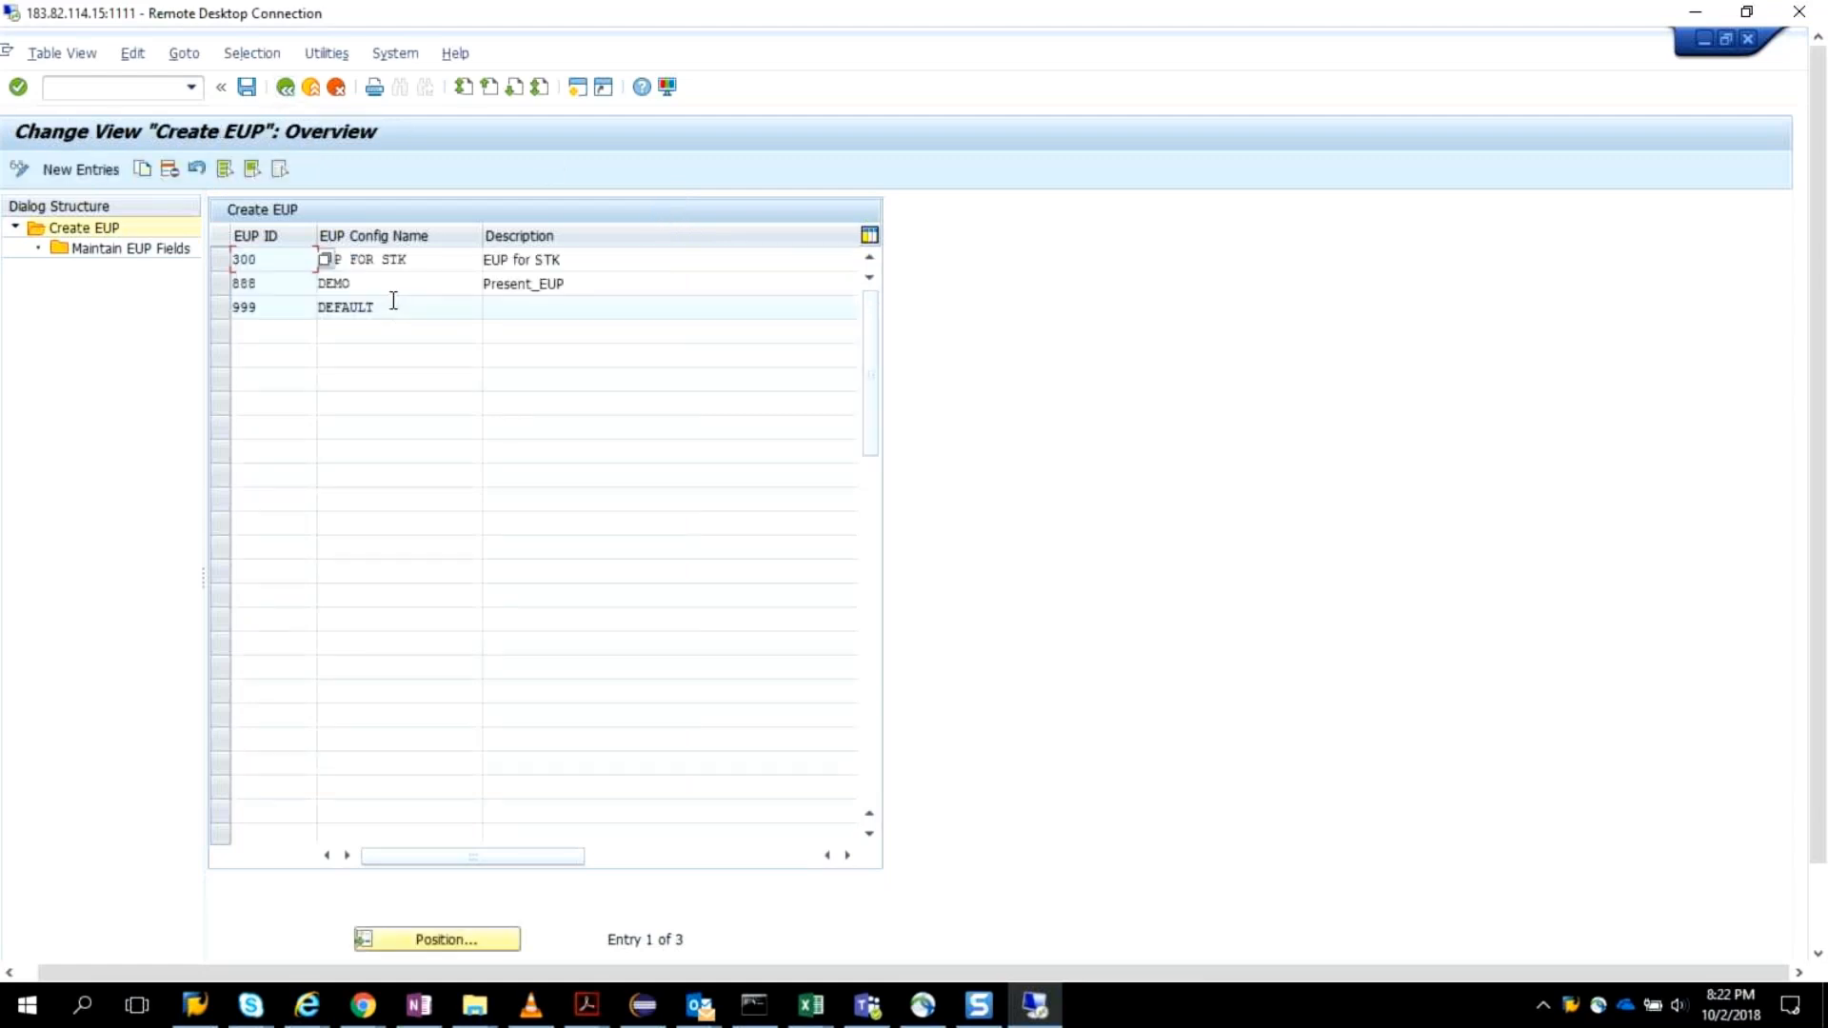
In the EUP fields of the DEFAULT configuration (EUP ID 999), make User Group mandatory by setting it to Yes.
click(403, 310)
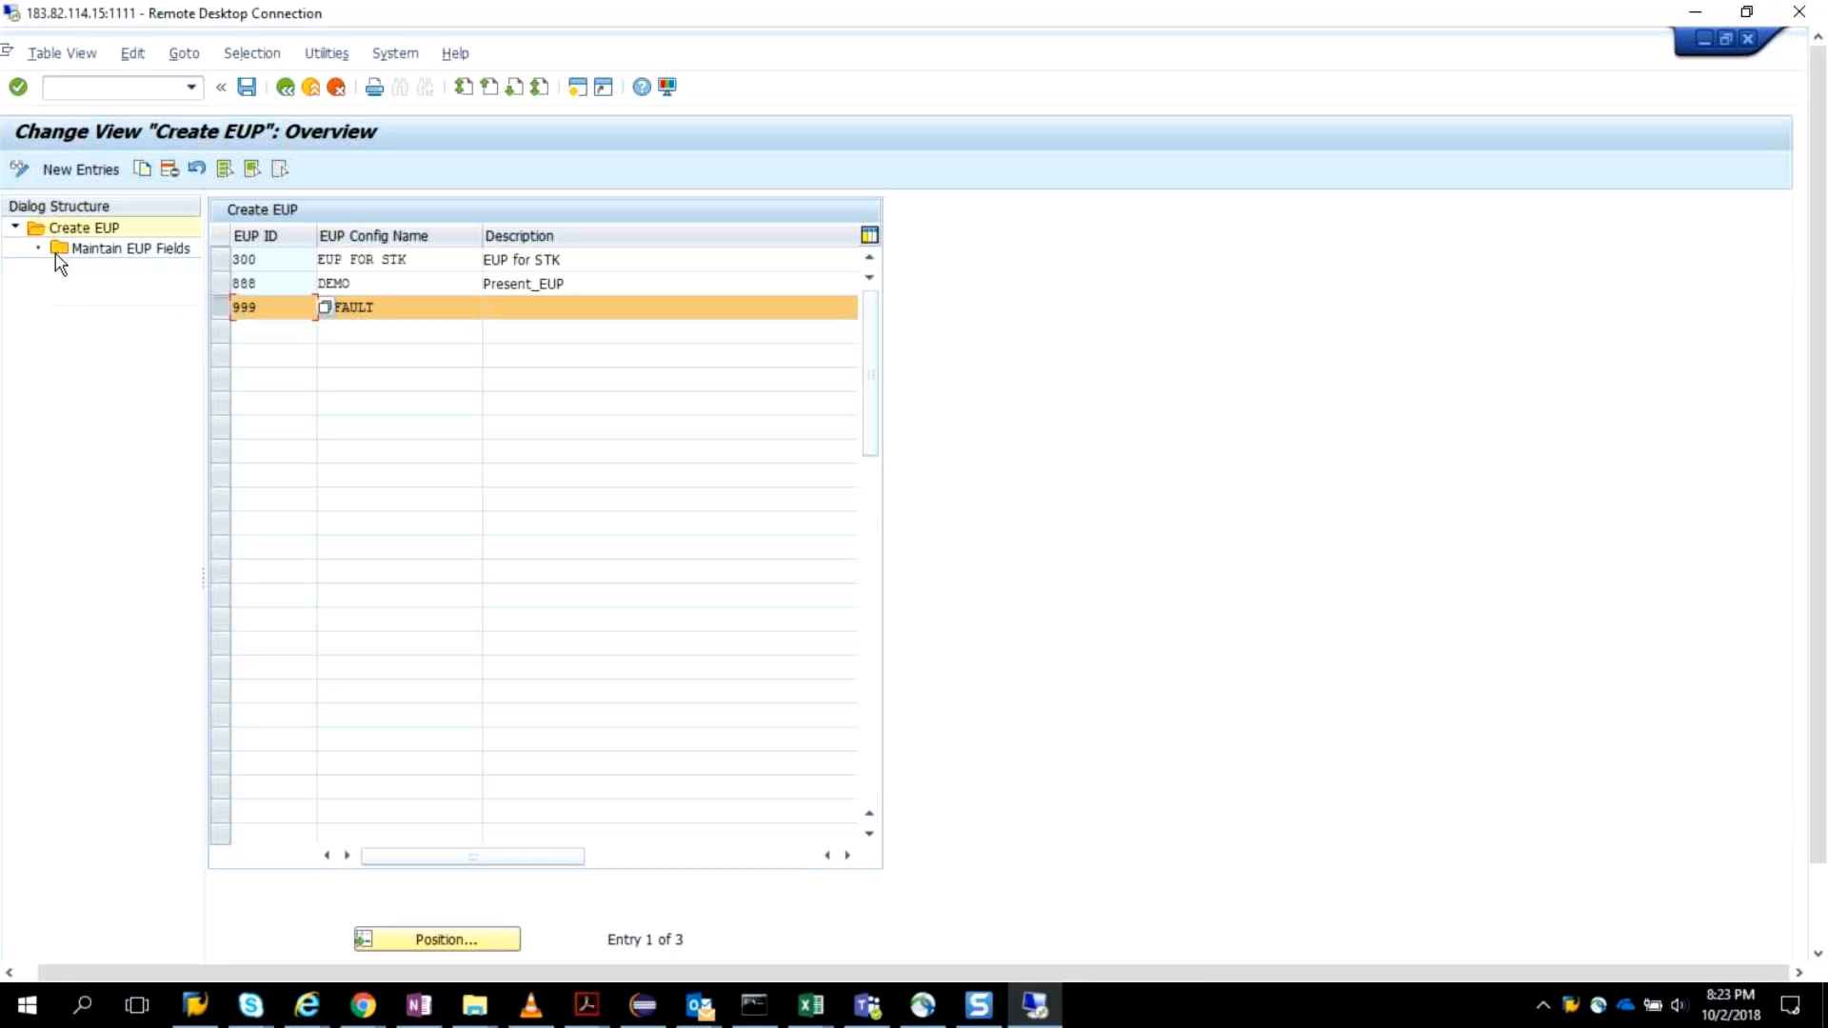
click(50, 250)
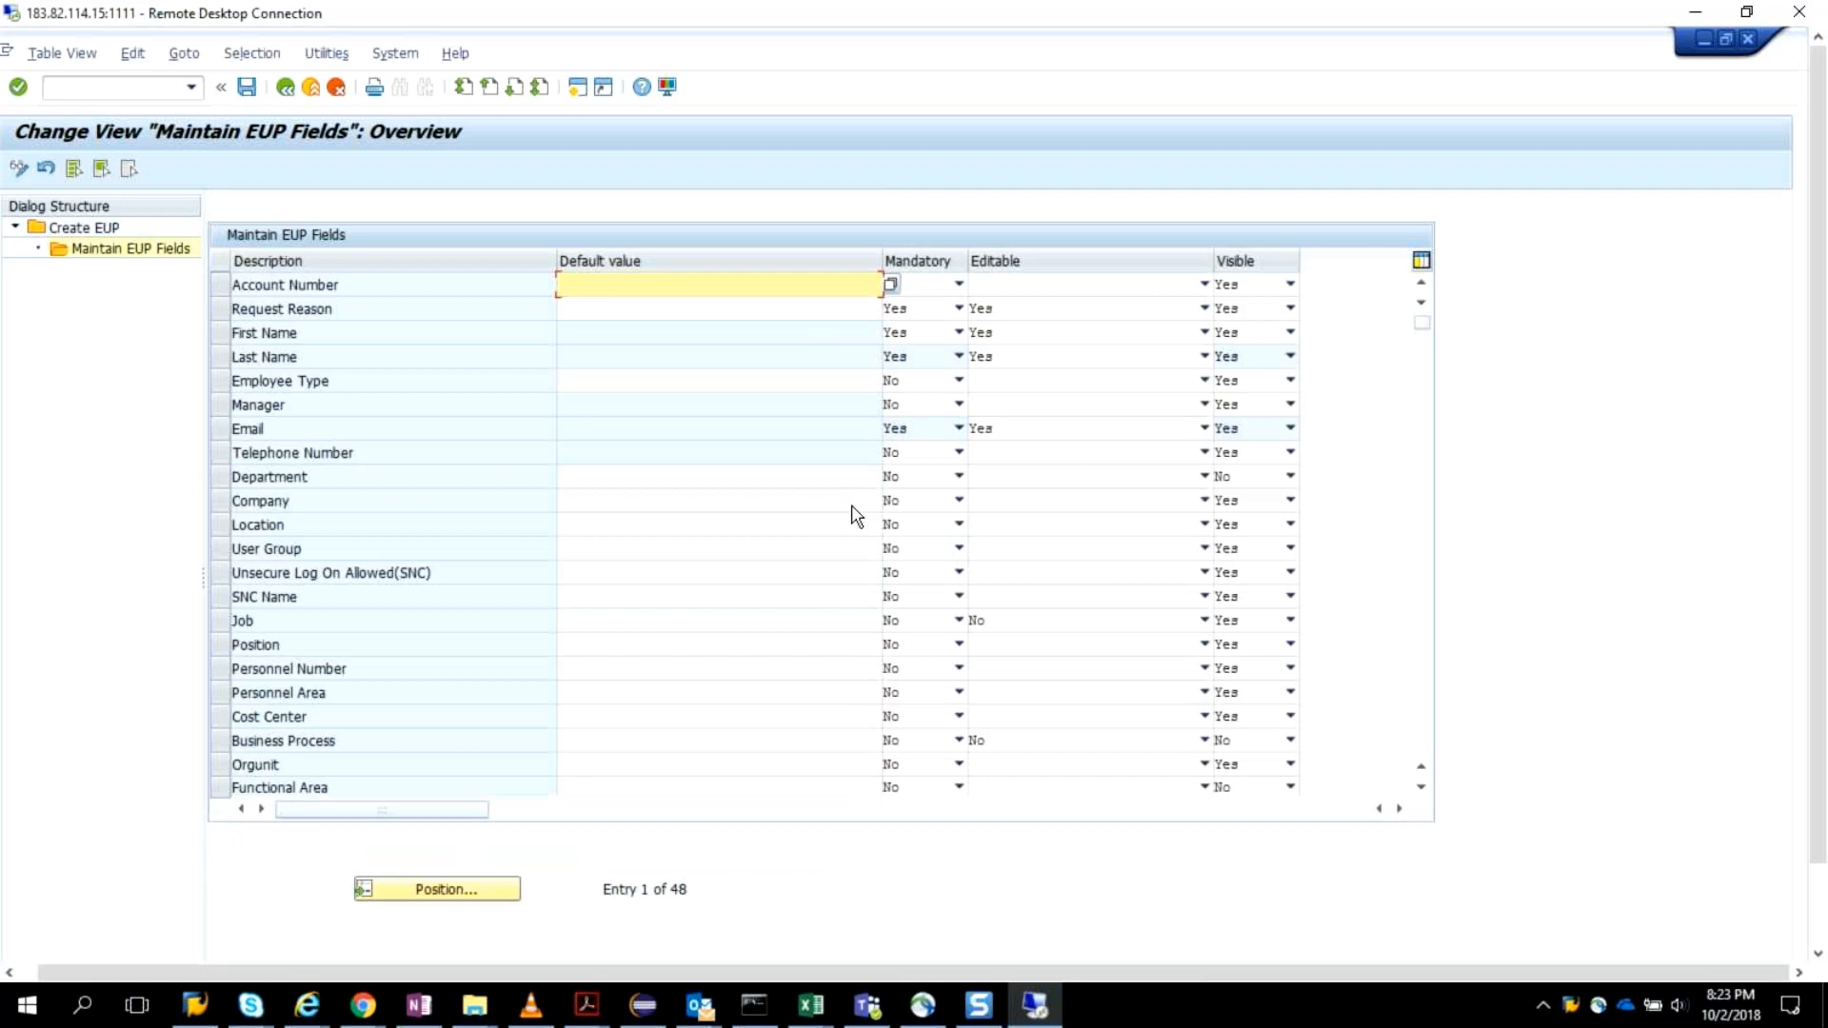
scroll(1000, 445, down, 1)
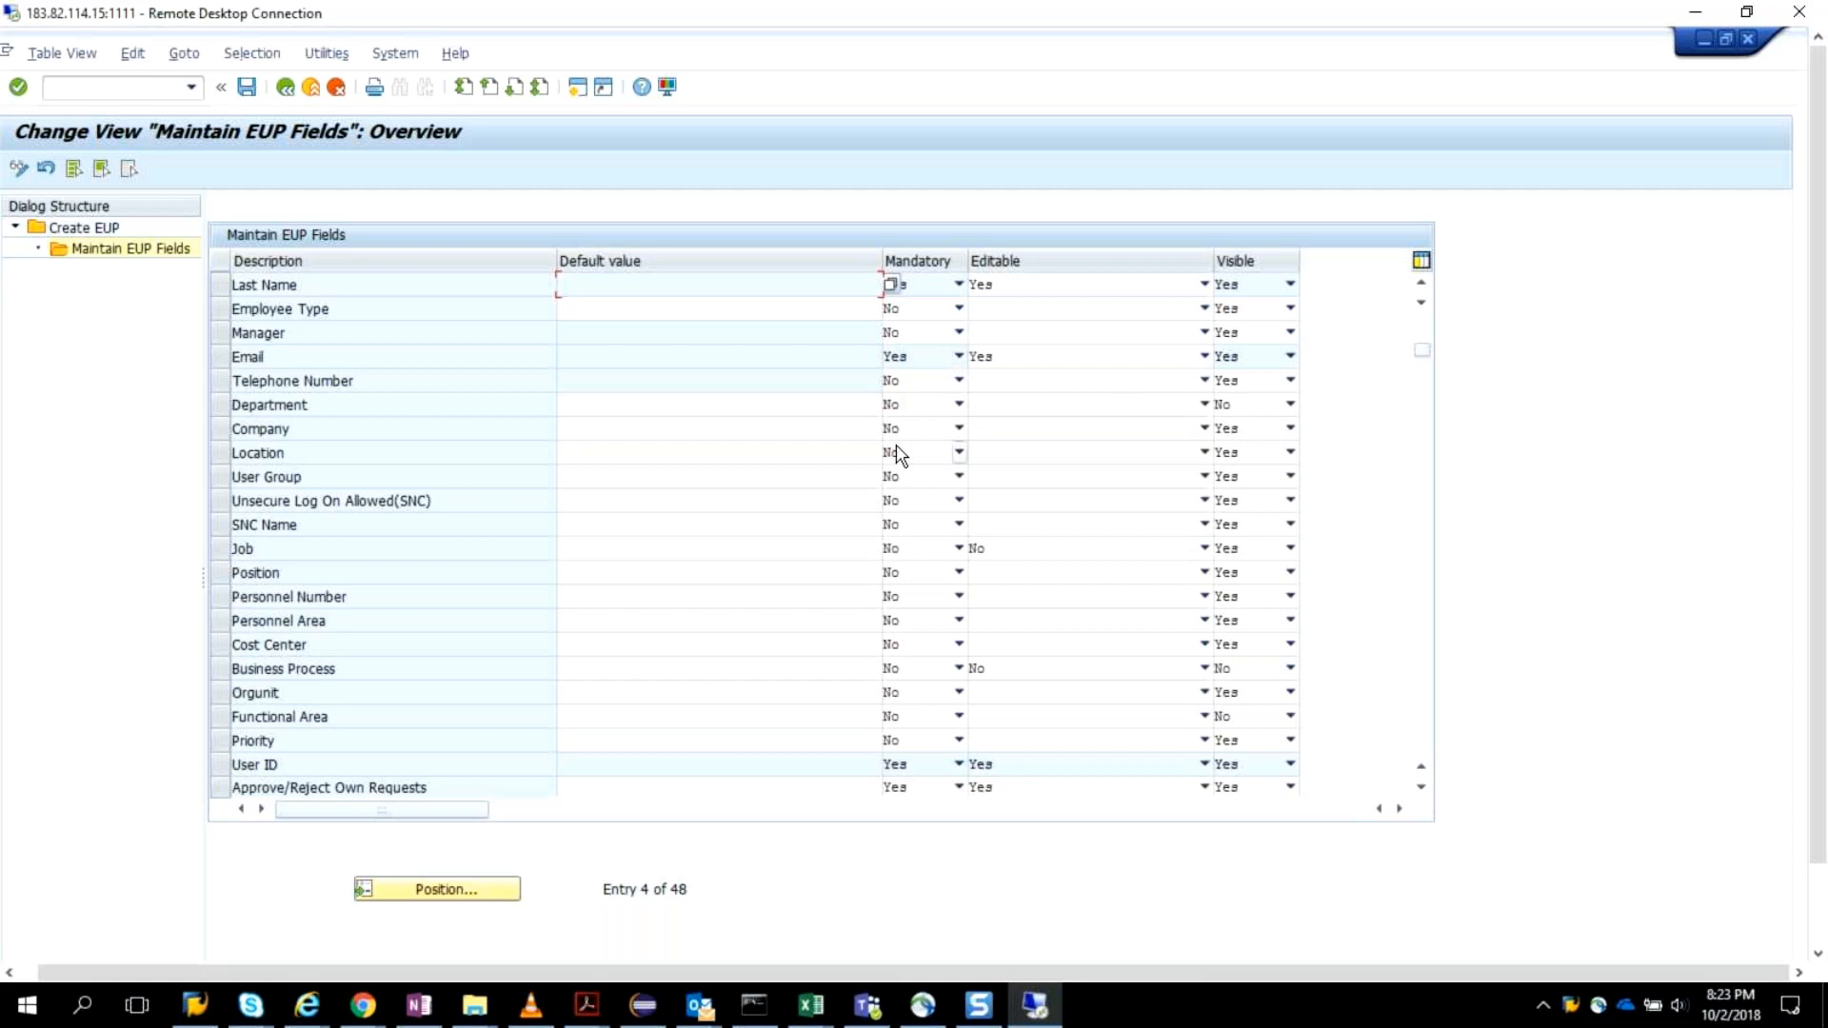
click(960, 477)
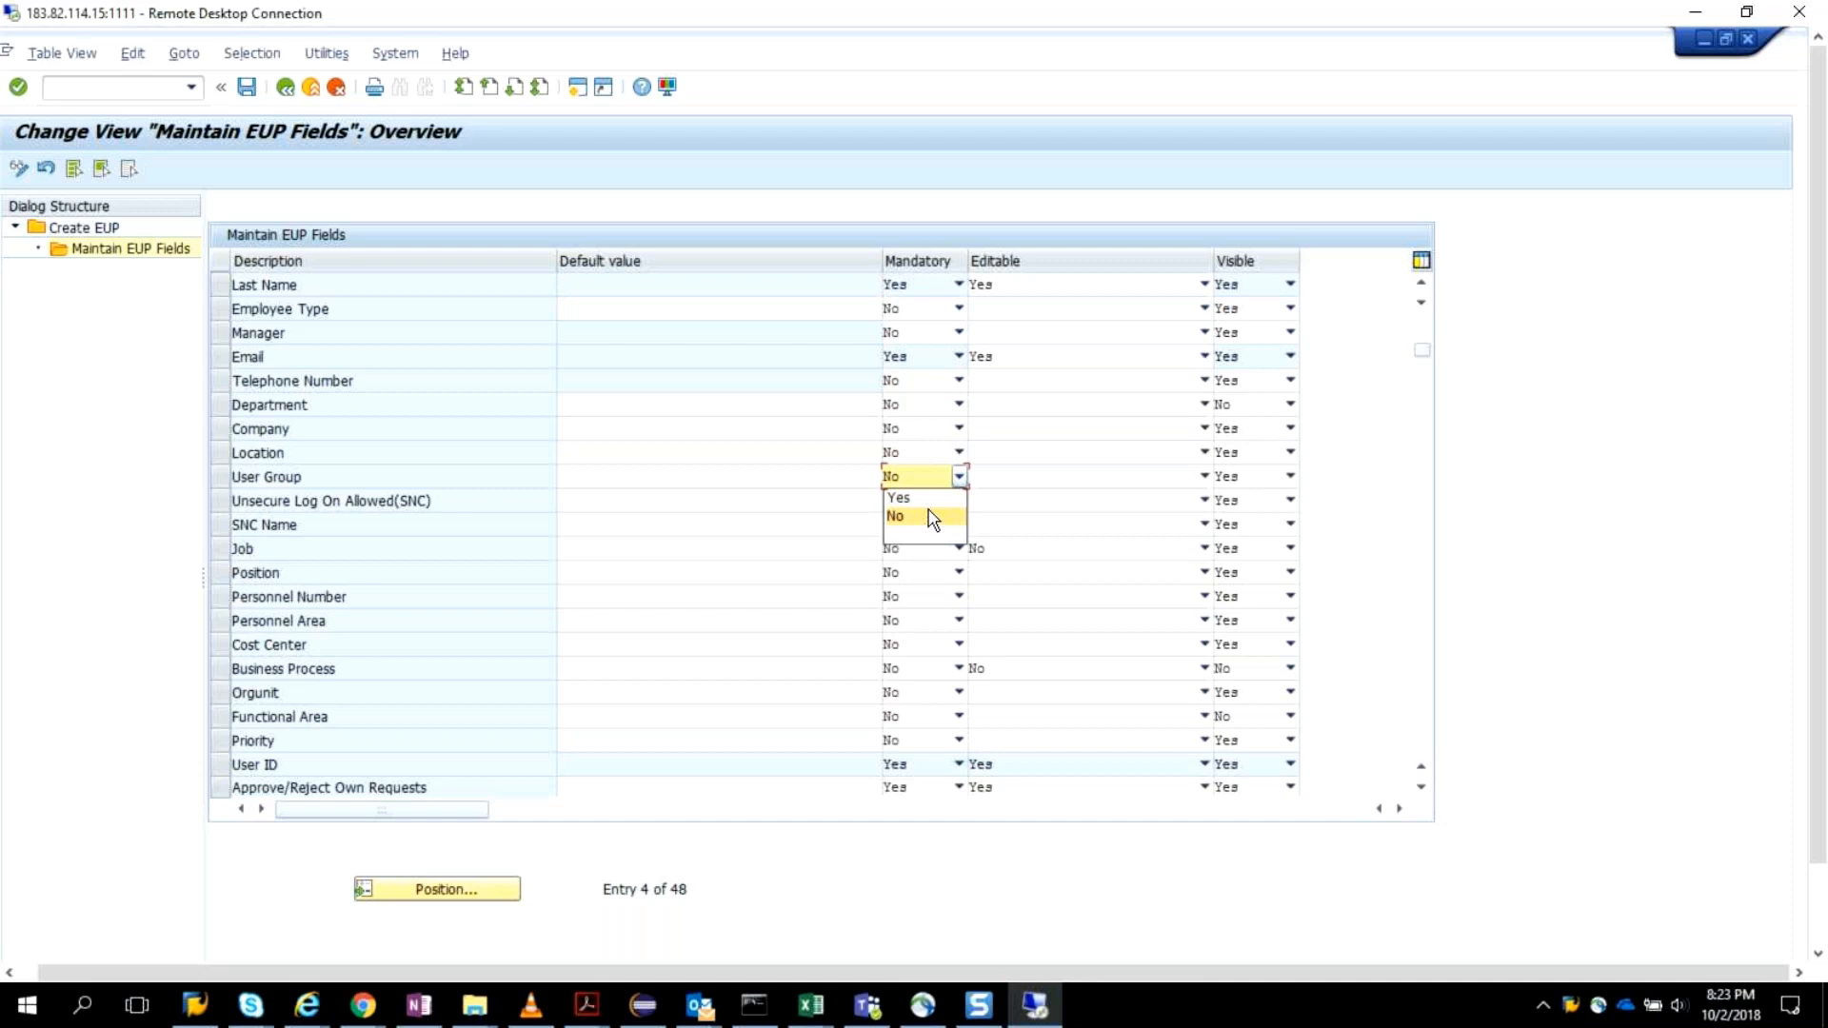
click(930, 498)
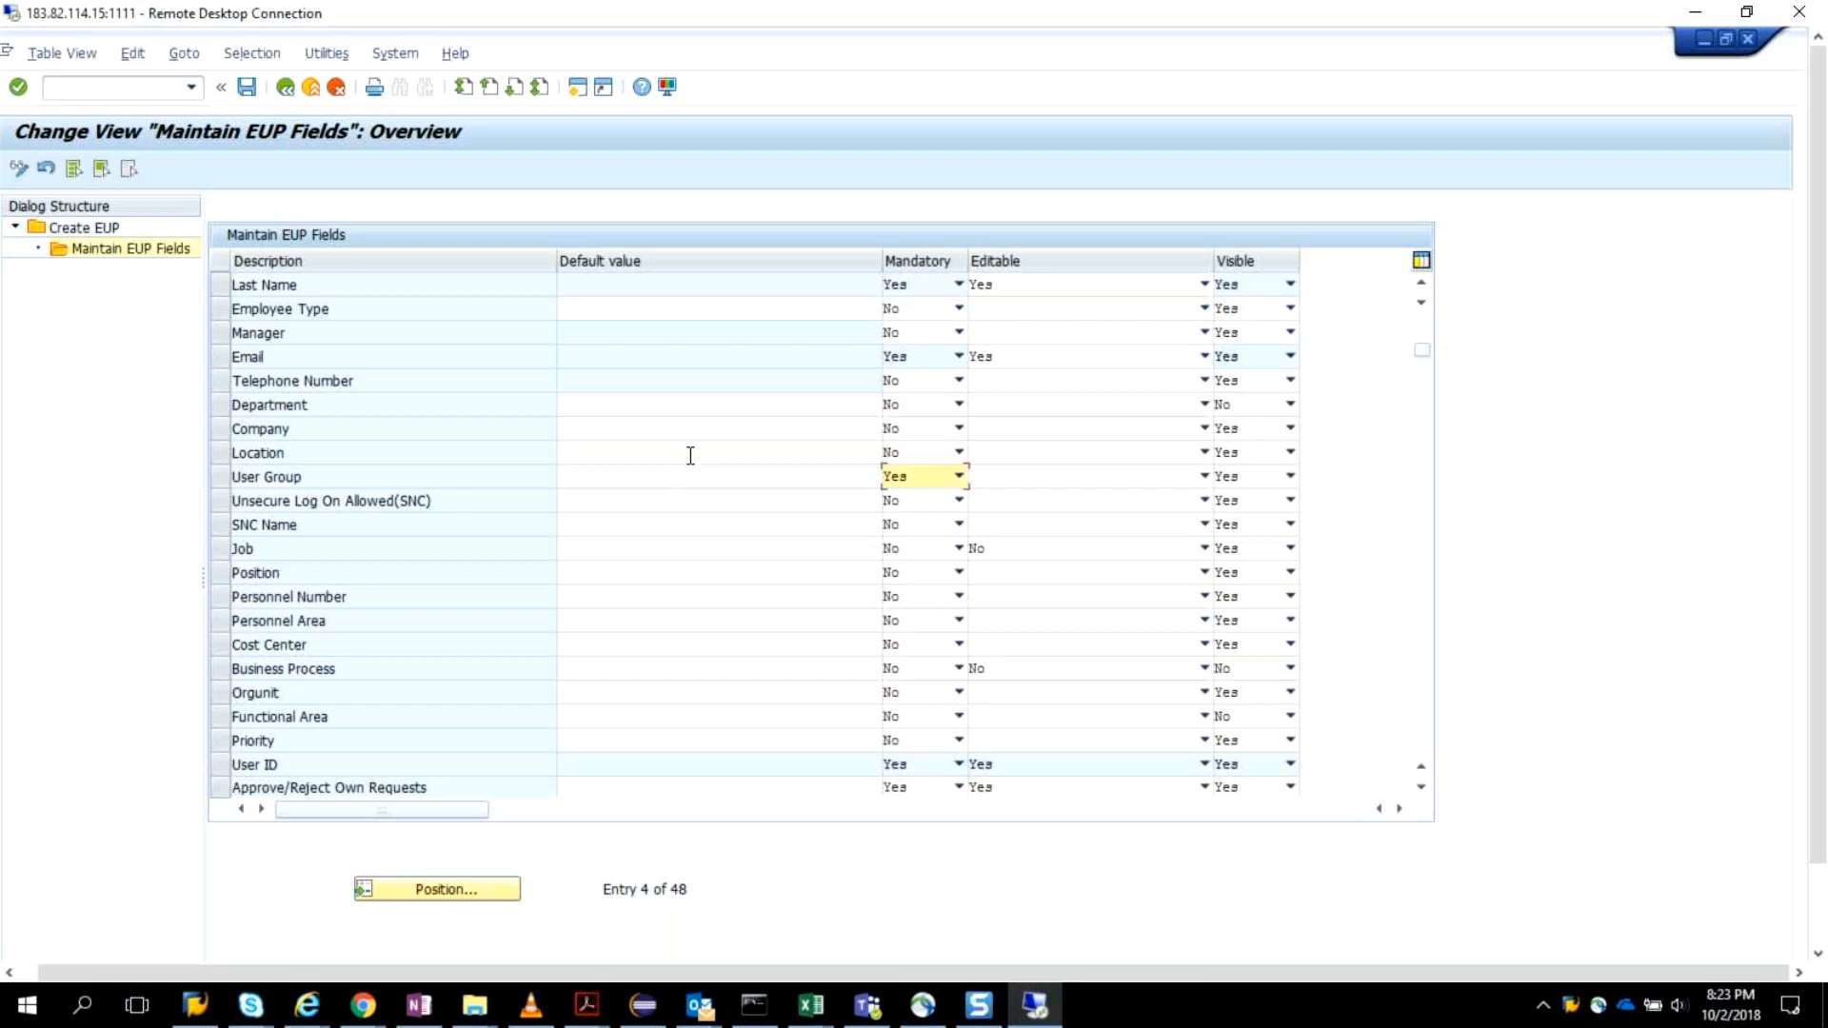
Save the EUP field change and, for the required transport, create a new workbench request with the short description ARM Config.
click(246, 87)
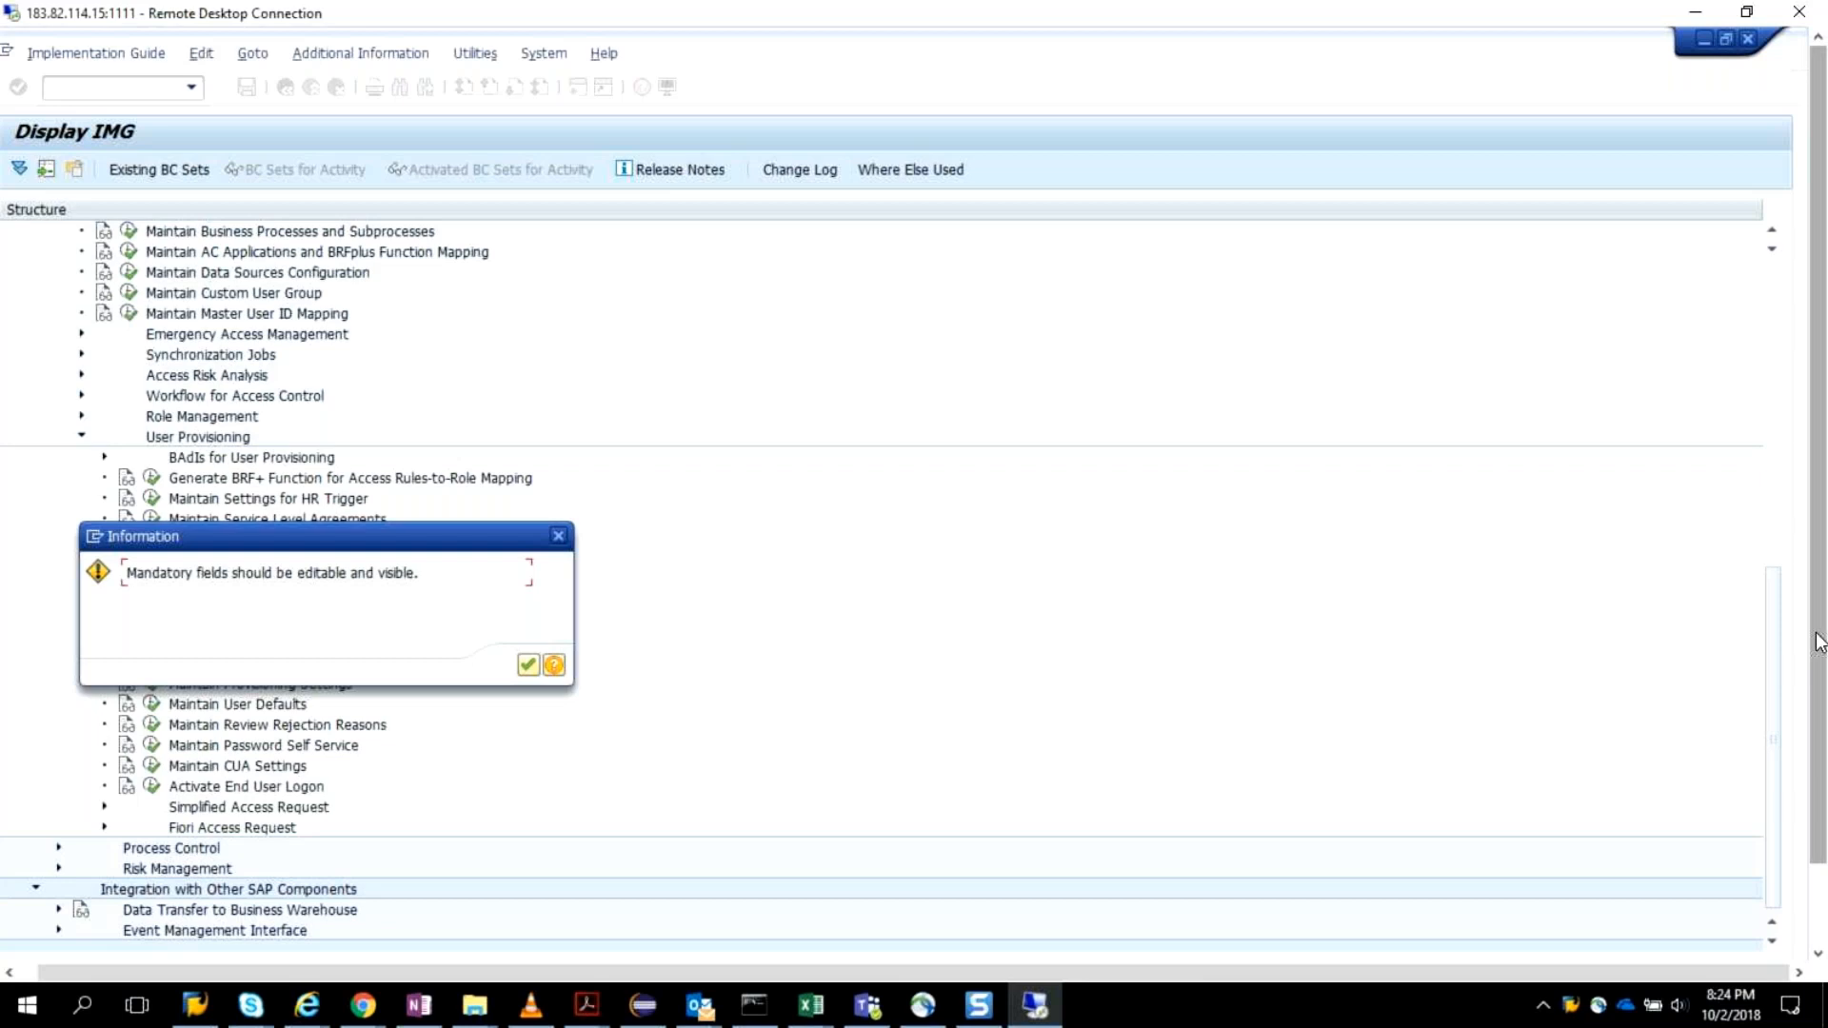
scroll(1819, 642, down, 2)
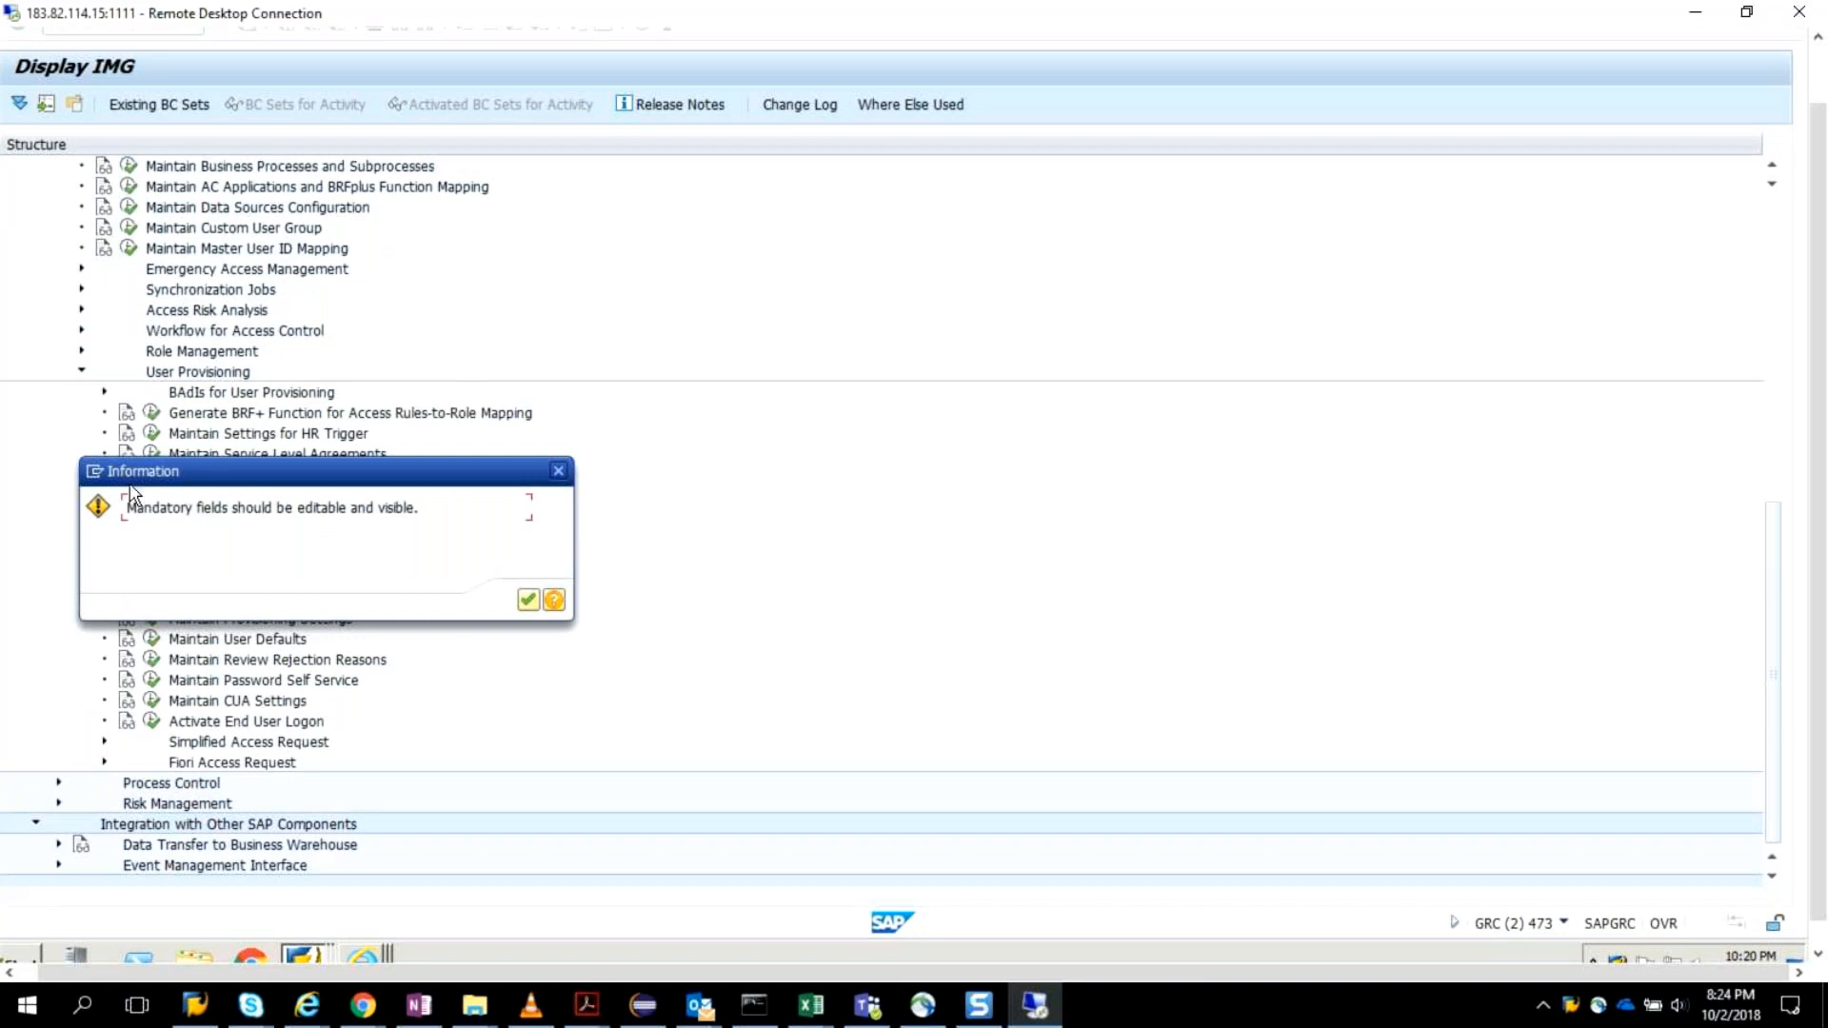
drag(1818, 524, 1816, 673)
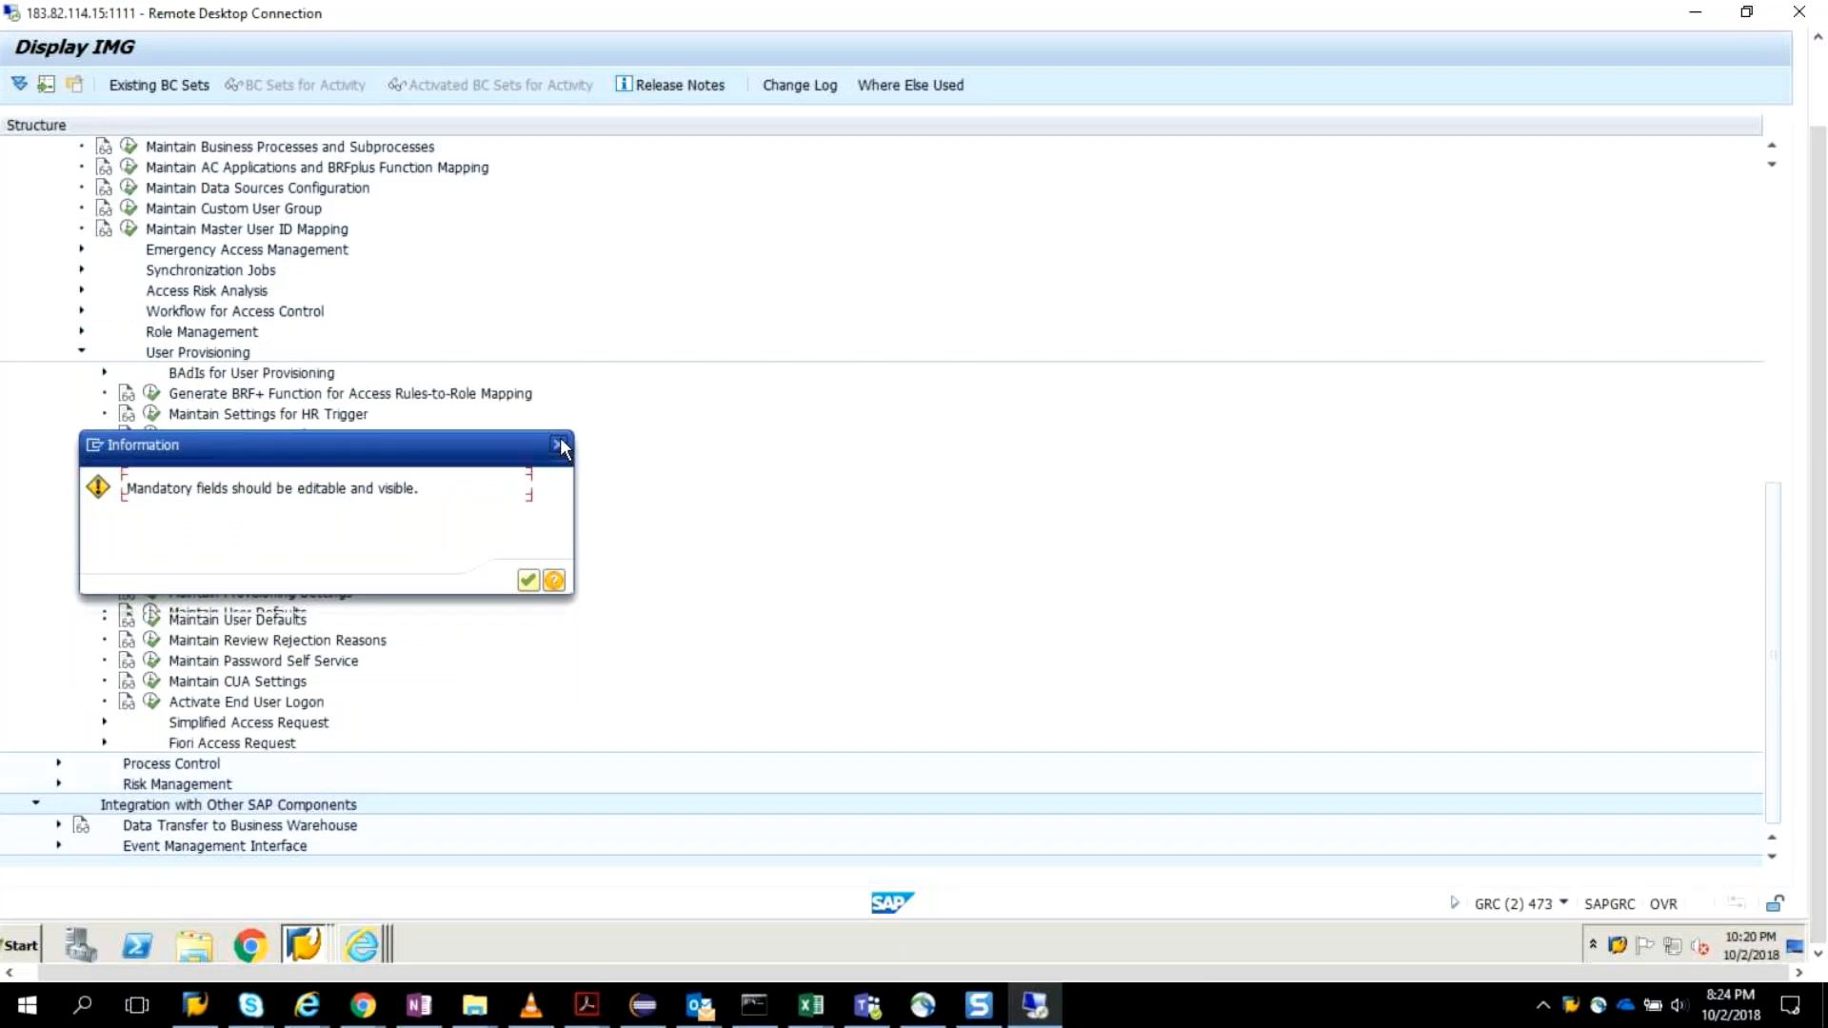
click(562, 446)
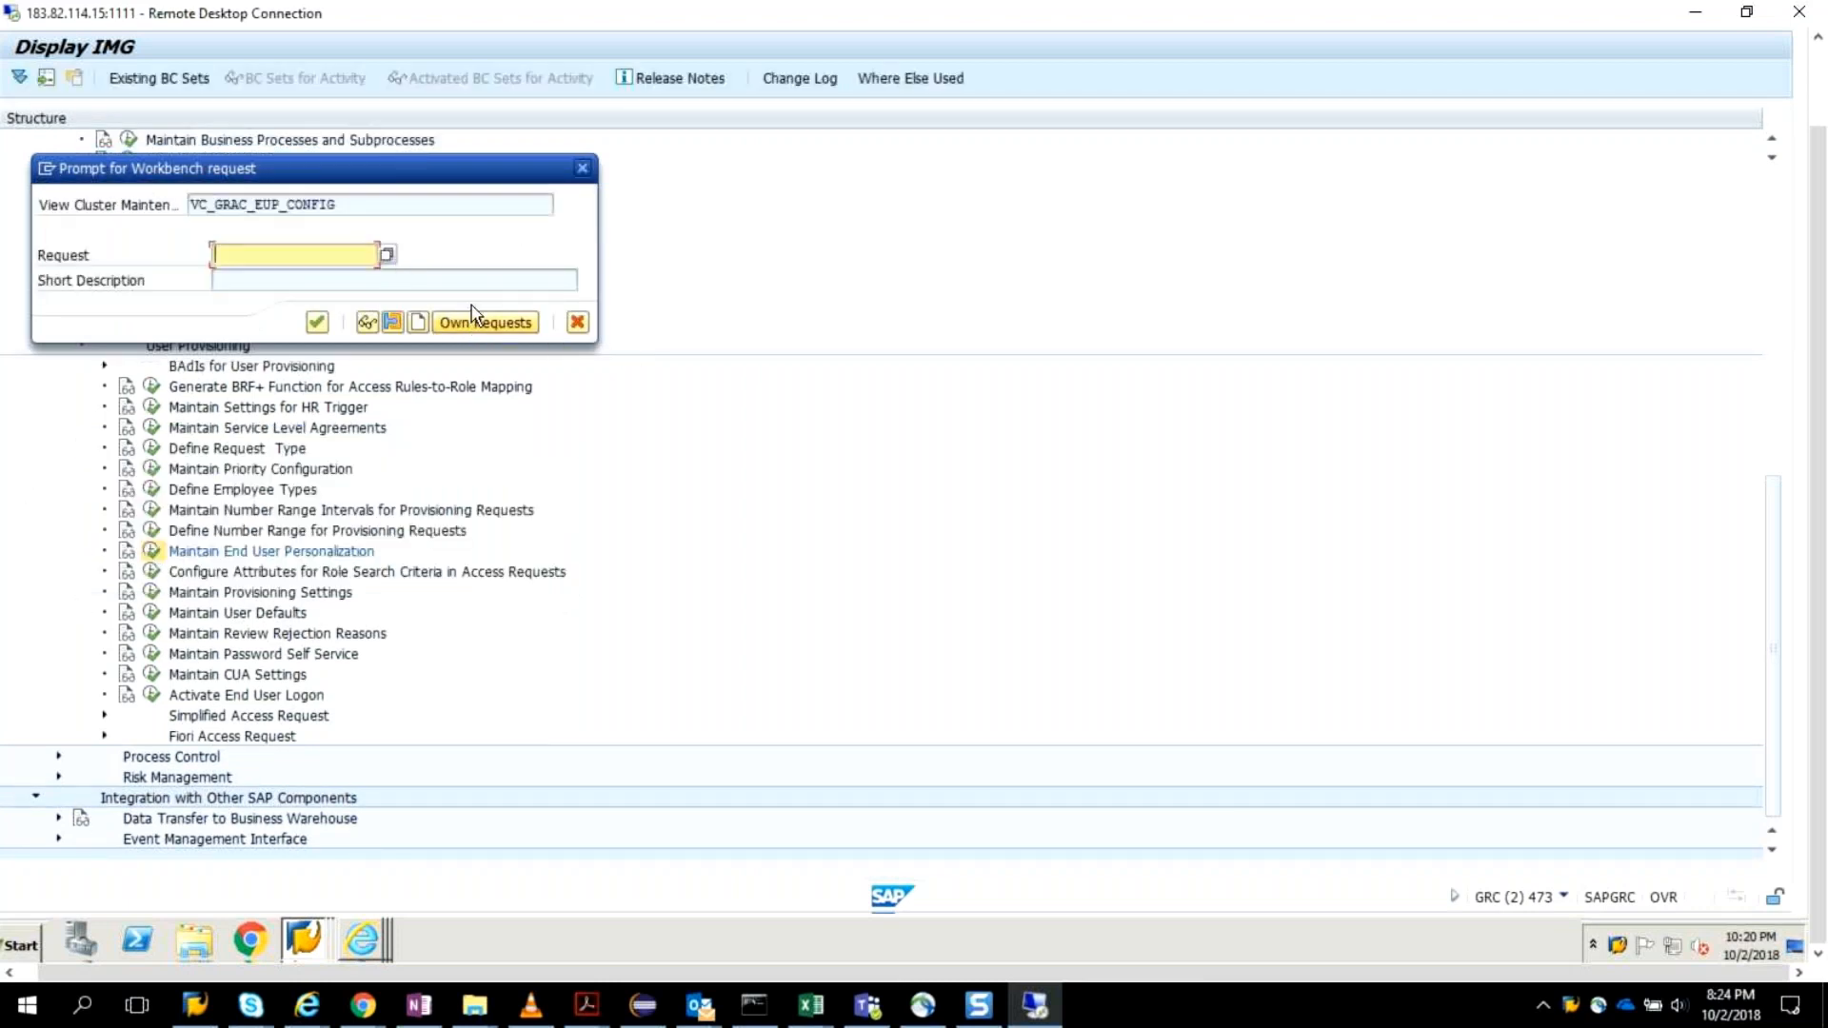
click(500, 322)
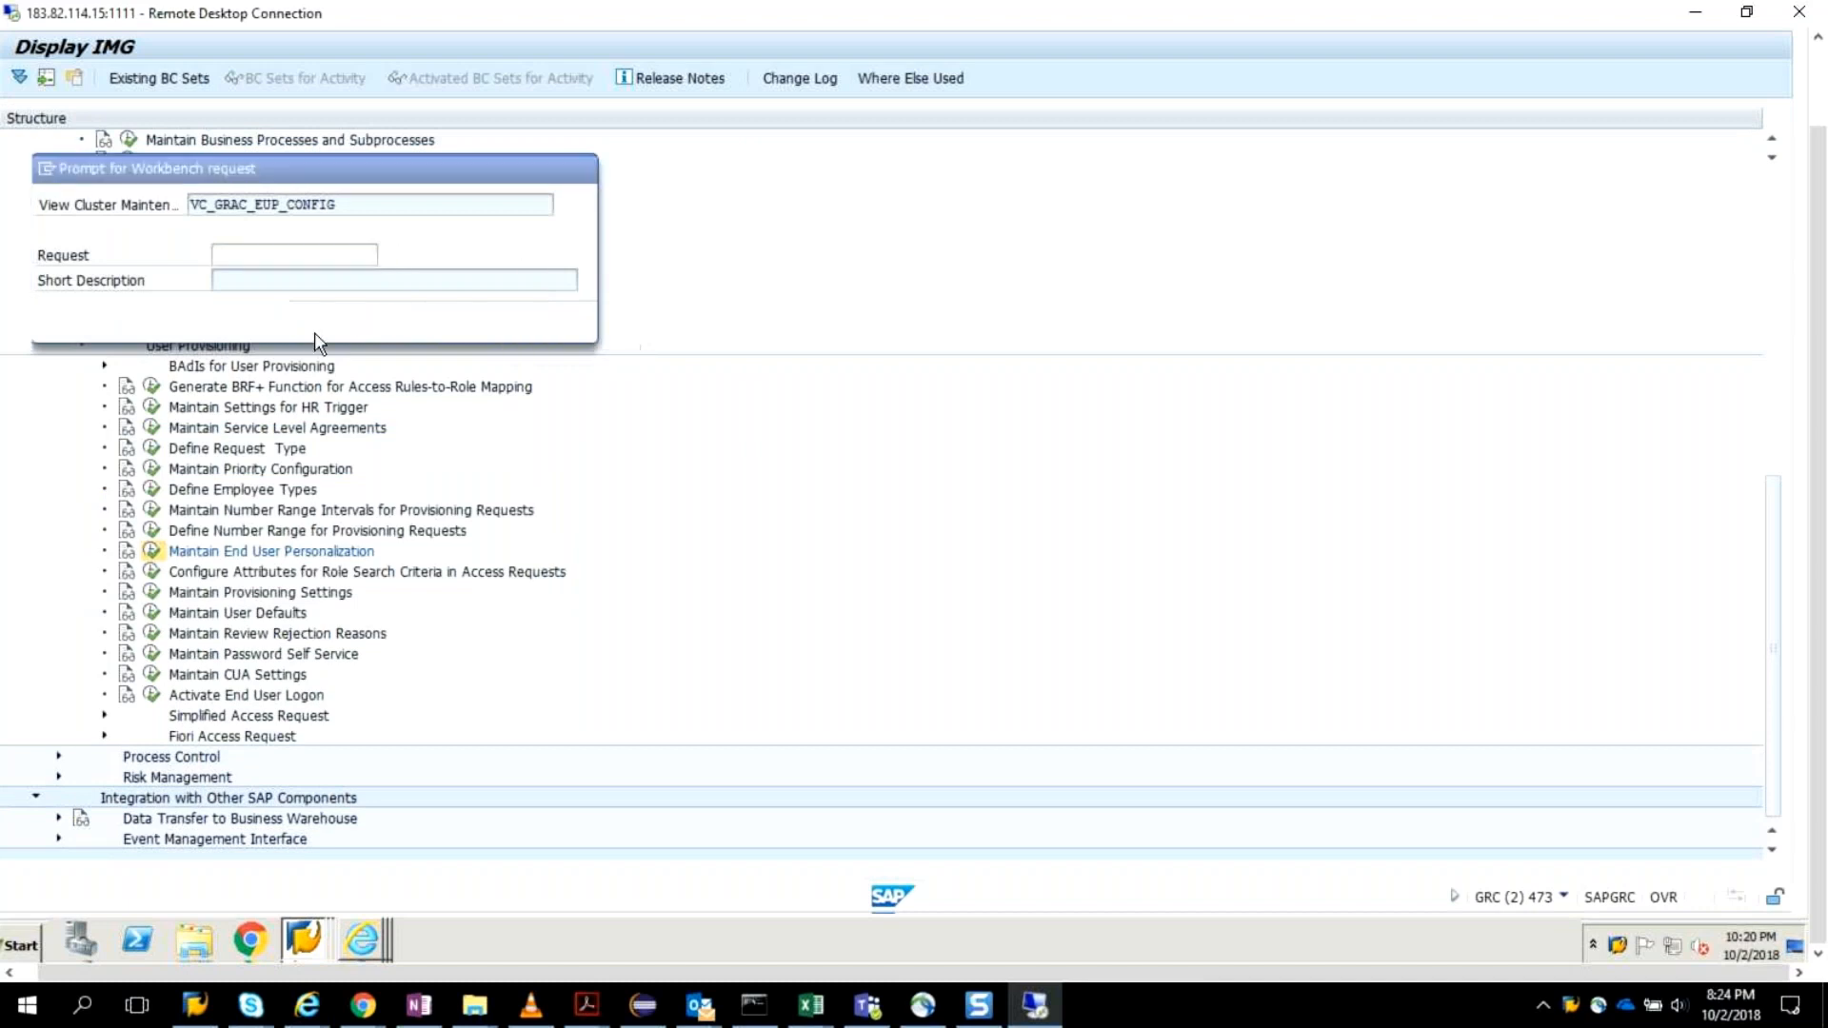
click(515, 619)
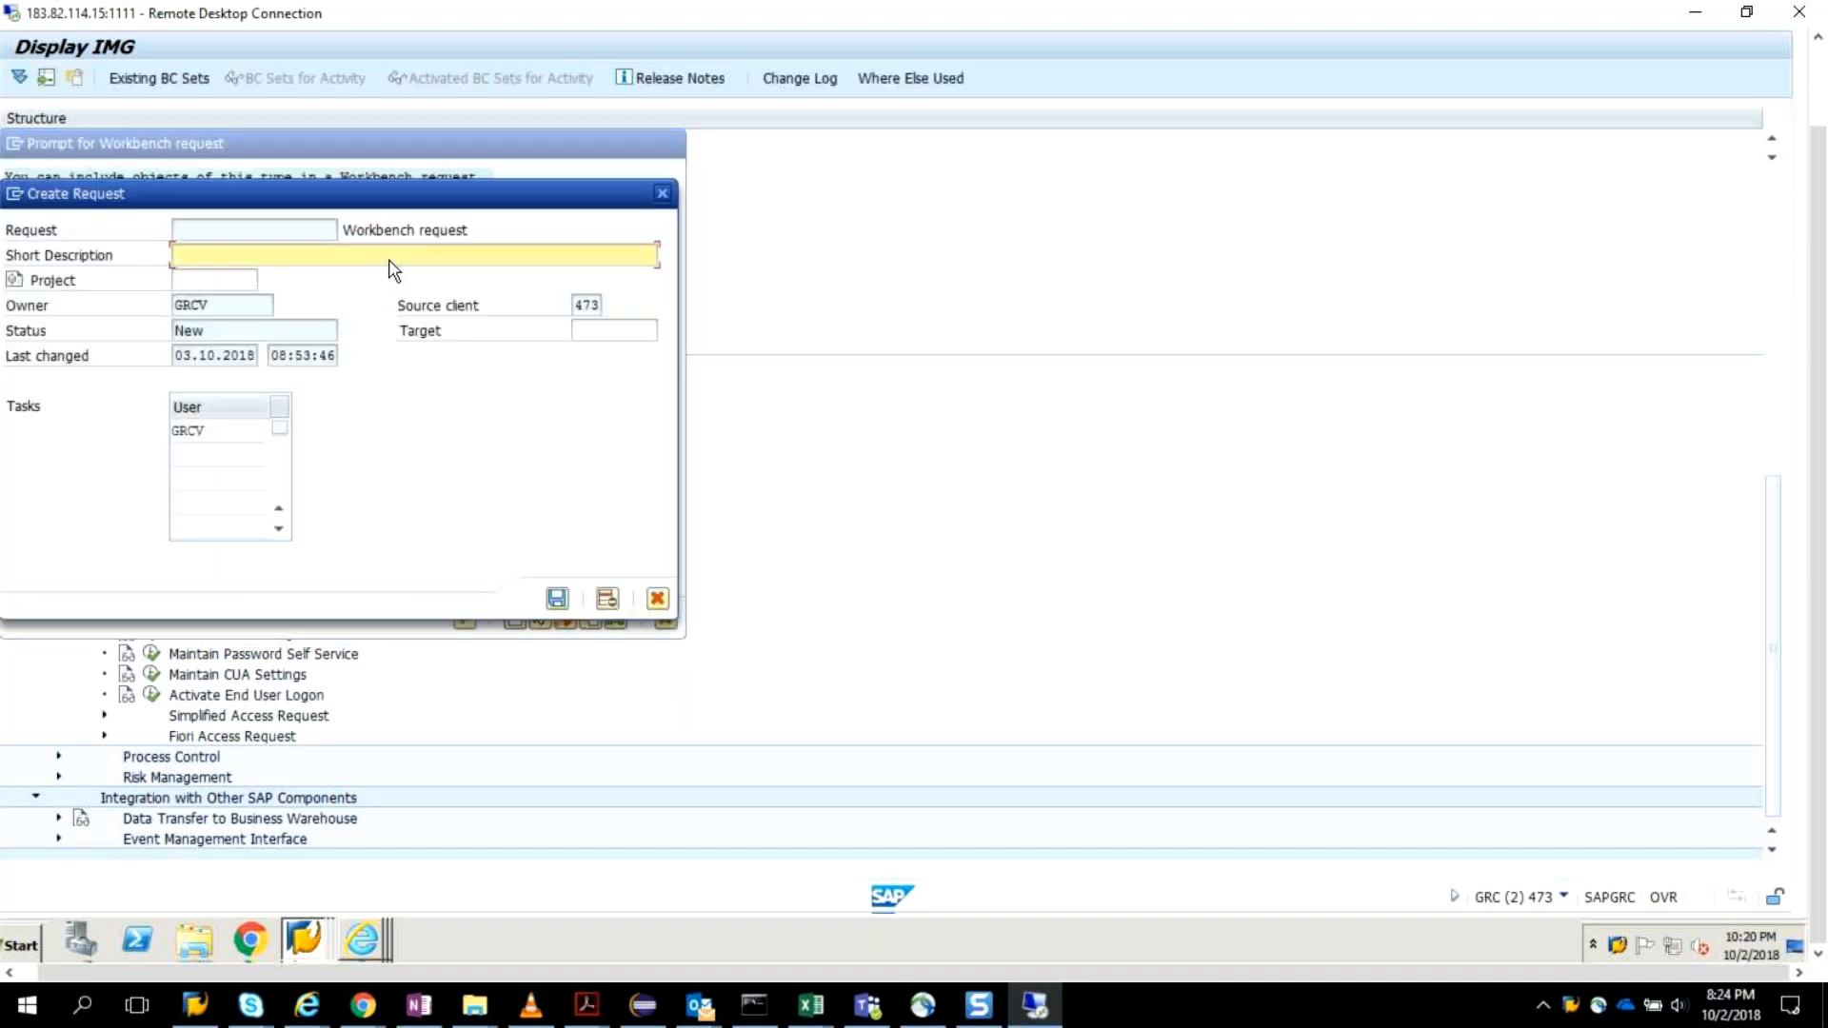
text(ARM Config)
key(Return)
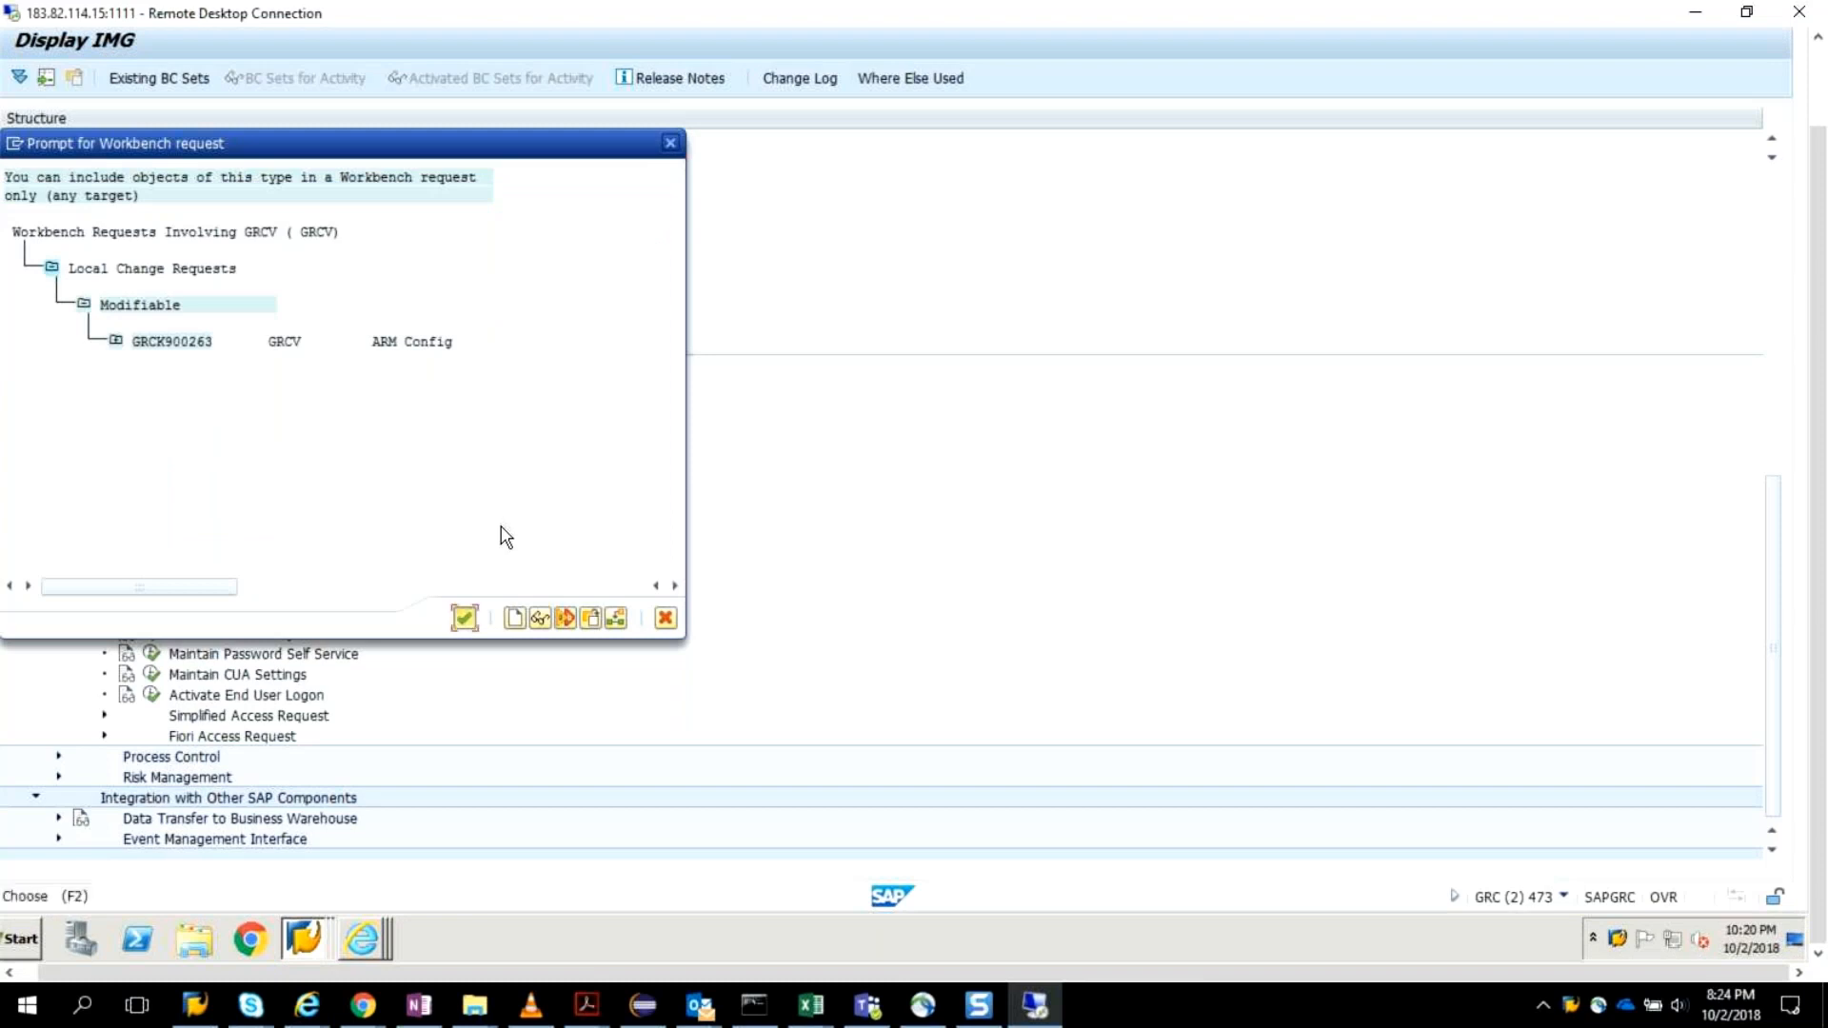
Assign the EUP change to the ARM Config workbench request, complete the save, and return to the IMG structure.
click(191, 344)
key(Return)
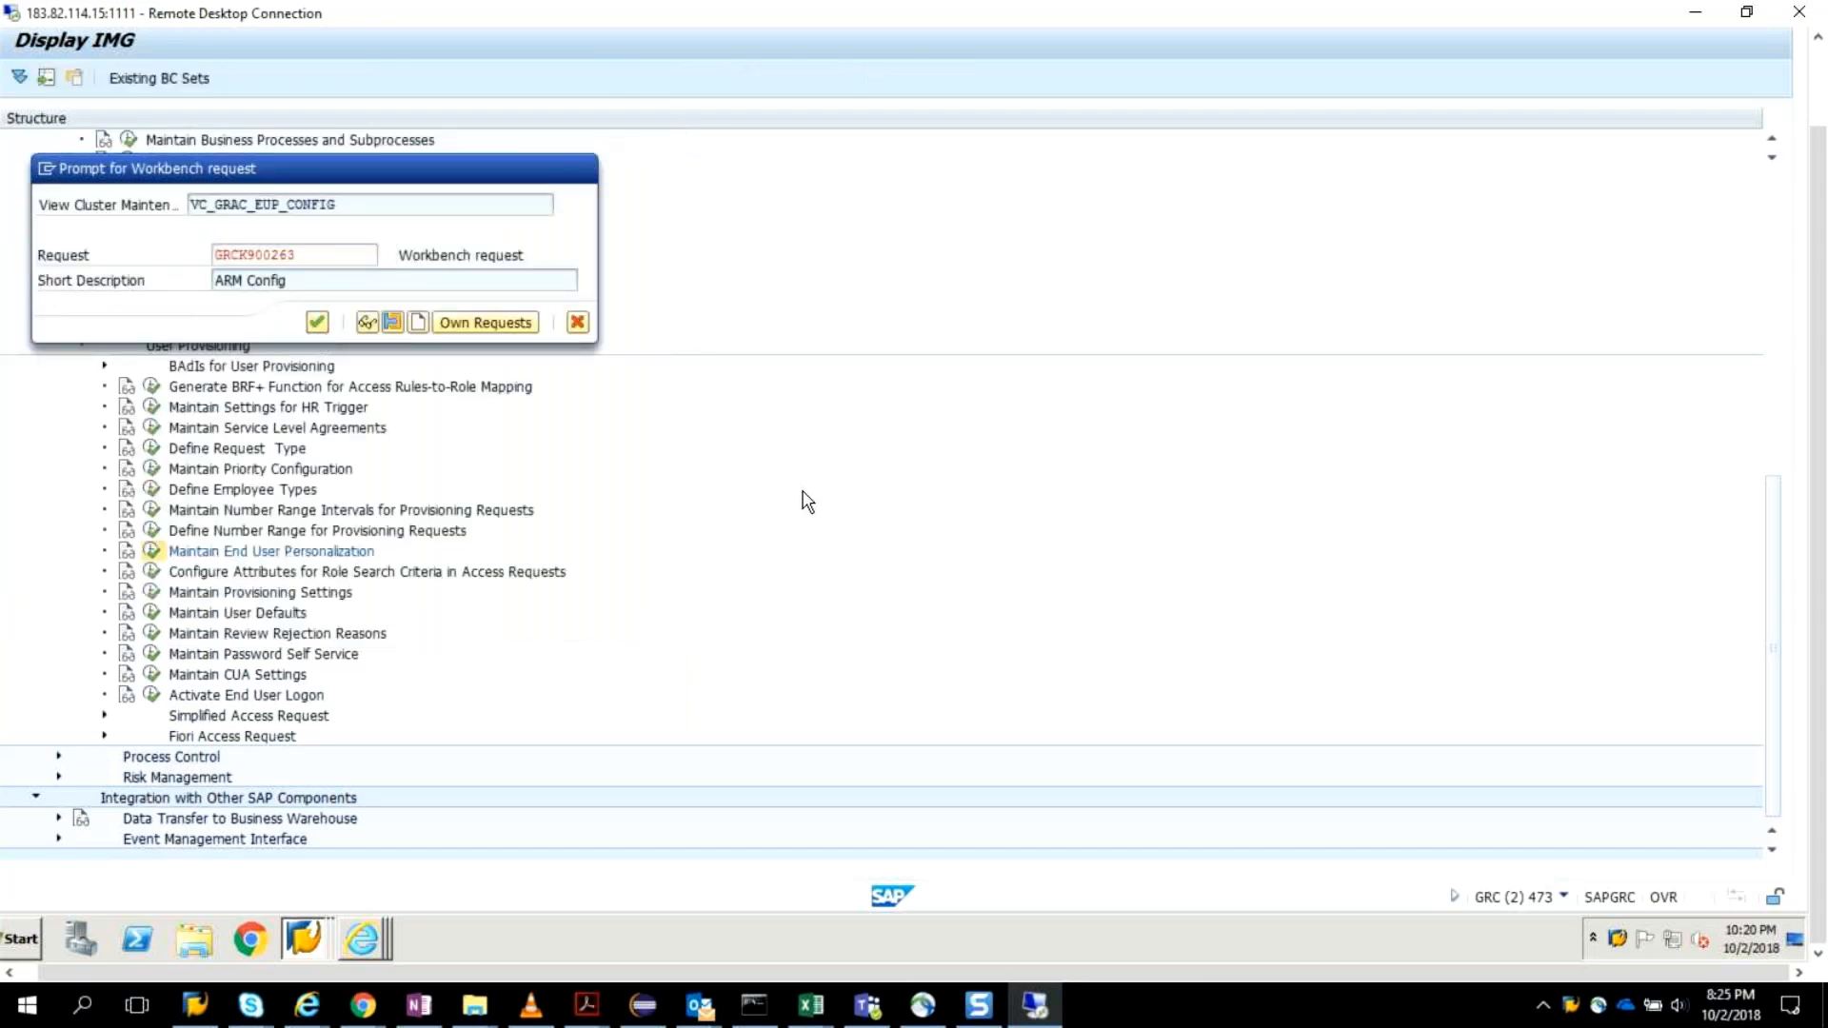
key(Return)
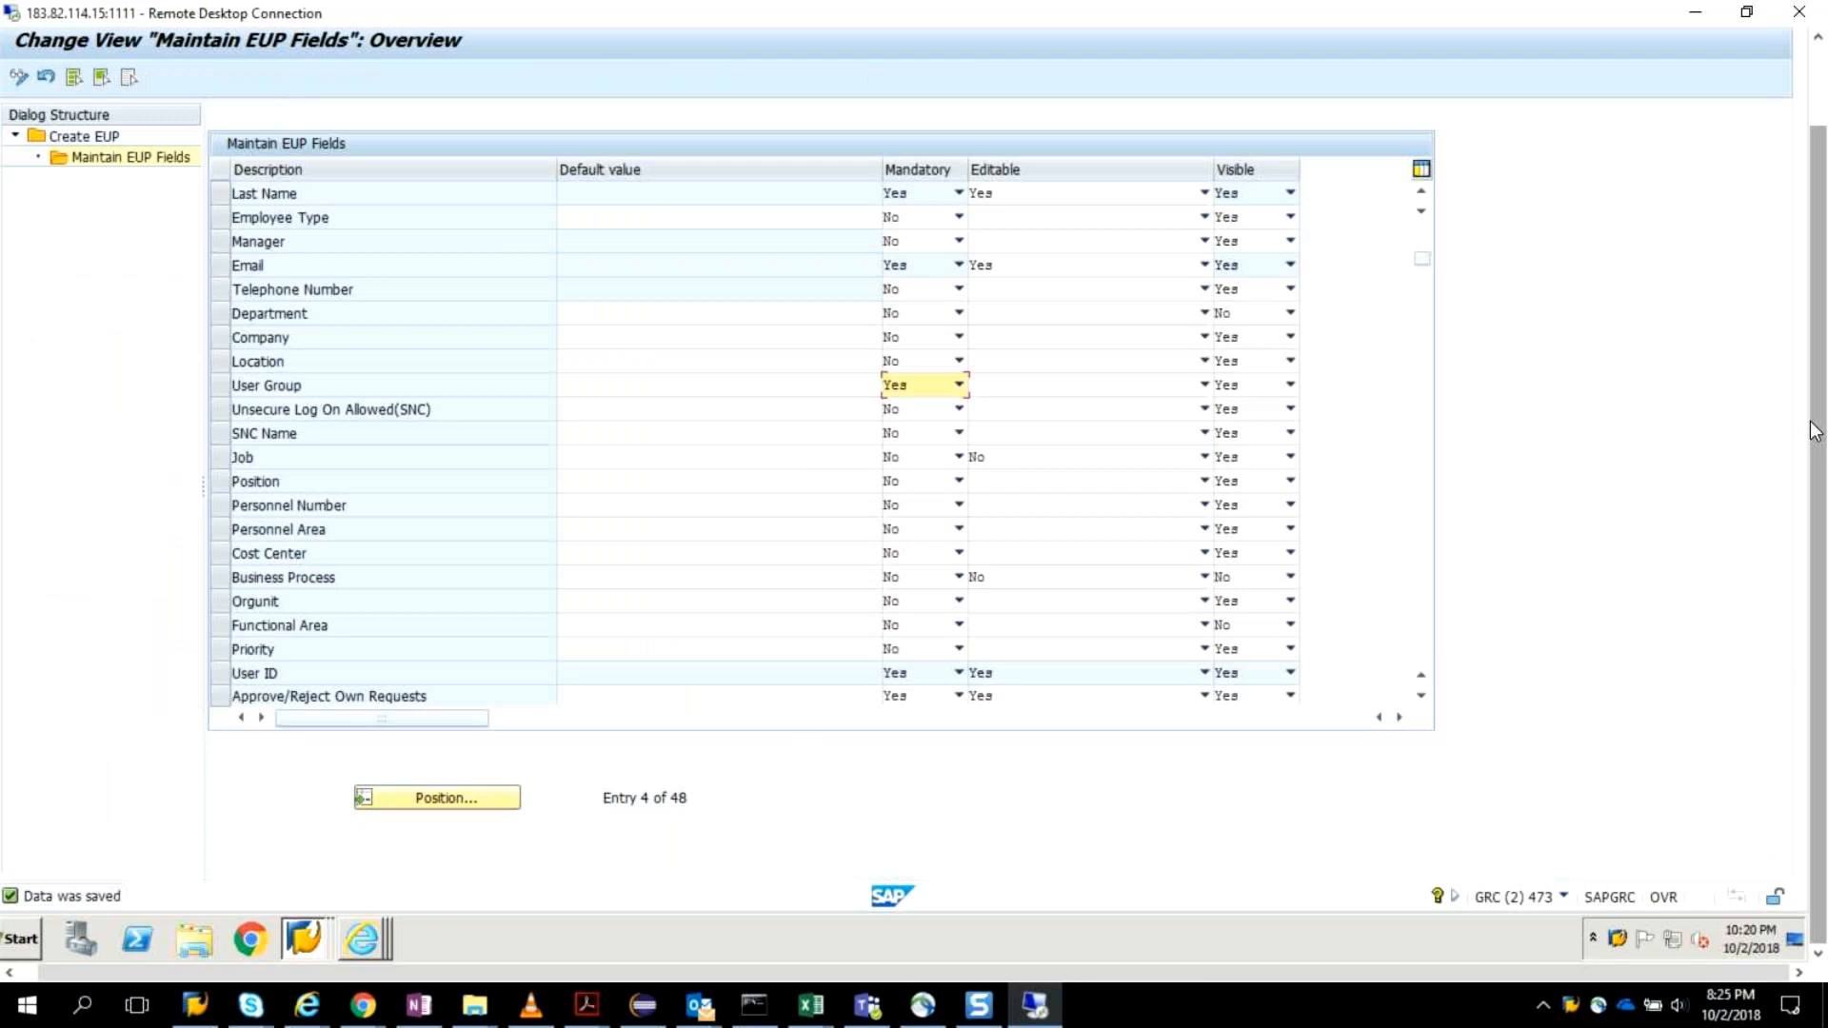
scroll(1816, 431, up, 2)
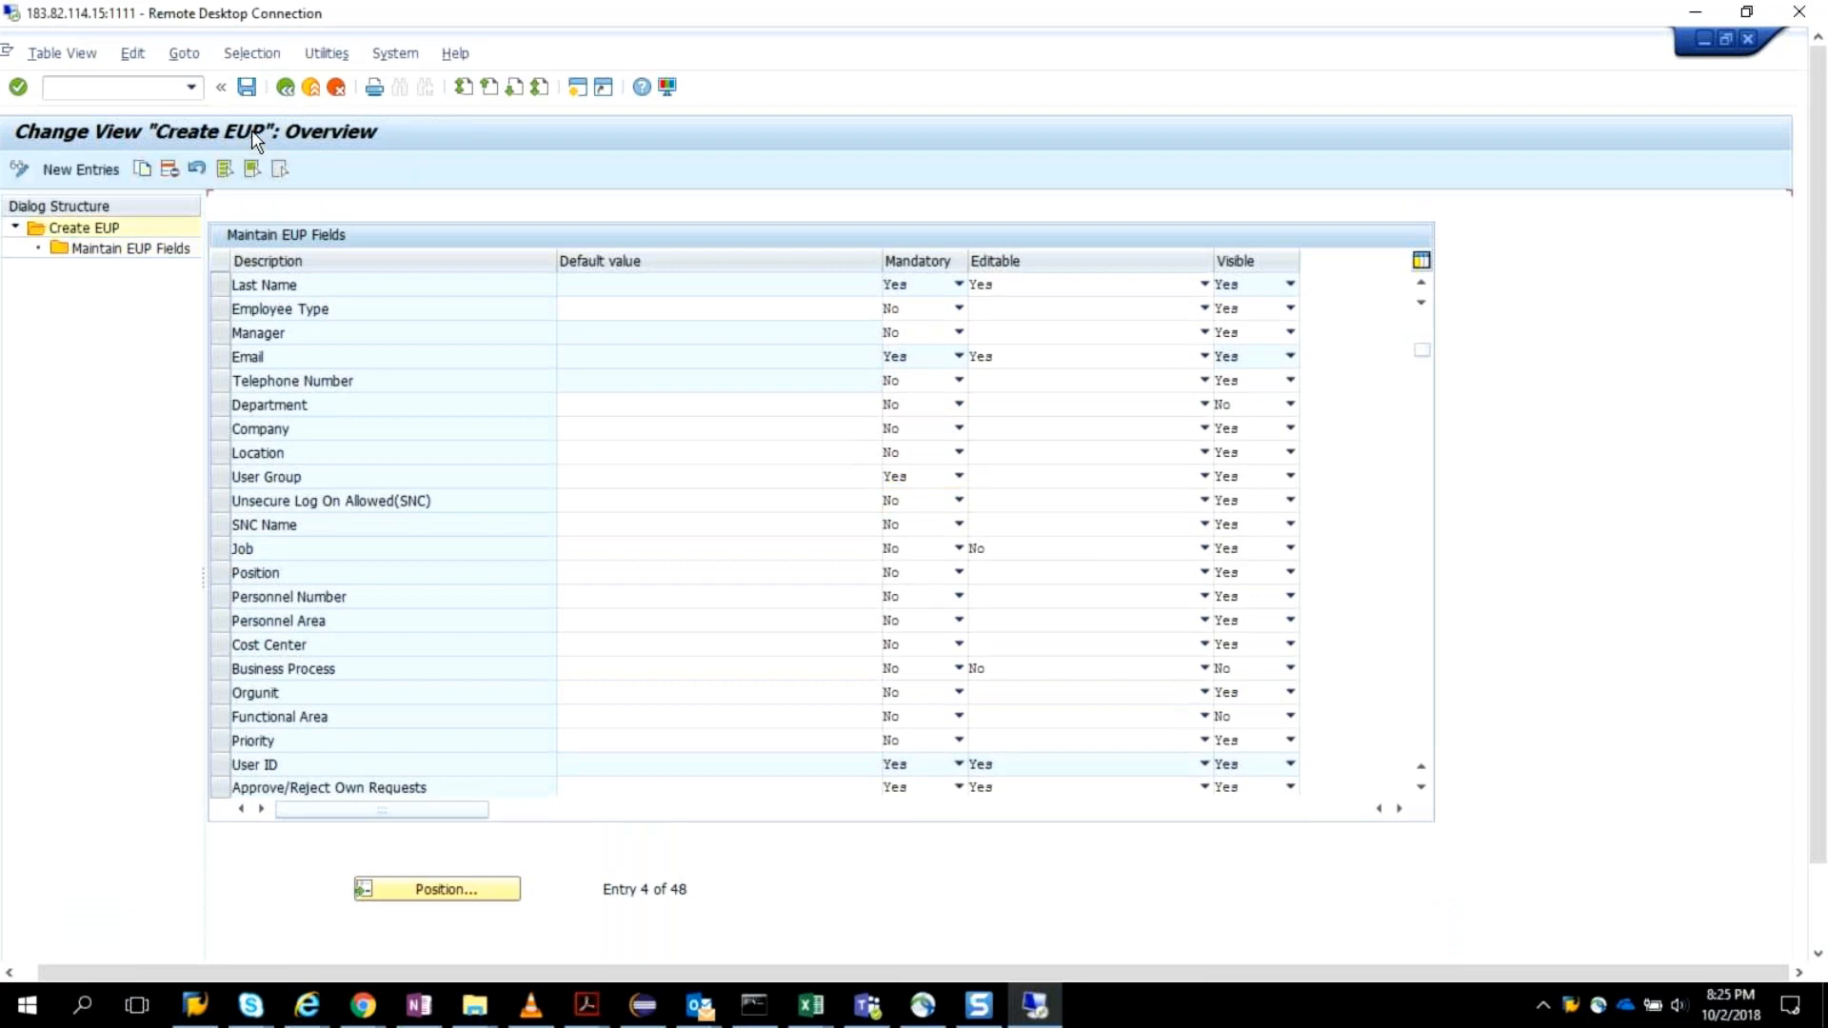
click(290, 89)
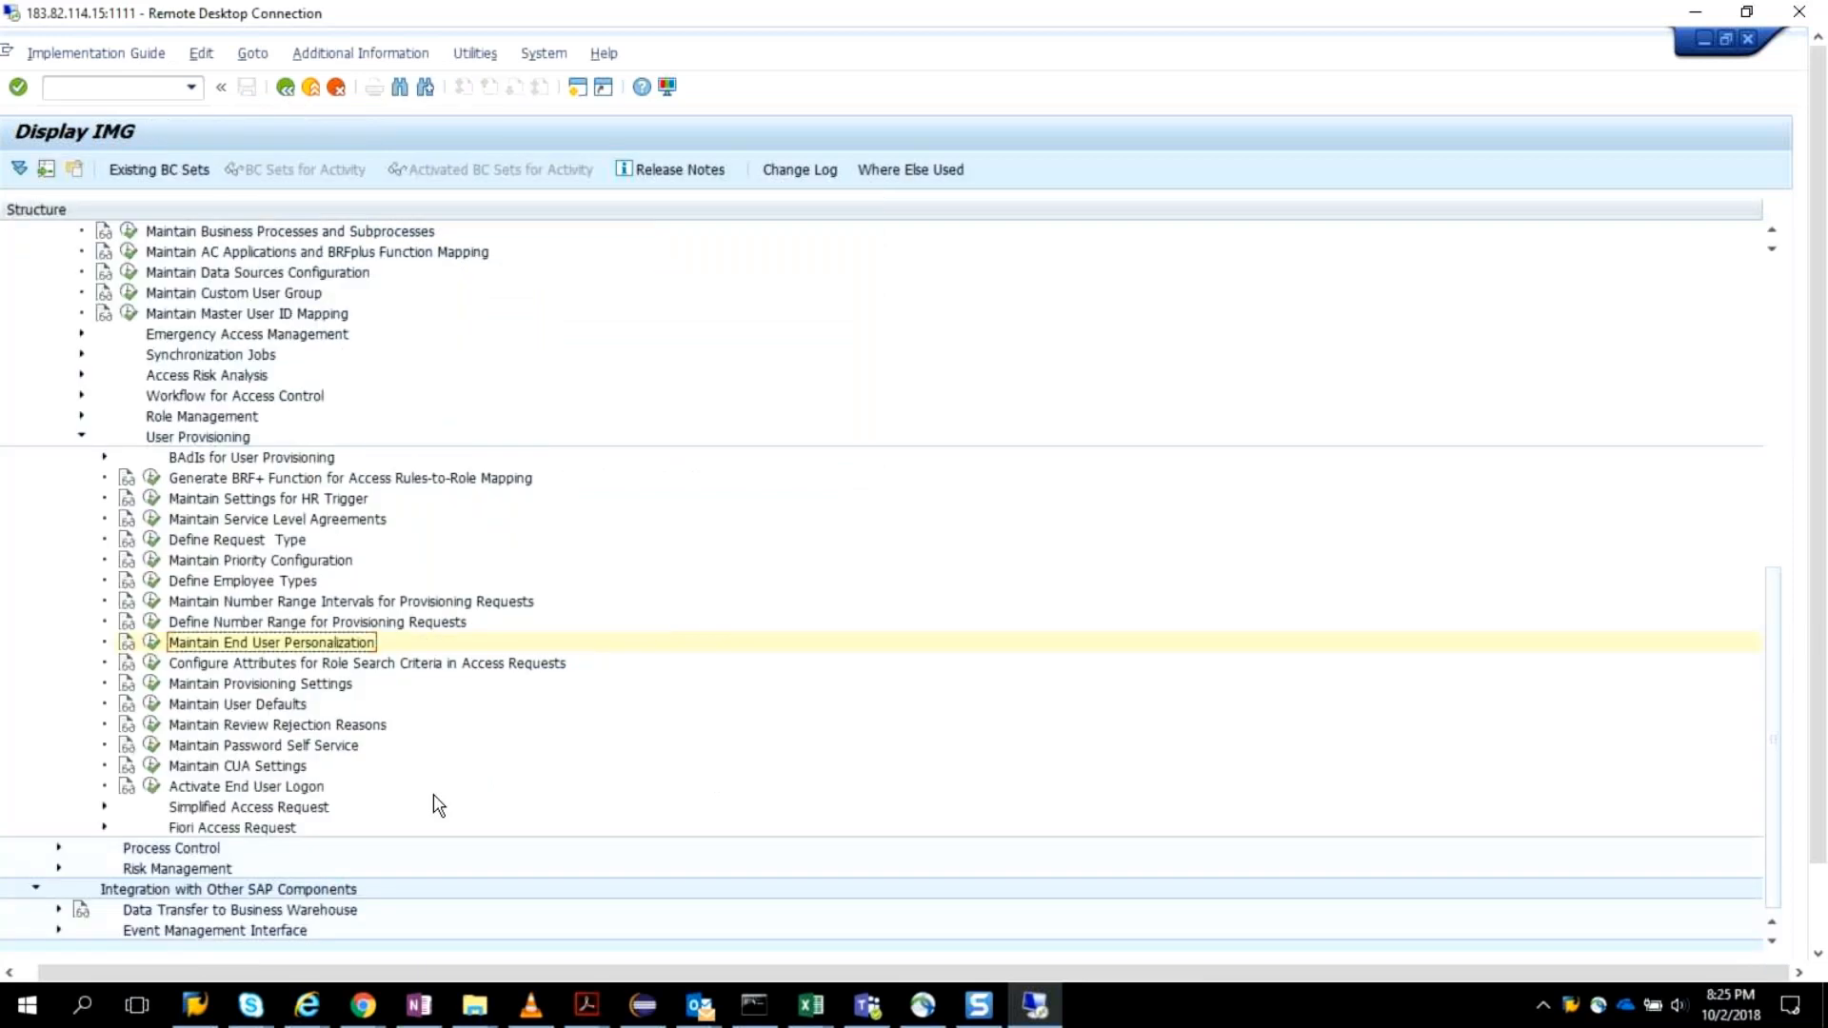
Review the field settings in Configure Attributes for Role Search Criteria in Access Requests, including Role Name, and return to the IMG structure.
click(150, 663)
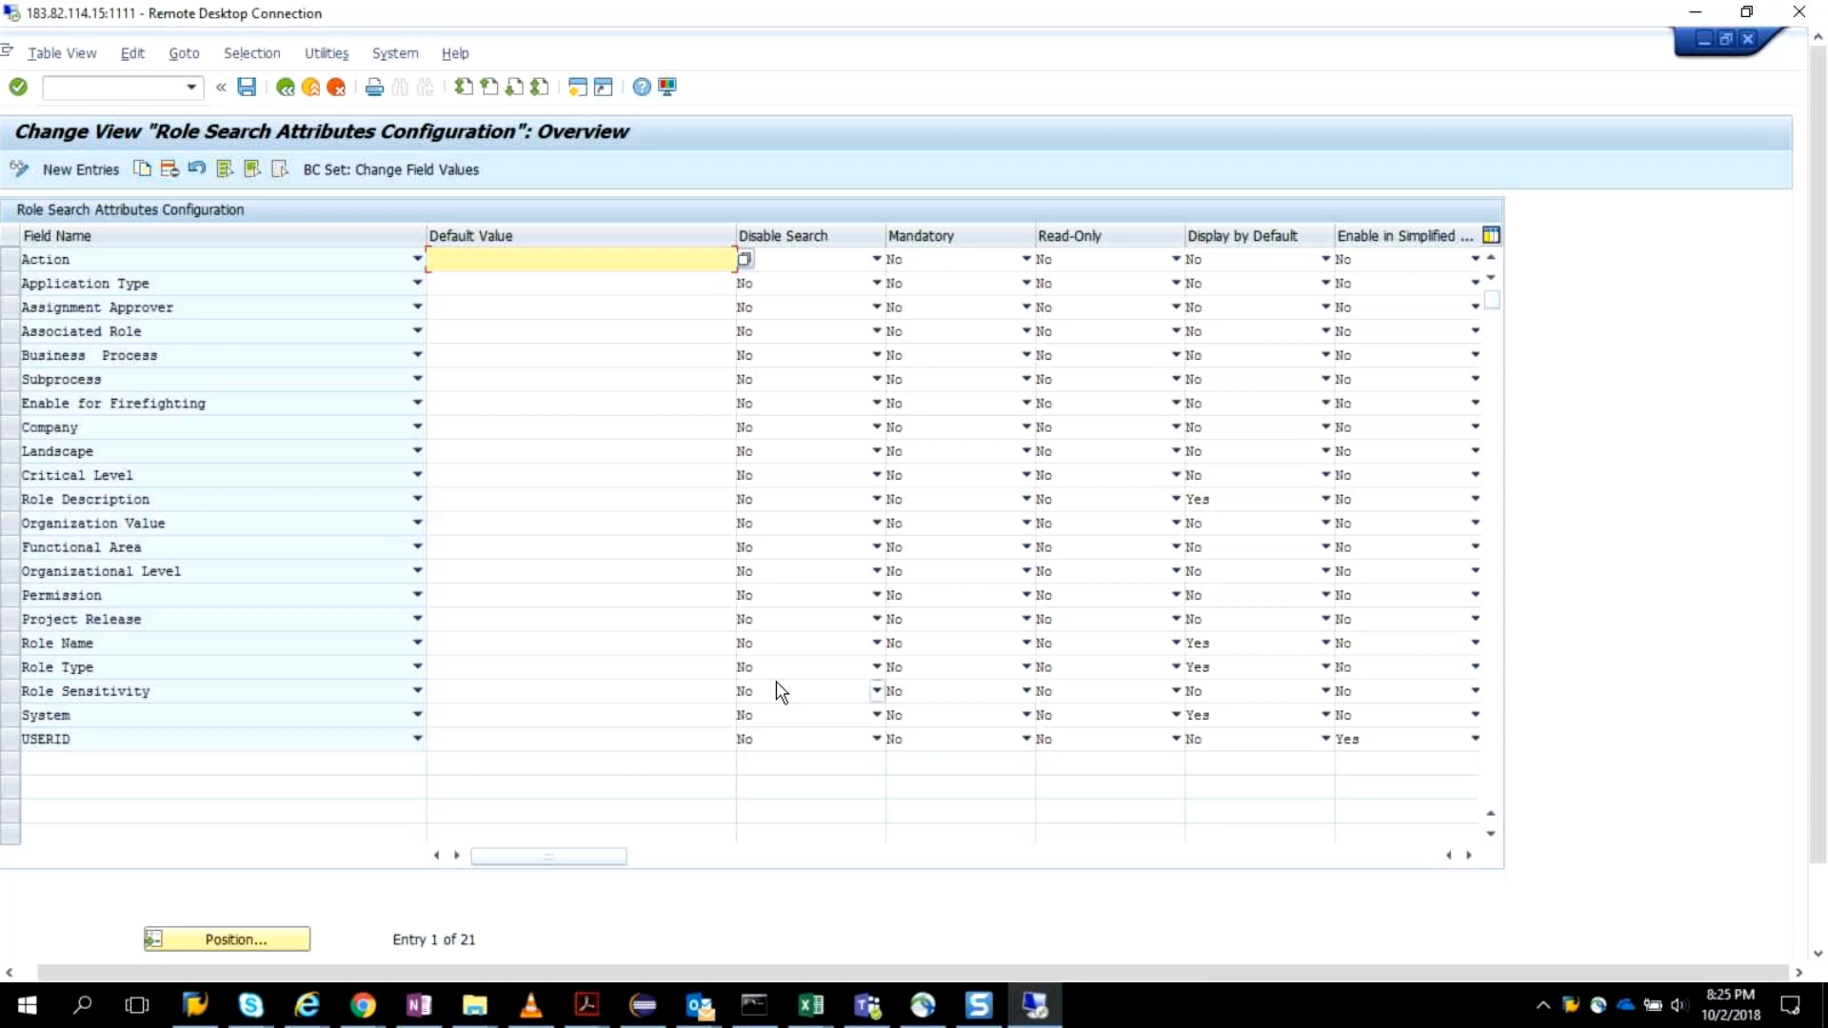
click(730, 644)
click(745, 644)
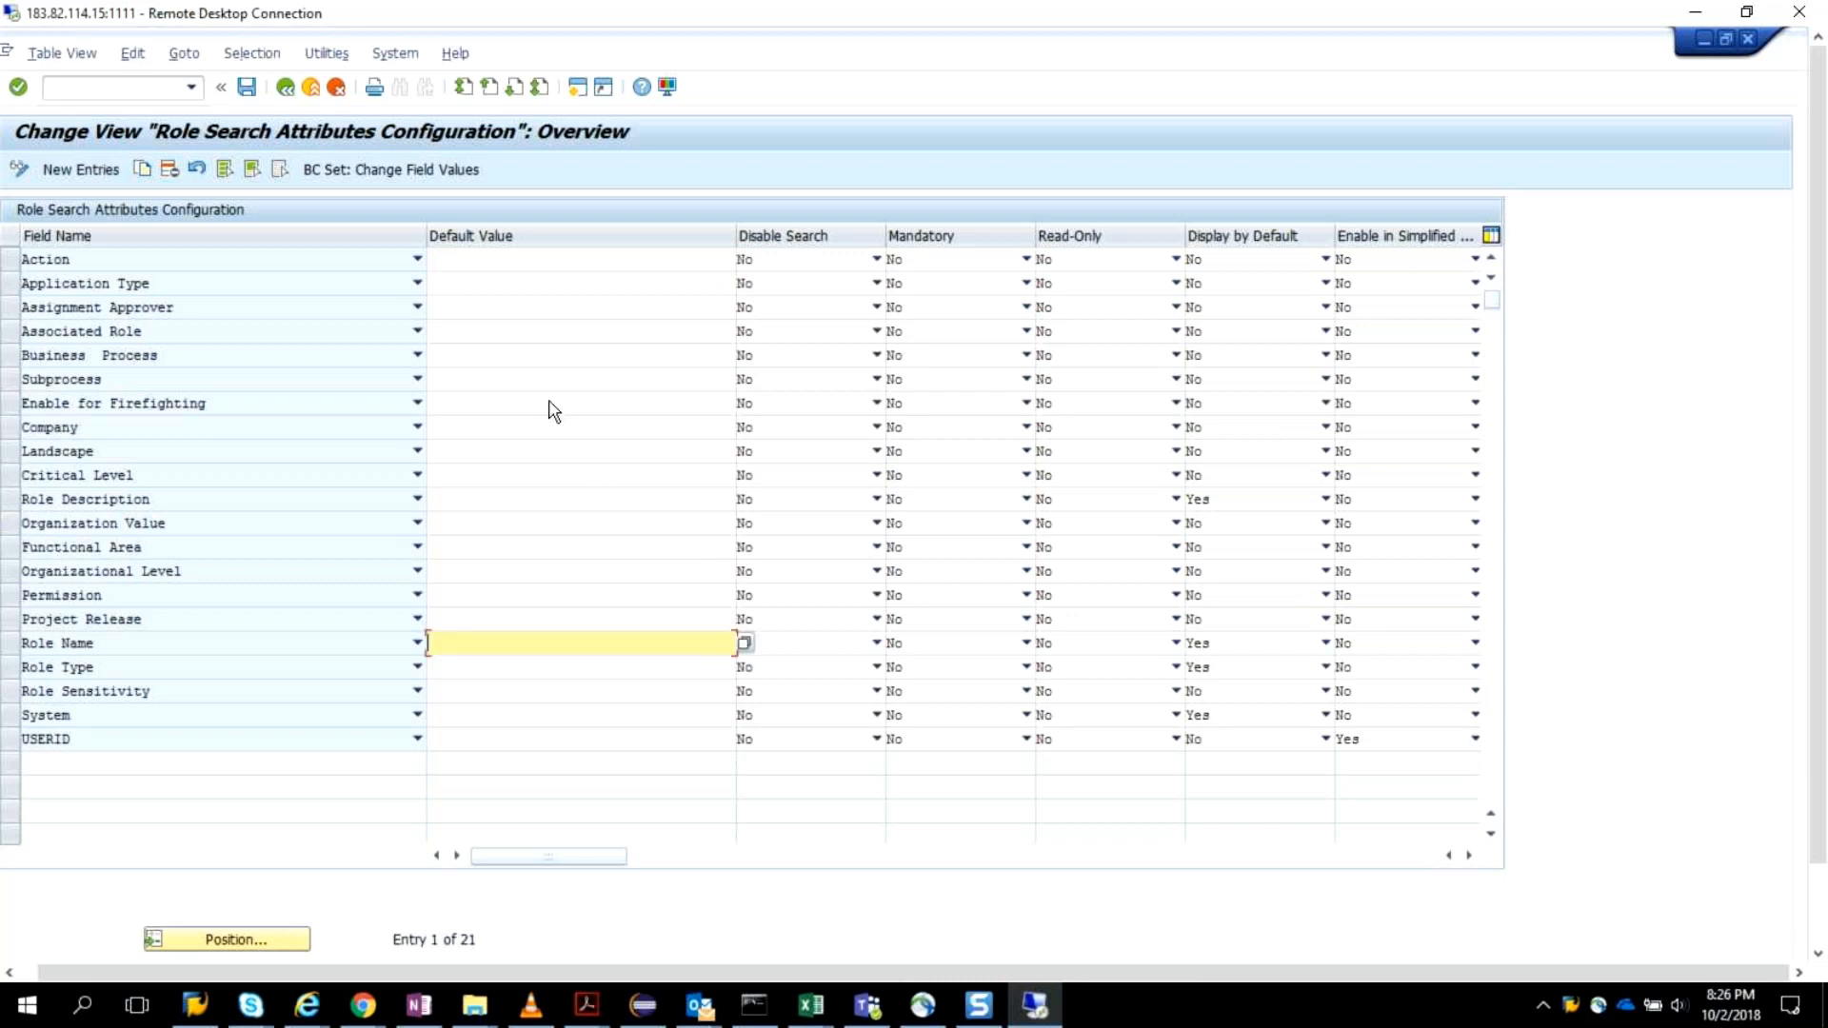
click(289, 94)
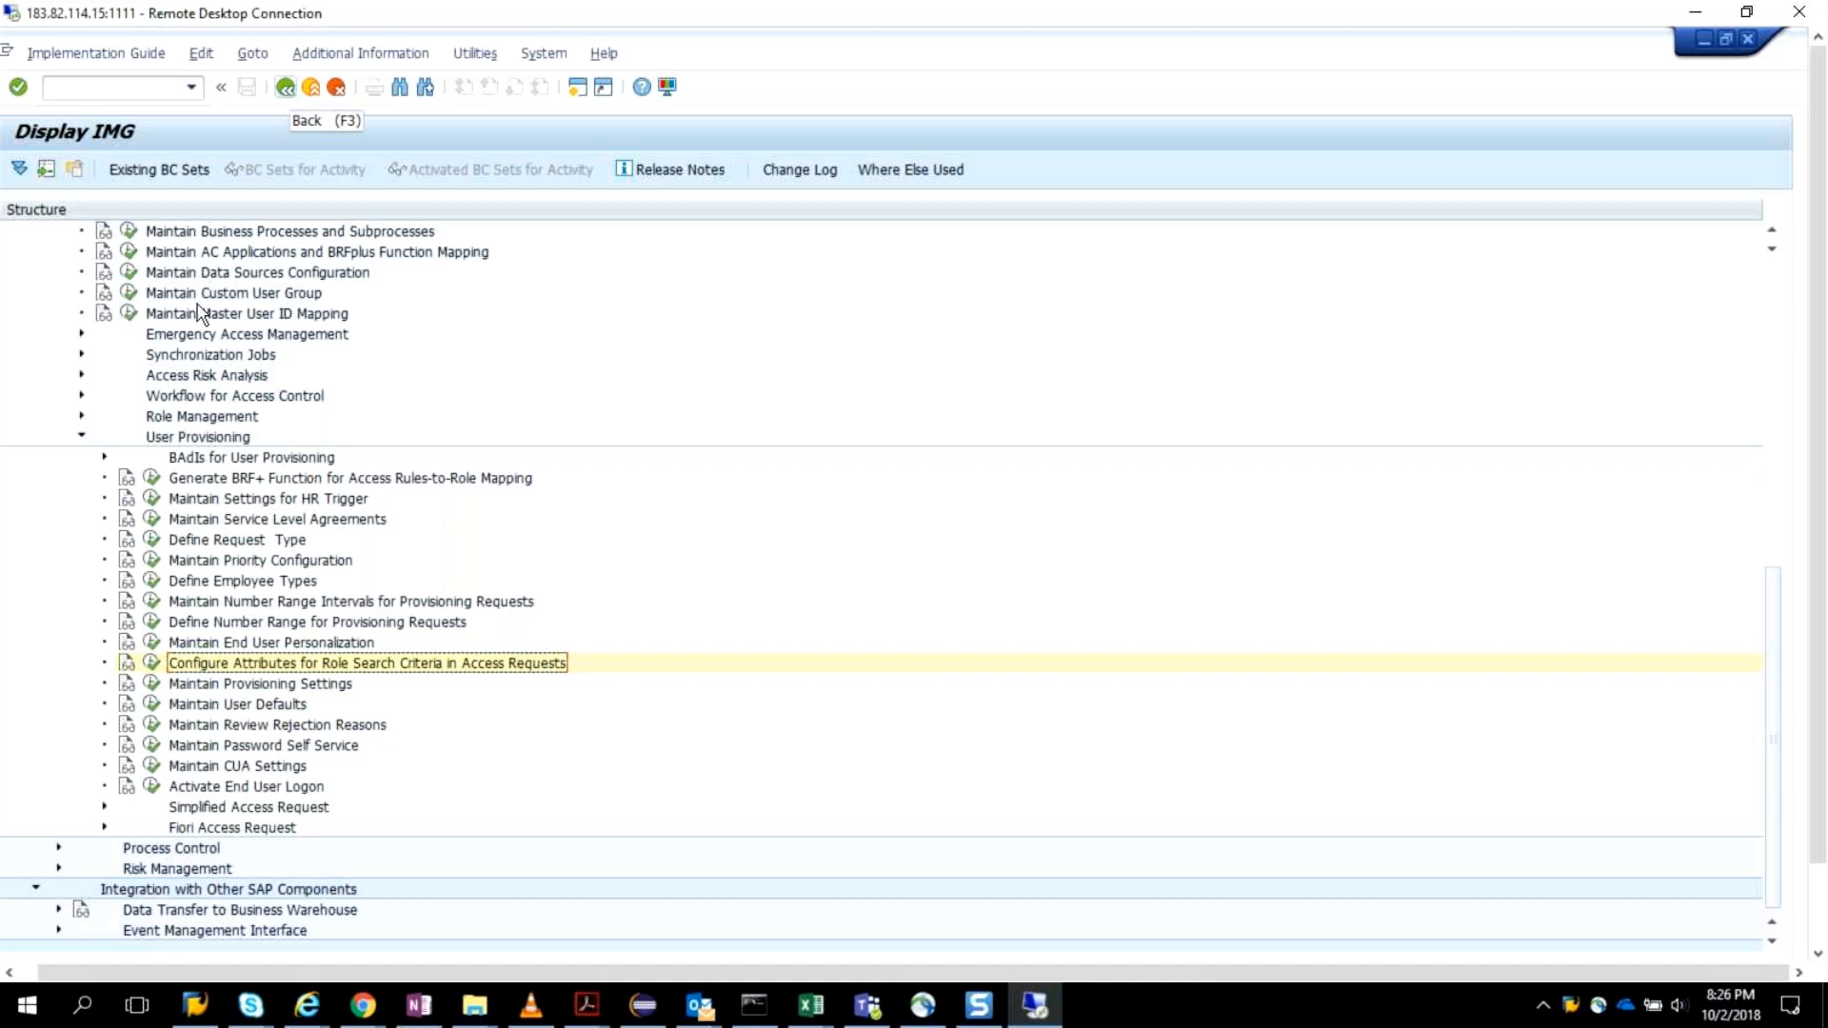
In Maintain Provisioning Settings, start a new system provisioning entry for target connector VIPINCLNT800.
click(151, 683)
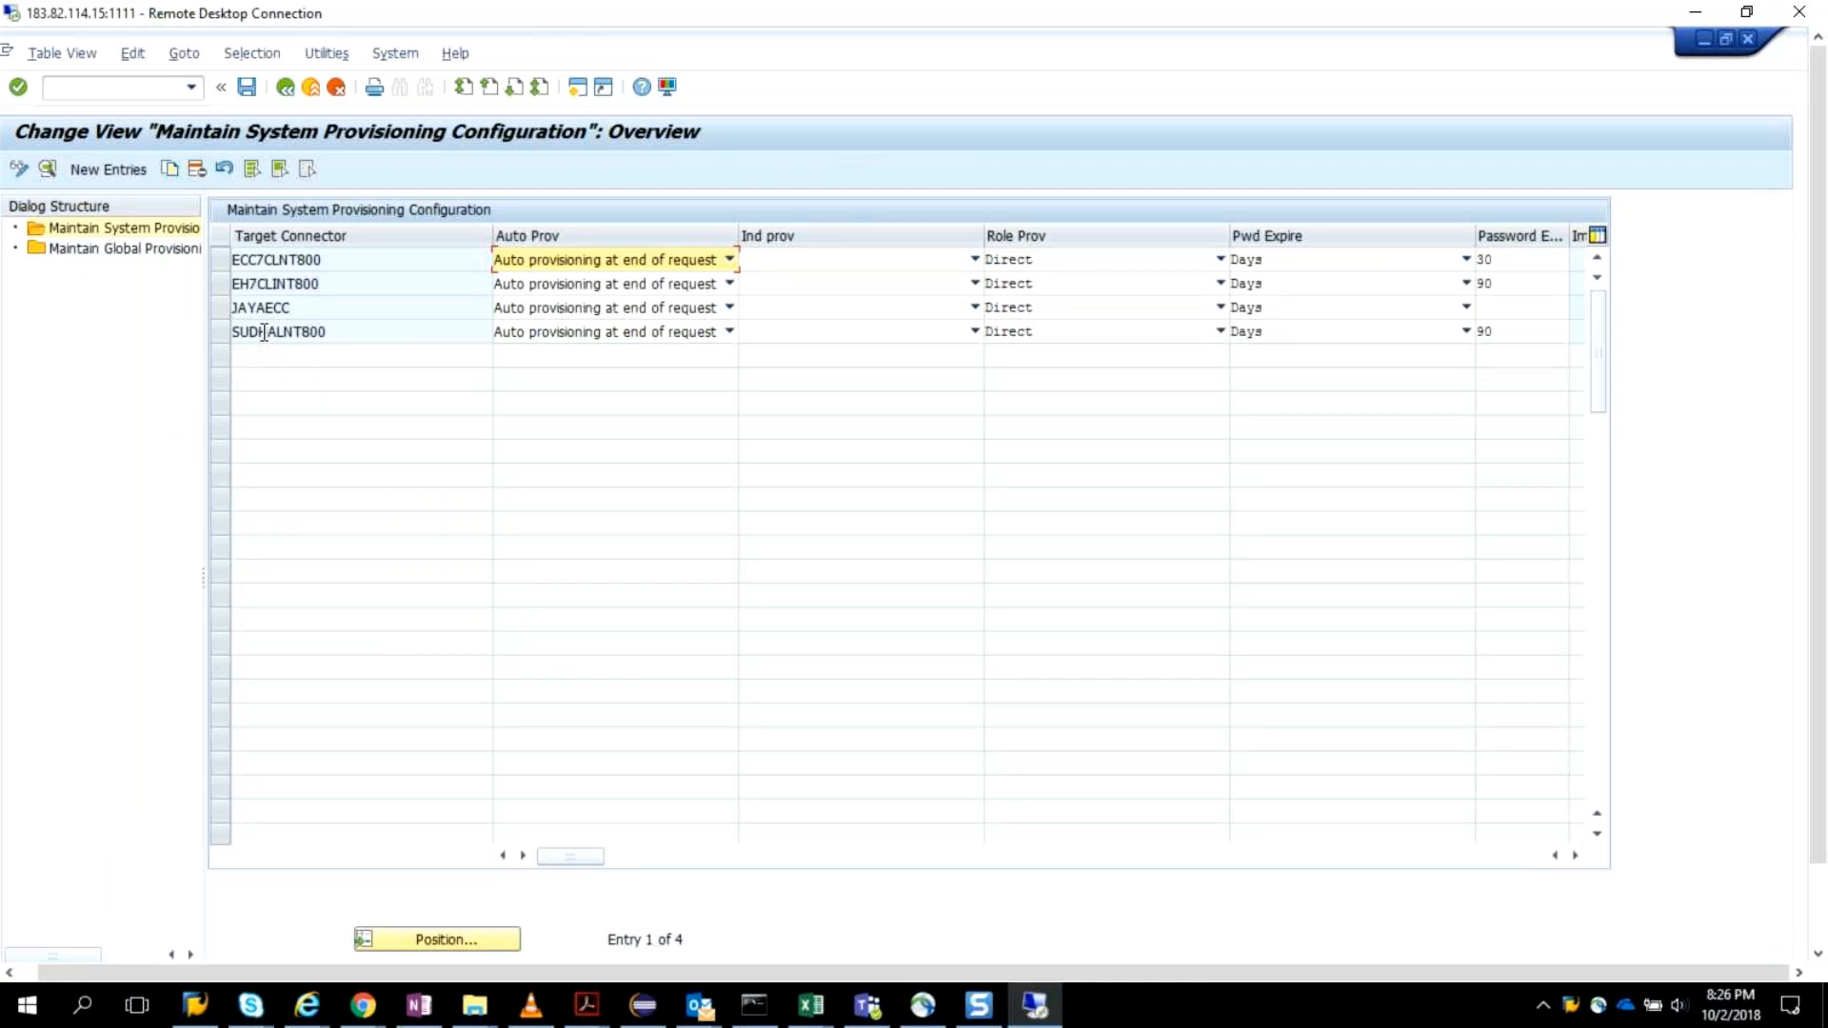
click(107, 171)
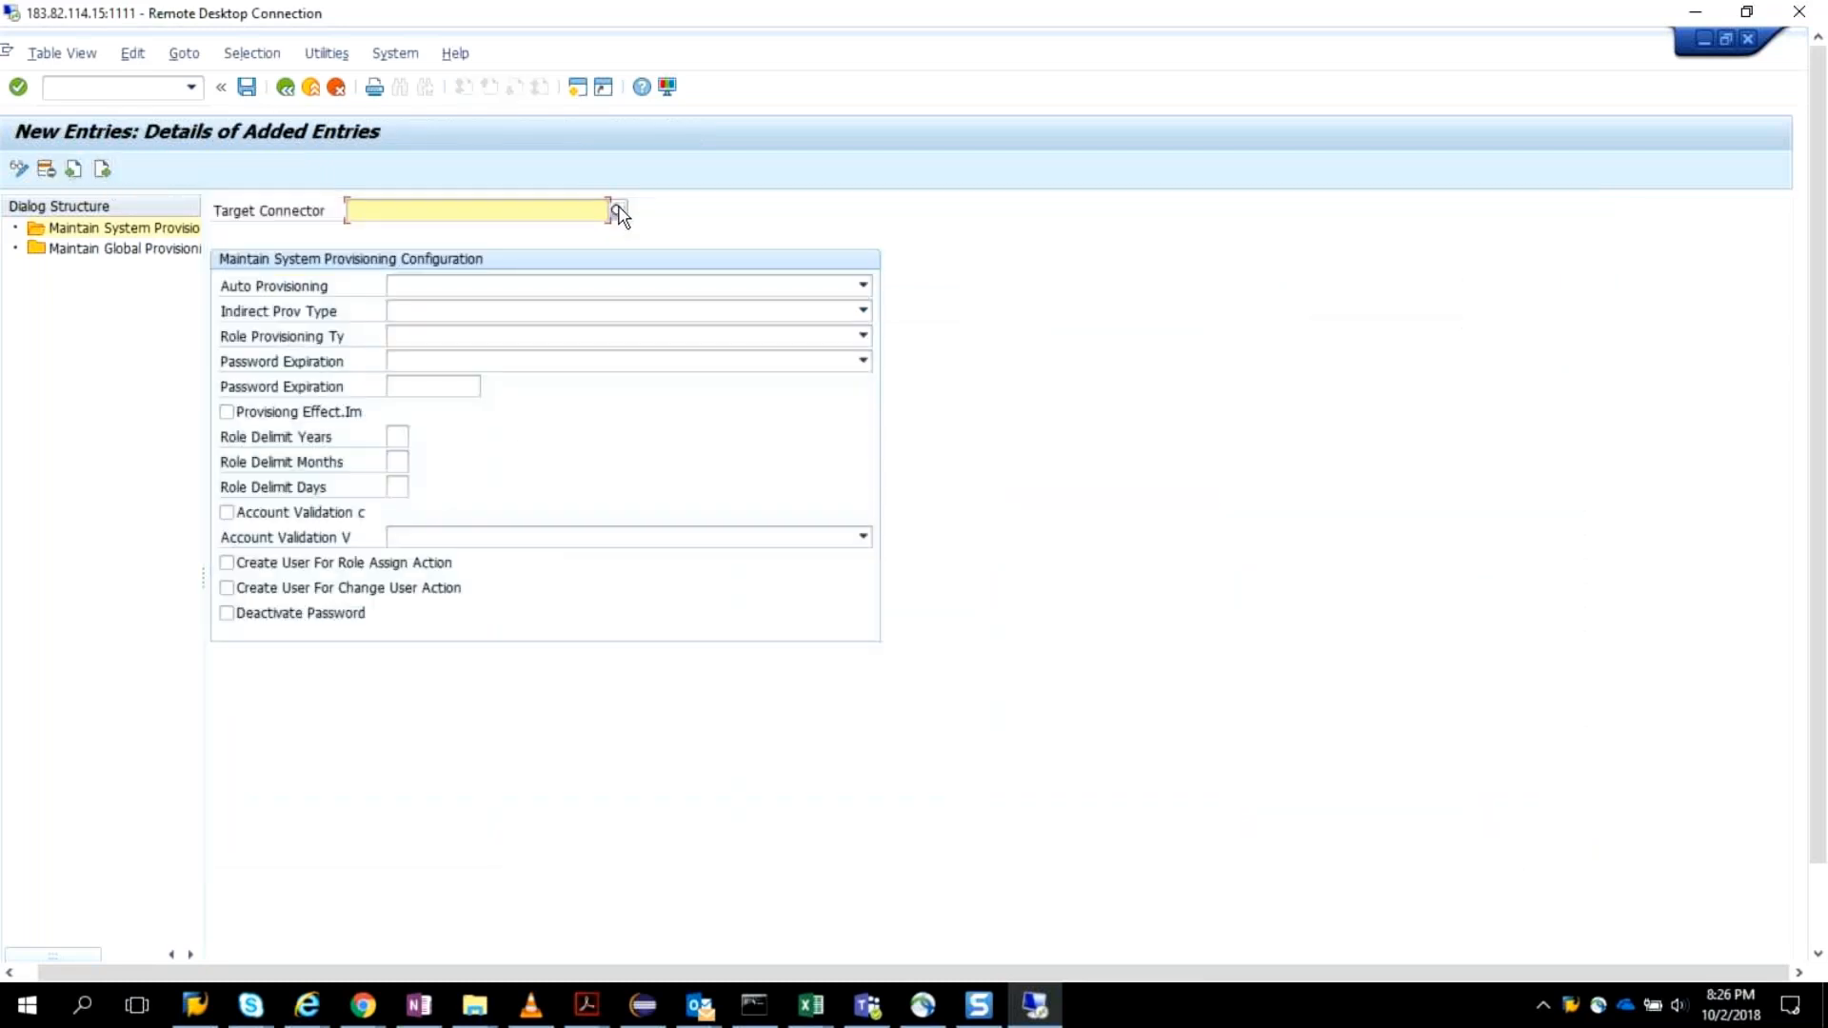
key(F4)
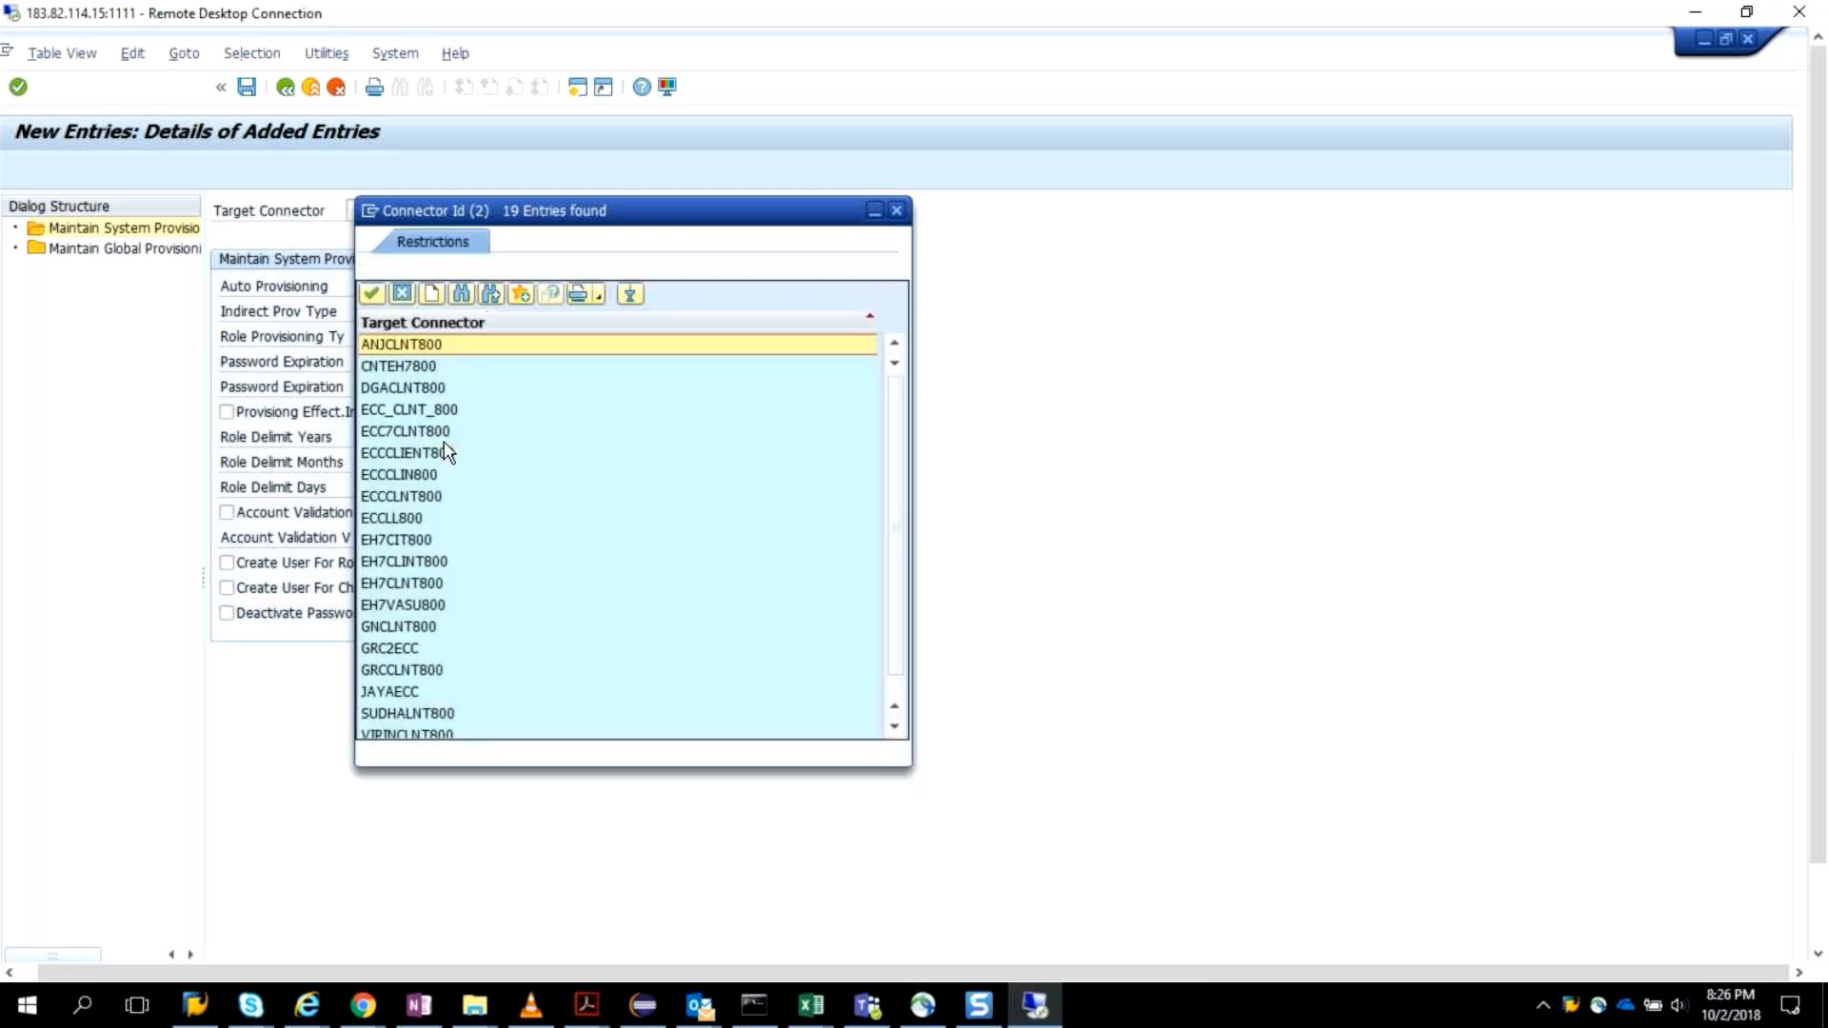
click(390, 714)
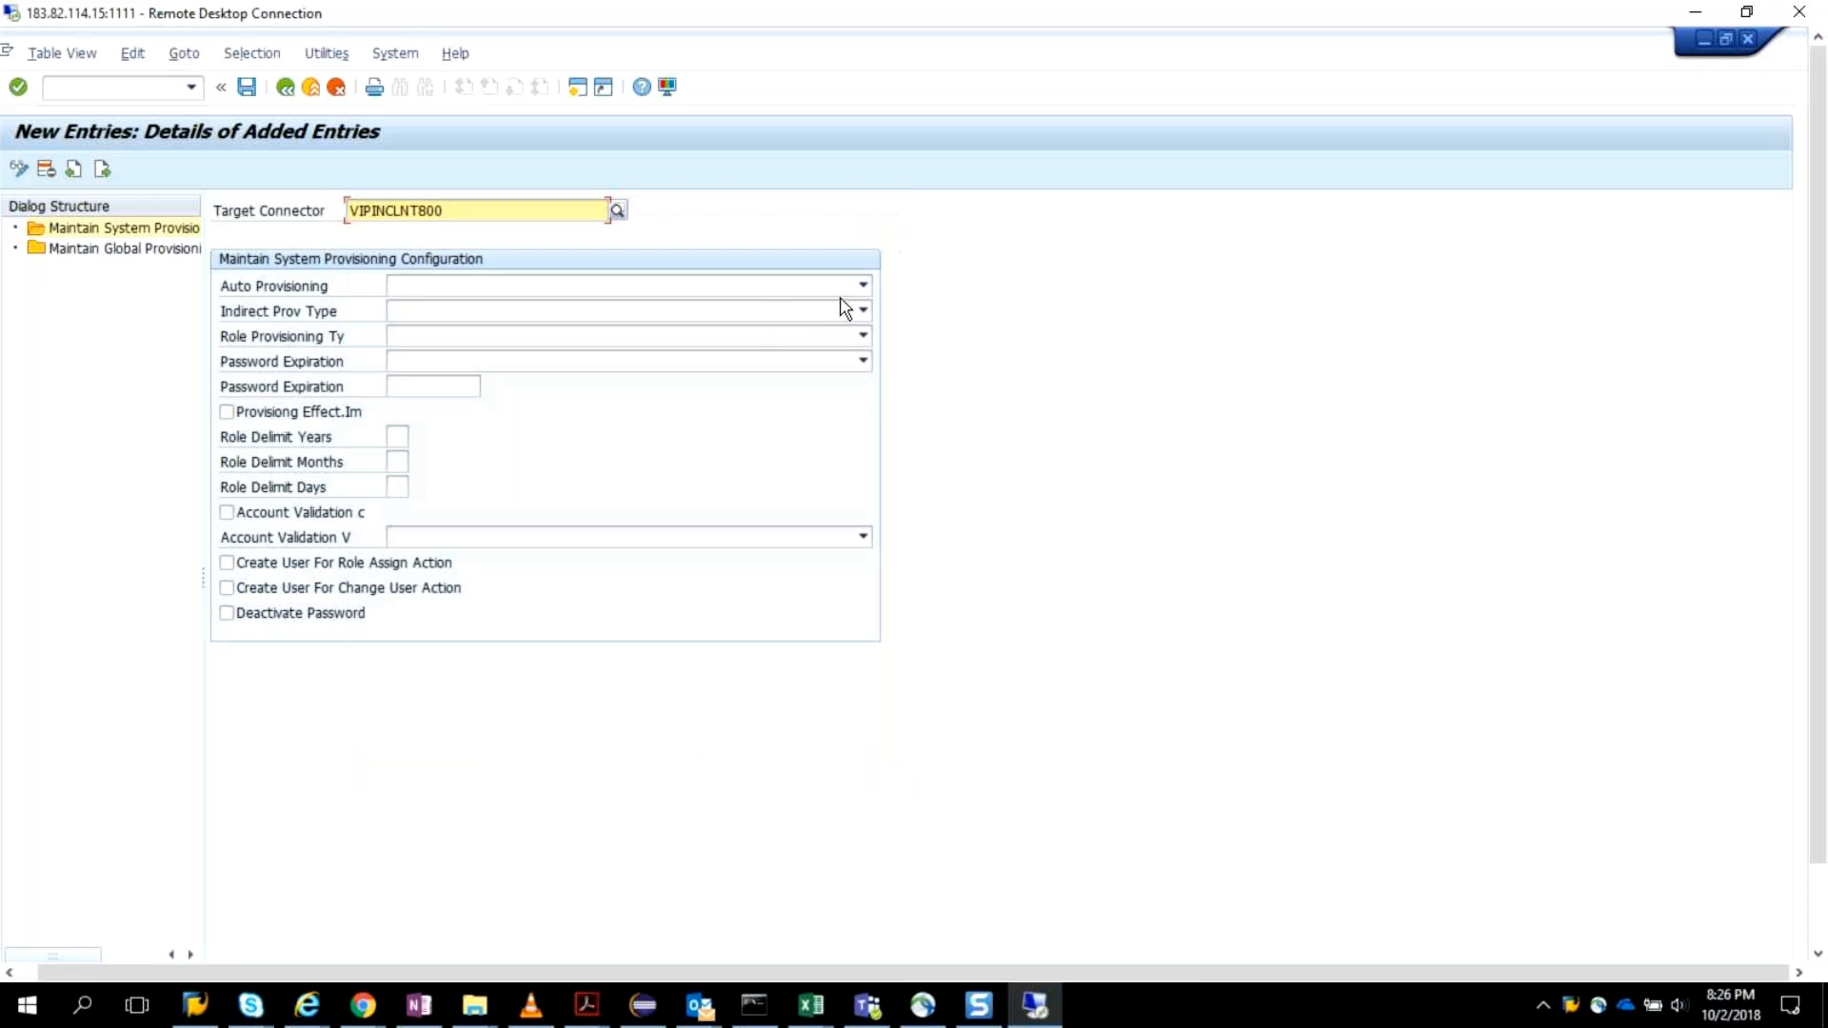
Set Auto Provisioning to Auto provisioning at end of request, save the entry to the ARM Customozation customizing request, and return to the overview.
click(864, 286)
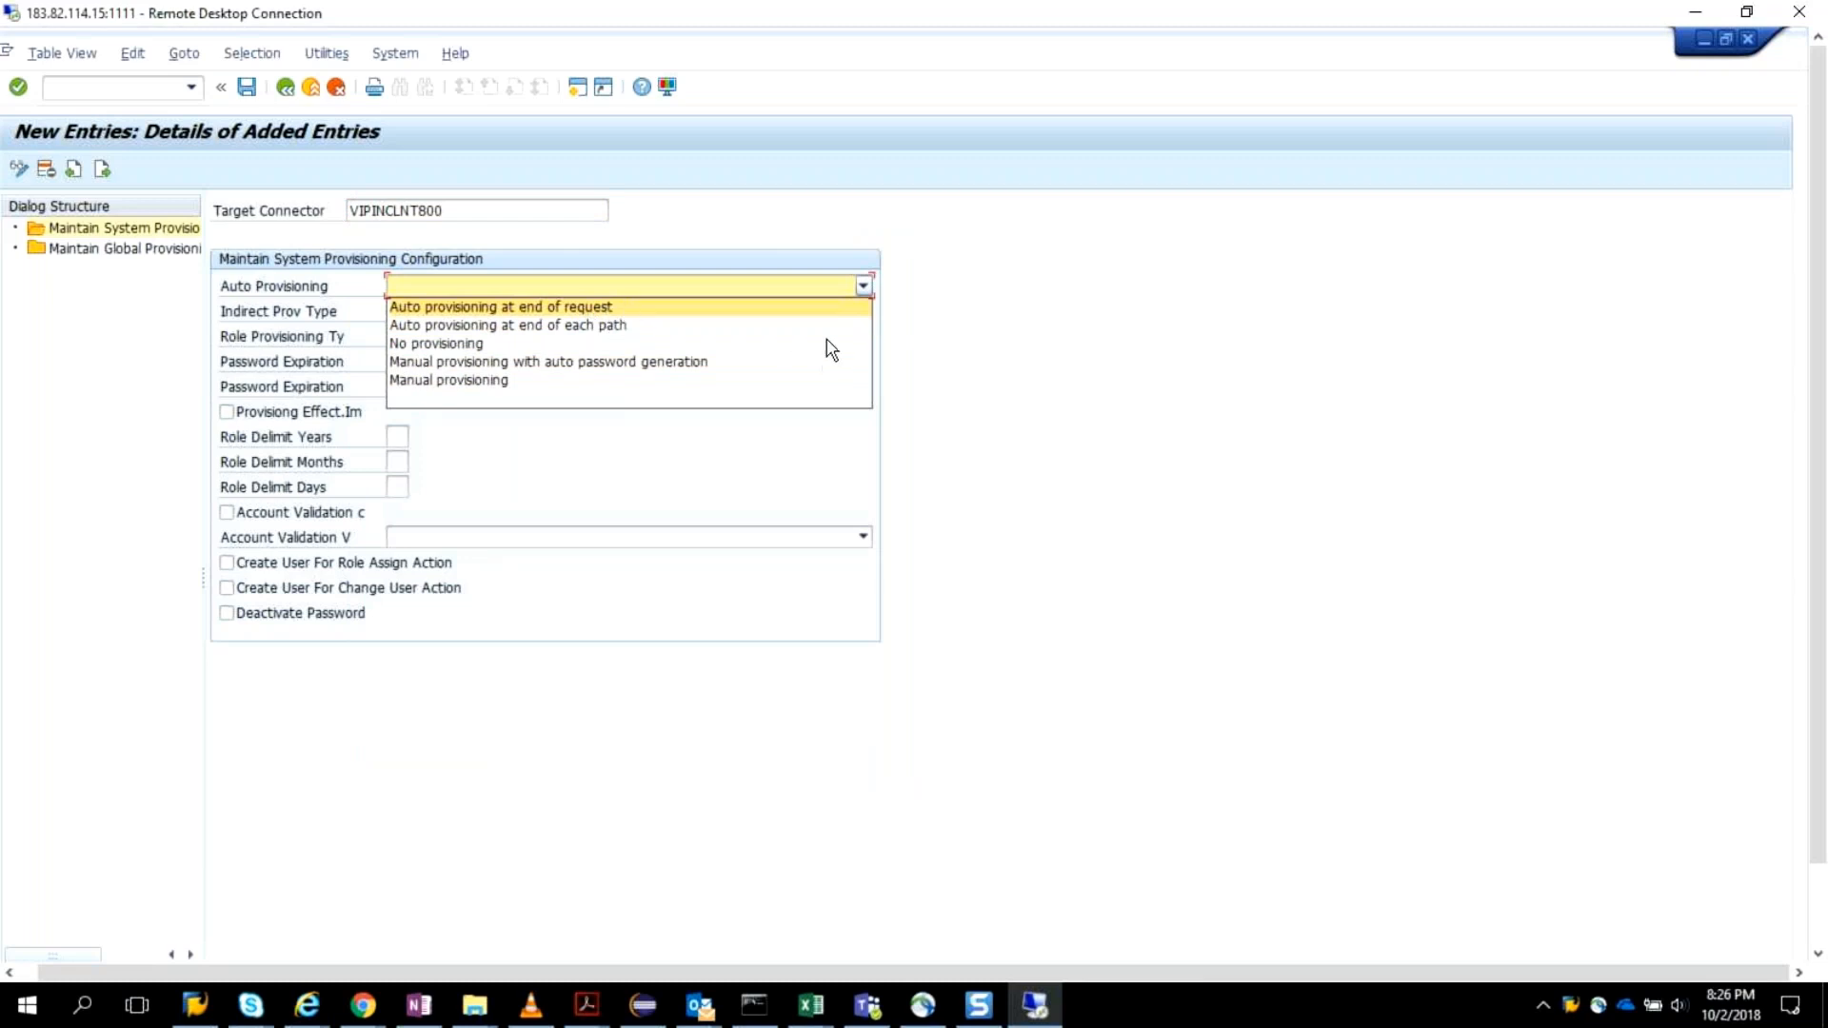
click(813, 310)
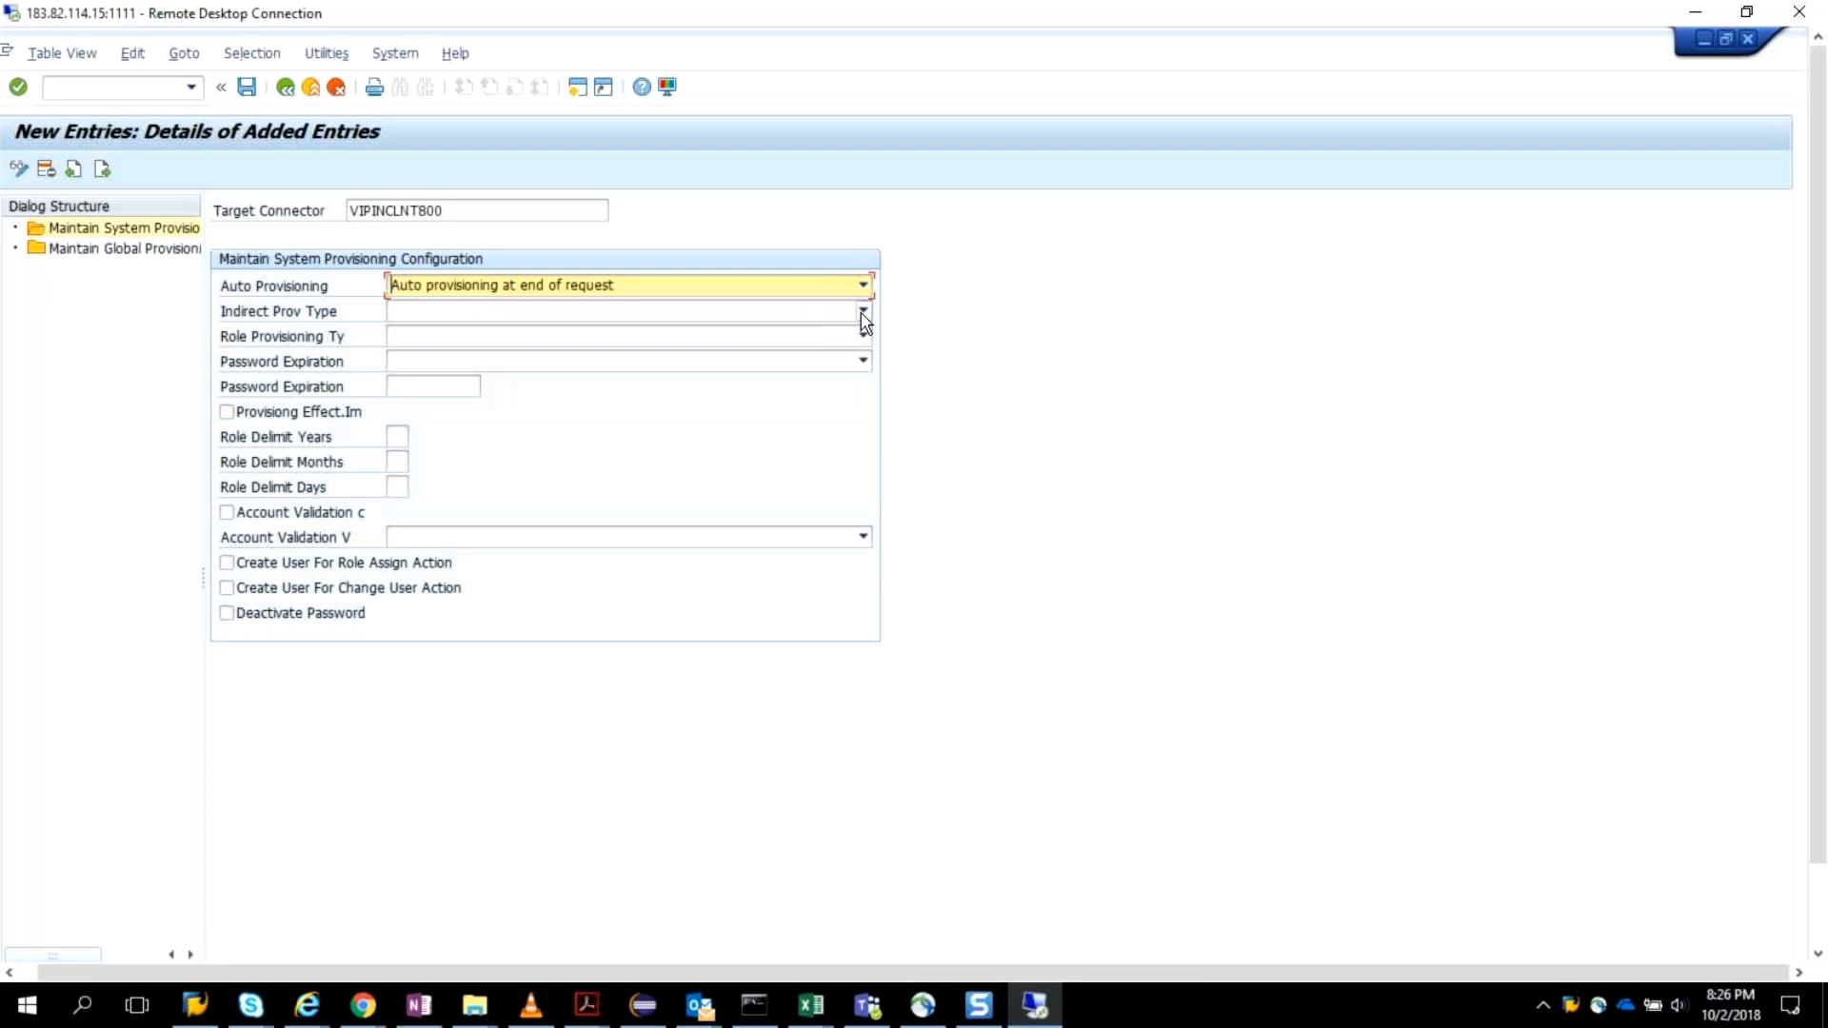
click(863, 311)
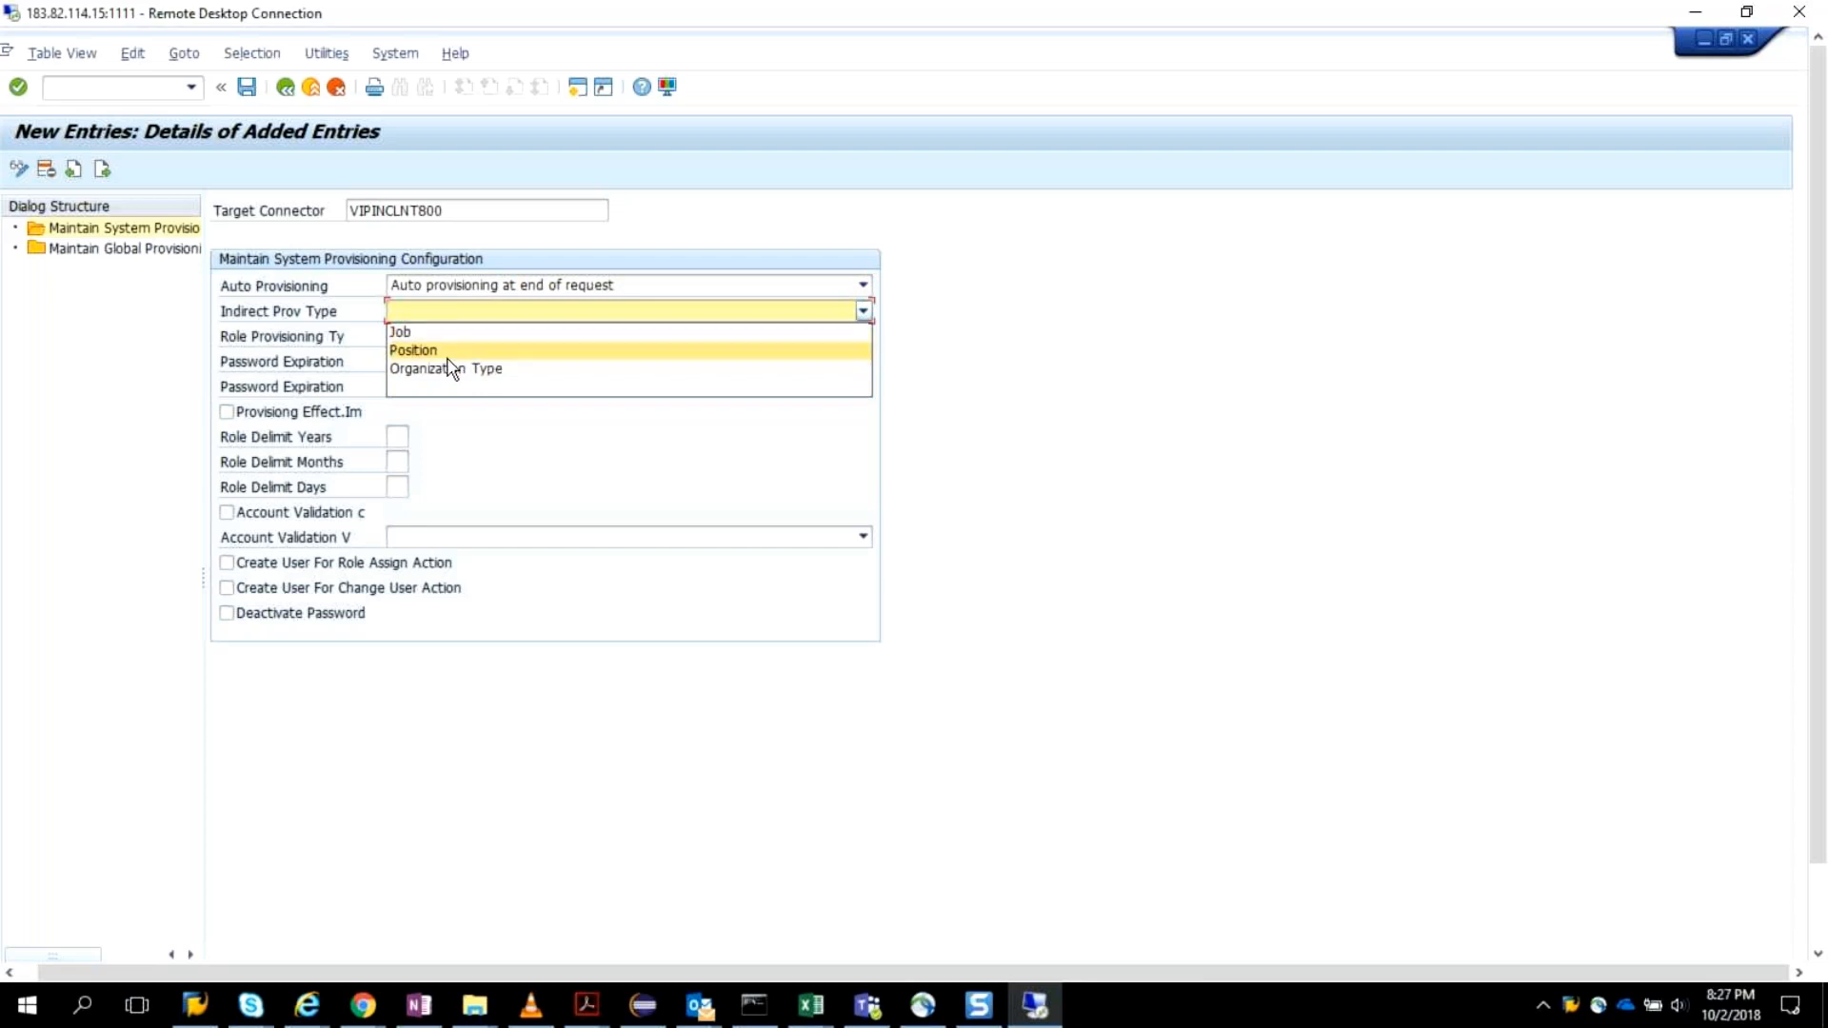
click(891, 379)
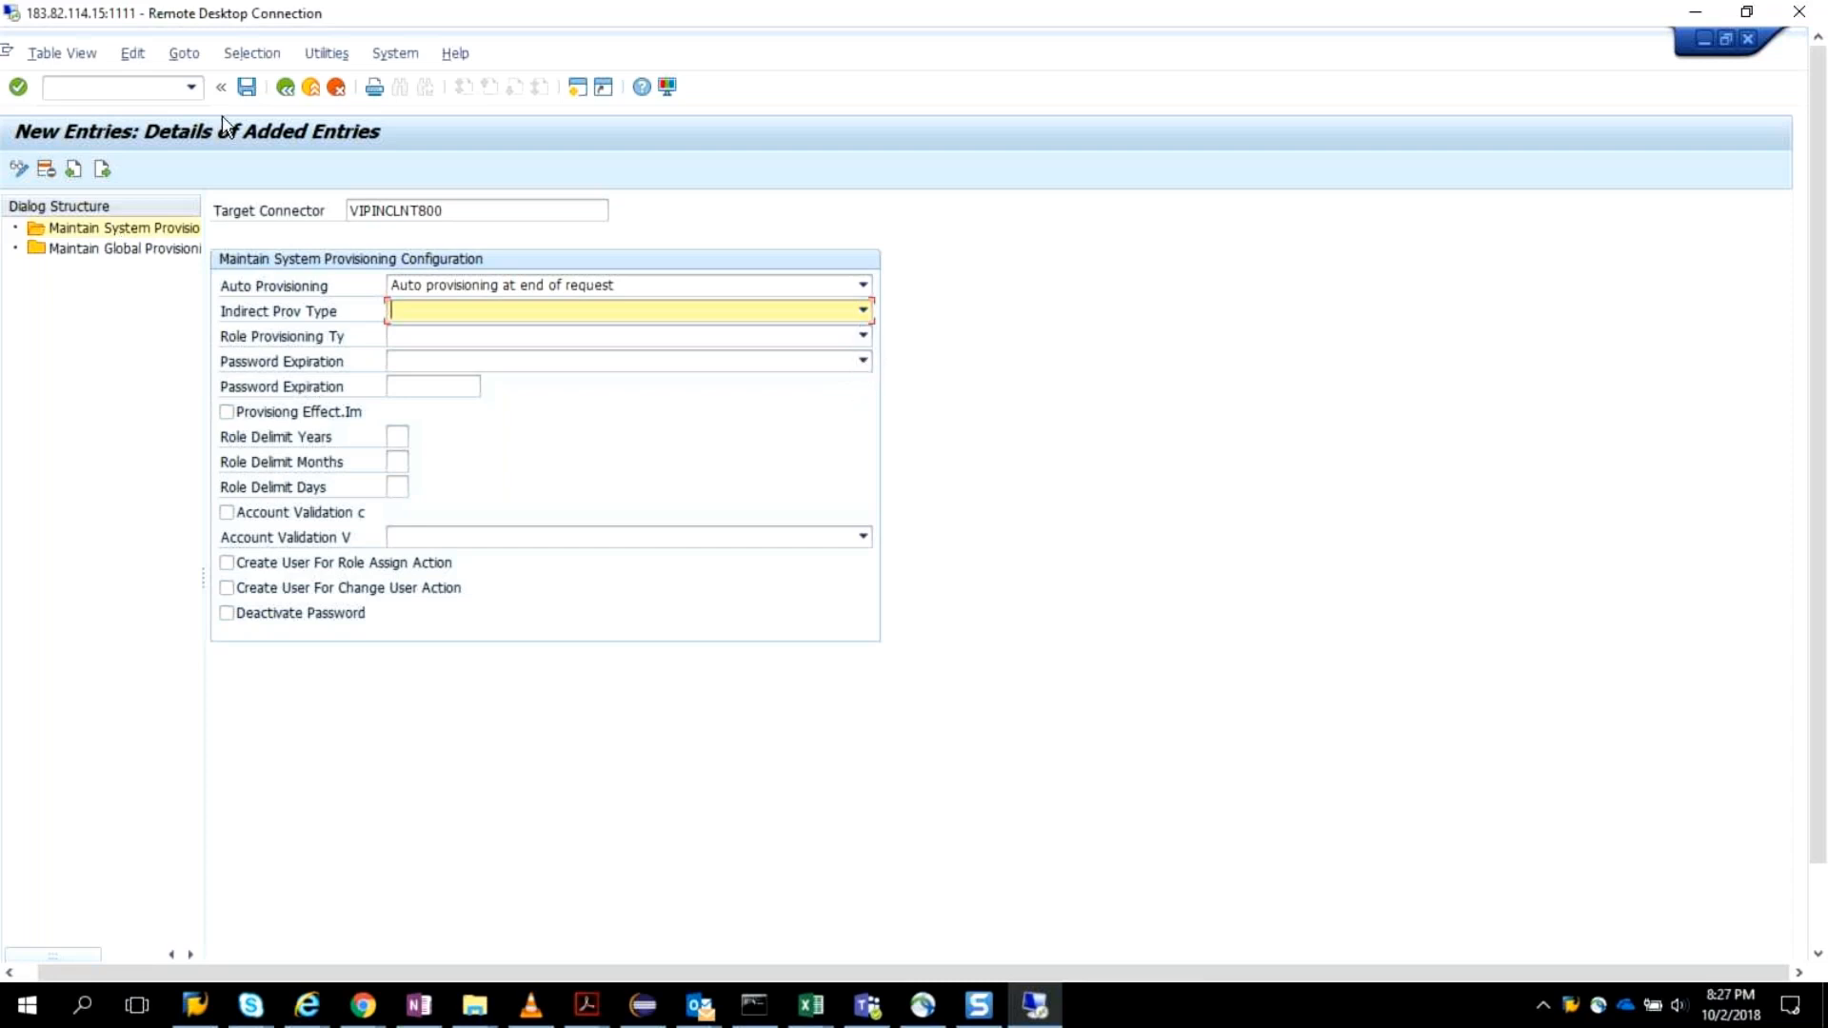
click(249, 90)
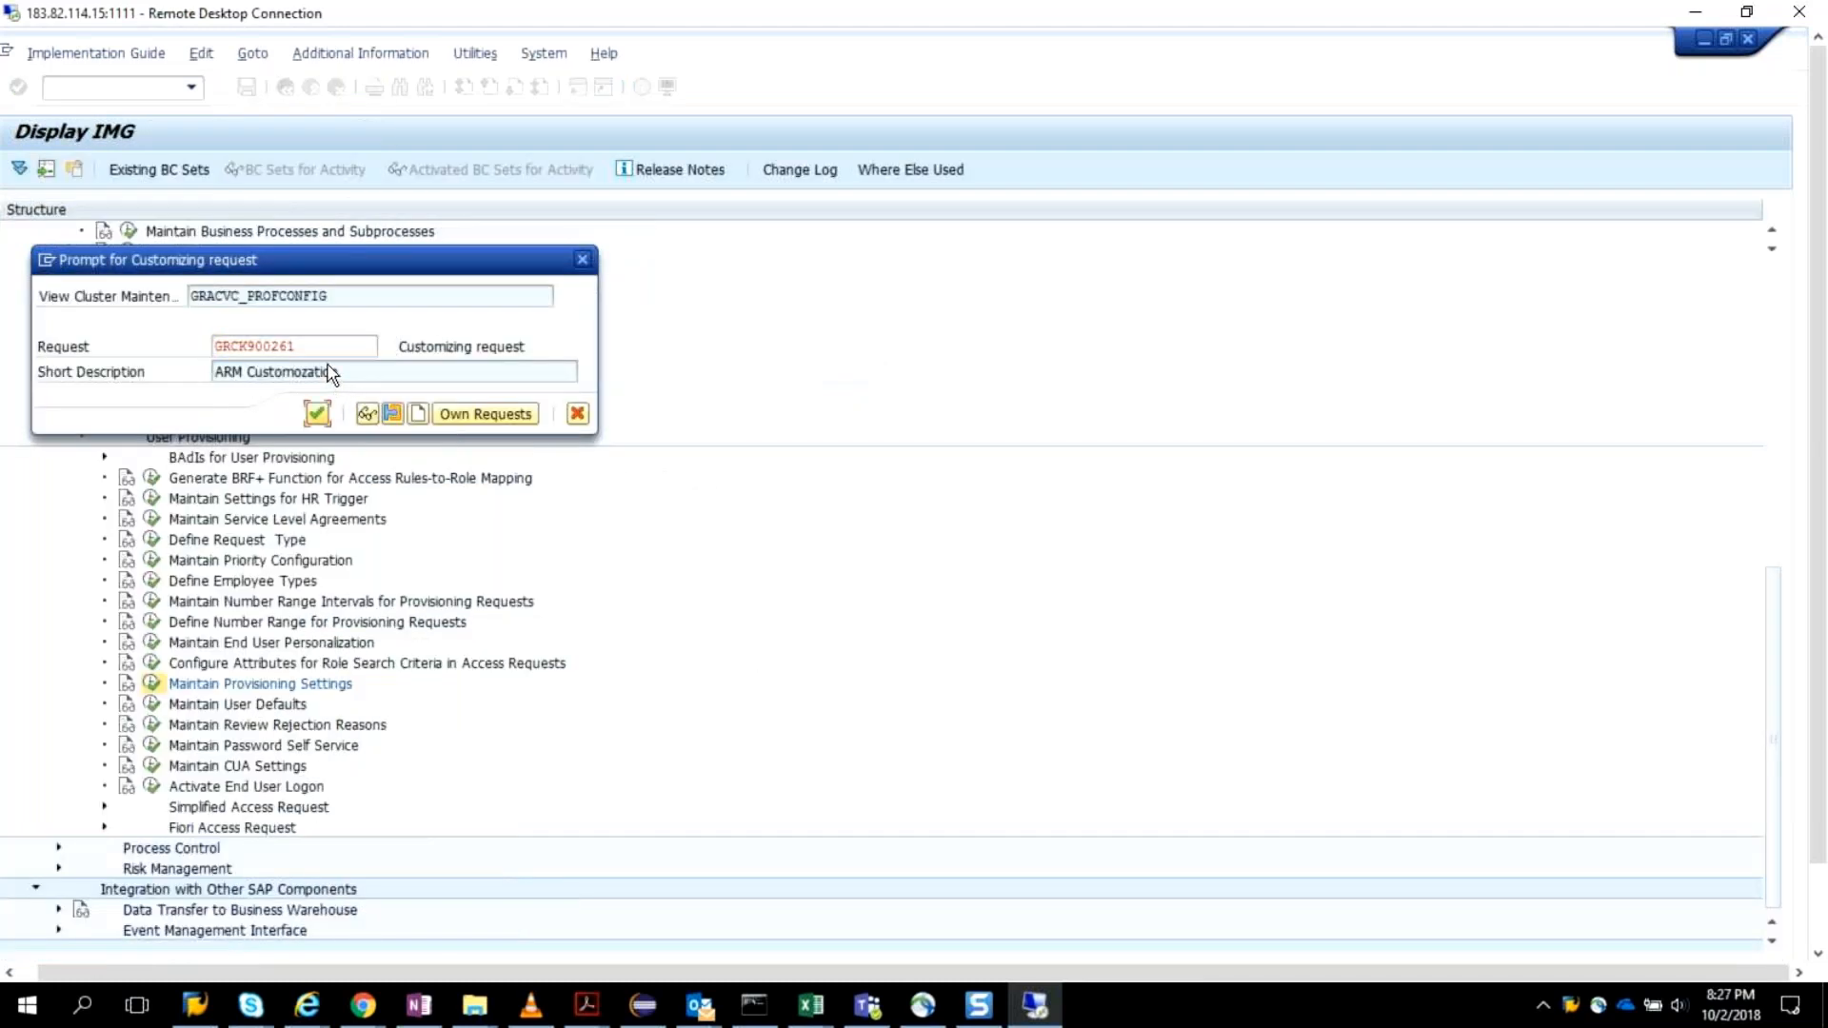
key(Return)
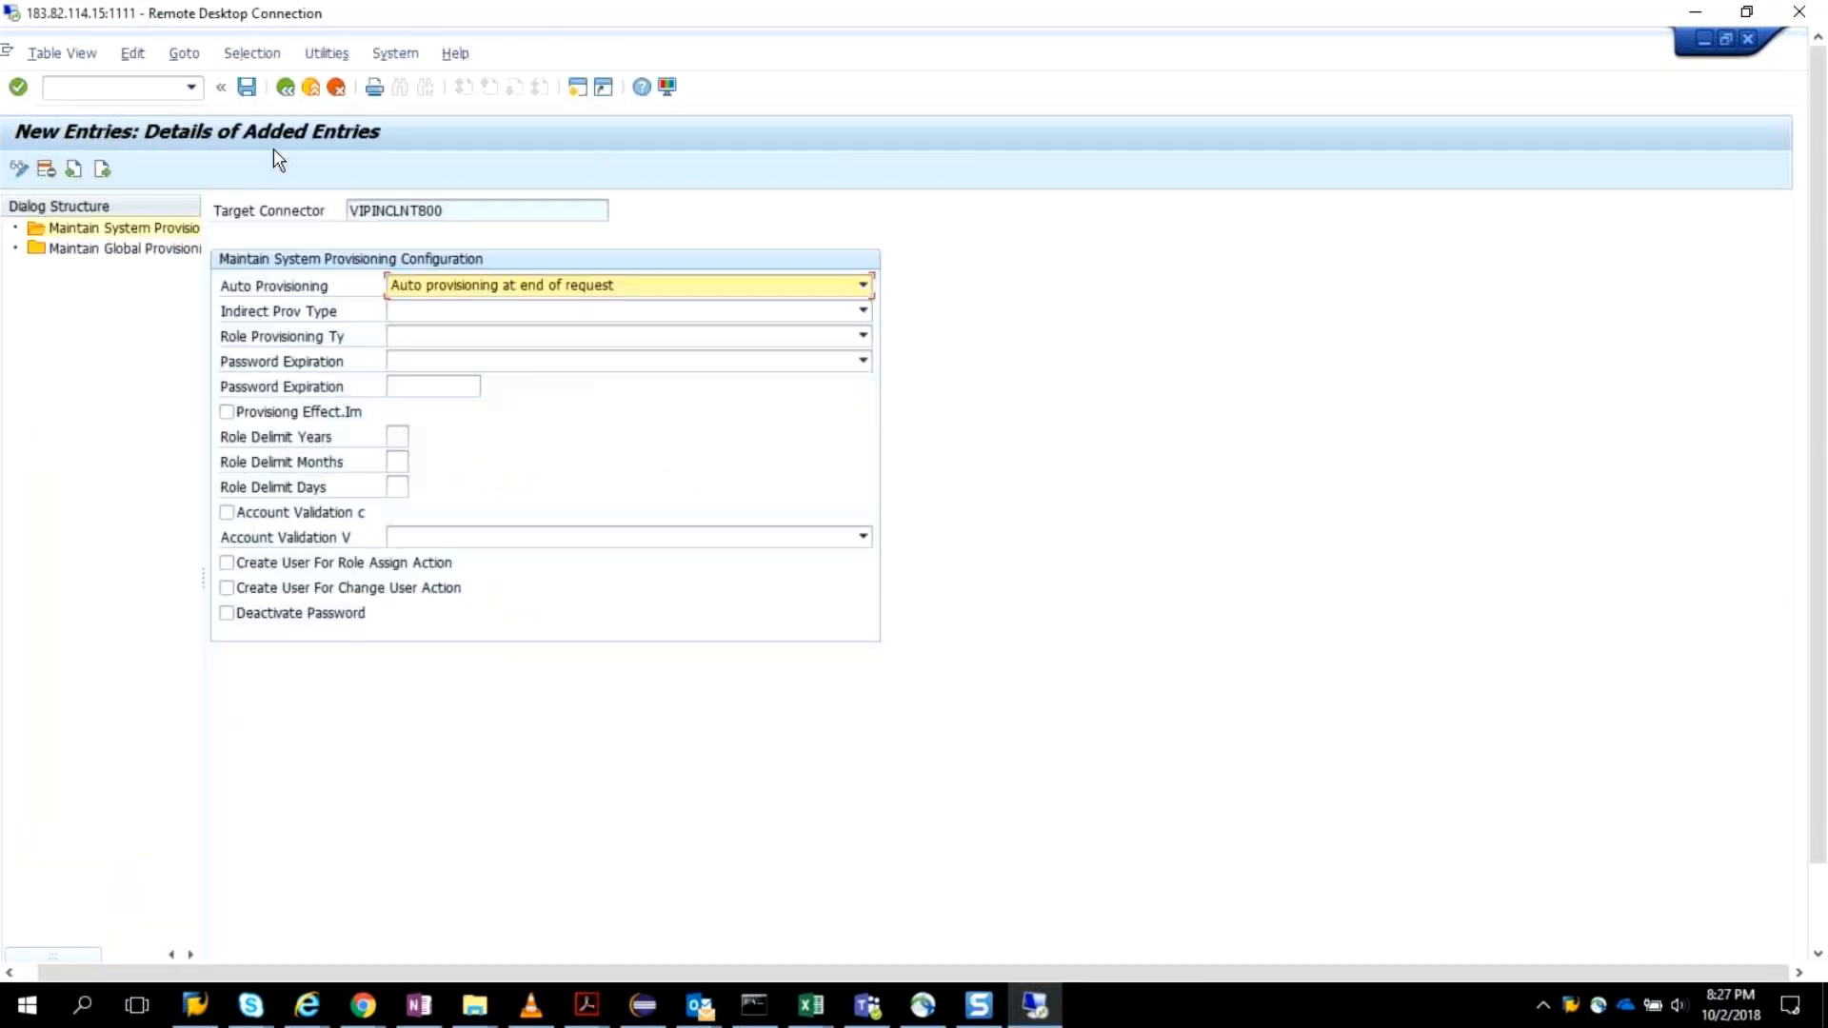
click(285, 88)
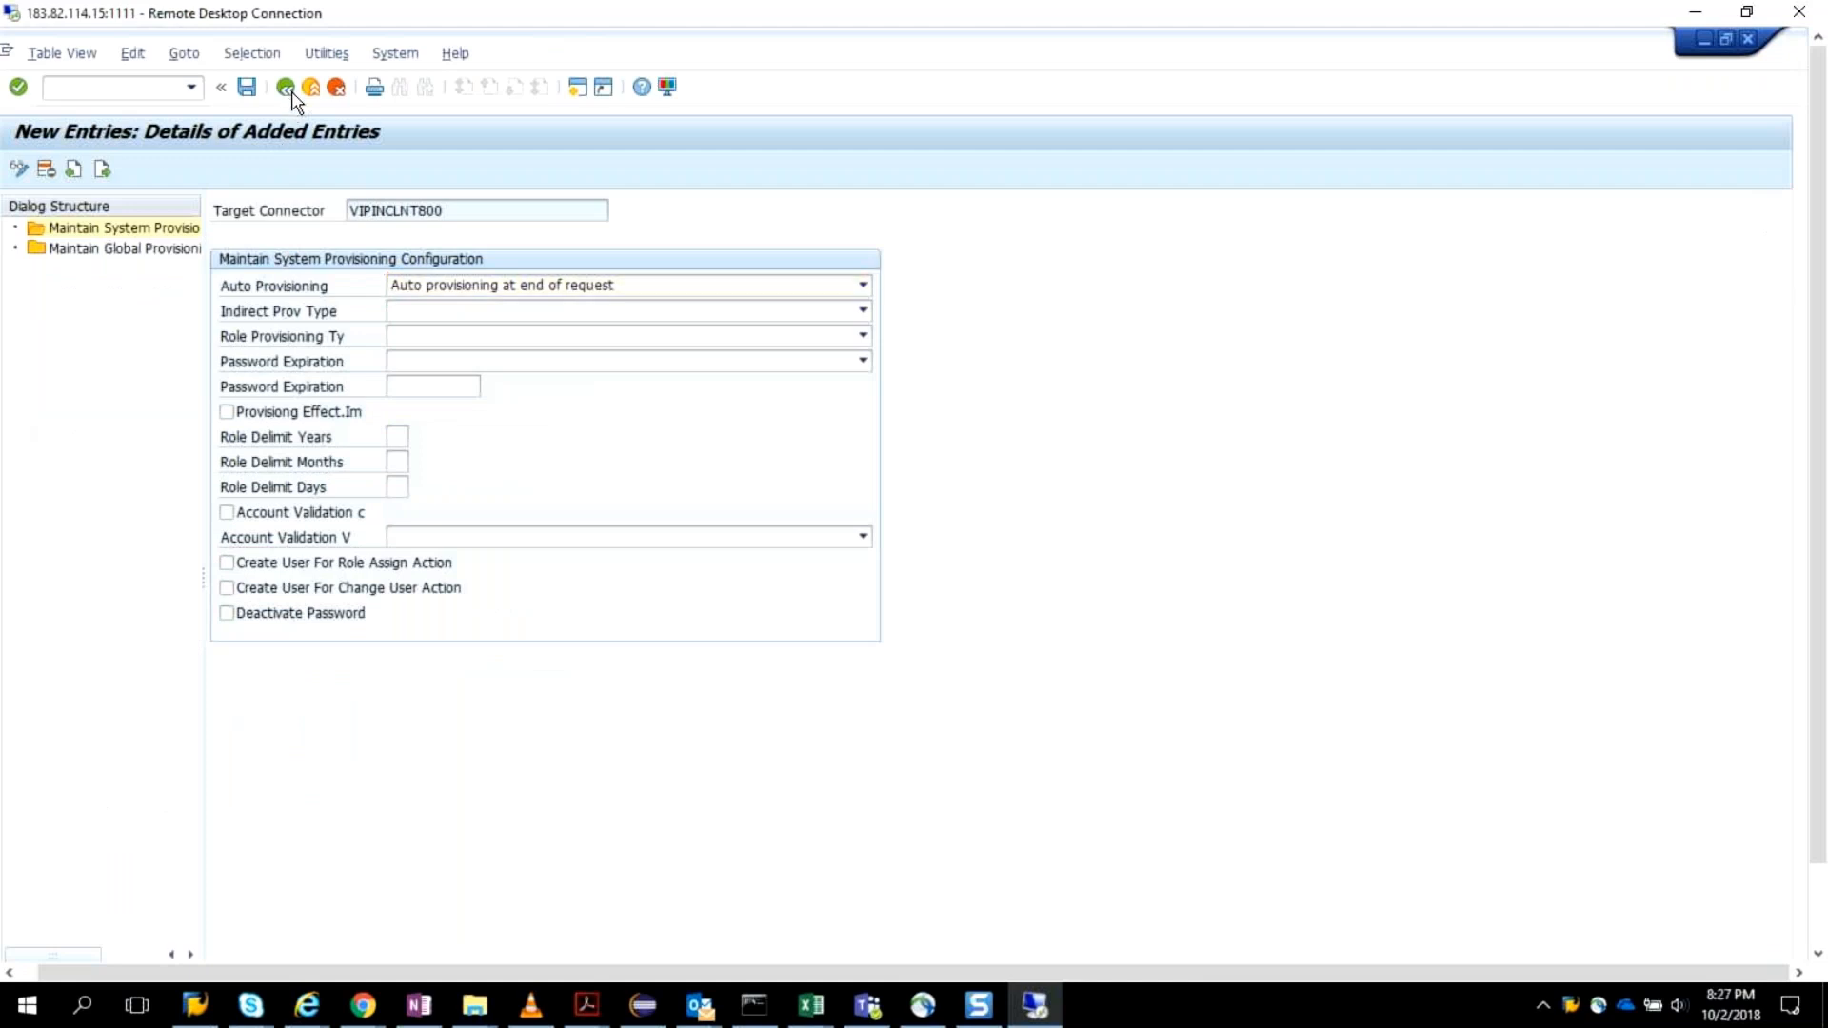
For connector VIPINCLNT800, set the password expiration type to Days with a value of 70 and enable immediate provisioning.
click(222, 260)
click(42, 253)
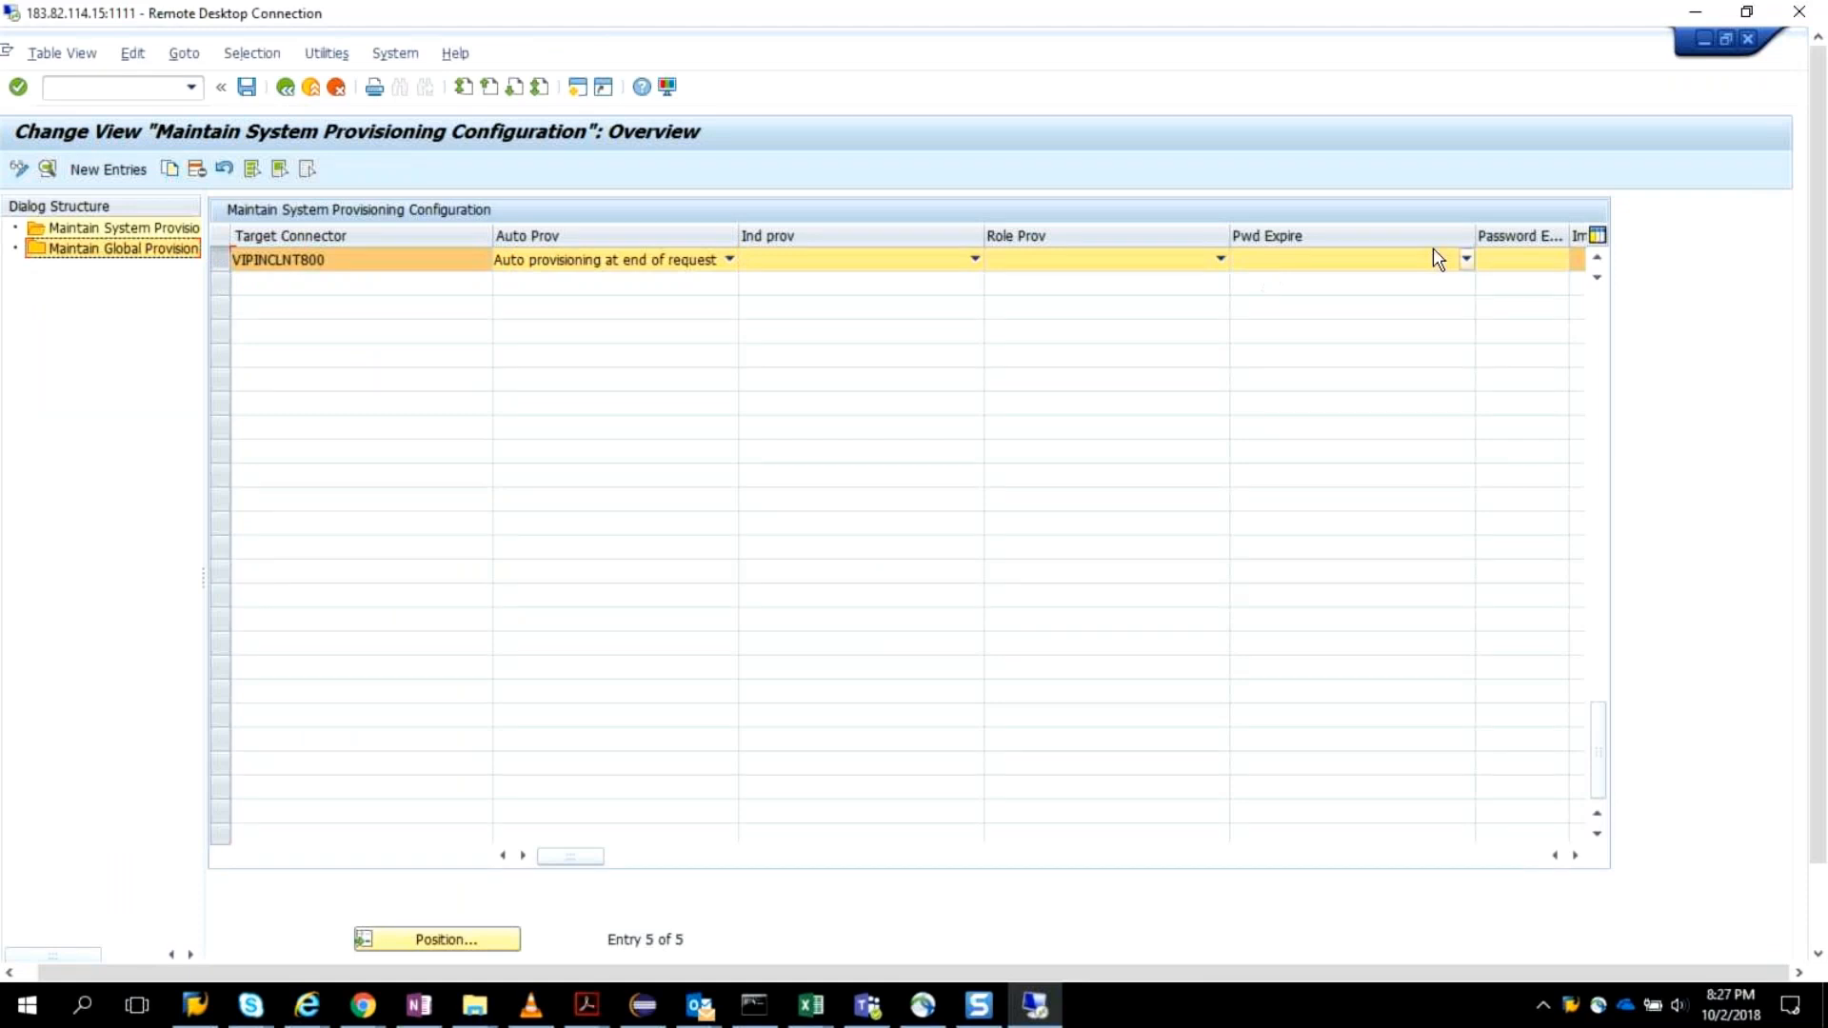
click(1467, 259)
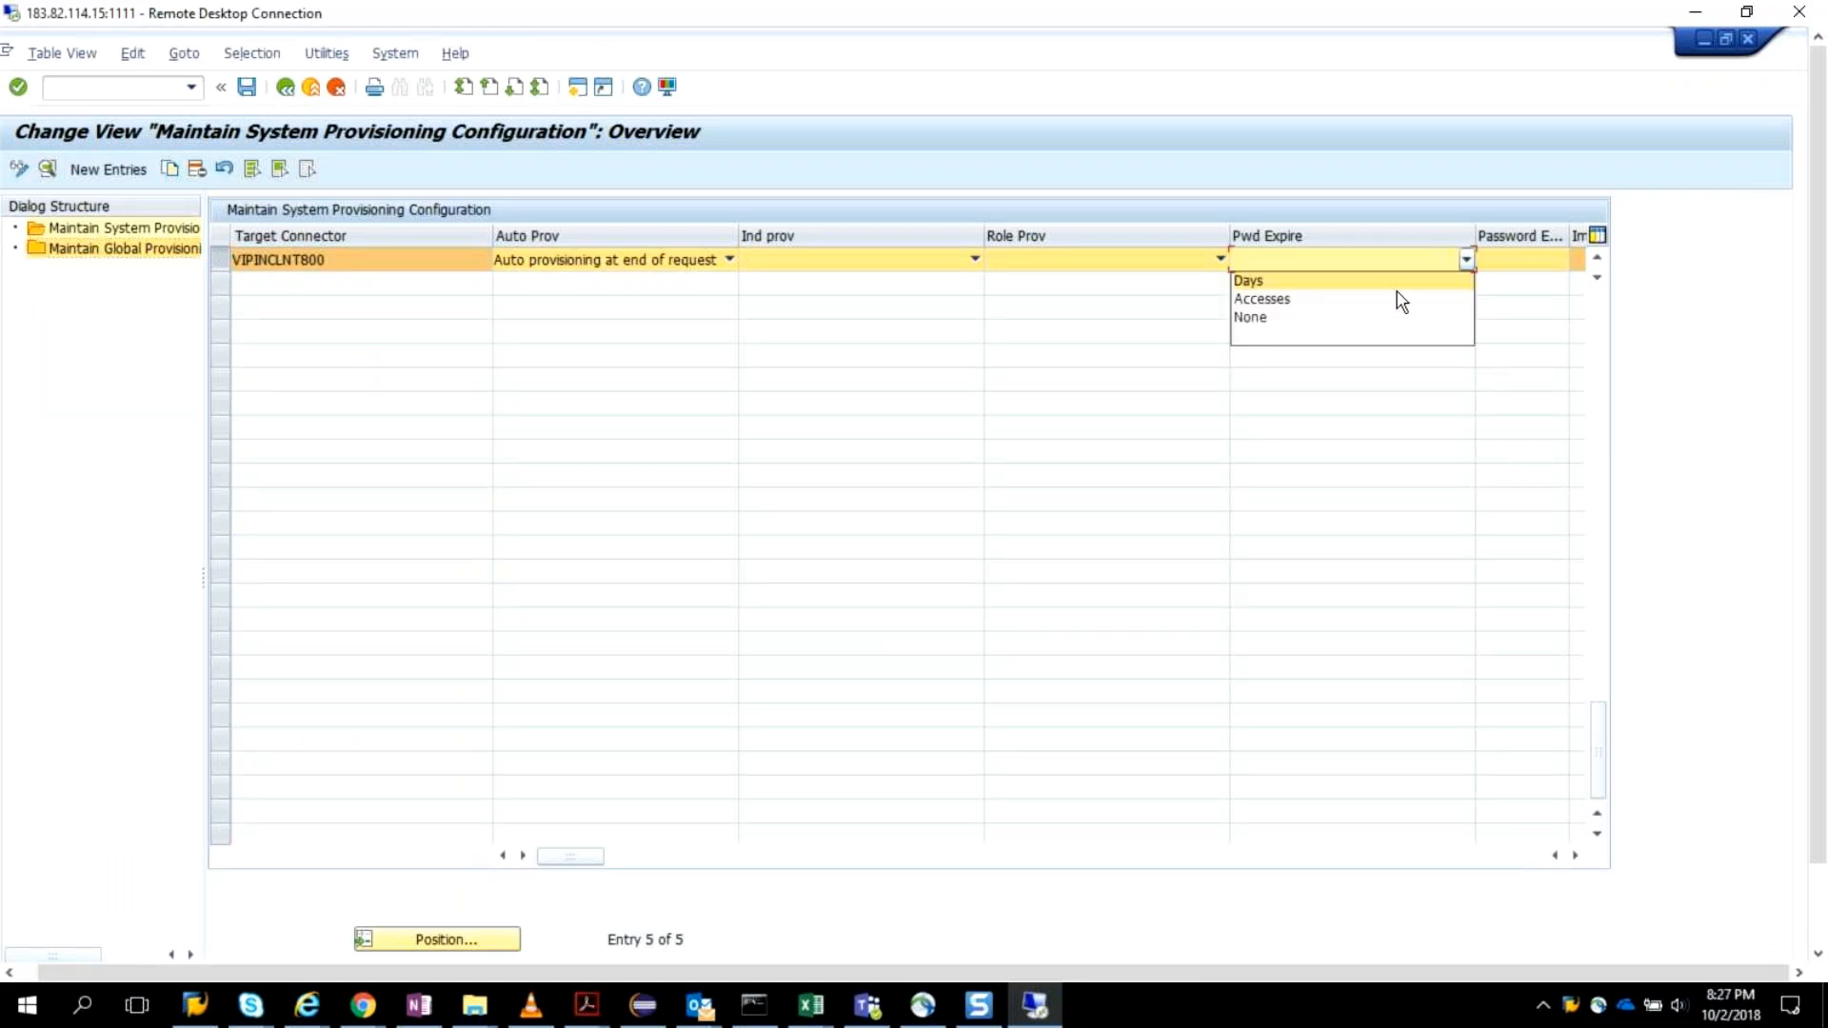
click(1277, 284)
click(1502, 255)
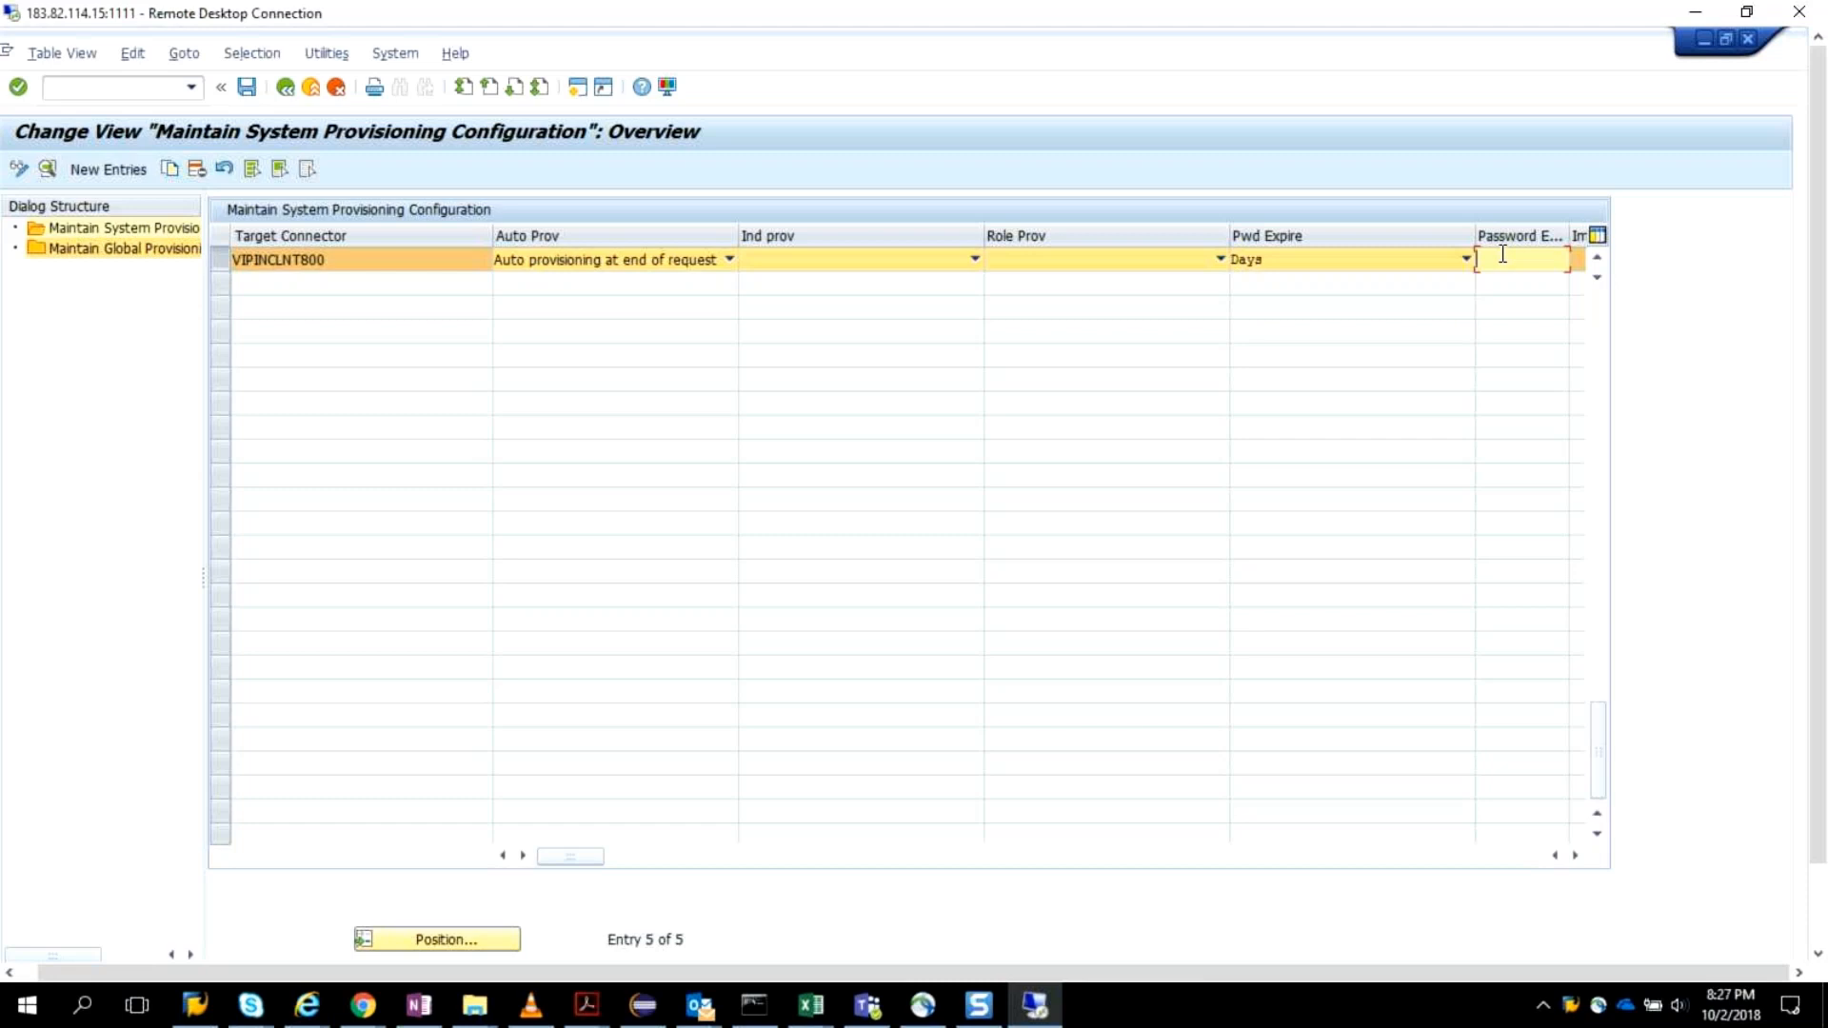
text(7)
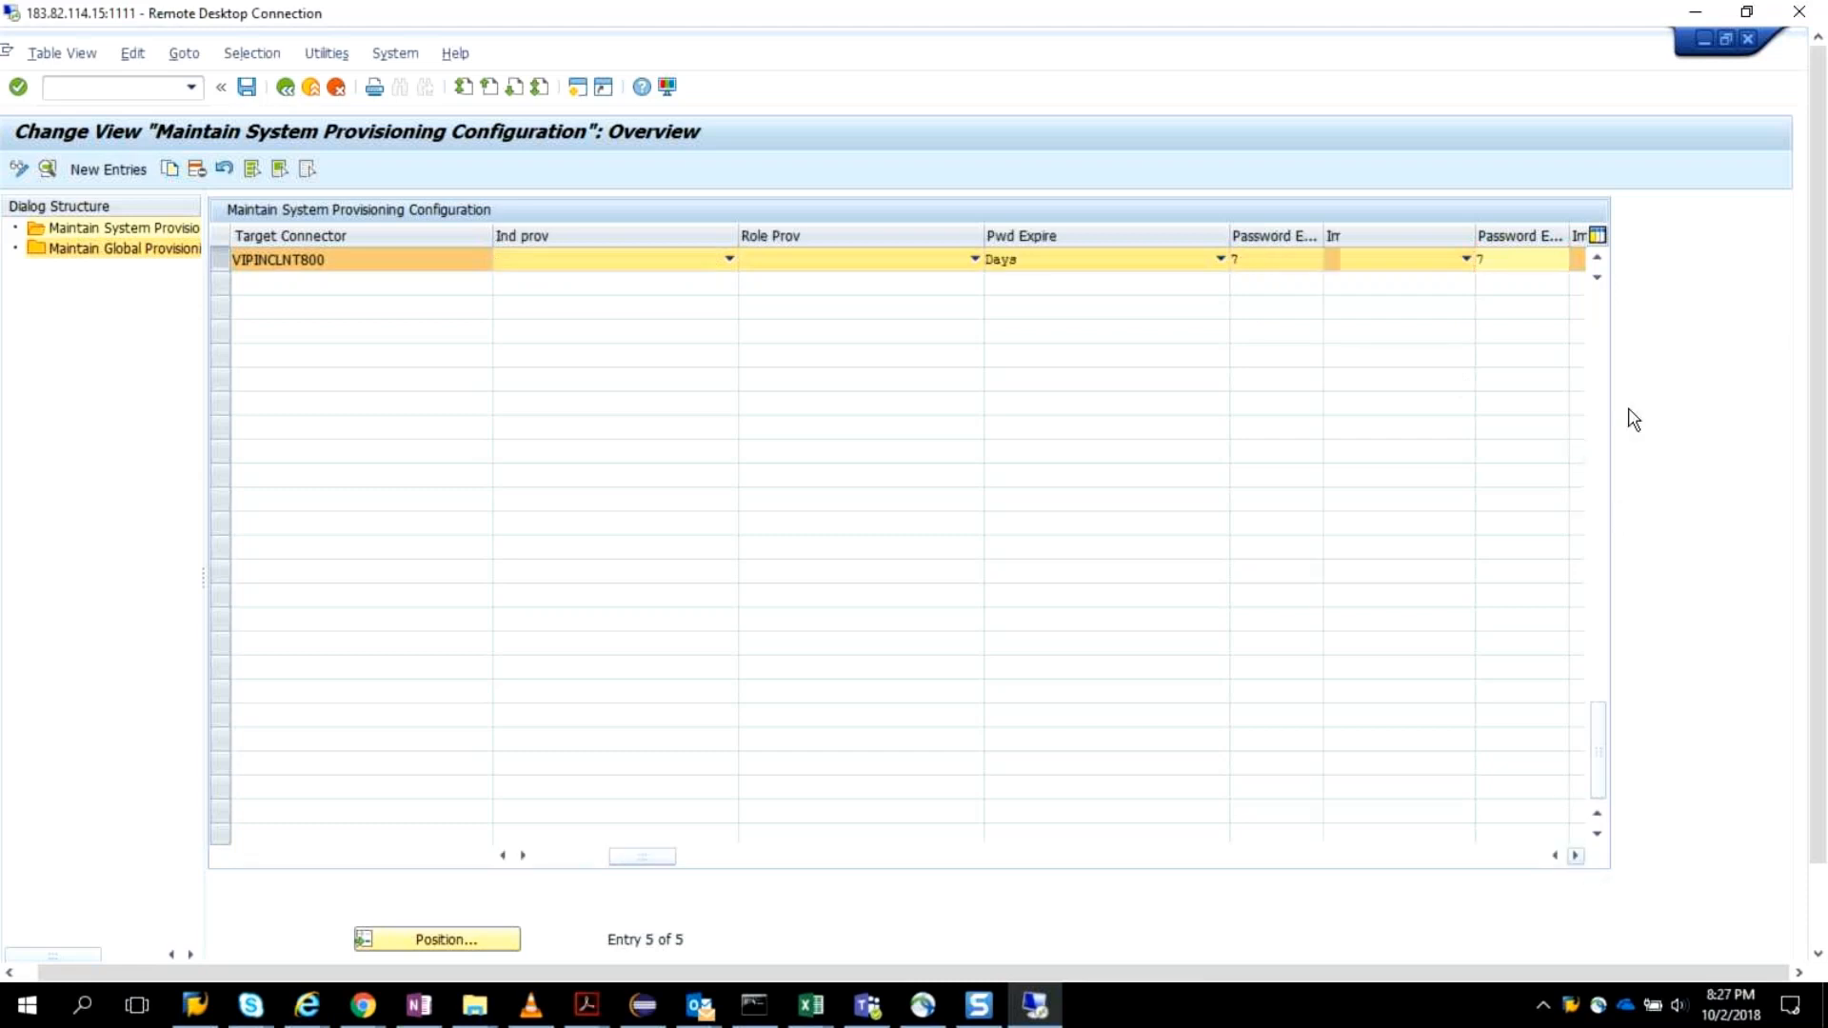
drag(1600, 723, 1584, 283)
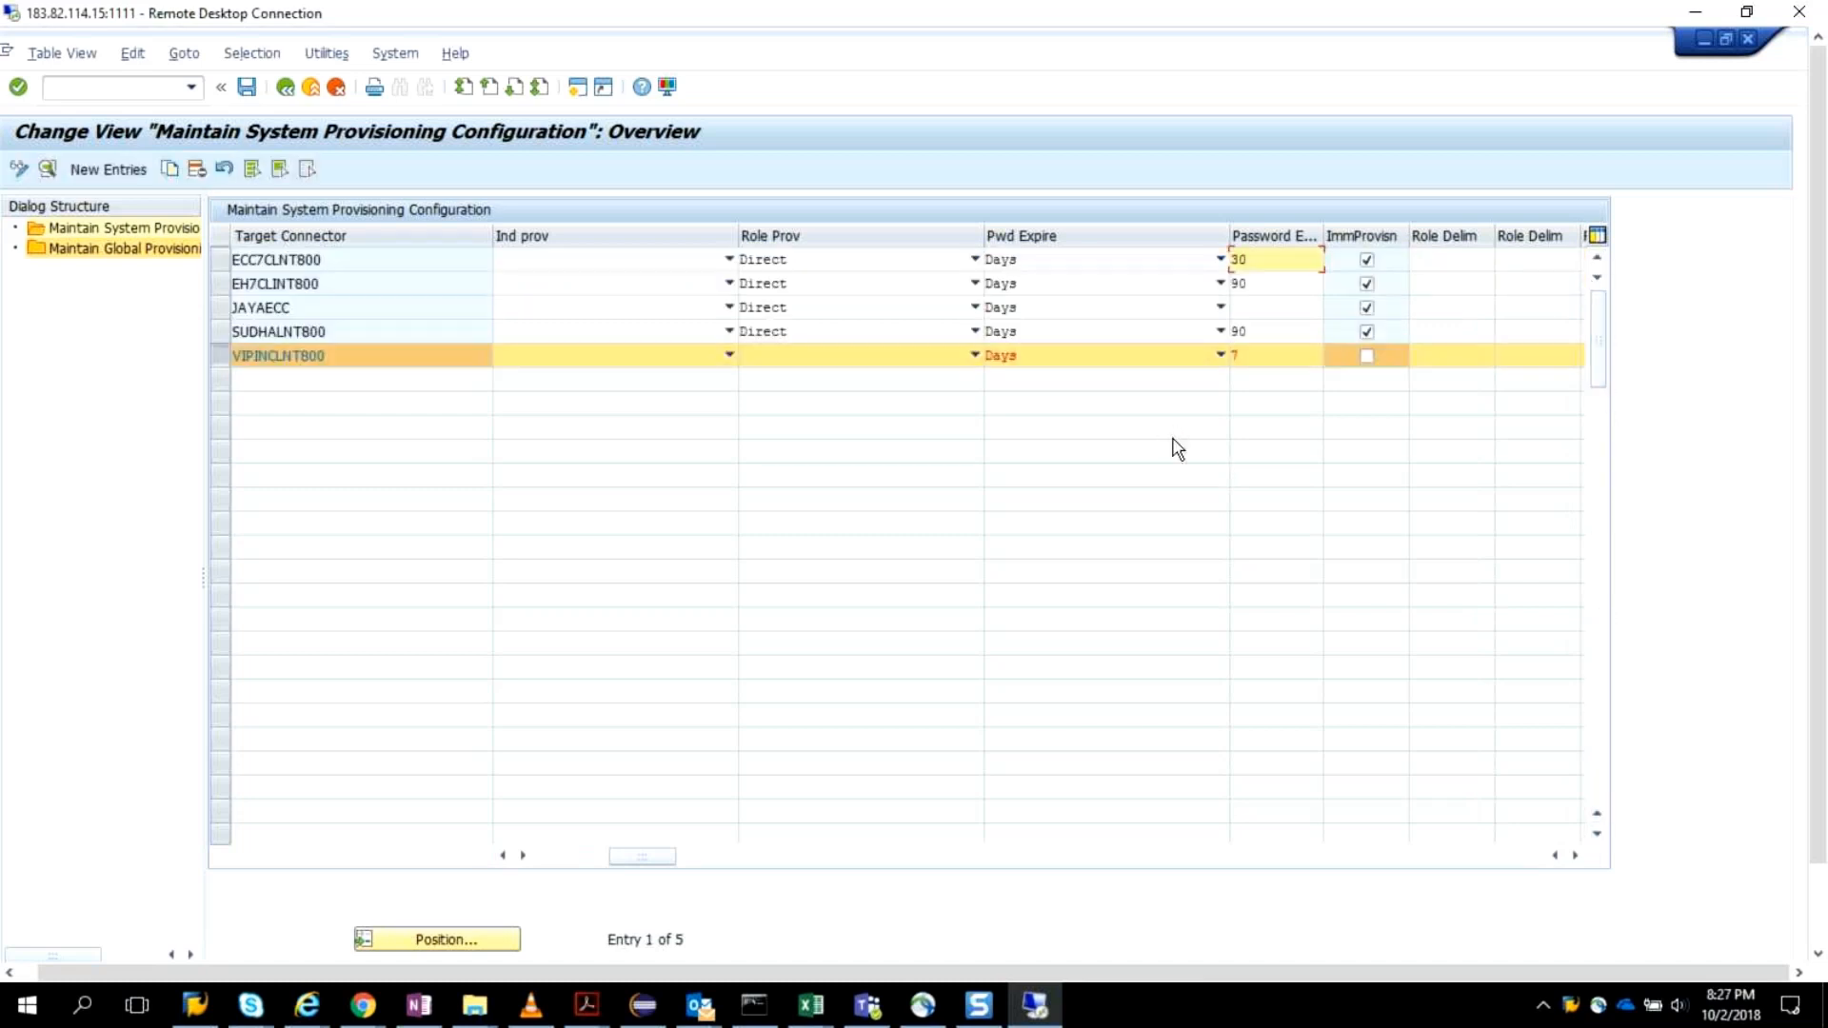
click(1245, 354)
text(70)
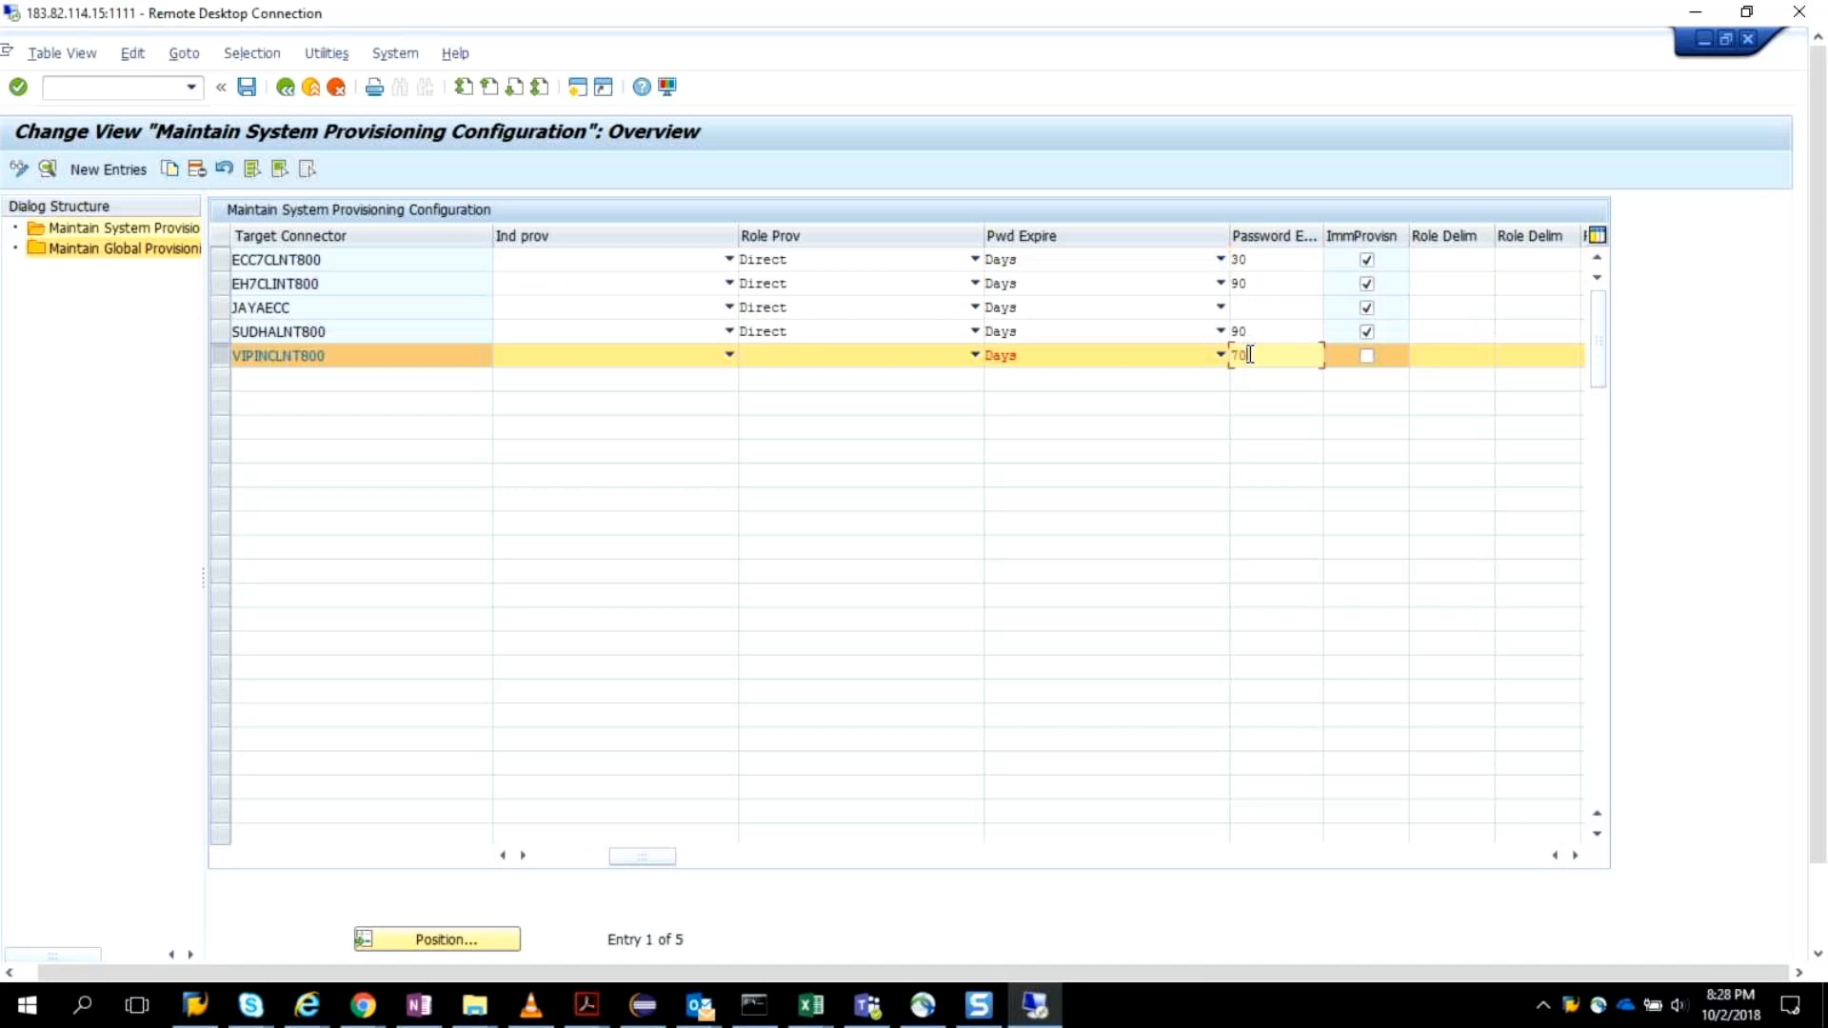
click(1367, 356)
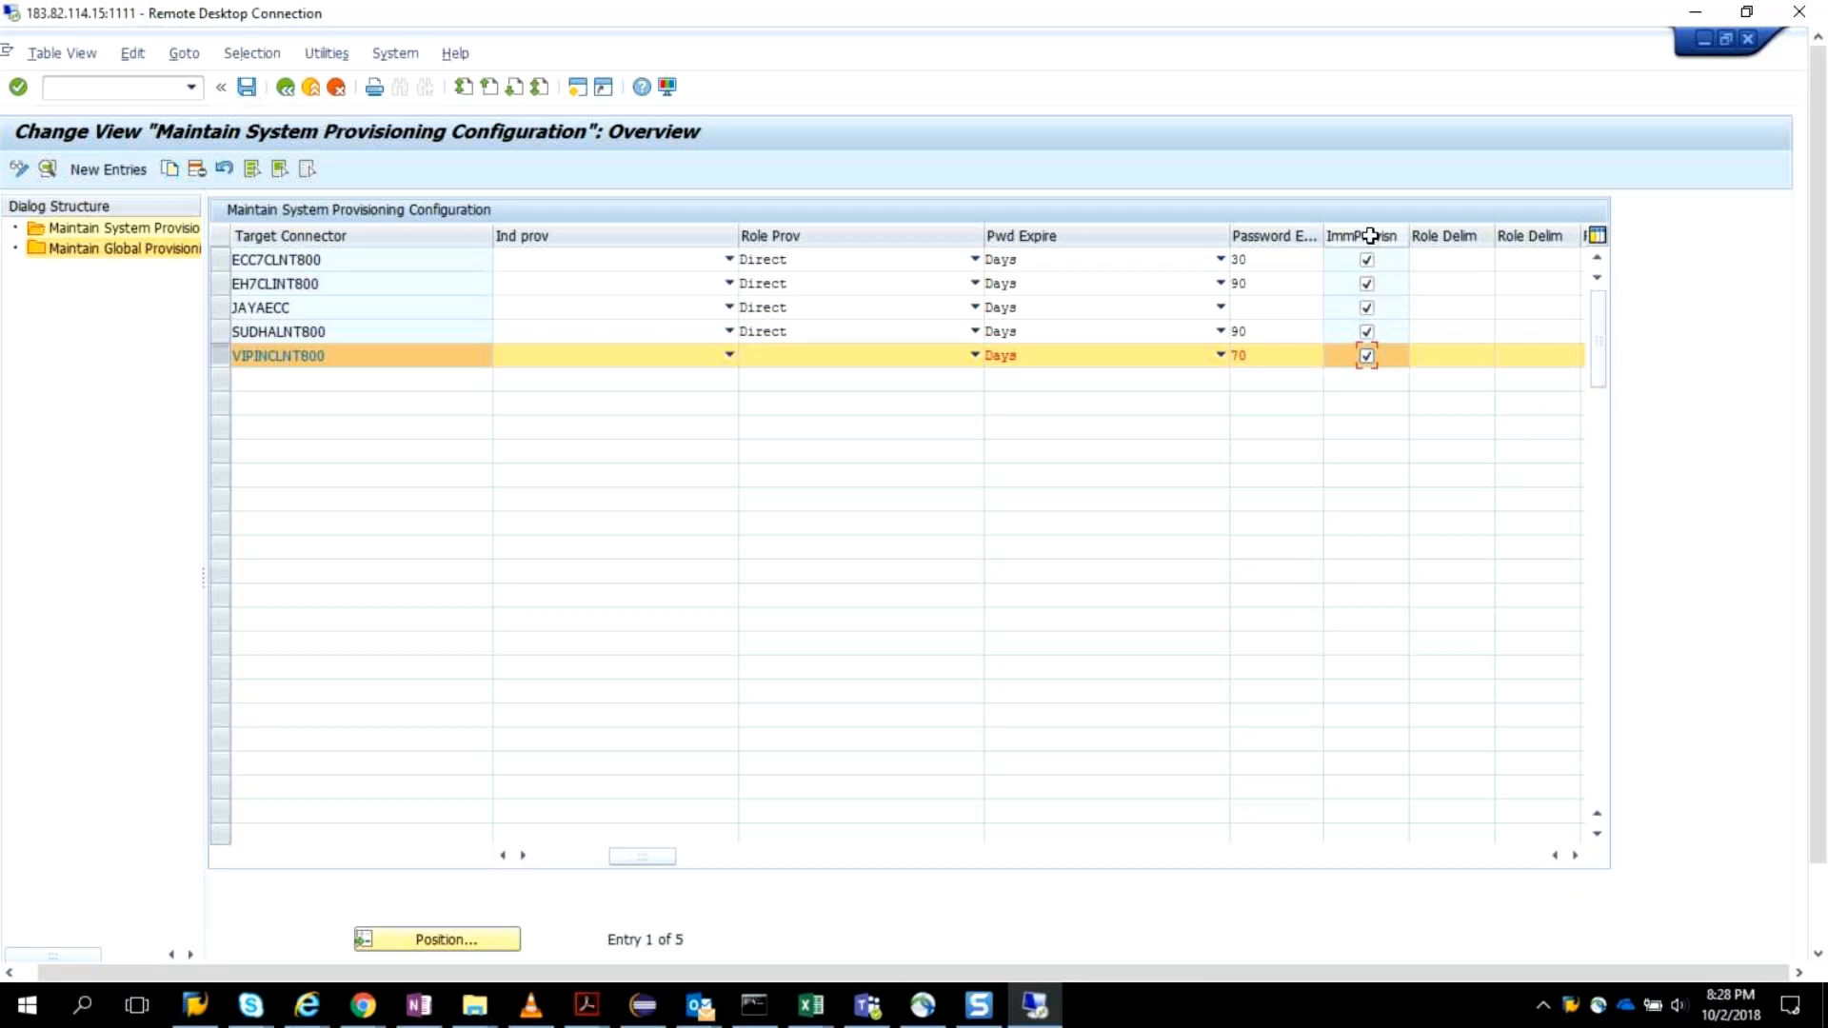
Set the role provisioning type of connector VIPINCLNT800 to Combined, save the provisioning settings, and return to the IMG structure.
drag(1436, 242, 1452, 290)
click(948, 363)
click(974, 355)
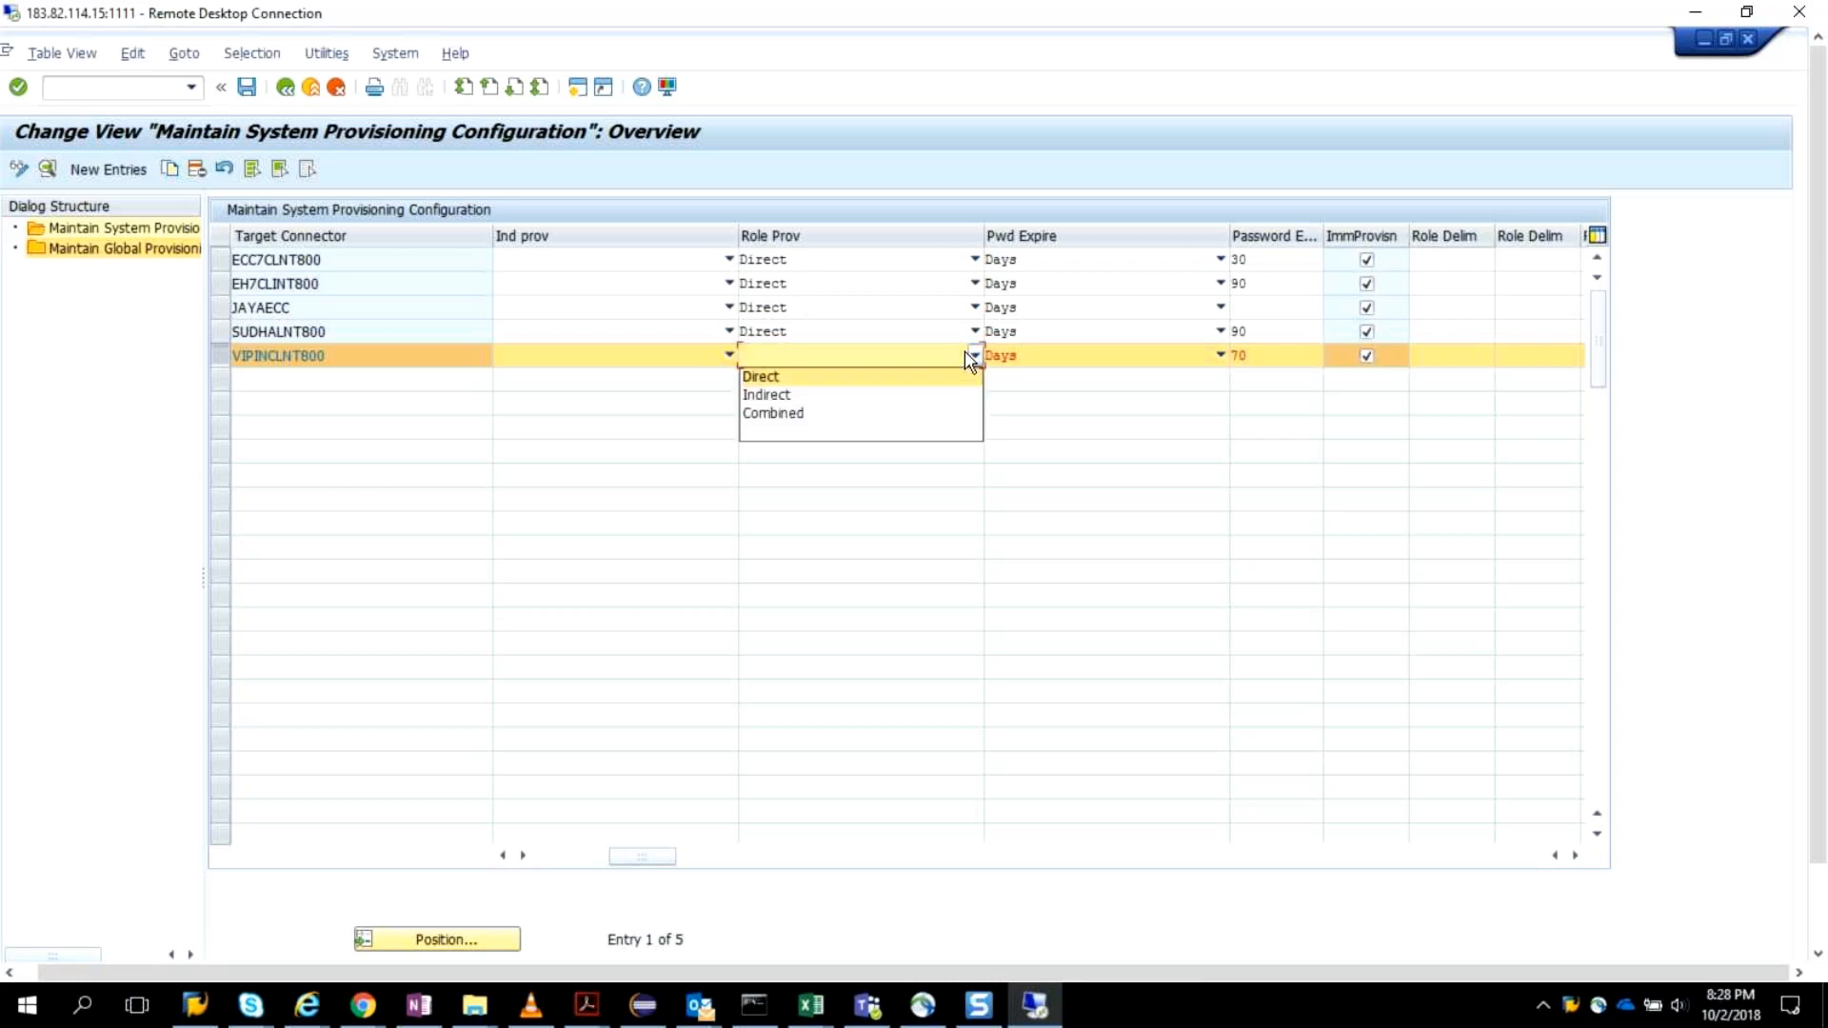
click(787, 417)
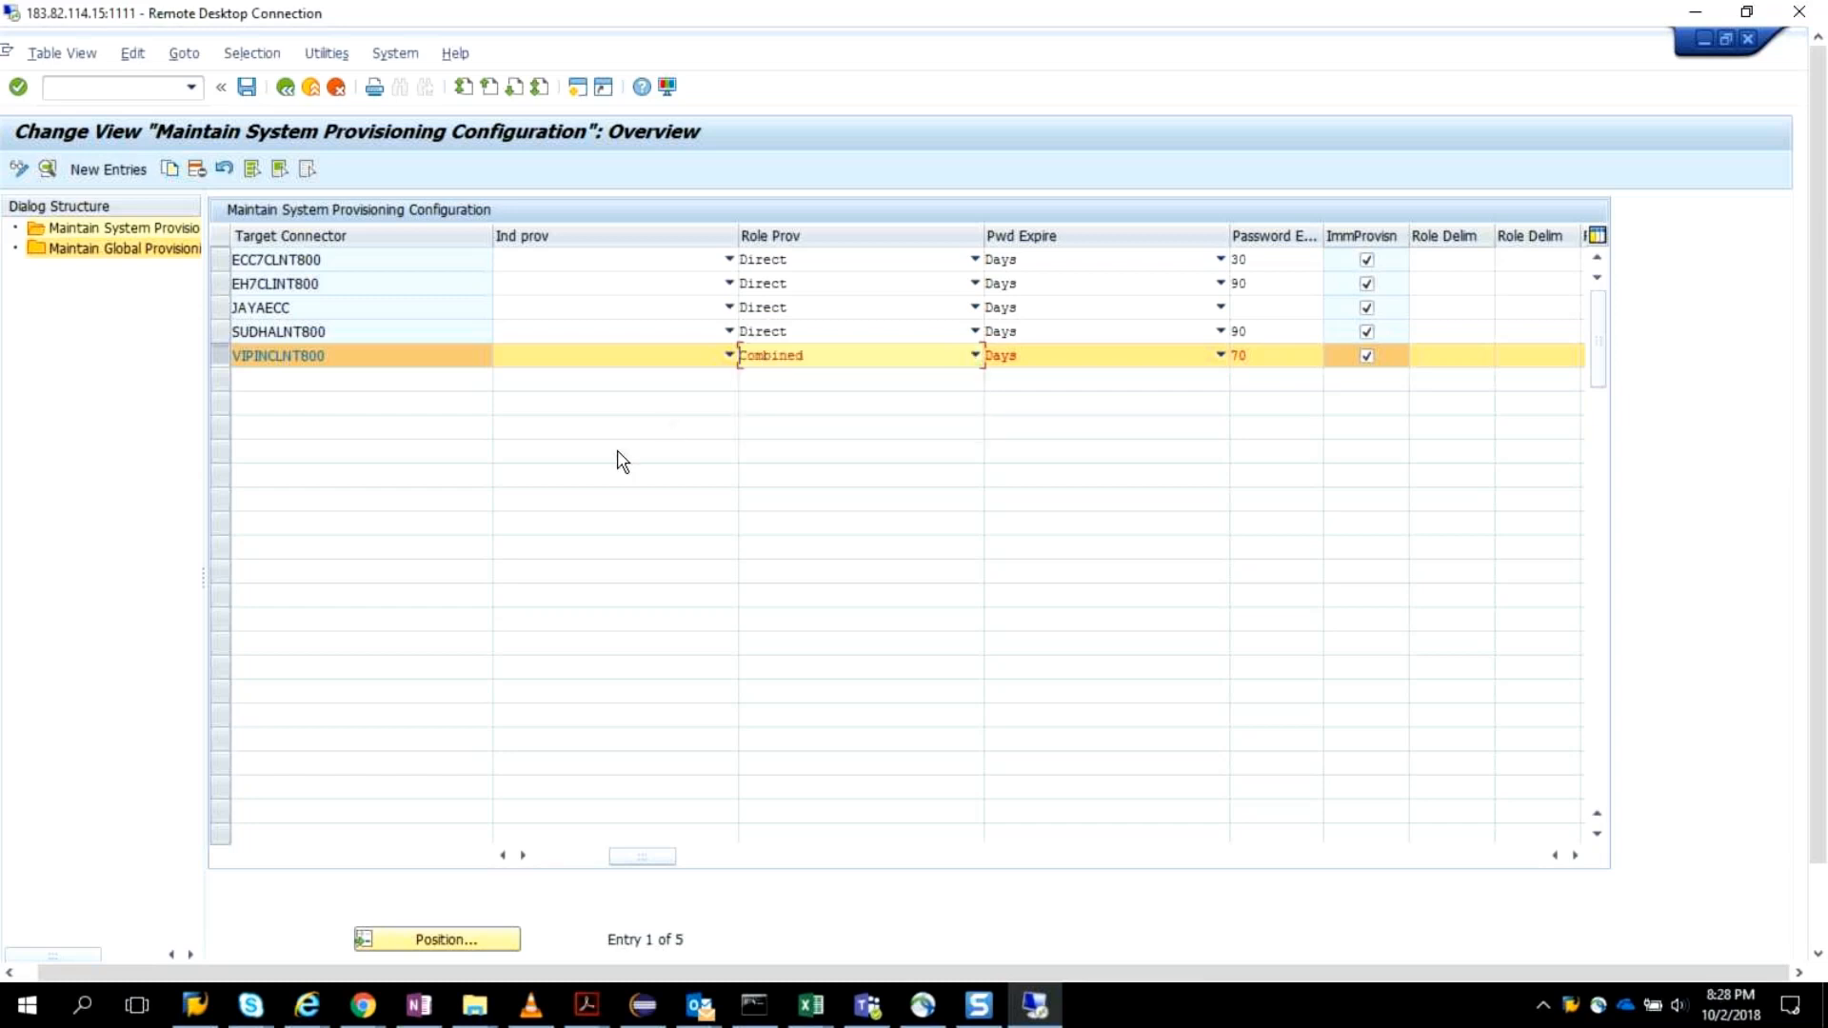
click(247, 88)
key(F3)
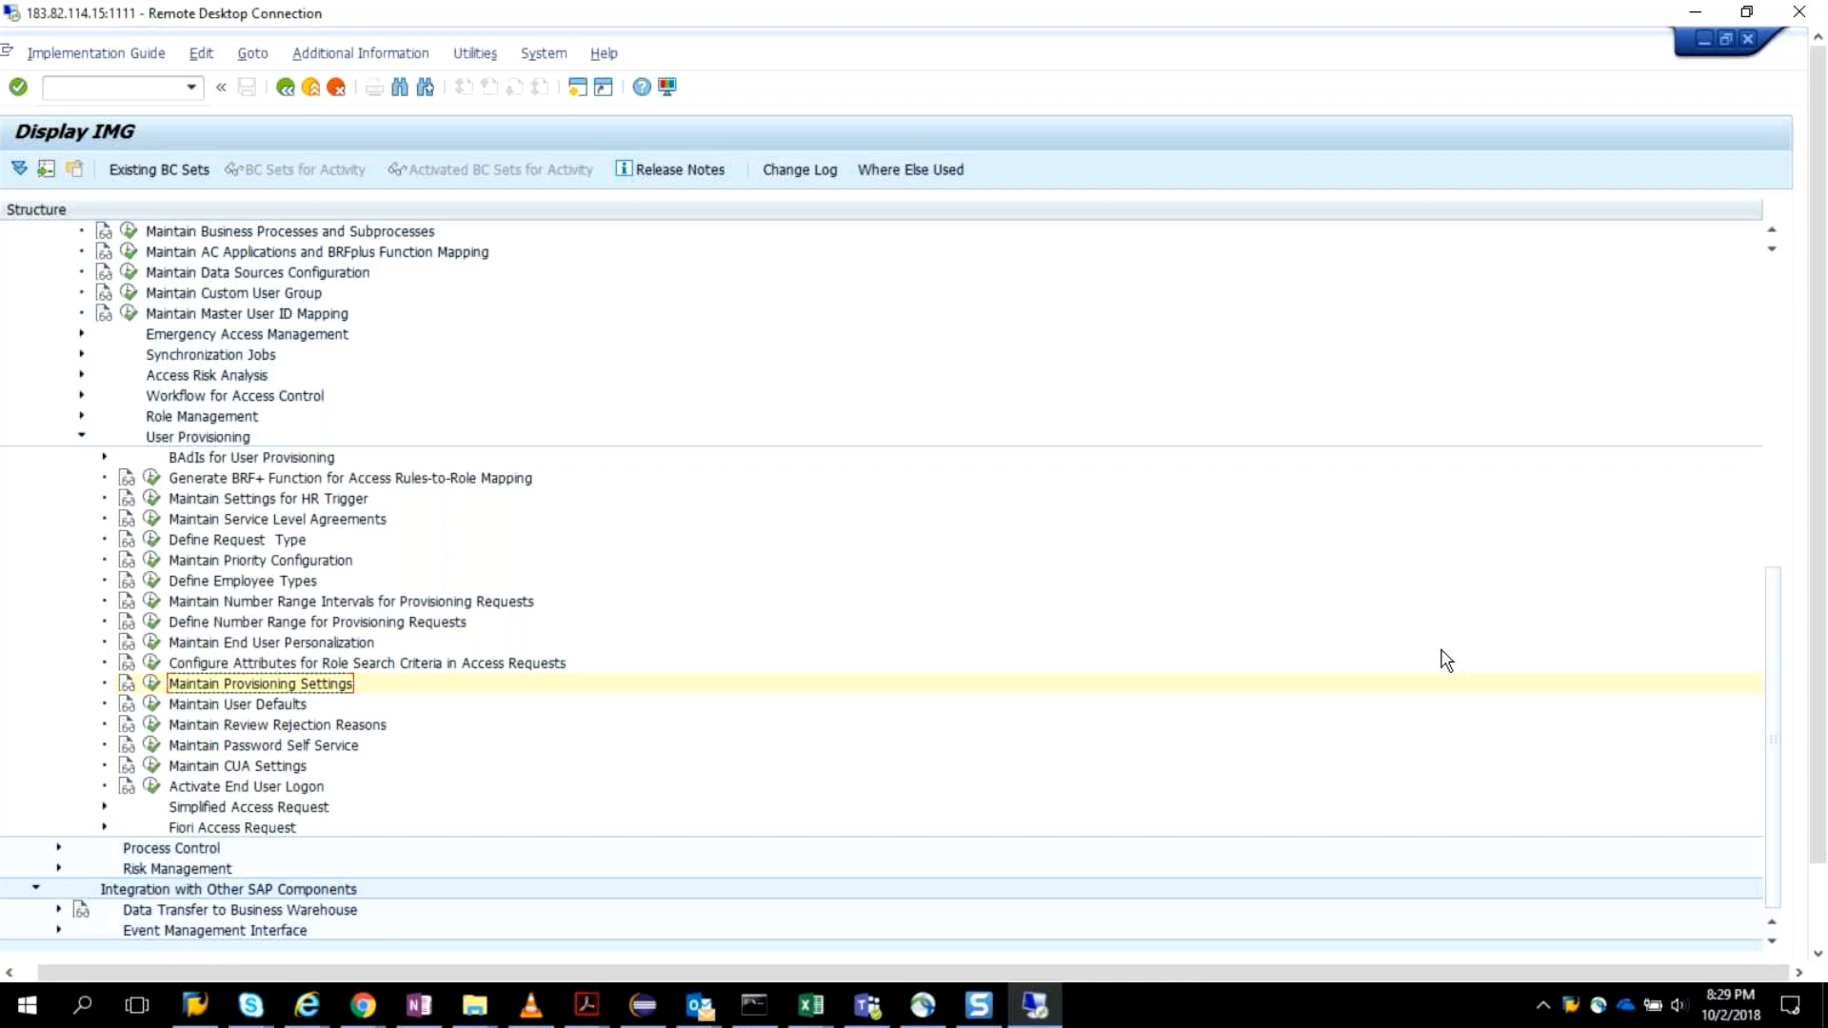
Review the target connector, time zone, and format defaults in Maintain User Defaults, and return to the IMG structure.
click(152, 706)
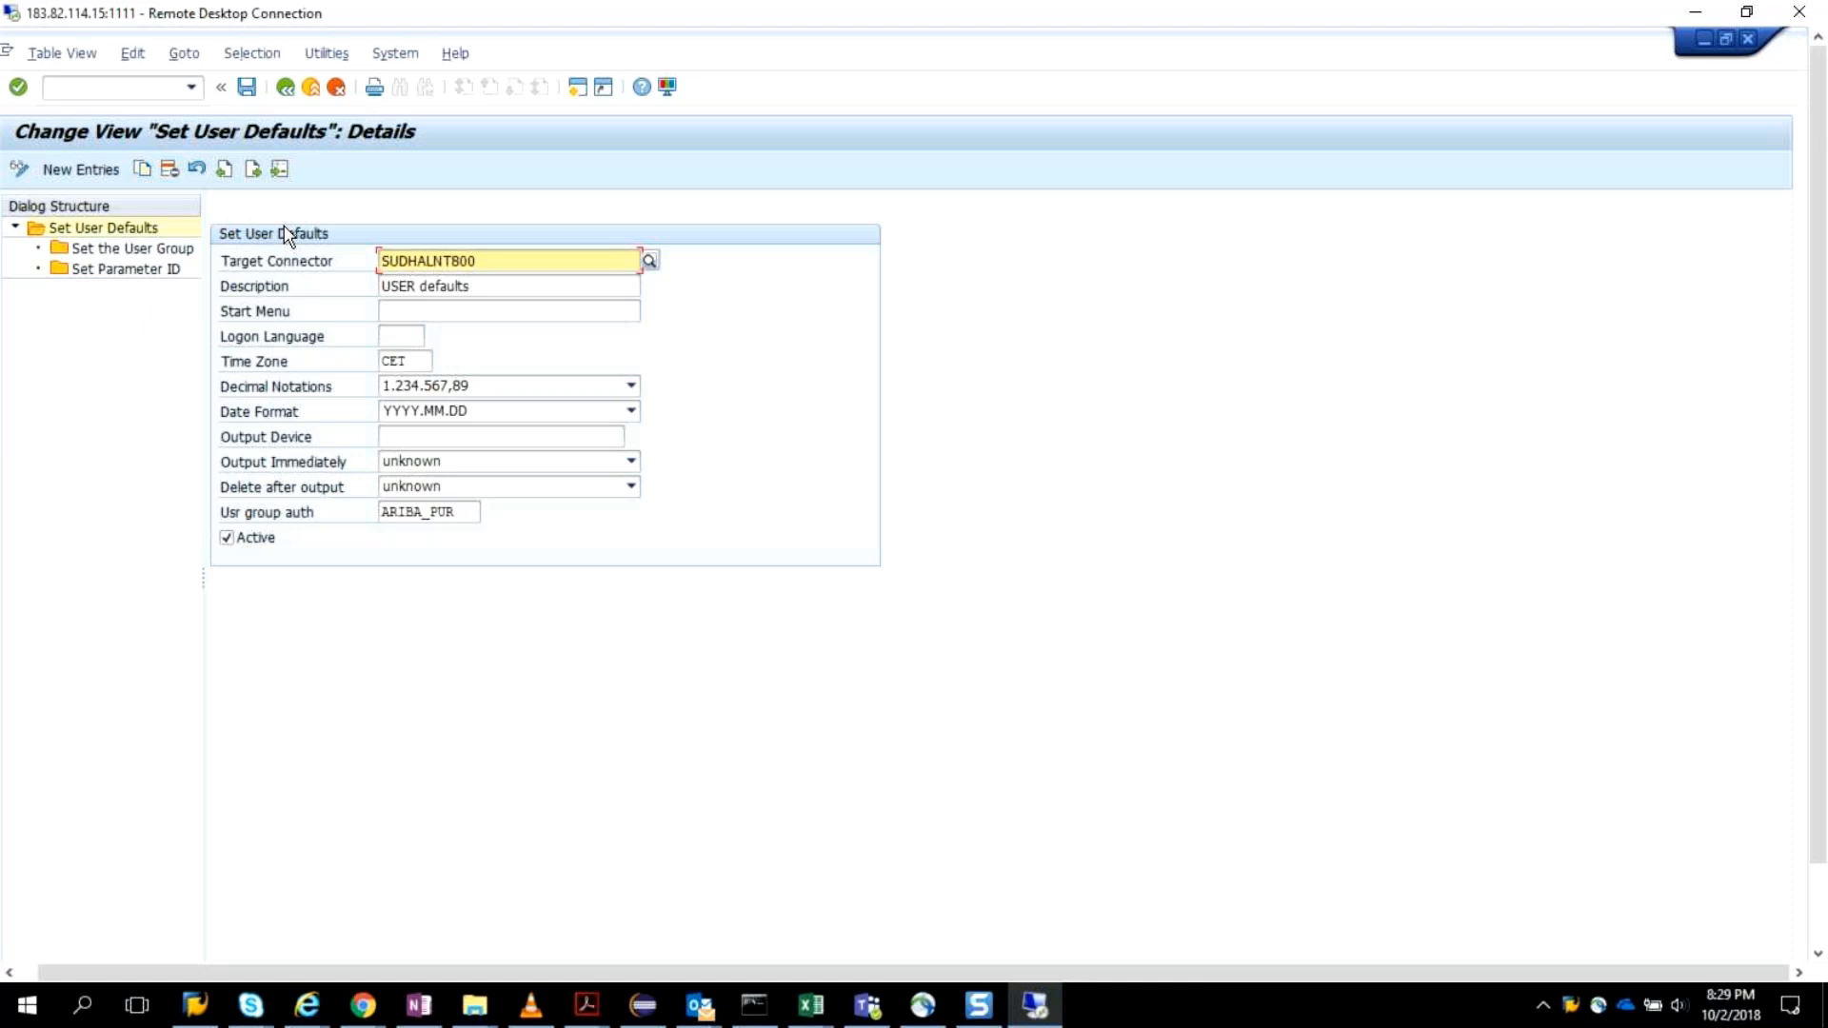
click(285, 89)
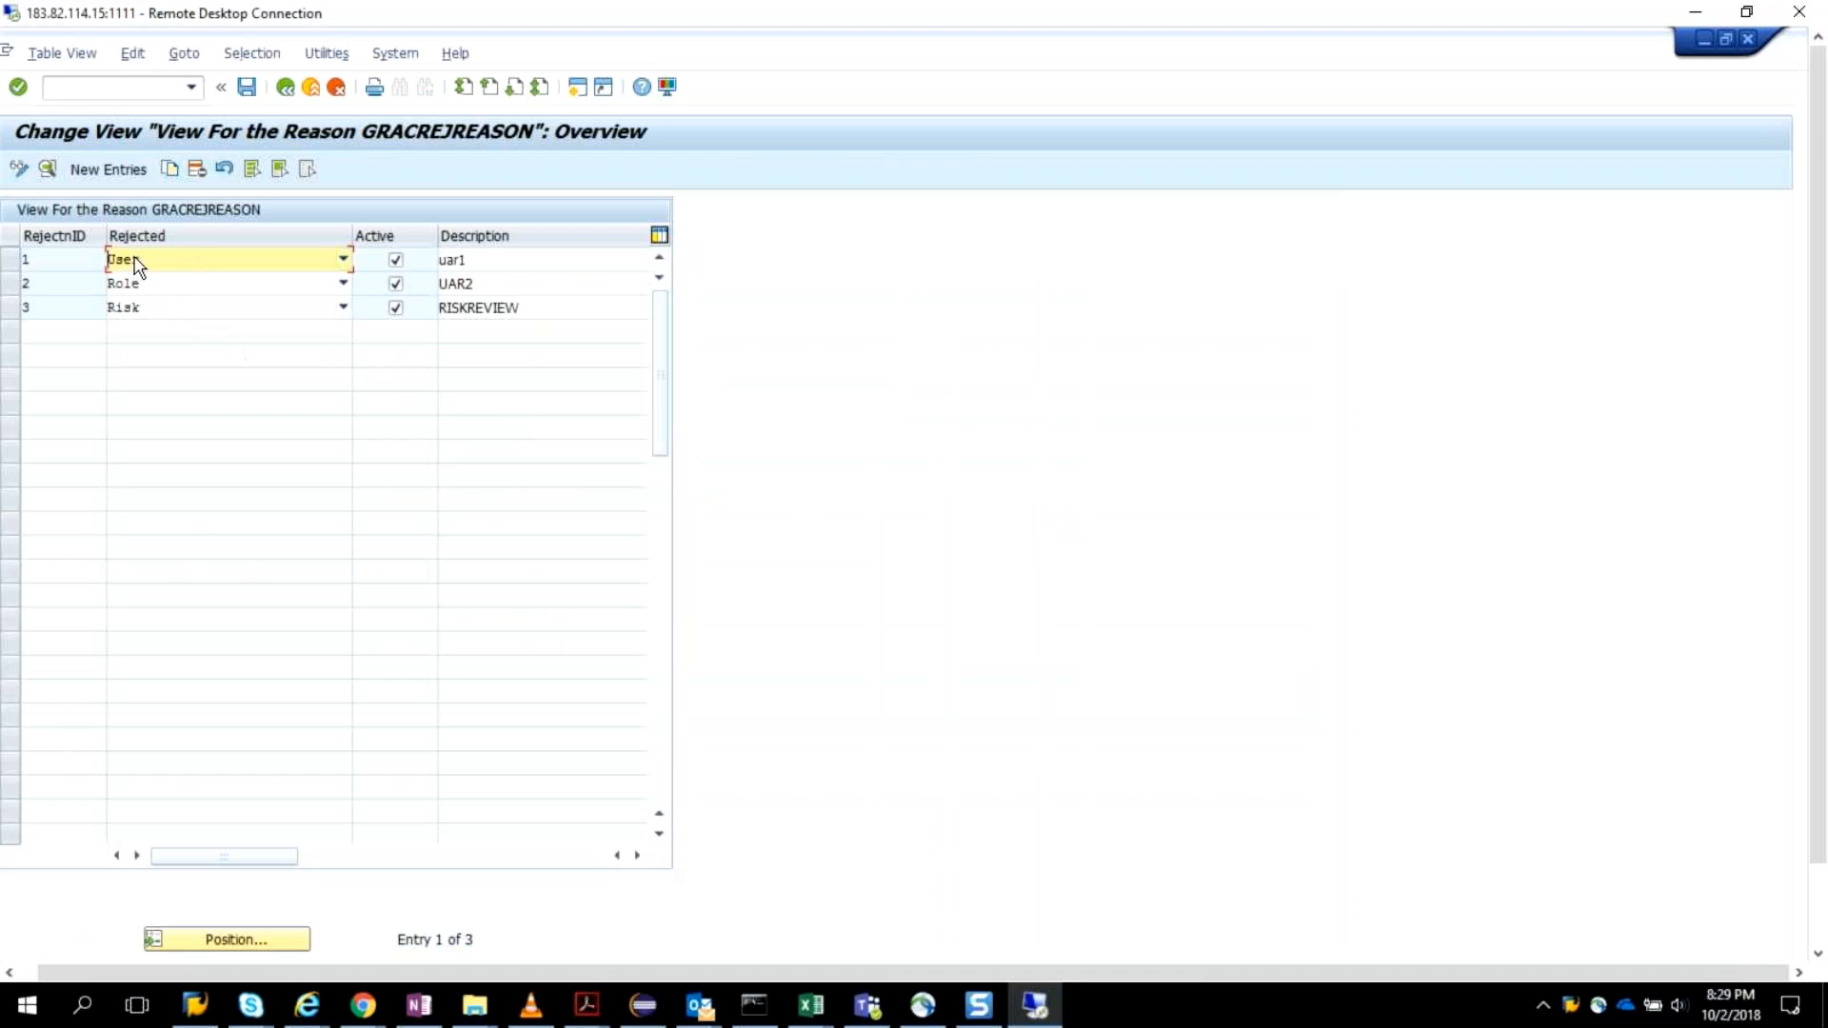
In Maintain Review Rejection Reasons, create an active Role rejection reason described as Invalid role and save it to the ARM Customozation request.
click(106, 172)
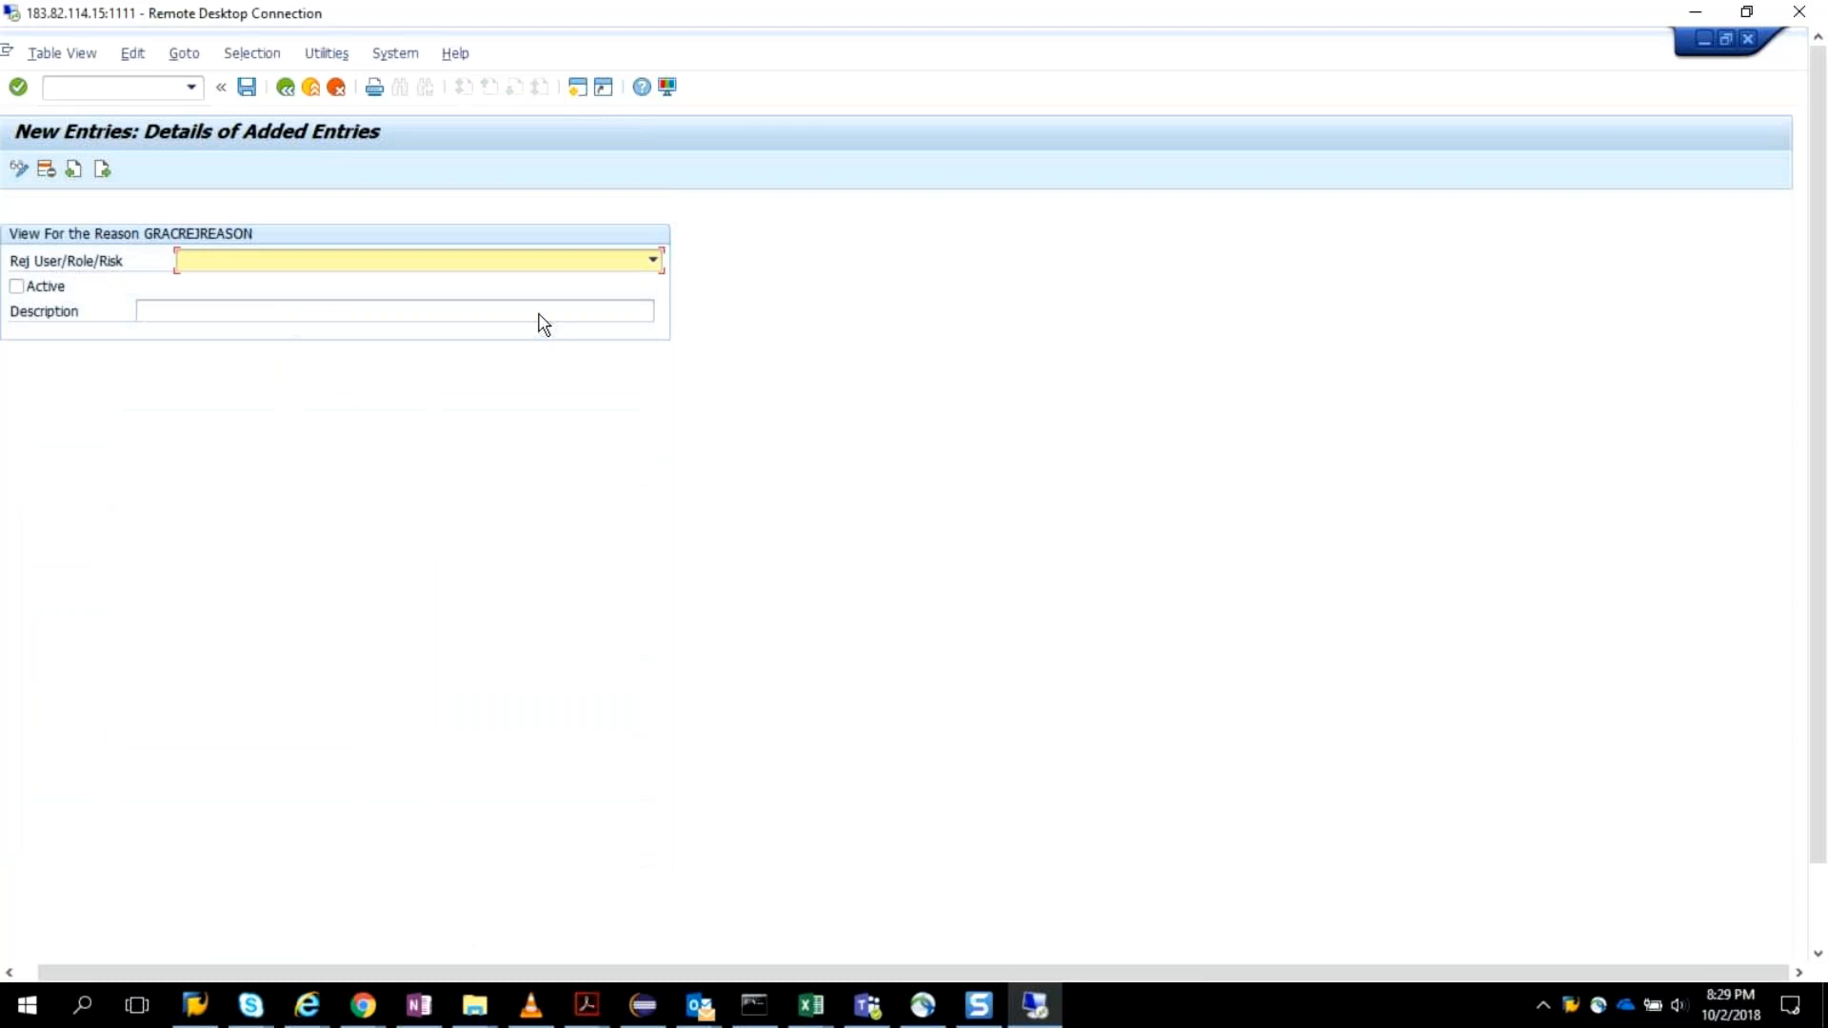
click(648, 262)
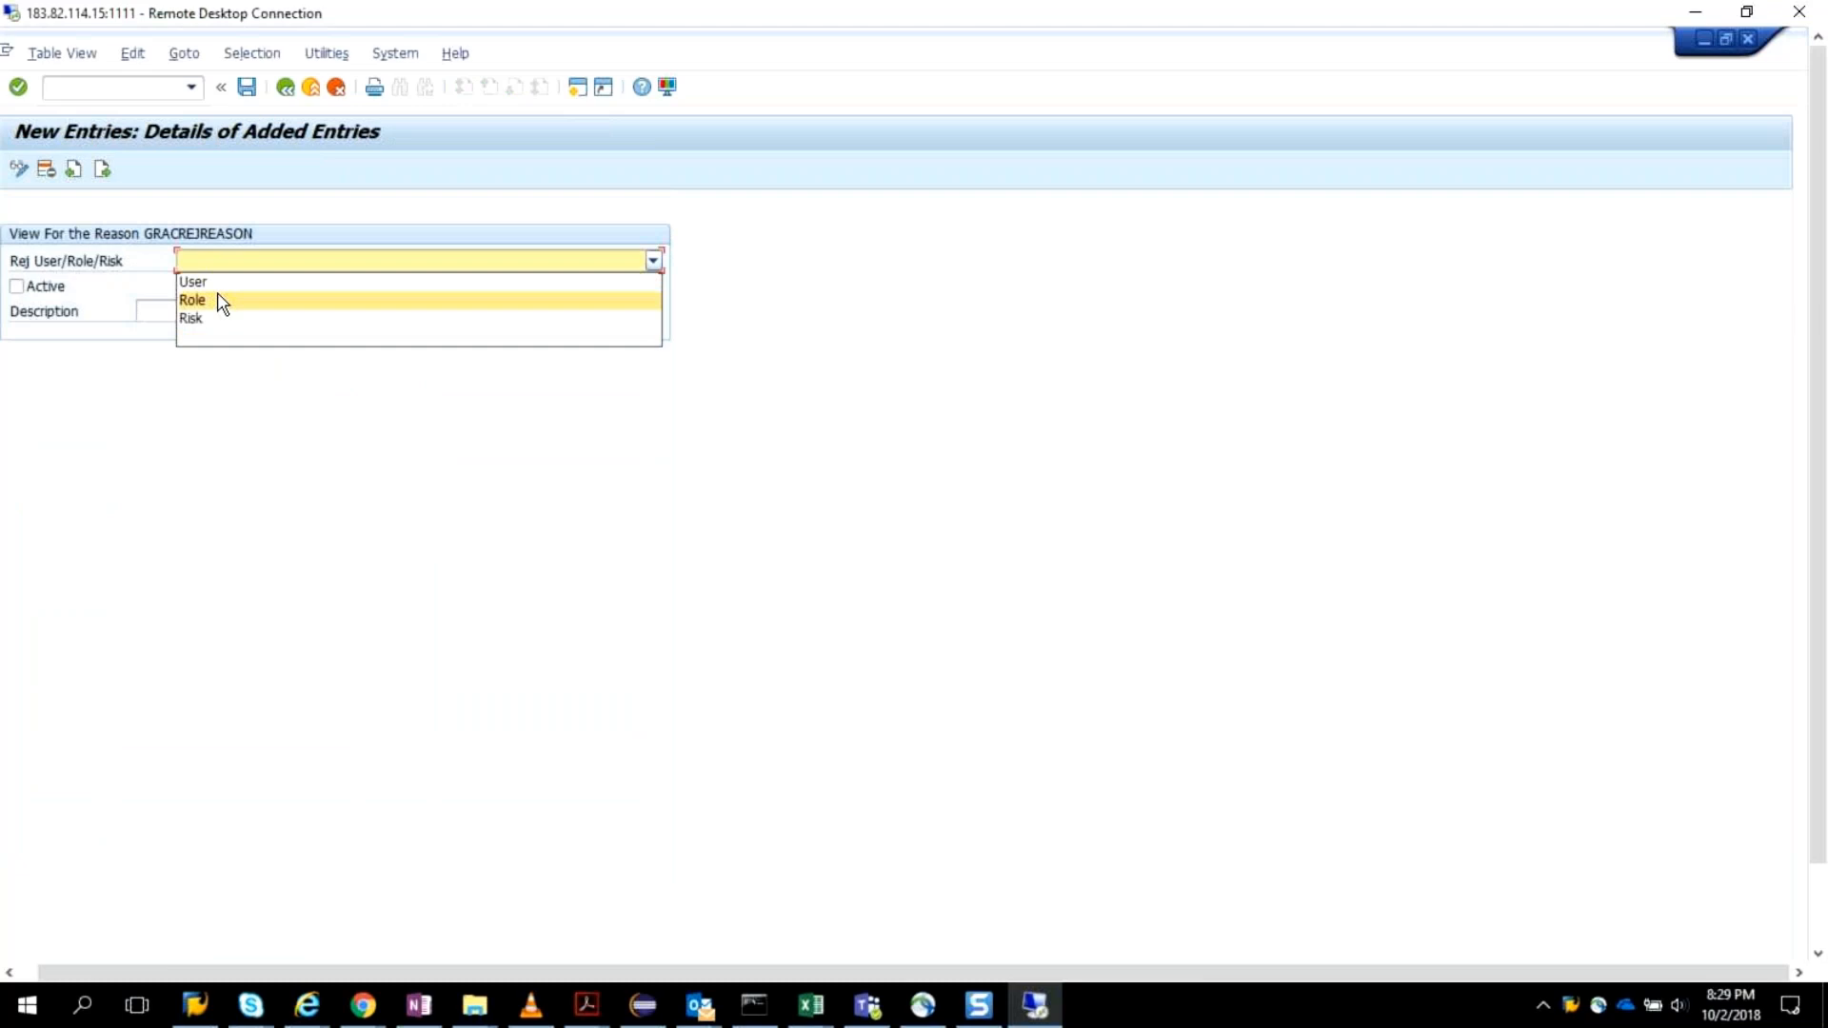
click(219, 301)
click(176, 307)
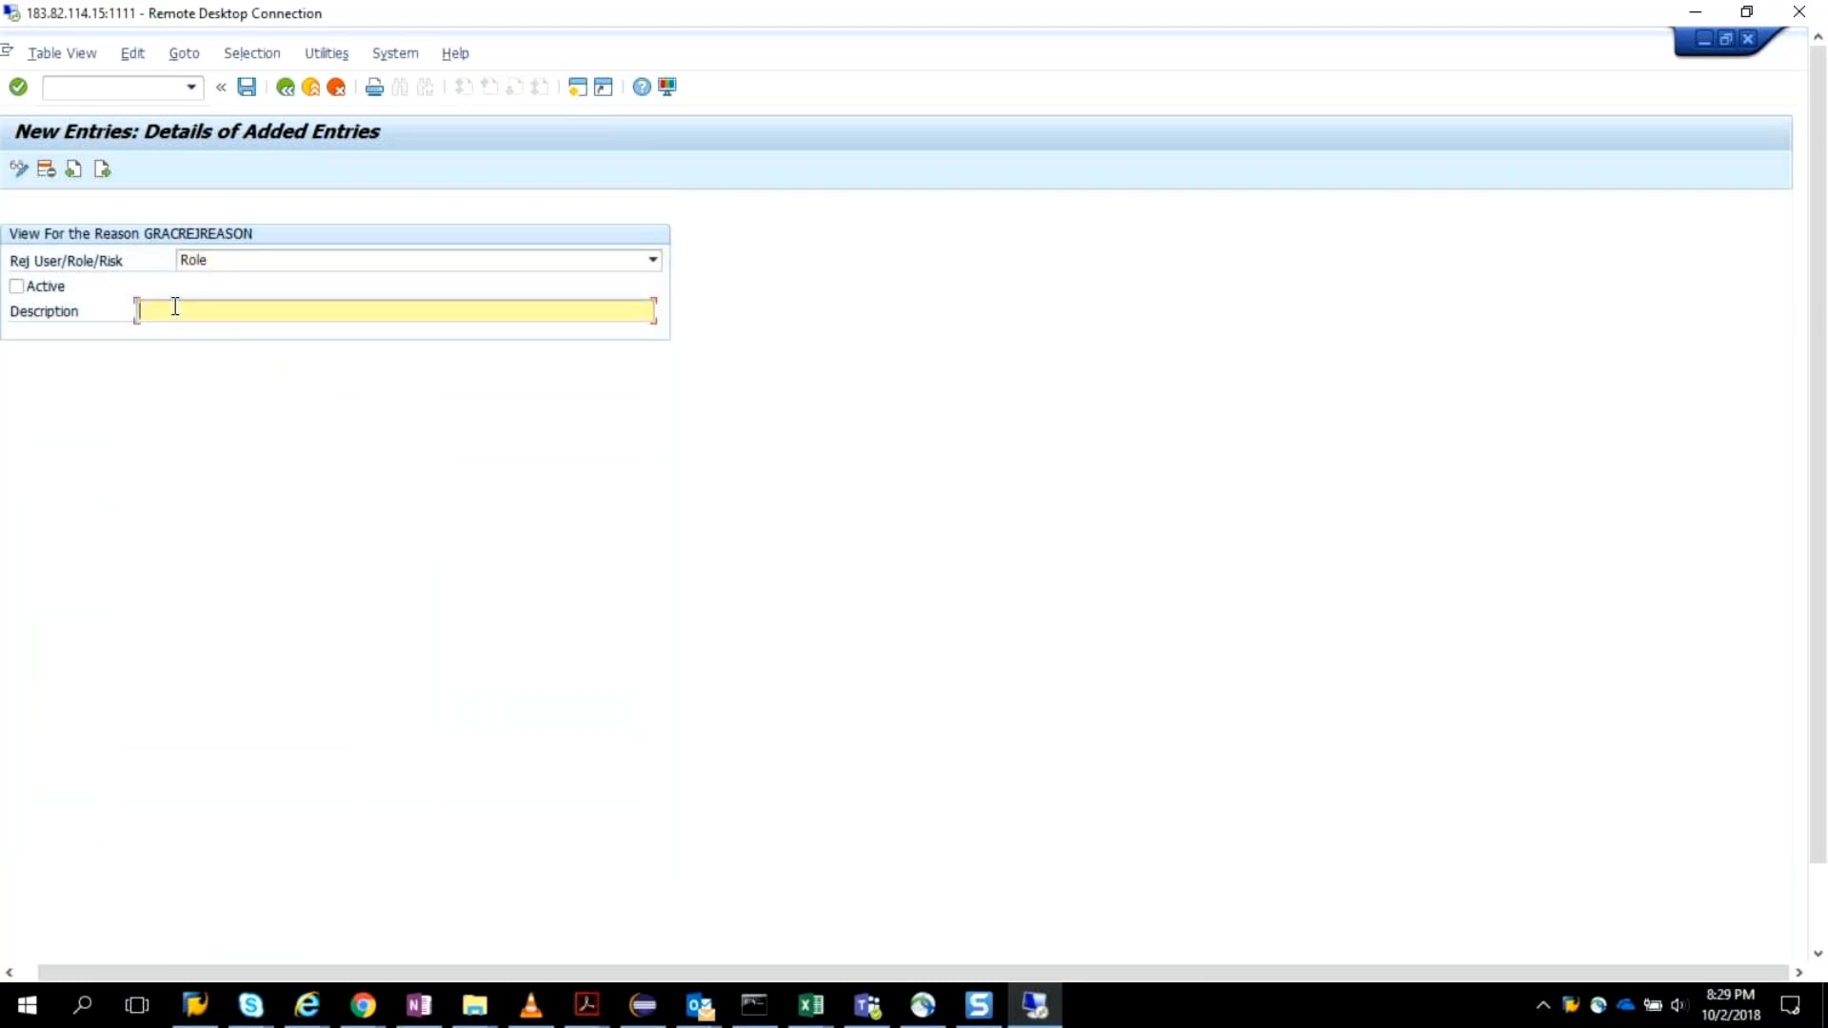
text(Invalid role)
click(18, 287)
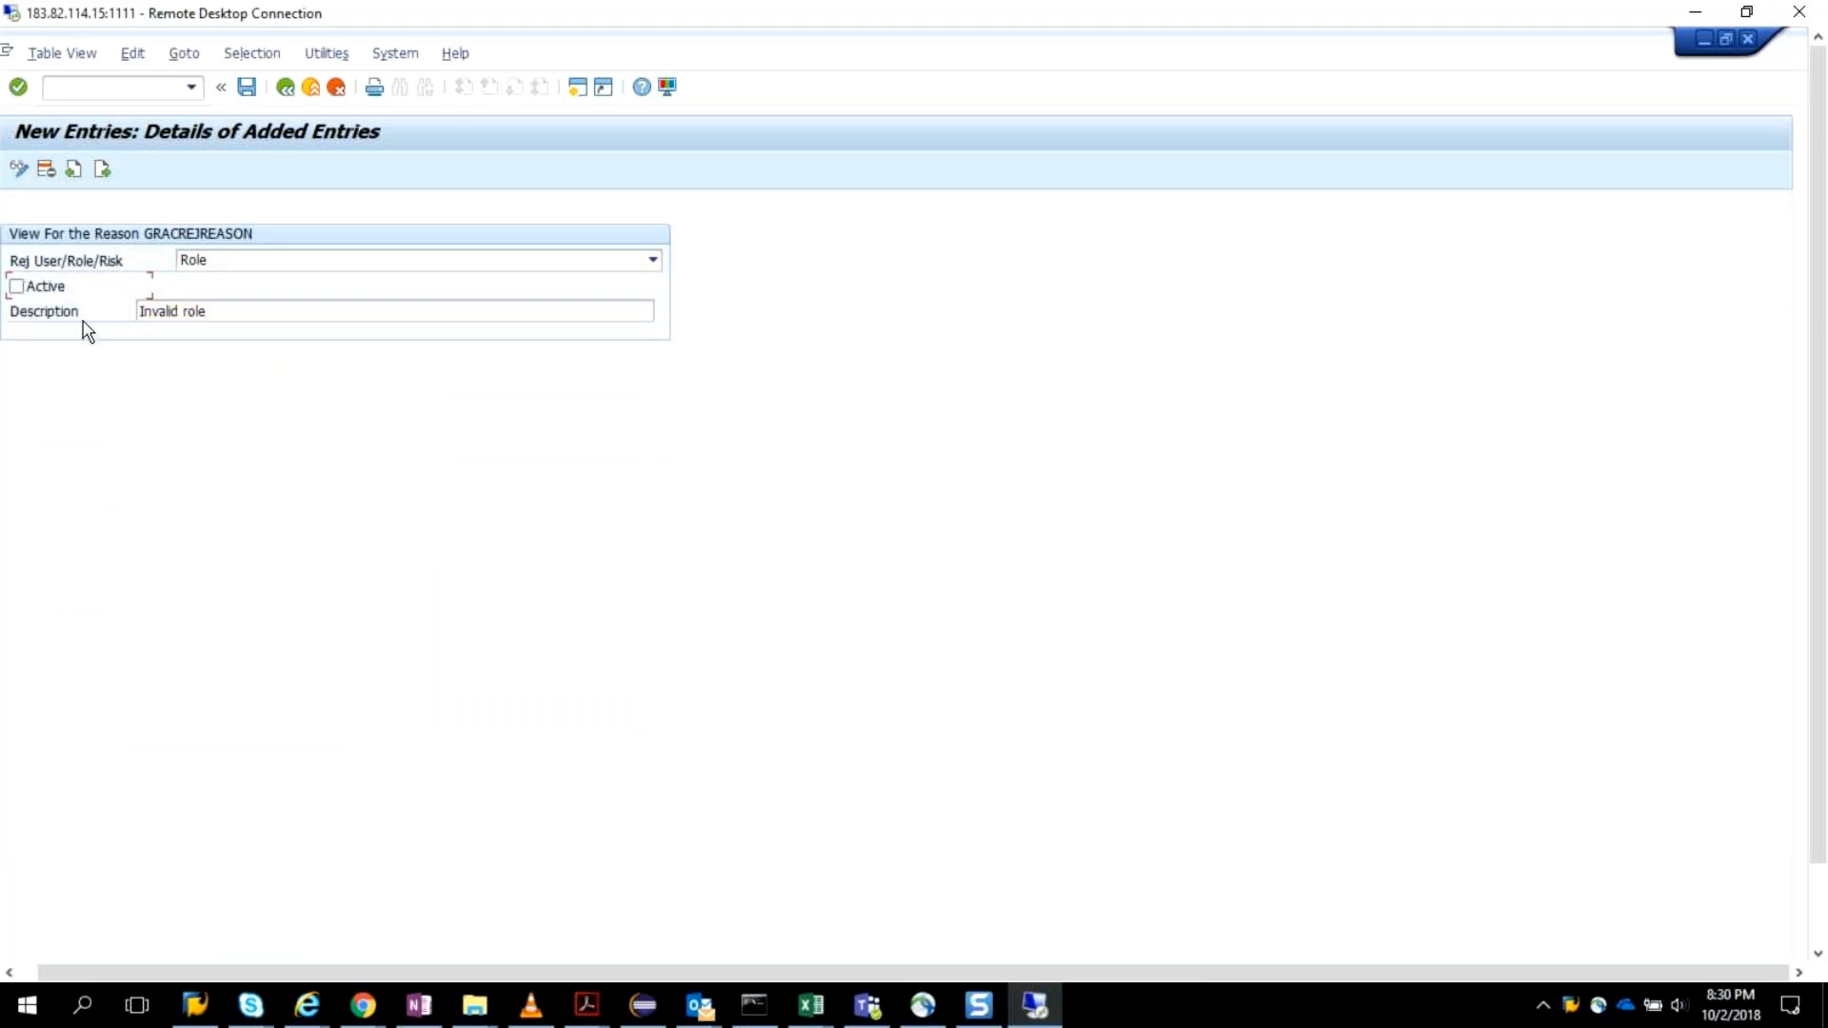
click(248, 88)
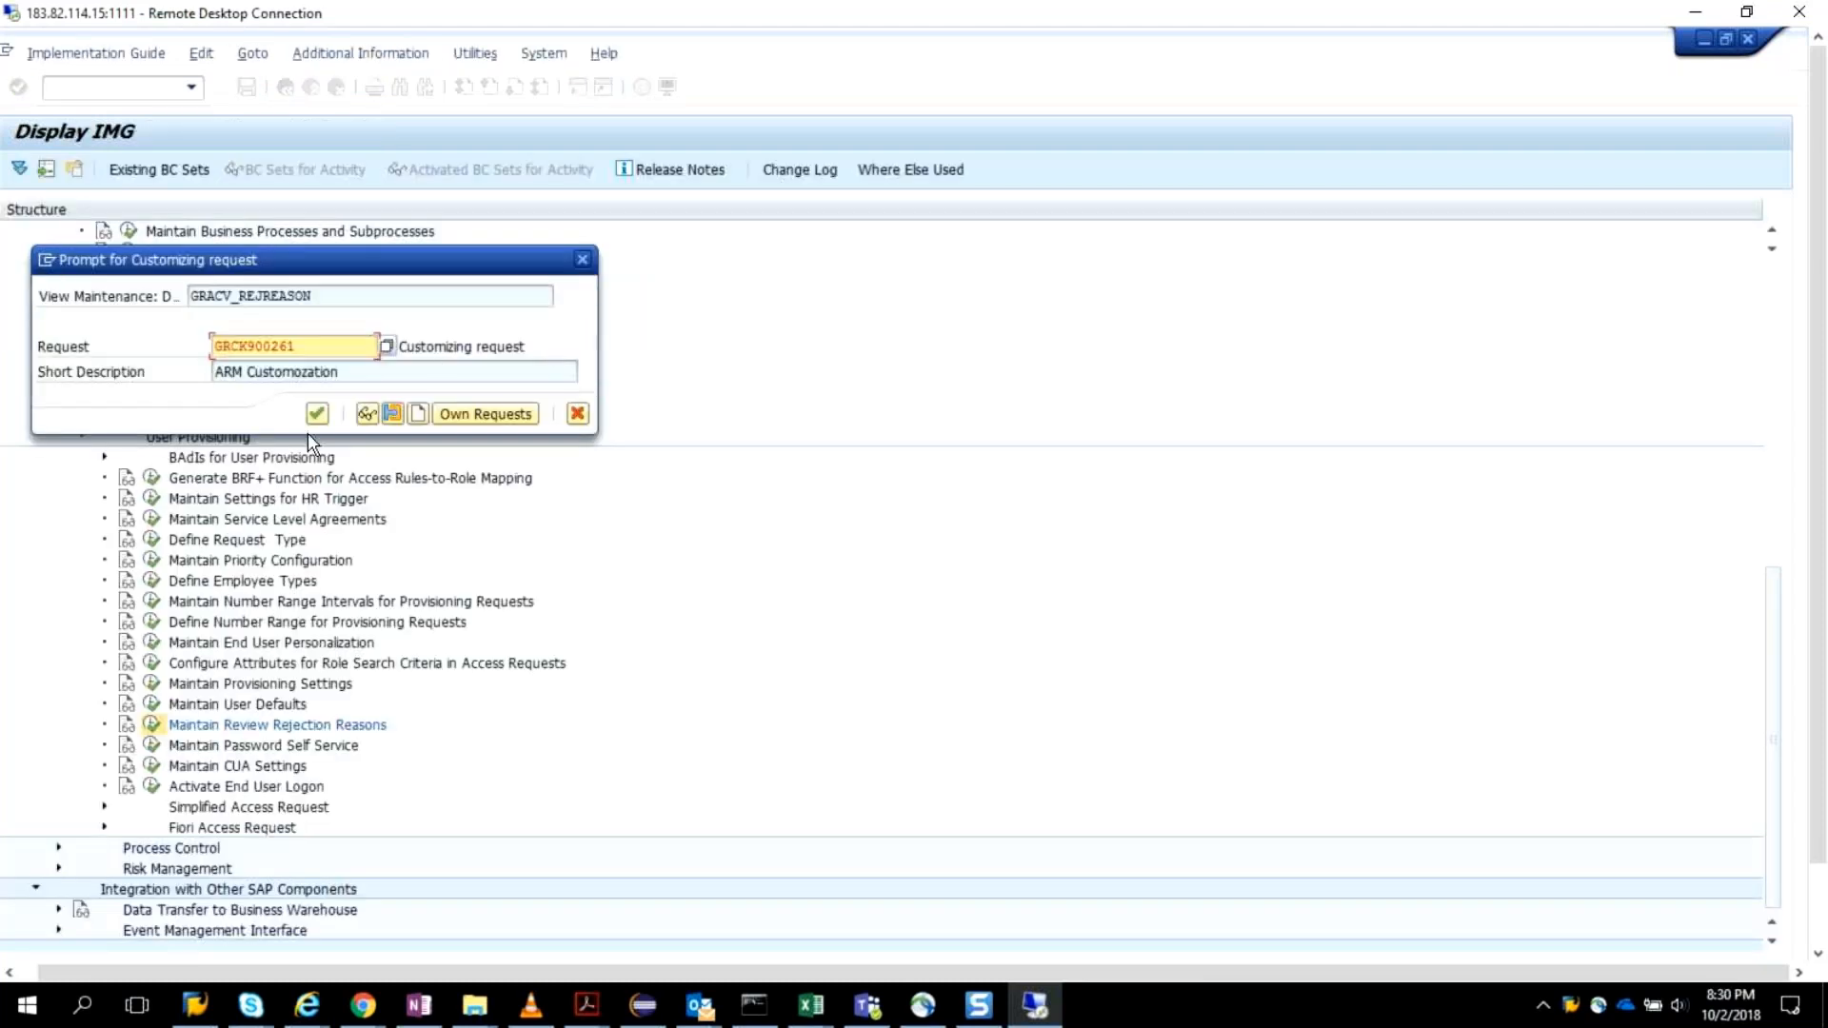
key(Return)
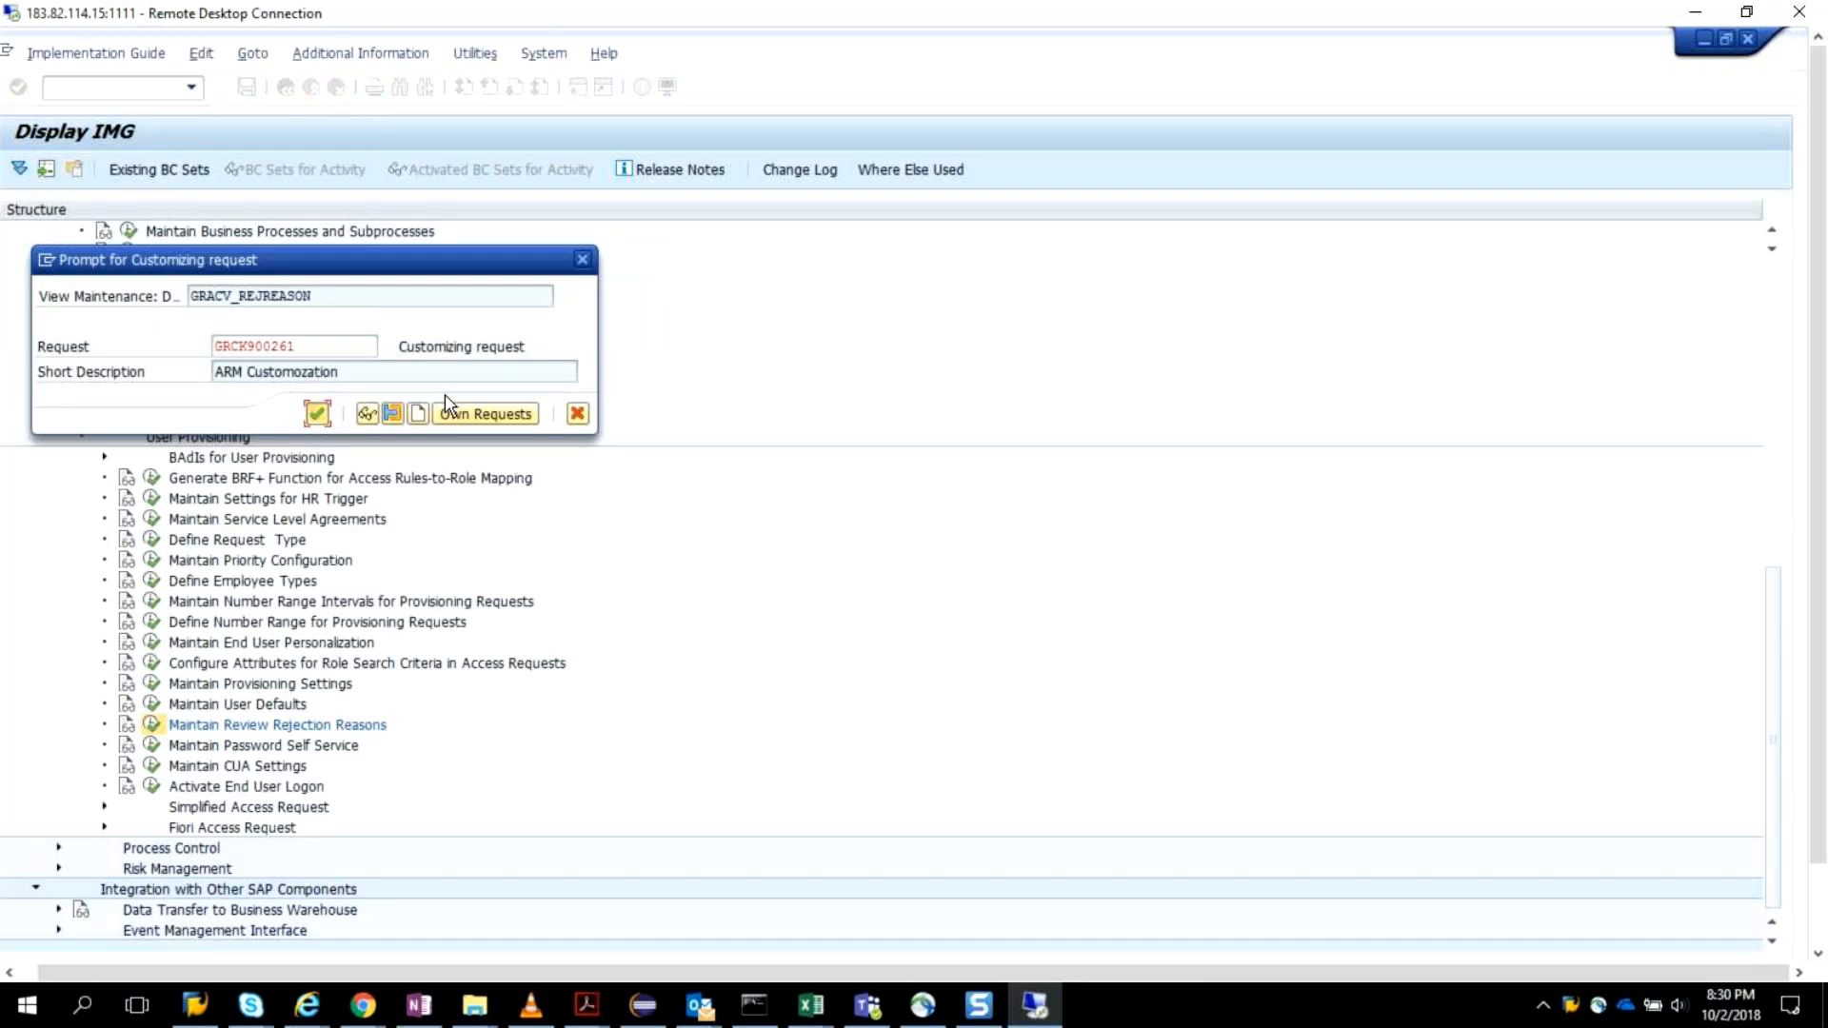
key(Return)
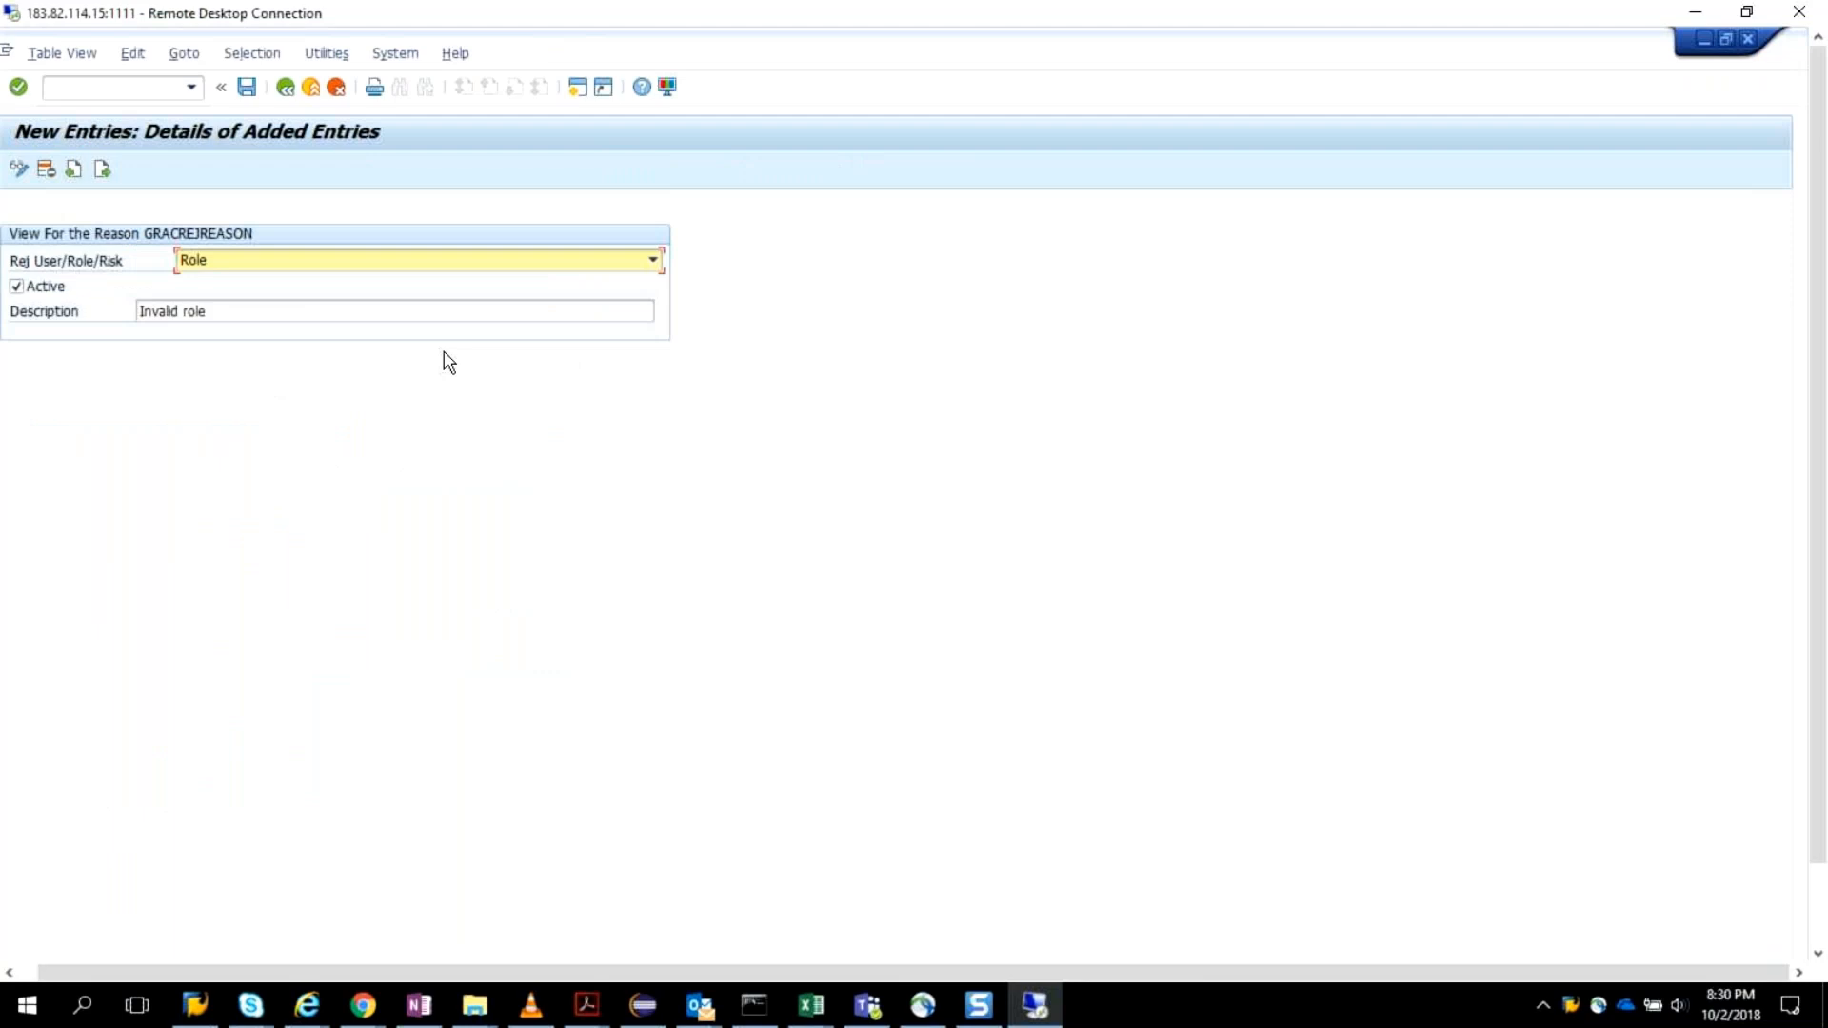
Change the rejection reason's description to "Invalid role - for other team only" and return to the IMG structure.
click(269, 317)
text(for )
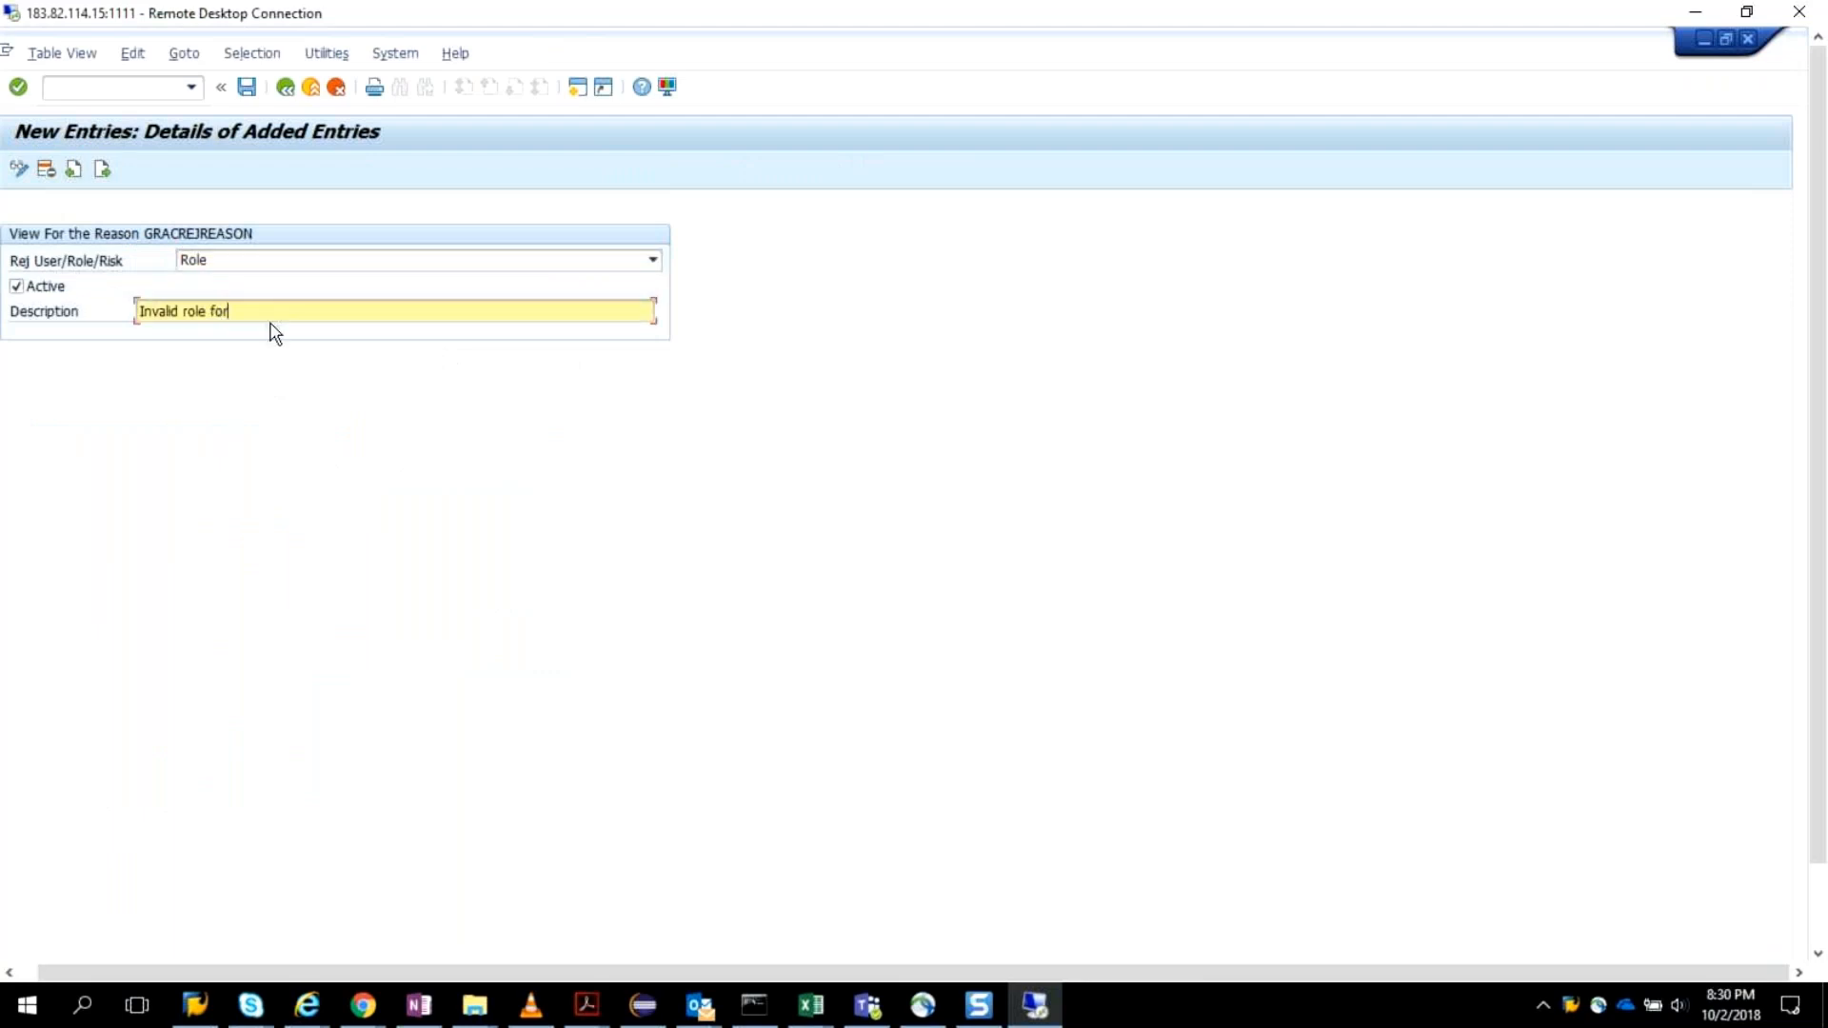
text(other)
text( tema only)
key(BackSpace)
key(BackSpace)
key(BackSpace)
key(BackSpace)
key(BackSpace)
key(BackSpace)
key(BackSpace)
text(am o)
text(nly)
text(- )
text(fo)
key(Delete)
key(Home)
key(shift+Tab)
click(286, 86)
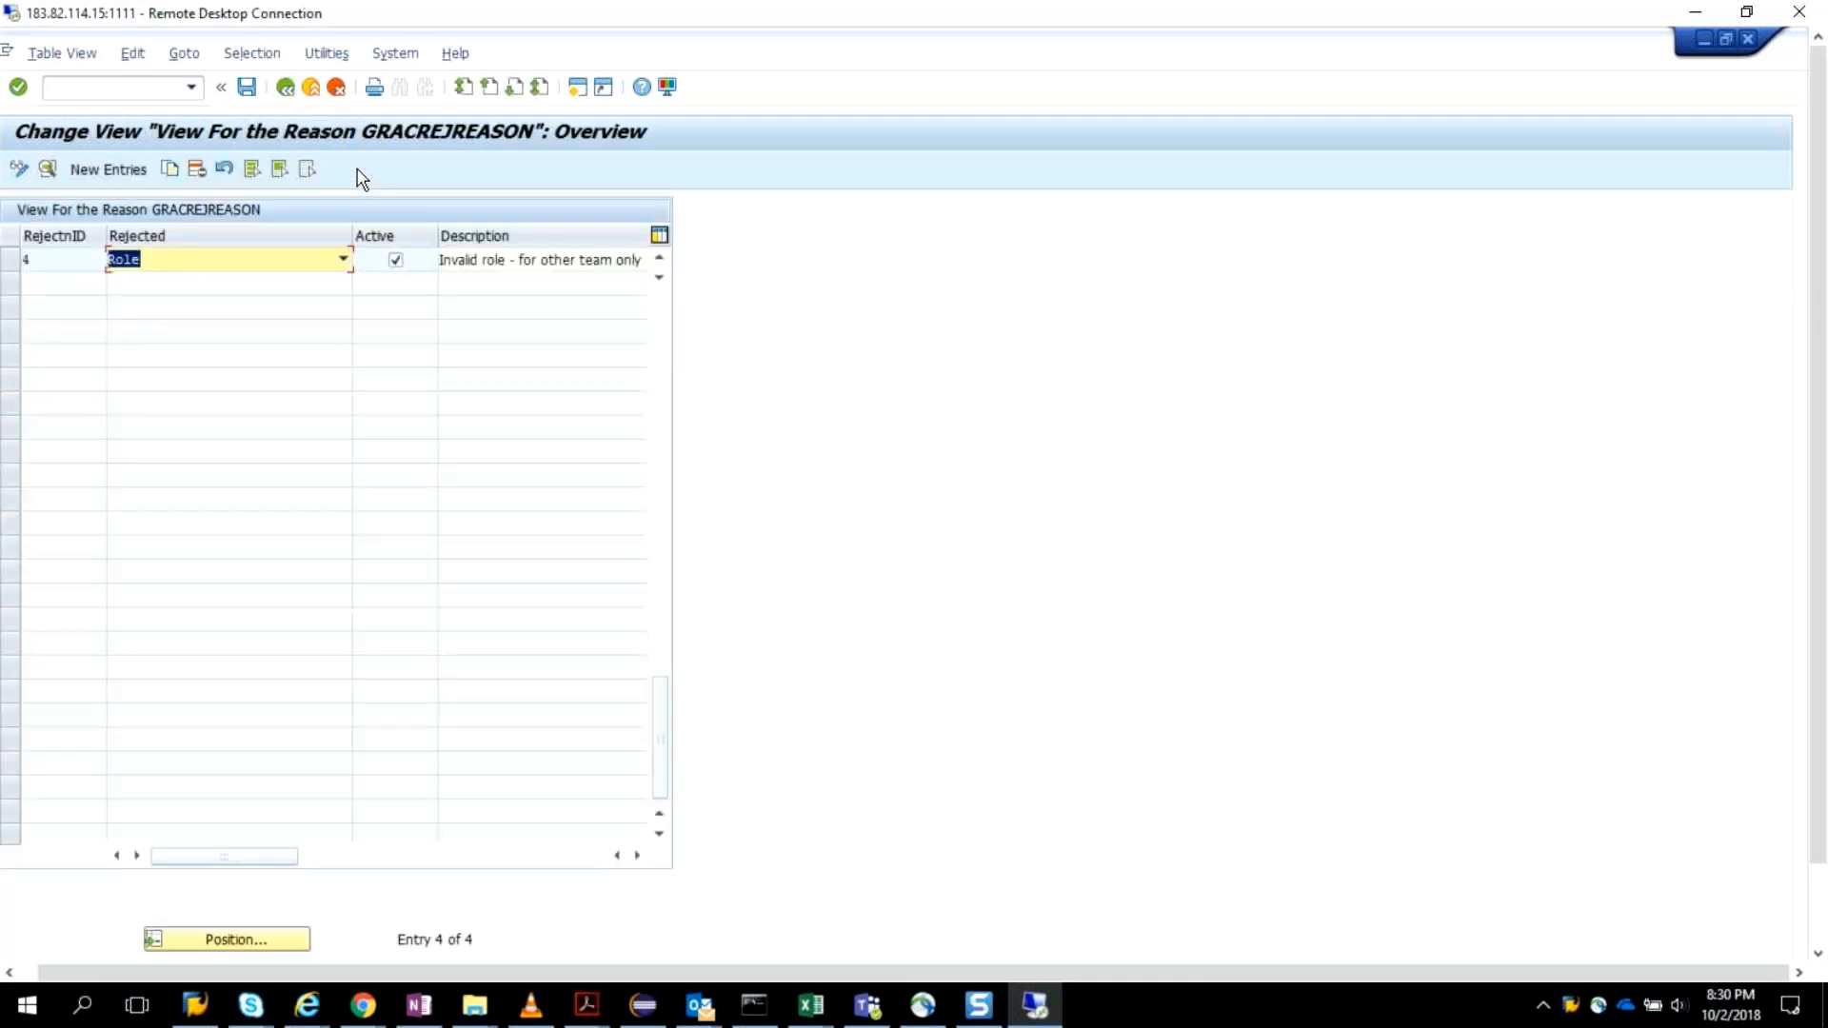
click(288, 86)
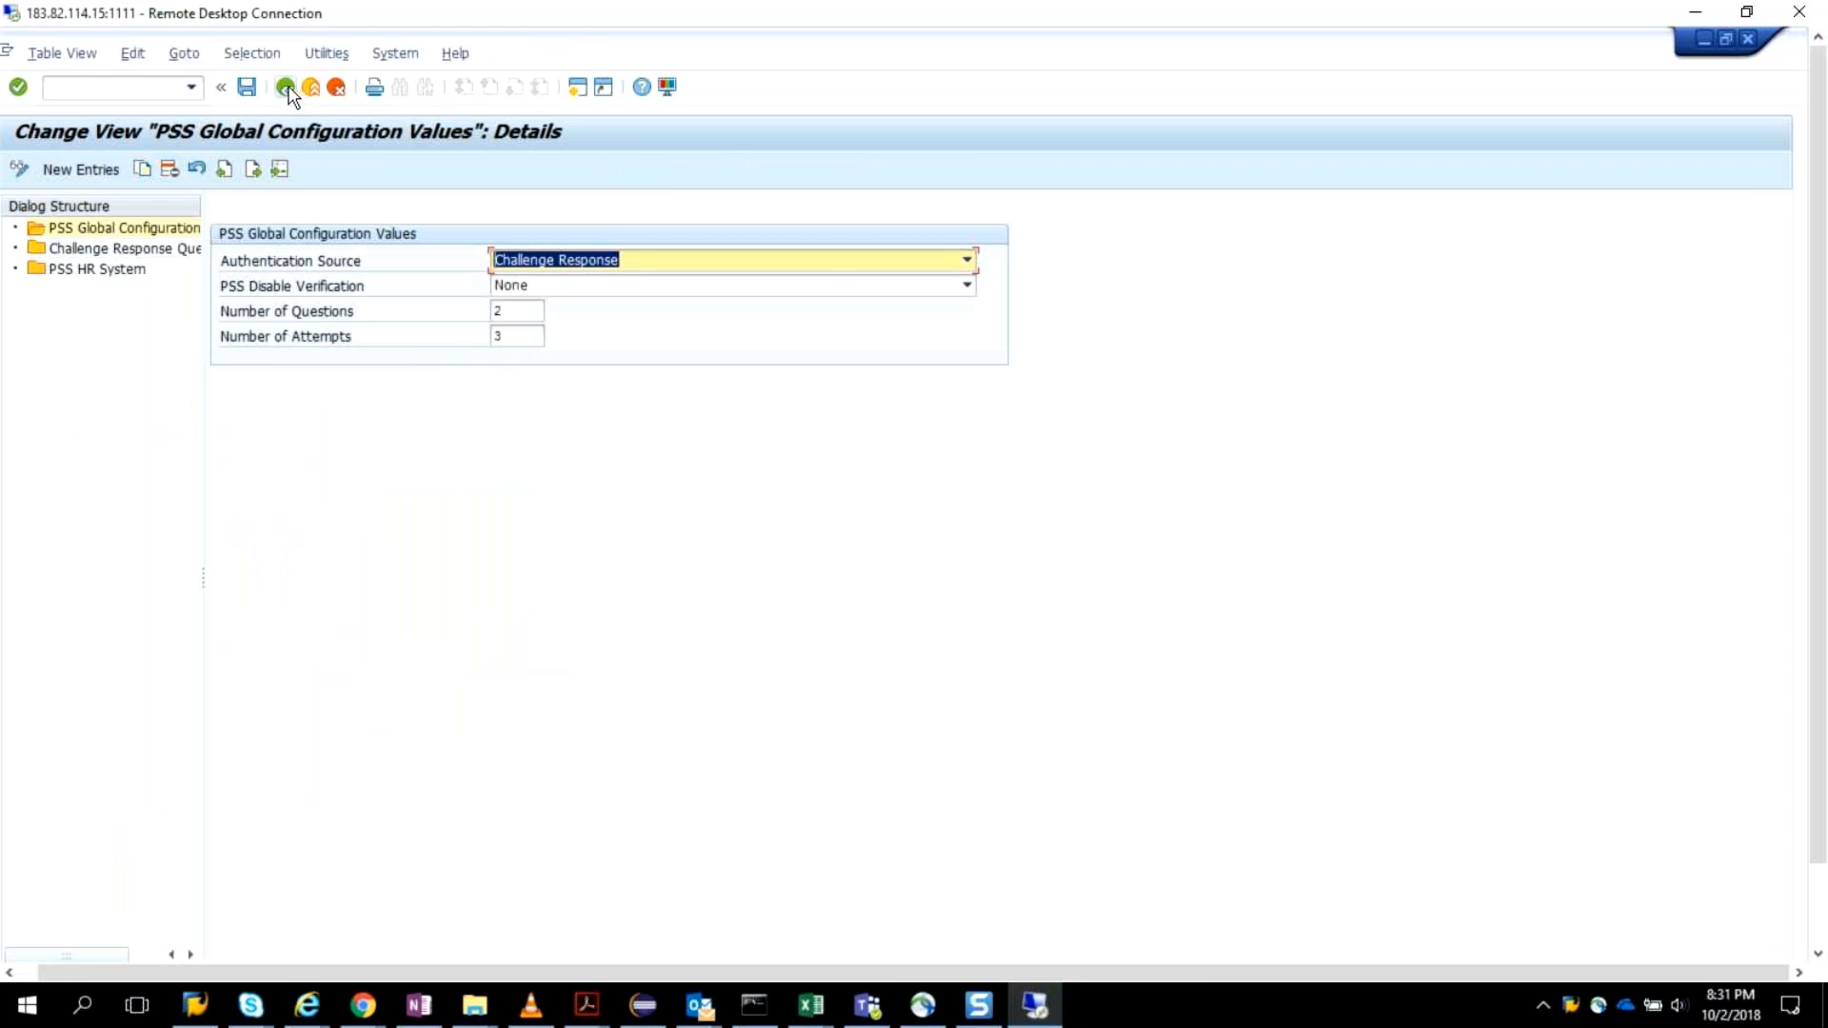
Review the authentication source, verification, question, and attempt settings in PSS Global Configuration Values, and return to the IMG structure.
click(650, 330)
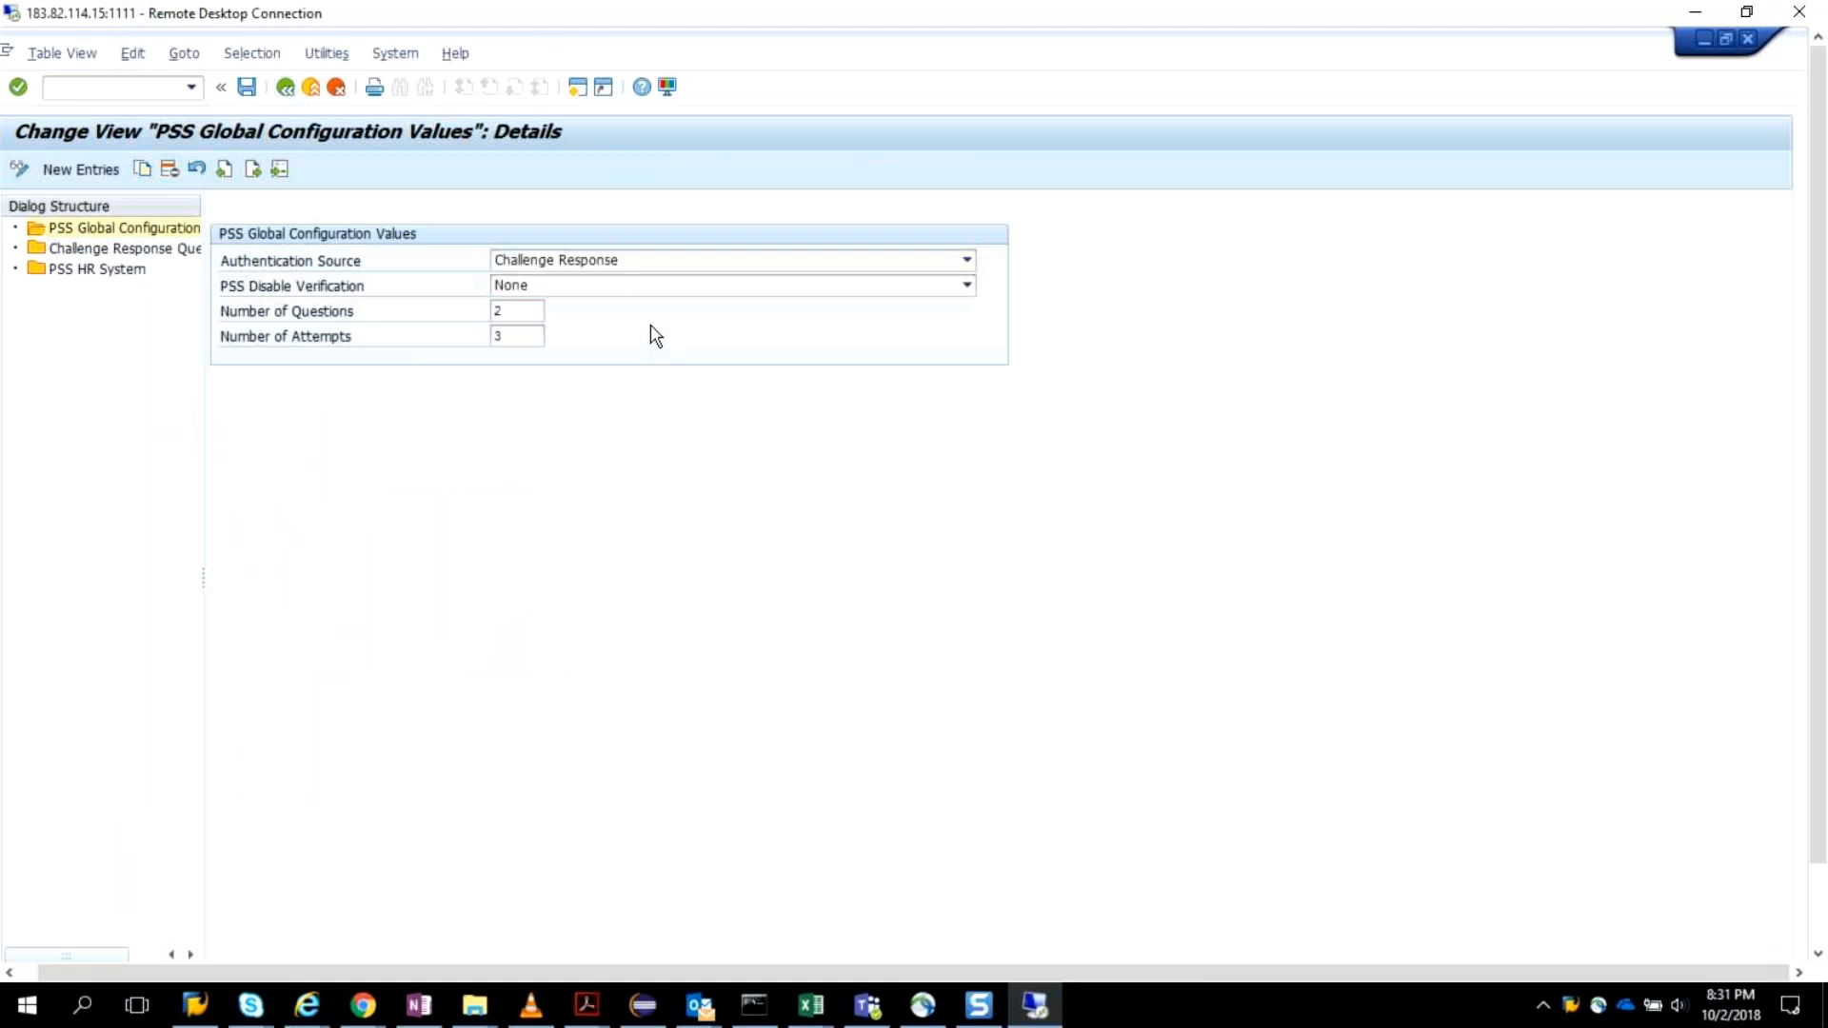
click(285, 87)
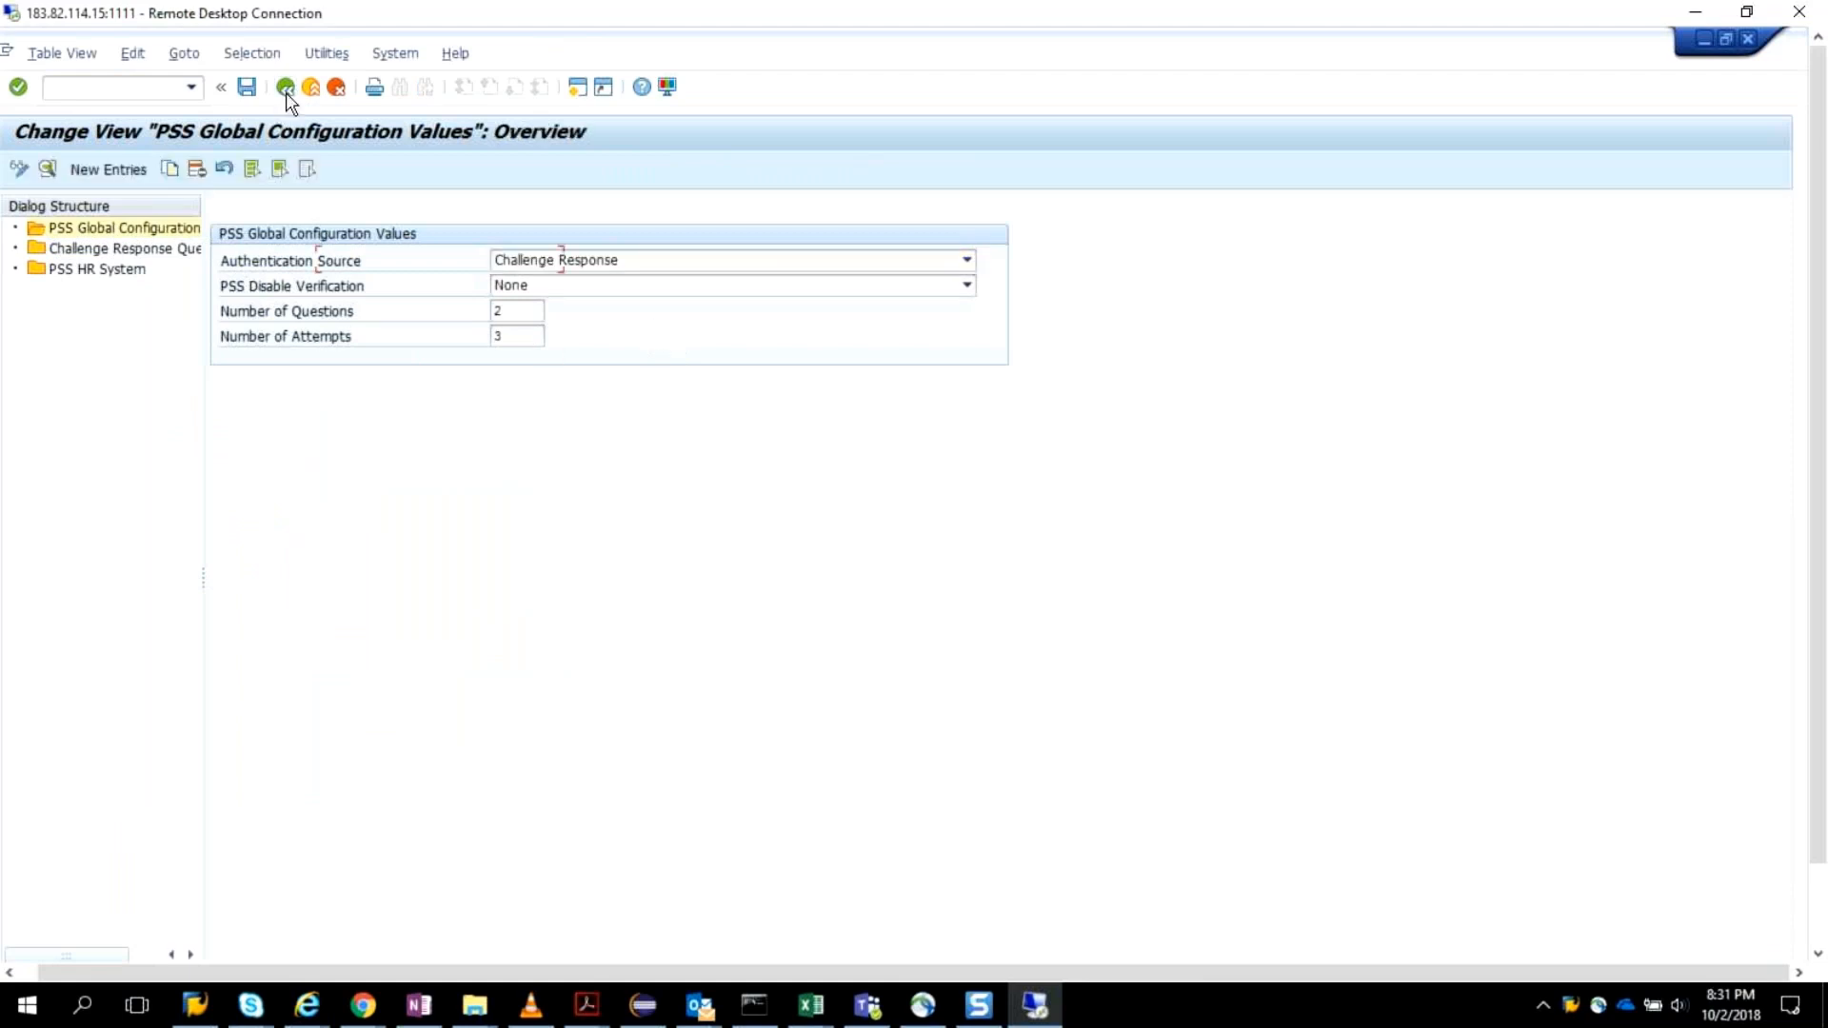
click(287, 93)
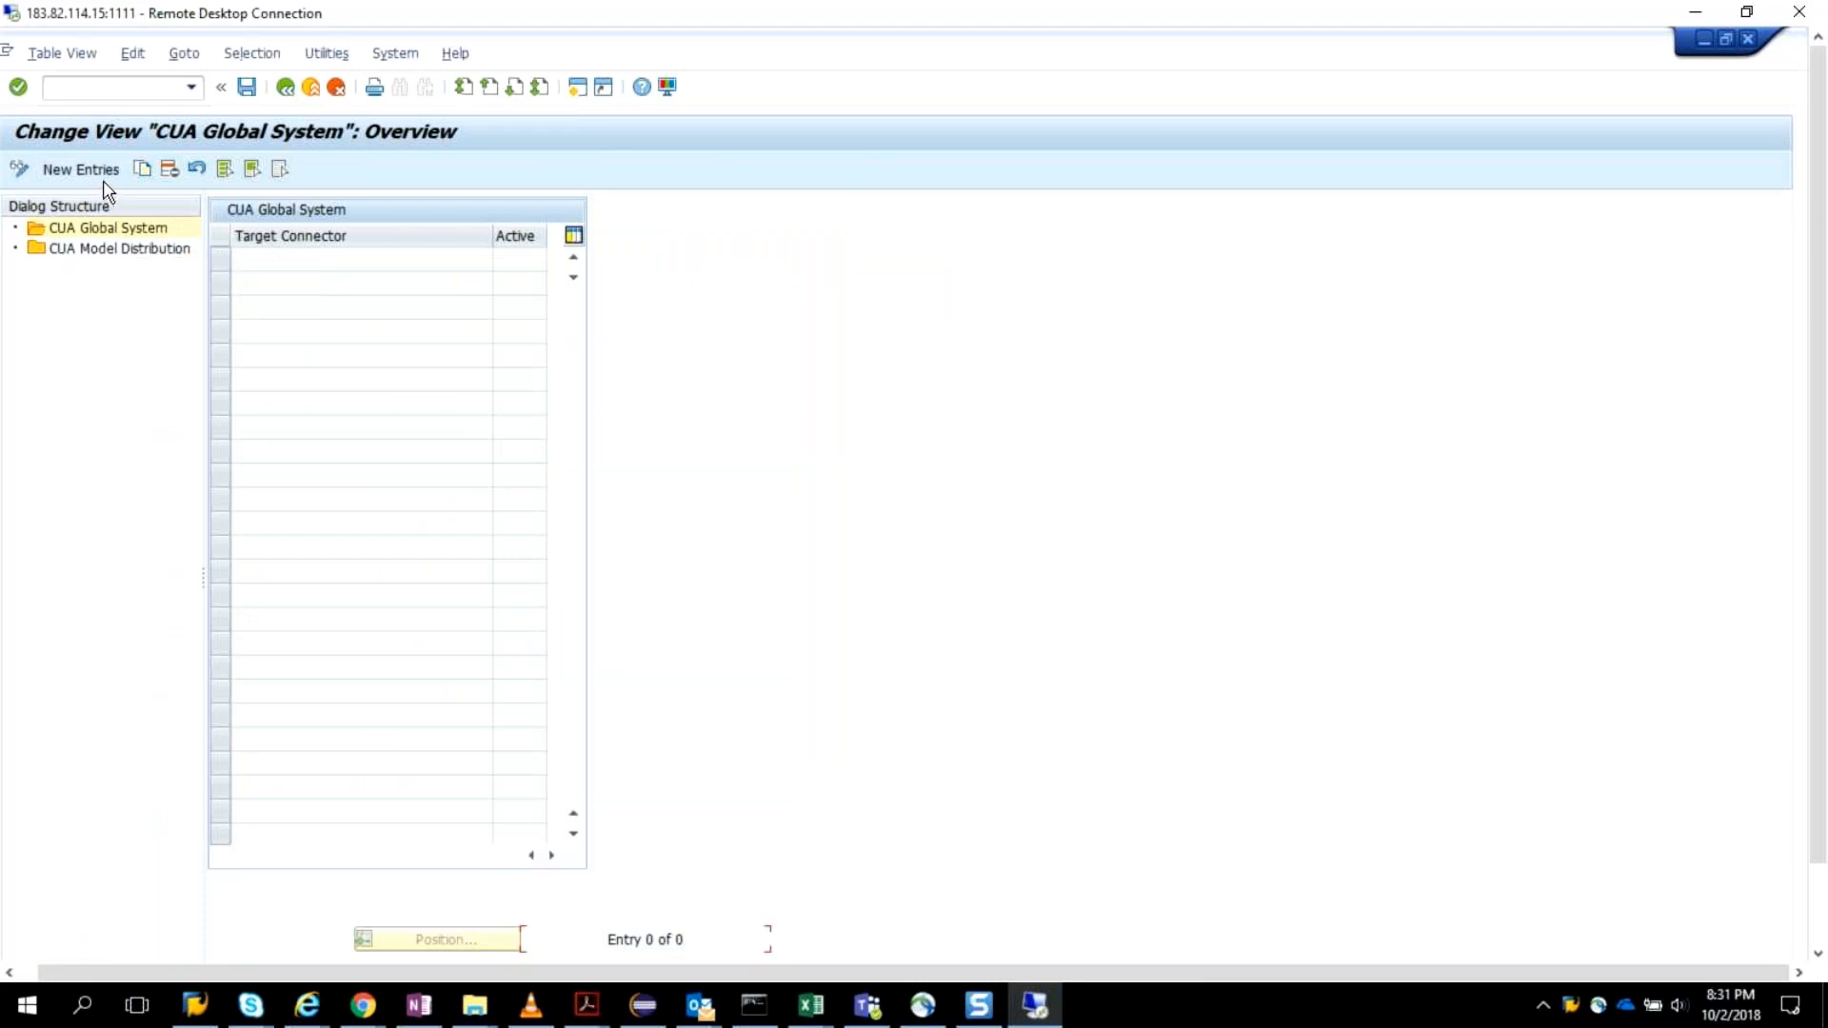
Review the CUA Global System view and the GRAC_UIBB_END_USER_LOGIN service under Activate End User Logon, returning to the IMG structure.
click(289, 90)
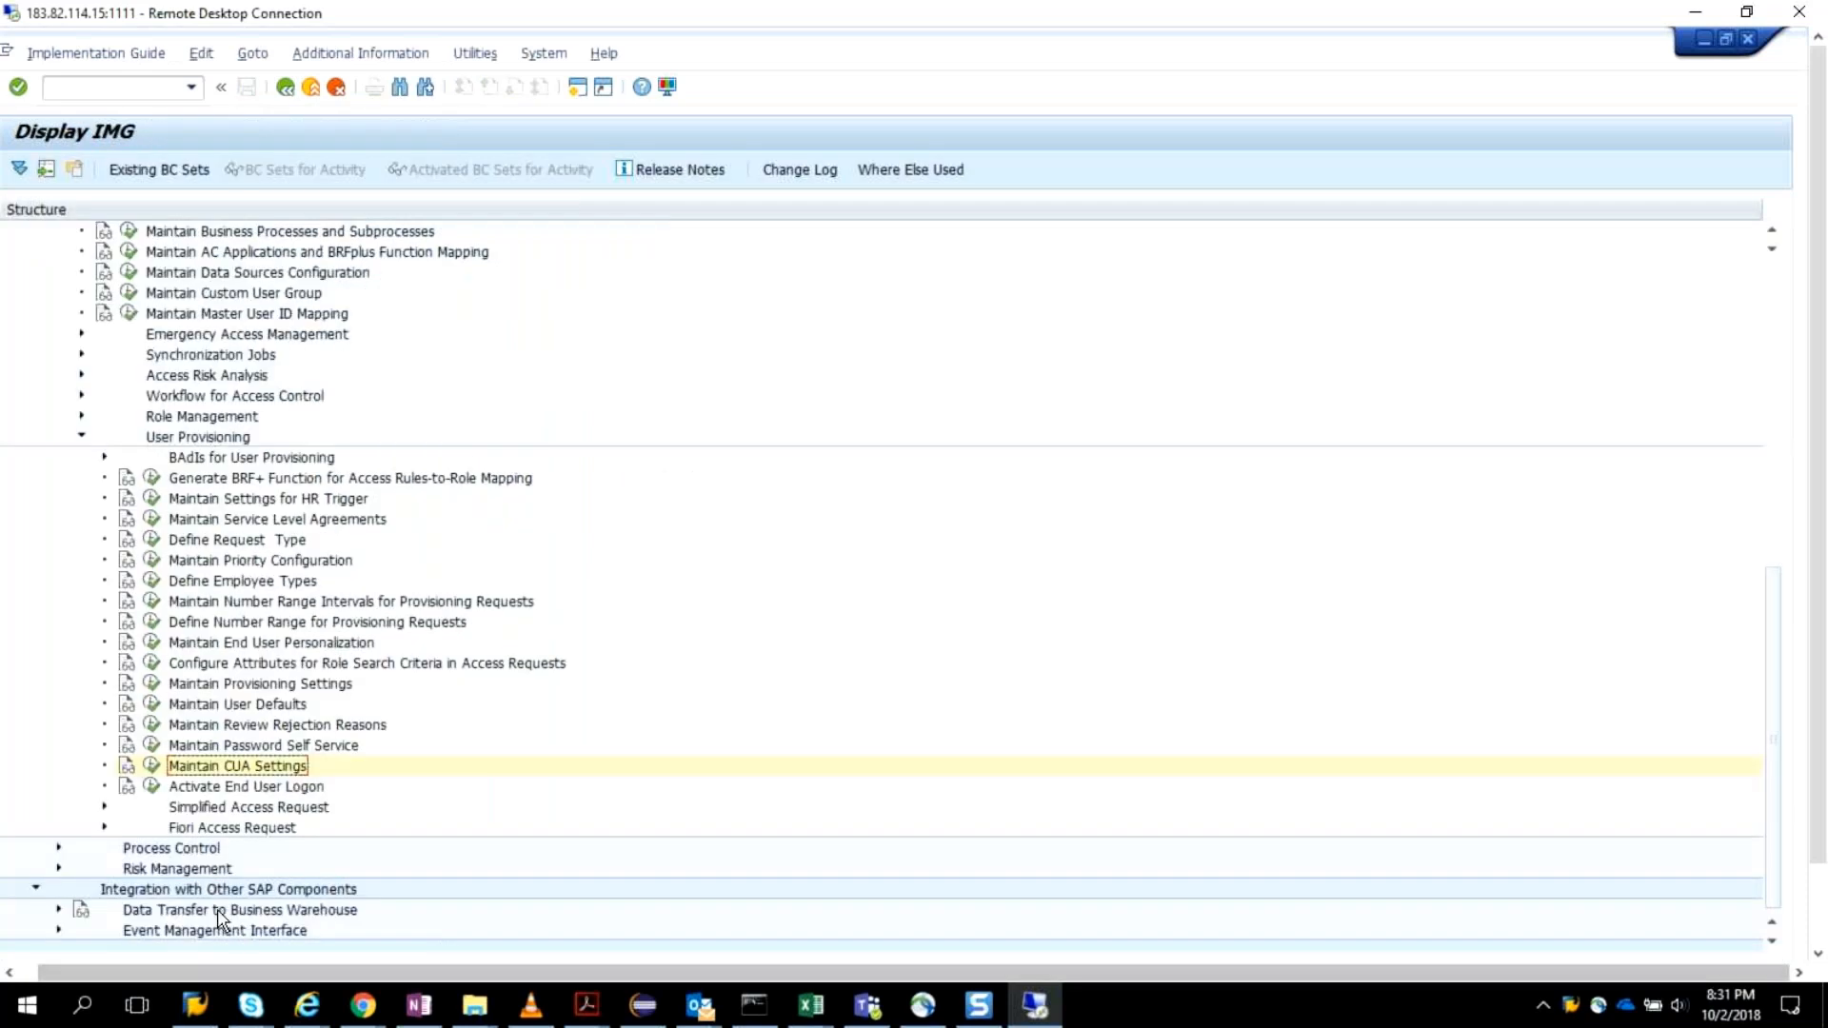
click(153, 790)
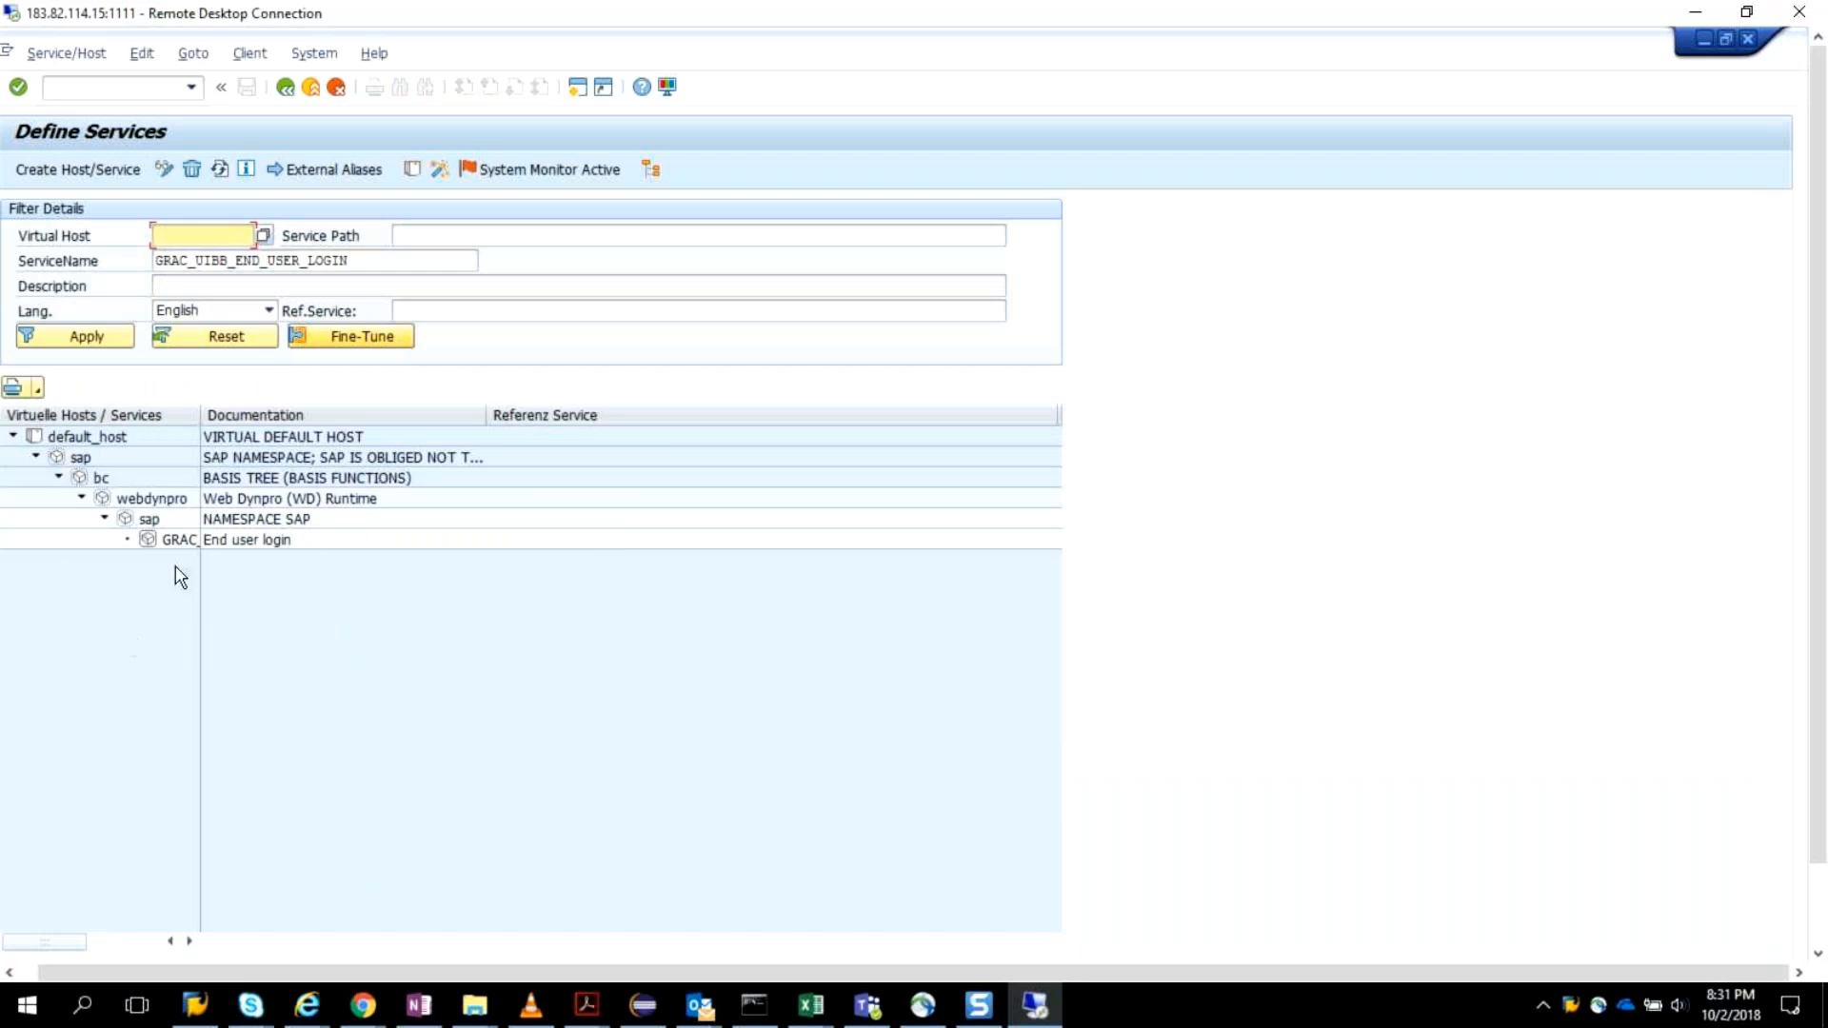
click(284, 87)
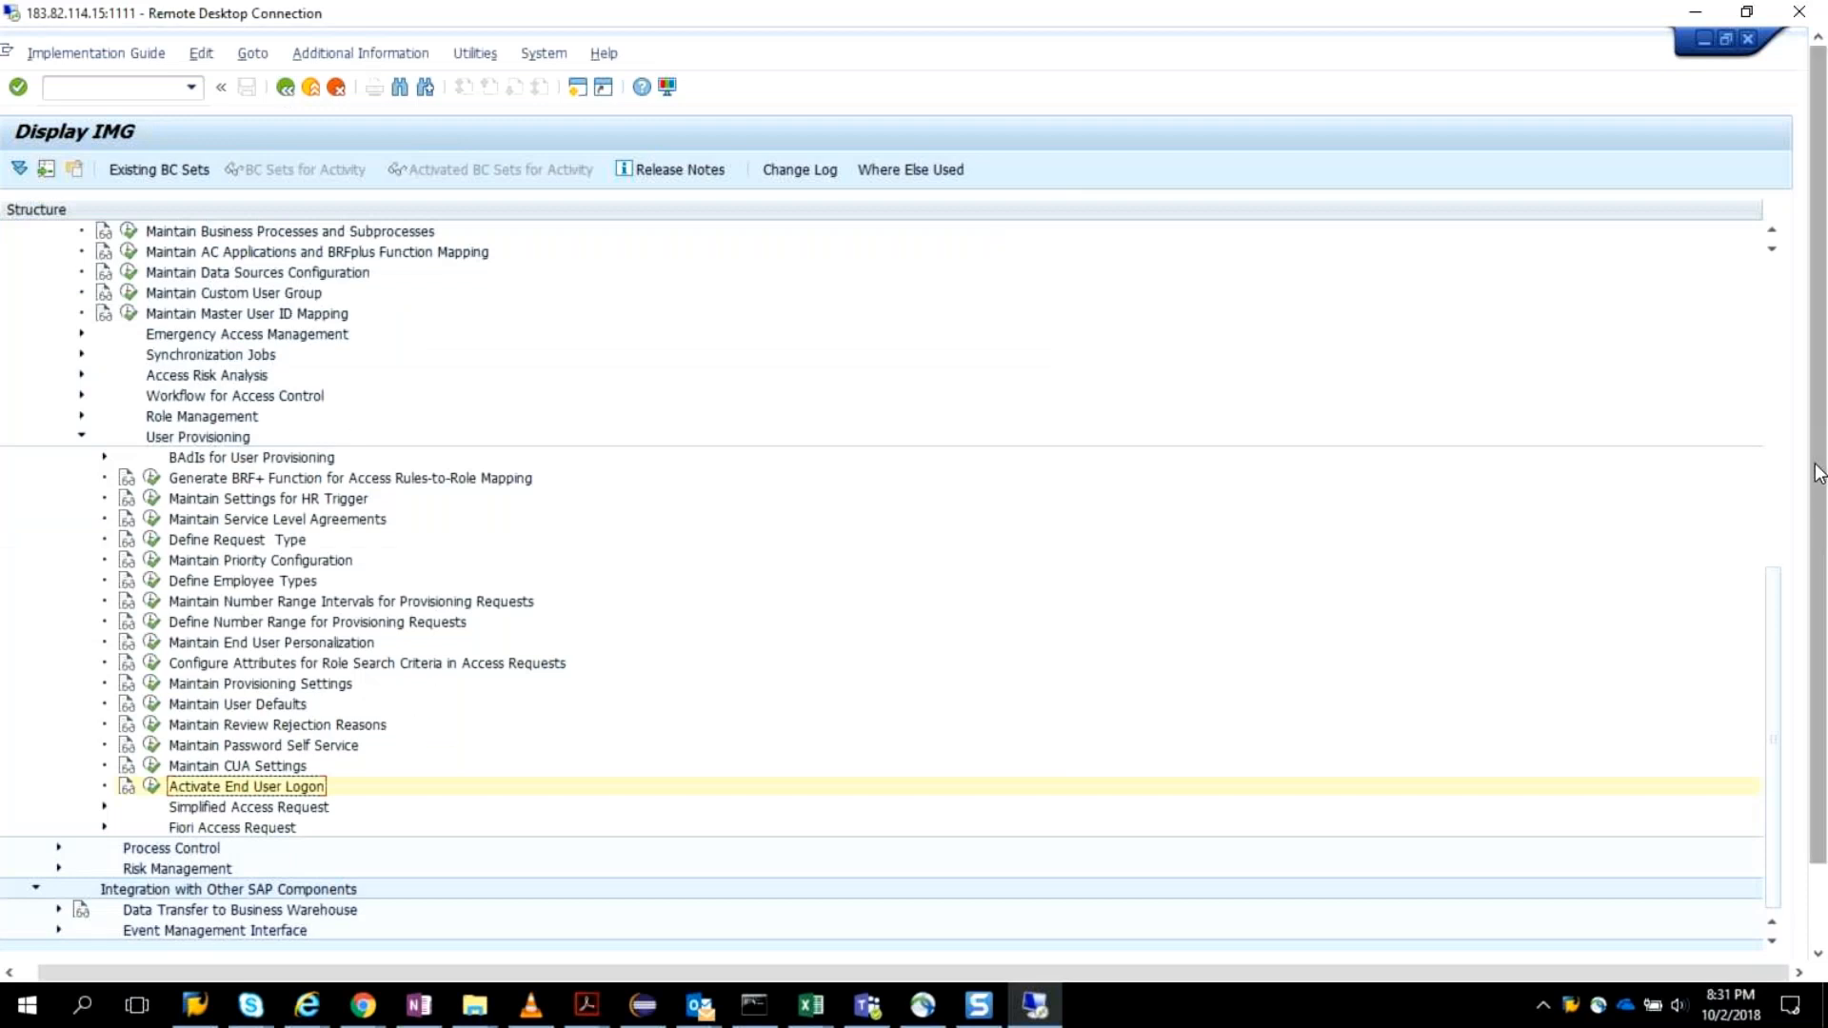
Run transaction /nnwbc to launch NetWeaver Business Client, and open the /nwbc cockpit.
drag(1819, 473, 1809, 564)
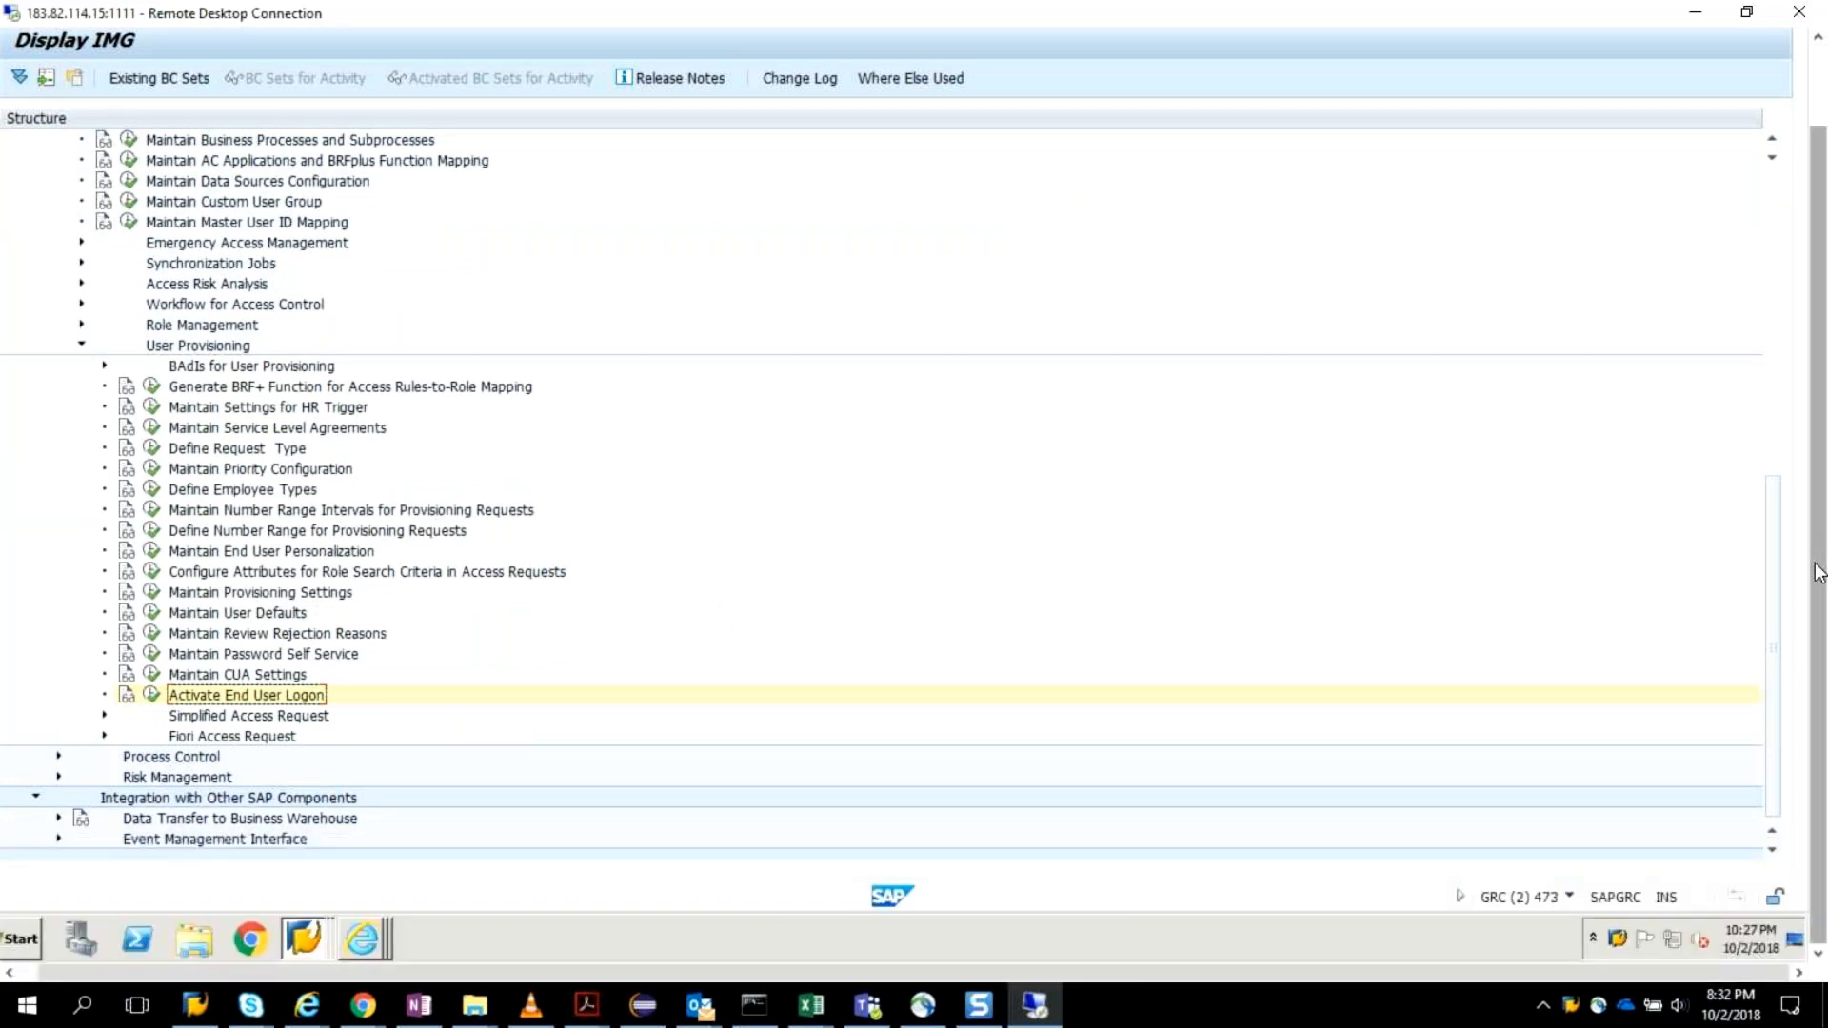
scroll(1817, 558, up, 2)
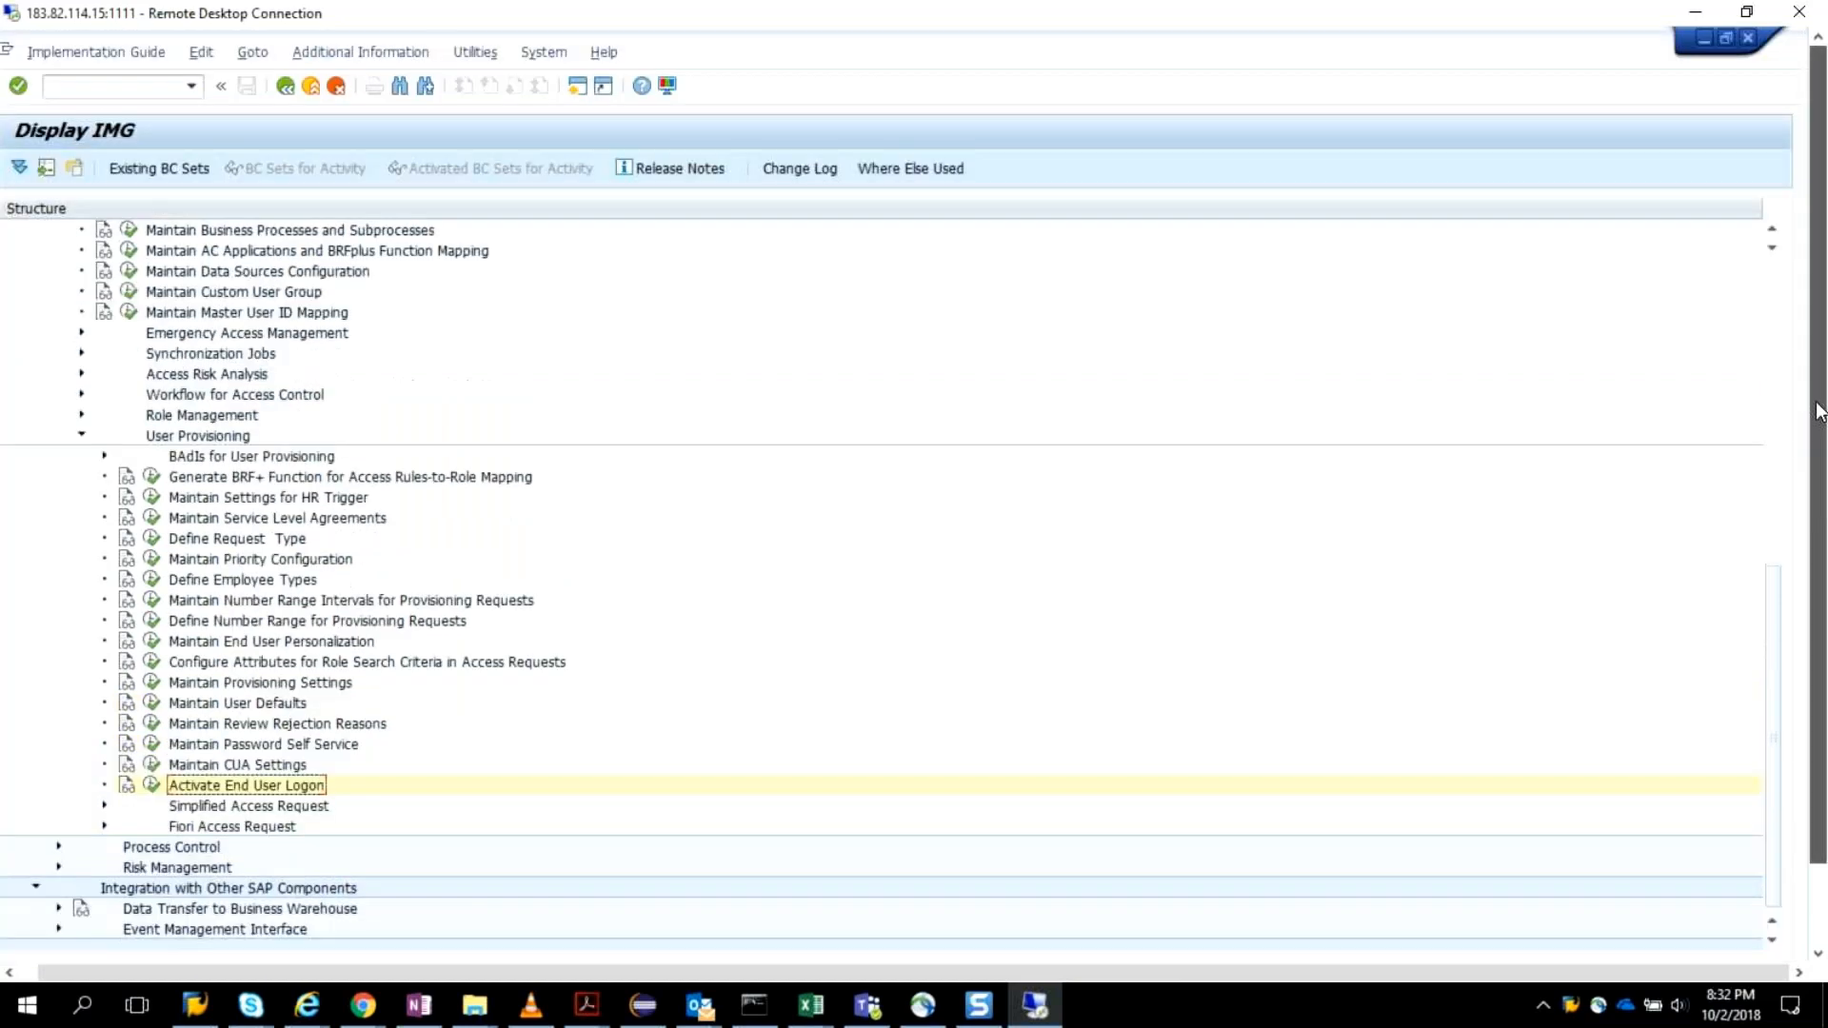
click(98, 82)
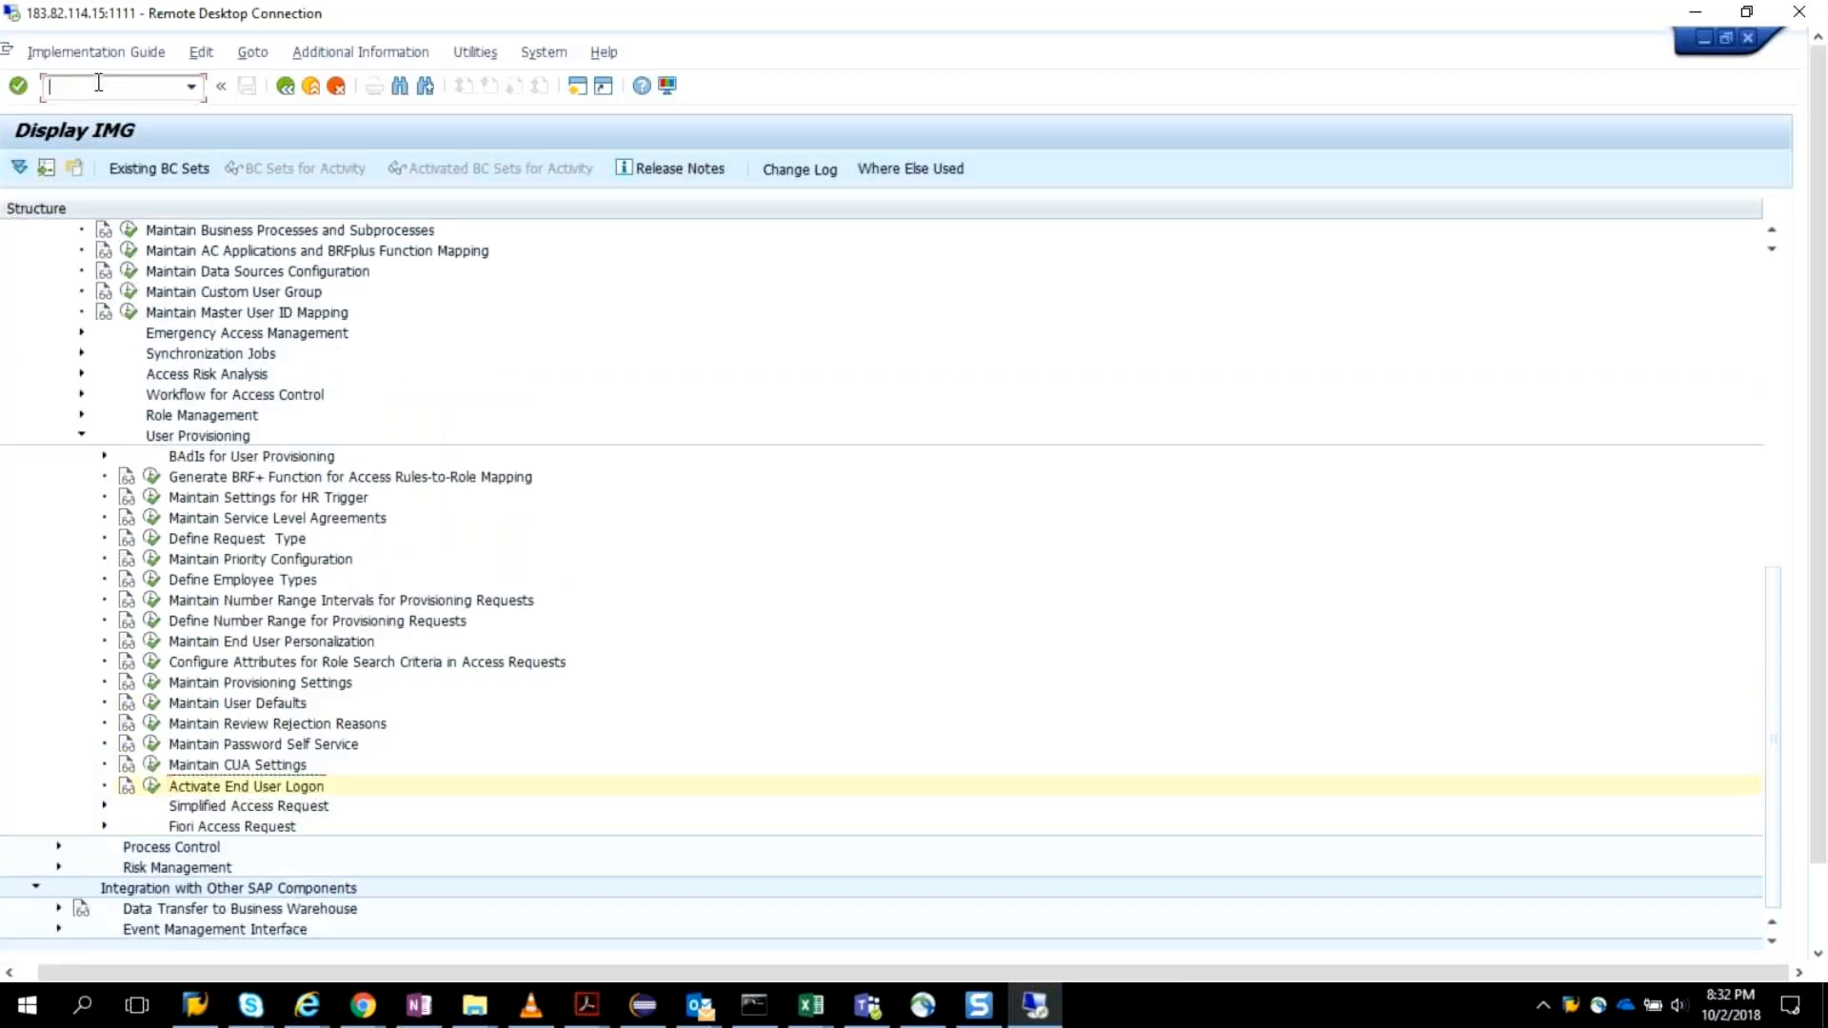
text(/nnwbc)
key(Return)
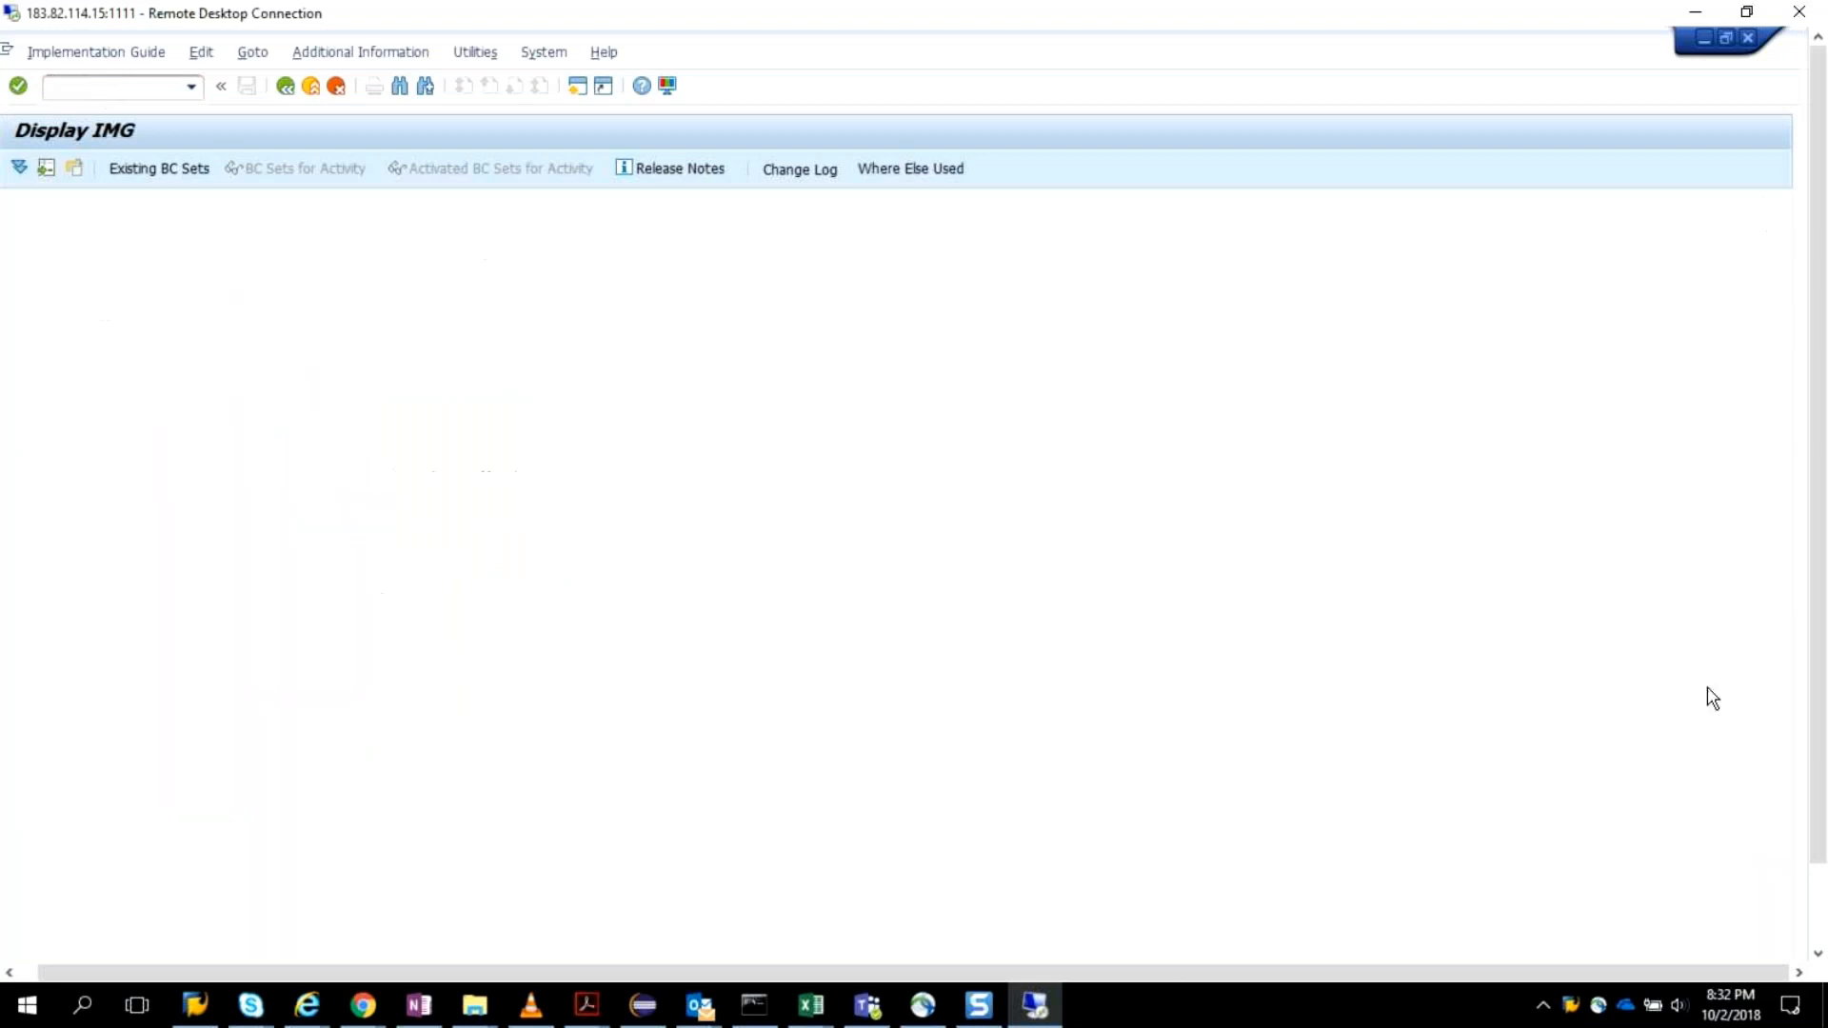
drag(1827, 539, 1826, 623)
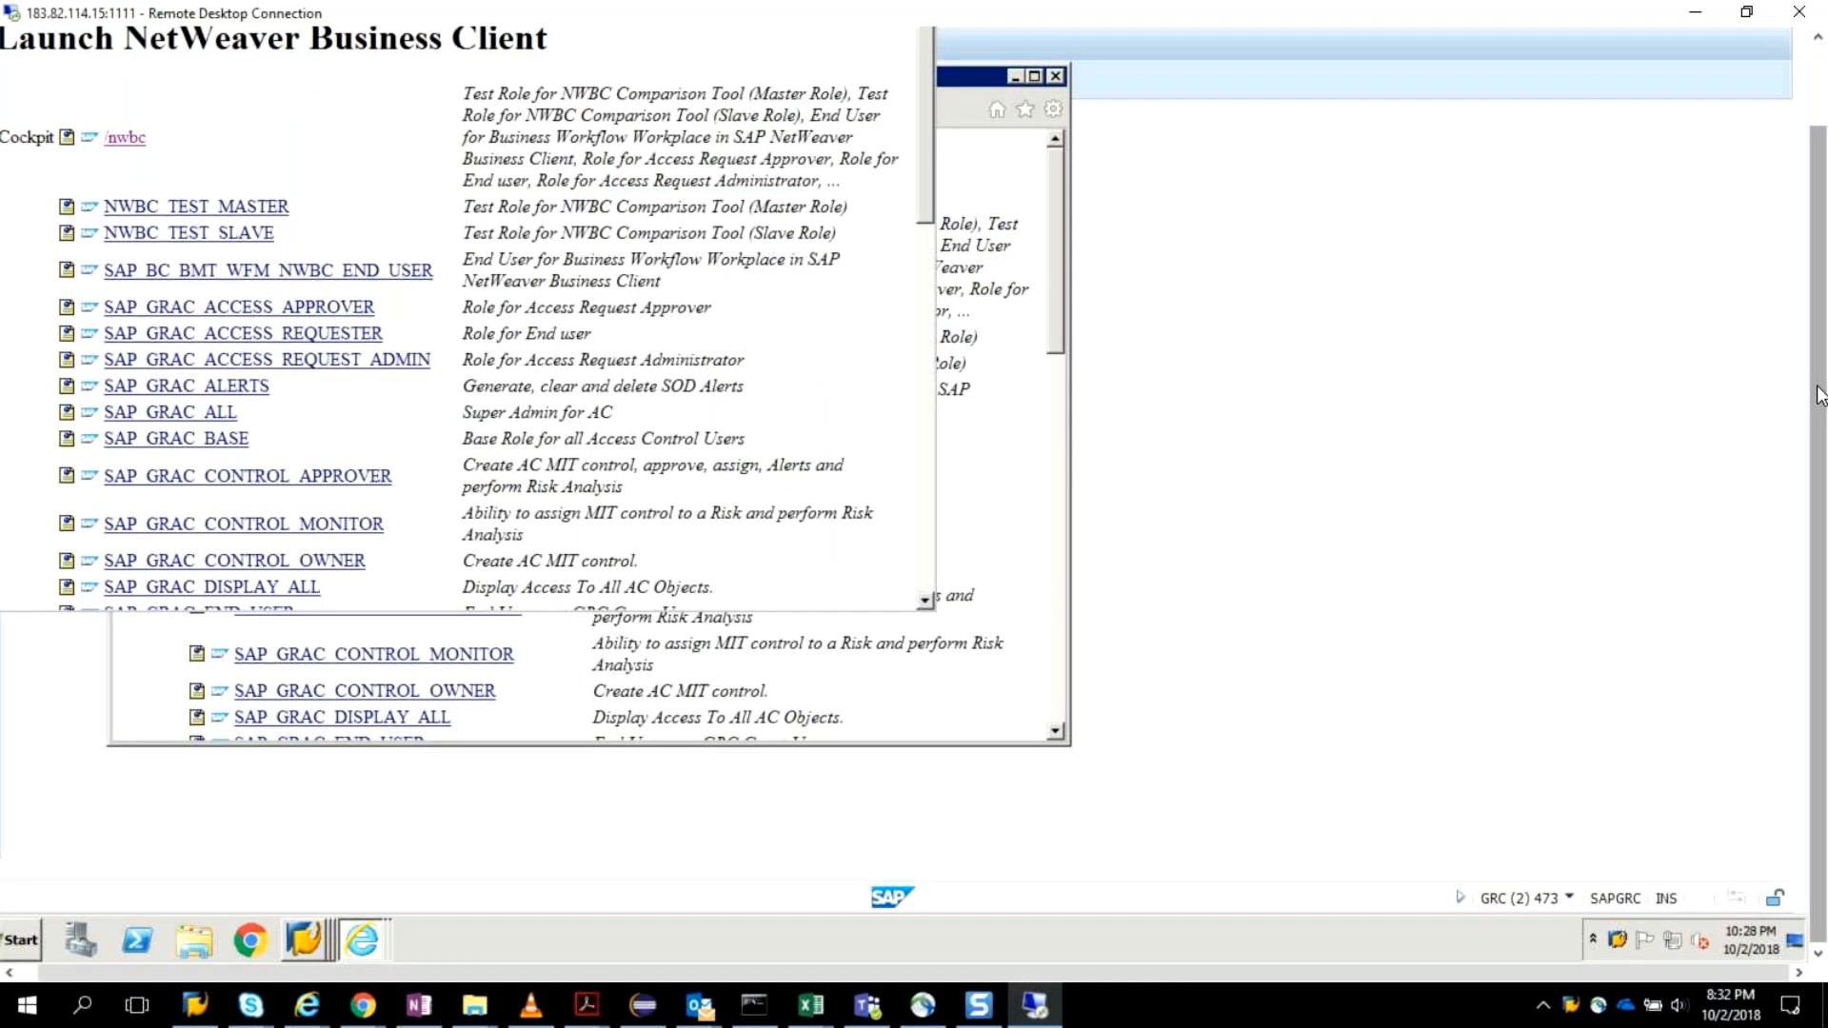
drag(1820, 395, 1818, 313)
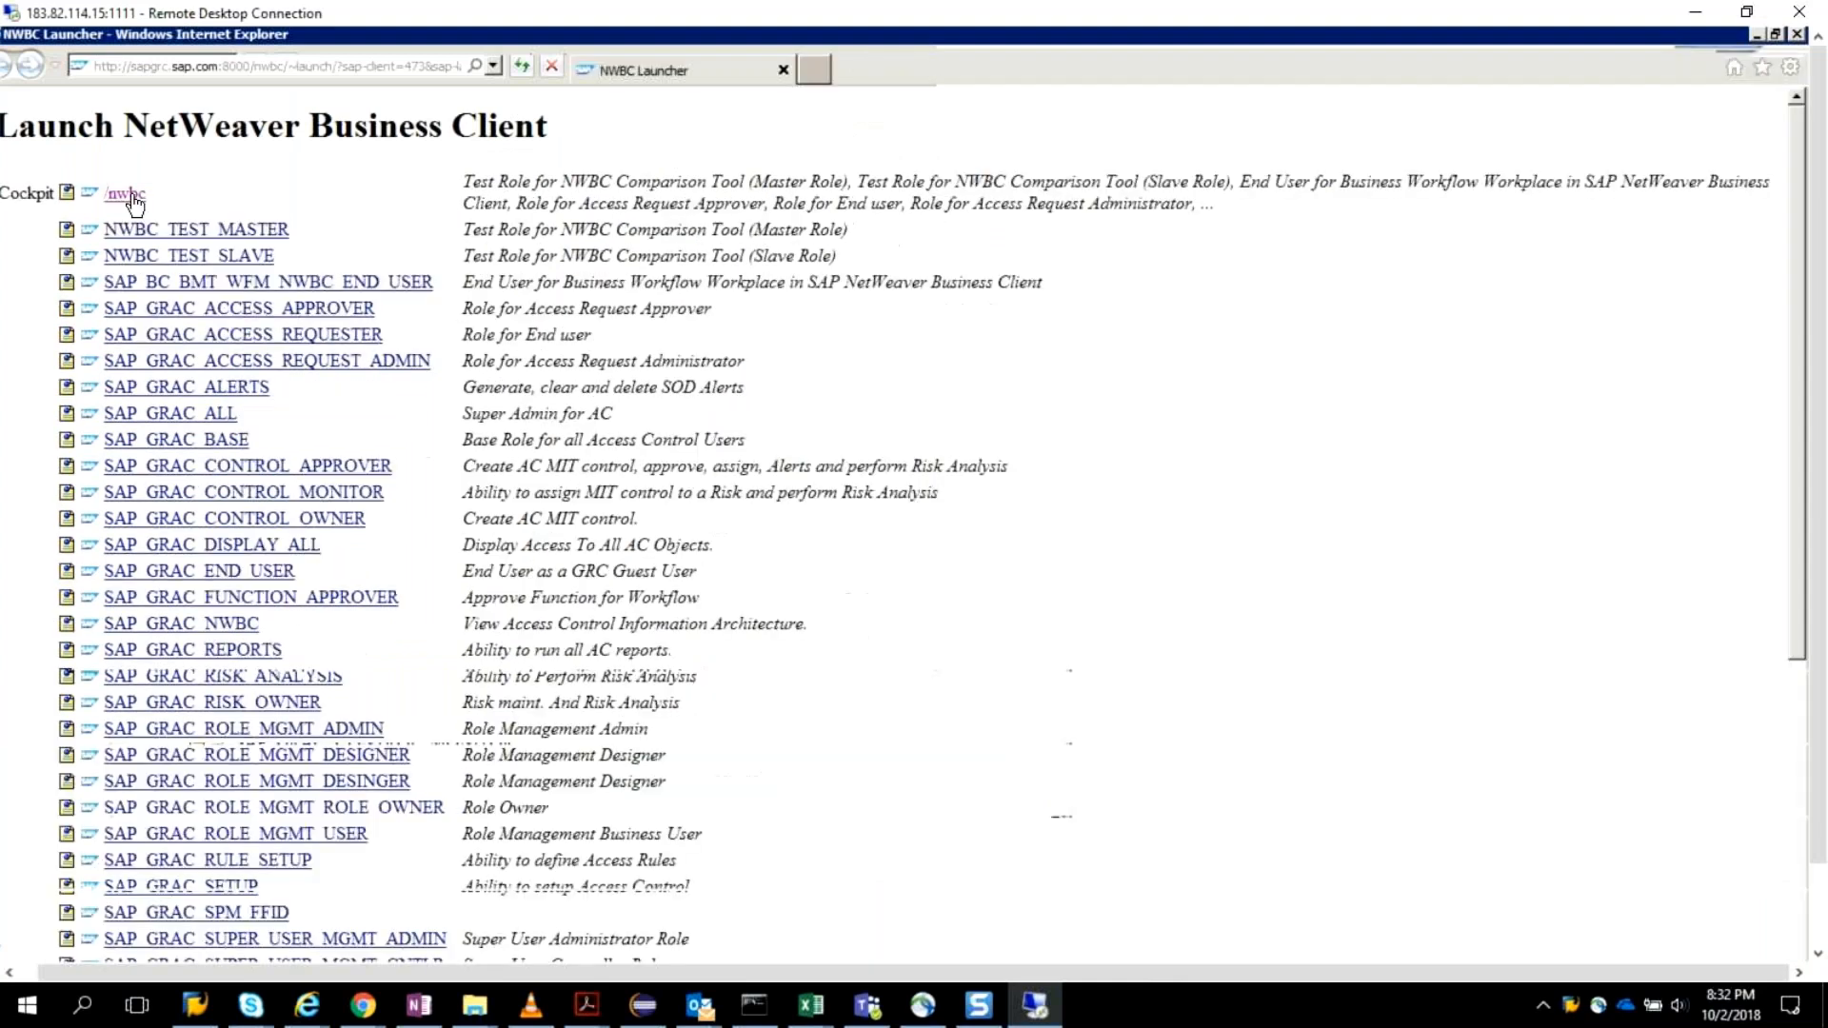
click(125, 194)
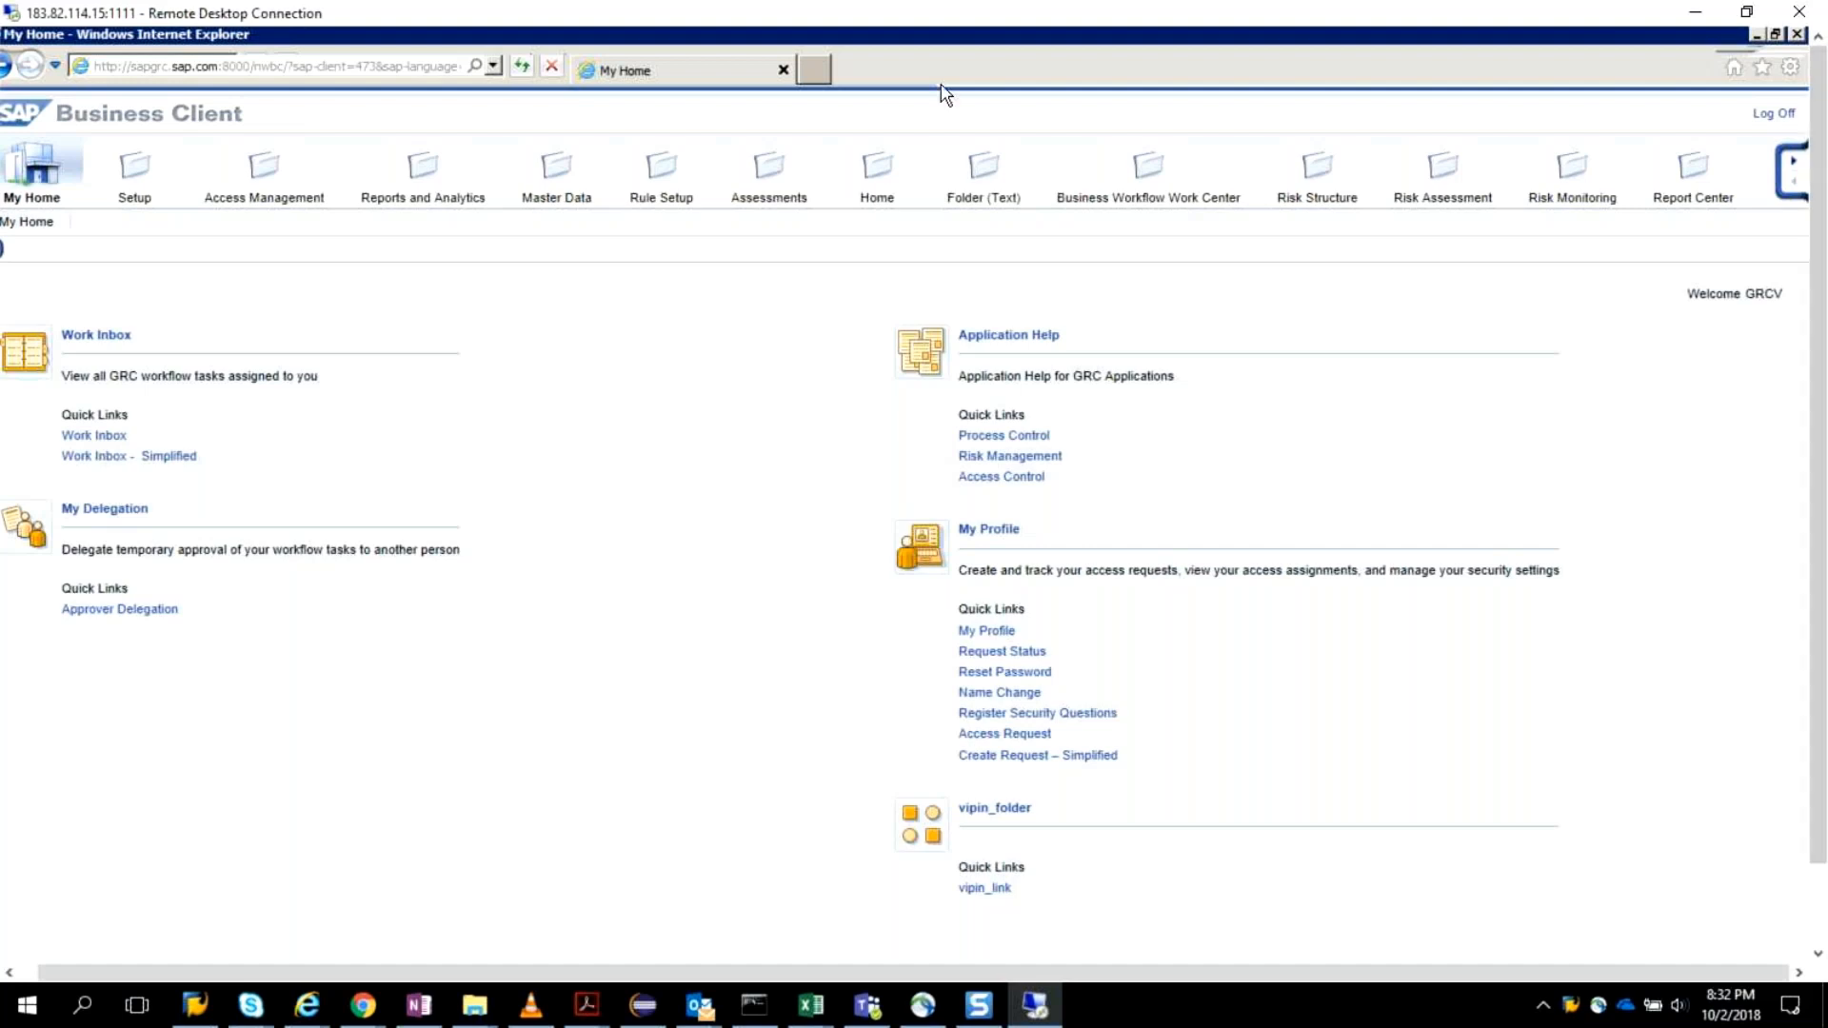
Look through the Access Management work center and open a new Access Request under Access Request Creation.
click(280, 167)
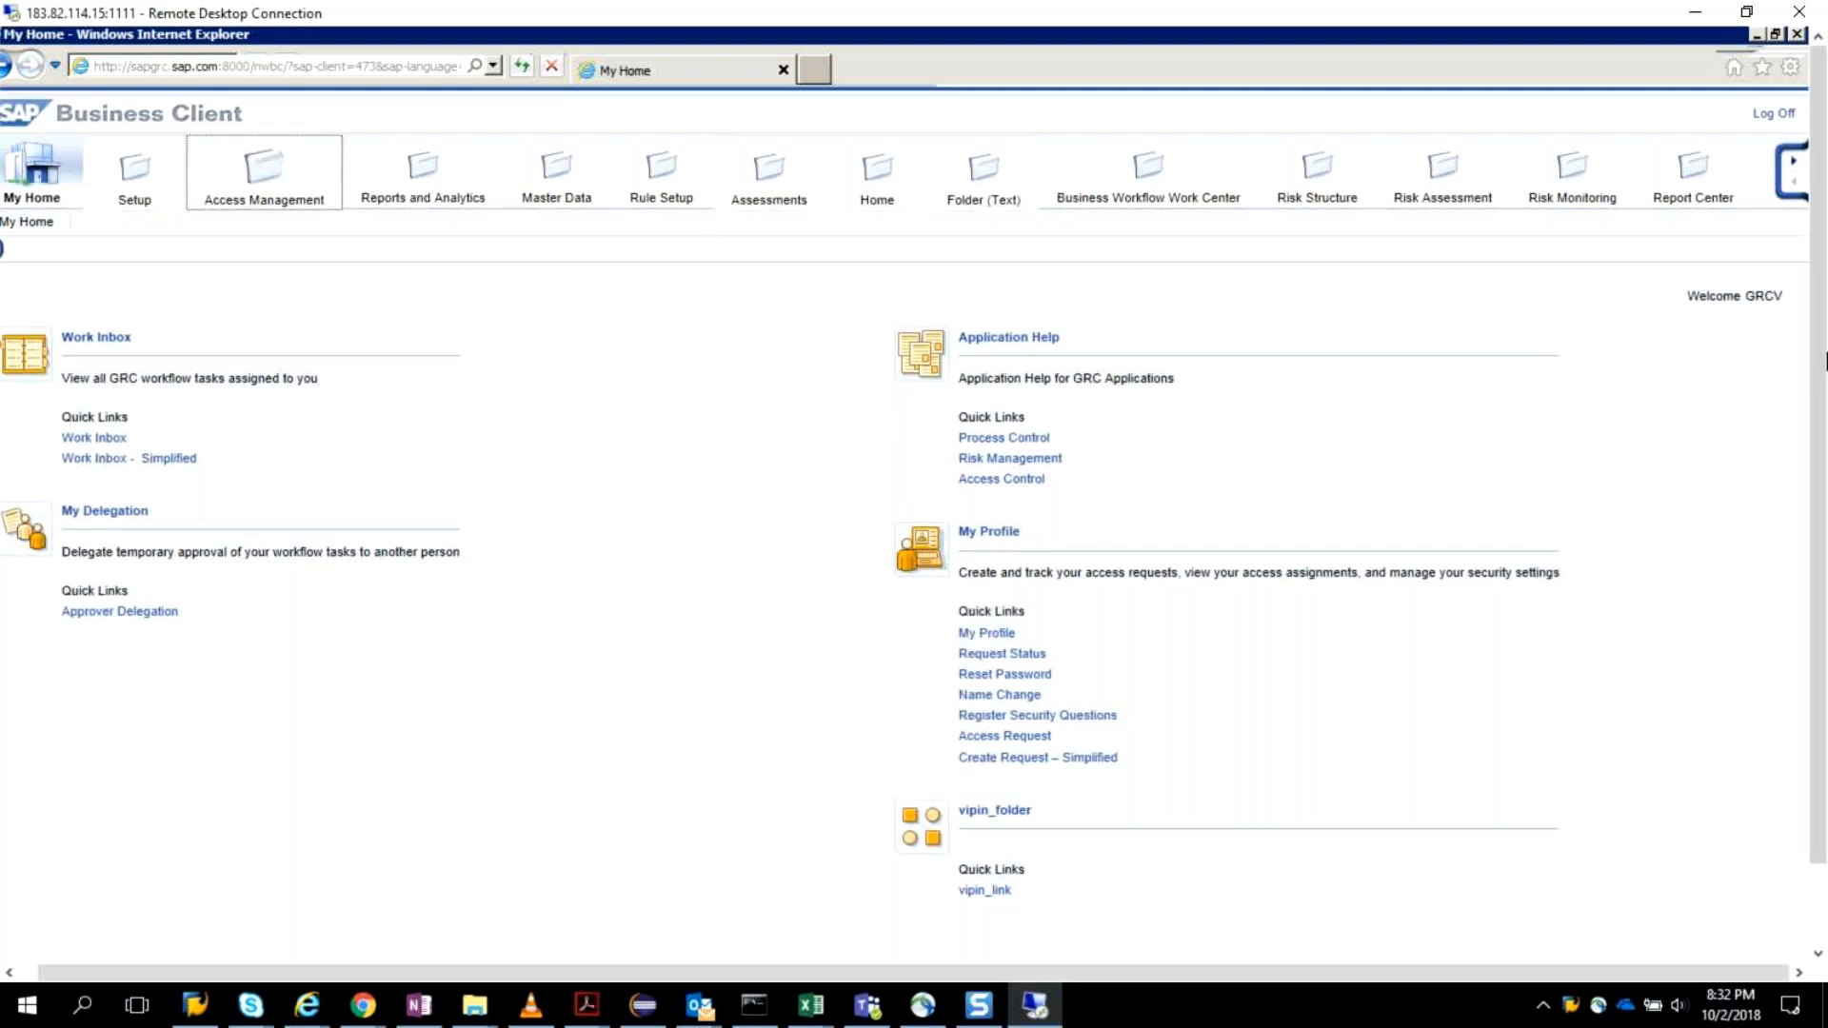
drag(1818, 337, 1806, 495)
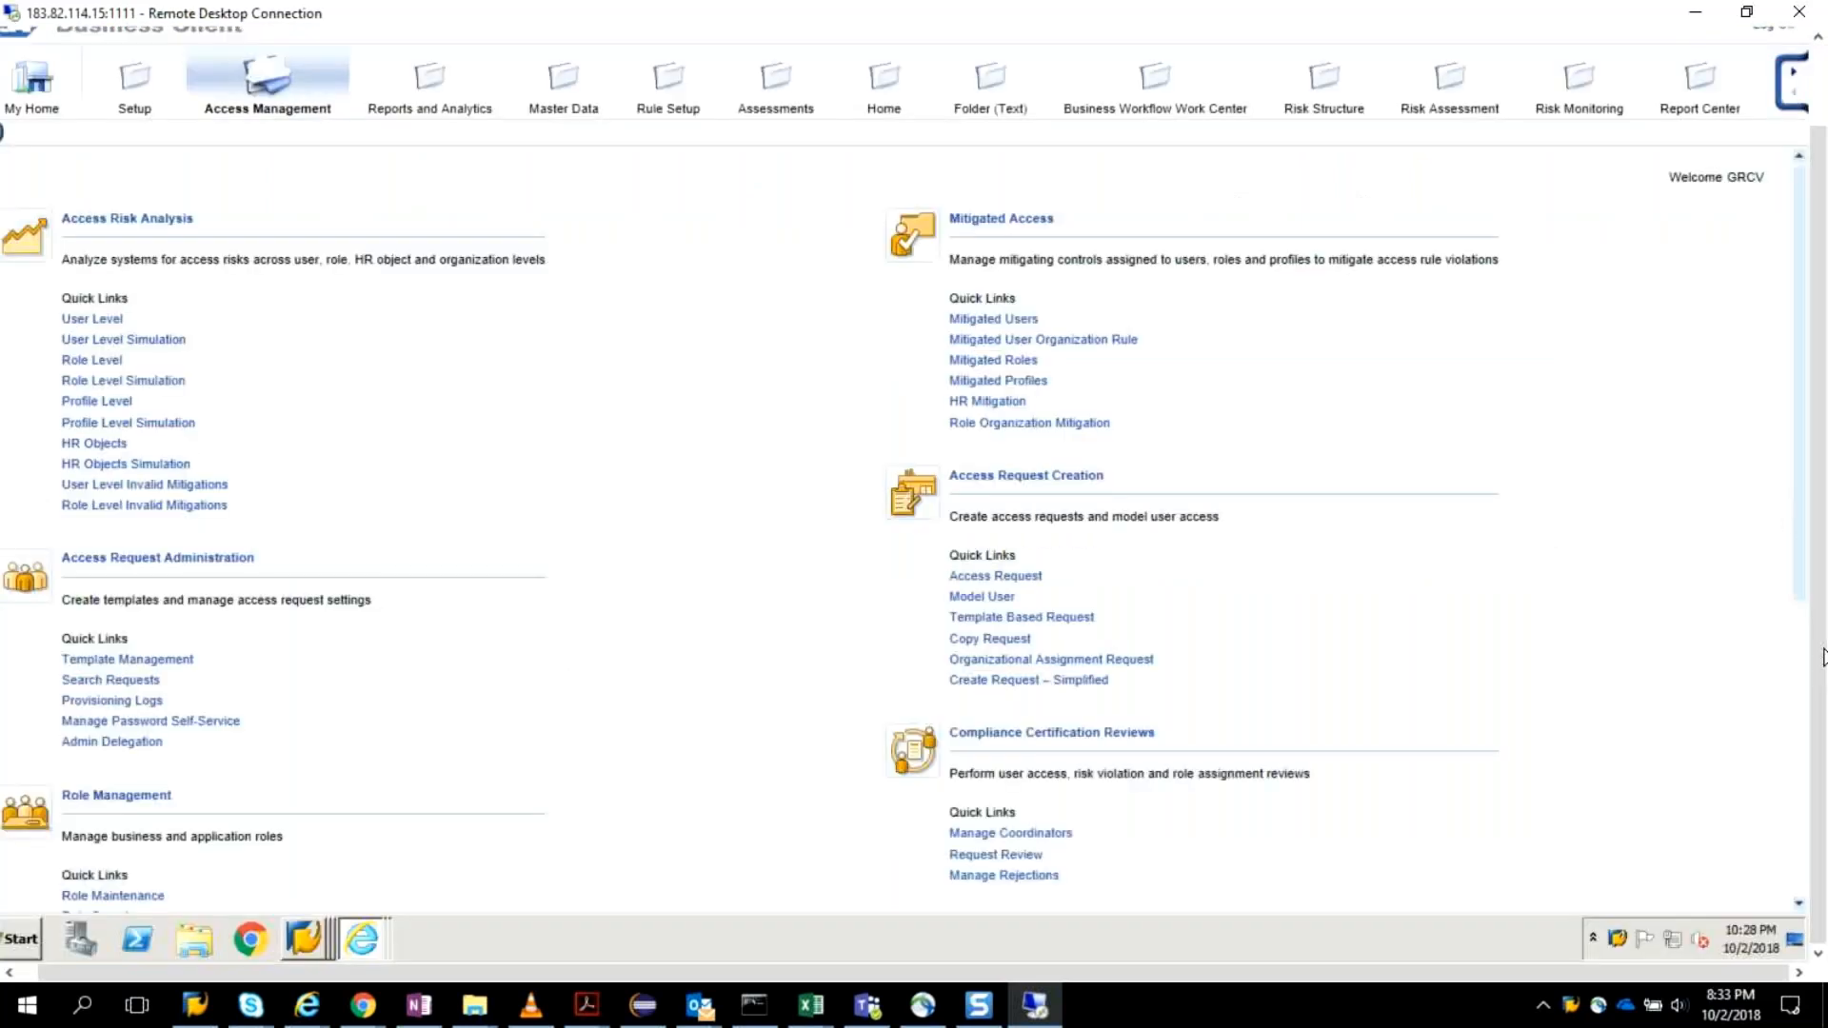
scroll(1824, 667, down, 1)
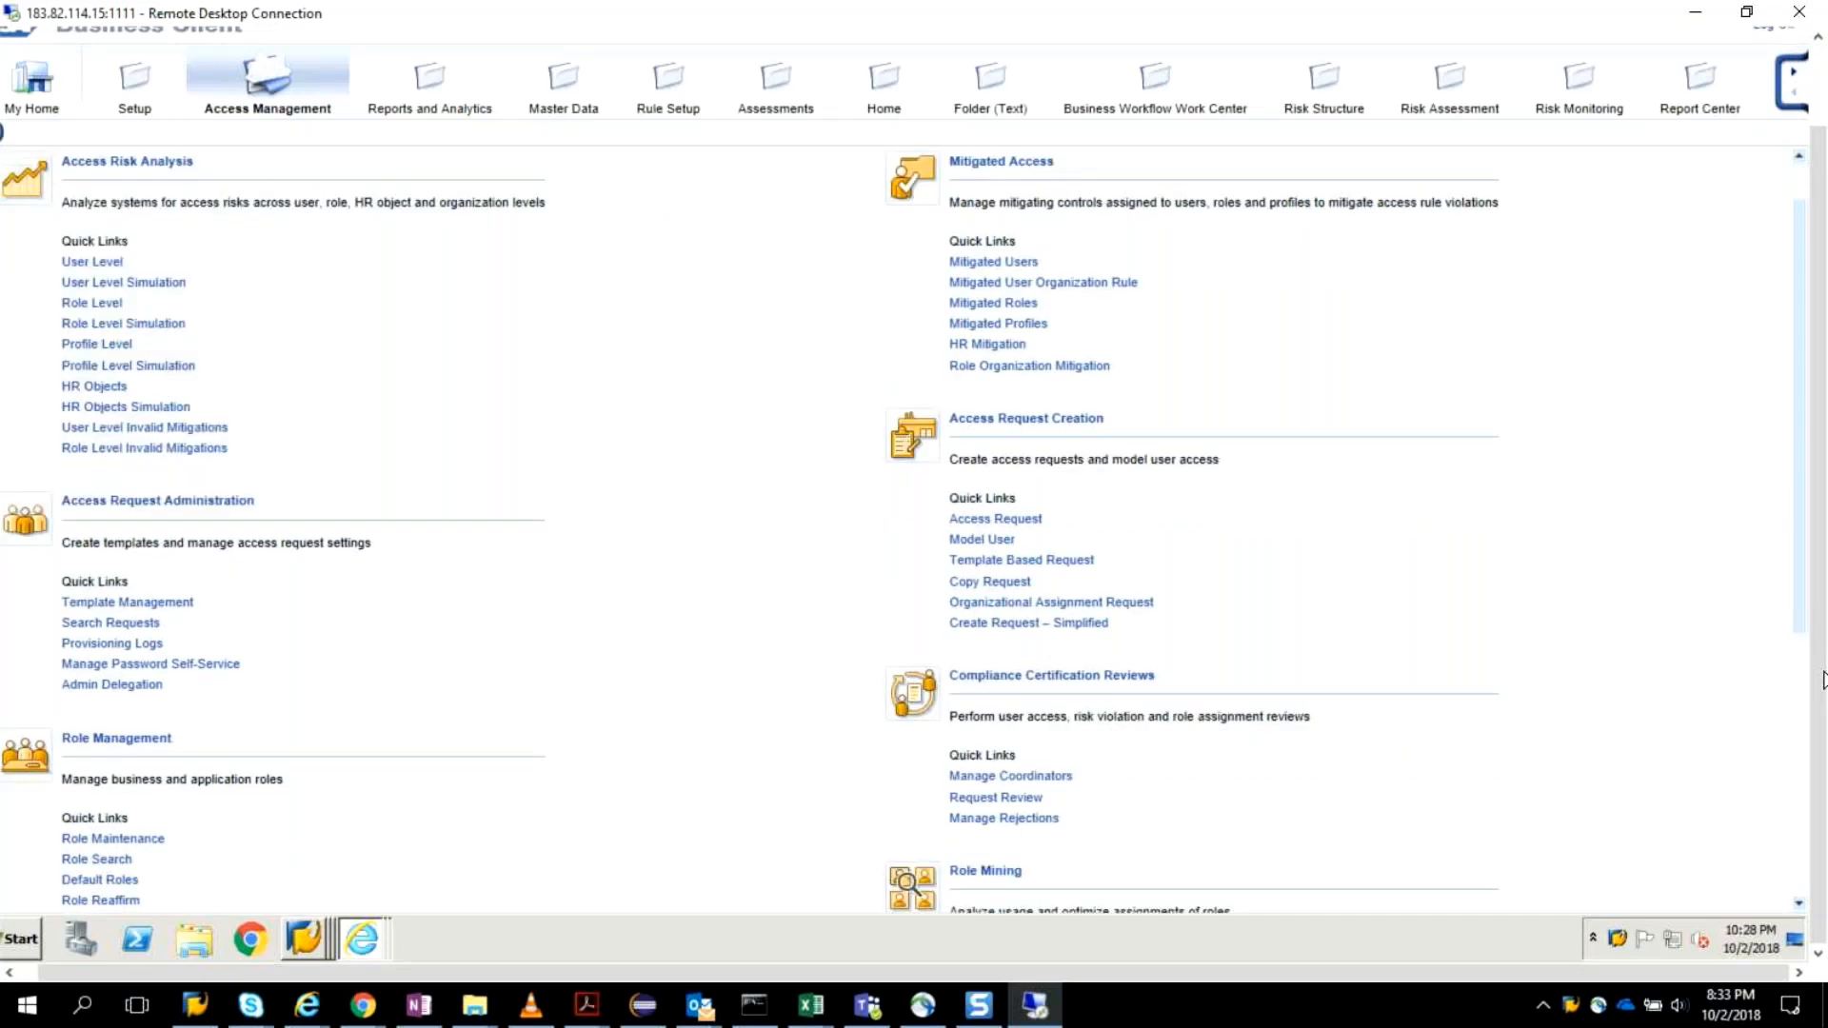
scroll(1724, 663, down, 3)
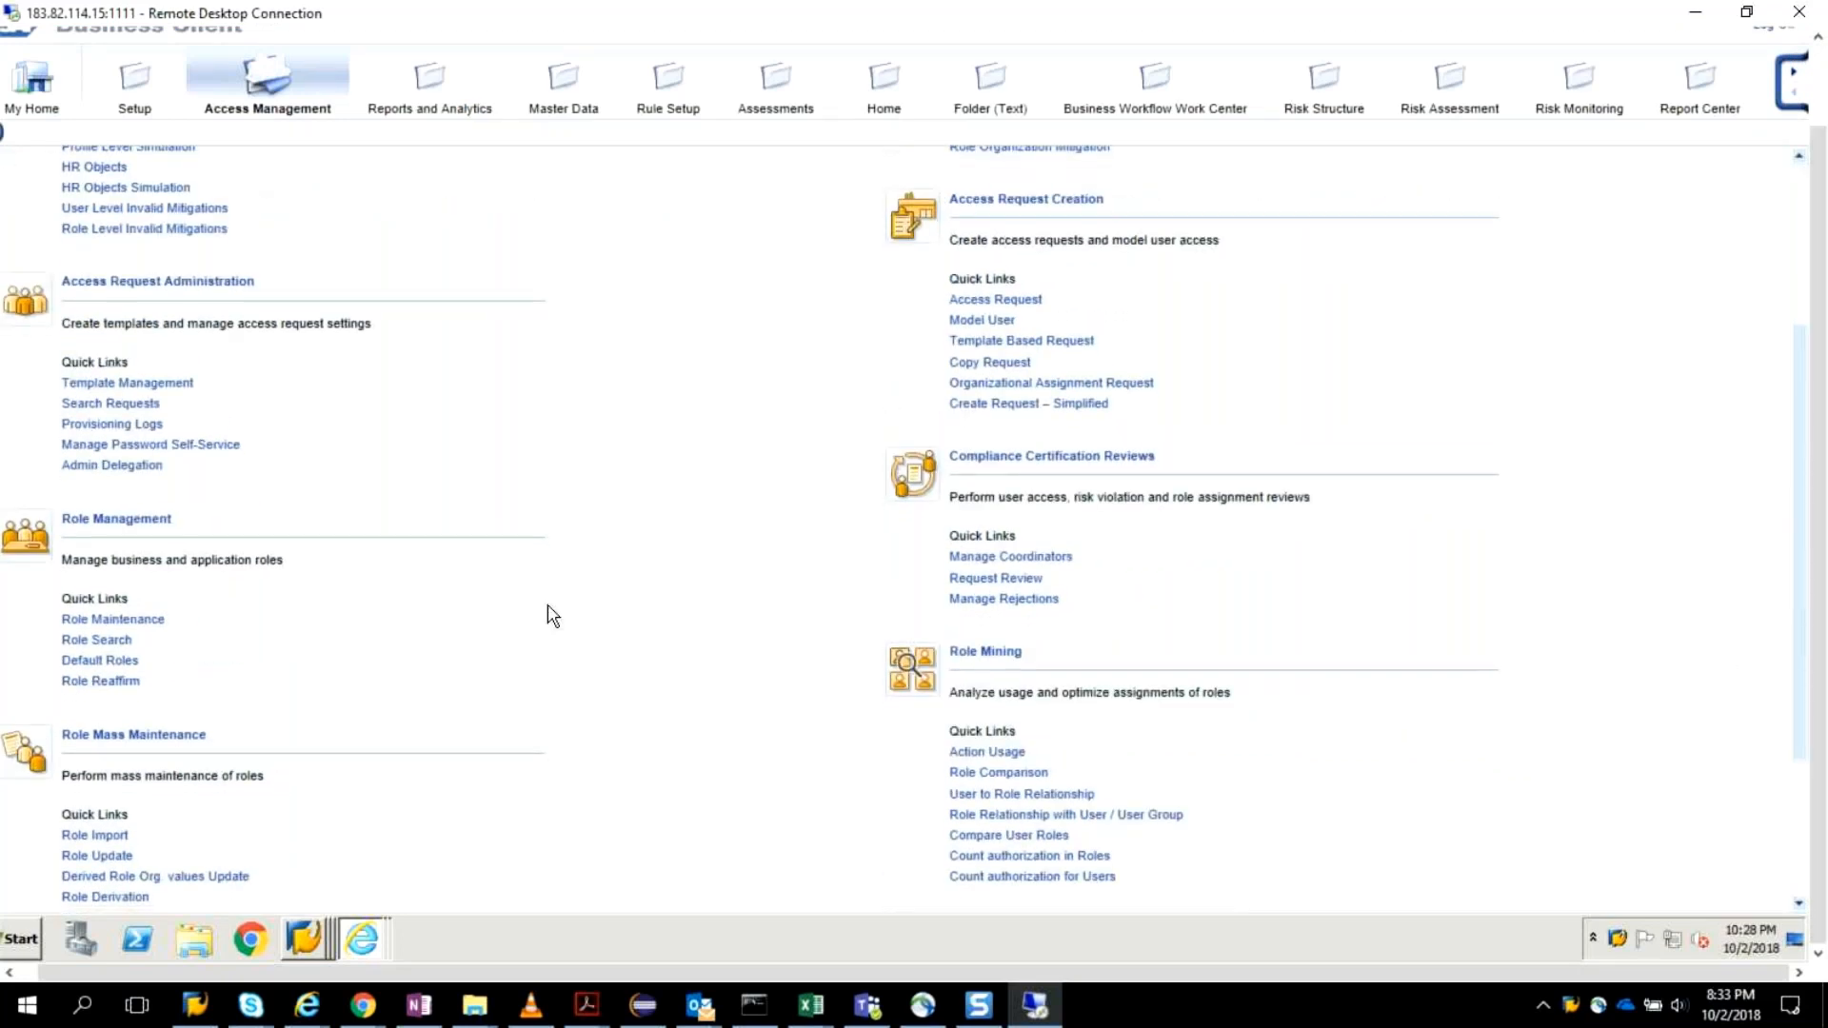
scroll(550, 614, down, 3)
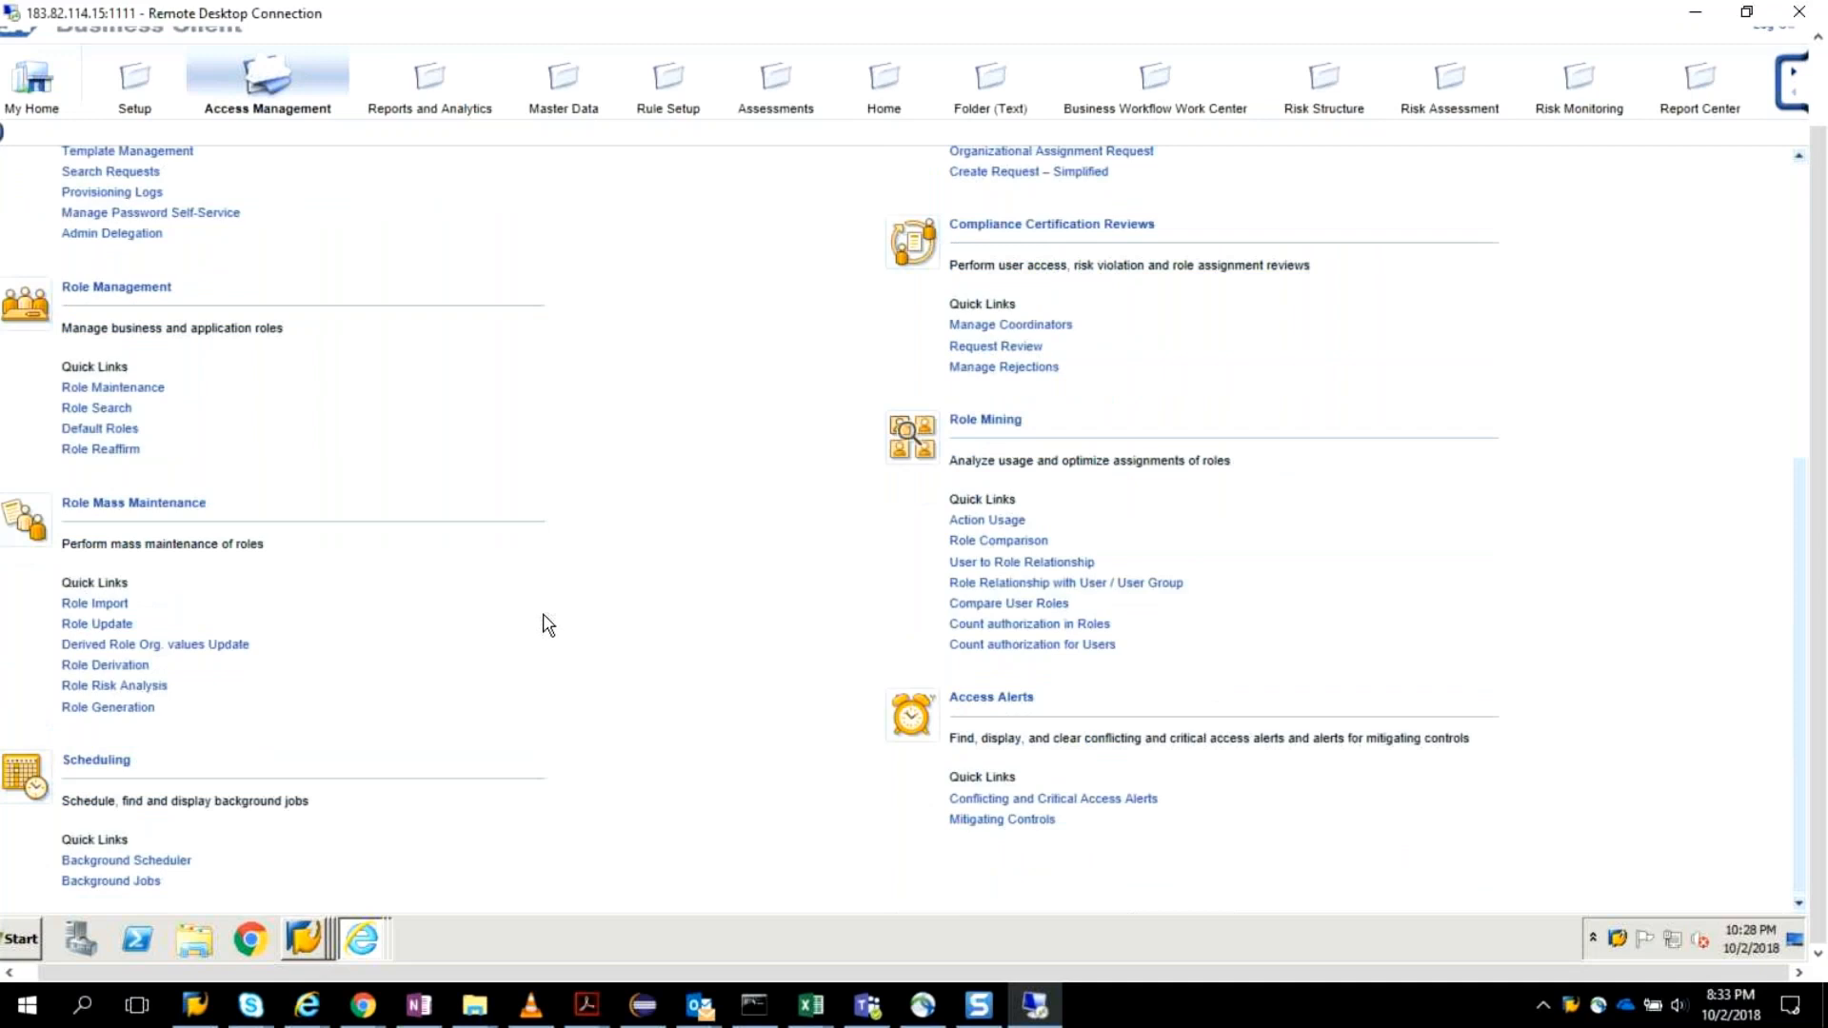
scroll(548, 626, up, 3)
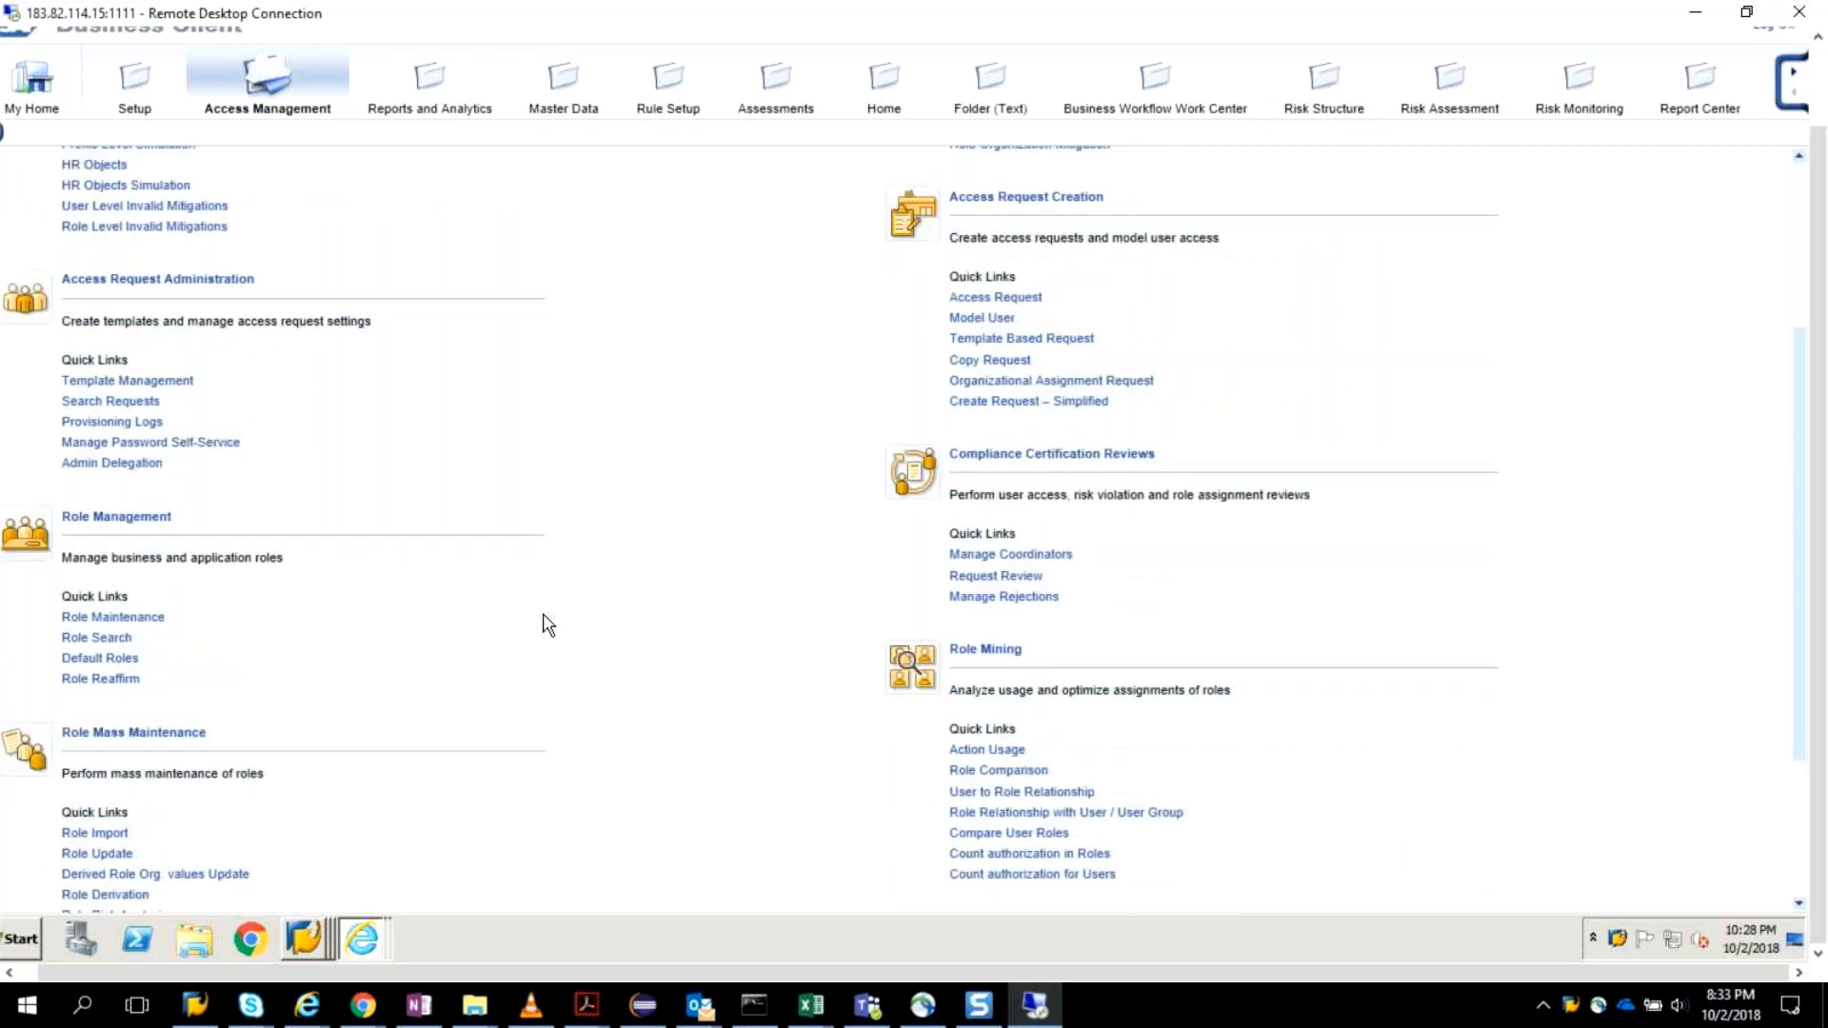
scroll(548, 625, down, 3)
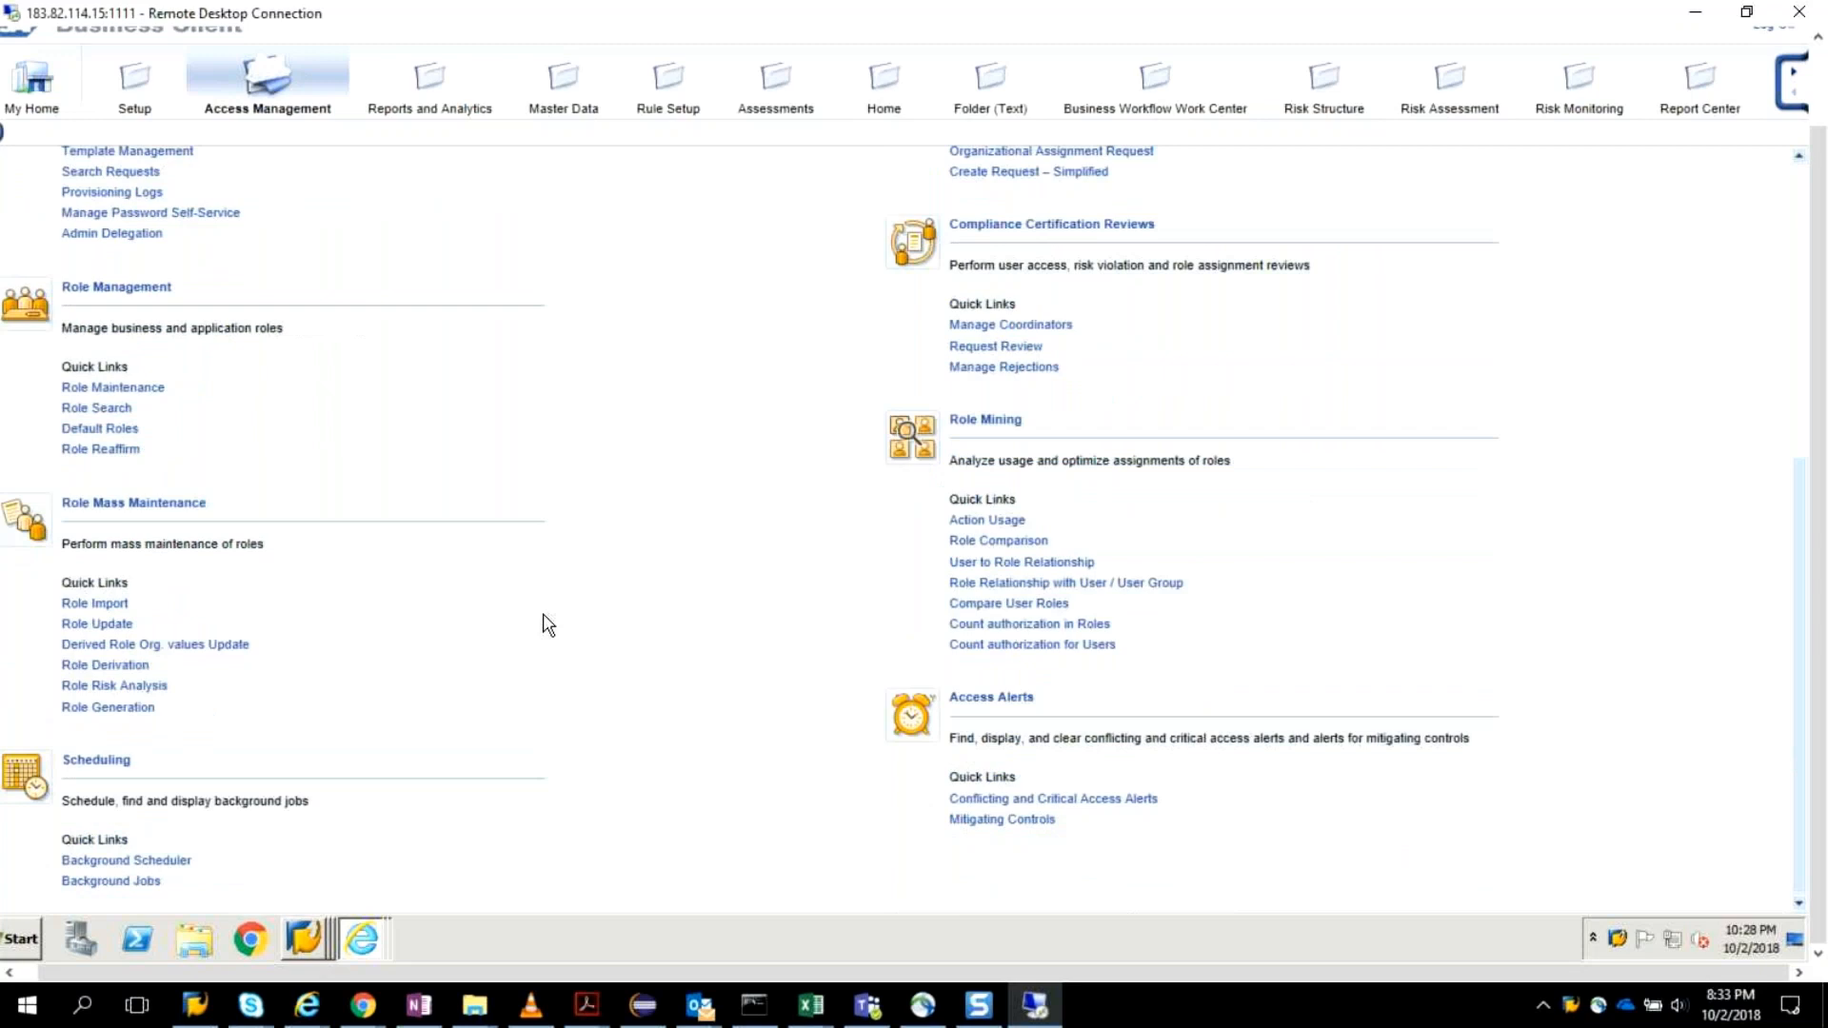
scroll(549, 626, up, 3)
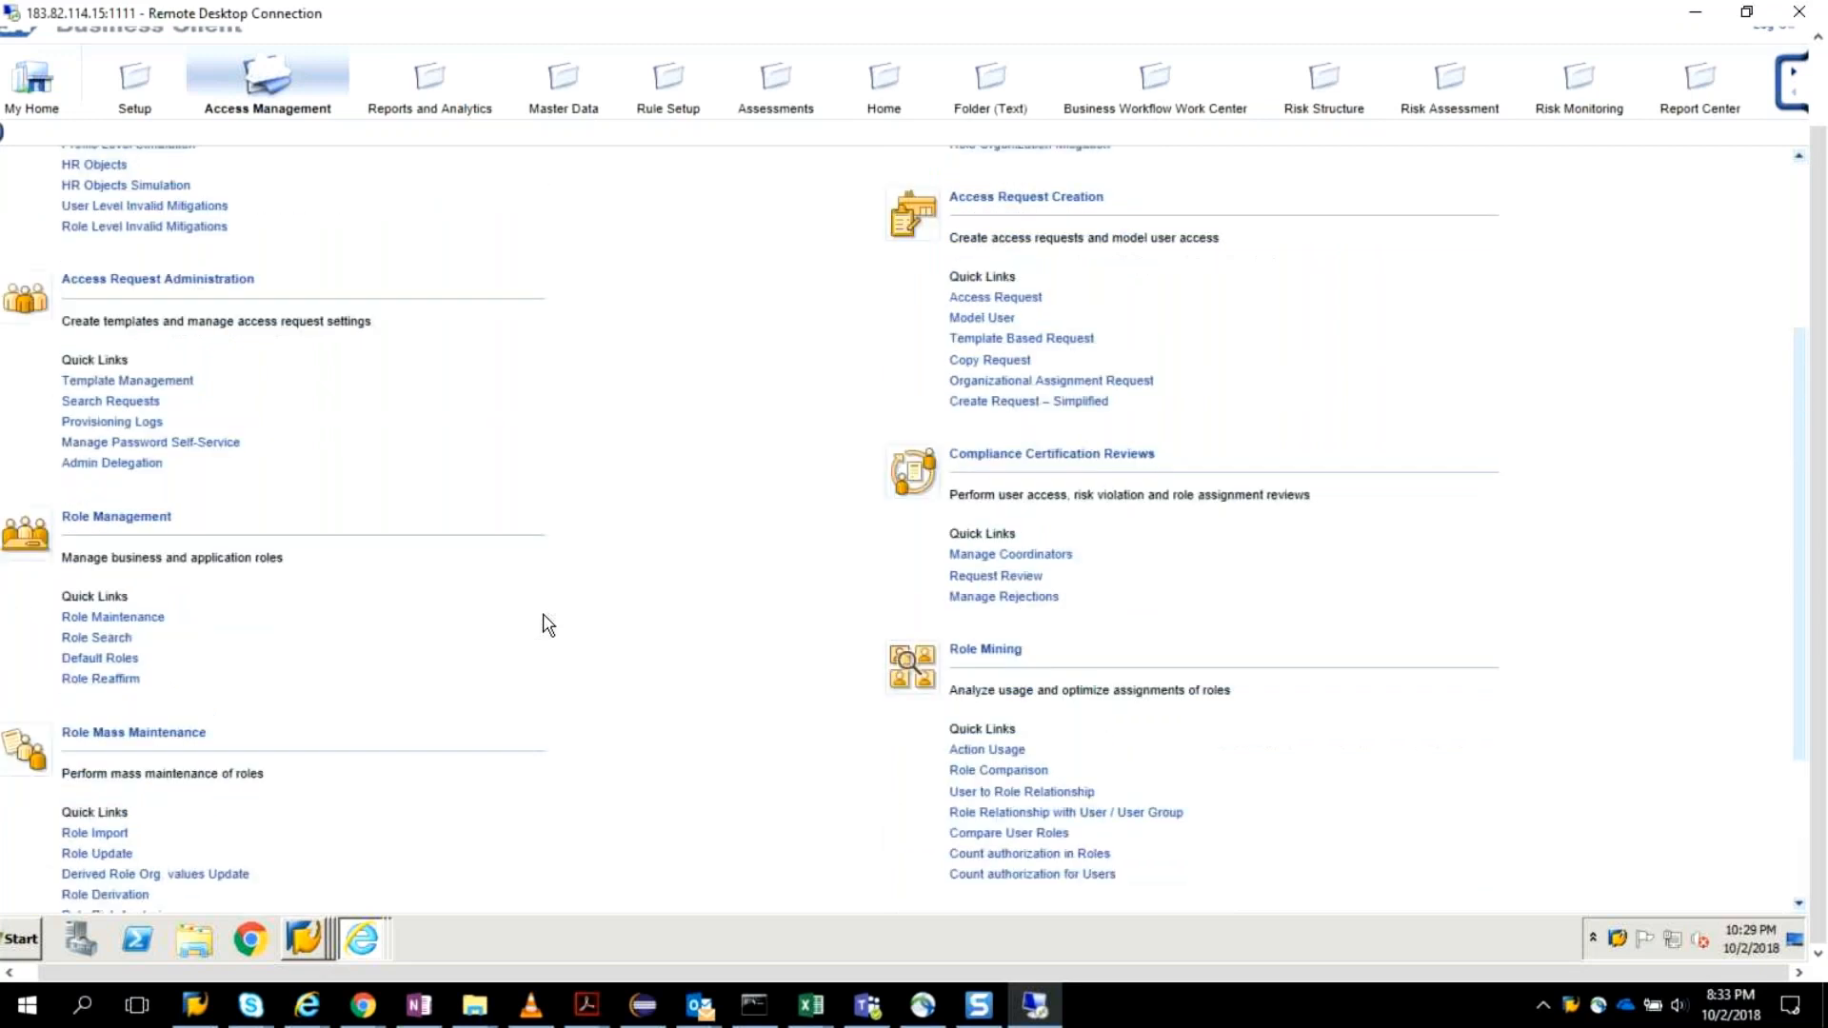
click(1026, 299)
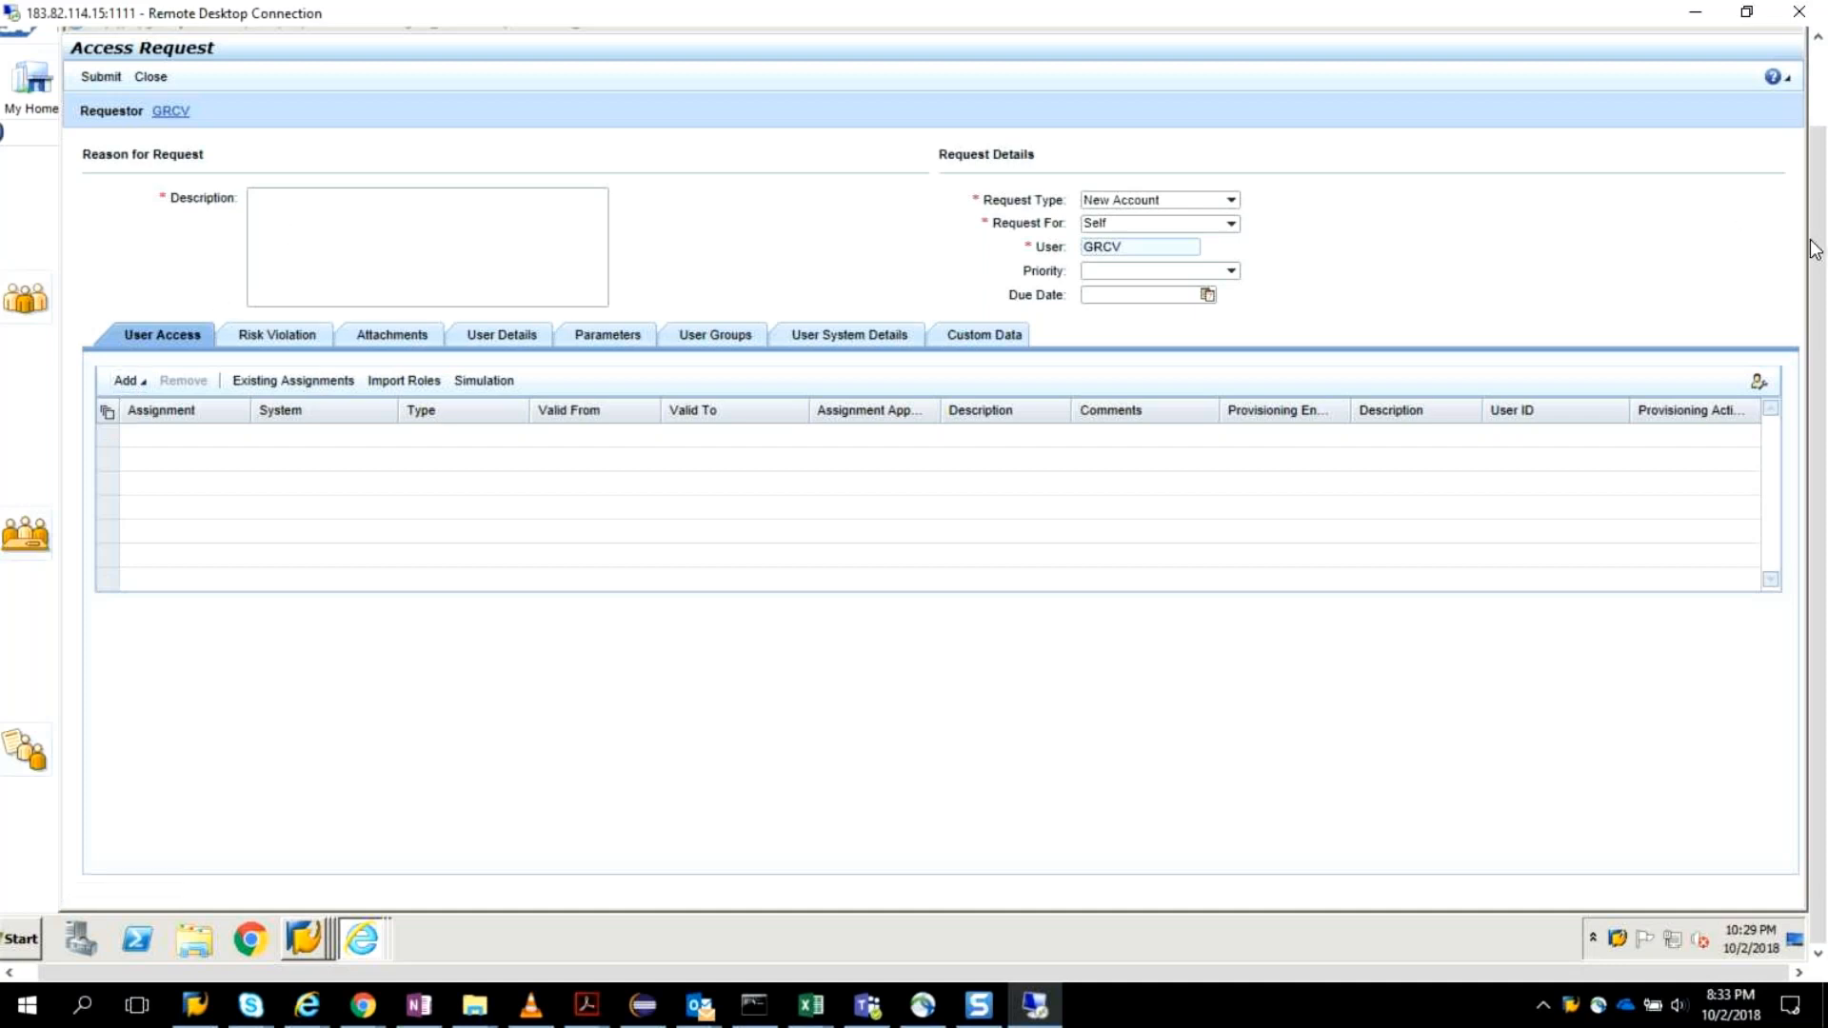
drag(1819, 251, 1817, 169)
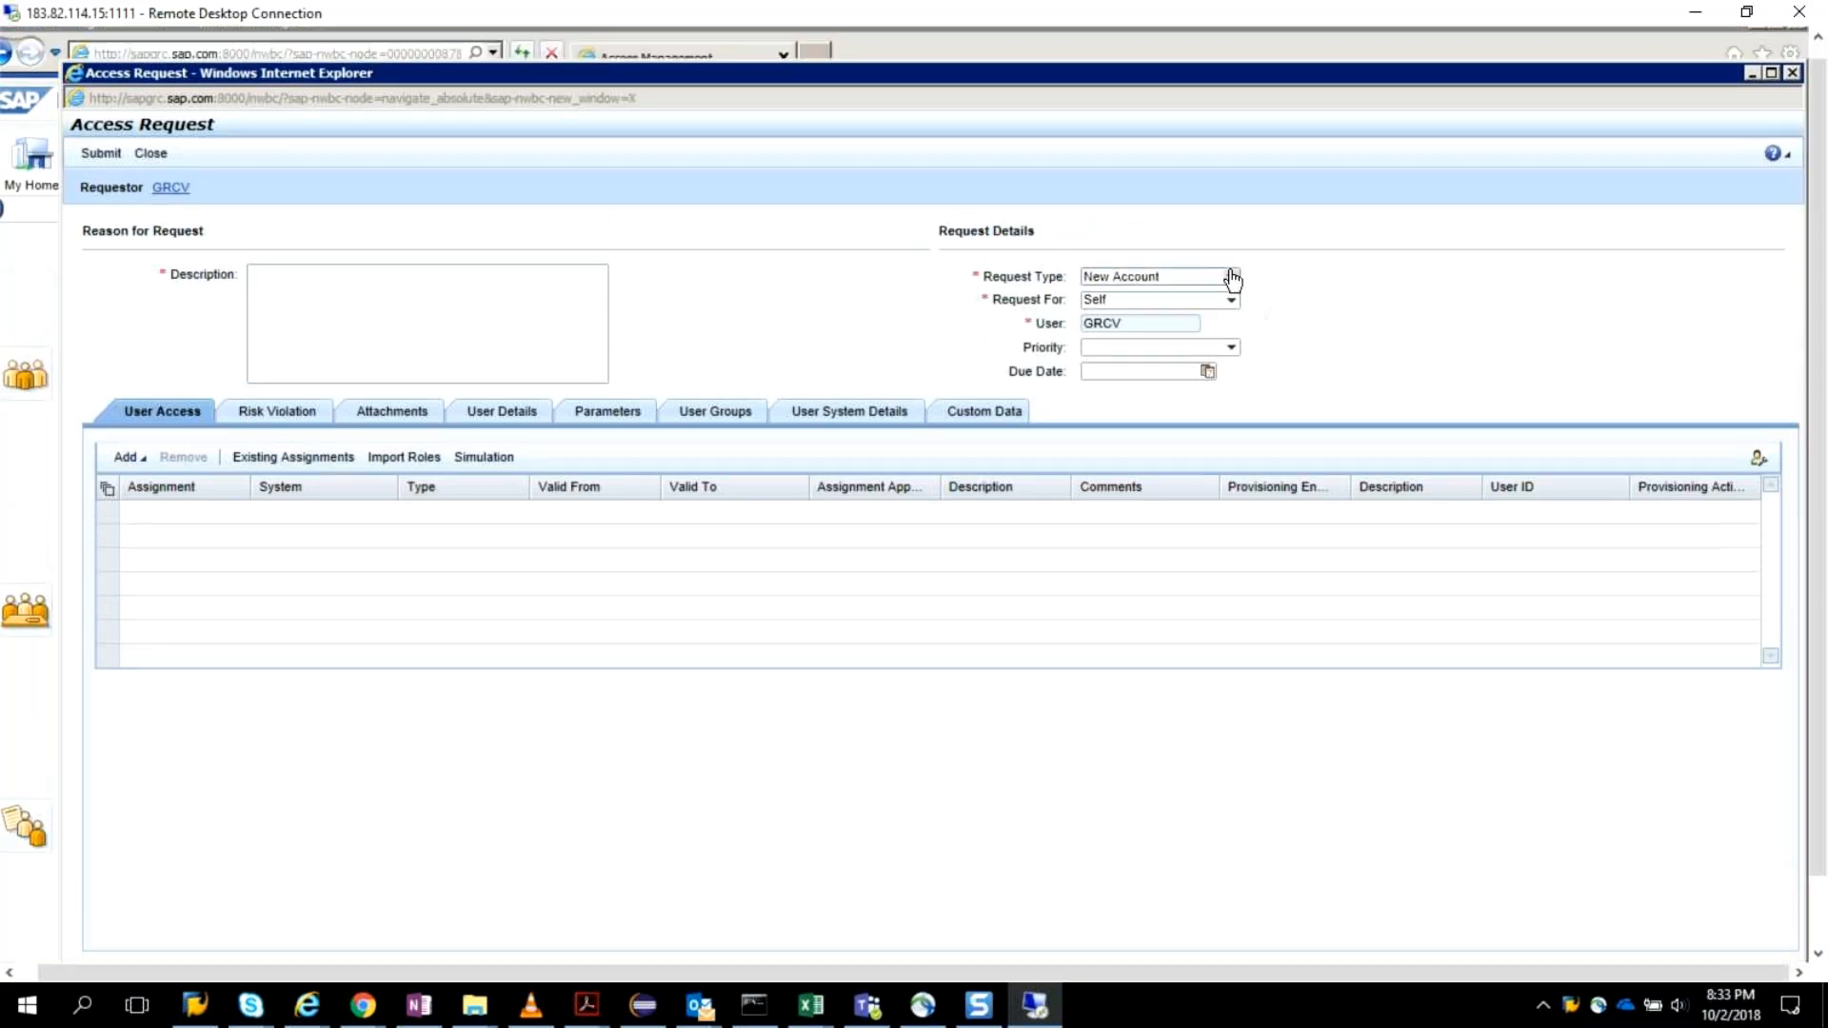
Review the request types available for the access request without changing the selection.
click(1233, 277)
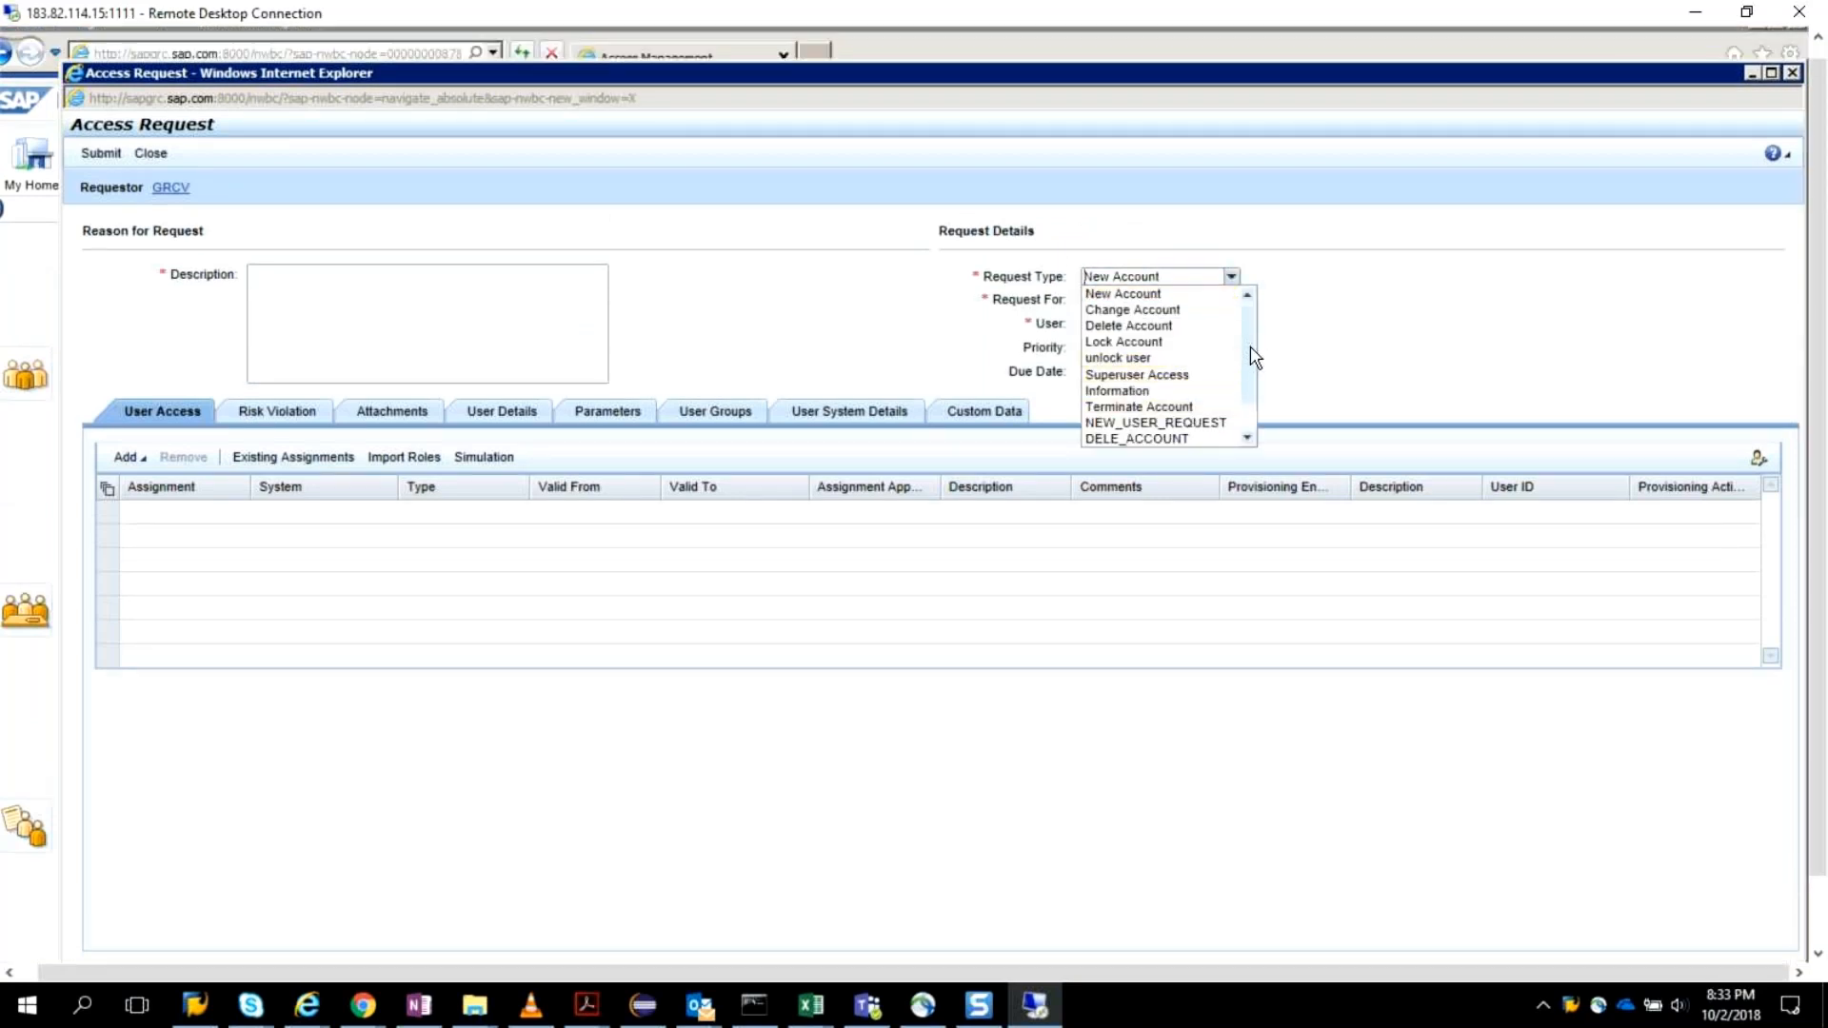
scroll(1264, 438, down, 1)
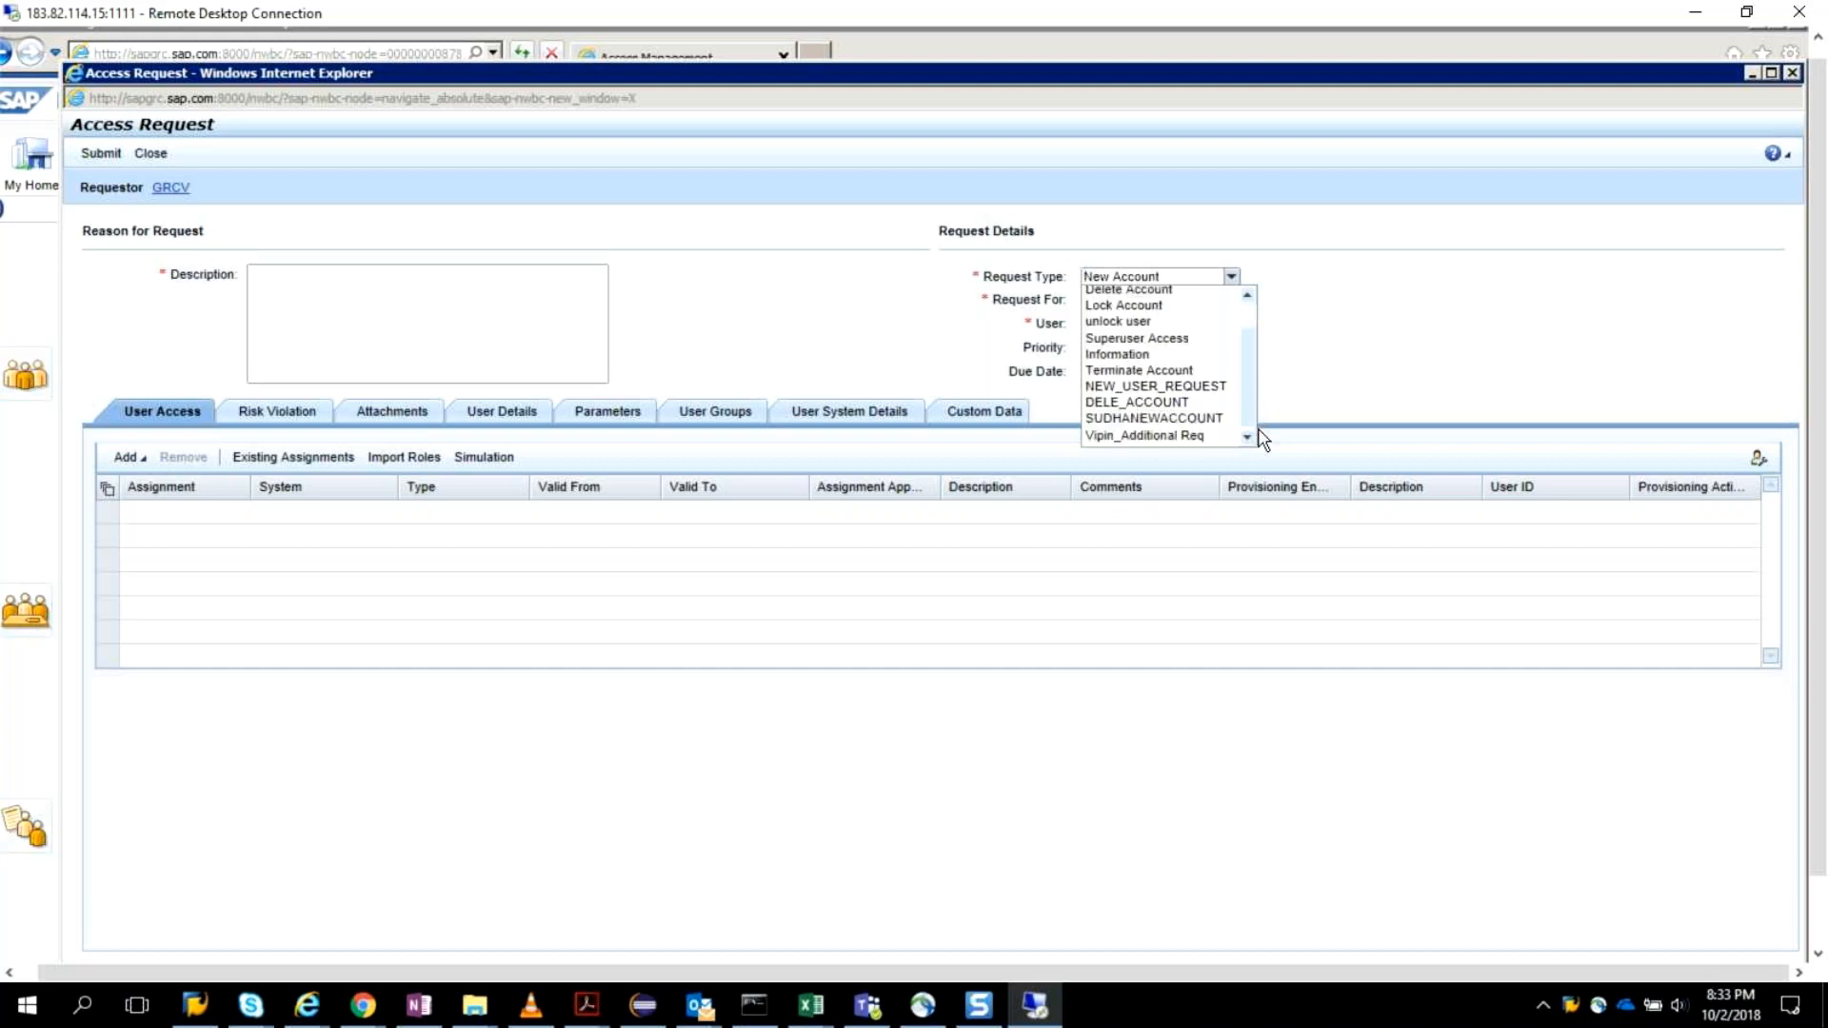
click(1322, 298)
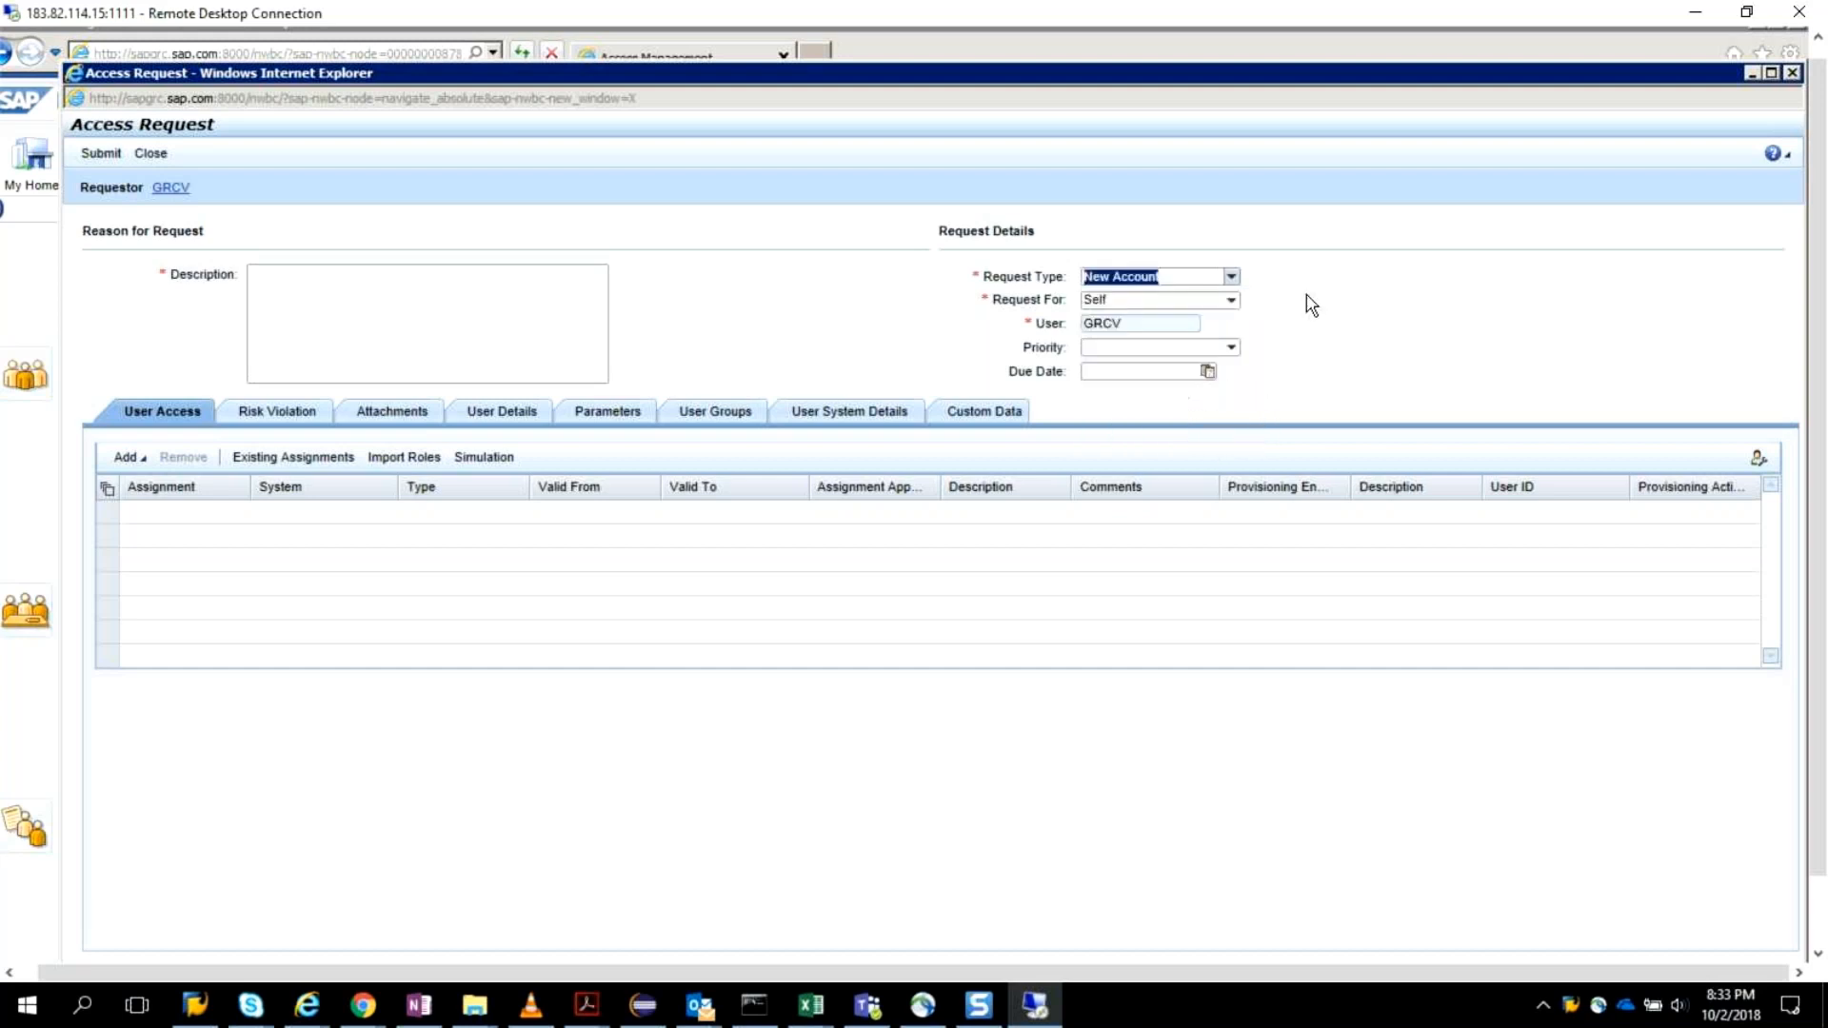
Enter "New user" as the reason for request and check the Request For options, keeping Self.
click(279, 292)
text(New user)
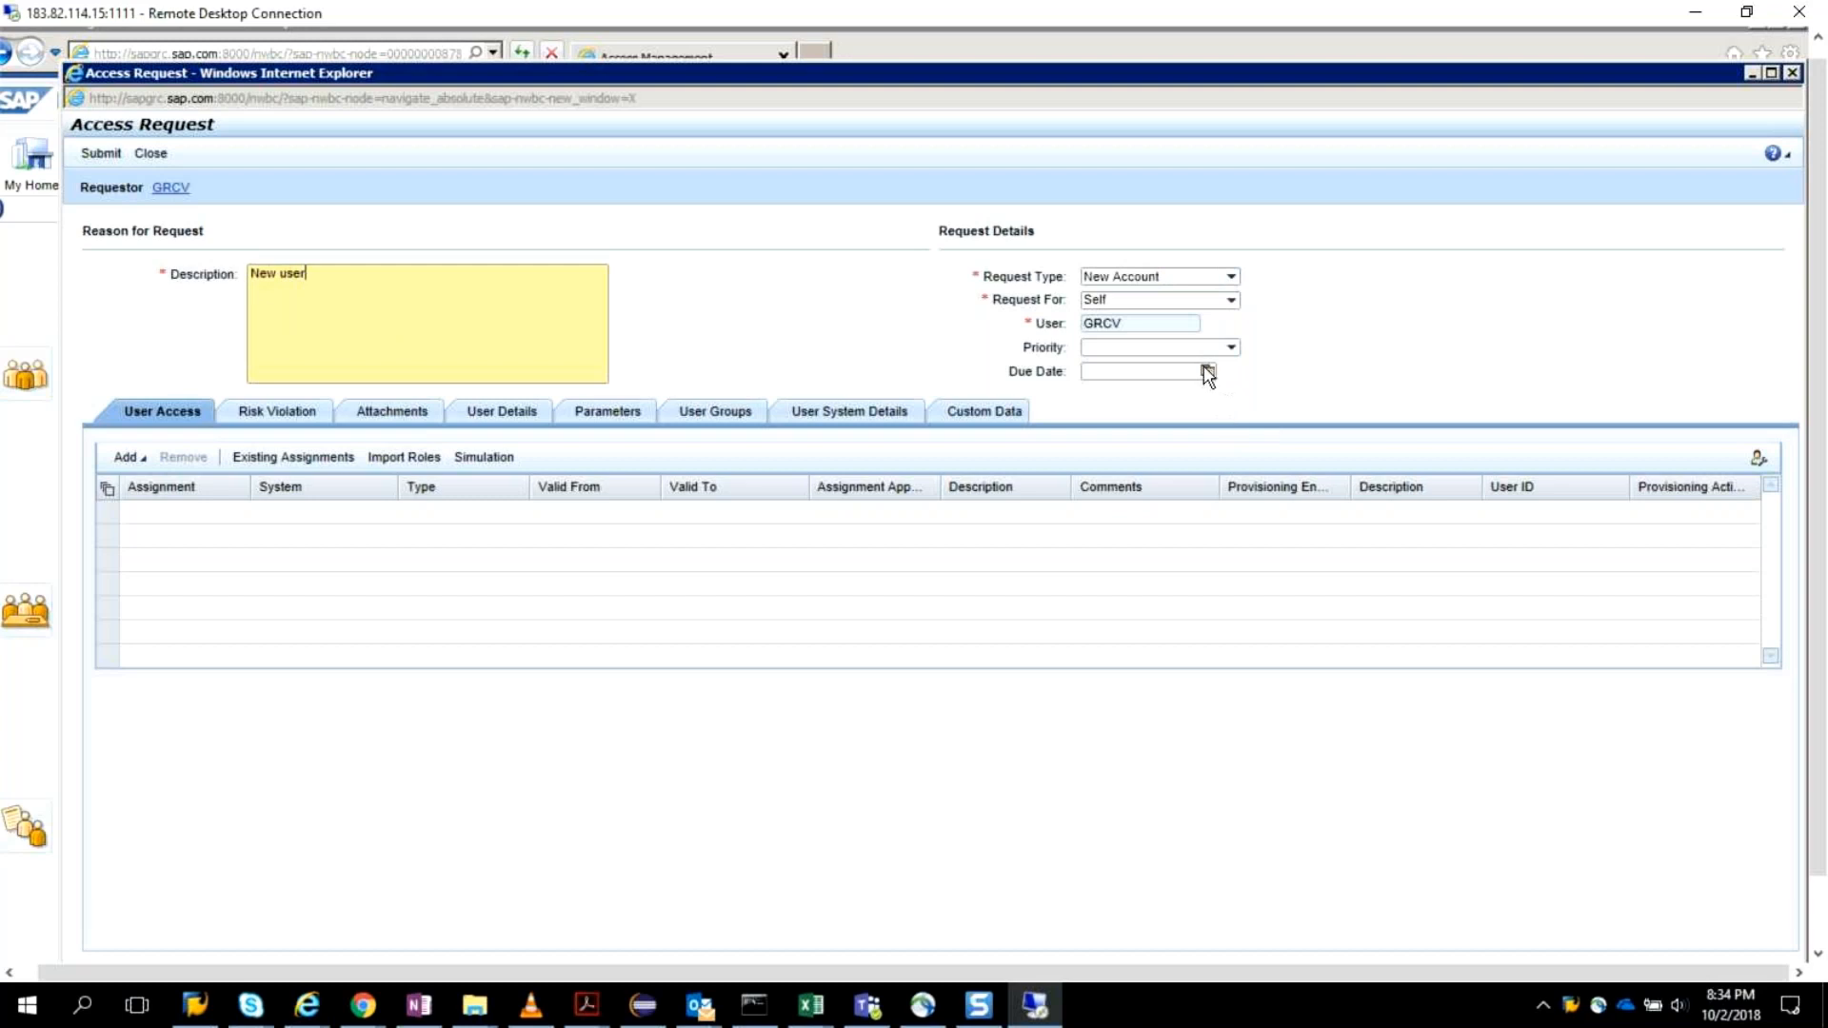
click(1231, 303)
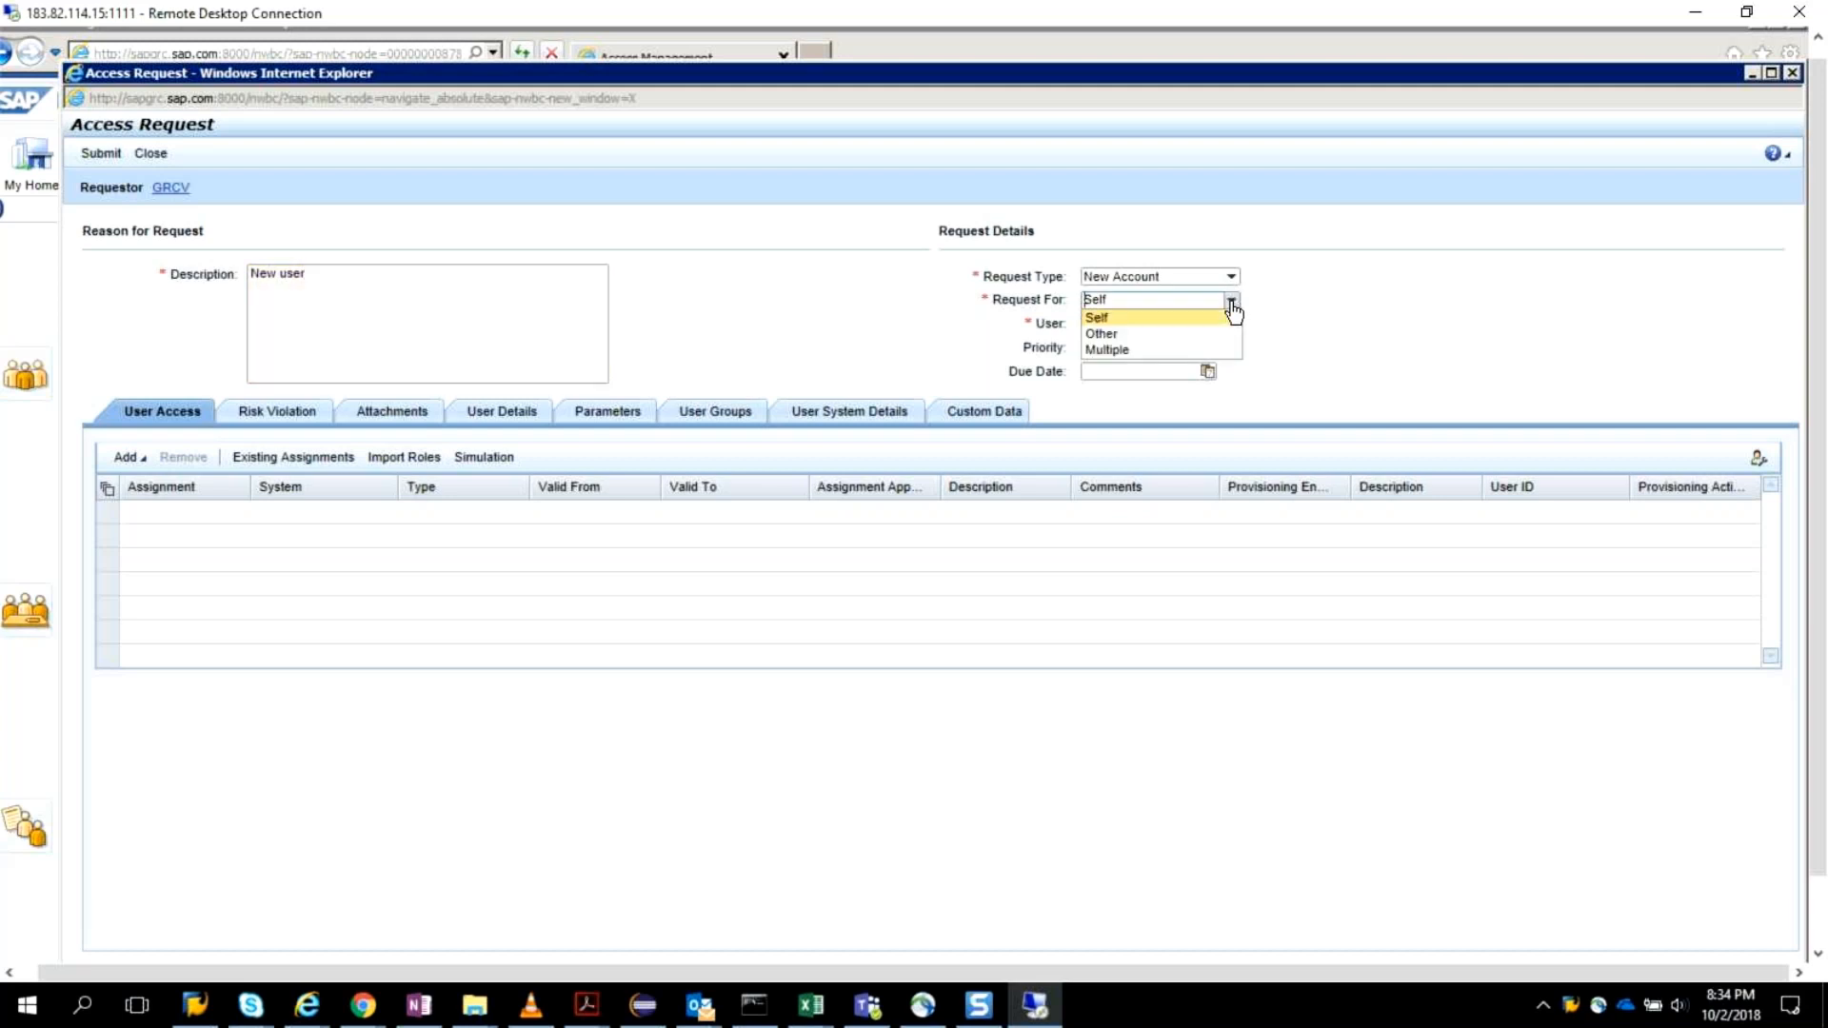
click(1264, 318)
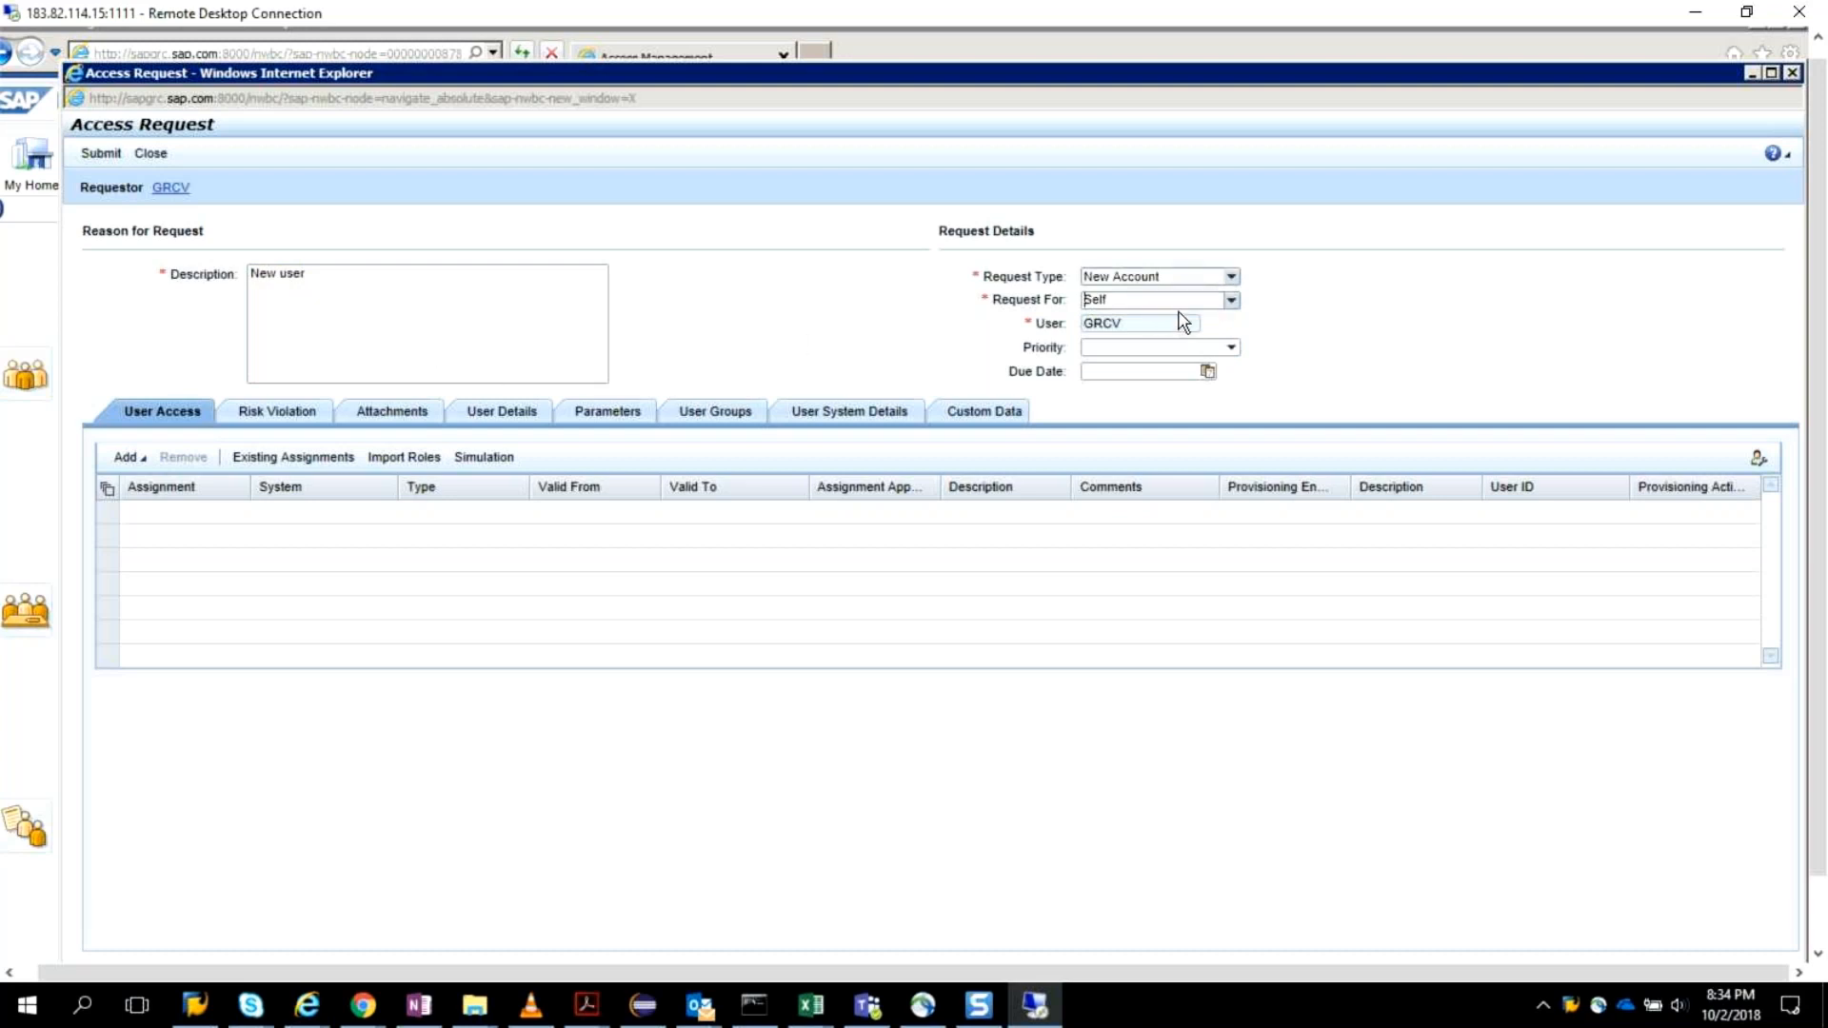
Set the request type to Vipin_Additional Req and the priority to Critical.
click(1231, 277)
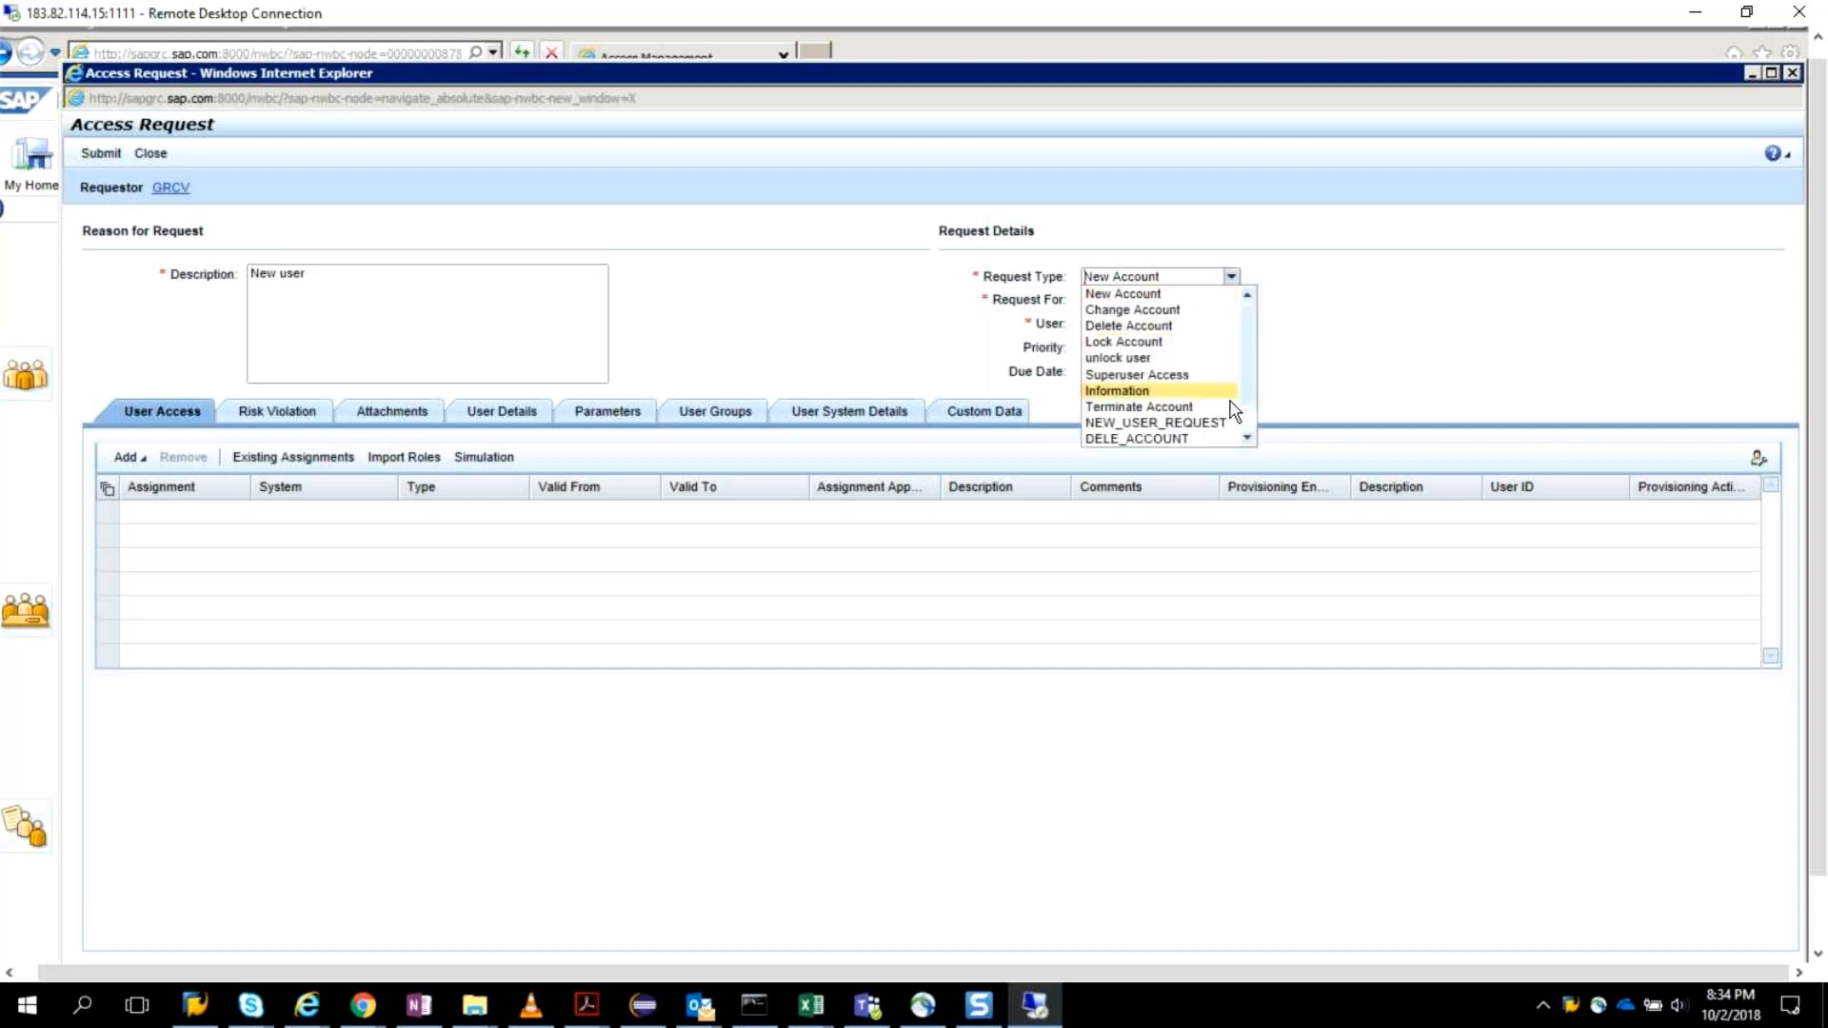
scroll(1181, 424, down, 1)
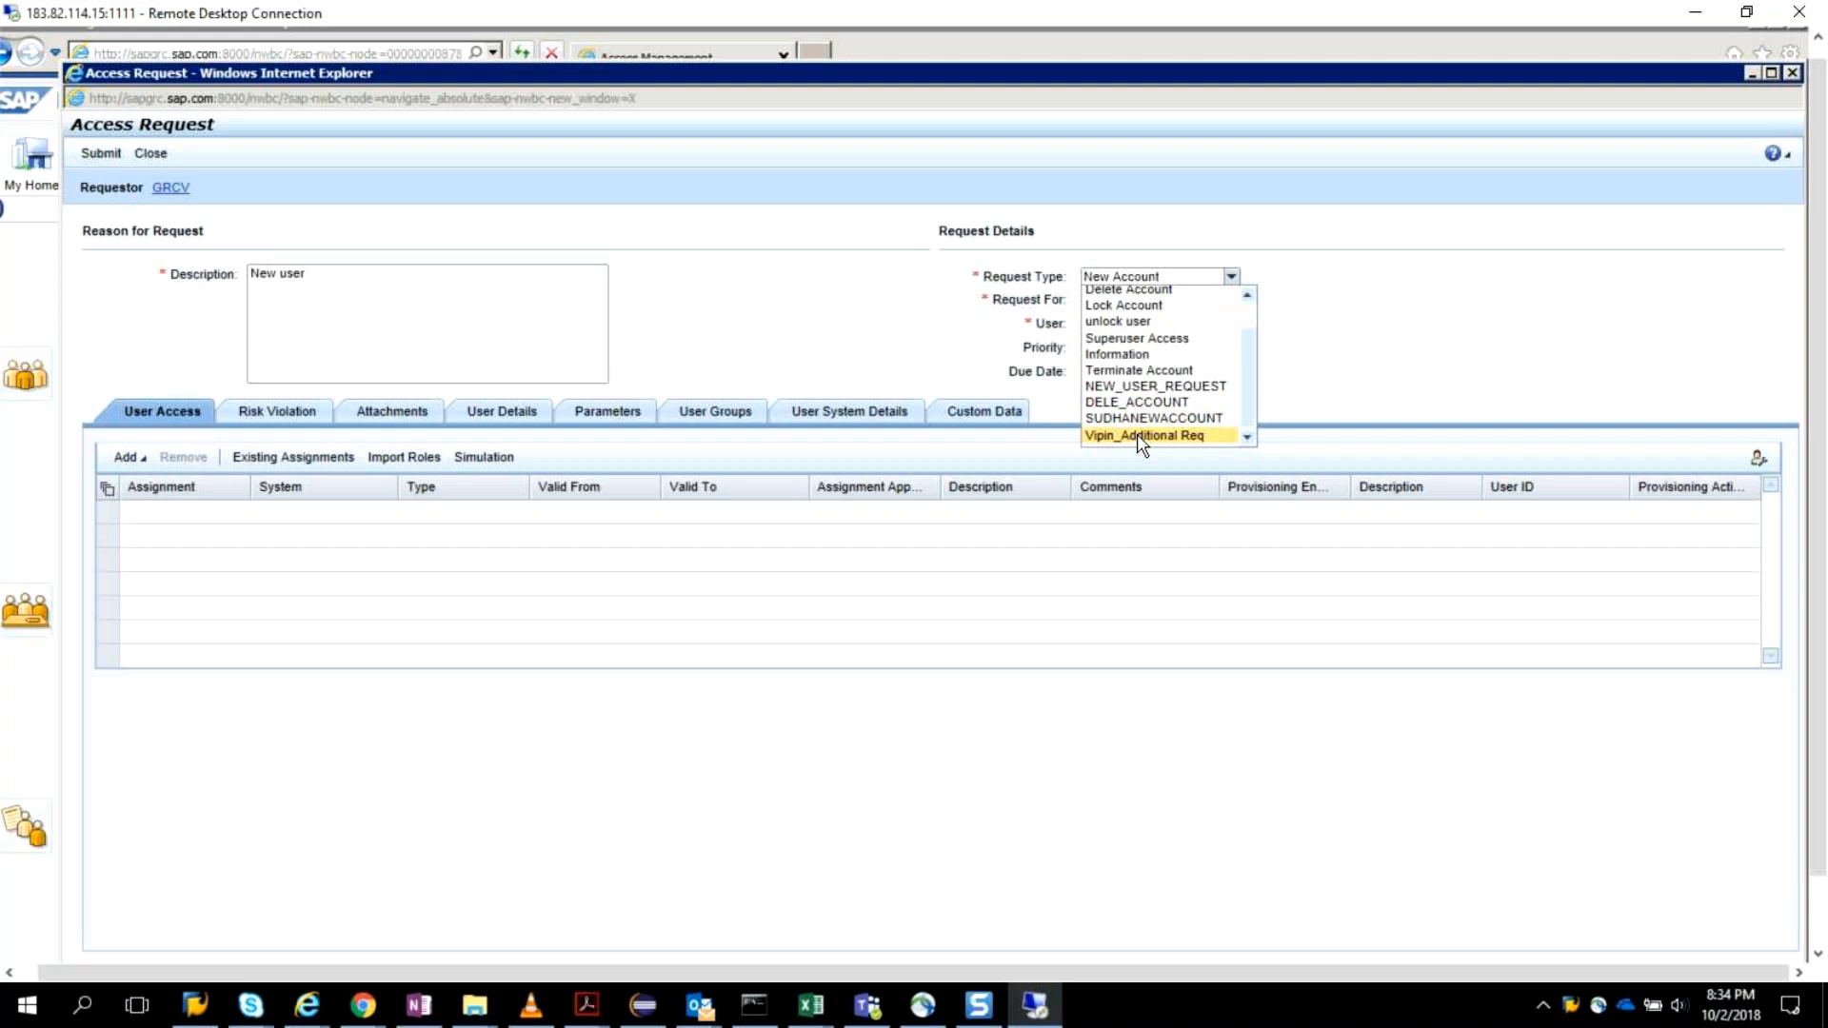
click(1142, 436)
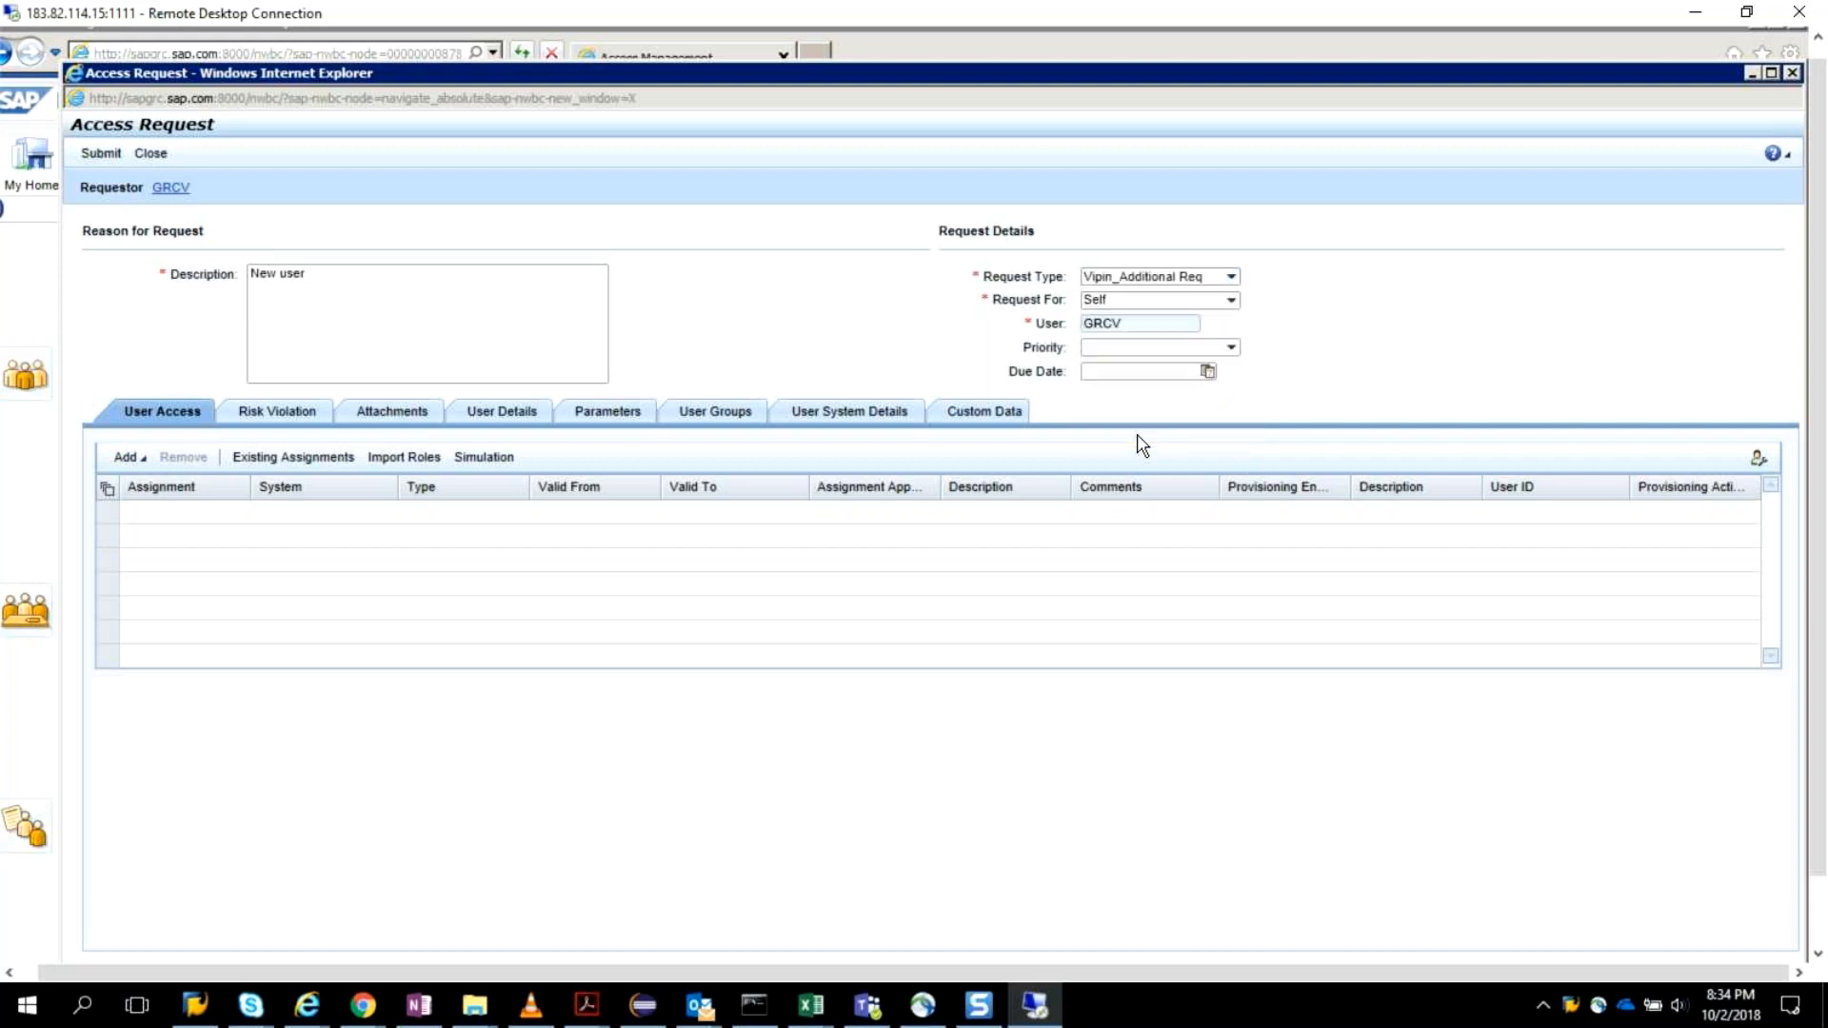
click(1231, 348)
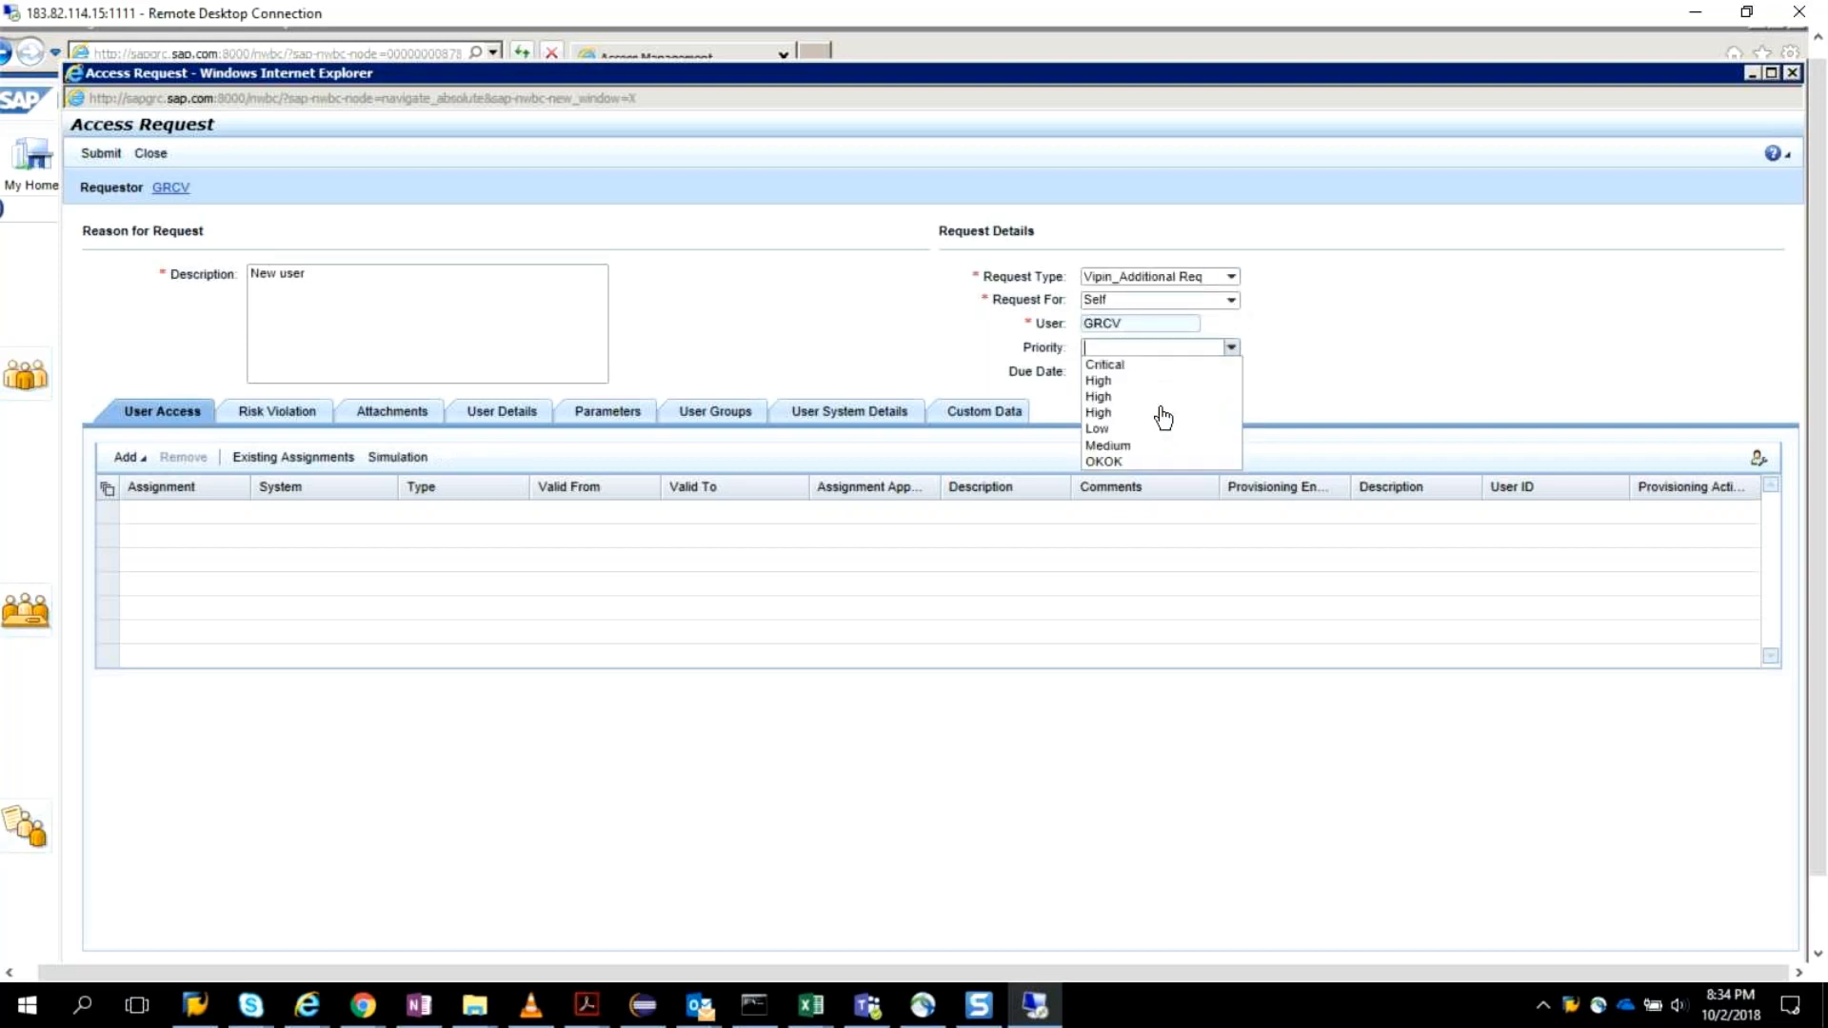
click(1135, 367)
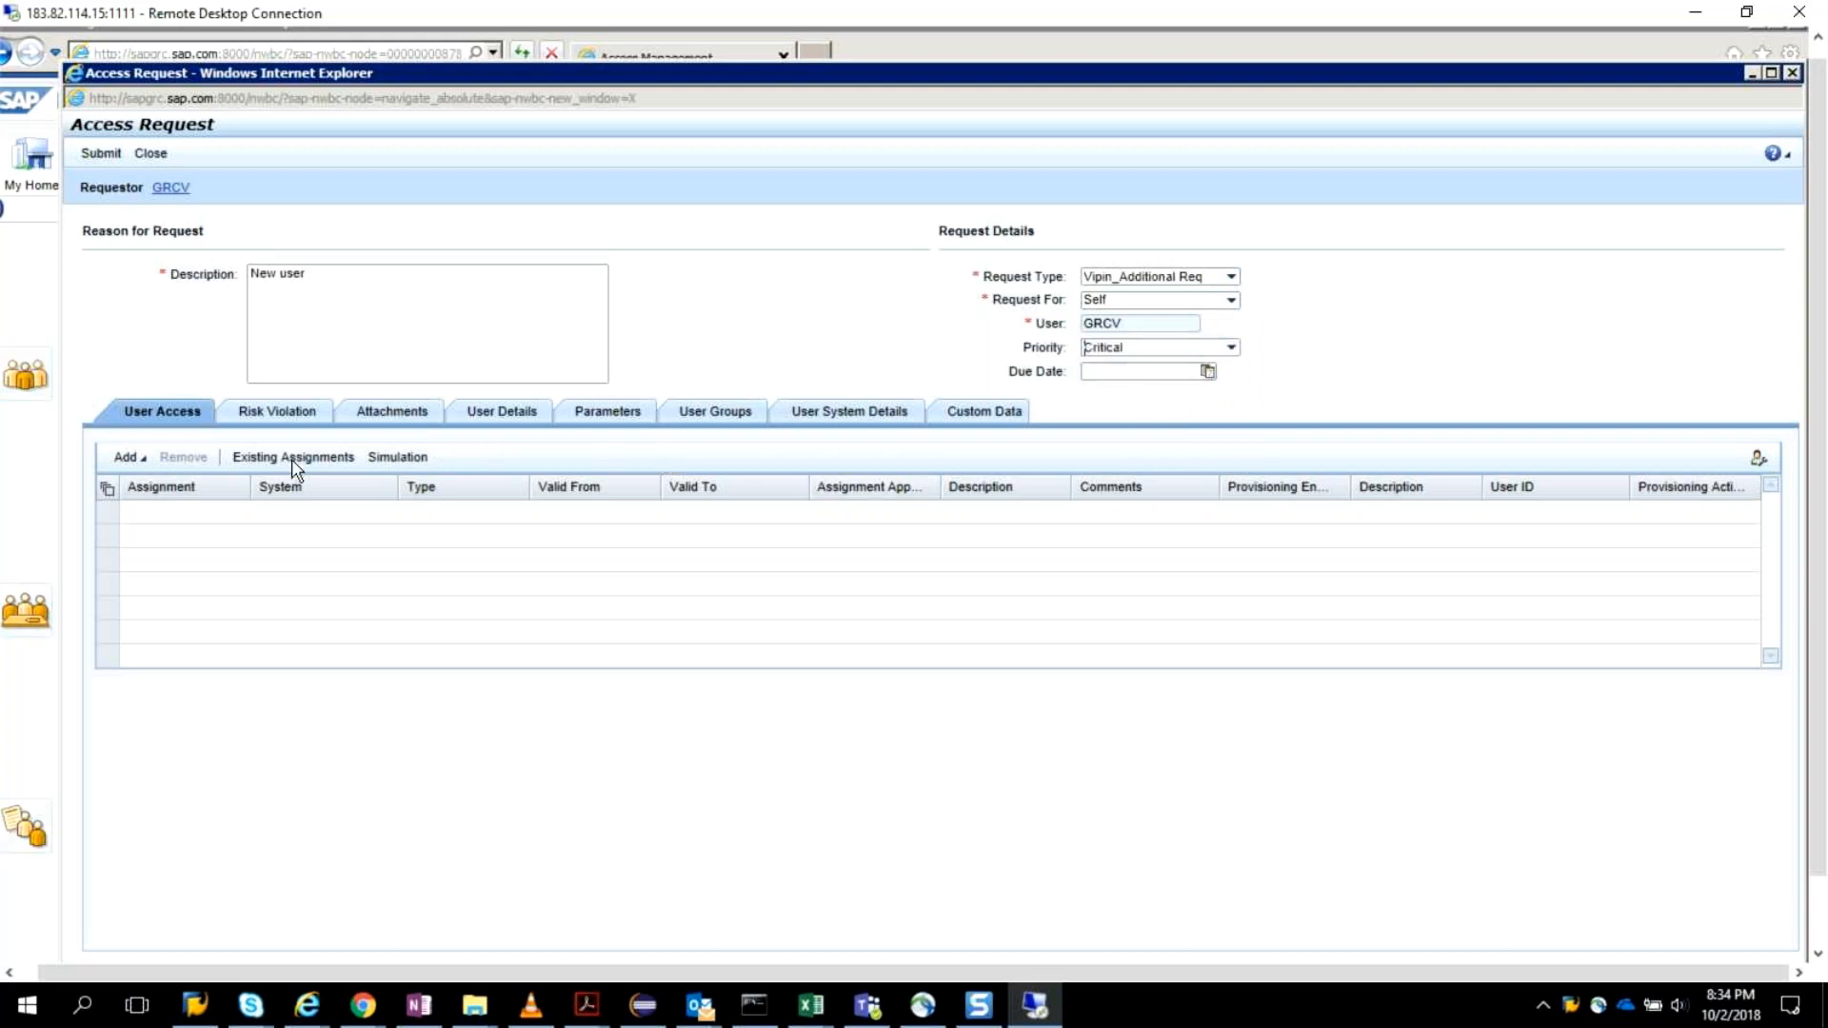
Add the system VIPINCLNT800 to the request's user access assignments.
click(141, 461)
click(143, 482)
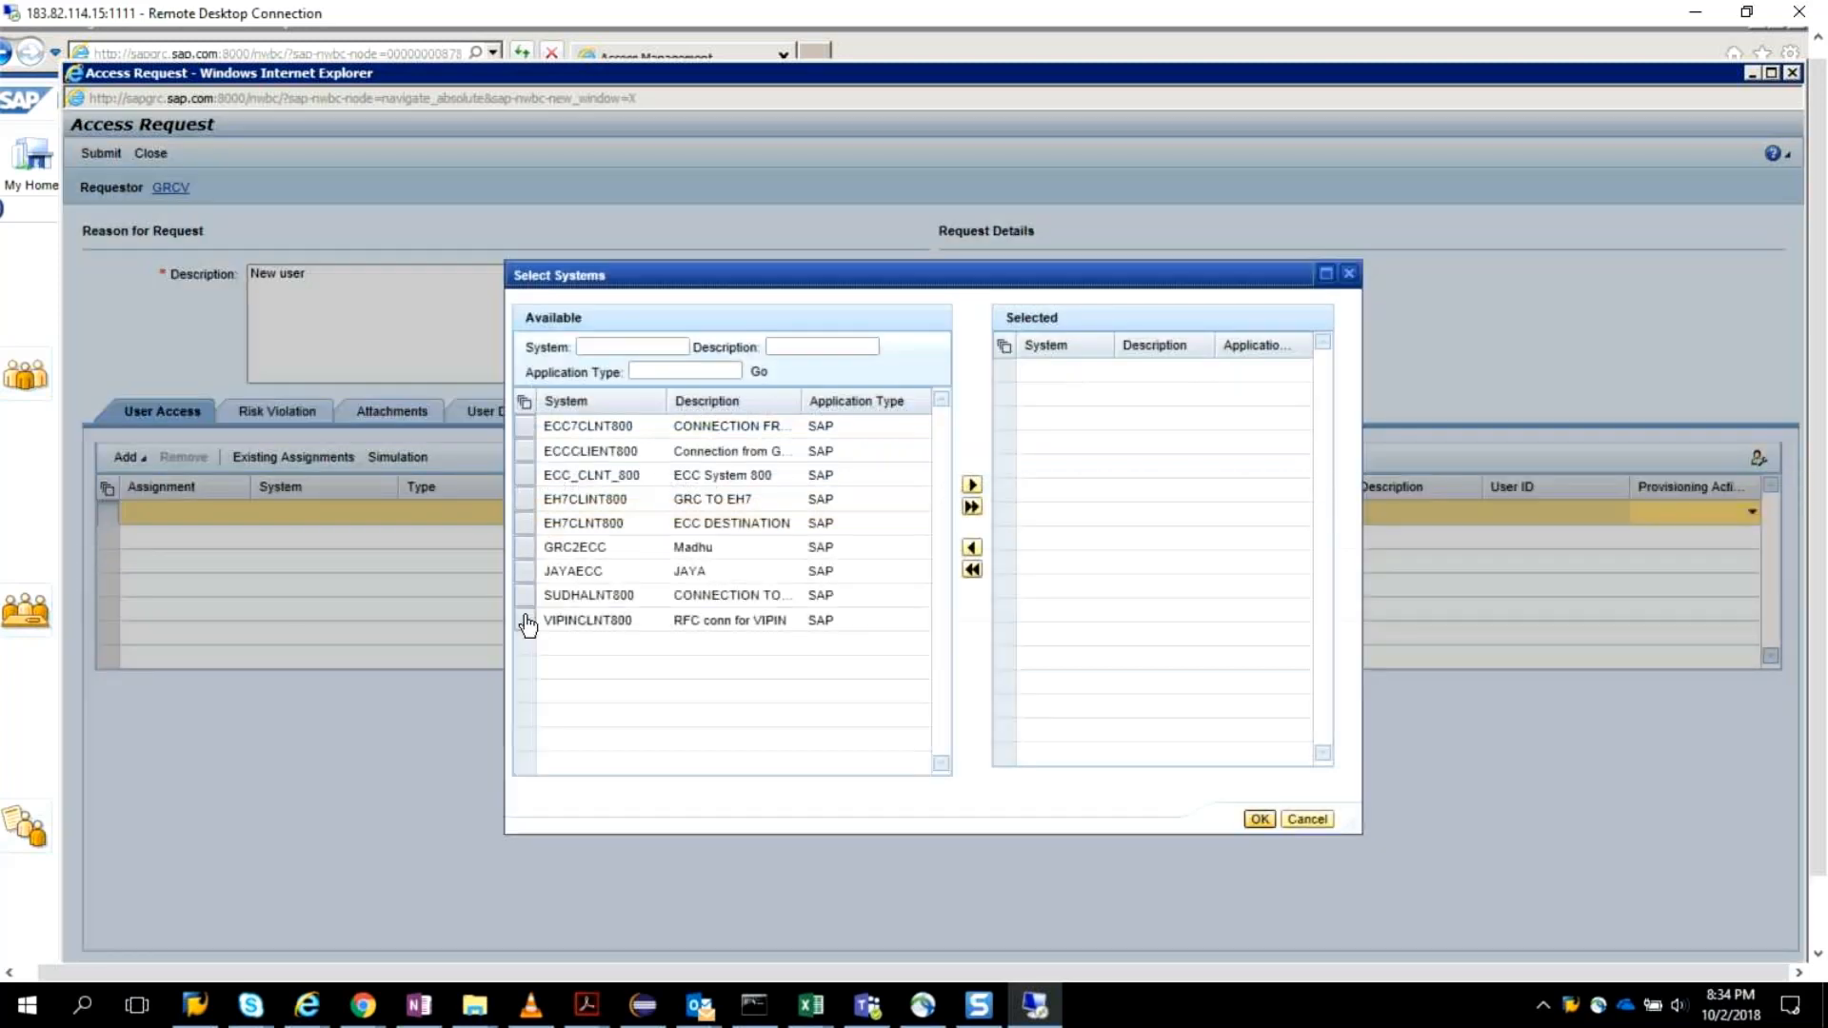
click(629, 621)
click(972, 485)
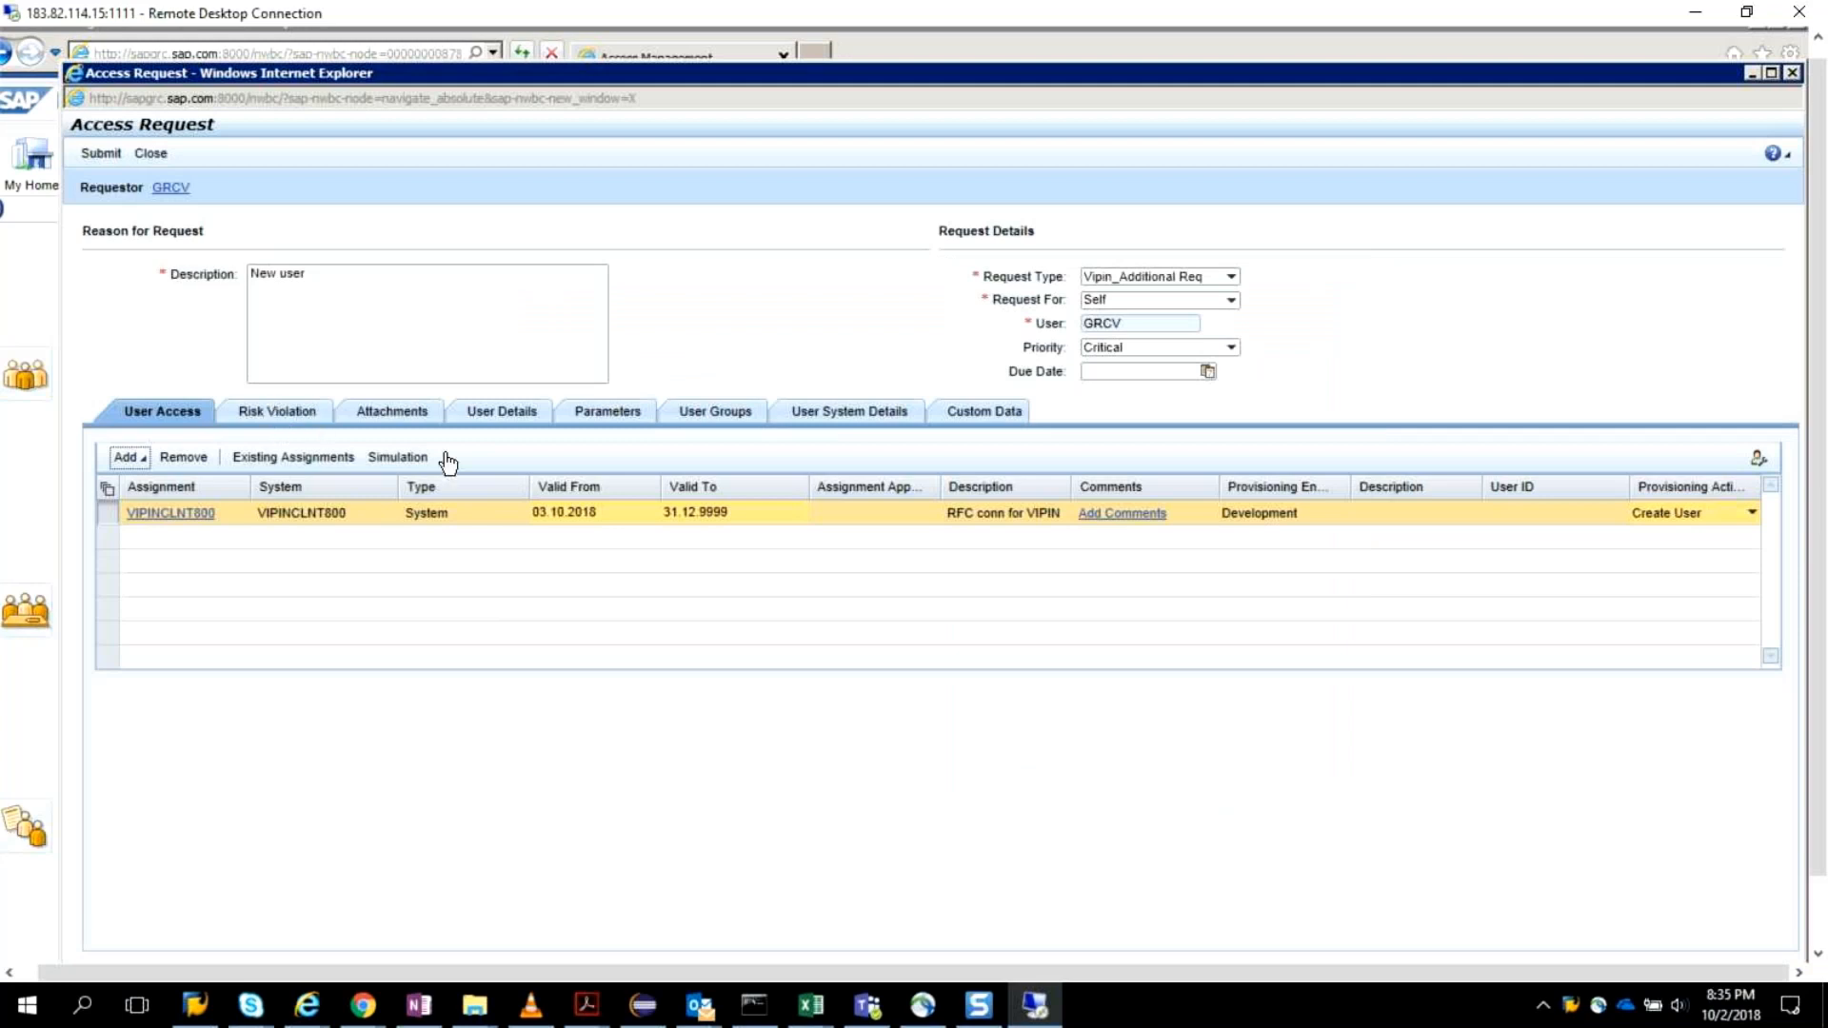
Enter the user's first name and last name in the request's User Details.
click(535, 419)
click(449, 484)
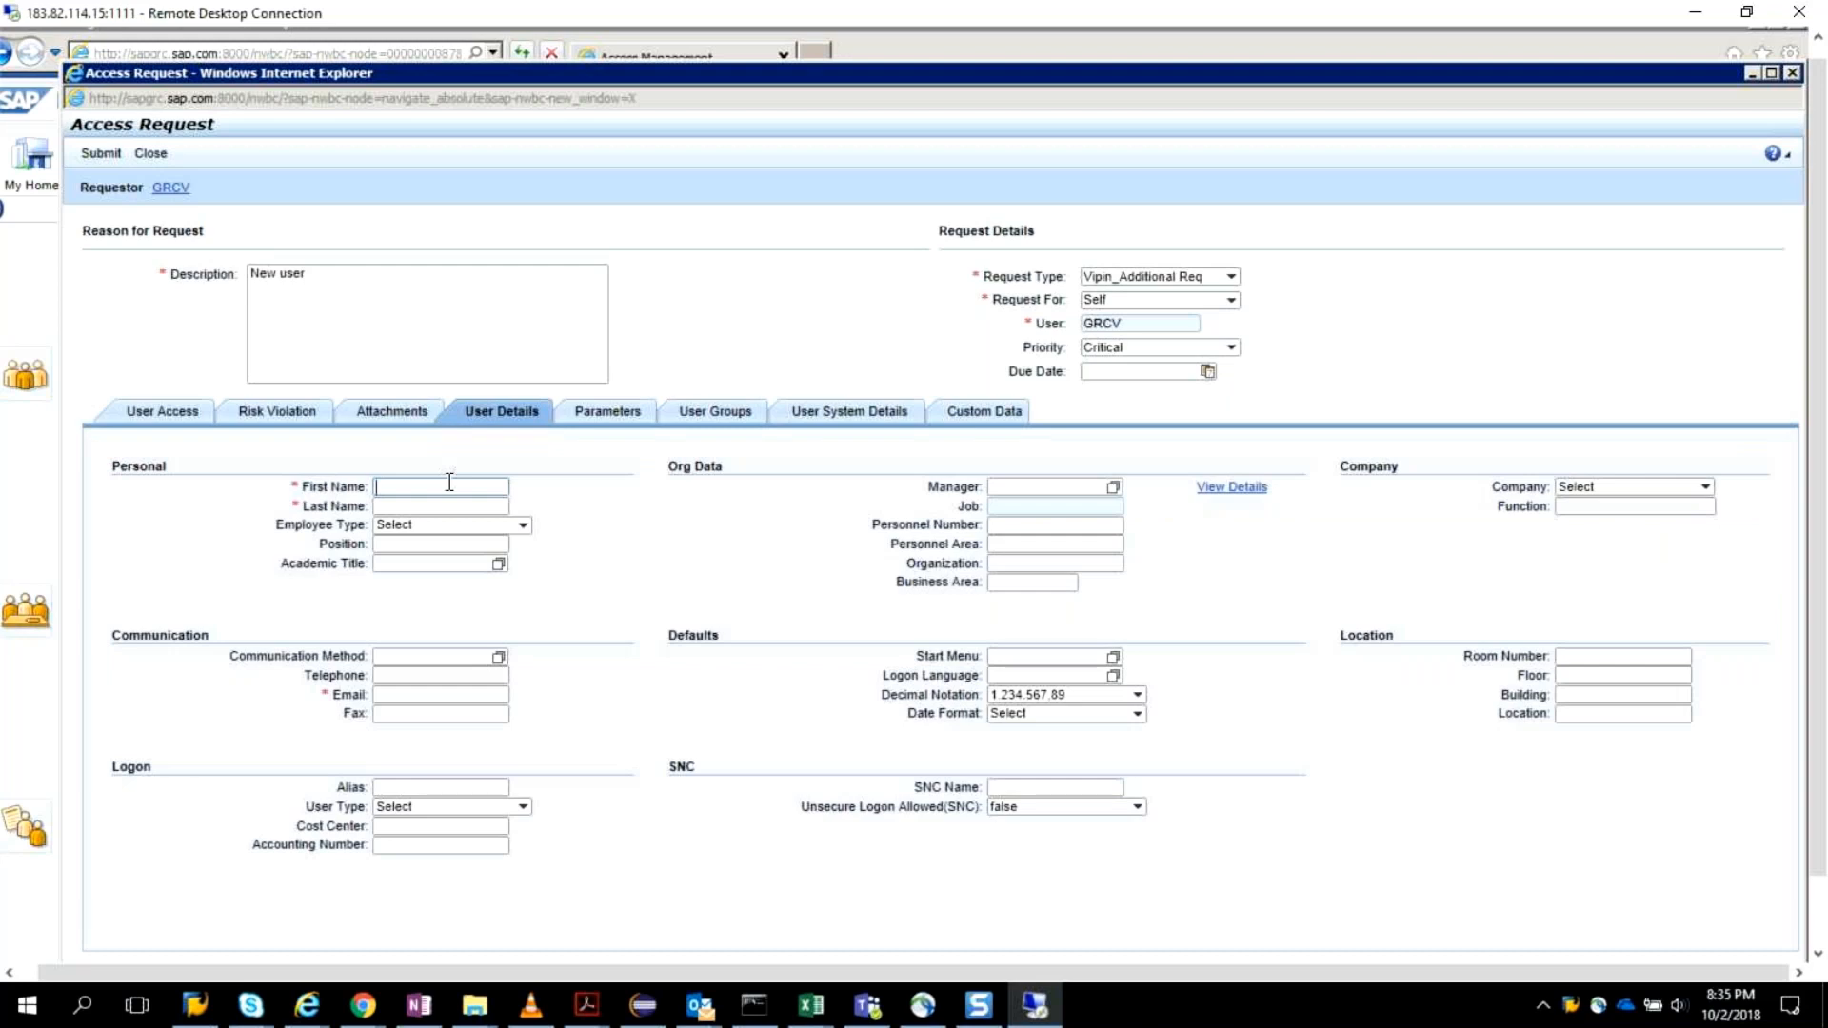
text(Vipin)
key(Tab)
text(S)
Set the employee type to TEmp and fill in the user's email address.
click(421, 597)
click(523, 527)
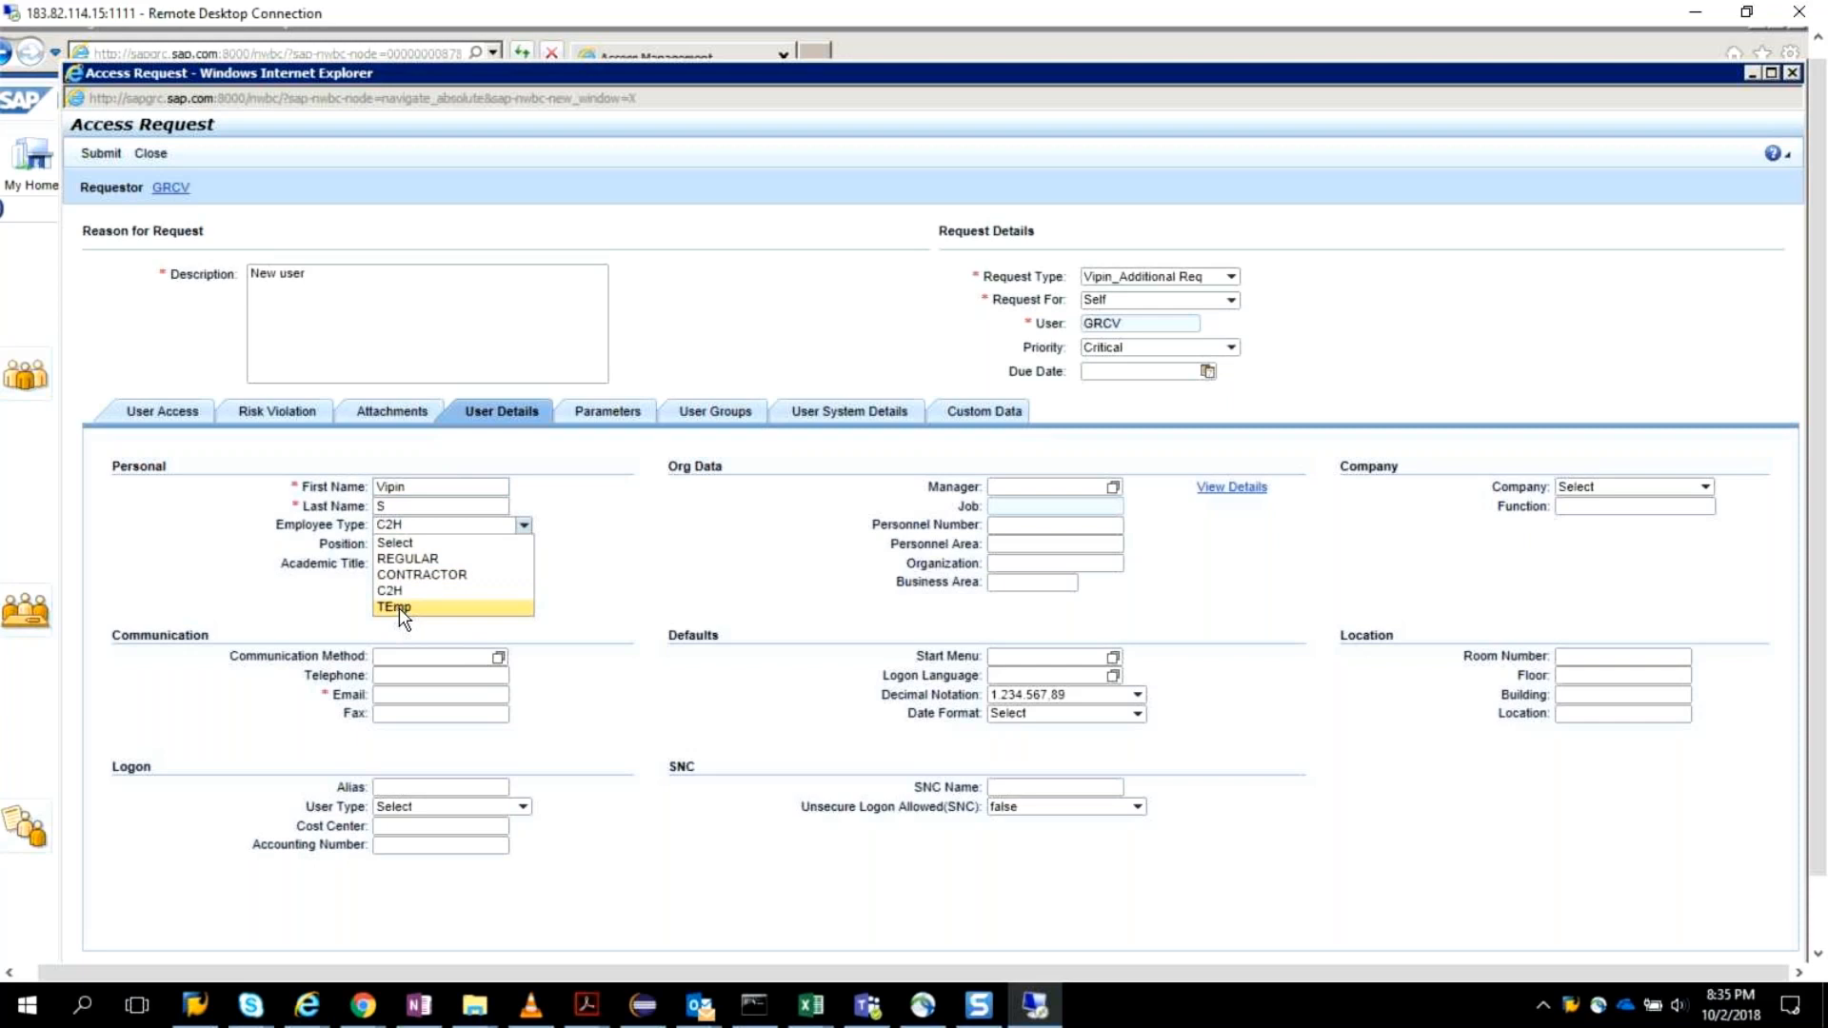
click(398, 607)
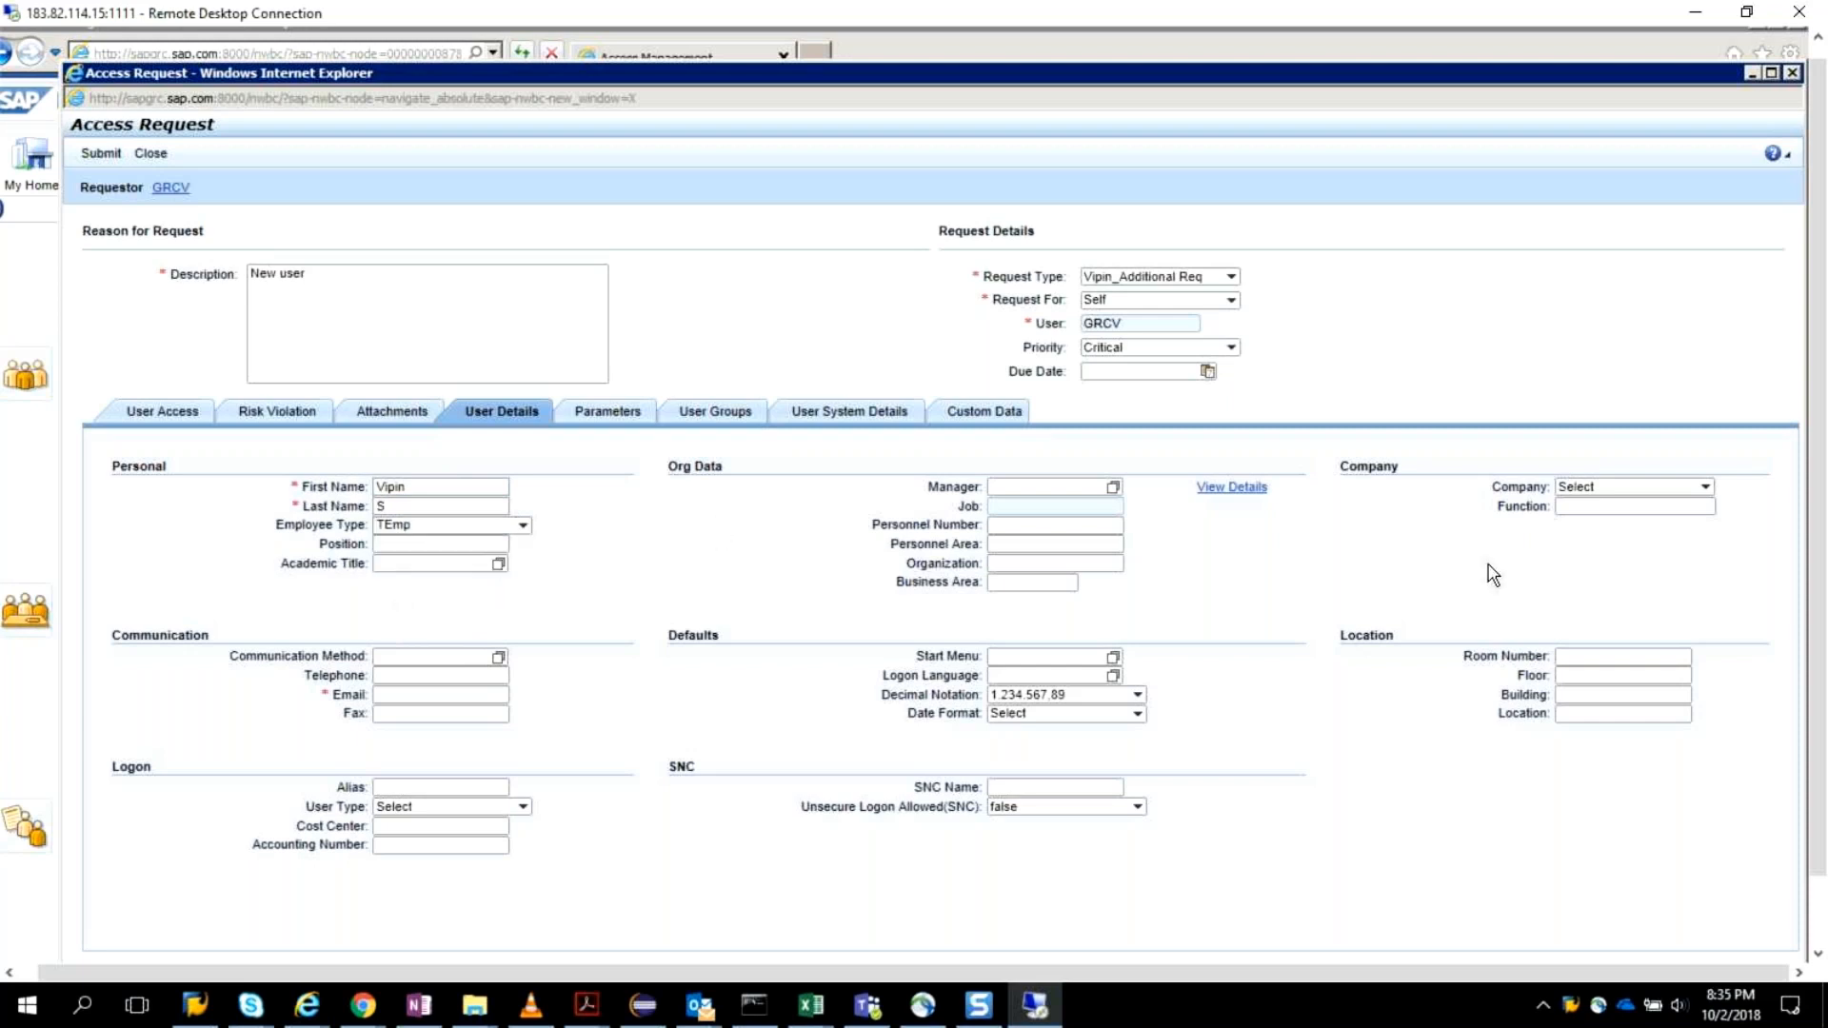
click(465, 696)
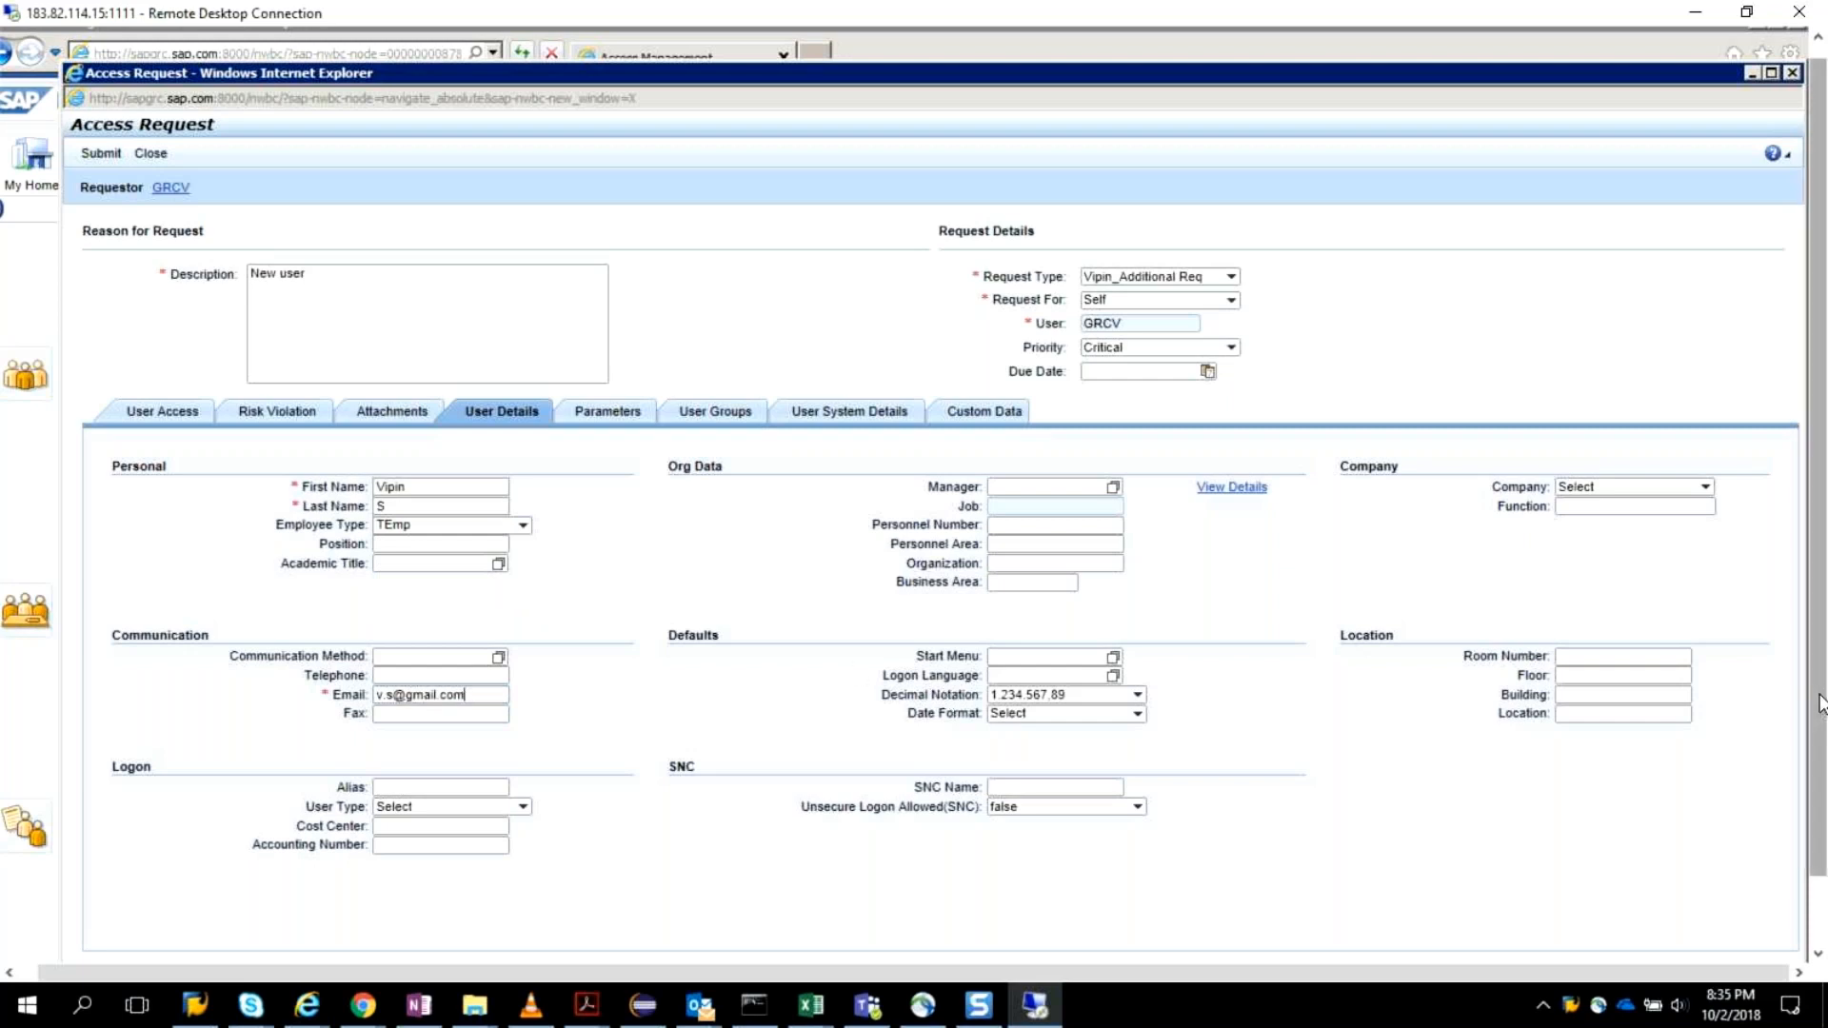
Check the request's Parameters and User Groups, and try to submit the access request.
mouse_move(1821, 705)
mouse_down()
mouse_move(1826, 798)
mouse_move(1820, 705)
mouse_up()
click(608, 407)
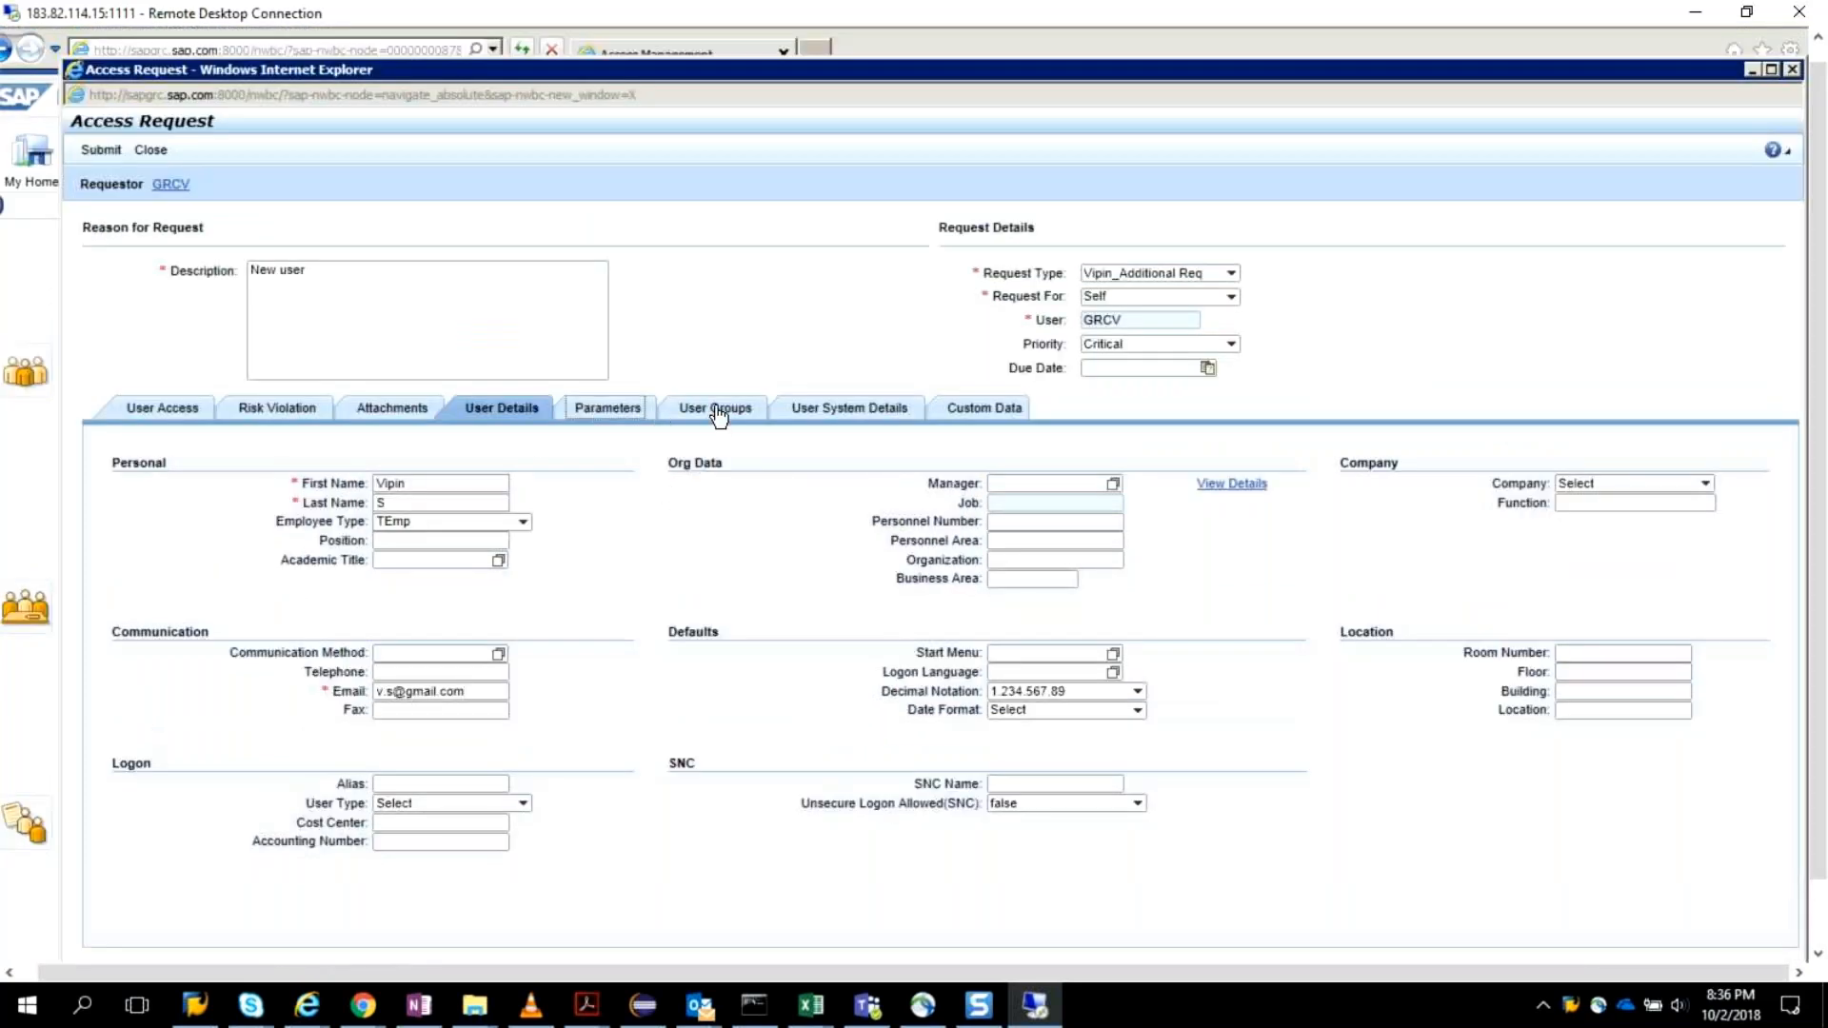
click(712, 408)
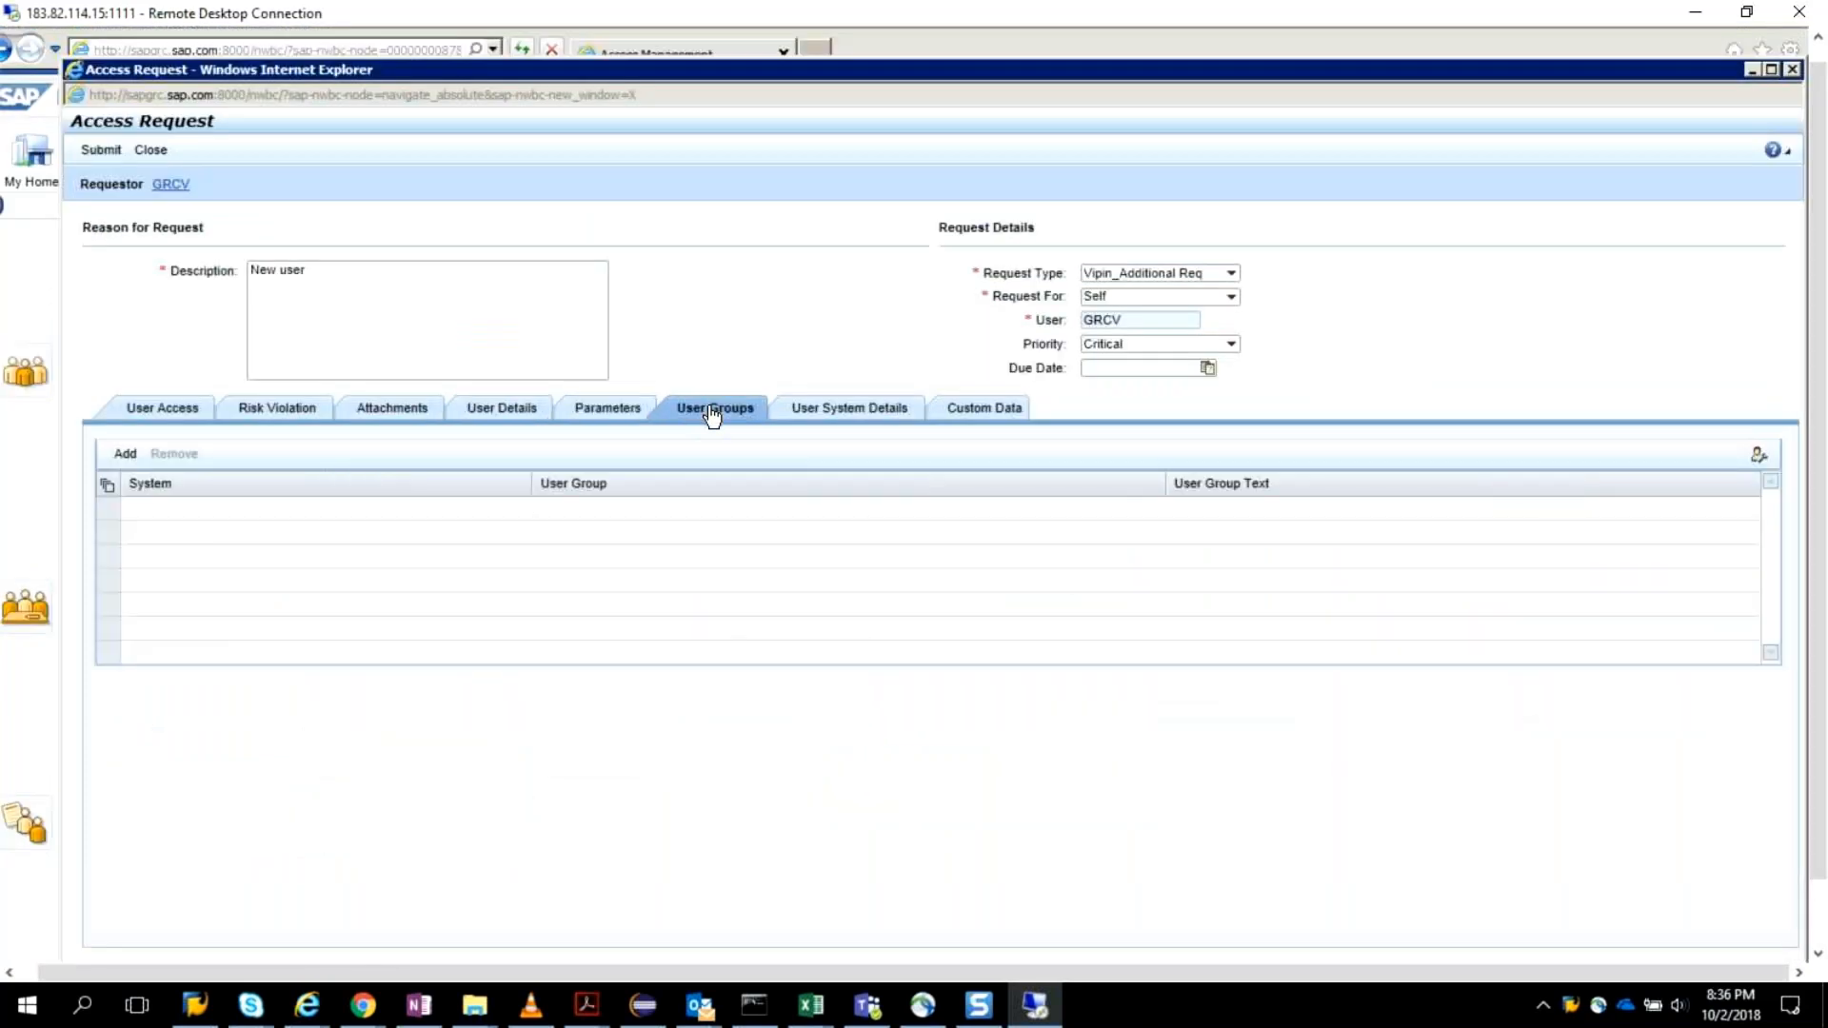
click(126, 454)
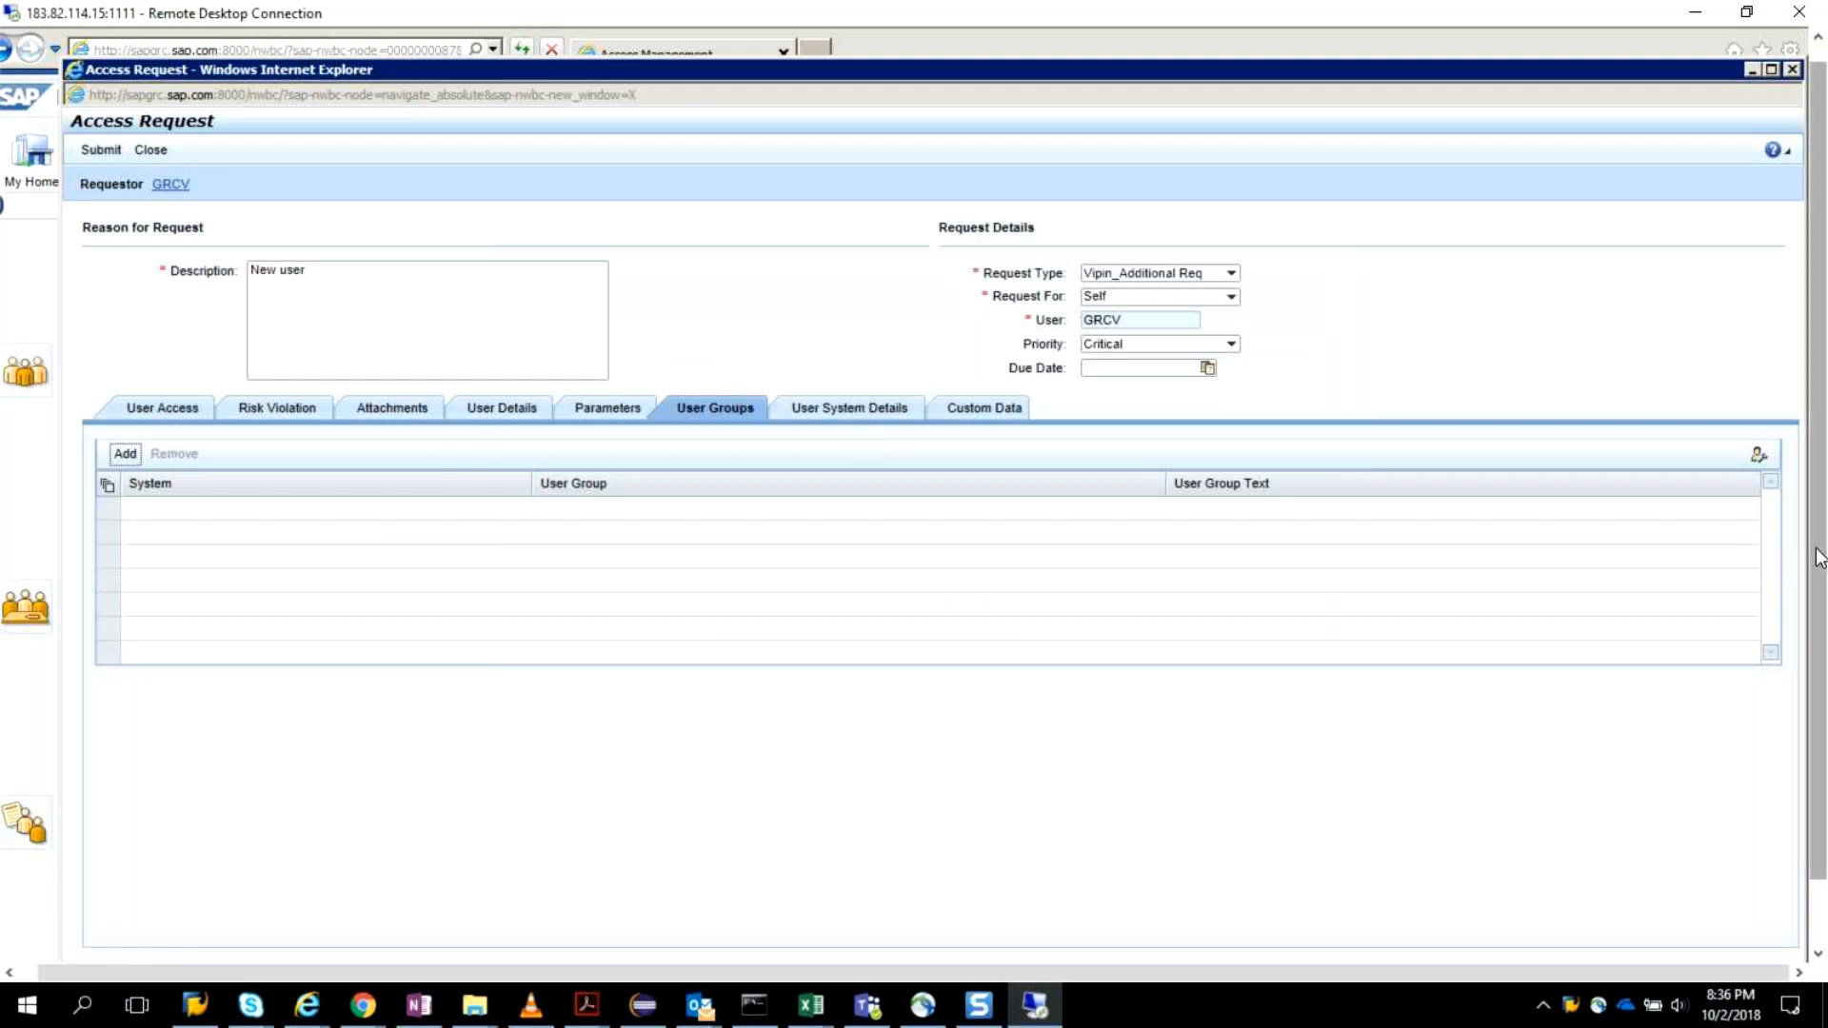
drag(1819, 559, 1765, 328)
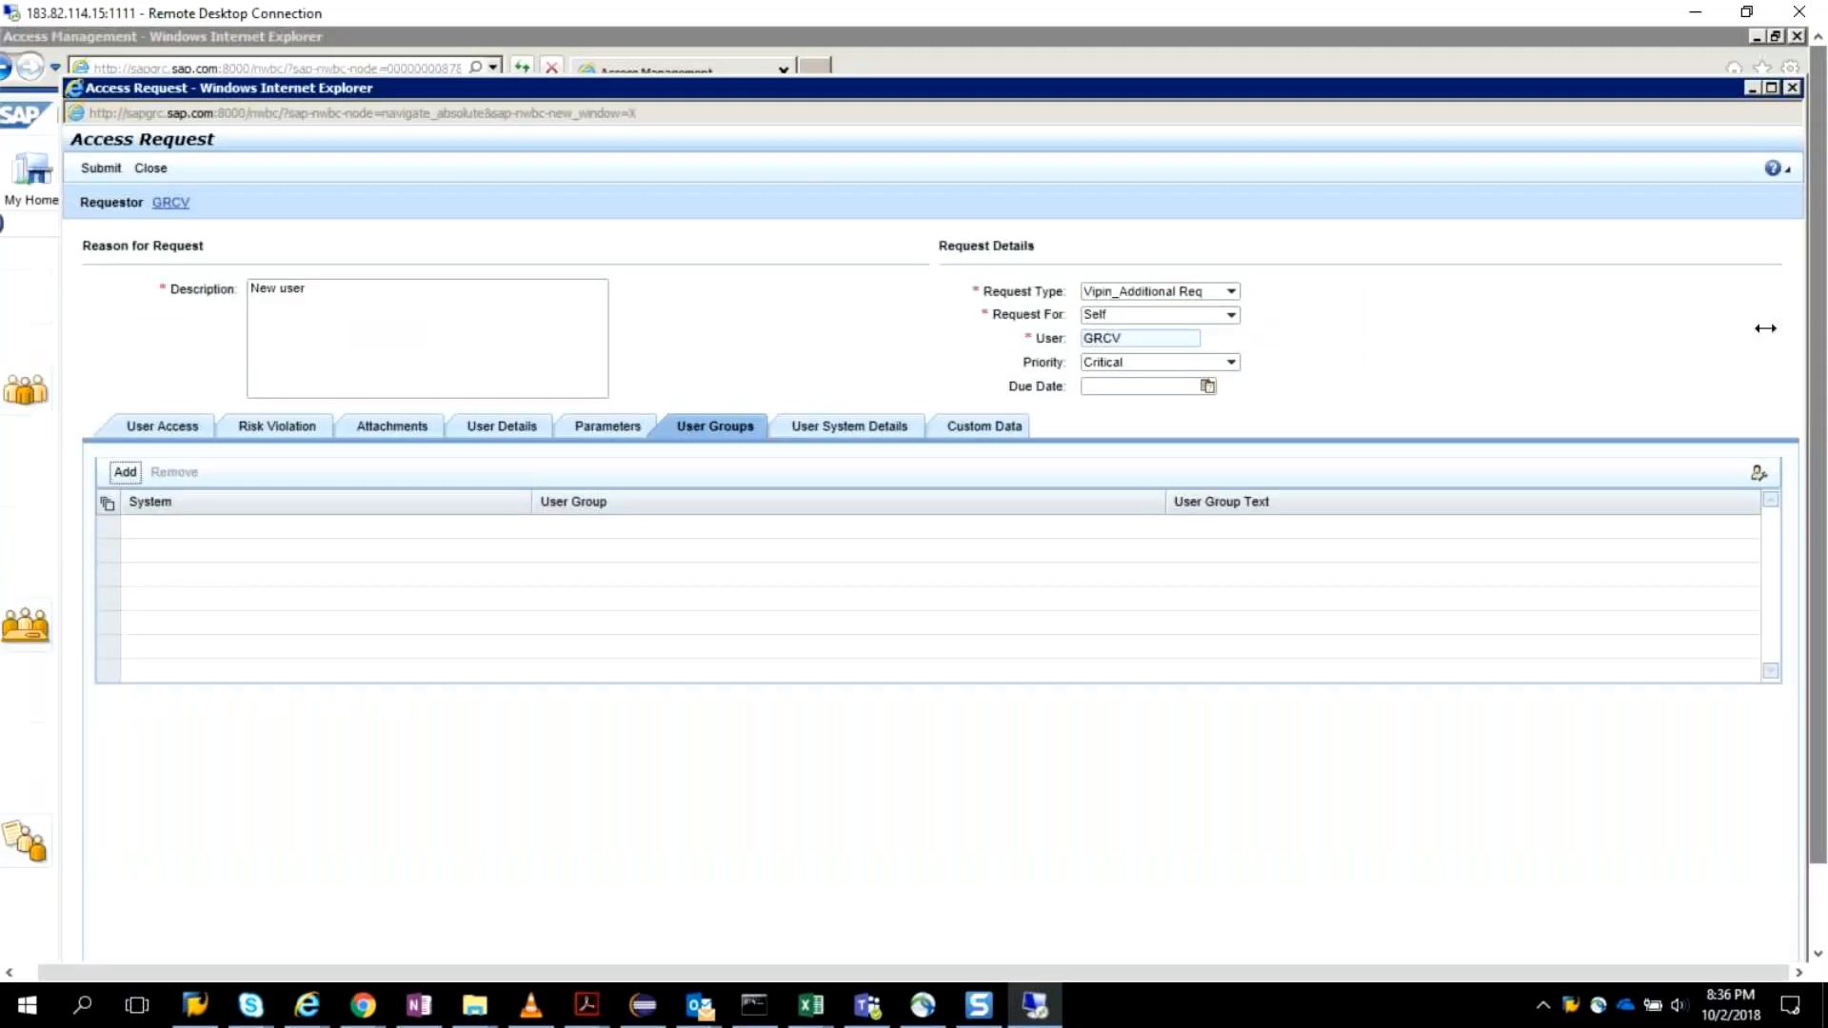
click(97, 170)
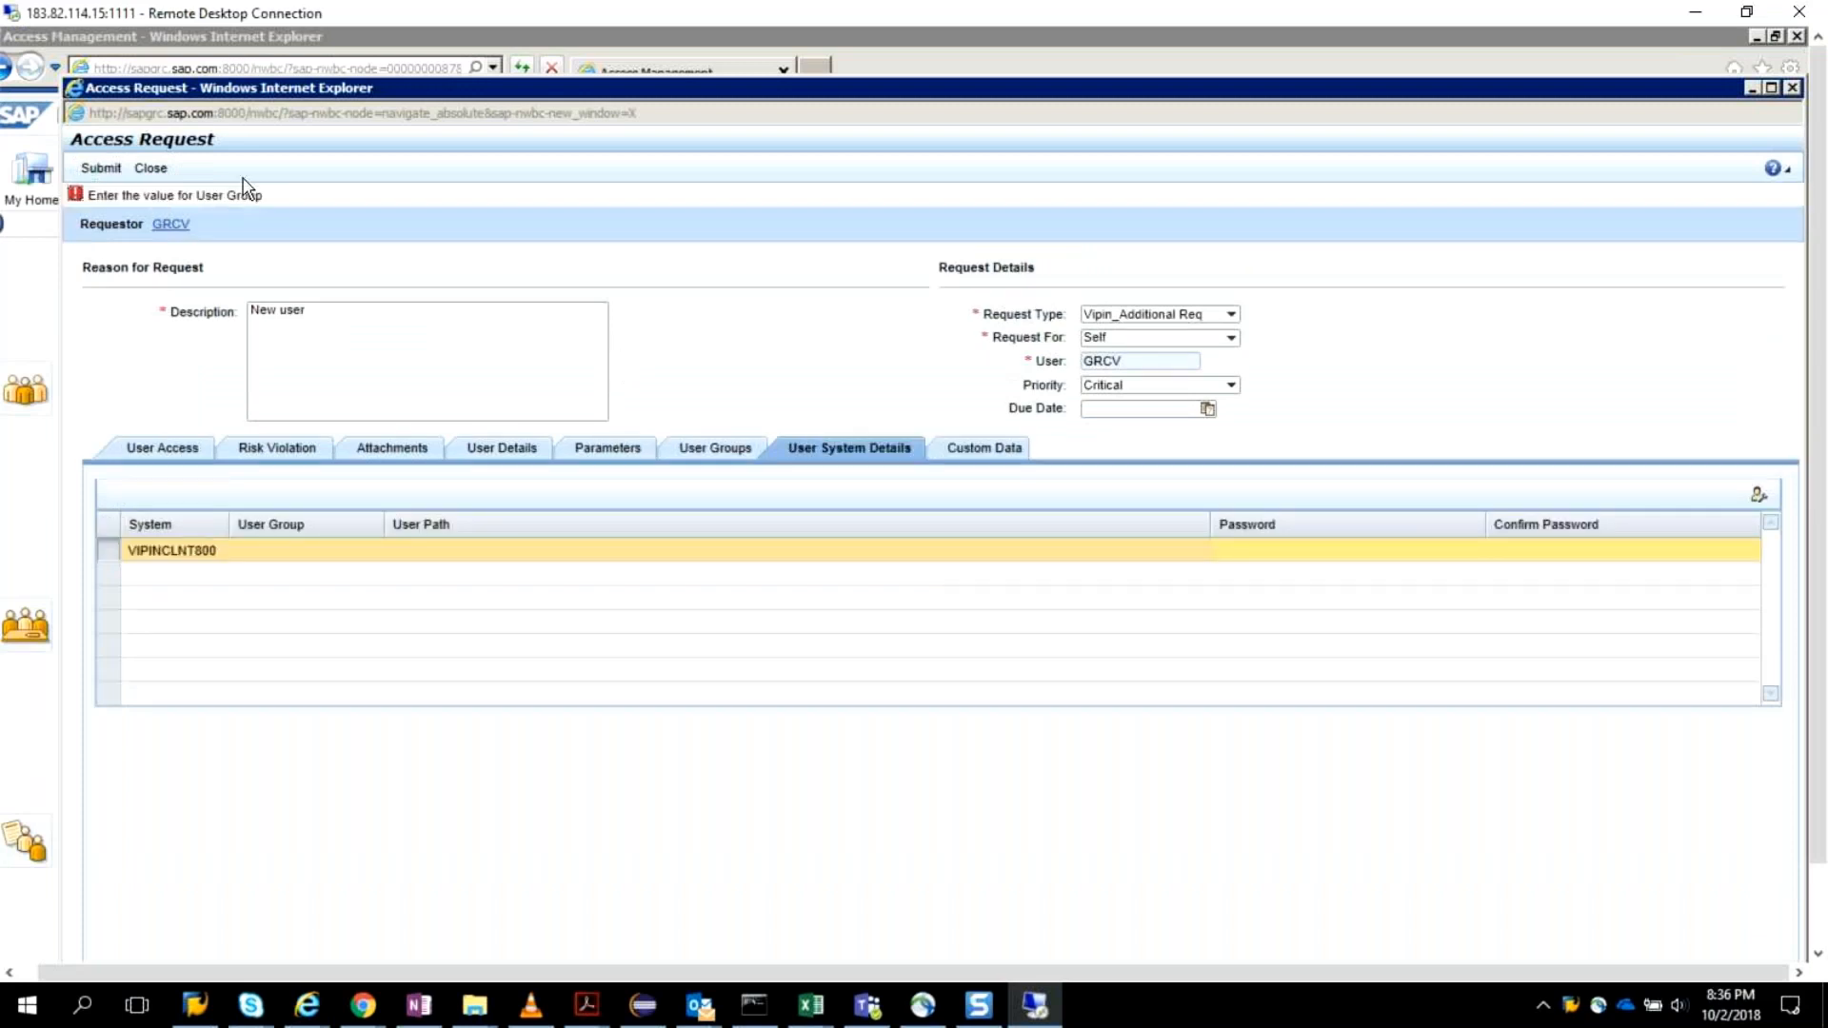
Add the IDES user group of system VIPINCLNT800 to the request's User Groups.
click(701, 451)
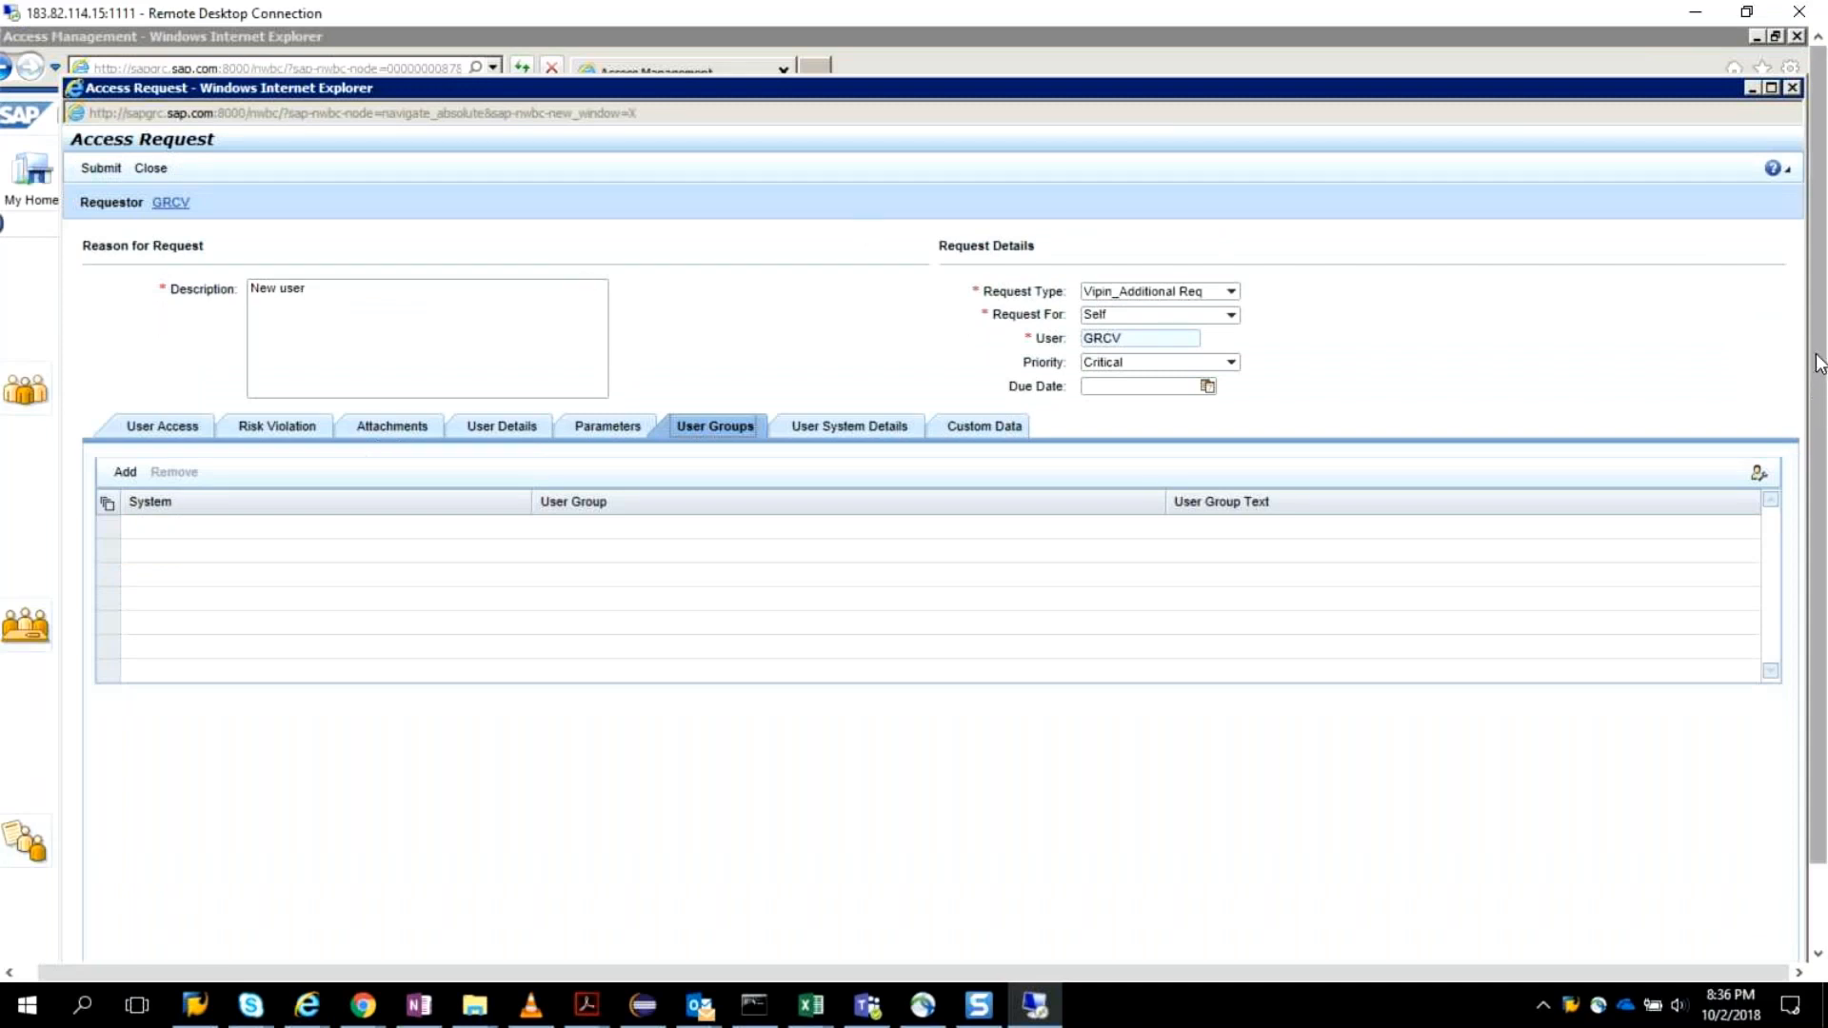
click(124, 473)
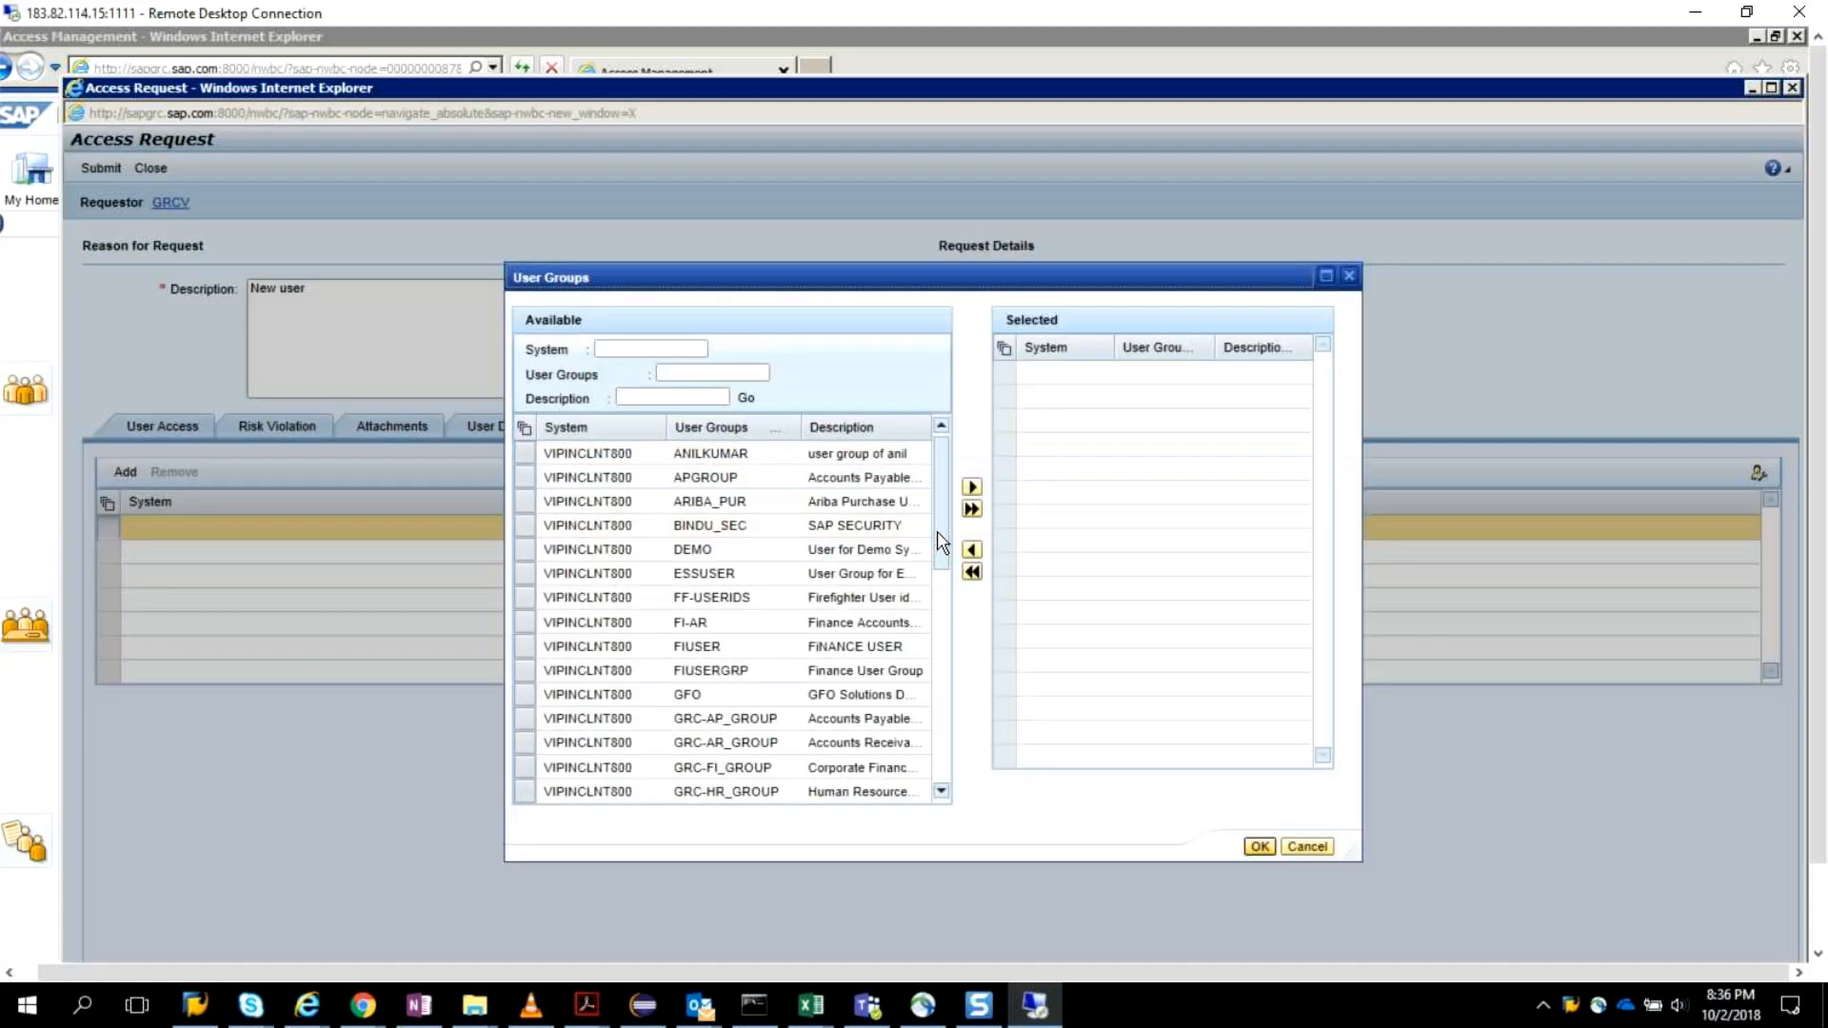
drag(938, 560, 489, 653)
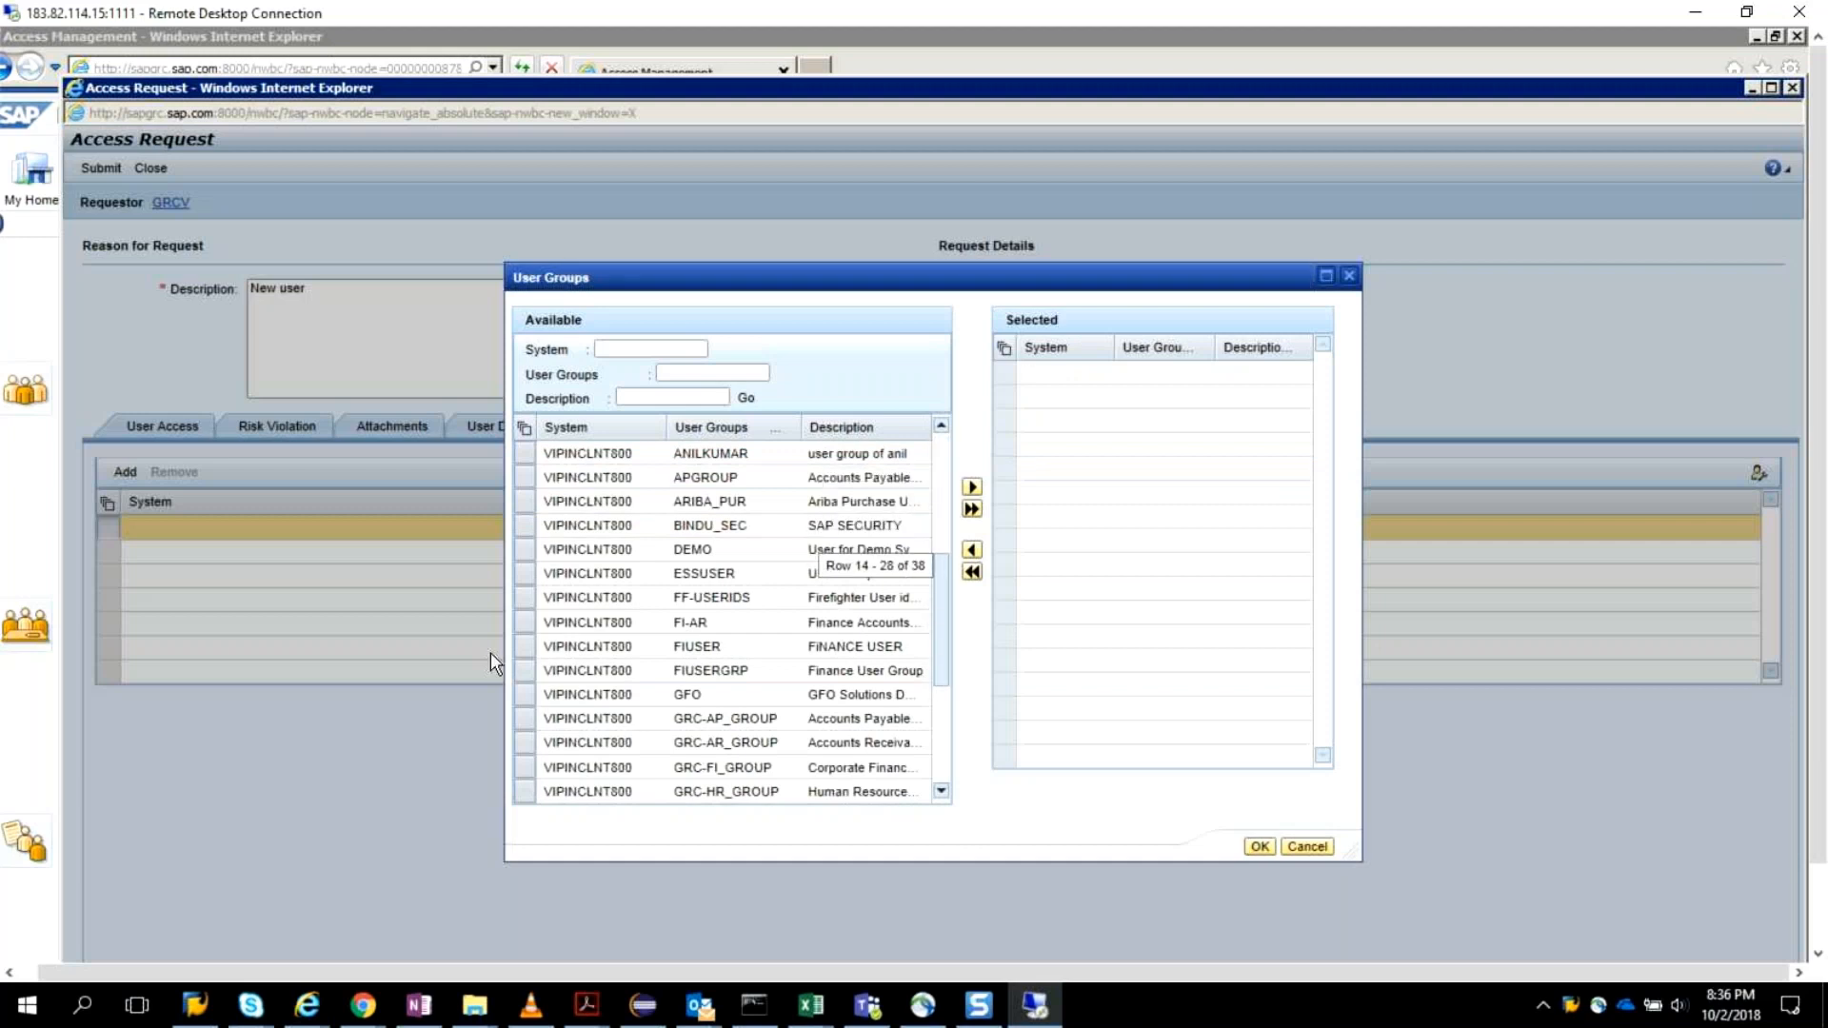
click(976, 489)
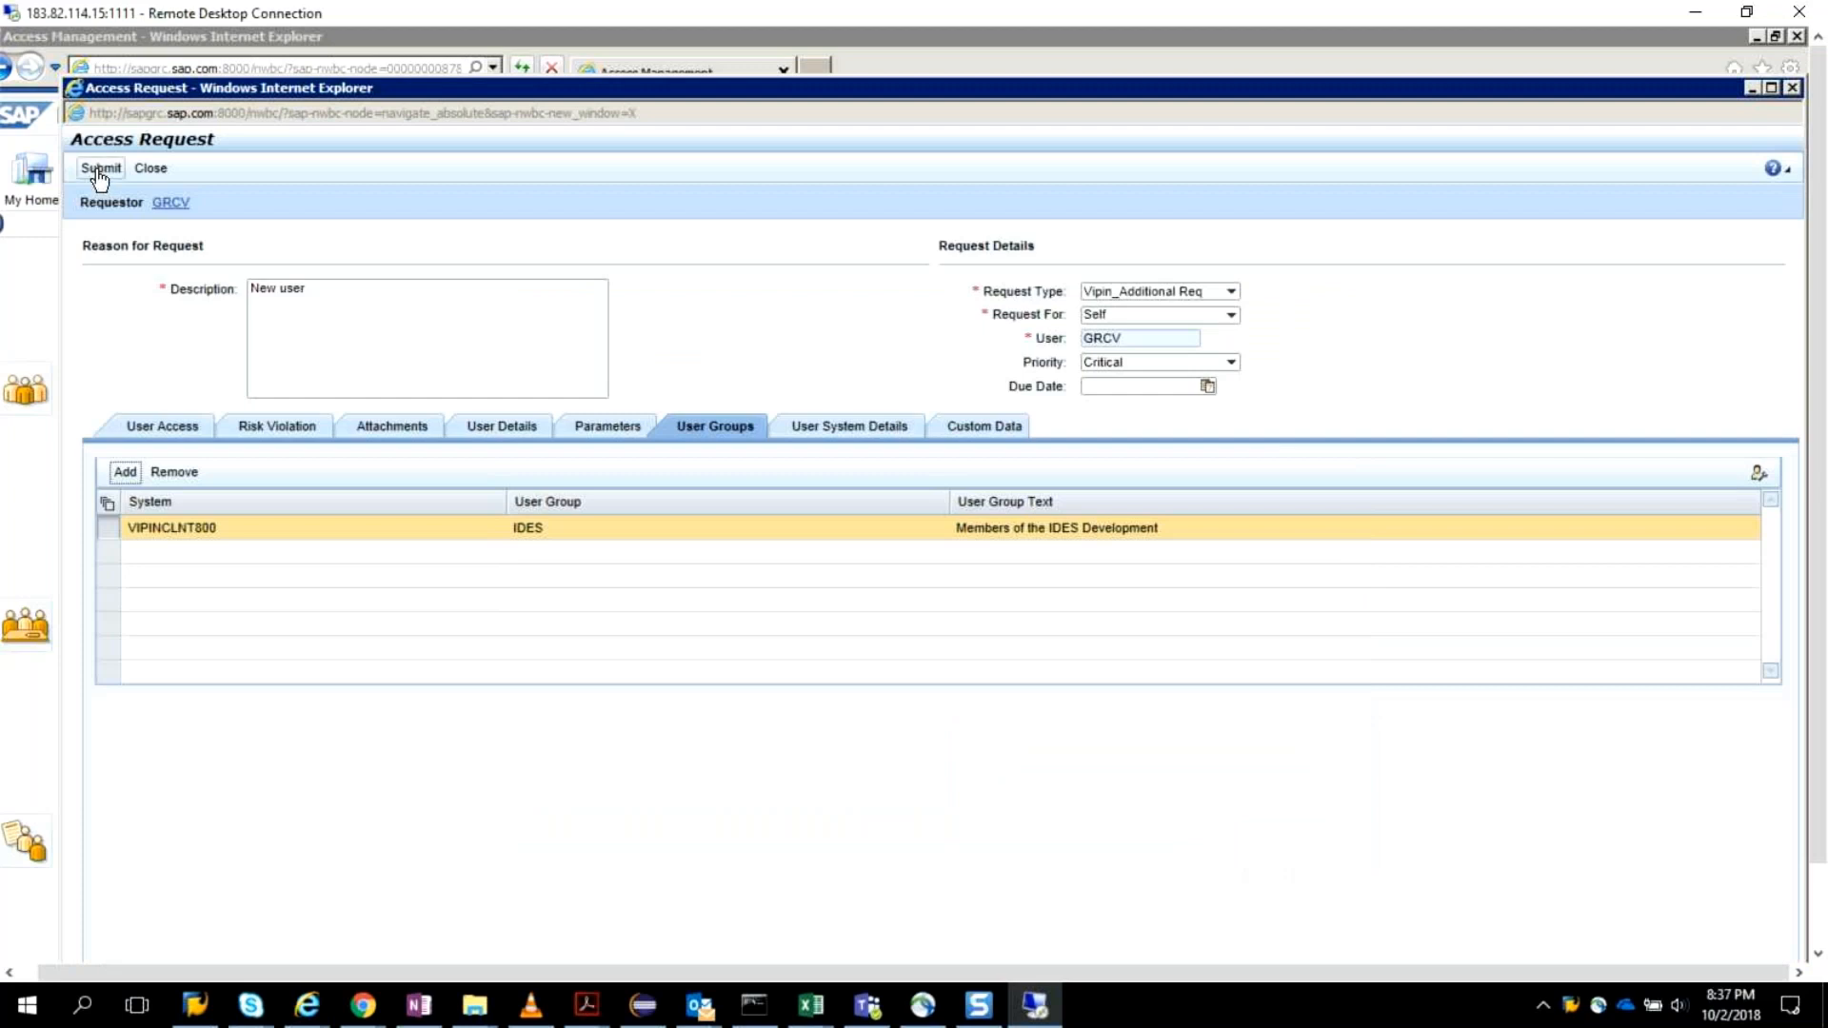
Try to submit the request with the IDES user group, rechecking its User Groups after each attempt.
click(99, 171)
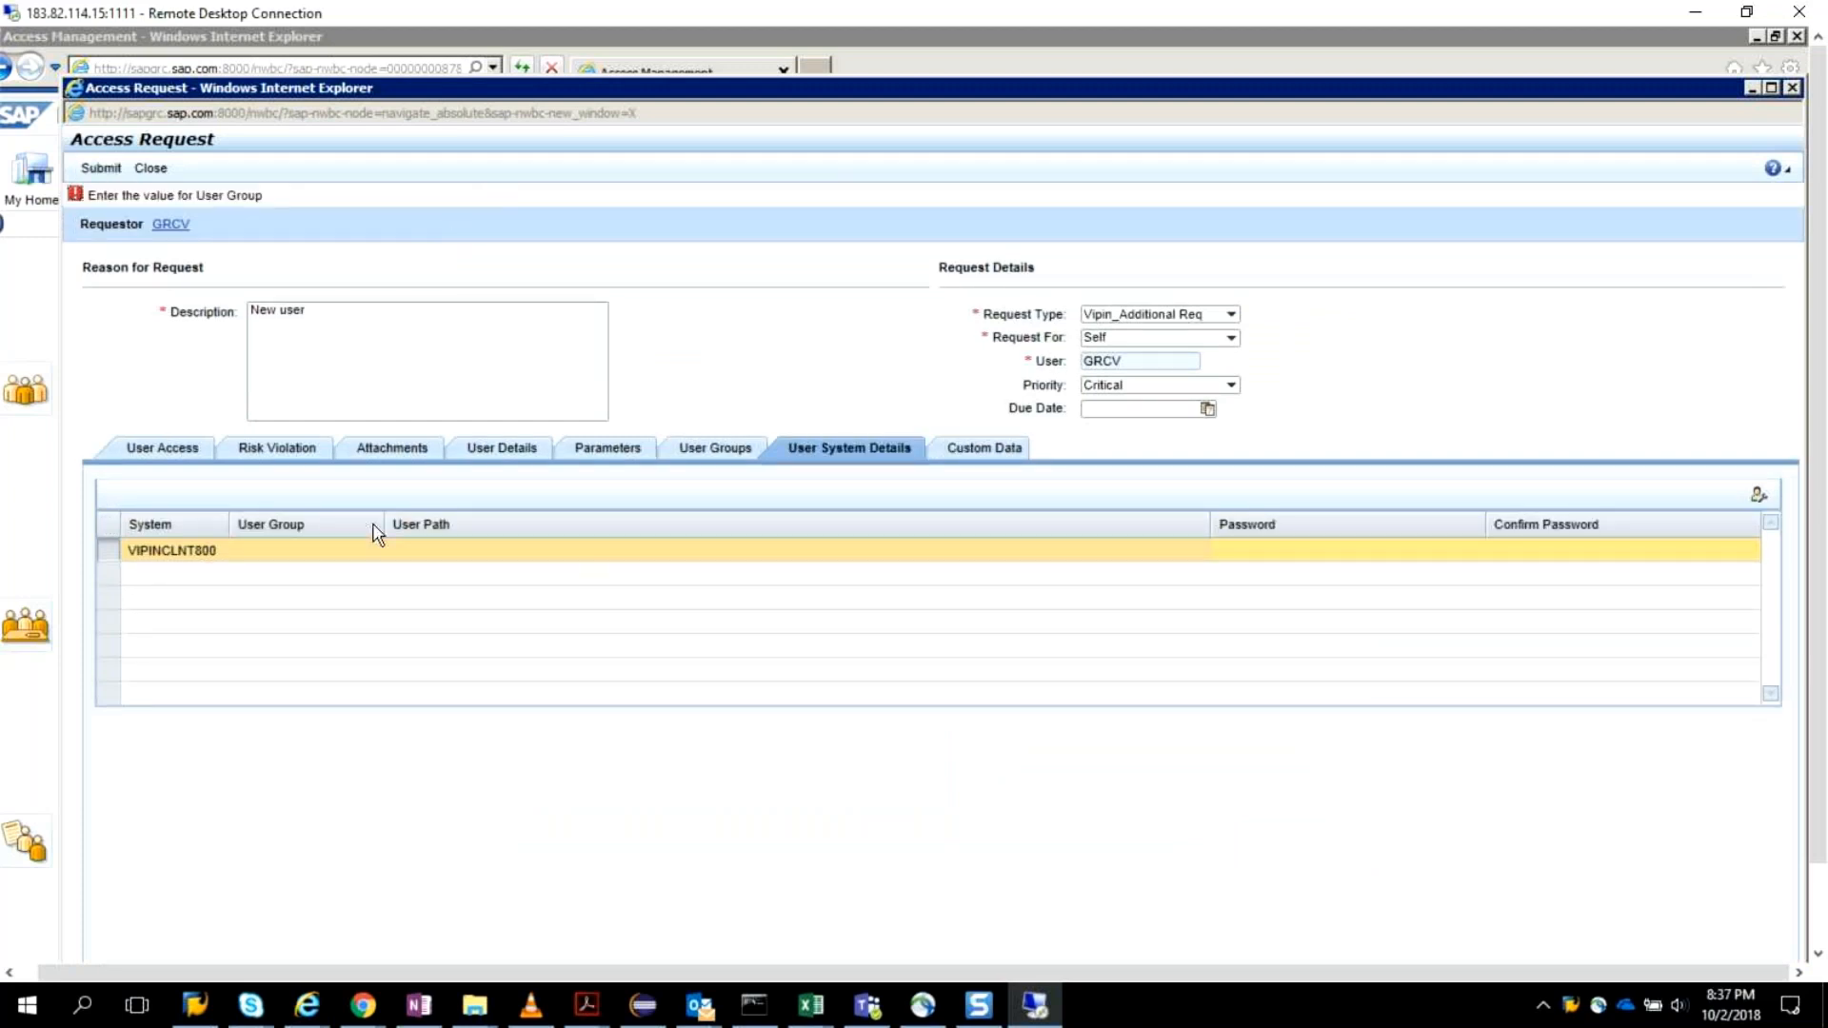
click(714, 450)
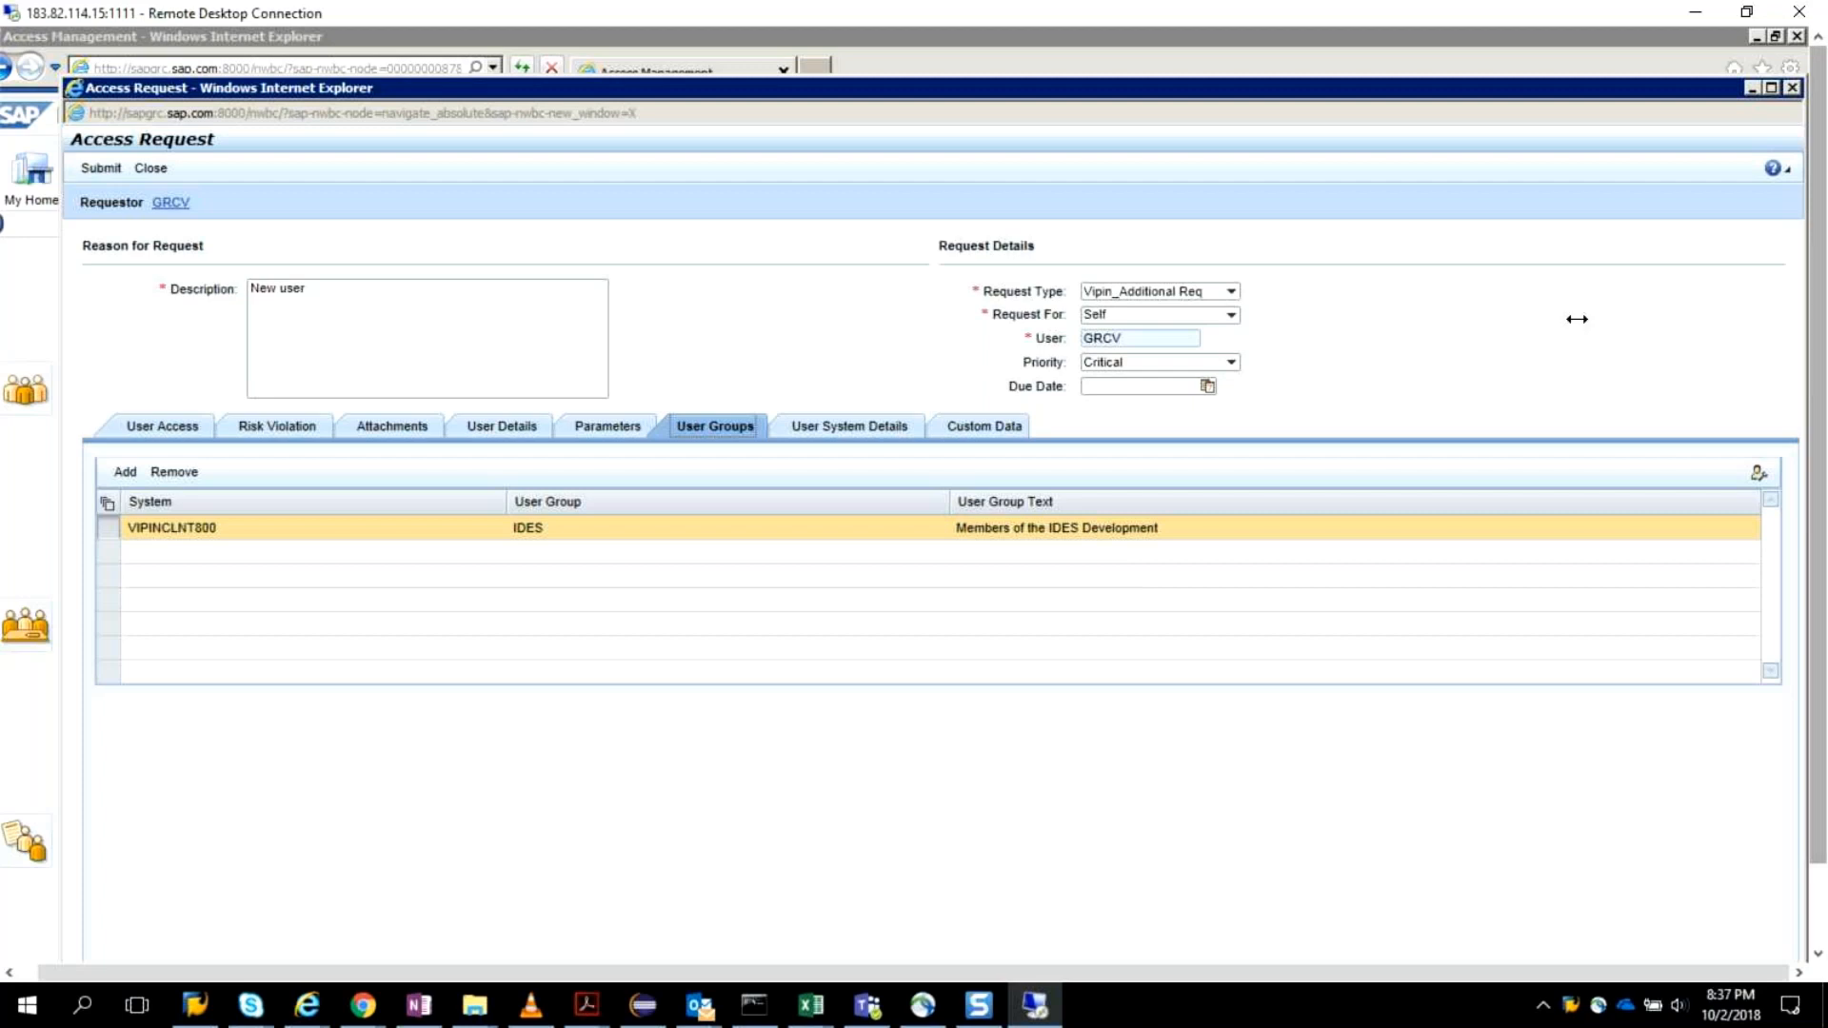
click(101, 171)
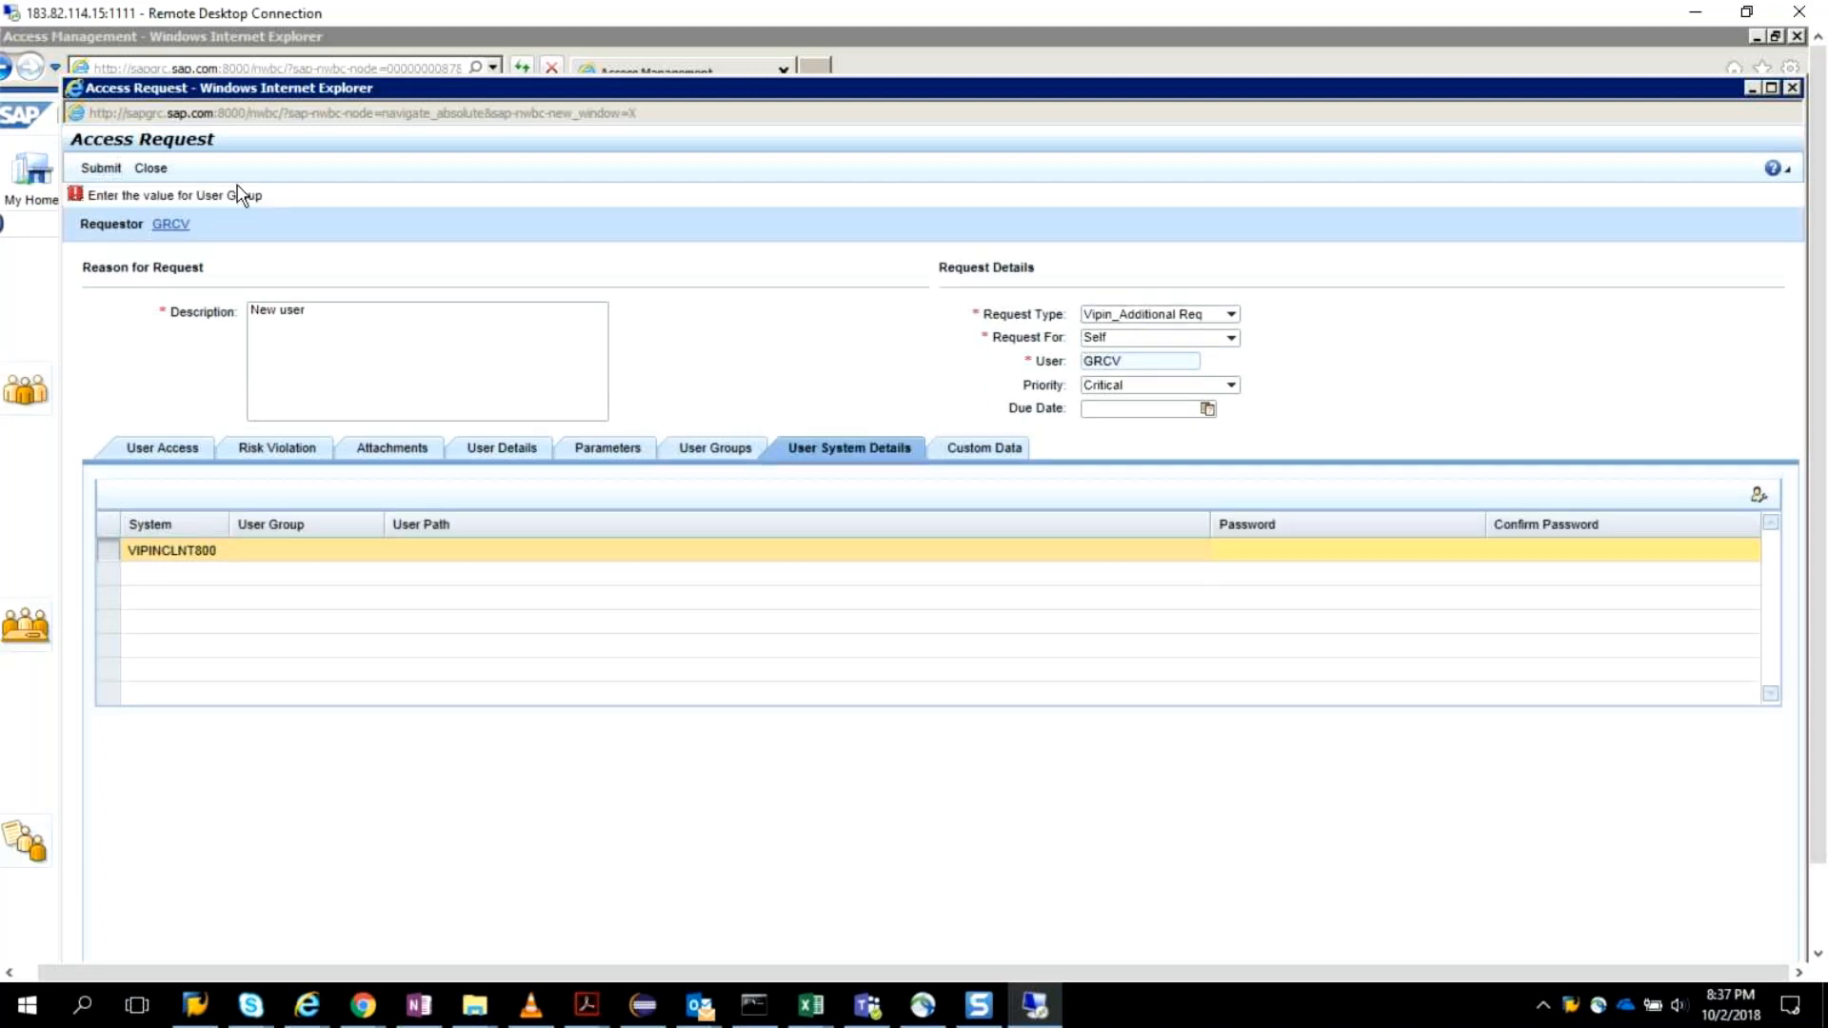
click(714, 450)
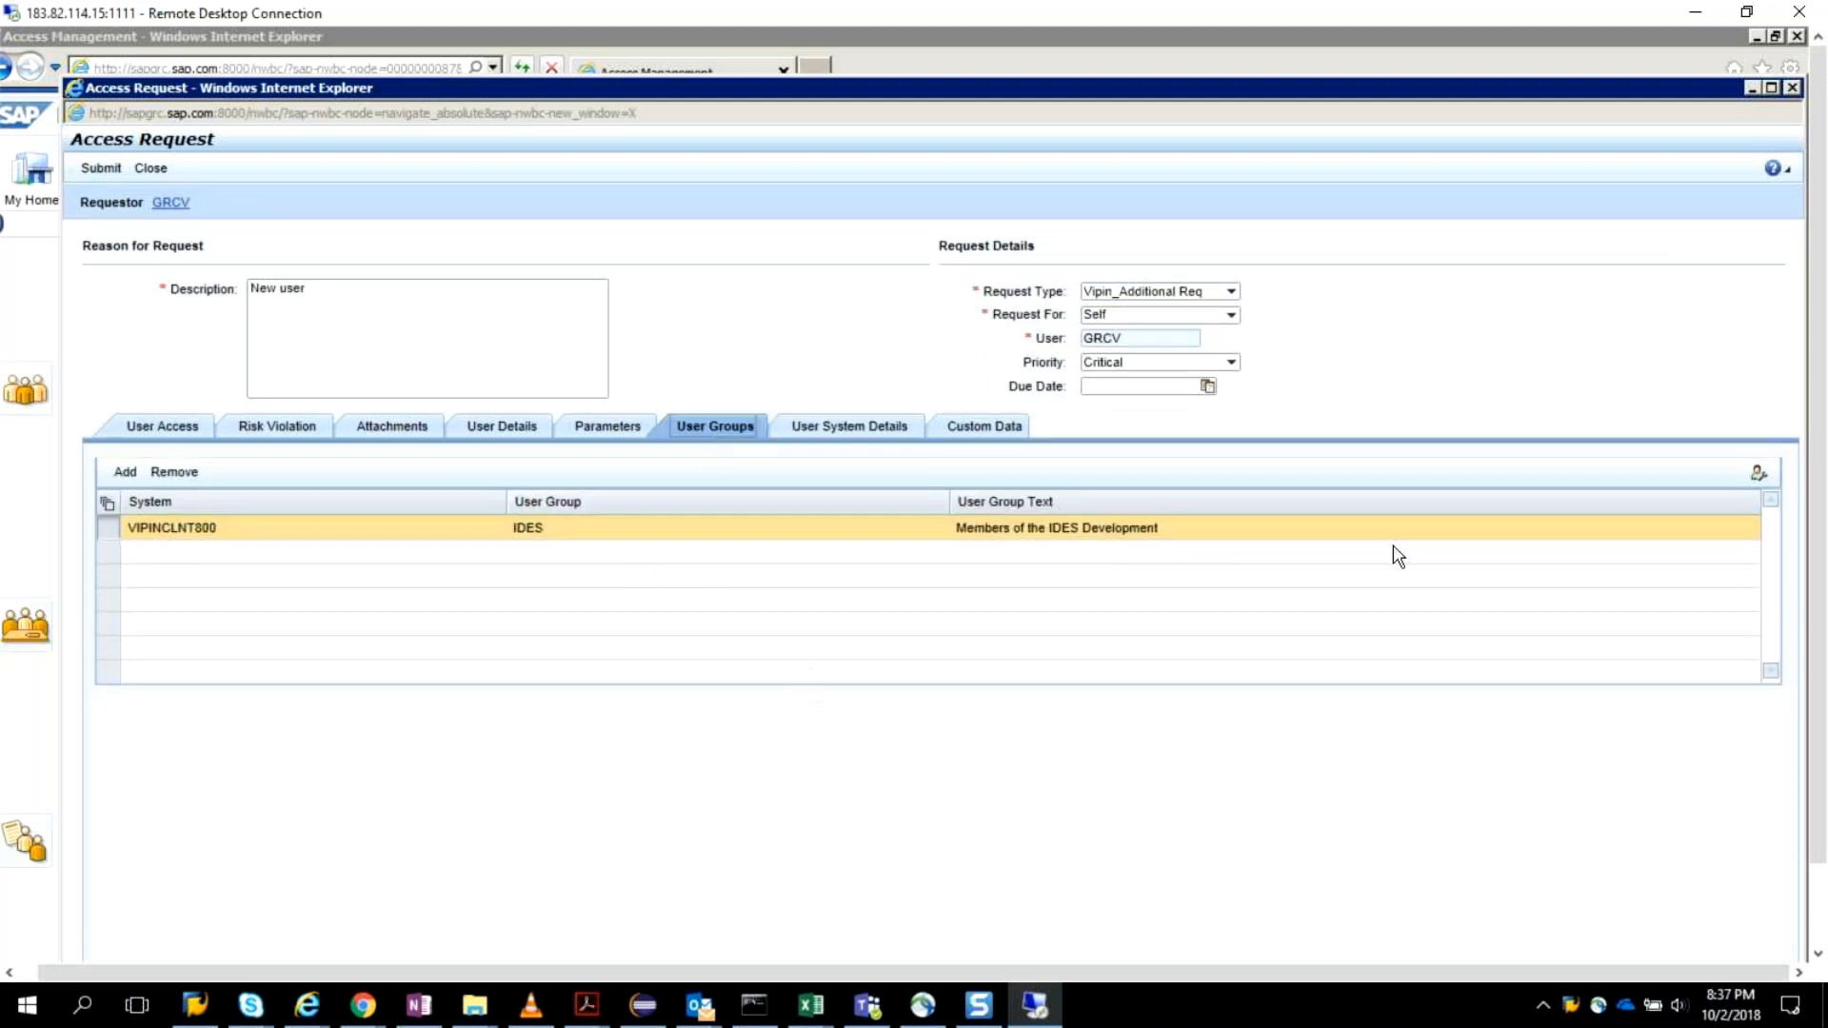
Replace the IDES user group with the SUPER group of system VIPINCLNT800.
click(171, 473)
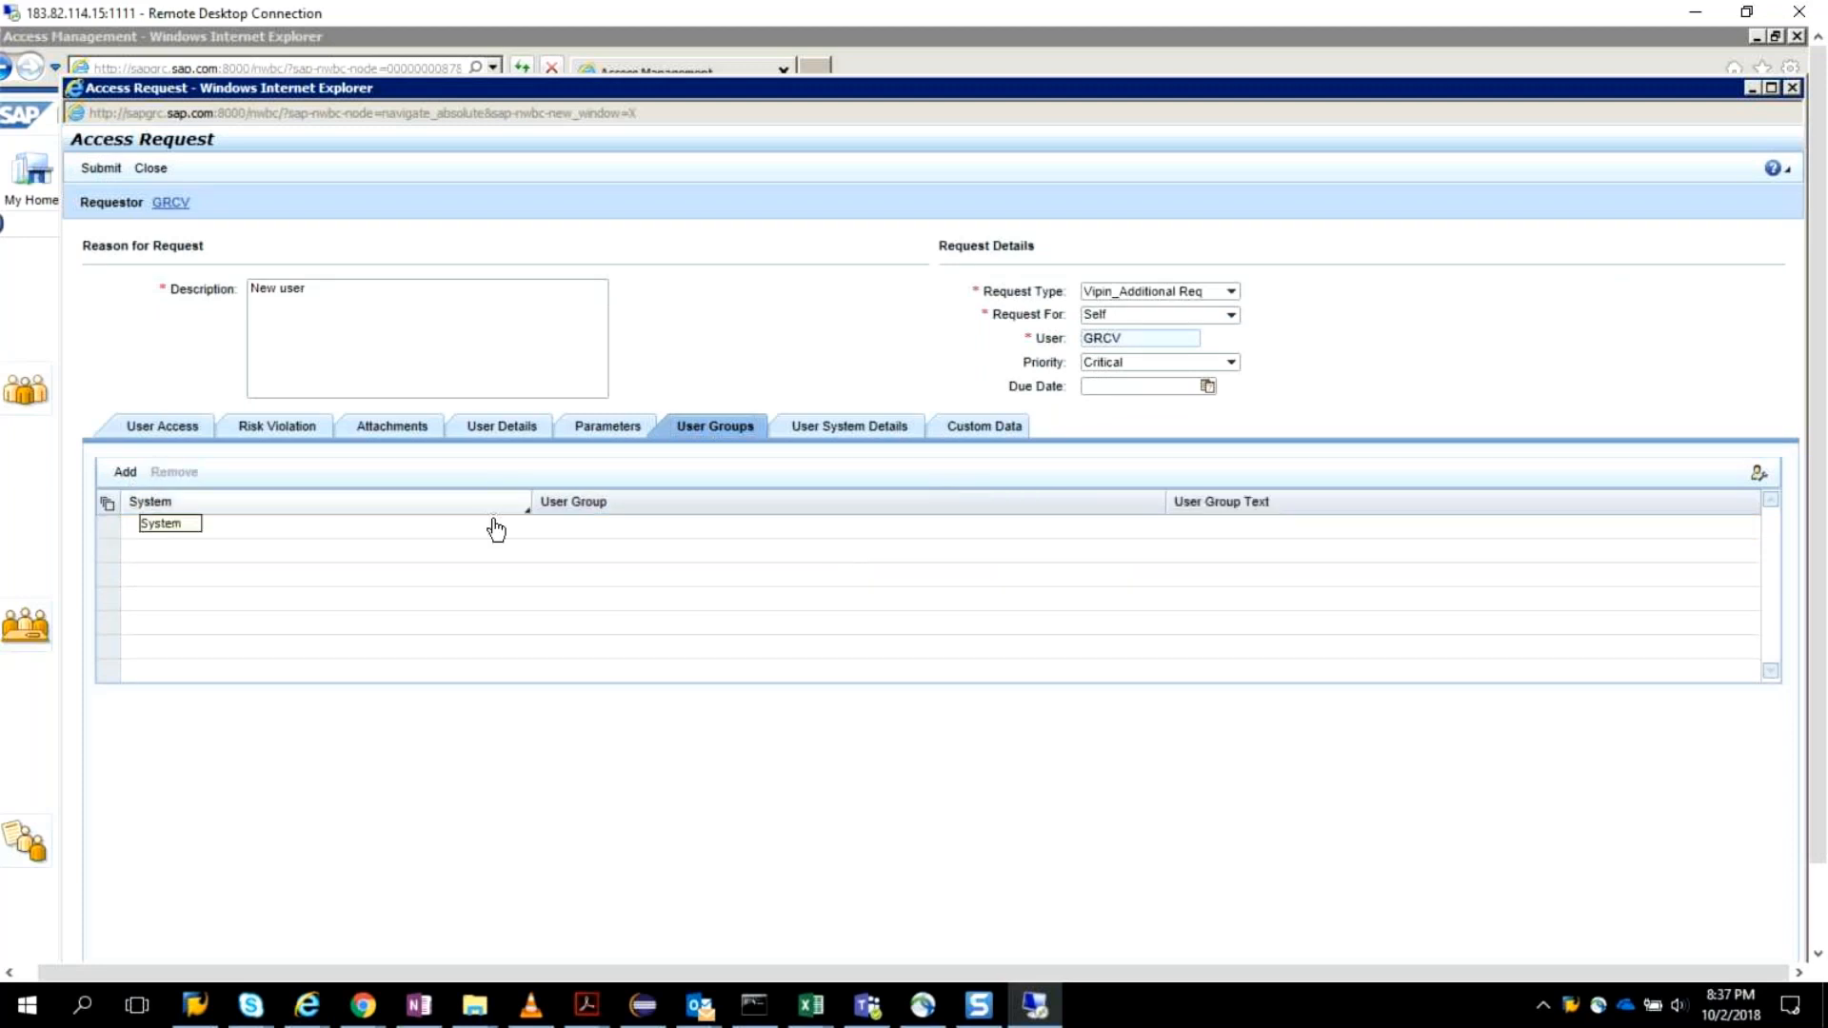
click(465, 528)
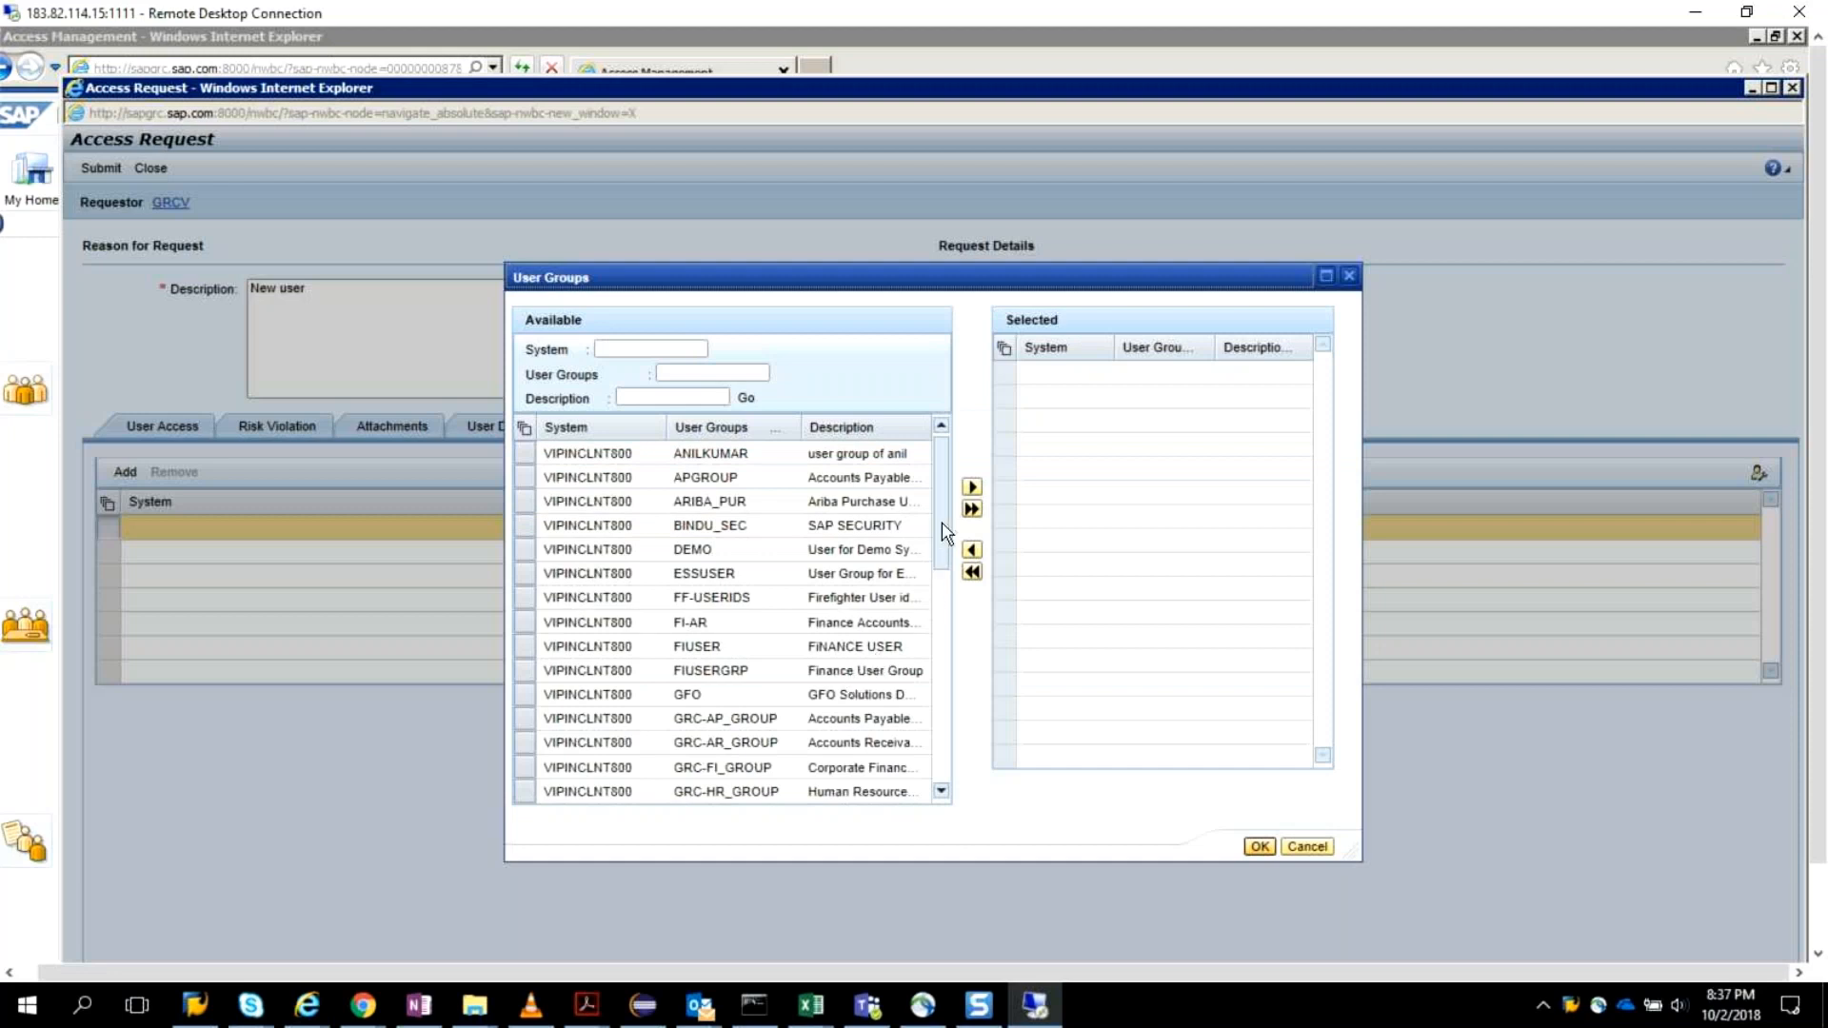
drag(943, 524, 943, 678)
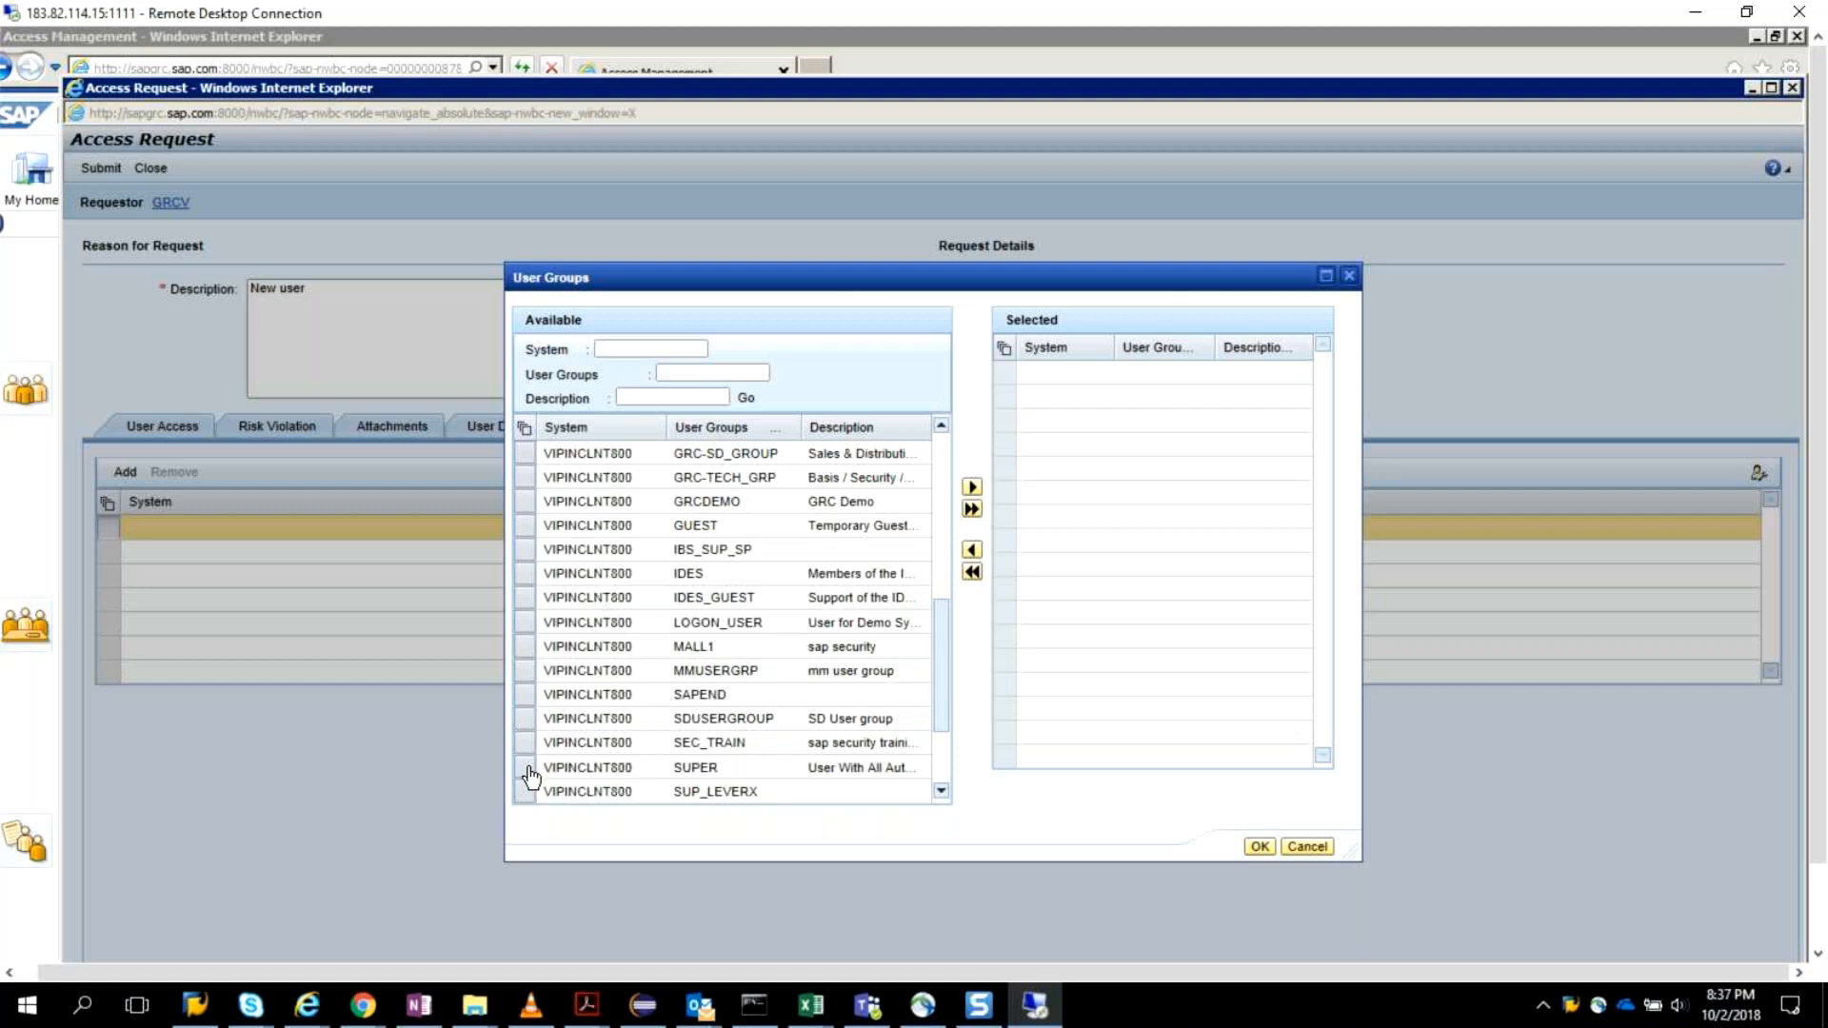
click(626, 776)
click(972, 489)
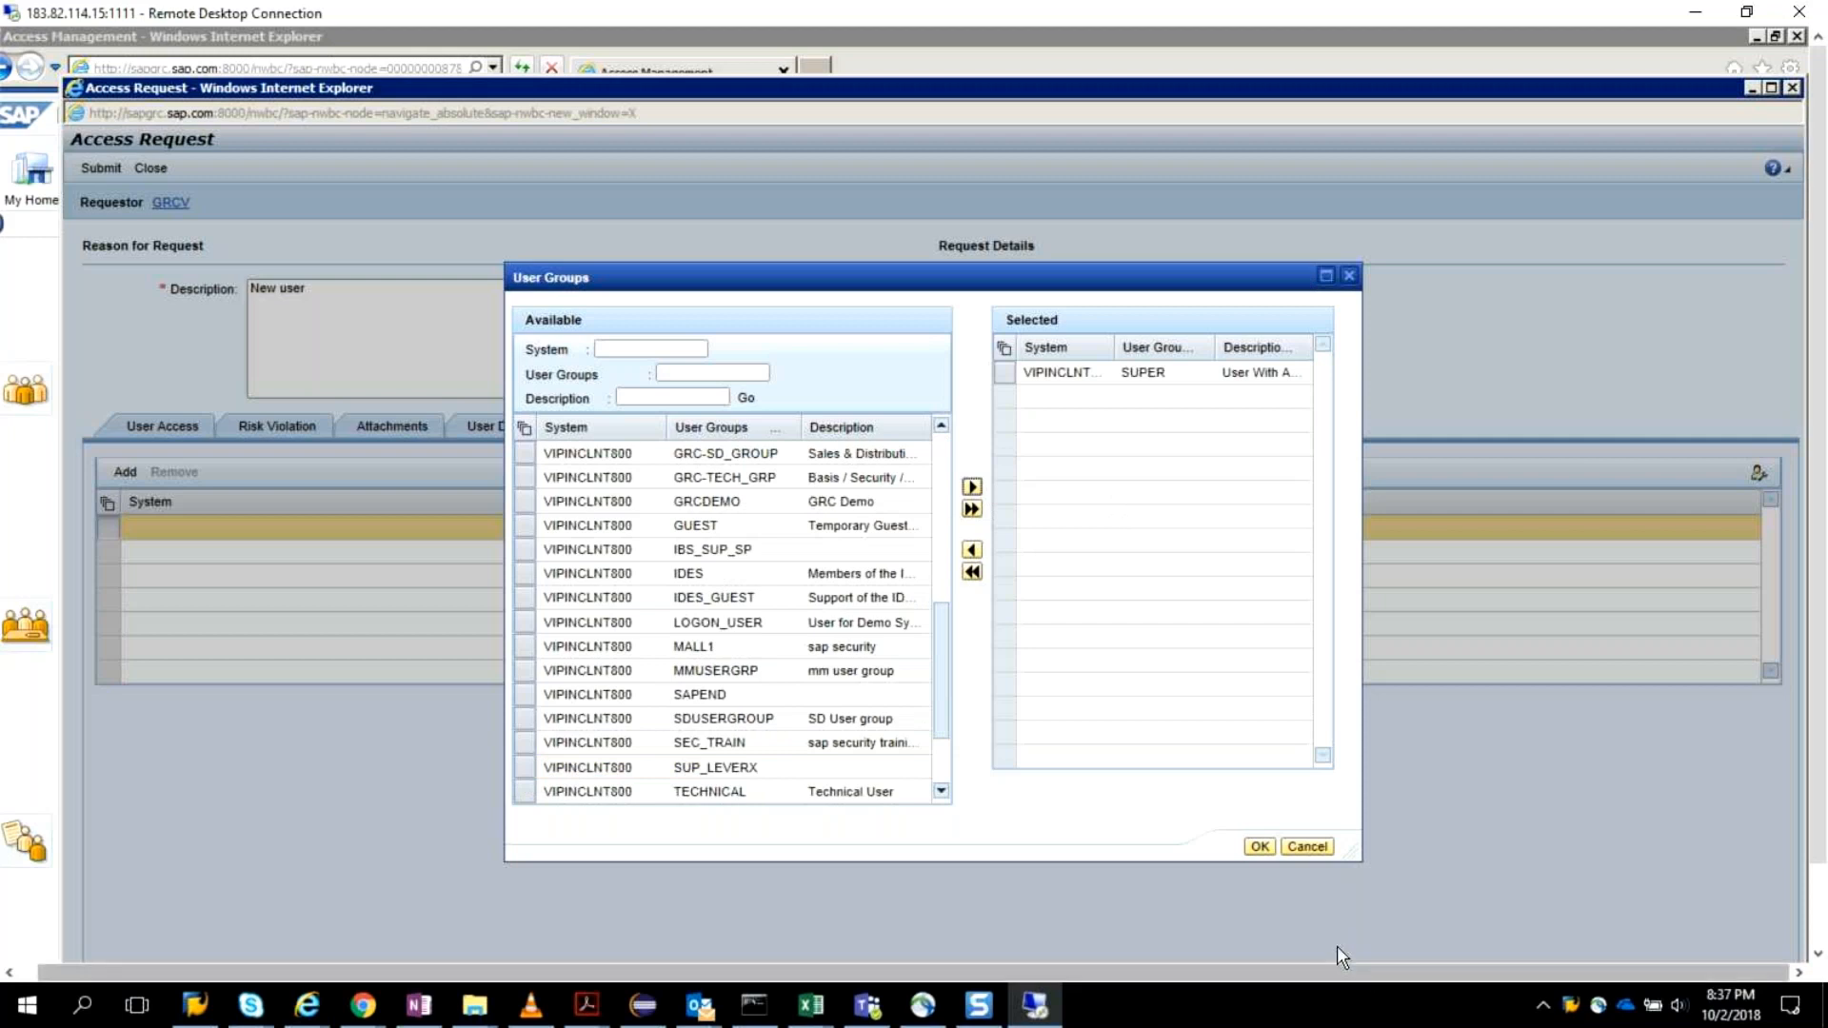
click(1257, 846)
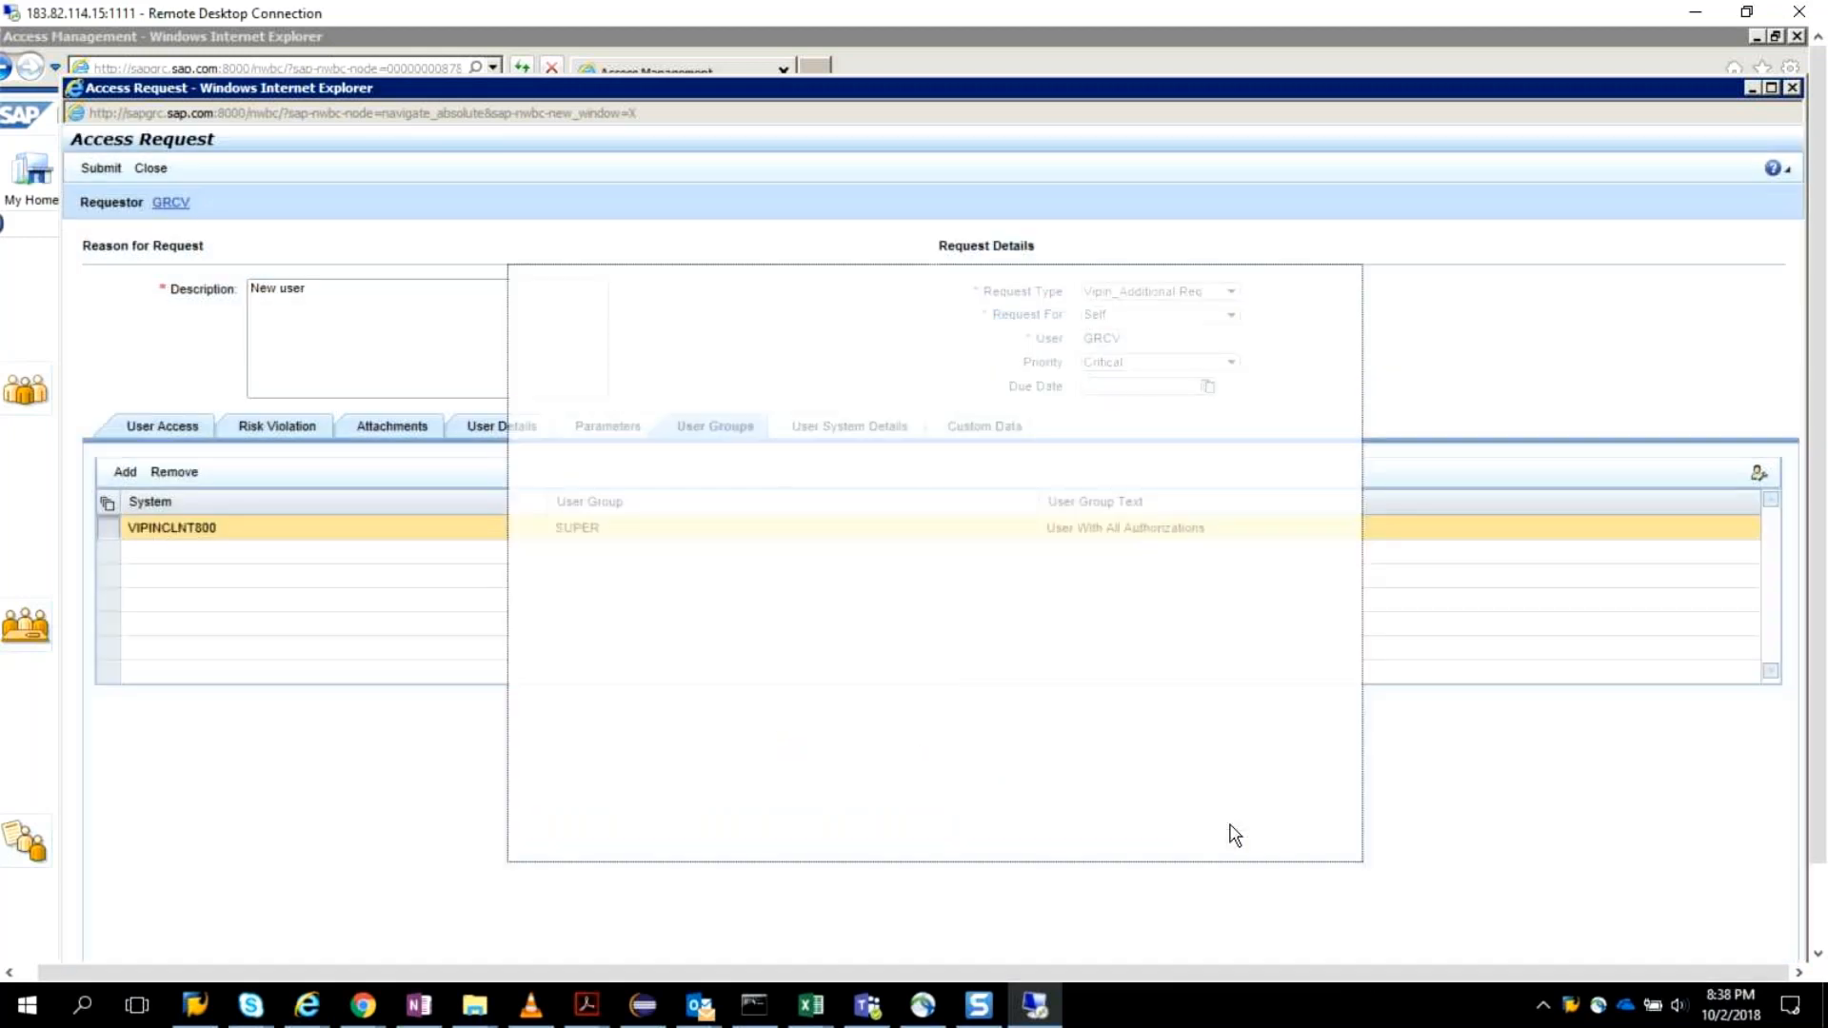
Check the request's User System Details and try to submit the request with the SUPER user group.
click(869, 431)
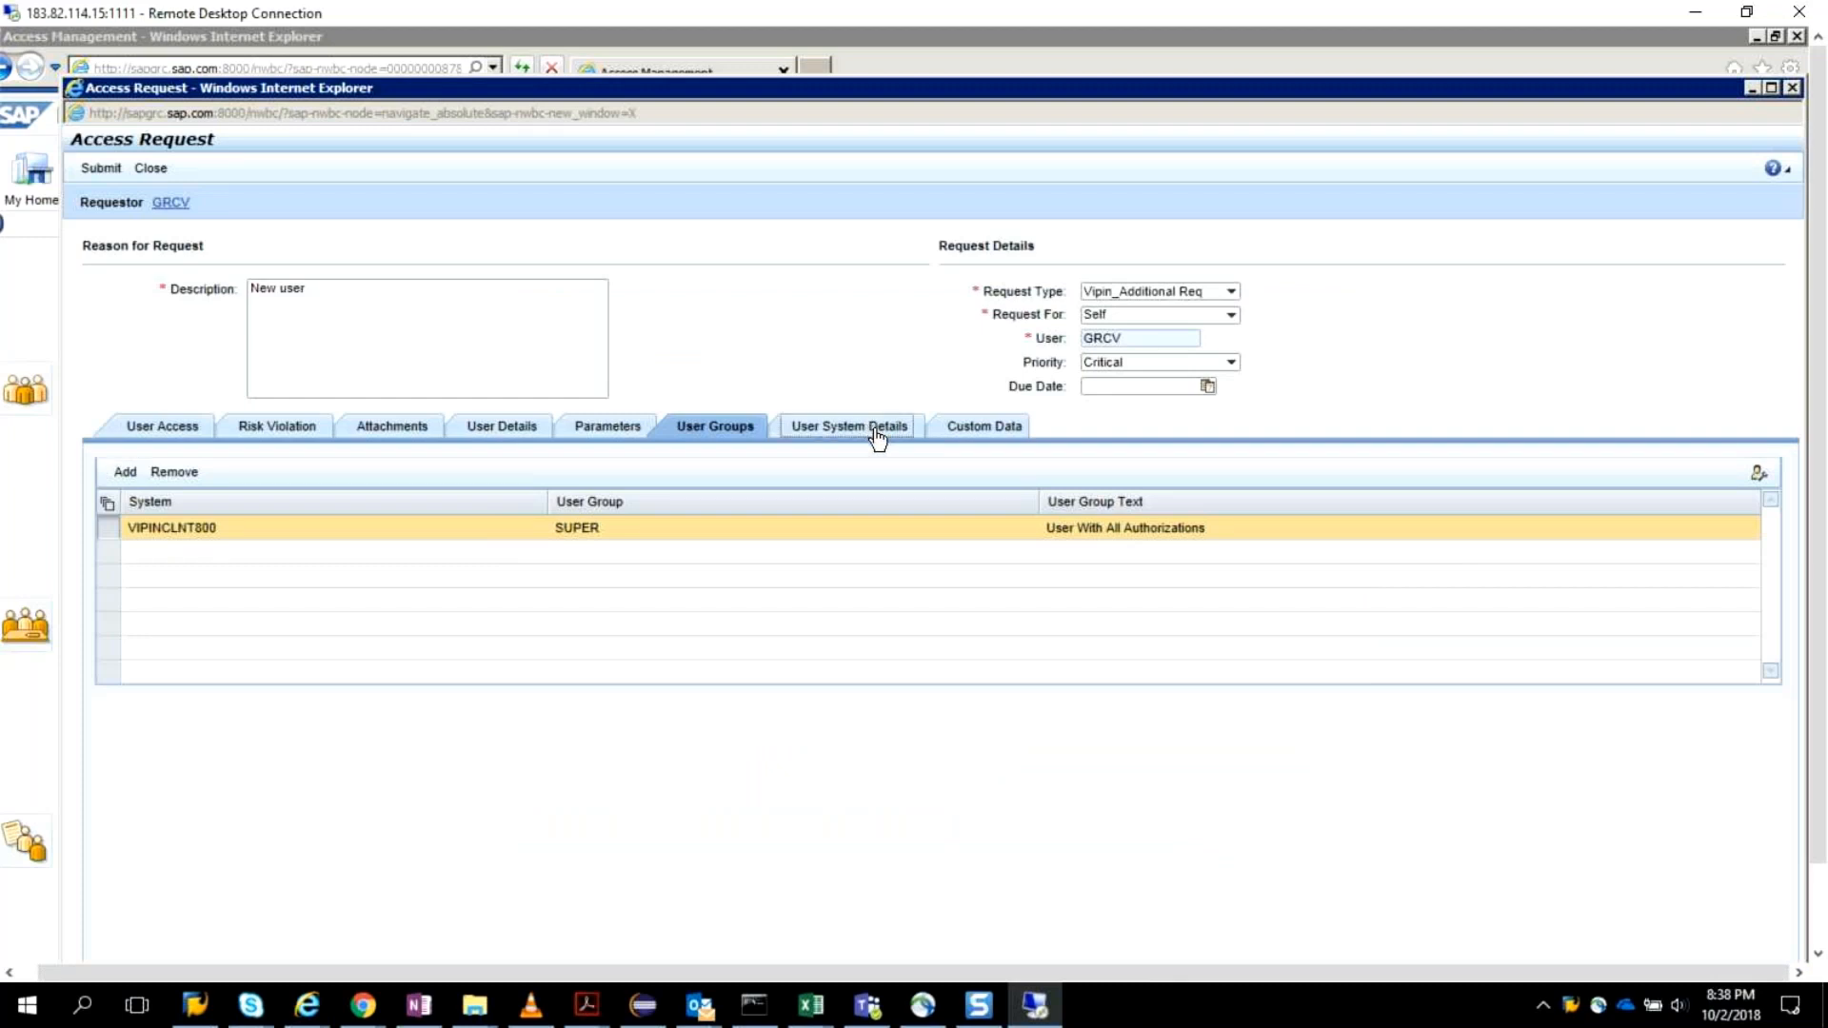
click(965, 424)
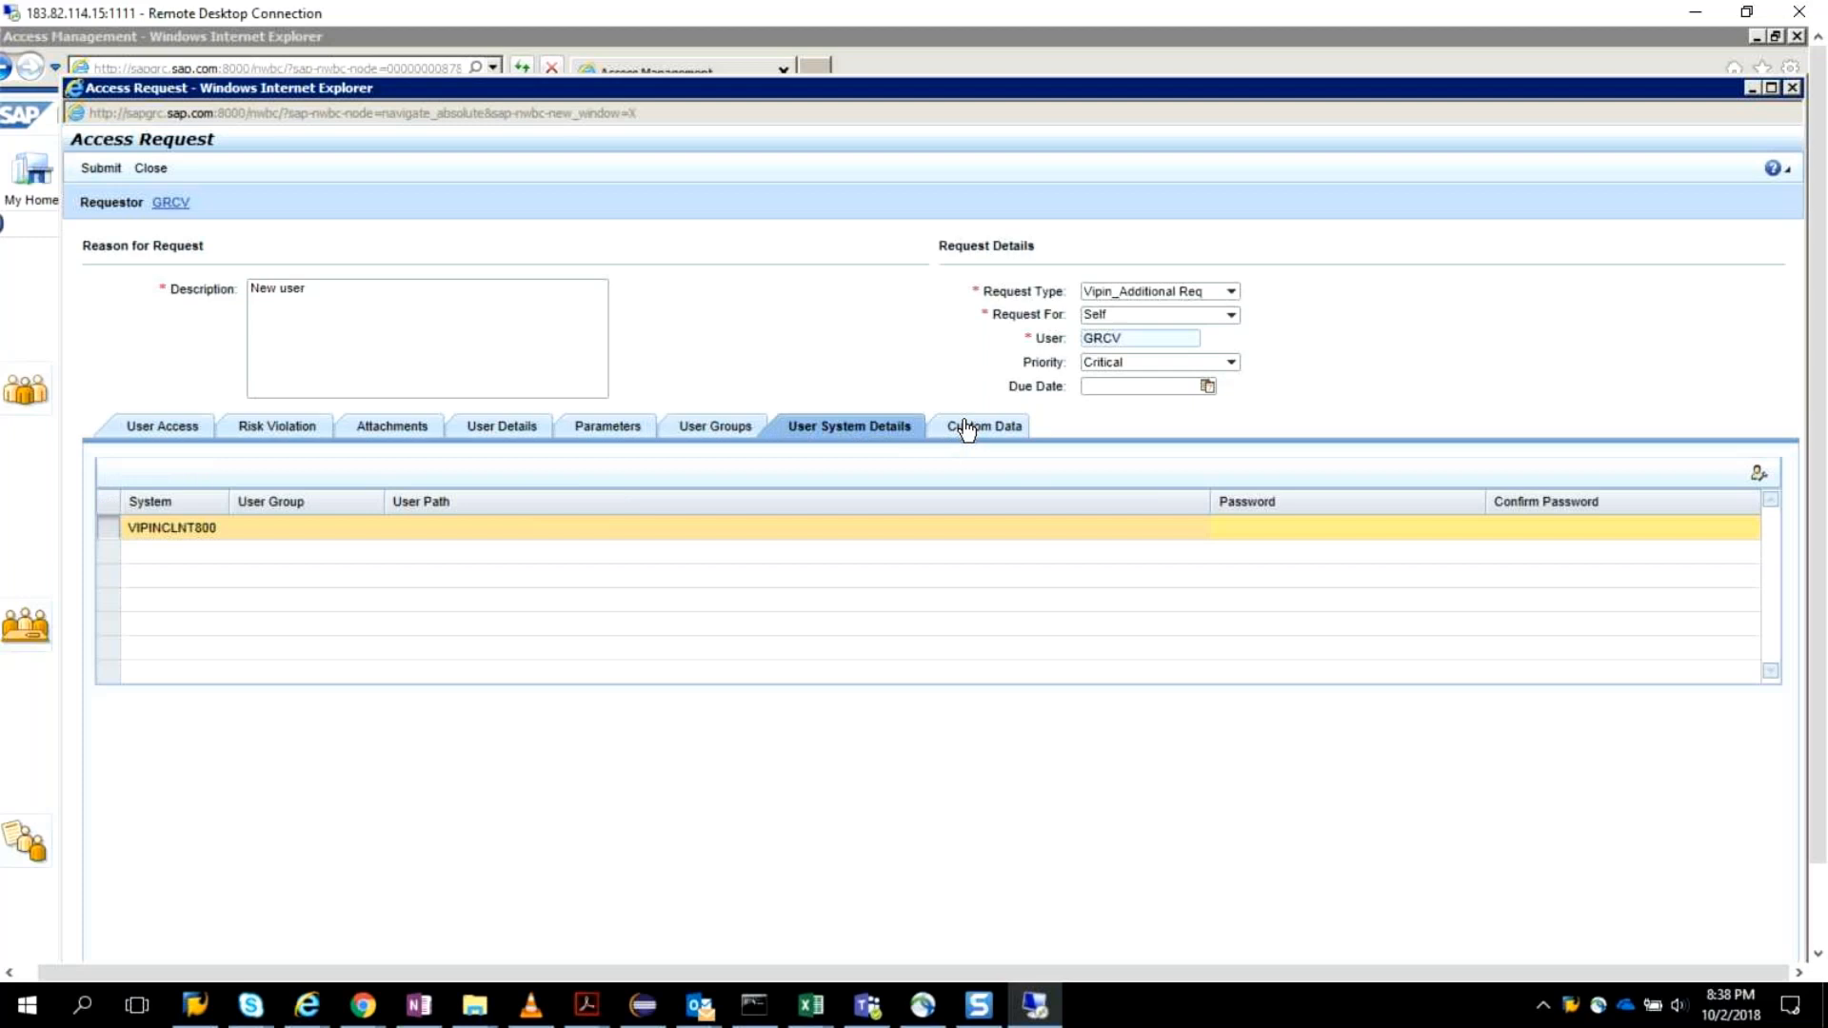
click(98, 169)
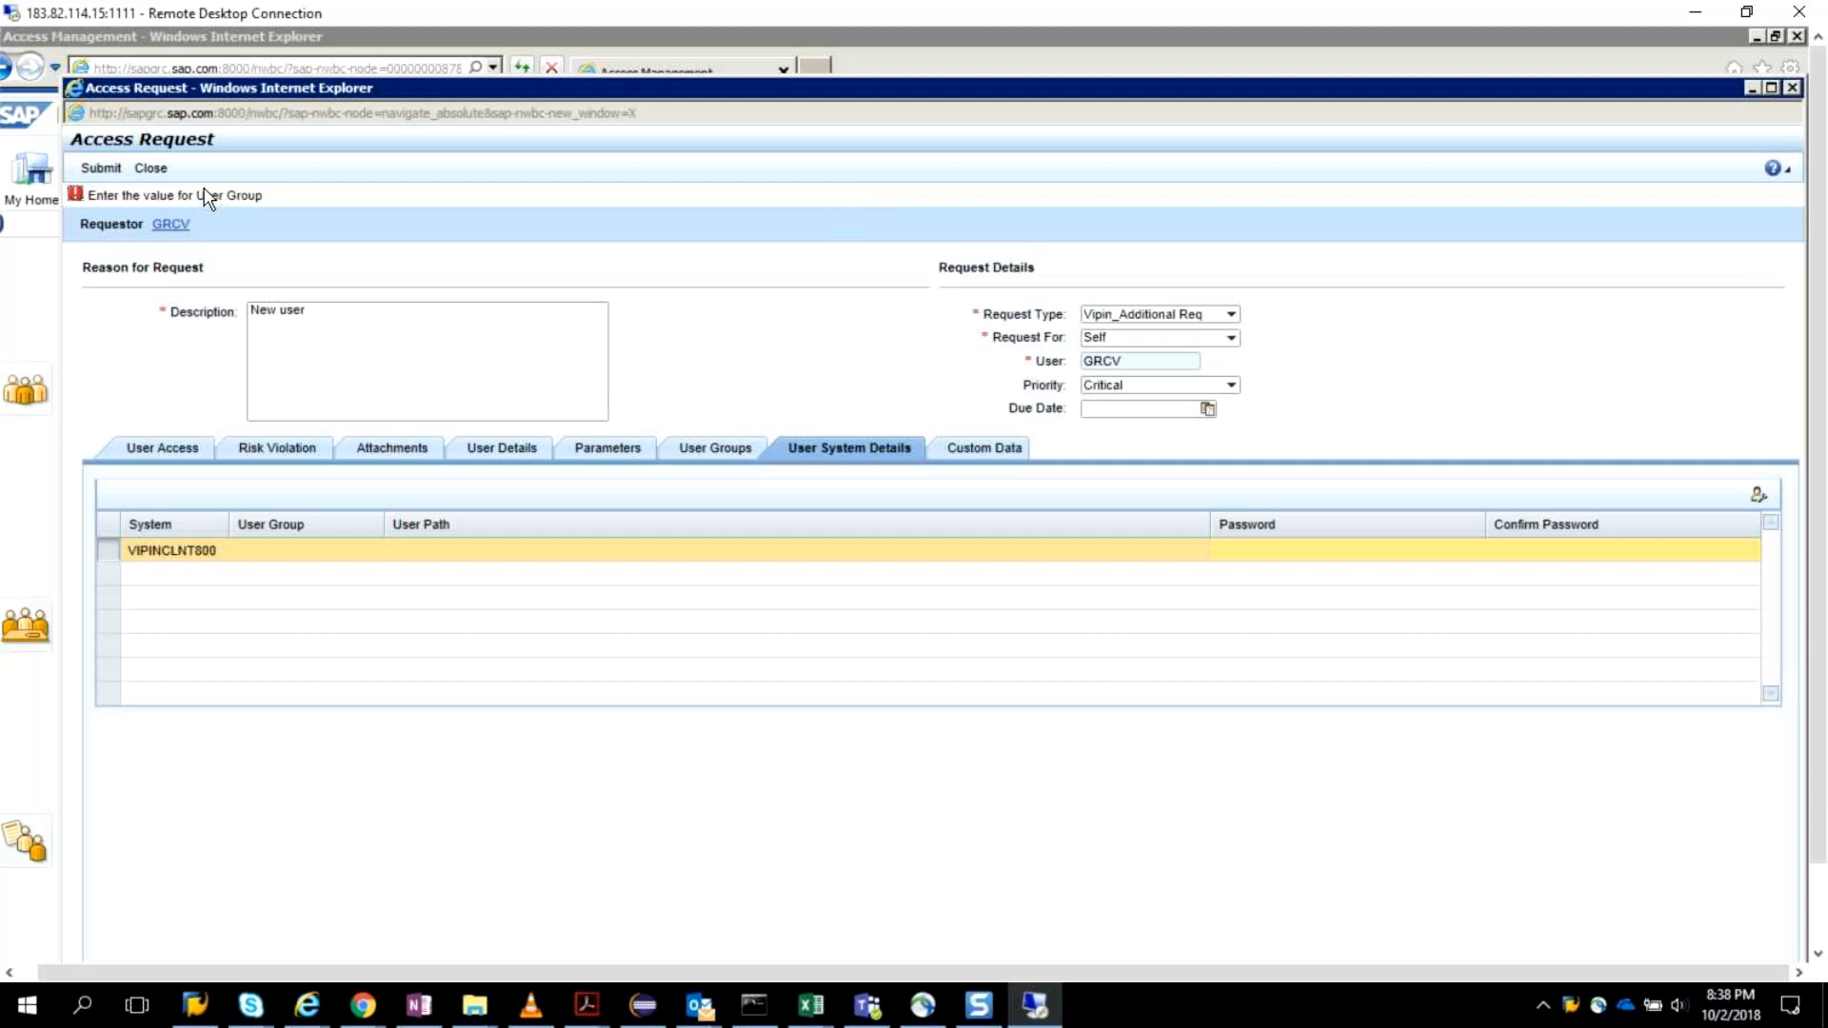
Set the user type to Dialog in the request's User Details.
click(202, 448)
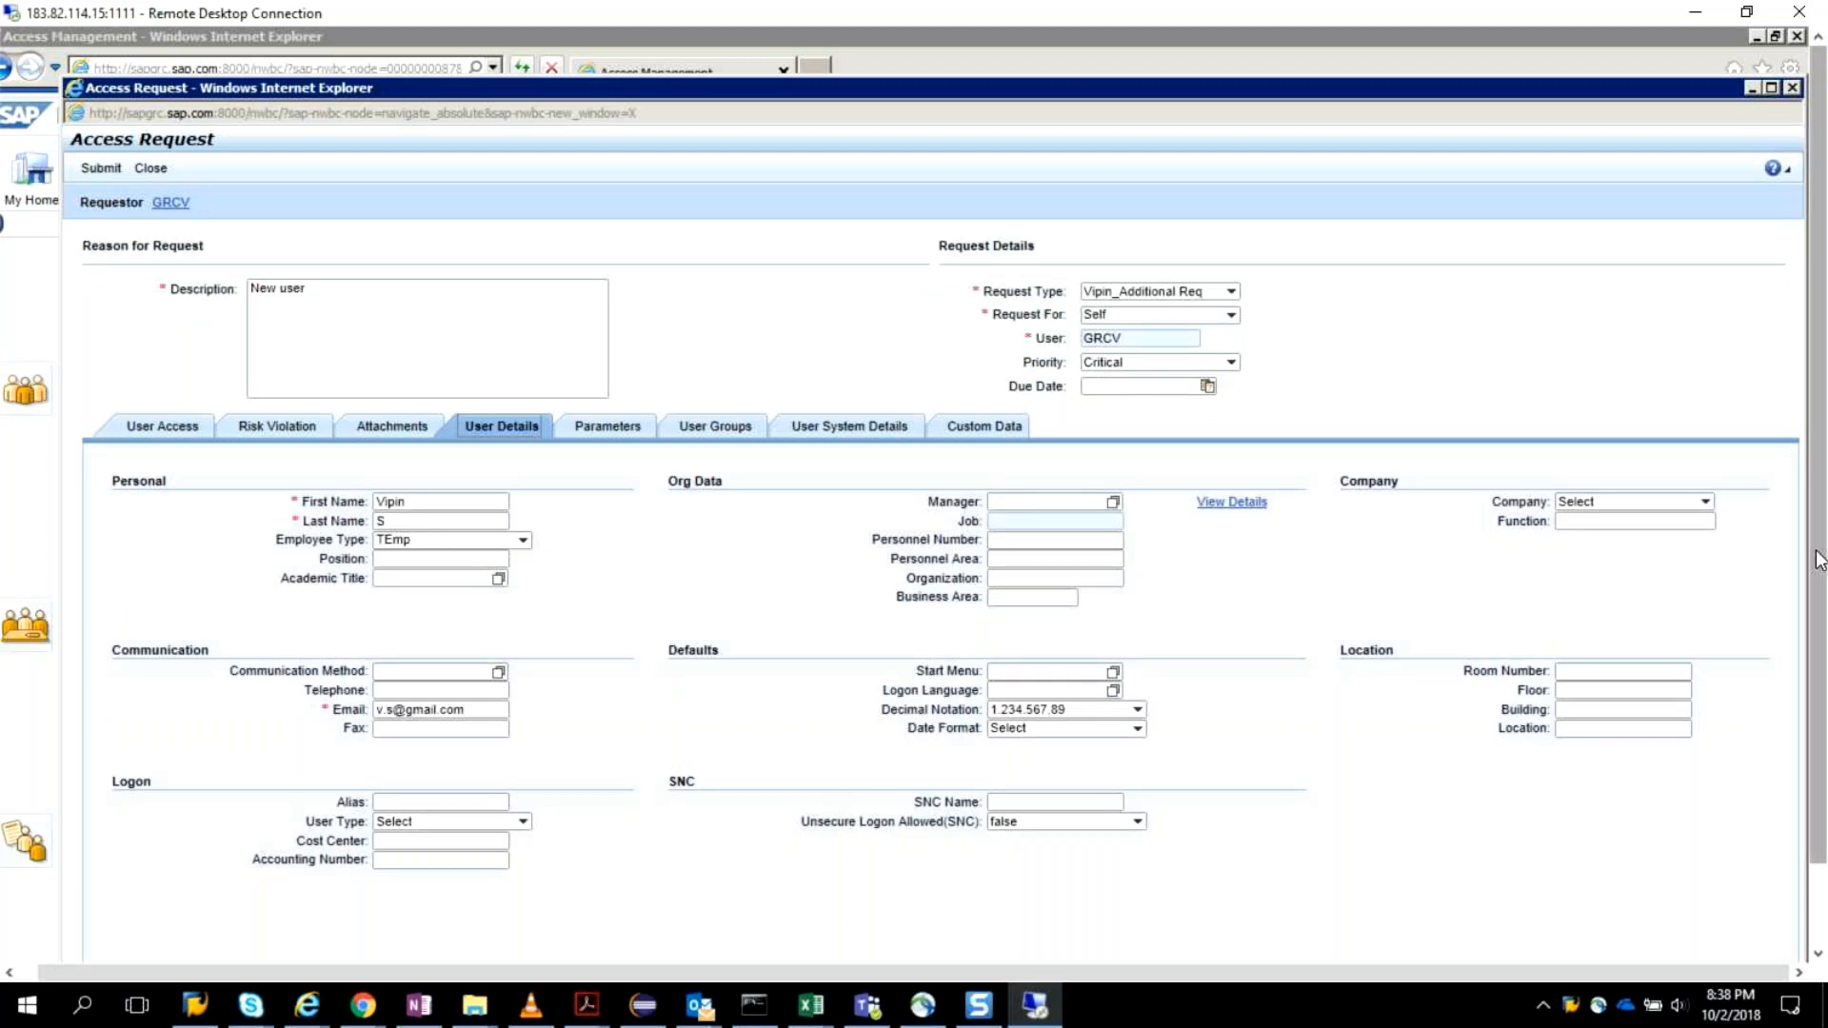
drag(1821, 560, 1813, 646)
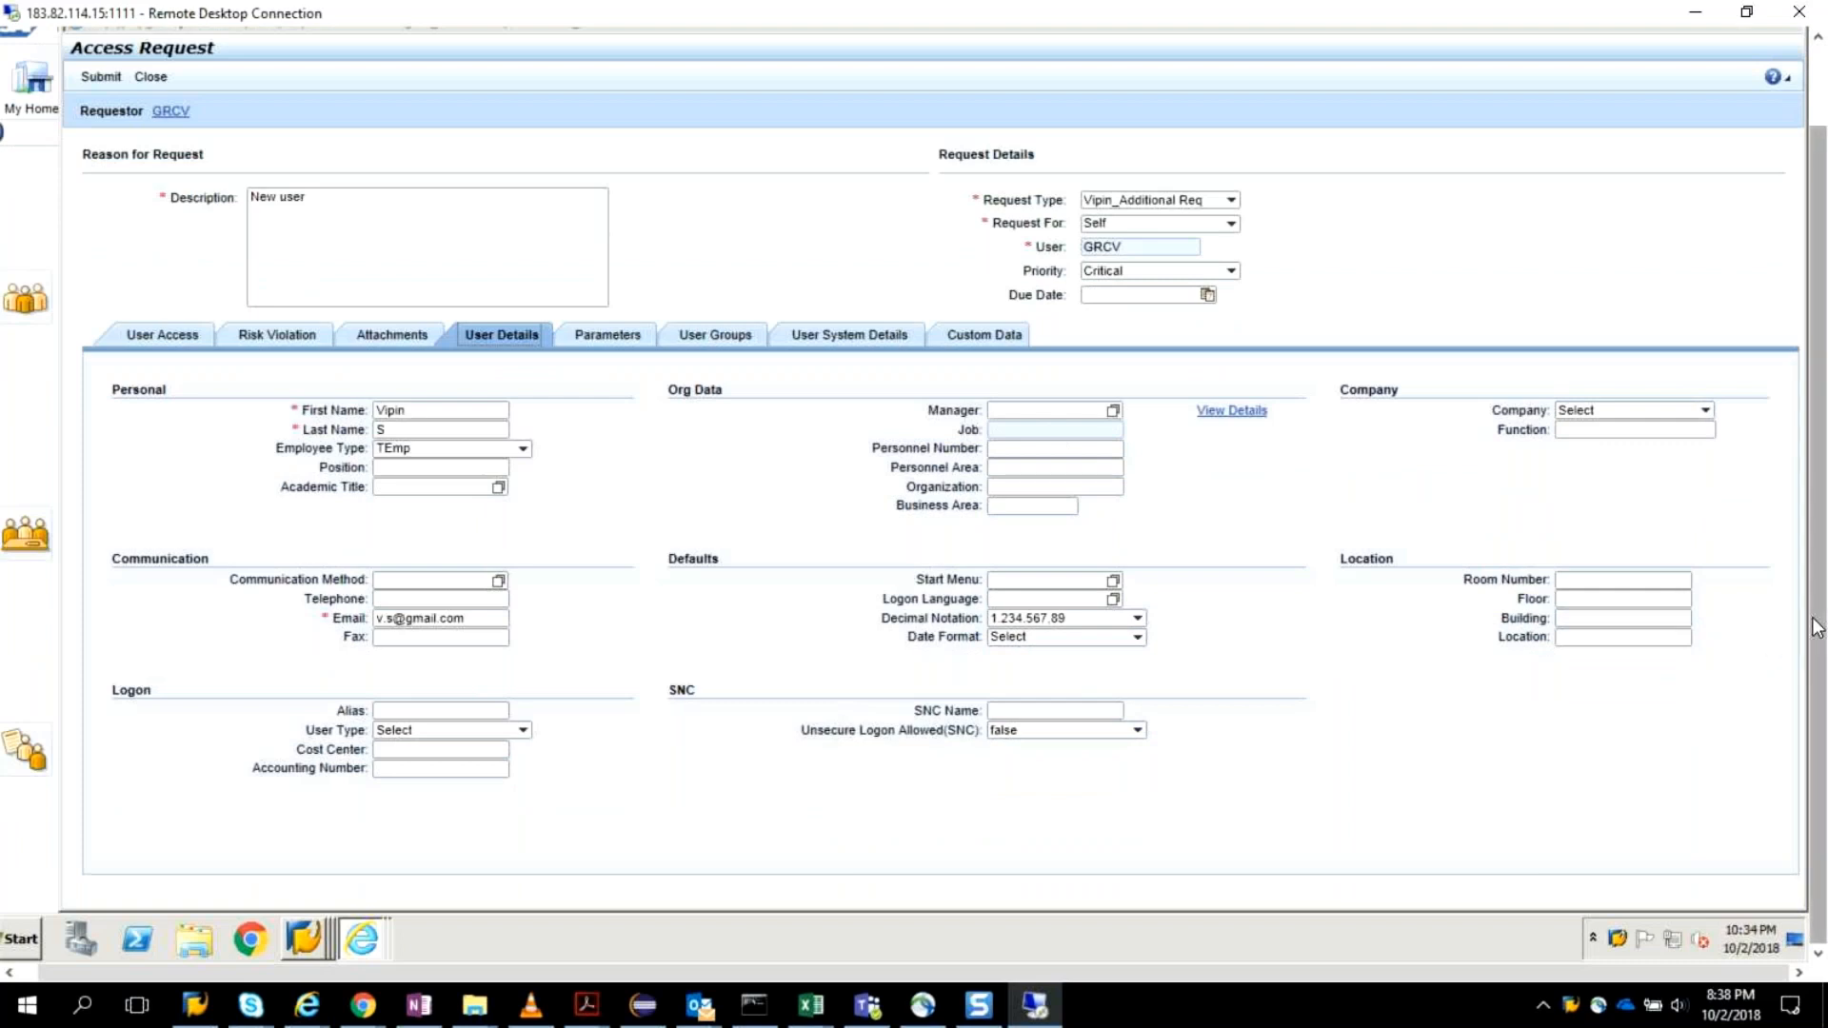
scroll(1819, 628, up, 1)
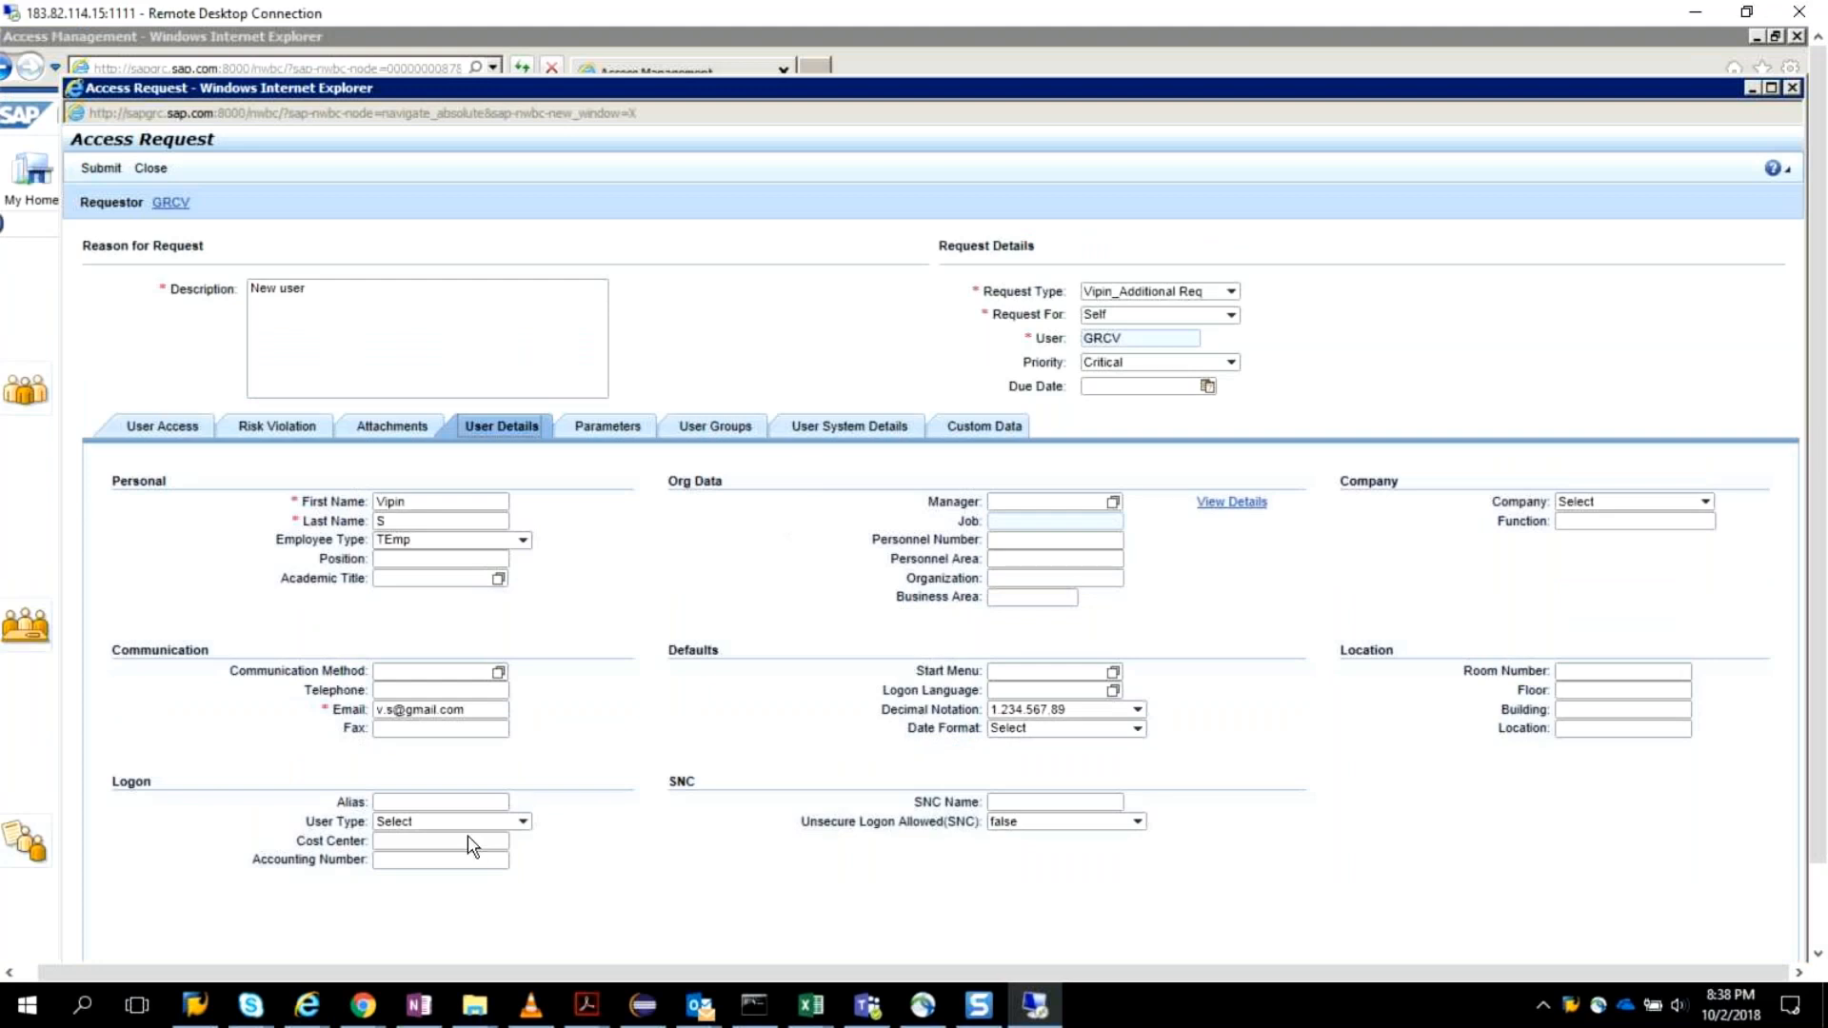
click(523, 823)
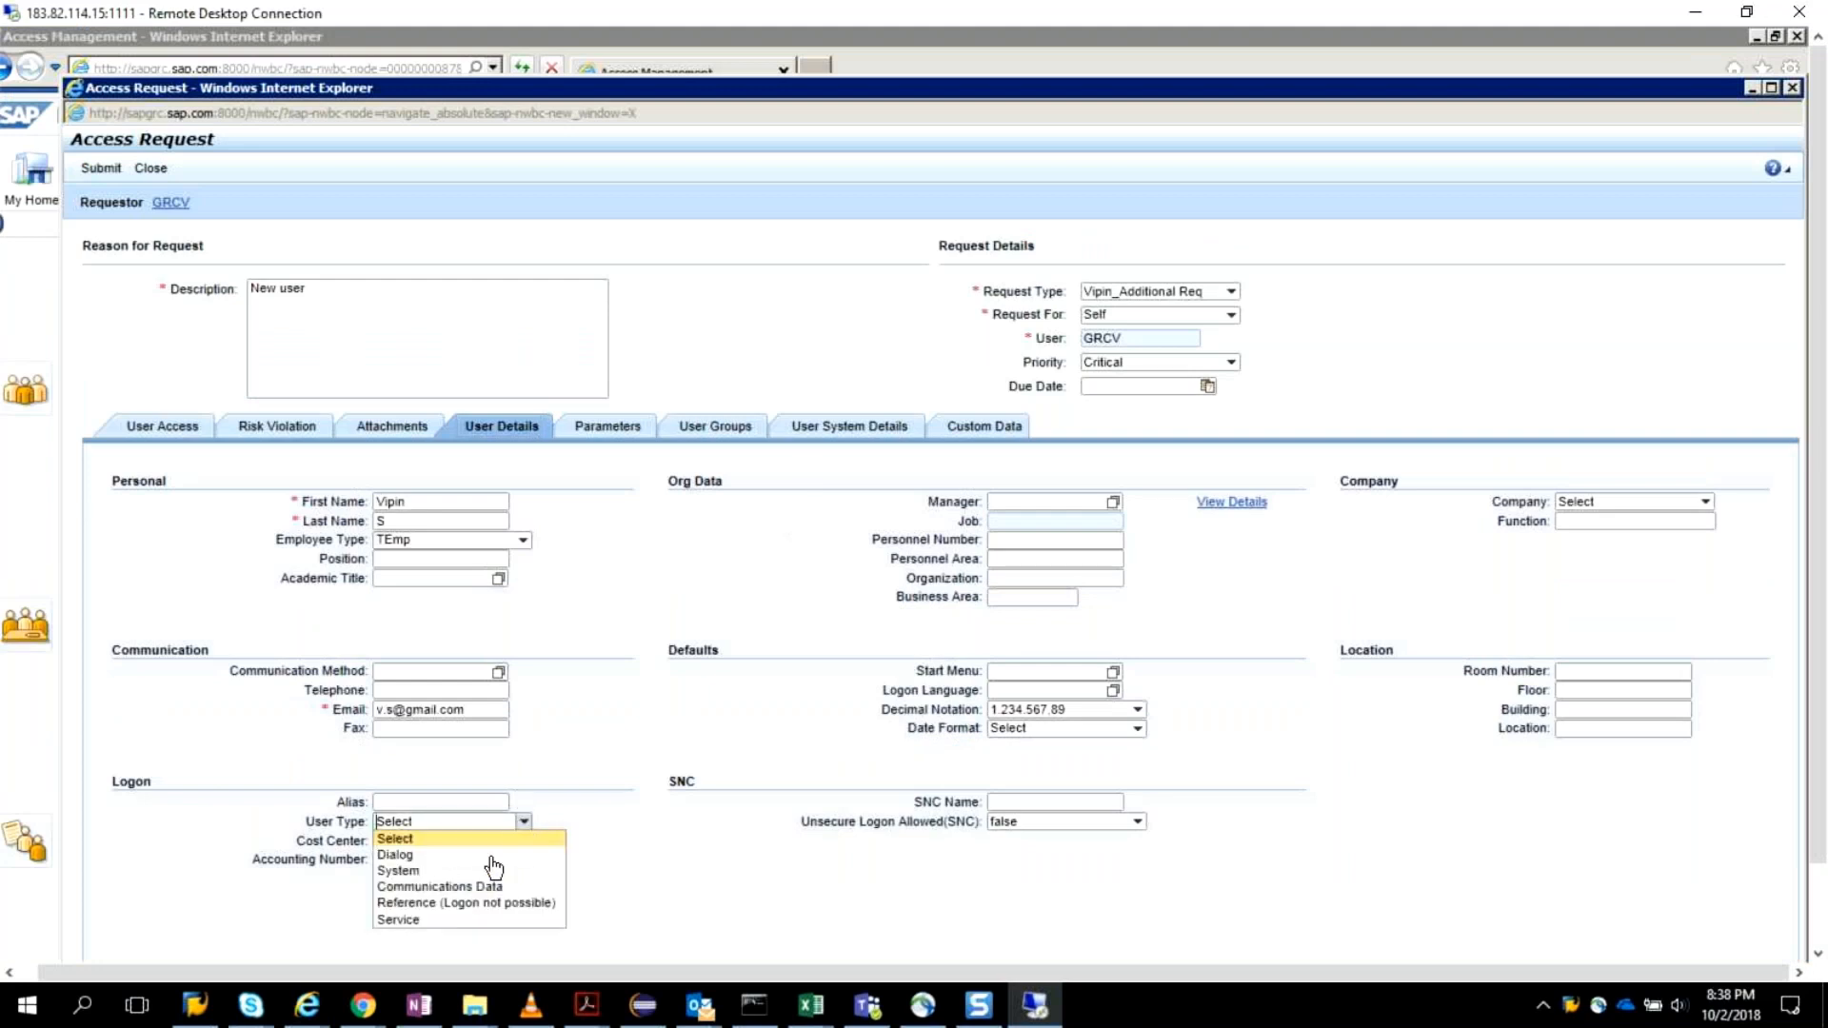
click(400, 856)
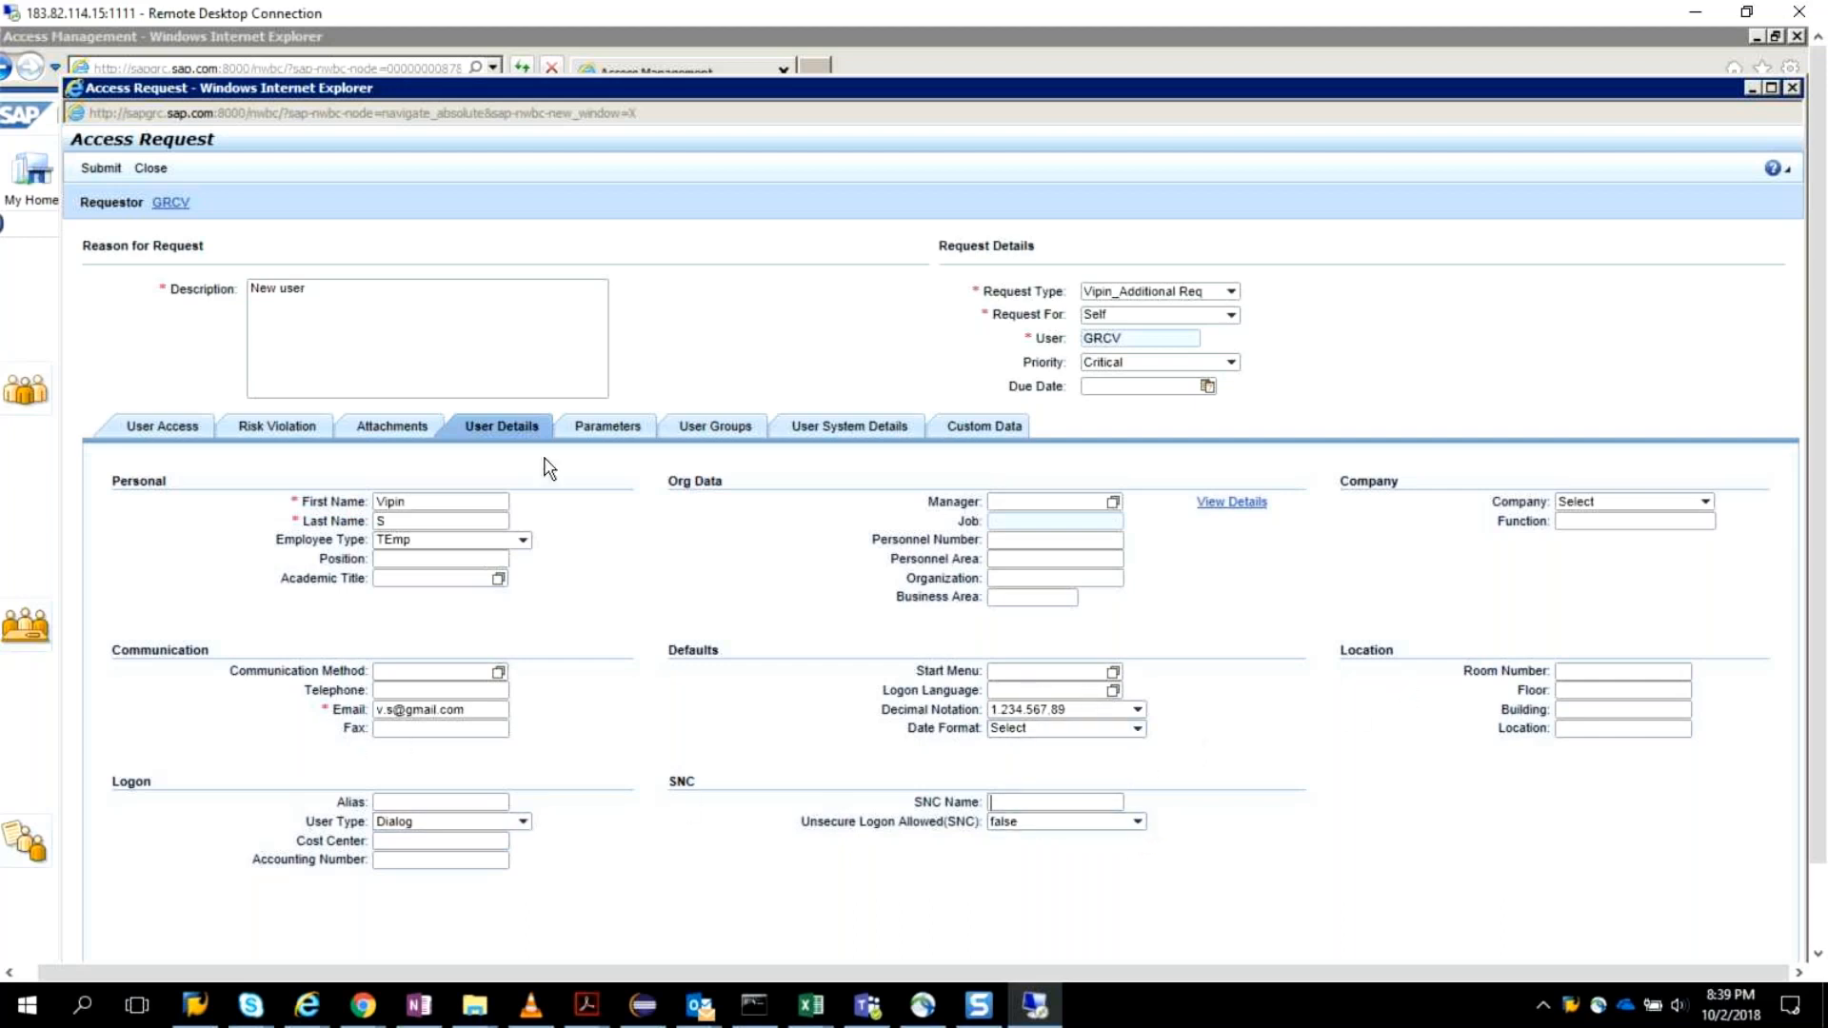
Review the Parameters, User Groups, User System Details and Custom Data, try to submit the Dialog user's request, and recheck the SUPER group.
click(600, 434)
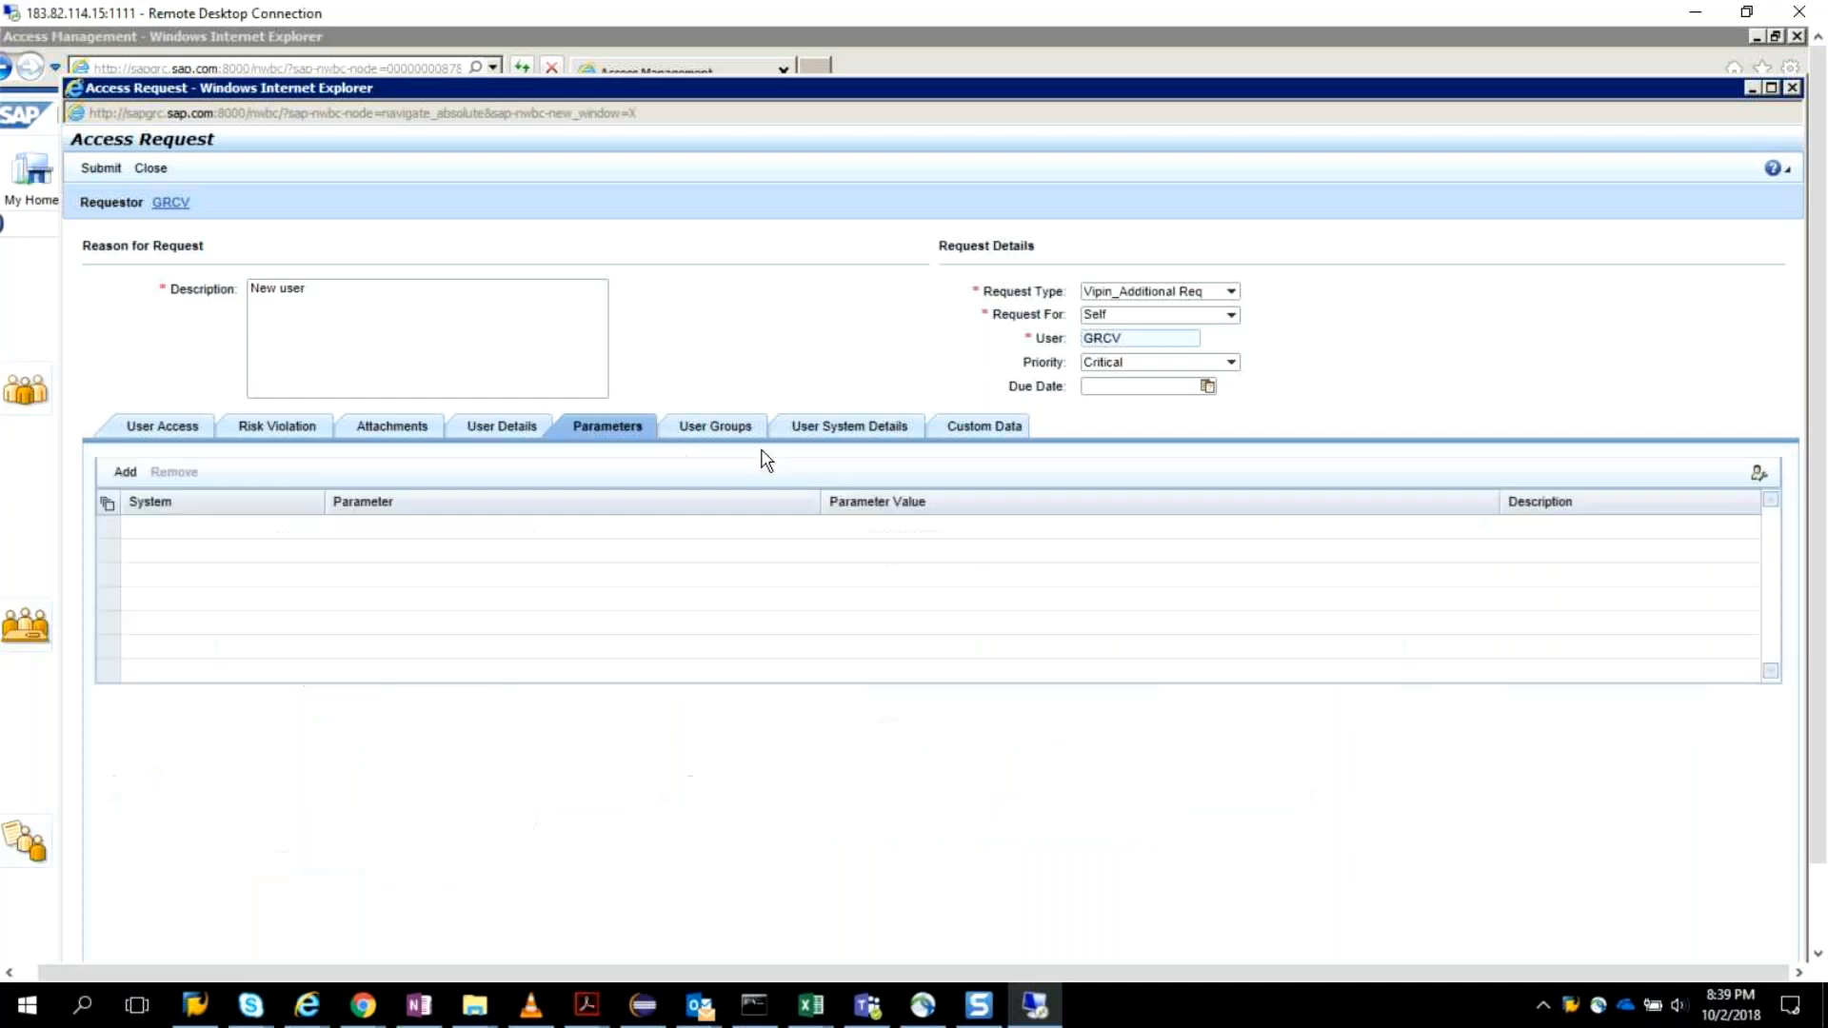
click(730, 440)
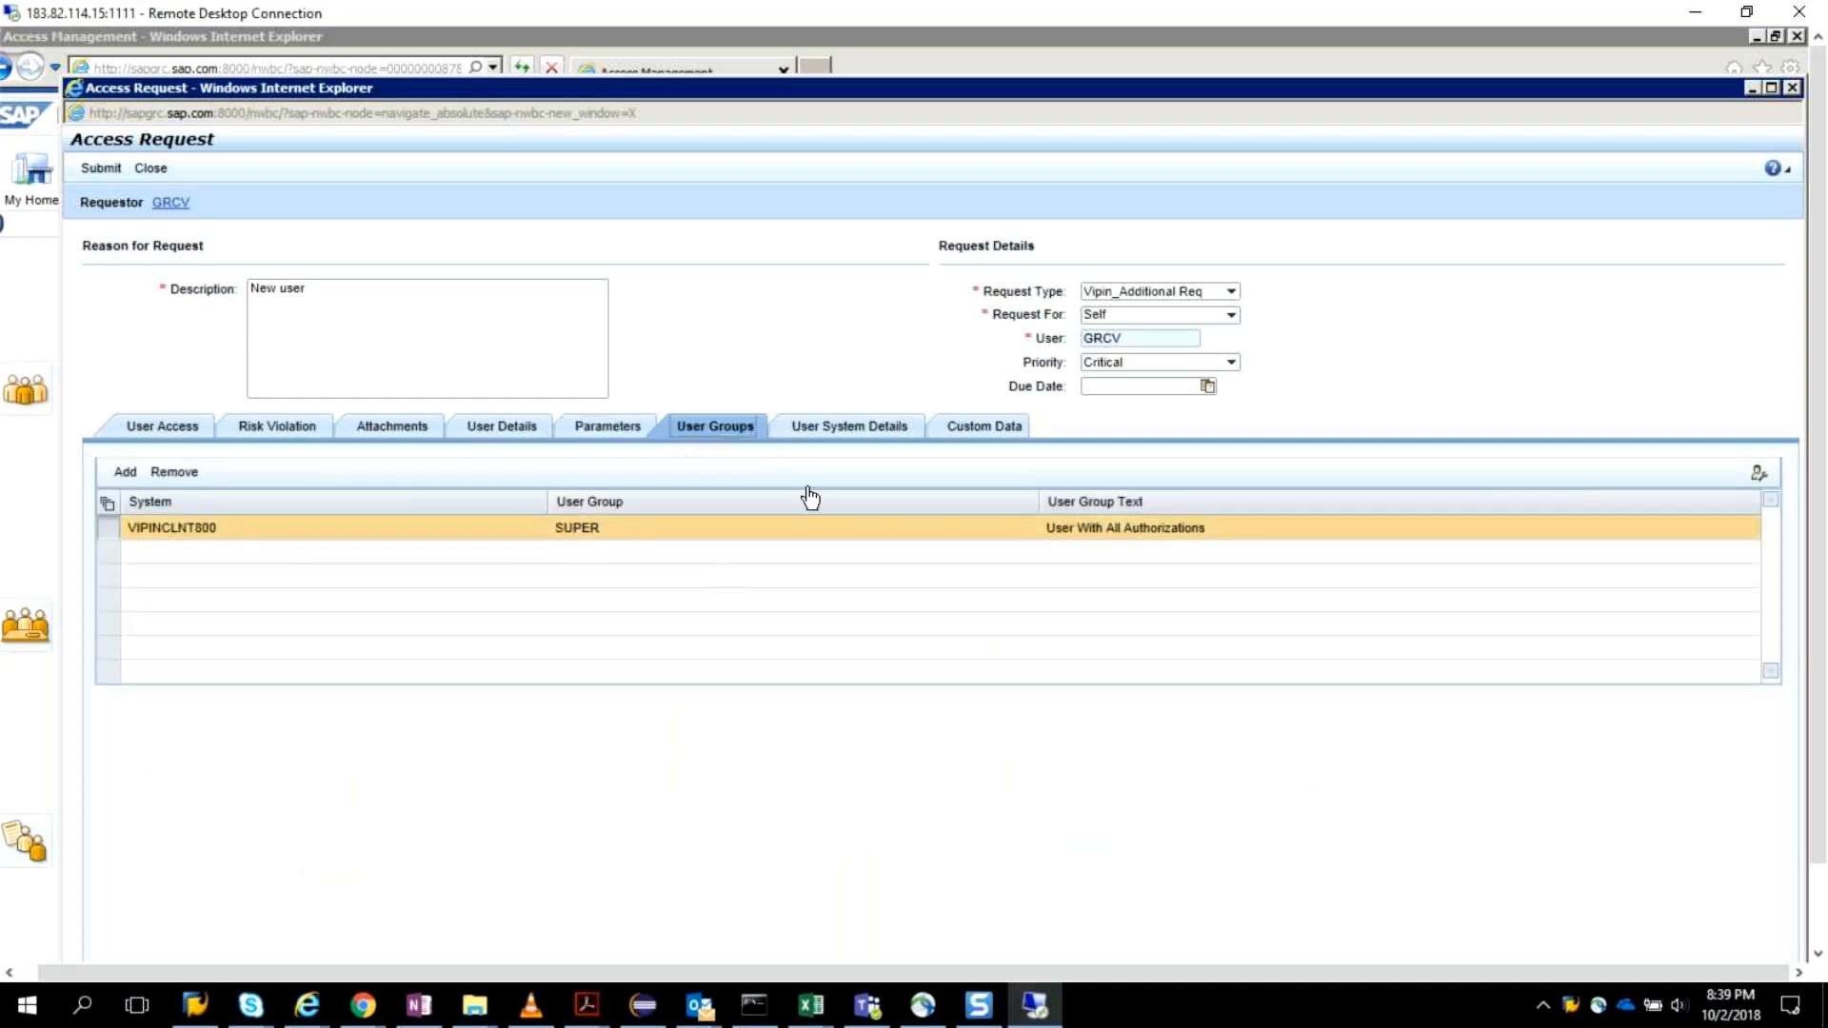
click(876, 433)
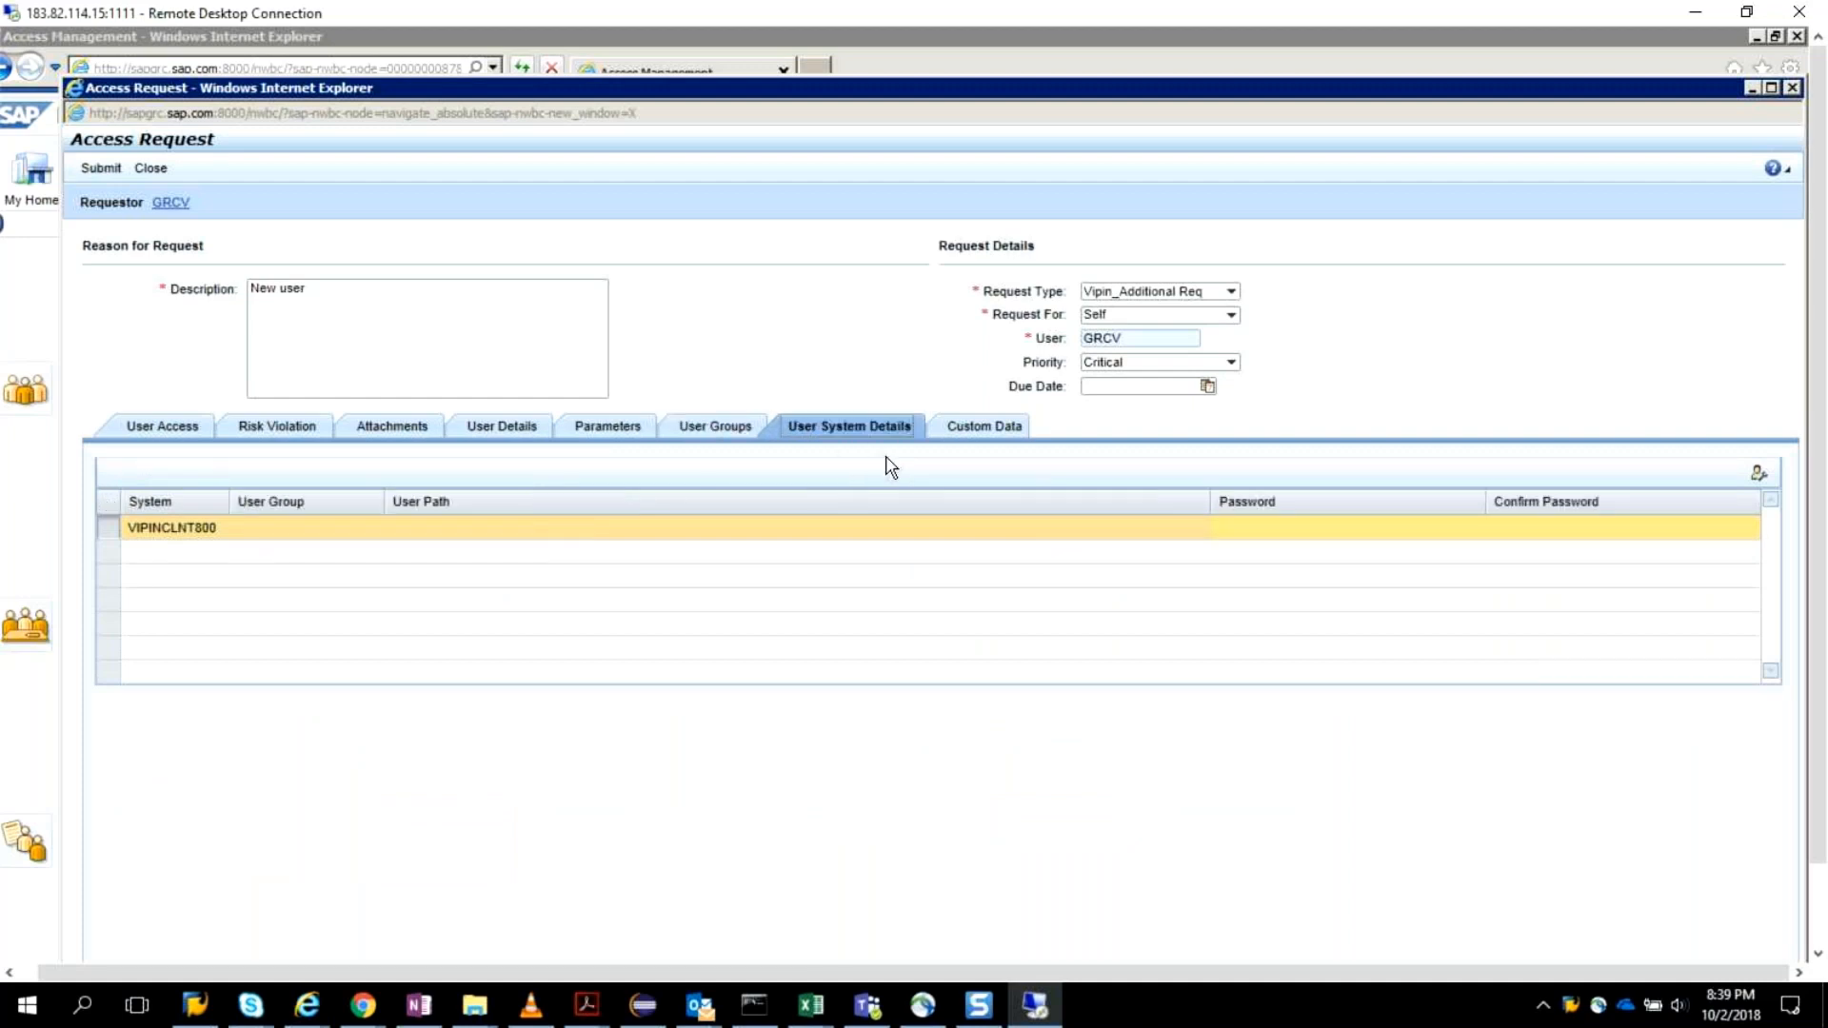
click(997, 437)
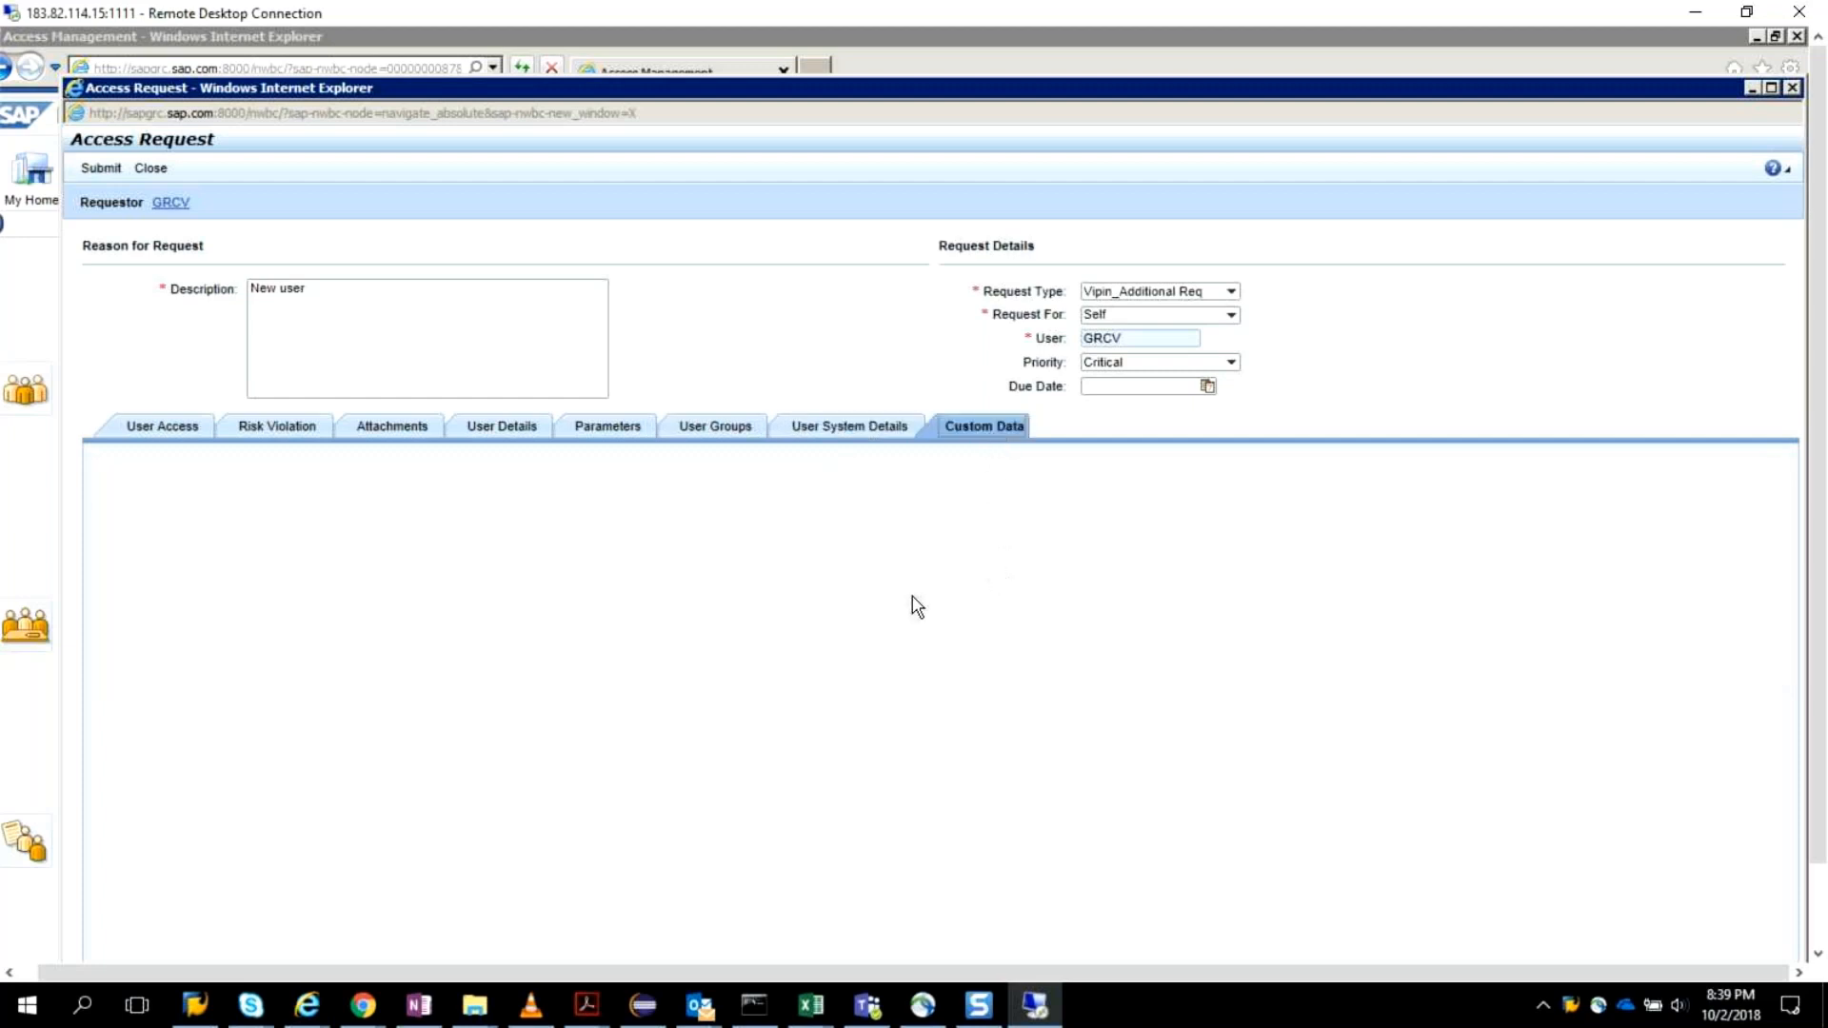
click(103, 171)
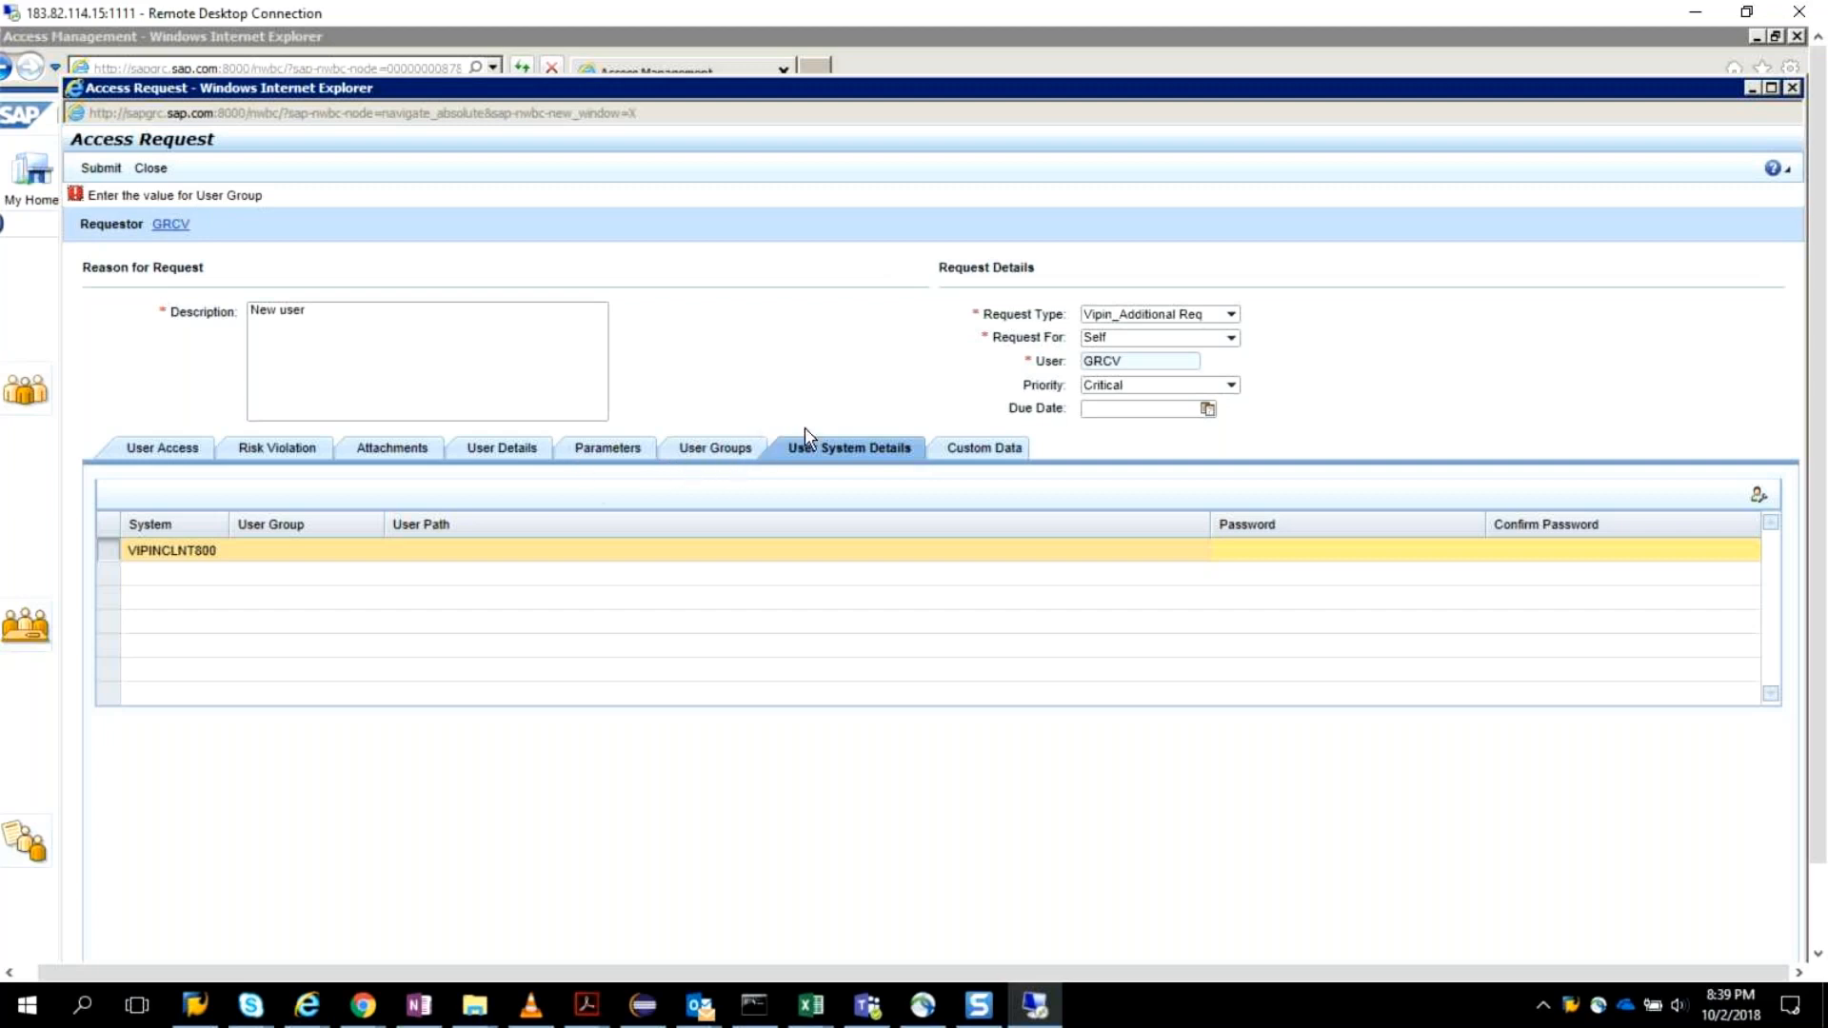
click(748, 451)
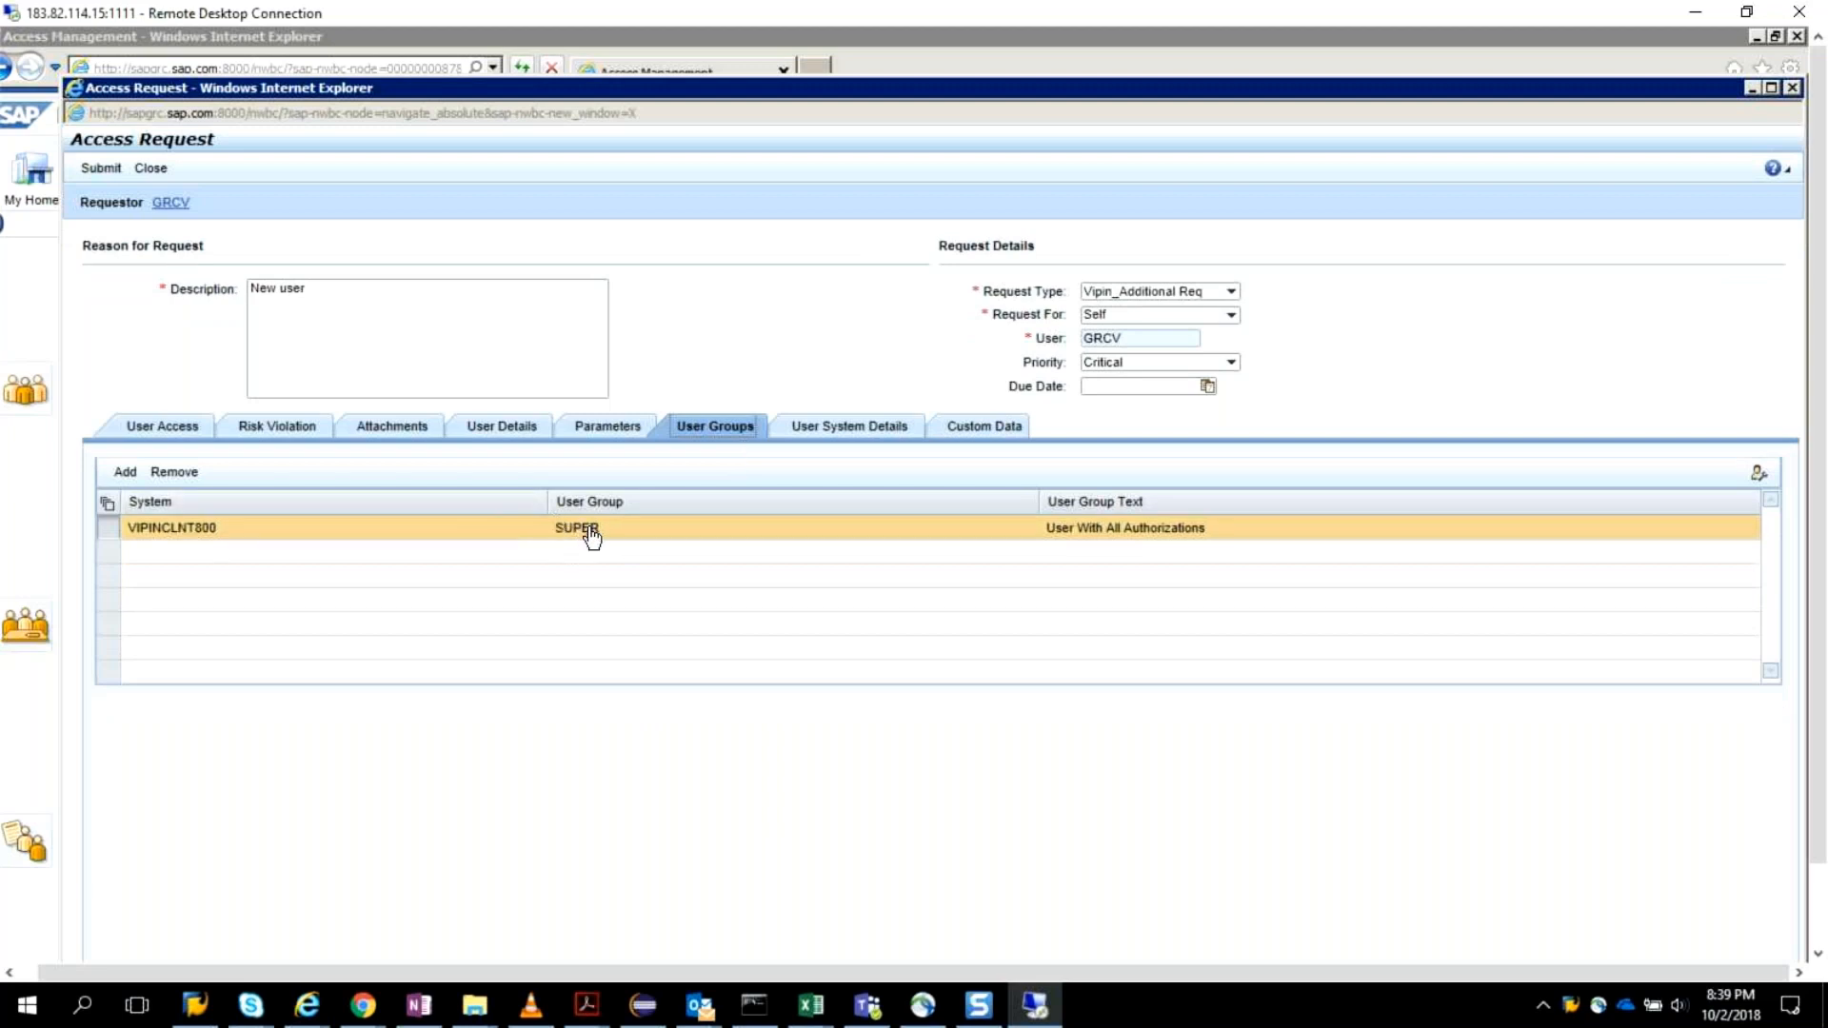
click(630, 540)
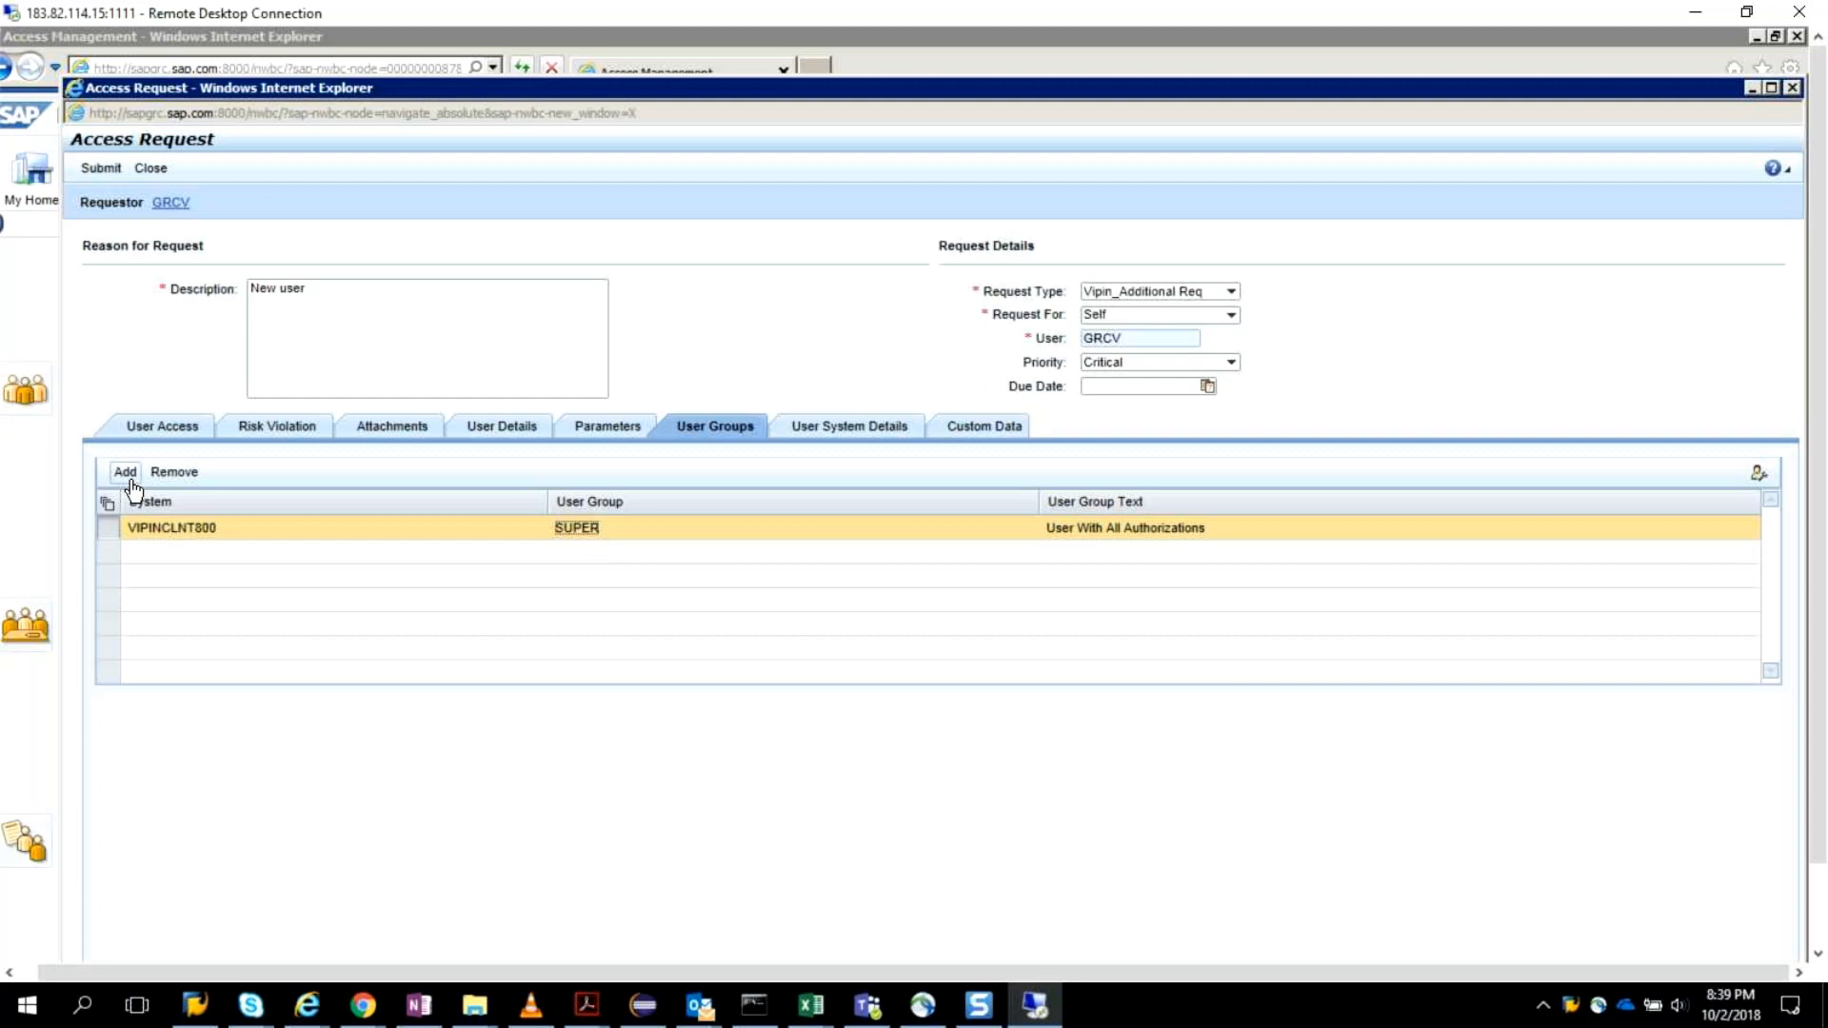
click(1570, 1008)
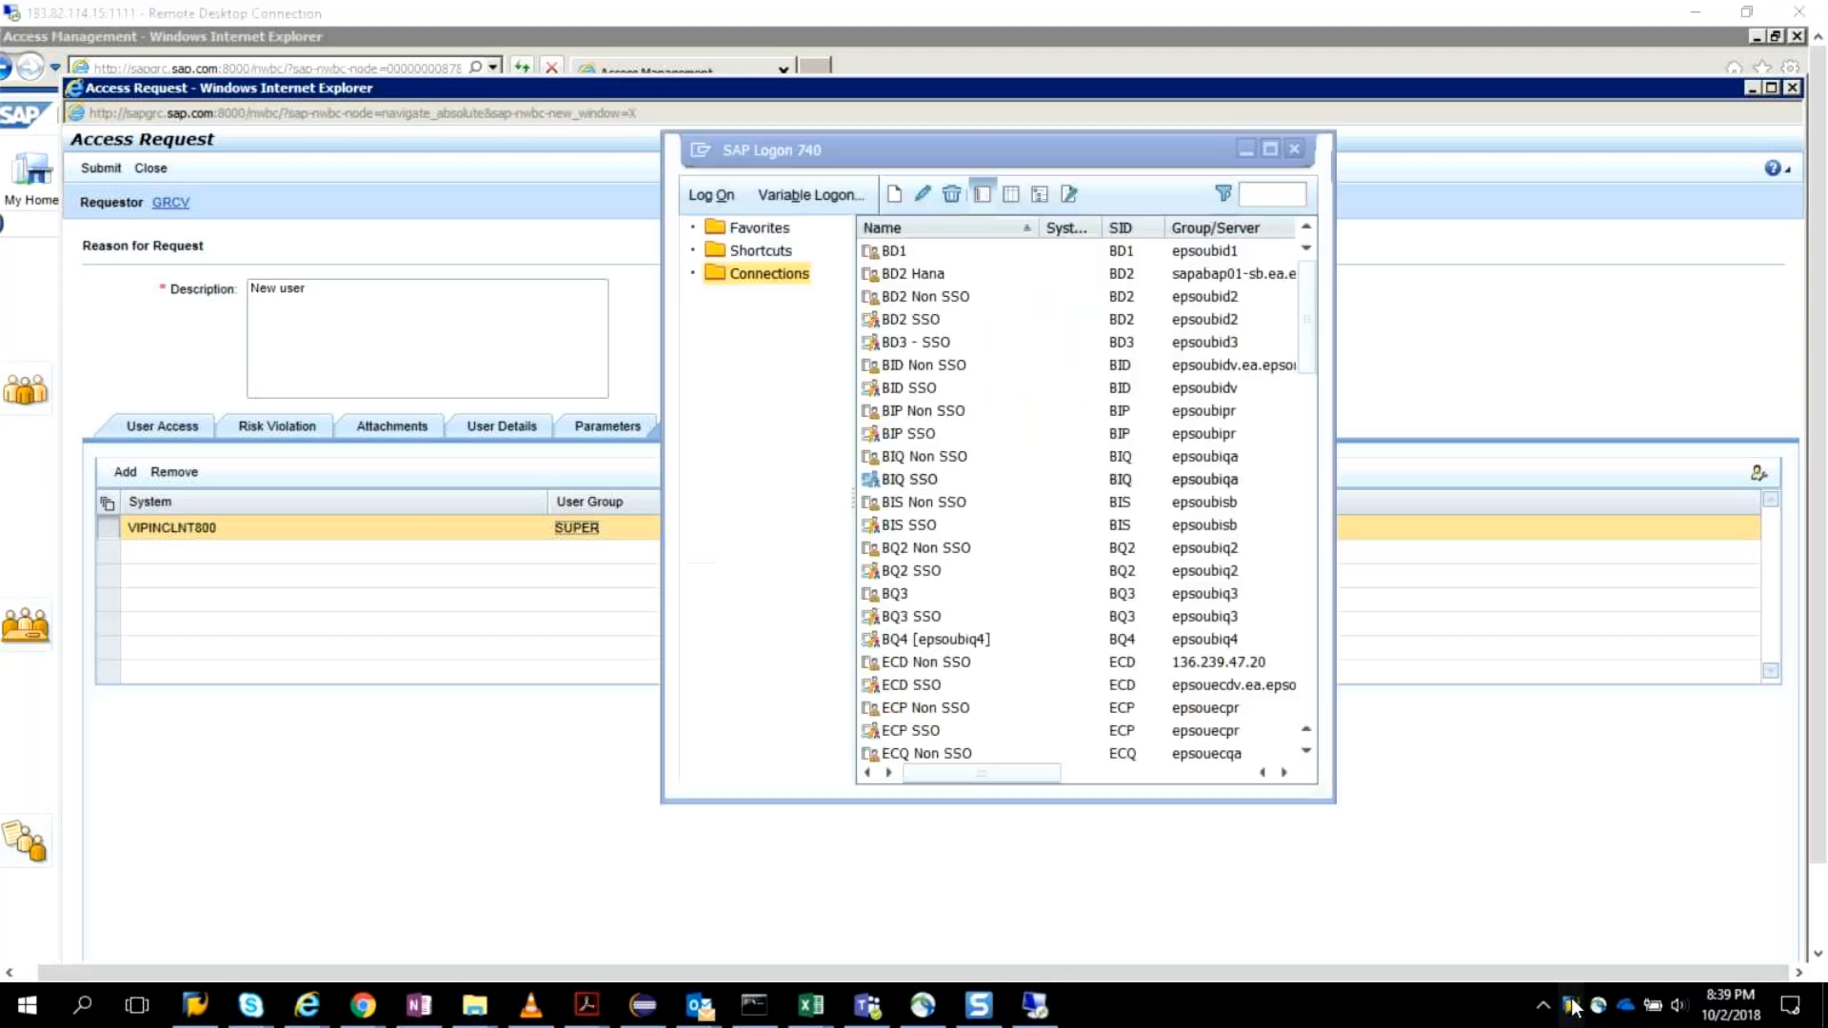
right_click(1573, 1007)
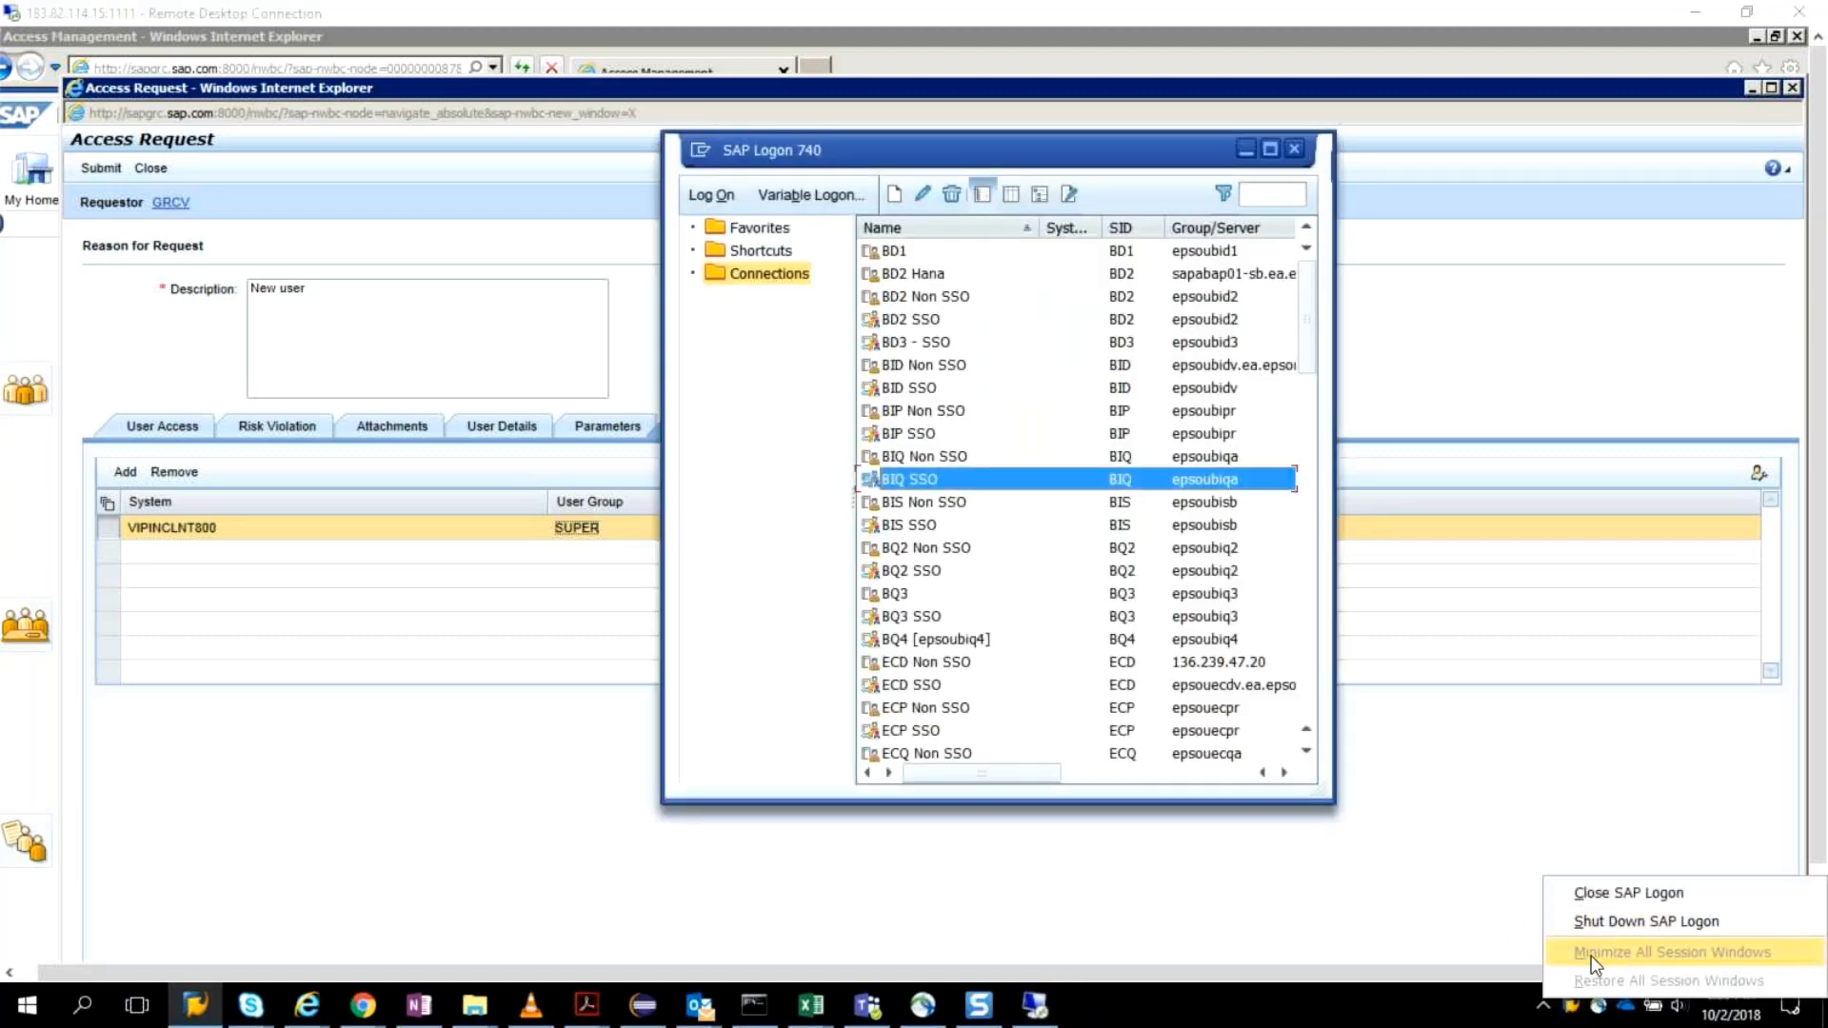
click(1484, 924)
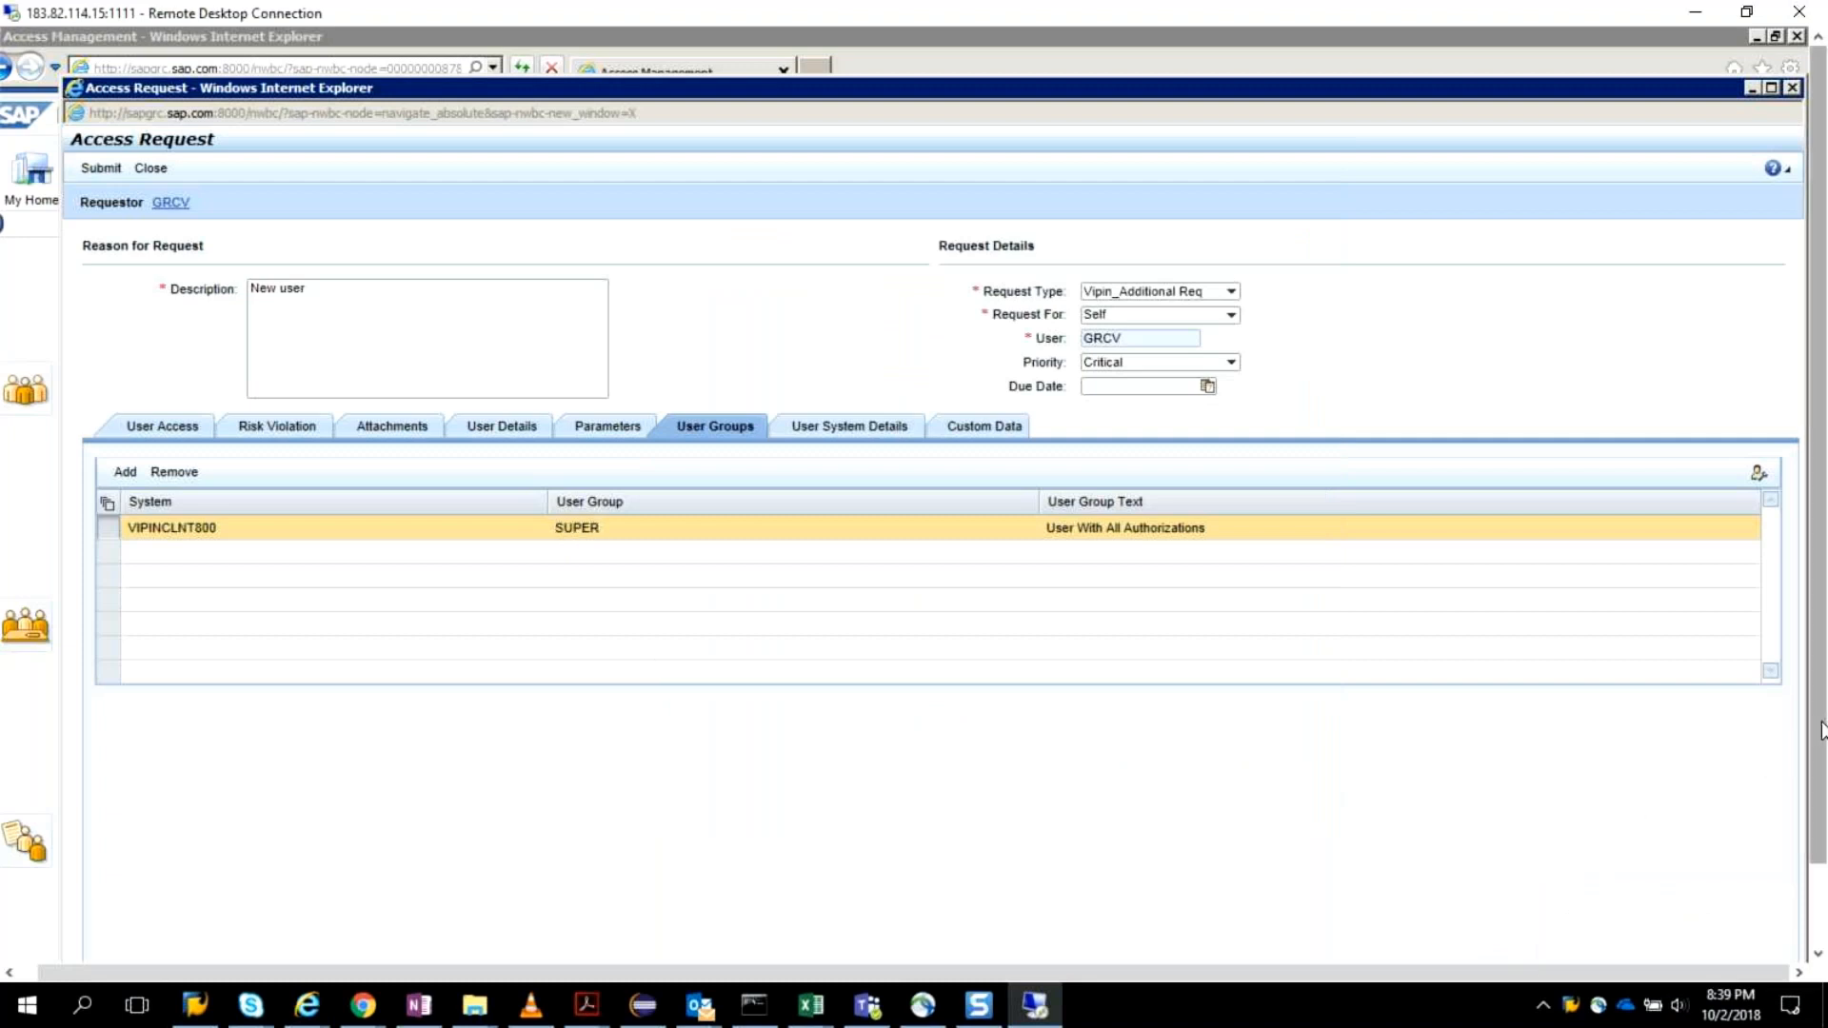
Switch to the SAP Easy Access session GRC(2), client 473, and call transaction SPRO.
drag(1823, 723, 1806, 814)
click(1618, 942)
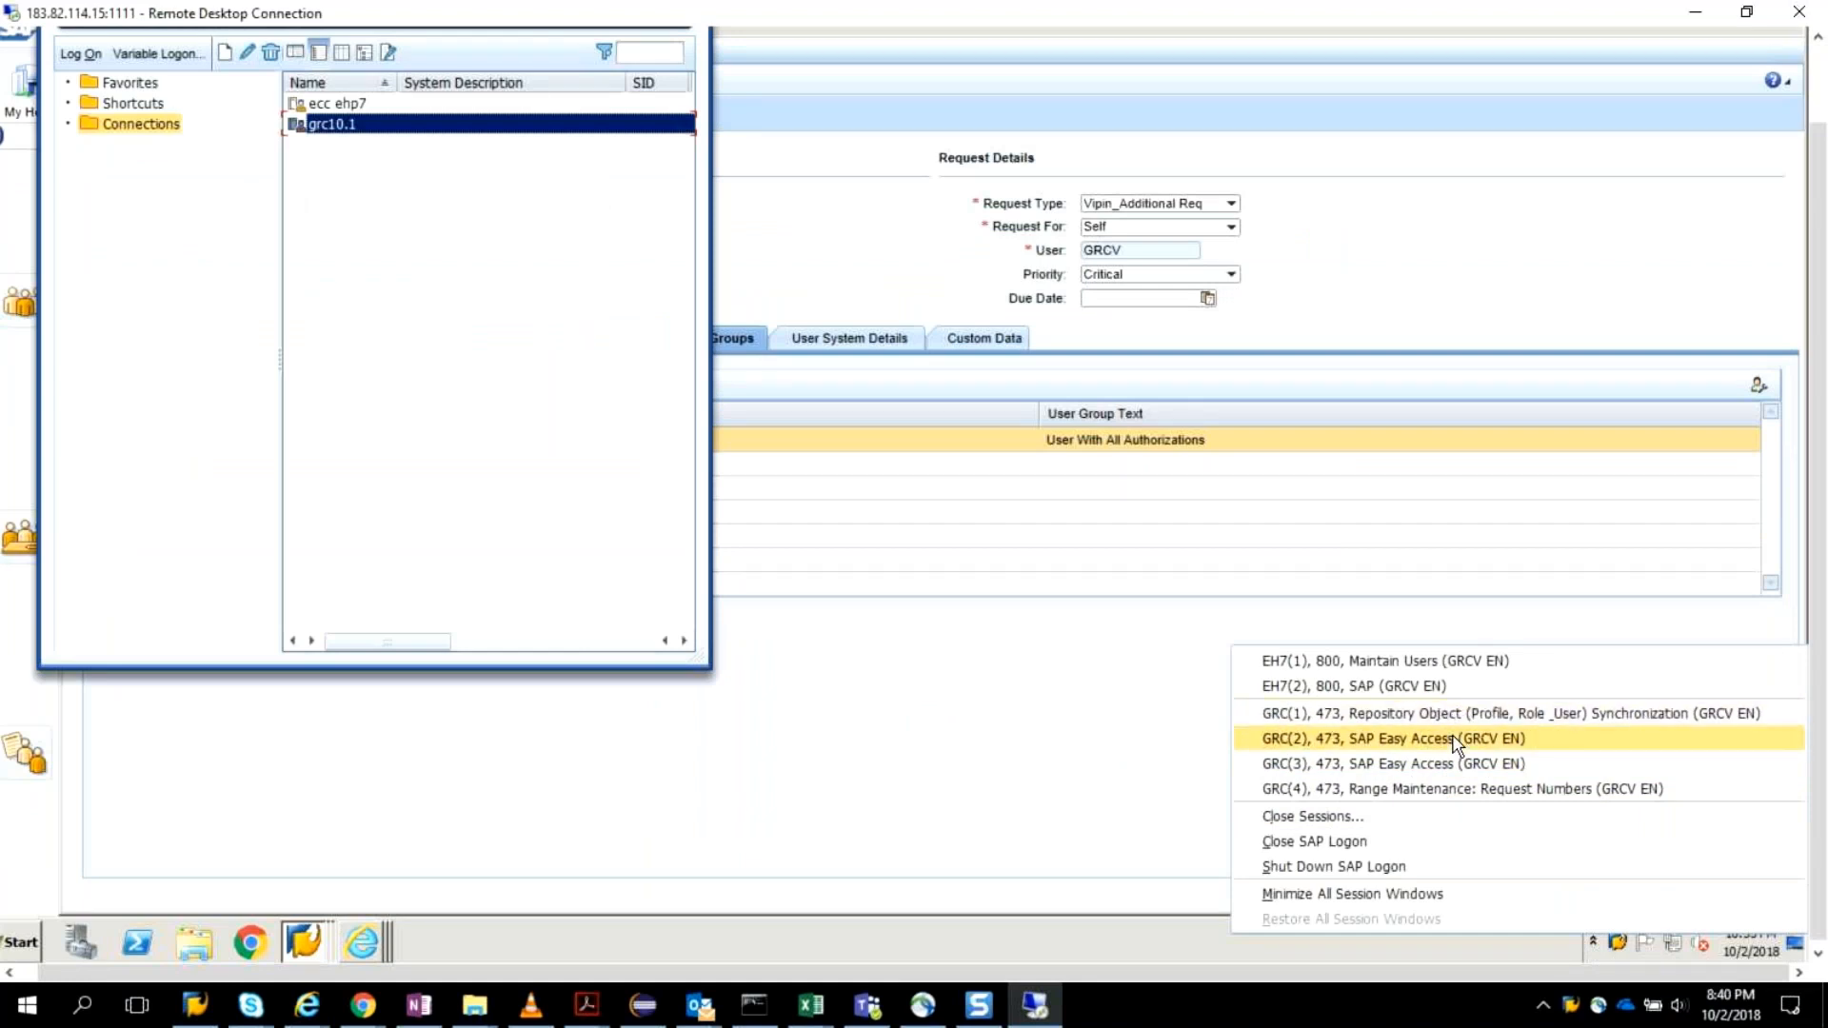
click(1454, 739)
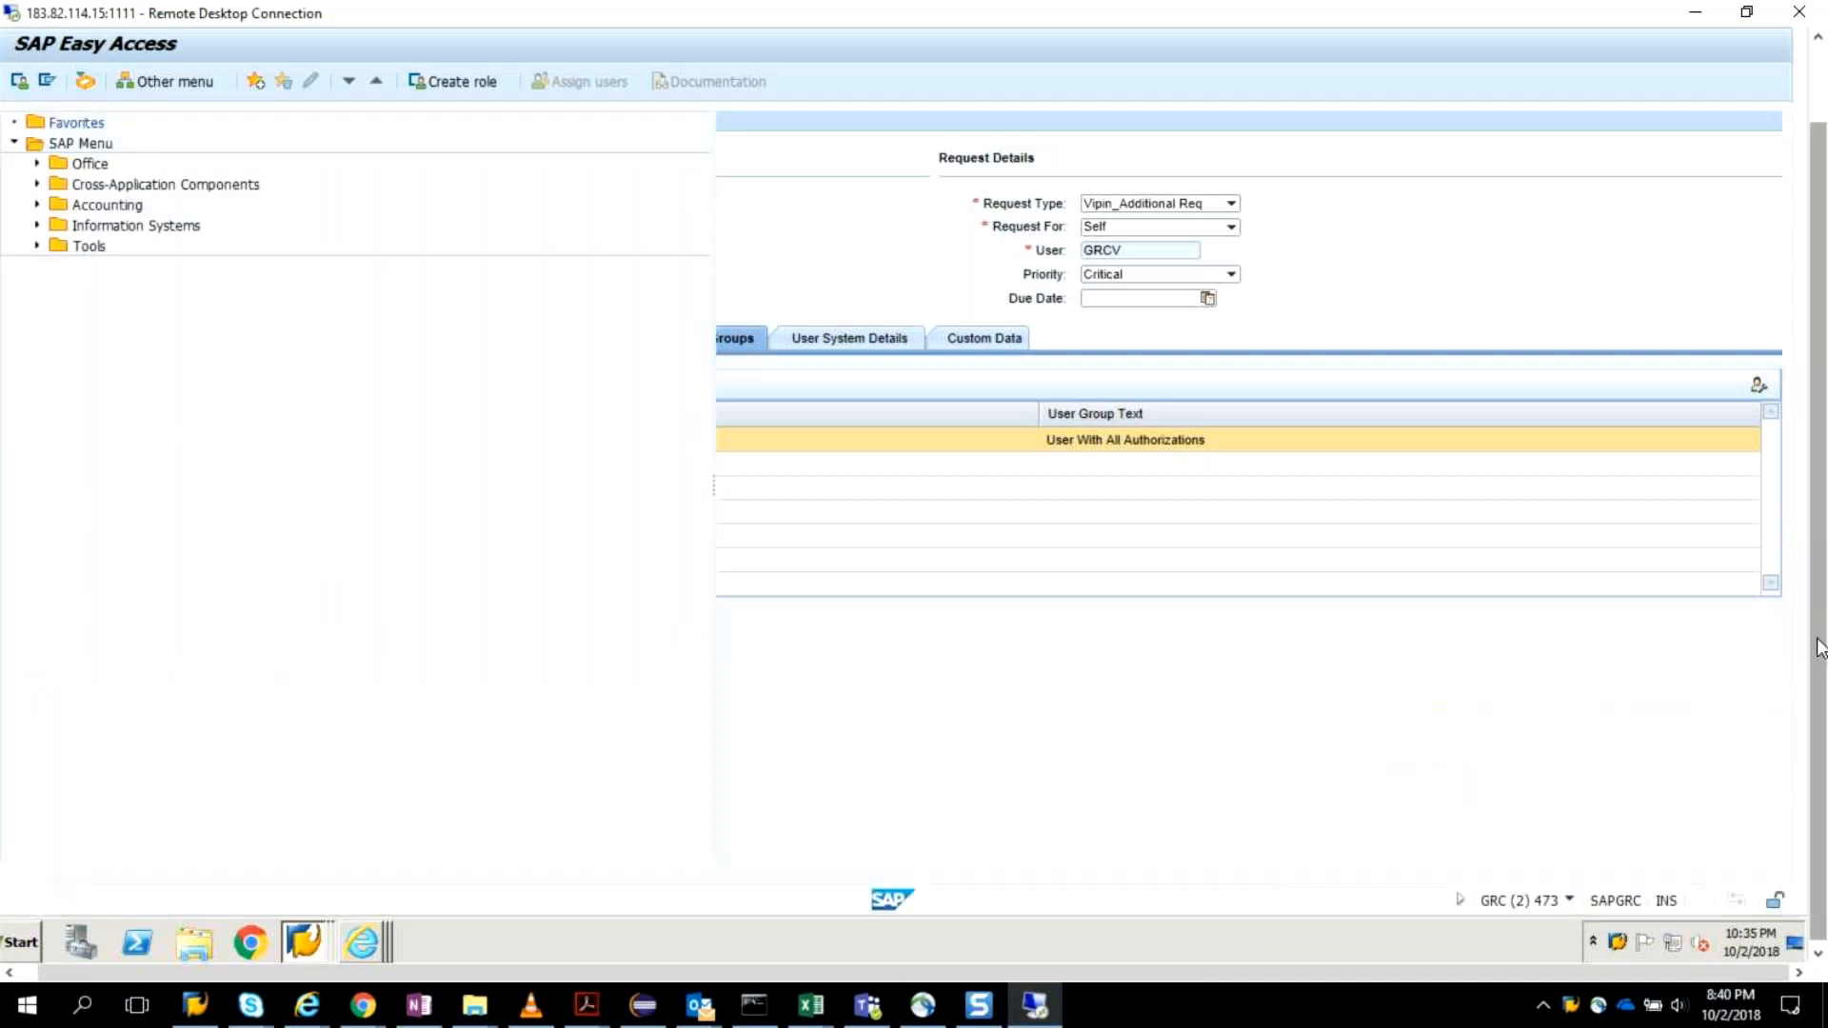
drag(1820, 648, 1796, 367)
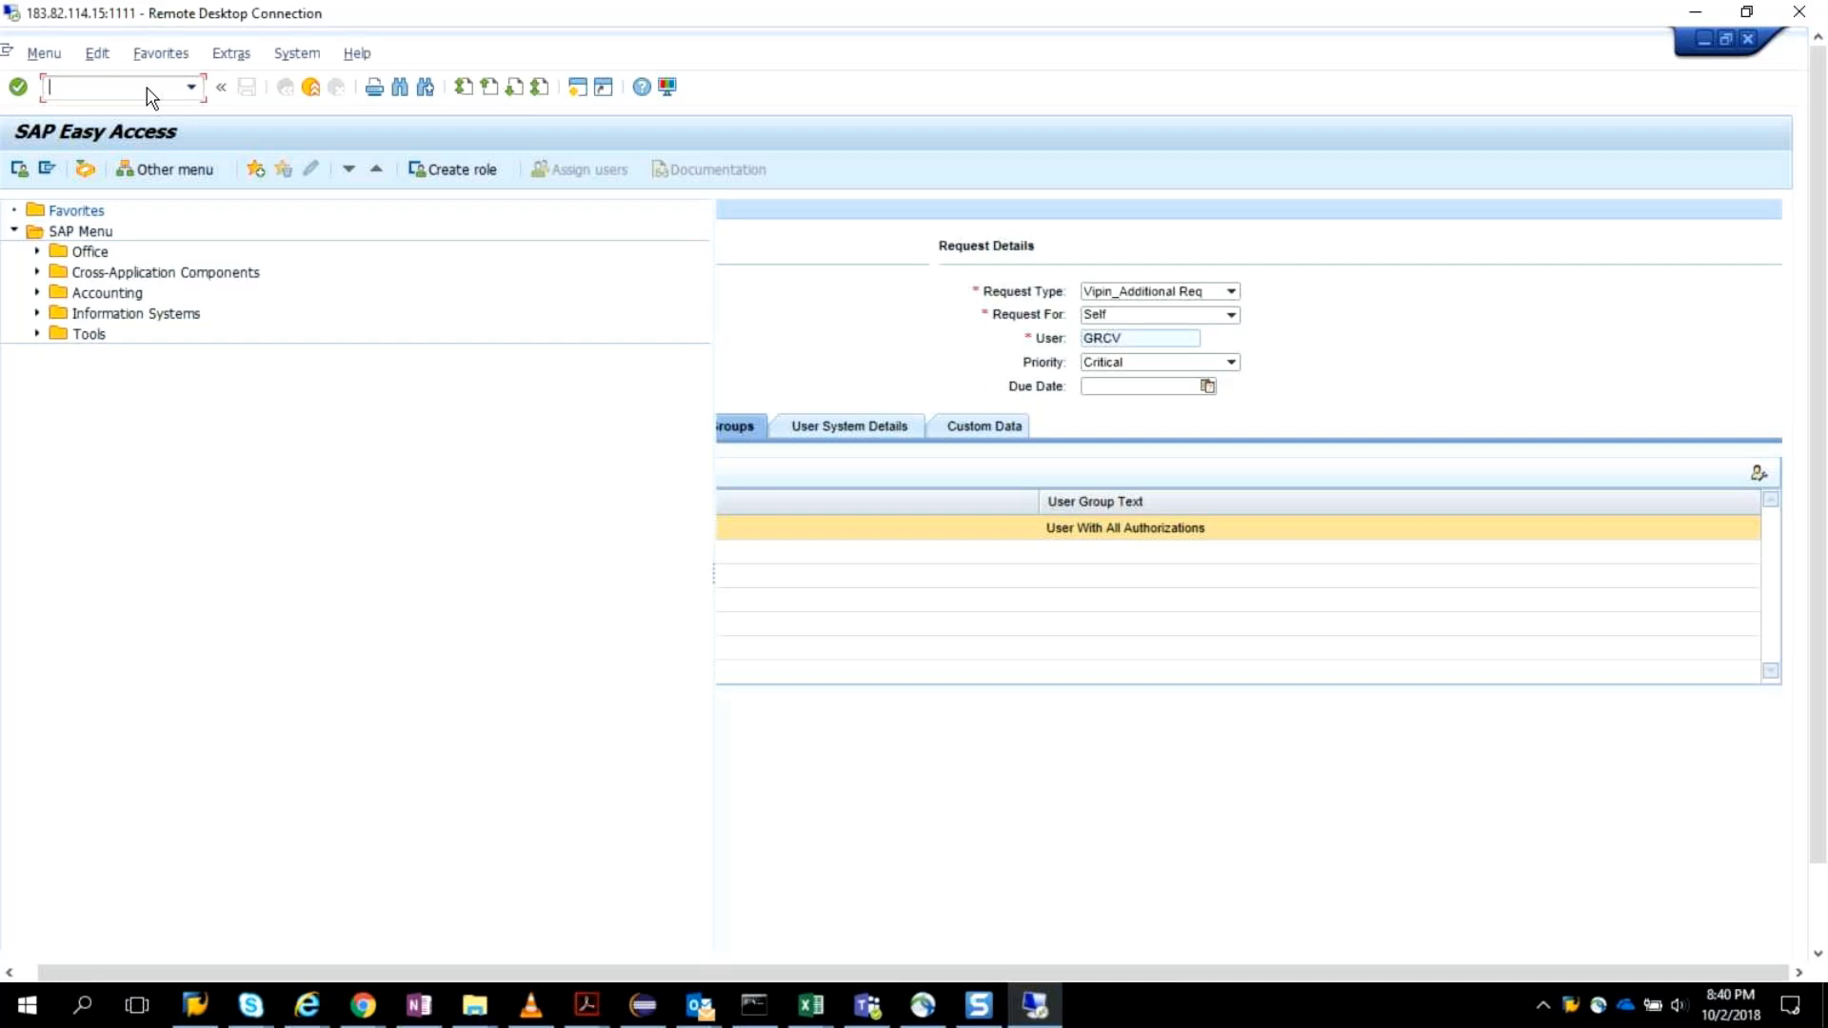
text(spro/)
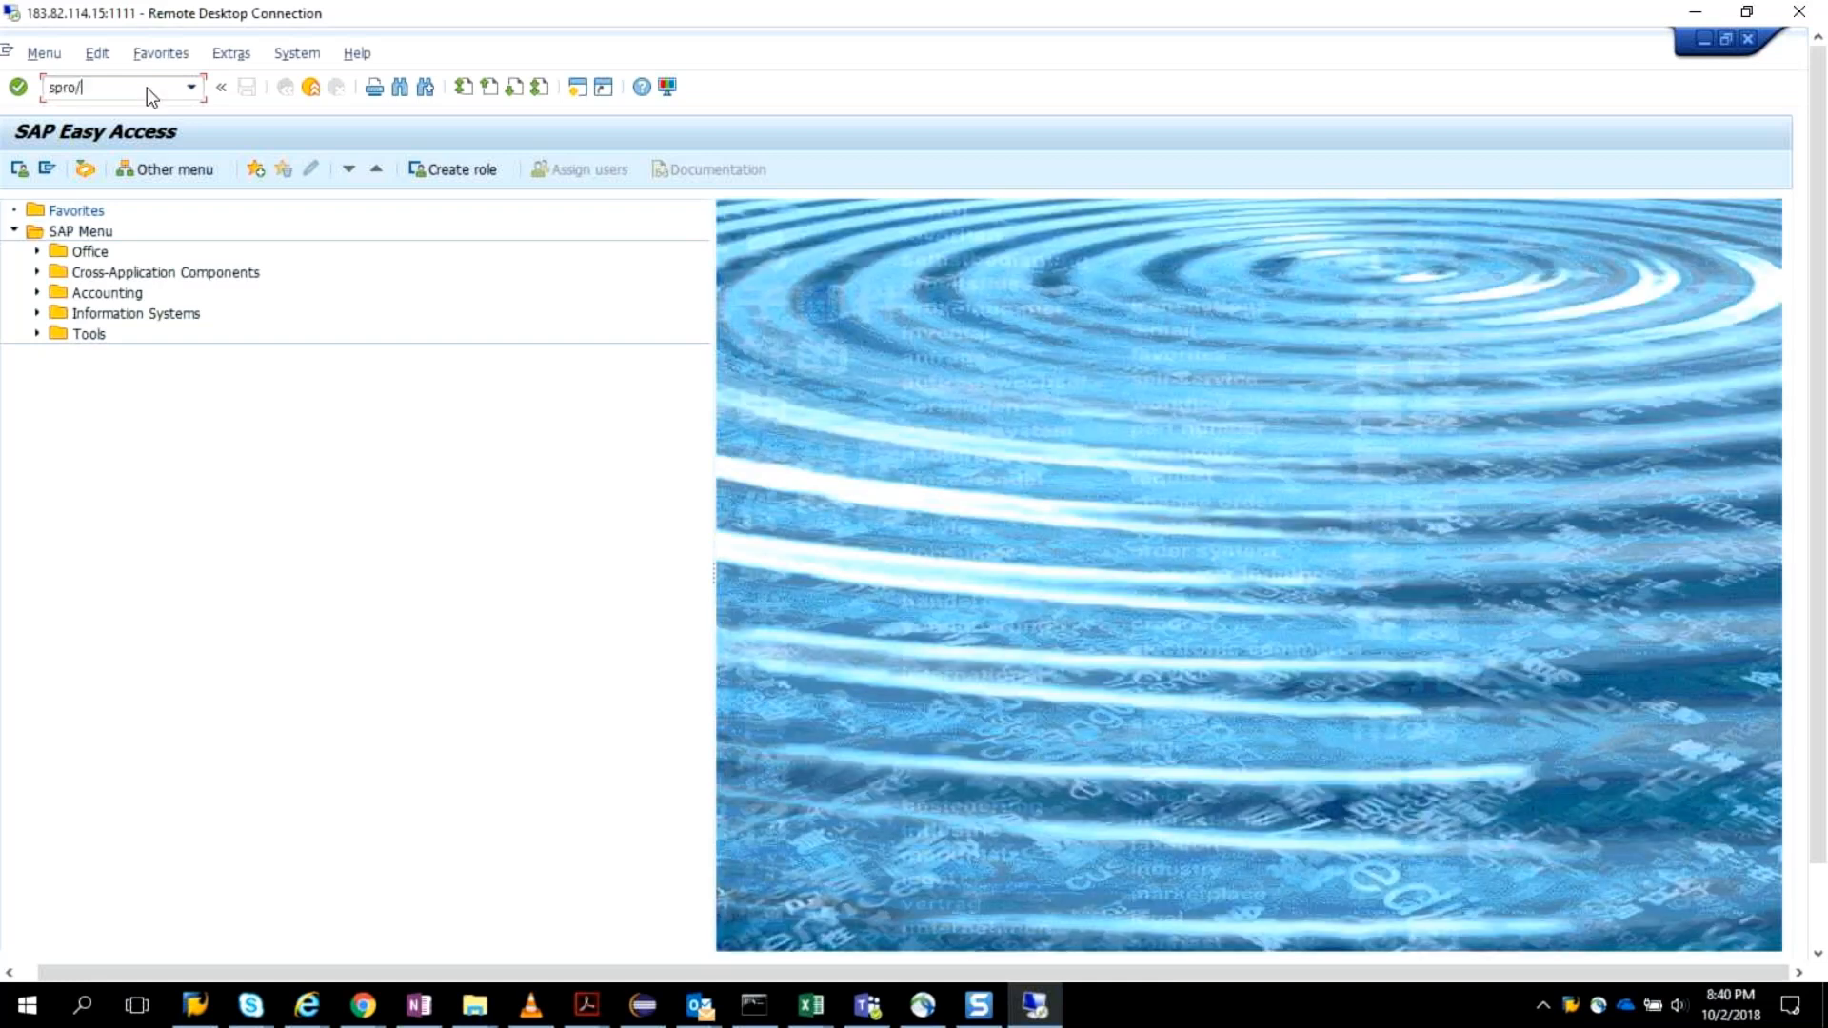